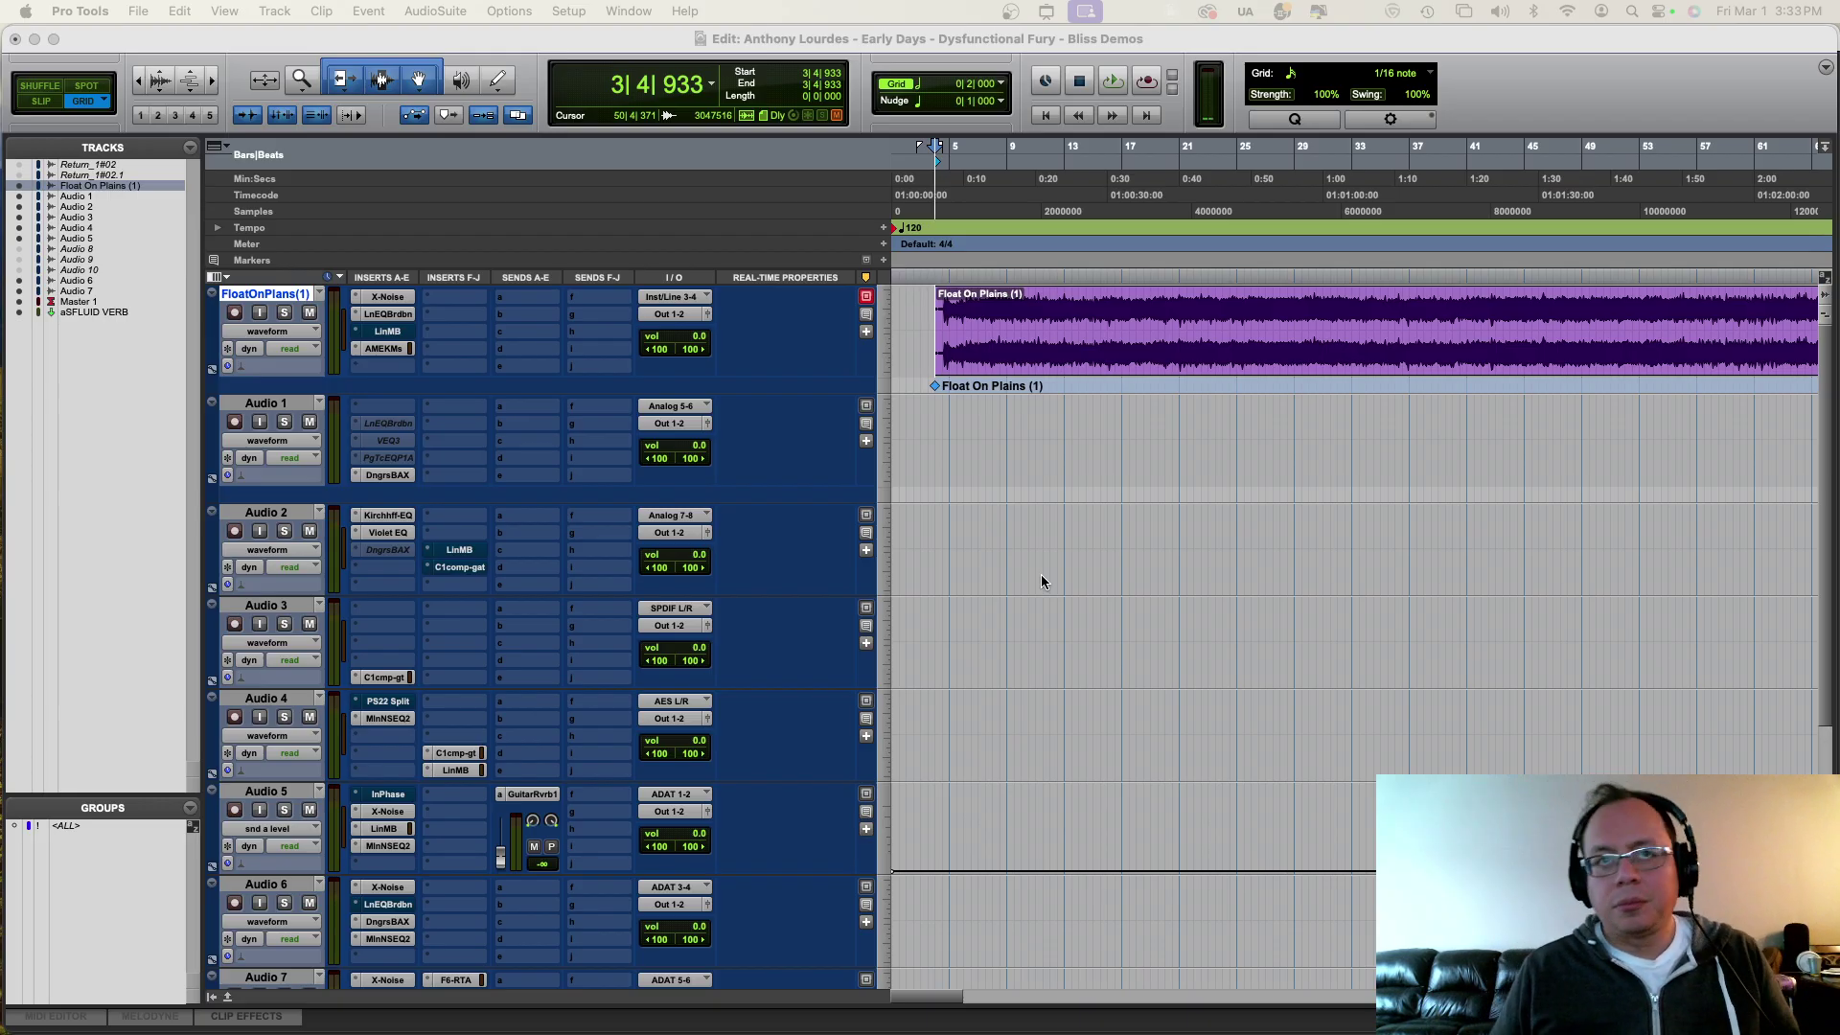
Step: Examine how the song clips are laid out one after another across all the audio tracks
click(1137, 538)
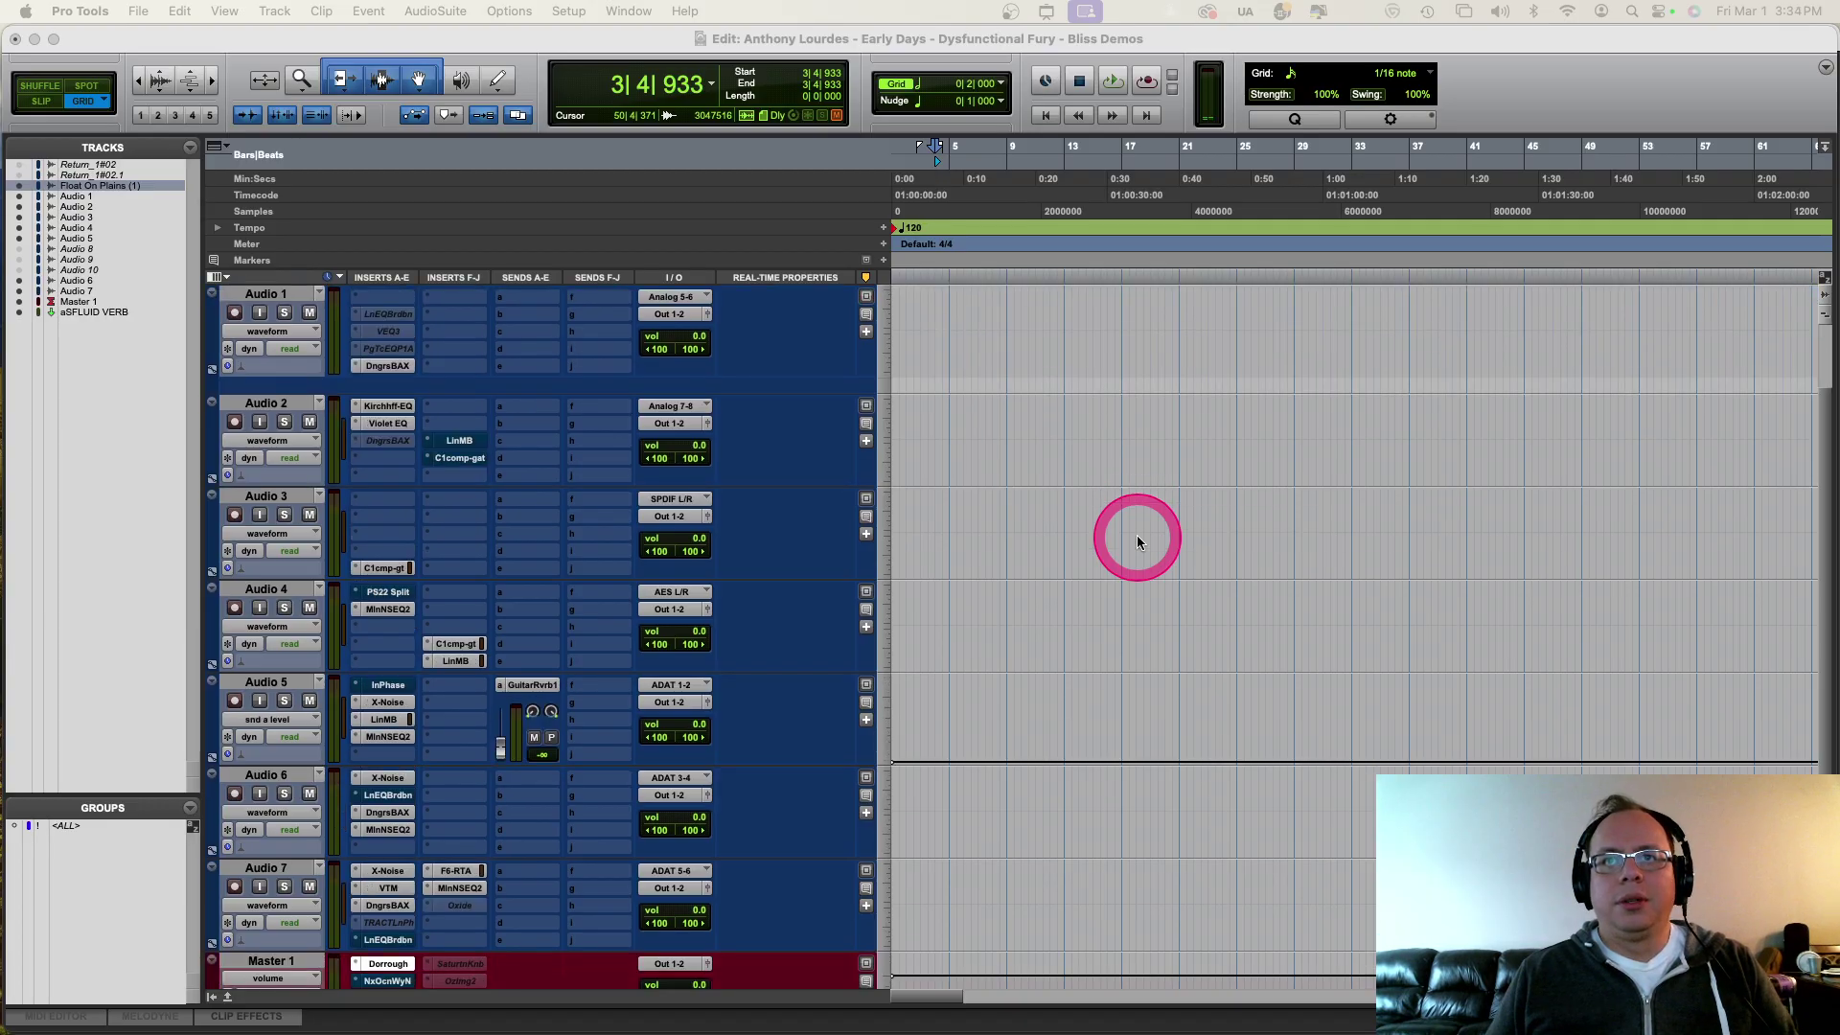
click(1130, 410)
key(super+bracketleft)
key(super+bracketleft)
key(super+bracketleft)
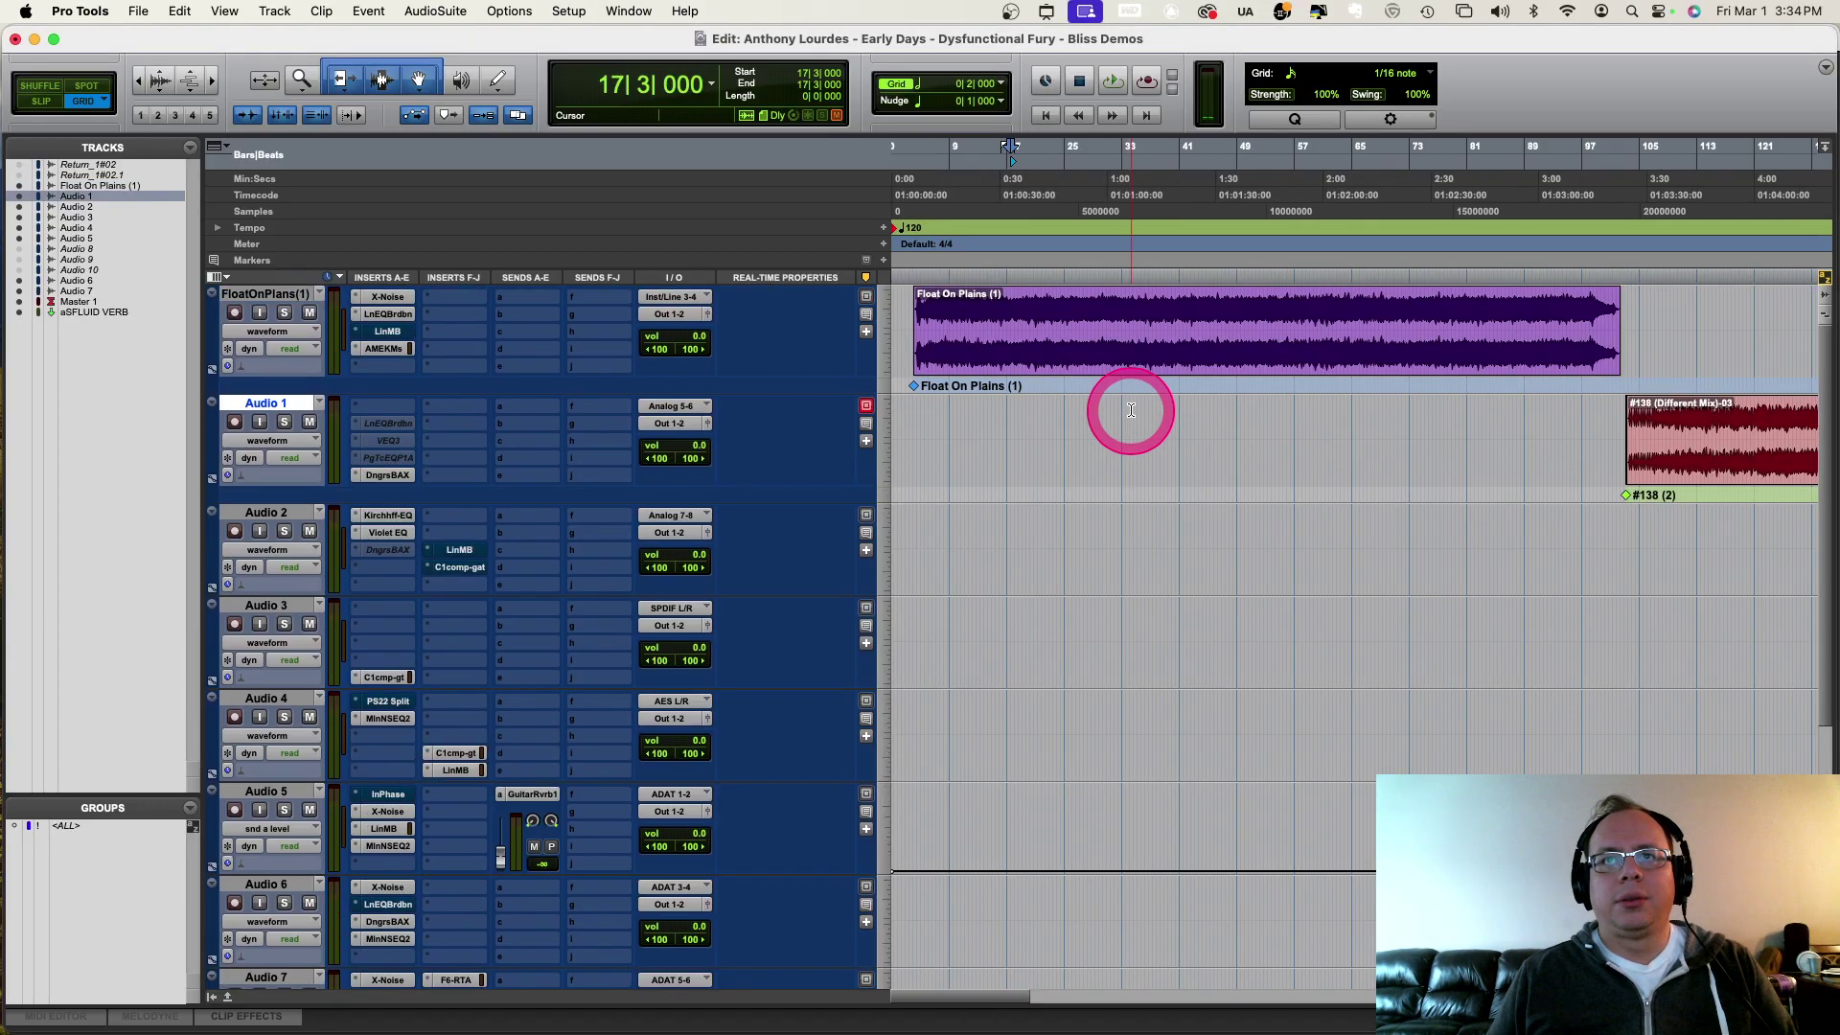
key(super+bracketleft)
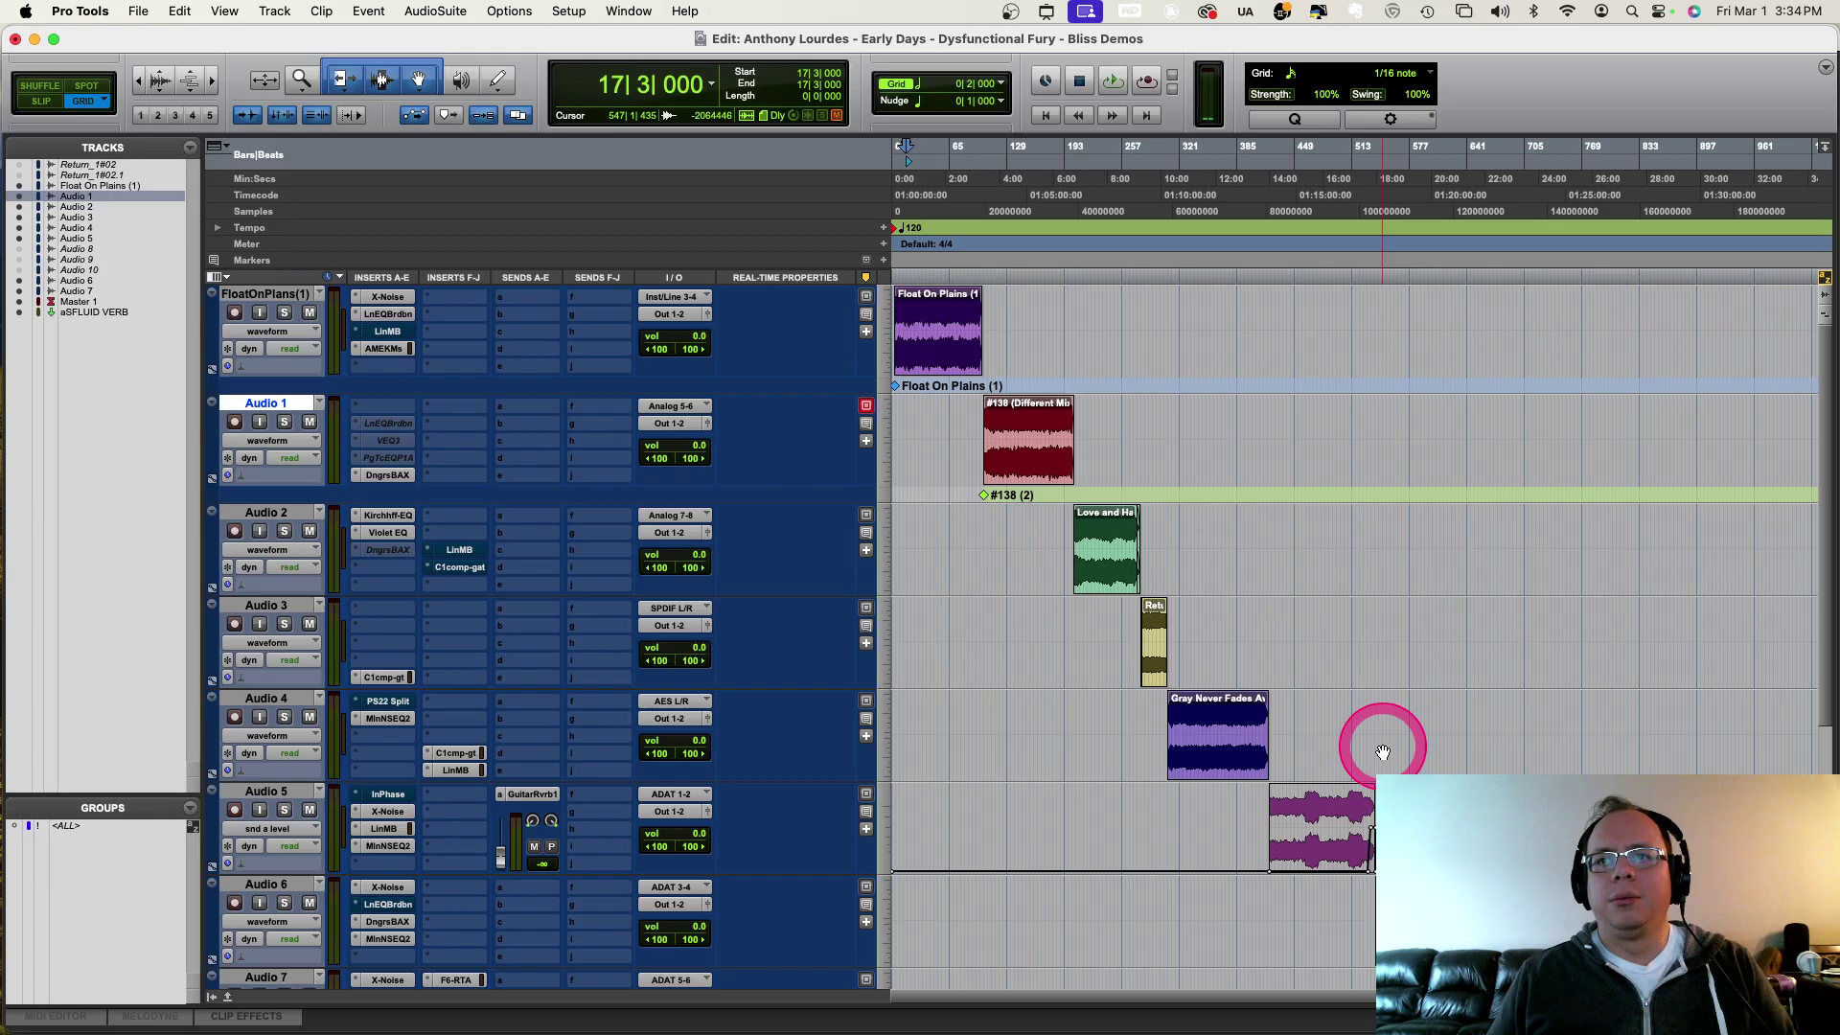
scroll(1382, 749, down, 3)
scroll(1383, 749, up, 3)
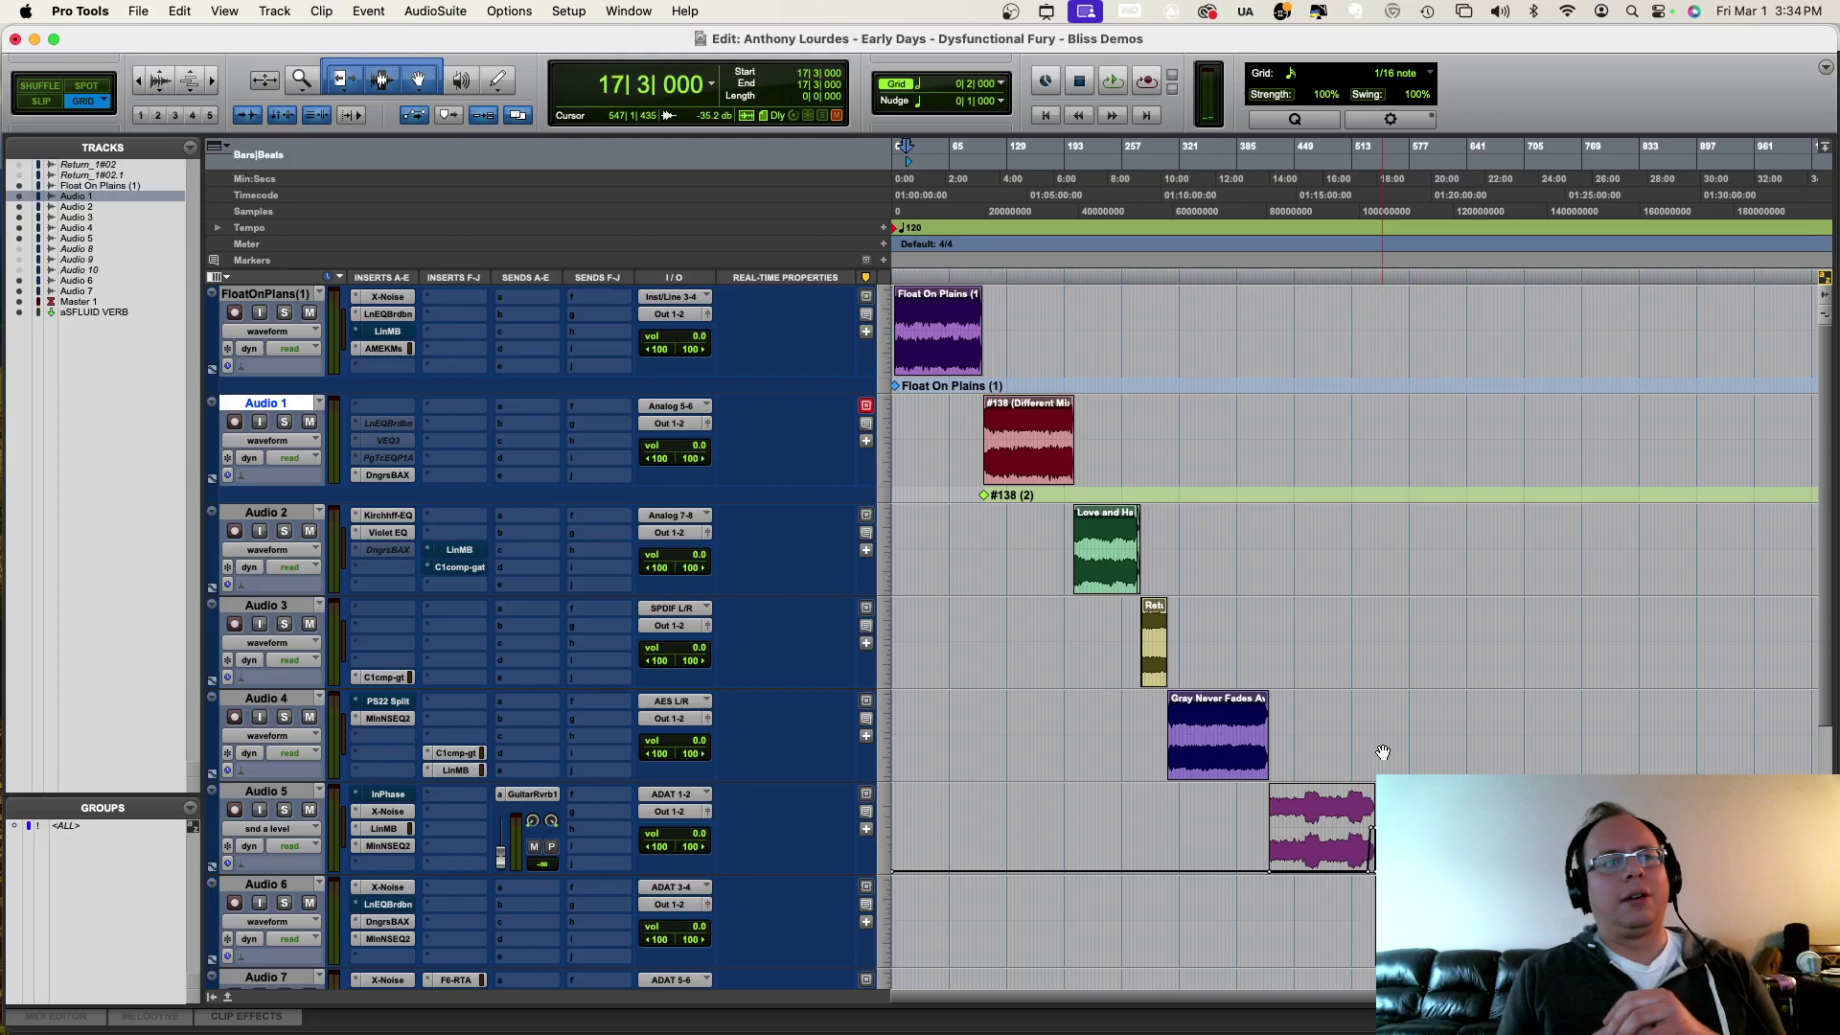
scroll(1383, 752, down, 3)
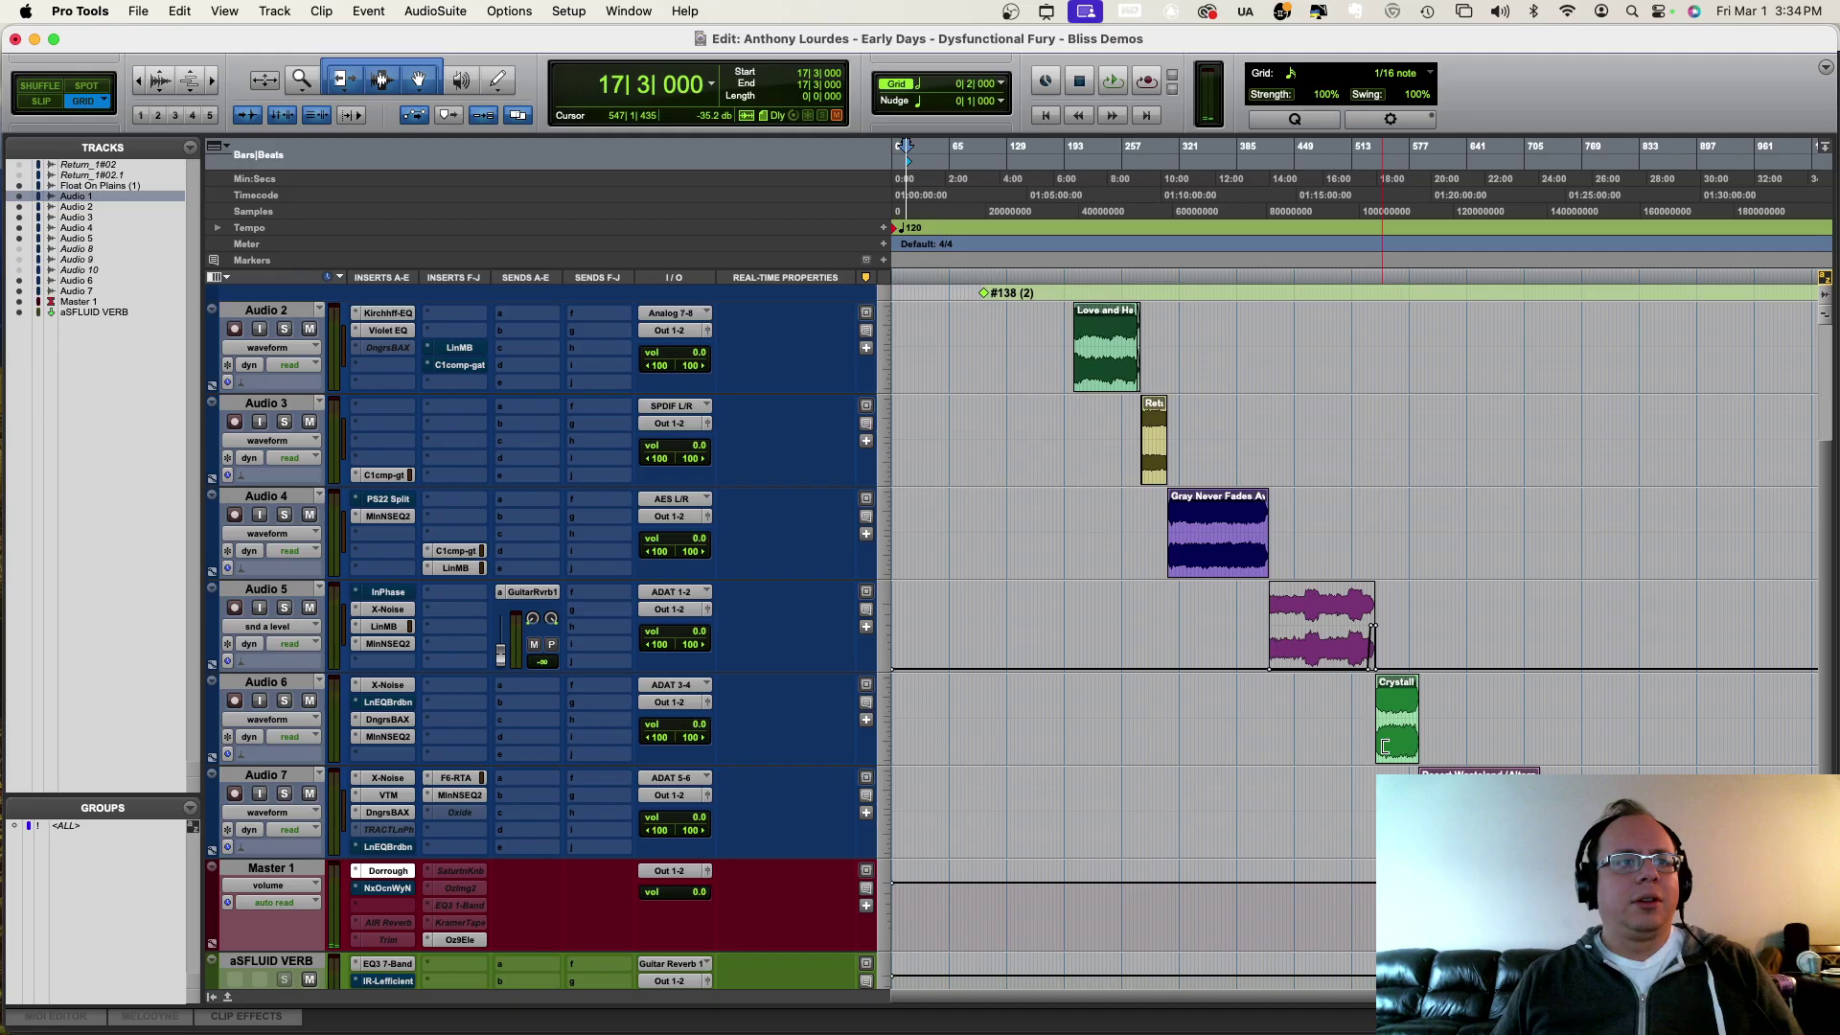
click(1294, 802)
scroll(1293, 801, up, 3)
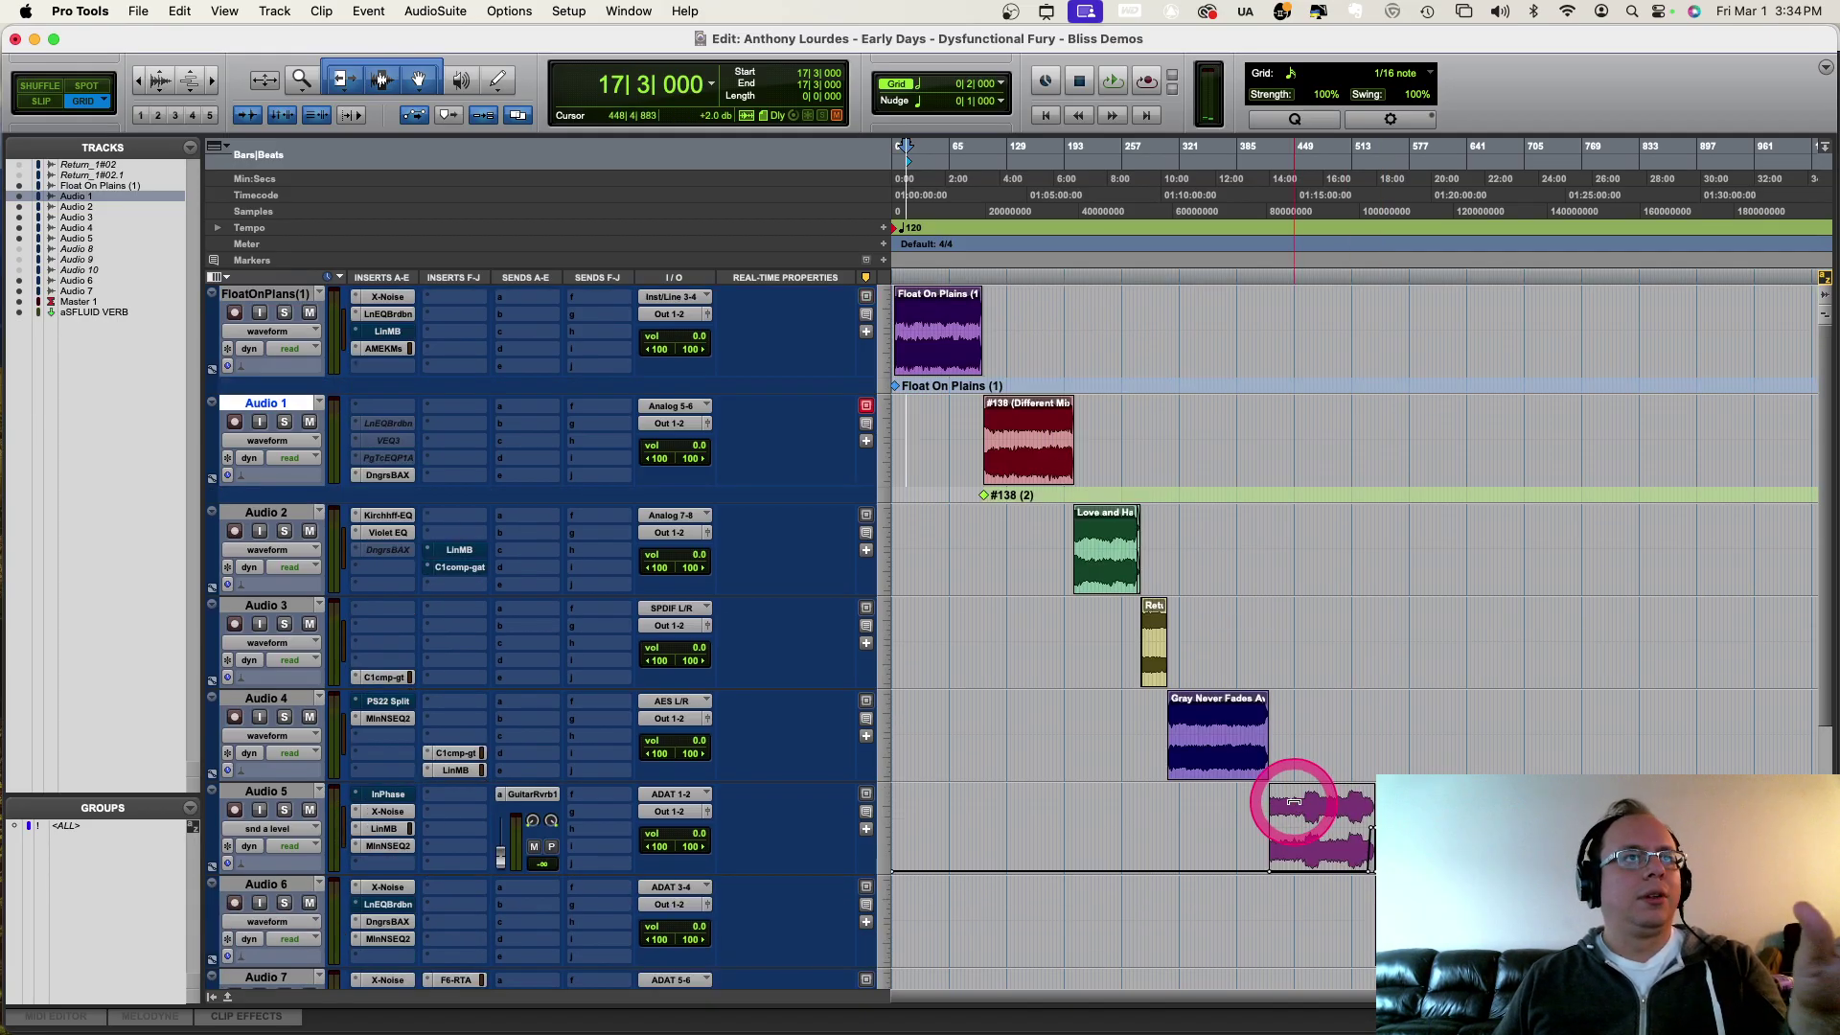
scroll(1205, 795, down, 2)
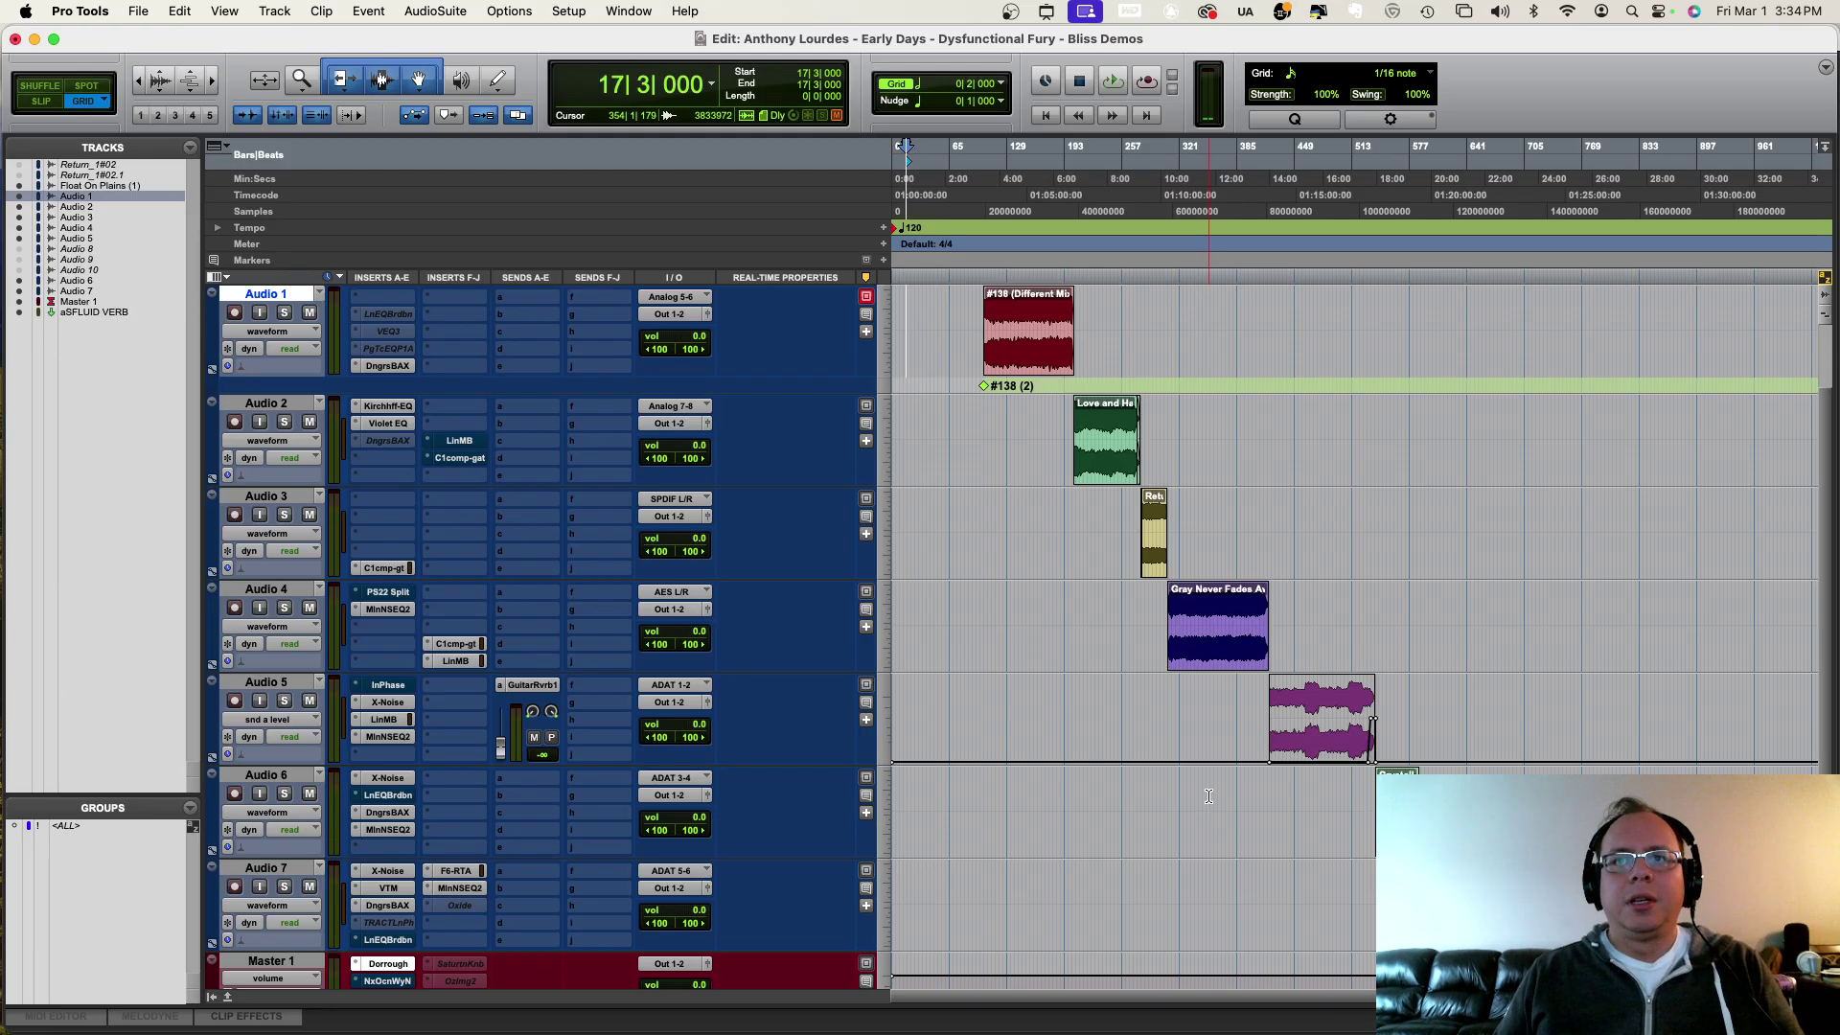
scroll(1209, 797, up, 2)
Step: Select the whole Float On Plains (1) clip and analyze its RMS level with AudioSuite Gain
click(1015, 770)
click(1020, 305)
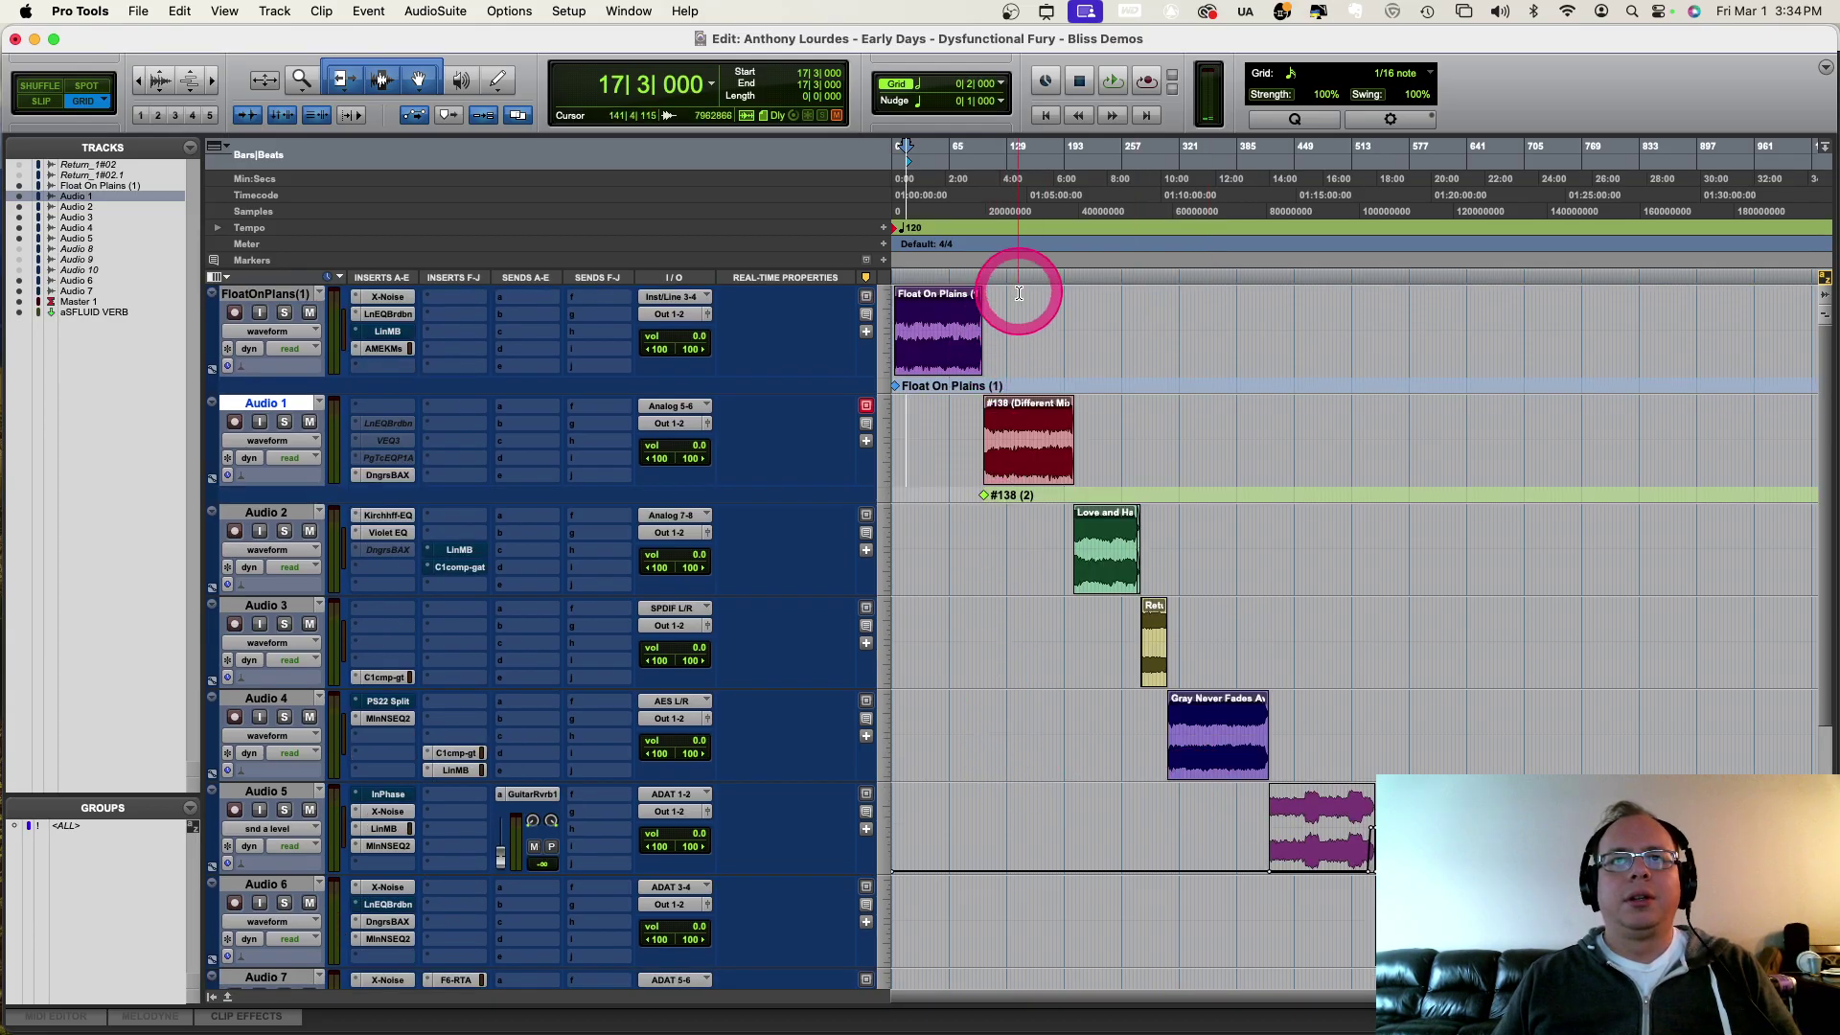
click(936, 351)
click(1140, 526)
click(958, 614)
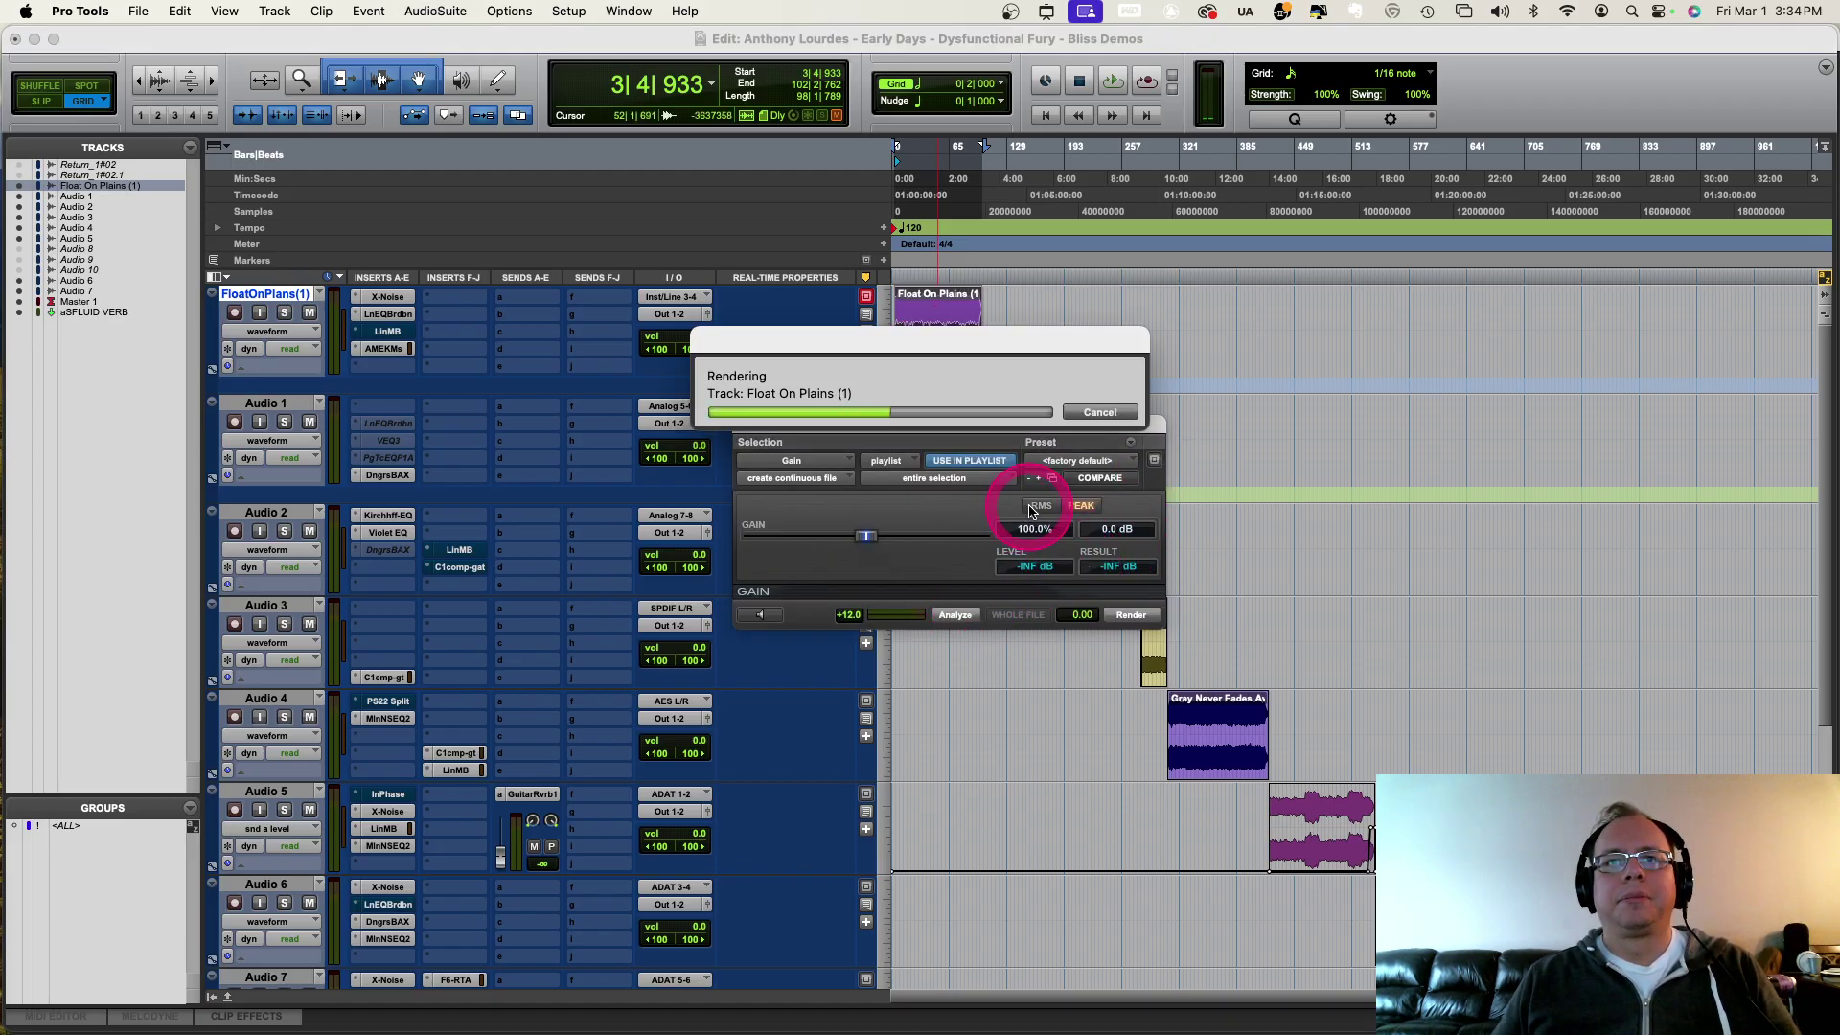
click(1035, 507)
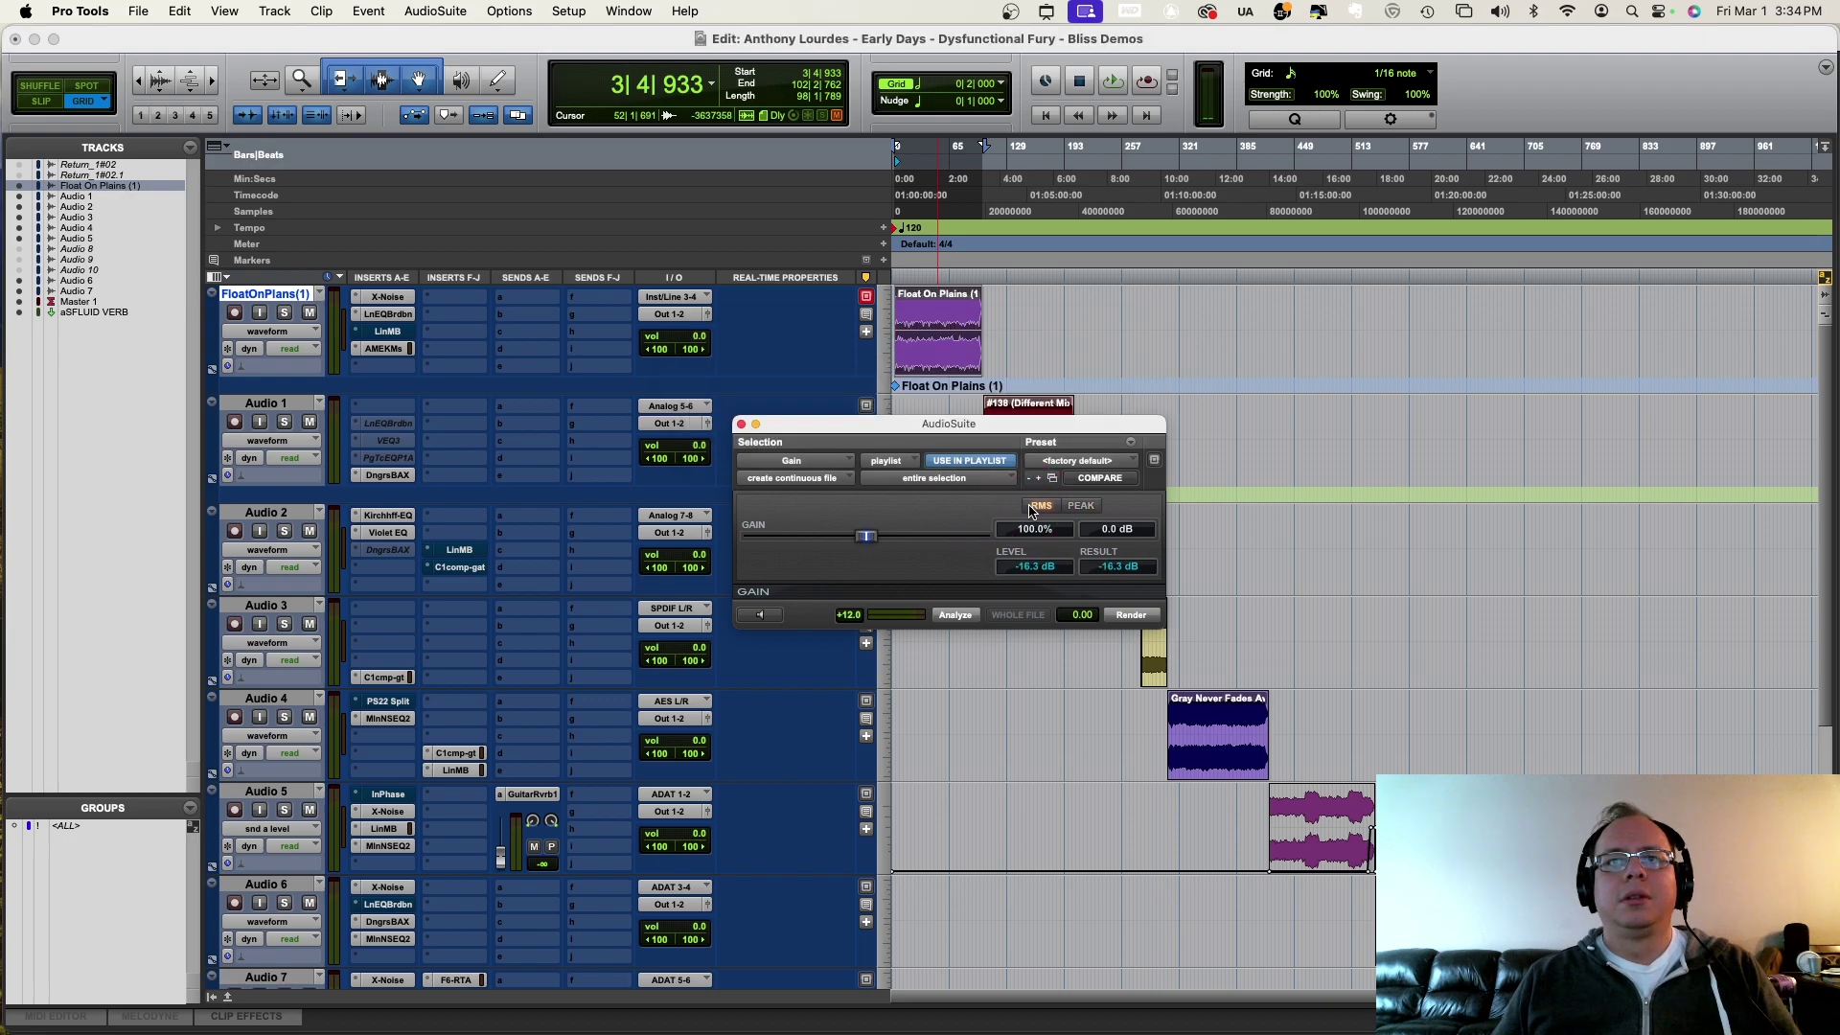
click(741, 424)
Step: Play the Float On Plains (1) clip from bar 66
key(super+])
key(super+])
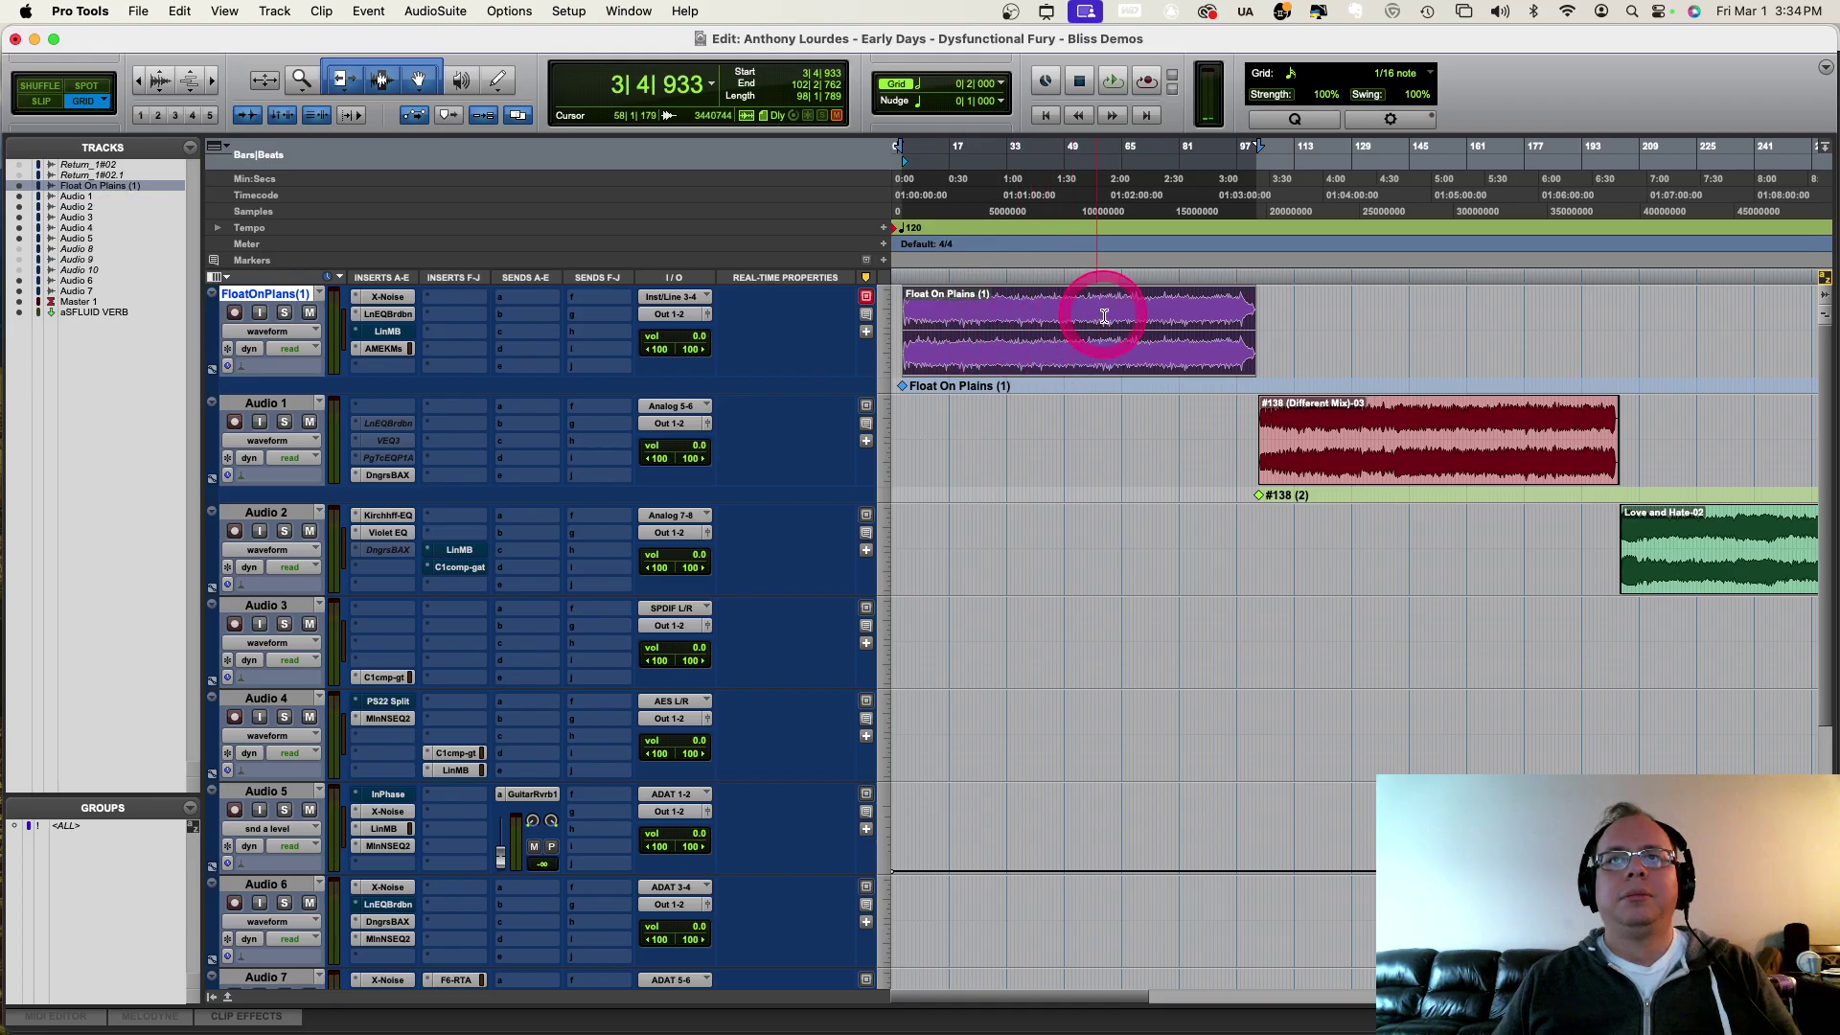
click(1125, 312)
key(space)
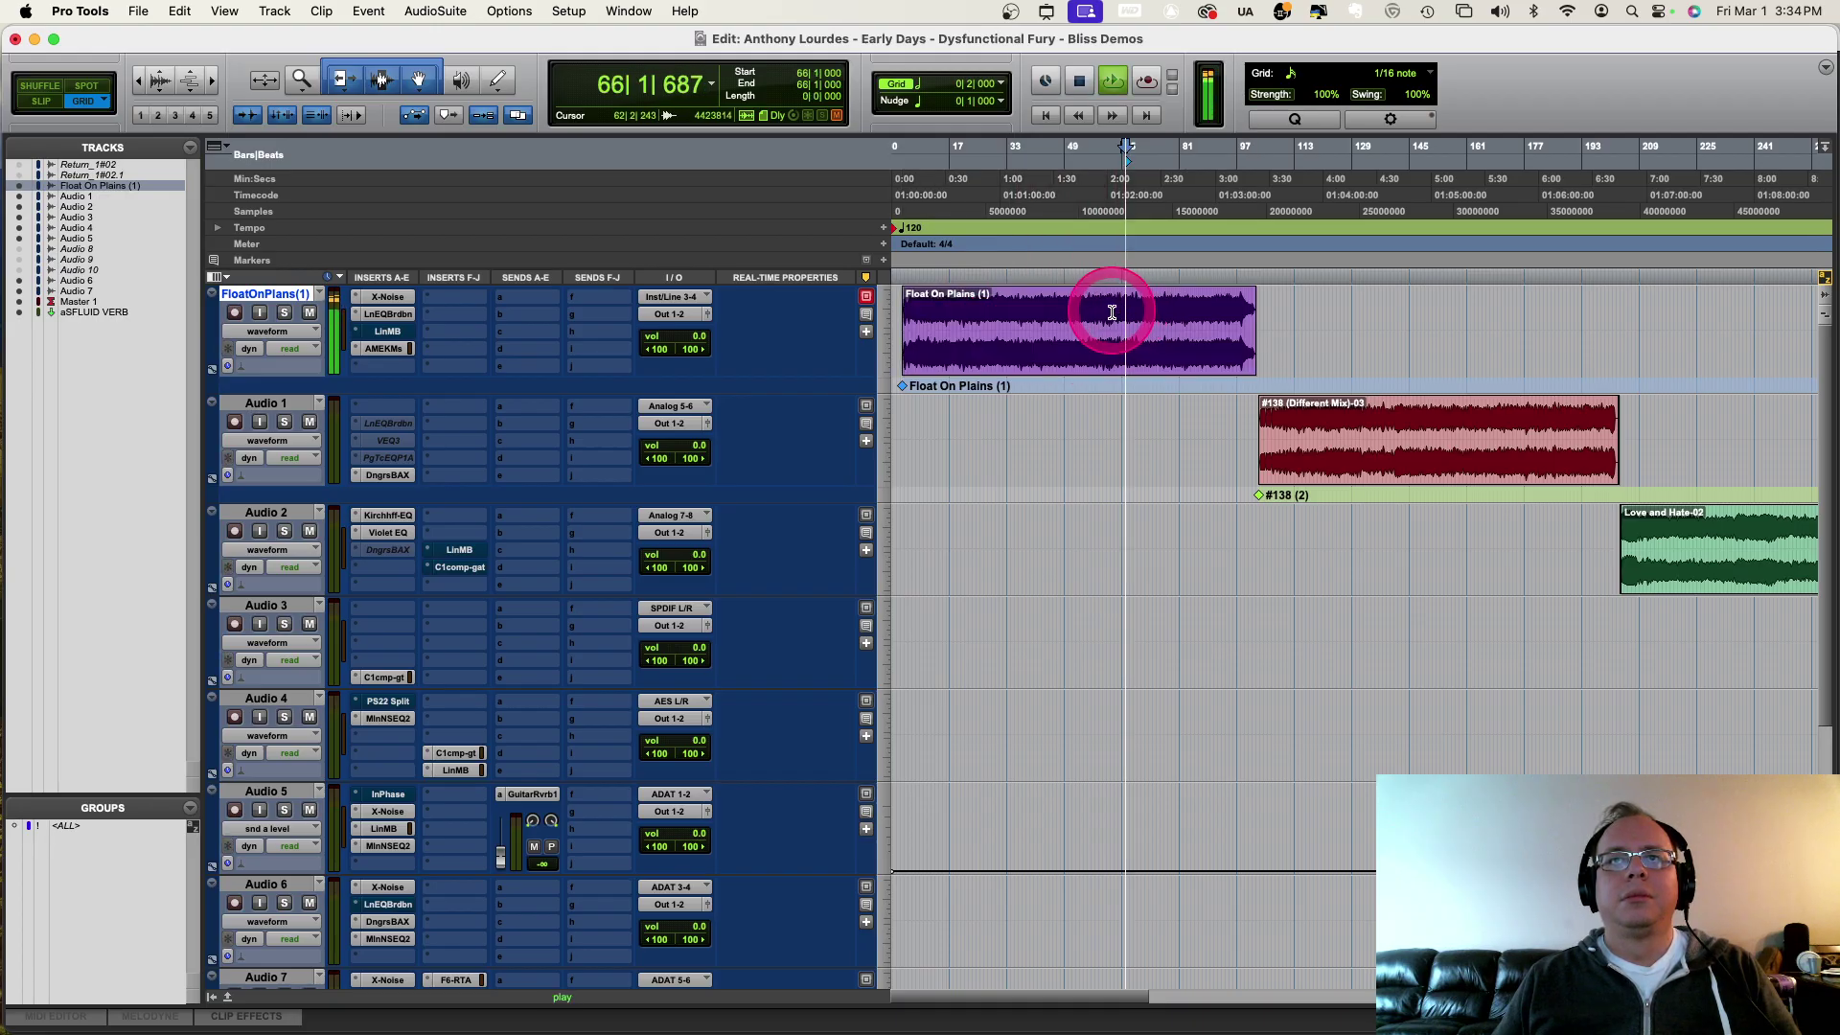
Step: Select the Float On Plains (1) passage from 60|3 to 71|1 and analyze its RMS level with AudioSuite Gain
click(1124, 314)
shift+click(1124, 317)
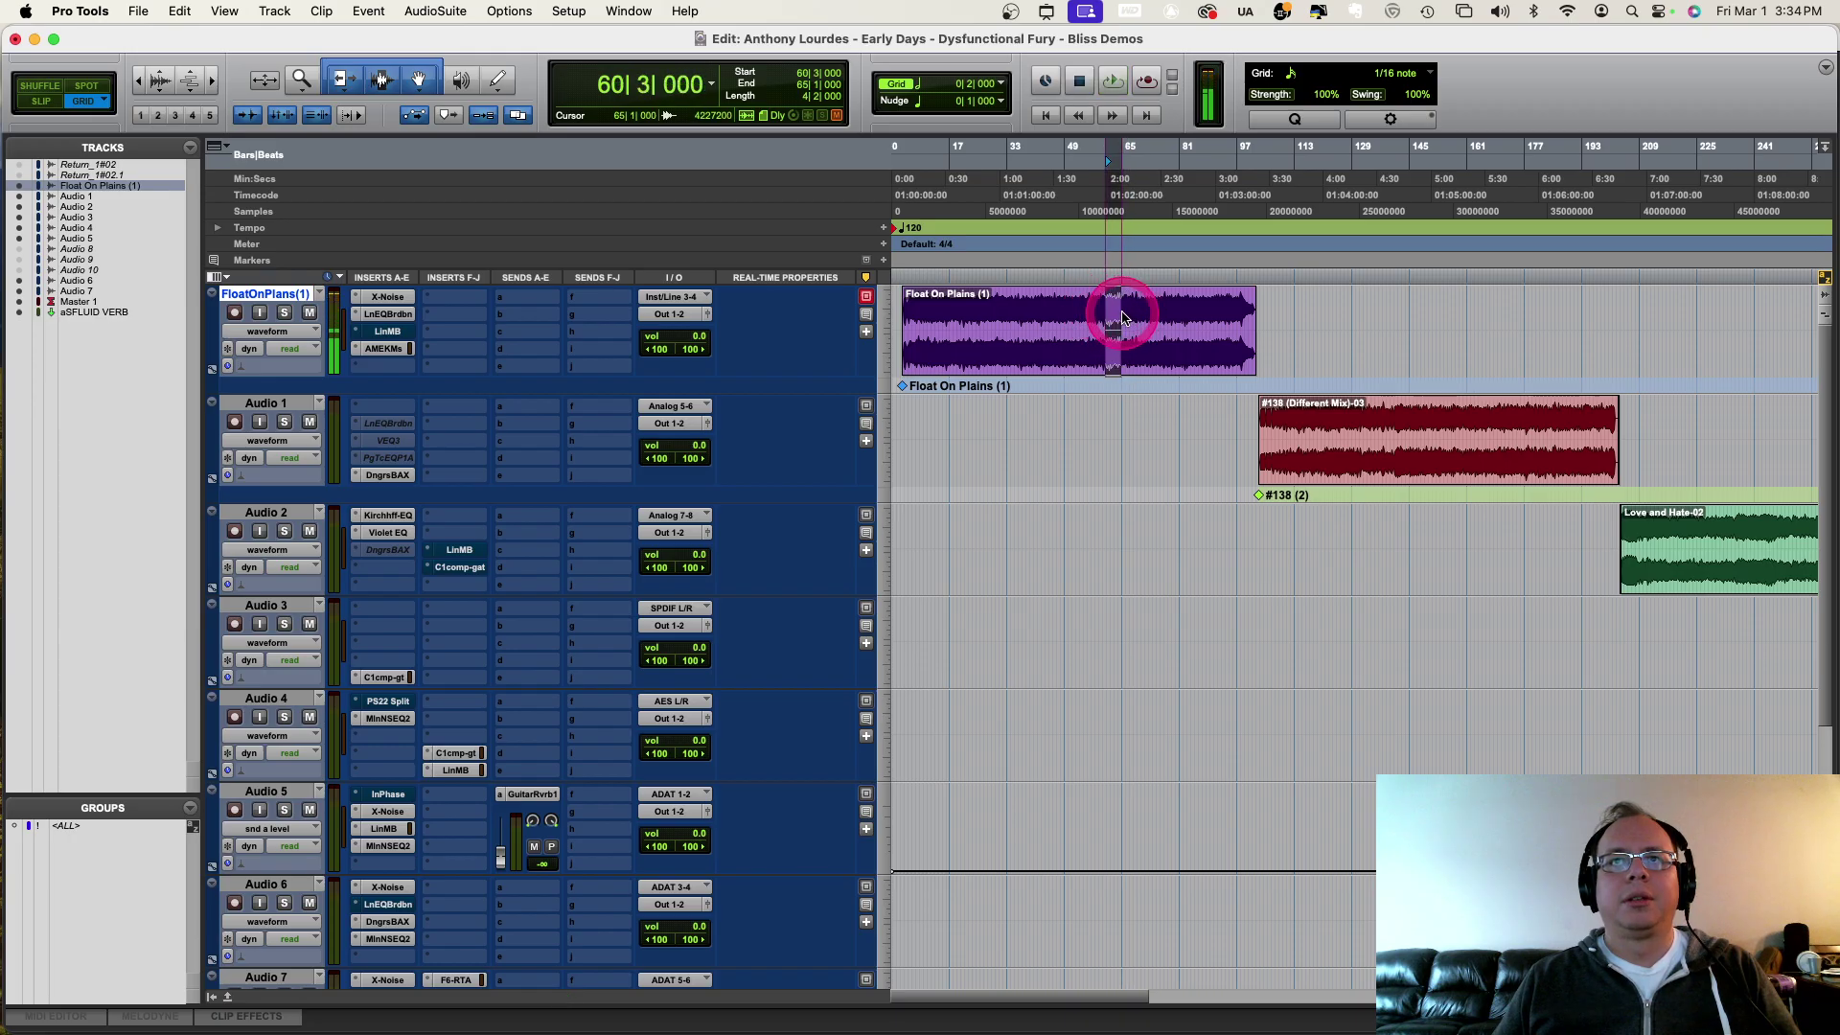
shift+click(1145, 316)
key(ctrl+alt+g)
click(977, 617)
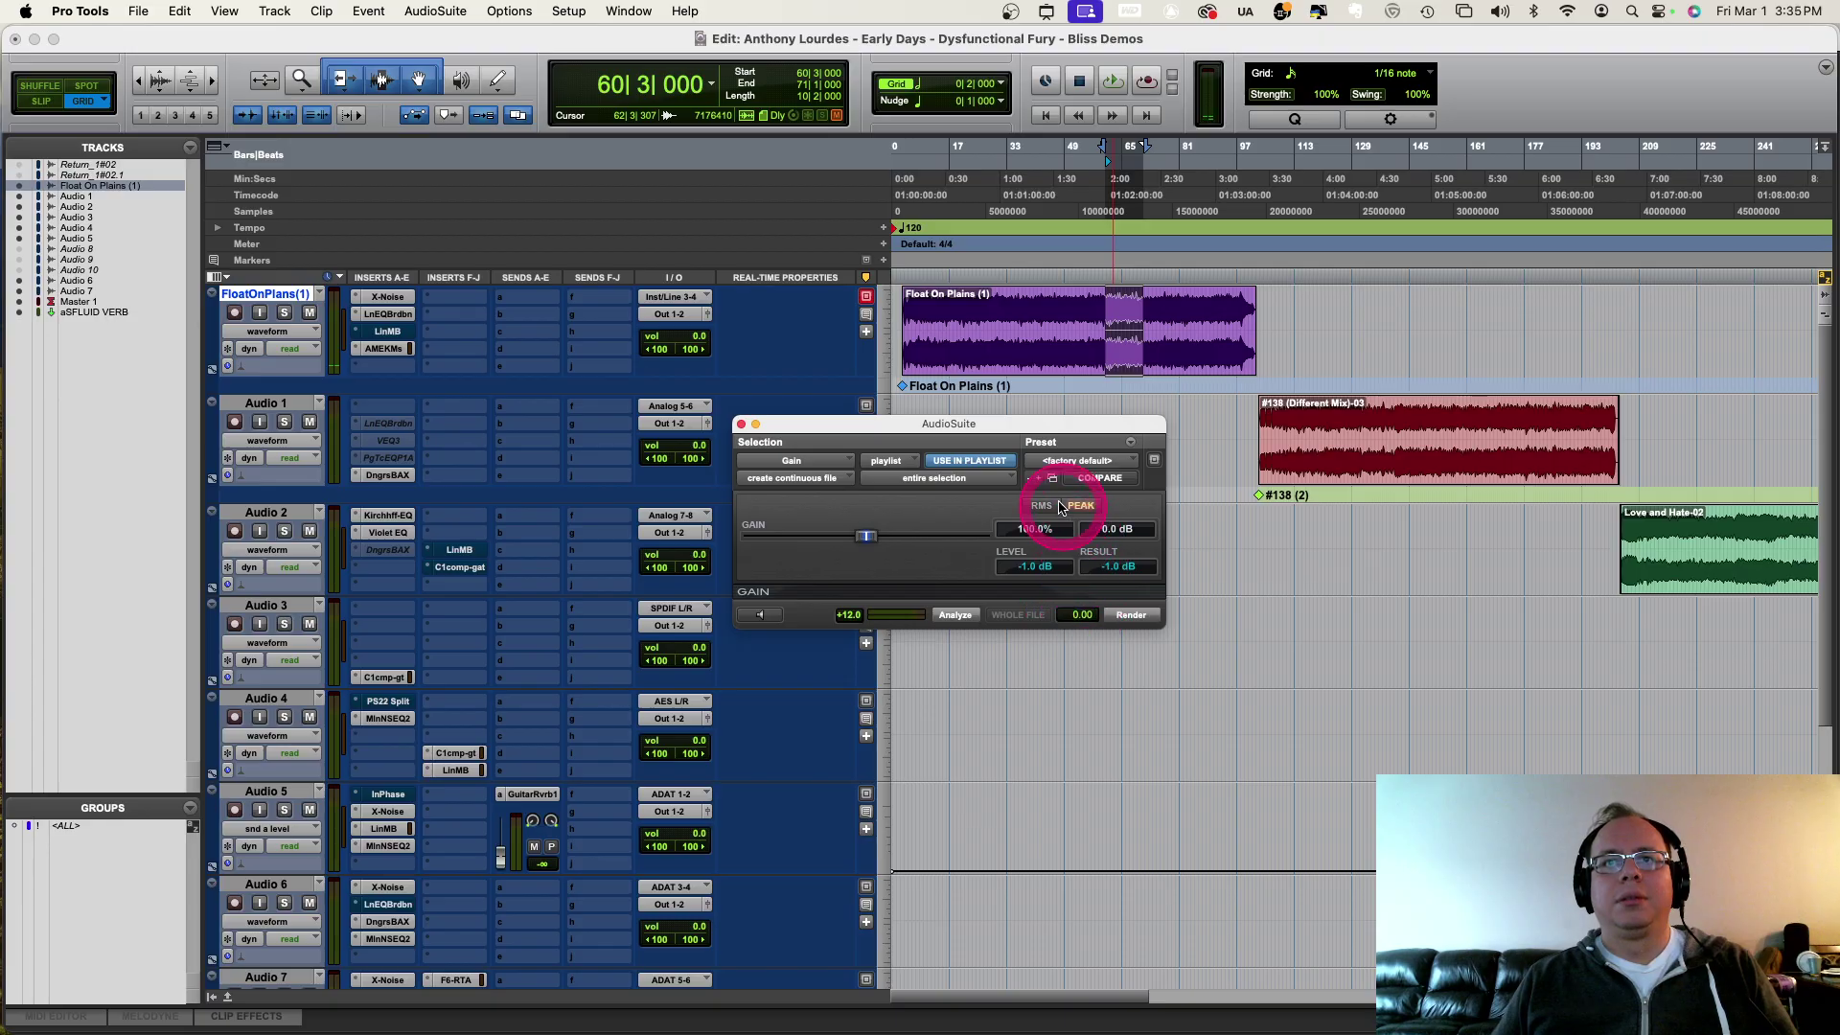
click(1041, 505)
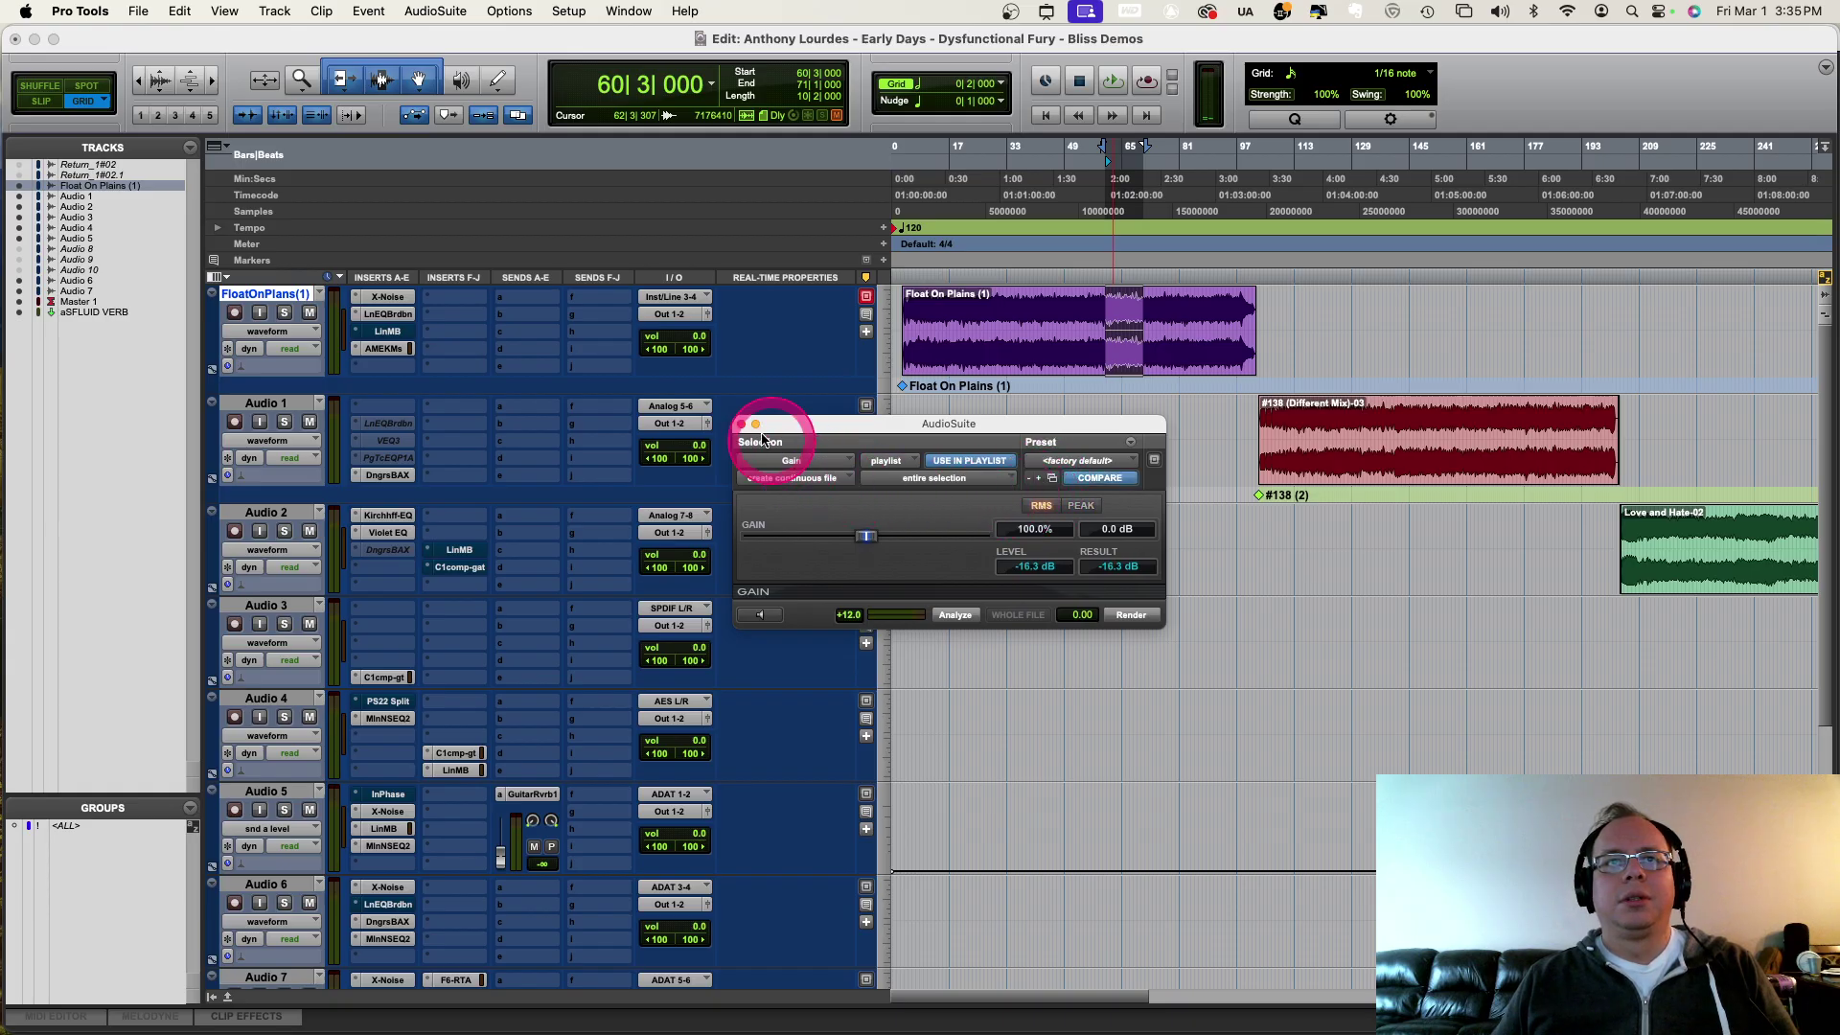
click(741, 424)
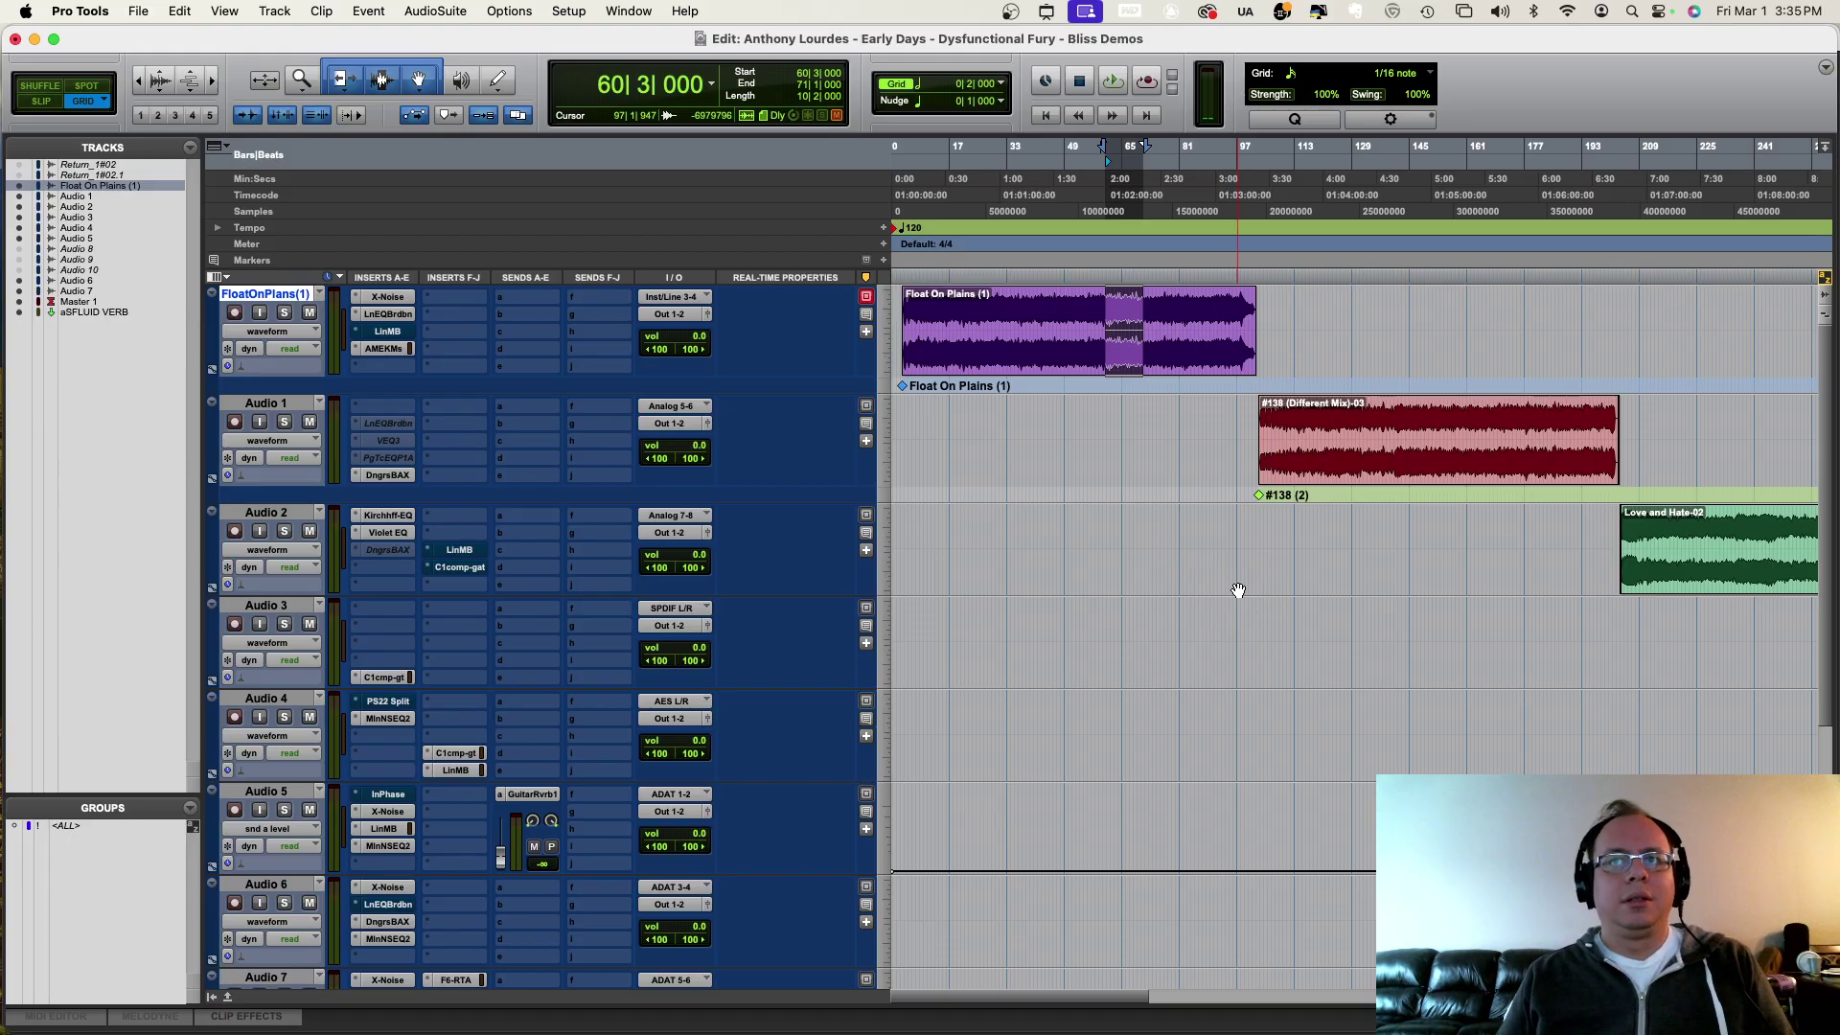
Step: Look over the #138 clip on Audio 1 and place the cursor at the start of Love and Hate-02 on Audio 2
click(1402, 431)
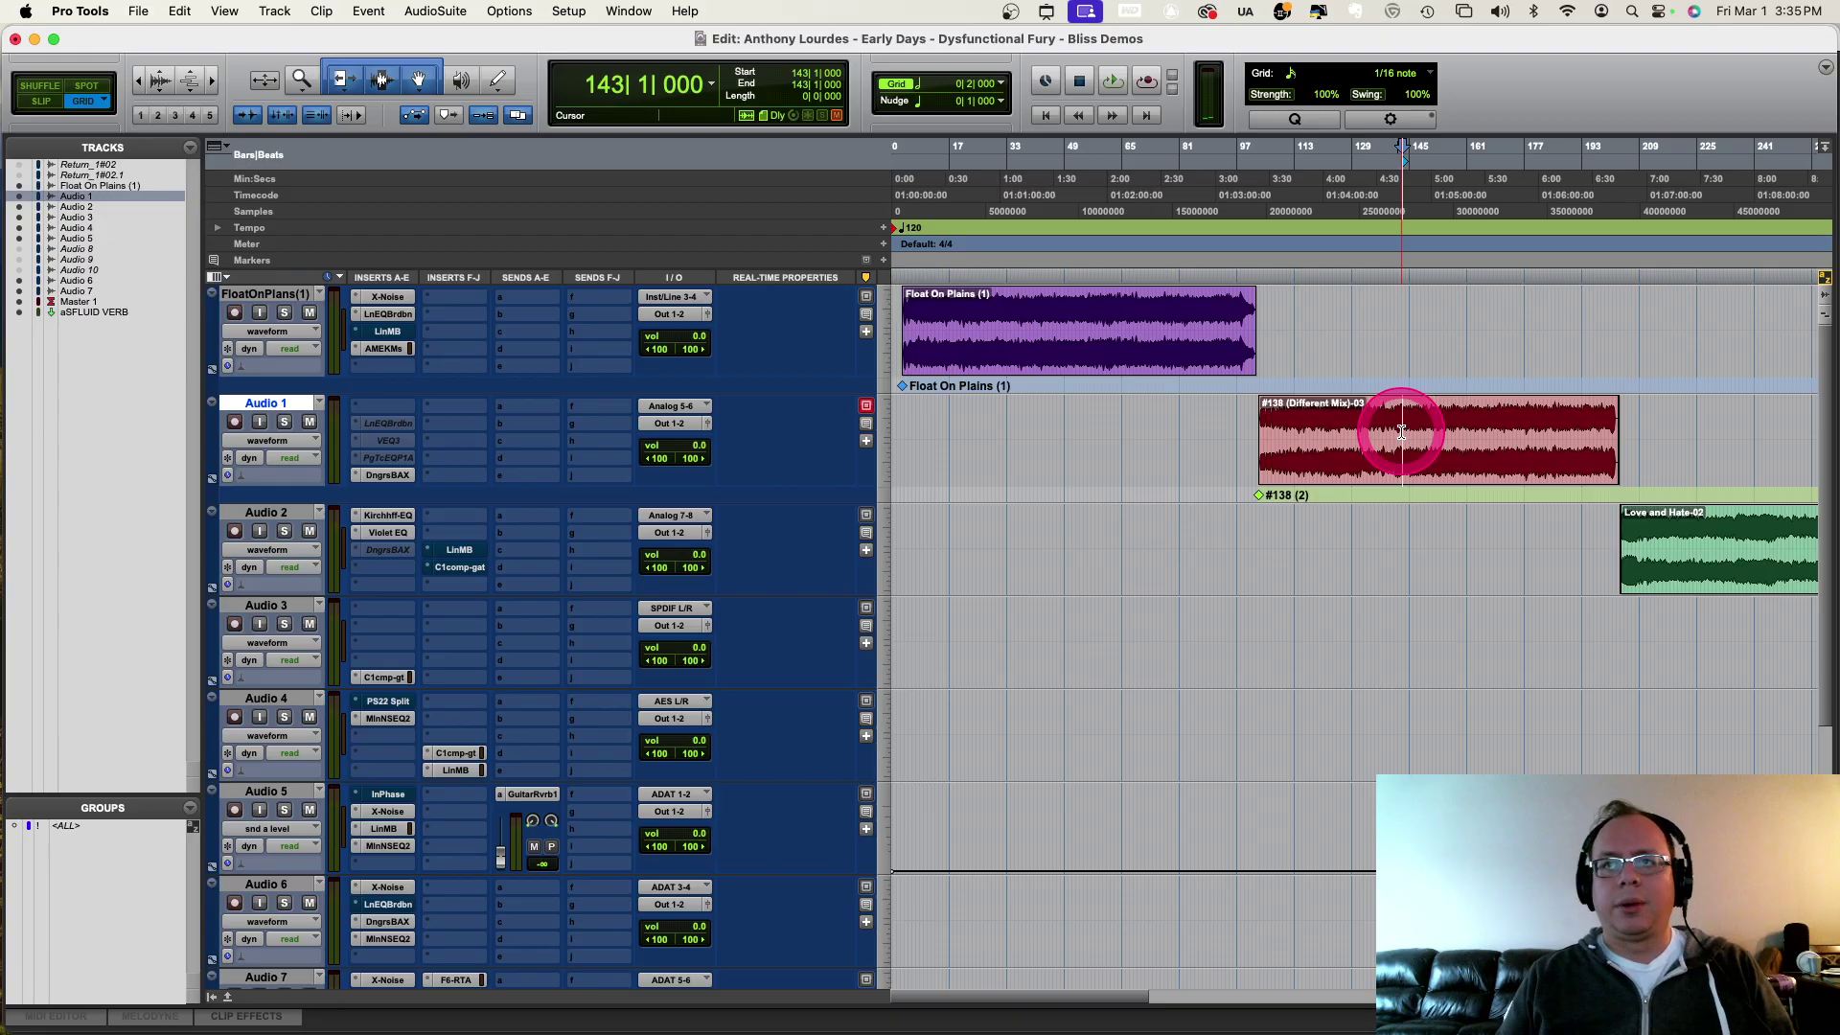
click(1418, 469)
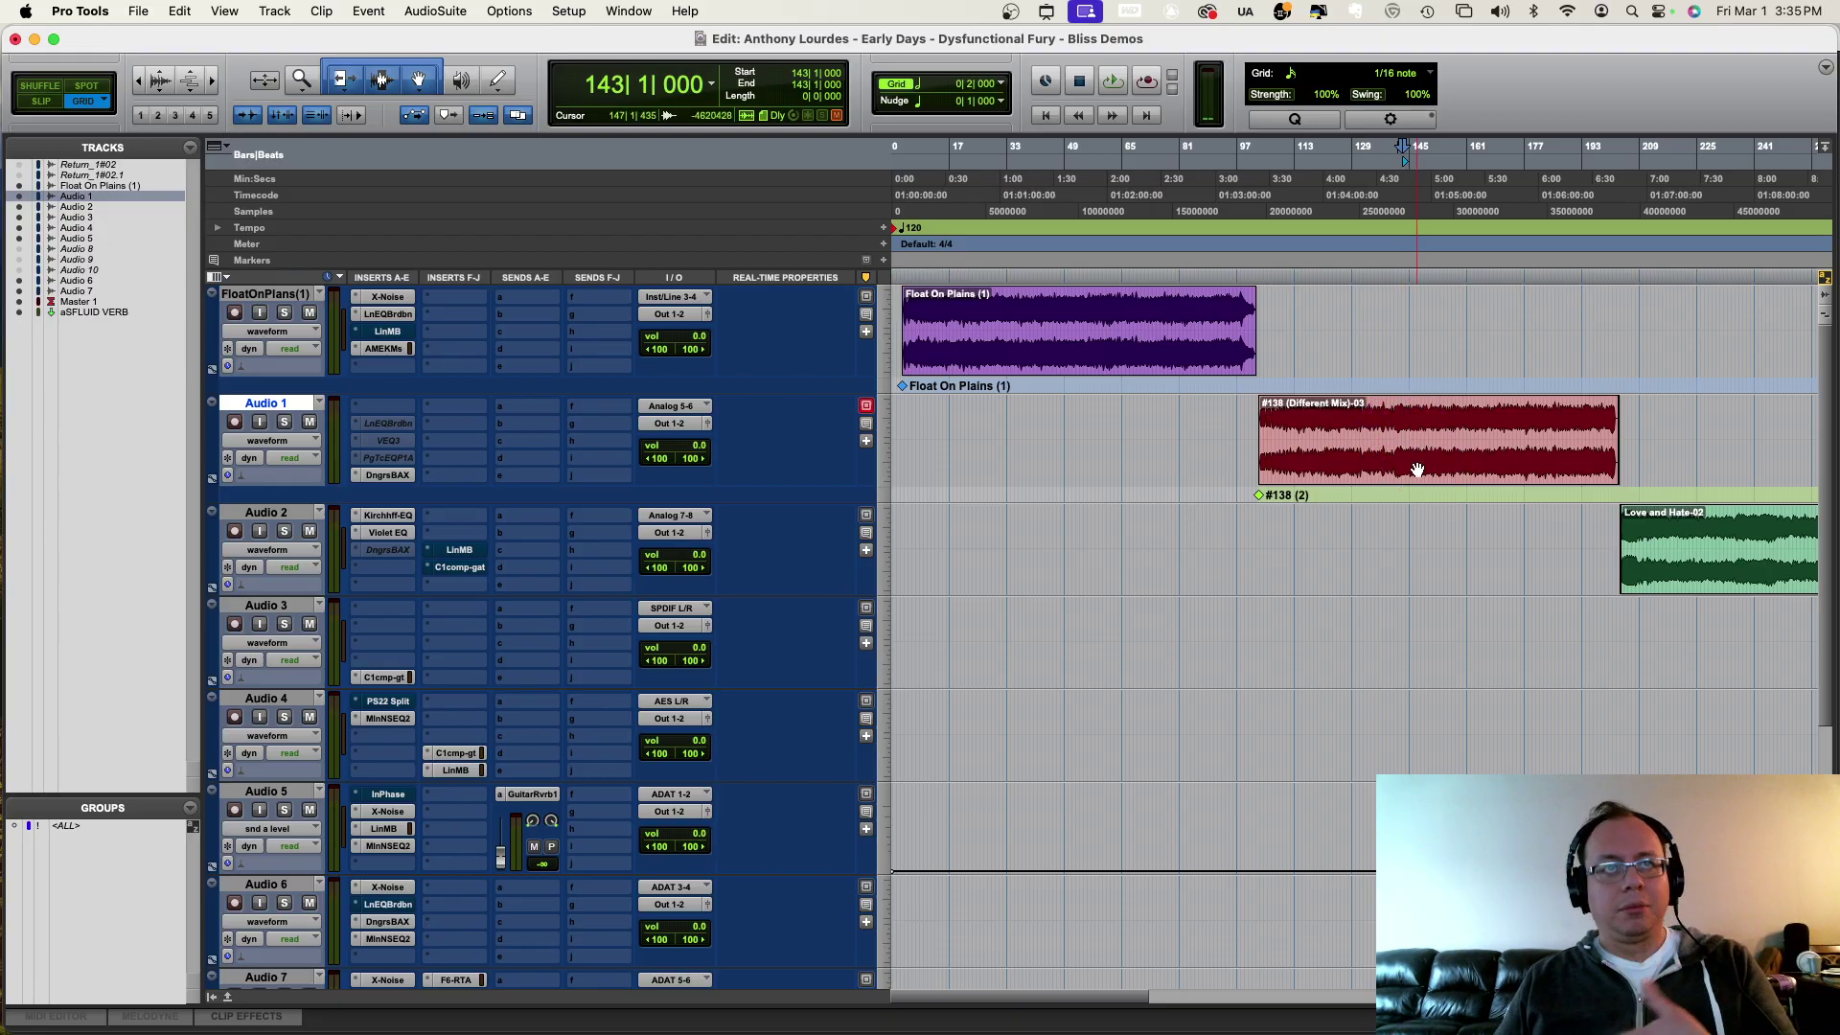
click(1377, 529)
key(super+bracketleft)
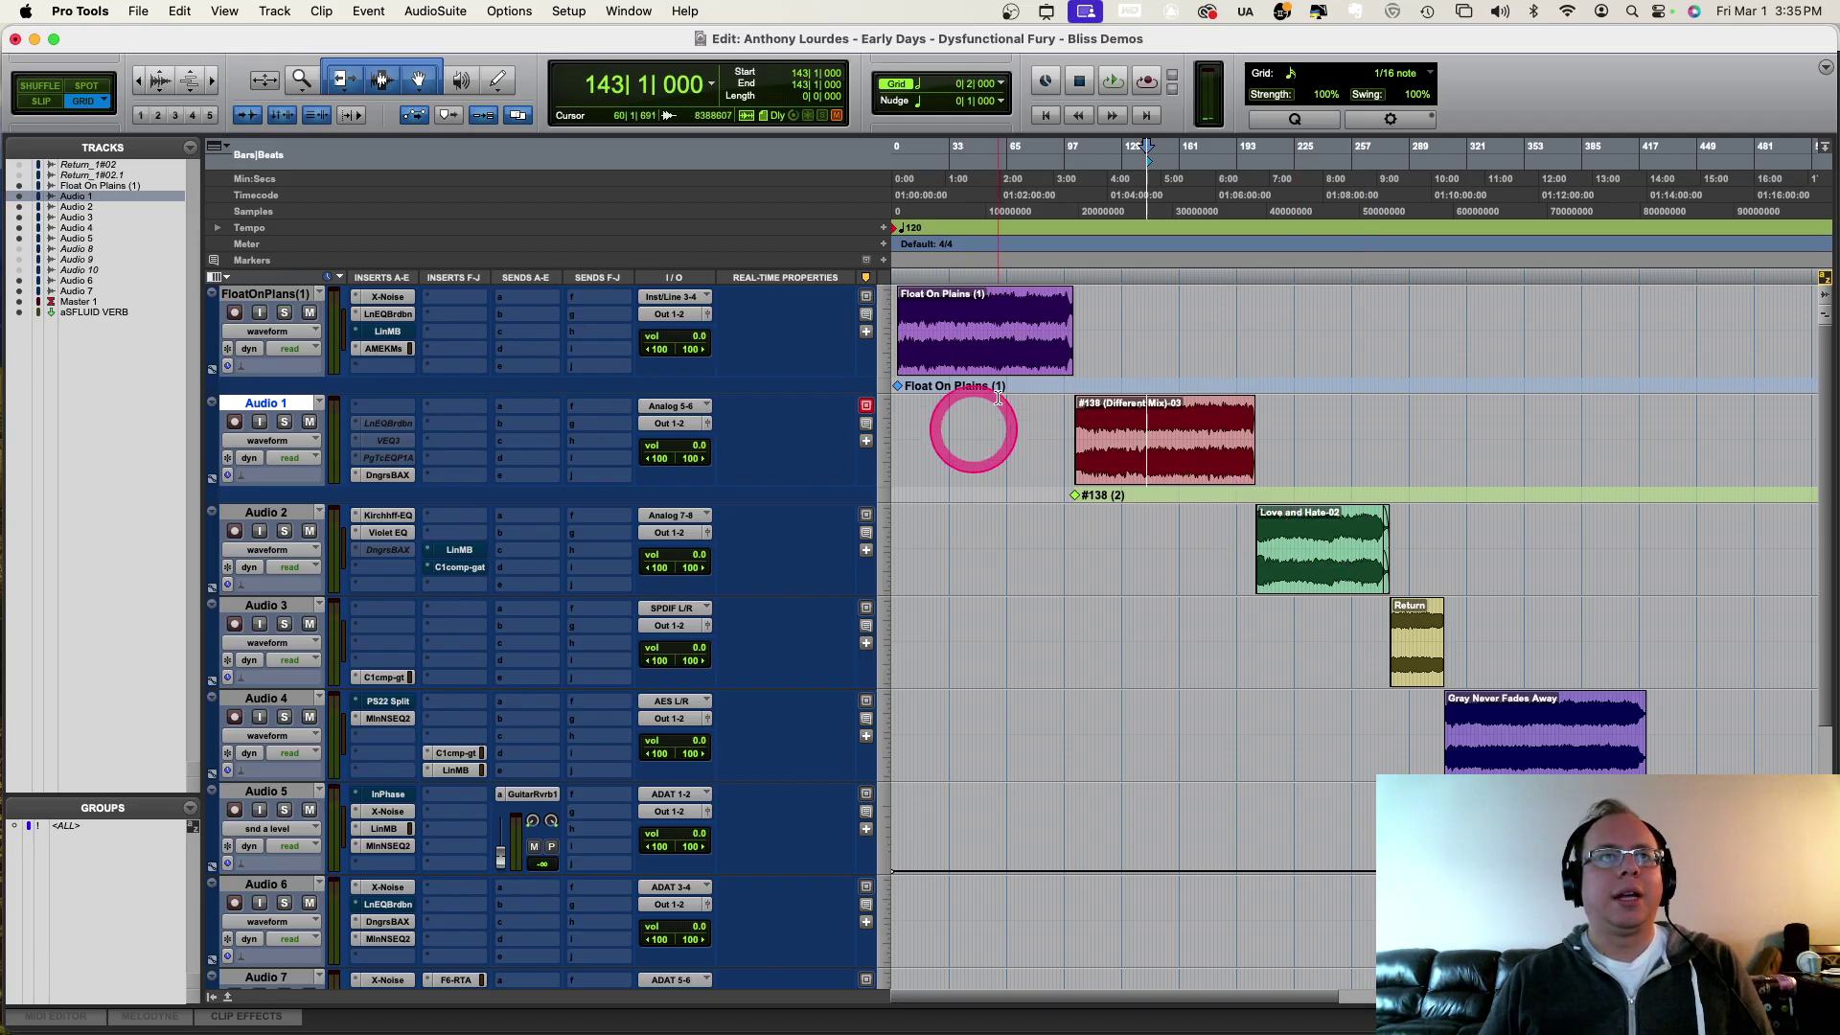
scroll(677, 751, down, 3)
scroll(678, 752, up, 3)
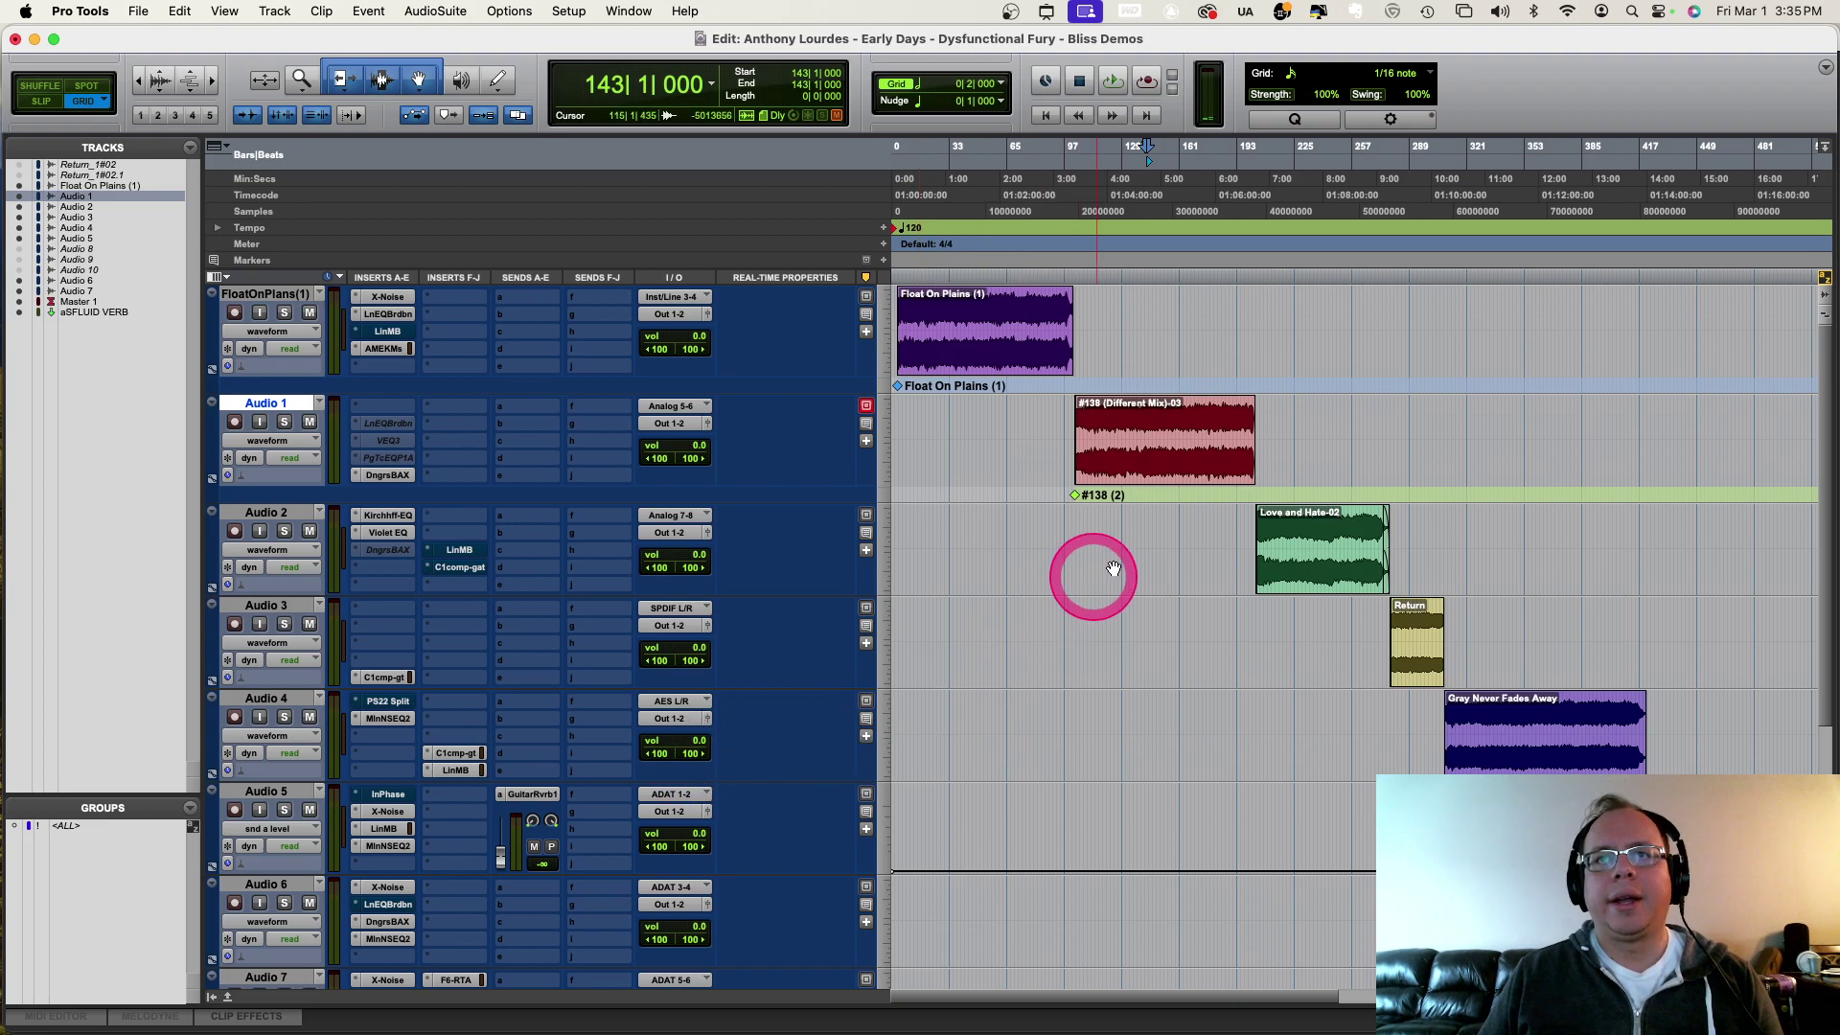
click(1161, 525)
key(Tab)
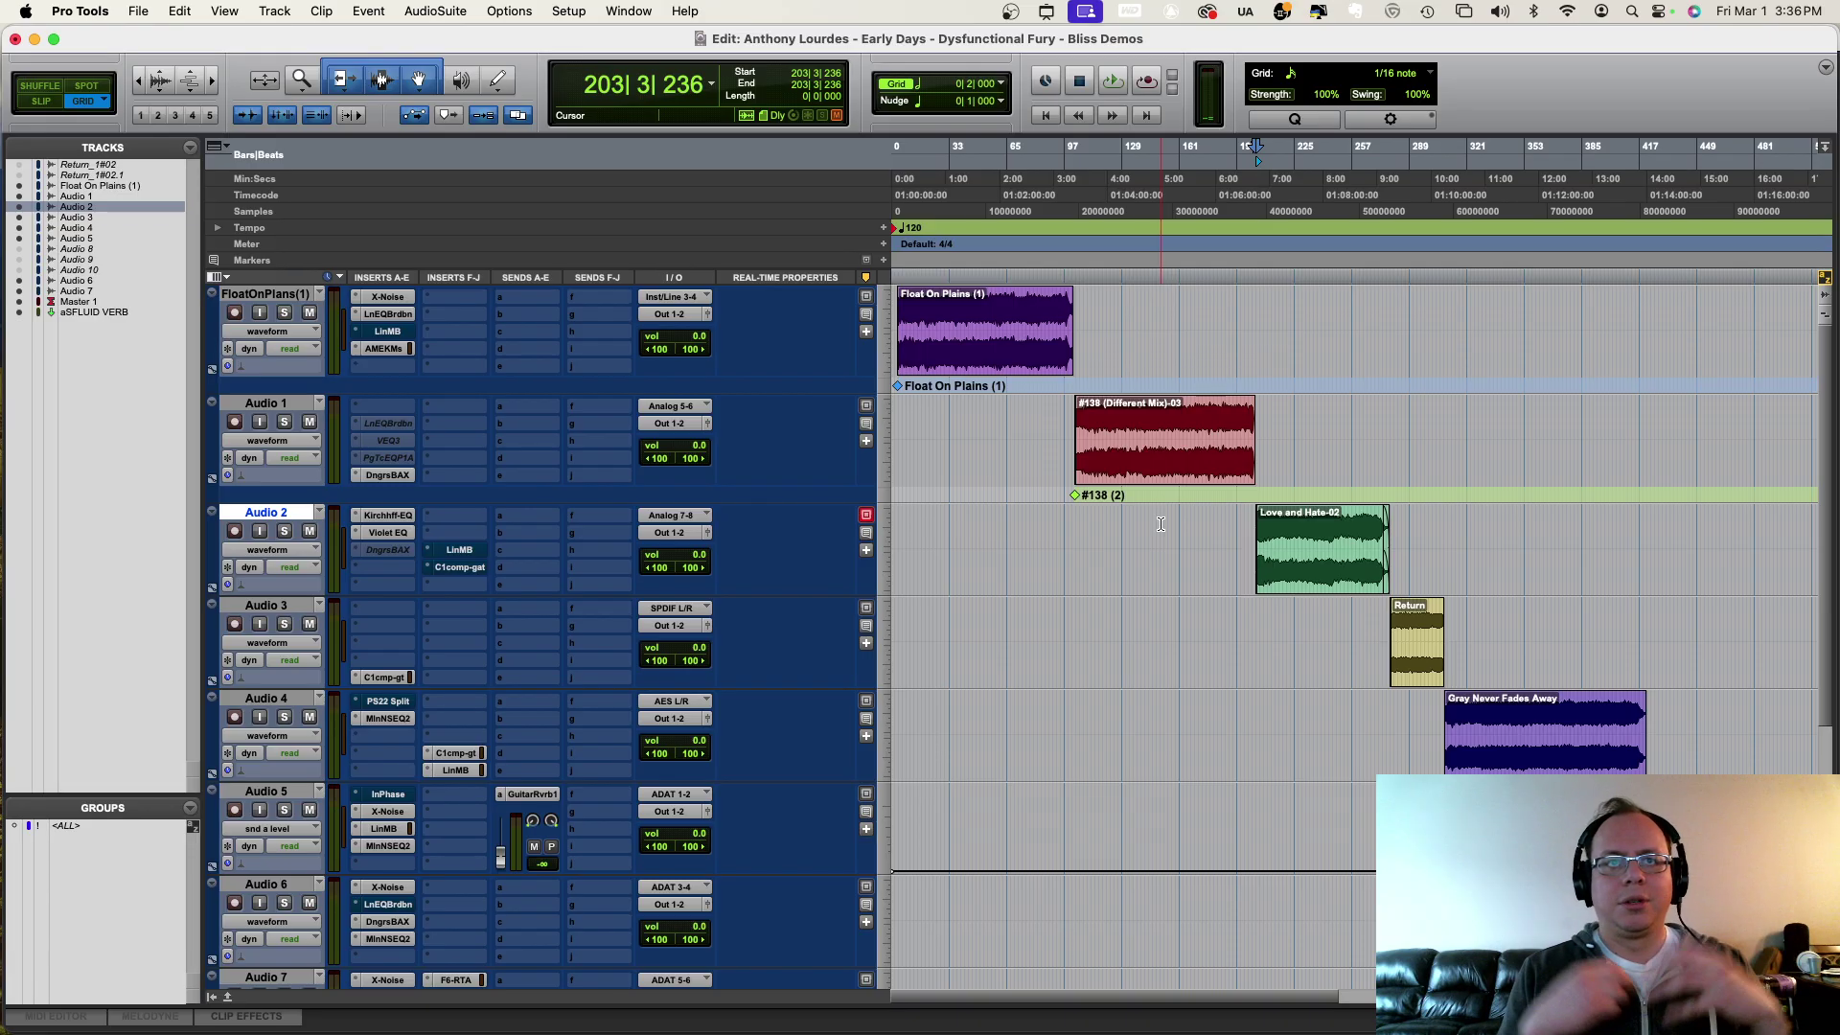
Step: Look over Love and Hate-02 and the clips below it, and place the cursor at the Audio 6 clip's start
scroll(1160, 525, up, 1)
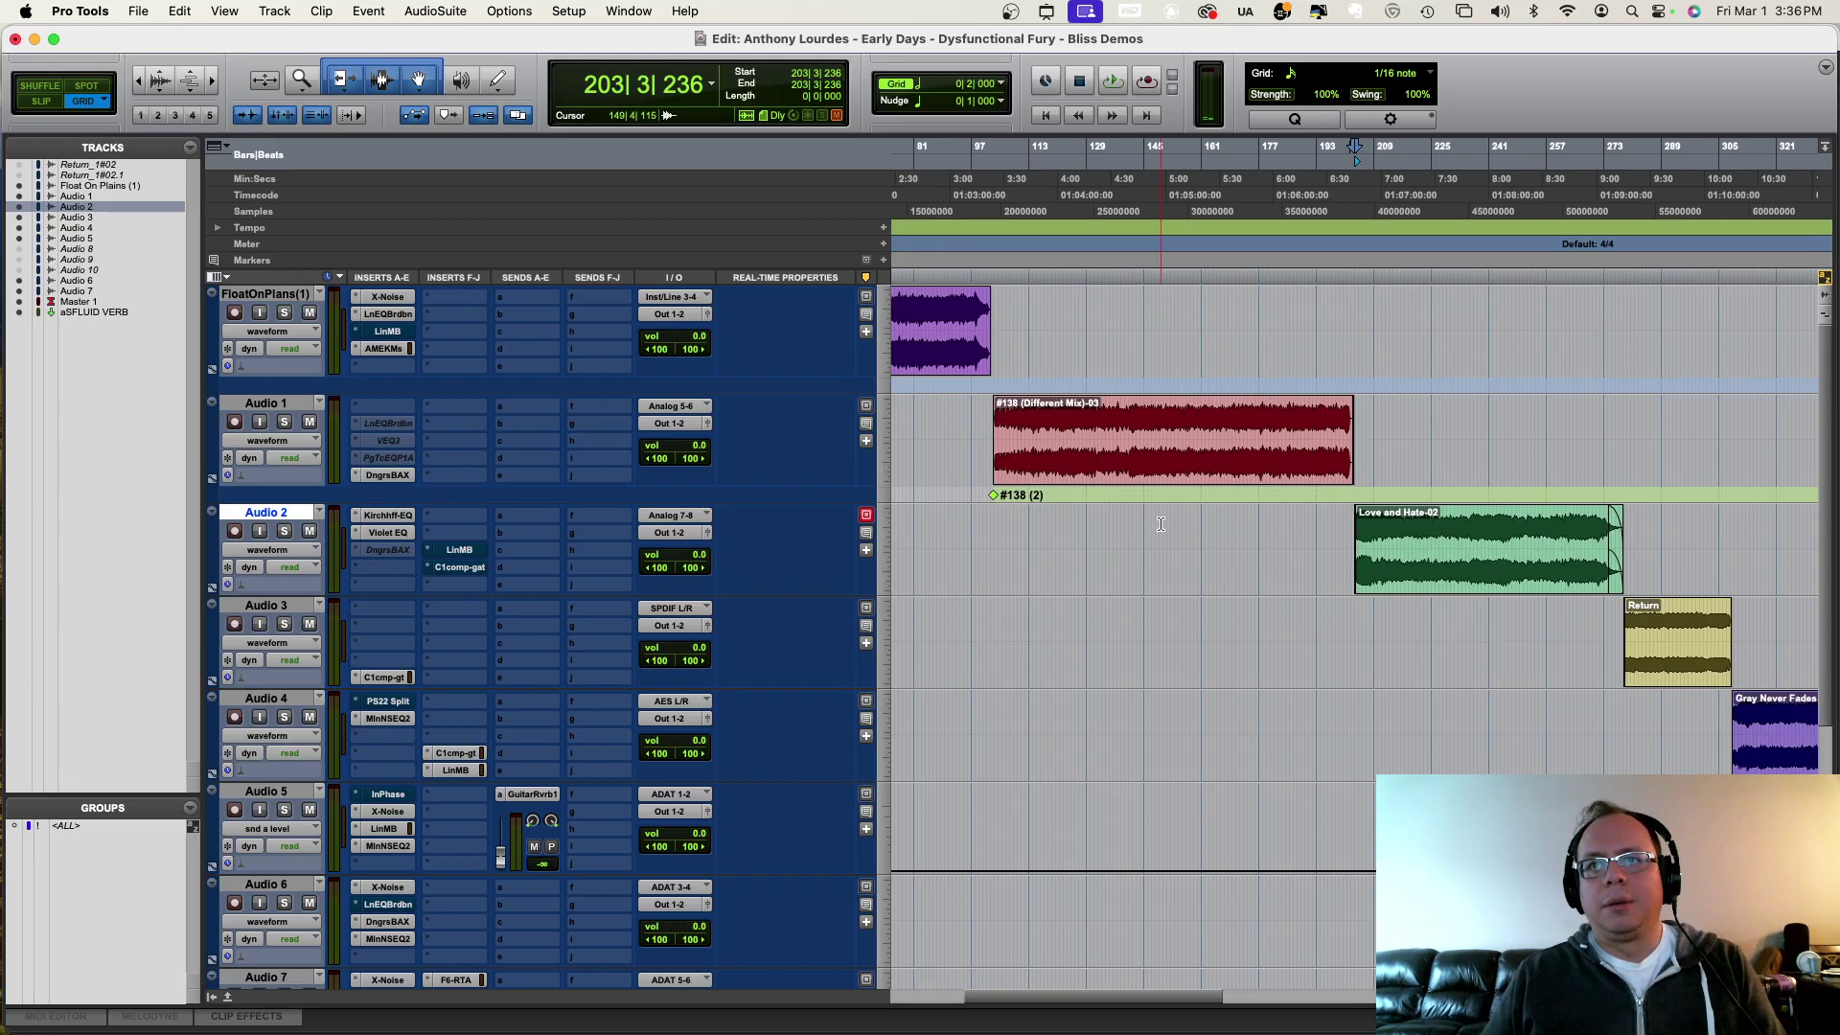
click(1500, 539)
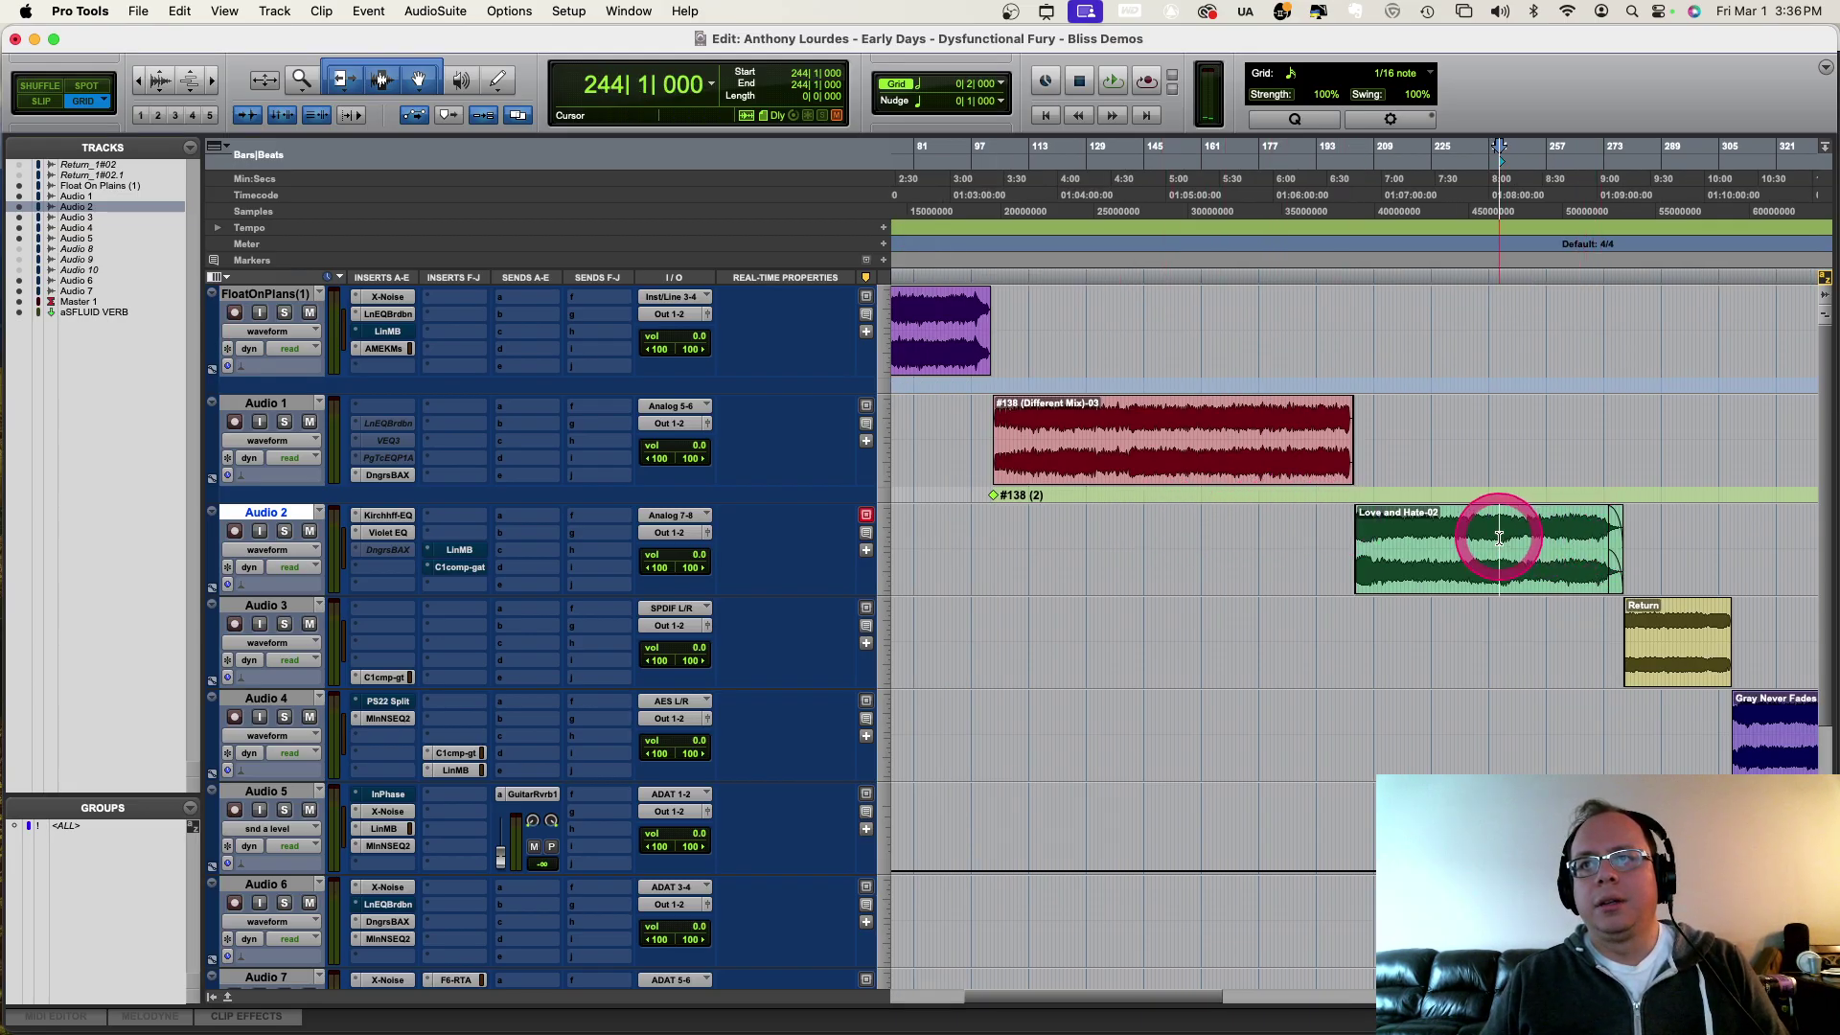
scroll(1240, 657, down, 4)
scroll(1247, 659, down, 1)
scroll(1247, 658, down, 1)
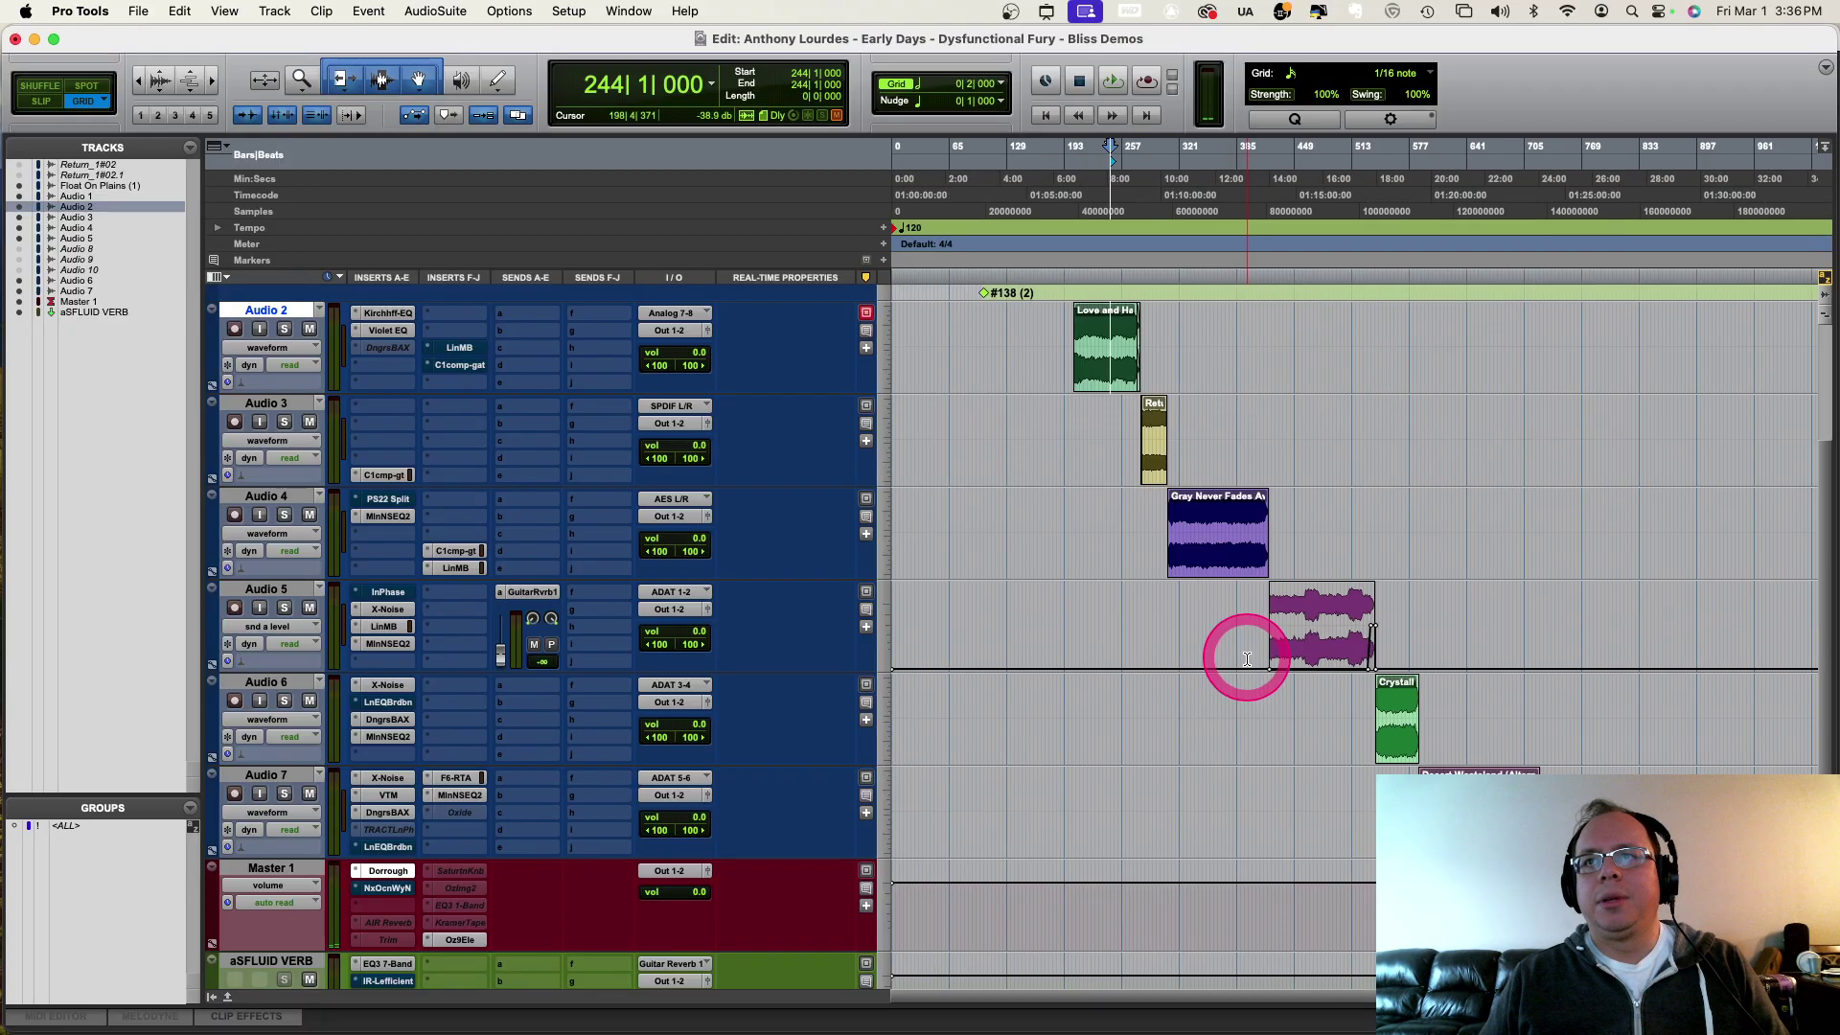
click(1319, 703)
key(Tab)
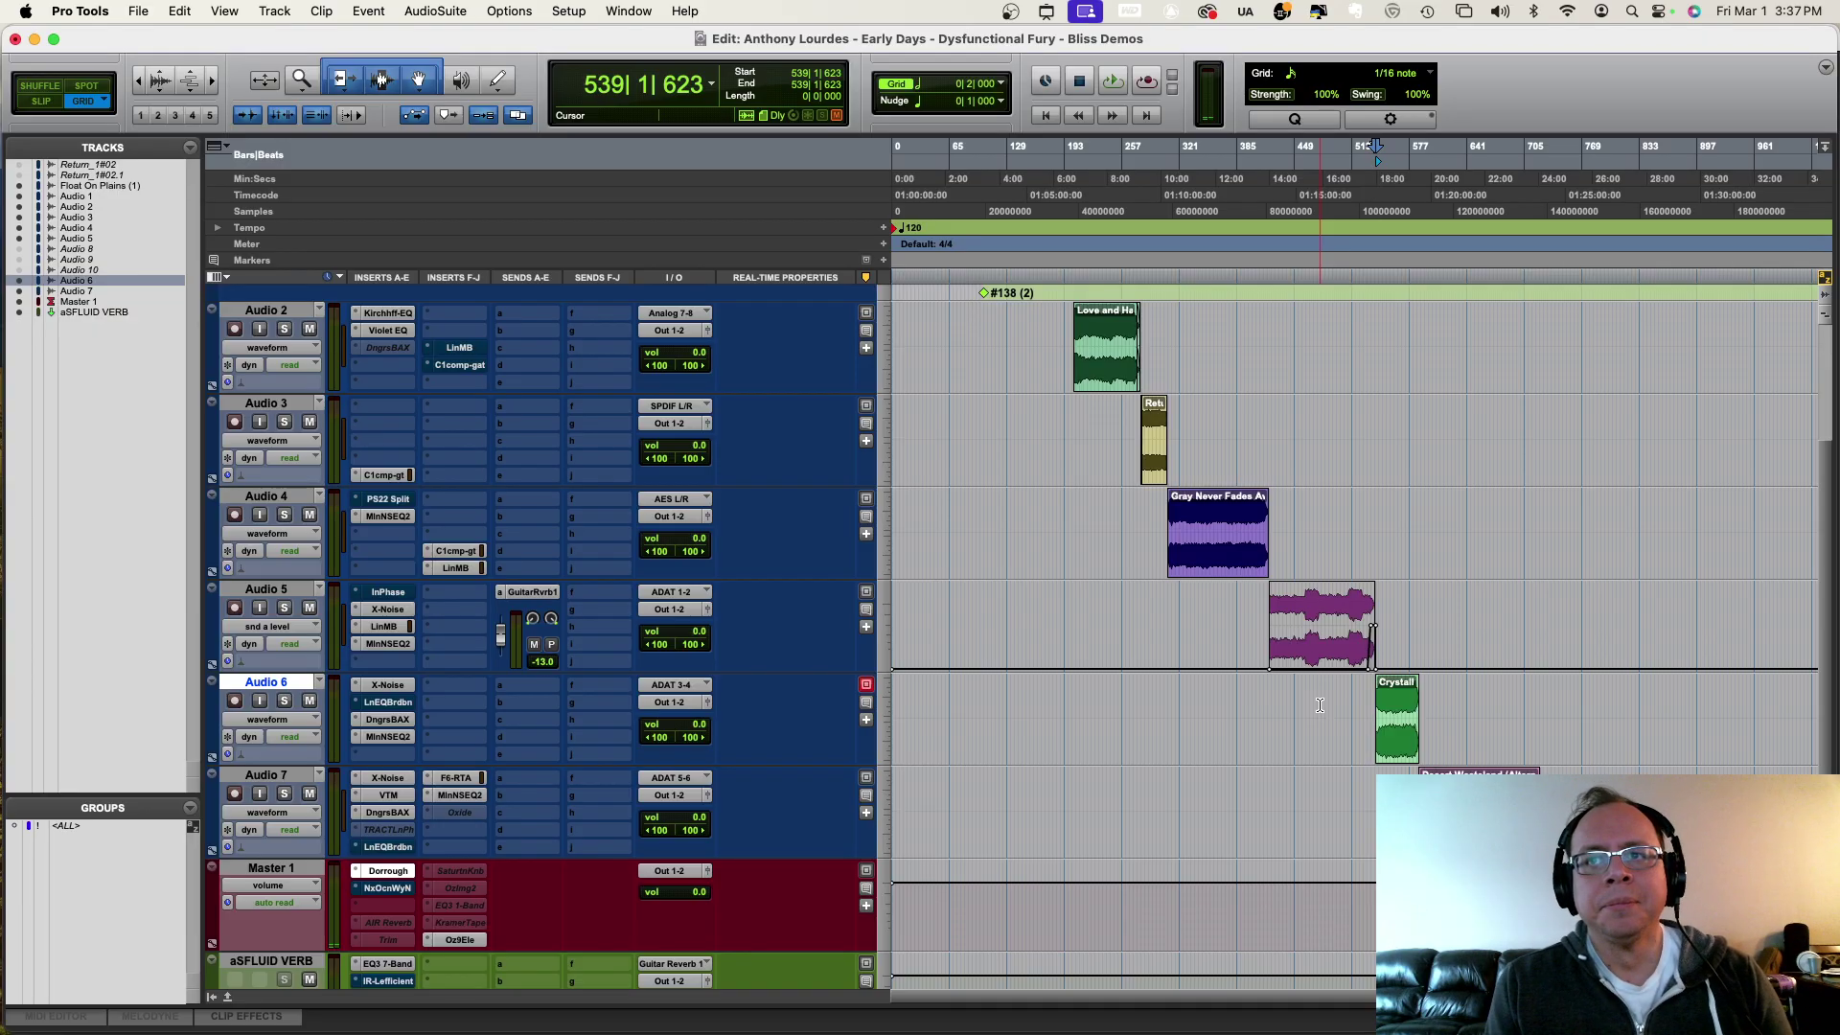
Step: Open the Ozone 9 Elements insert on the Master 1 track
scroll(1320, 705, up, 4)
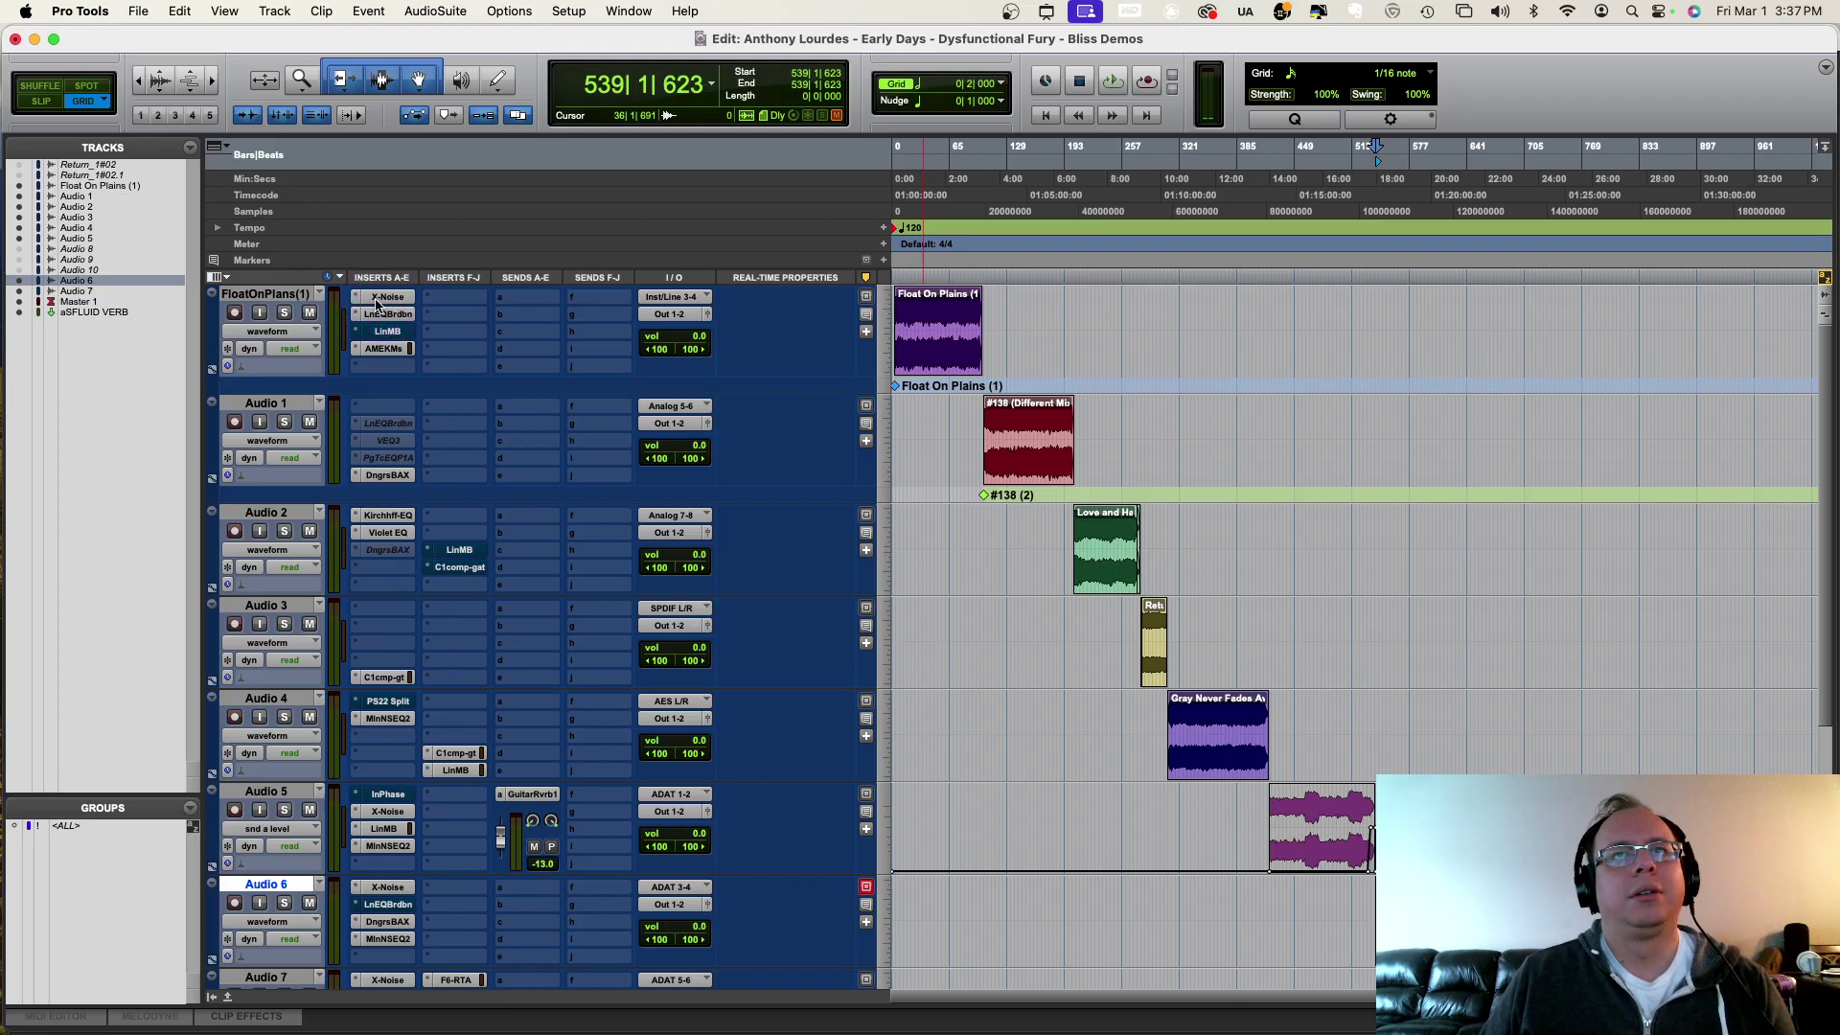
click(388, 315)
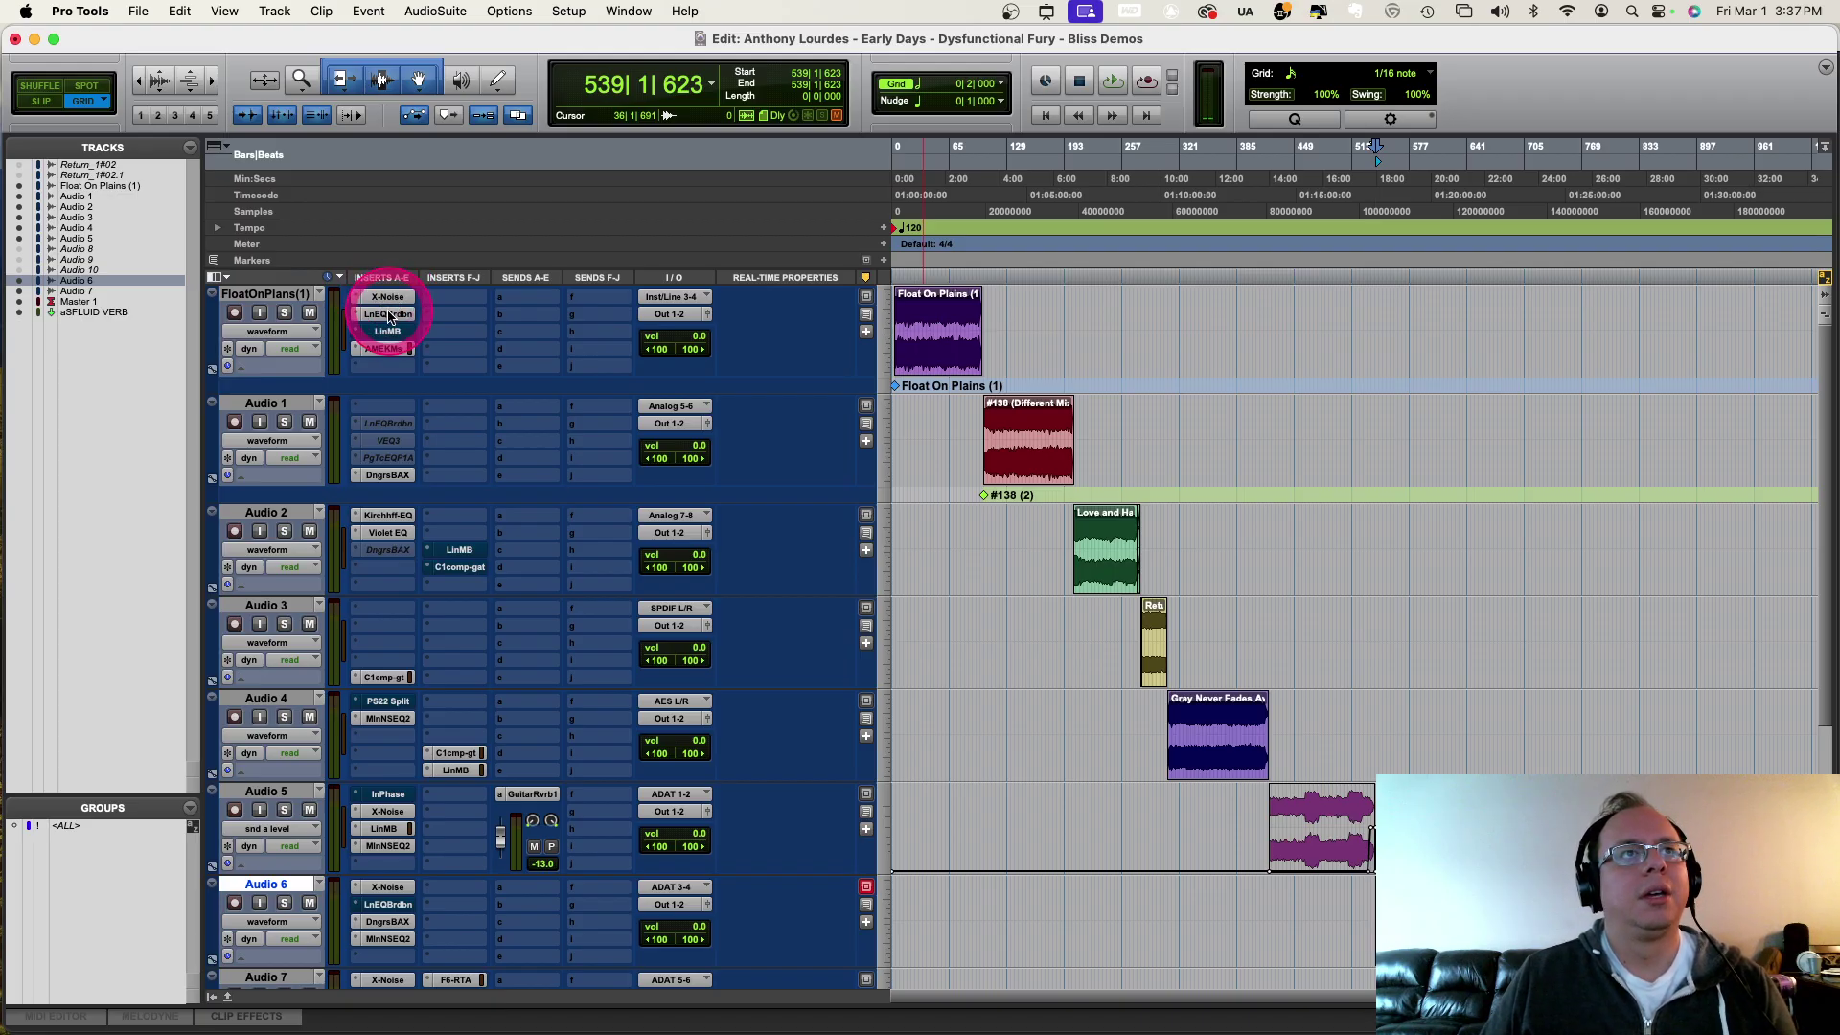
drag(388, 315, 484, 788)
scroll(721, 472, down, 1)
scroll(720, 473, down, 3)
click(484, 788)
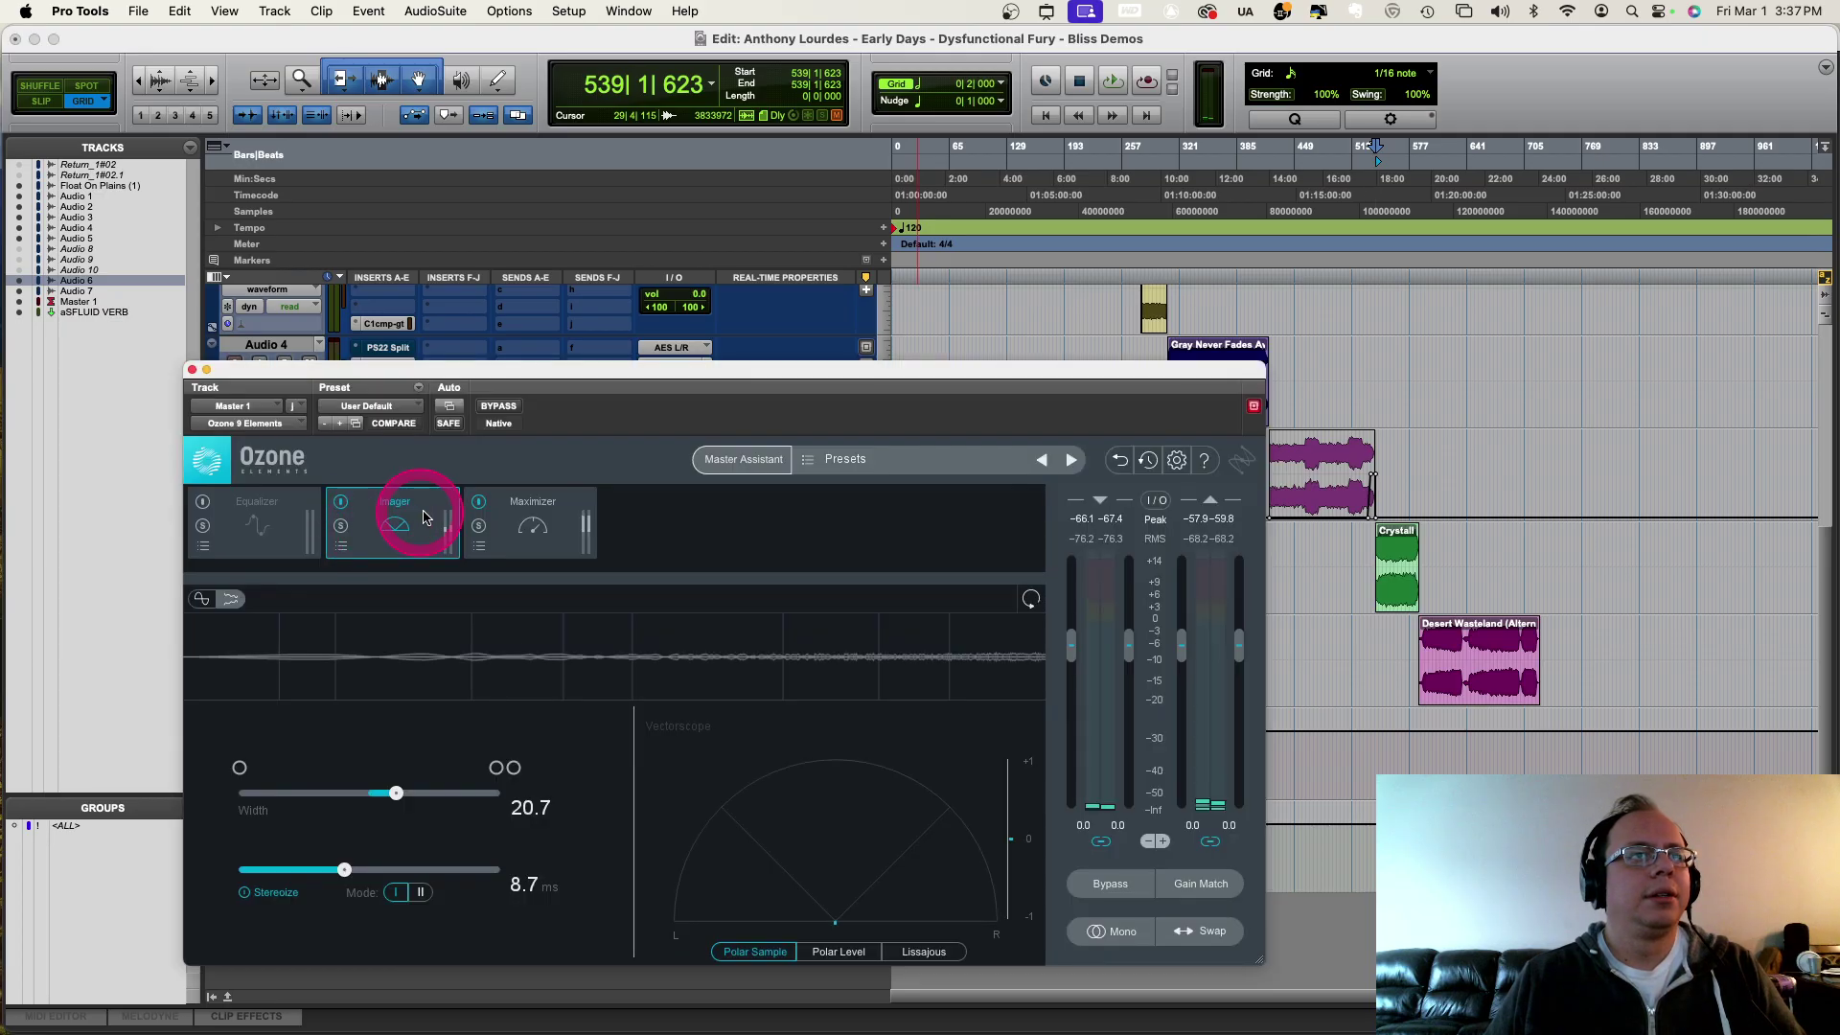
Step: Review Ozone's Maximizer and Imager settings and move the plug-in window clear of the upper tracks
click(525, 522)
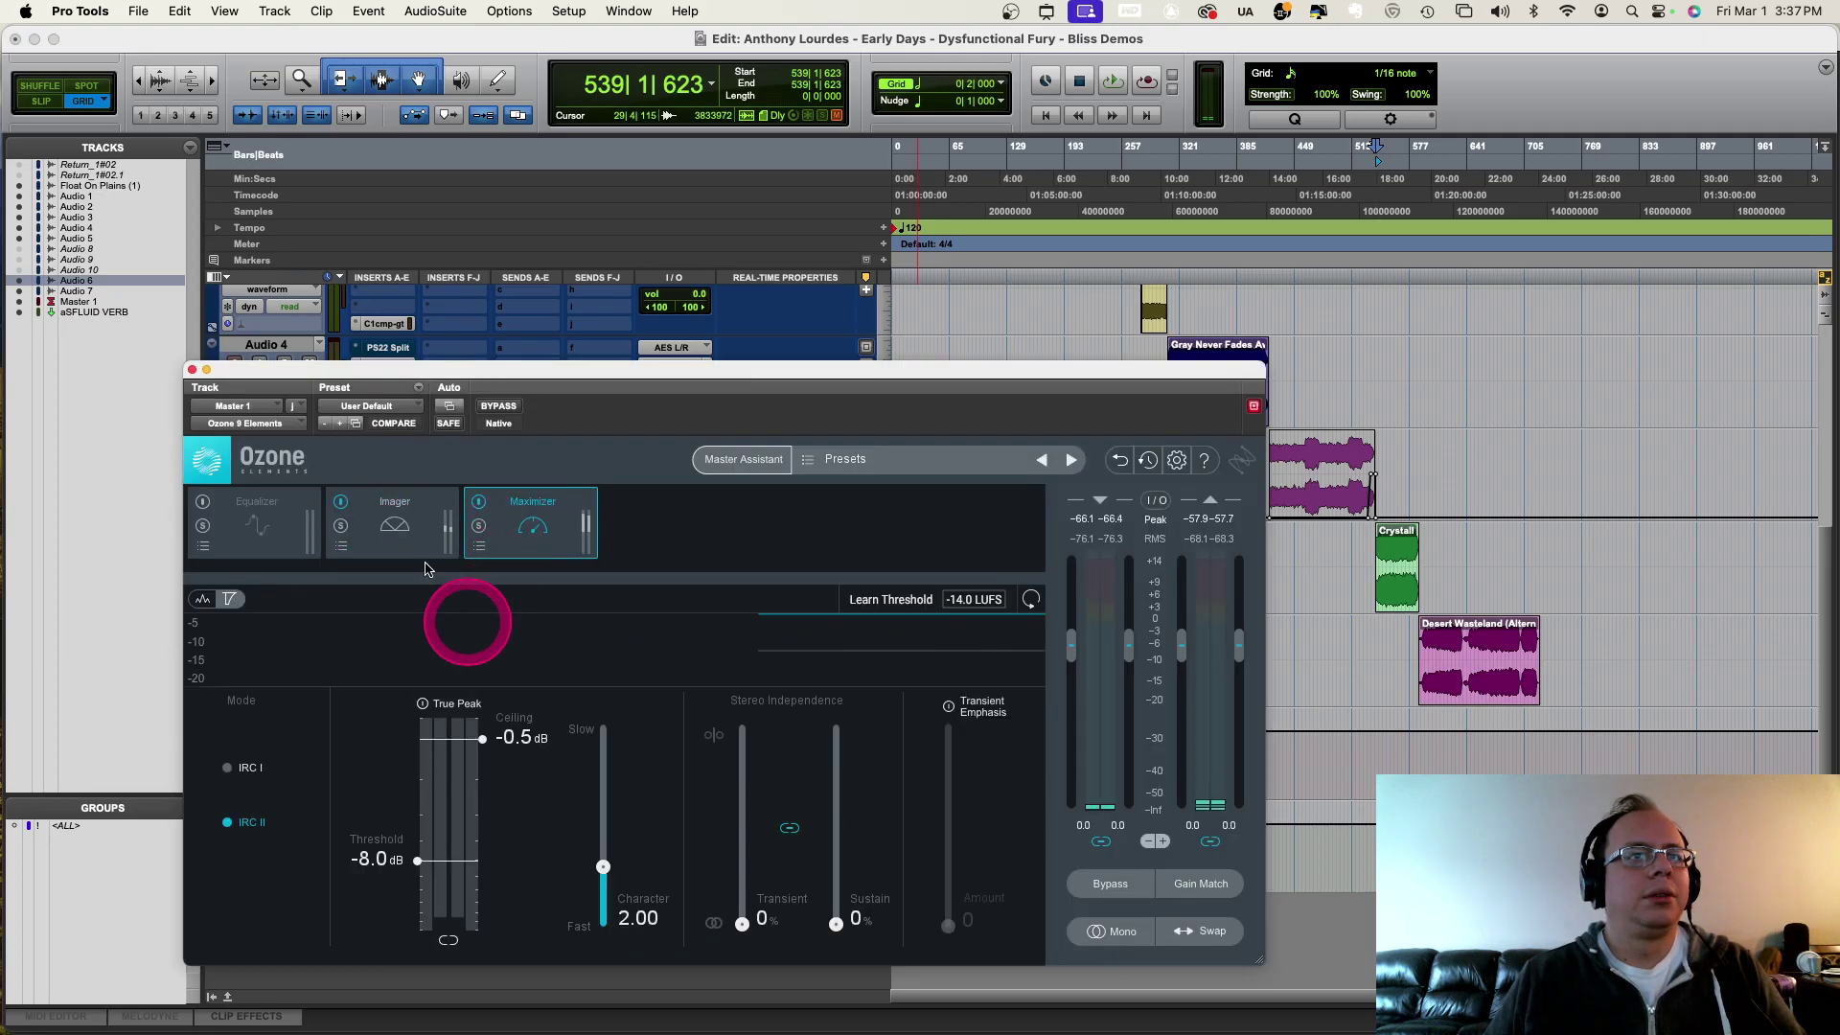
click(390, 521)
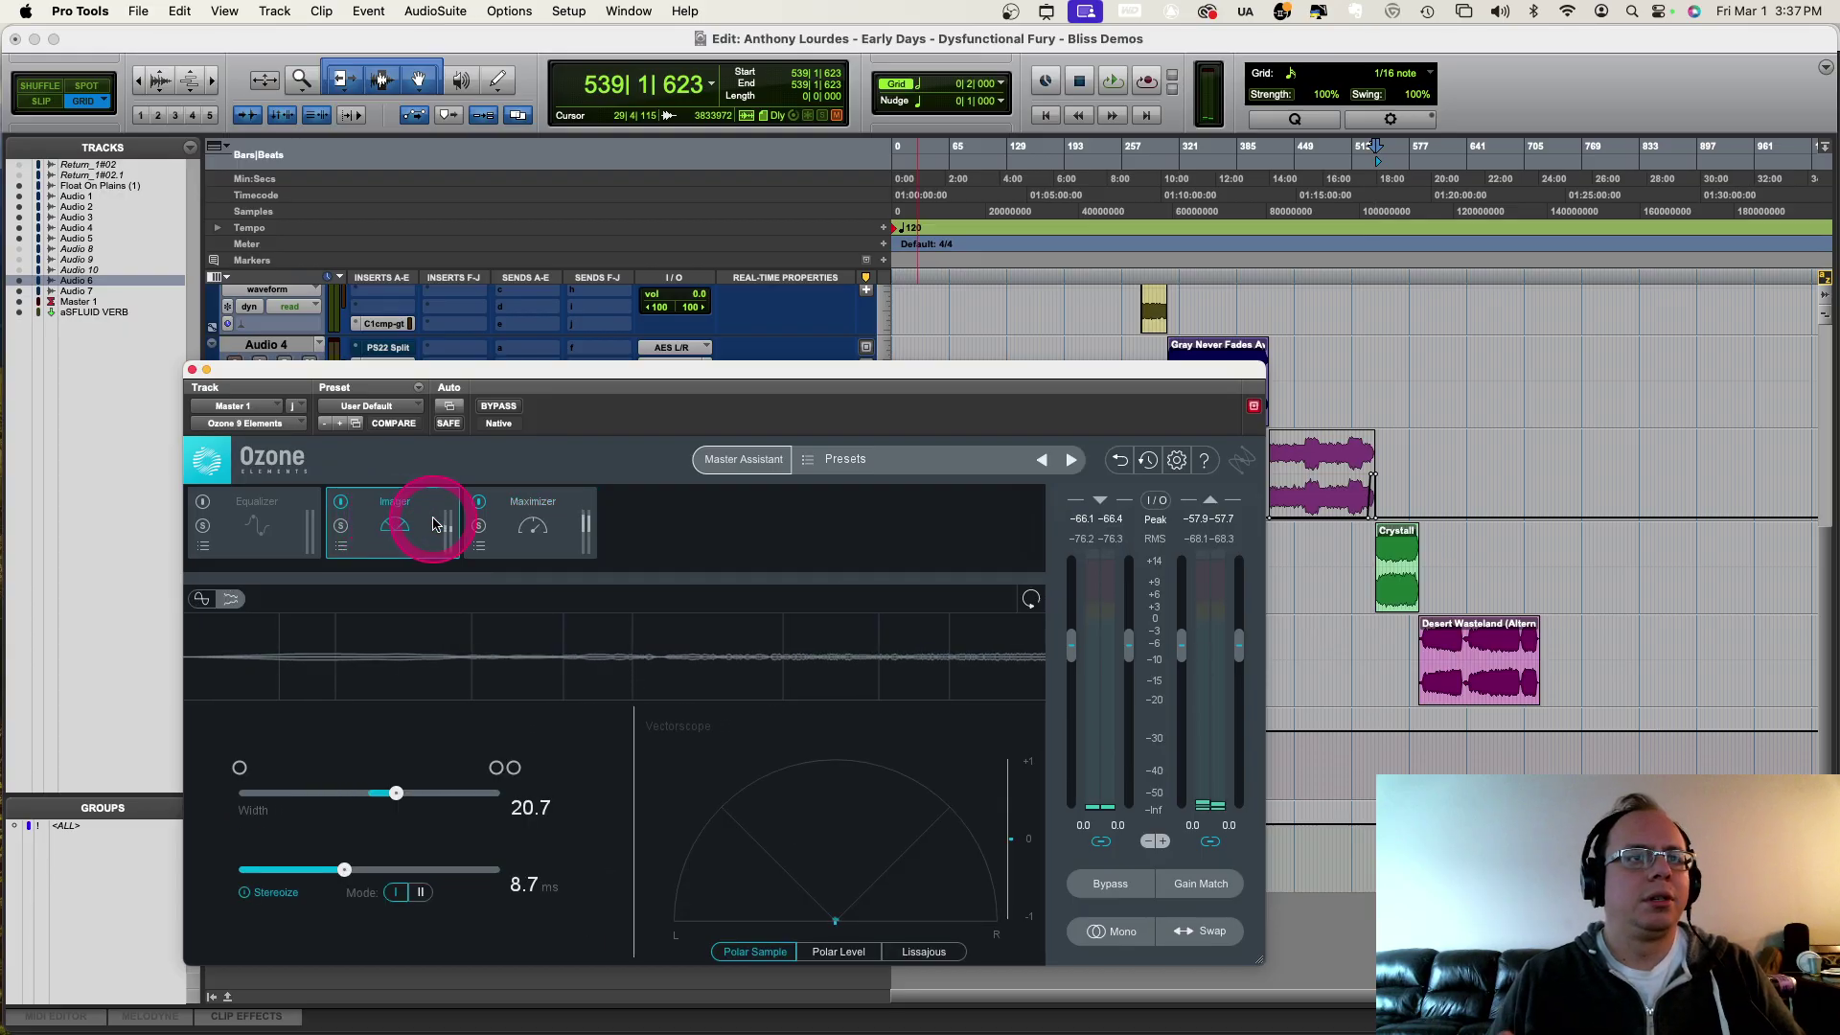
drag(247, 361, 431, 574)
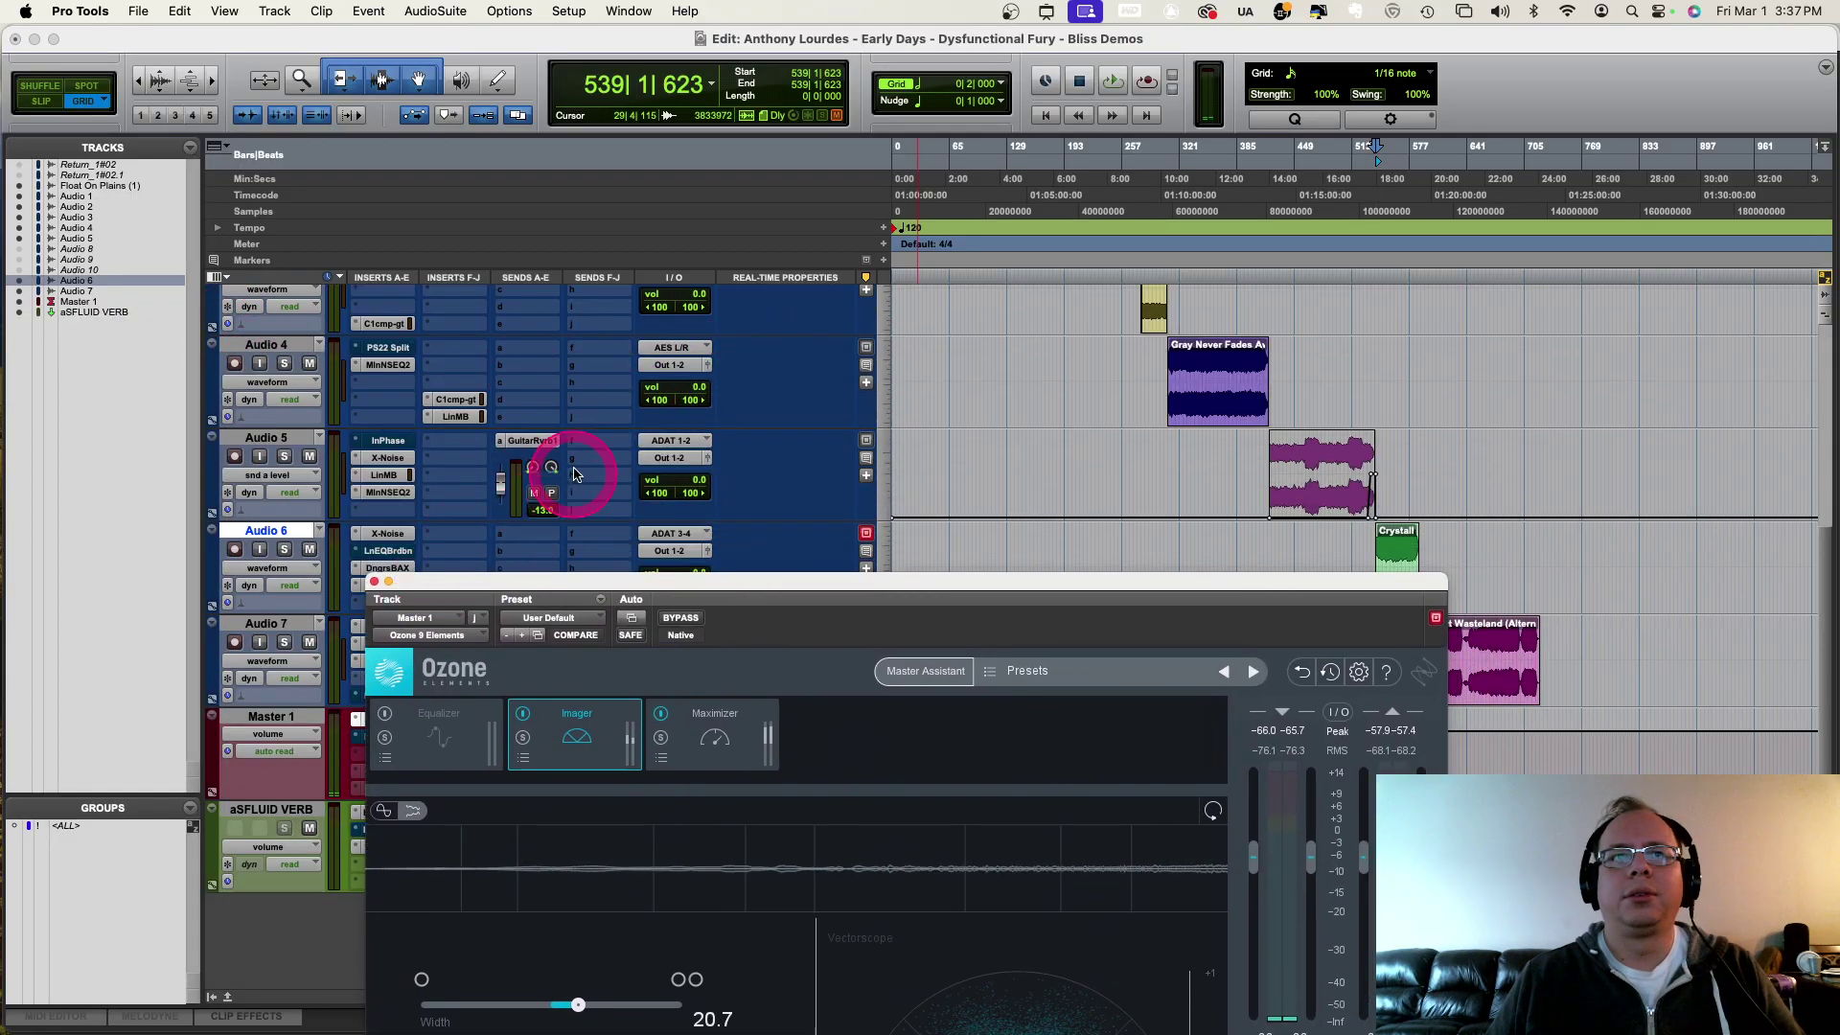
Step: Play Float On Plains (1) from bar 32 and bypass the track's X-Noise, LnEQBrdbn and AMEKMstr inserts
scroll(570, 469, up, 5)
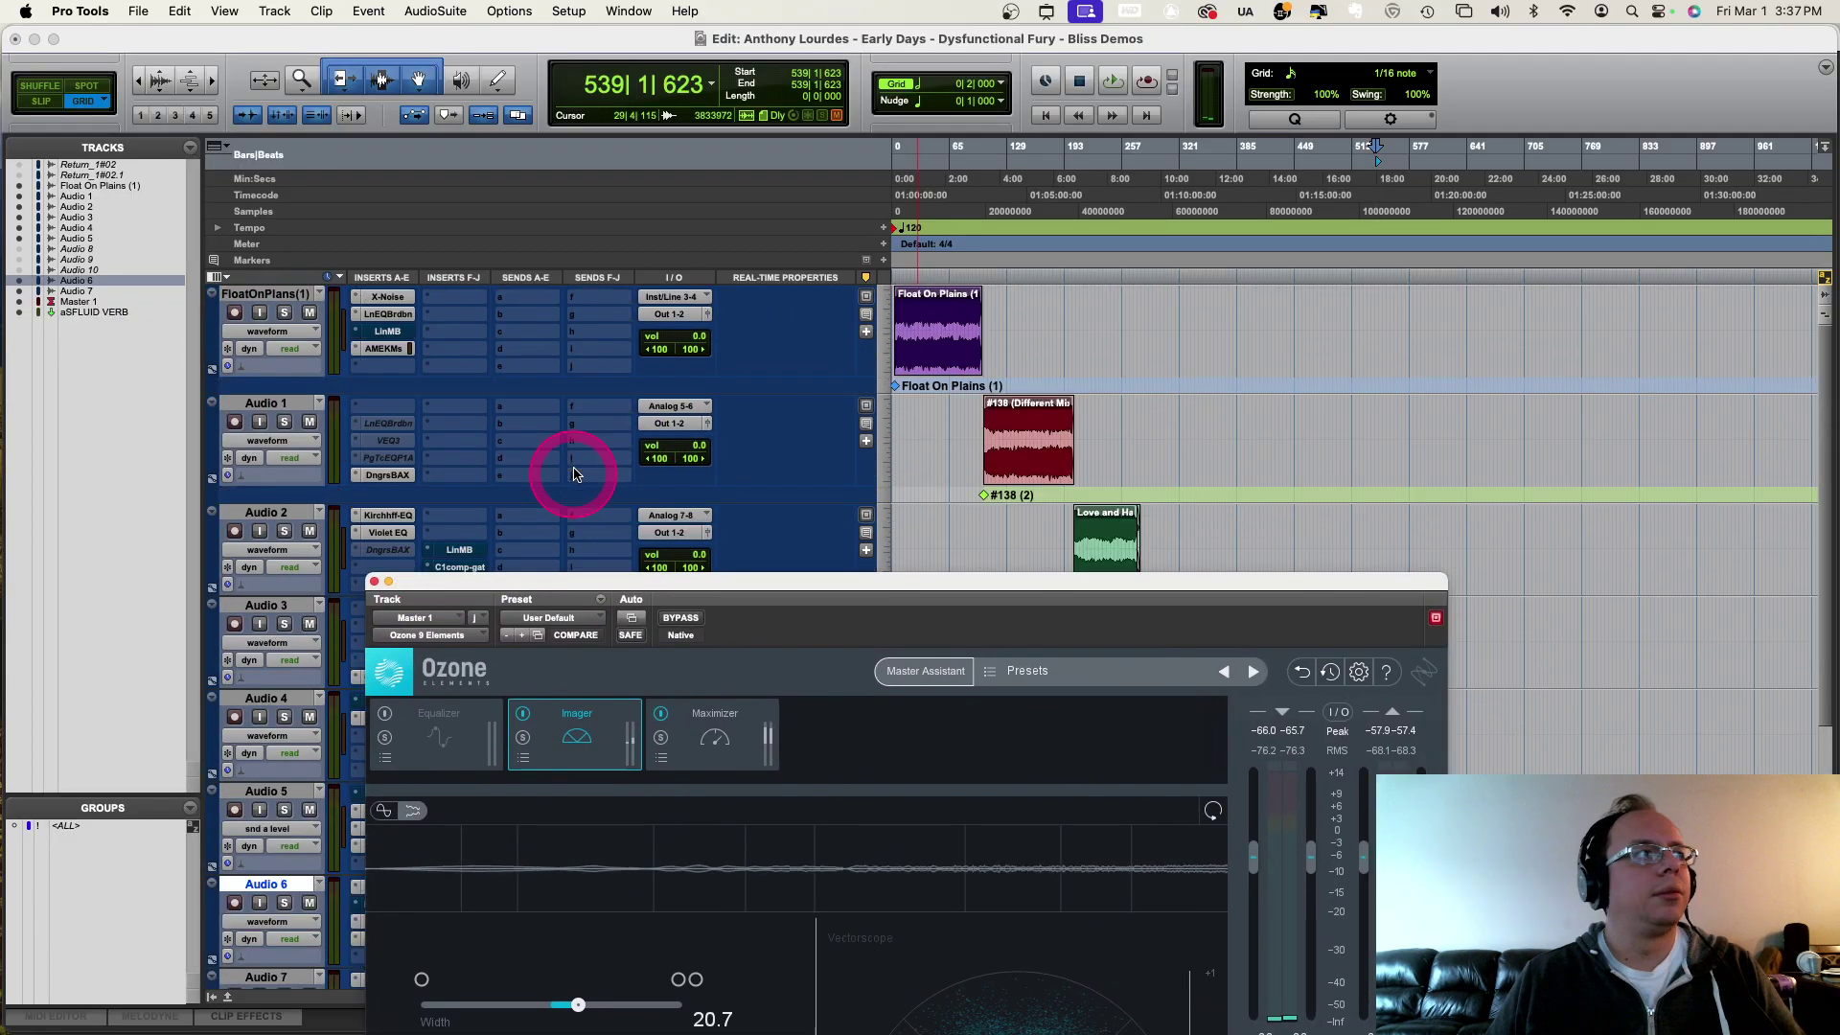
click(919, 305)
key(space)
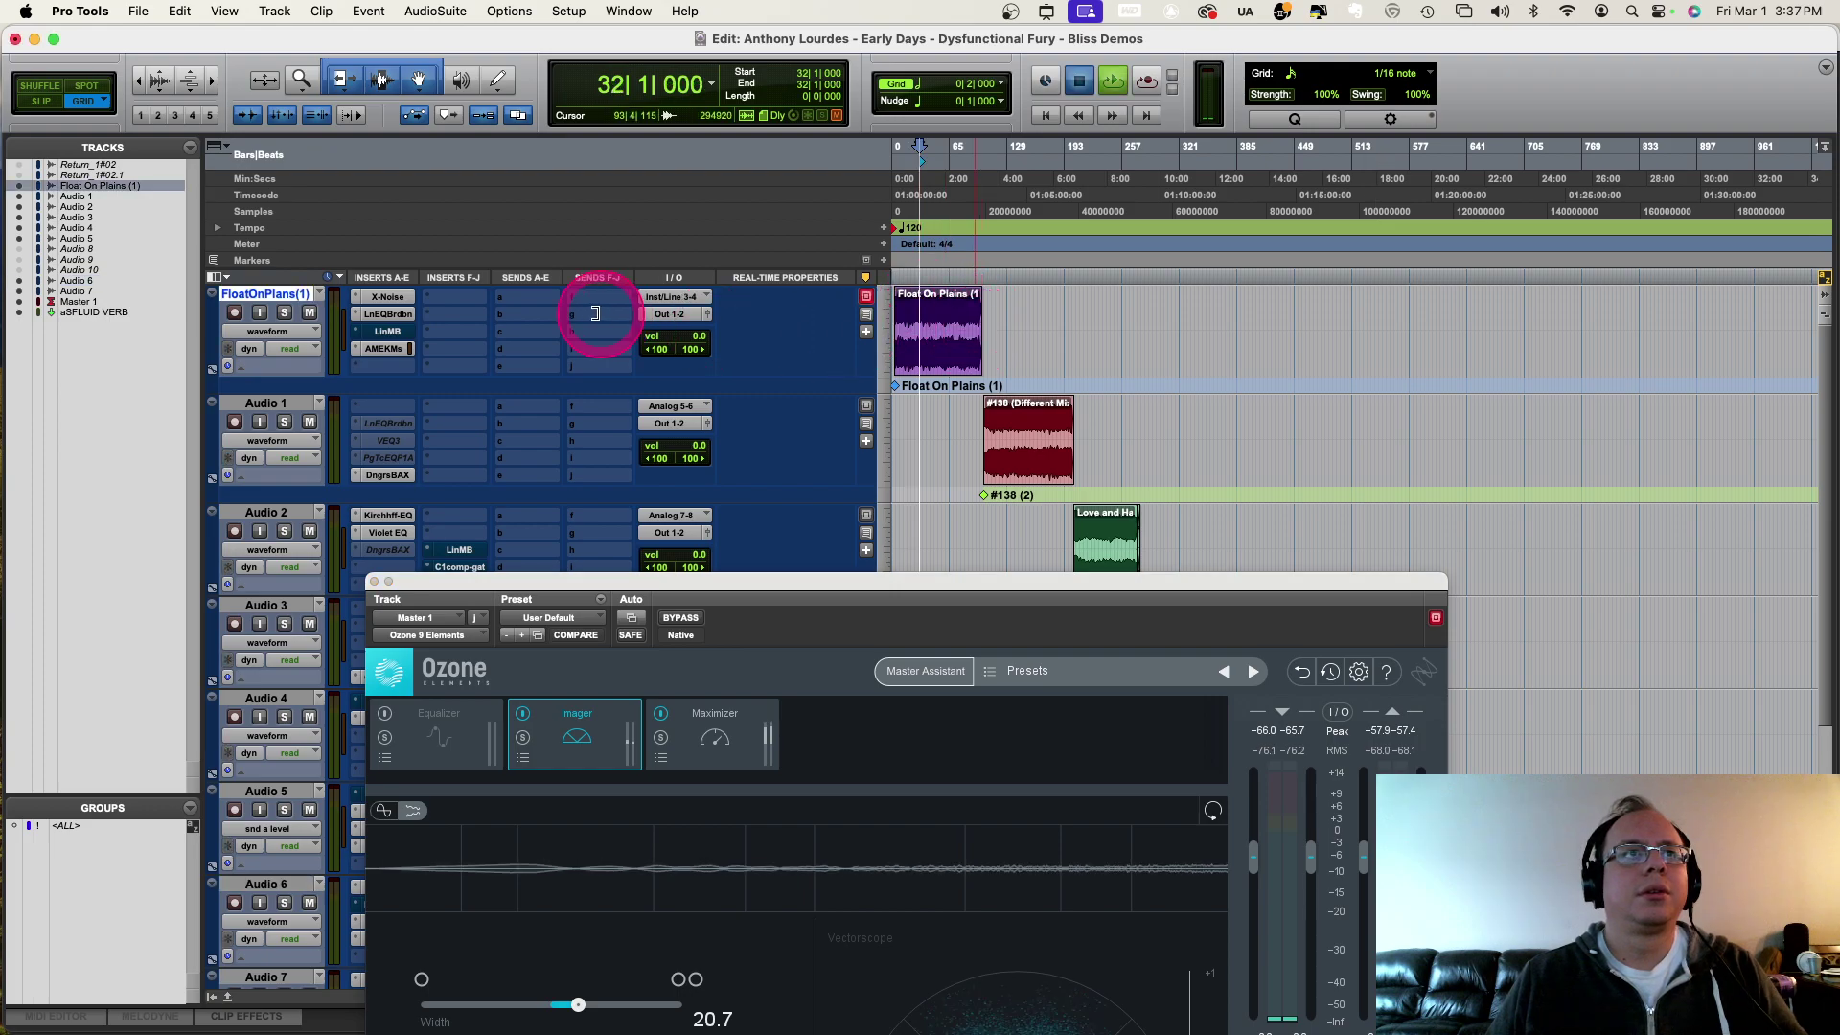
super+click(402, 301)
super+click(389, 331)
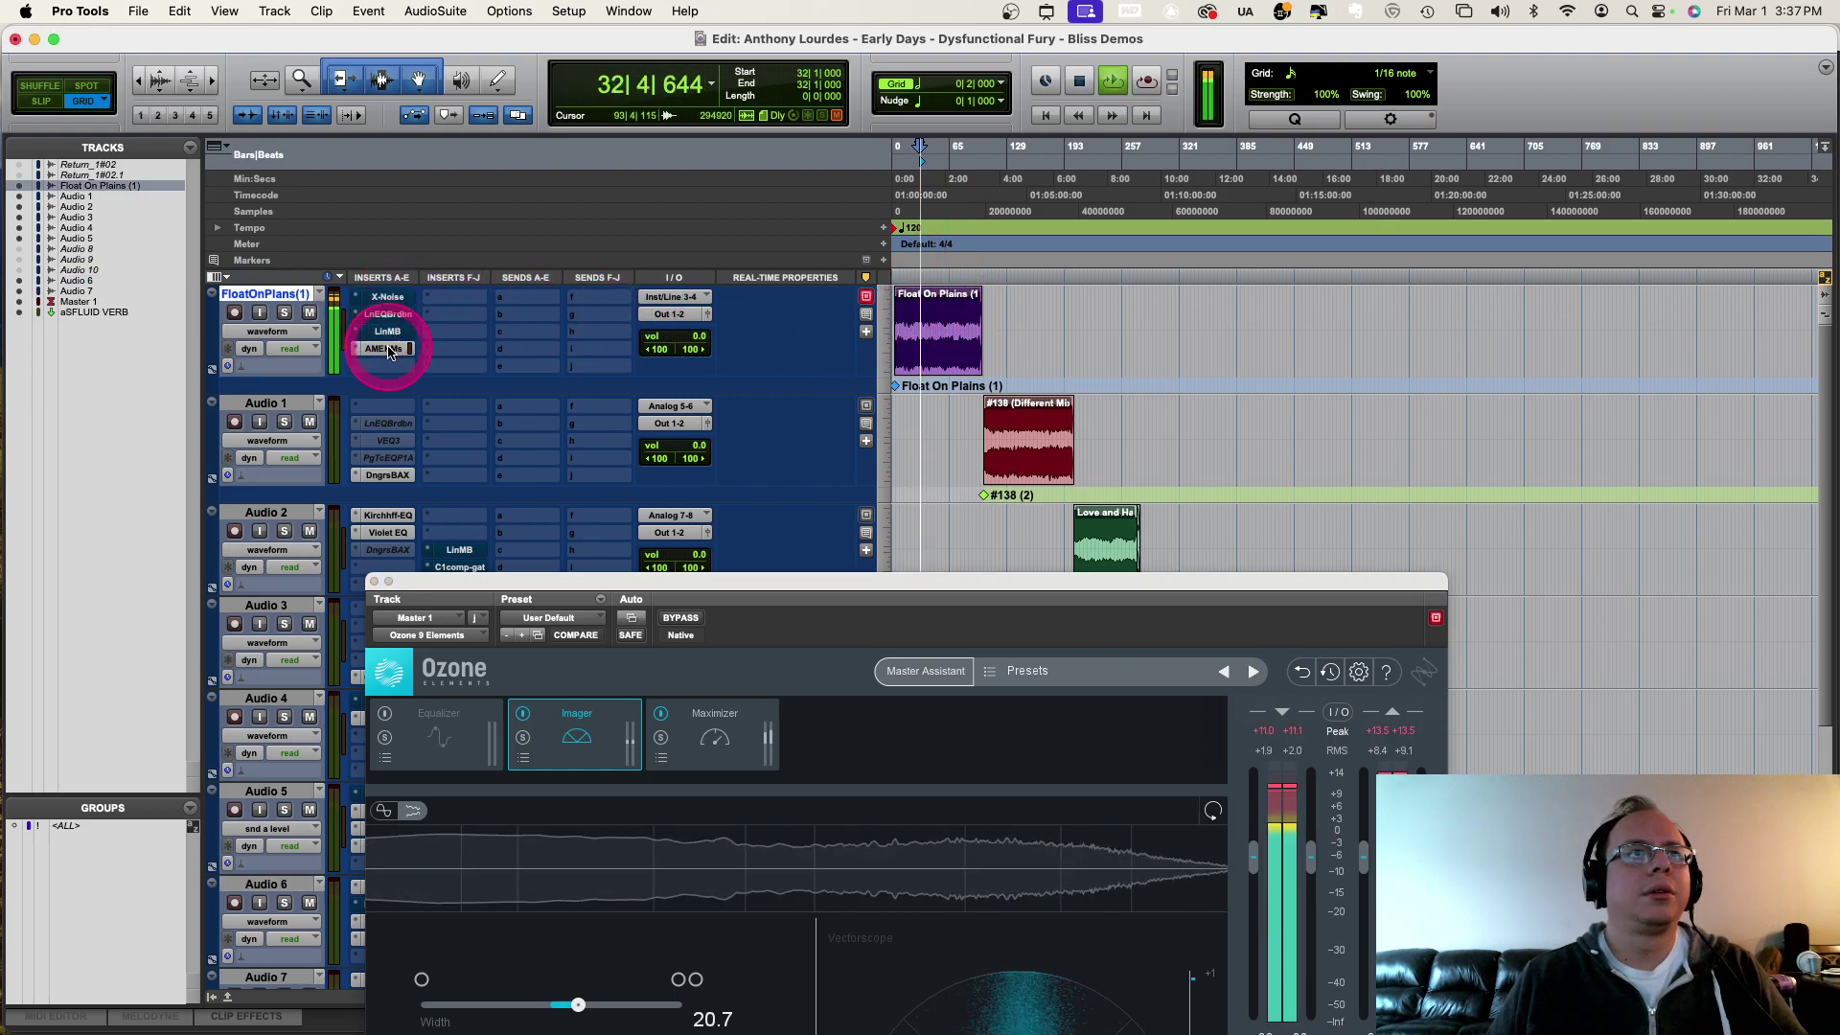
super+click(389, 317)
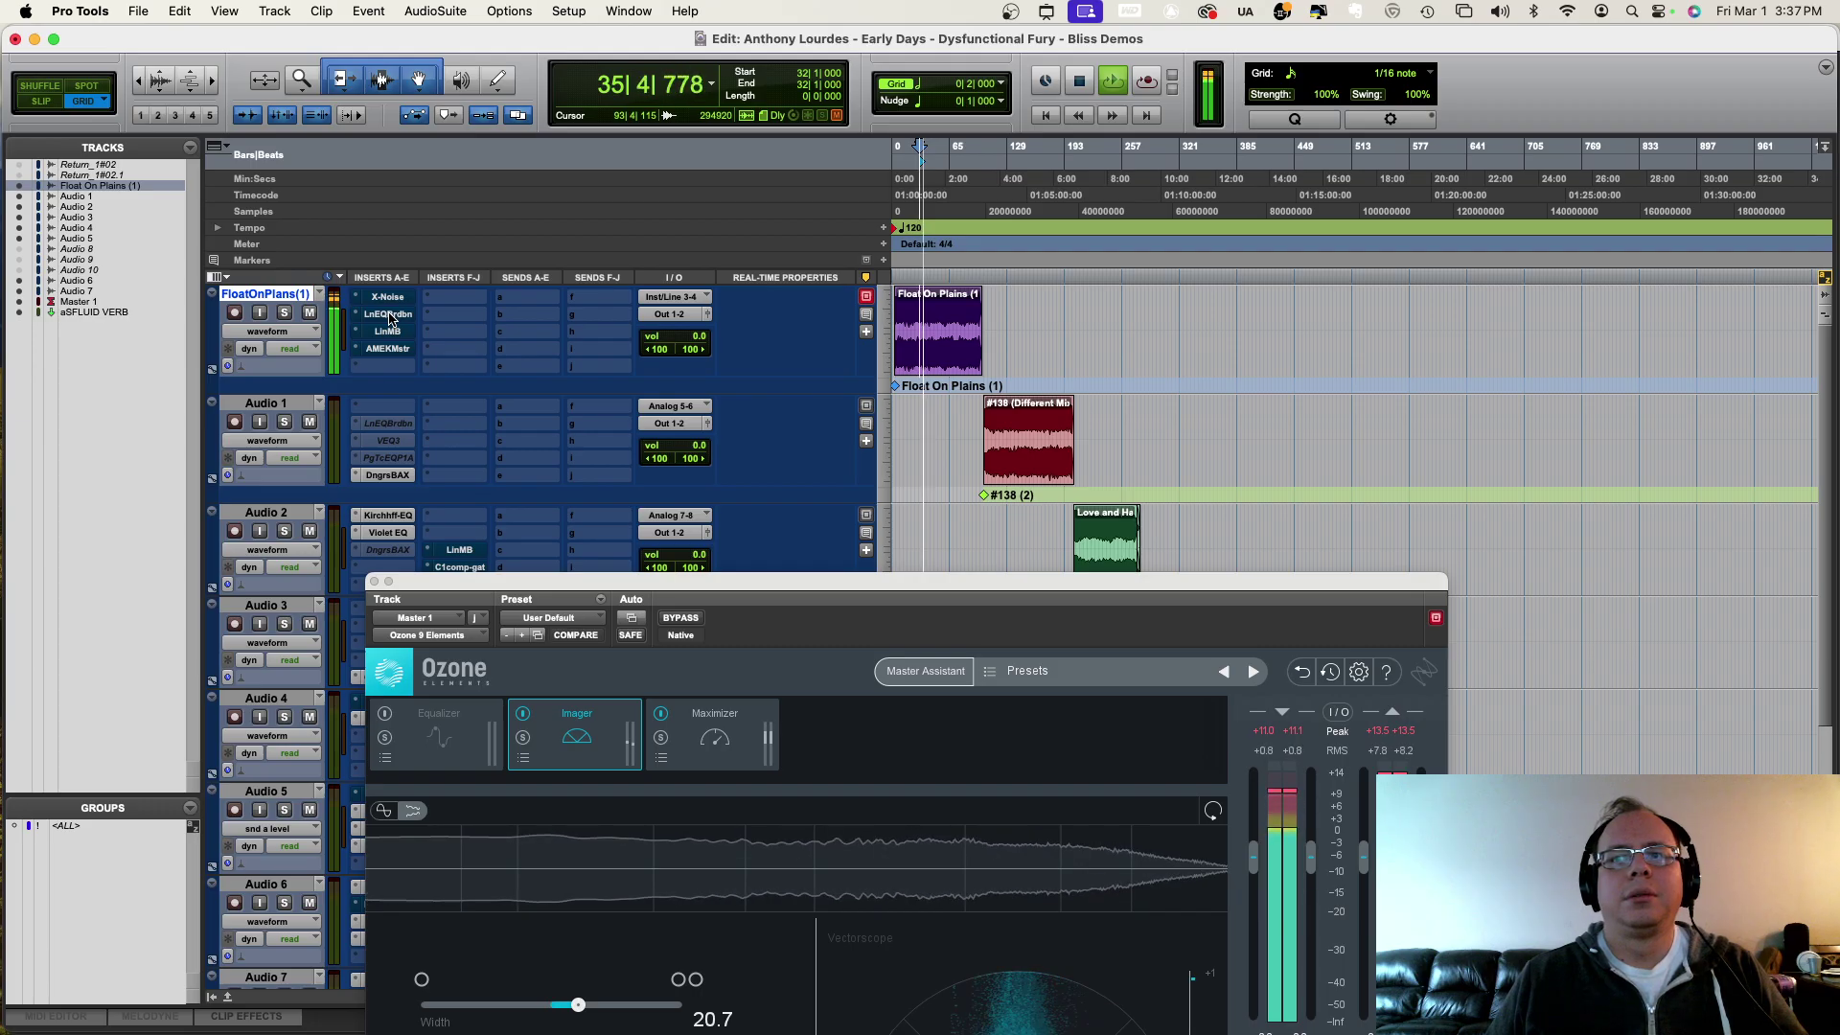
Step: Re-enable the X-Noise, LnEQBrdbn and AMEKMstr inserts on Float On Plains (1), keeping LinMB bypassed
super+click(389, 305)
super+click(390, 316)
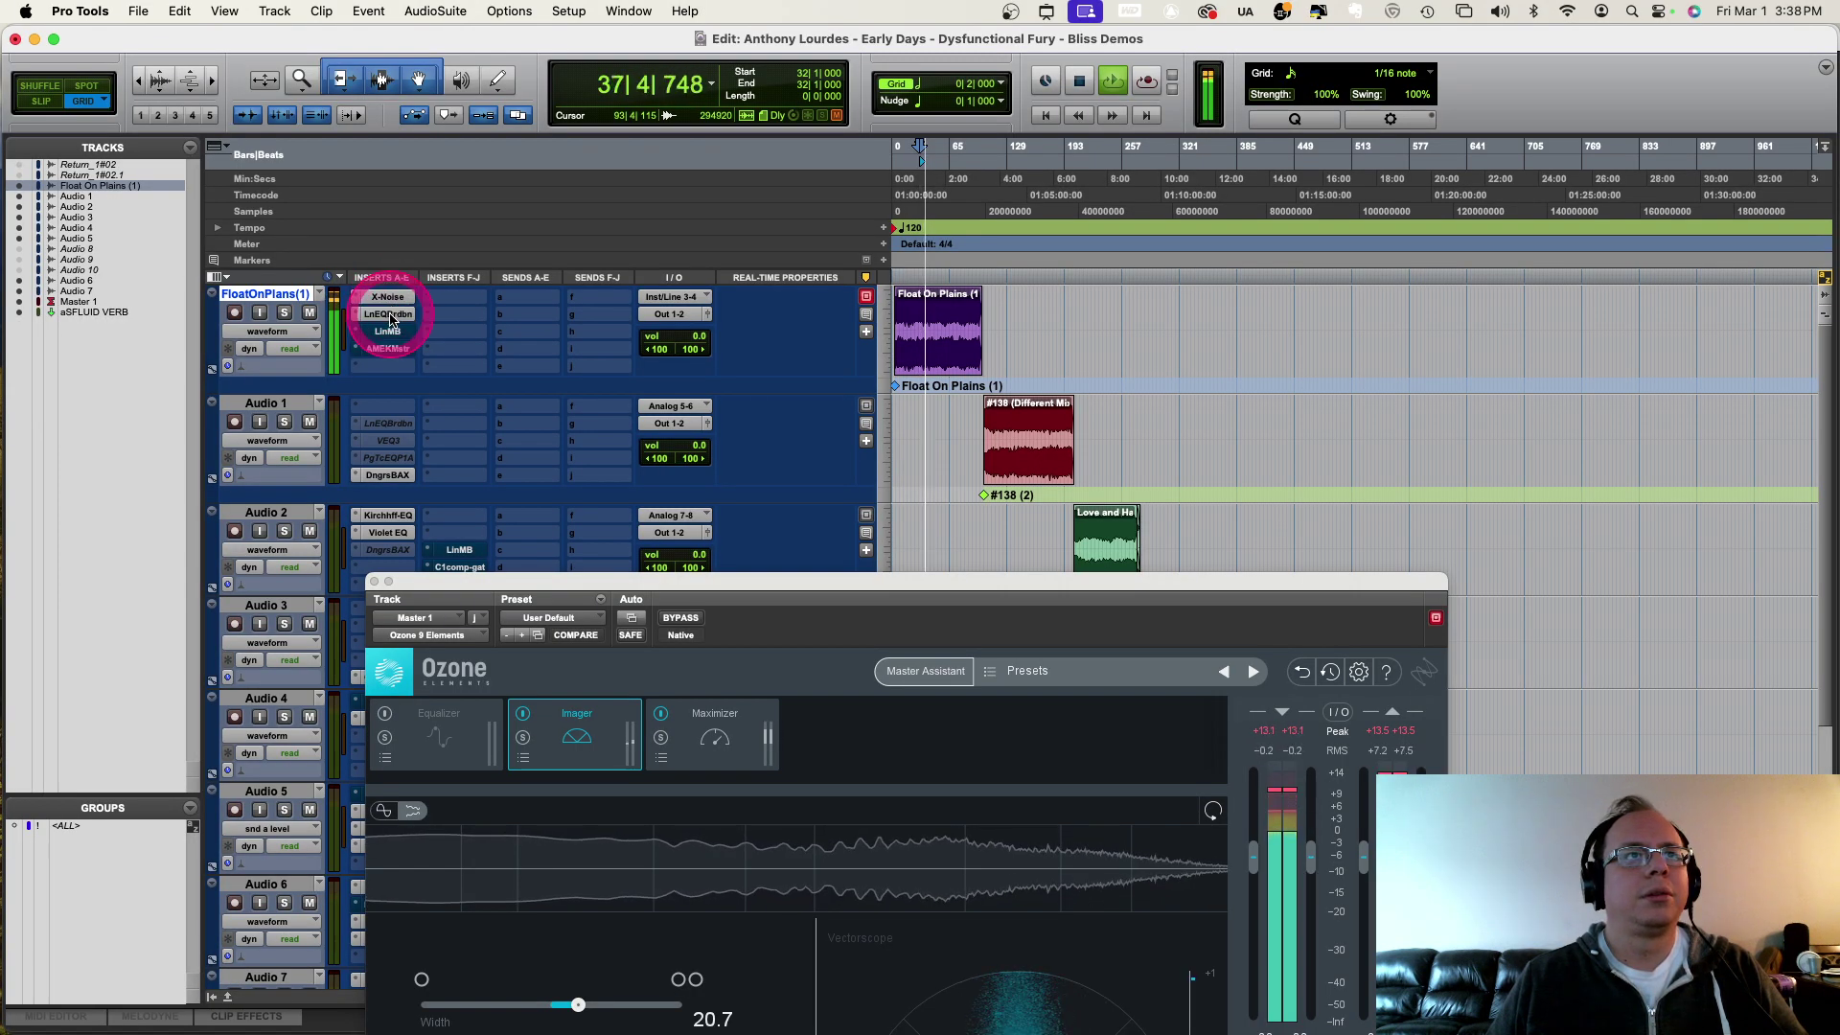
super+click(390, 332)
super+click(393, 349)
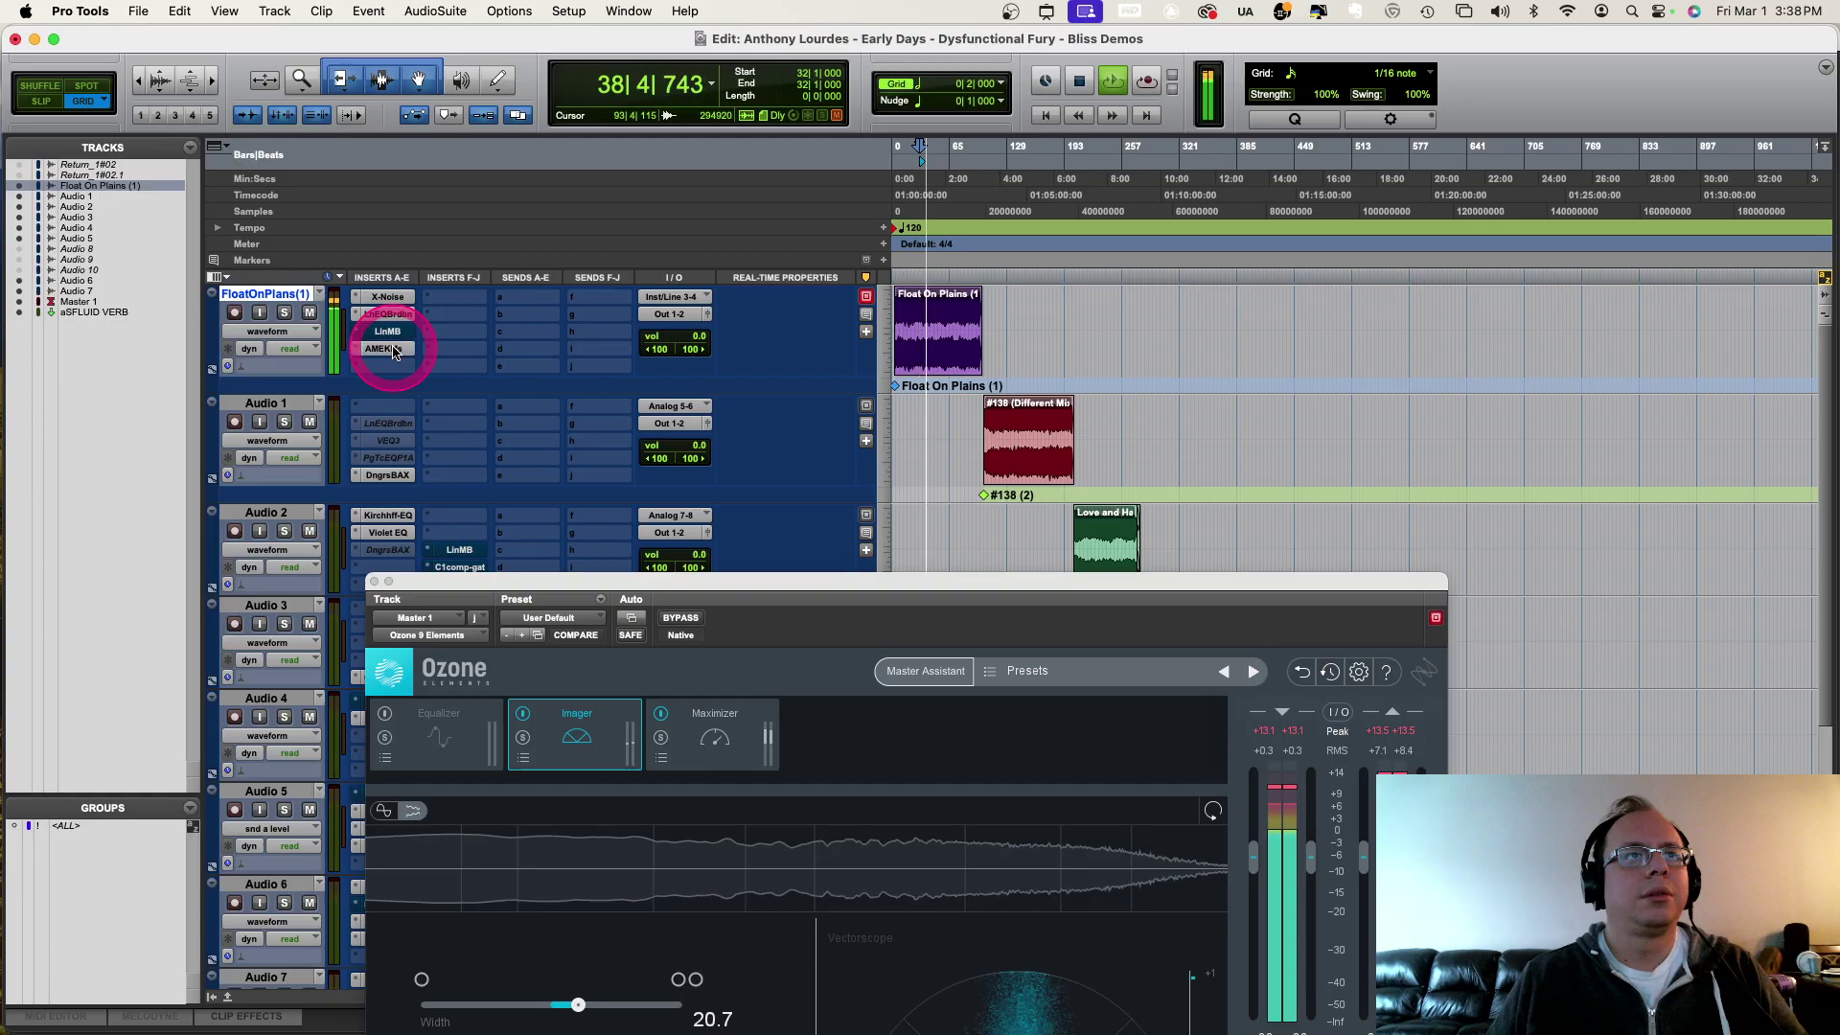
super+click(390, 332)
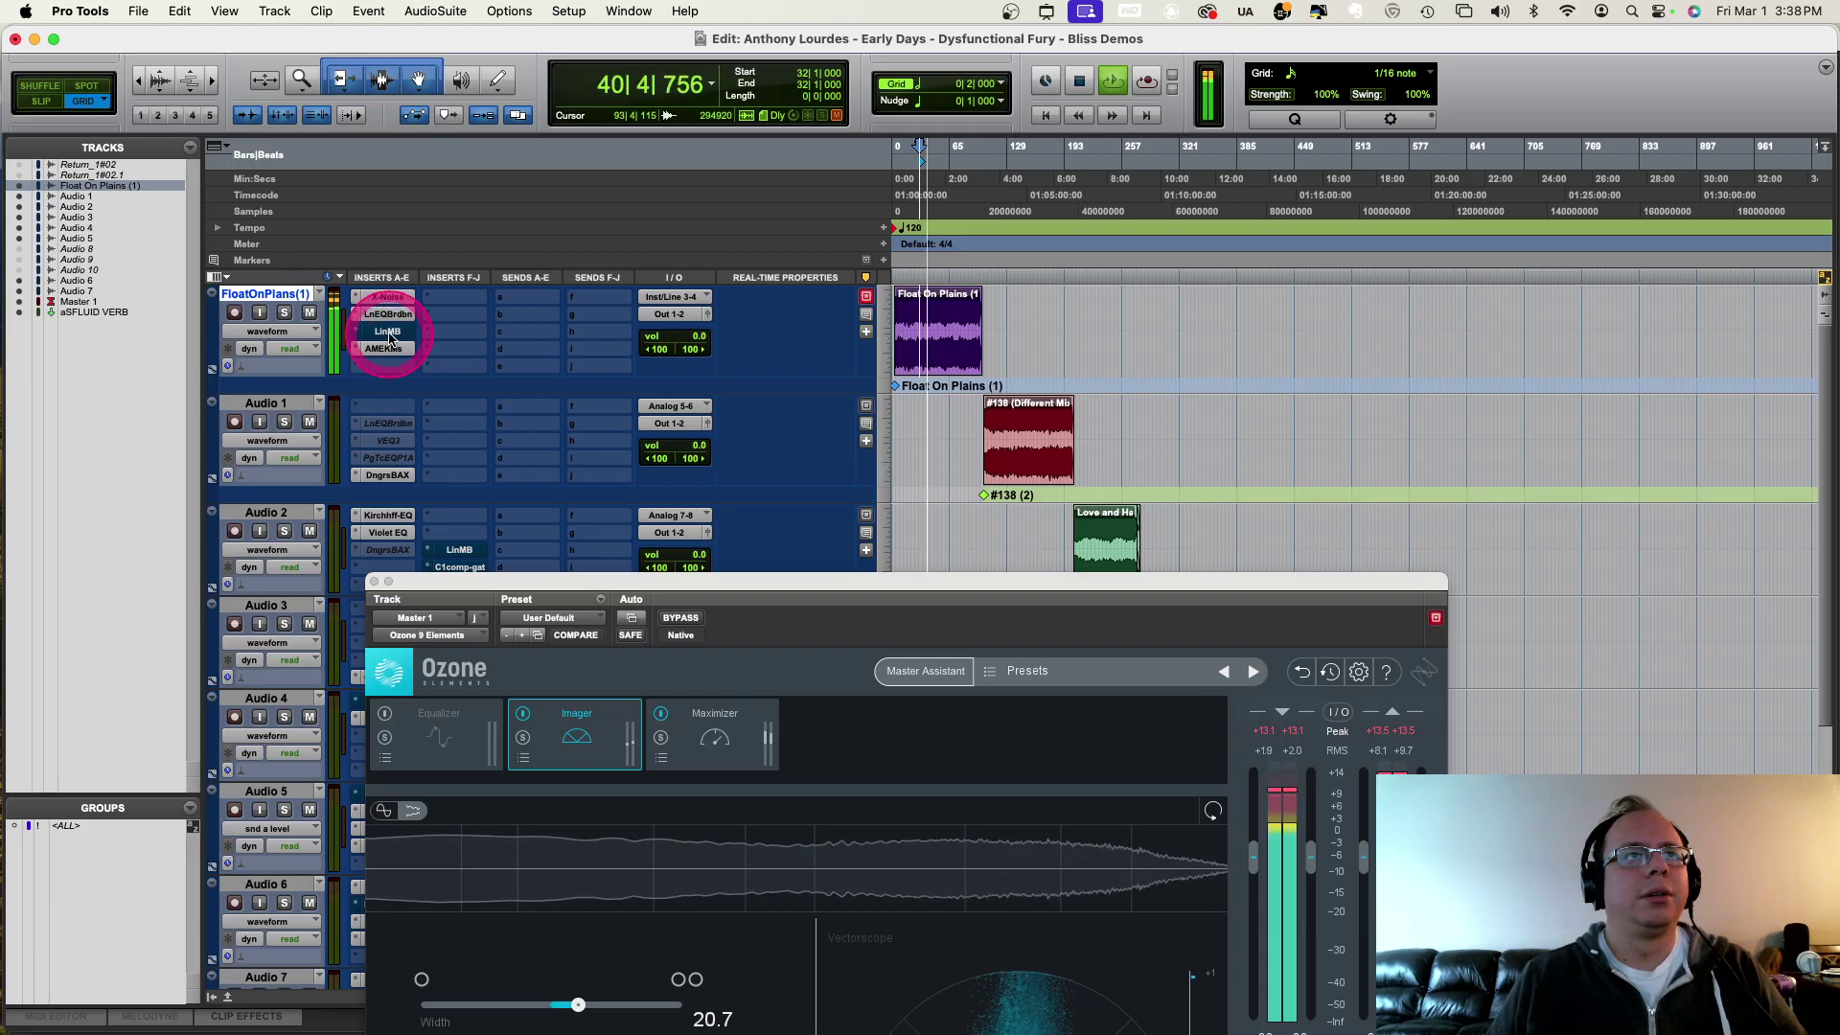
Step: Compare Float On Plains (1) with its LinMB multiband active and bypassed, and stop playback
click(388, 331)
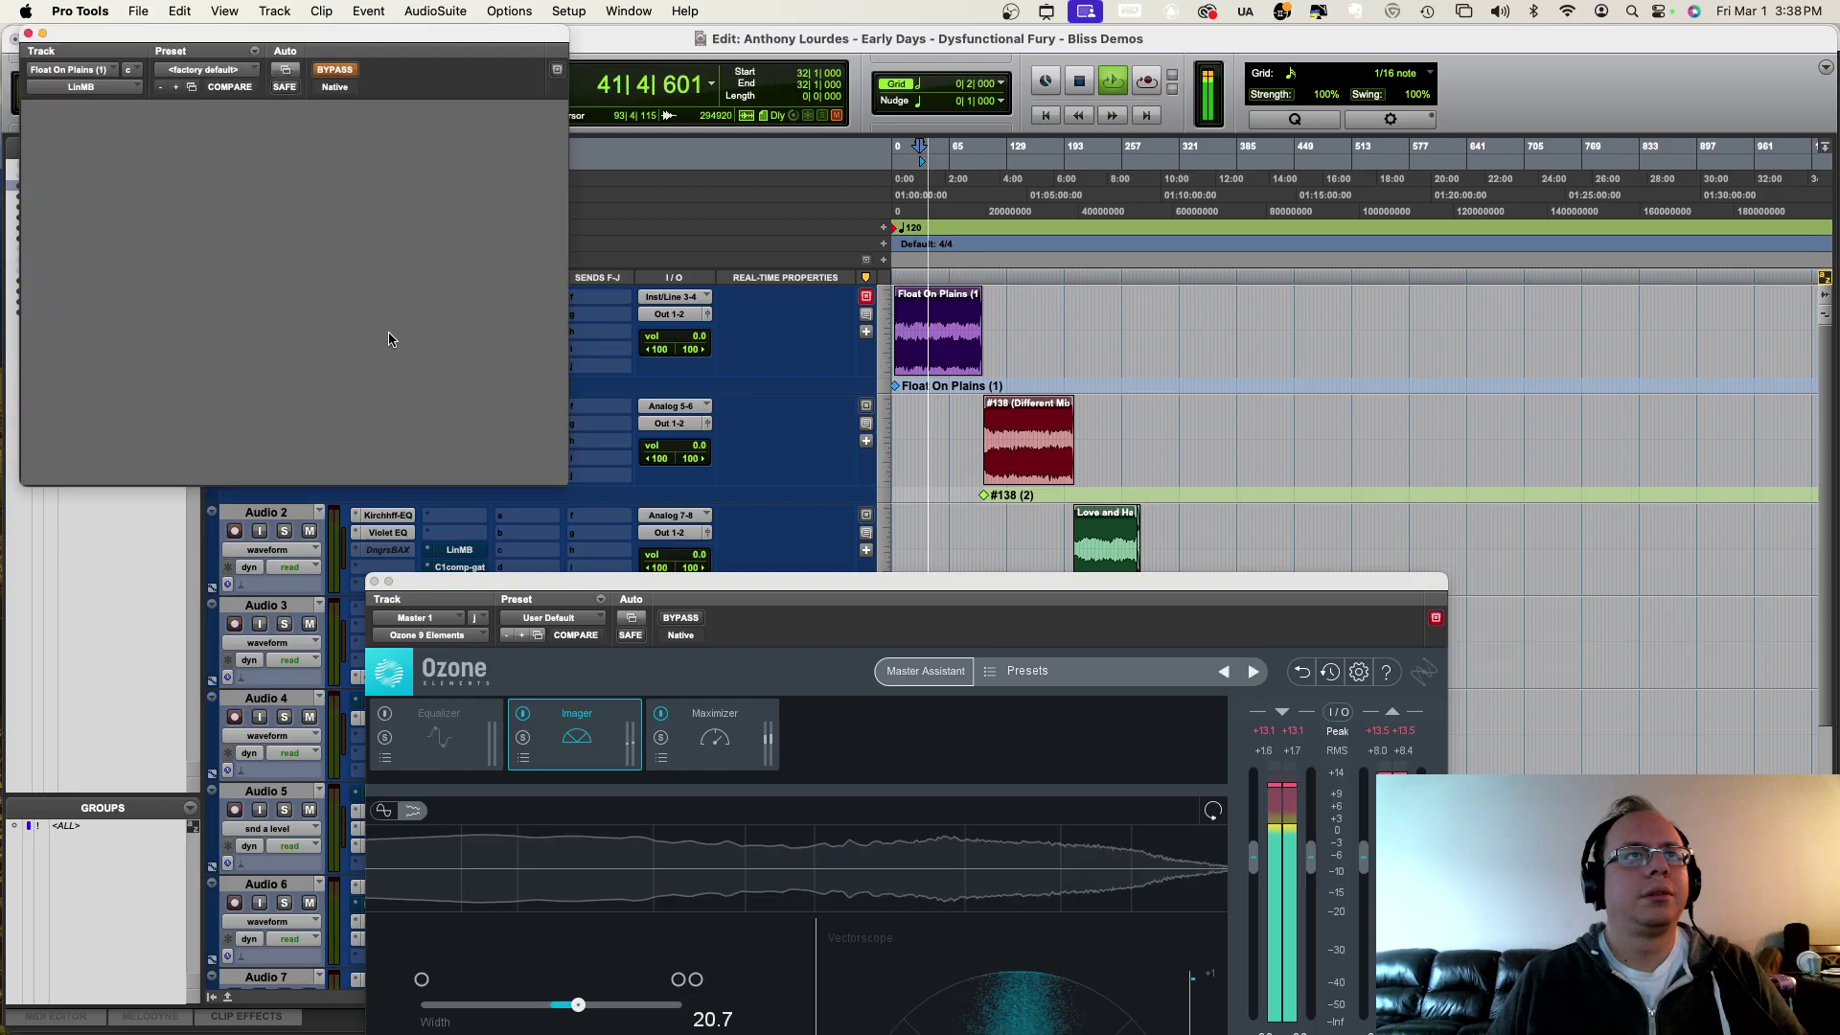
click(336, 72)
click(335, 72)
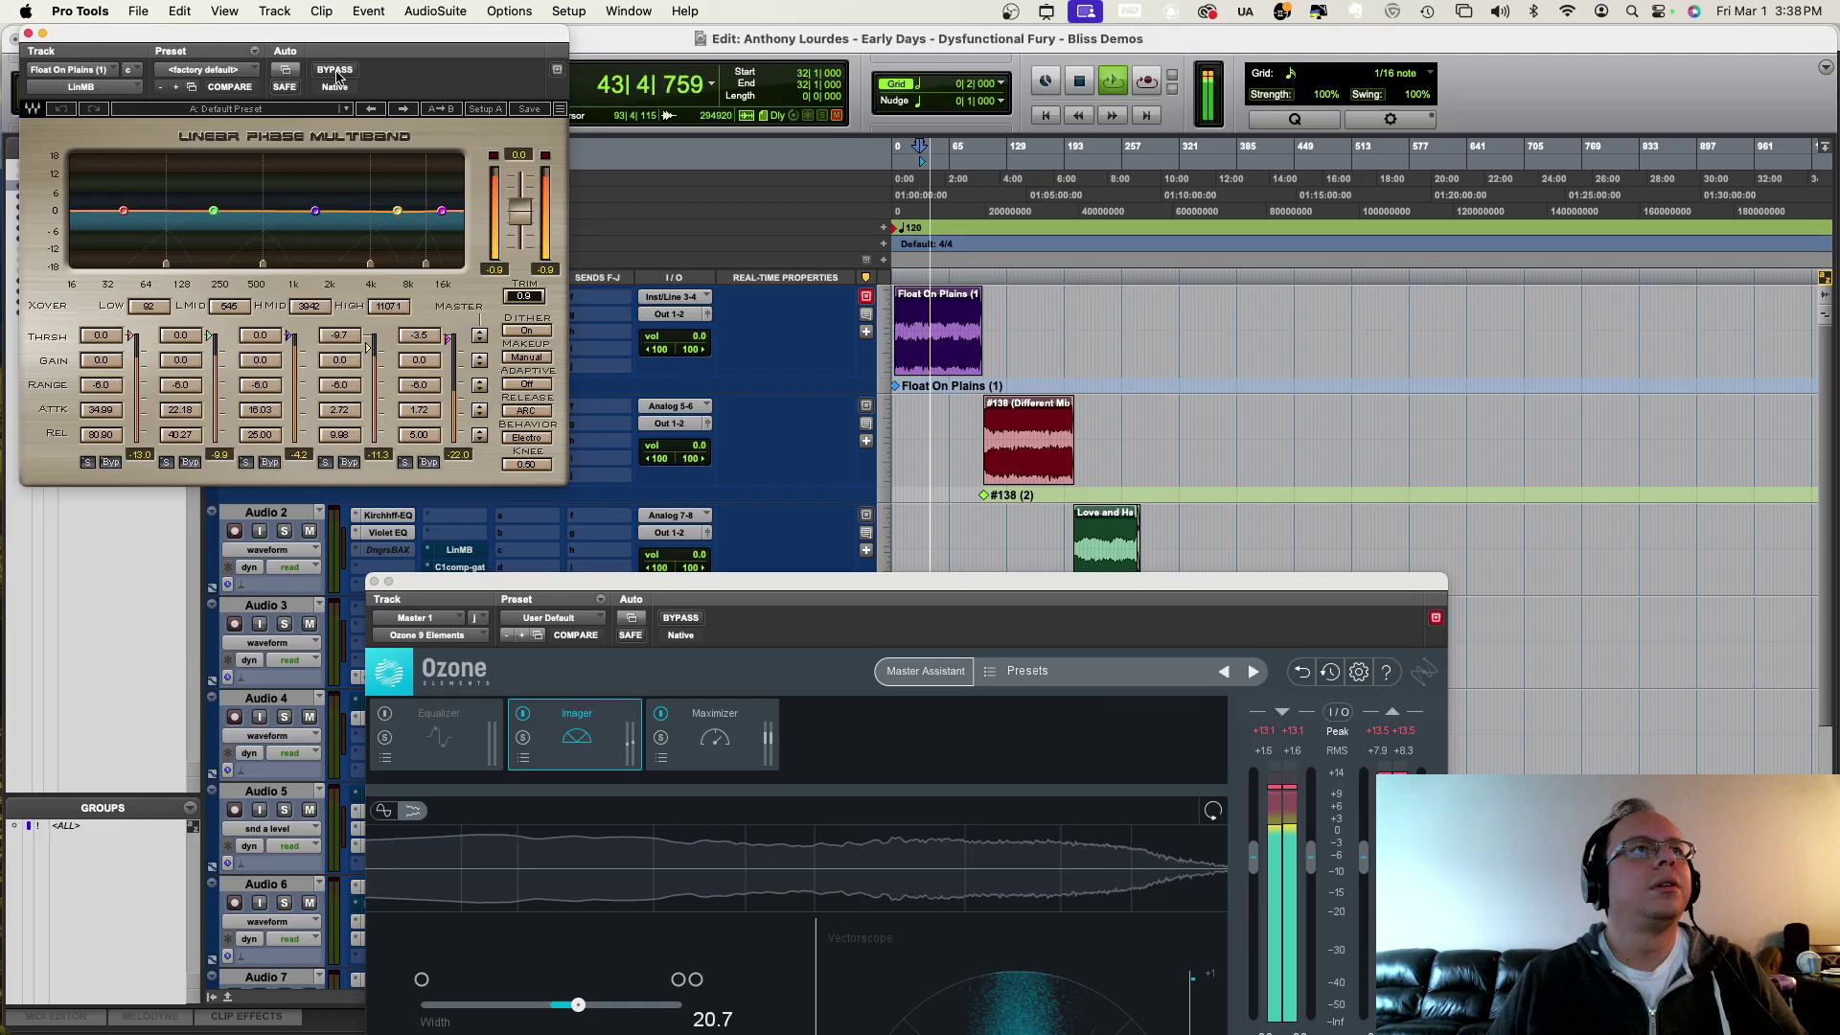
click(335, 72)
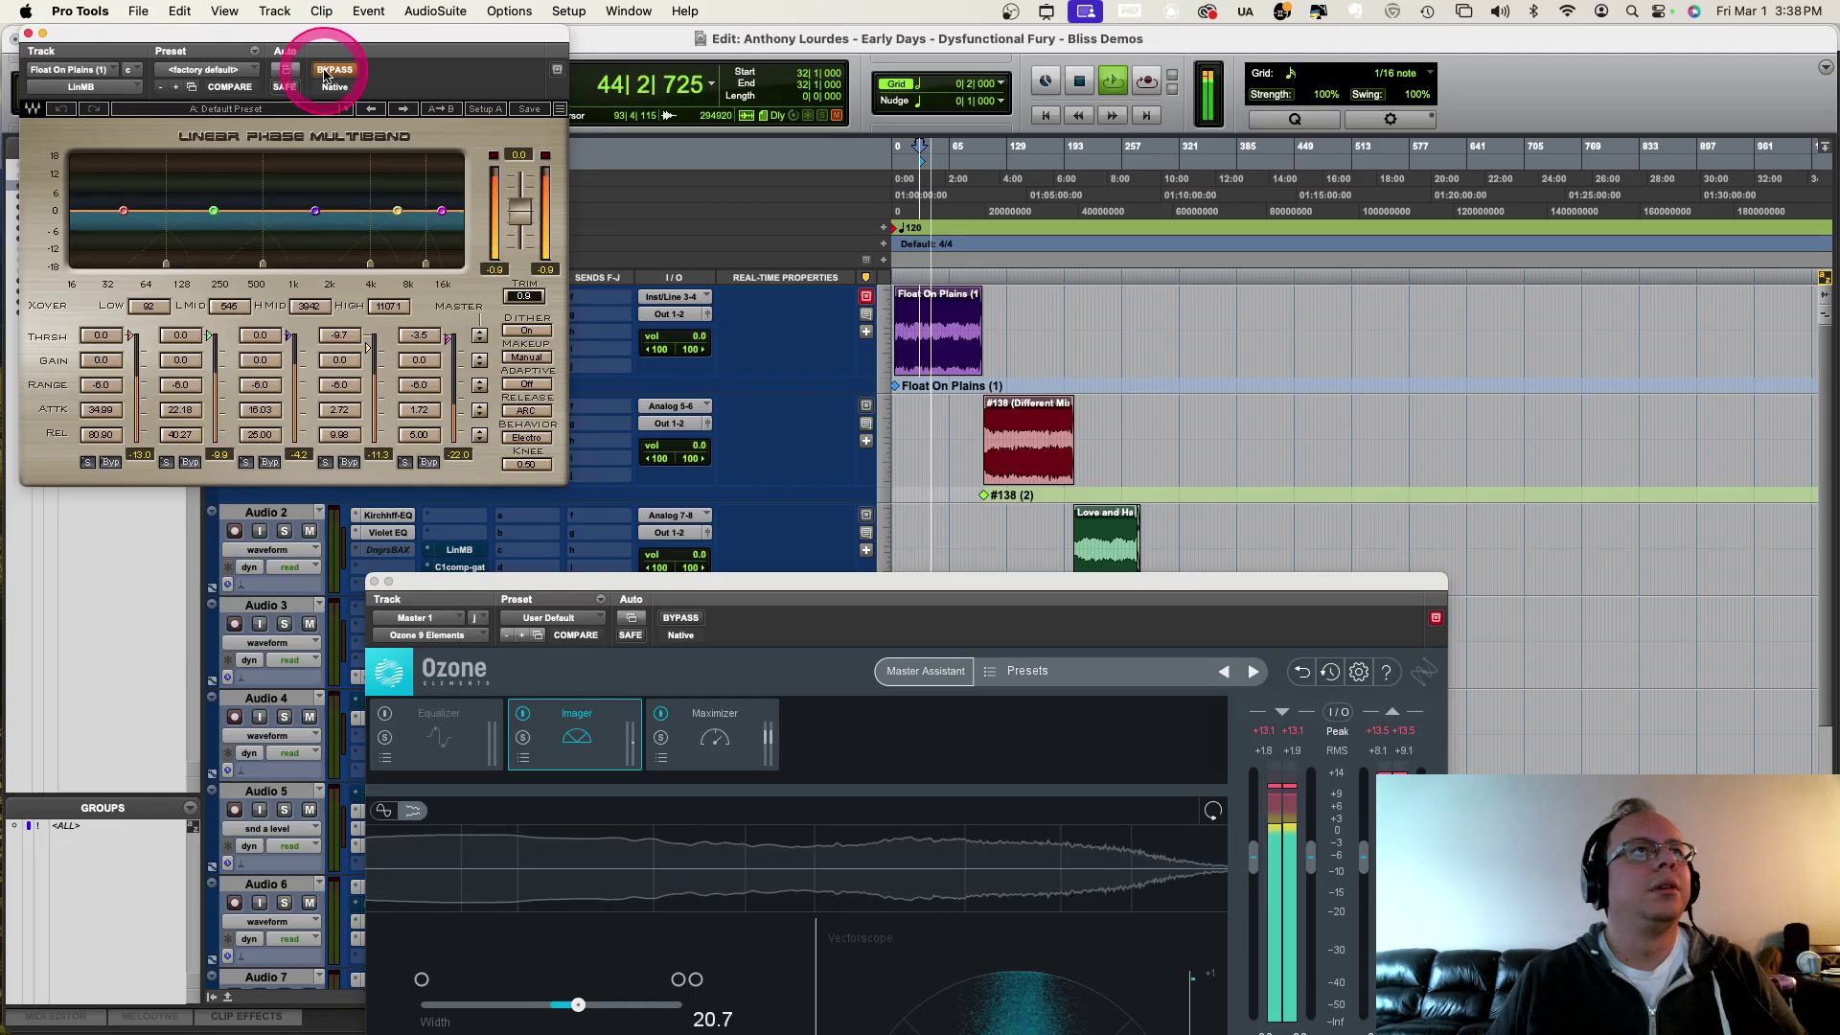
click(28, 35)
key(space)
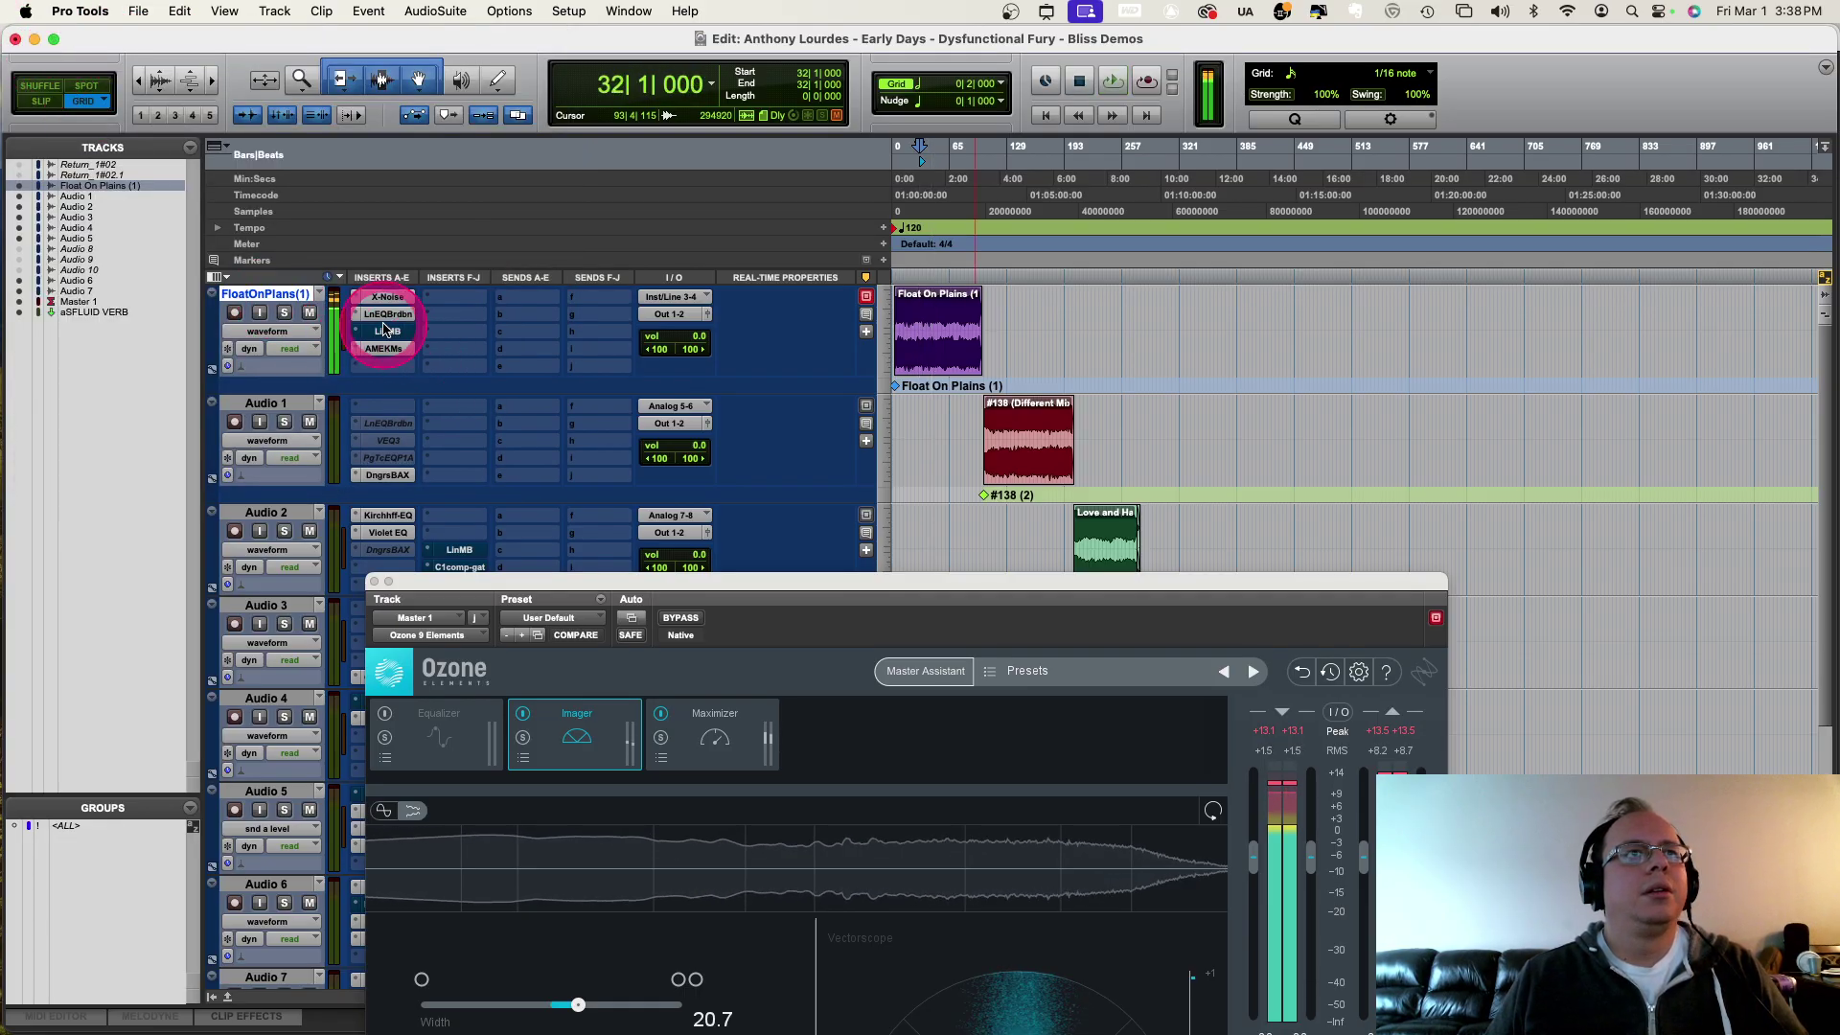
Step: Reopen the bypassed LinMB on Float On Plains (1), look over its band settings and close its window
click(387, 331)
click(358, 332)
drag(358, 333, 670, 320)
click(389, 333)
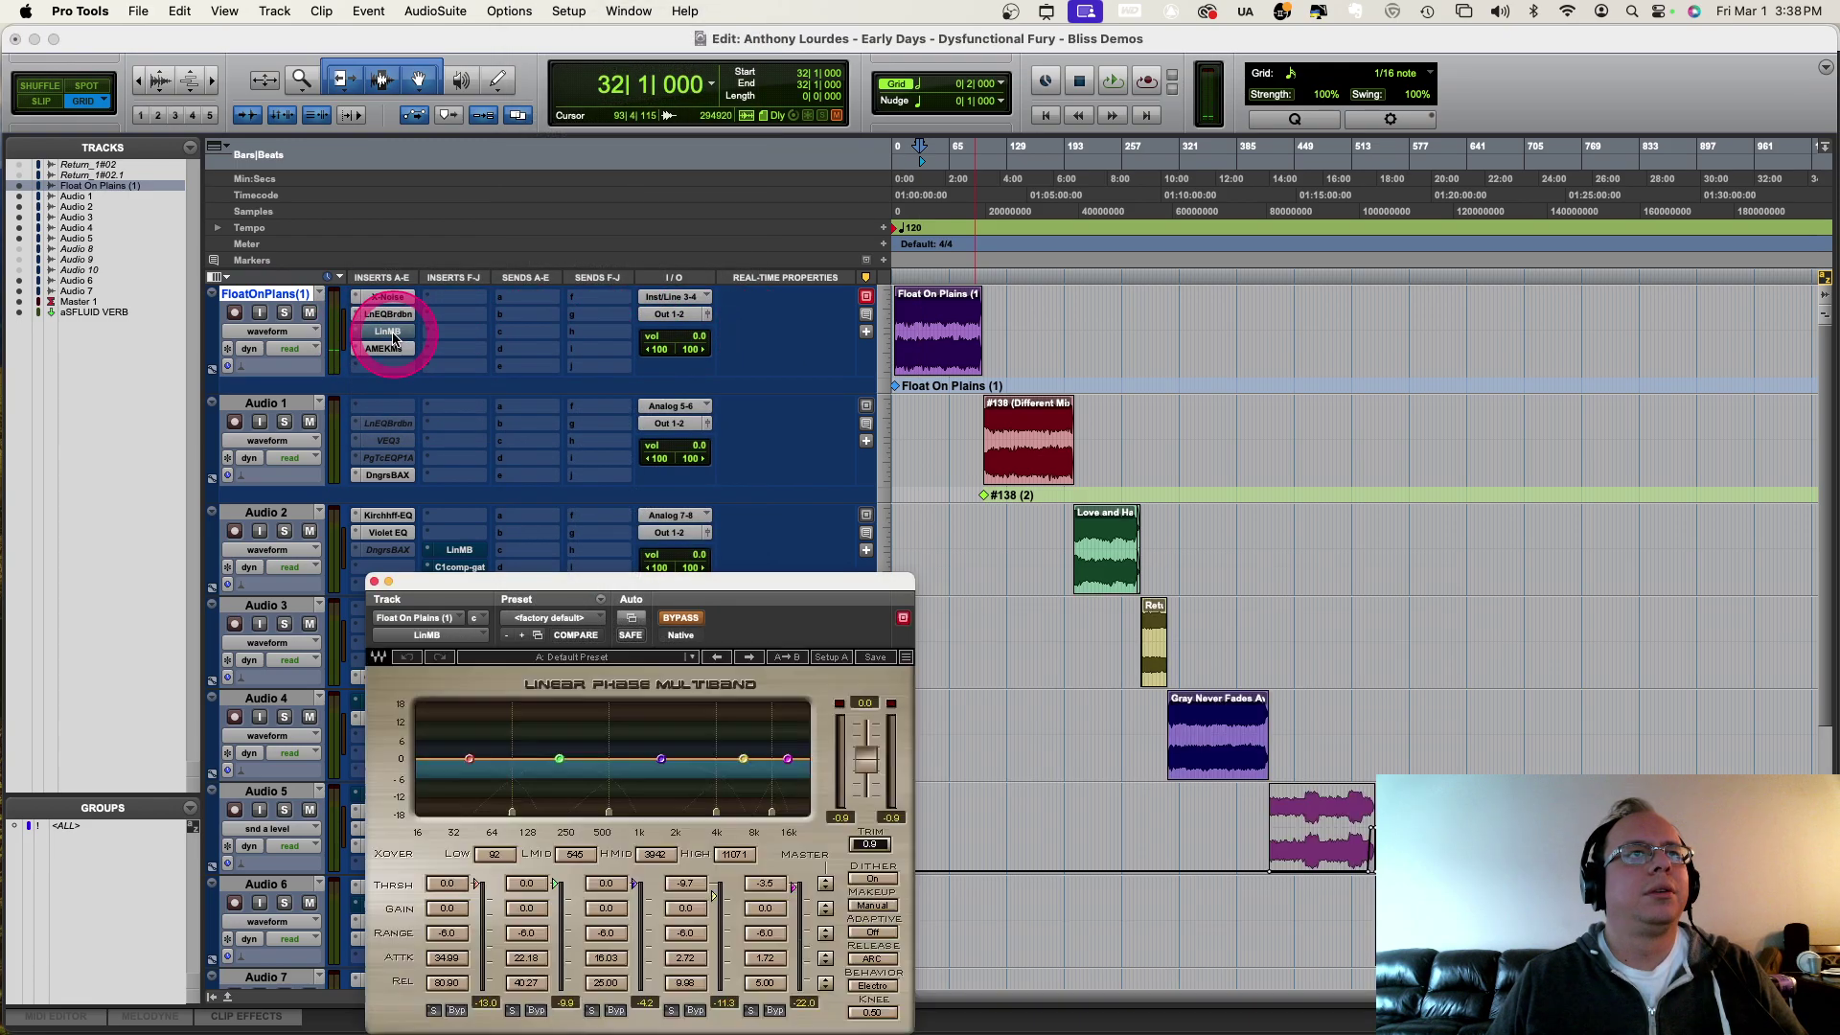
drag(631, 588, 602, 441)
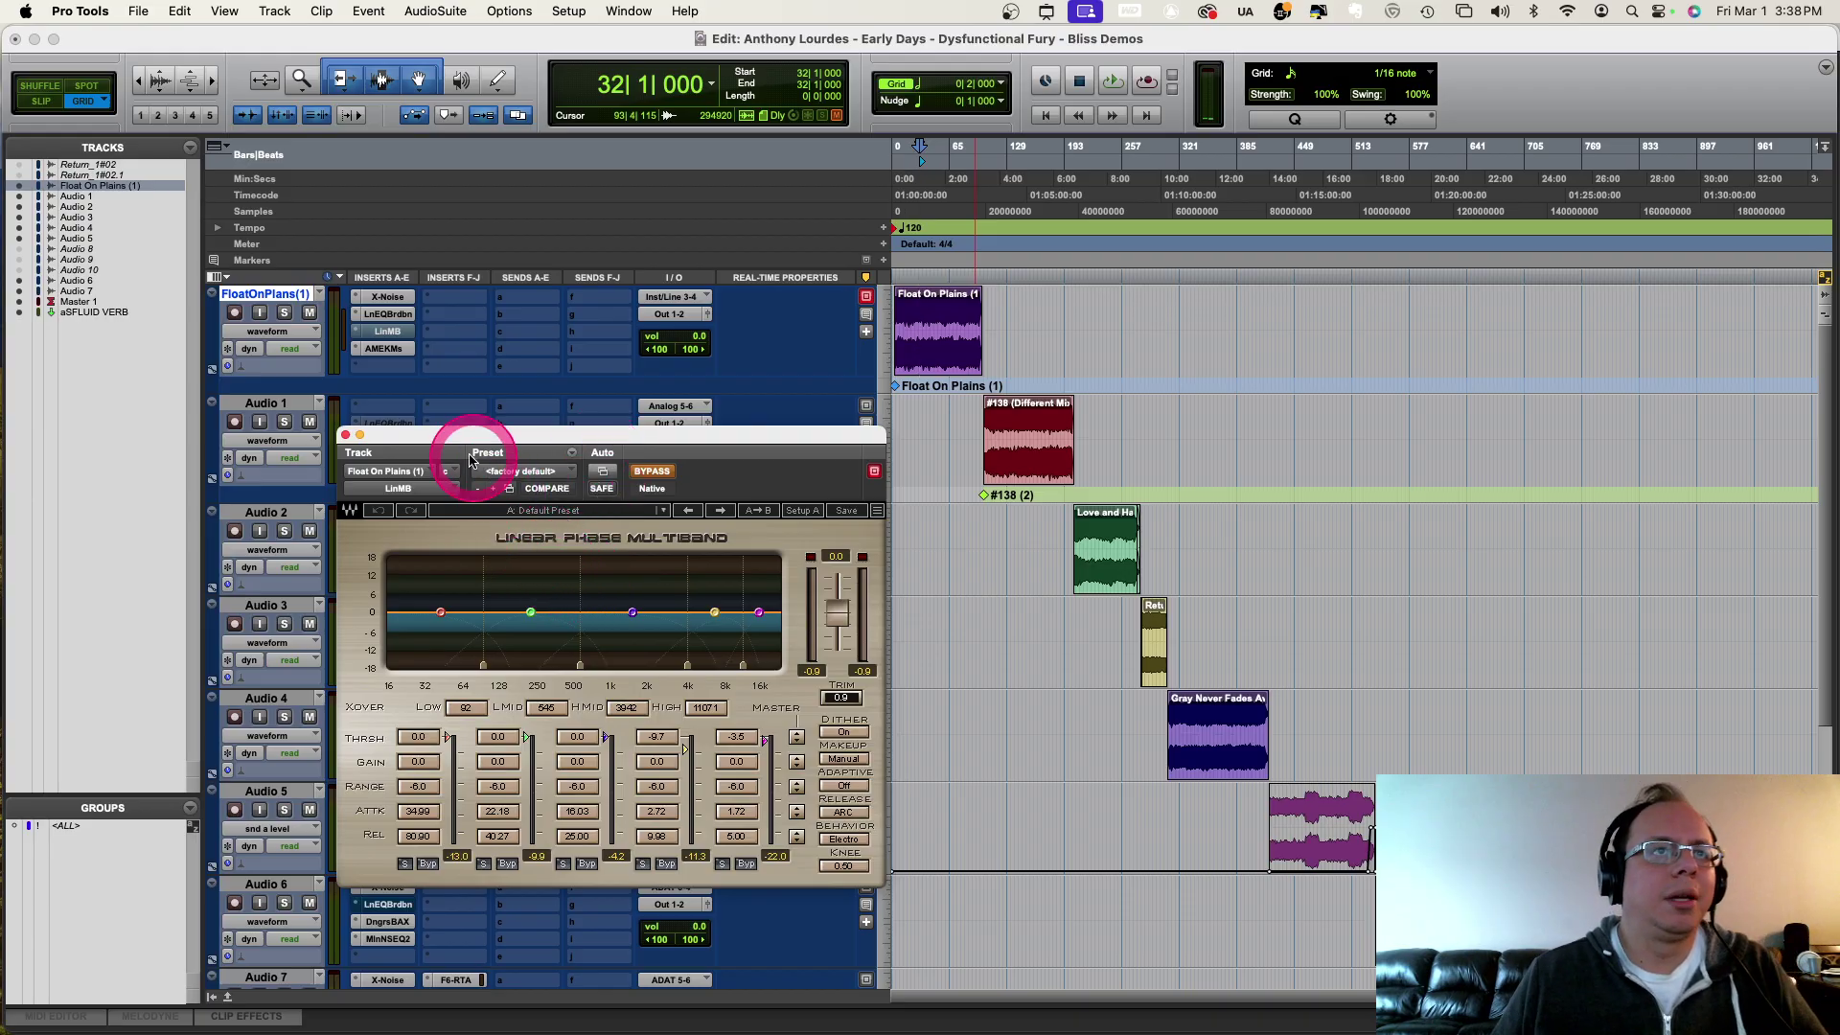
click(346, 436)
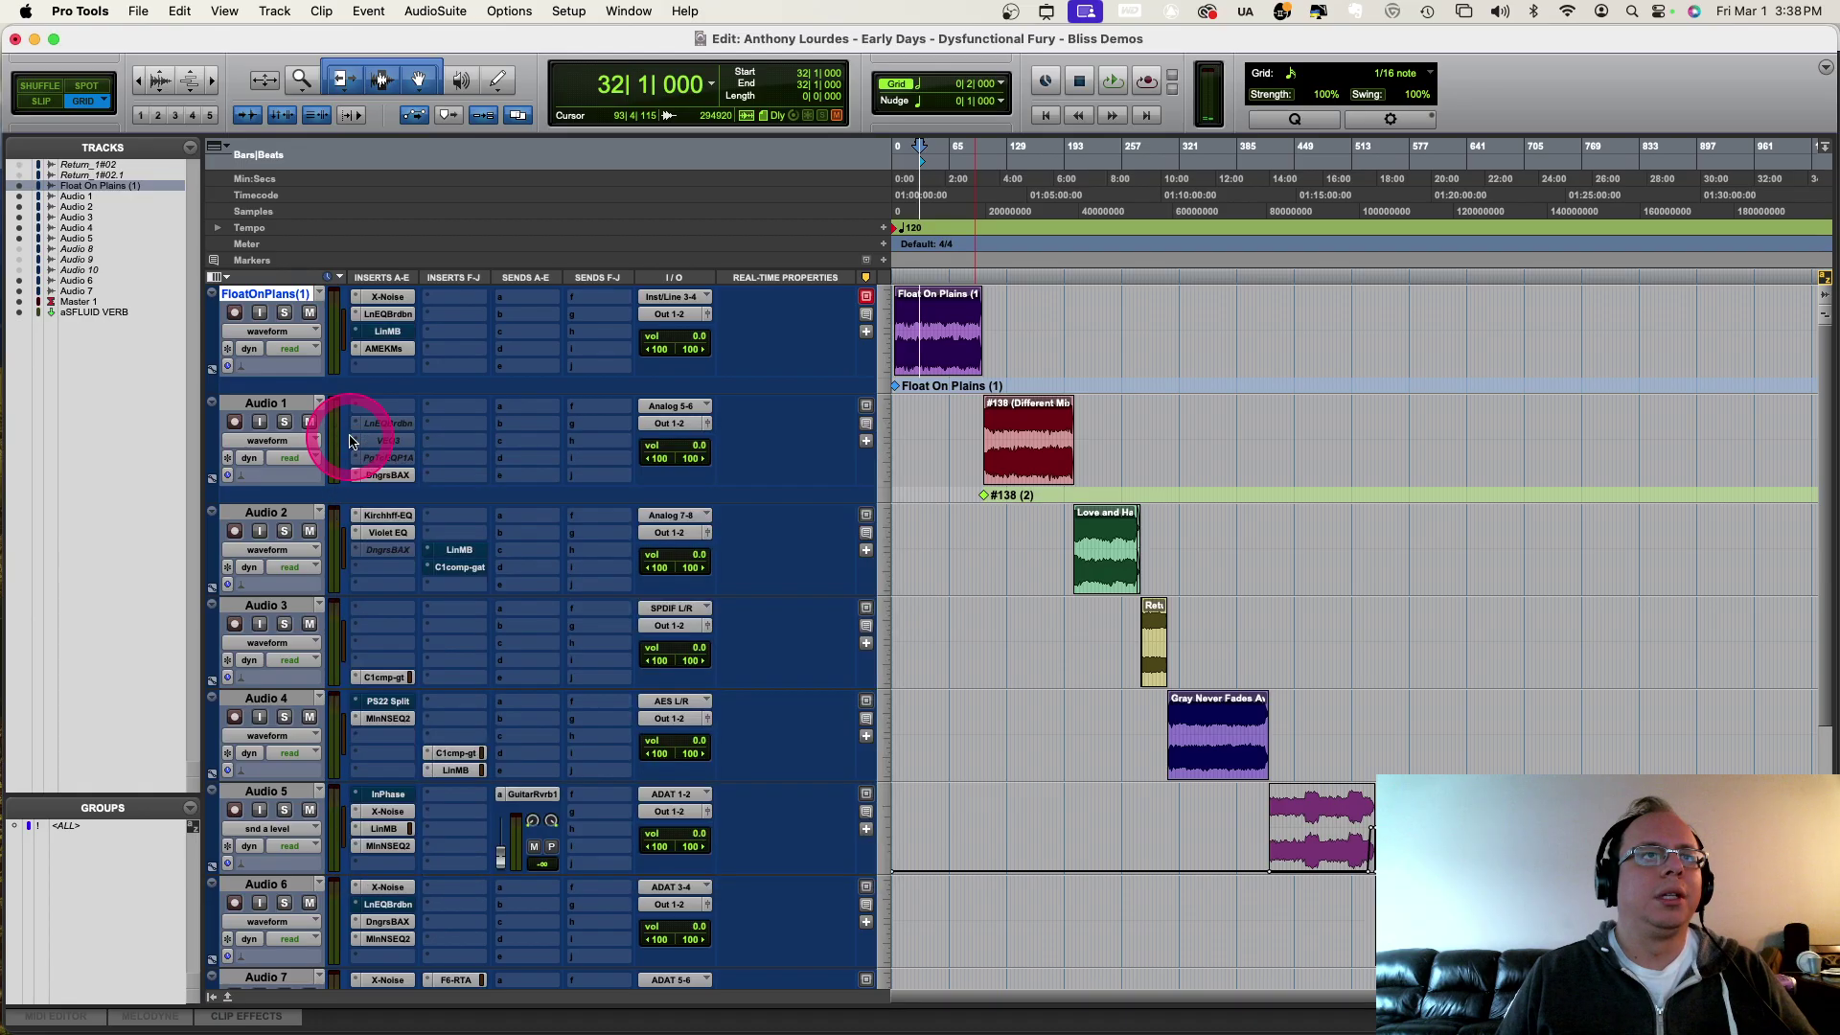
Step: Remove LinMB from Float On Plains (1) and move the AMEK mastering compressor up into its insert slot
click(358, 333)
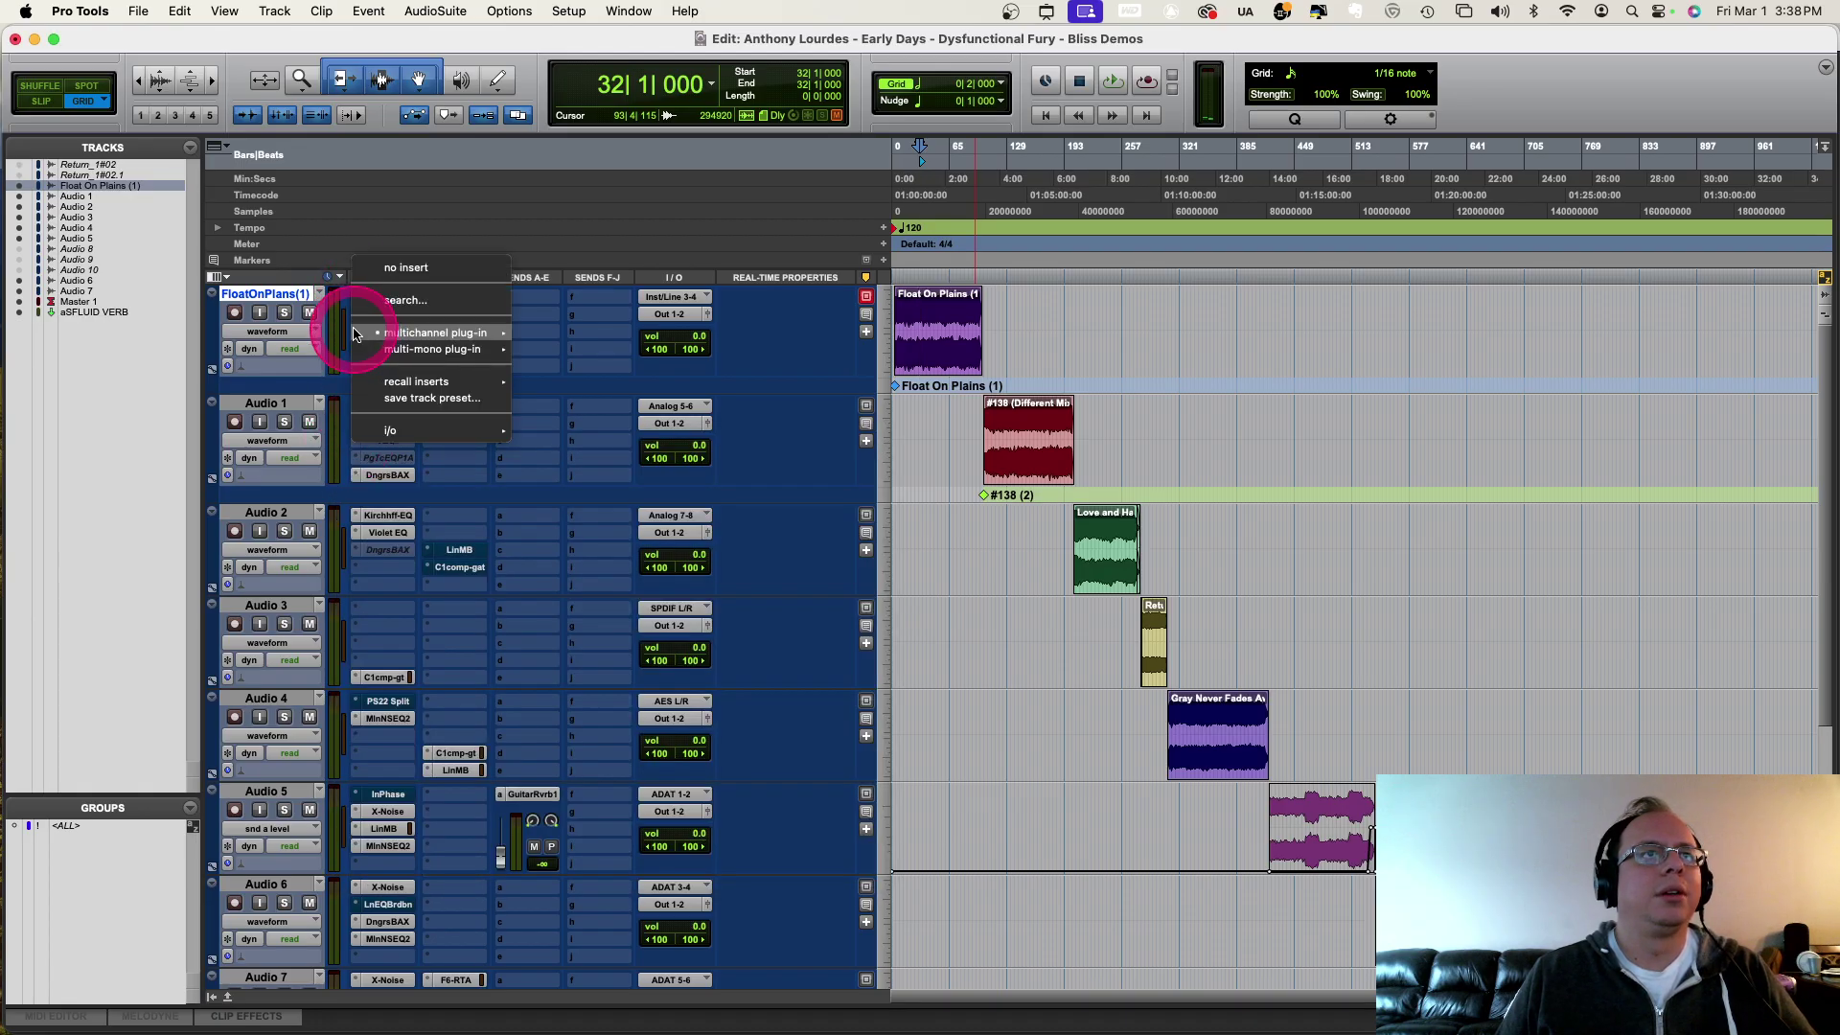
click(384, 272)
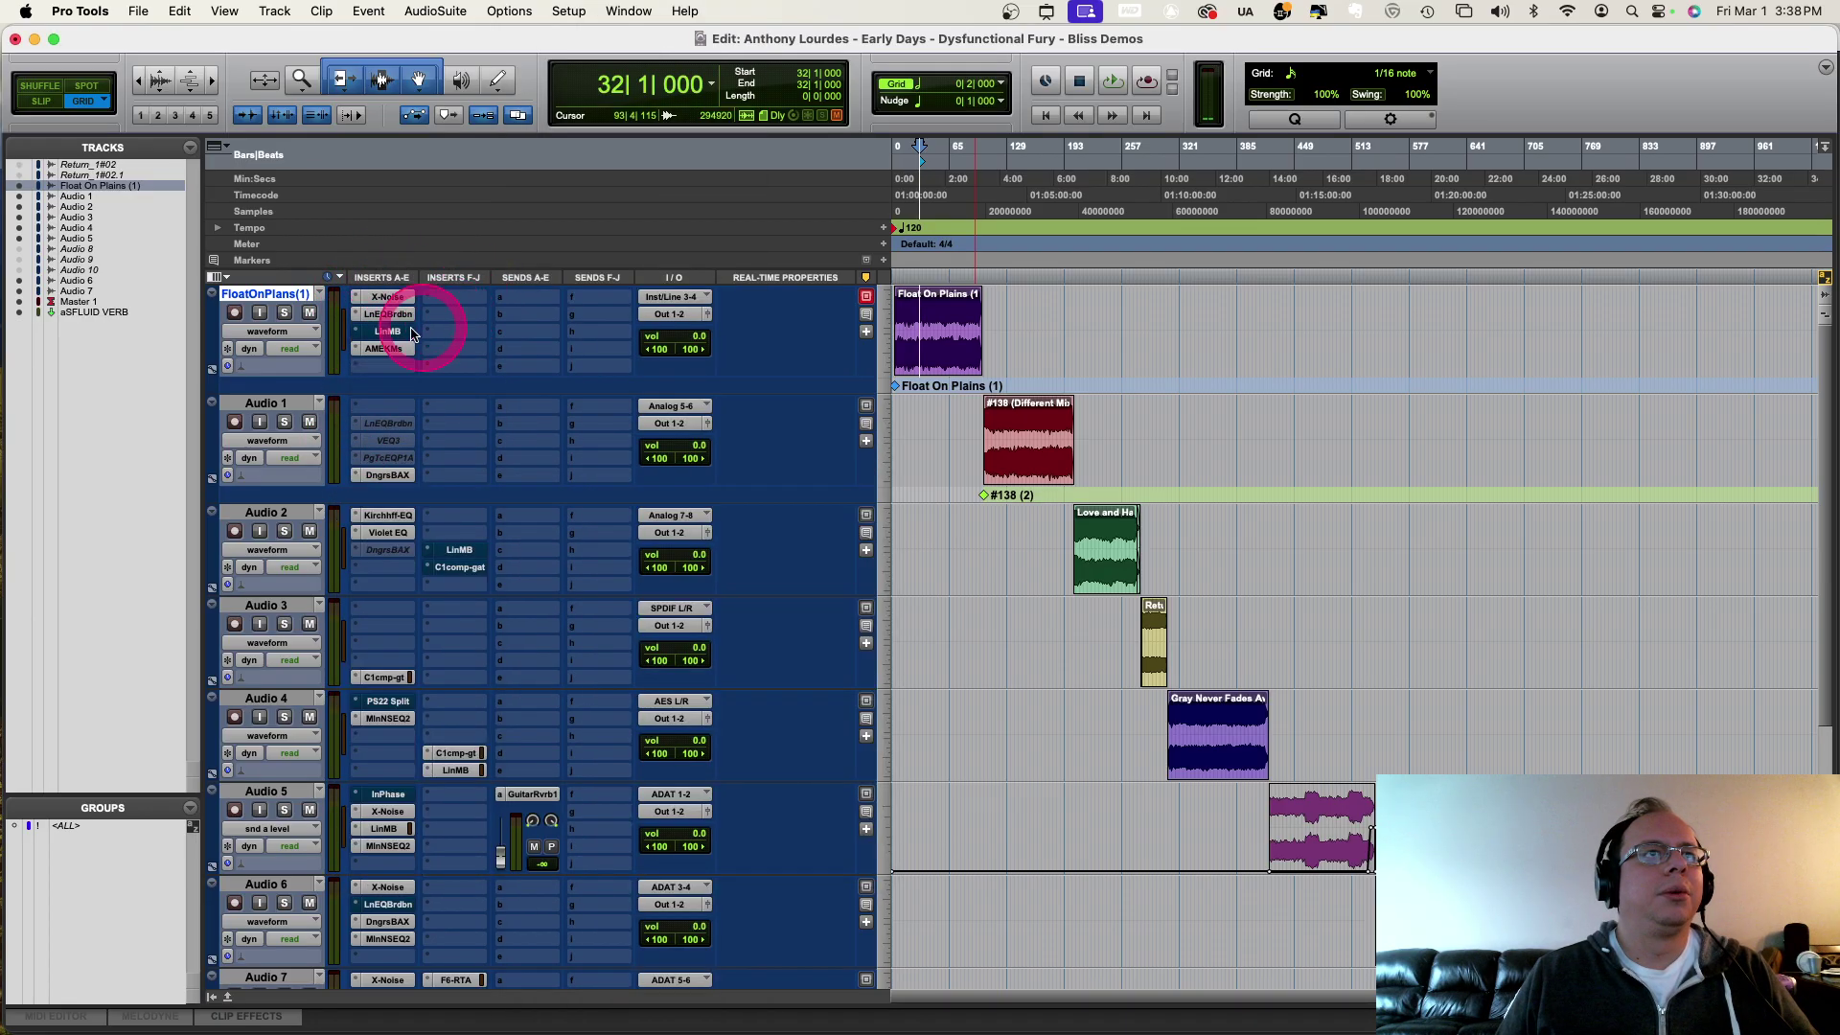
drag(389, 347, 390, 337)
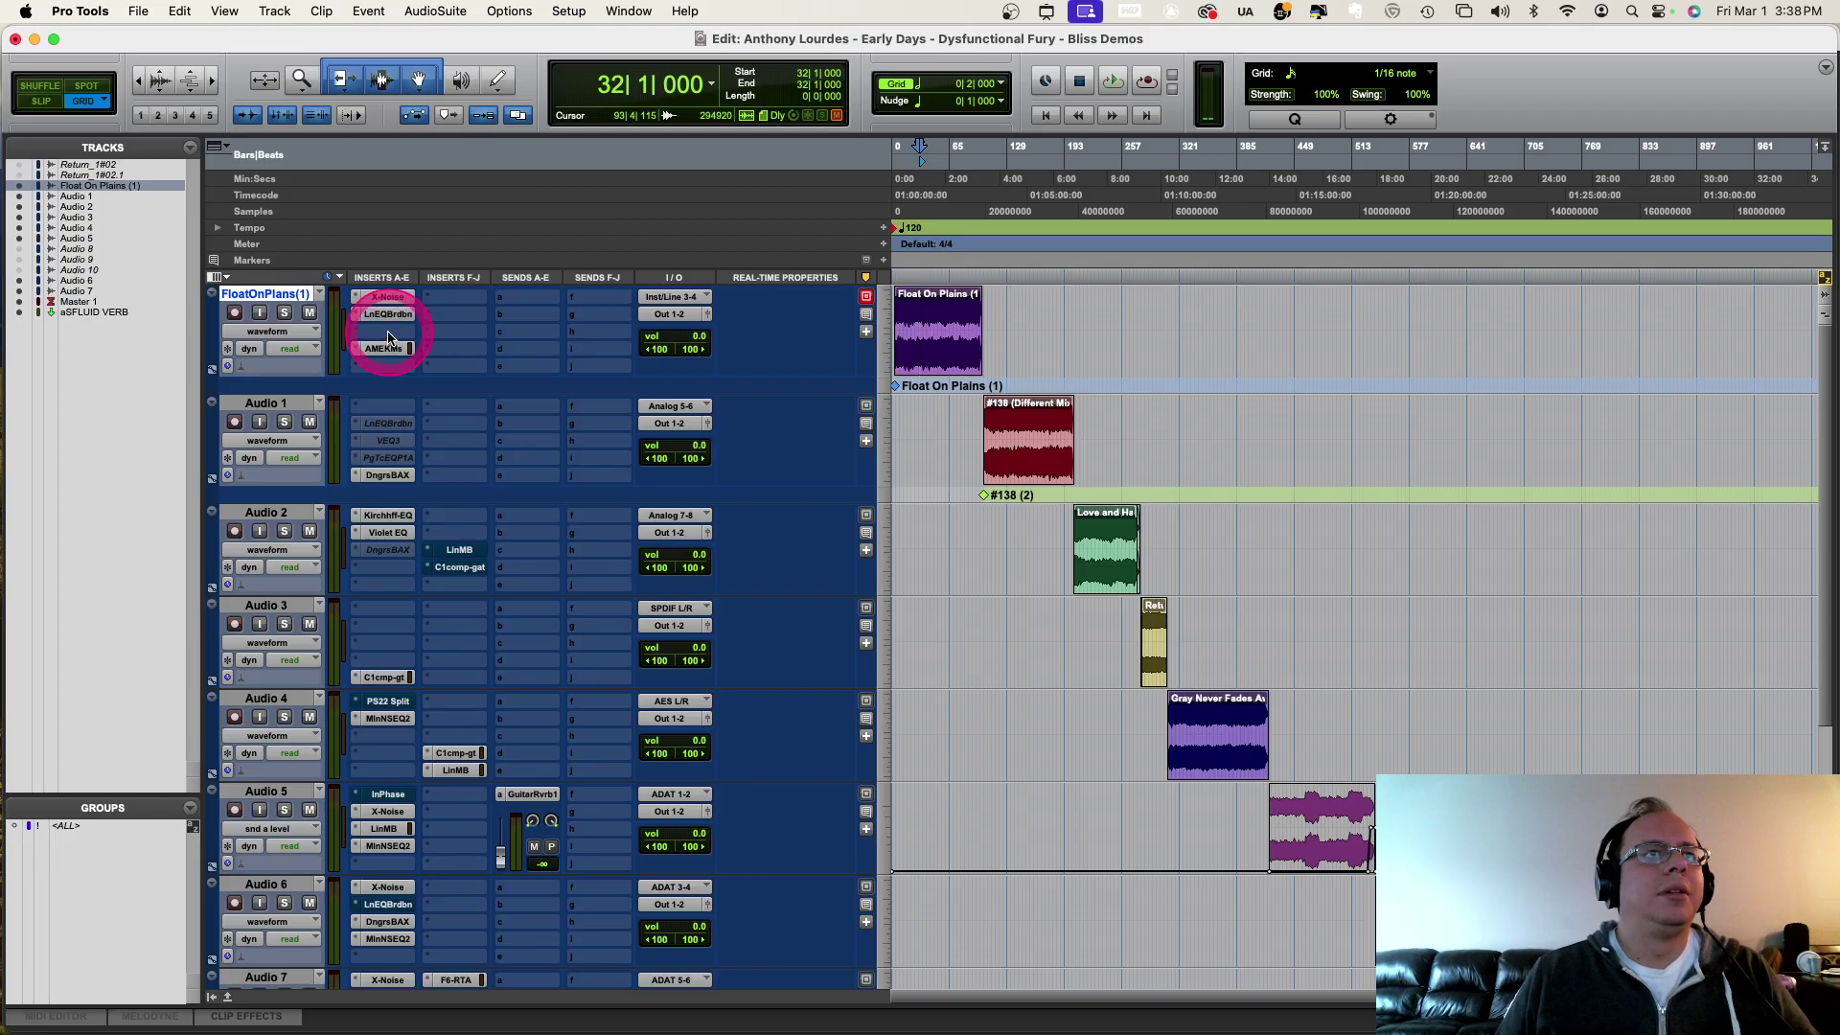
Step: Review the AMEK Mastering Compressor settings on Float On Plains (1), shifting its window to reveal the inserts, and close it
click(388, 337)
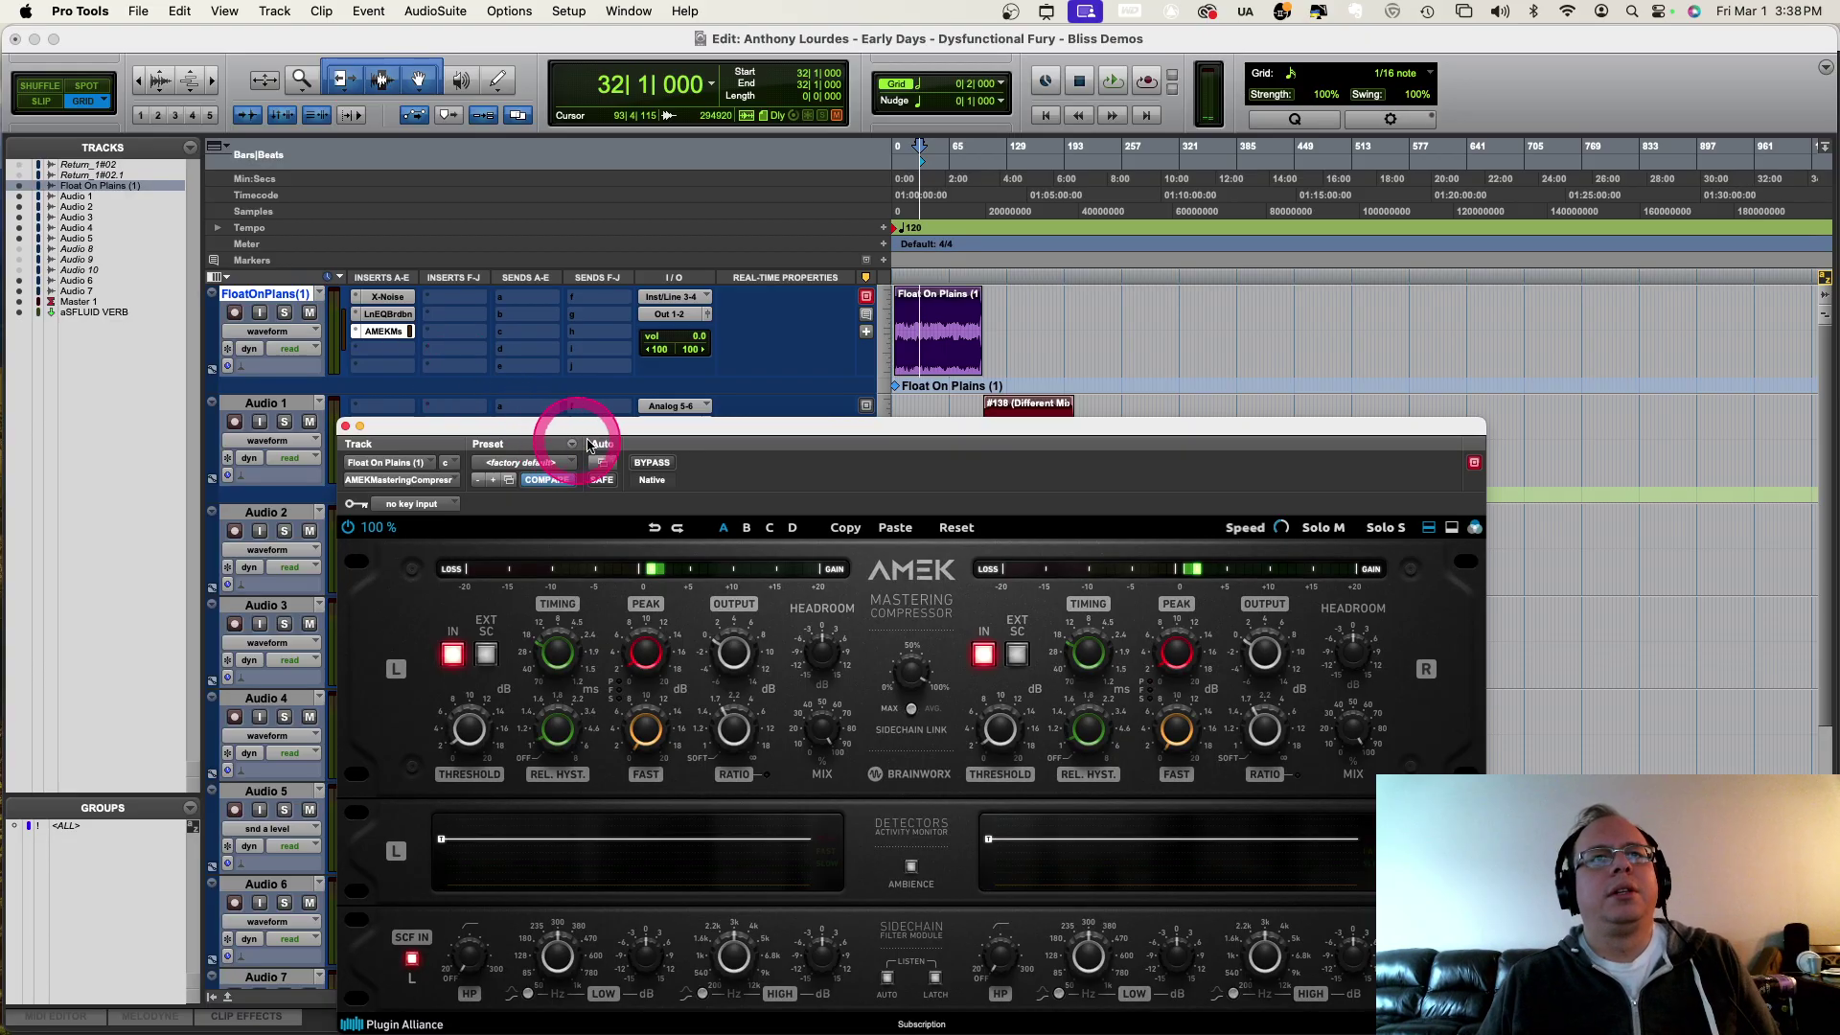
drag(617, 423, 569, 238)
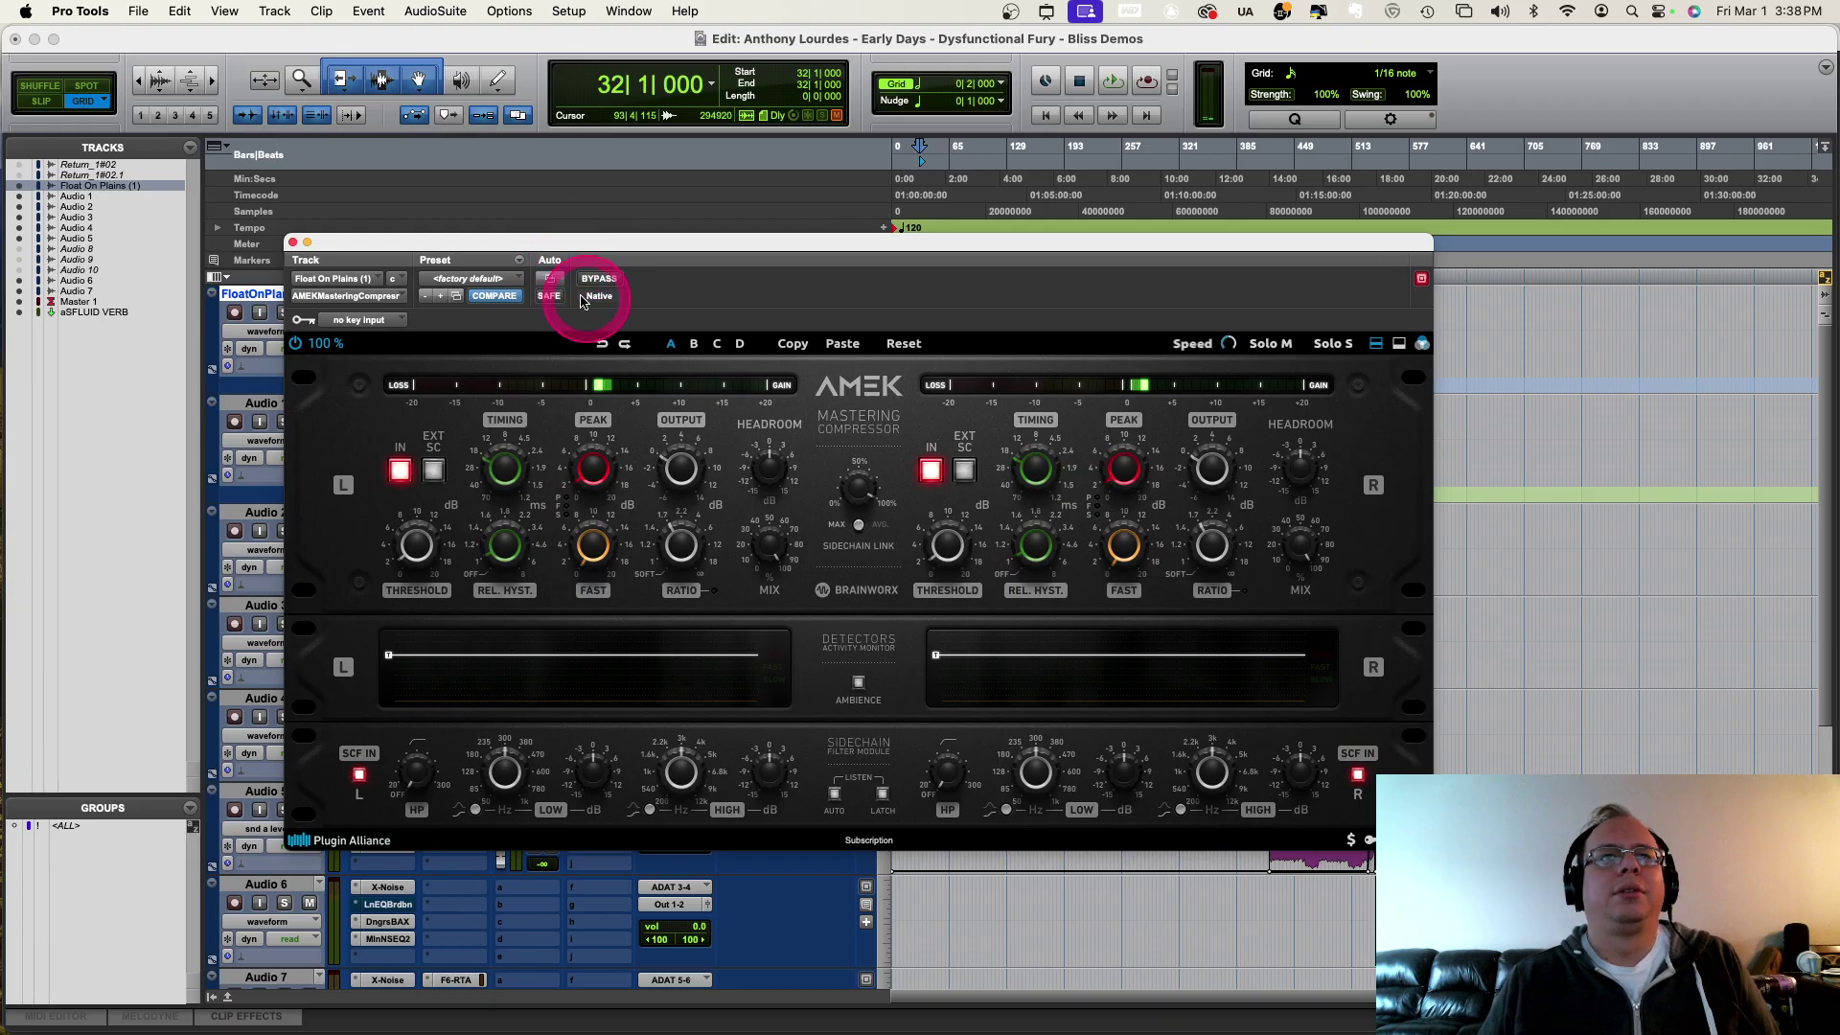
drag(392, 257, 393, 352)
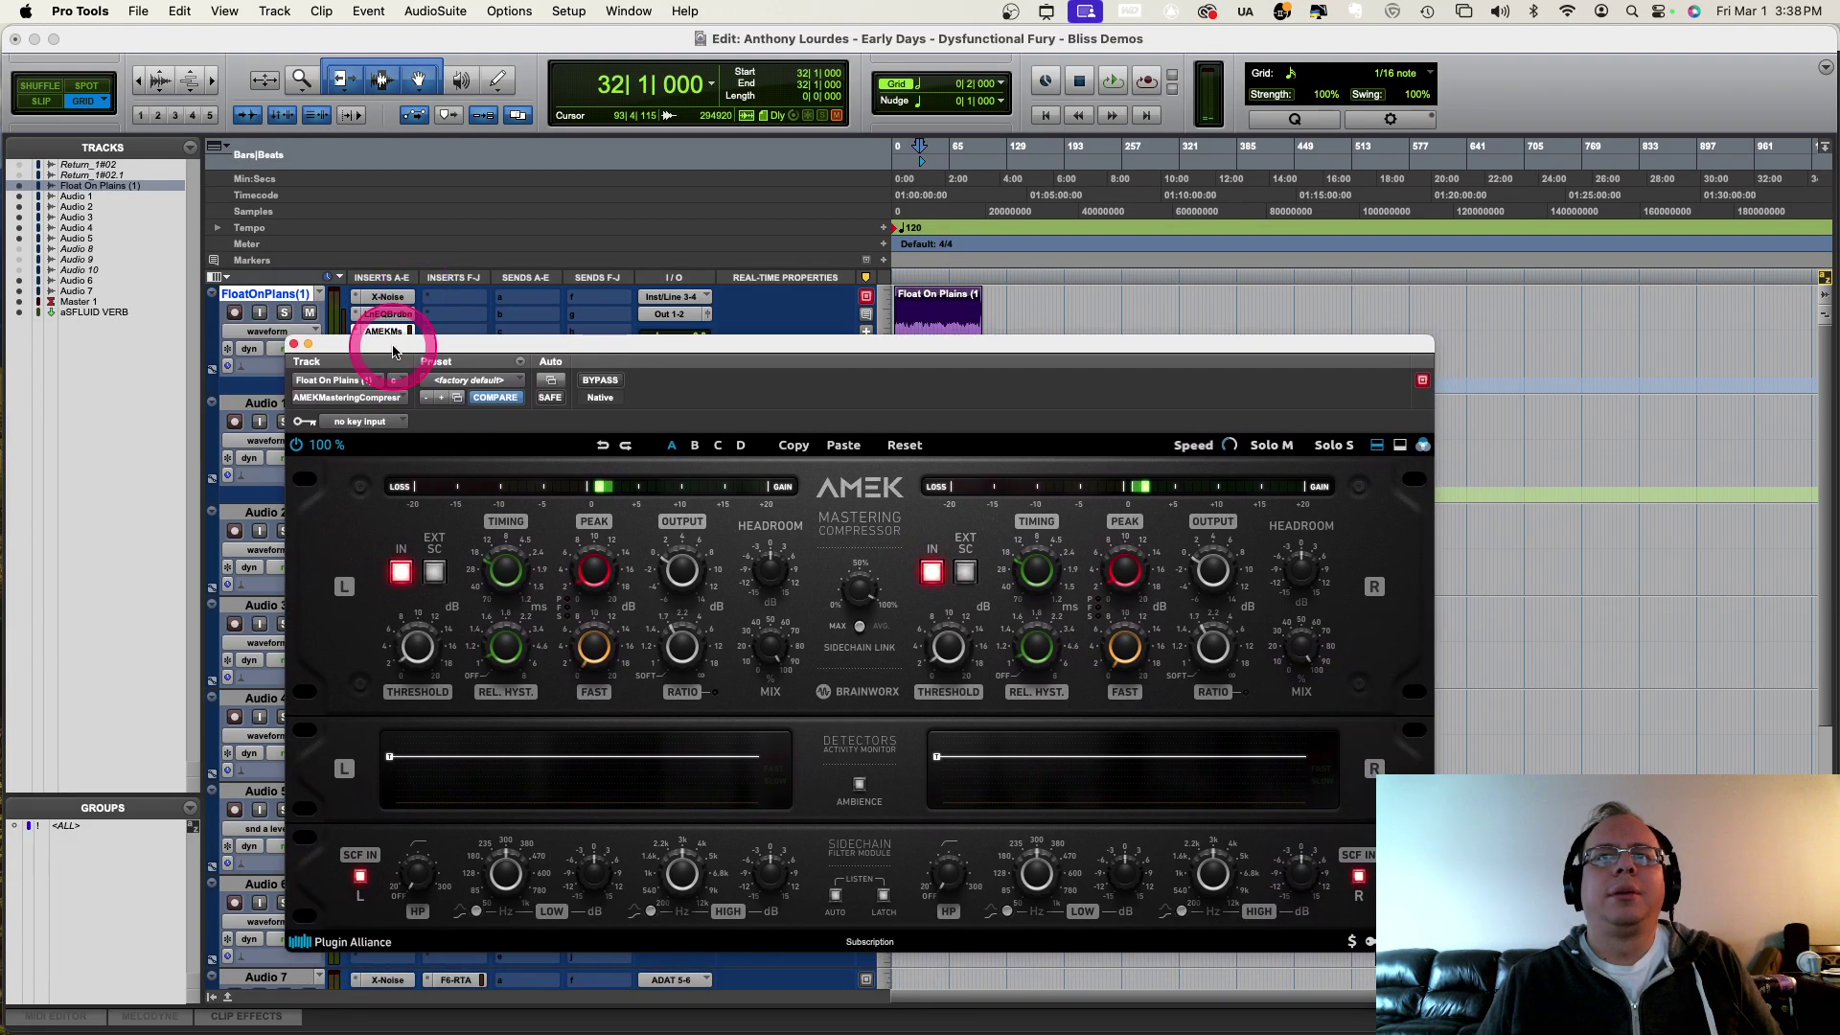
click(294, 345)
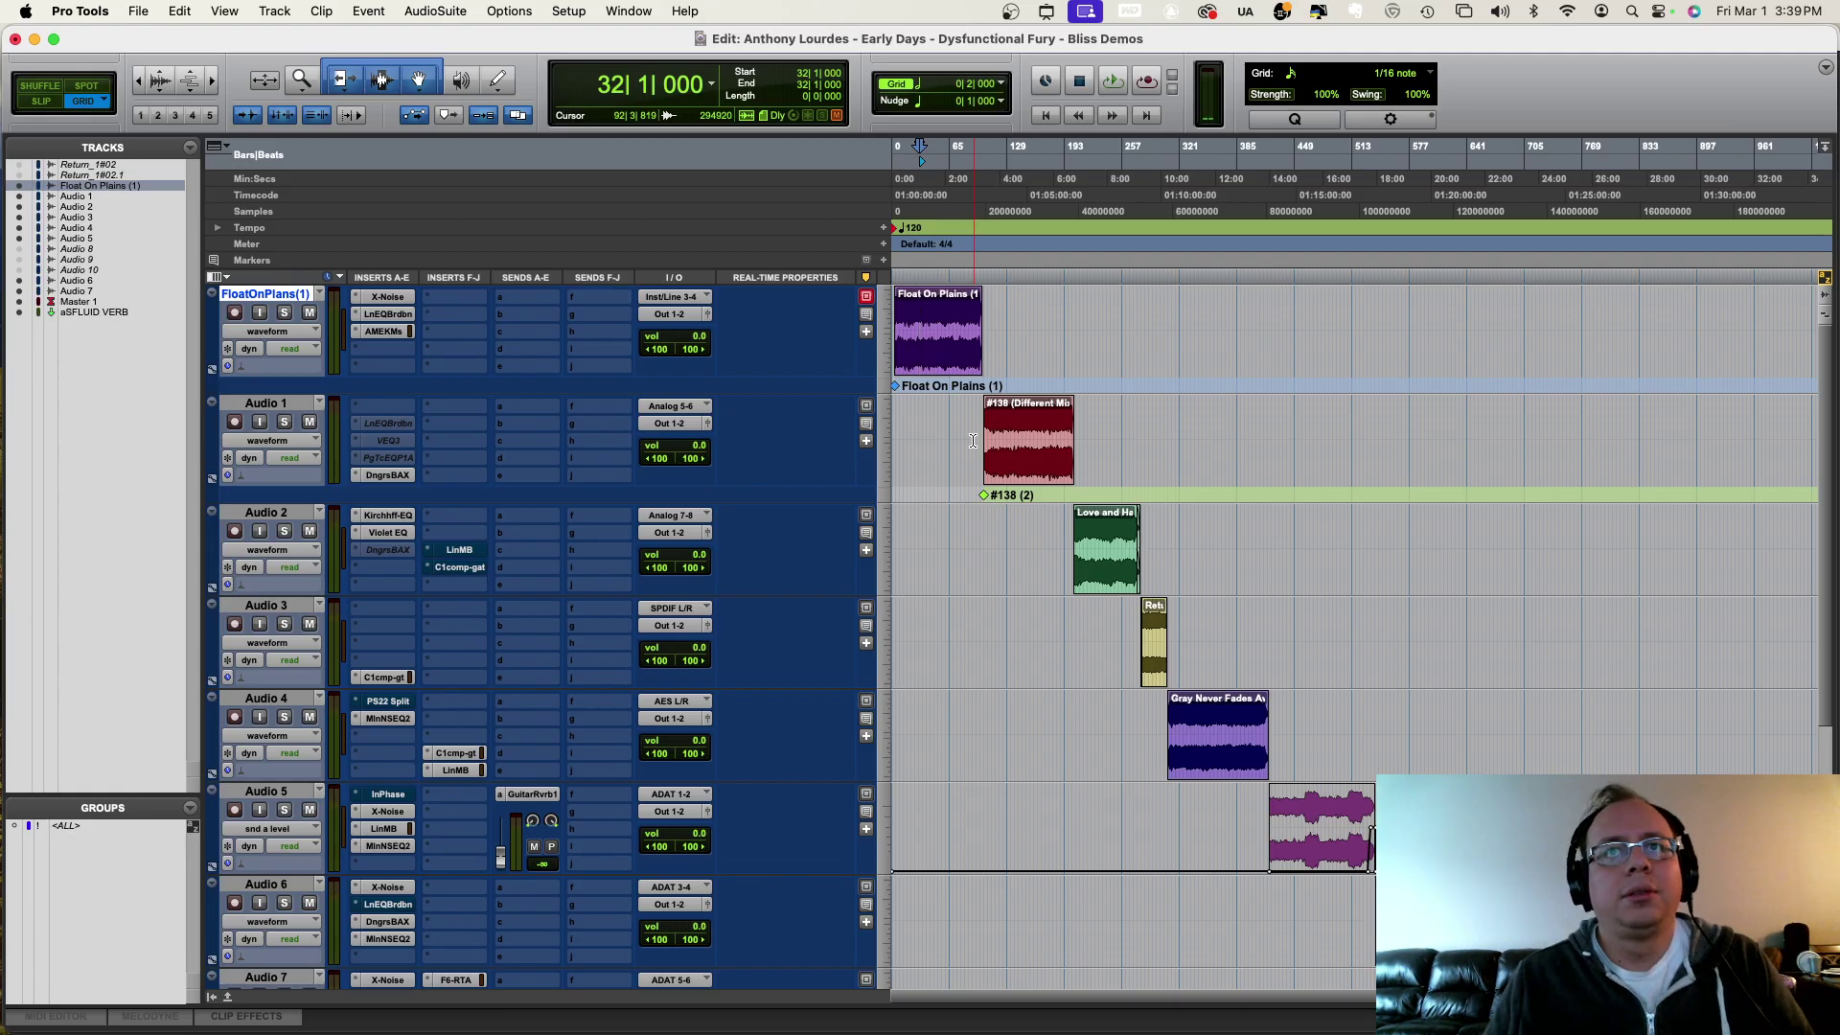
Step: Play the #138 clip on Audio 1 from bar 120, beat 3
click(972, 441)
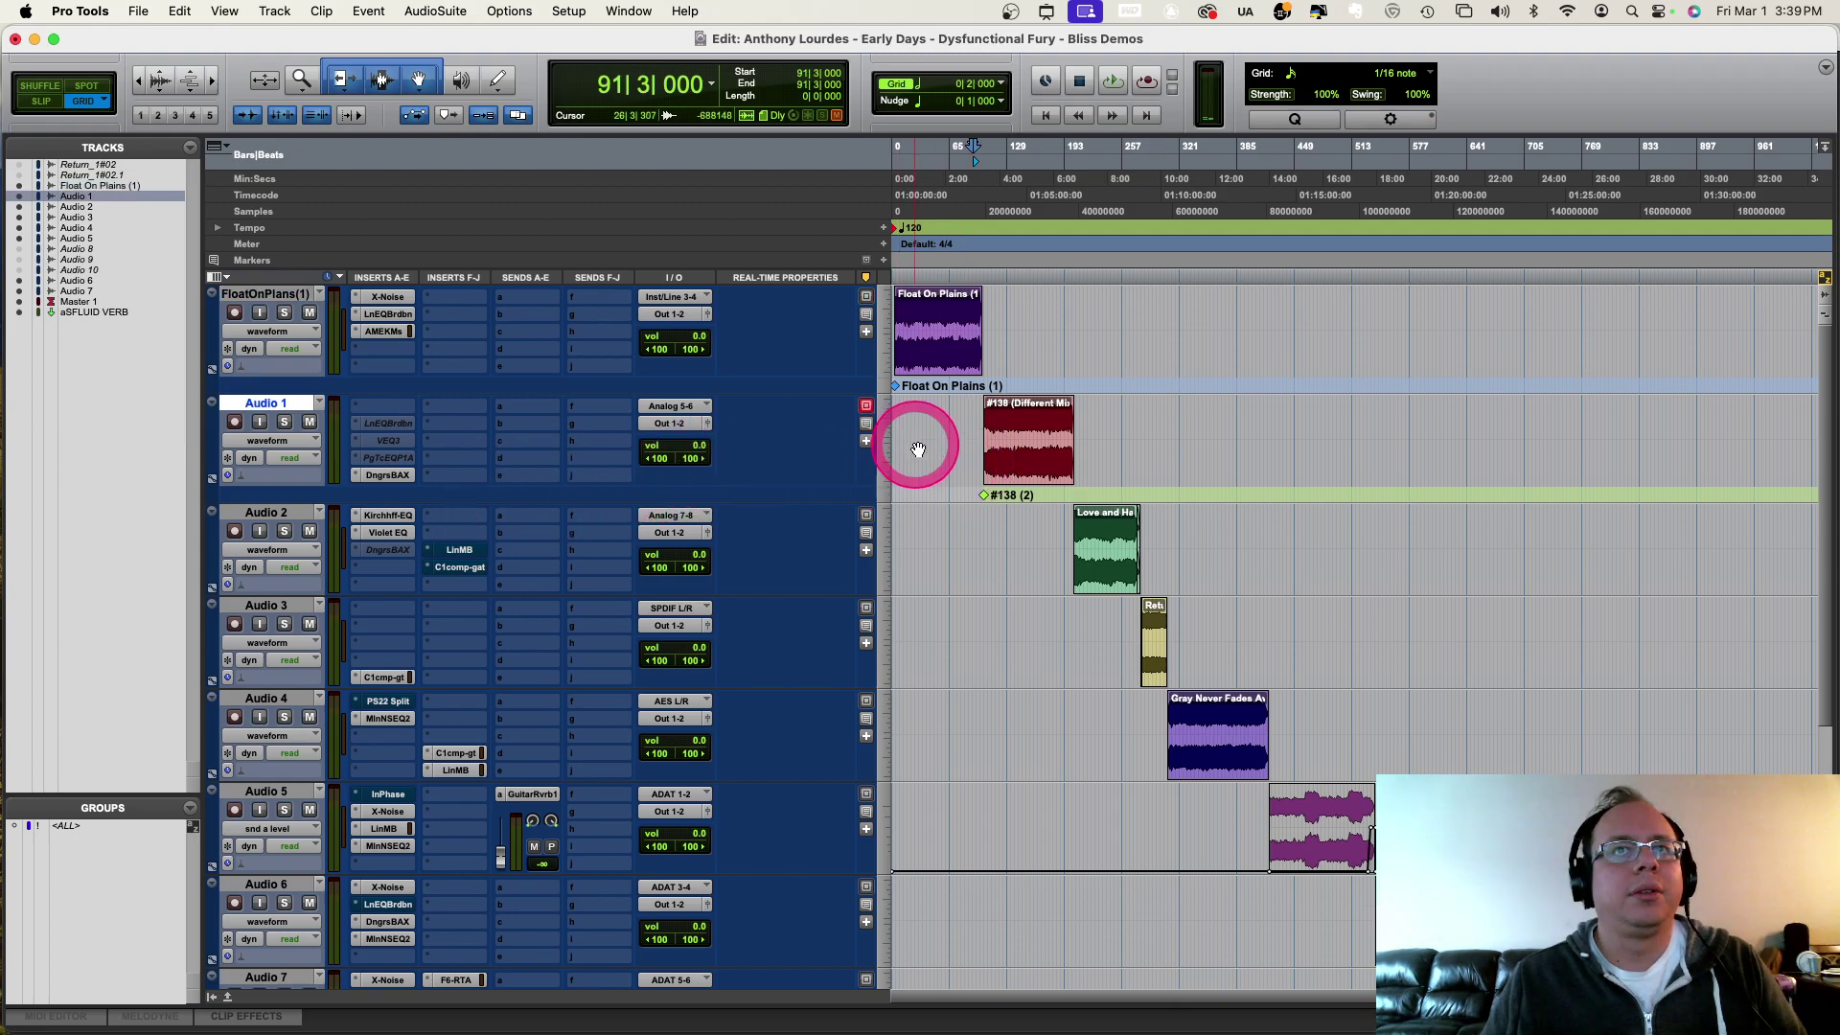
click(1004, 412)
key(space)
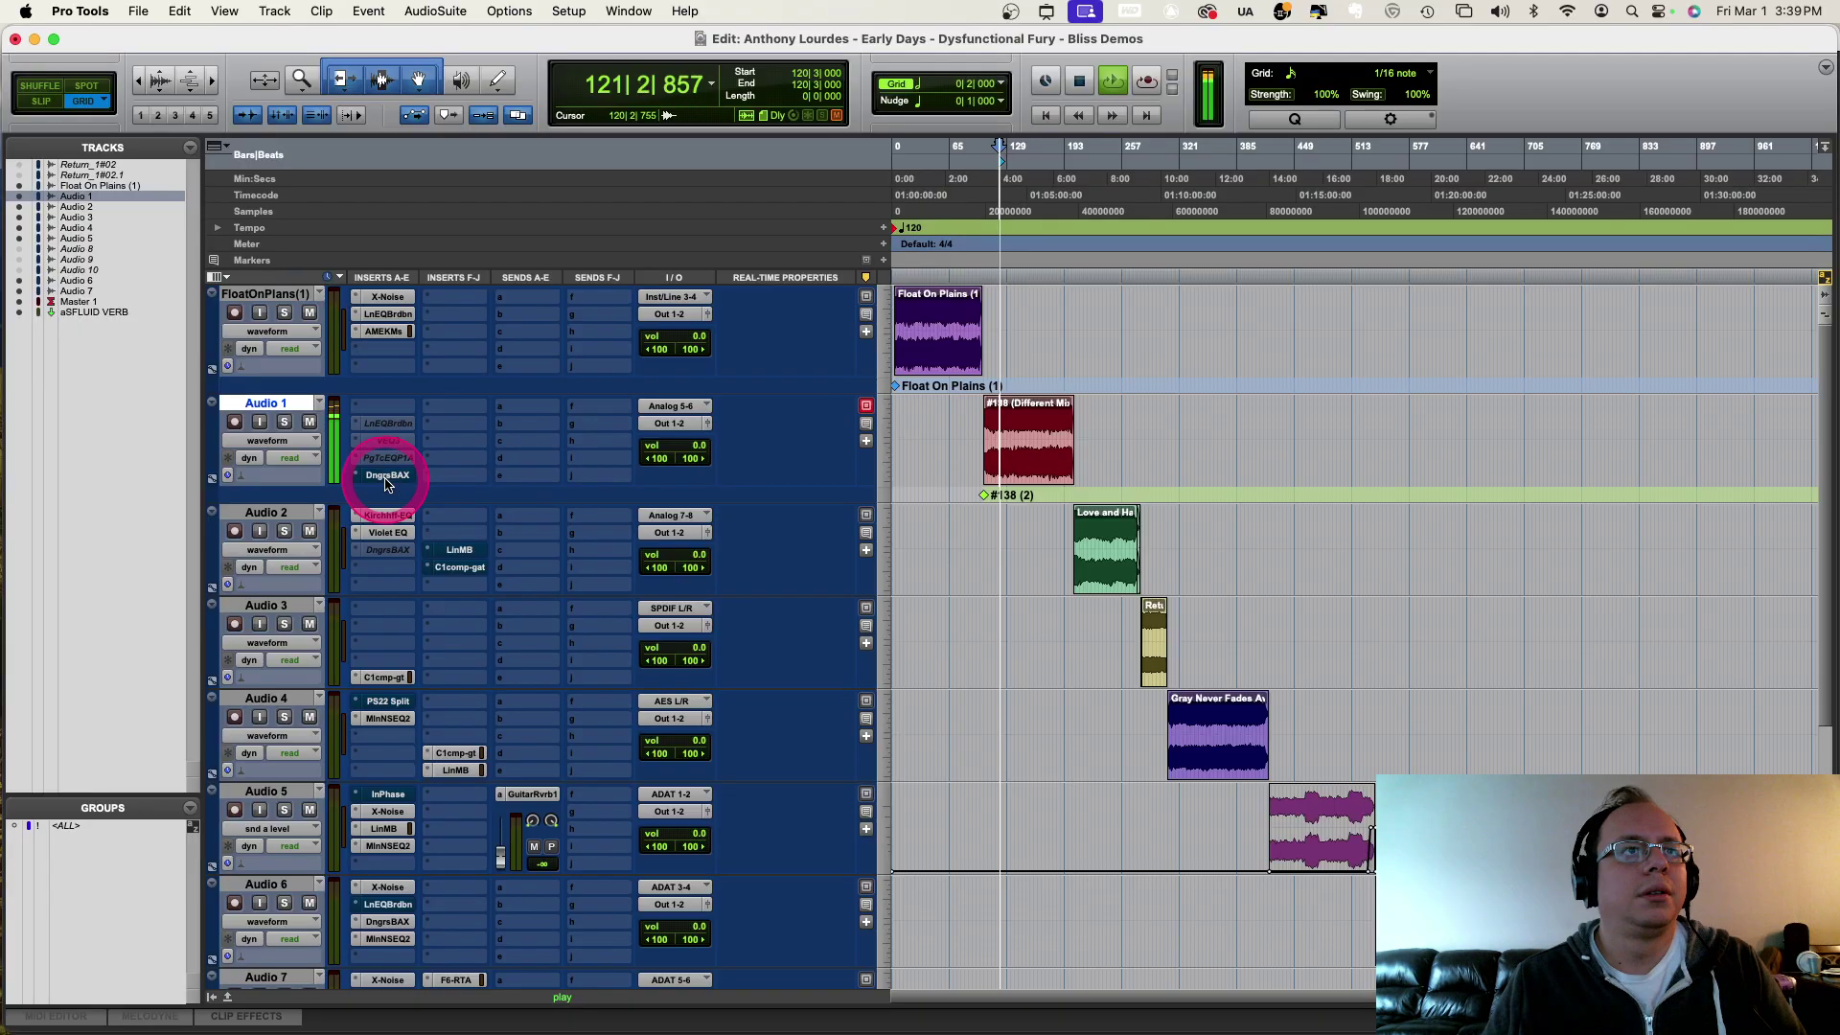
Step: Compare Audio 1 with its Dangerous BAX EQ bypassed and active, ending with it active, and stop playback
click(386, 476)
click(564, 412)
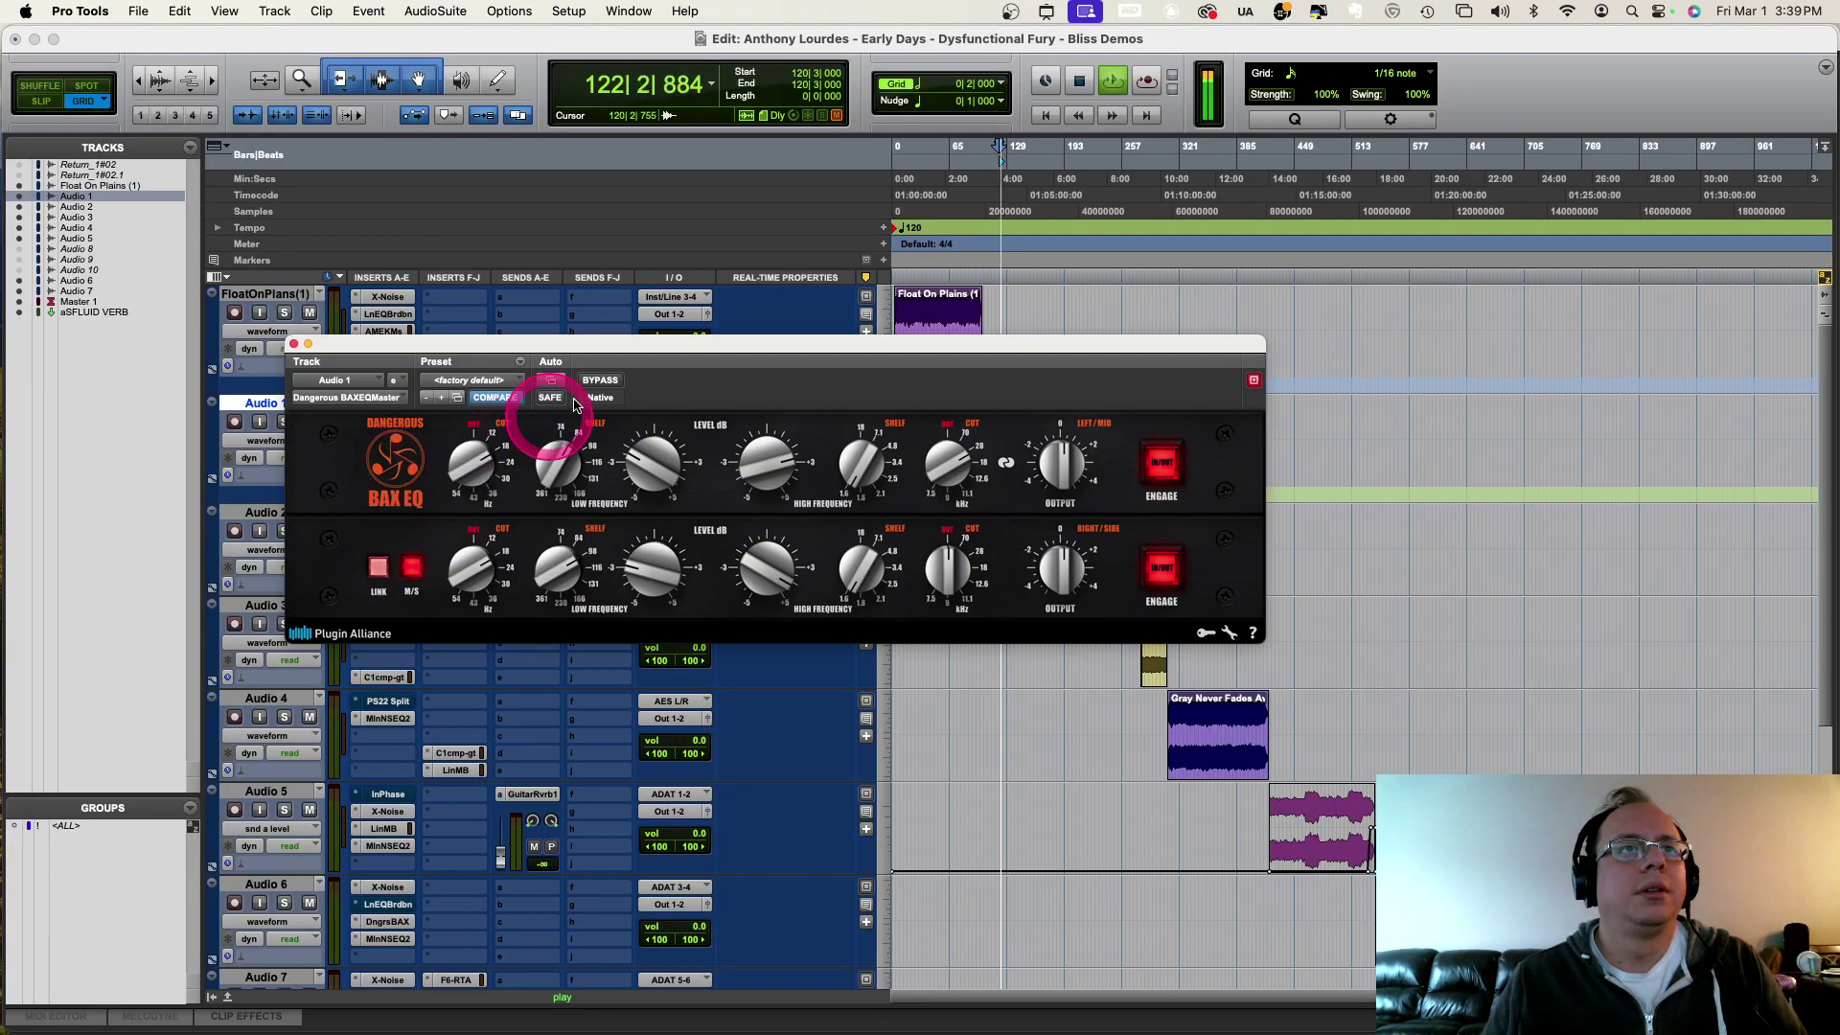
click(601, 381)
click(601, 382)
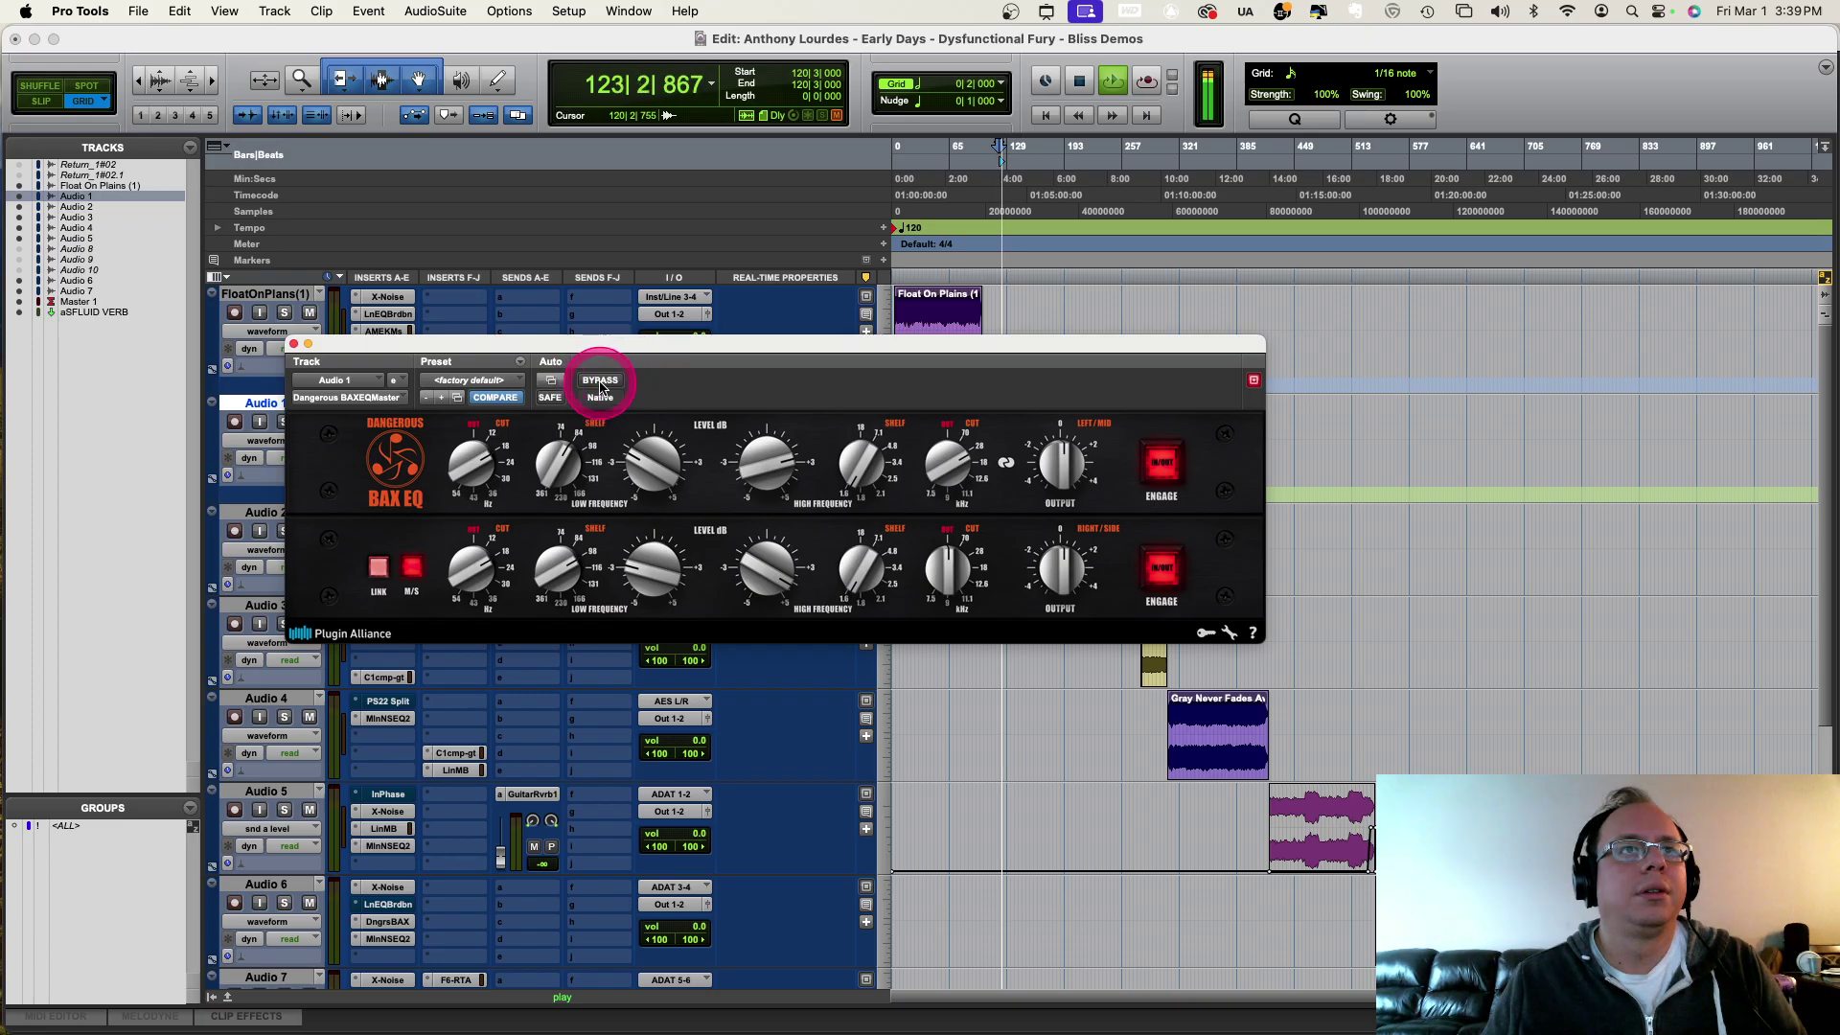
click(601, 381)
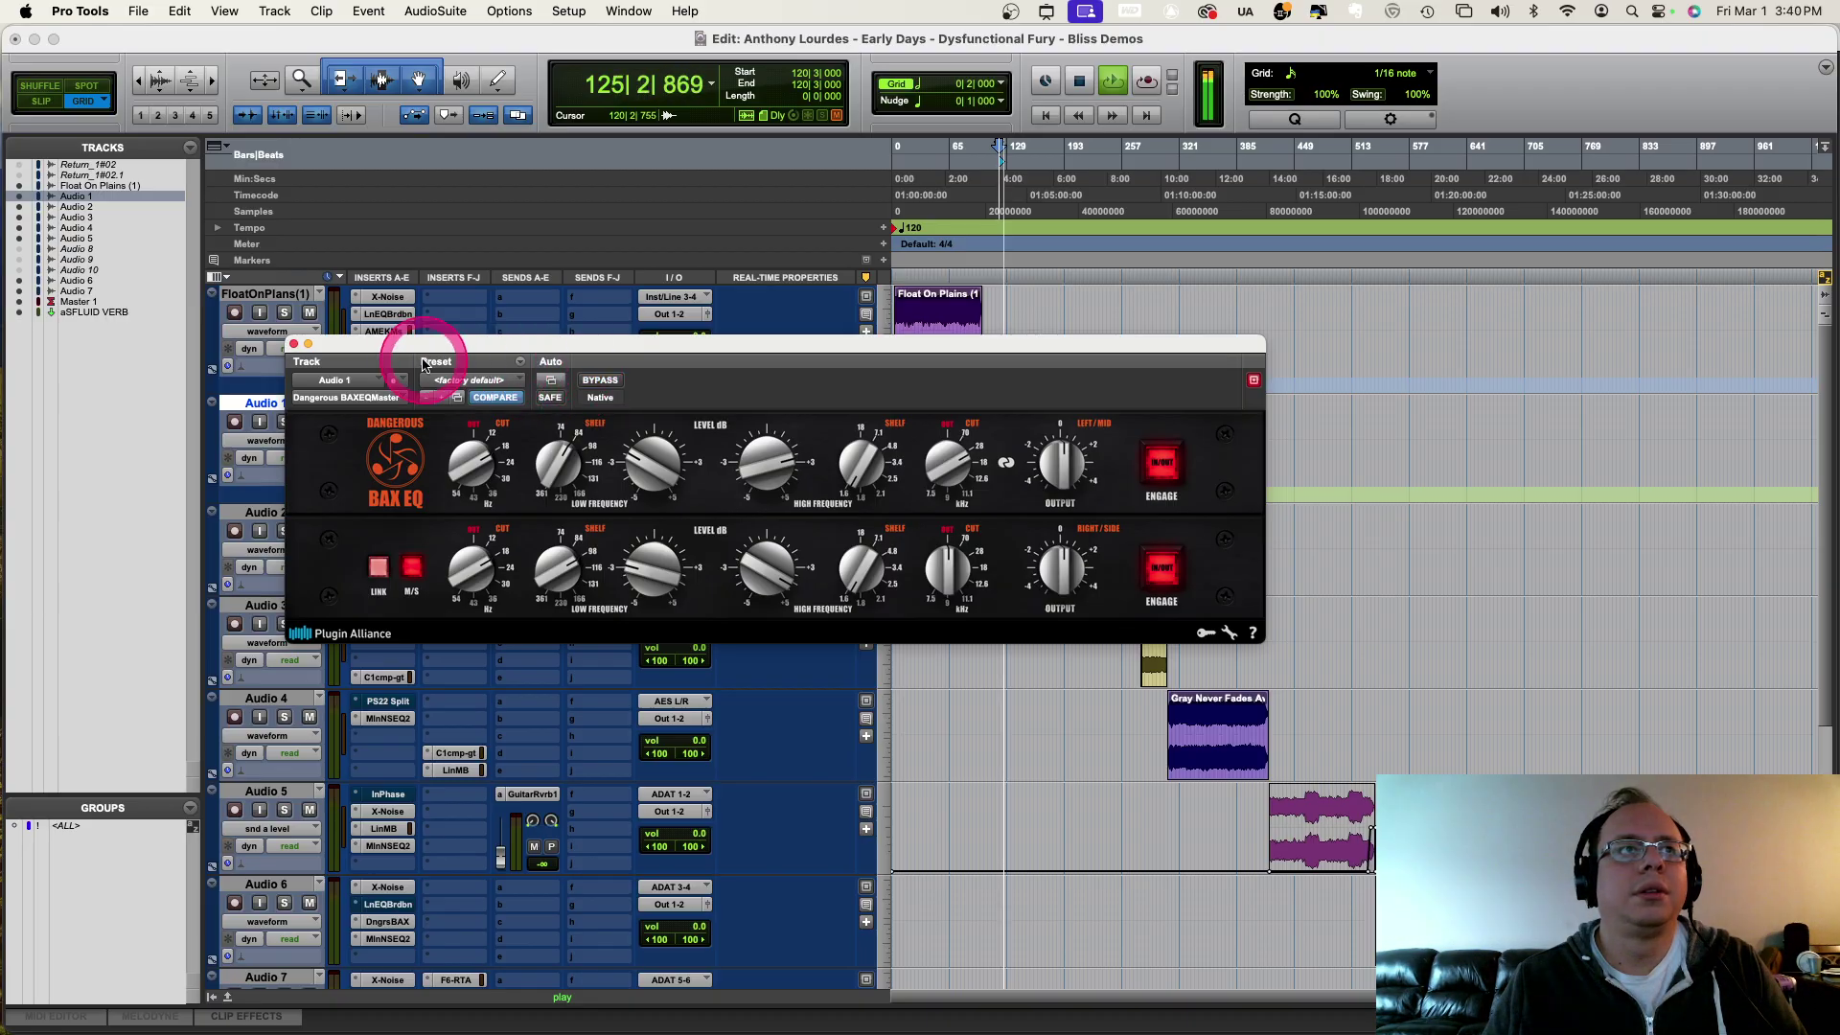
click(294, 345)
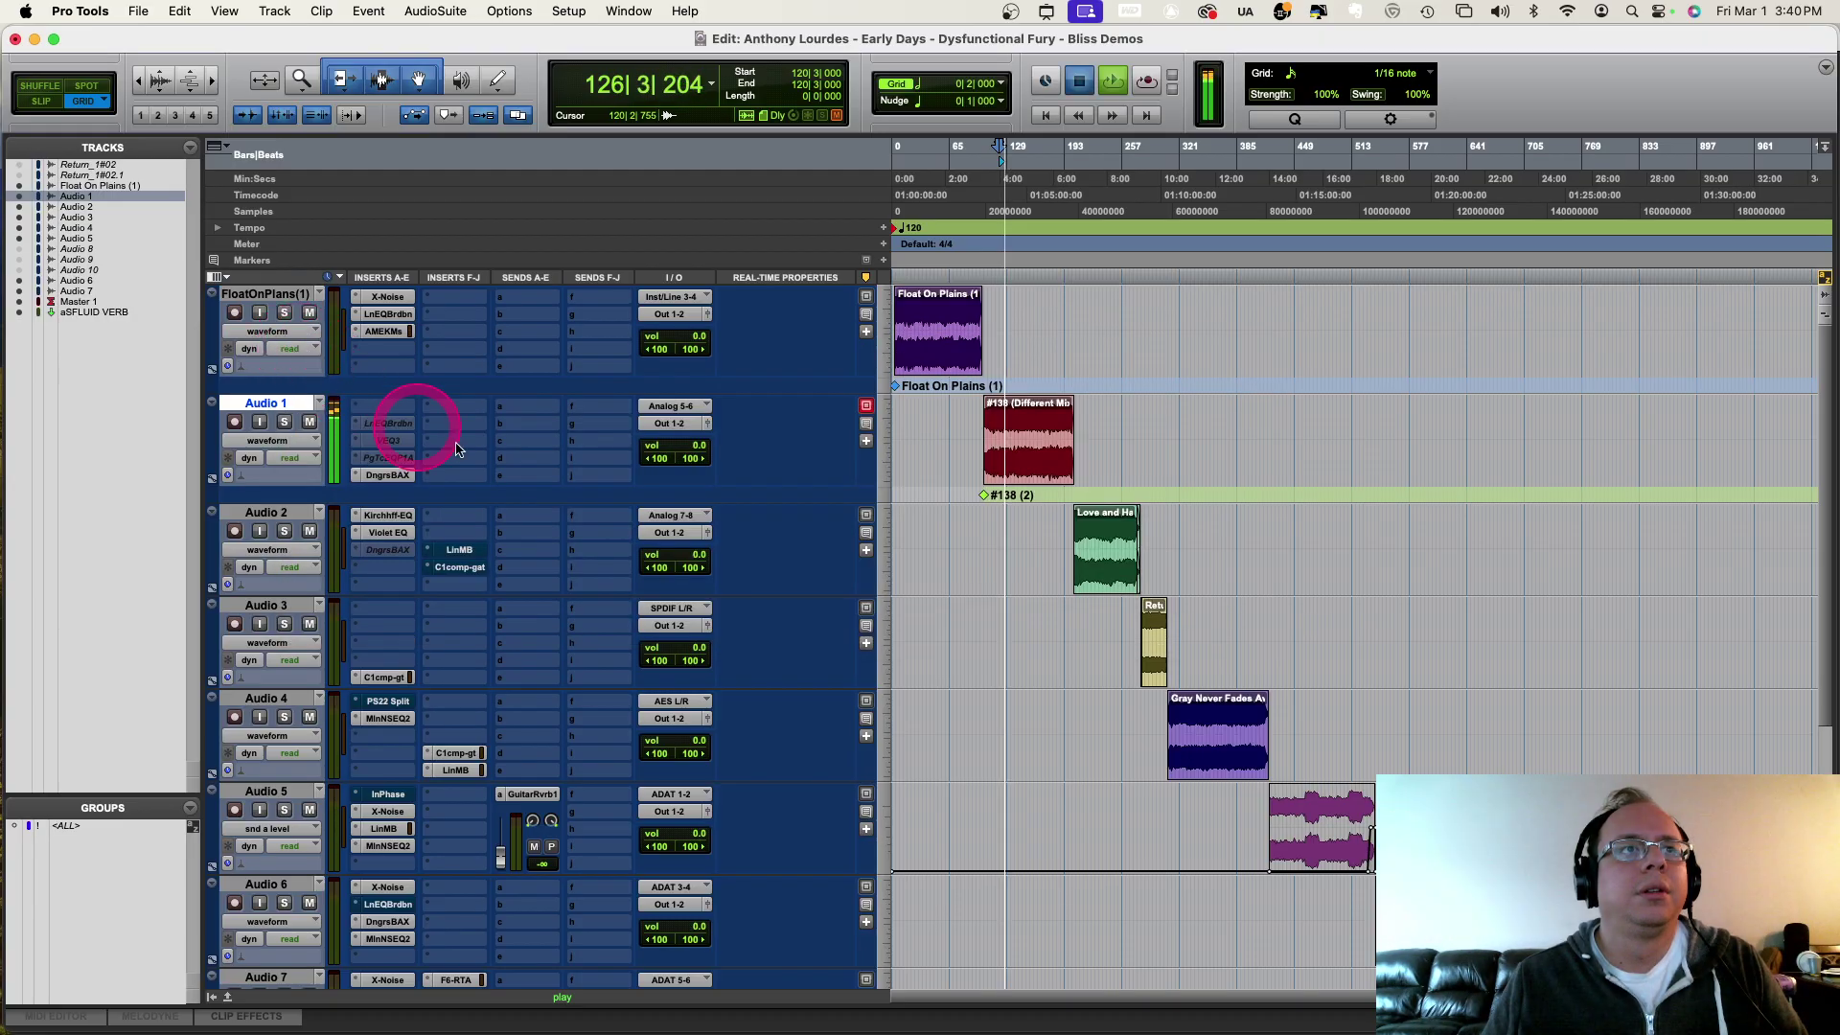
key(space)
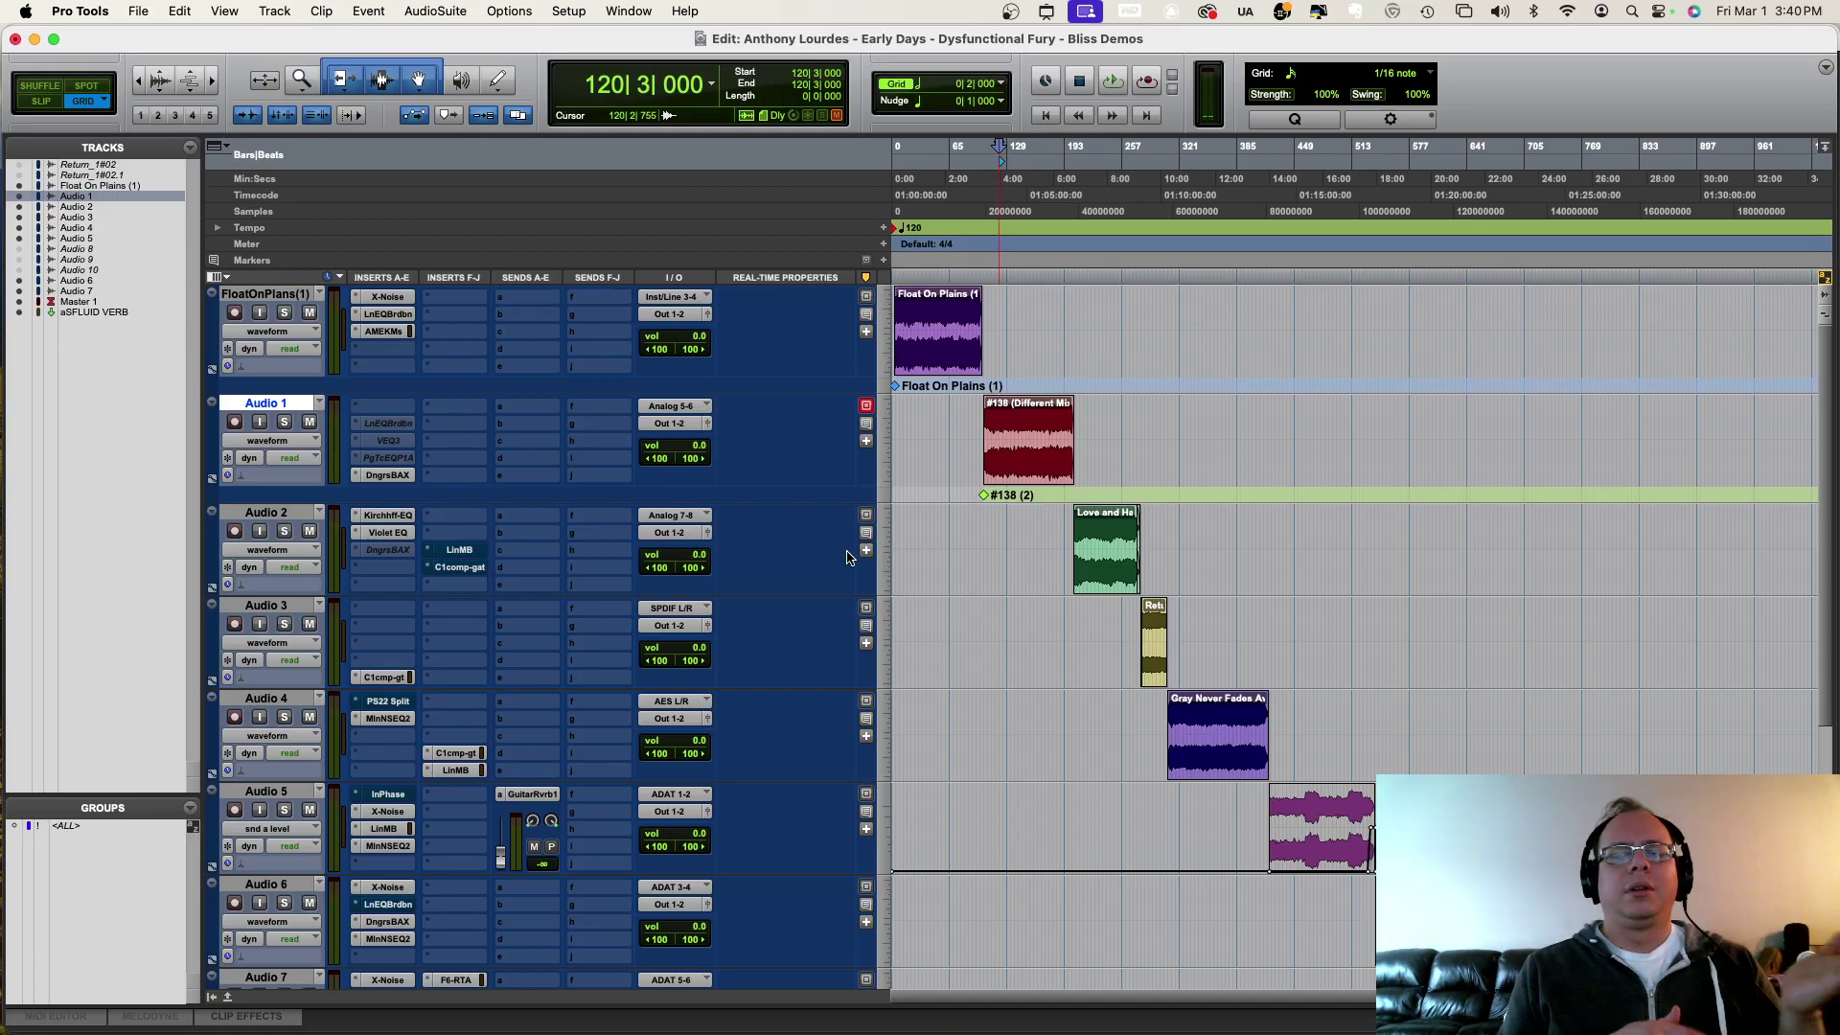
Step: Place the cursor at the start of the Love and Hate clip on Audio 2 and play it
drag(912, 546, 977, 438)
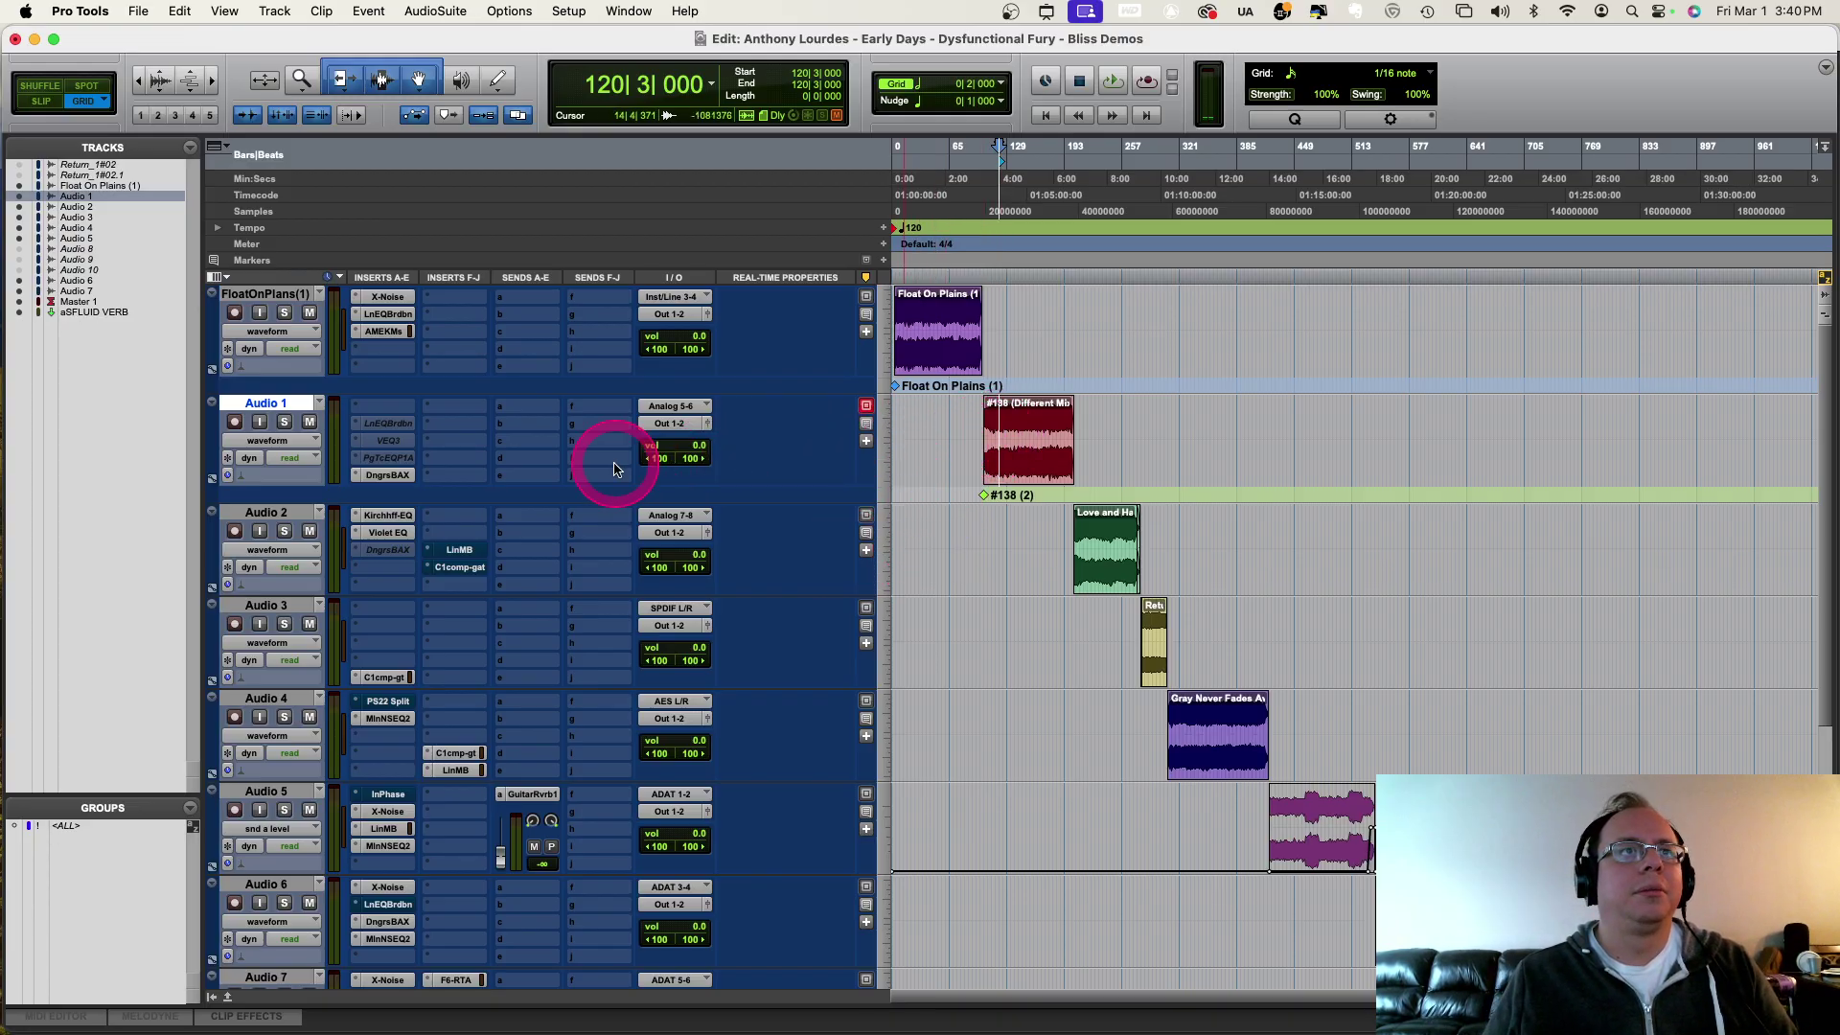
click(1029, 543)
key(Tab)
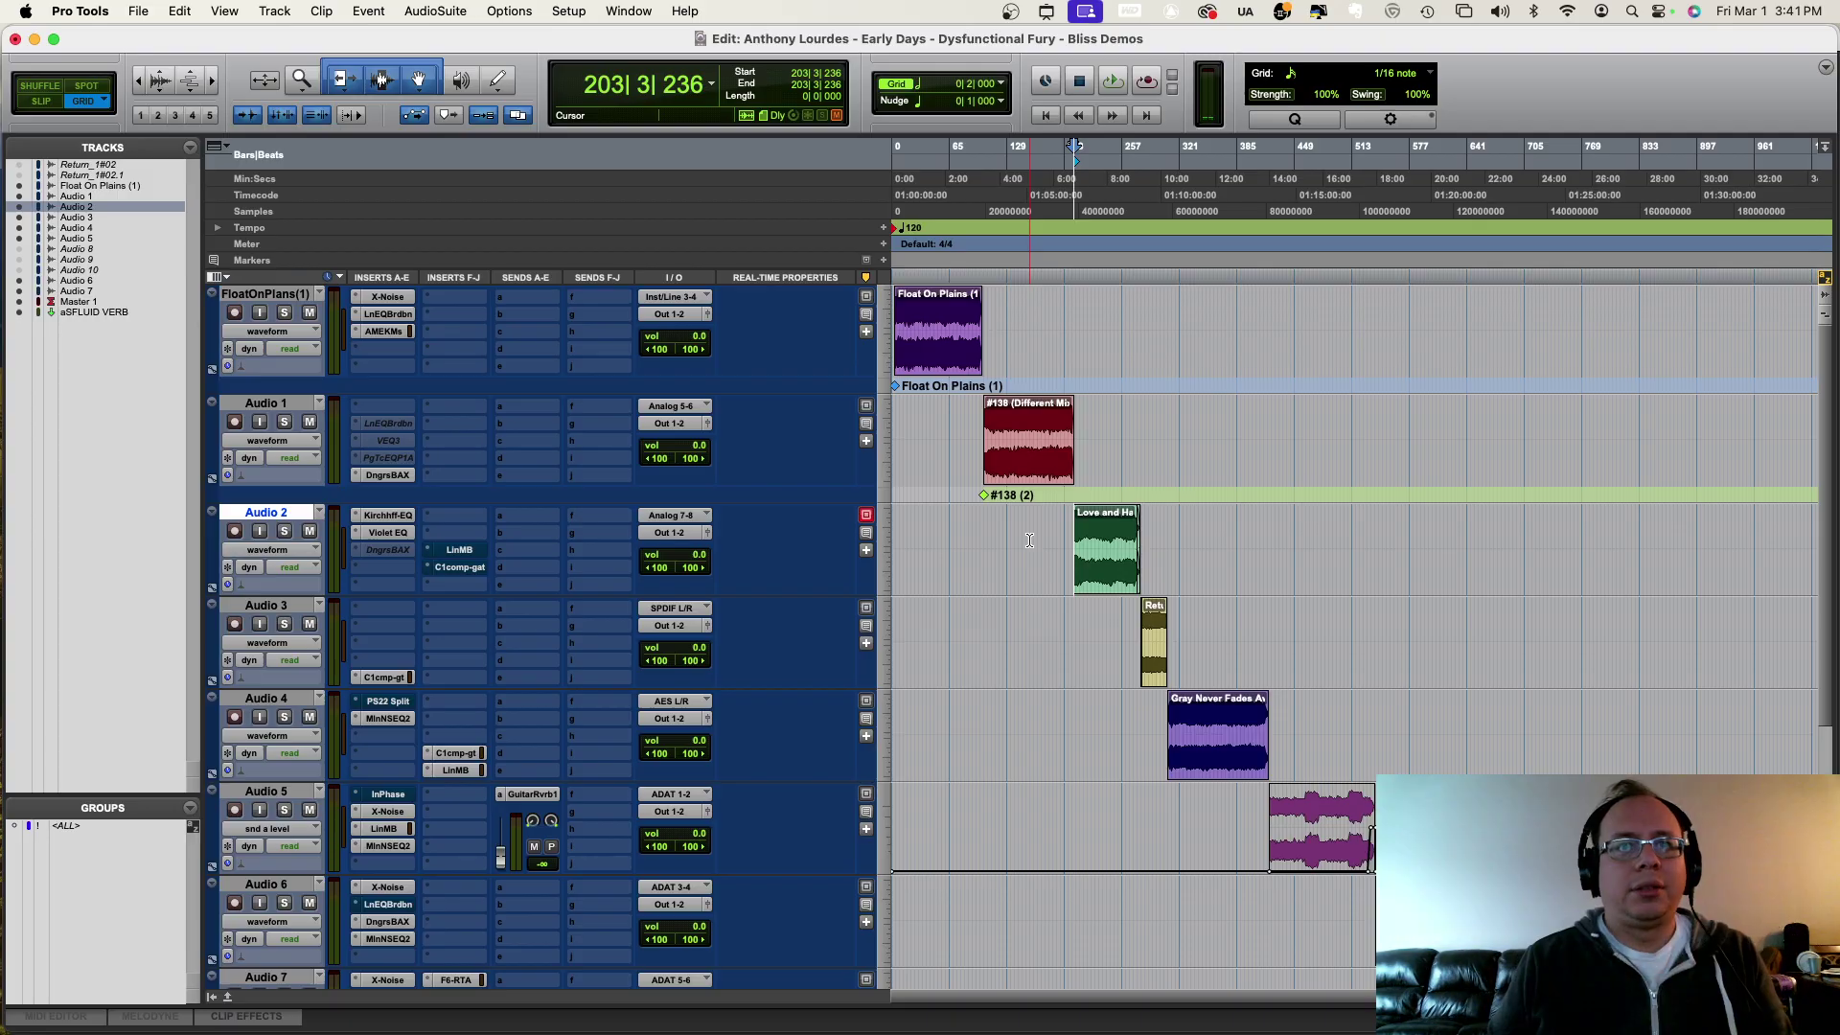
key(space)
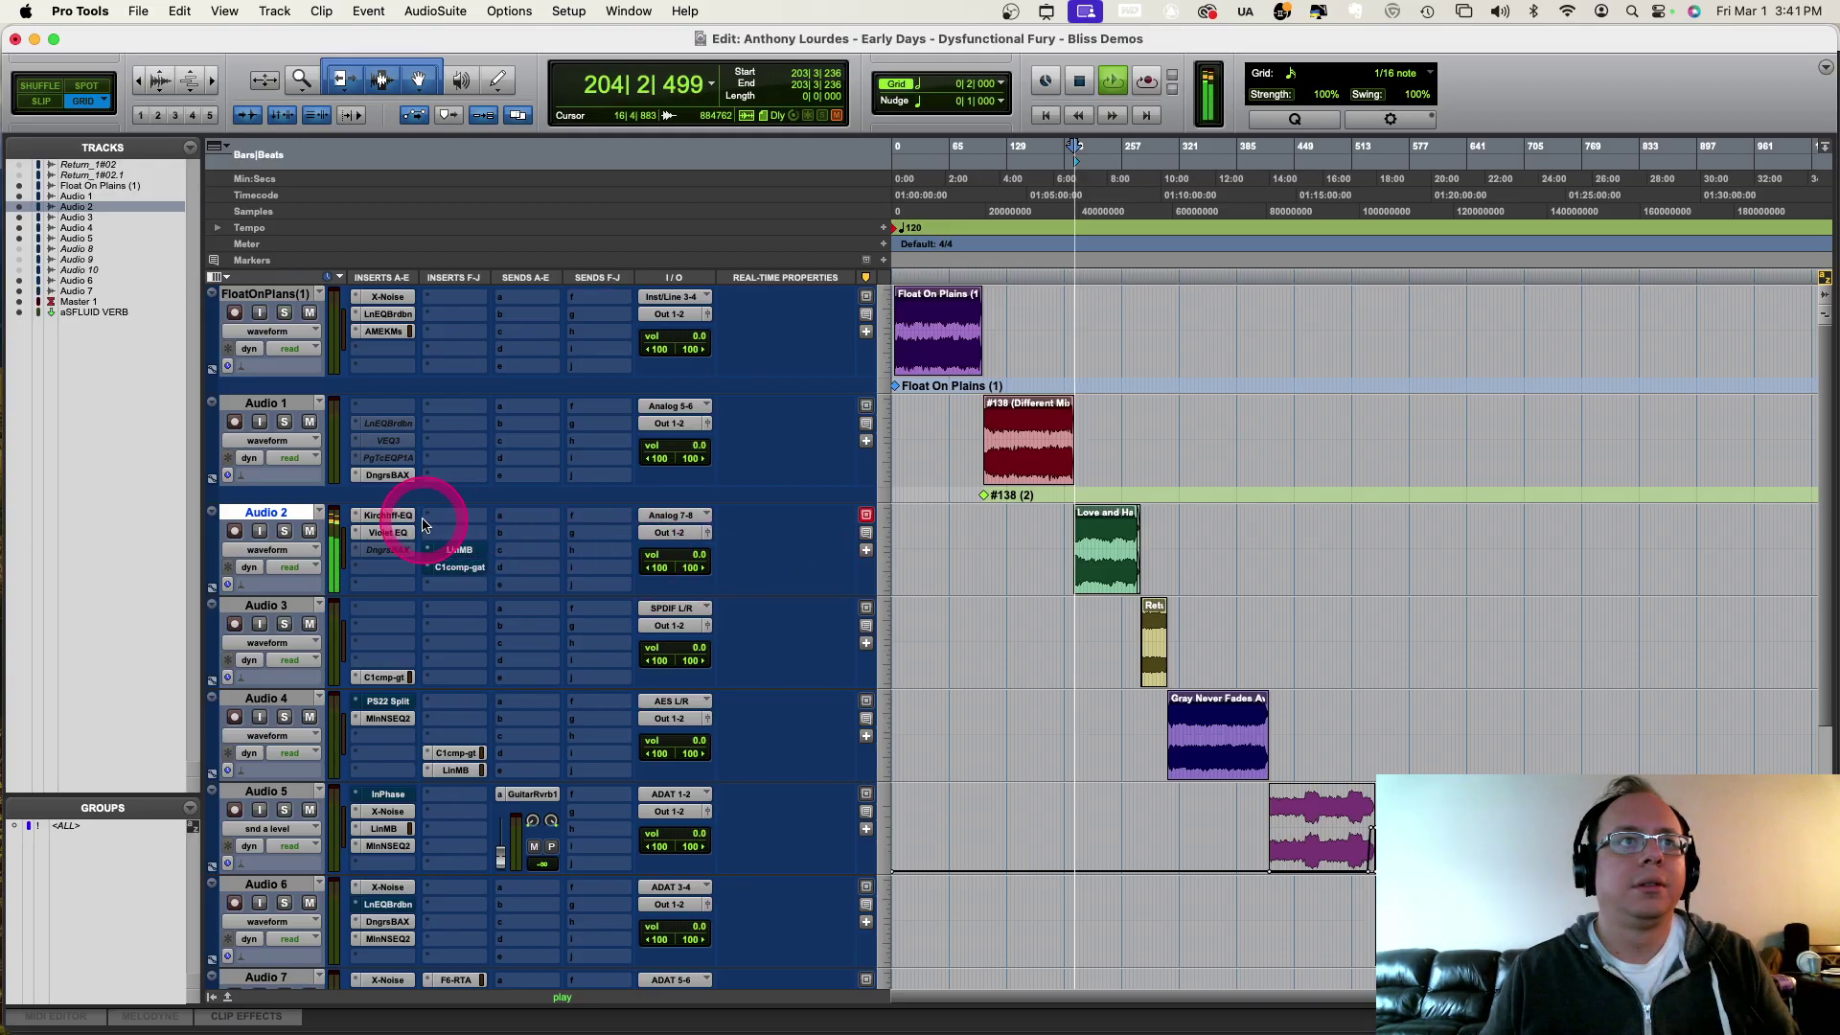
Step: Review the Kirchhoff-EQ curve on Audio 2, close it and open the track's SSL Fusion Violet EQ
click(388, 517)
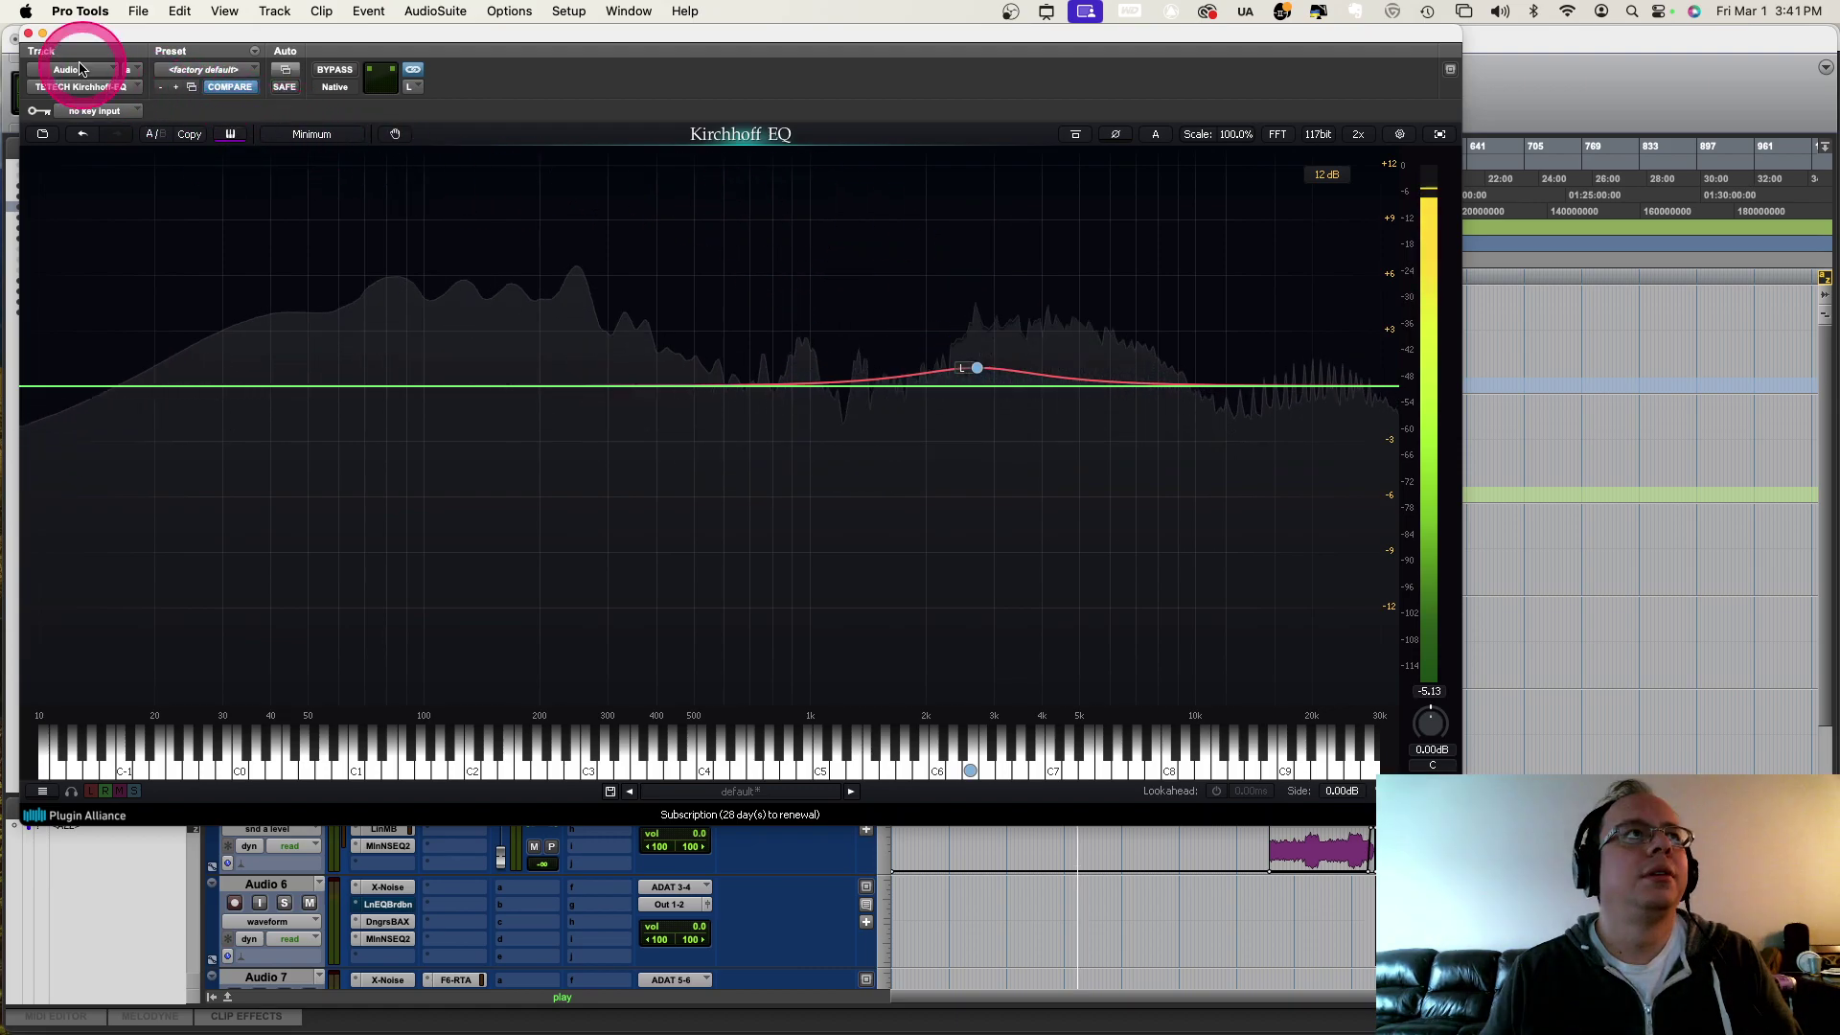
click(30, 35)
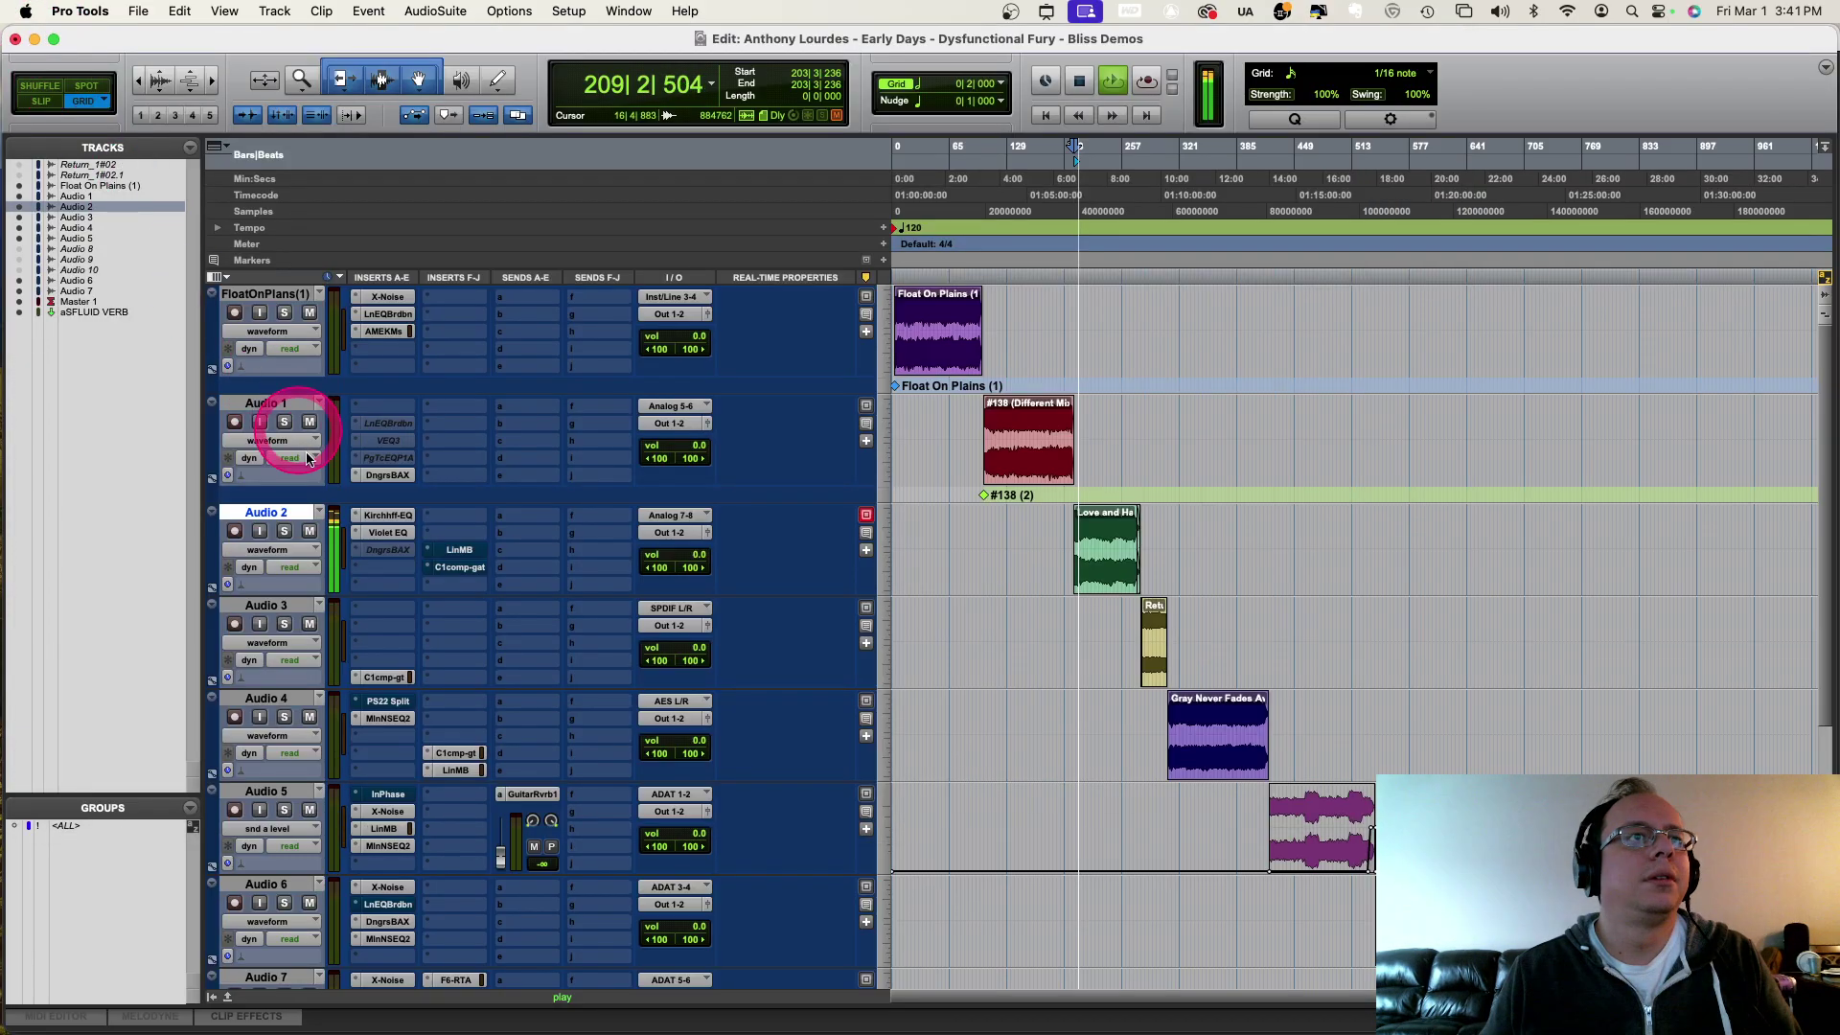
click(388, 533)
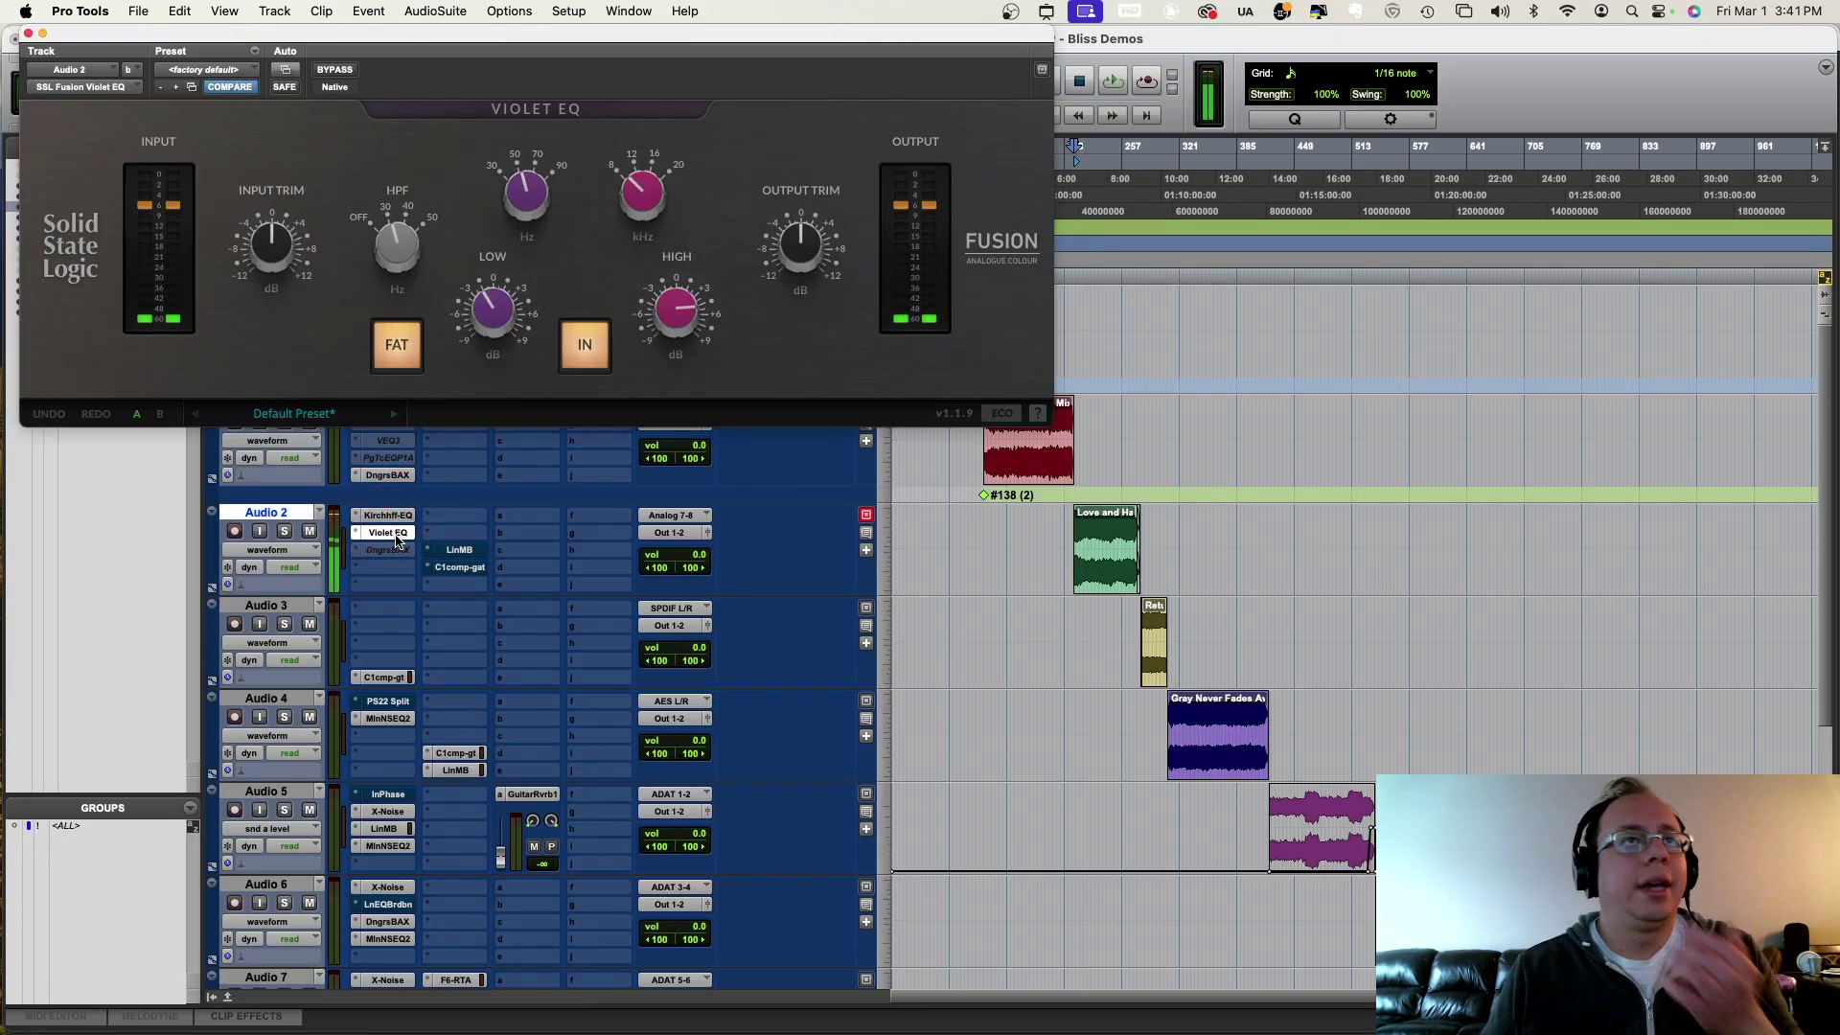
Step: Compare the Love and Hate clip with the Violet EQ's FAT mode off and on, replaying it as needed, and stop playback
click(410, 343)
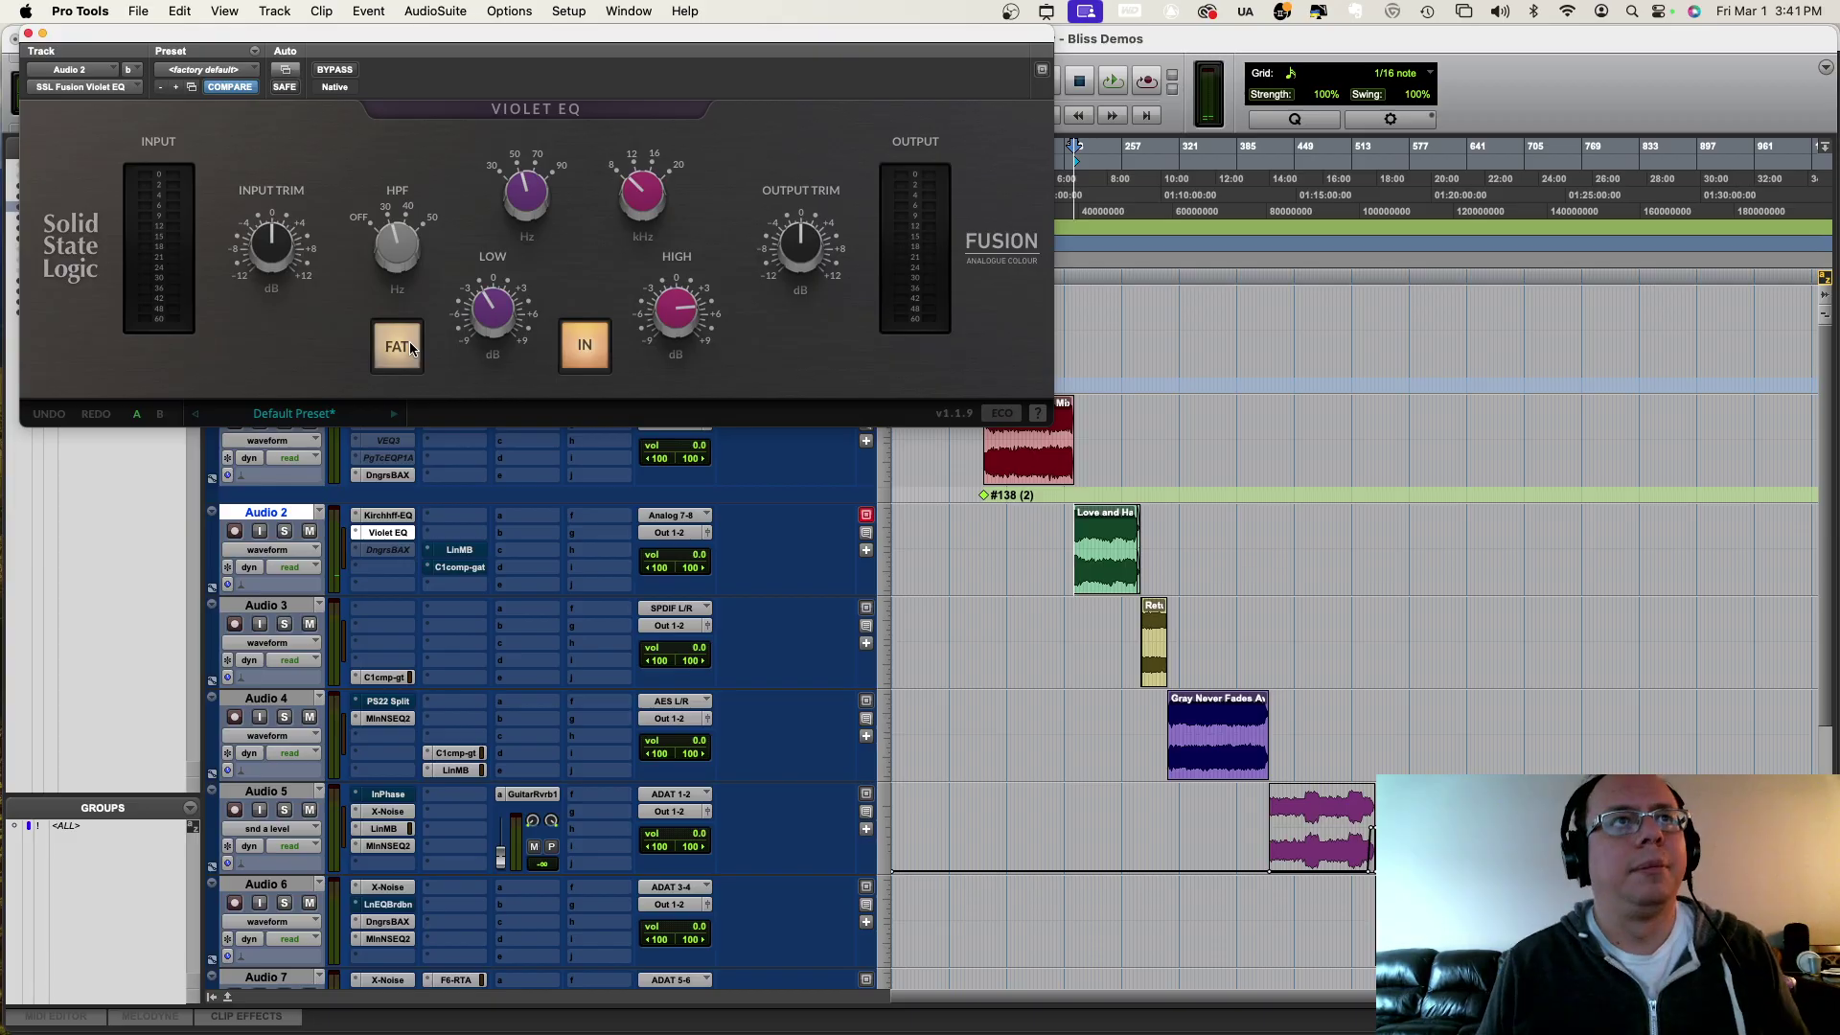
key(space)
click(399, 345)
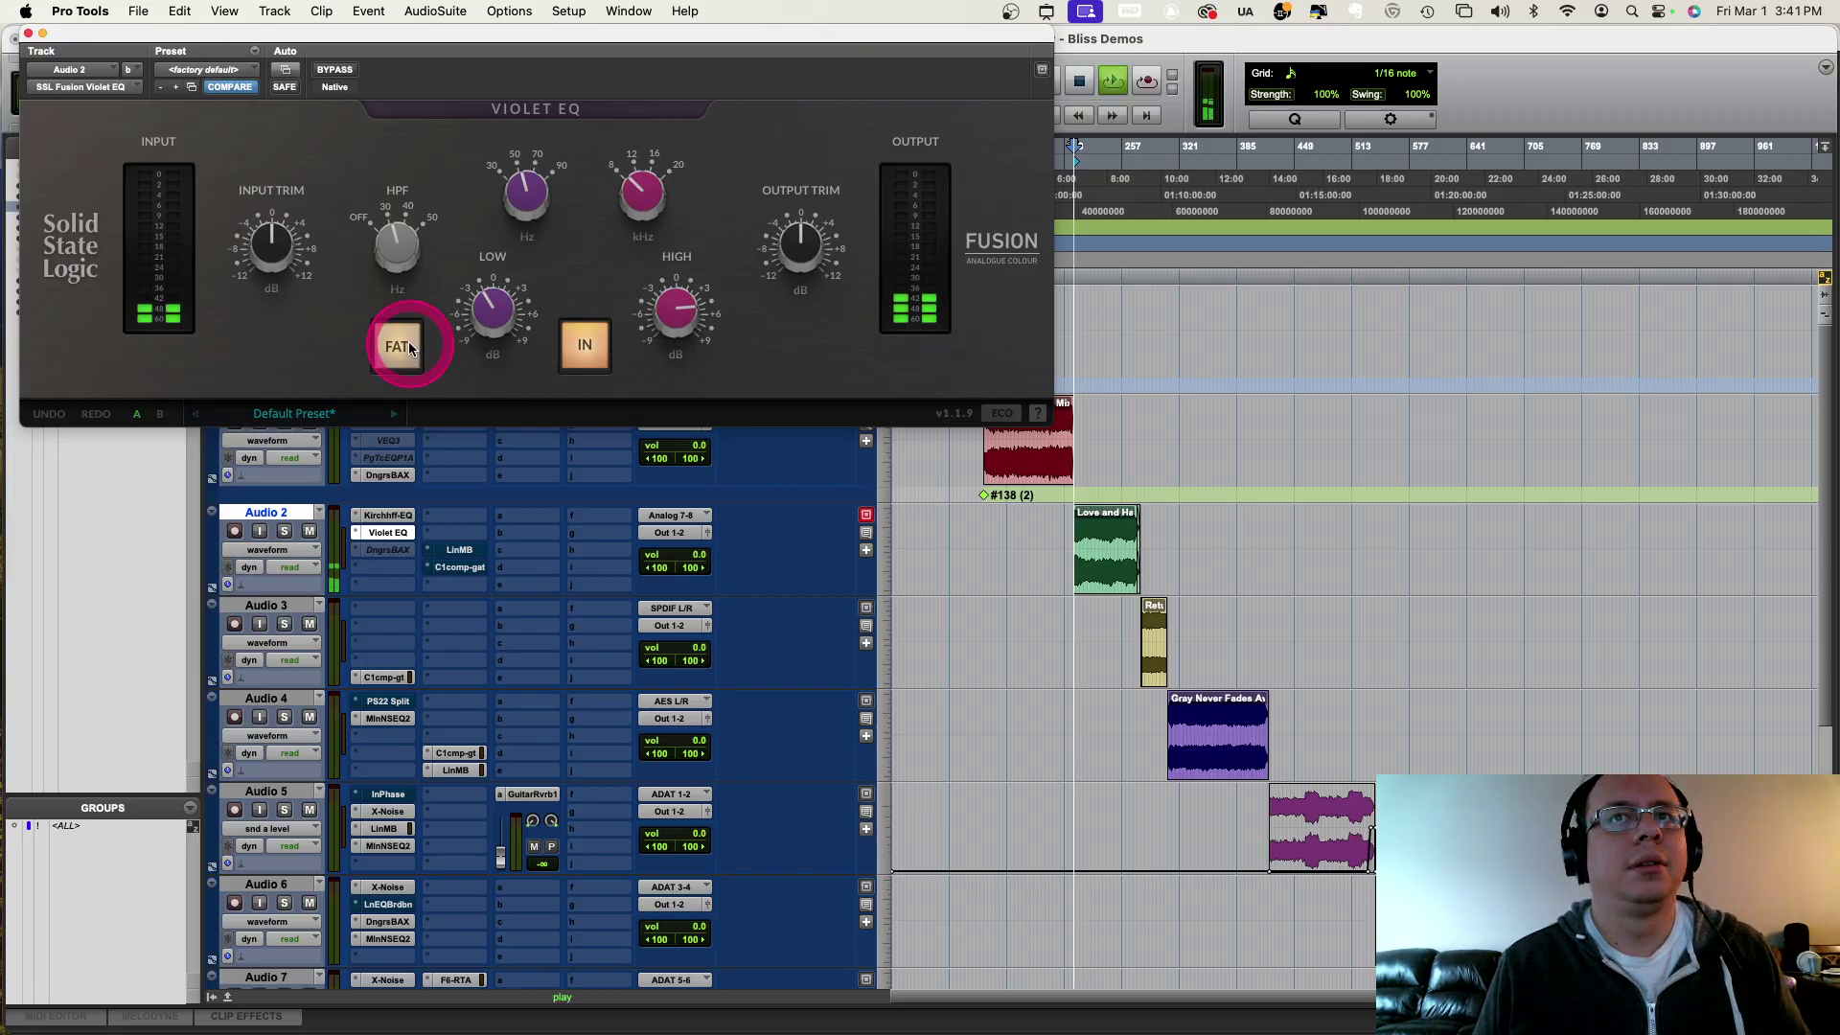
click(925, 530)
drag(925, 530, 1058, 542)
key(space)
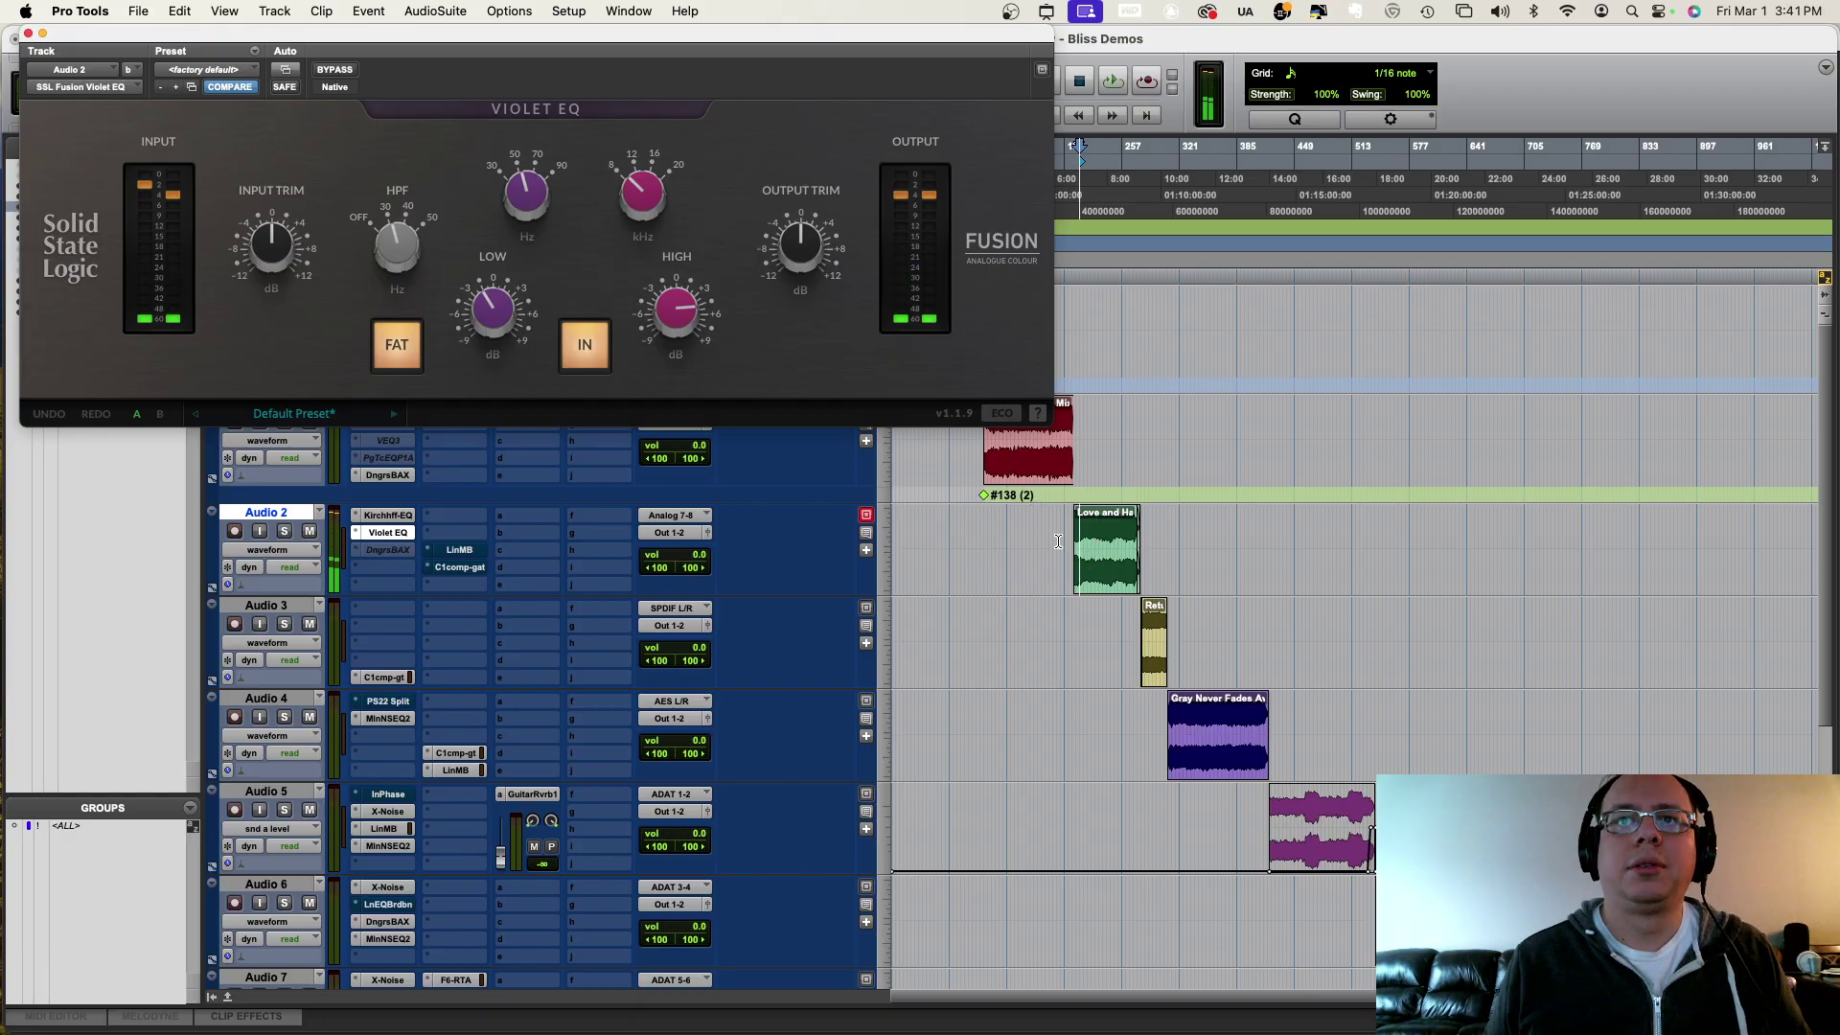
click(874, 482)
click(374, 345)
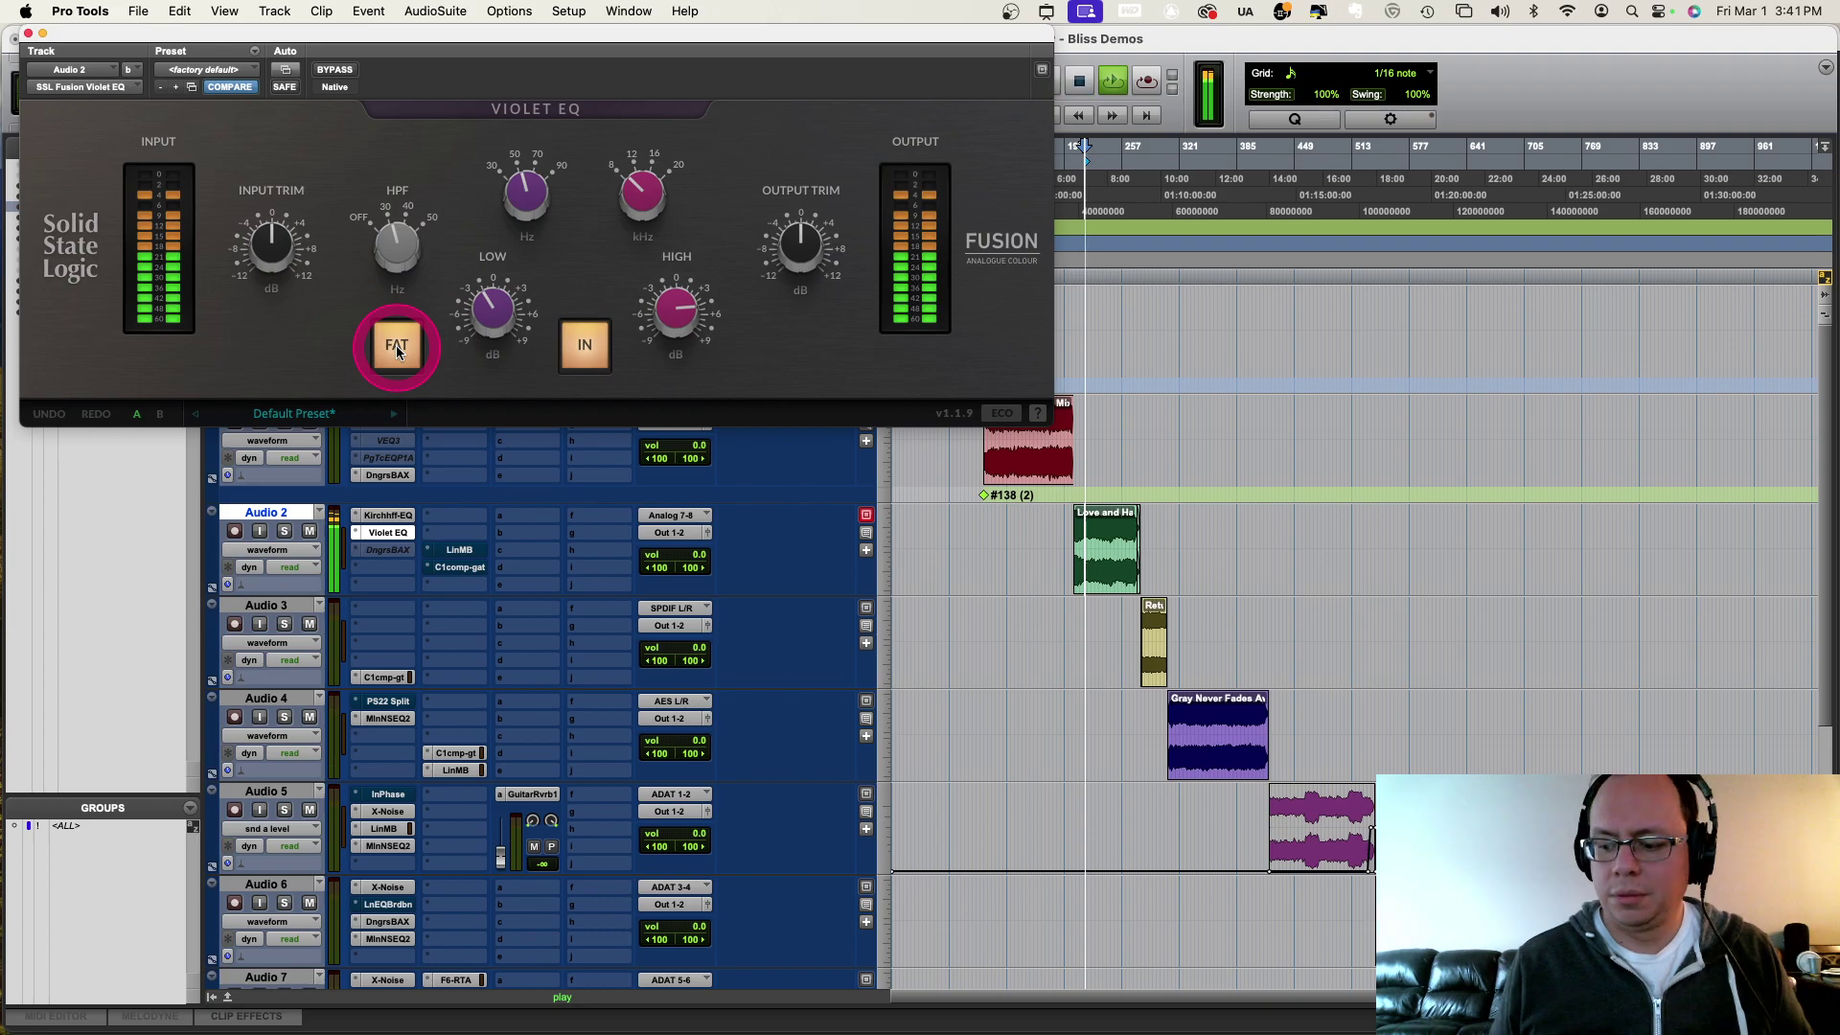
key(space)
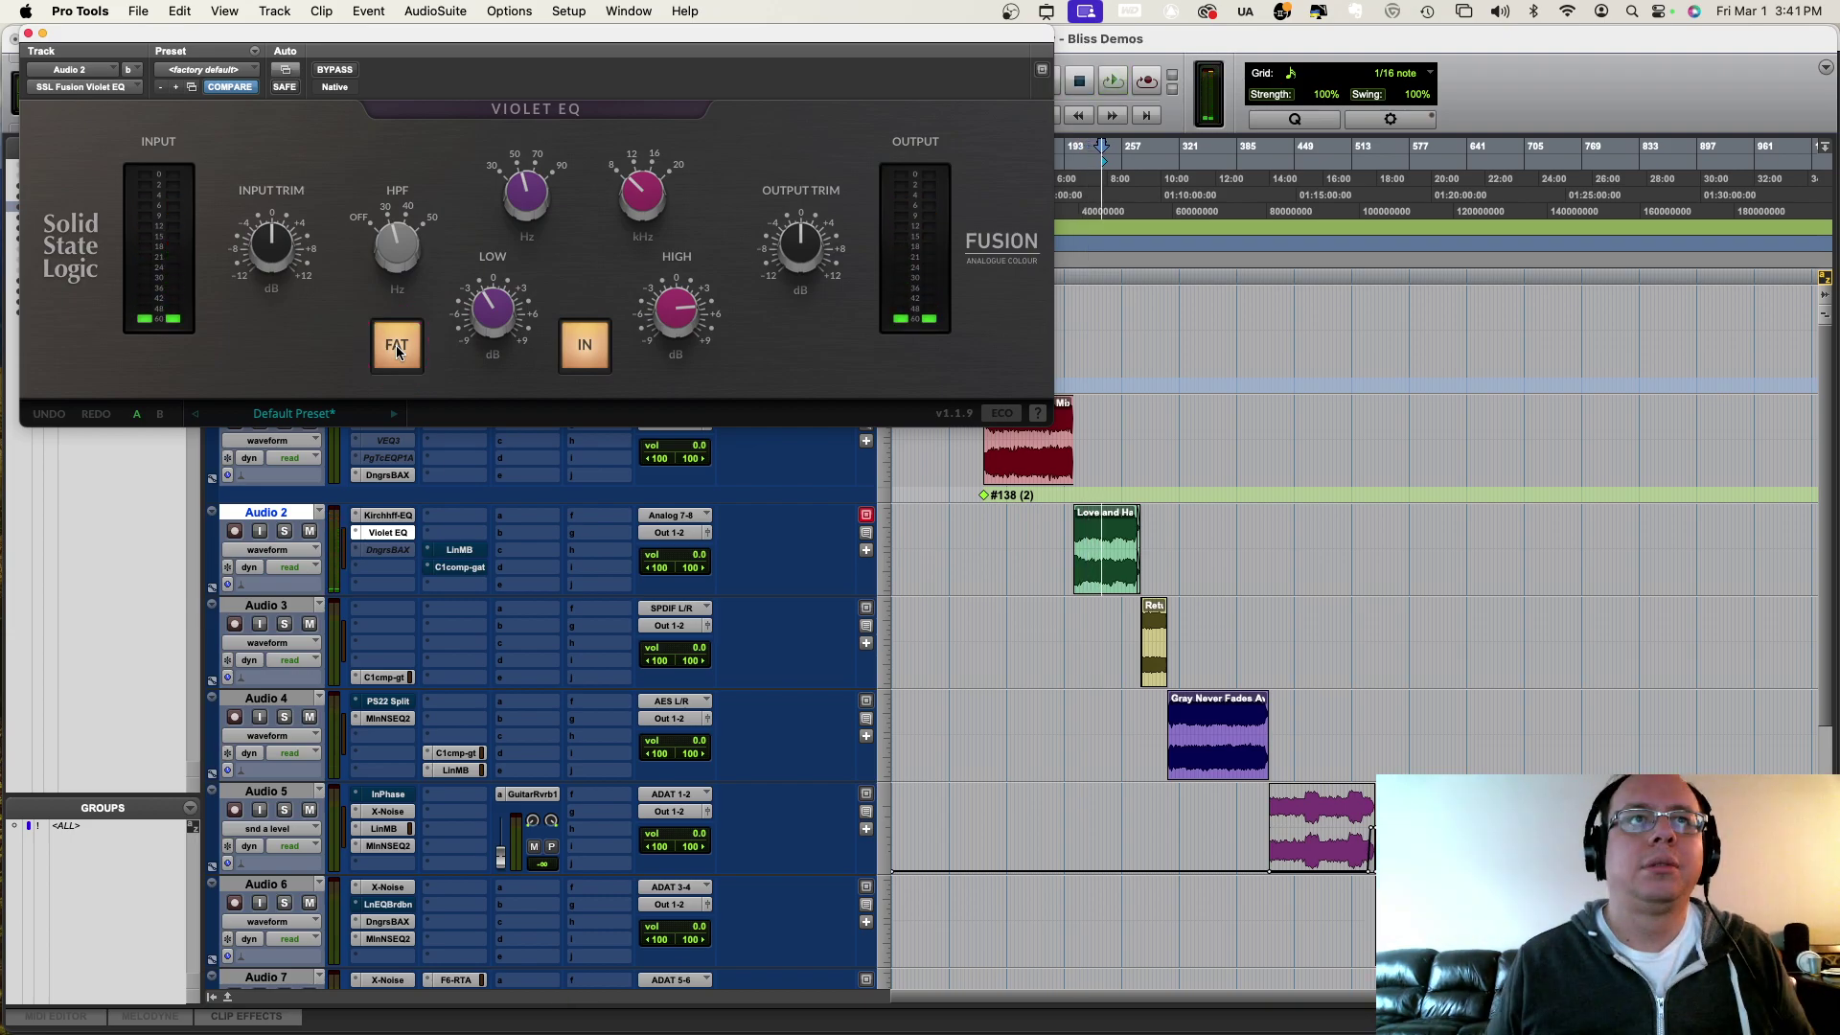
Step: Play the Love and Hate clip while comparing the Violet EQ's FAT mode on and off and its equalisation out and in
key(space)
click(395, 345)
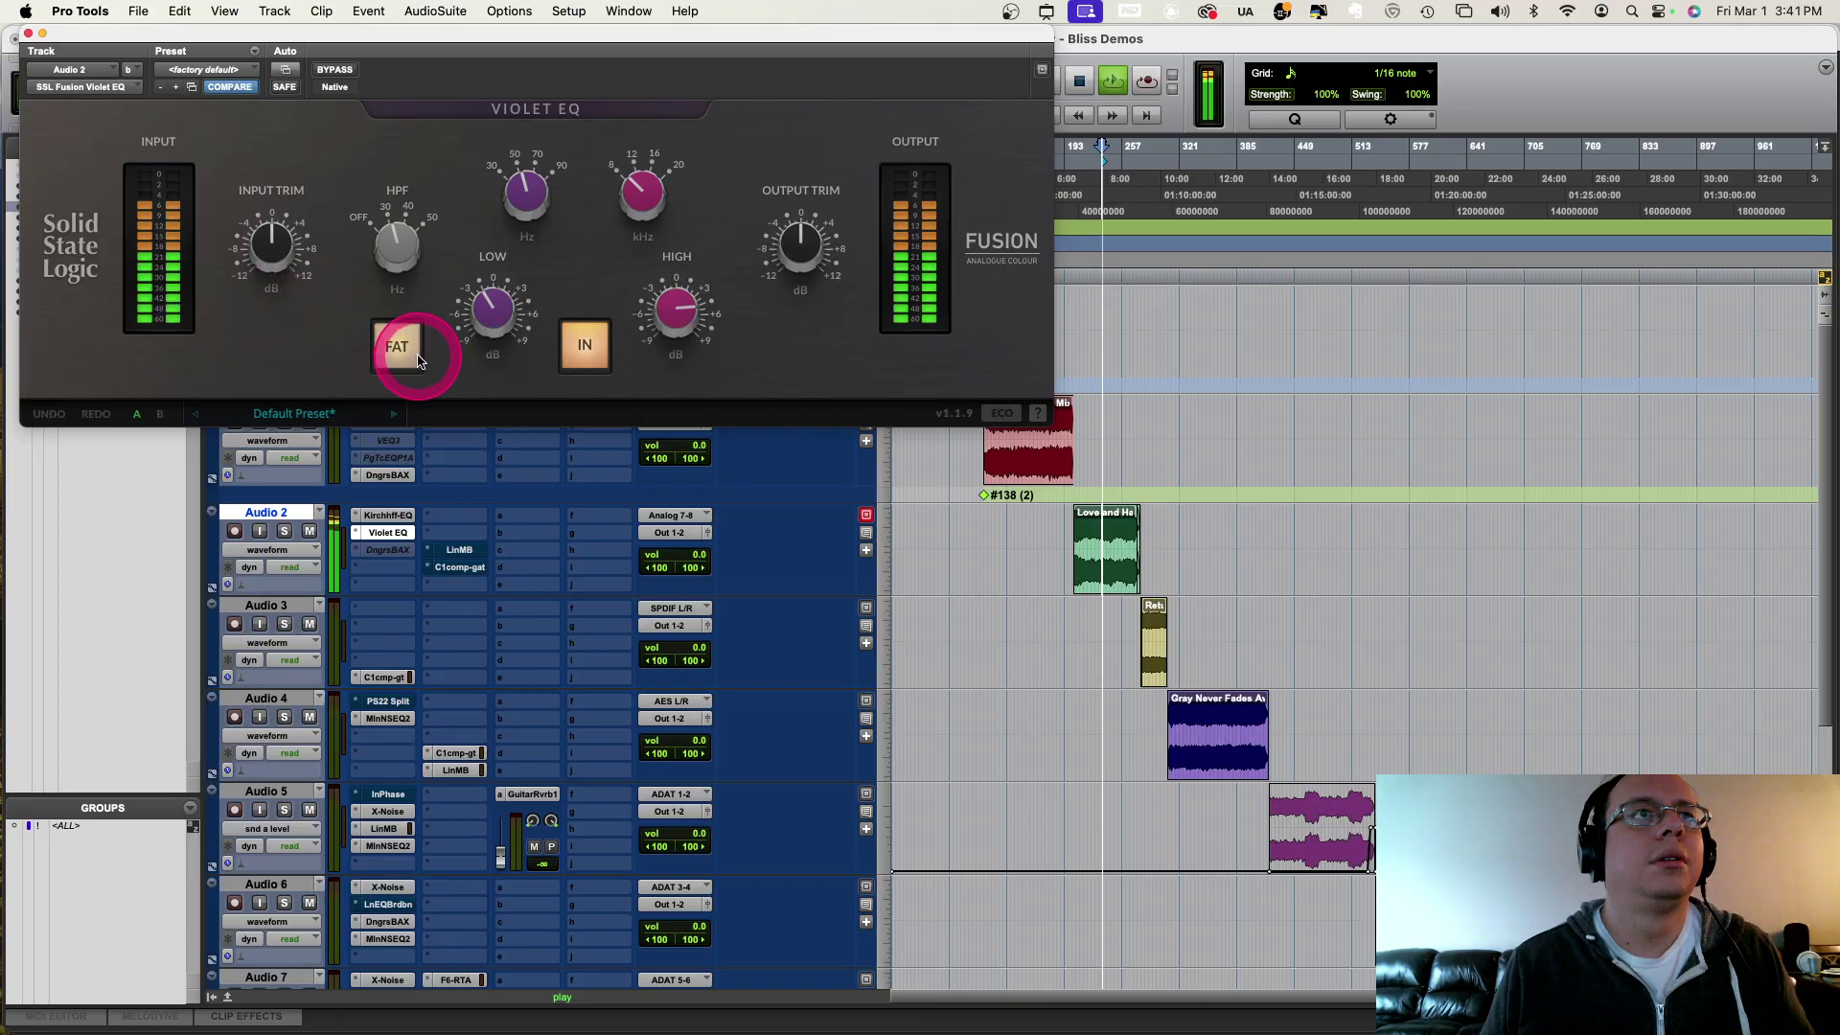
click(405, 356)
click(575, 345)
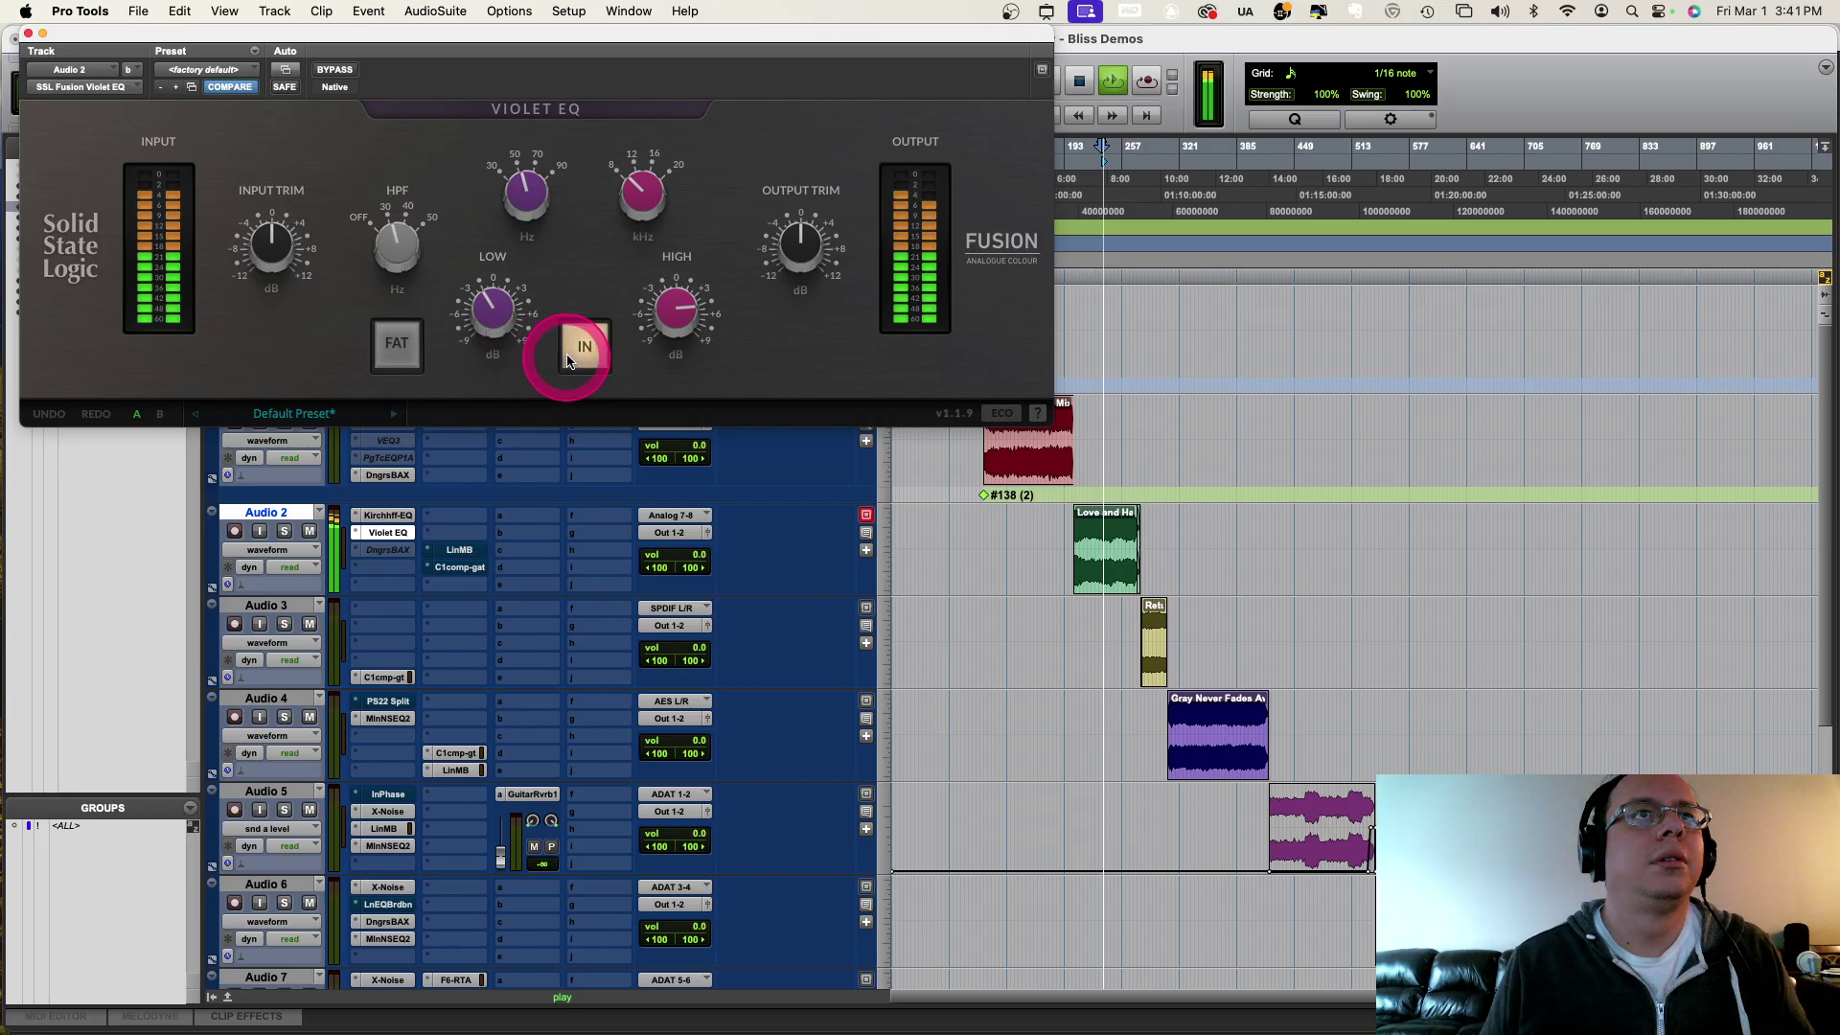
click(573, 349)
Step: Audition the Violet EQ's FAT mode on and off once more, stop playback and close the plug-in
click(398, 351)
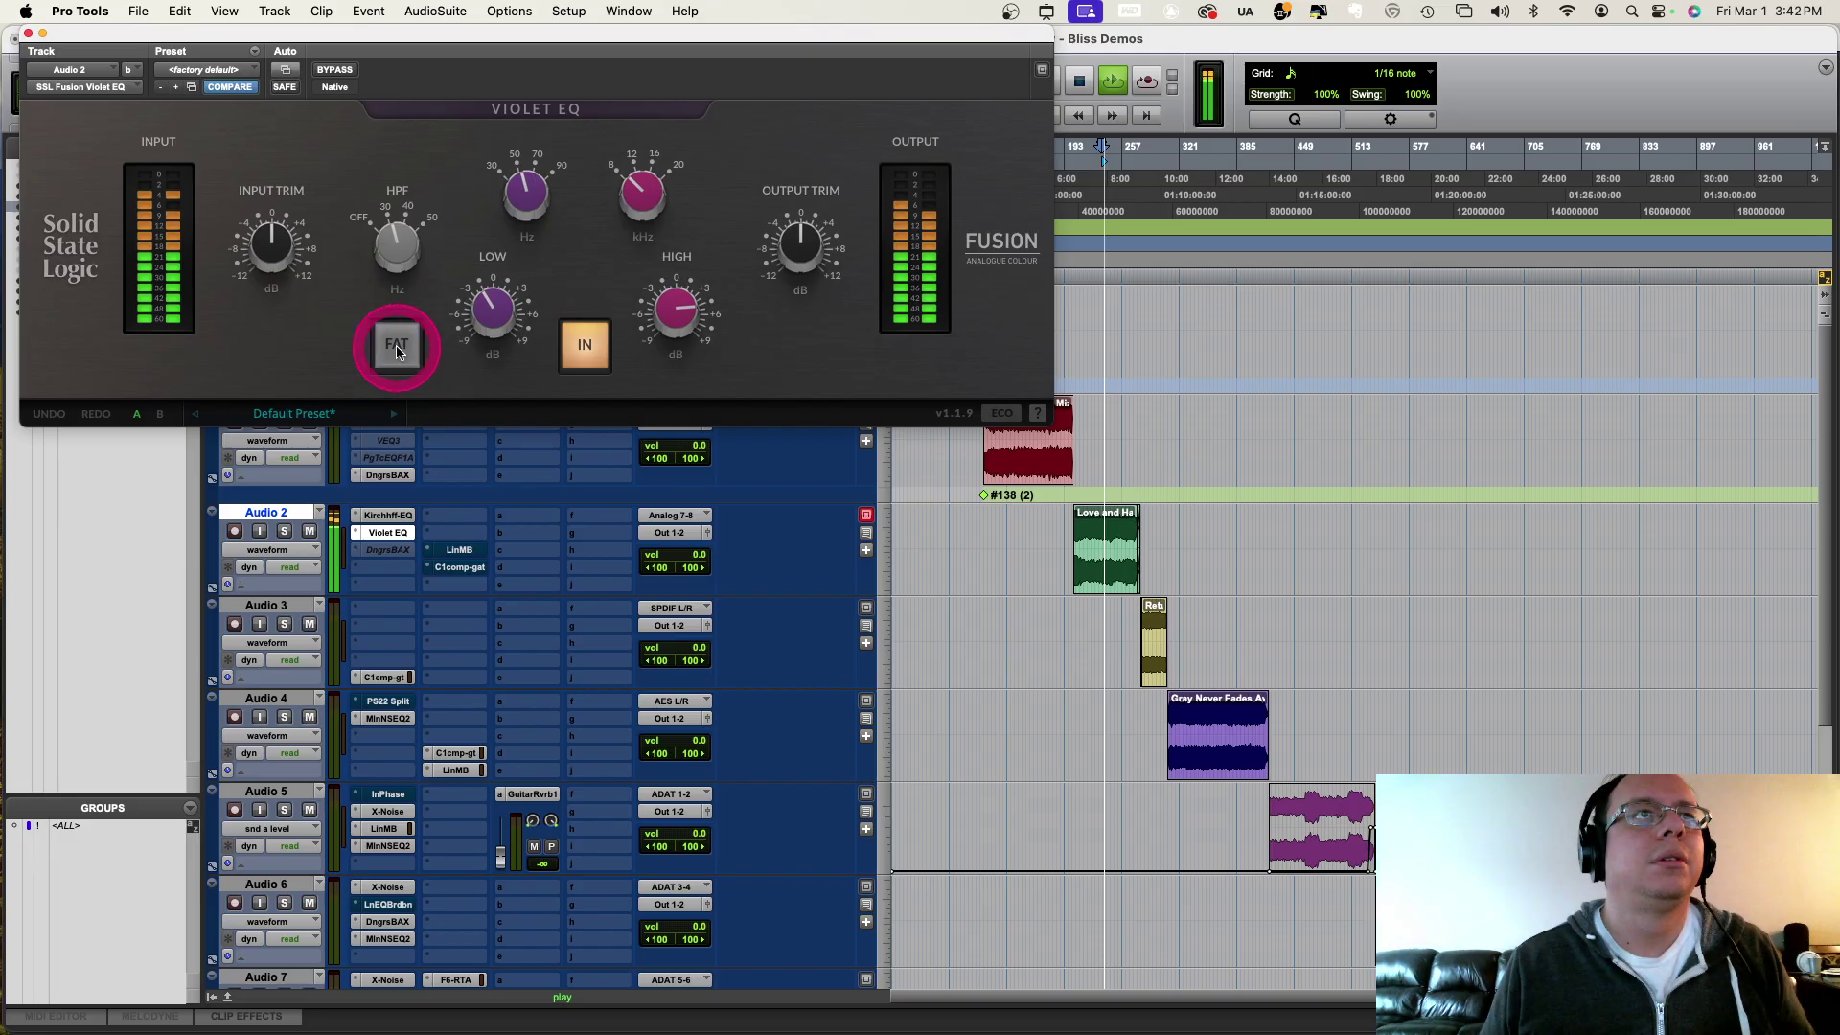
click(396, 350)
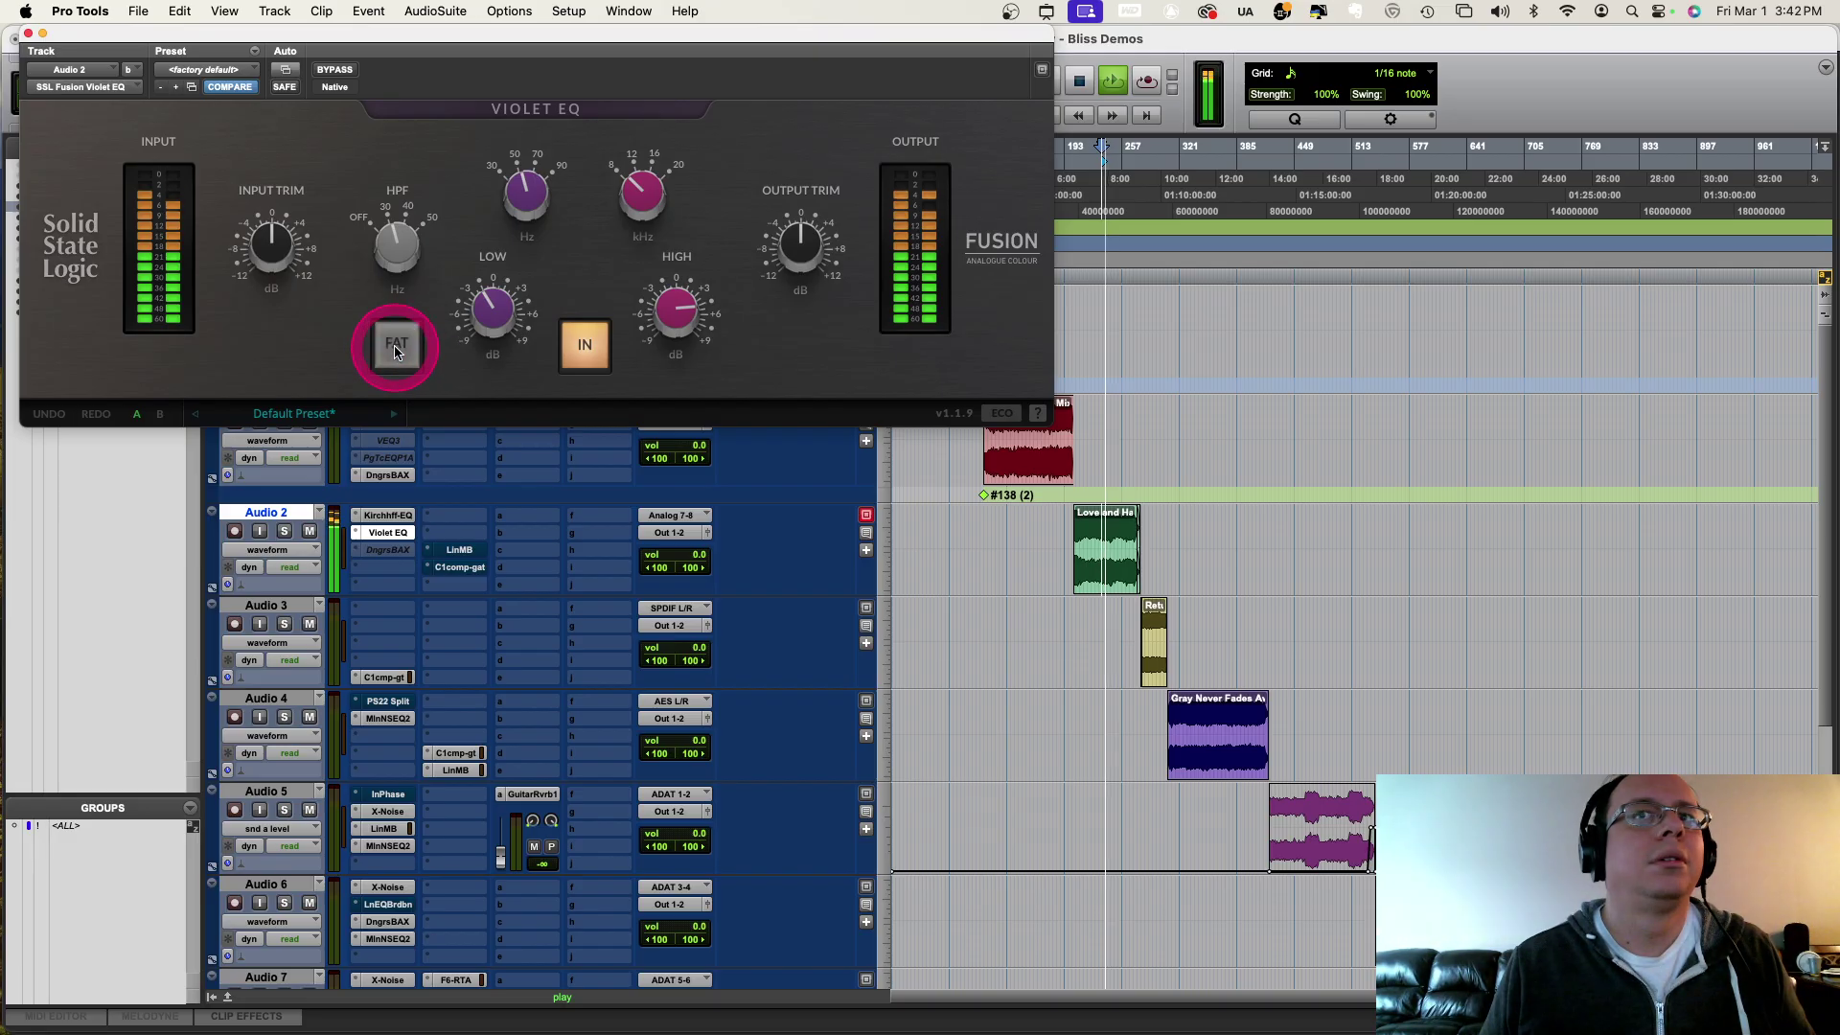
click(396, 347)
drag(315, 187, 32, 39)
key(space)
click(29, 35)
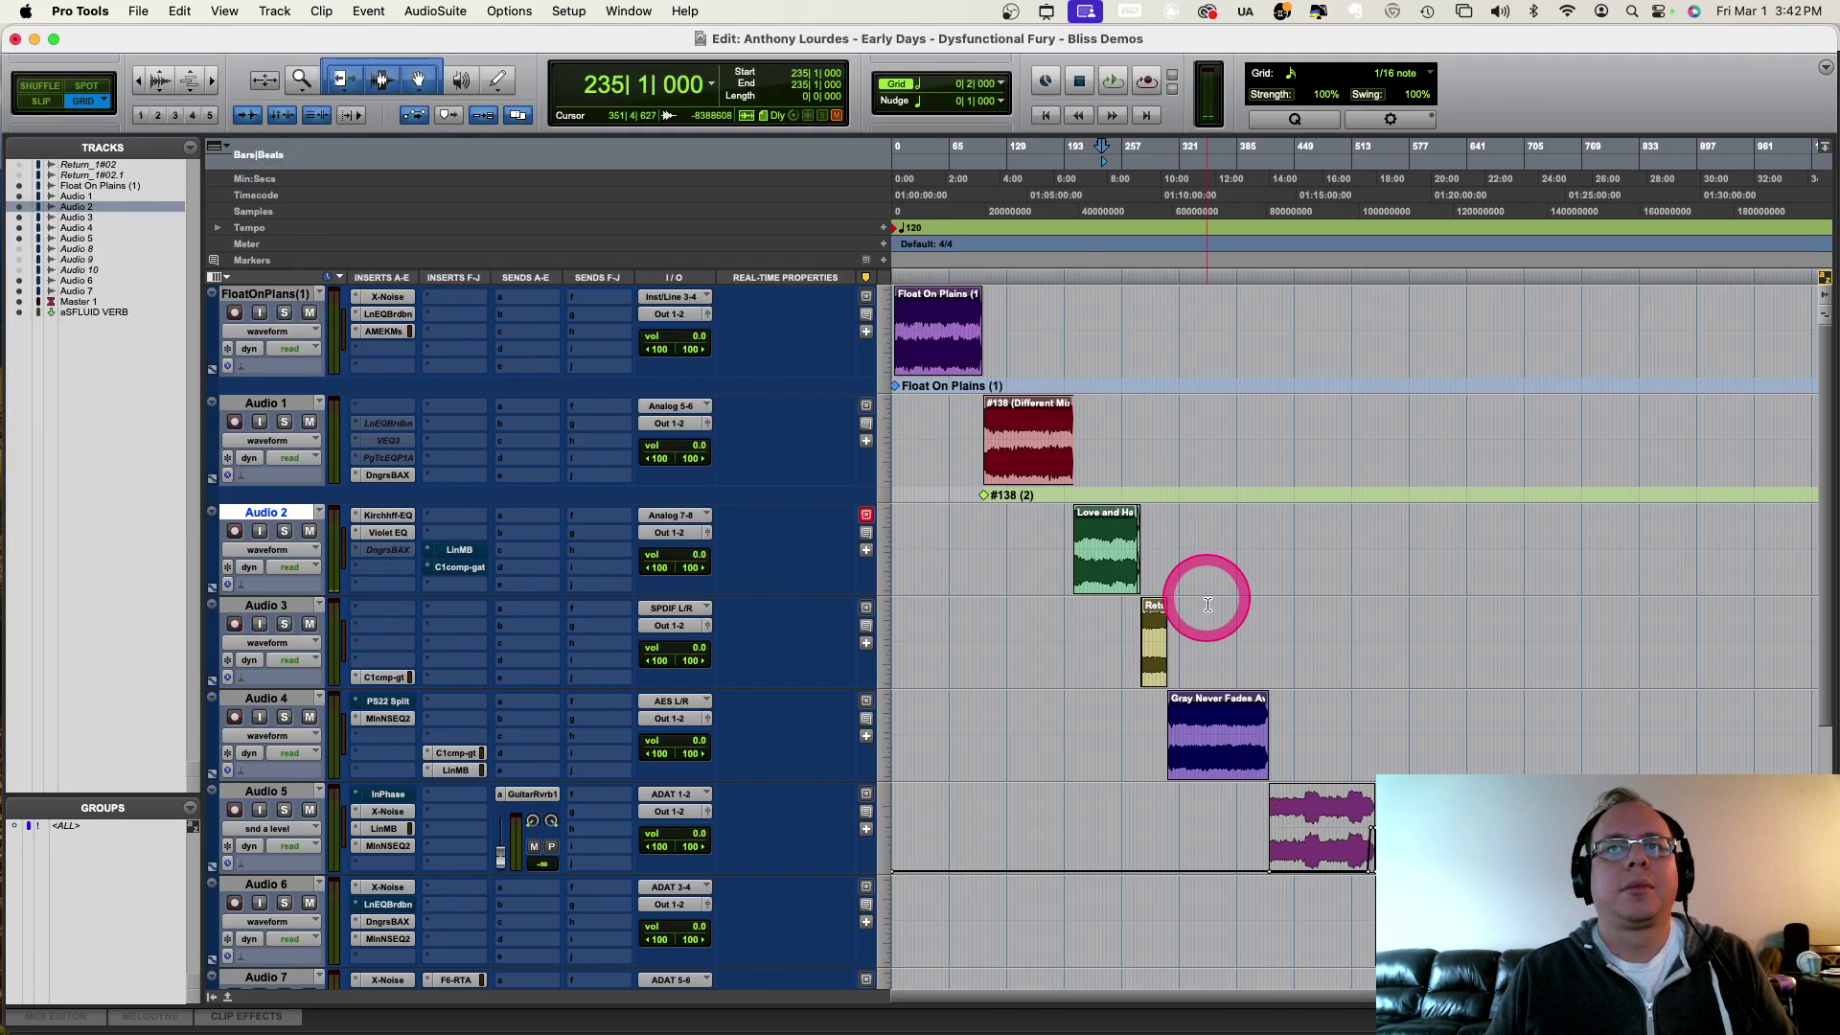
Step: Place the cursor at the start of the Return clip on Audio 3, audition it briefly and stop playback
click(1124, 624)
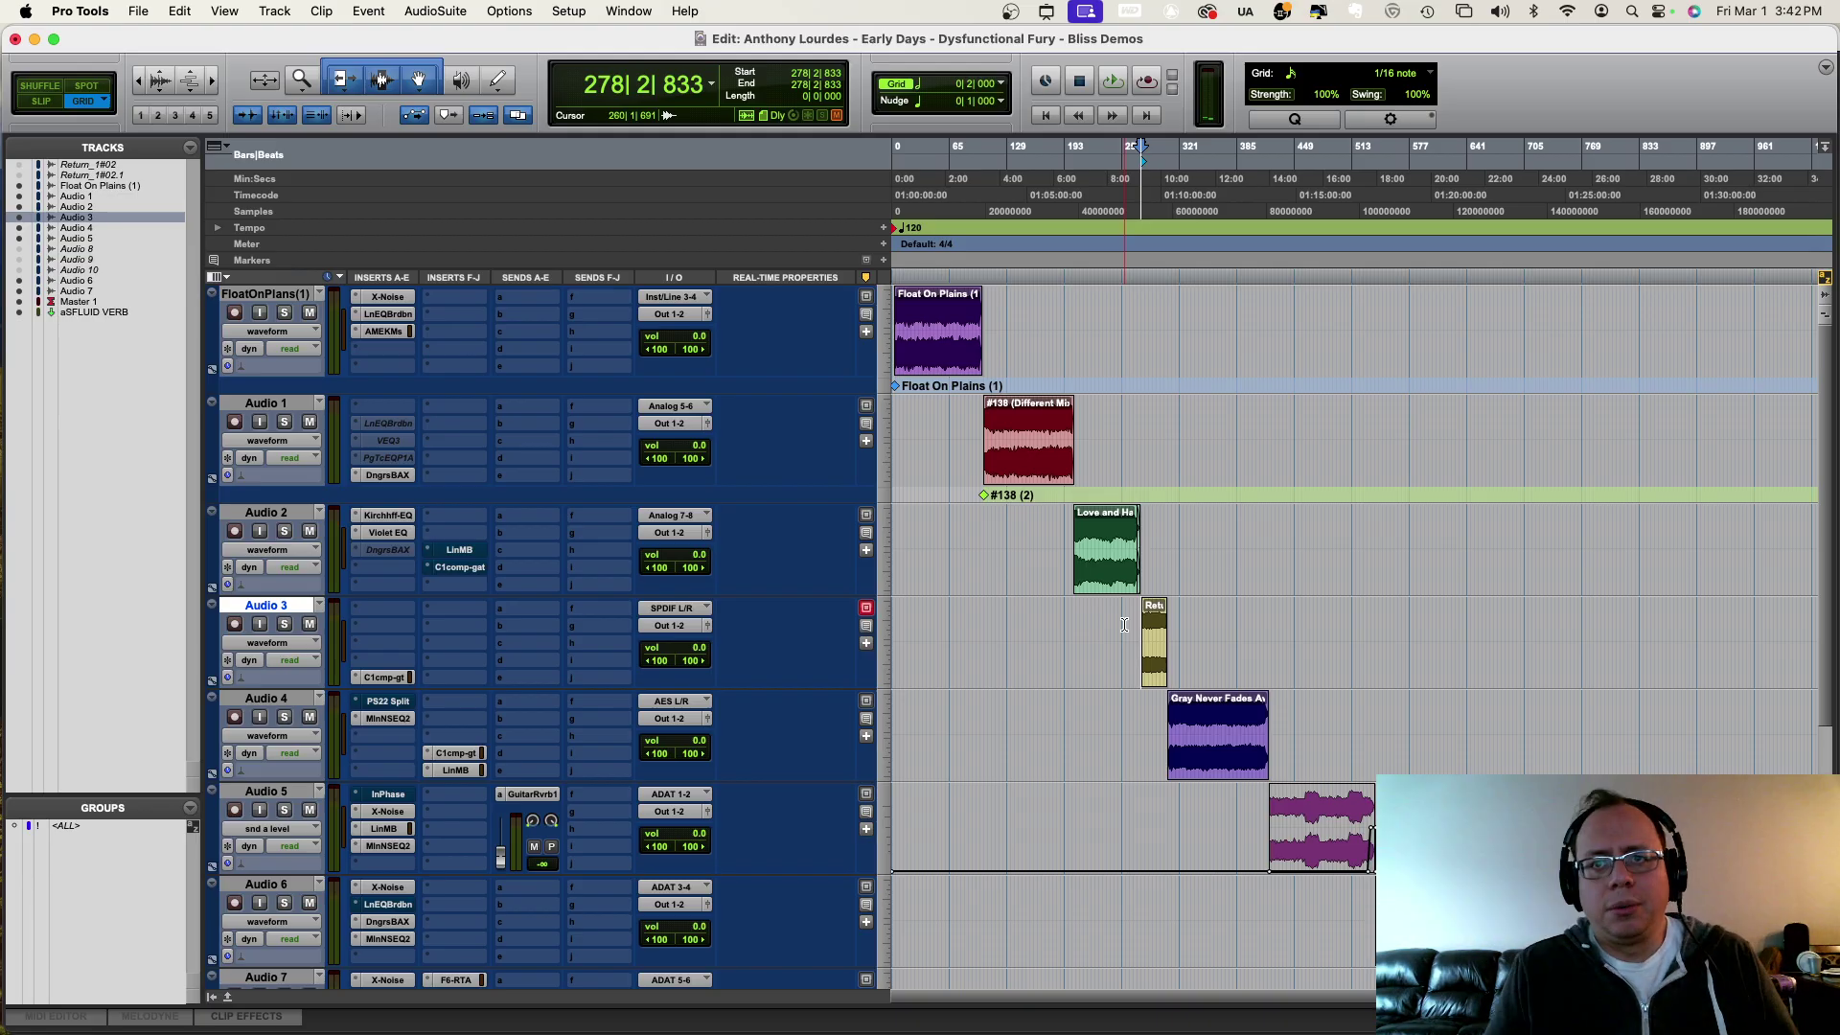
key(space)
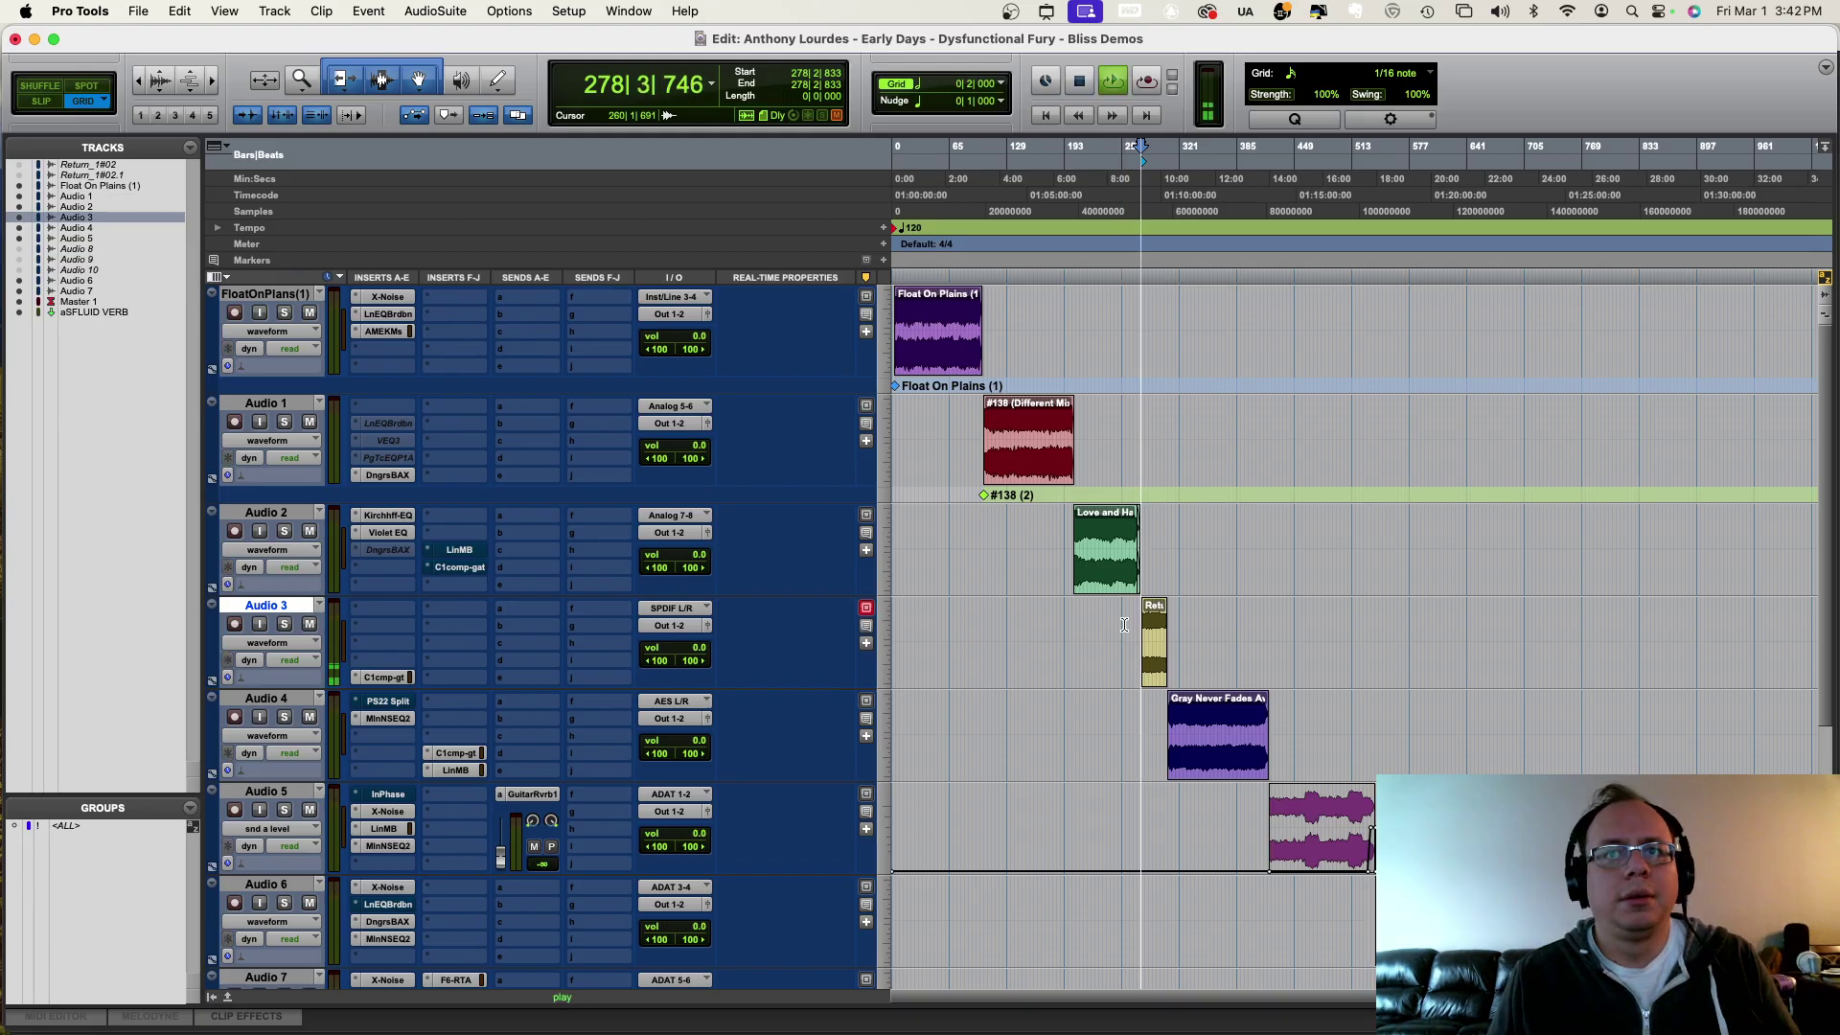
scroll(1124, 624, down, 3)
key(super+bracketright)
key(super+bracketright)
scroll(1159, 624, up, 2)
click(1158, 623)
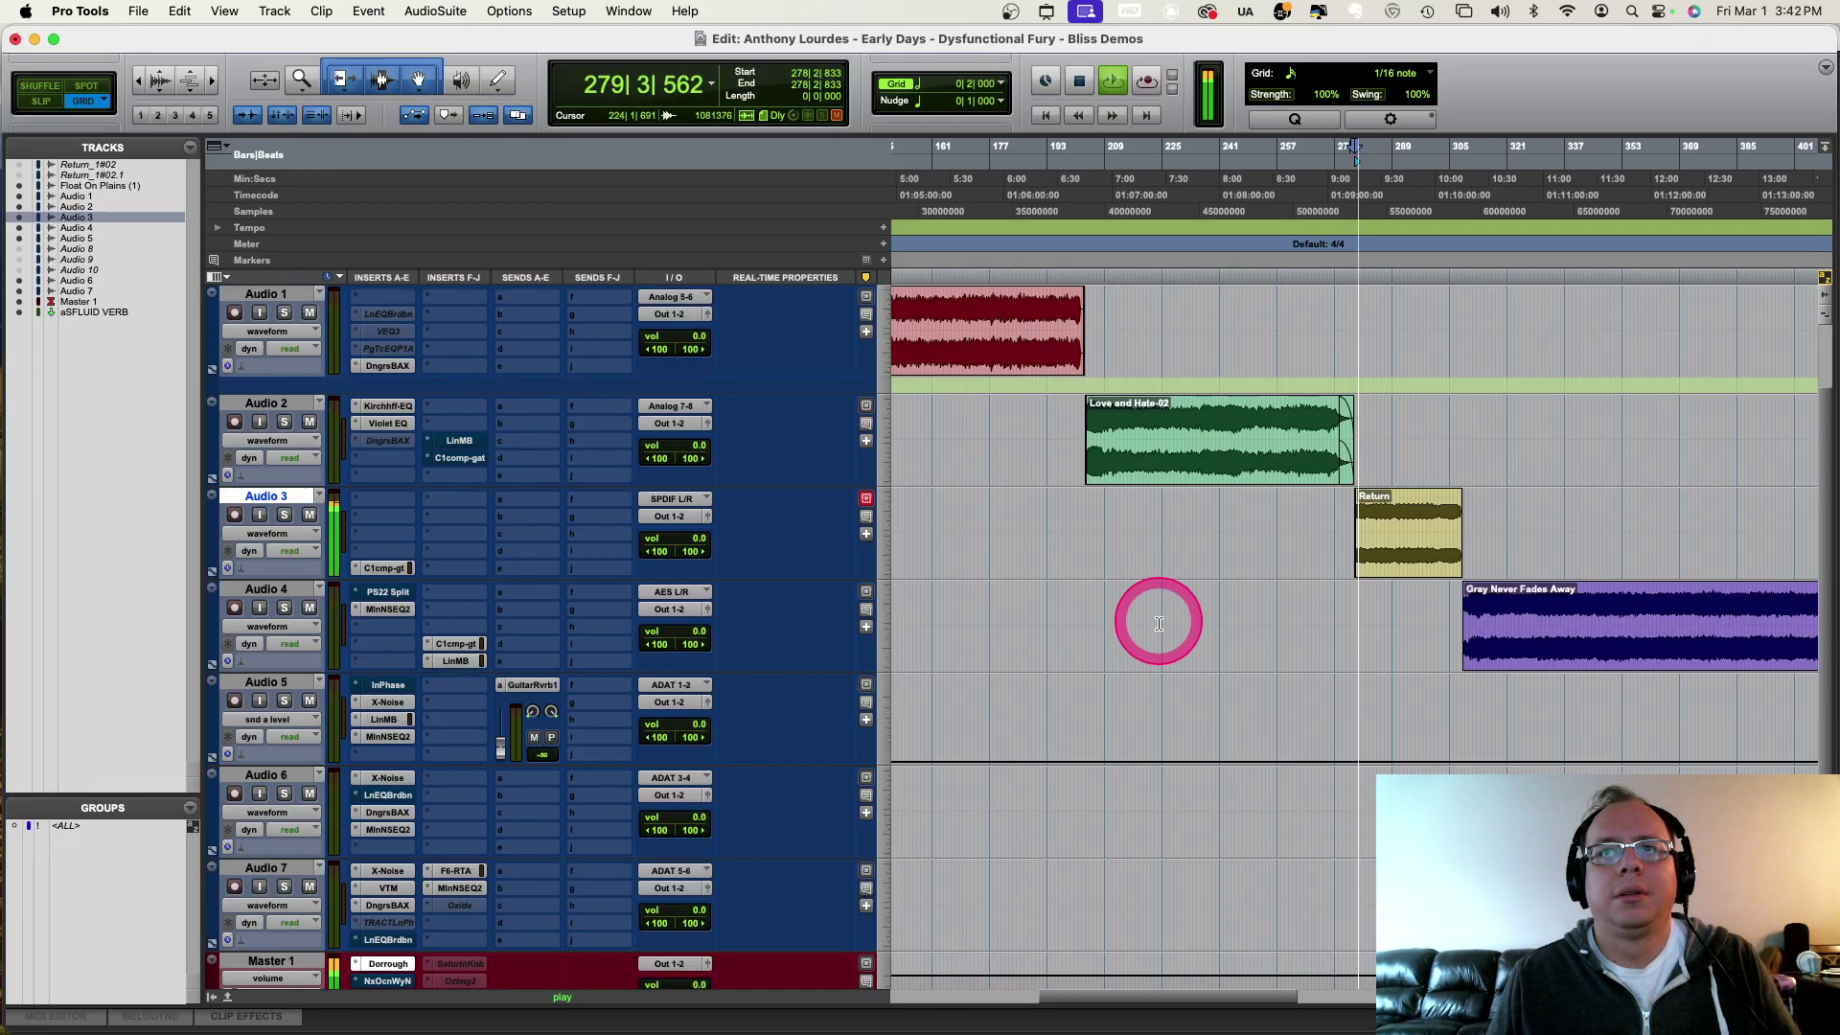
scroll(1158, 623, up, 3)
scroll(1159, 624, down, 2)
key(space)
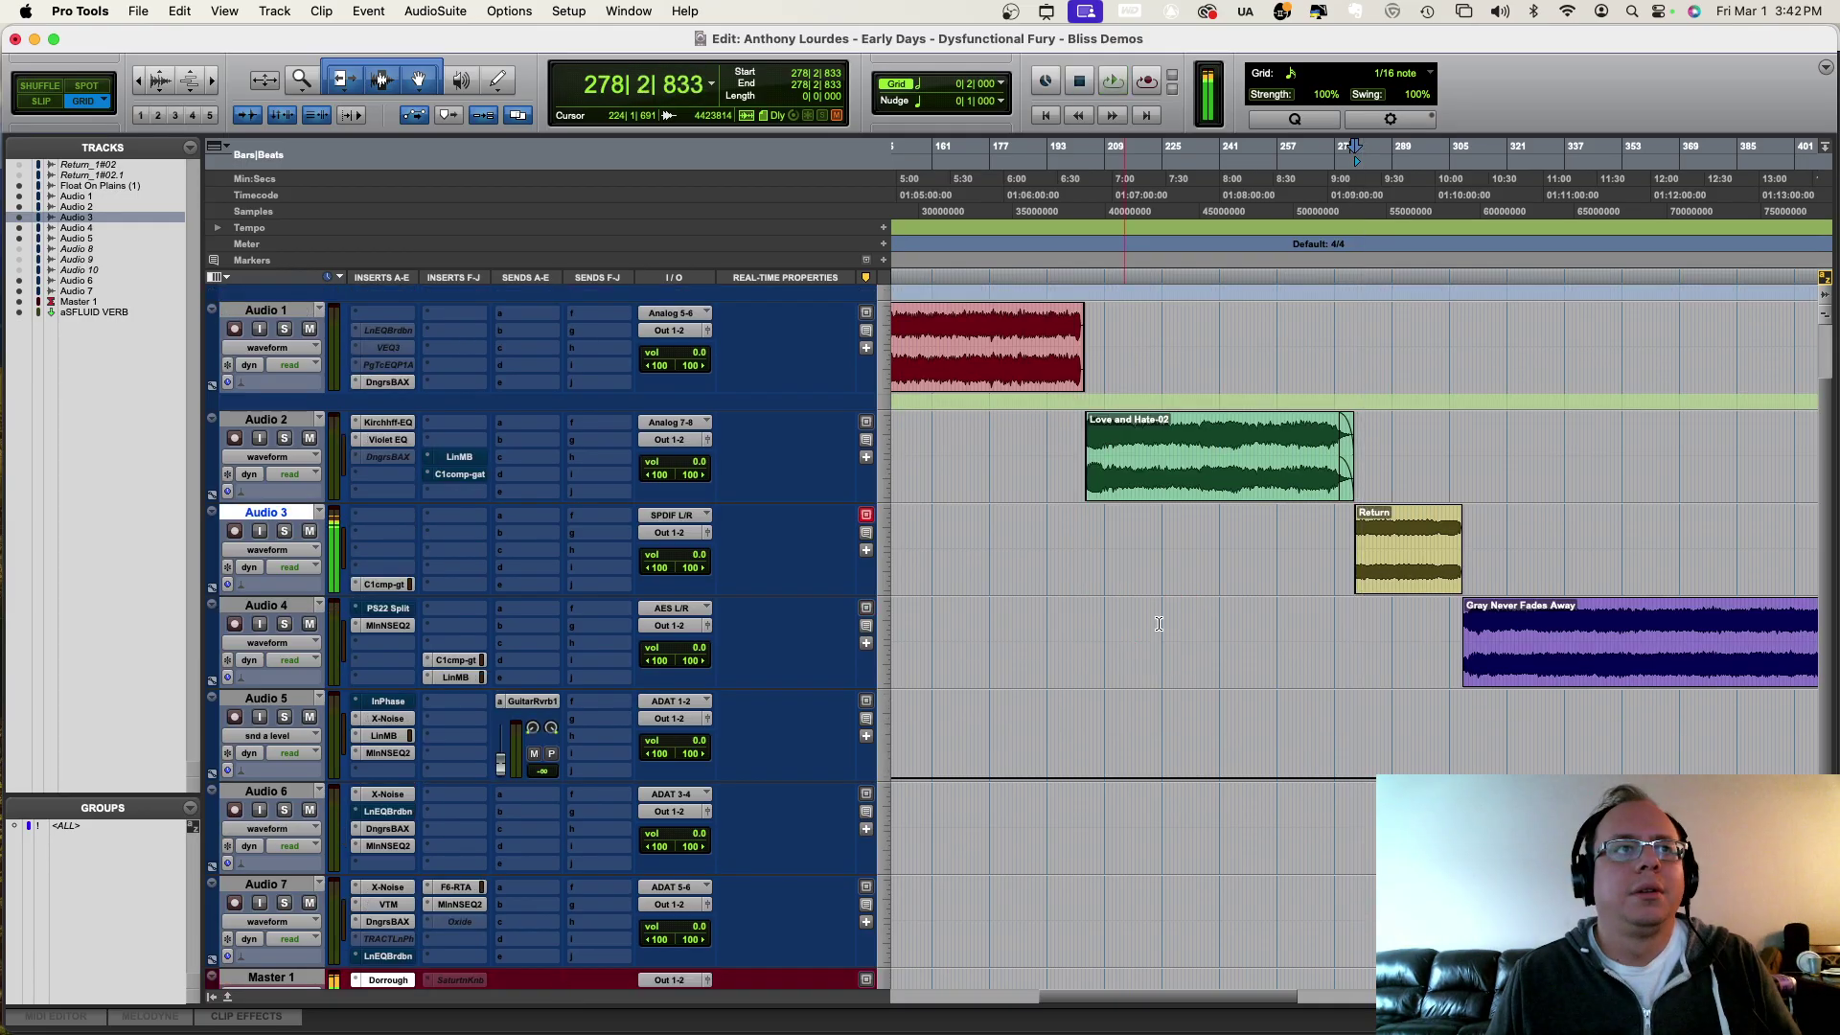
Step: Review the C1 comp-gate settings on Audio 3, close the plug-in and audition the Return clip from bar 287
click(380, 584)
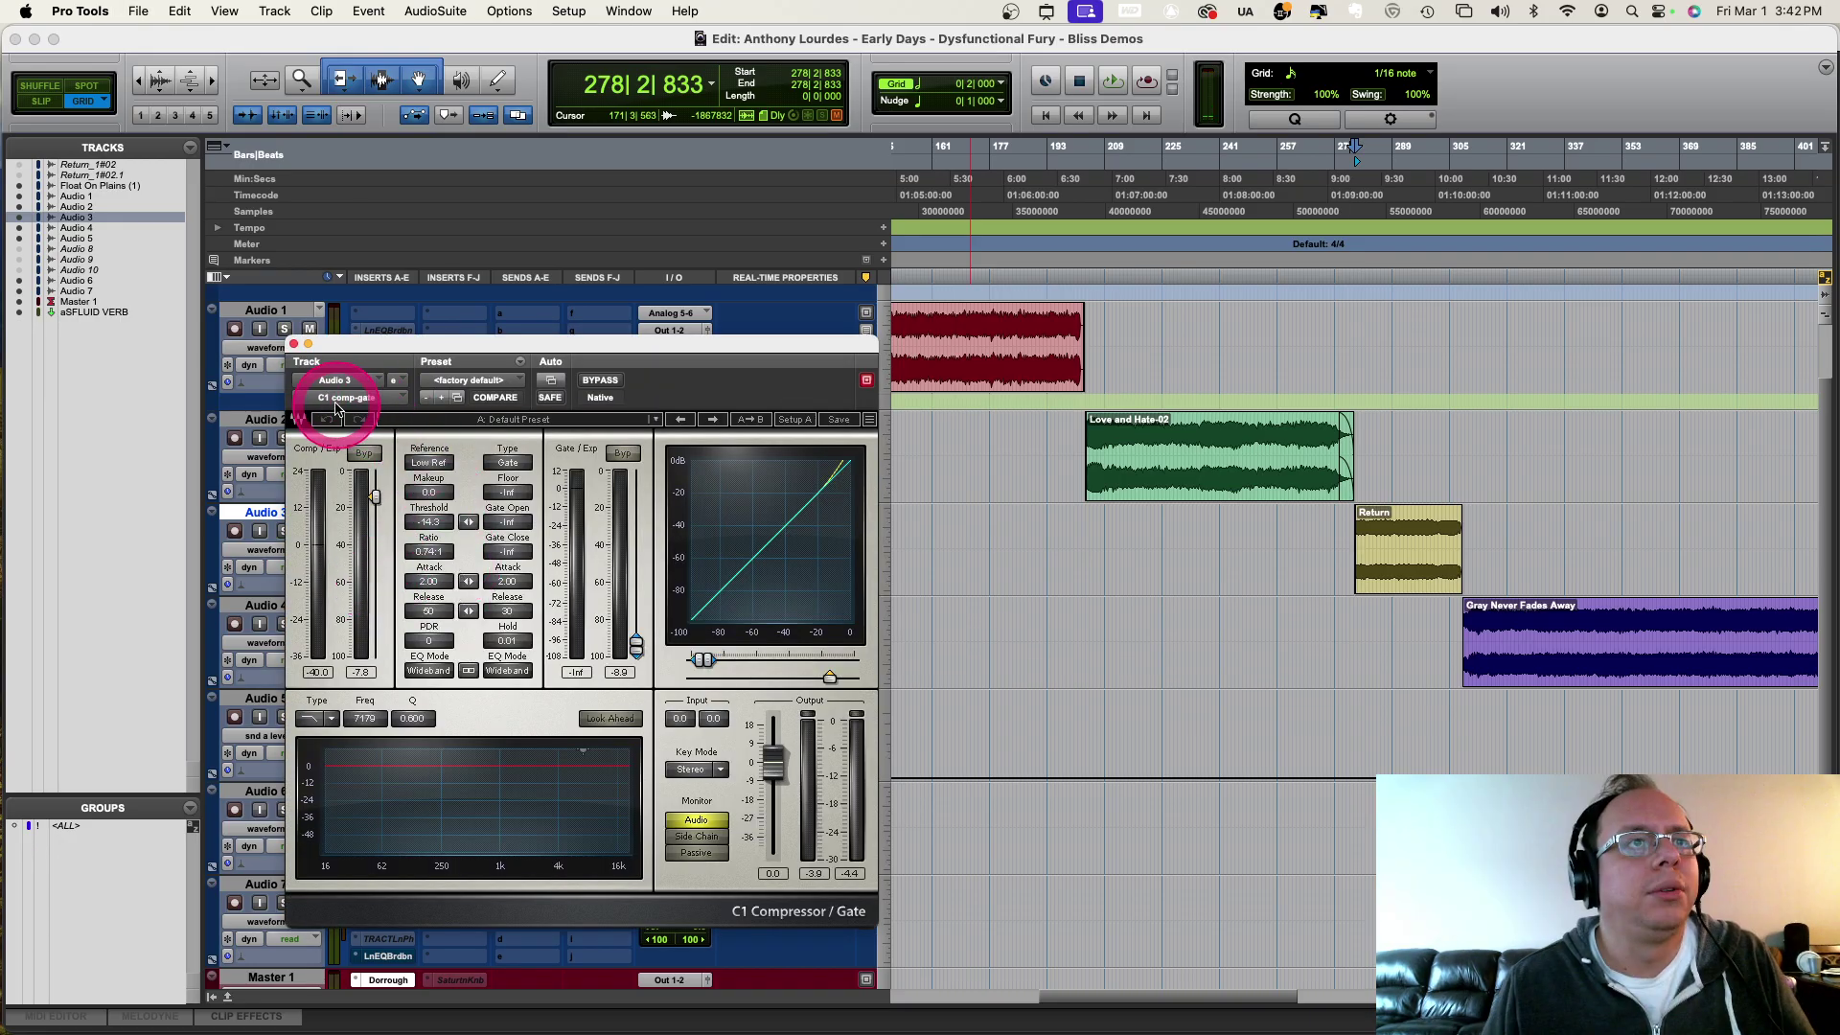
click(294, 343)
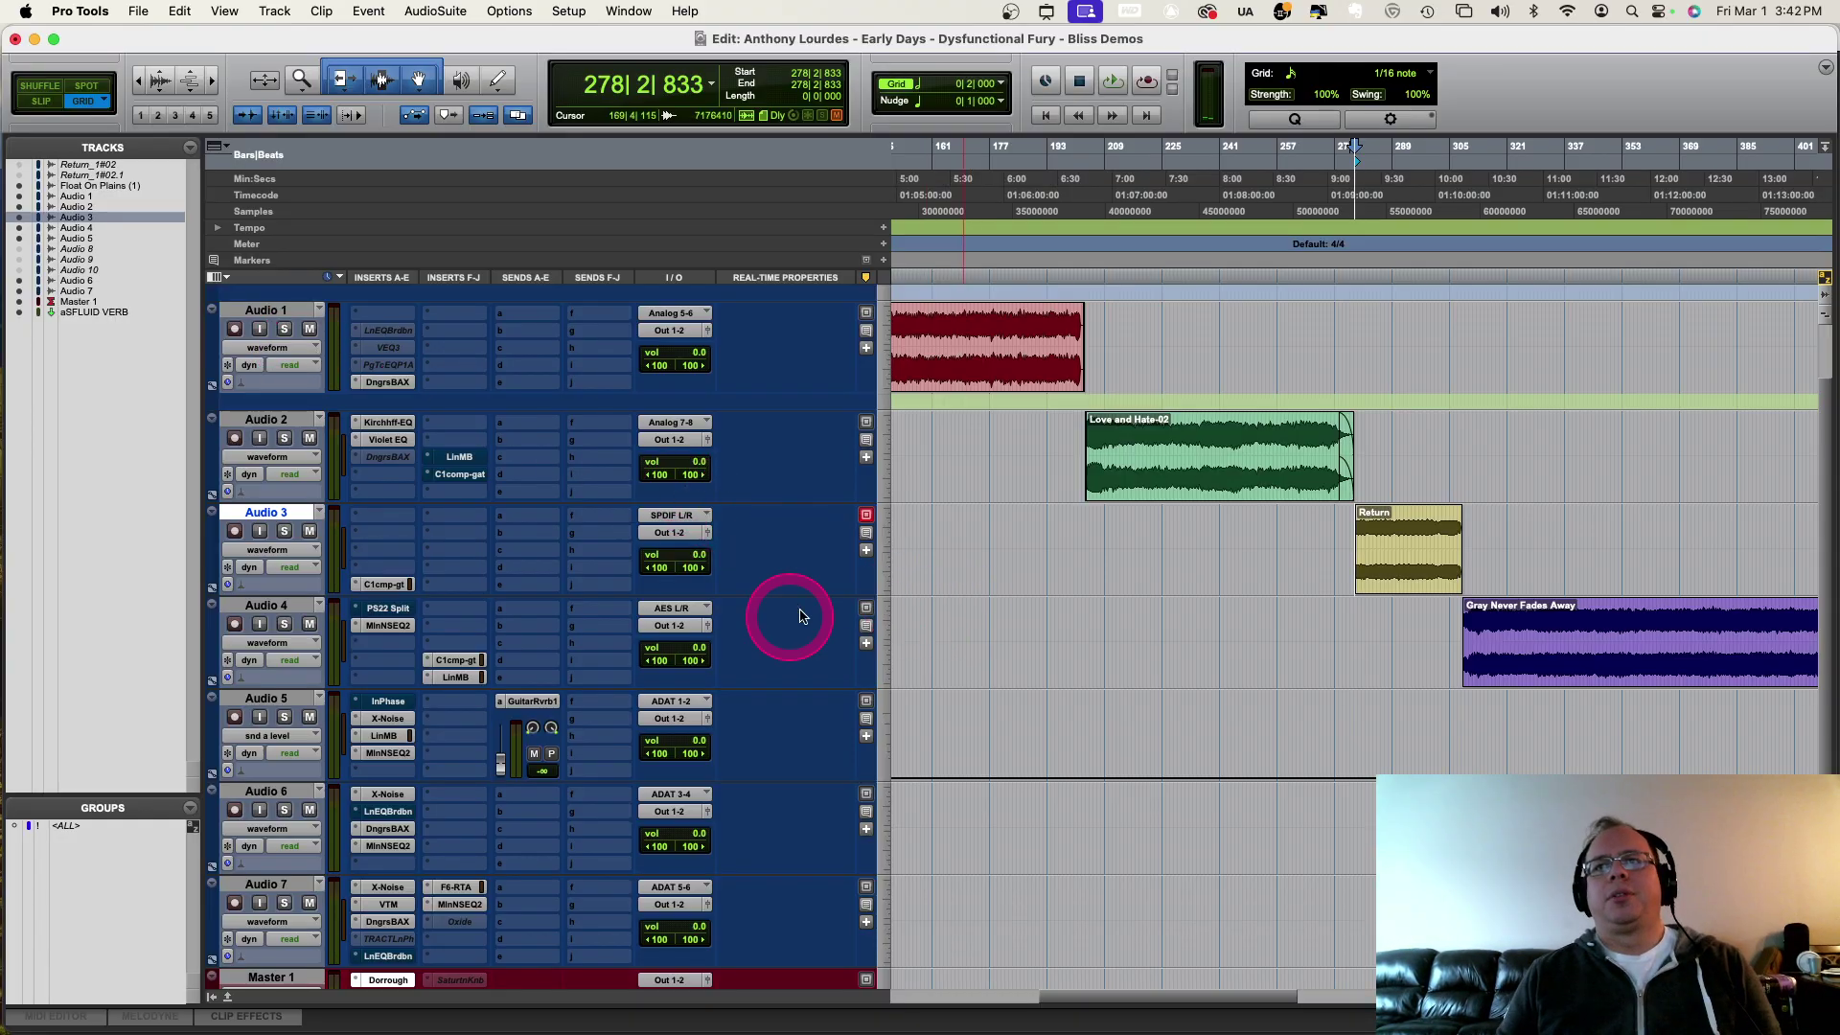
click(1385, 534)
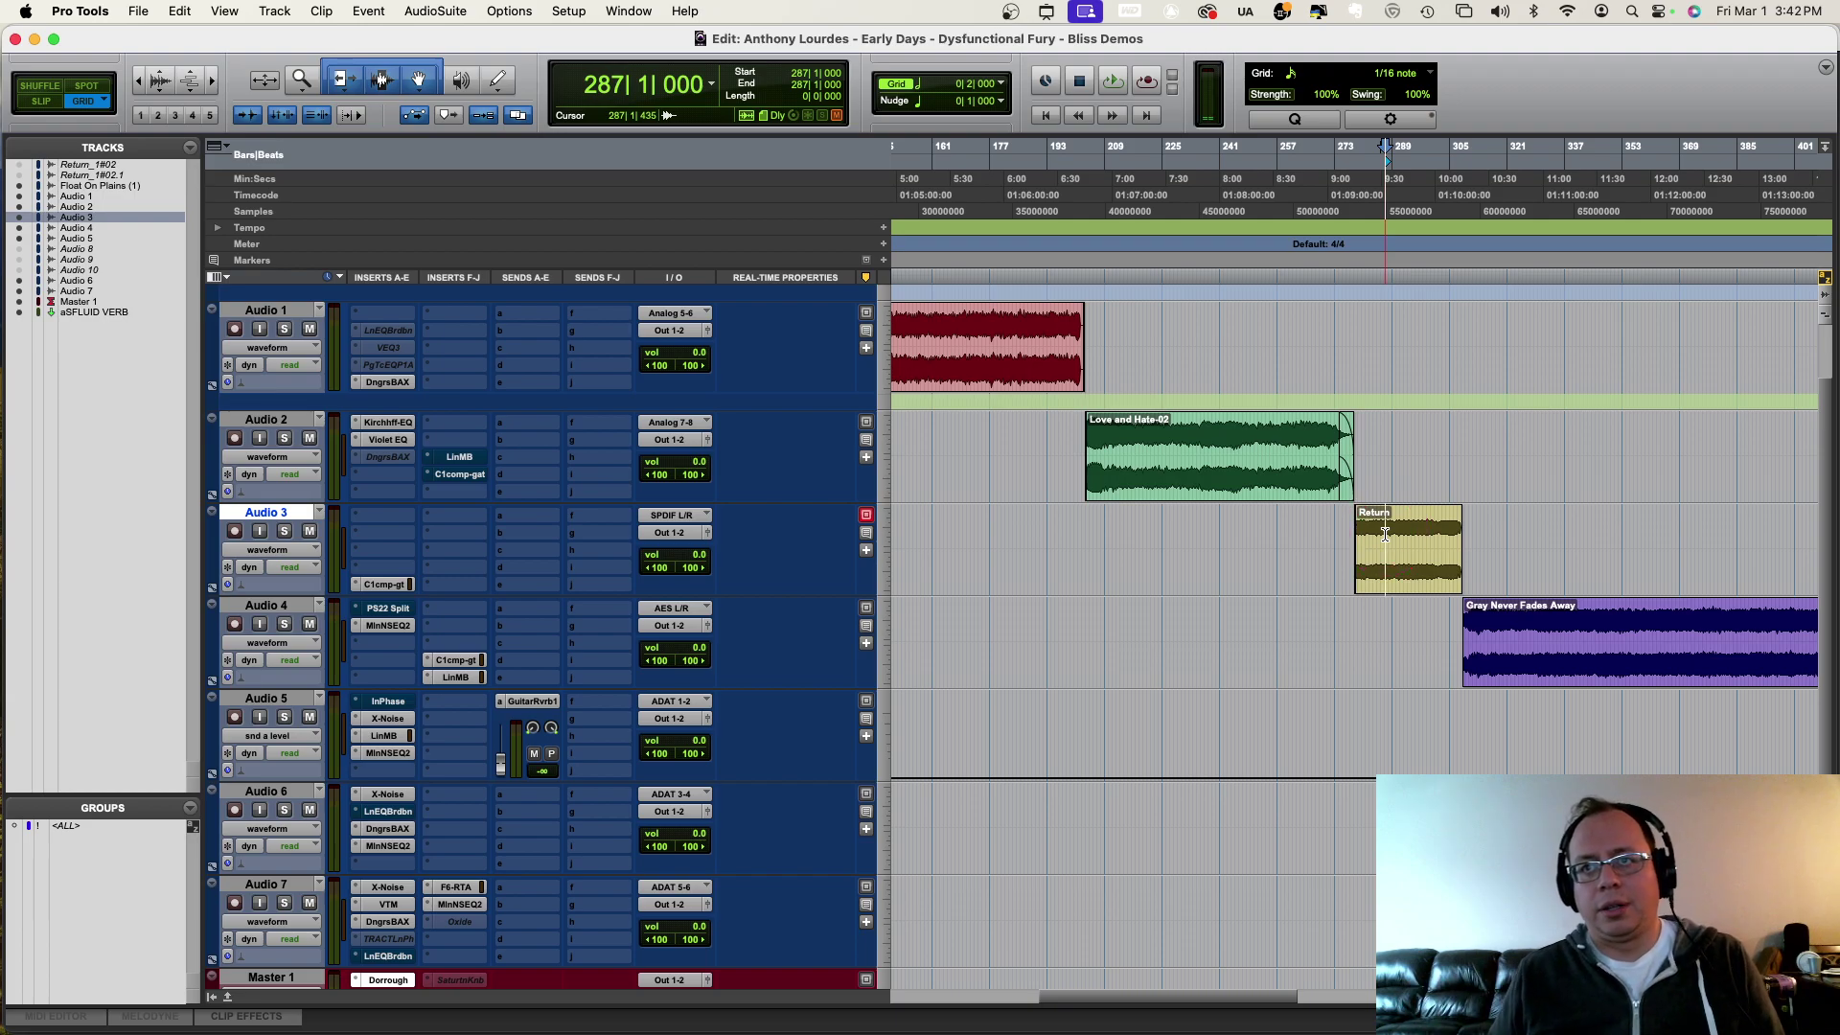
key(space)
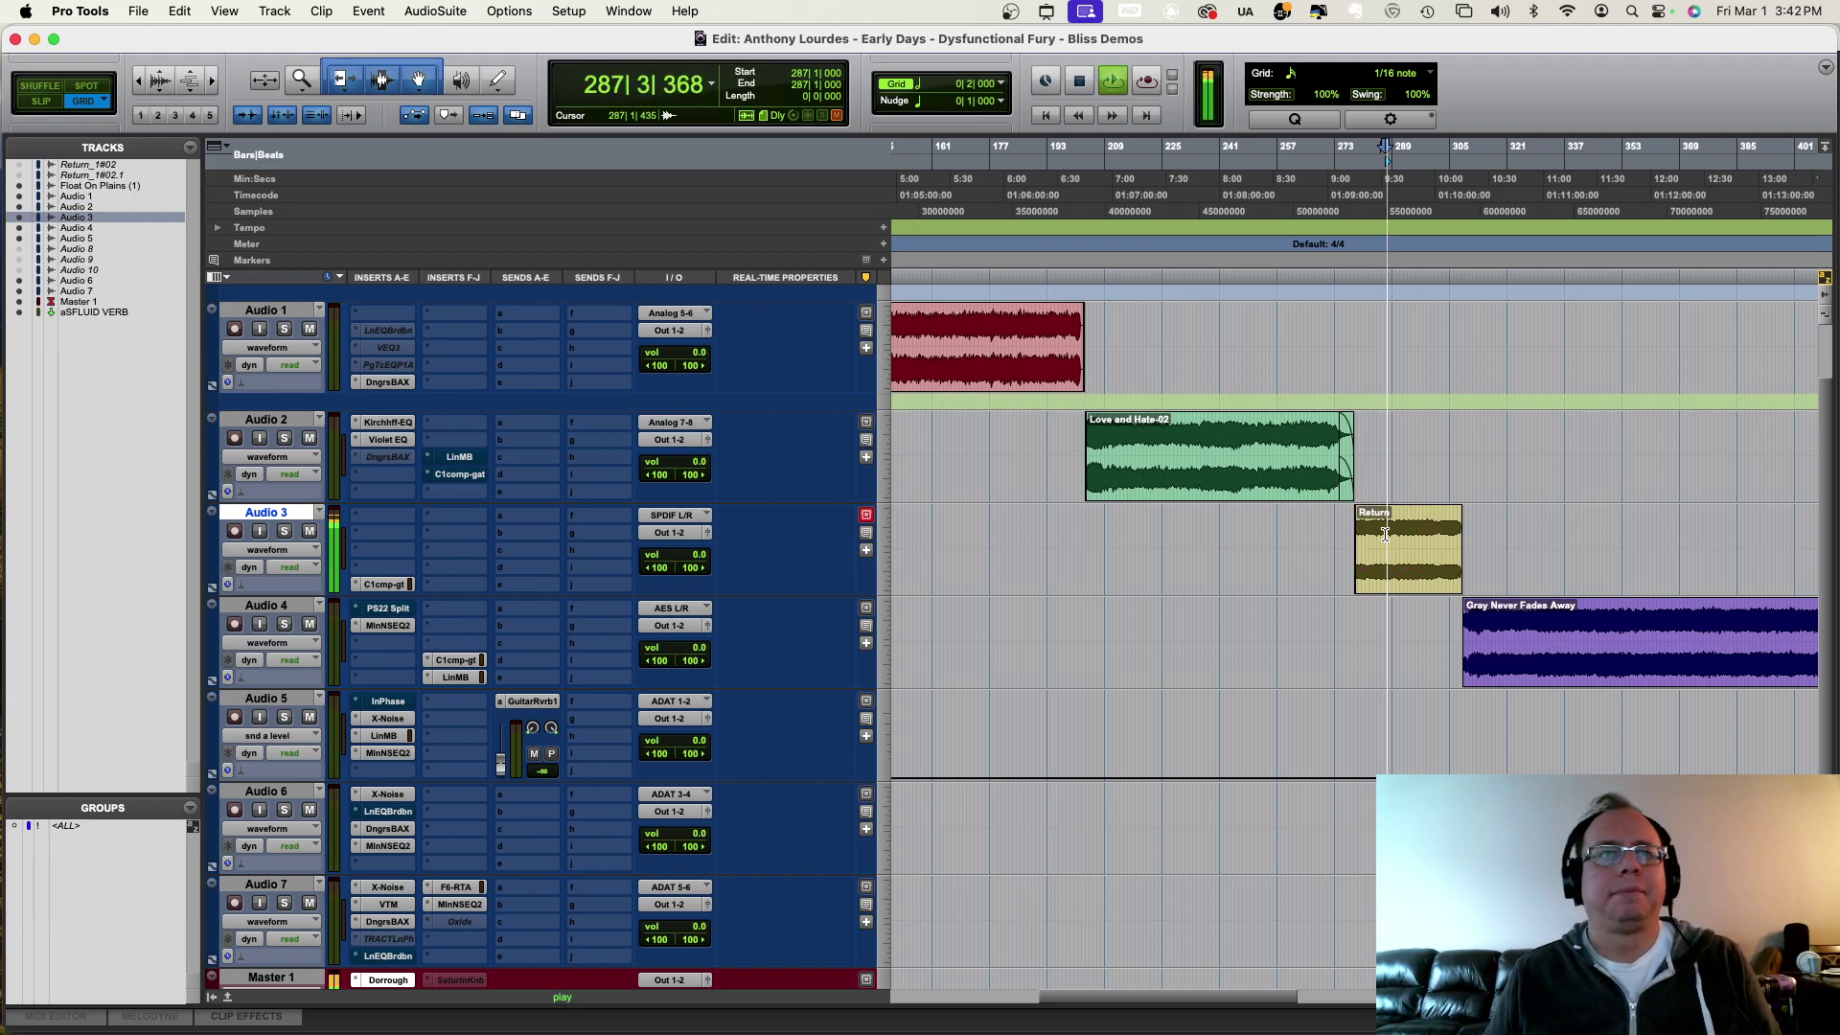
key(space)
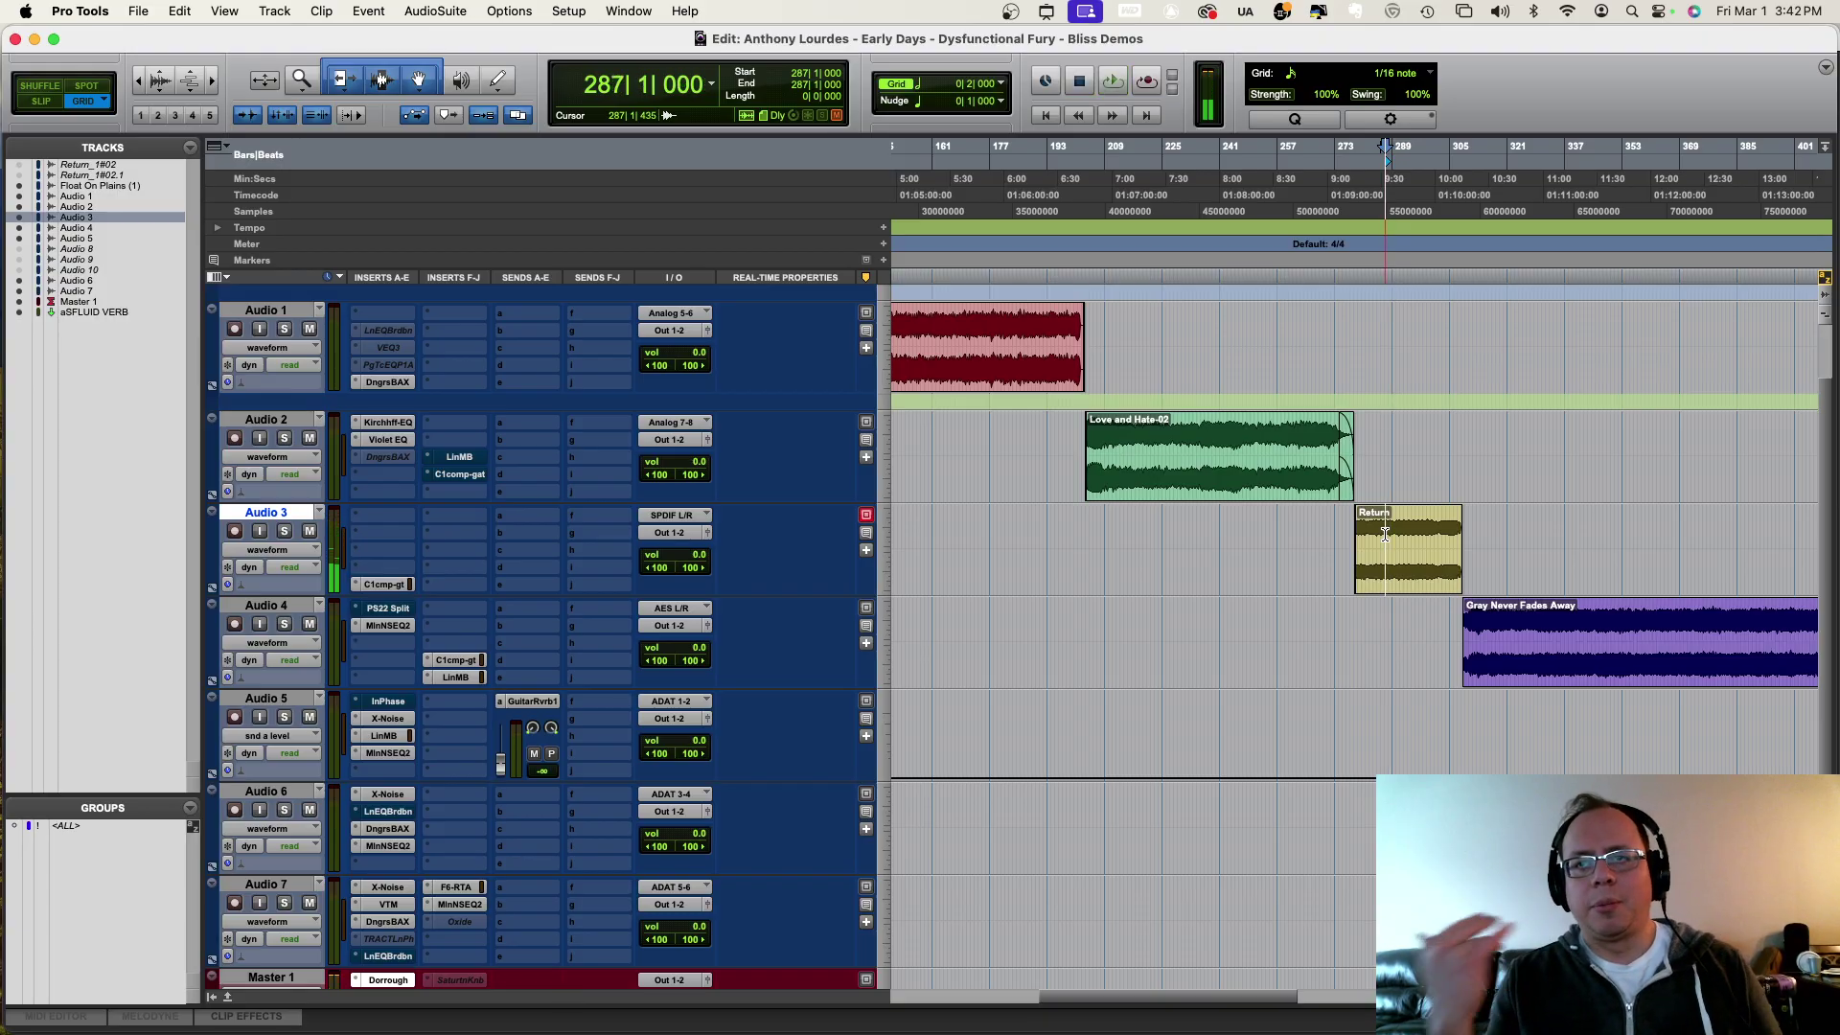
Step: Reopen the C1 comp-gate on Audio 3 and briefly replay the Return clip from bar 287
click(384, 584)
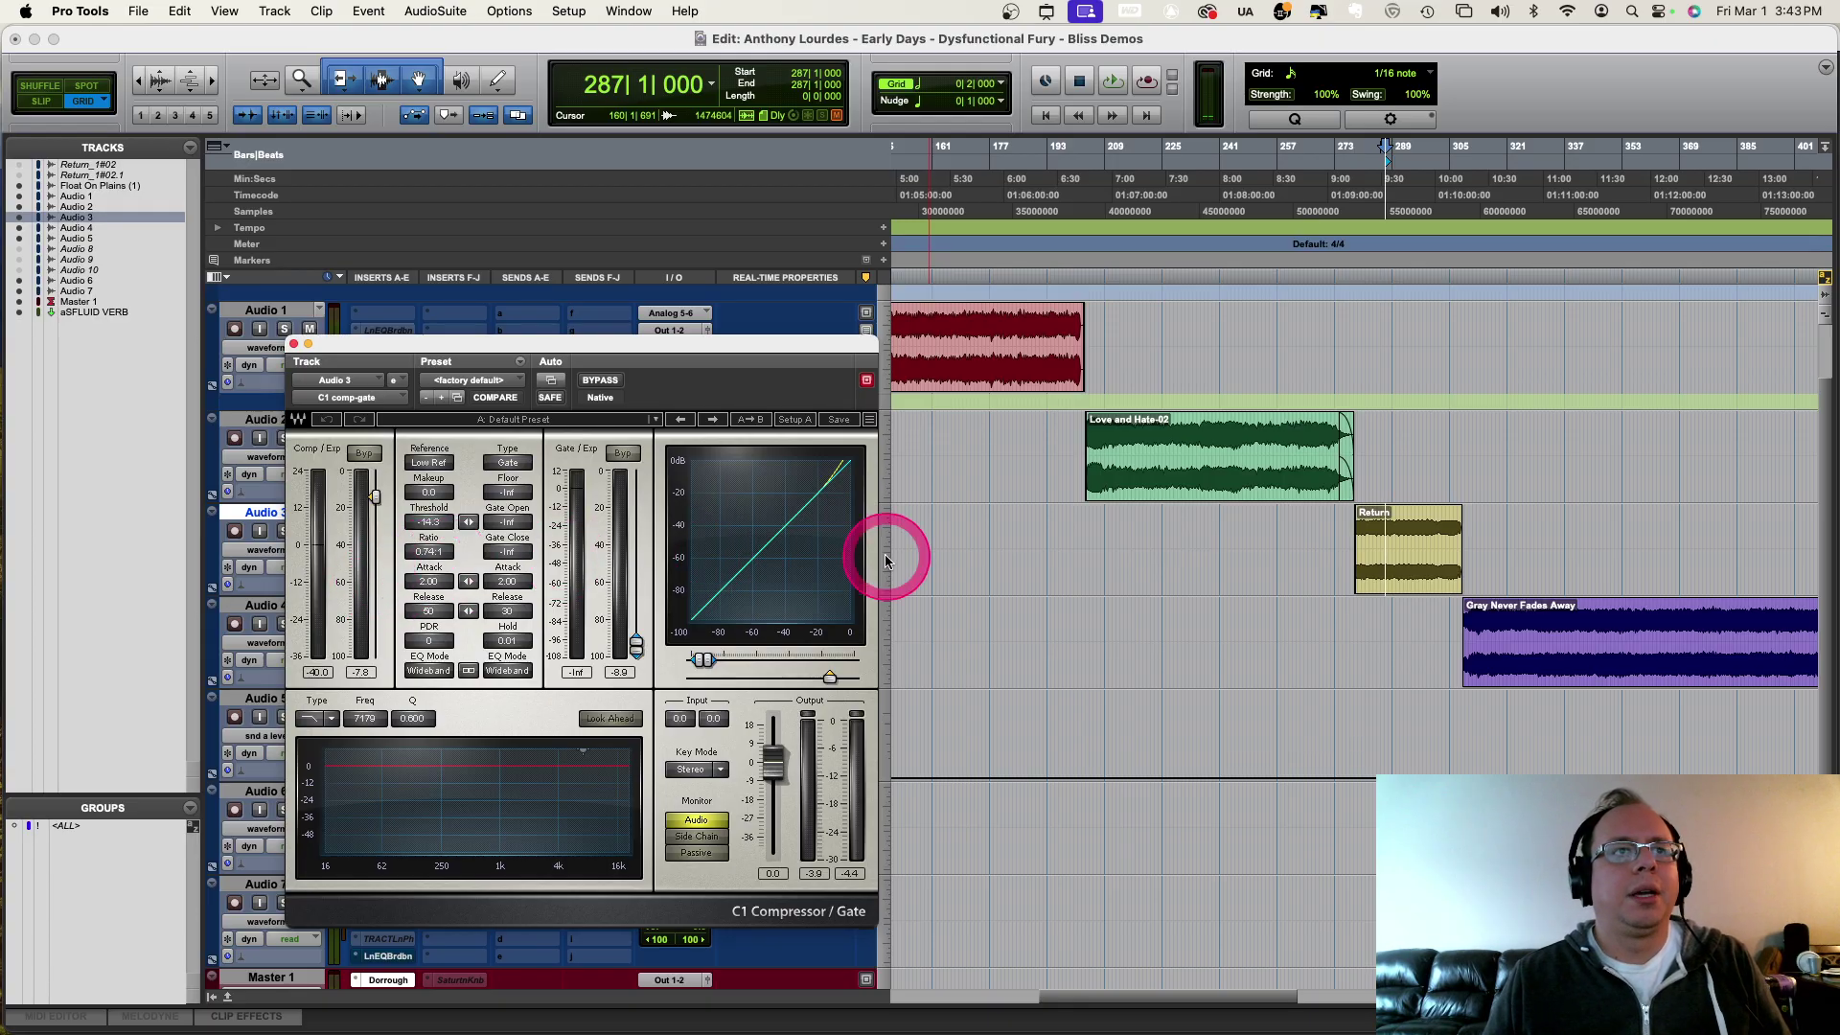
key(space)
key(space)
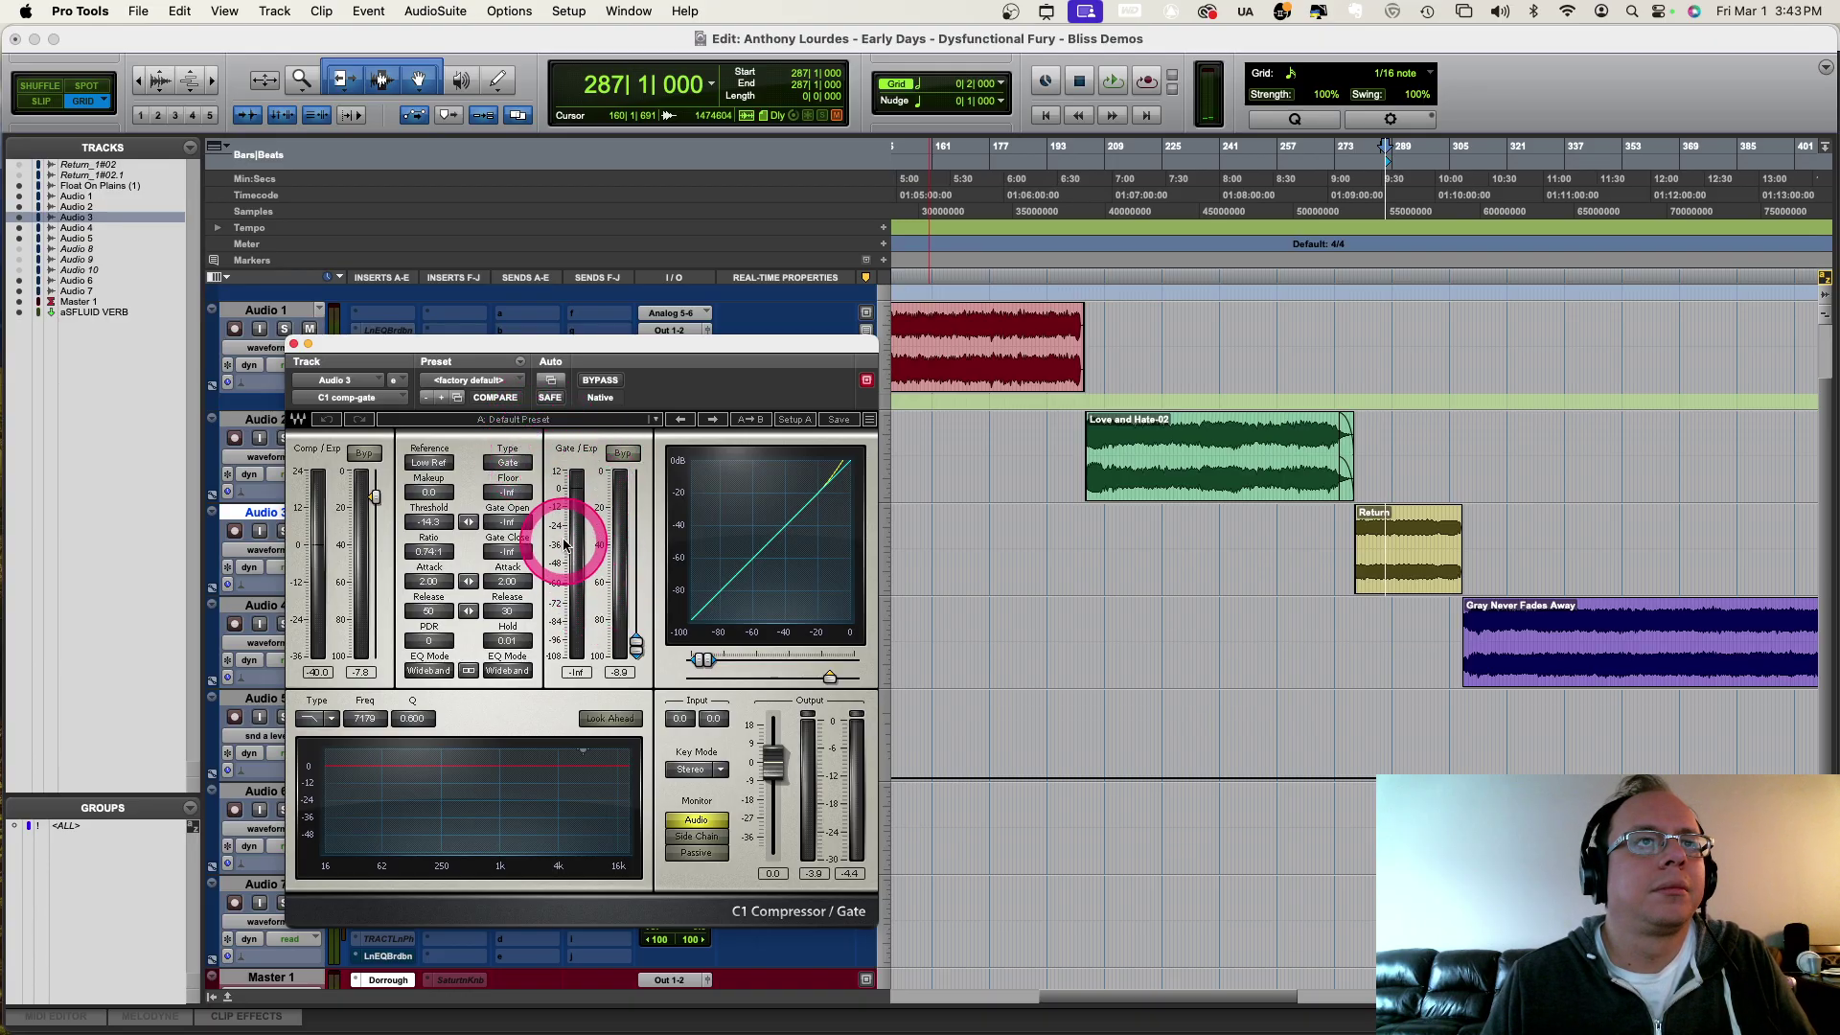
Step: Try raising the C1's Gate Open and Gate Close thresholds to 0.0 during playback, restarting the Return clip from bar 287
key(space)
drag(635, 647, 636, 731)
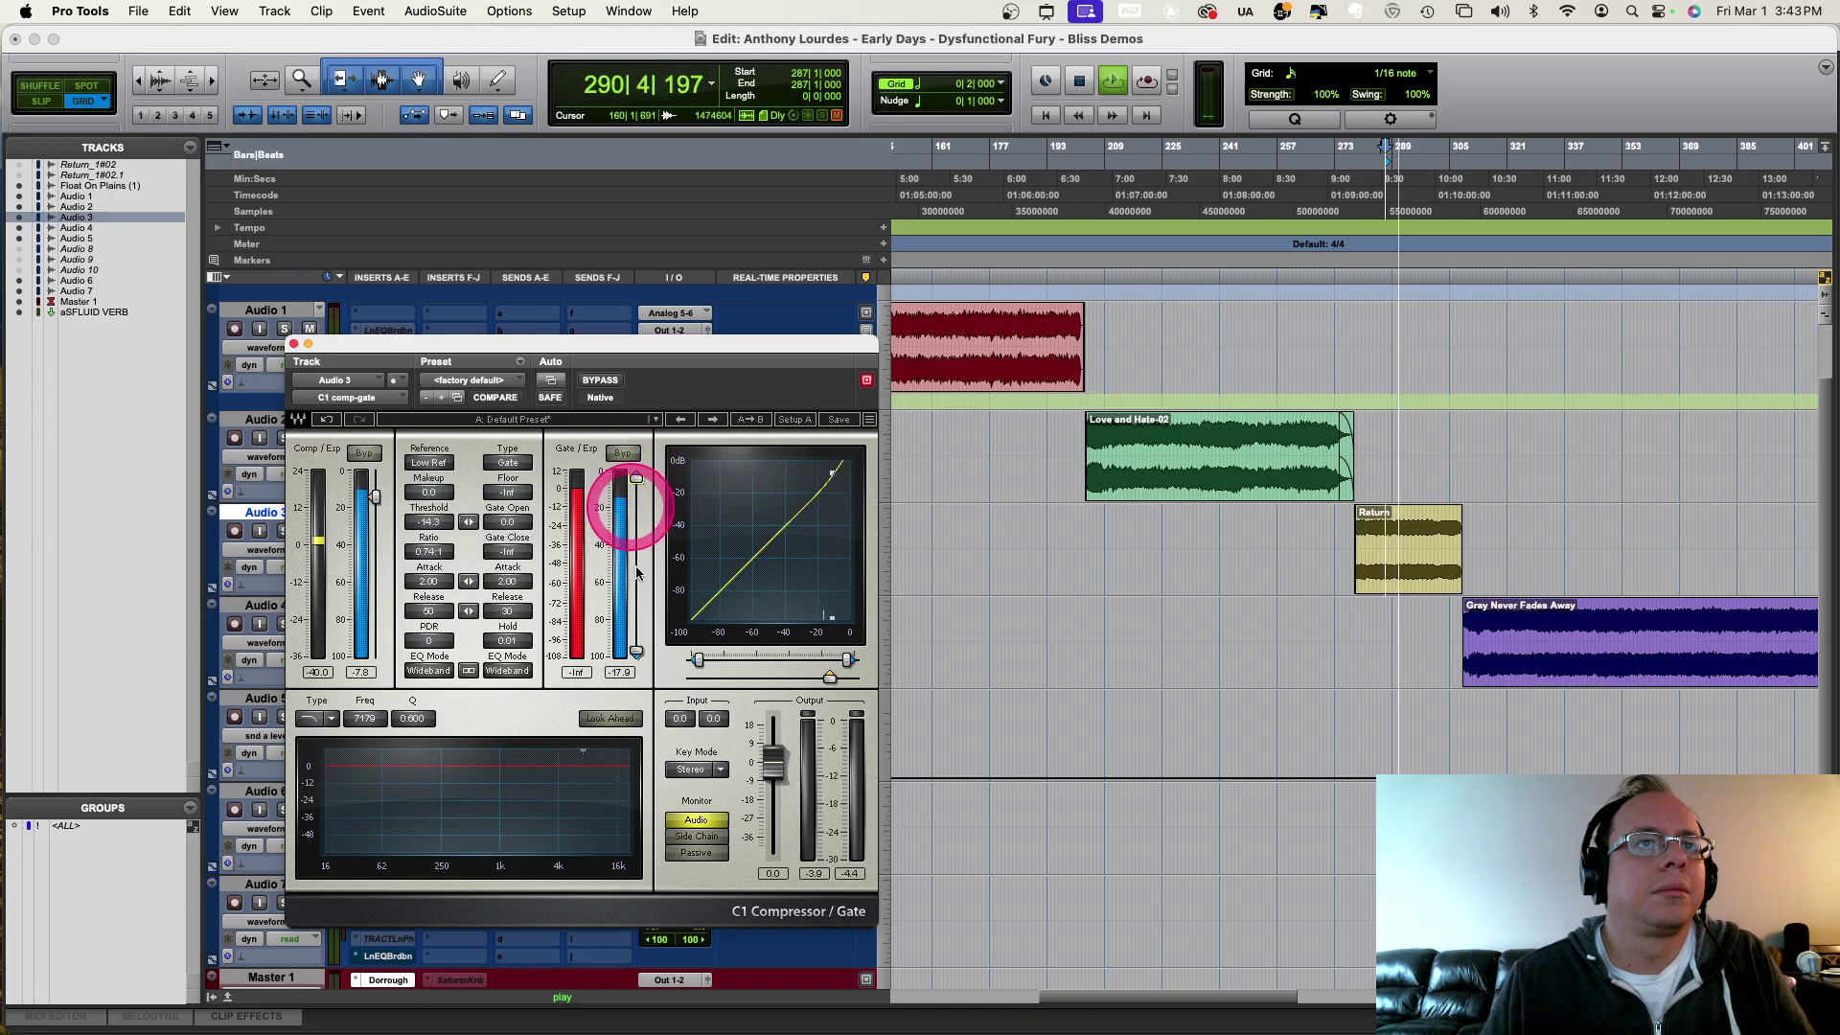
drag(636, 641, 640, 331)
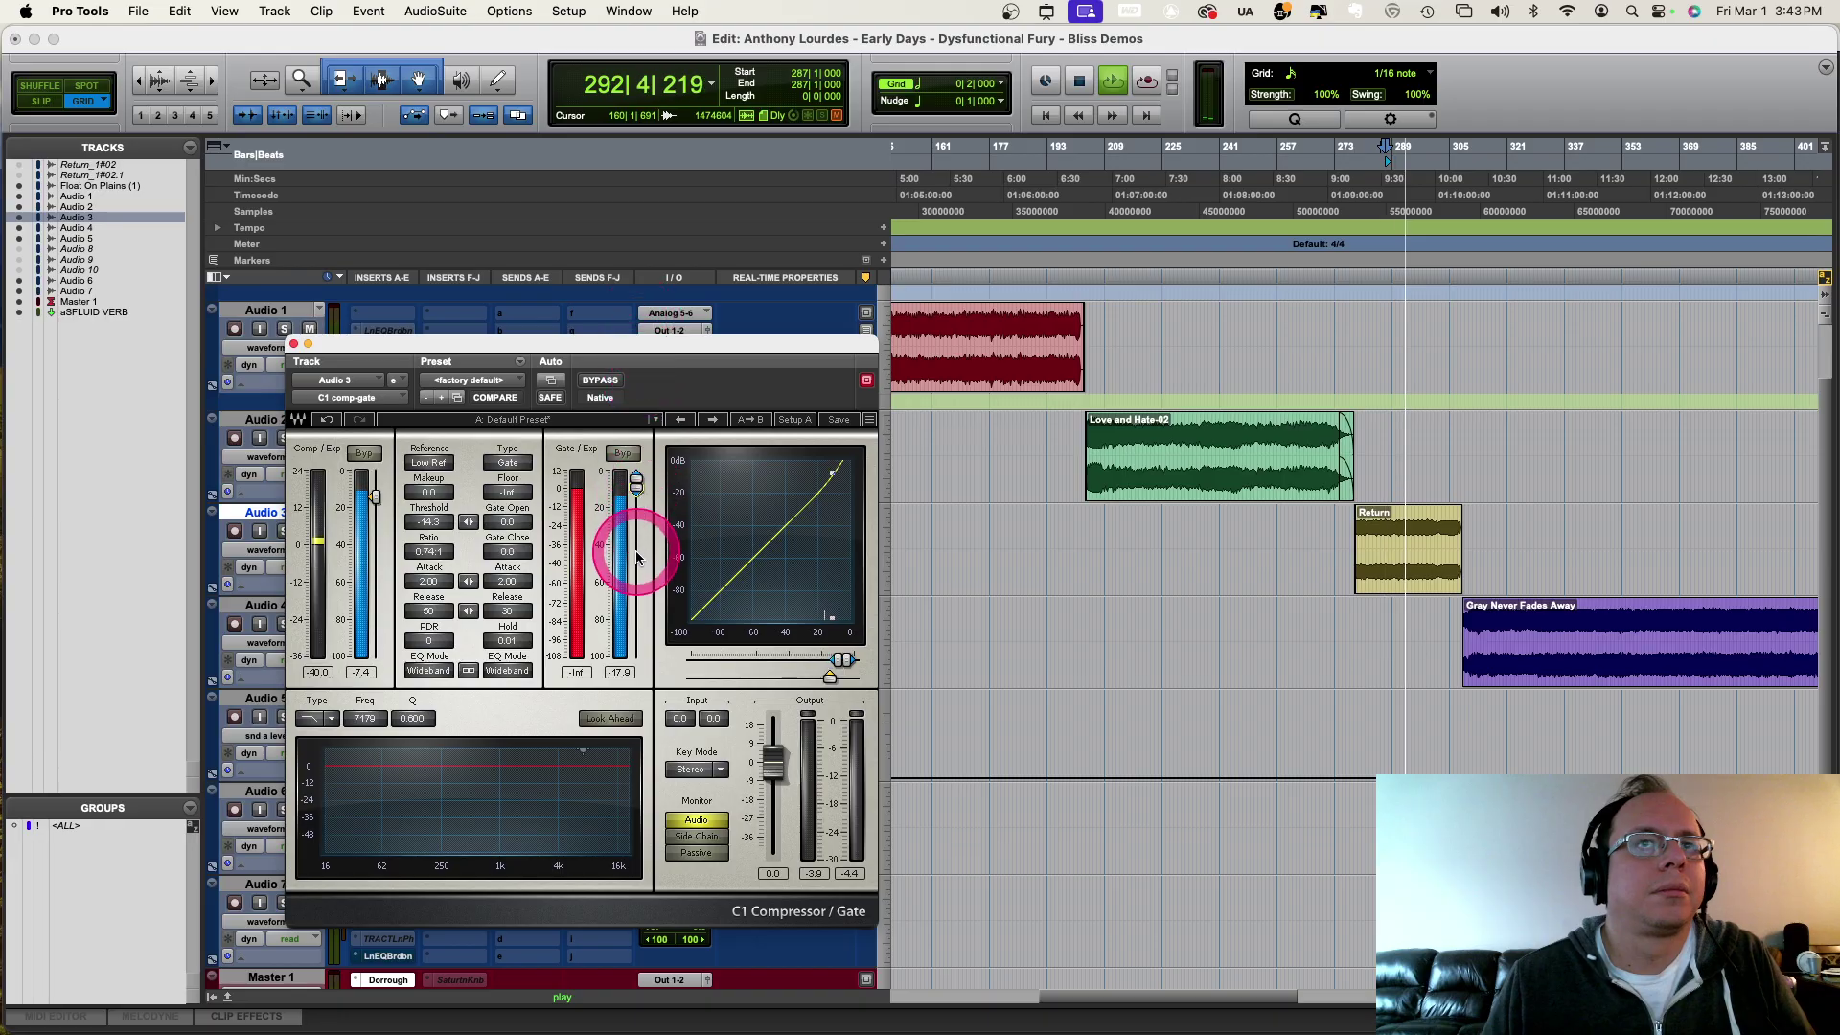
key(space)
key(space)
Step: Try the C1's Gate Close threshold at -30.0 and -49.2, and lower its Gate Open threshold to about -50
mouse_move(636, 479)
mouse_down()
mouse_move(637, 558)
mouse_move(626, 455)
mouse_move(613, 508)
mouse_up()
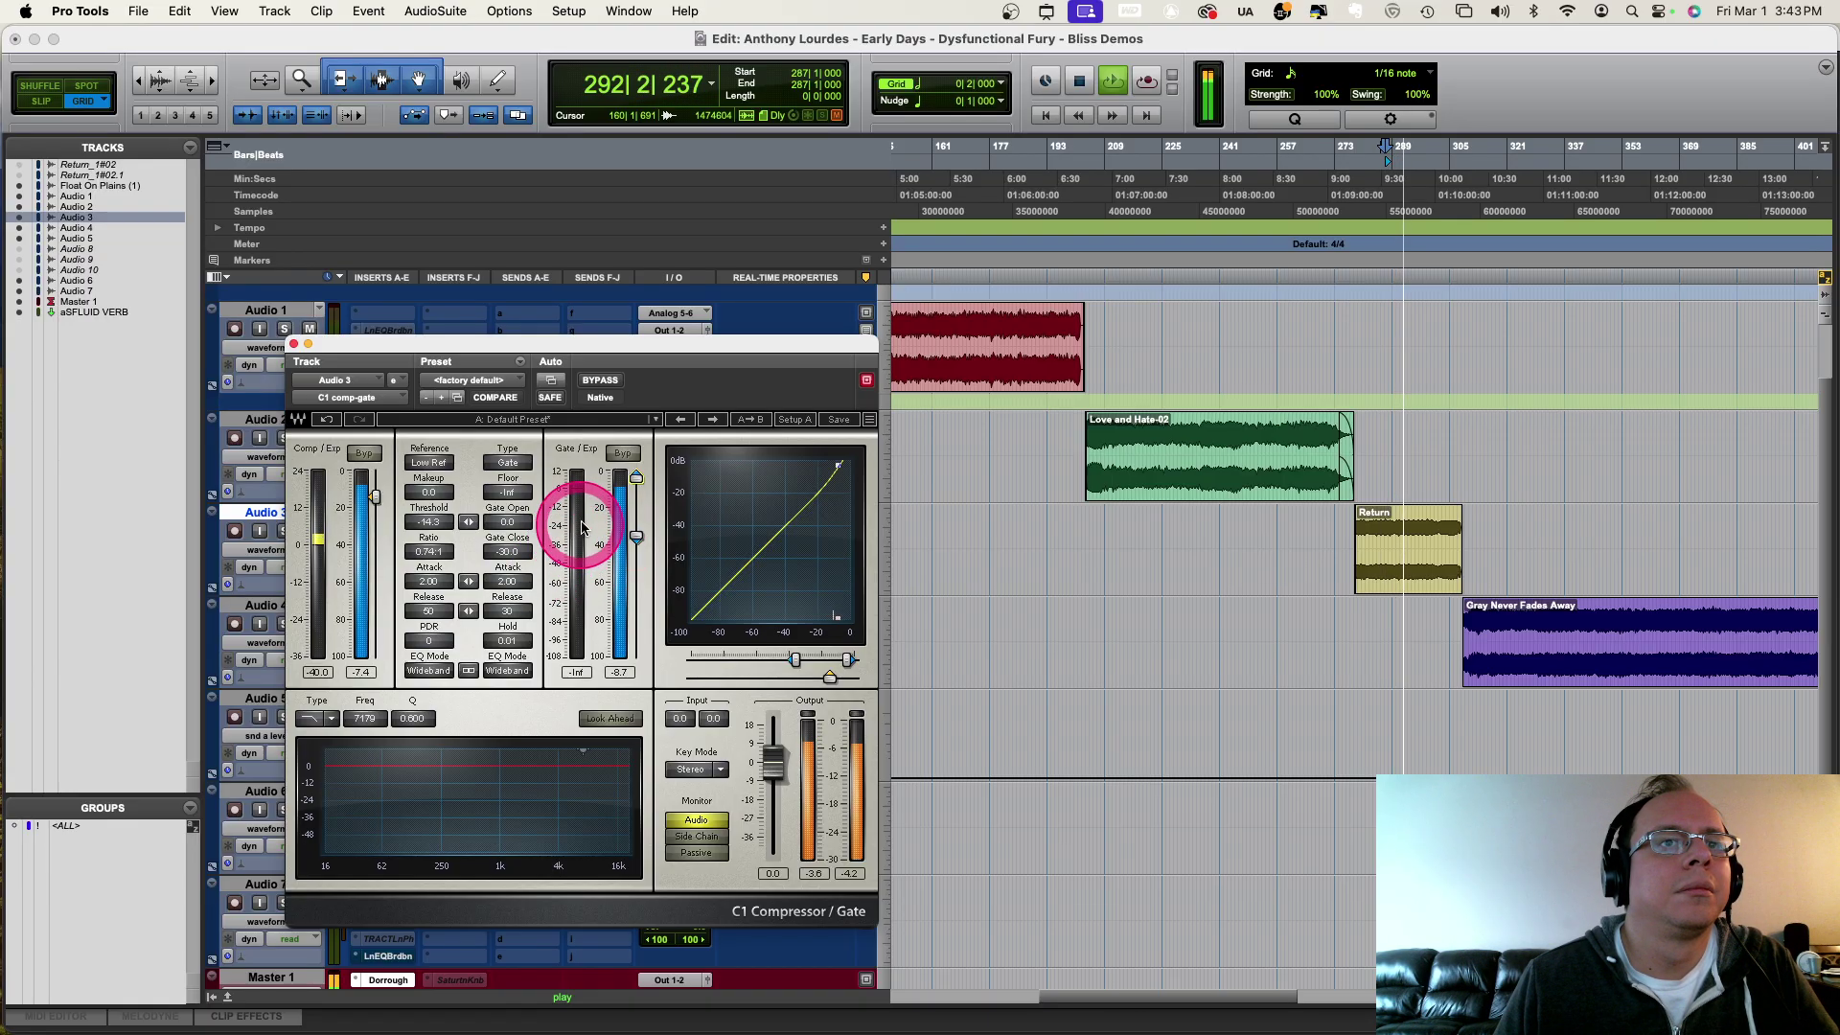
mouse_move(634, 533)
mouse_down()
mouse_move(638, 704)
mouse_move(636, 568)
mouse_up()
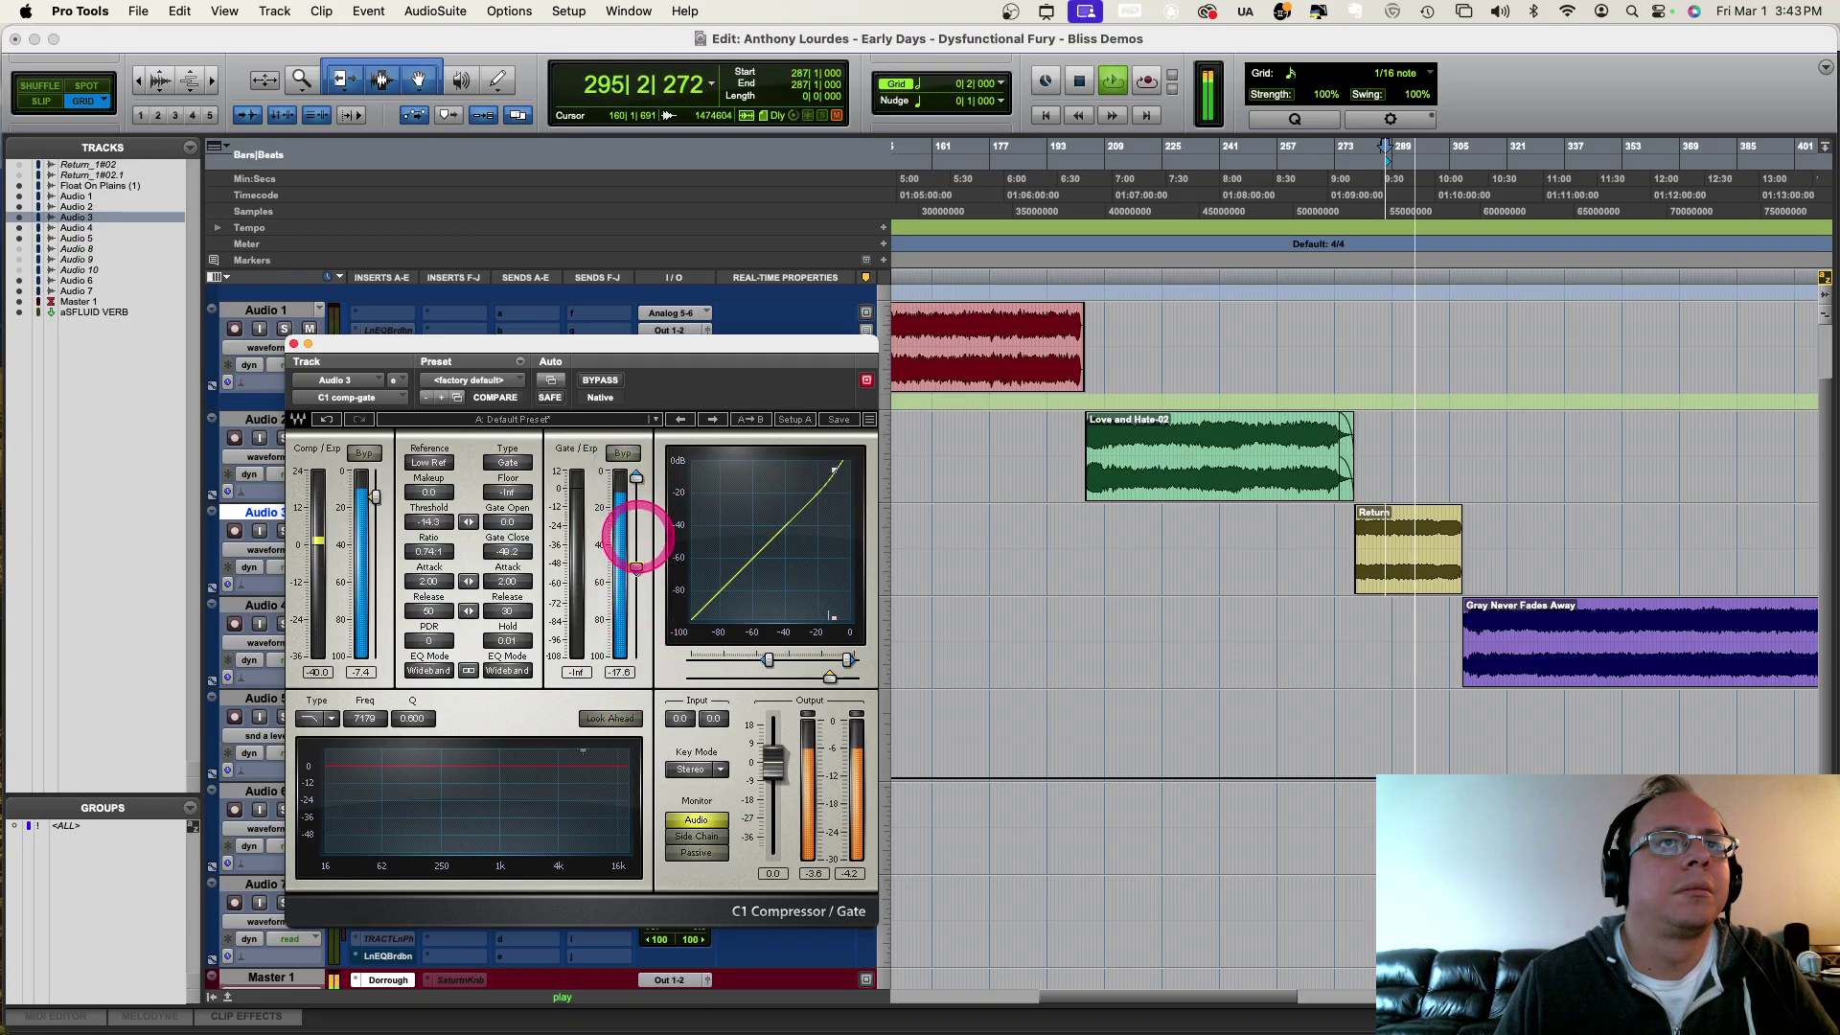
drag(644, 489, 636, 528)
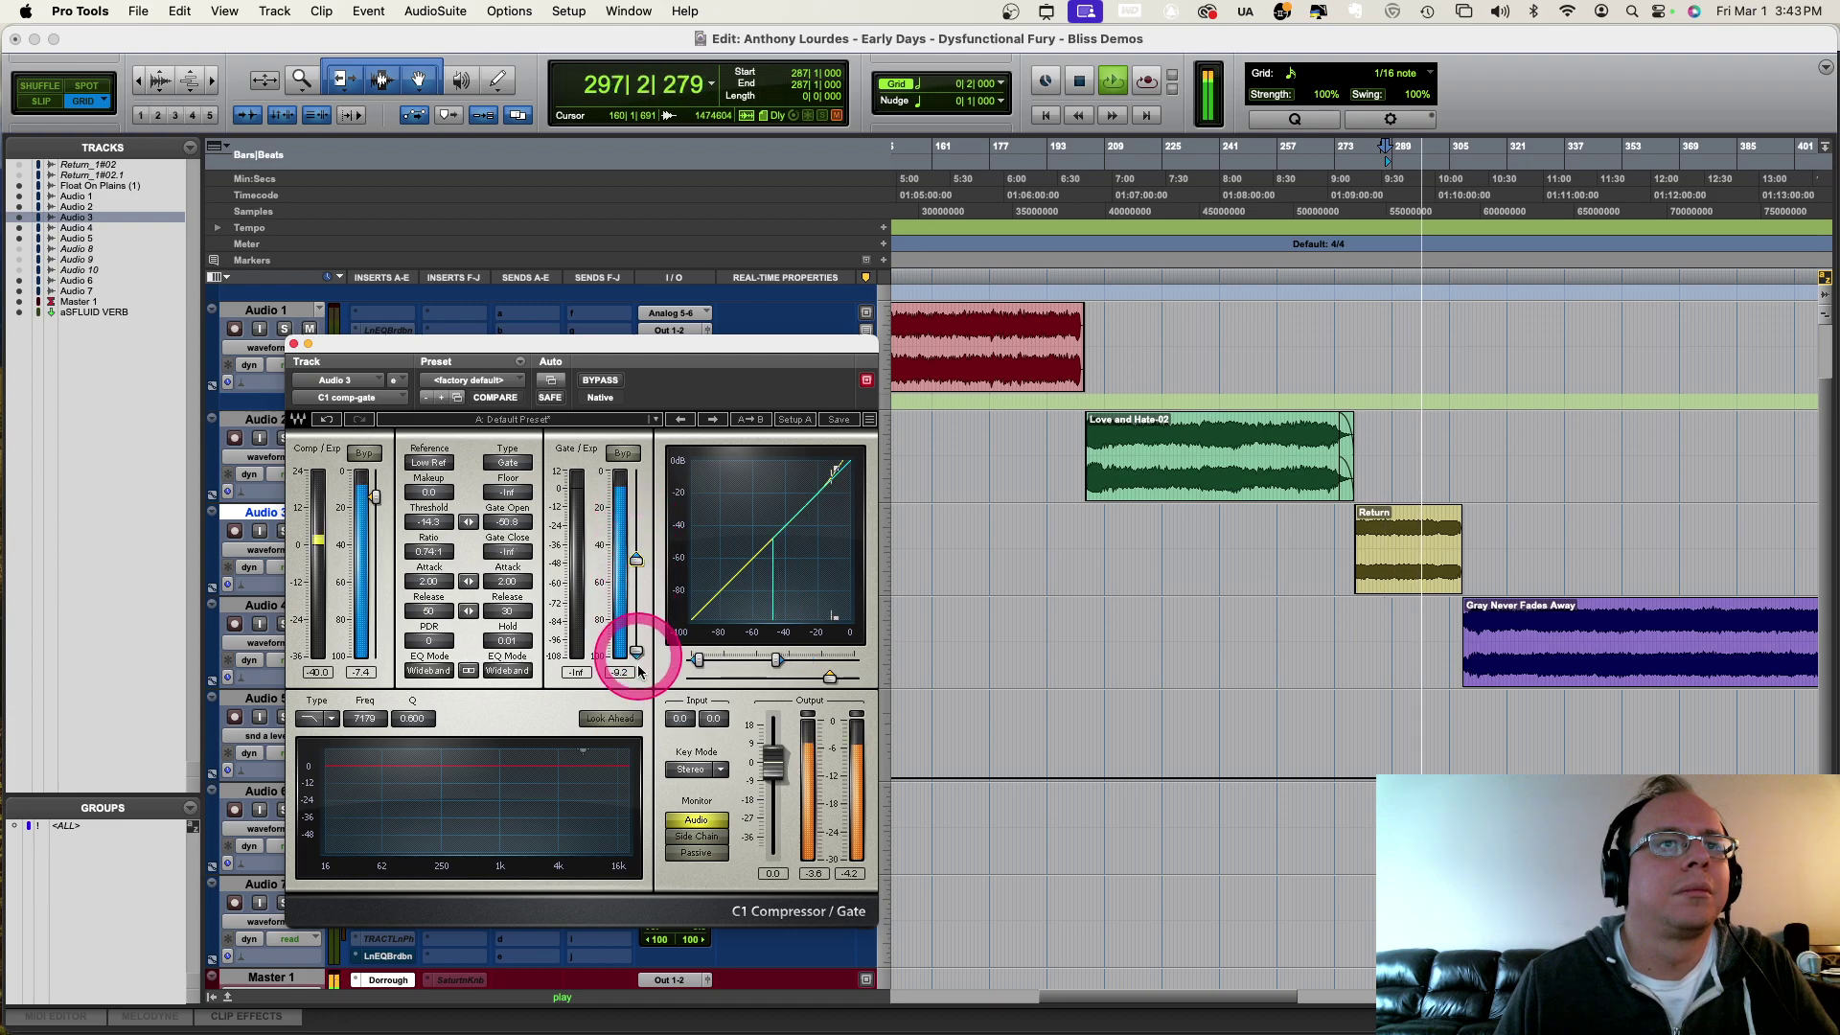
Step: Lower the C1's Gate Open and Gate Close thresholds fully to -Inf and stop playback
drag(636, 652, 637, 623)
drag(632, 532, 629, 465)
drag(636, 556, 636, 629)
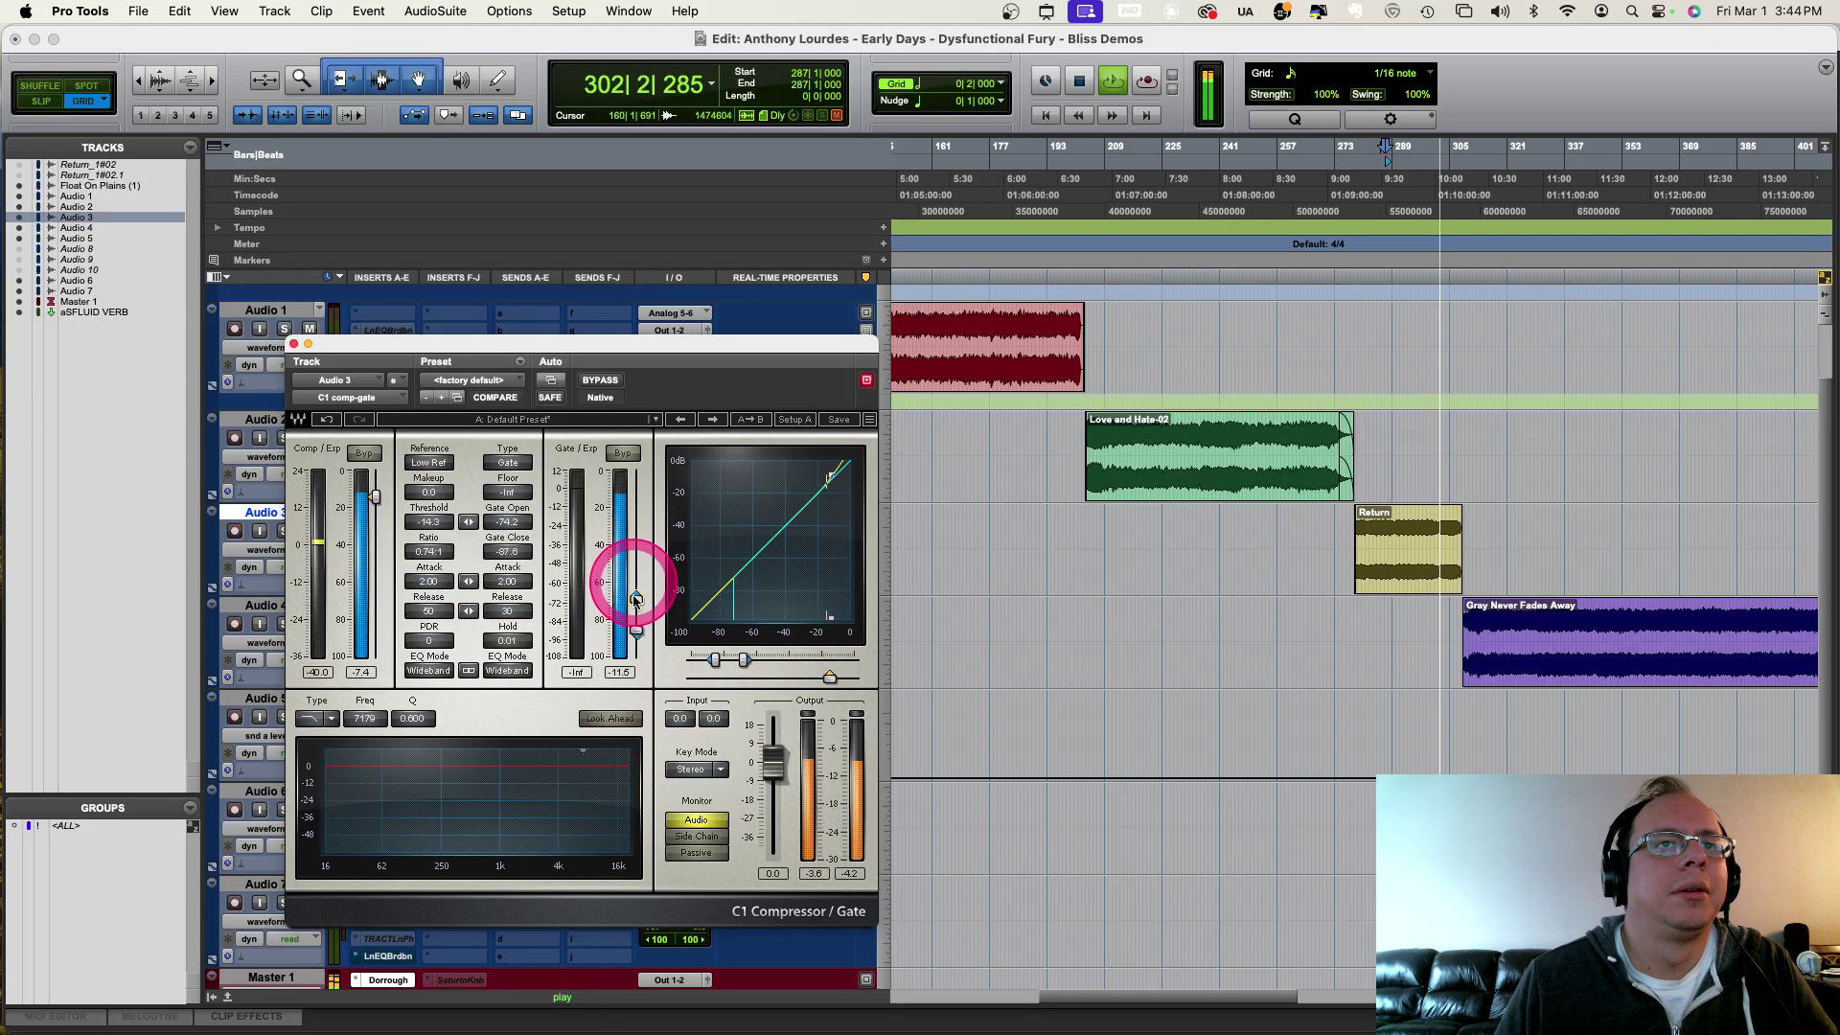
mouse_move(636, 623)
mouse_down()
mouse_move(638, 580)
mouse_move(636, 650)
mouse_move(628, 422)
mouse_move(624, 822)
mouse_move(636, 644)
mouse_up()
key(space)
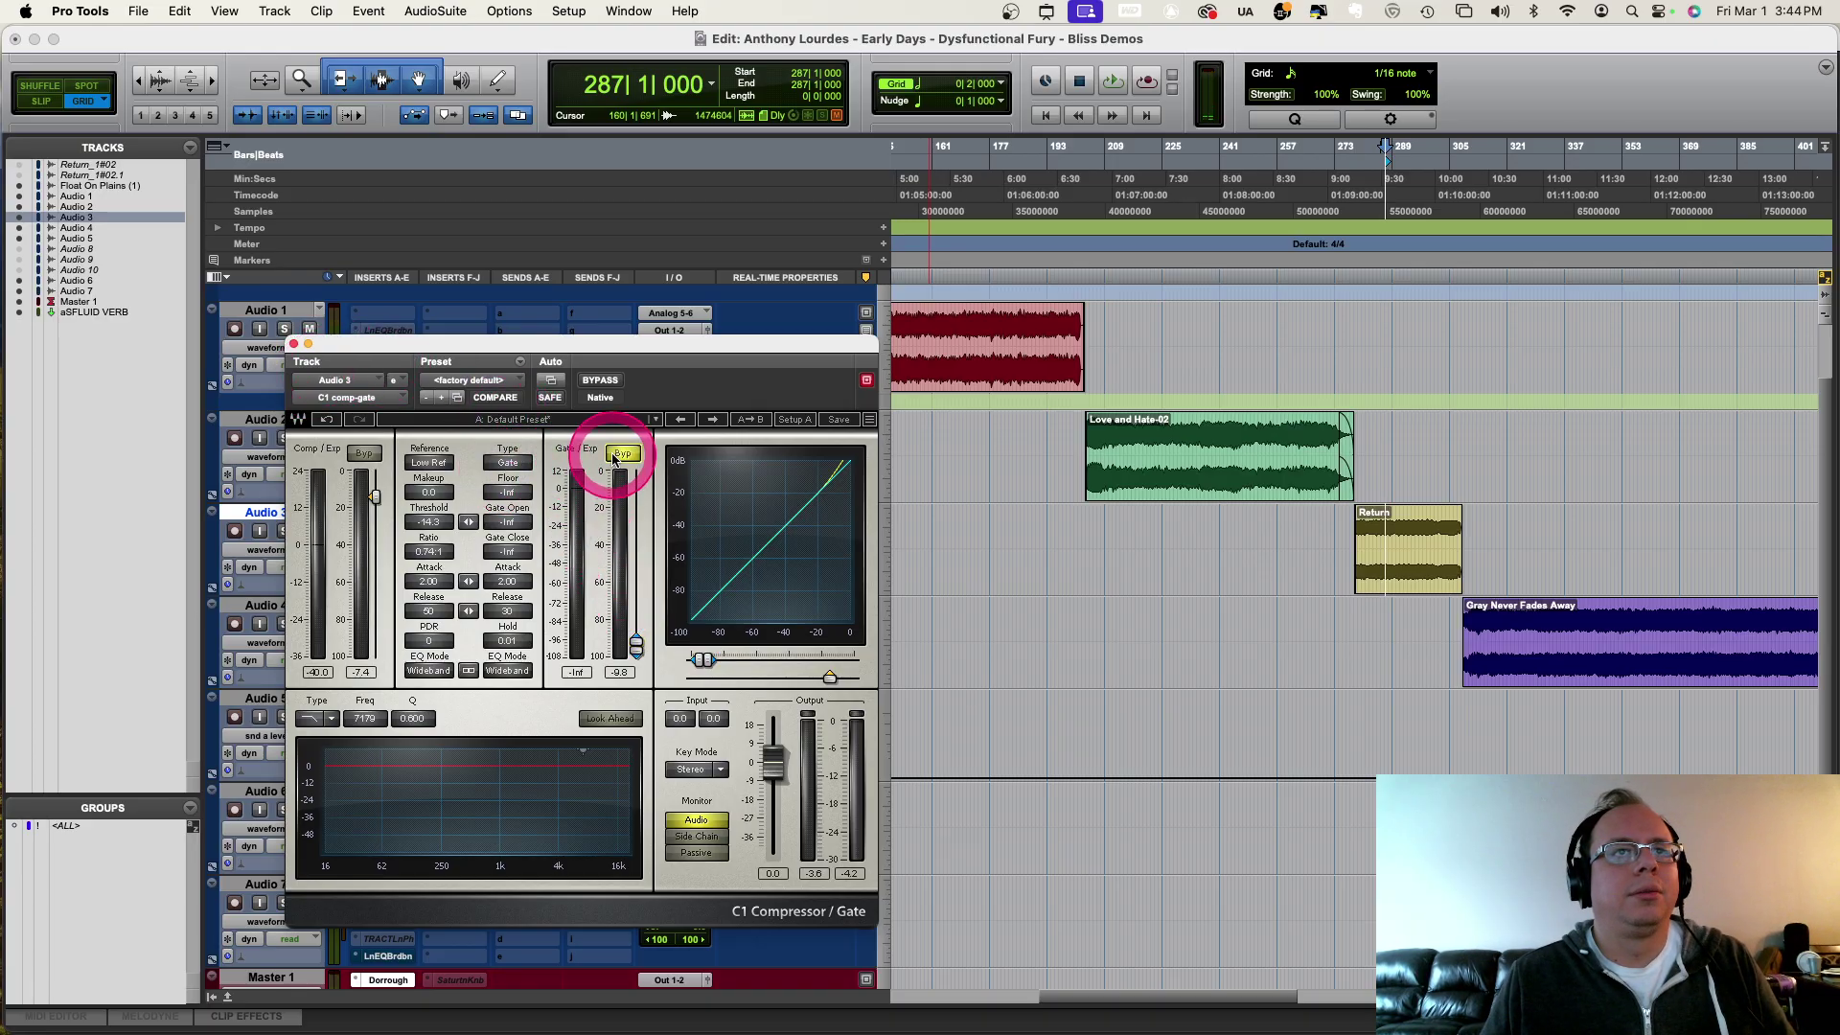
Step: Compare the Return clip with the C1's sections bypassed and active, ending with both active, stop playback and close the plug-in
key(space)
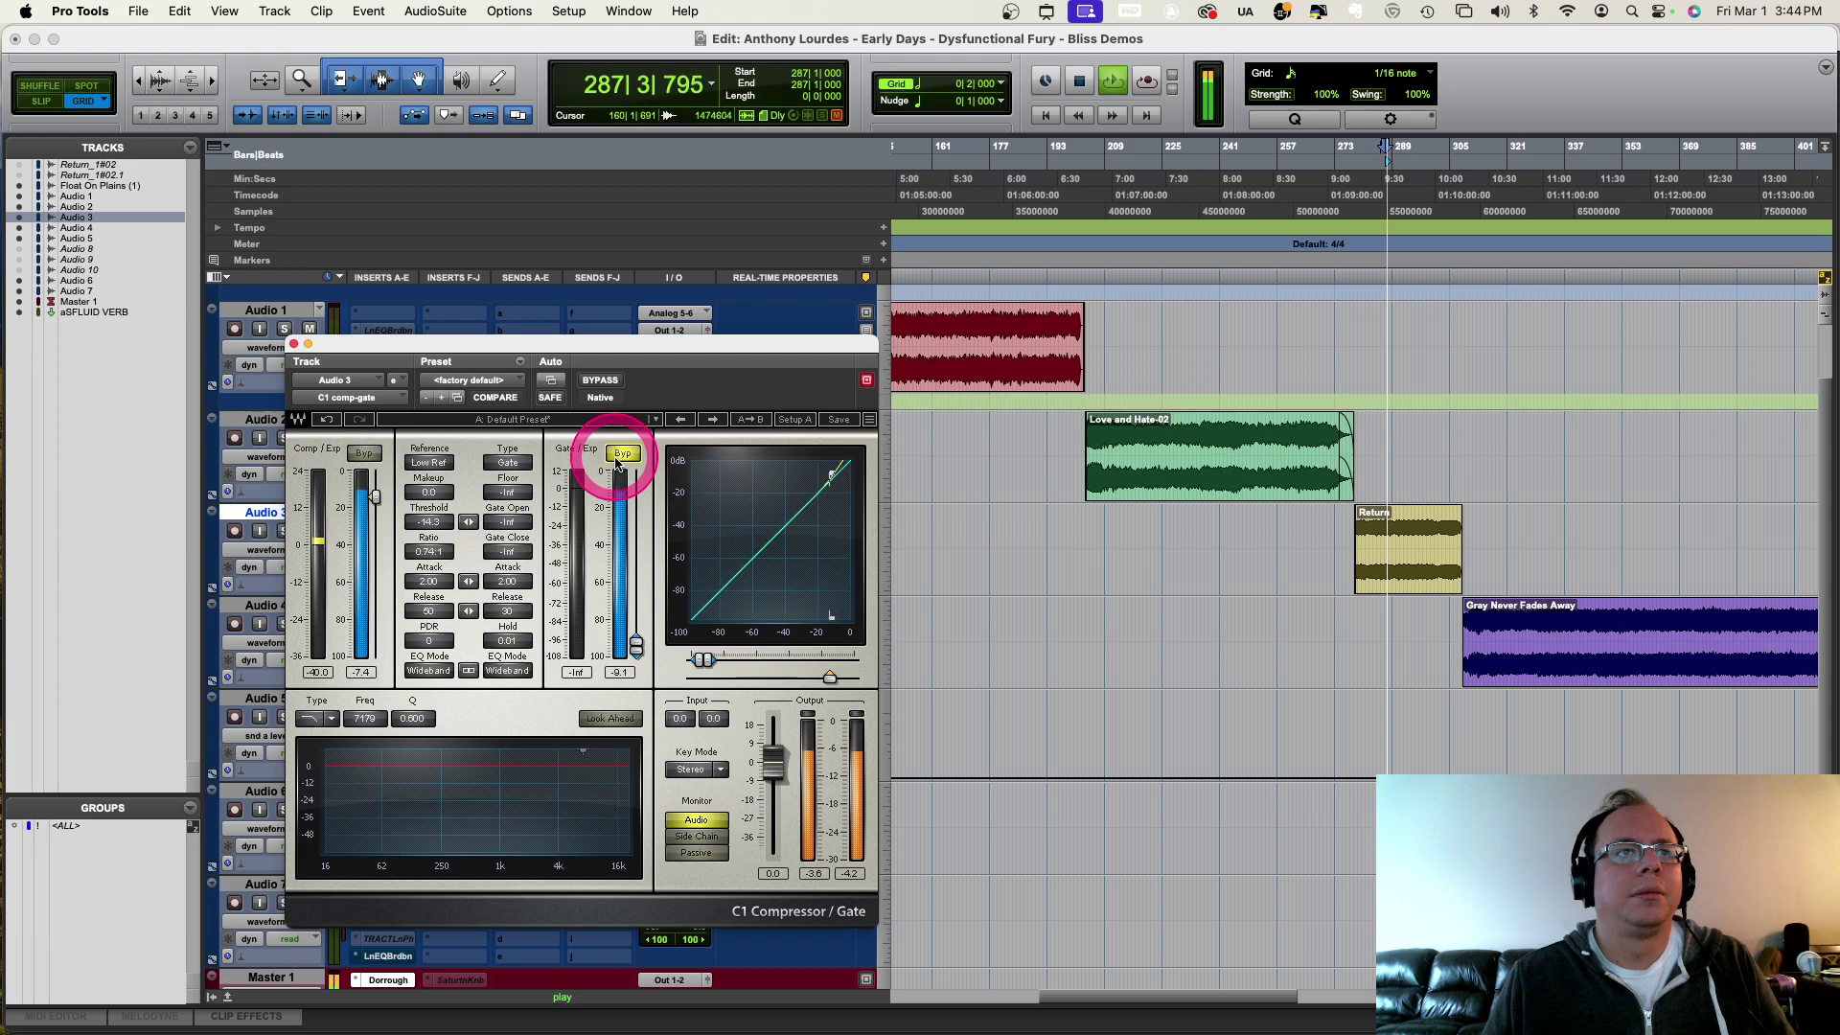
click(362, 453)
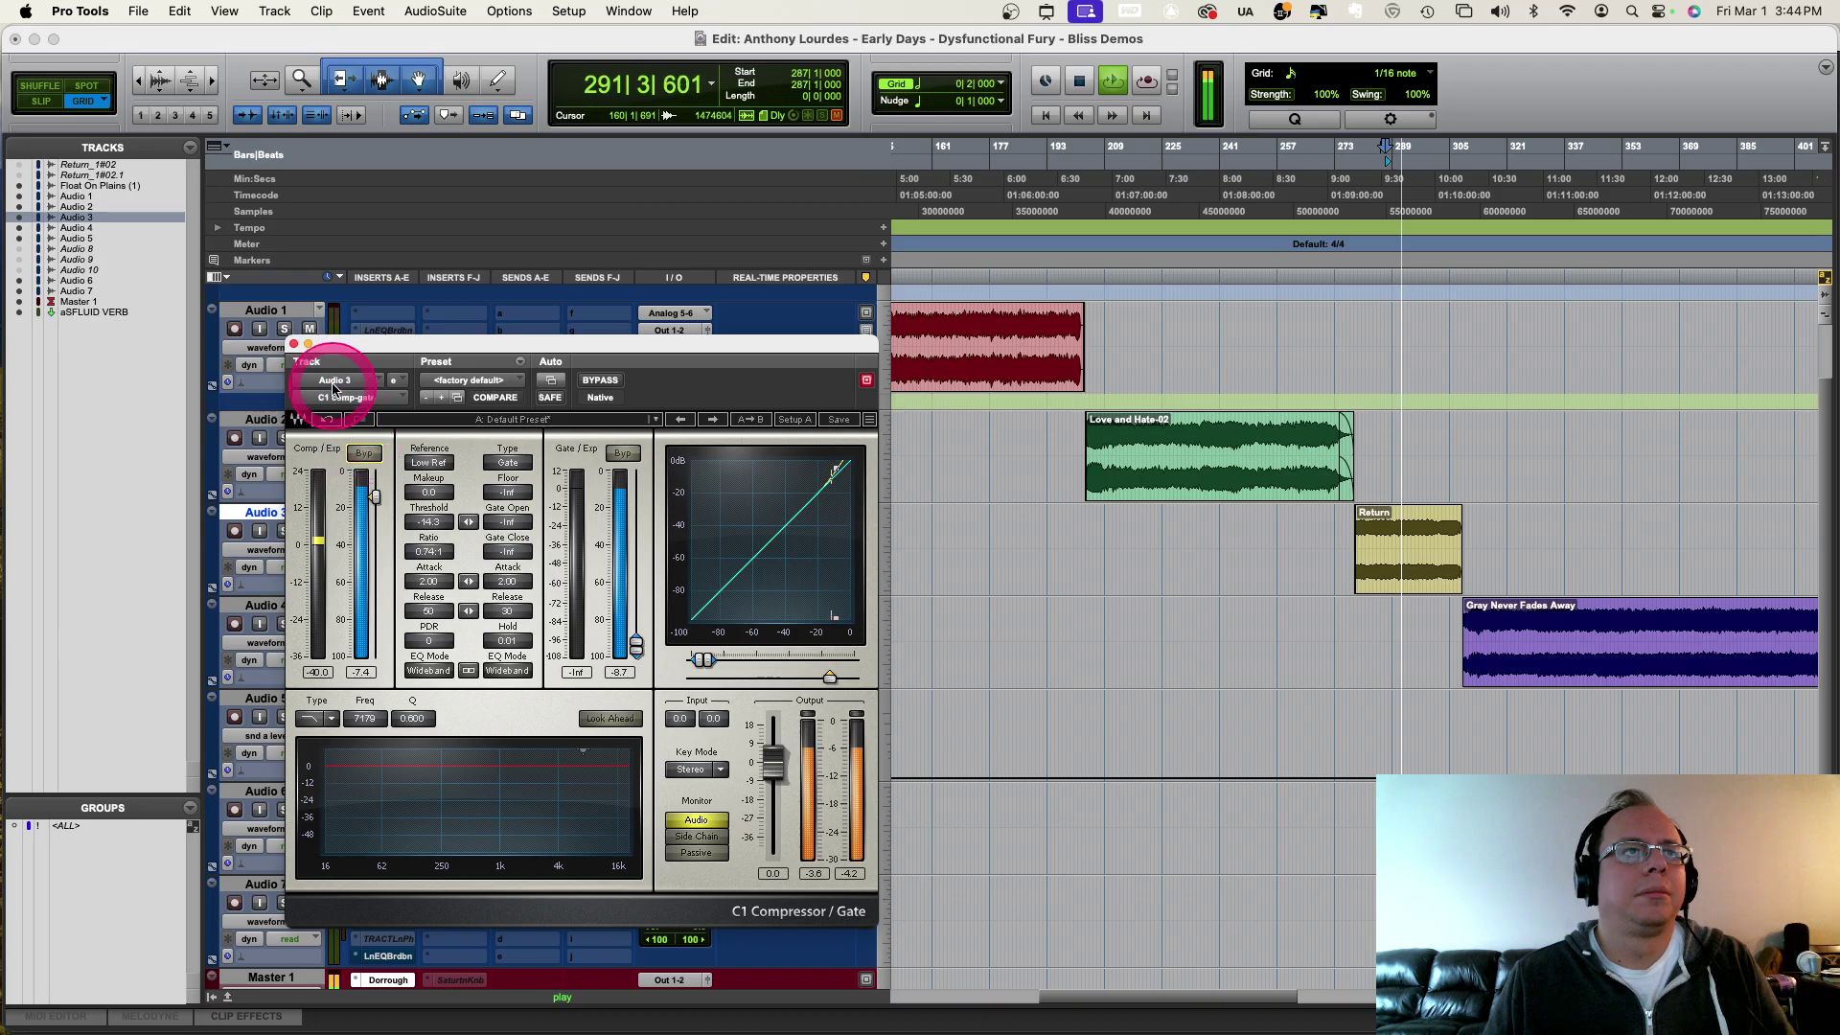
key(space)
click(295, 344)
Step: Place the cursor at the start of the Gray Never Fades Away clip on Audio 4 and play it
click(1425, 639)
key(Tab)
click(1380, 659)
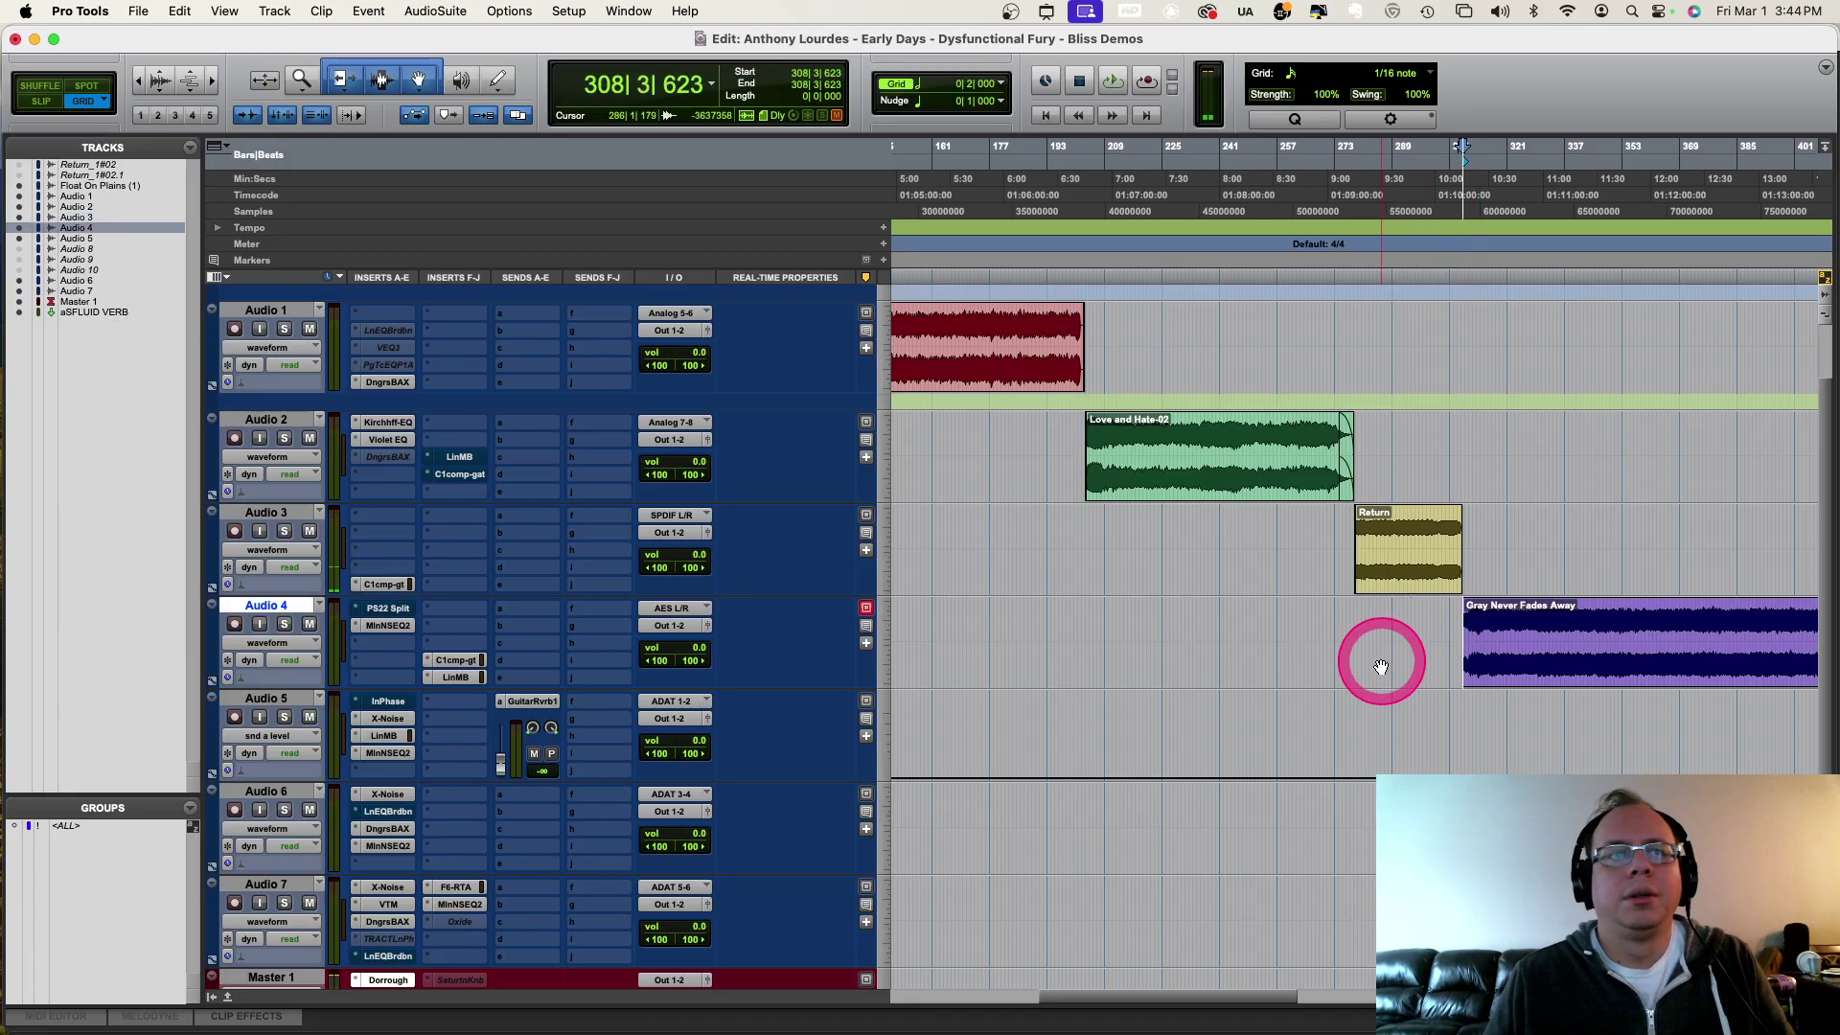
key(space)
scroll(1361, 661, right, 5)
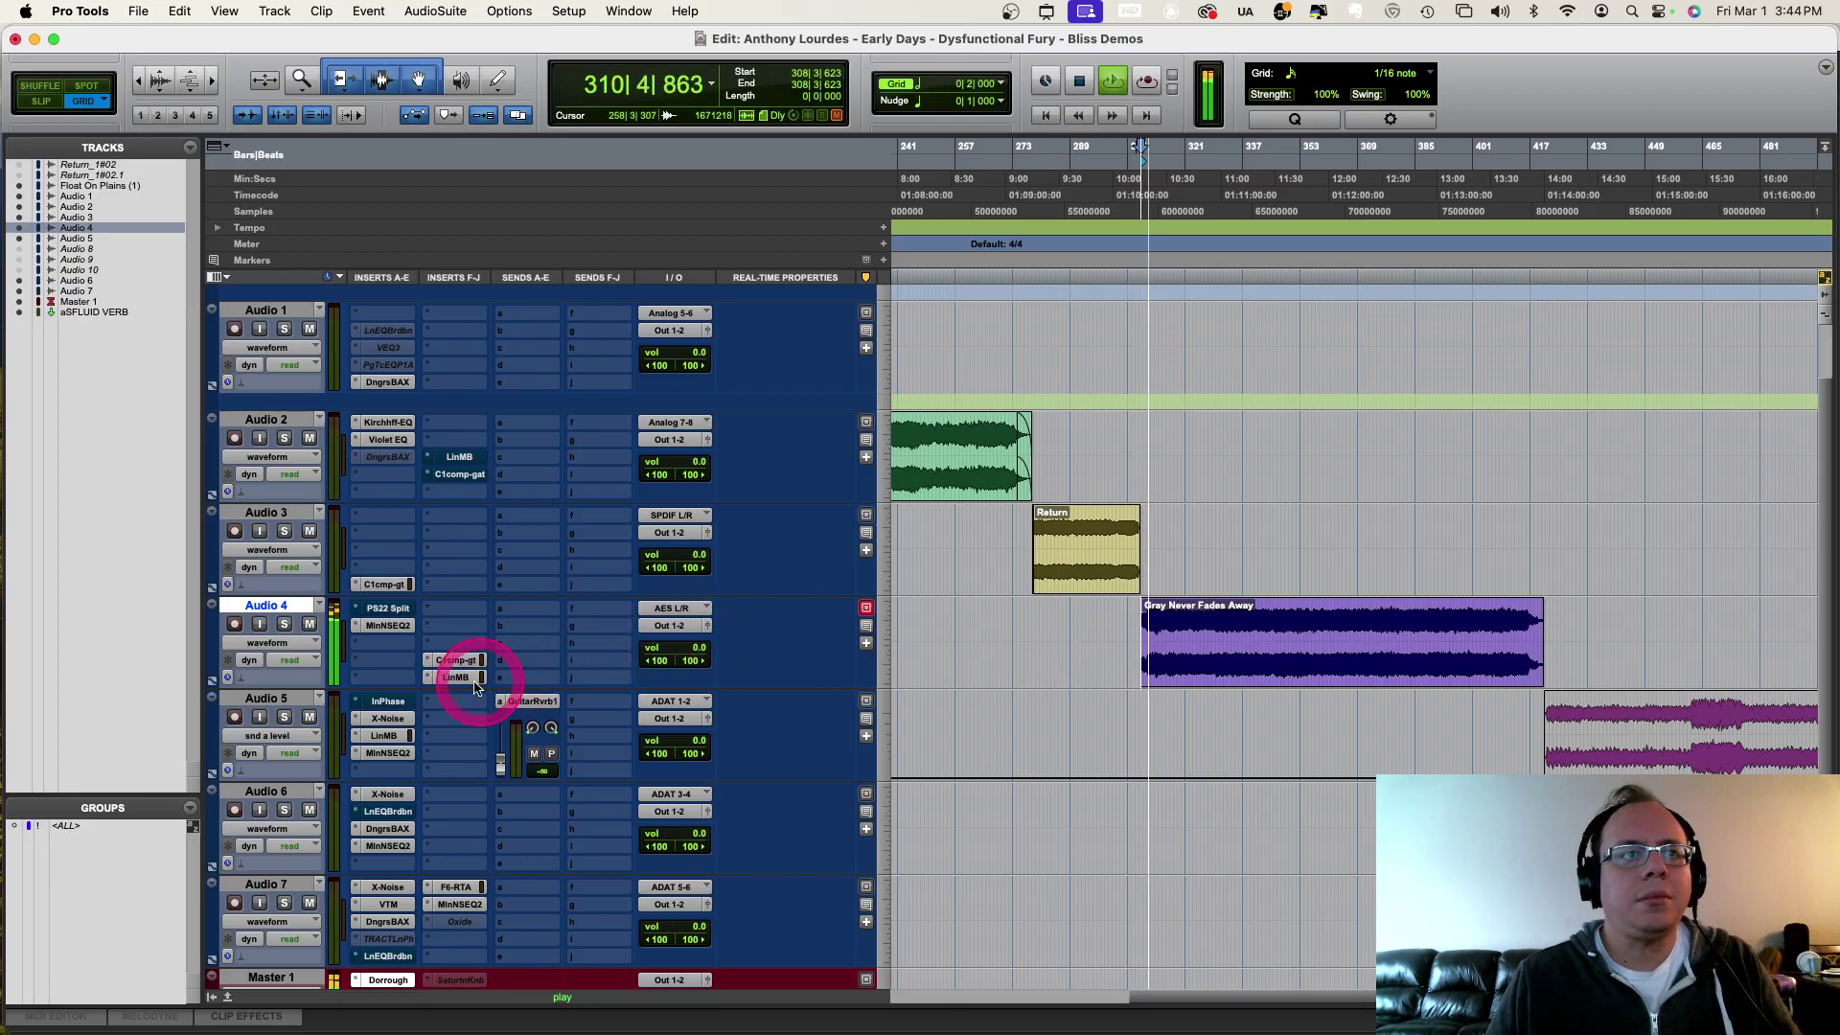
Step: Open the Millennia NSEQ-2 on Audio 4, move its window clear of the clip and audition the song through it
click(388, 625)
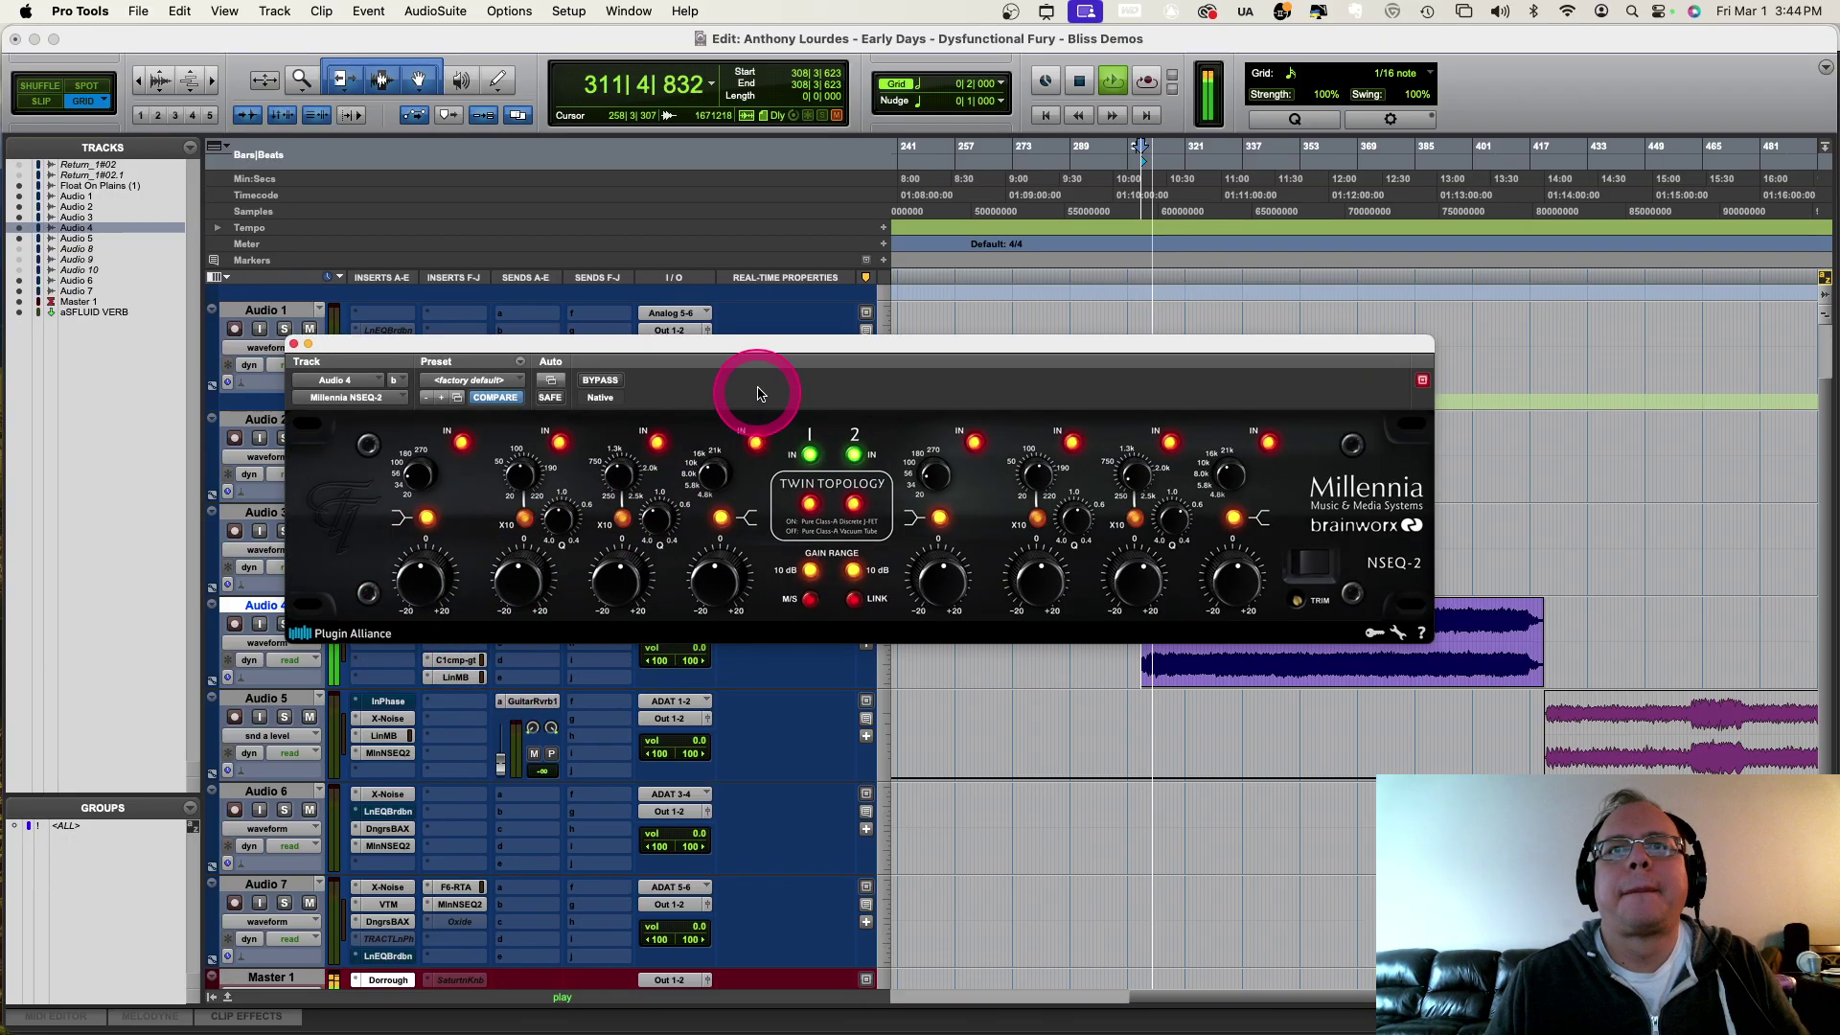
drag(739, 344, 750, 175)
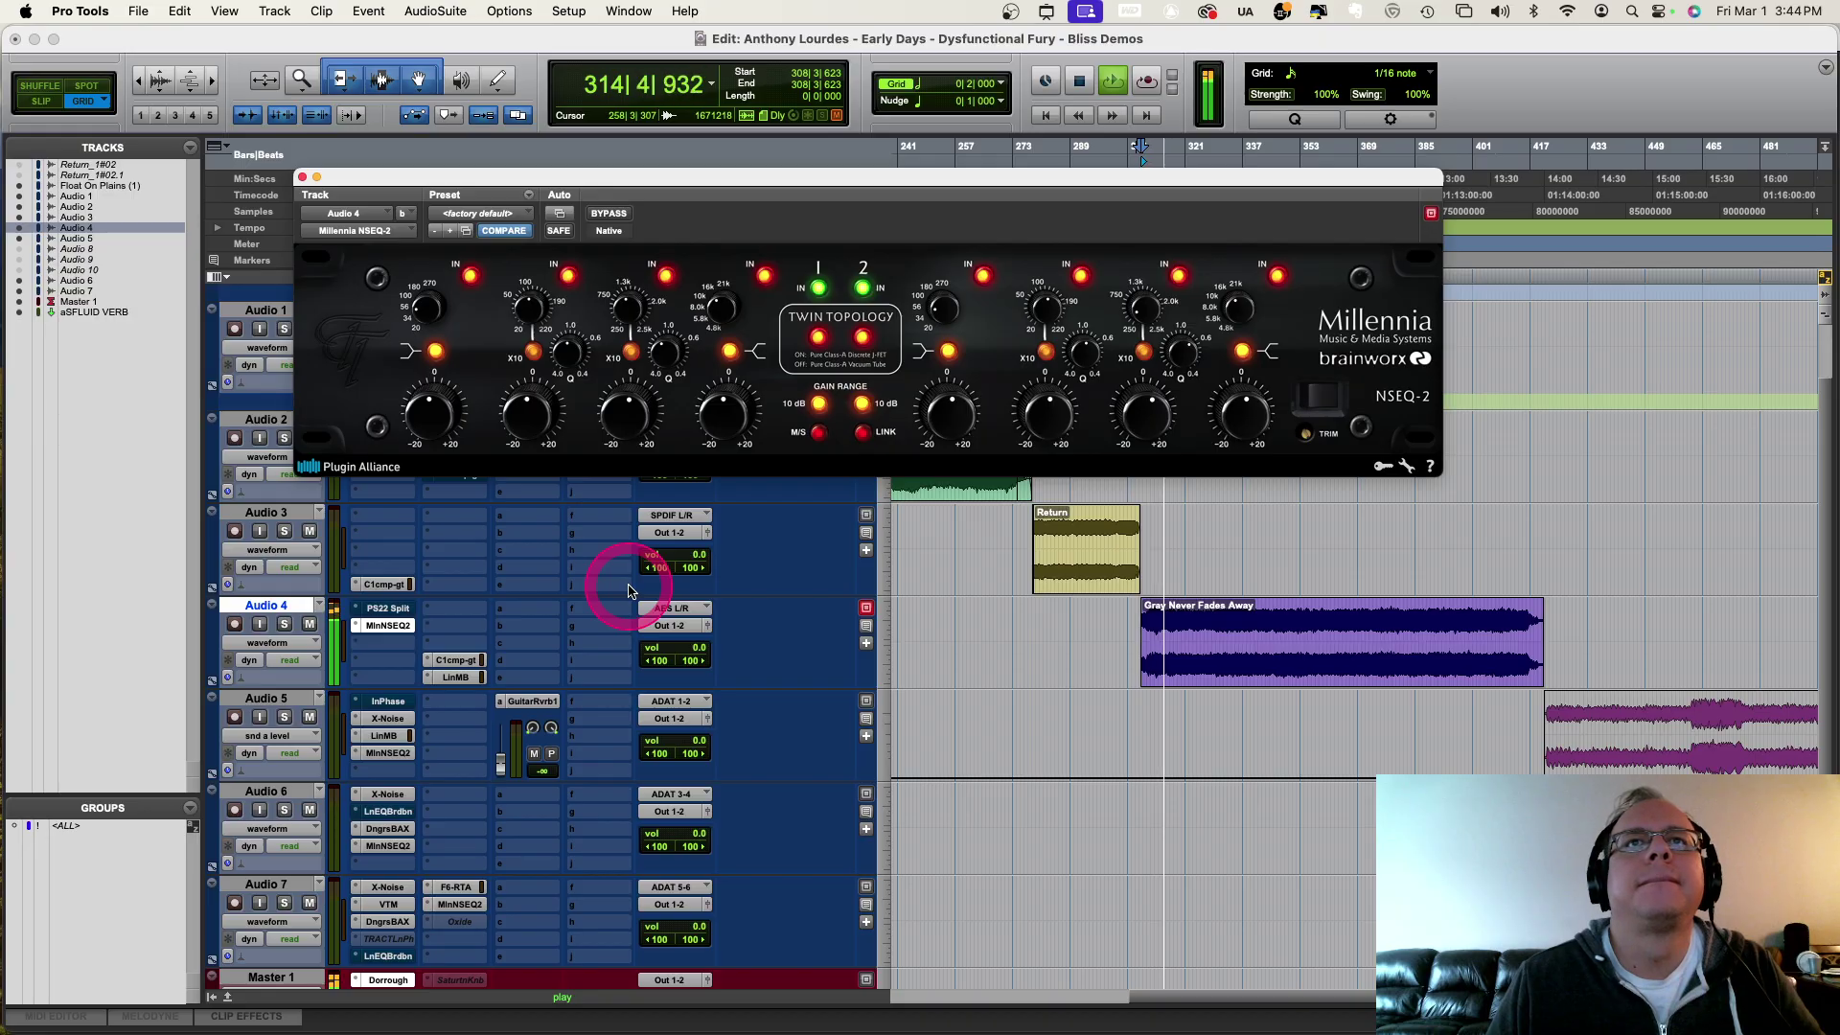
key(space)
drag(631, 575, 632, 426)
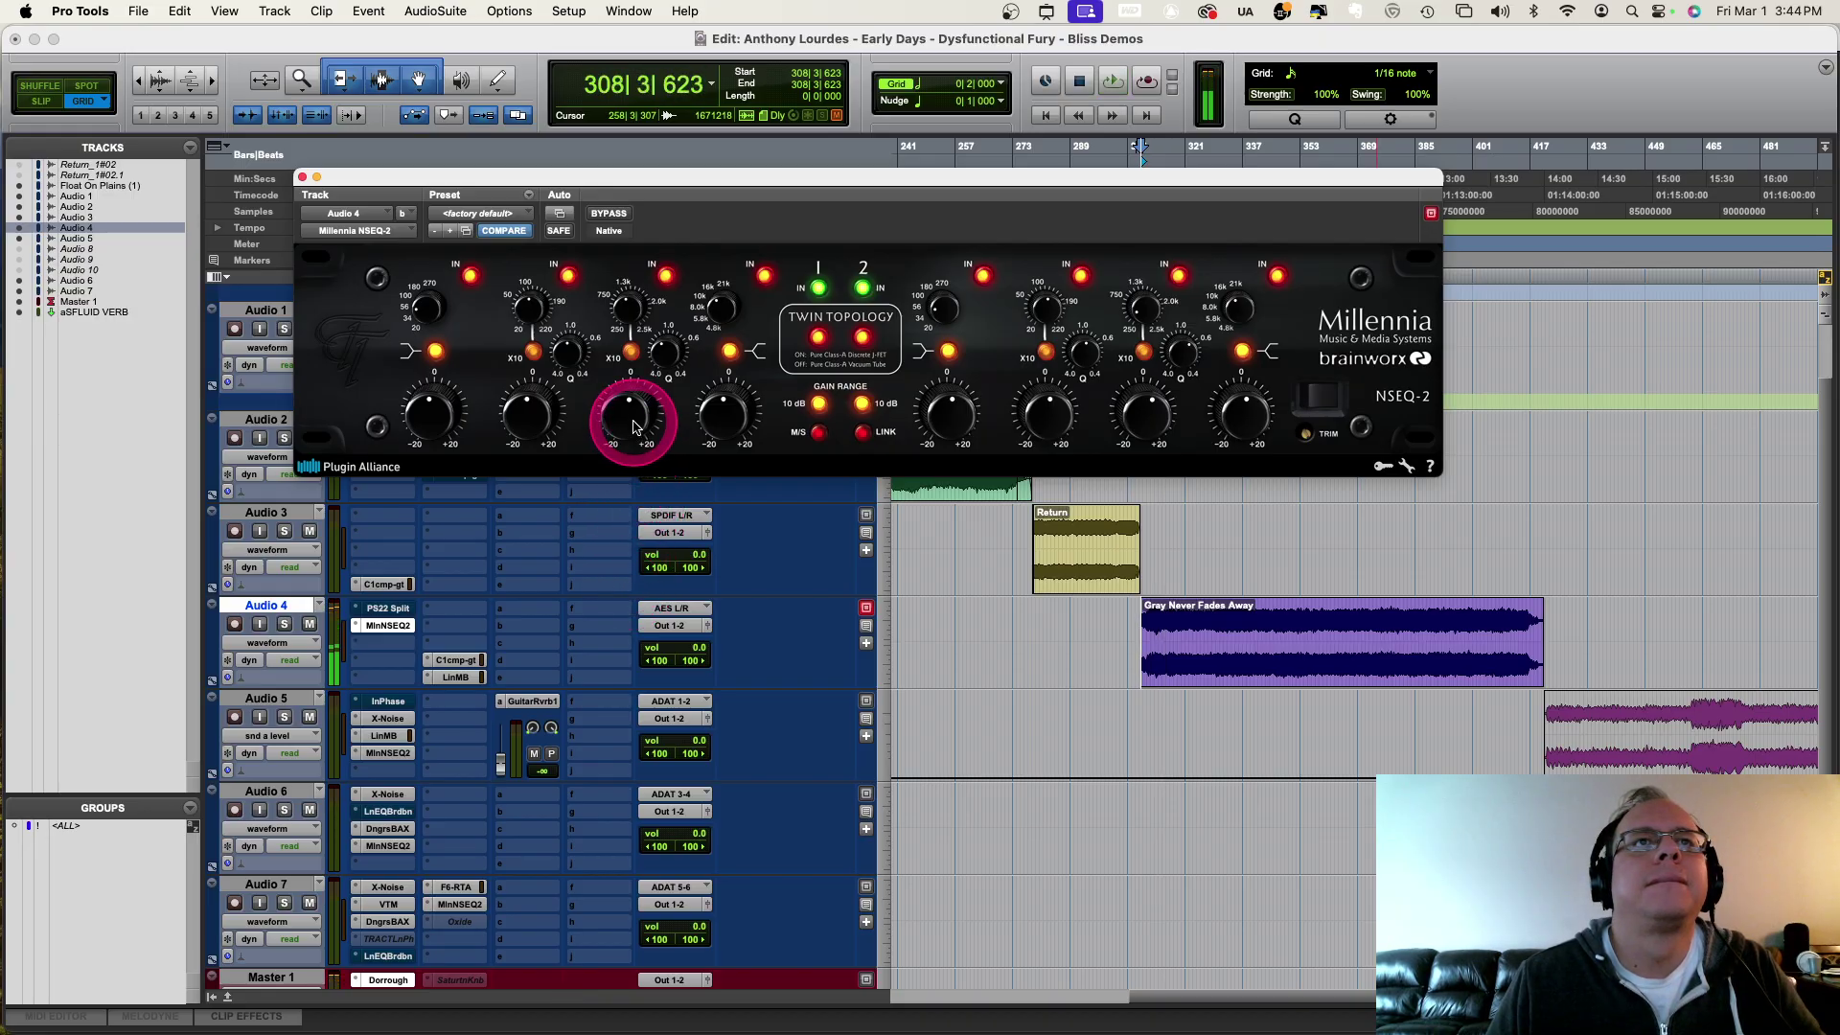
key(space)
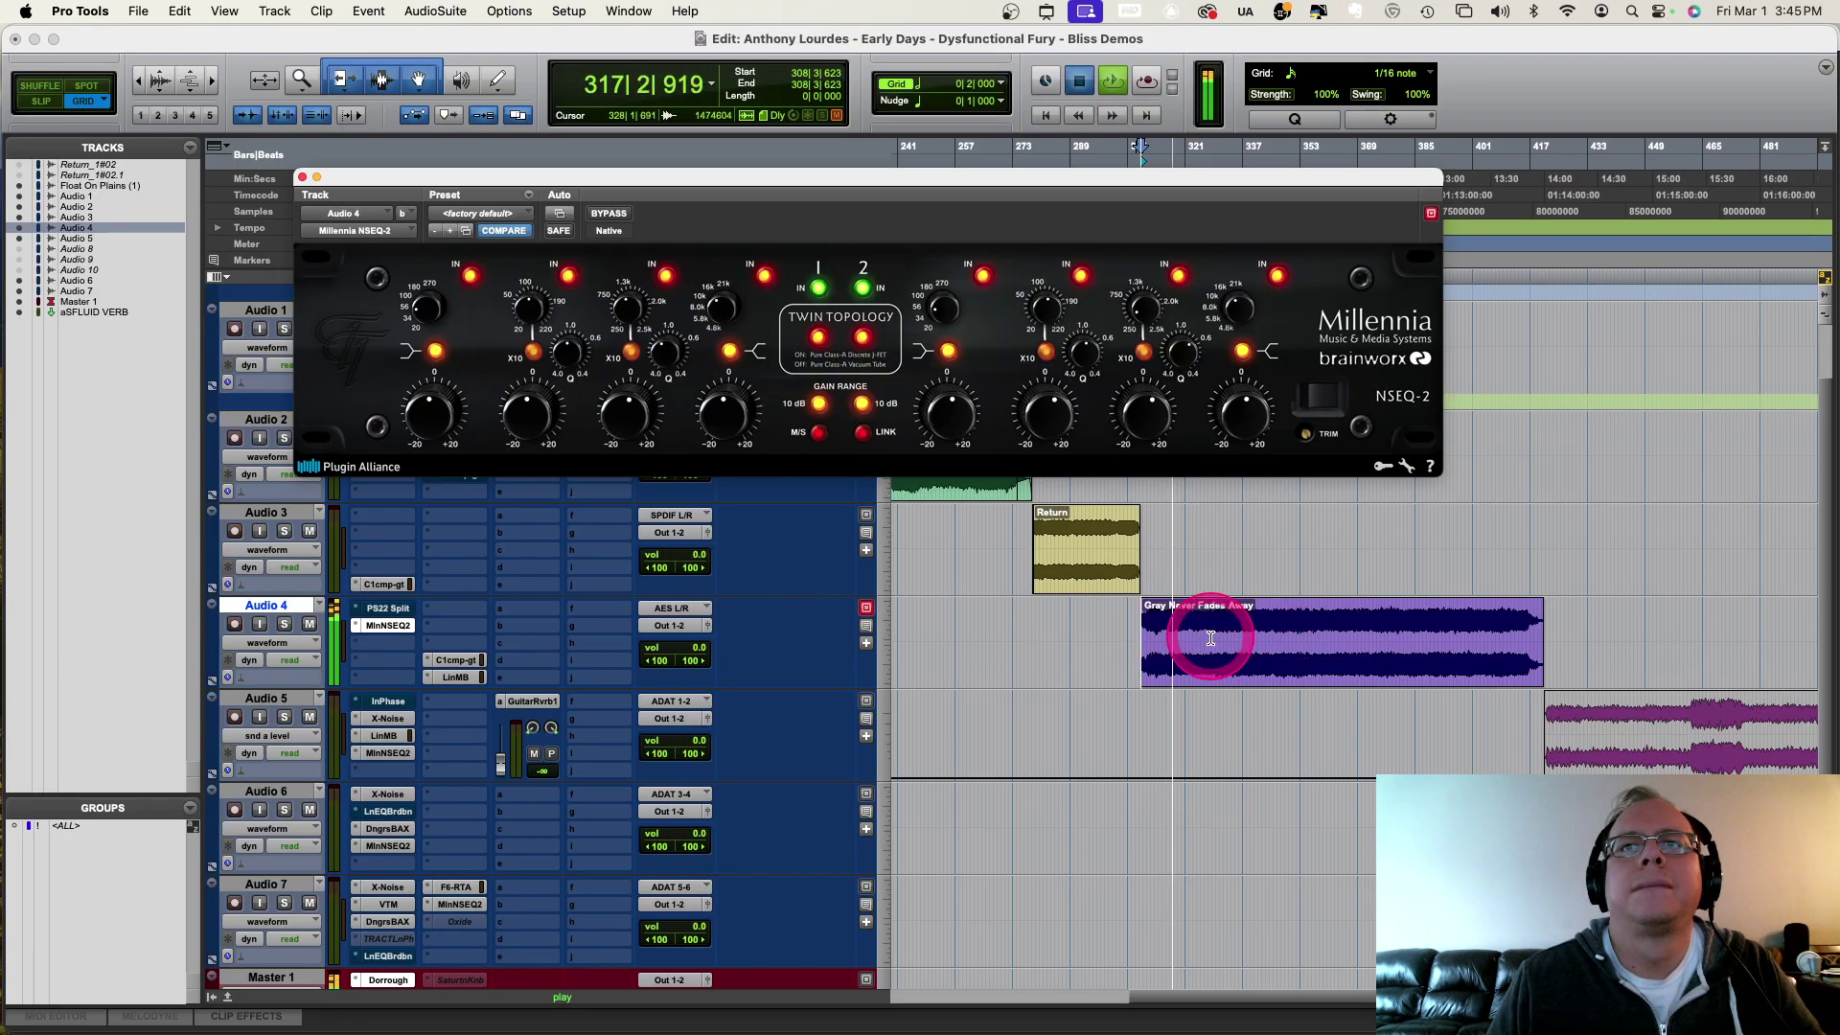
key(space)
Step: Replay the Gray Never Fades Away clip from its start, comparing the NSEQ-2's channel 2 low-mid band in and out, and stop playback
click(1111, 635)
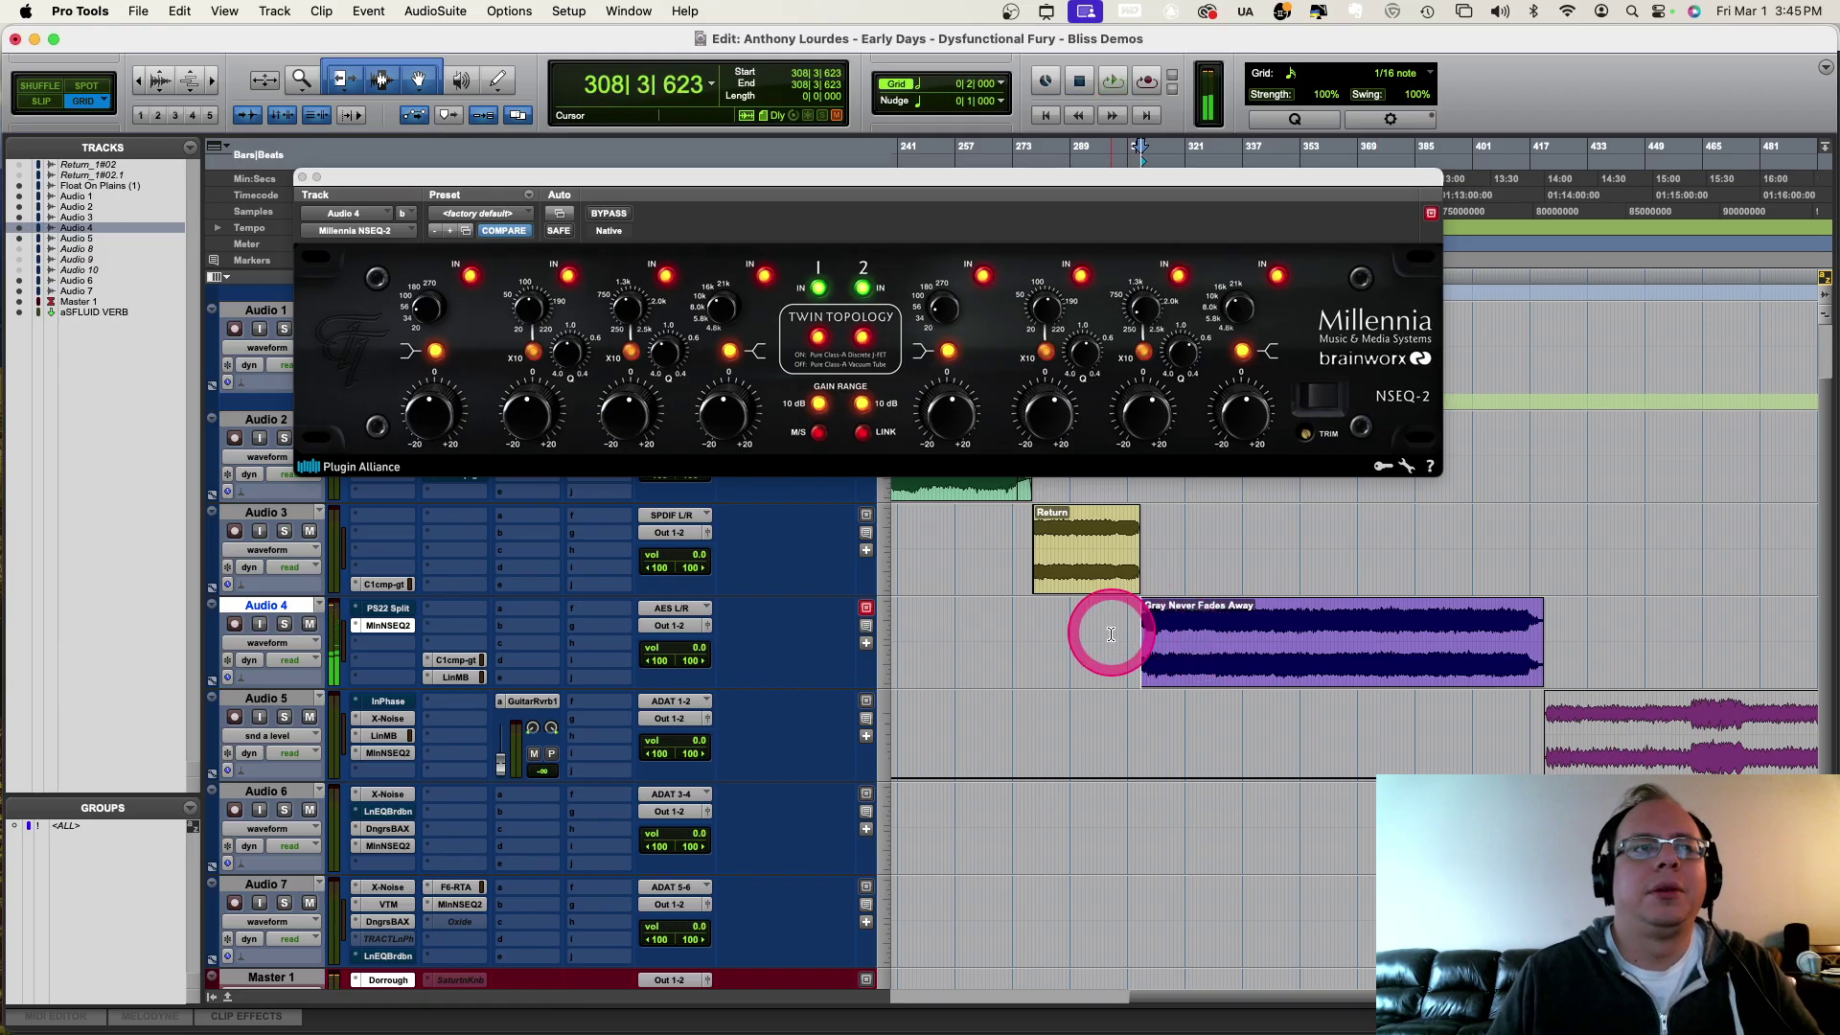
key(space)
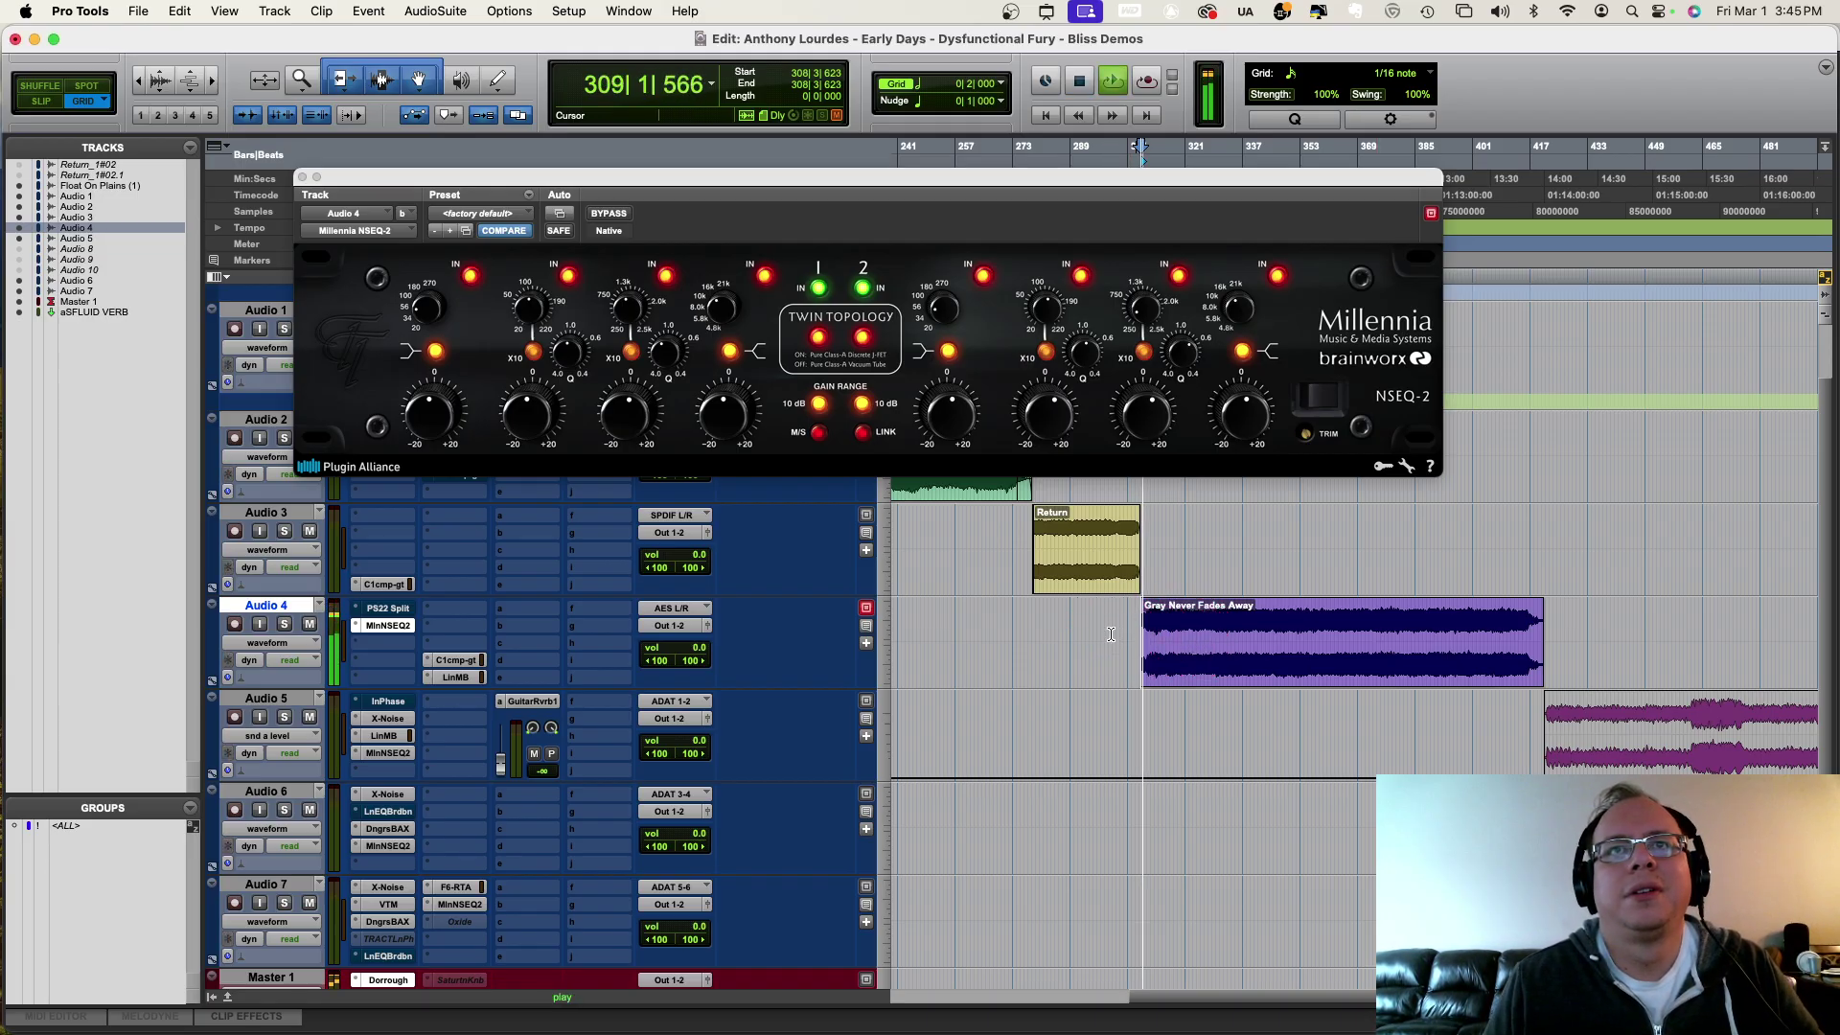
click(1057, 342)
click(1080, 284)
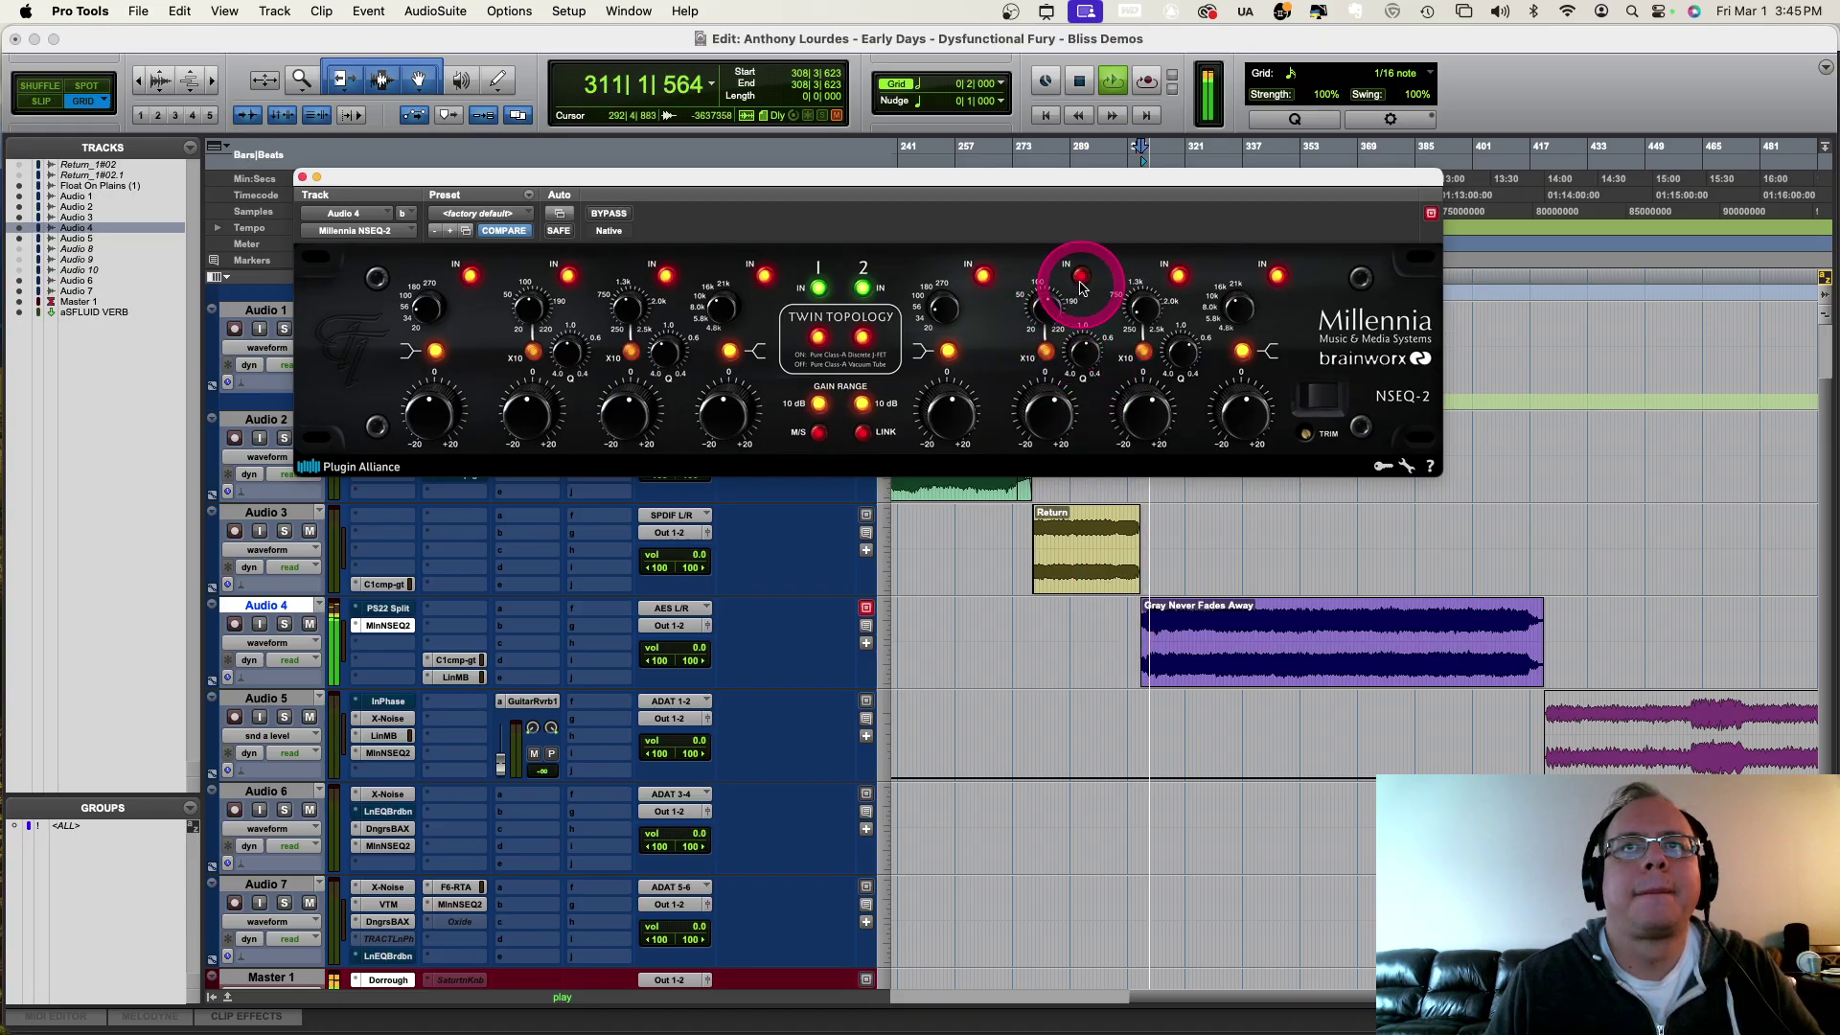
click(1042, 418)
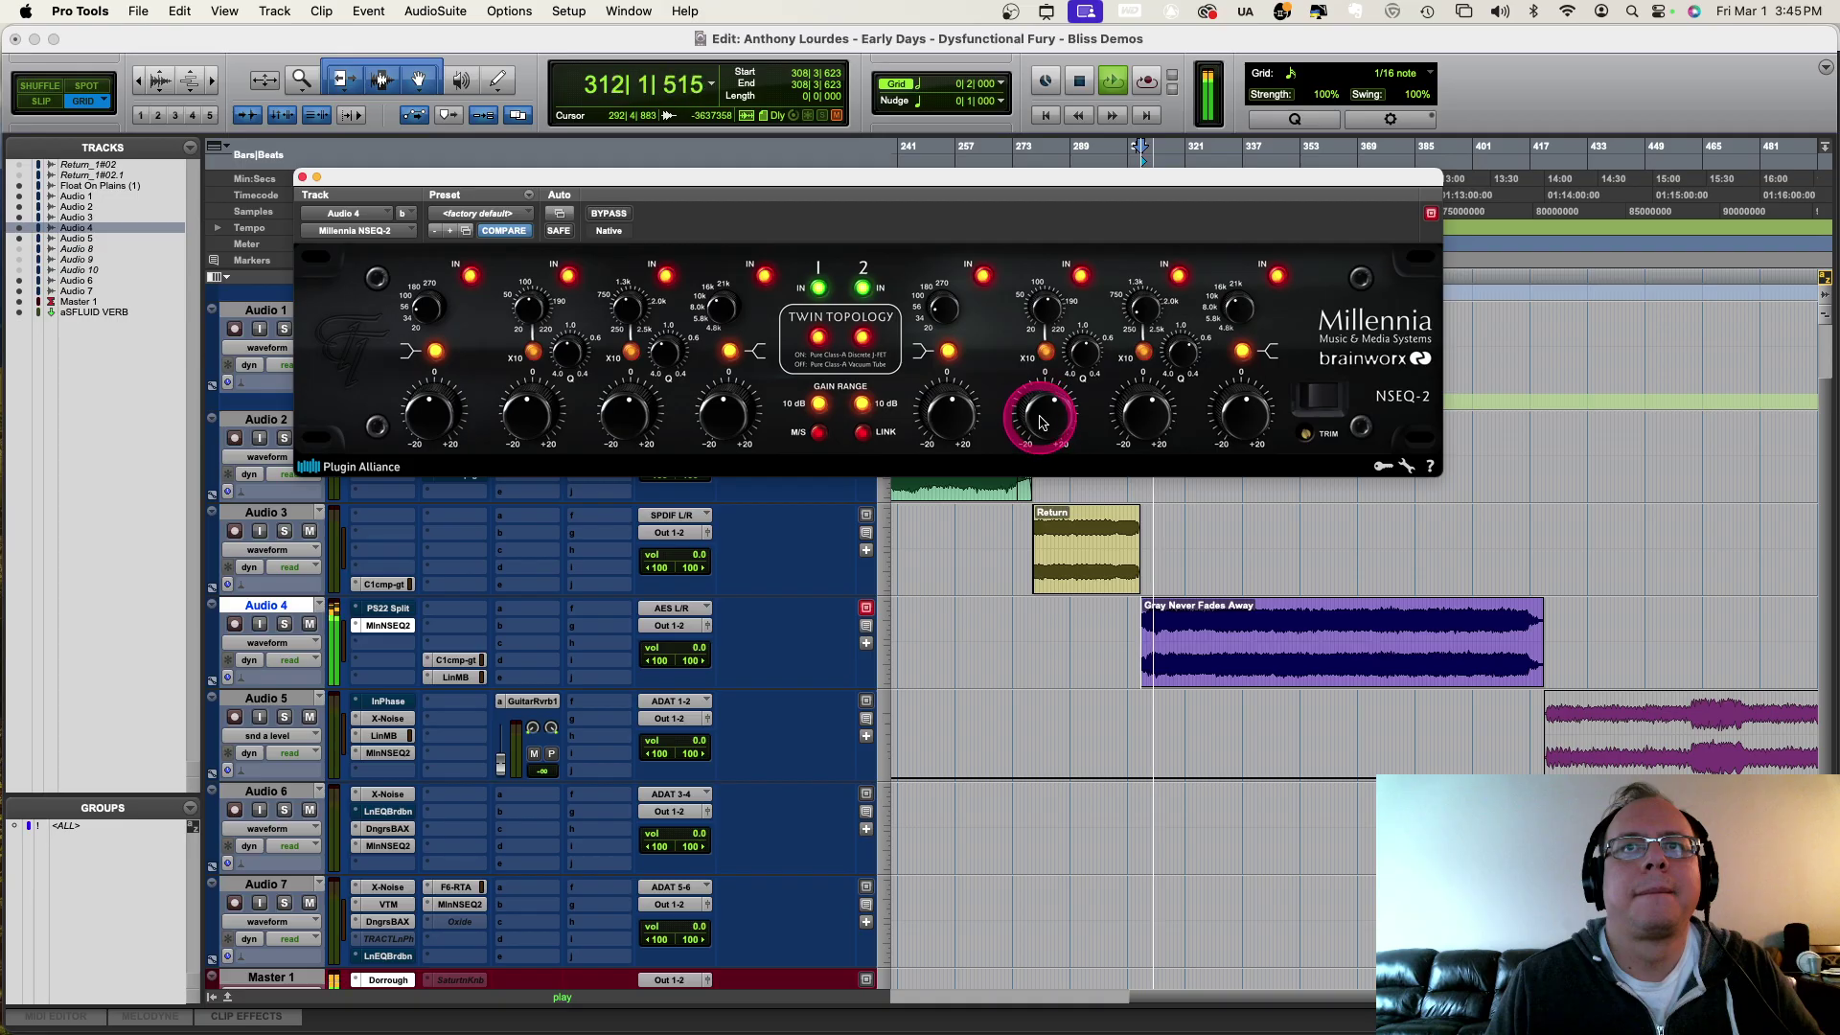
click(1075, 352)
drag(1083, 357, 1084, 277)
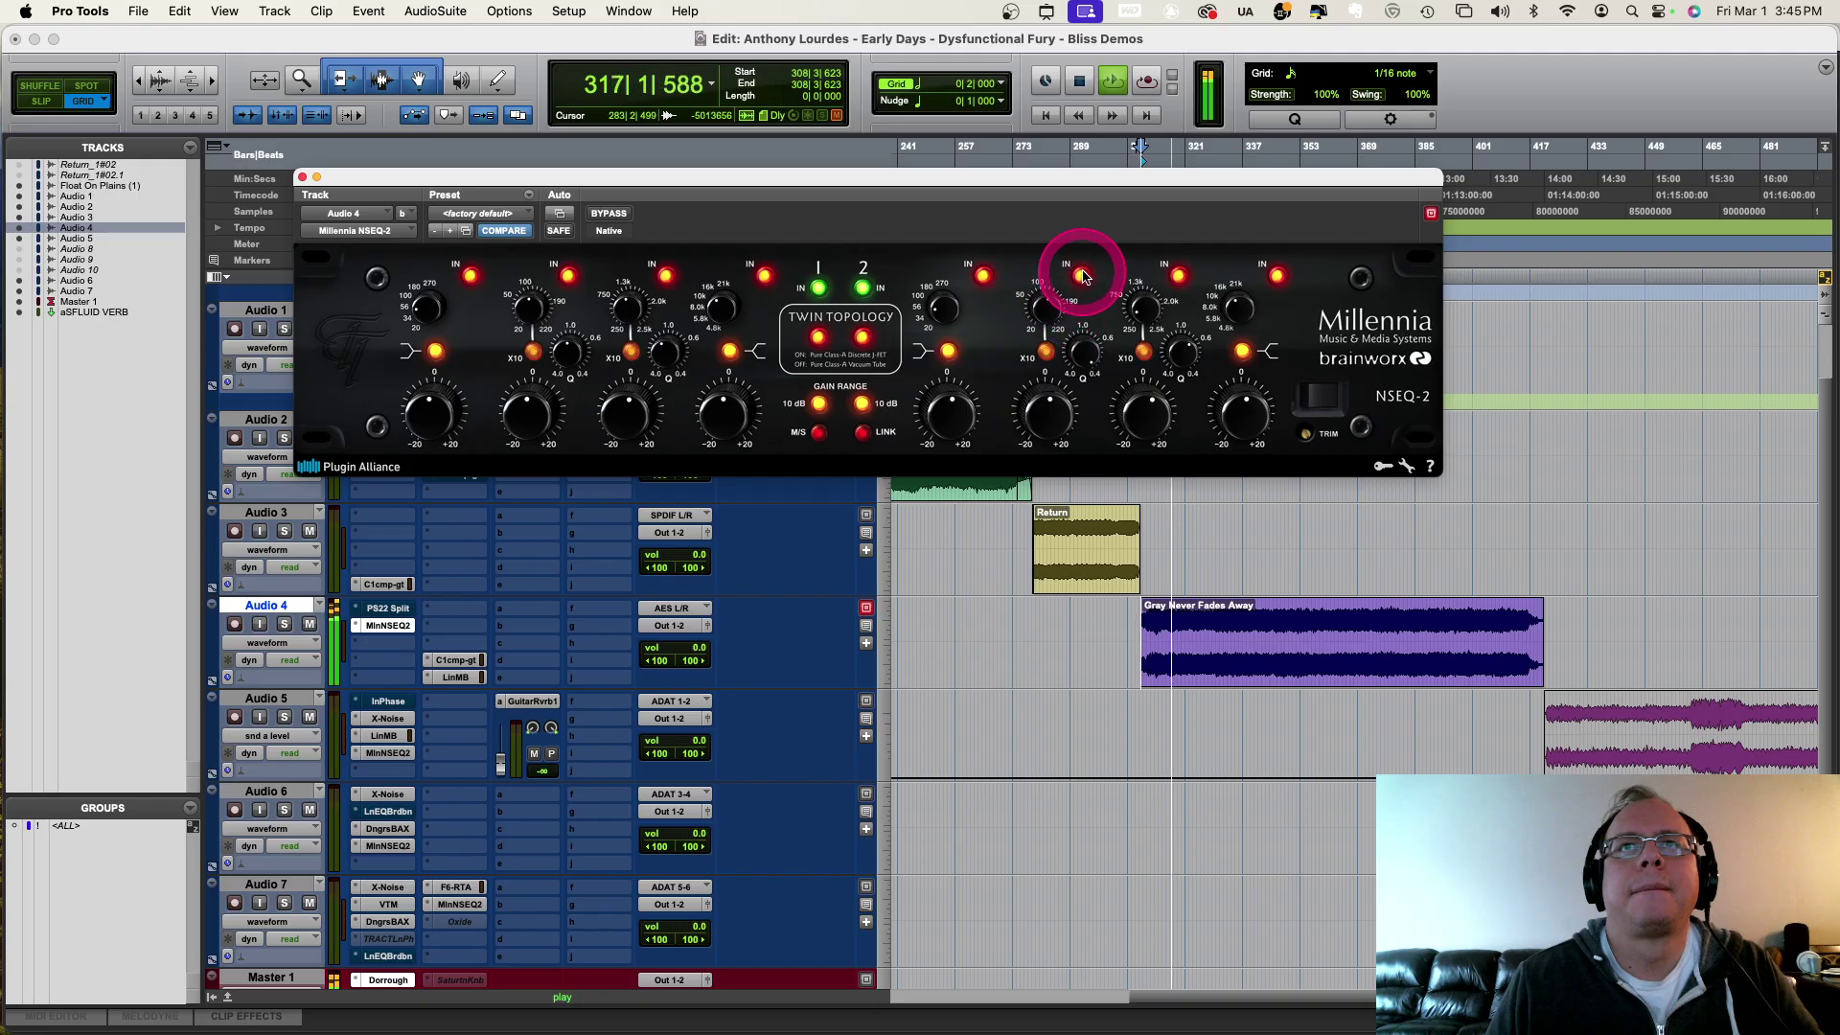
click(1084, 277)
key(space)
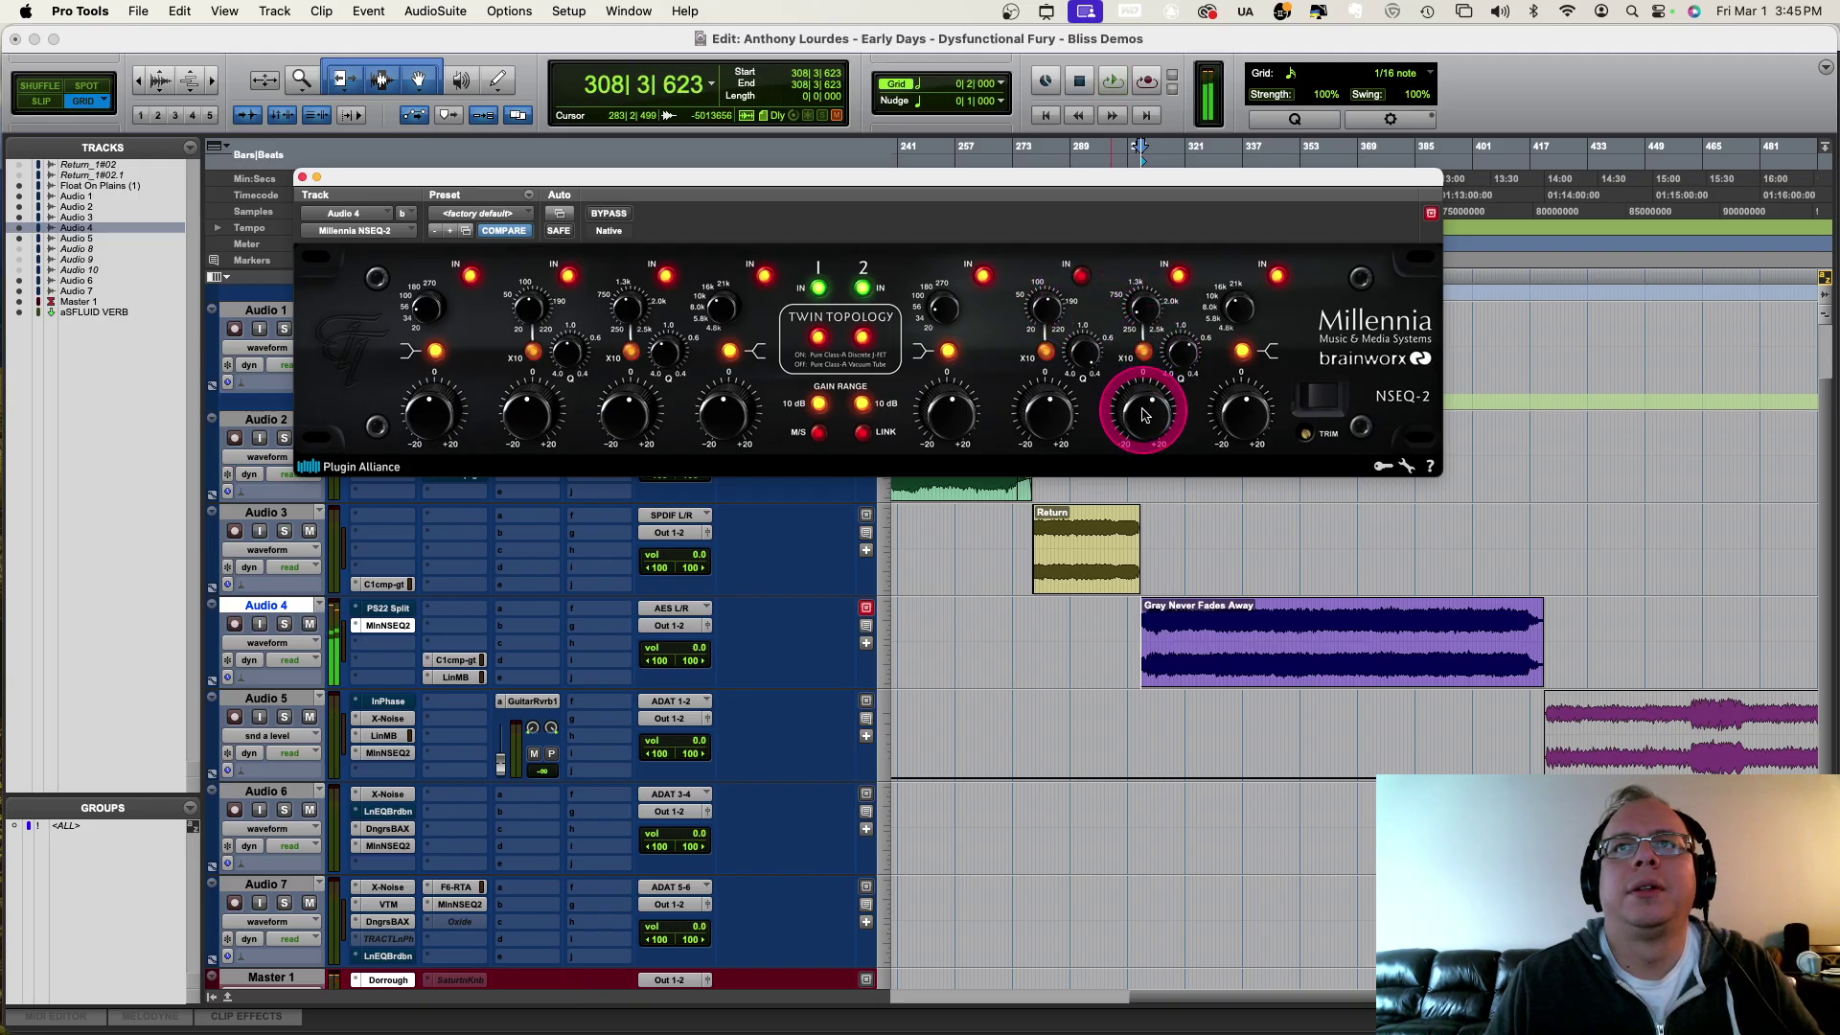
Step: Re-engage channel 2's low-mid band, bypass its high-mid band and replay the clip from its start
click(1179, 277)
key(space)
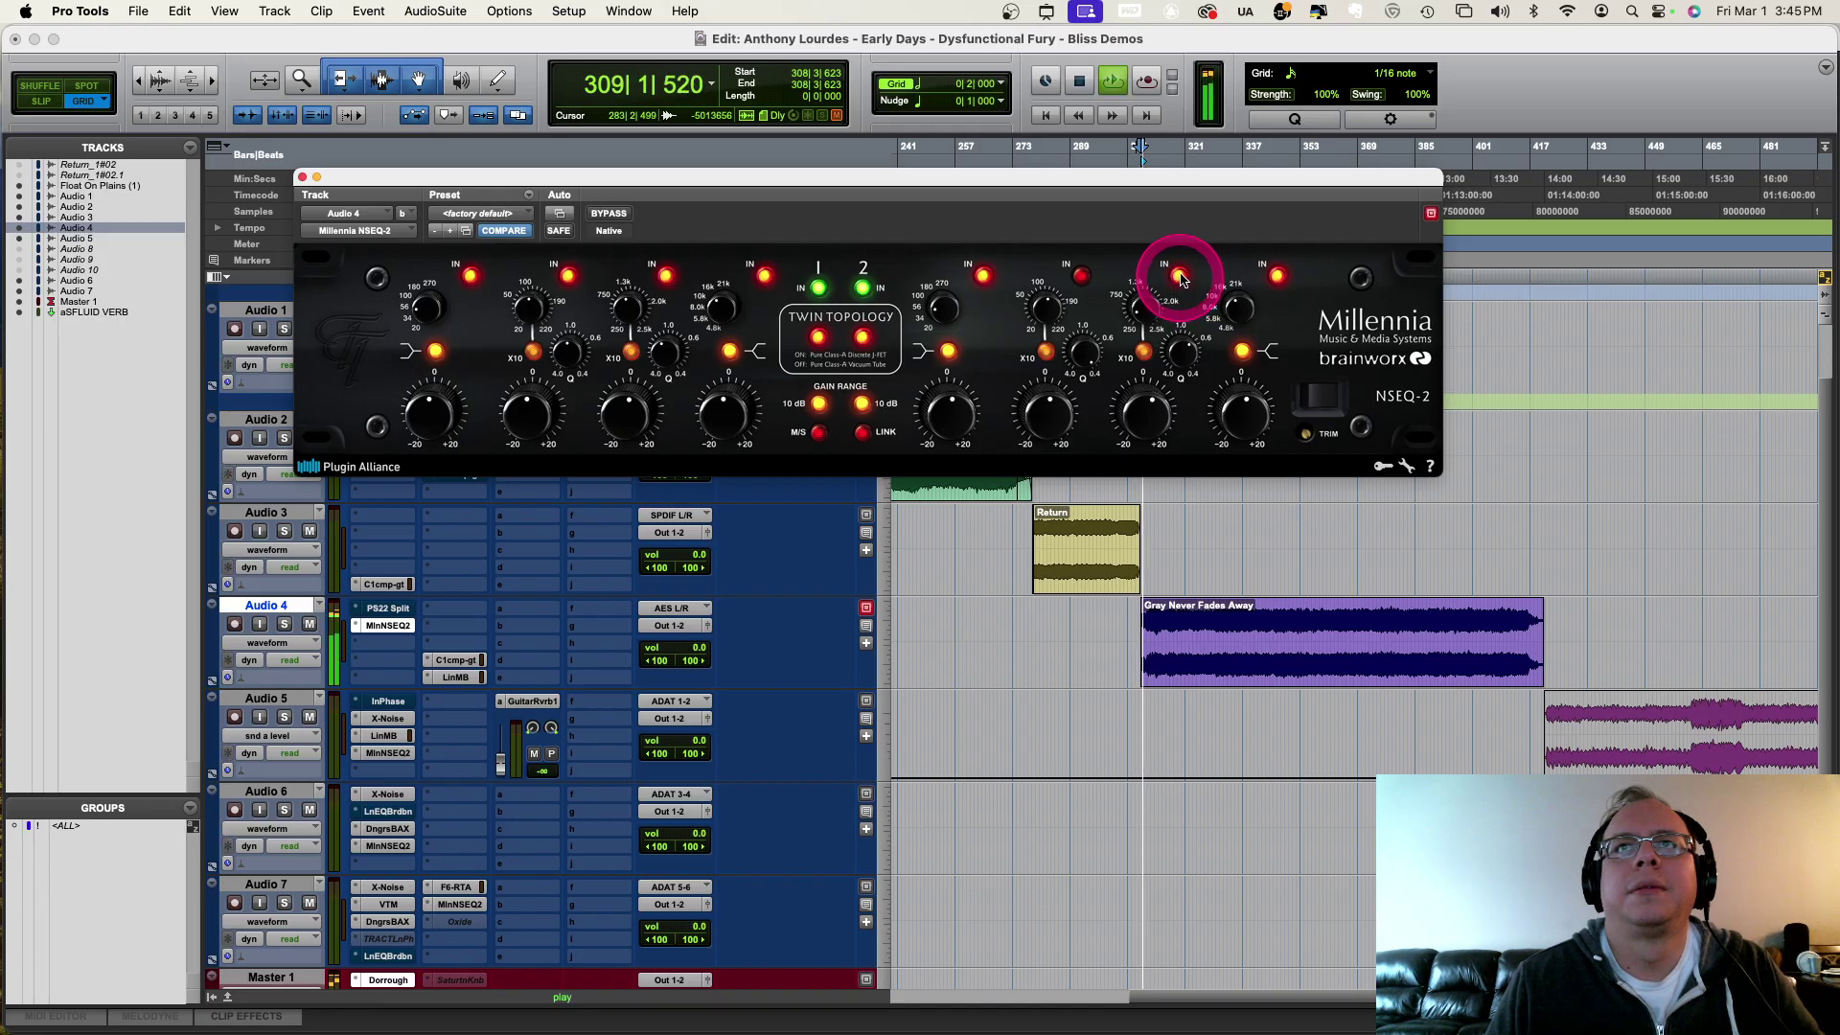
click(1093, 277)
click(1175, 278)
drag(1131, 413, 1178, 284)
key(space)
key(space)
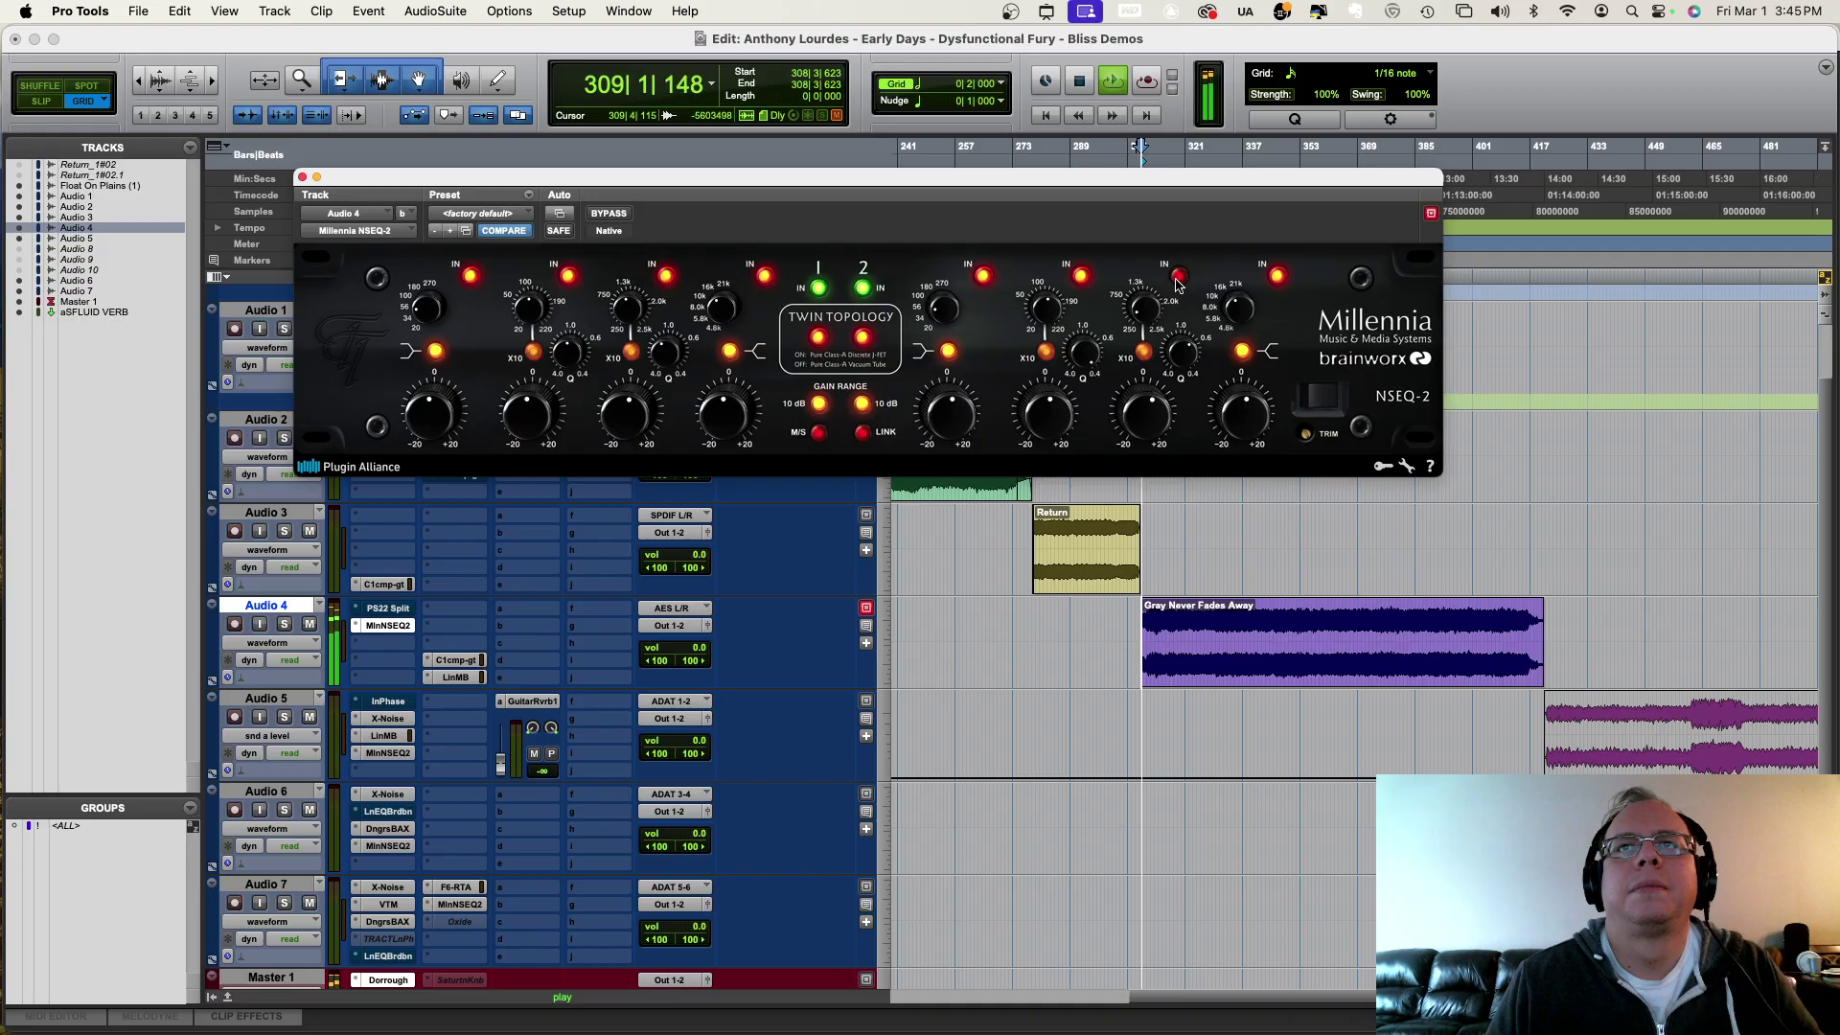
Step: Compare the clip's opening with channel 2's high-mid band active and bypassed, ending with it active and playback restarted
key(super+bracketright)
key(super+bracketright)
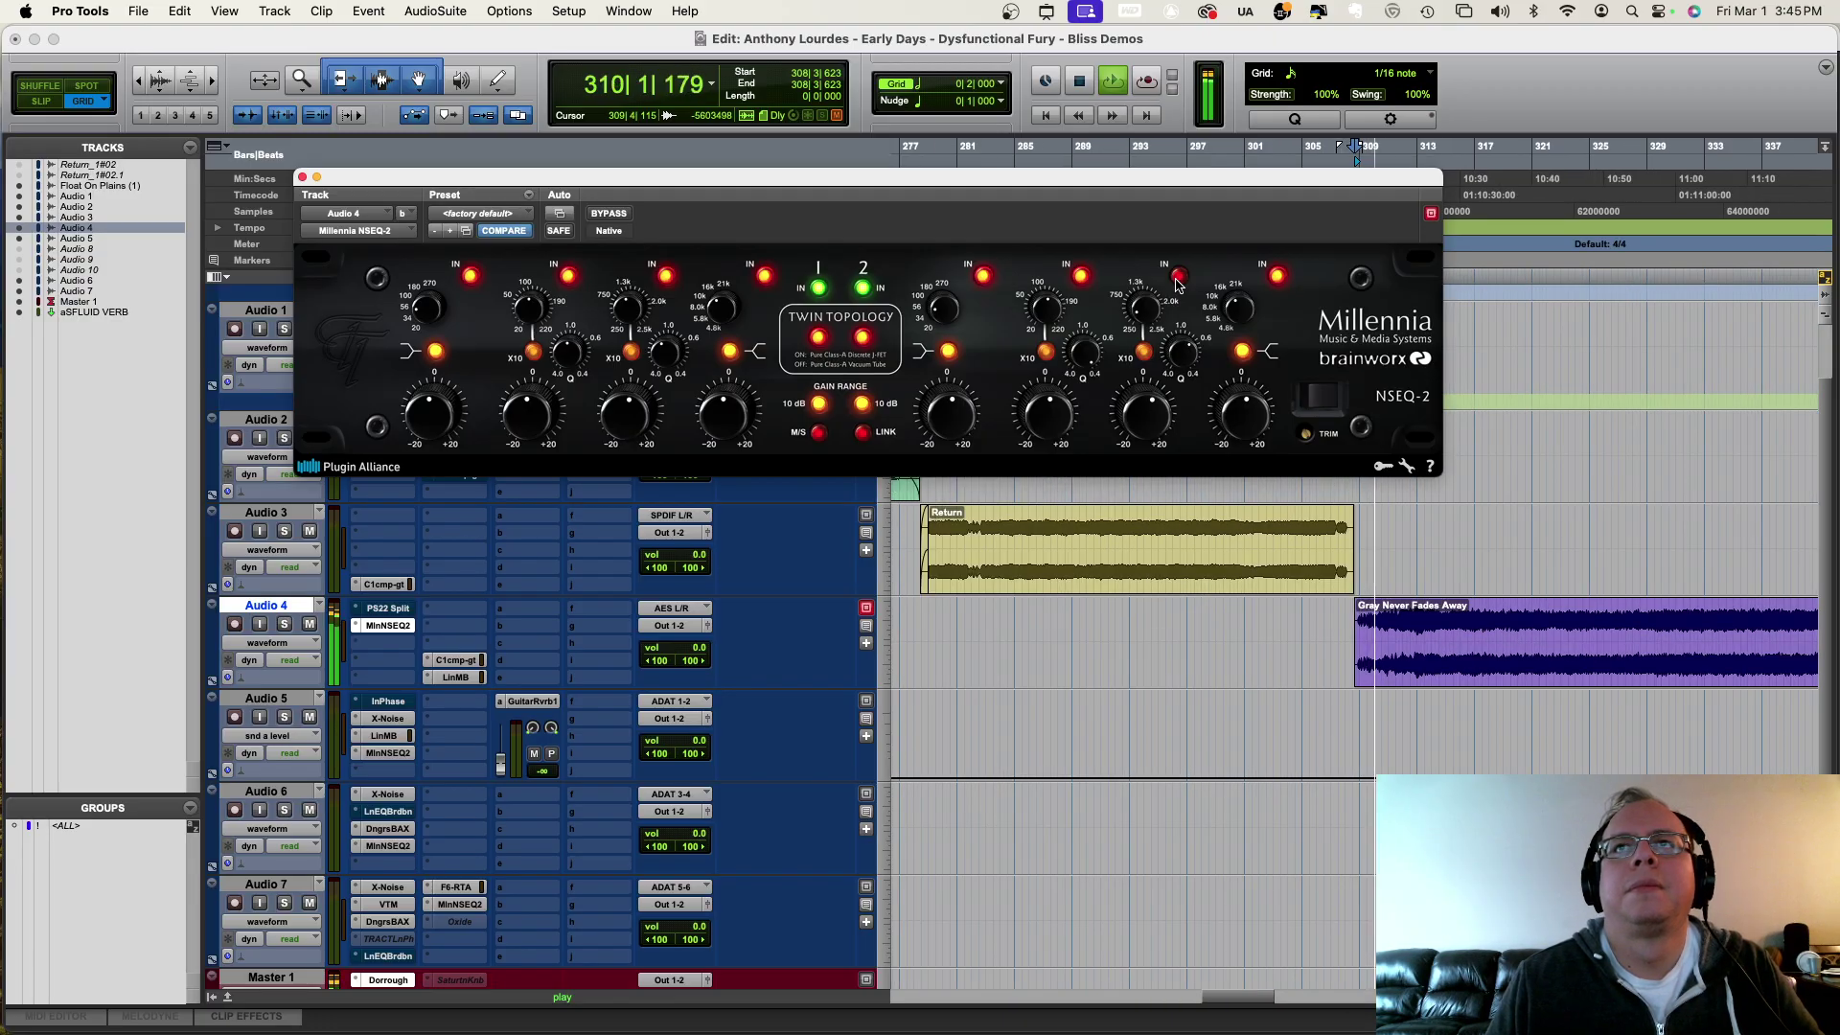
key(space)
drag(1142, 426, 1143, 427)
click(1178, 276)
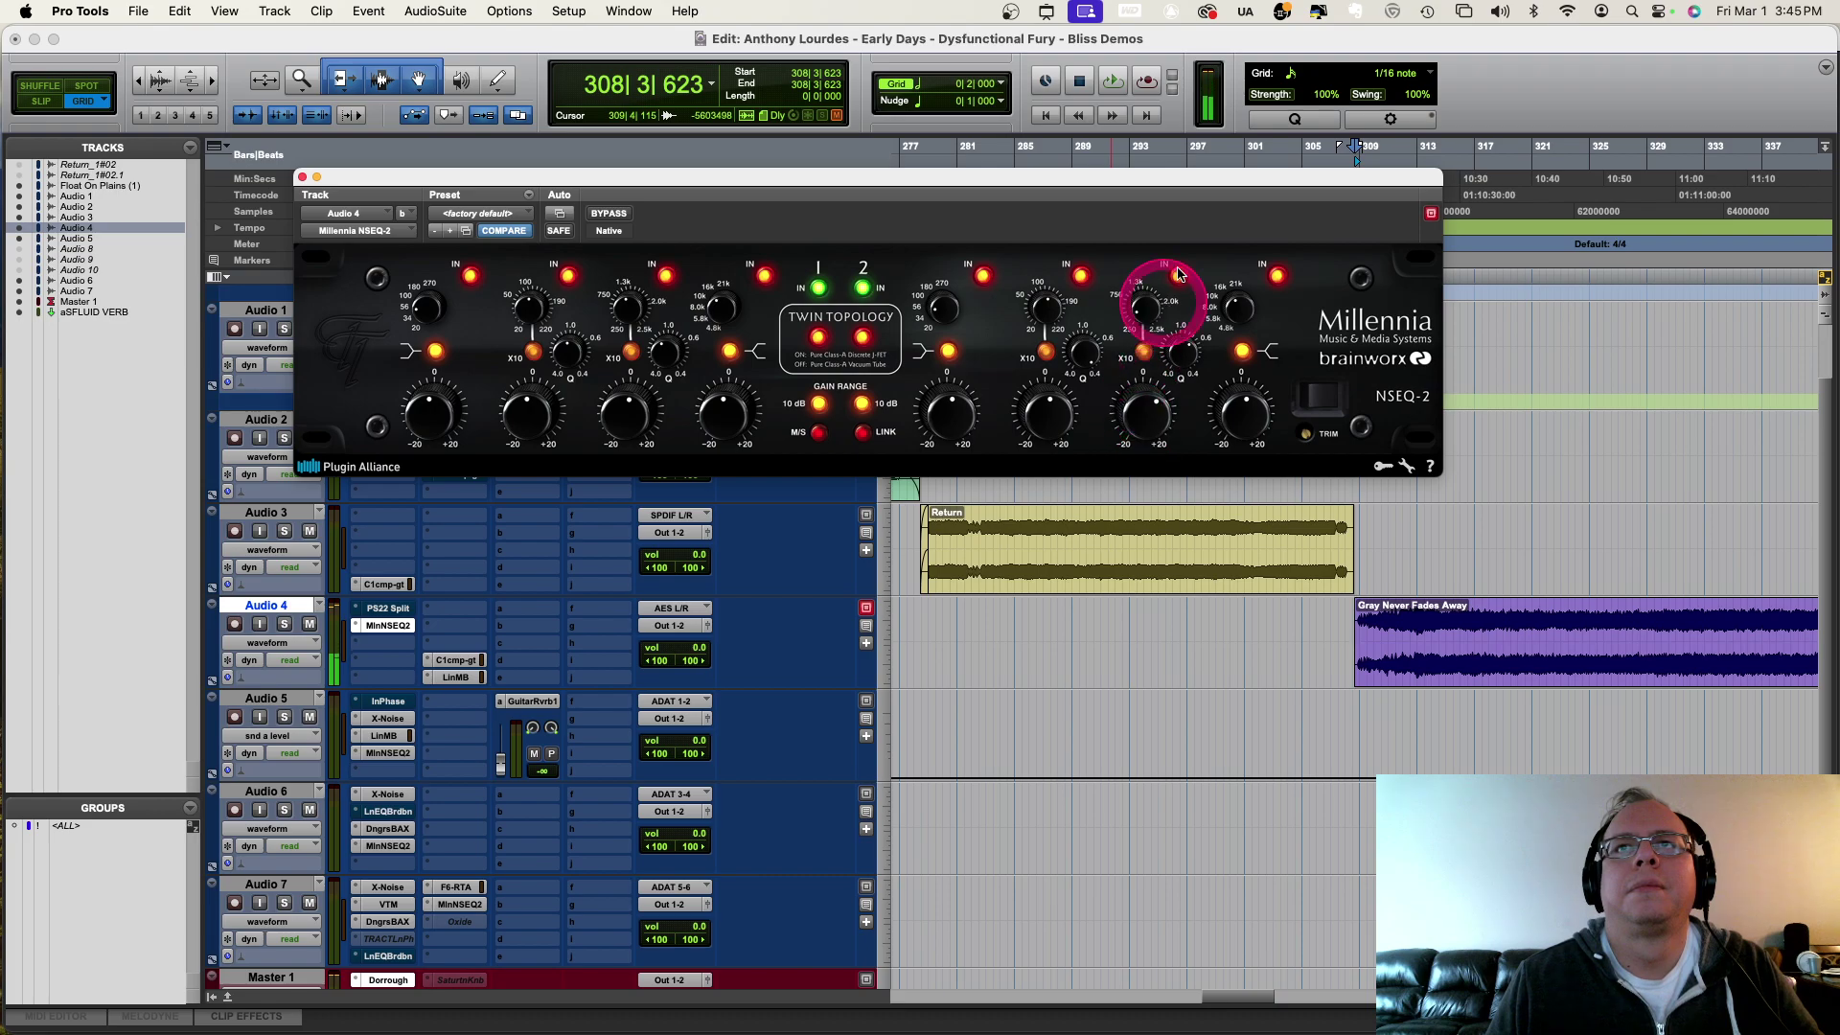
key(space)
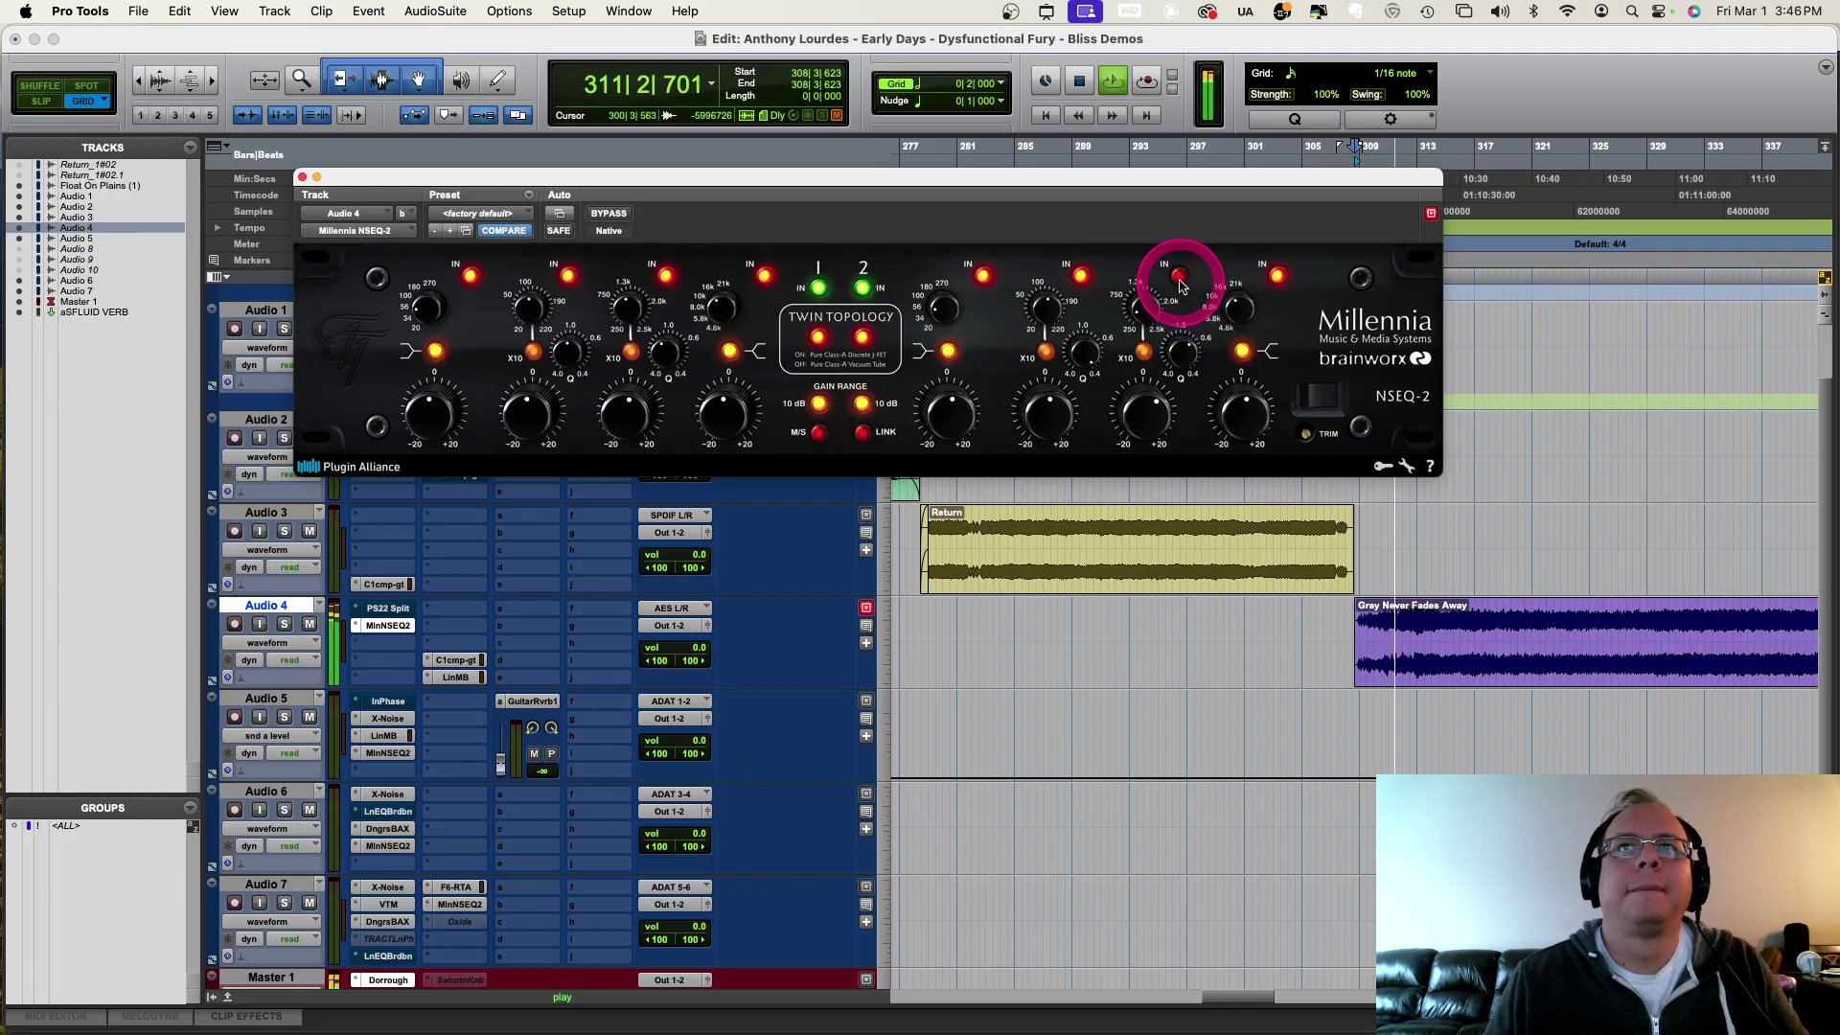
click(1179, 278)
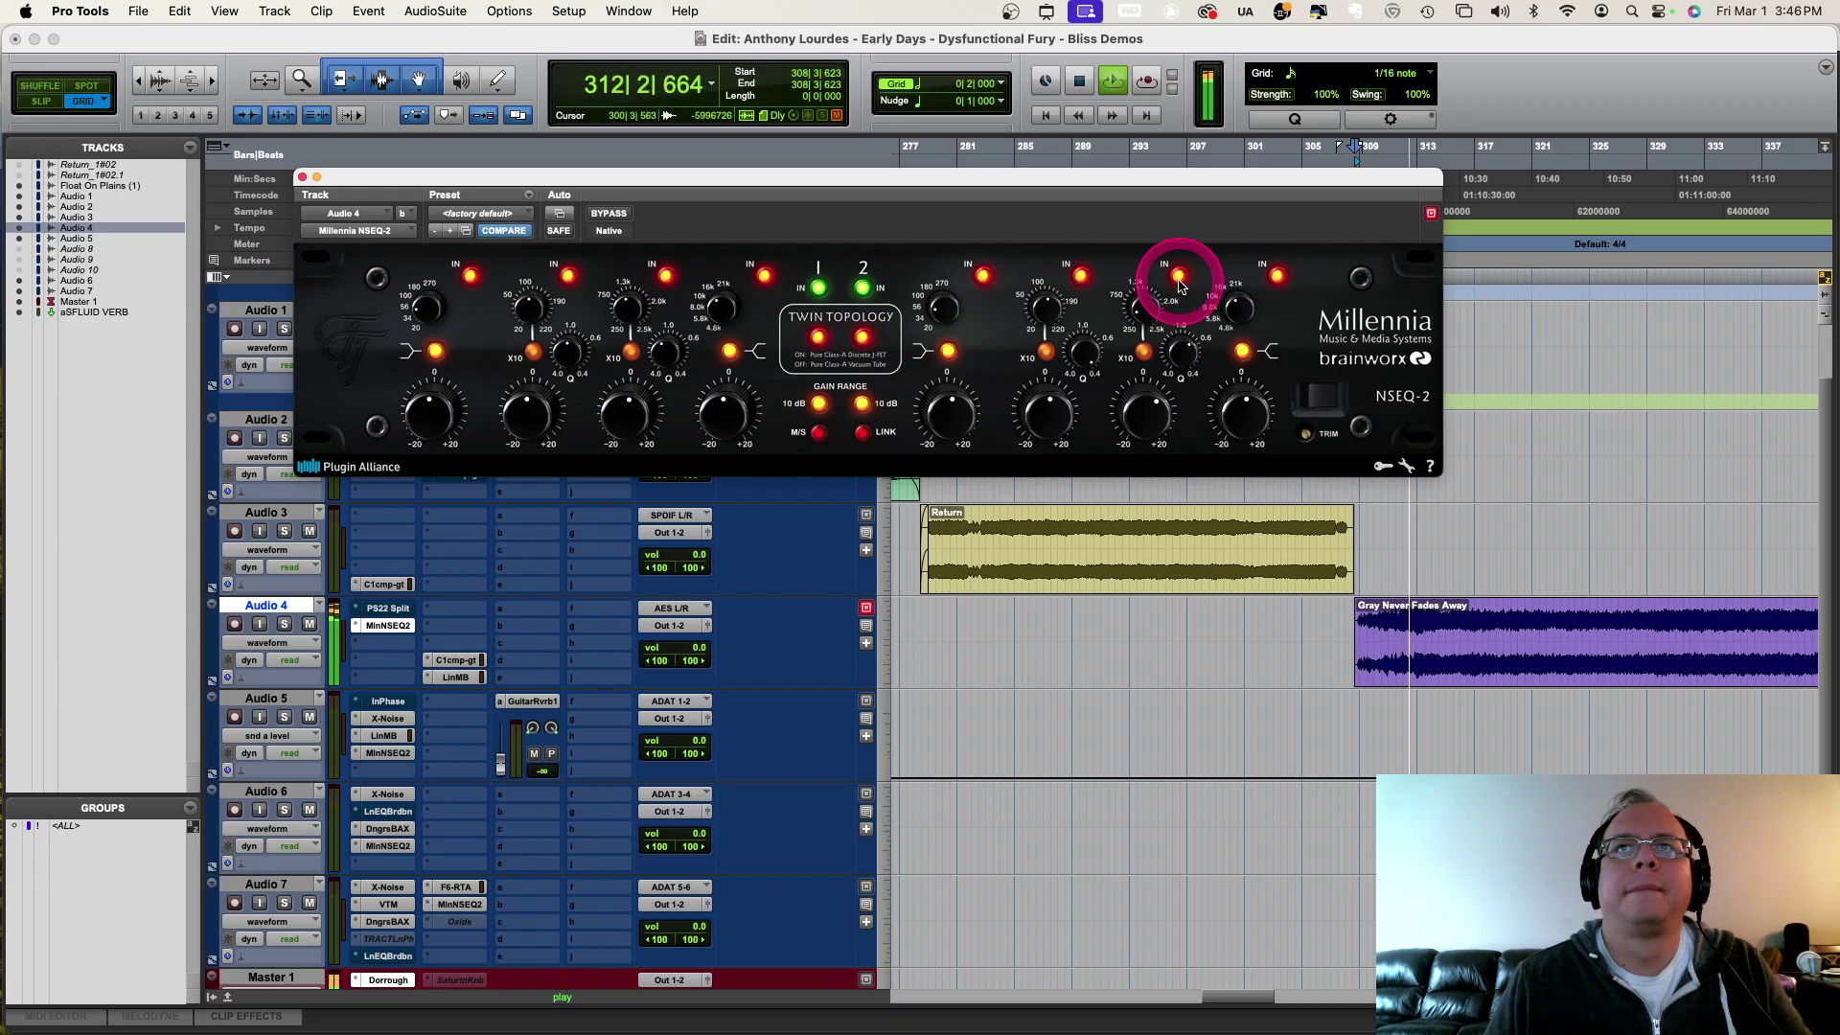
key(space)
key(space)
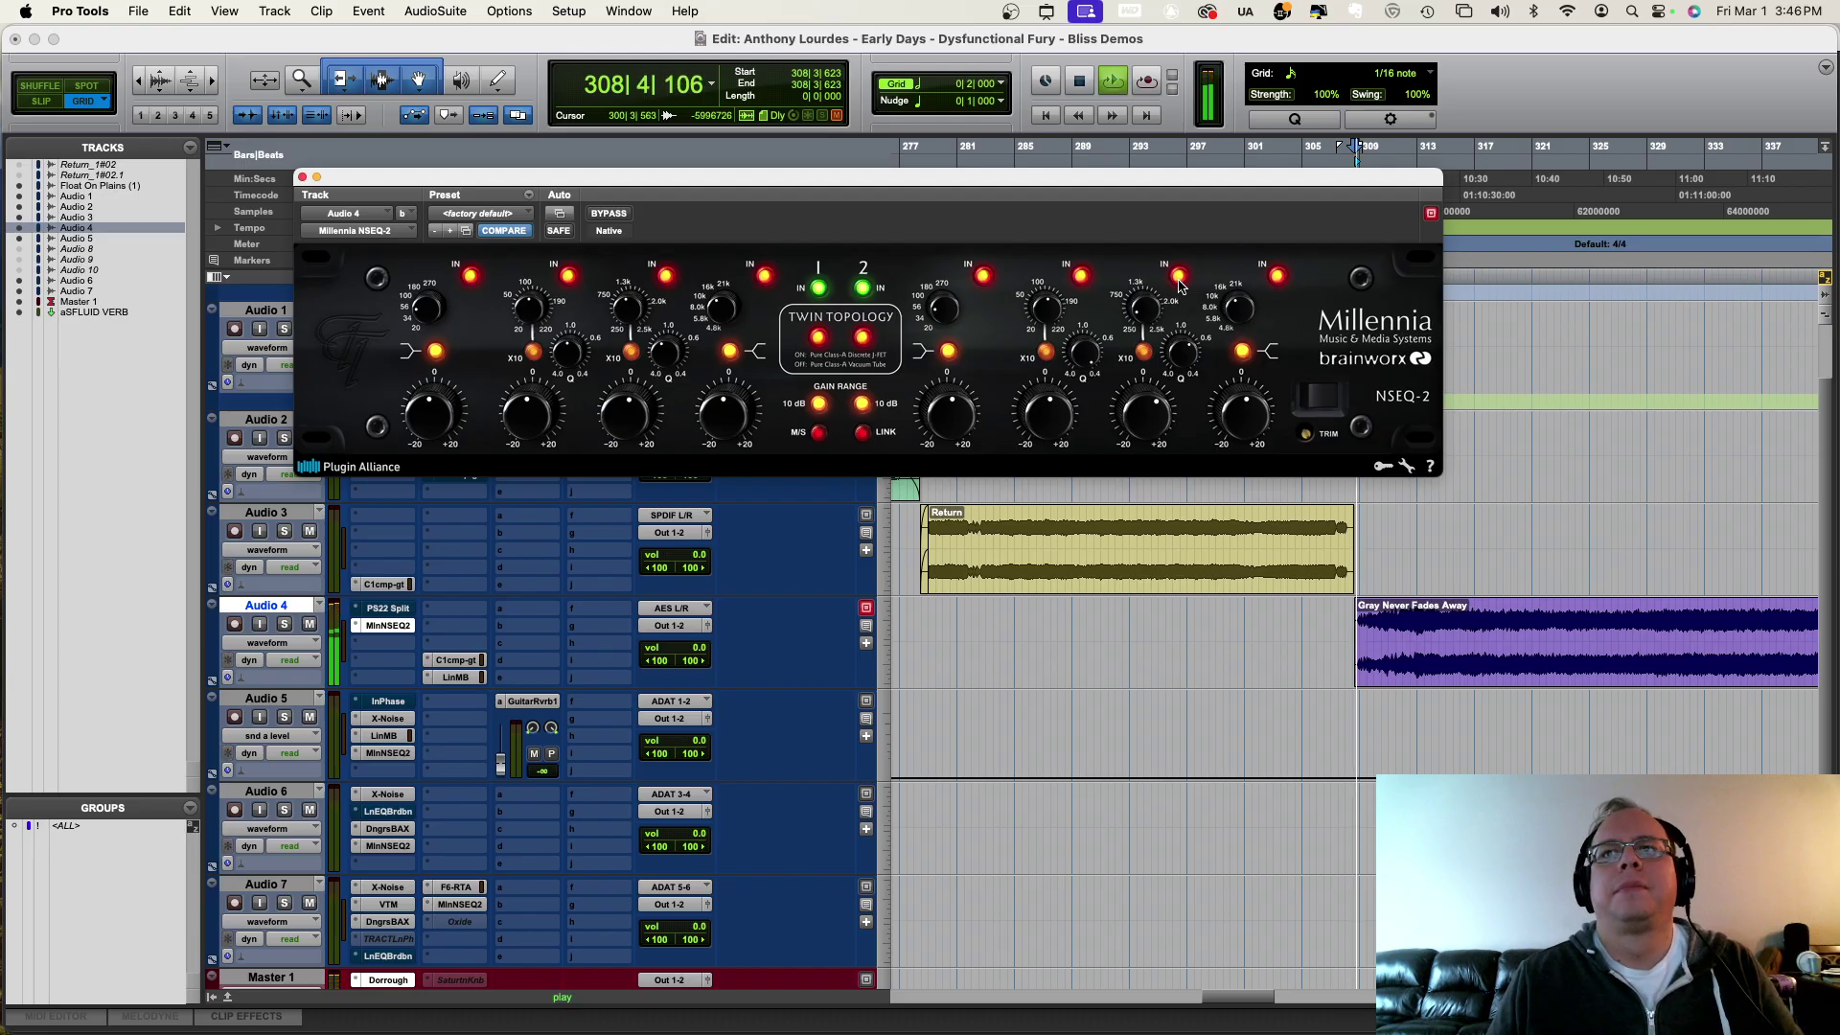
Step: Place the cursor at bar 311 in the Gray Never Fades Away clip and compare playback with channel 2's high-mid band in and out
scroll(1346, 644, up, 2)
click(1486, 635)
key(space)
click(1179, 279)
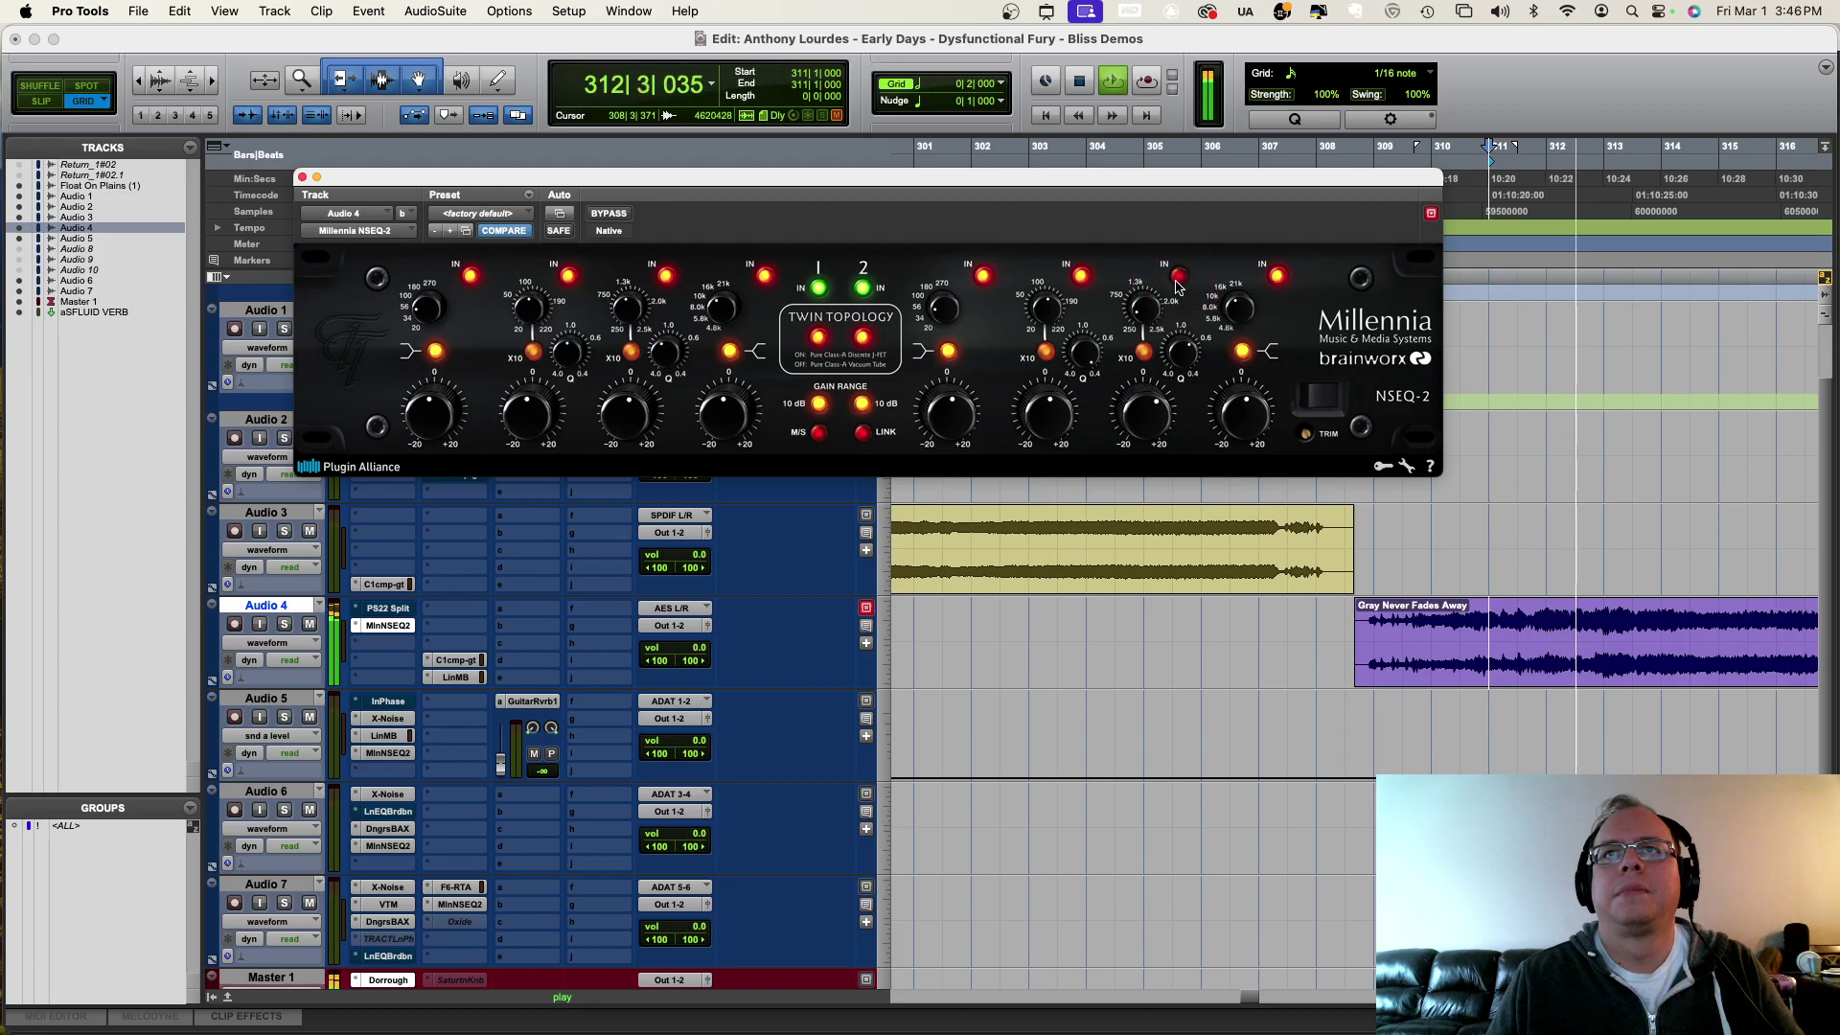
click(1179, 279)
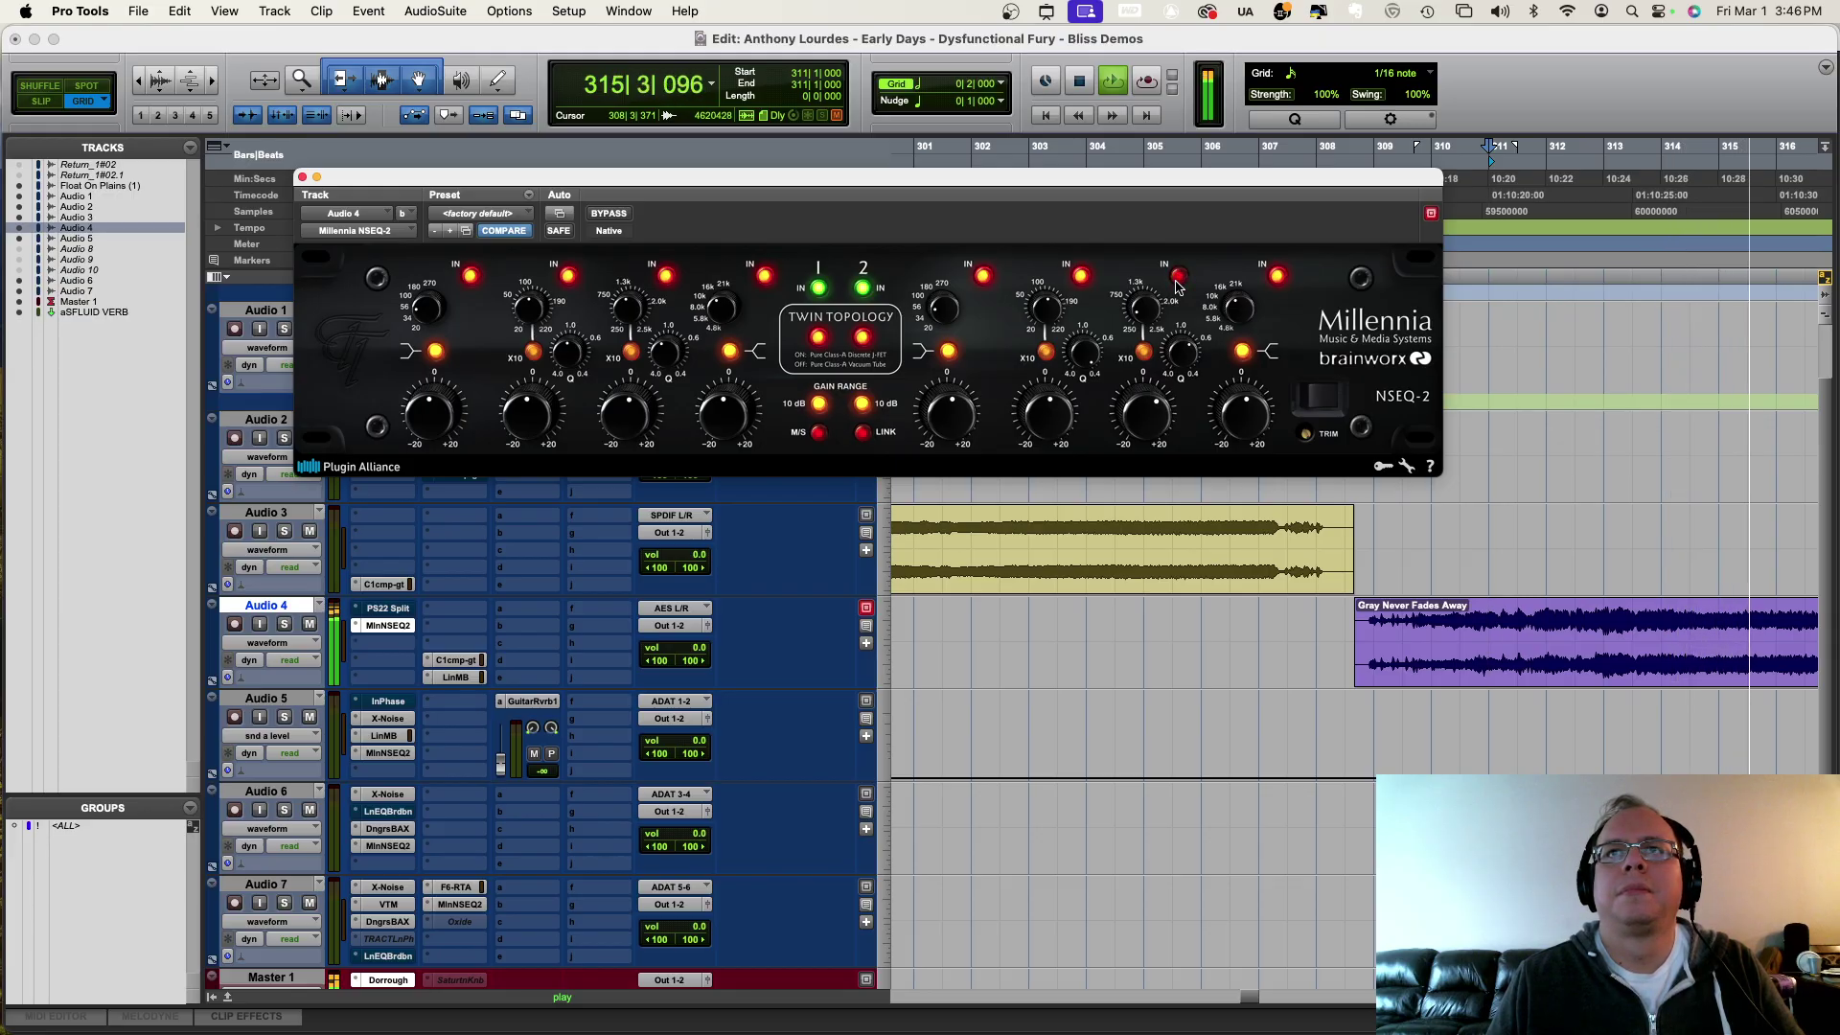
Step: Re-engage channel 2's high-mid band, replay from bar 311, stop playback and close the NSEQ-2
click(1153, 404)
drag(1153, 404, 759, 385)
key(space)
key(space)
key(space)
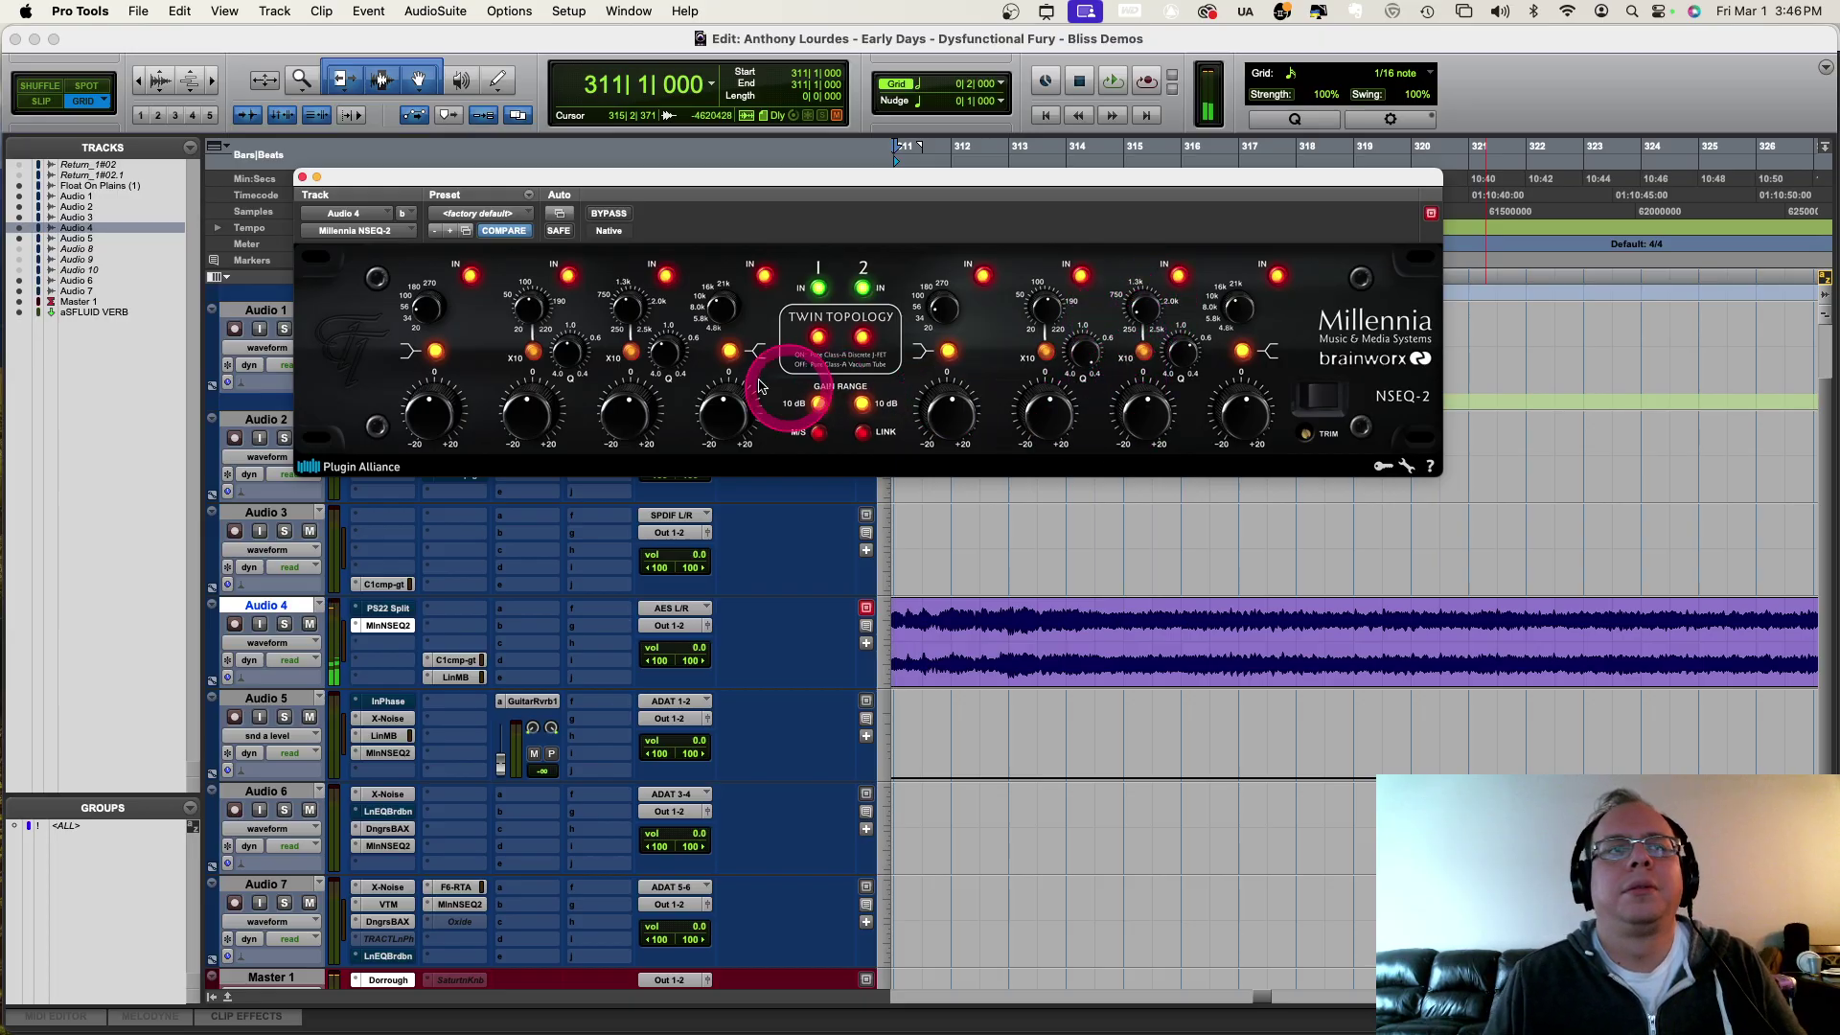
click(301, 177)
Step: Place the cursor at 436|3|000 in the Seminal Fluid clip on Audio 5 and play it
click(1211, 720)
key(Tab)
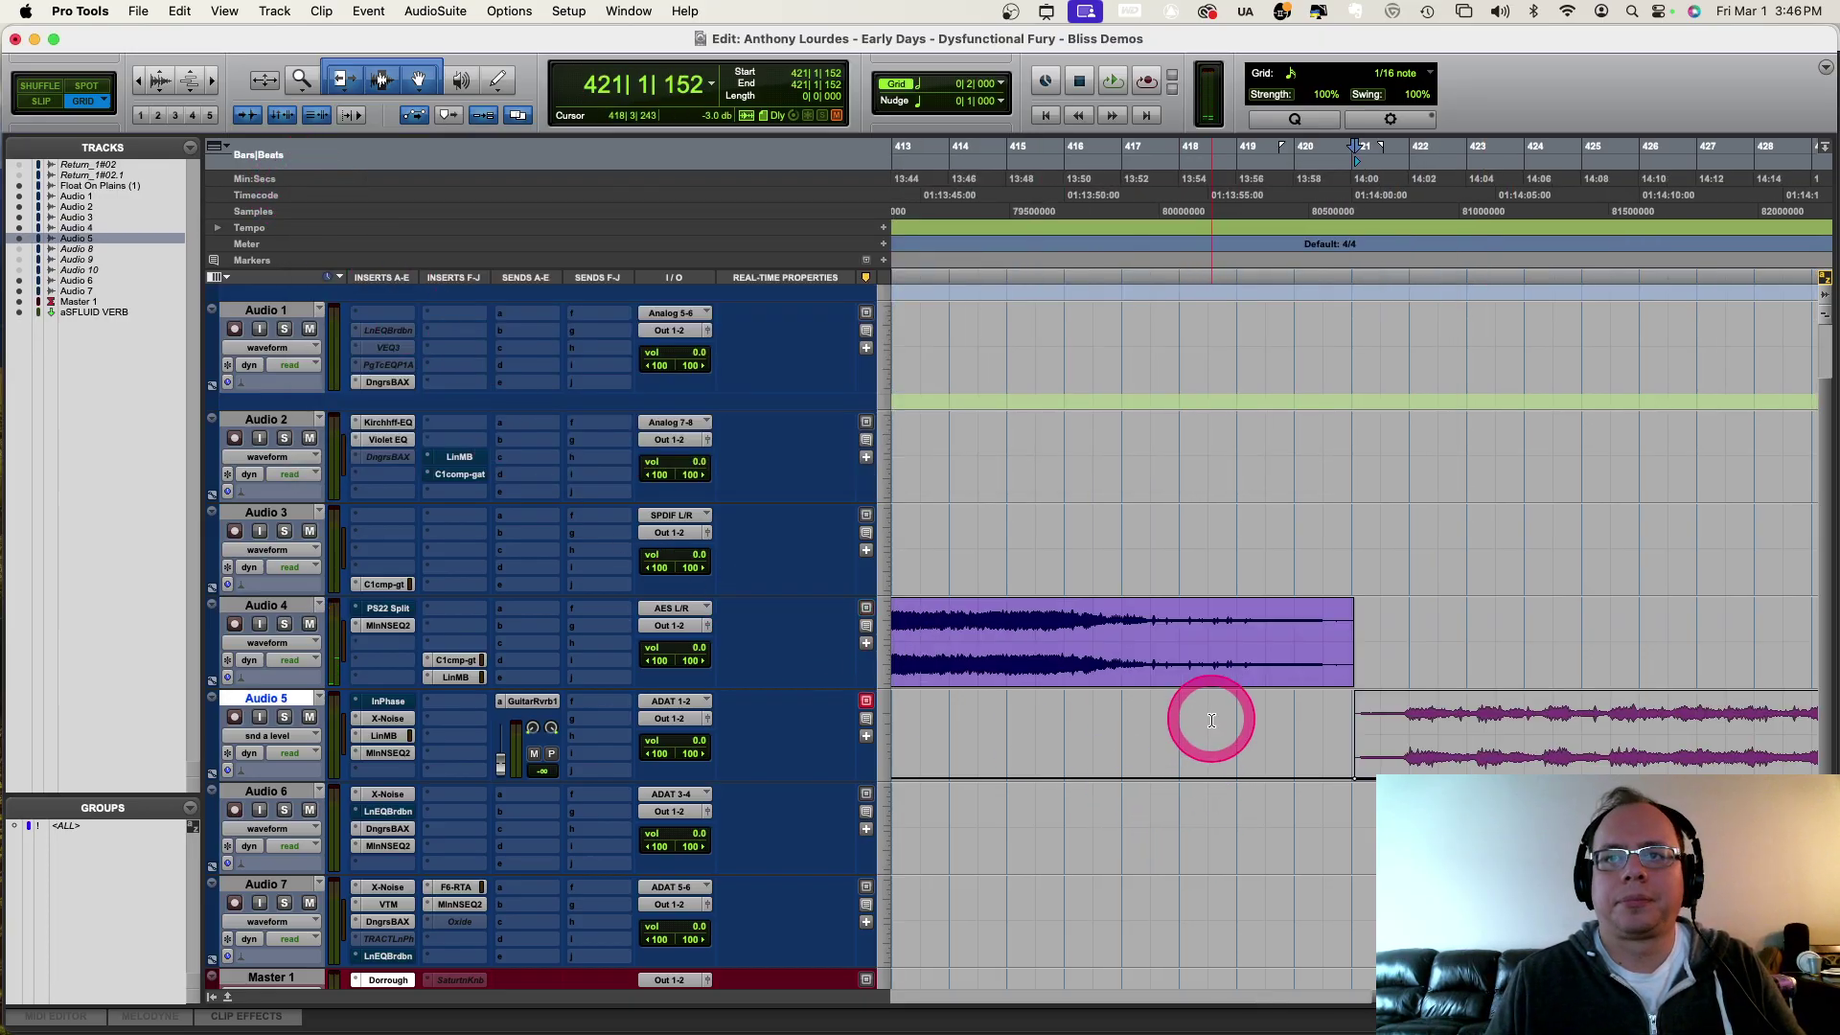
key(Tab)
scroll(1363, 726, down, 2)
click(1467, 727)
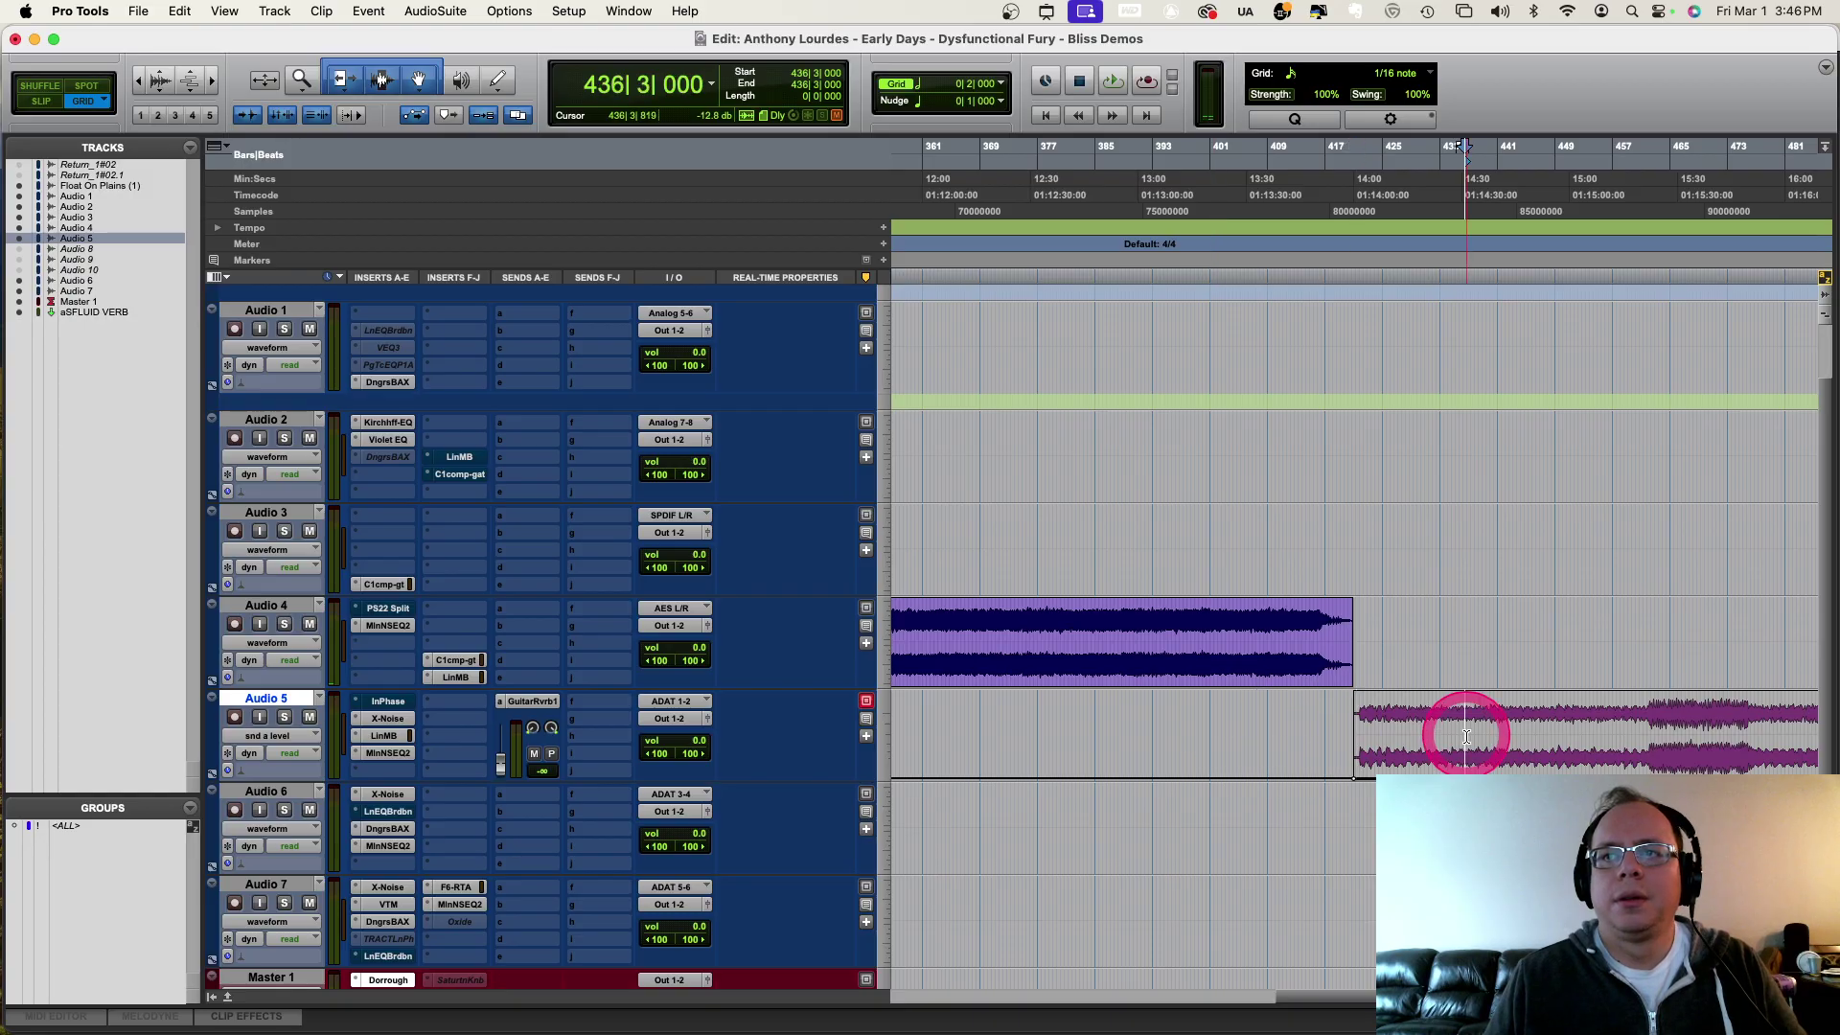
key(space)
Step: Open the Millennia NSEQ-2 on Audio 5 while the Seminal Fluid clip plays
scroll(1141, 760, down, 2)
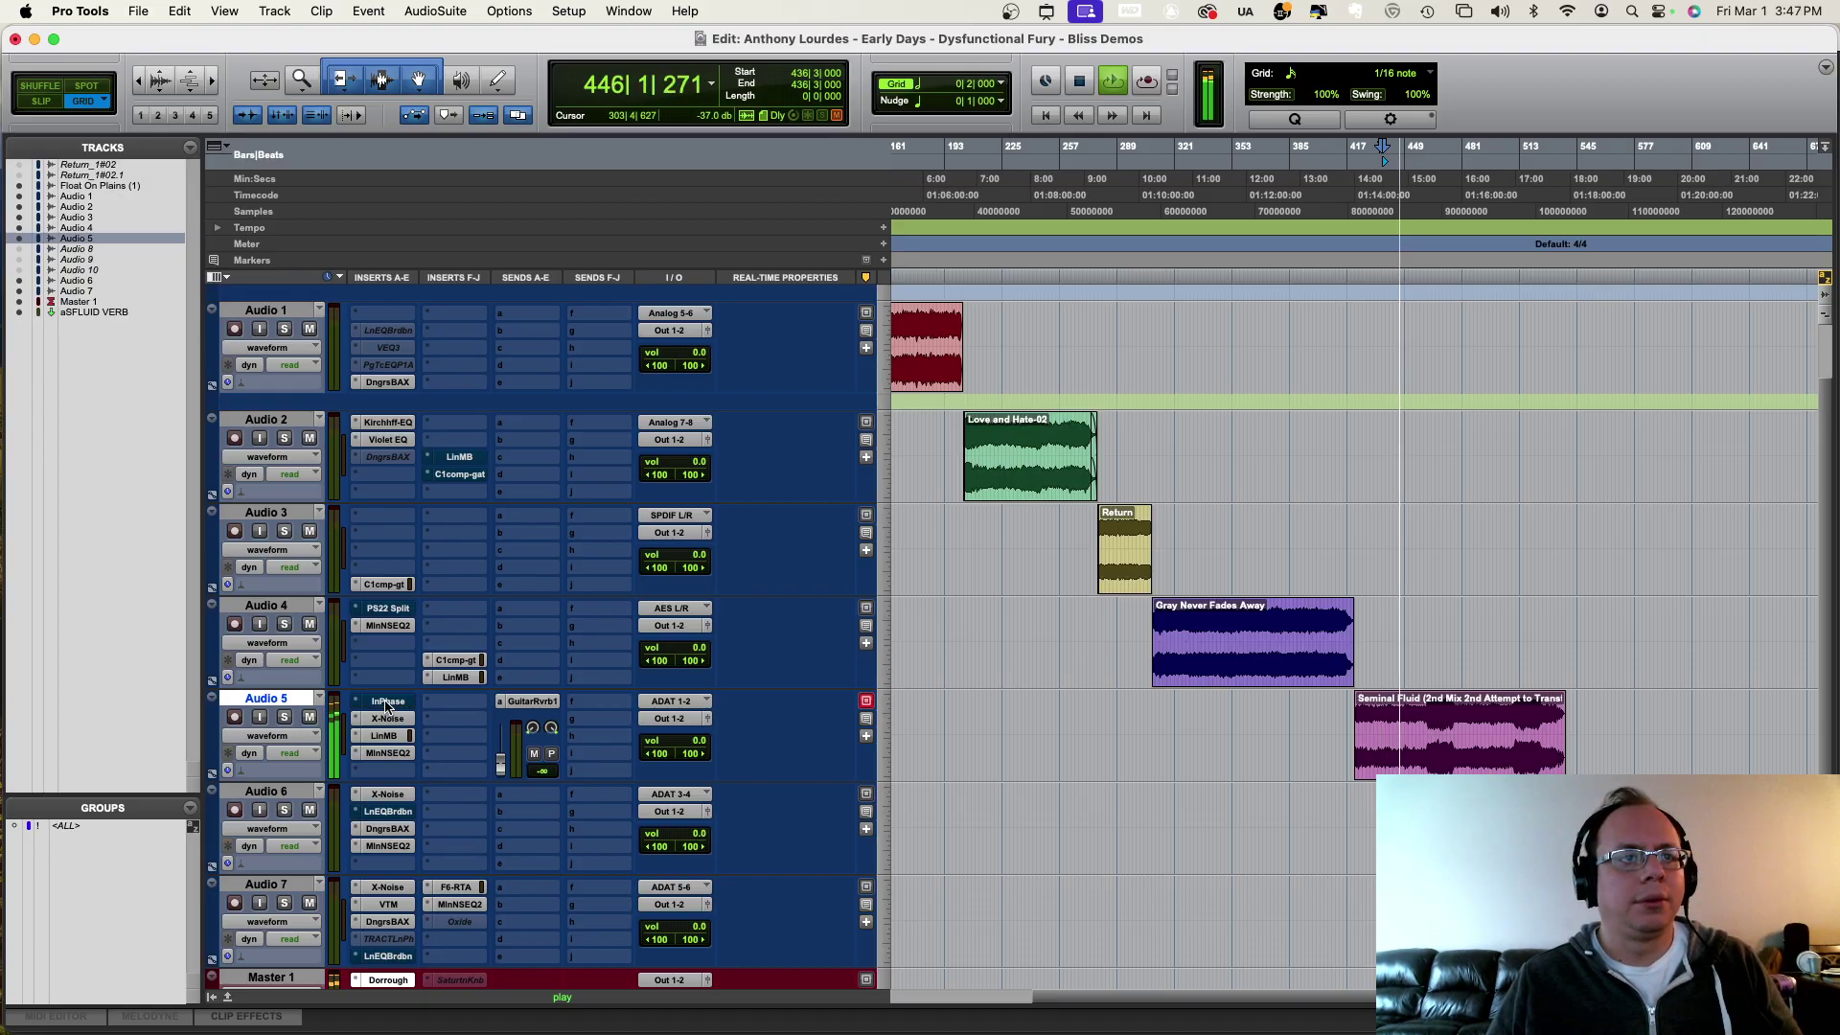
ctrl+super+click(401, 757)
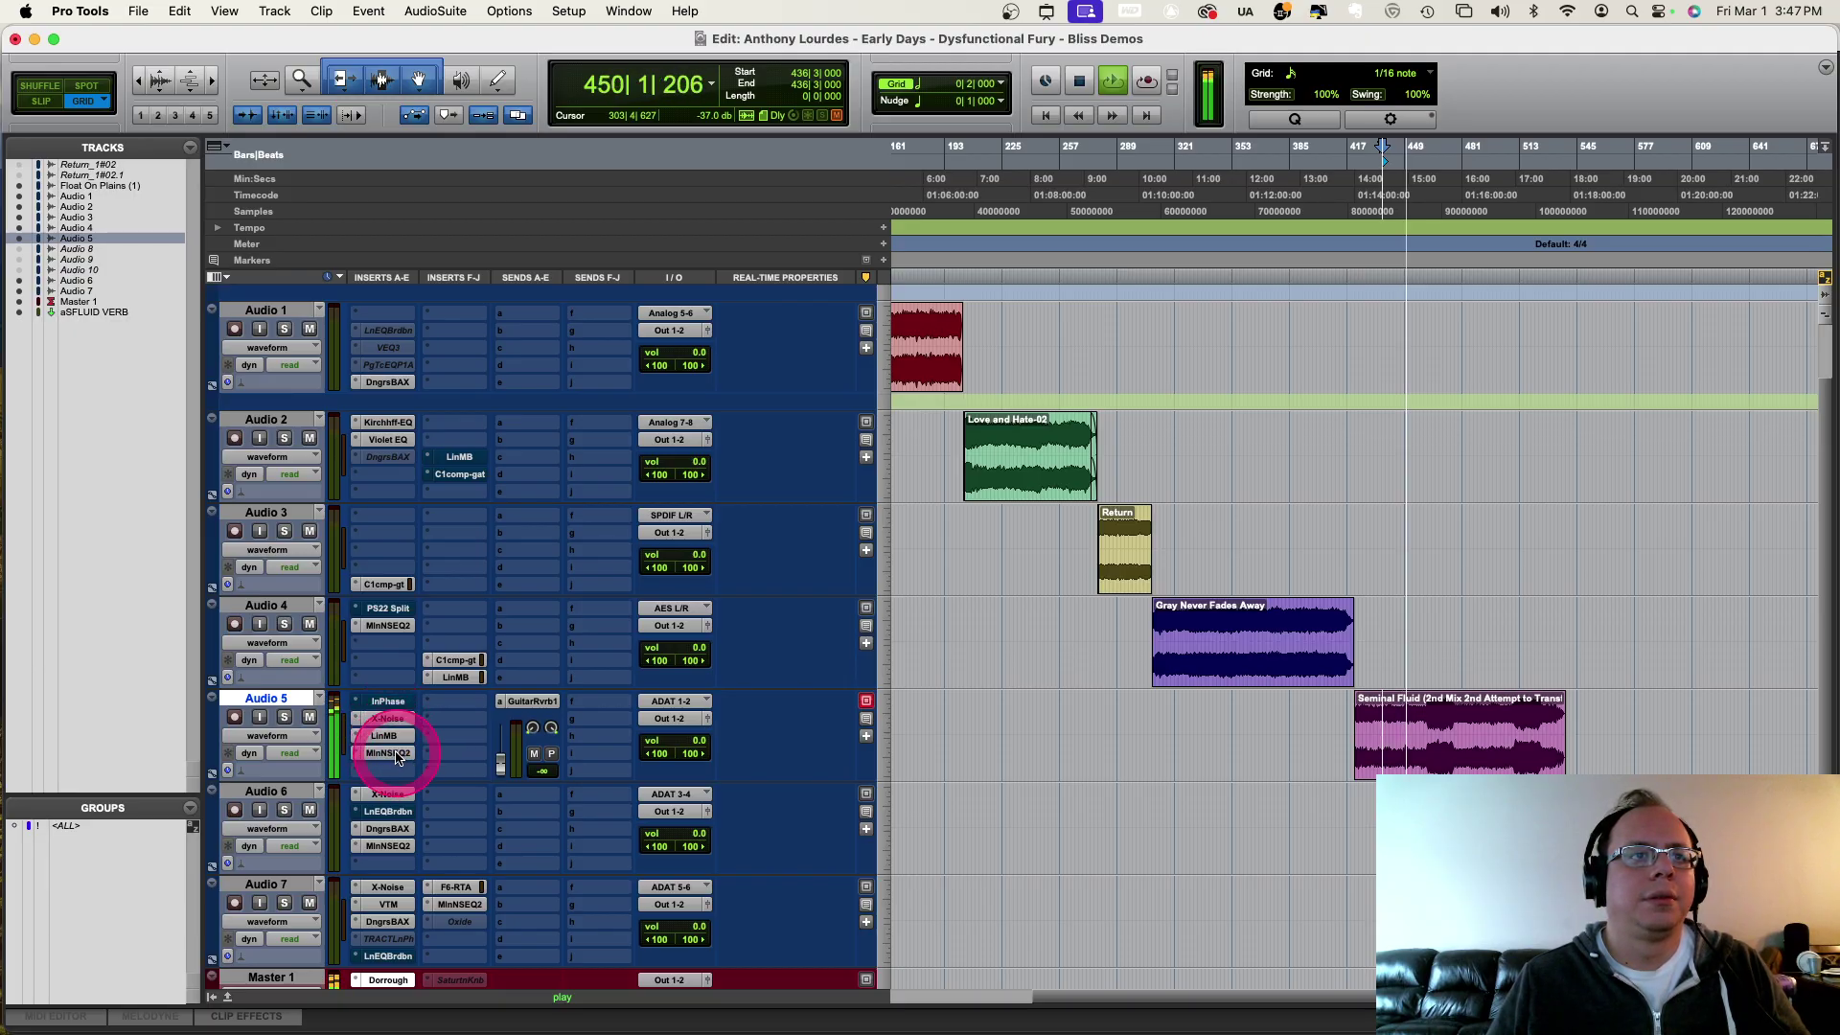
click(397, 755)
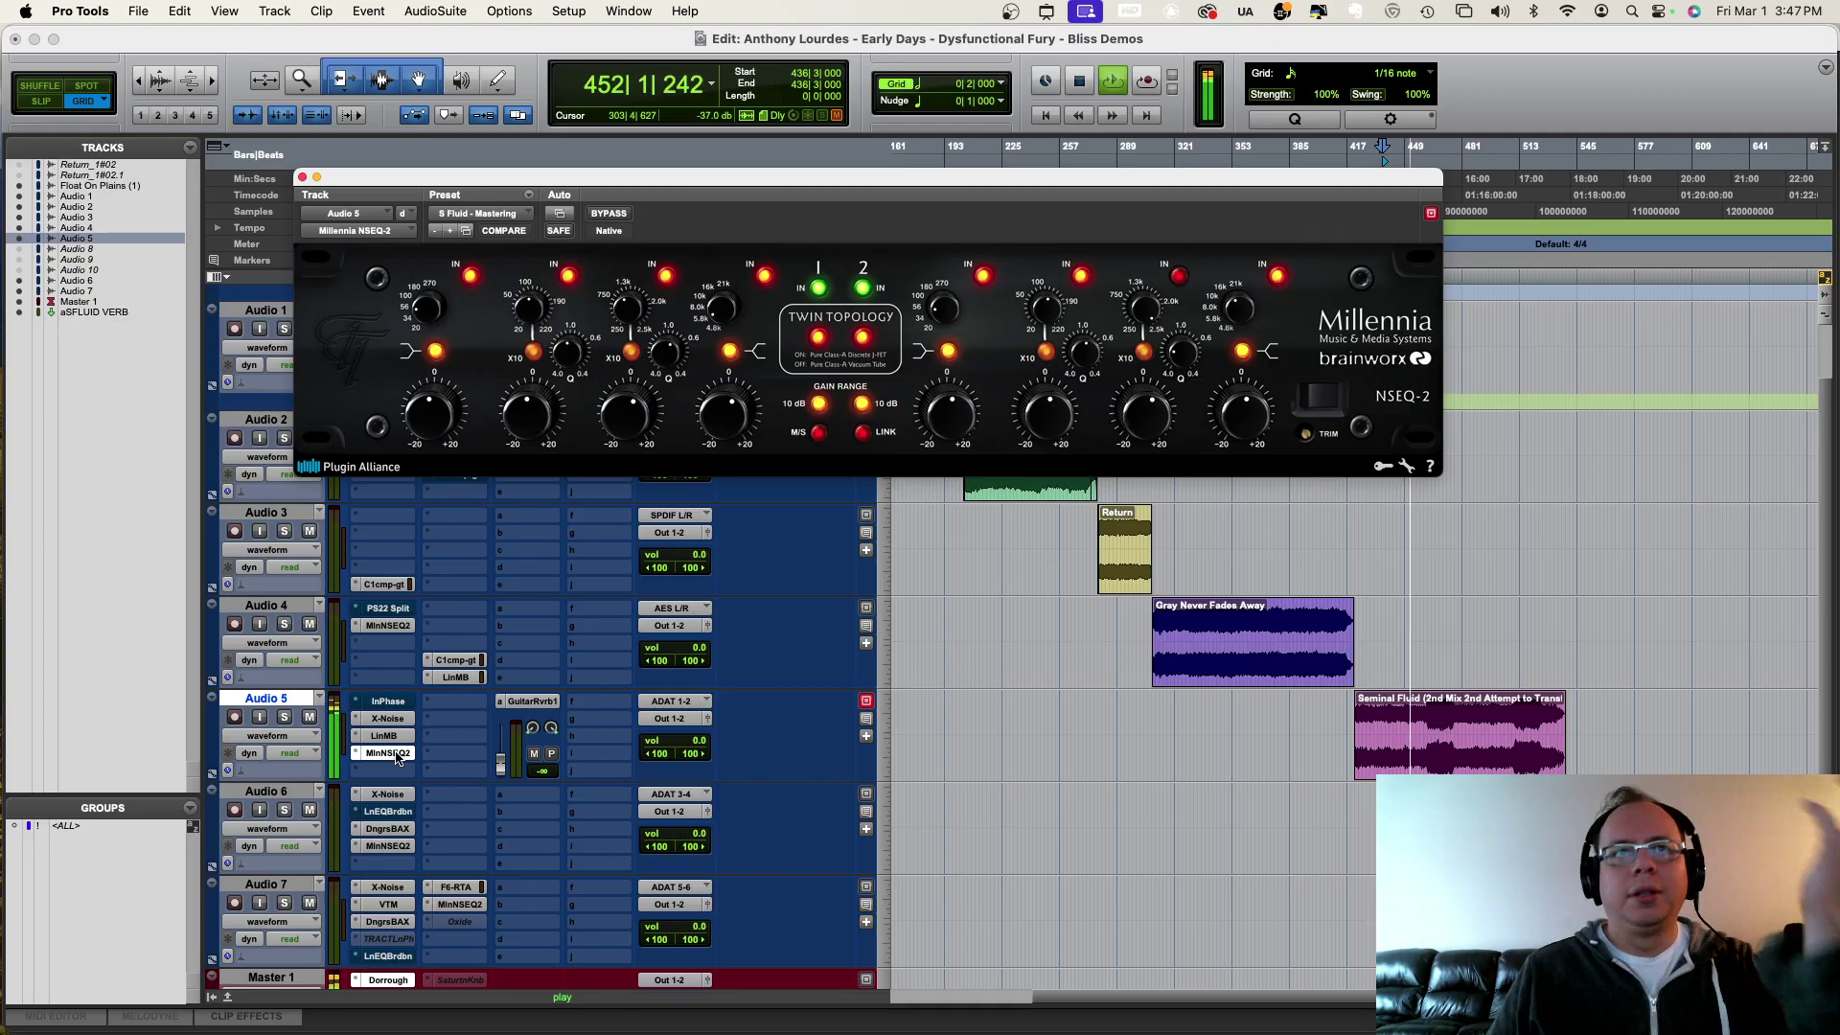
click(583, 340)
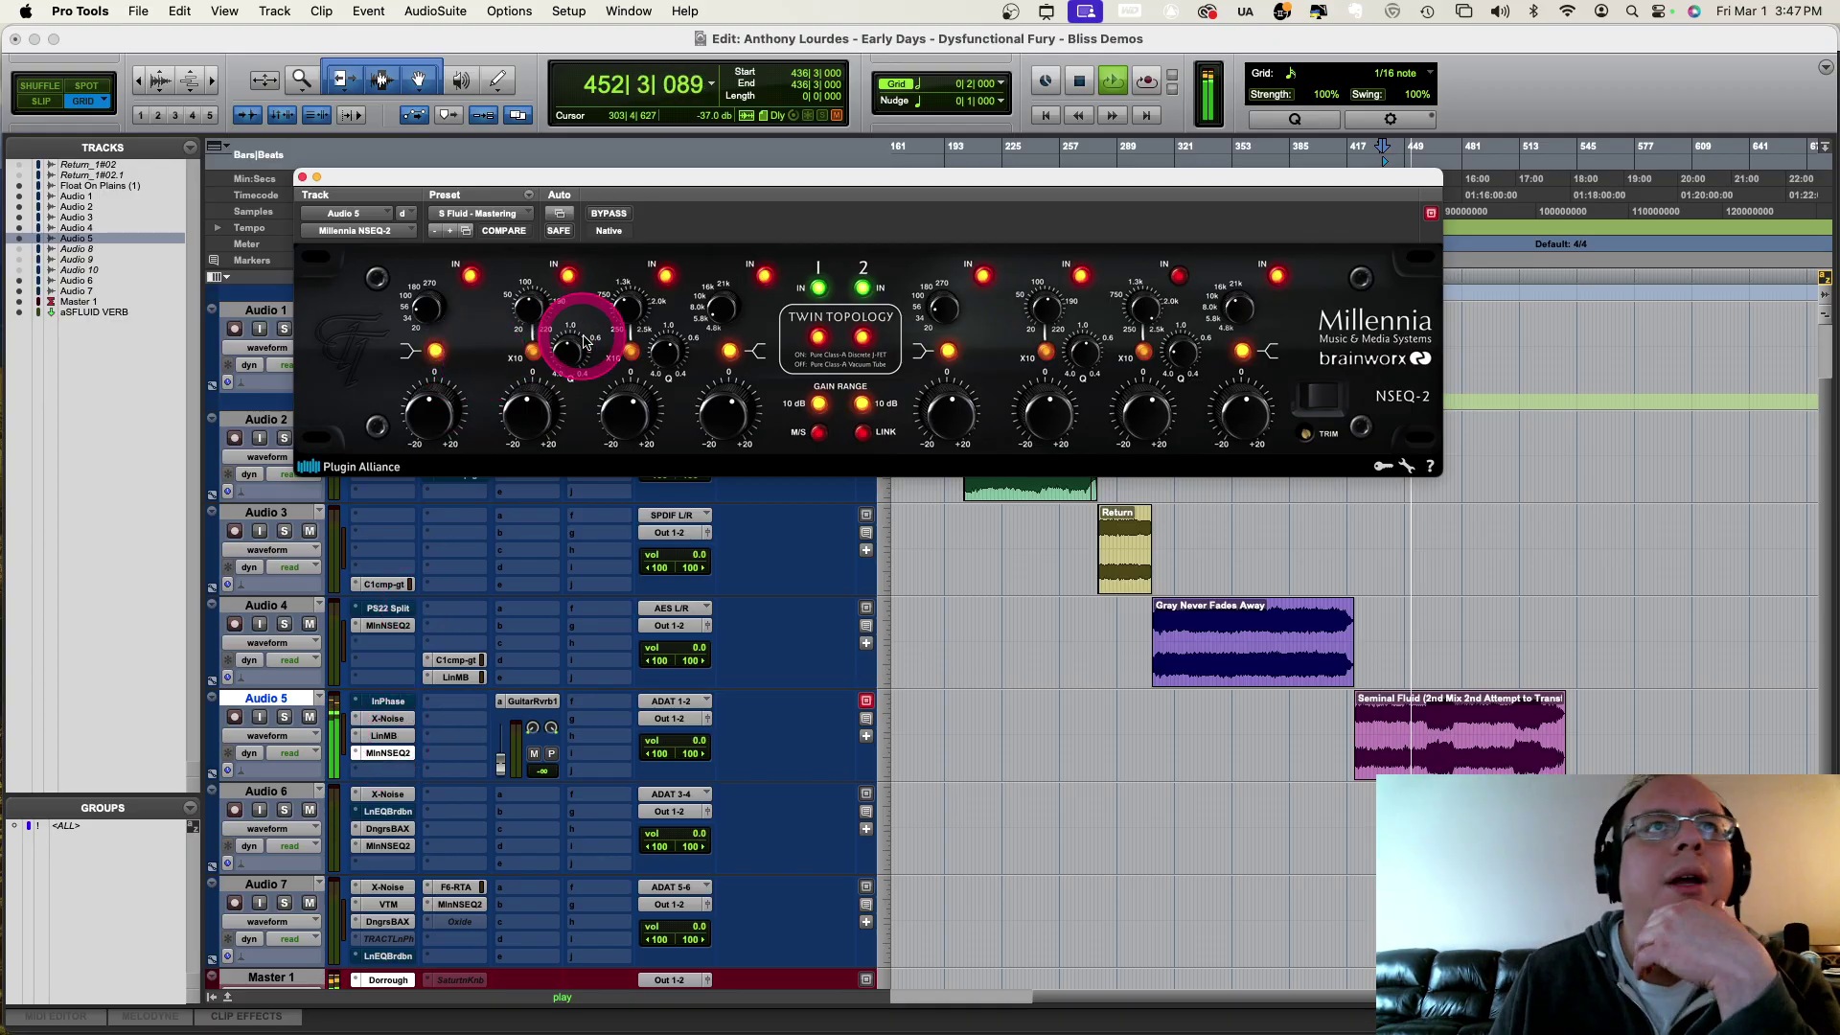
Step: Try the gain of channel 1's high-mid band on Audio 5's NSEQ-2, bypass that band and close the plug-in
drag(614, 419, 616, 415)
drag(611, 330, 609, 360)
click(612, 404)
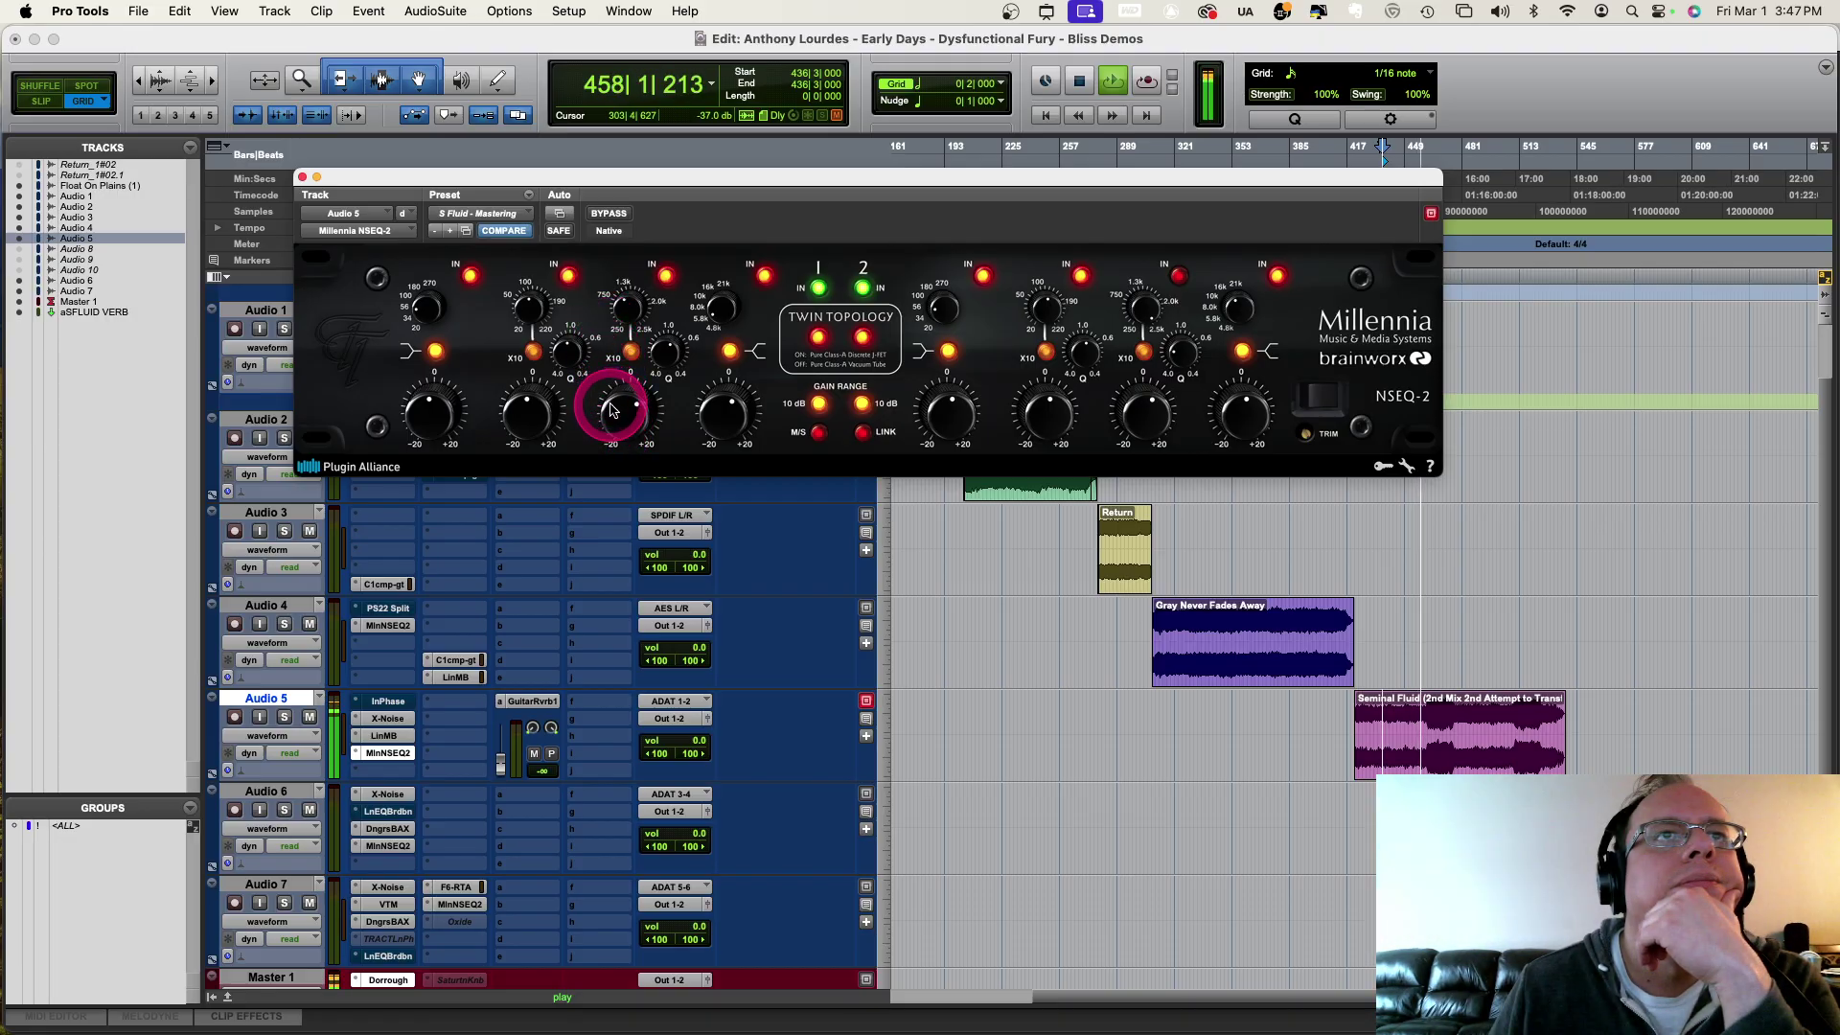
drag(612, 411, 582, 379)
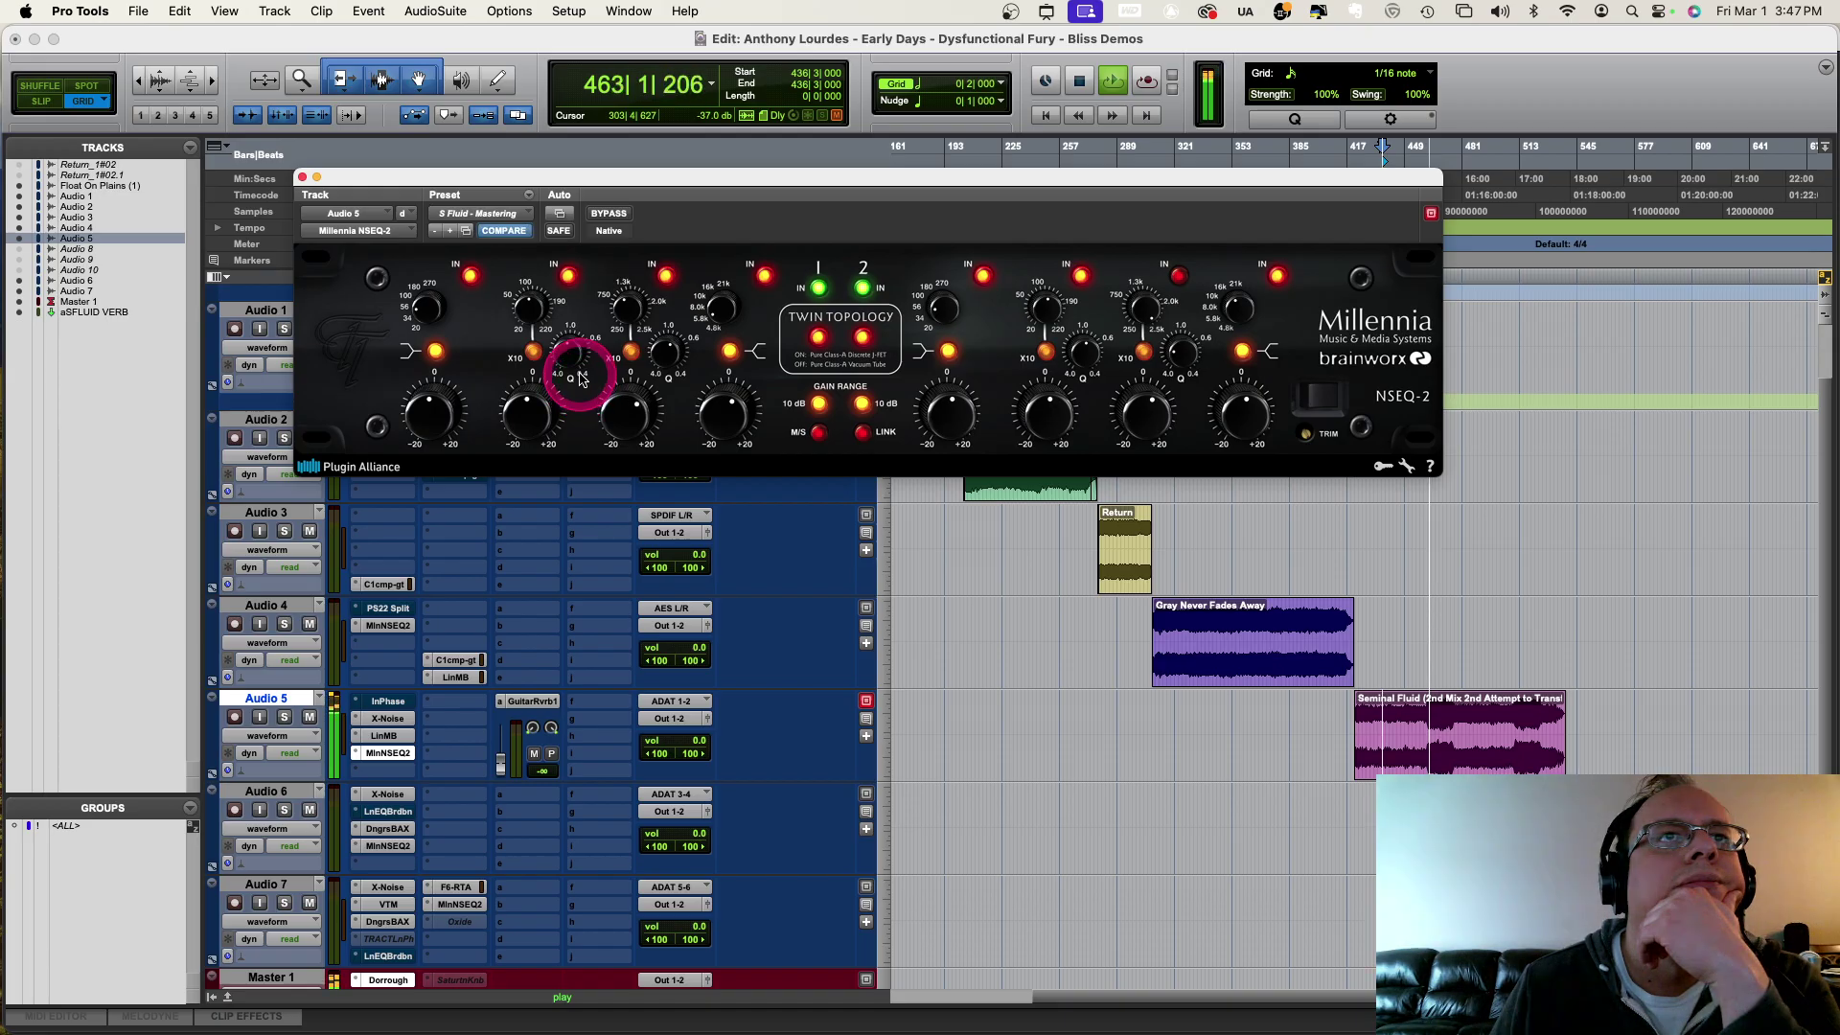
drag(581, 379, 668, 283)
drag(636, 412, 642, 414)
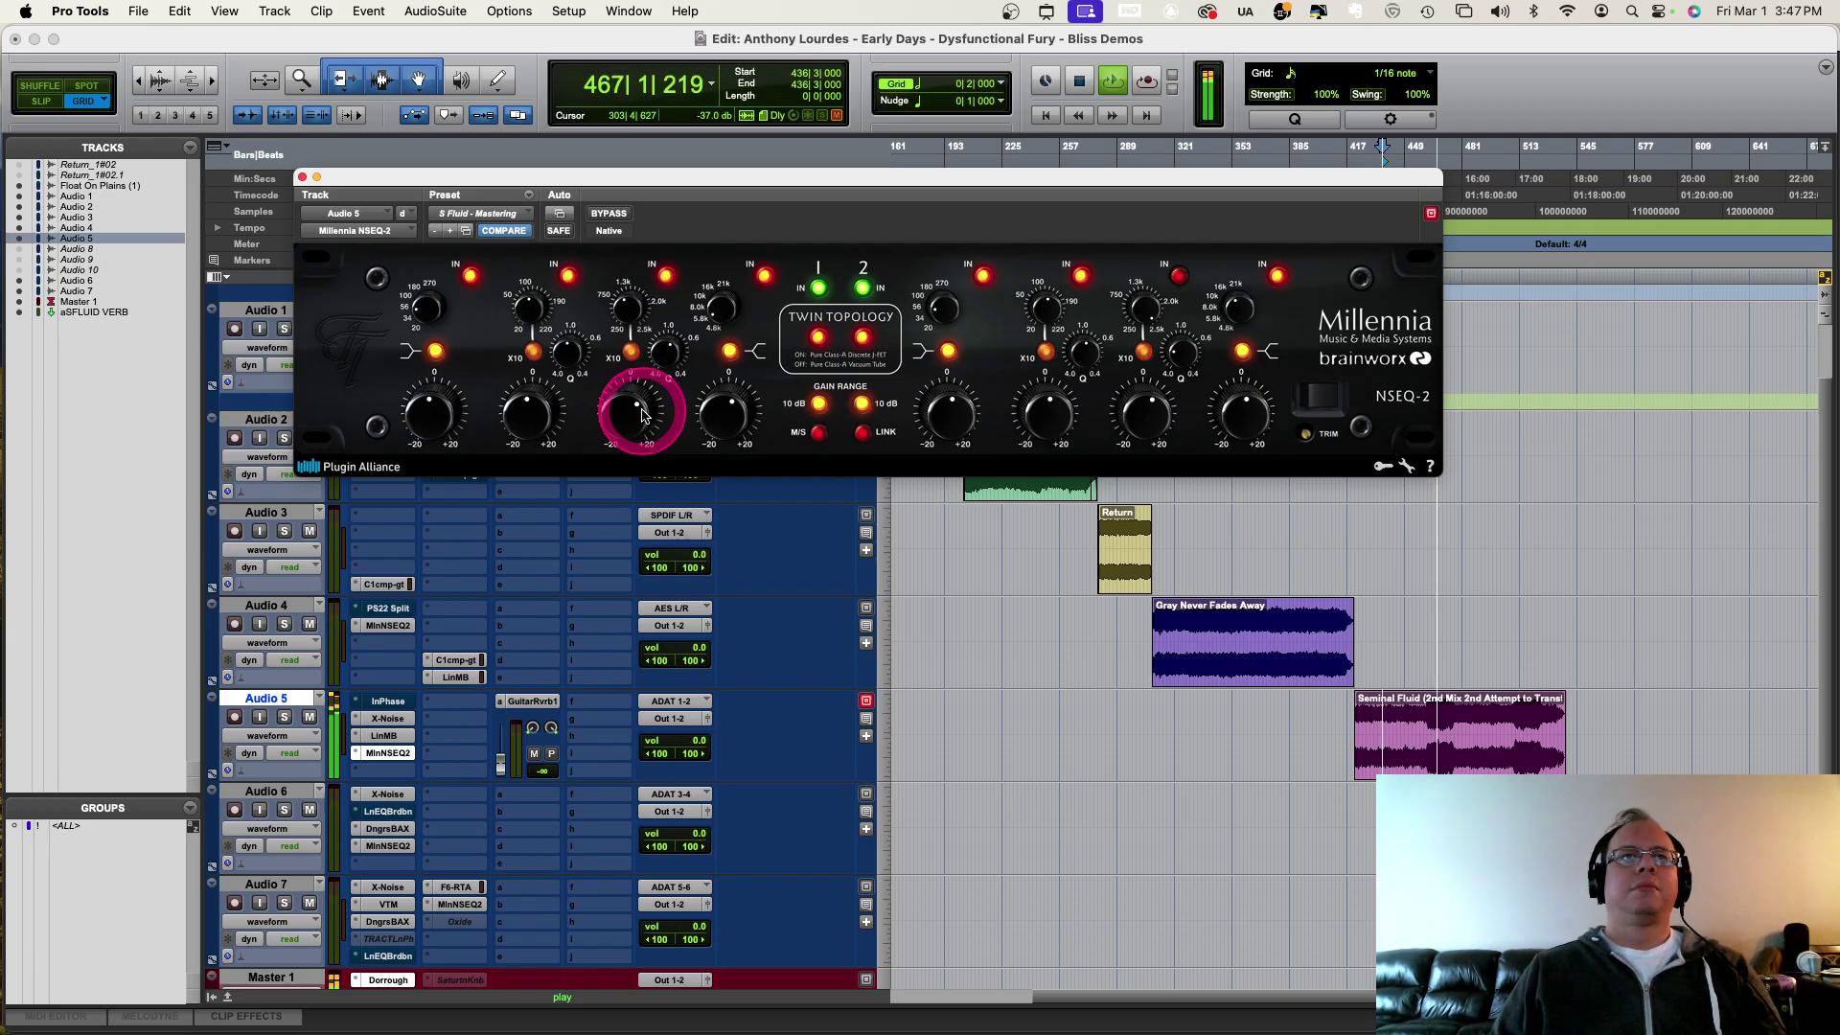
click(669, 277)
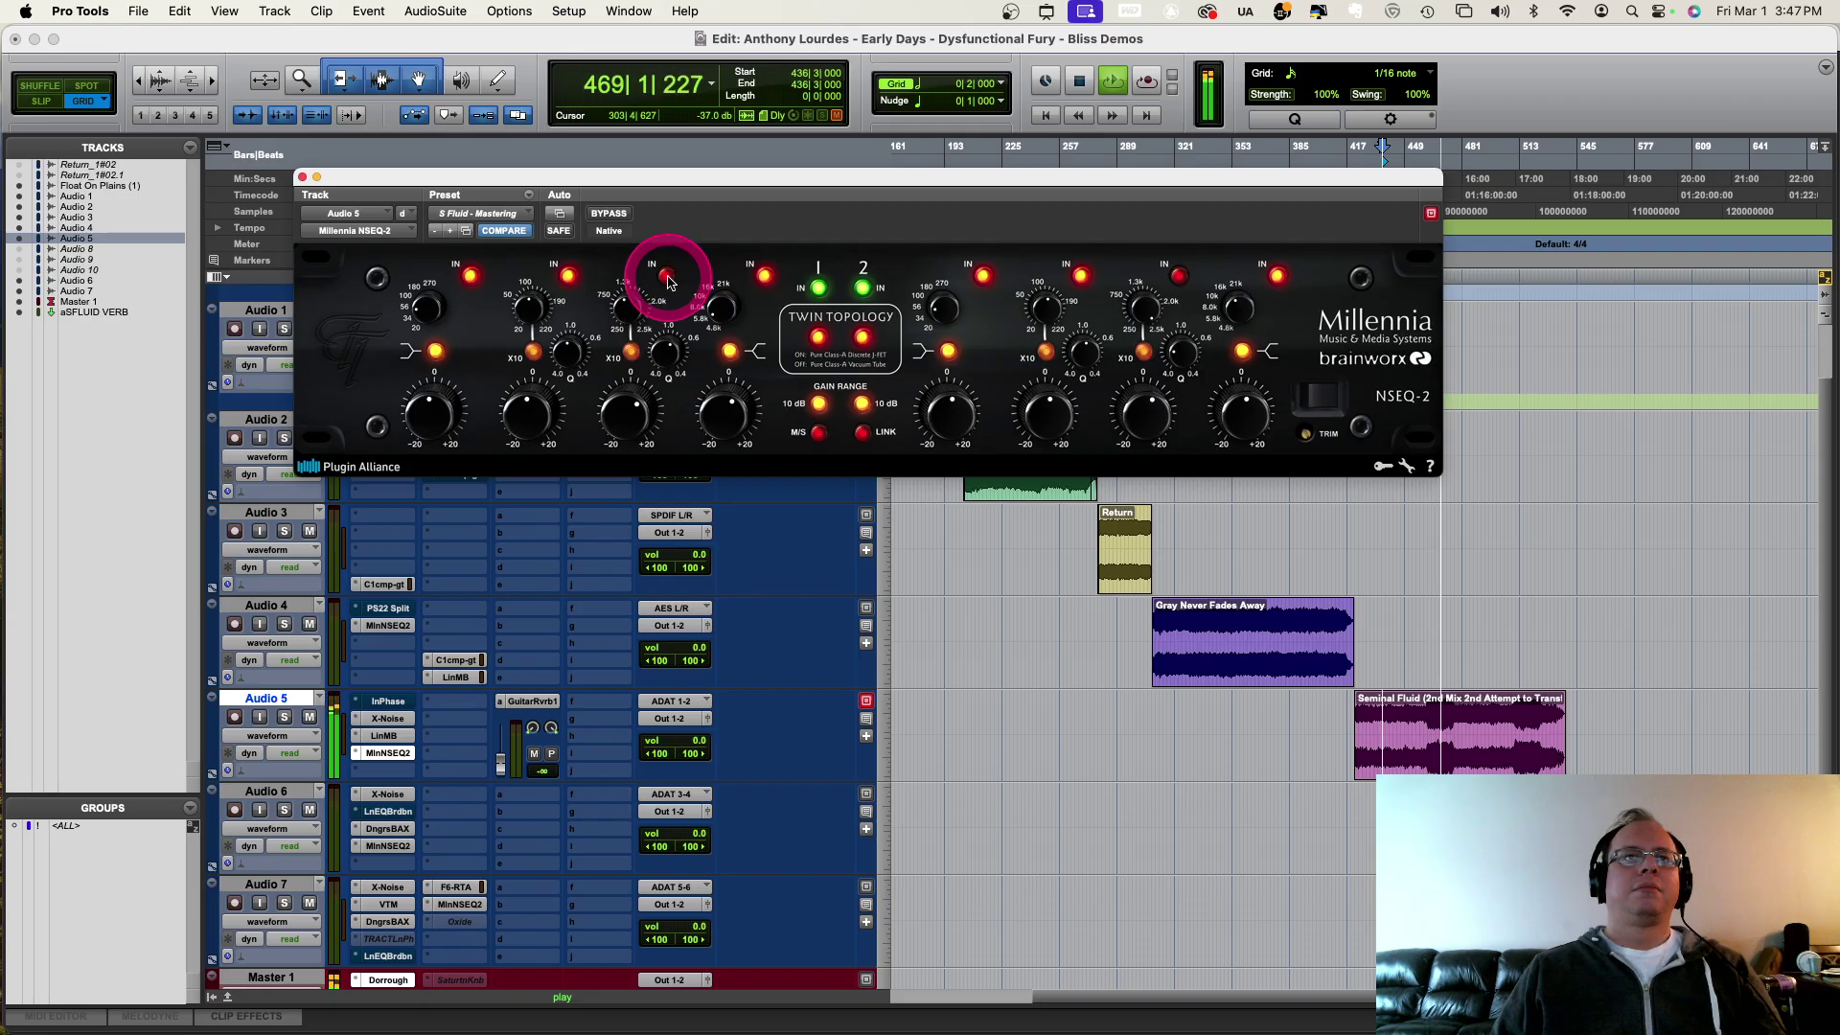
click(302, 177)
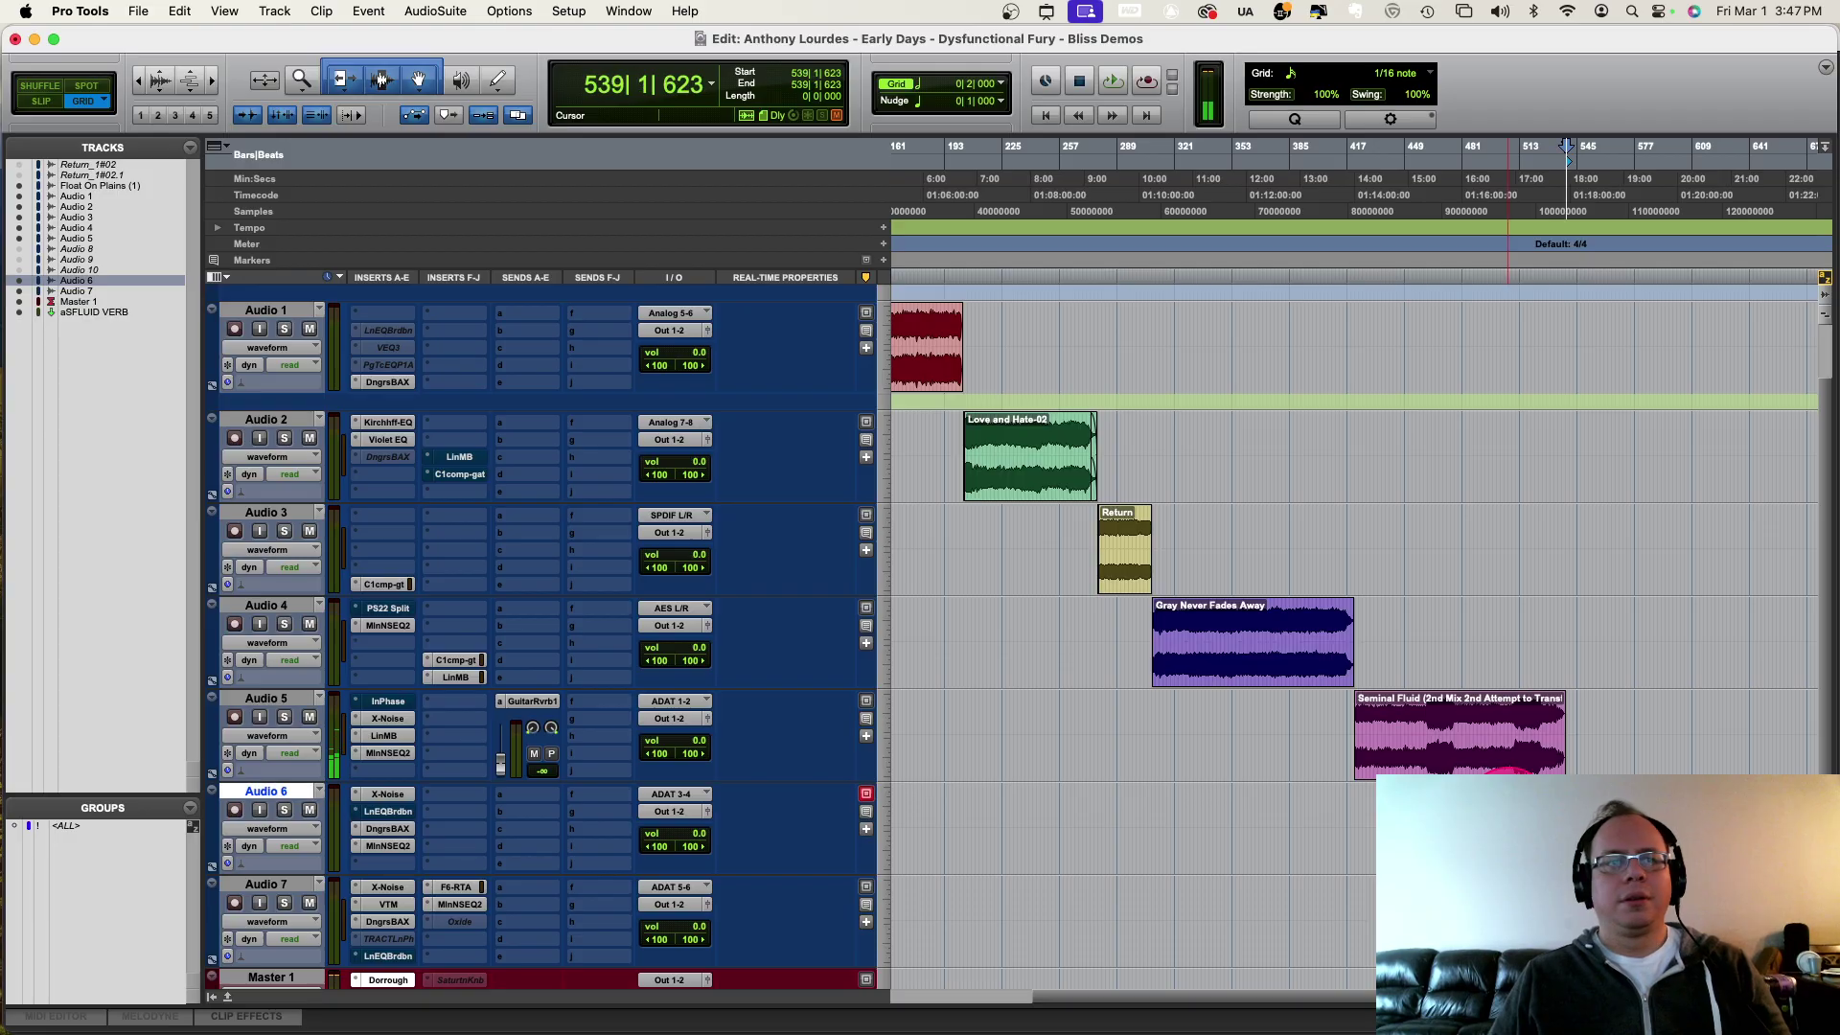
Step: Open the Linear Phase Multiband on Audio 5 and play the Seminal Fluid clip from bar 476
key(space)
click(1268, 826)
key(space)
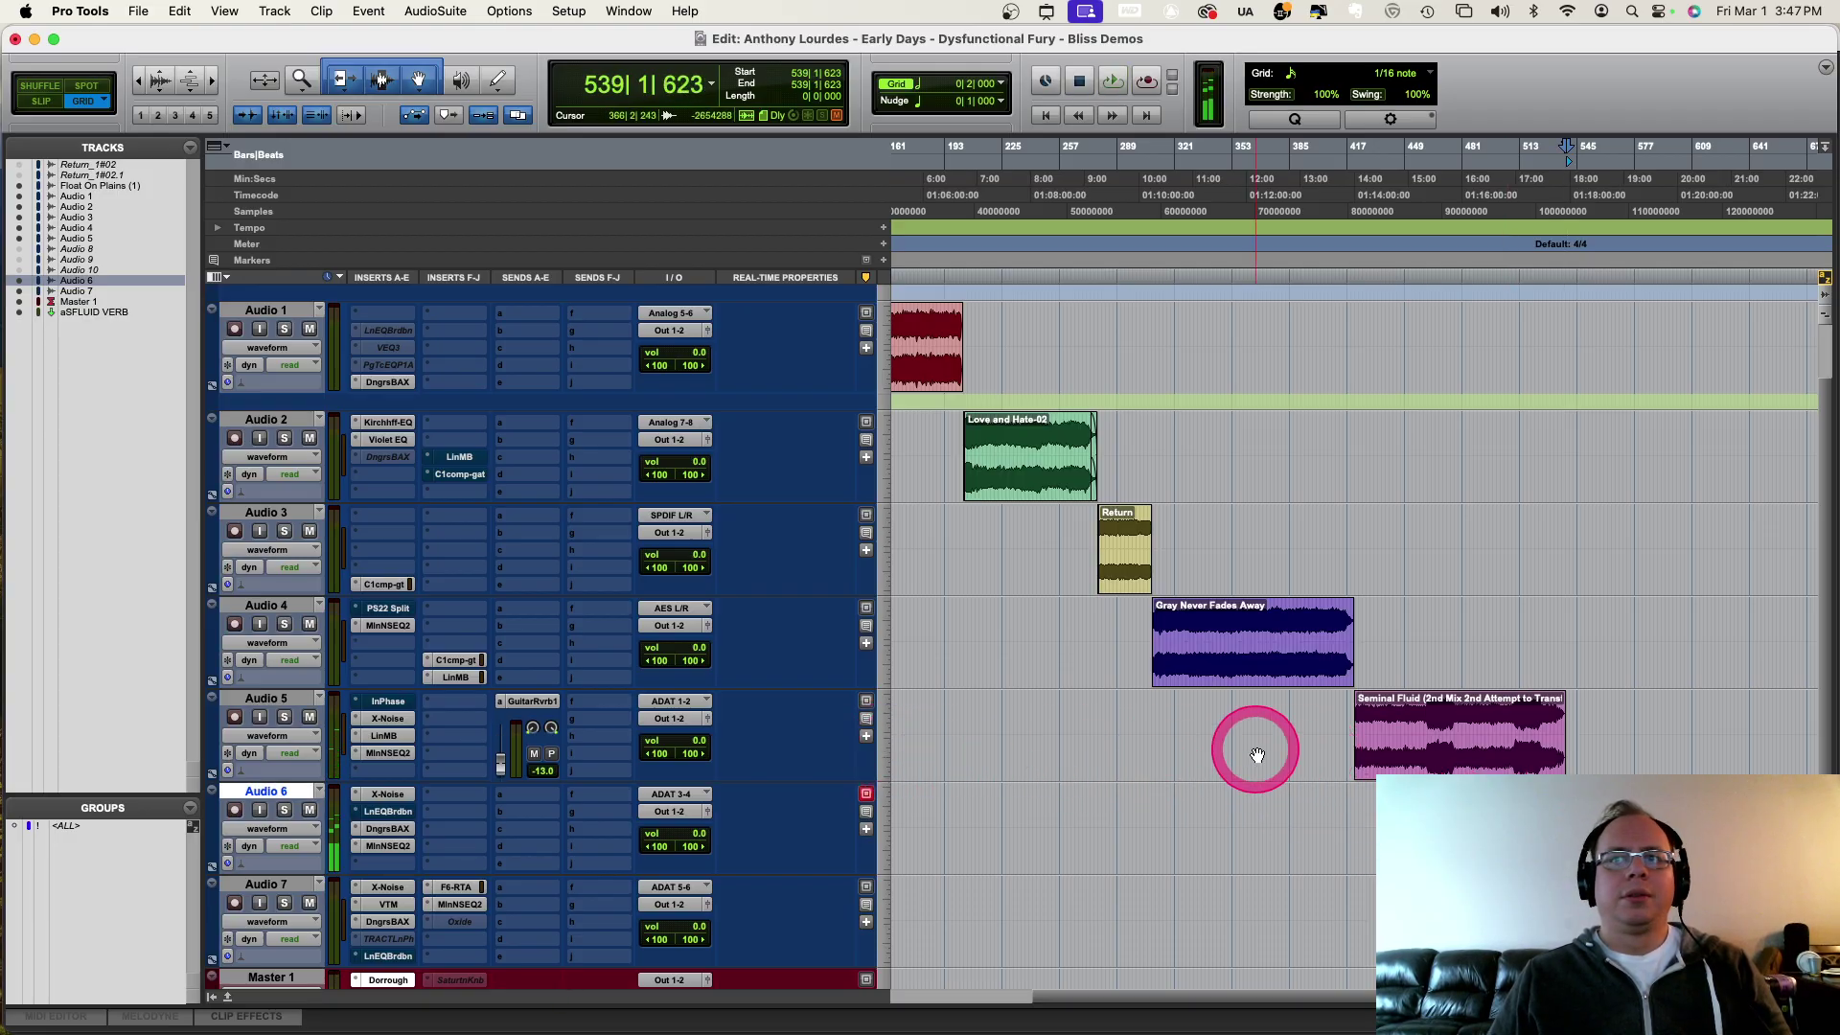
click(382, 738)
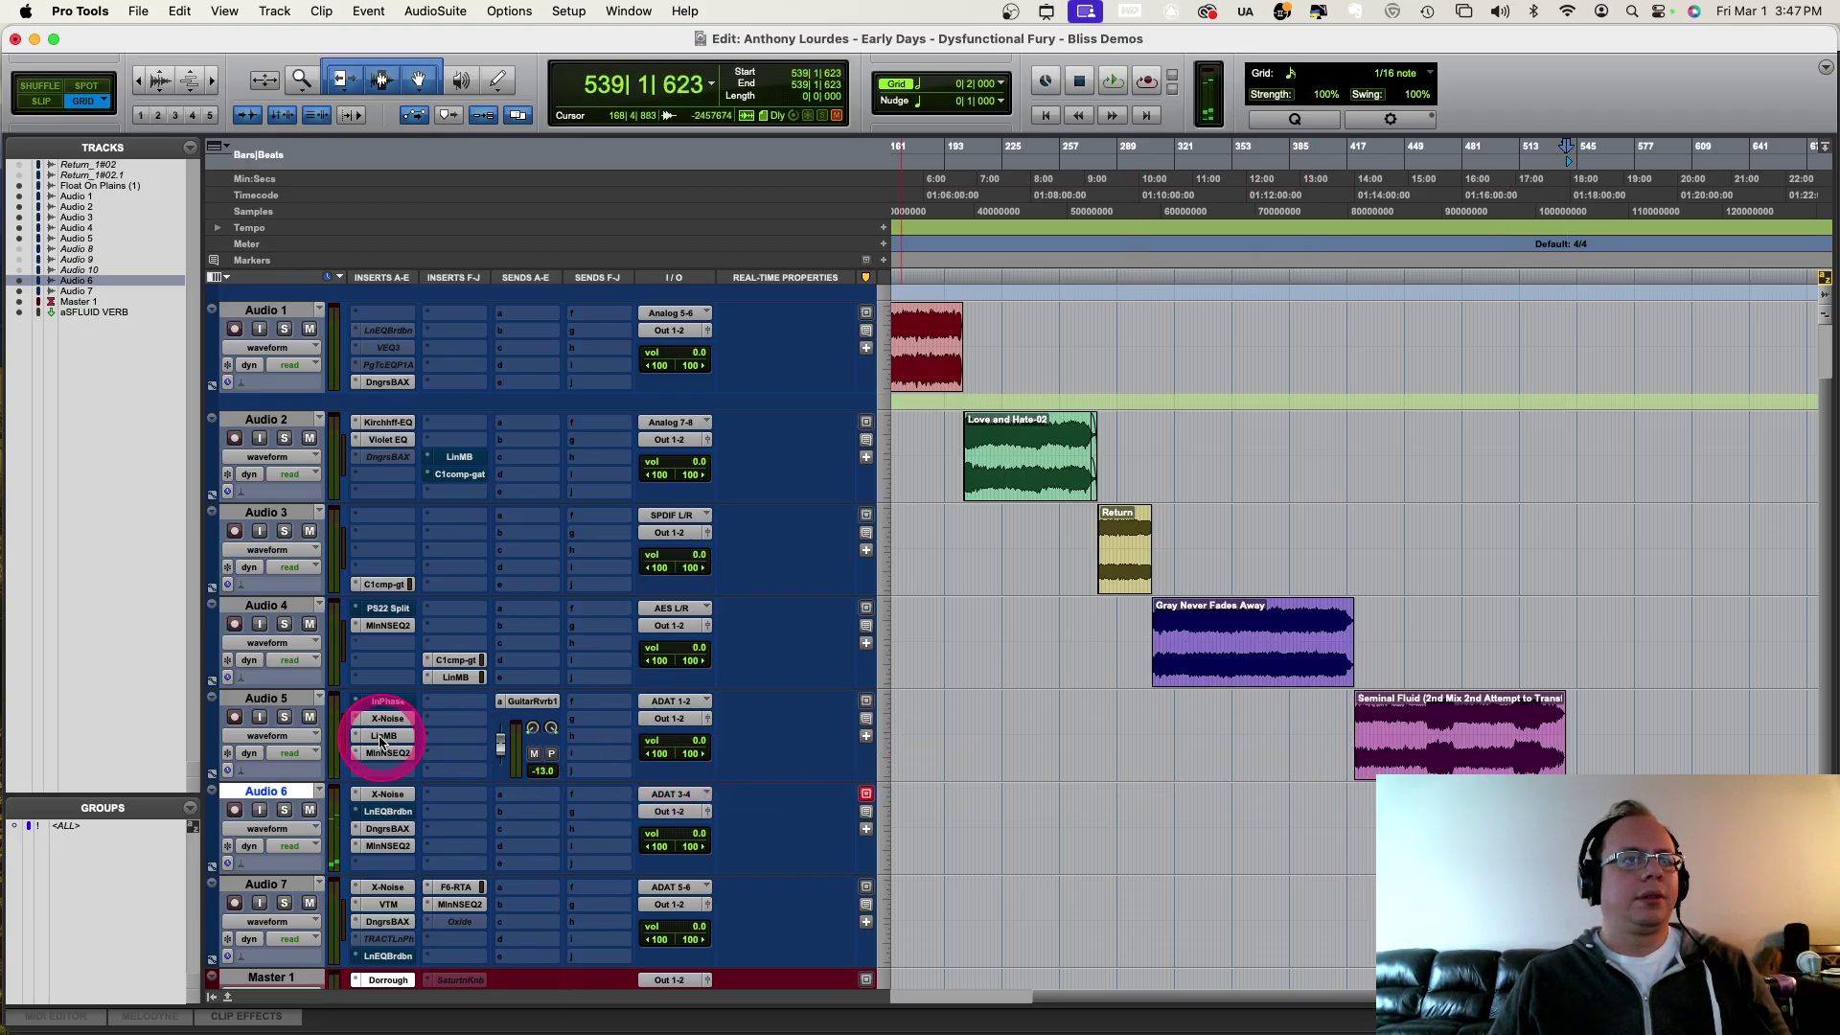
key(space)
click(1685, 575)
click(1451, 709)
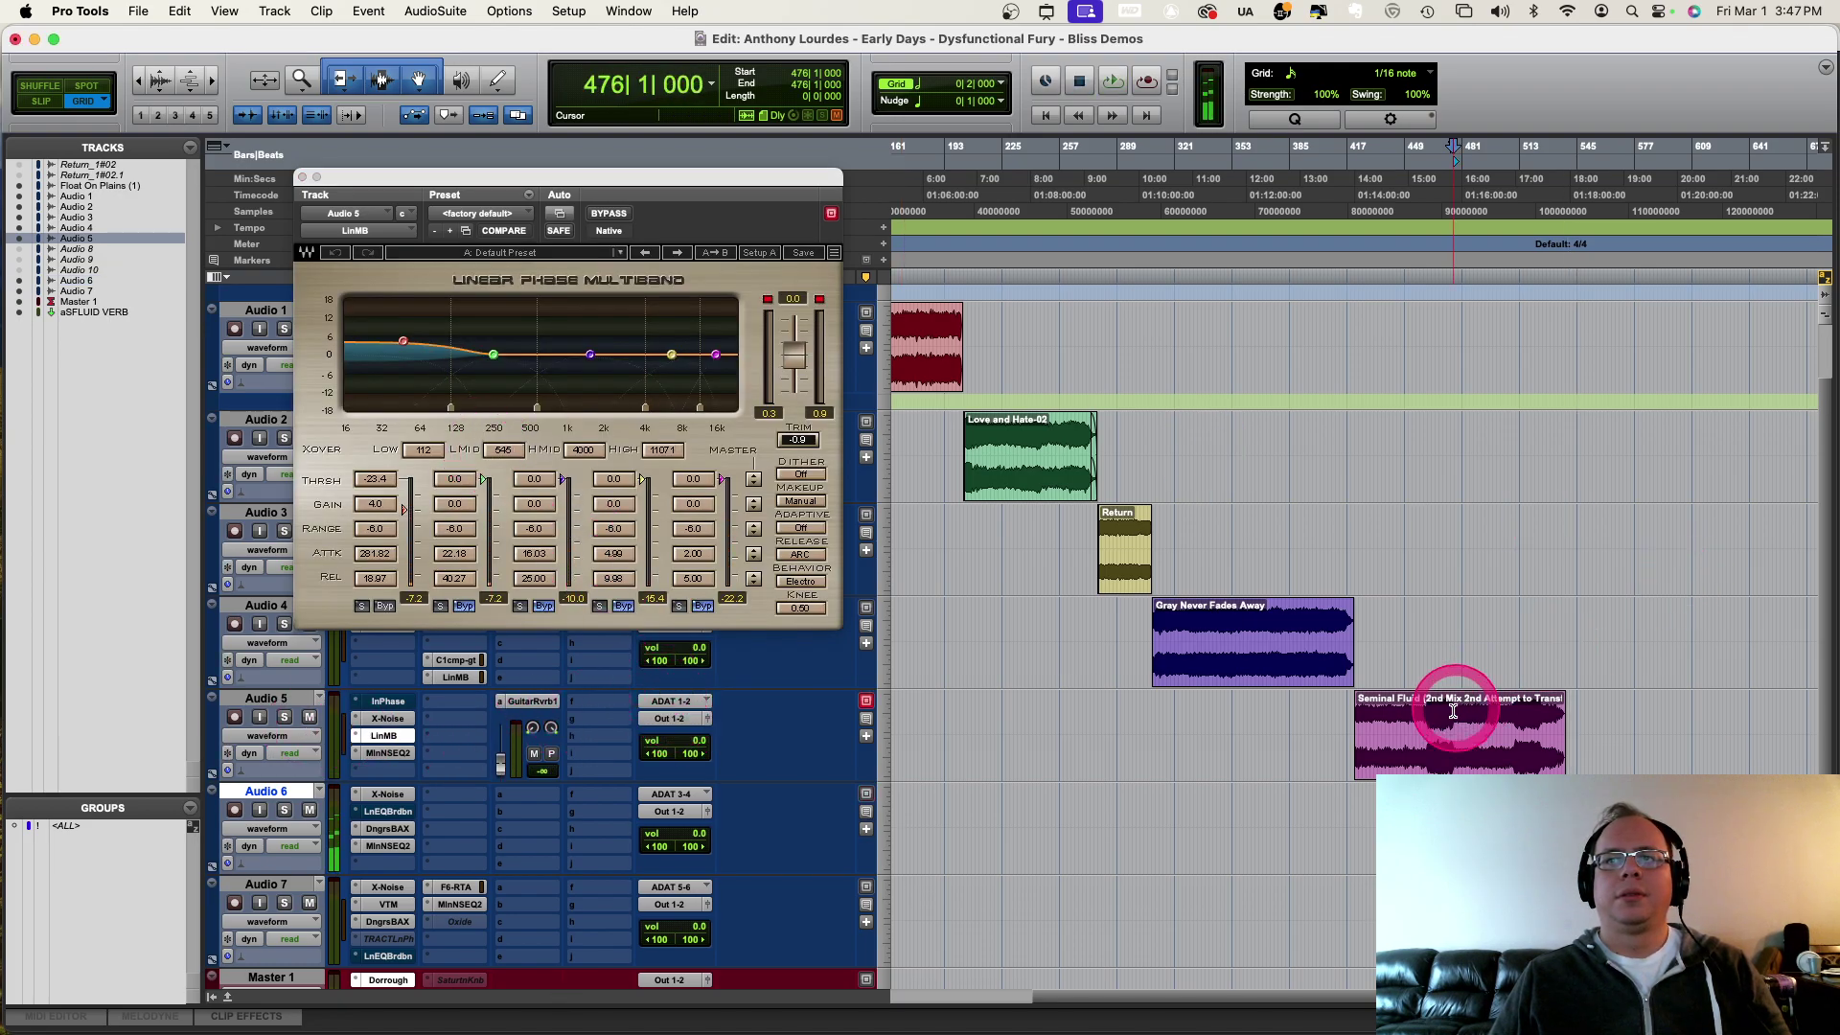
key(space)
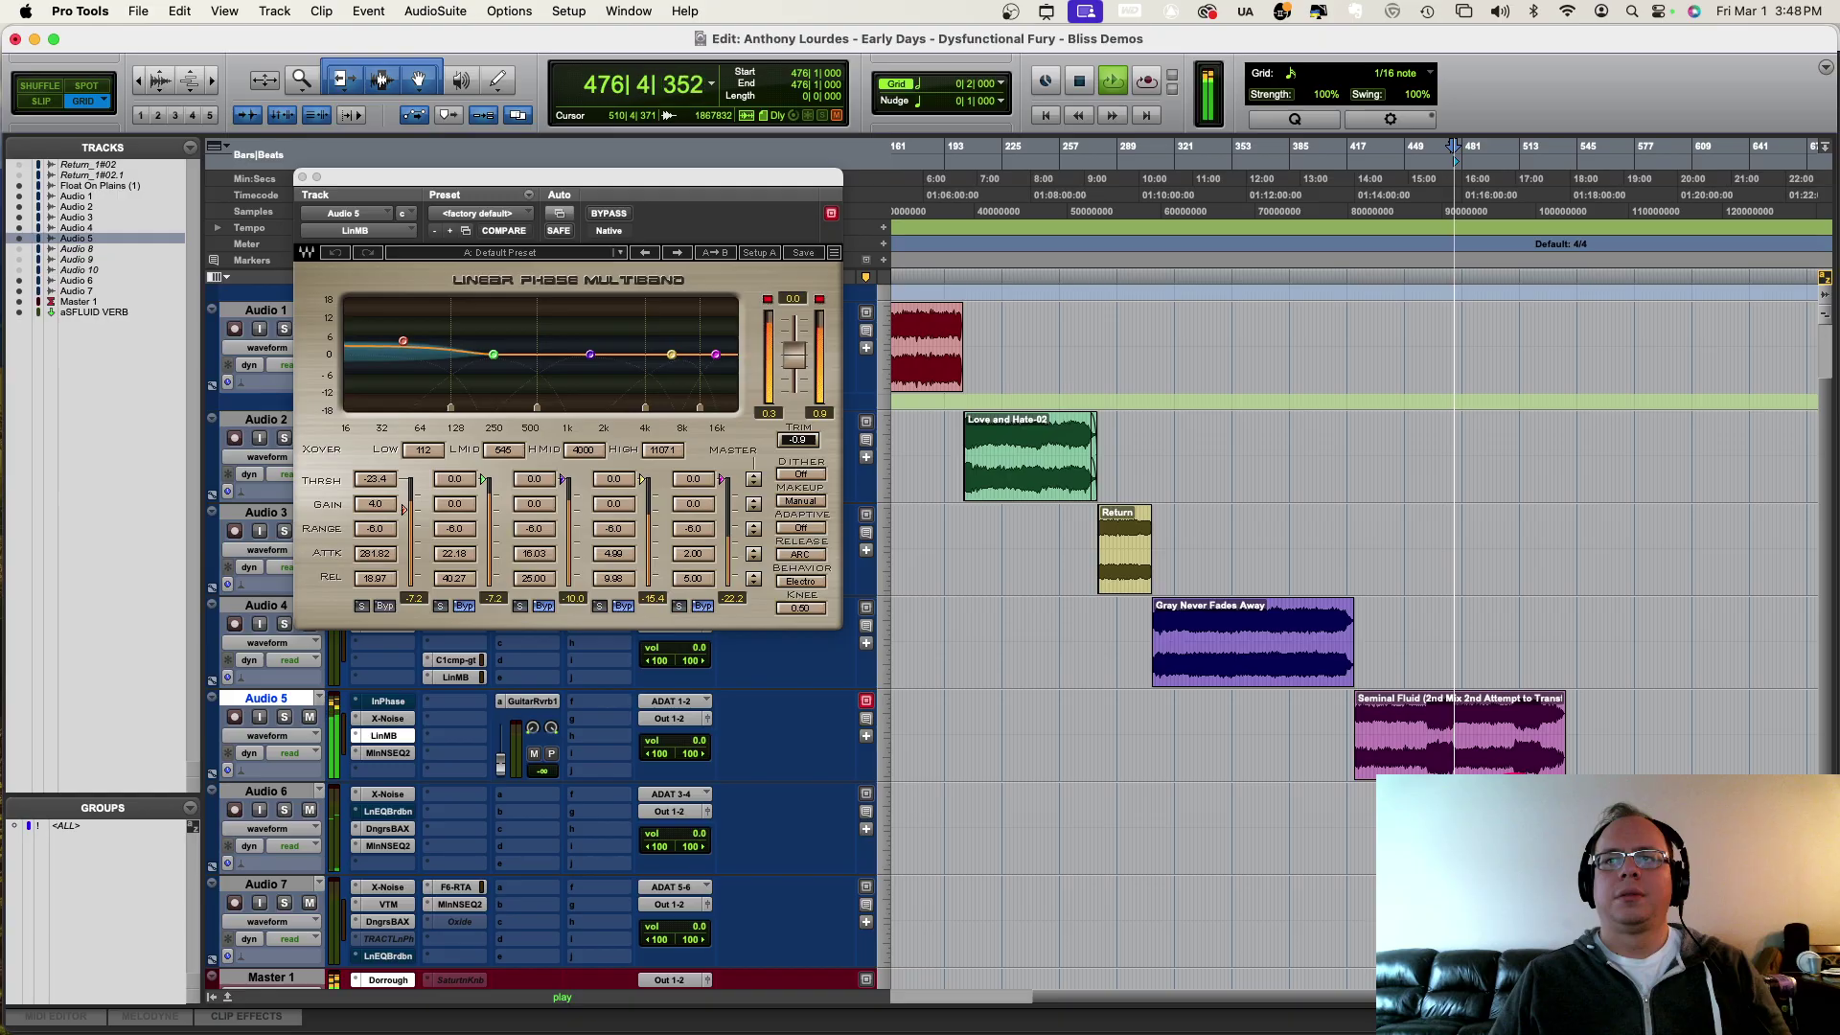
Step: Compare the Seminal Fluid clip with the Linear Phase Multiband bypassed and active, leave it active and close the plug-in
click(604, 214)
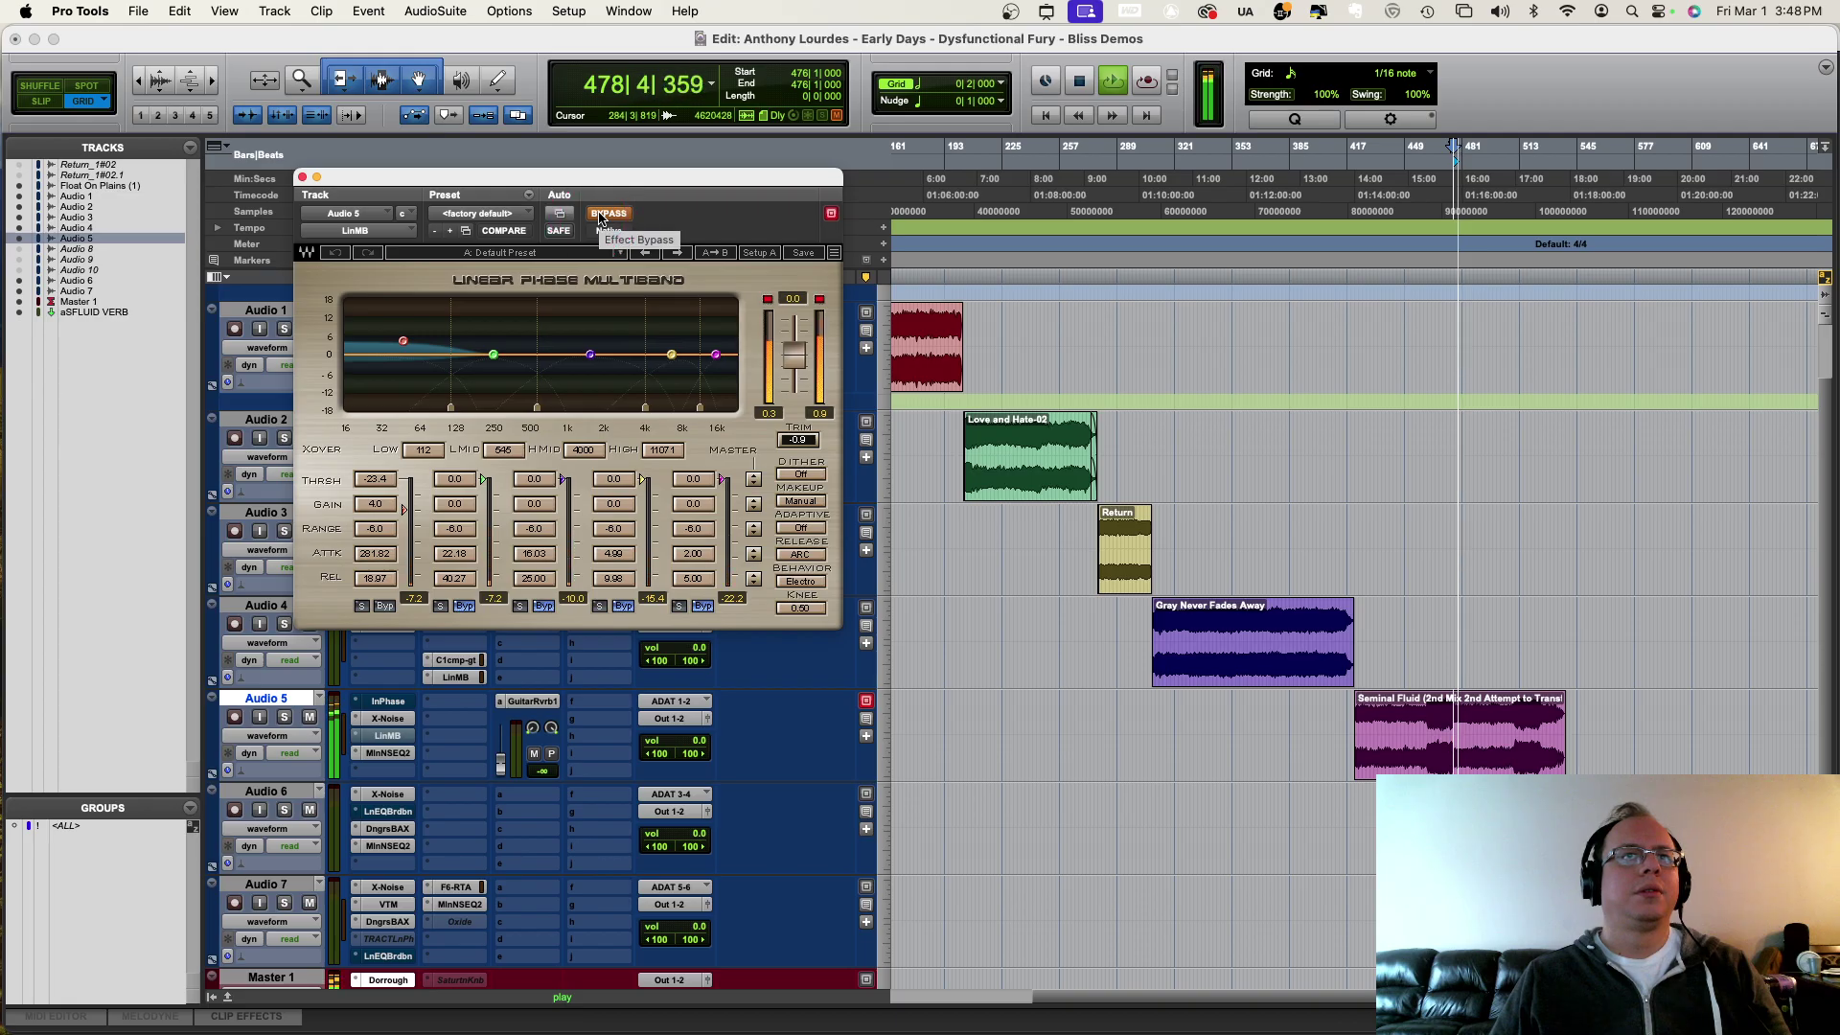
click(316, 178)
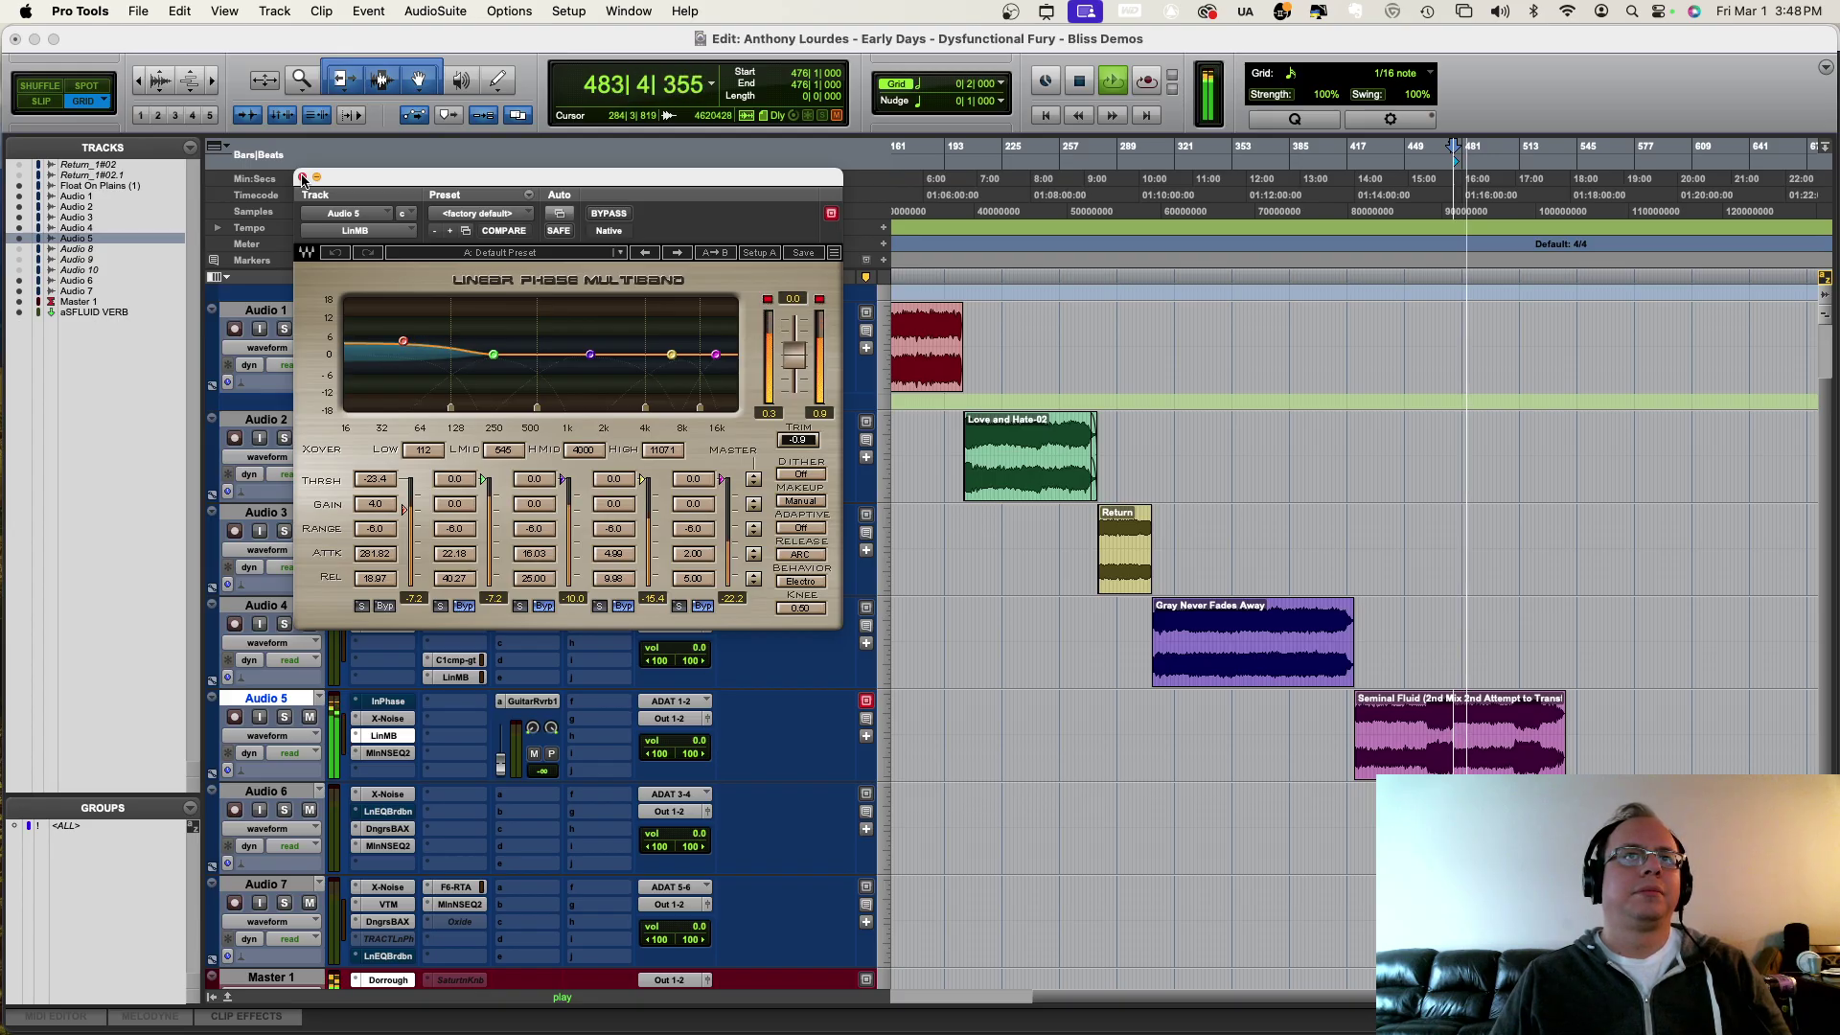
click(303, 179)
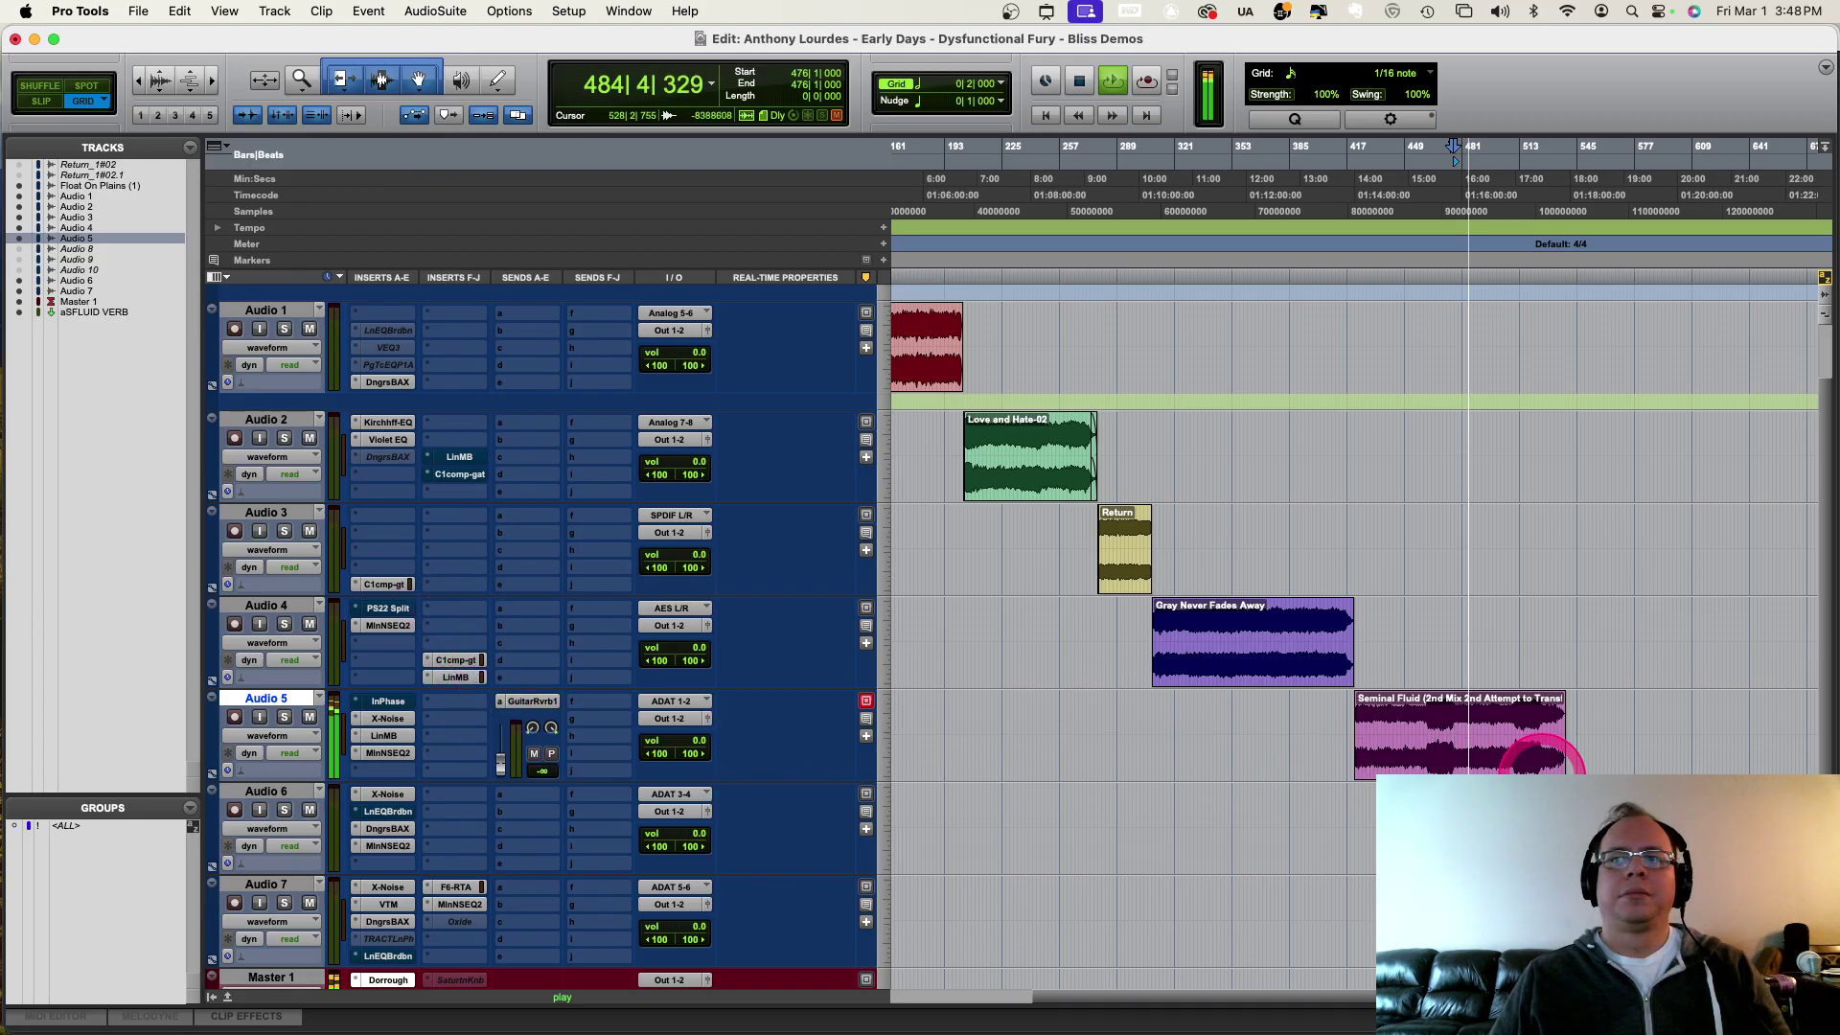
Step: Stop playback, move the cursor to the start of the Crystalline-01 clip on Audio 6 and play it
key(space)
key(Tab)
key(semicolon)
key(space)
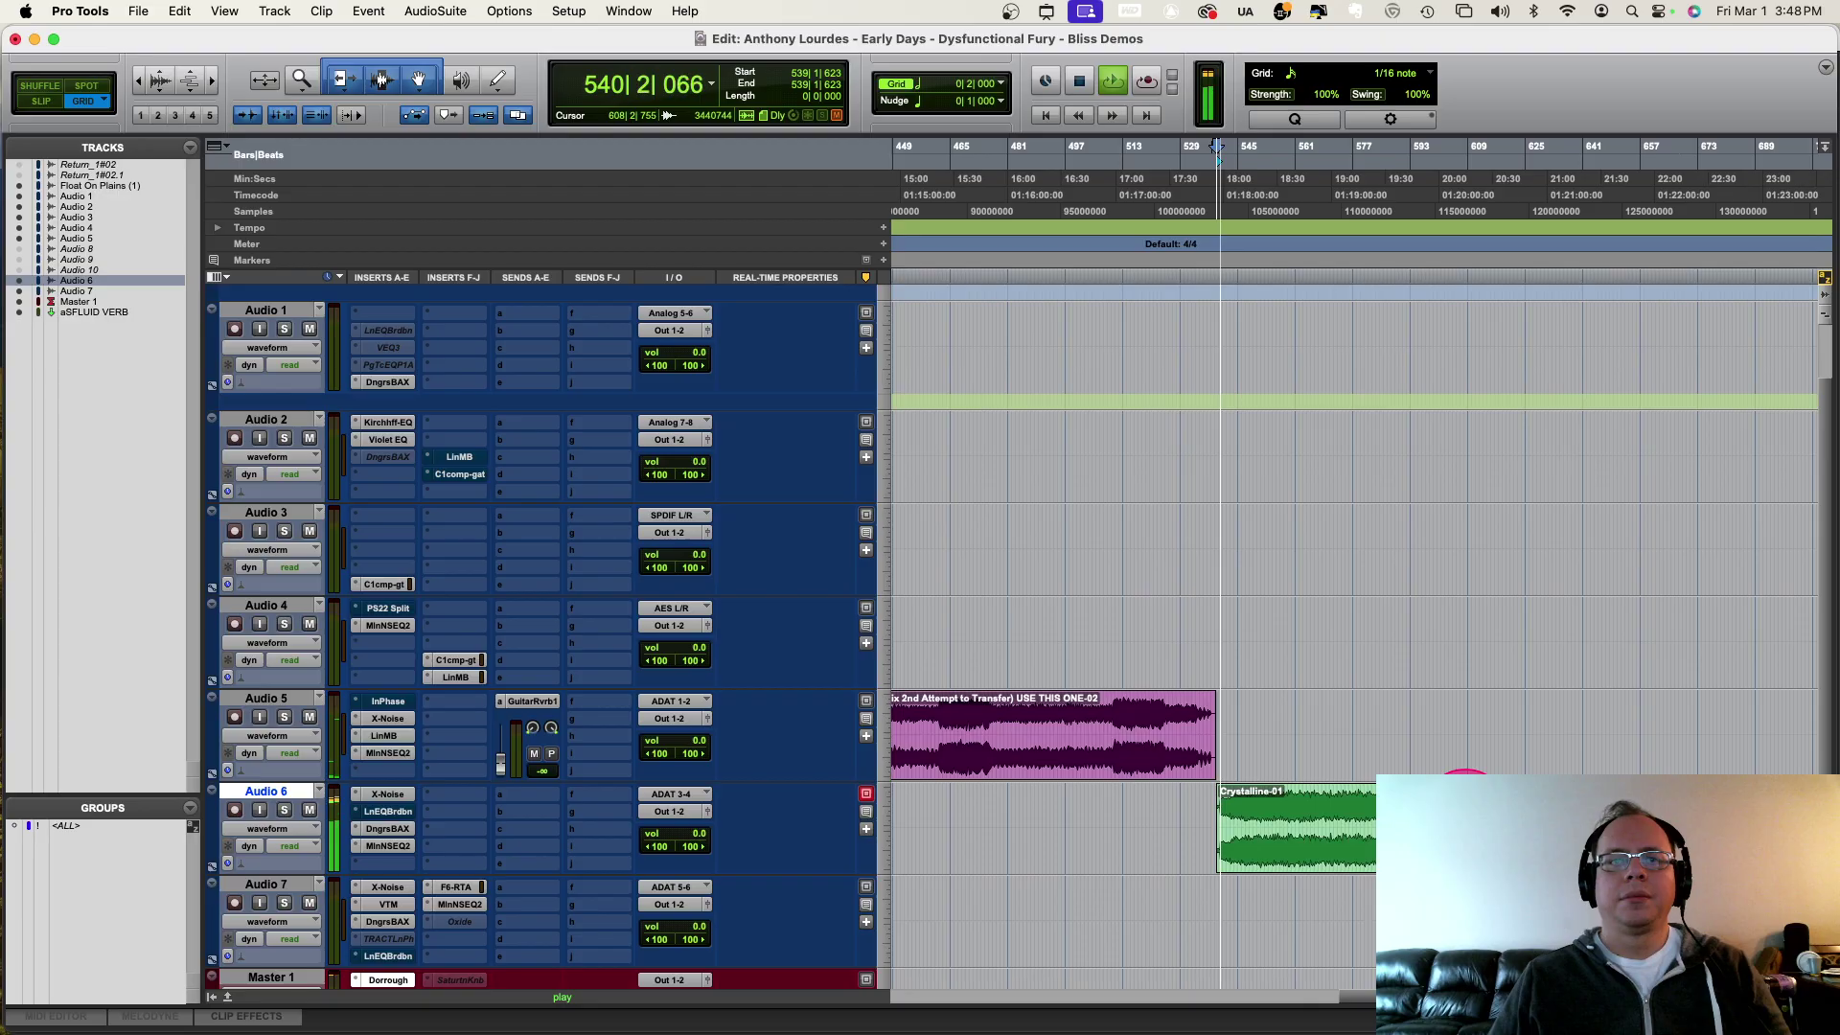
Step: Restart playback of the Crystalline-01 clip on Audio 6 from its start and listen to the opening bars
key(space)
key(space)
key(t)
key(t)
key(t)
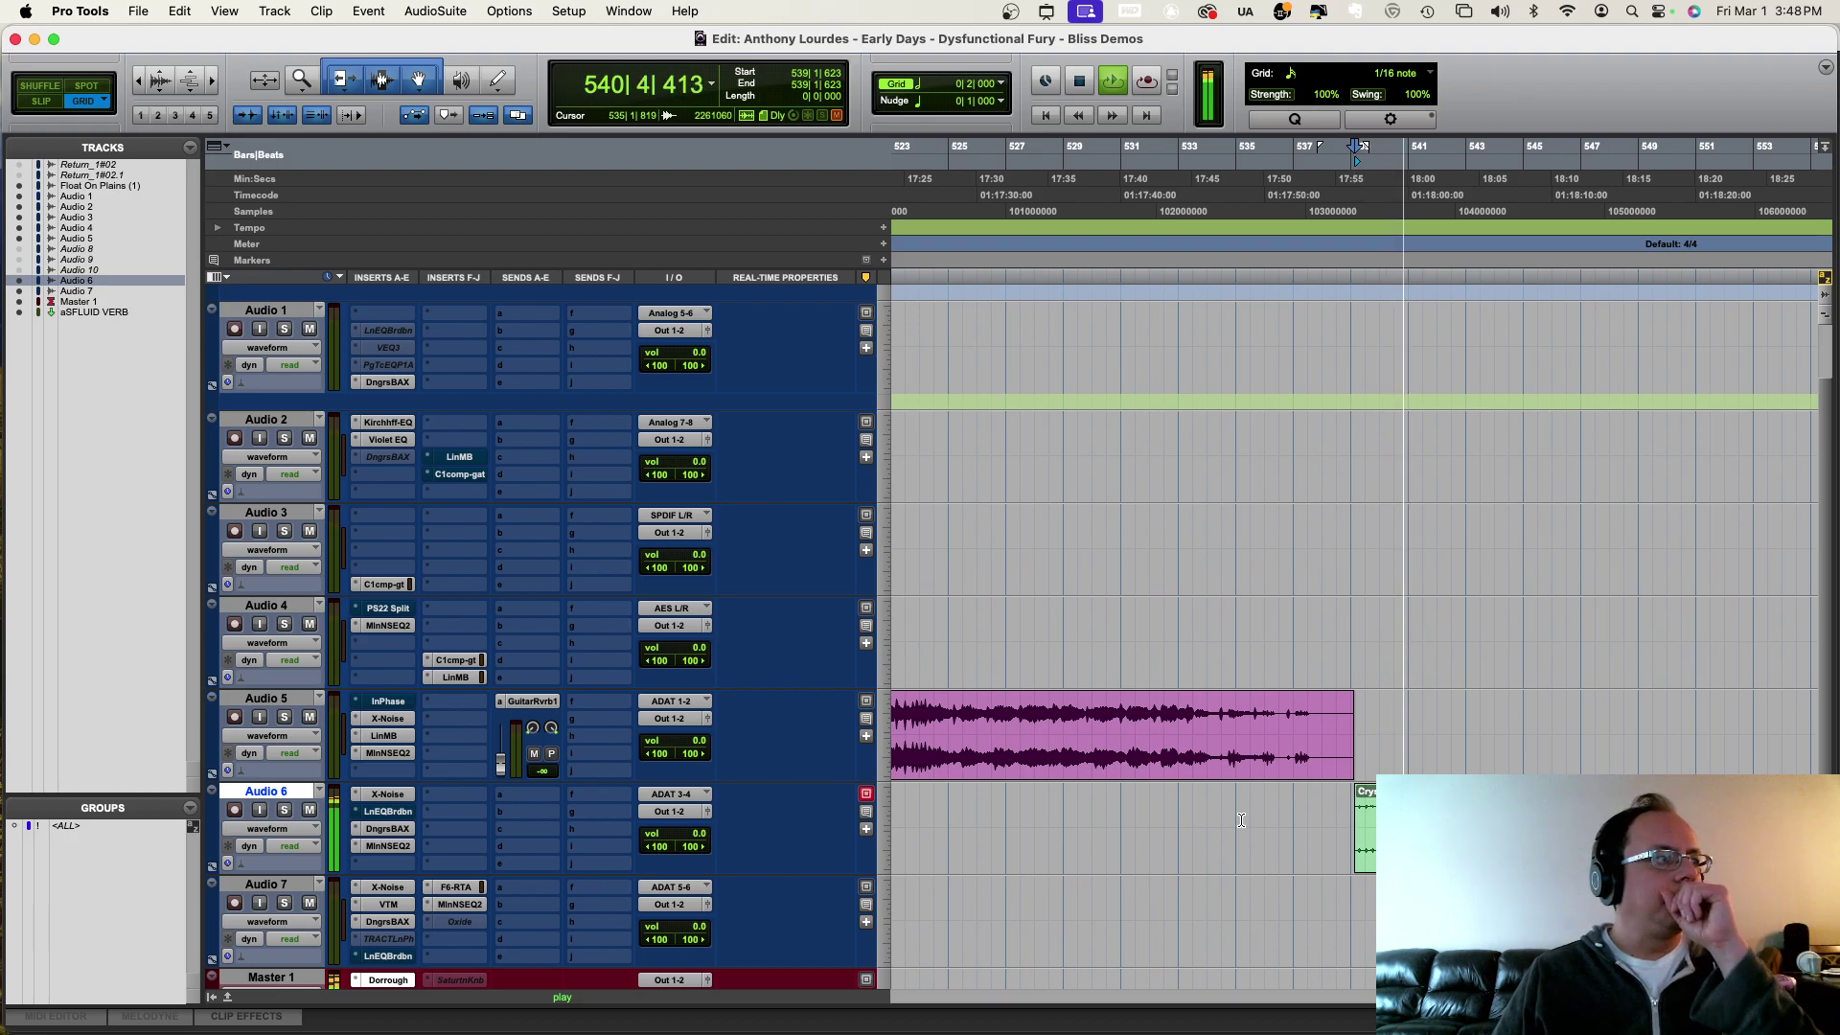
click(1493, 795)
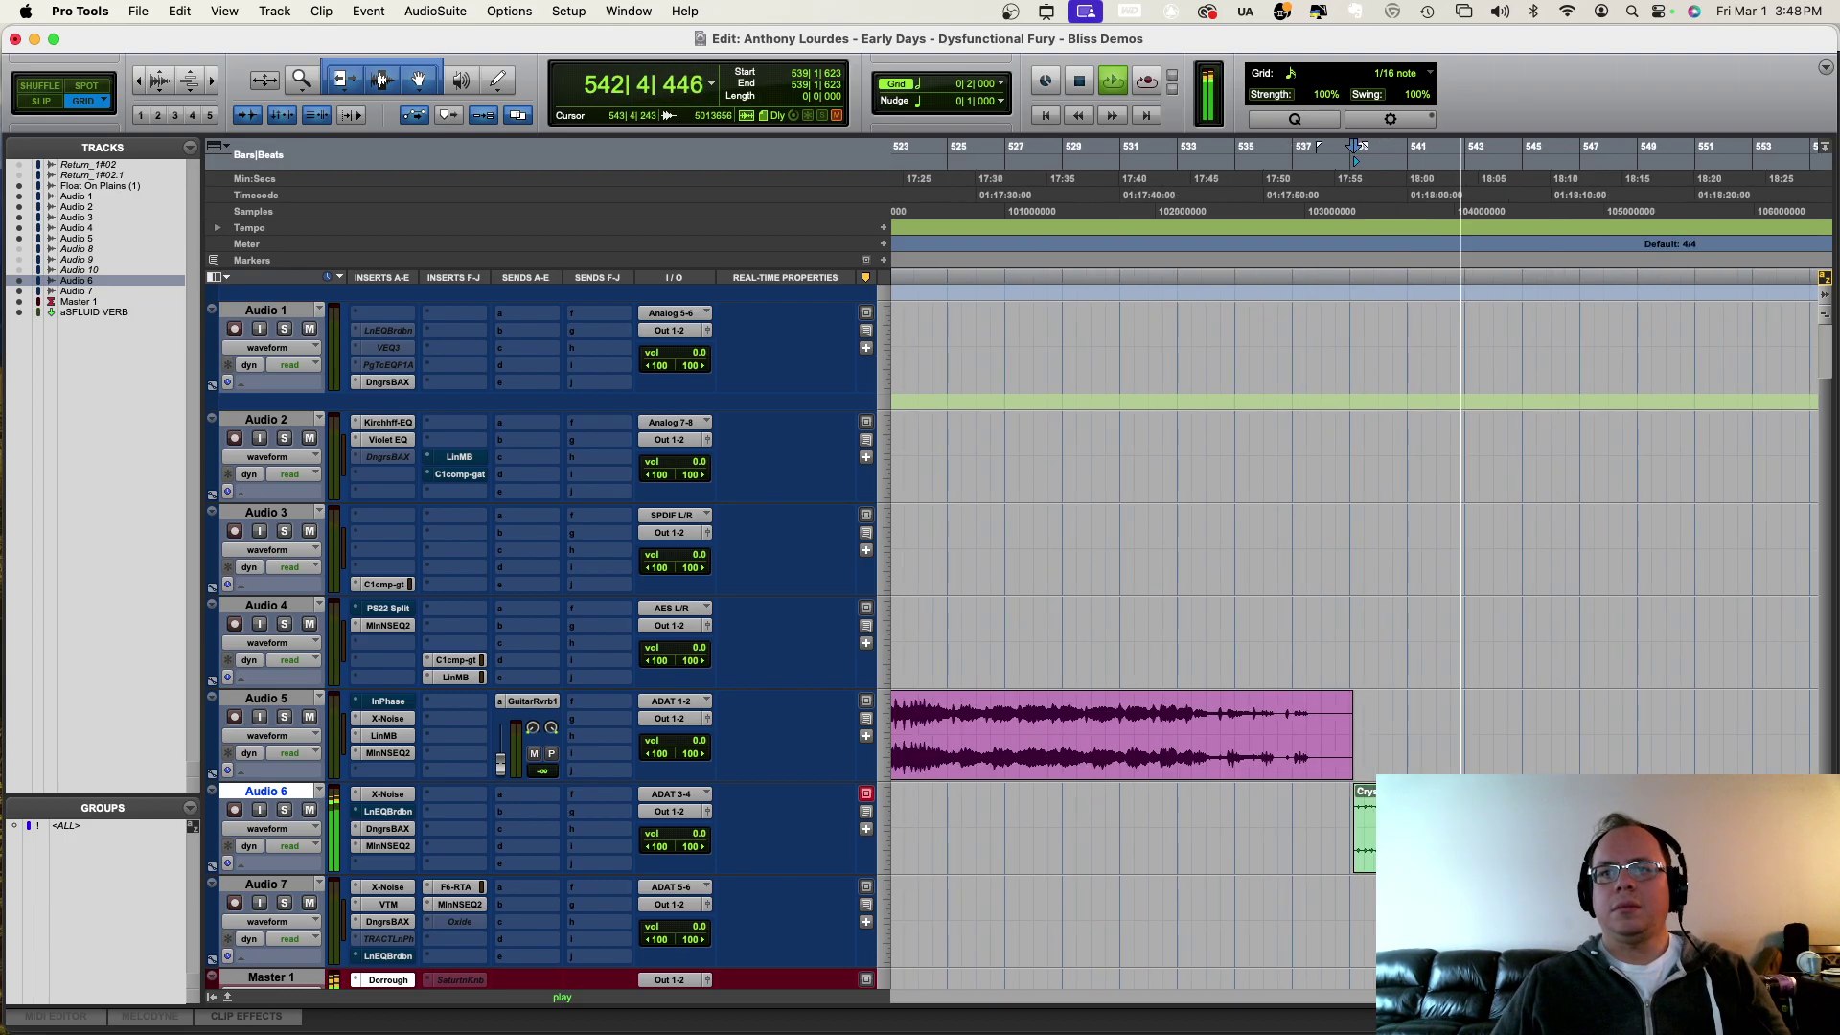
click(1443, 795)
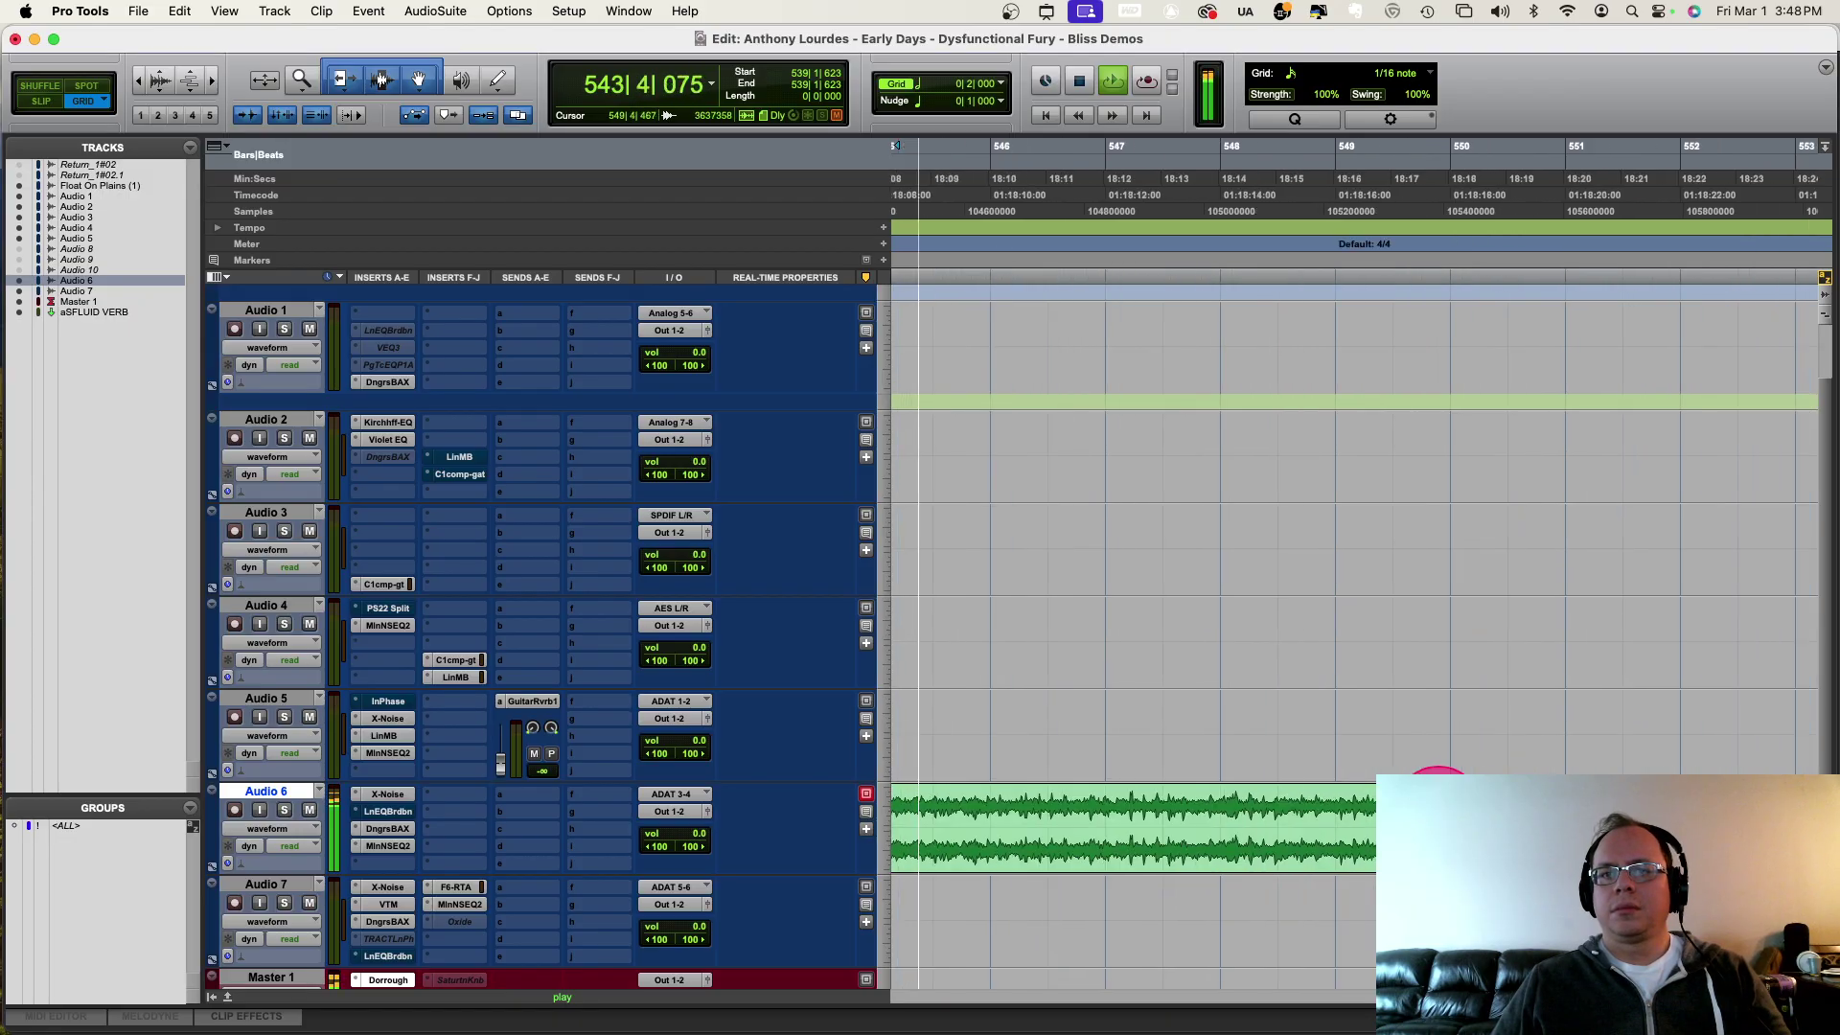
key(ctrl+e)
Step: Show Audio 6's Dangerous BAX EQ and then its Millennia NSEQ-2 while Crystalline-01 plays
click(386, 833)
drag(559, 446, 472, 357)
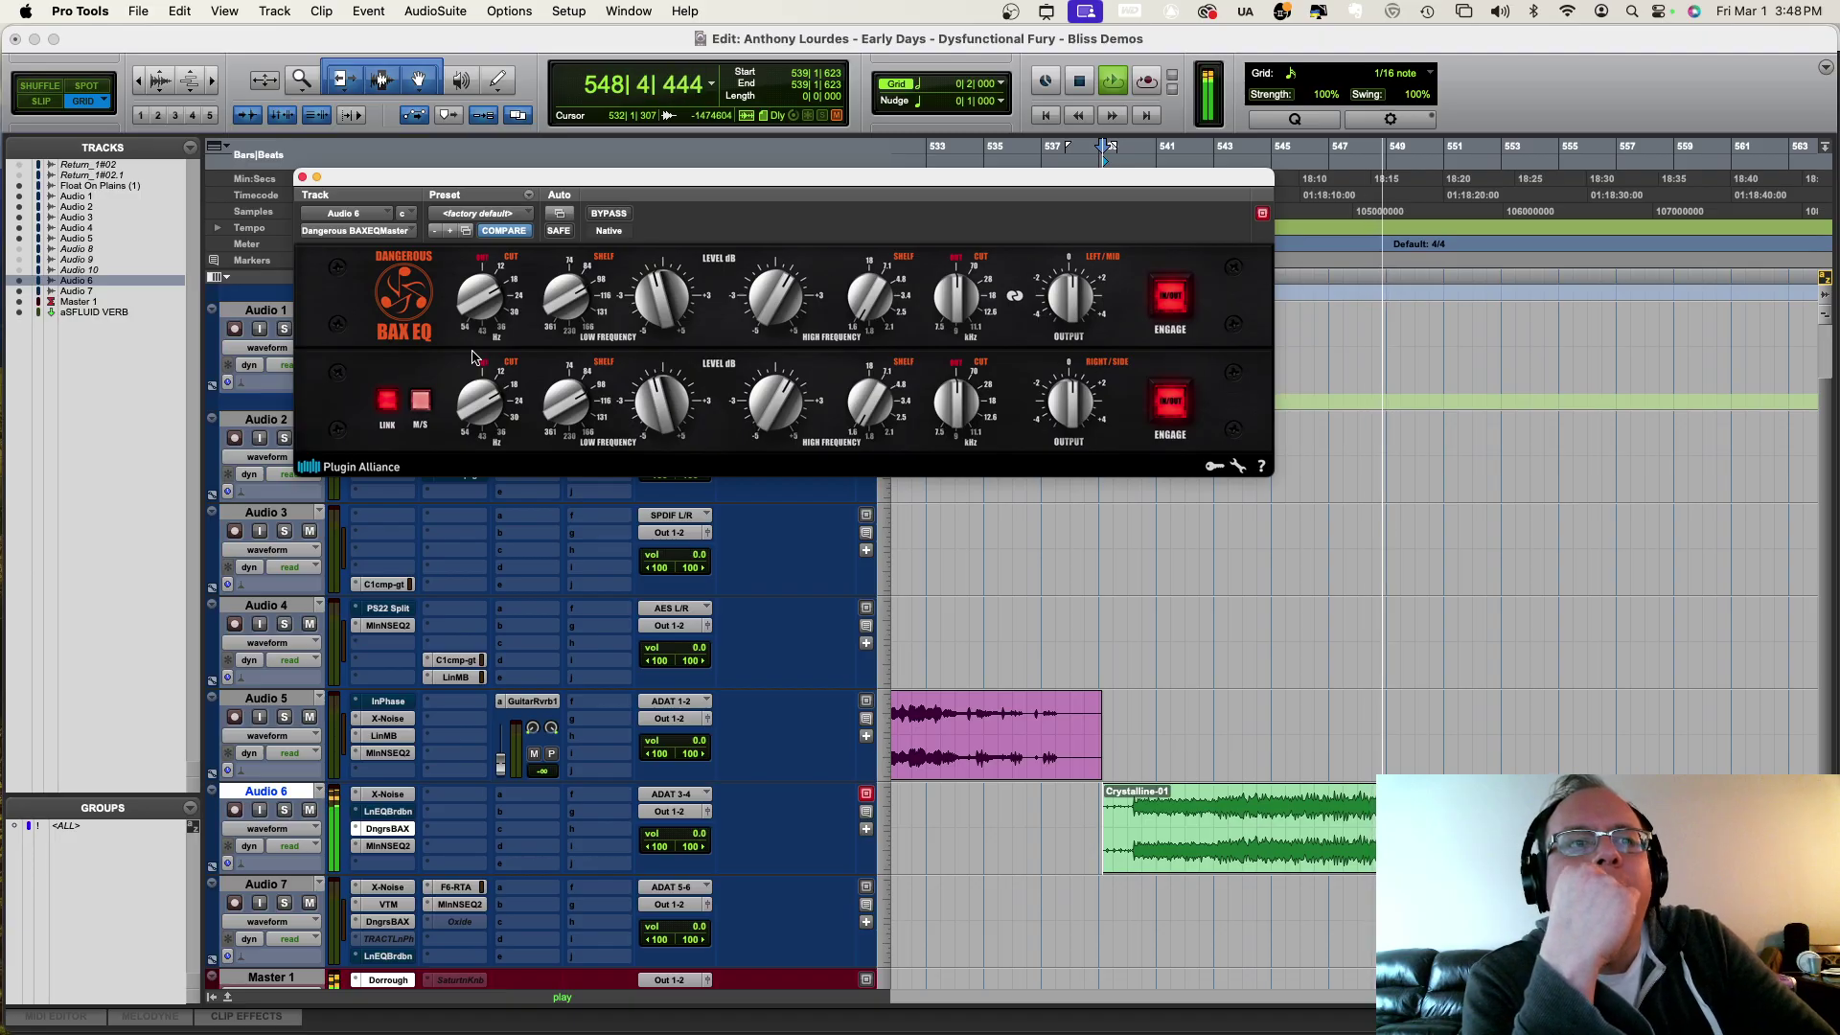
drag(473, 358, 397, 855)
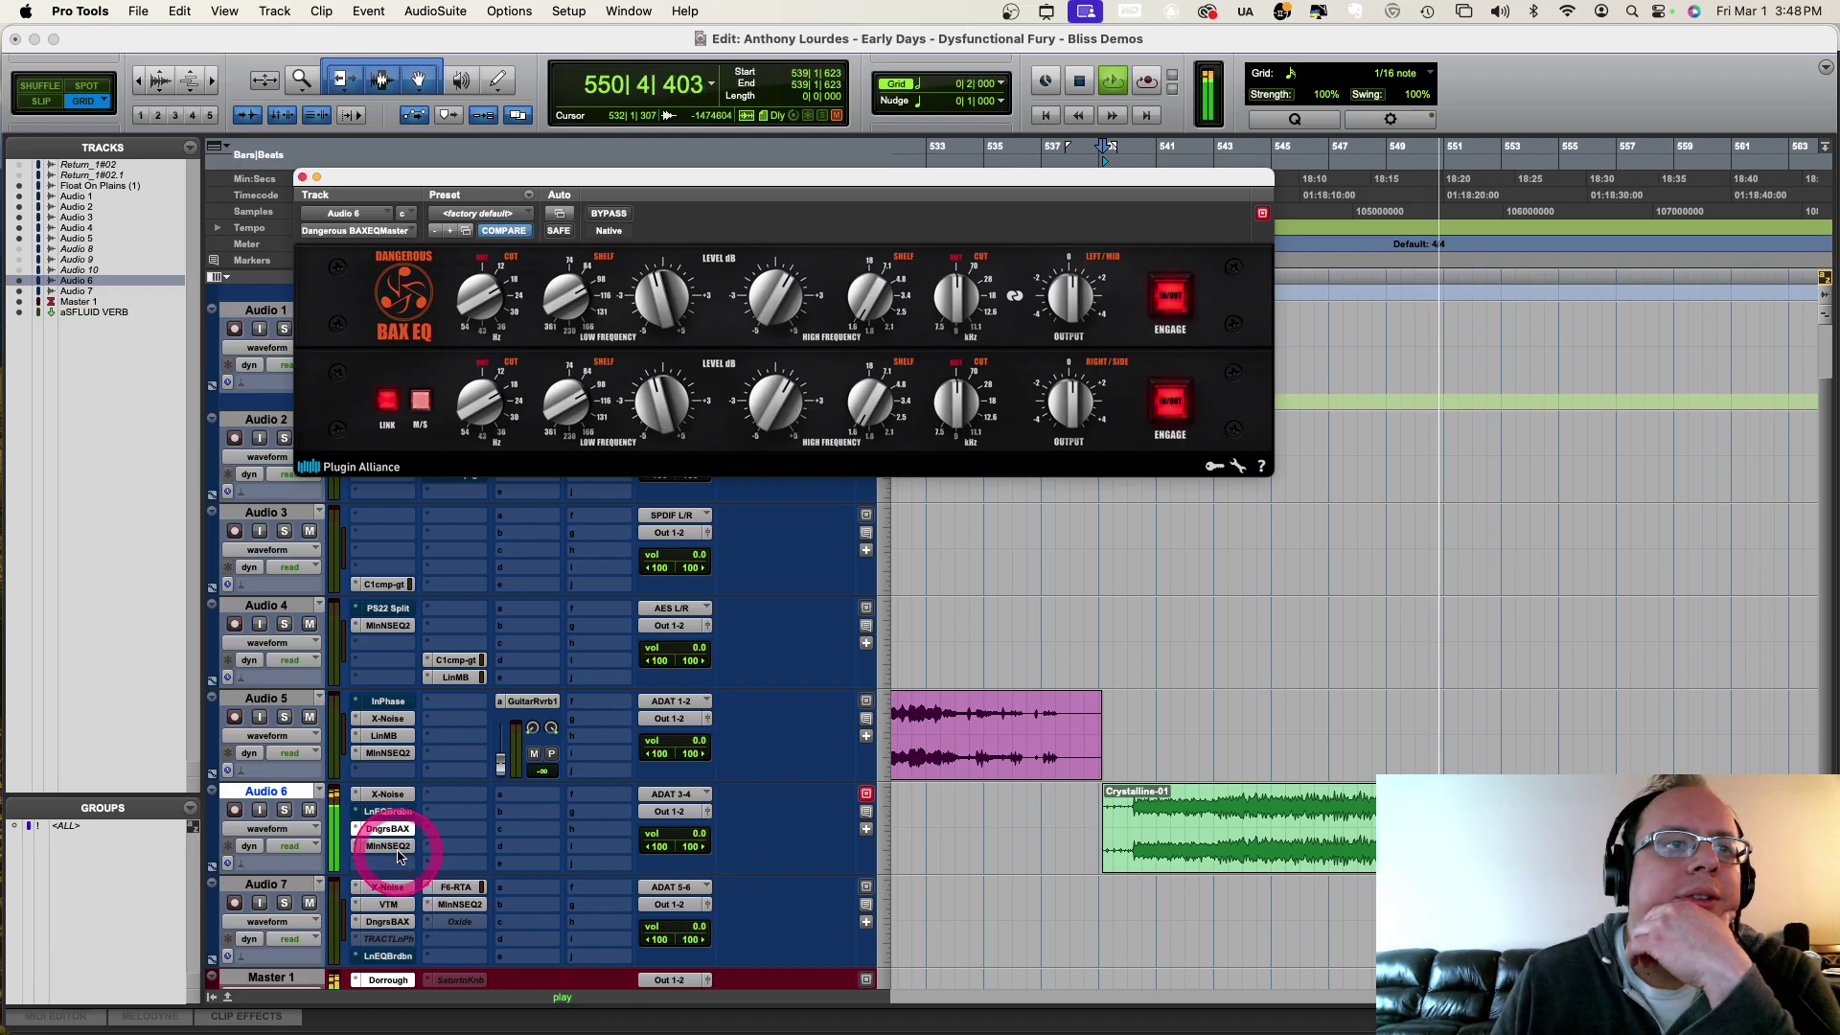
click(398, 856)
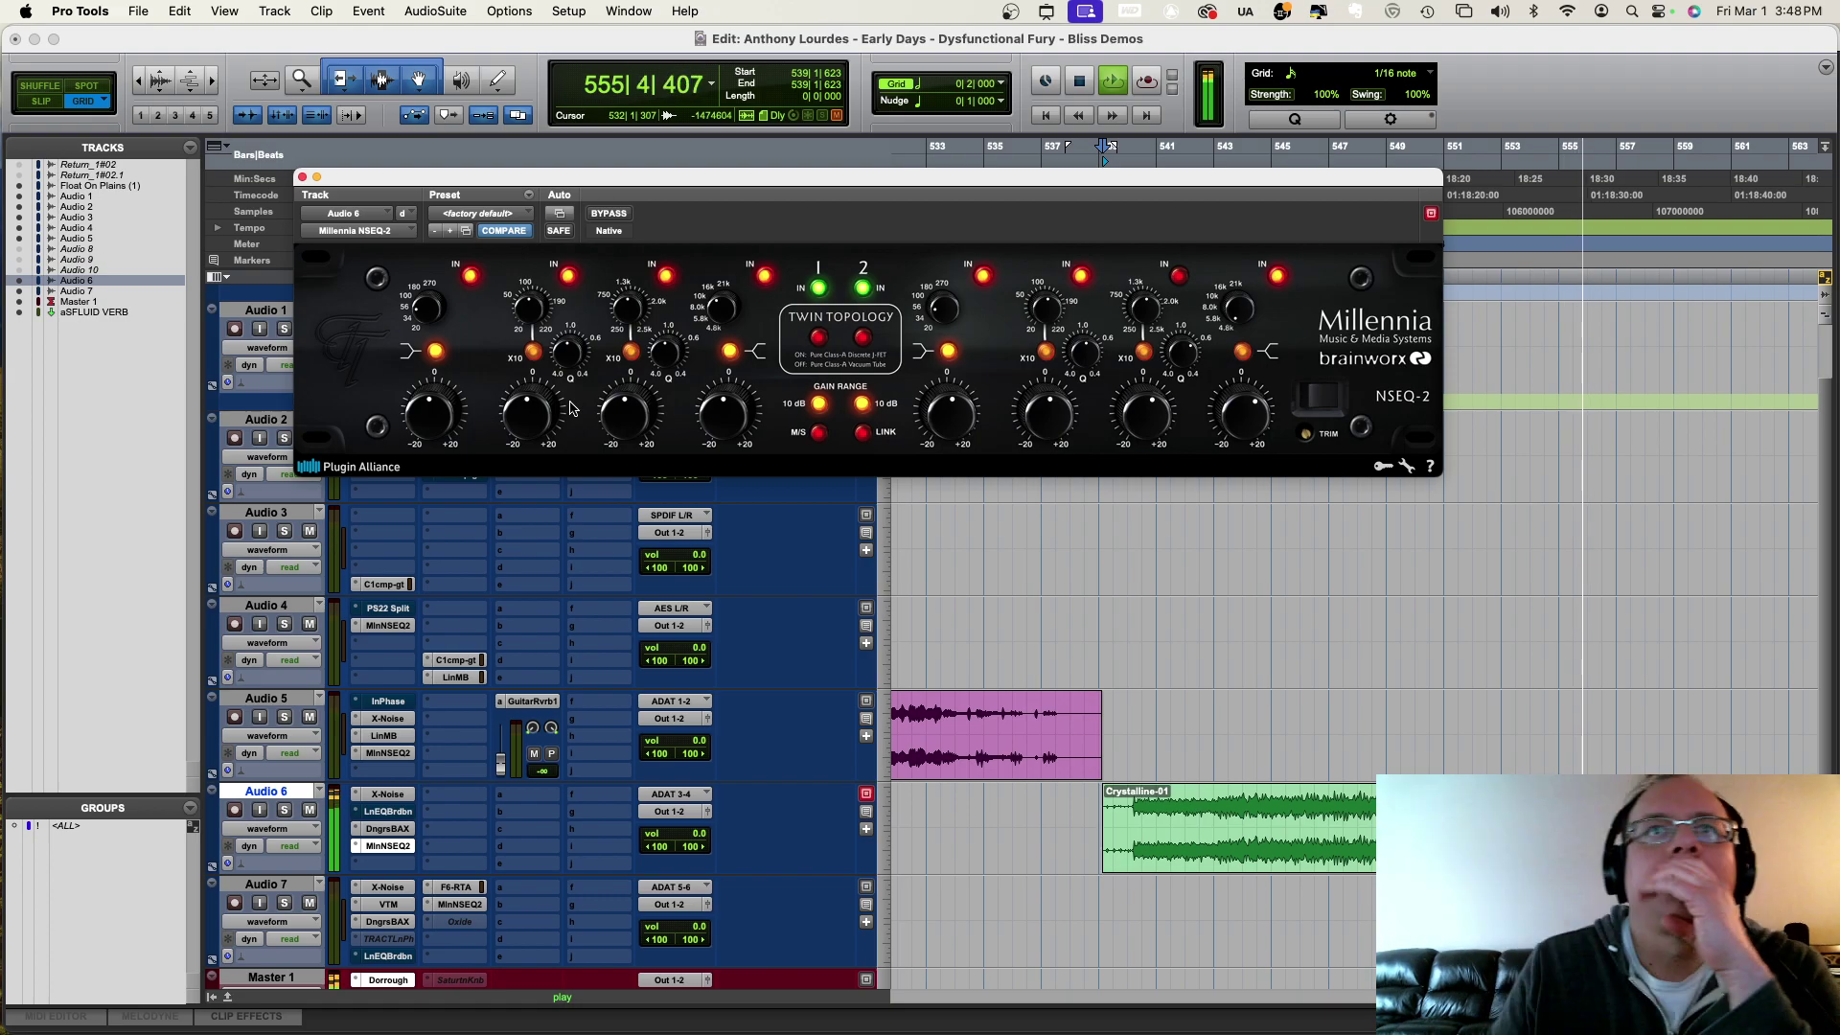
Step: Compare Crystalline-01 with the high-mid band of channel 2 on Audio 6's NSEQ-2 active and bypassed
click(1179, 277)
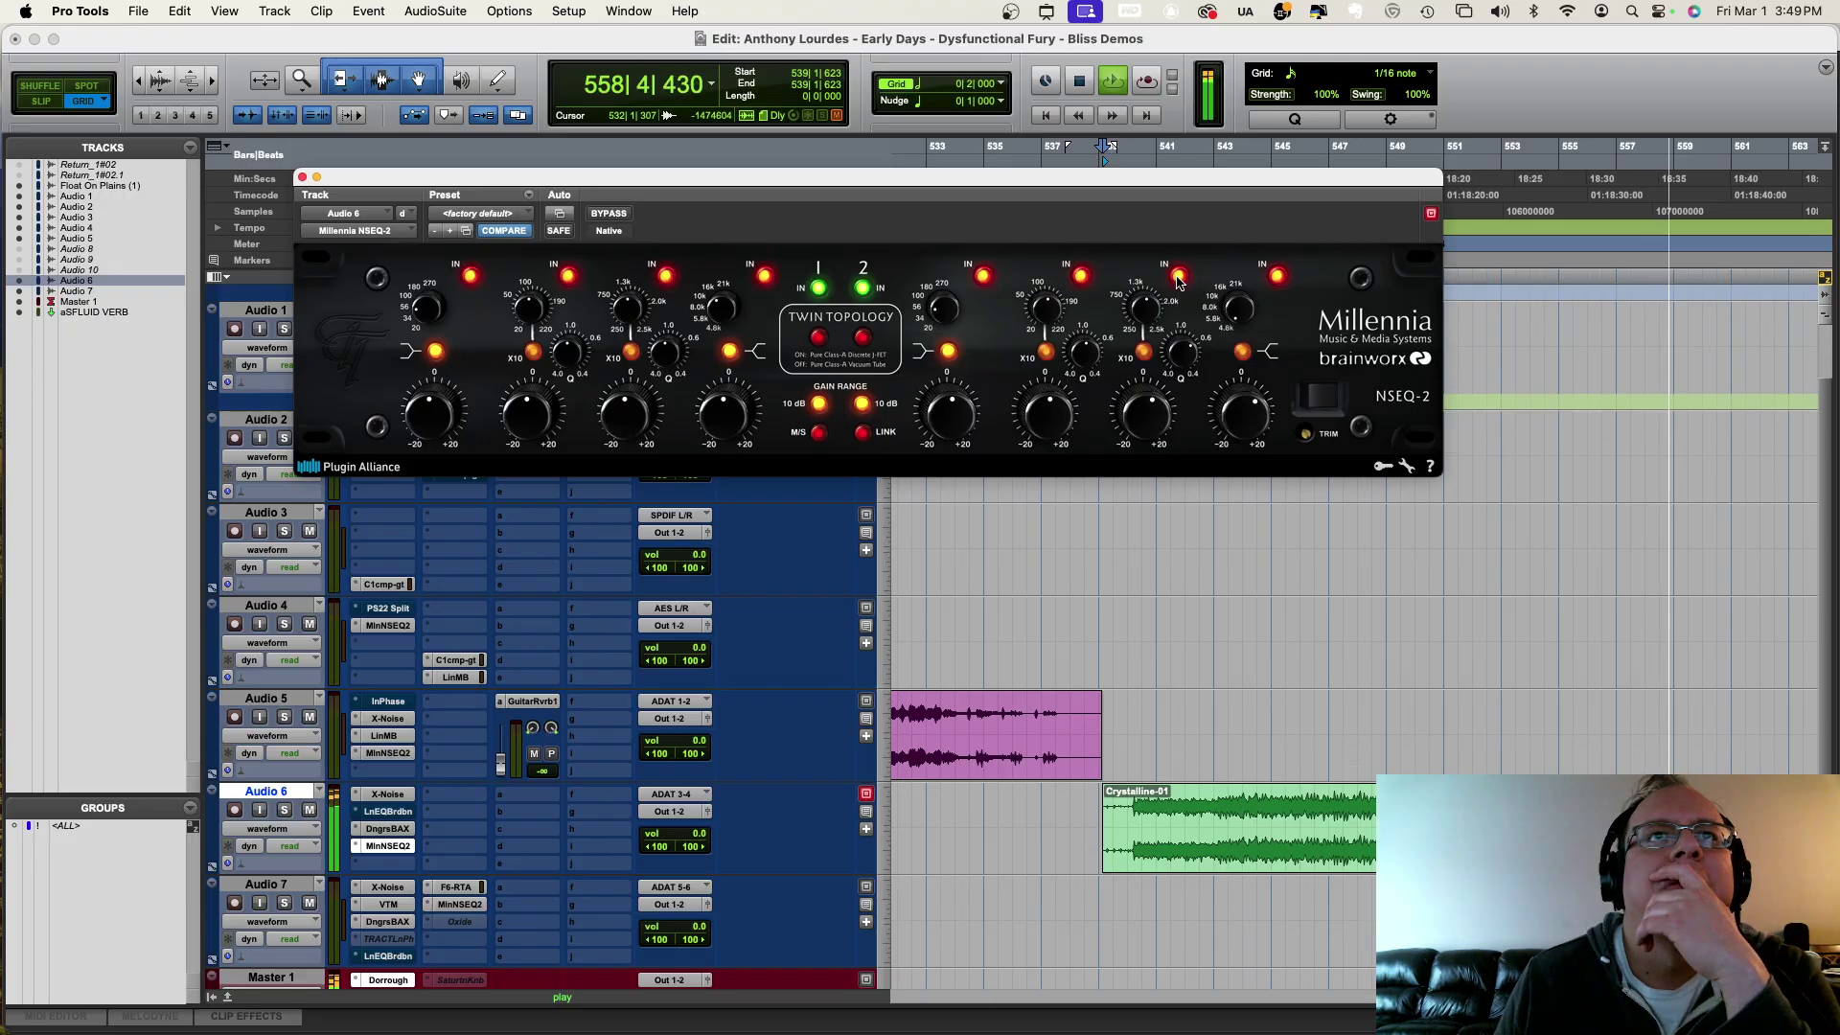
click(1179, 276)
click(1178, 276)
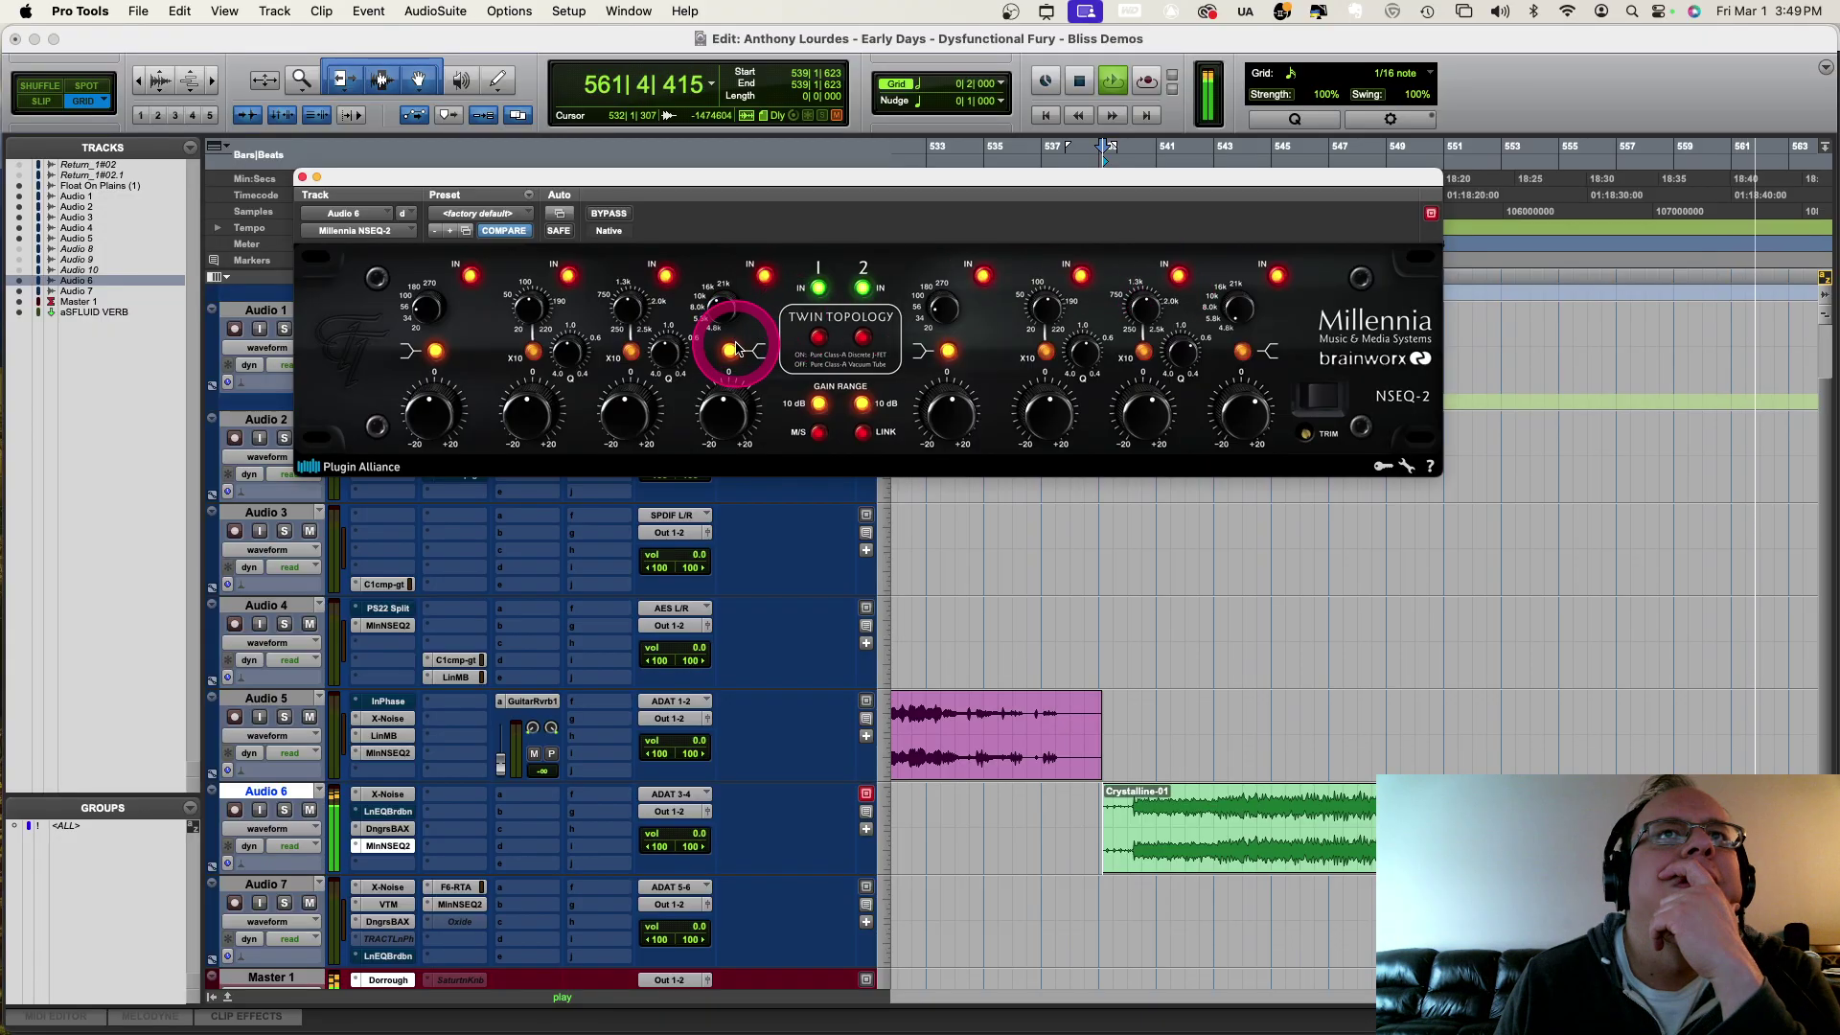
click(858, 343)
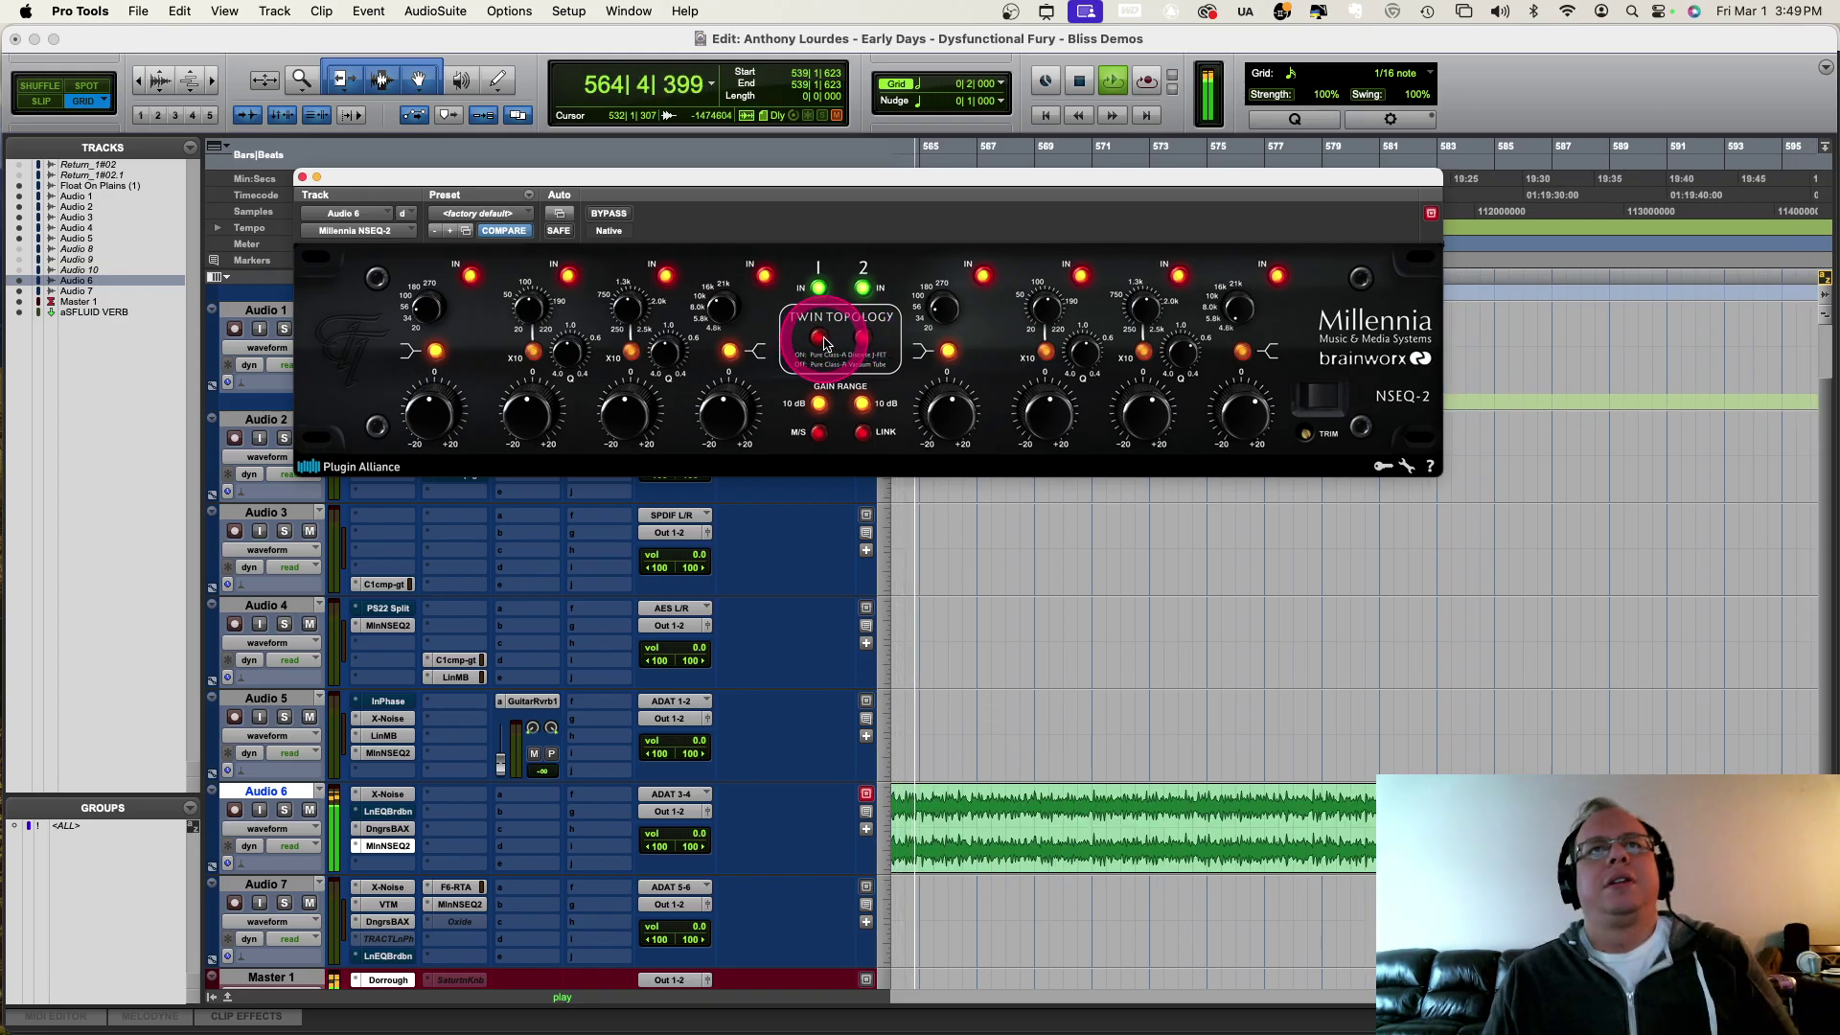
Step: Stop and restart playback, placing the cursor at bar 554 of the Crystalline-01 clip to play from there
key(space)
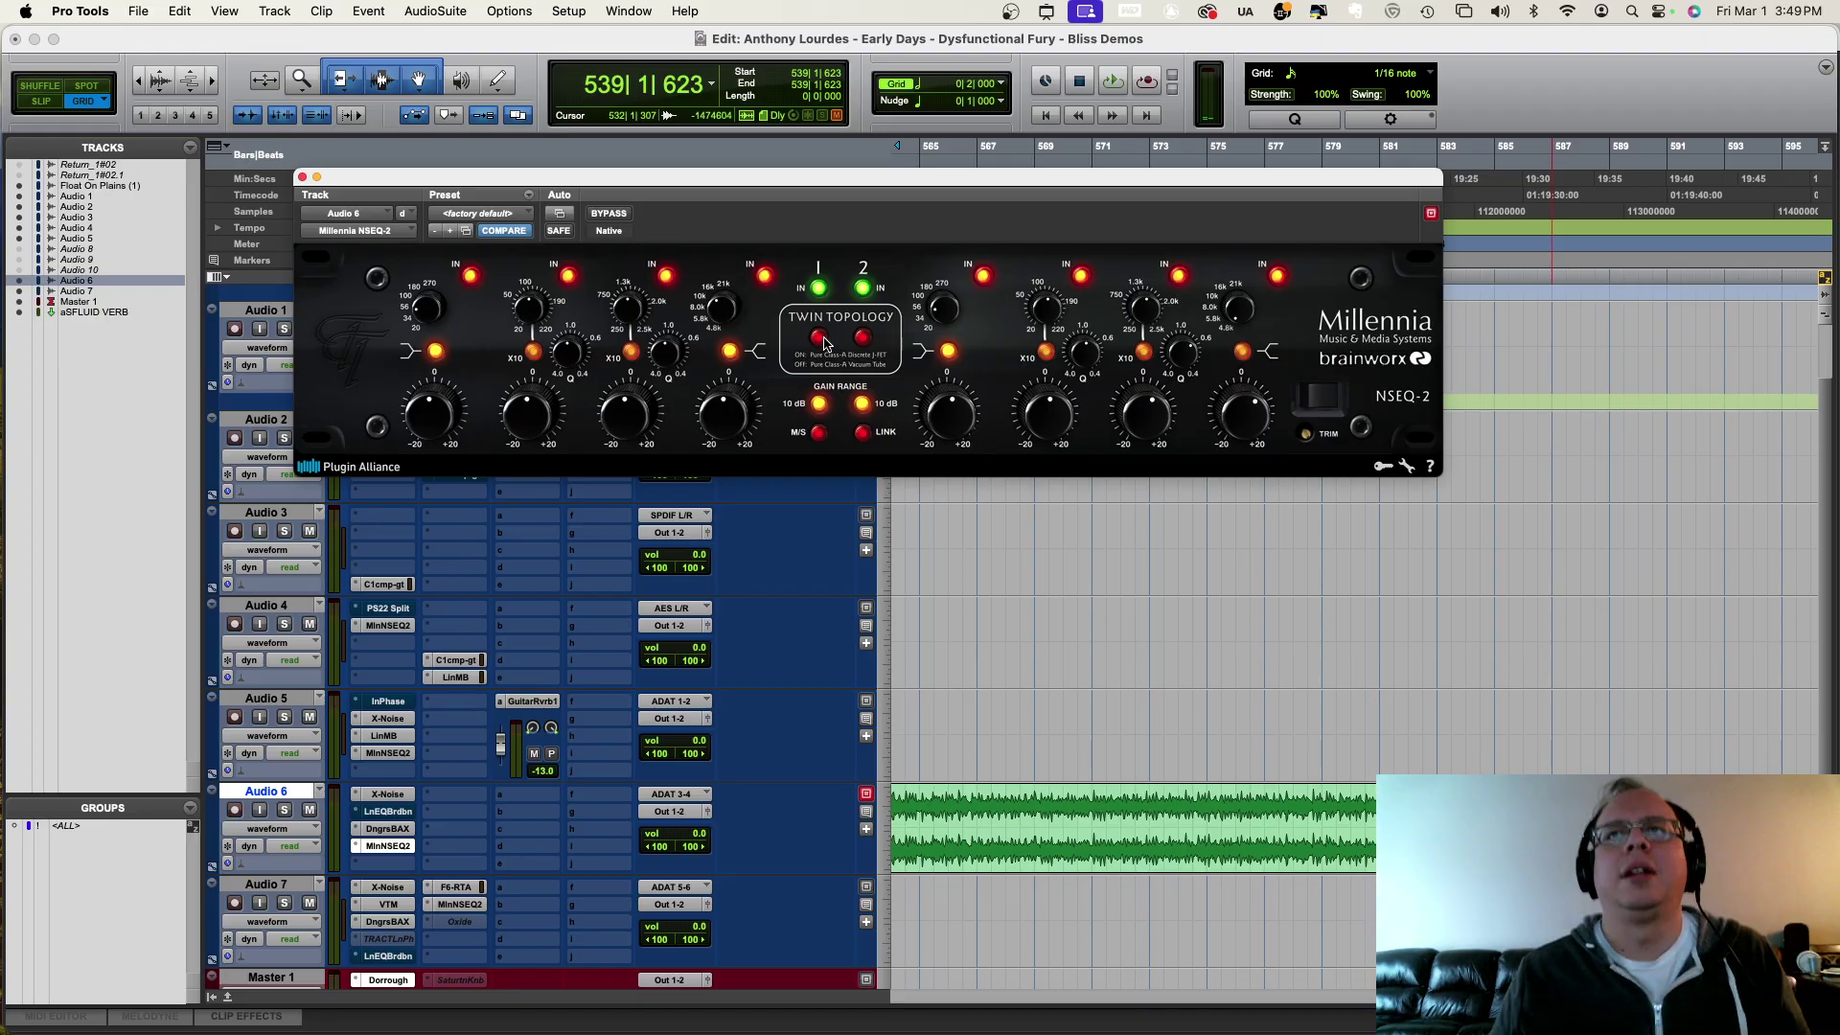
key(space)
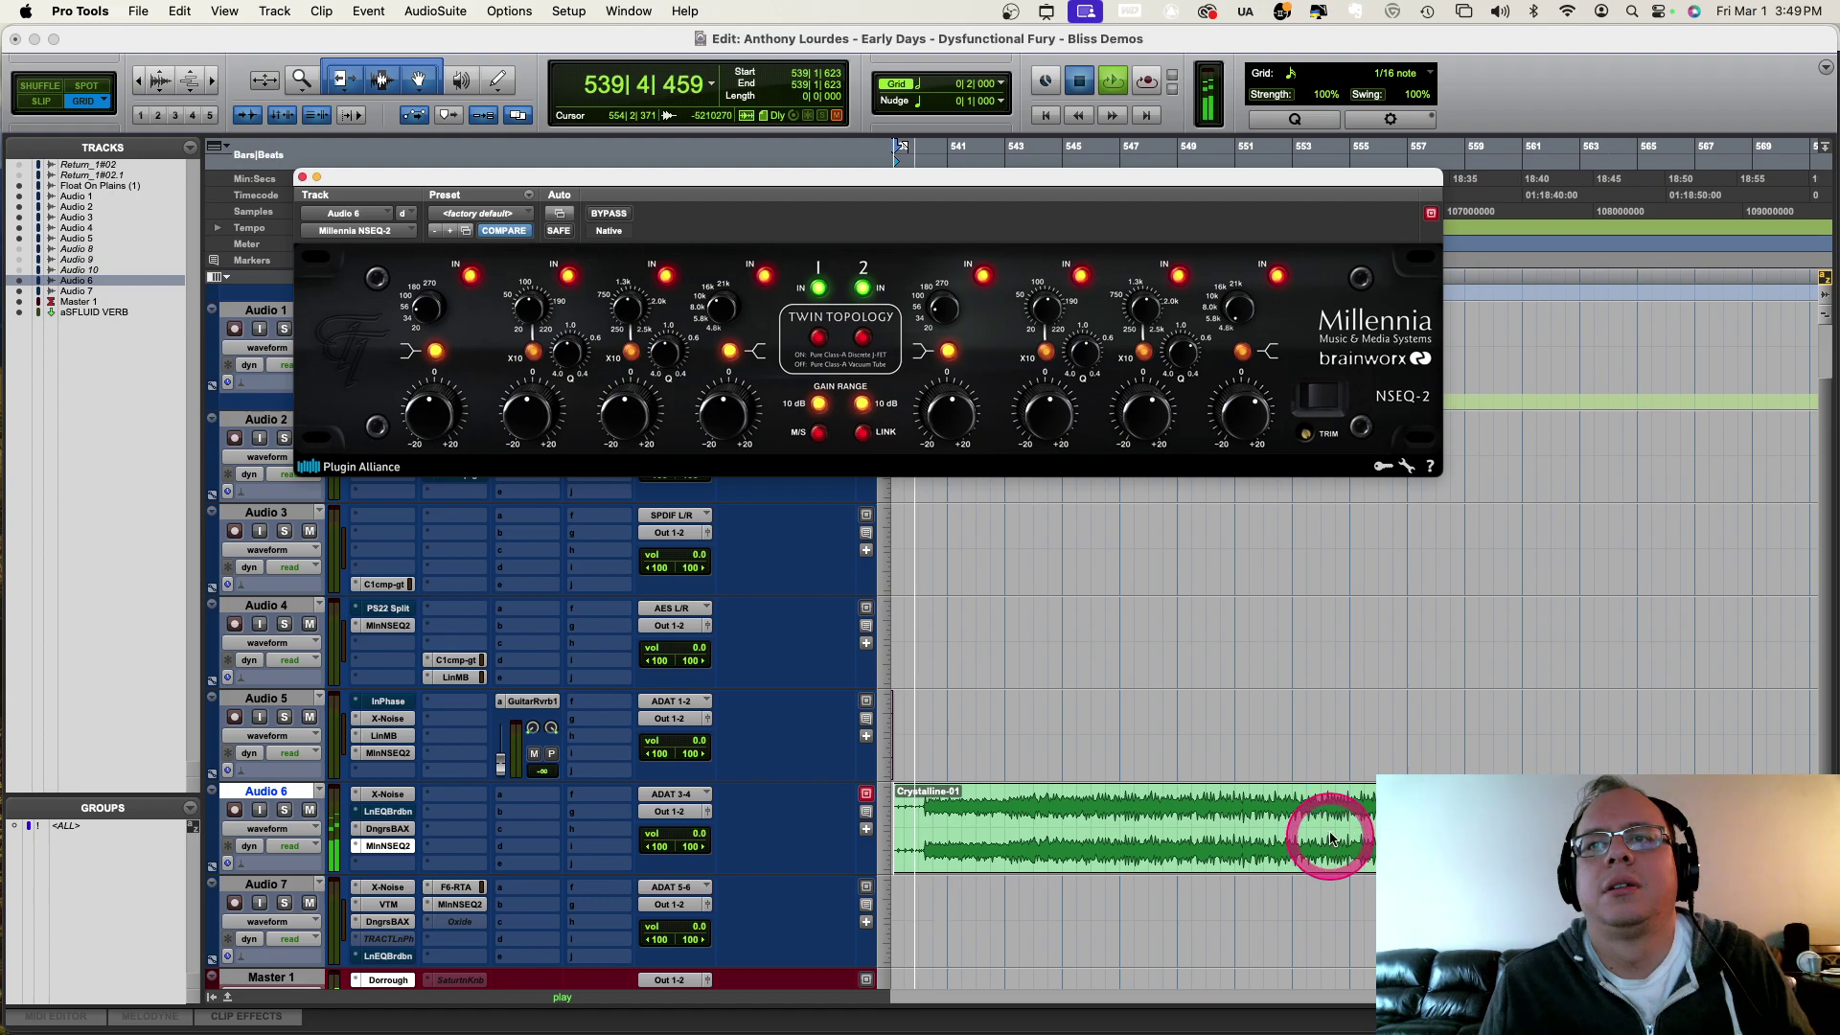
key(space)
click(1332, 841)
key(space)
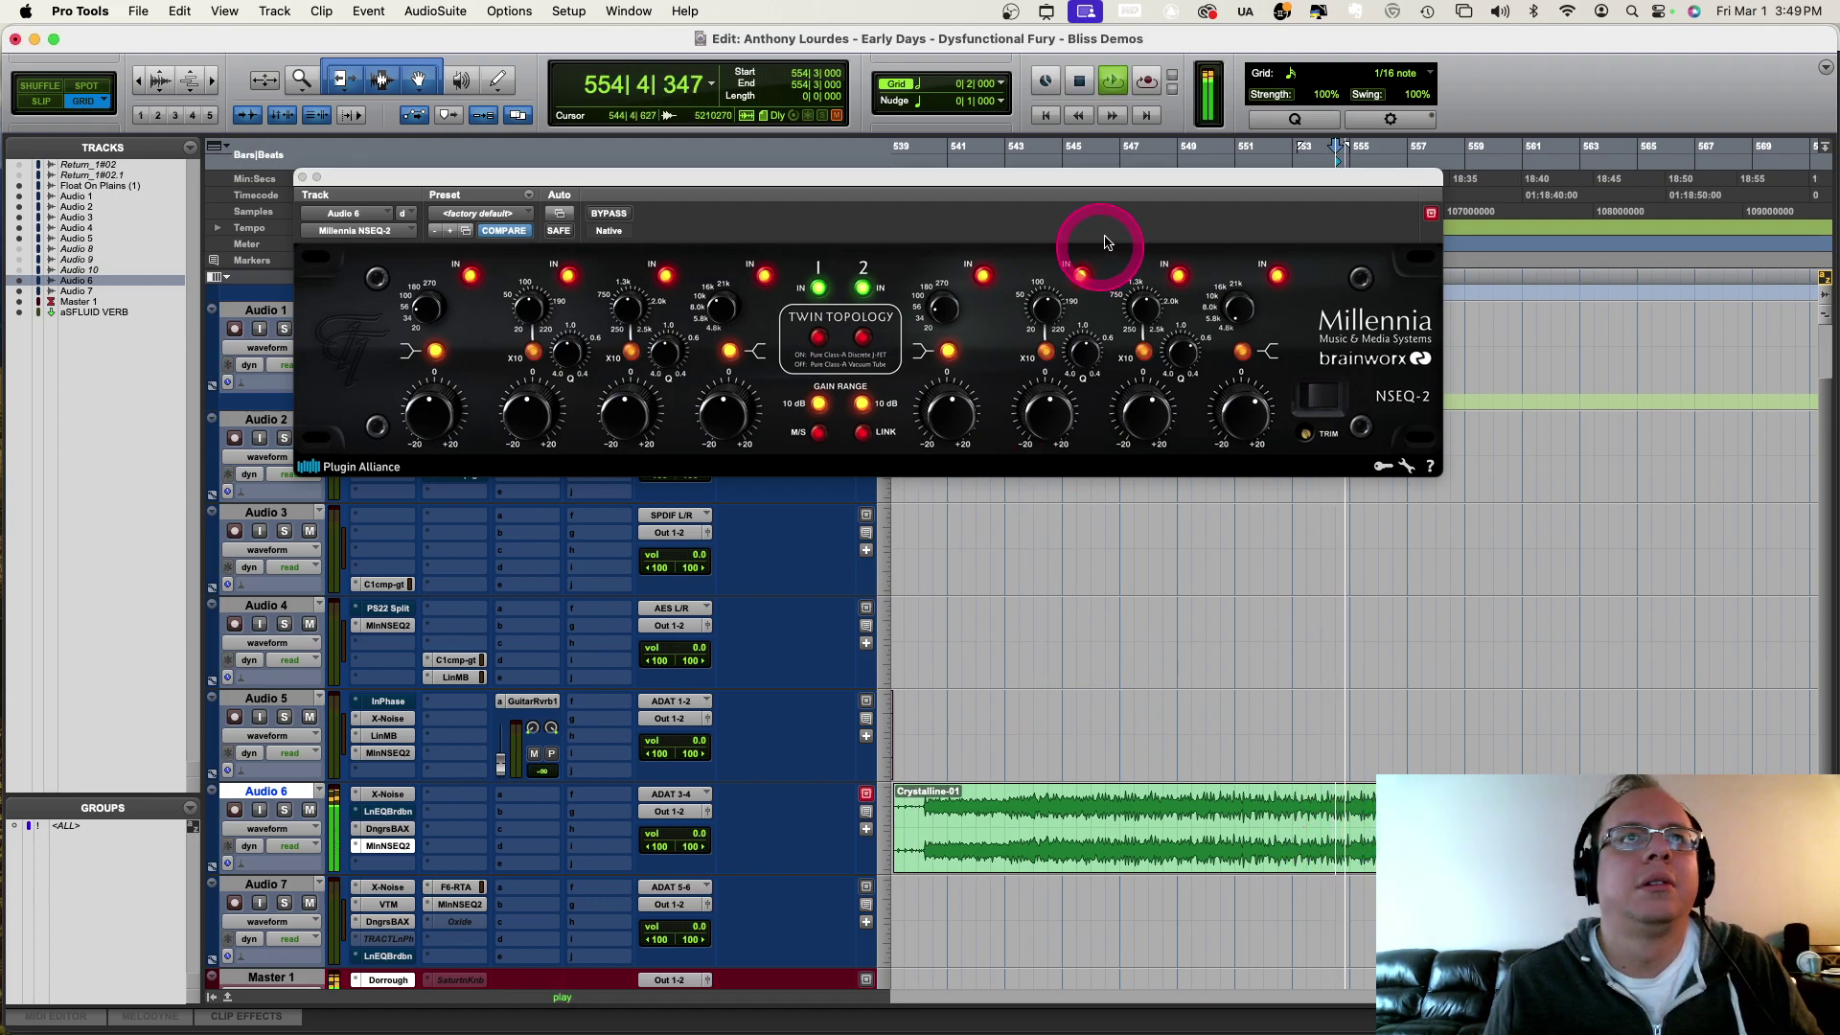
Step: Compare channel 2's high-mid band on the NSEQ-2 in and out again, leave it bypassed and stop playback
click(1181, 279)
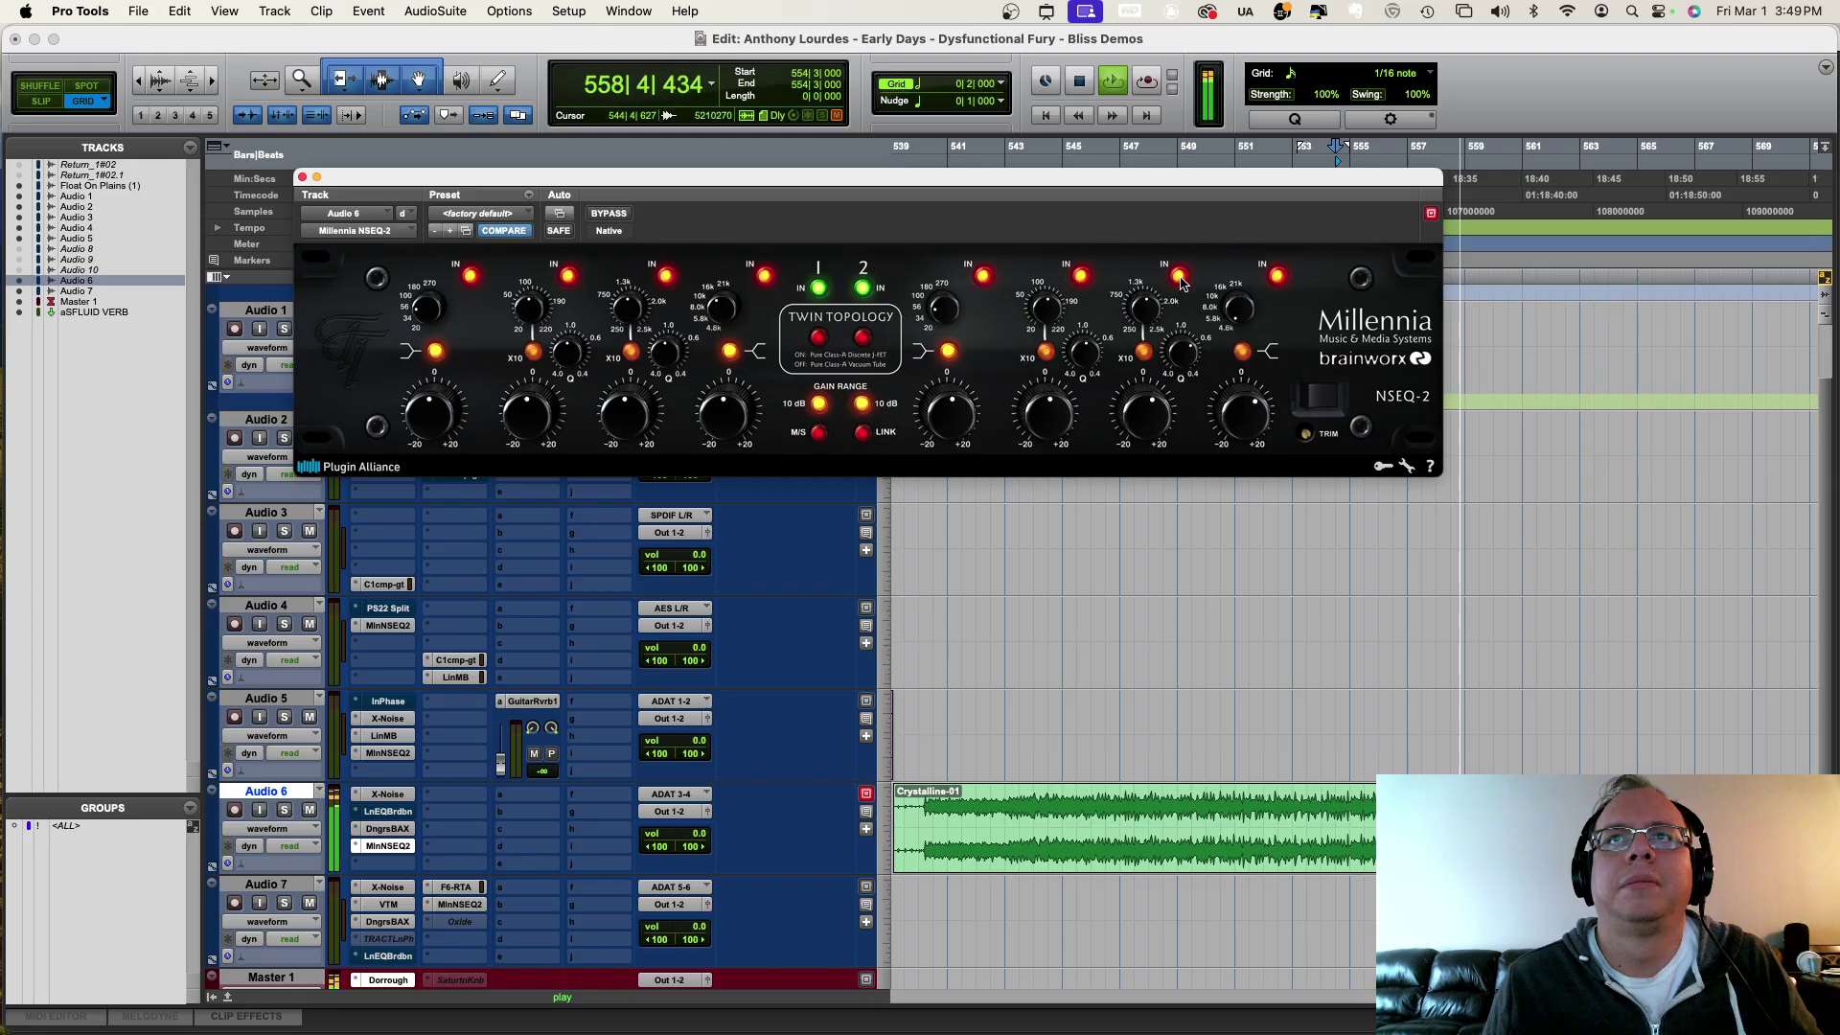
click(1181, 279)
click(1181, 279)
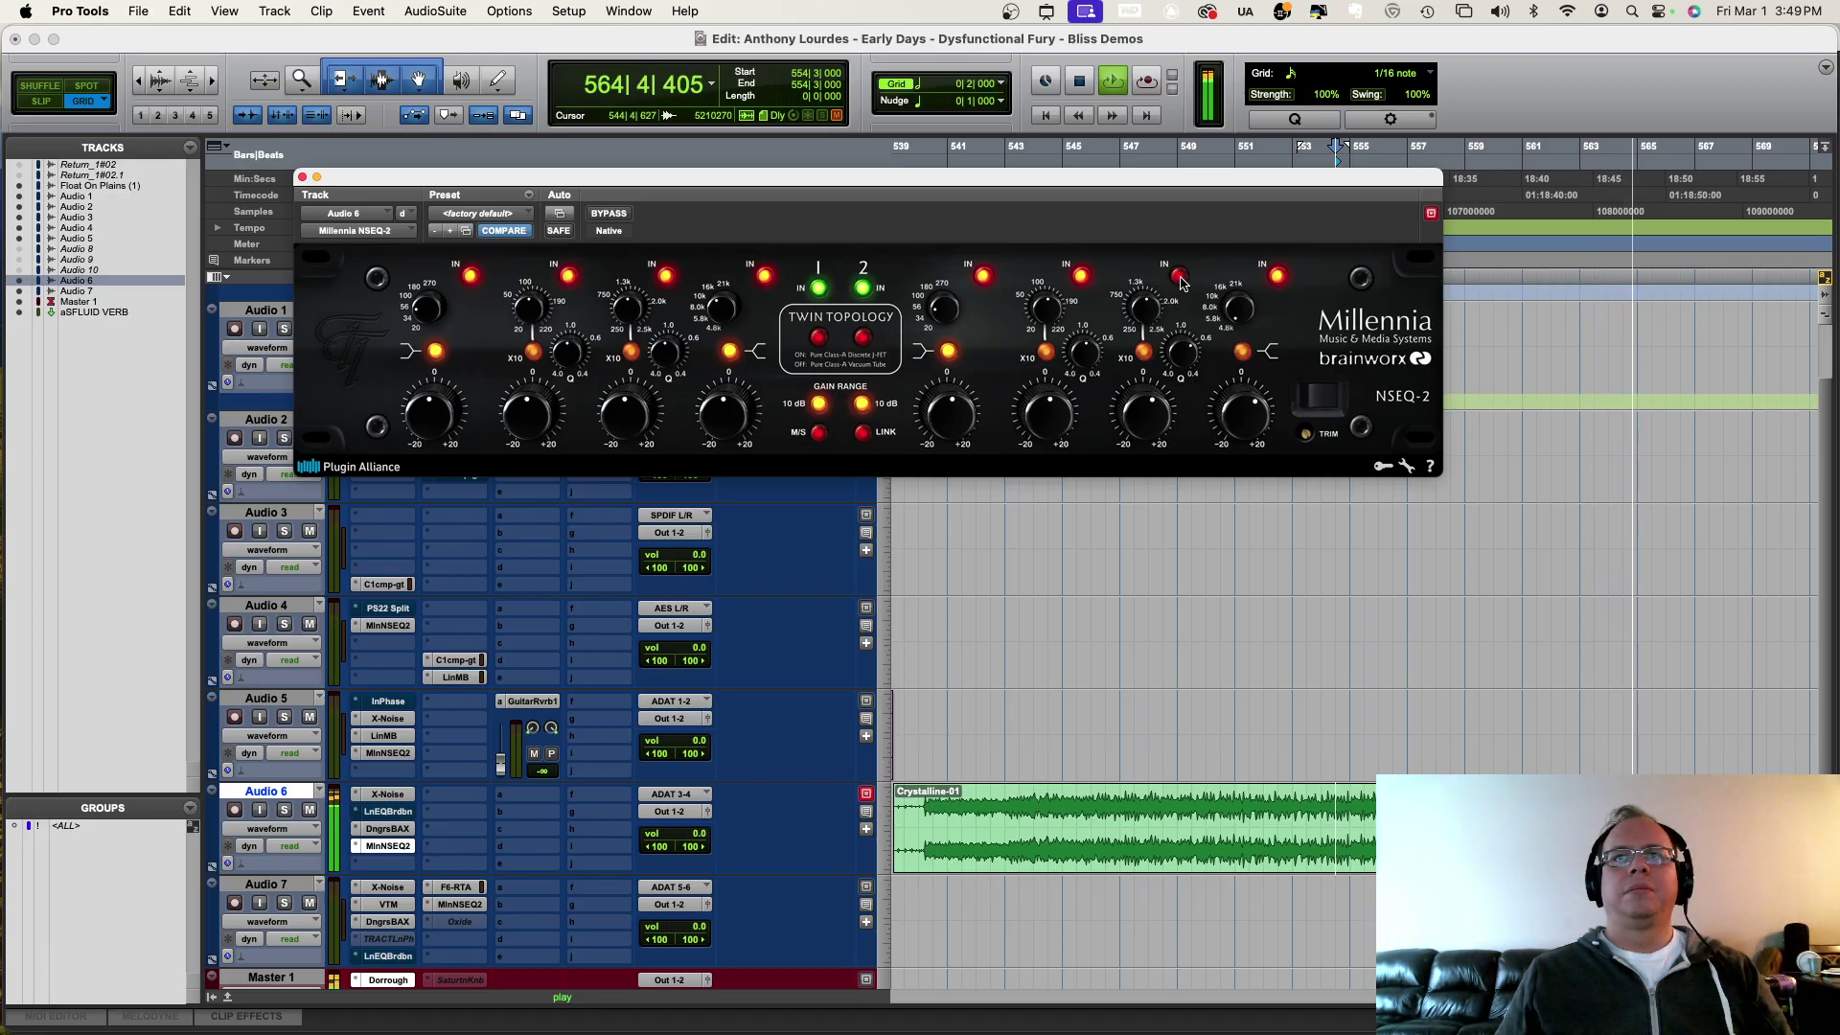
click(1178, 278)
drag(1178, 281, 741, 715)
key(space)
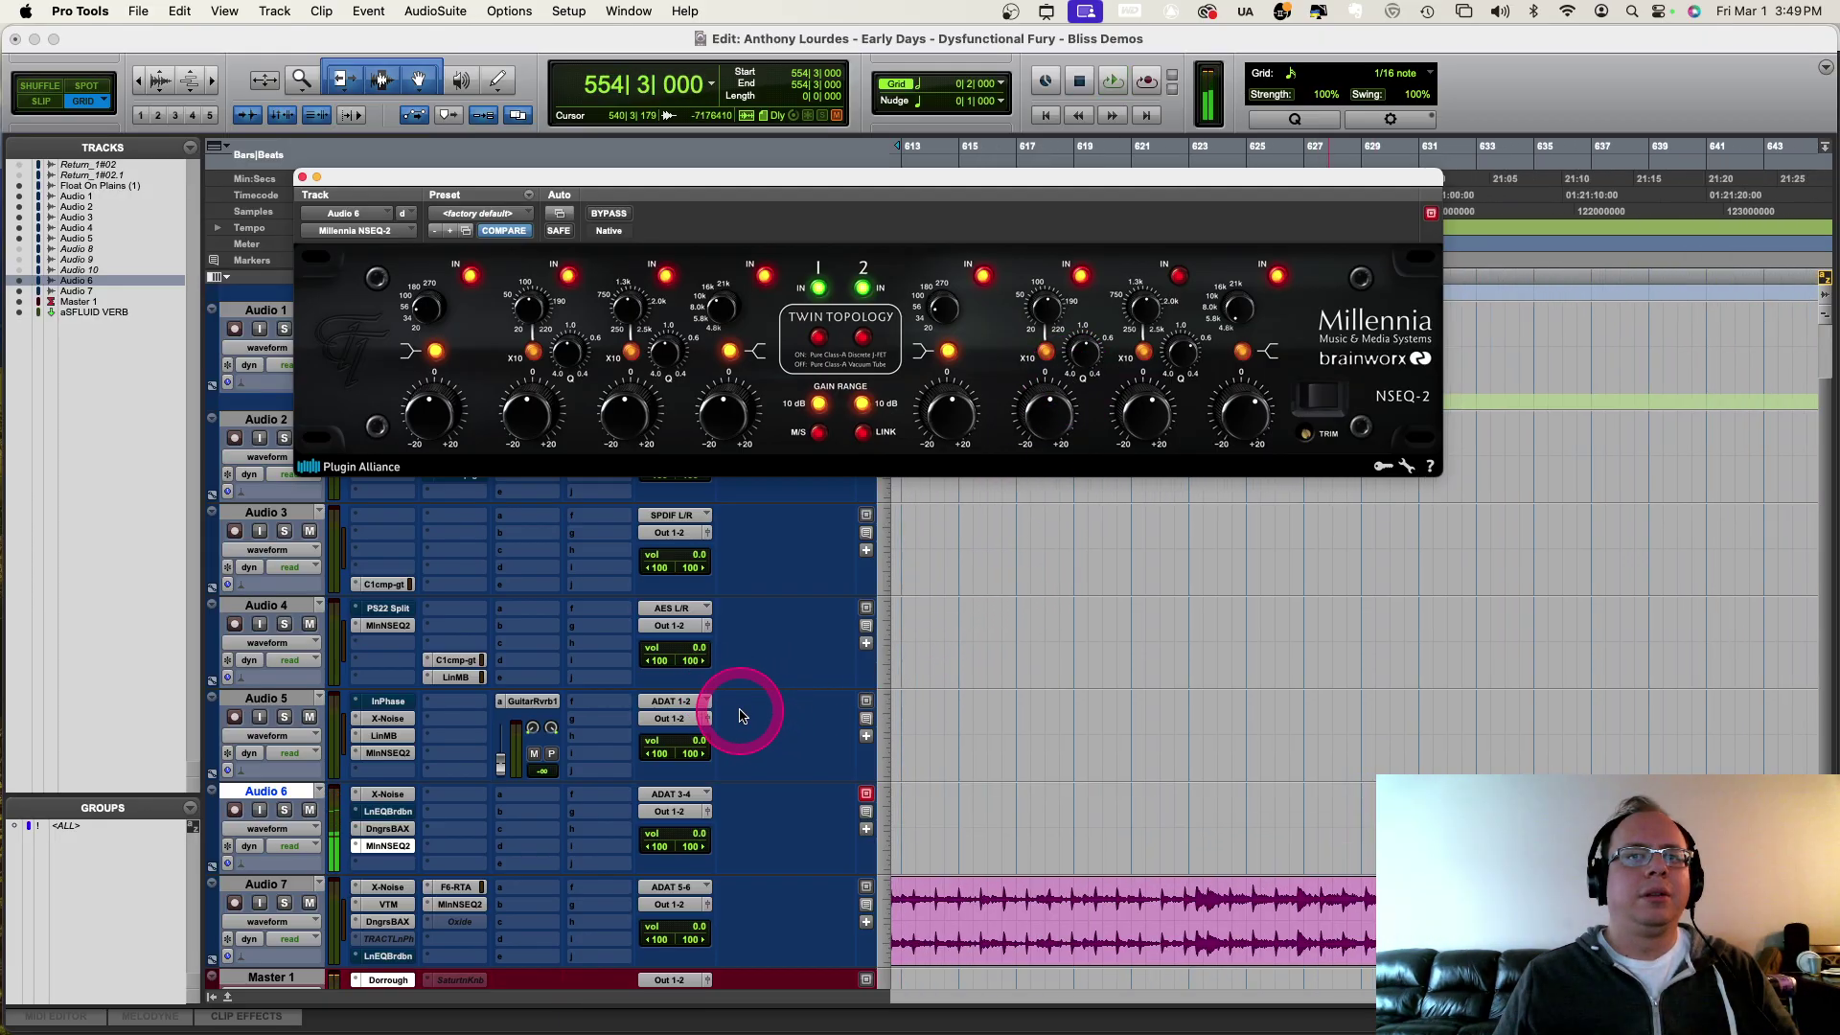
Step: Bypass the Oz9Ele insert on Master 1 and play Crystalline-01 from bar 554 with the NSEQ-2 open
scroll(1094, 752, down, 4)
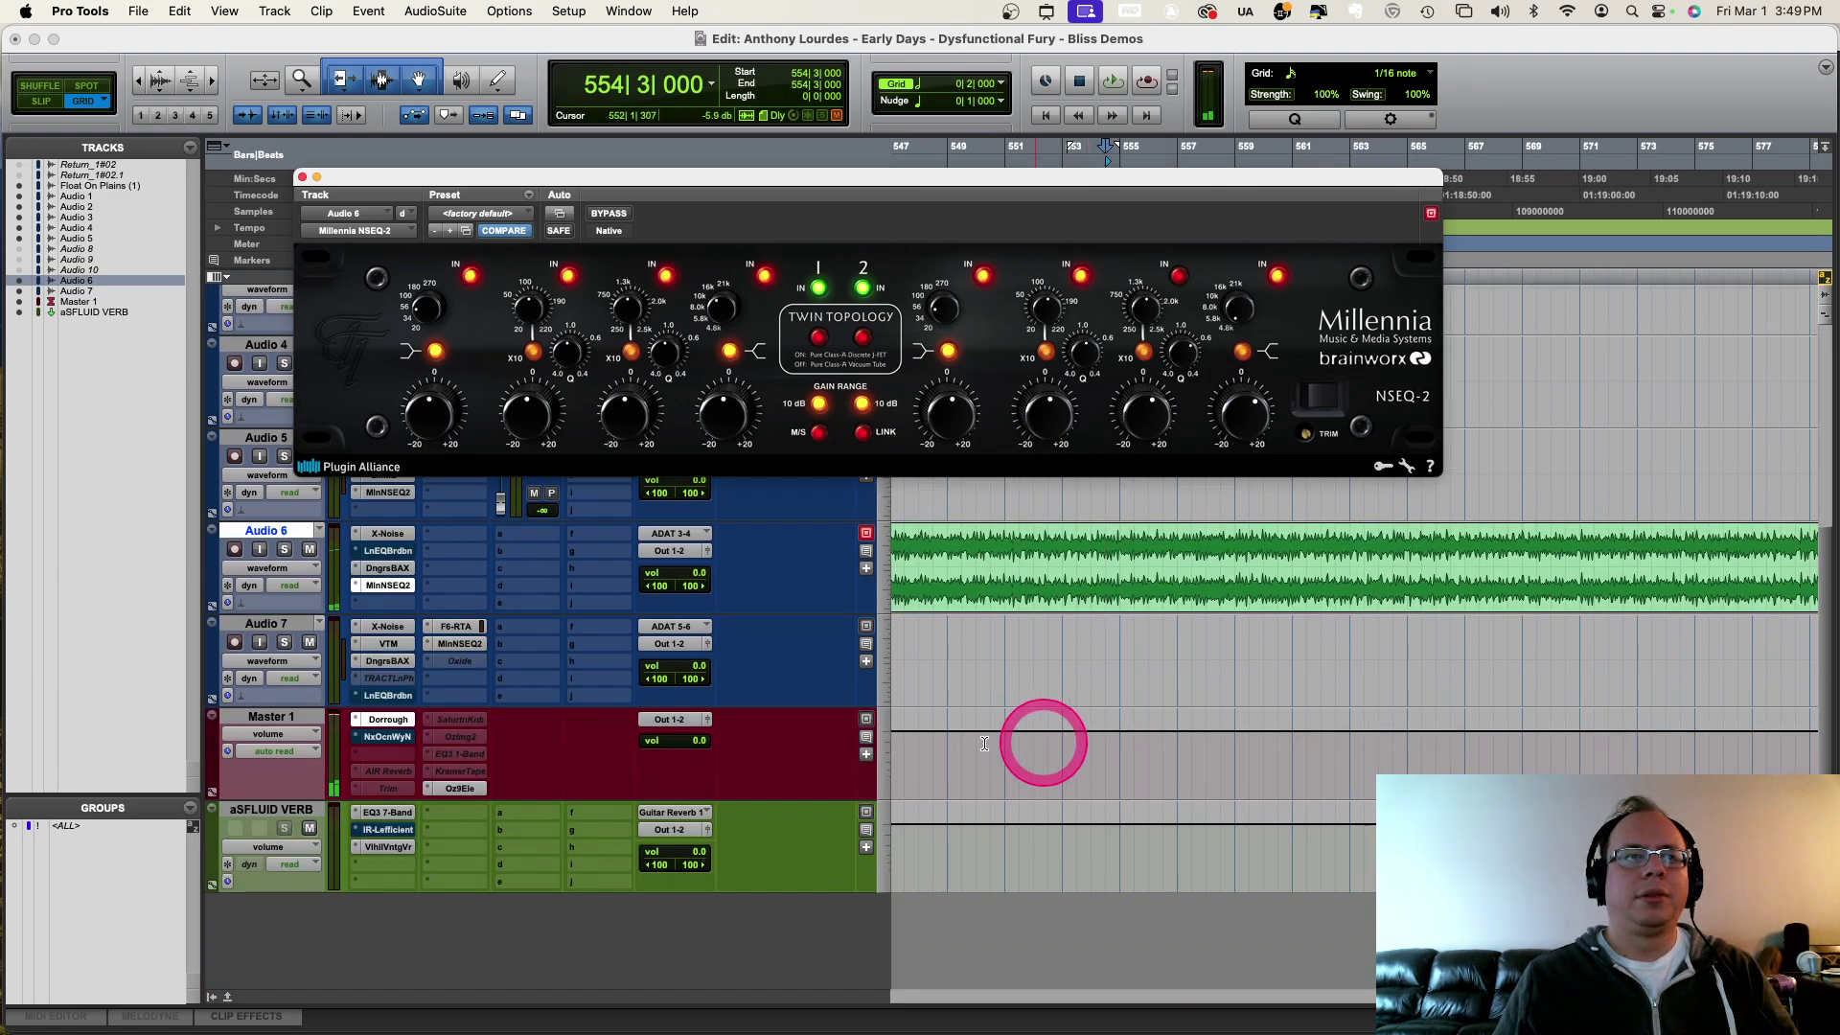
key(space)
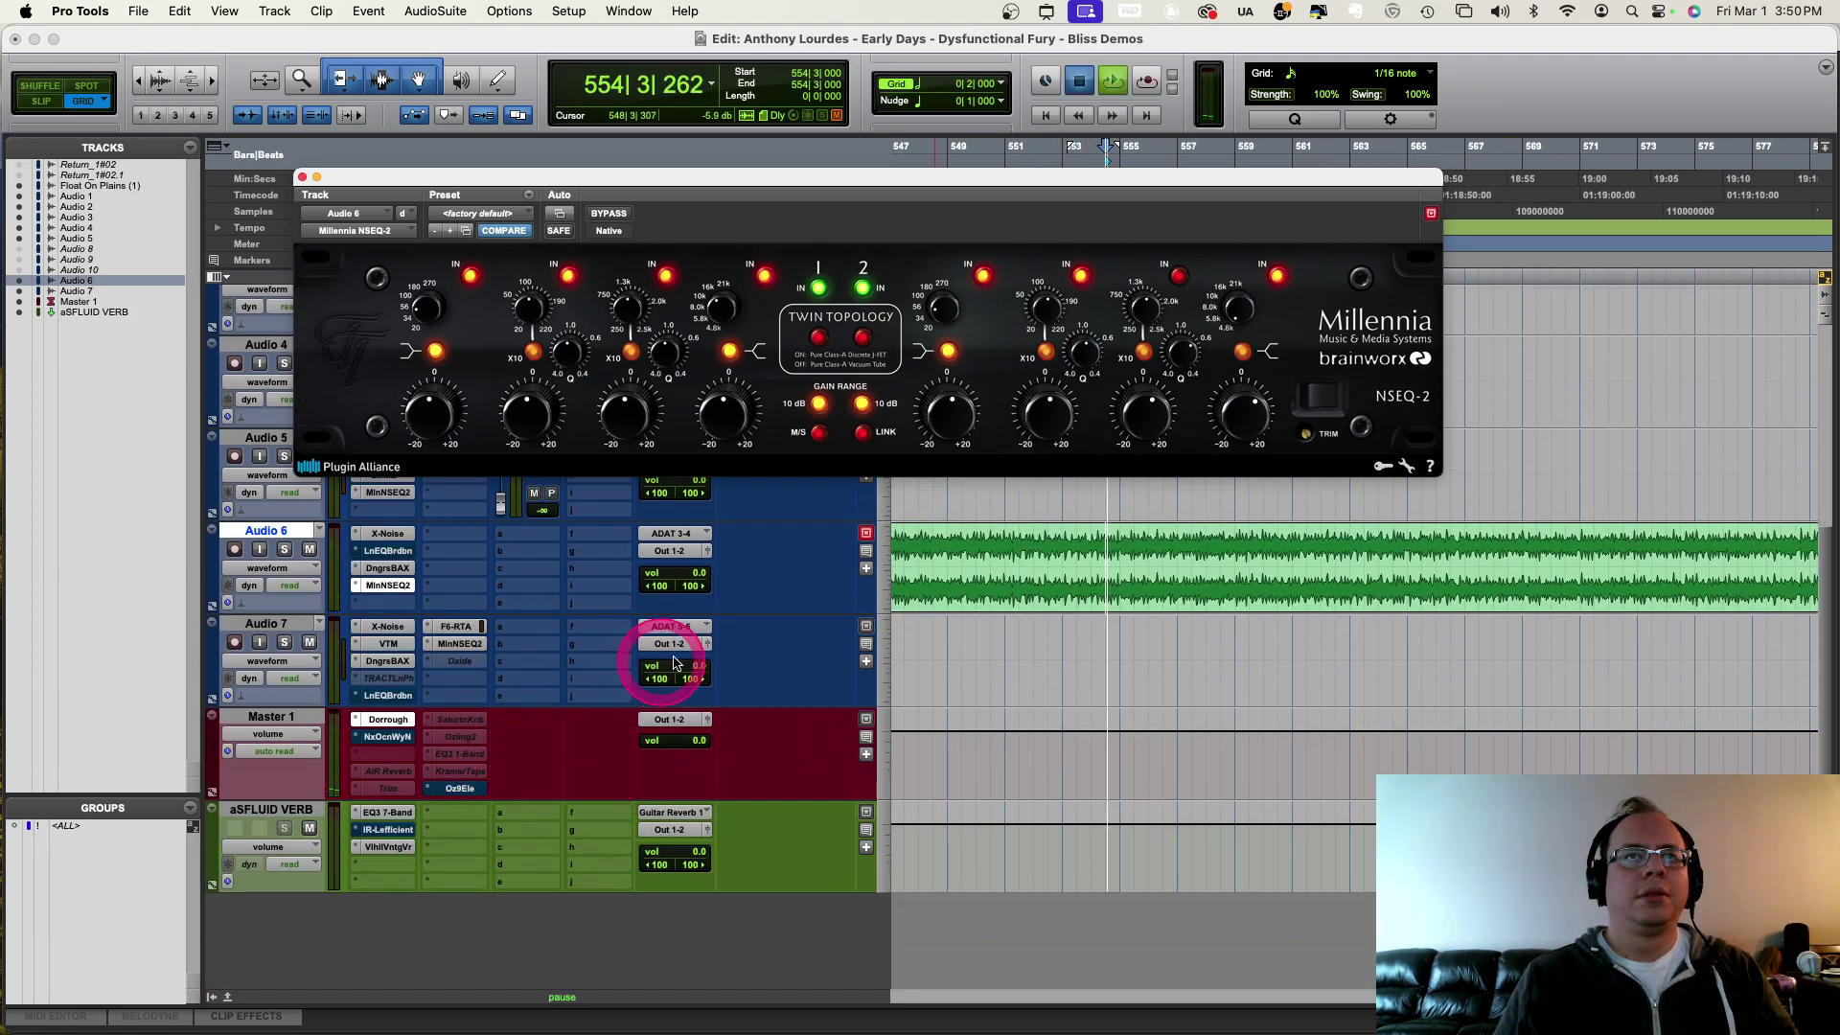
scroll(1035, 670, up, 4)
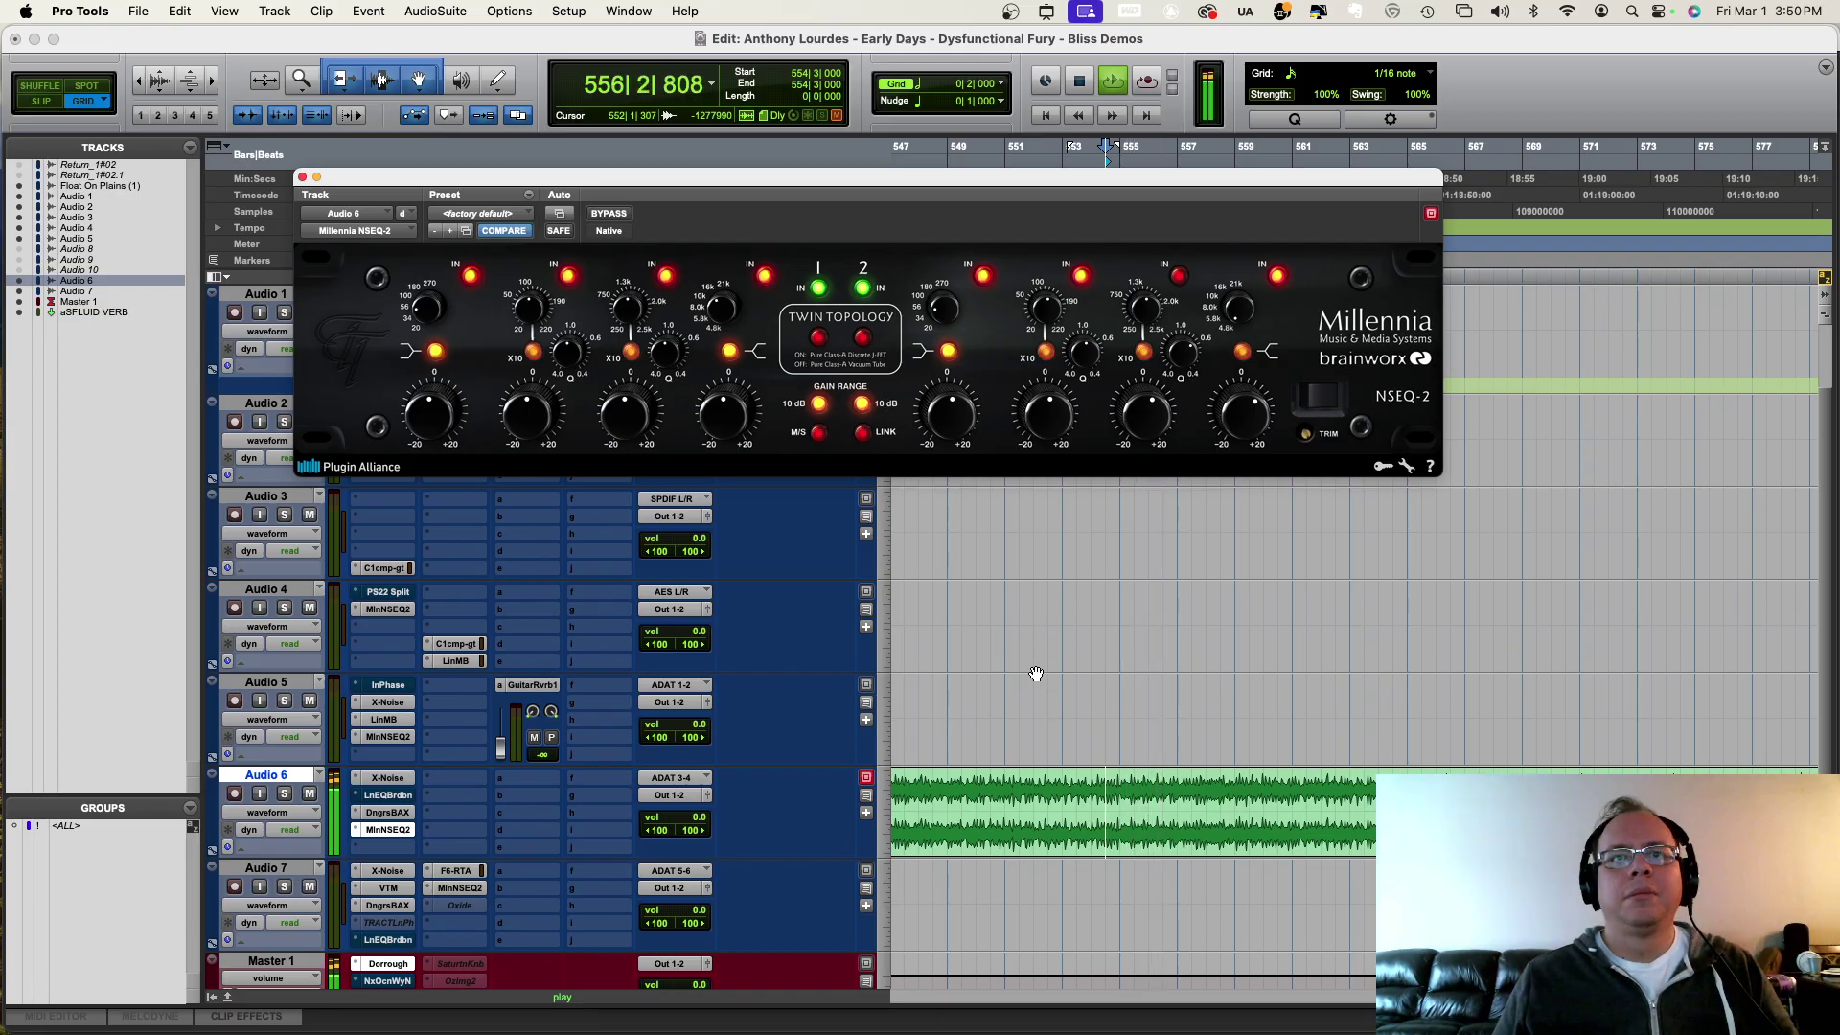
click(906, 463)
click(733, 342)
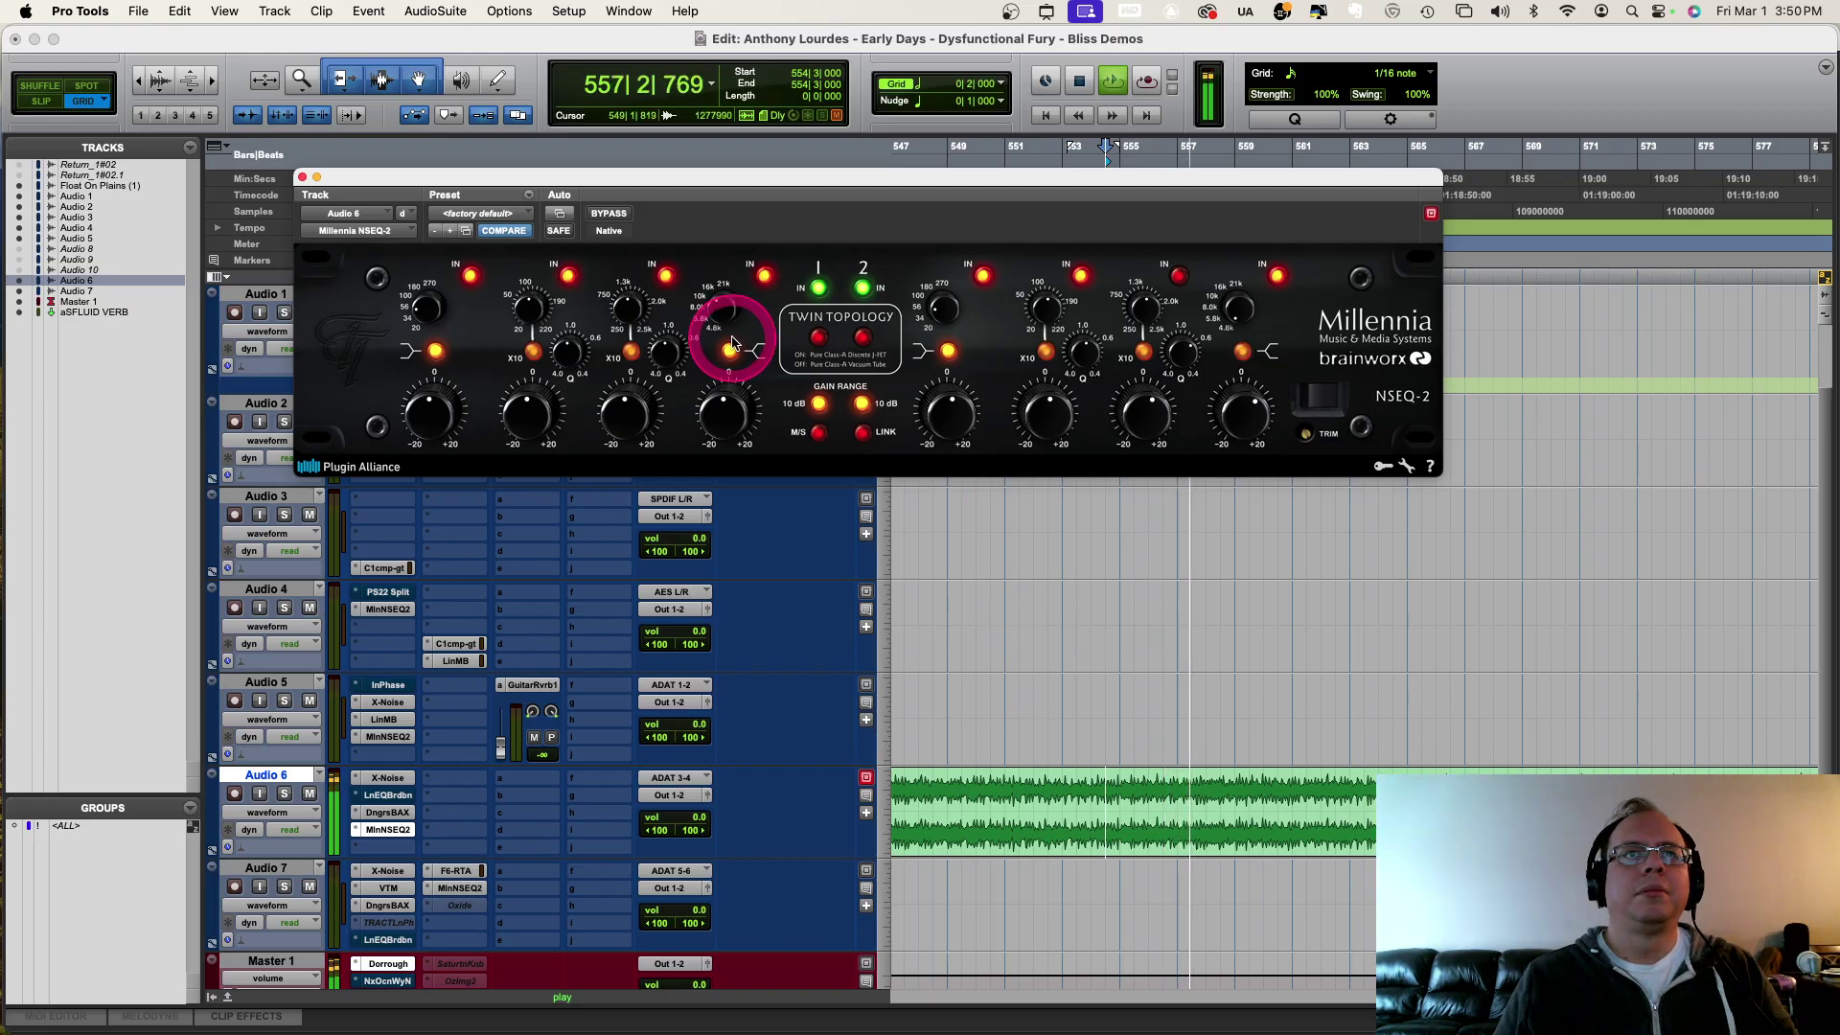
click(721, 355)
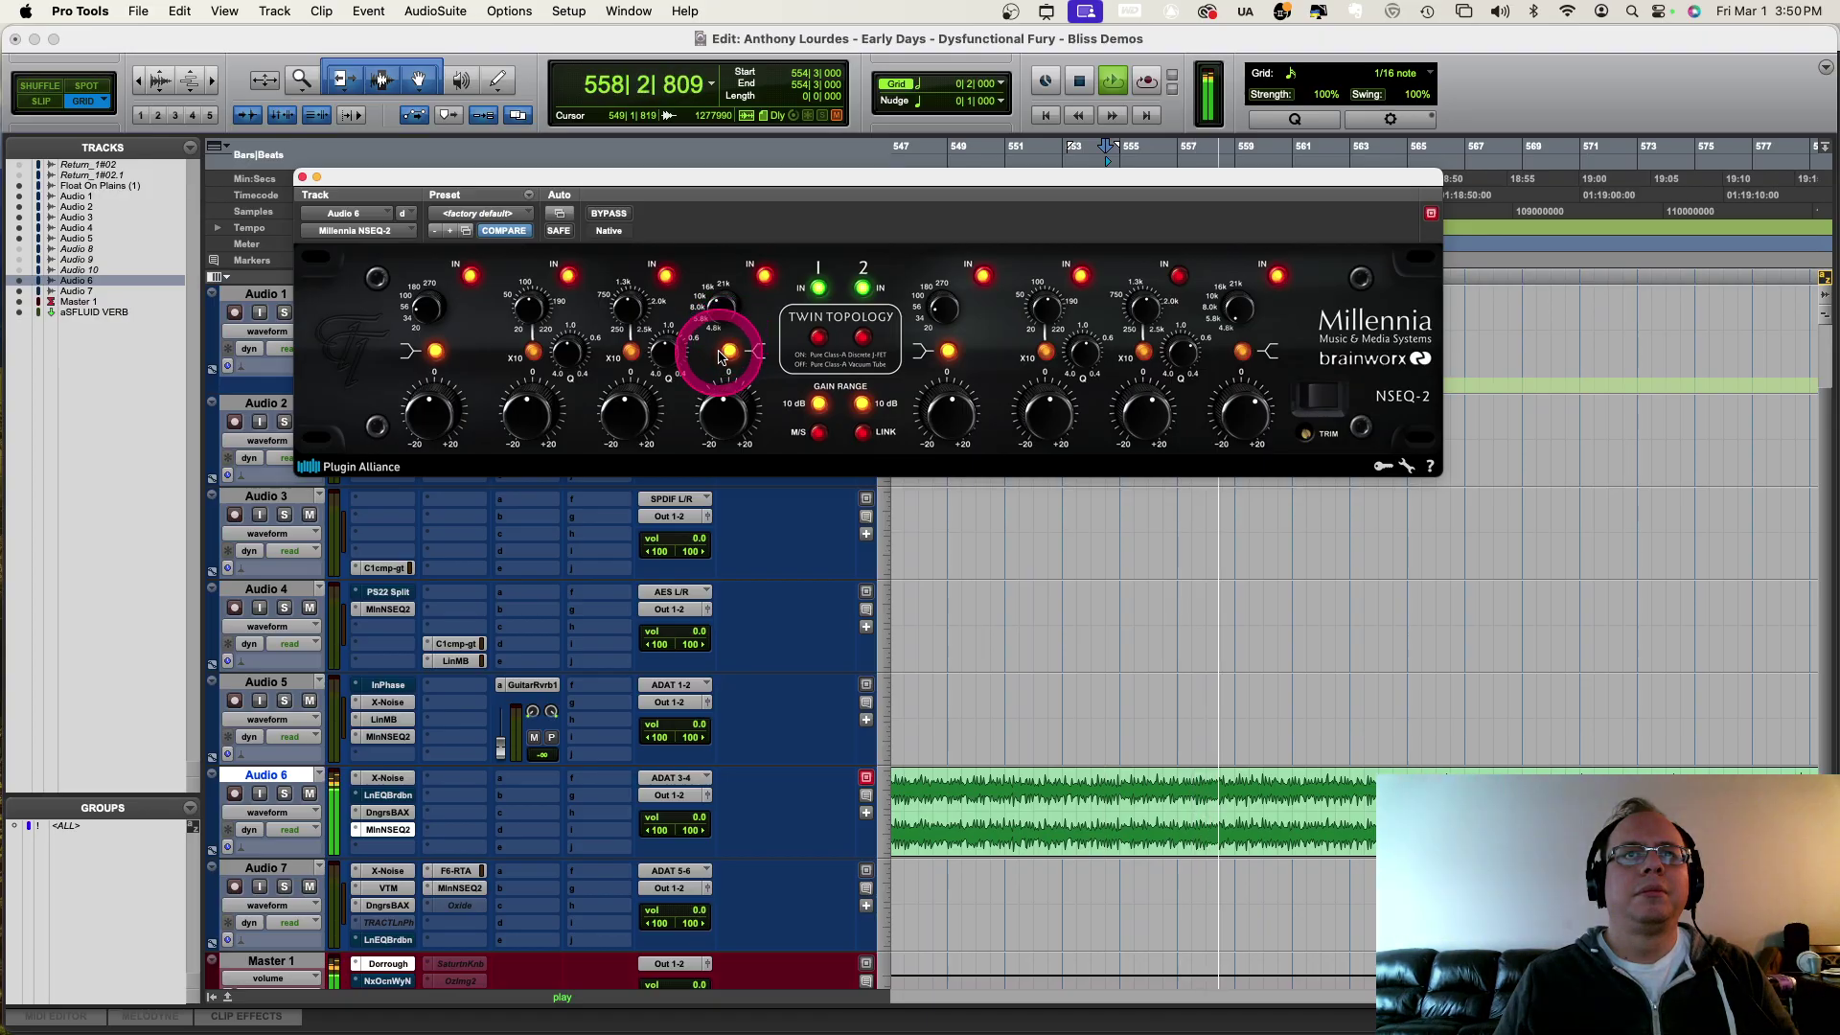
Step: Compare the playback with the Oz9Ele insert on Master 1 active and bypassed, leaving it bypassed
click(466, 800)
scroll(461, 833, down, 3)
click(461, 830)
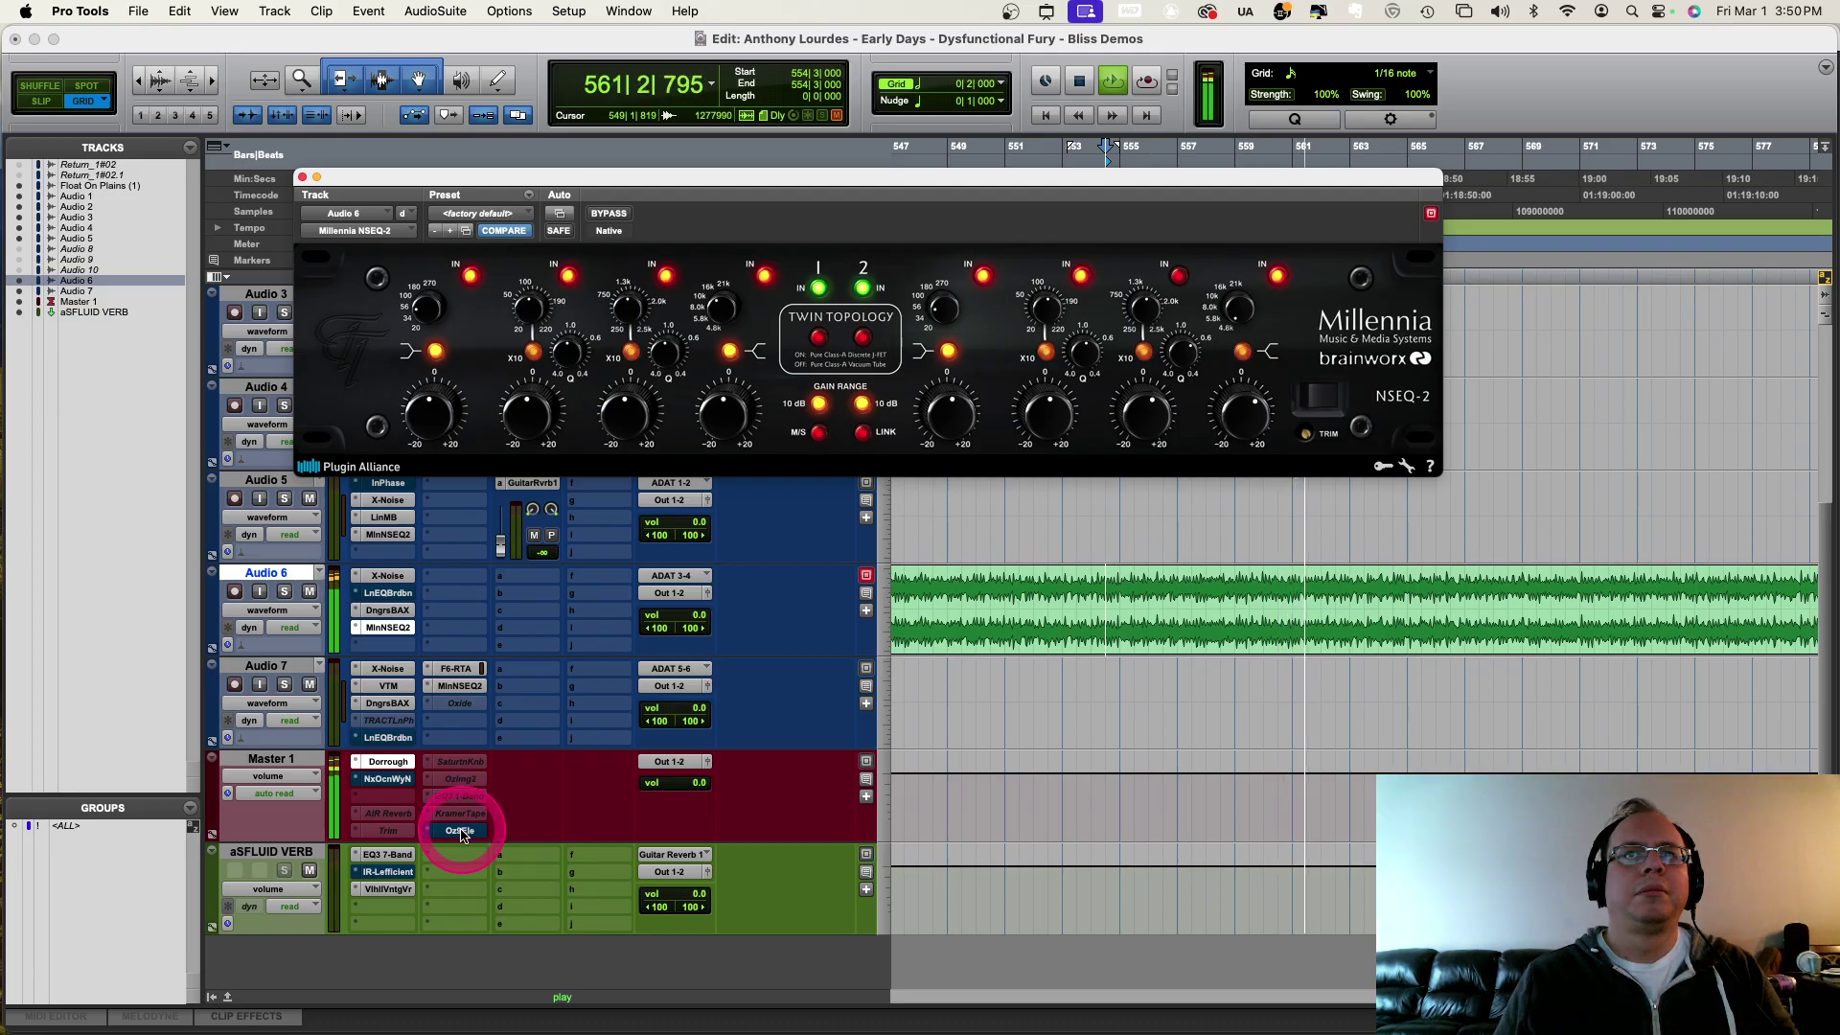
drag(606, 417, 545, 420)
click(455, 840)
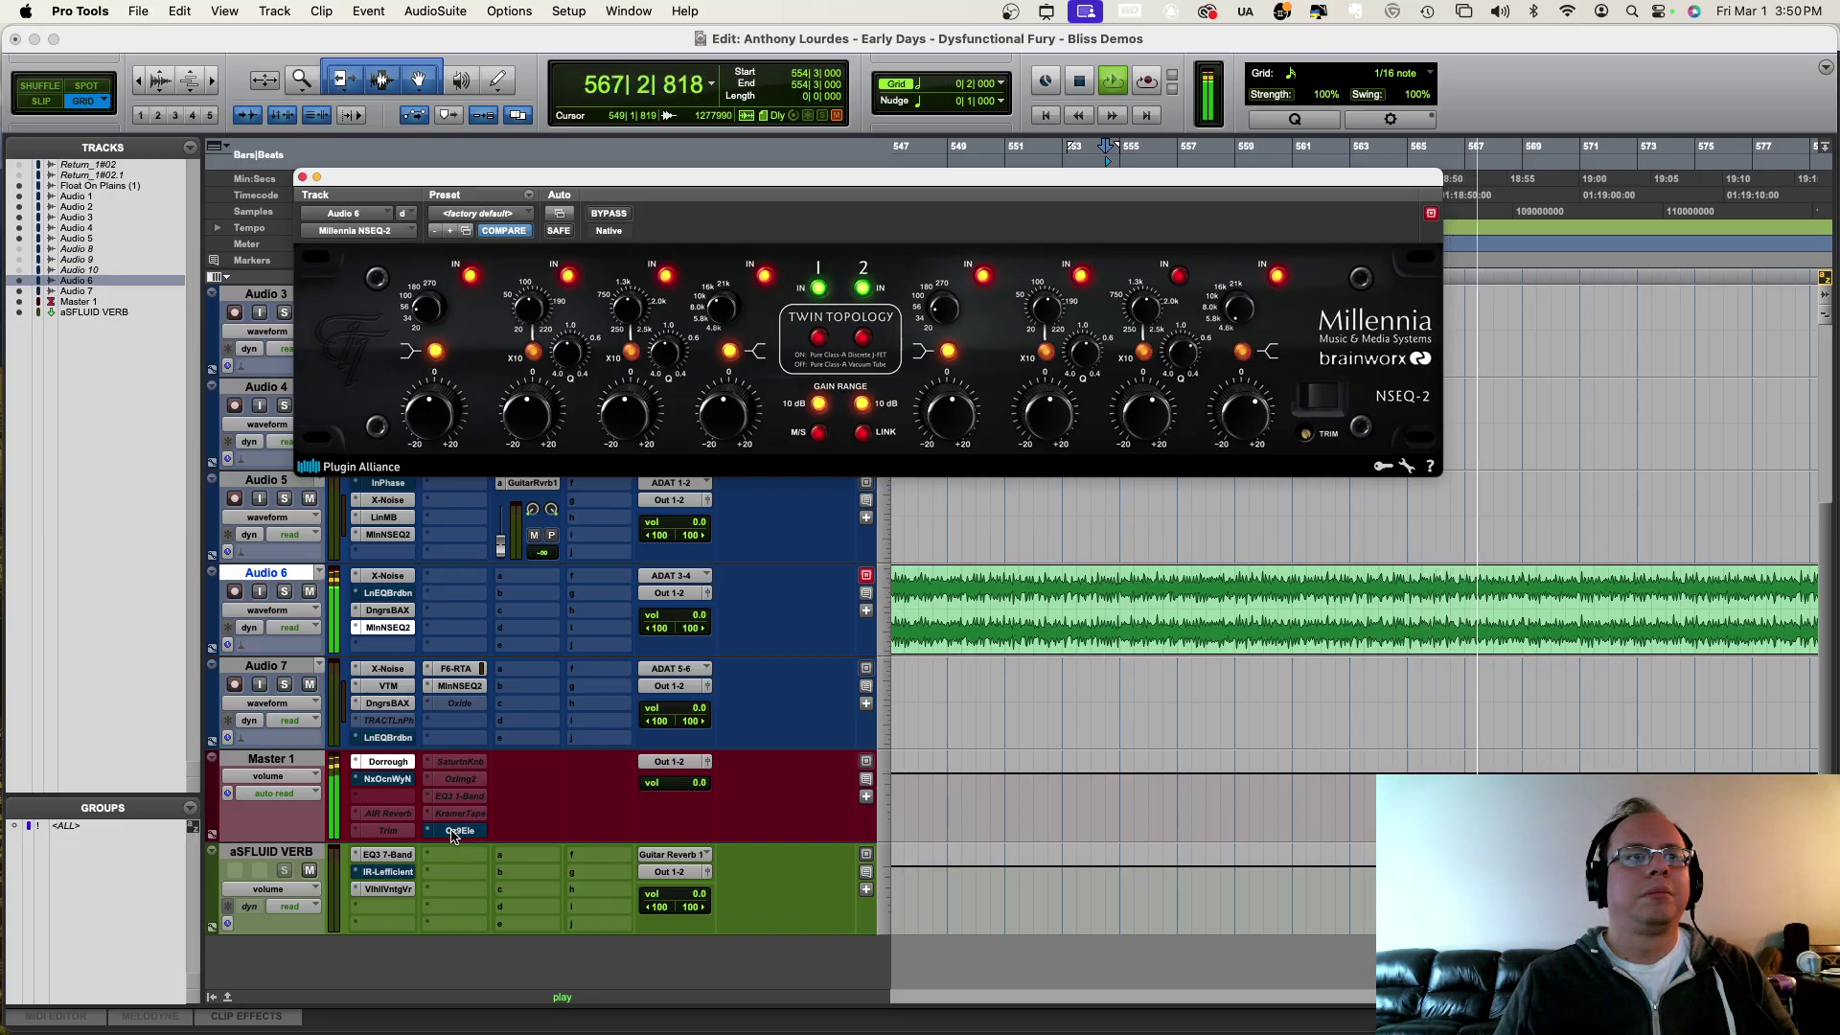
Step: Play Crystalline-01 from its start, reactivate the Oz9Ele insert on Master 1 and stop playback
click(1198, 589)
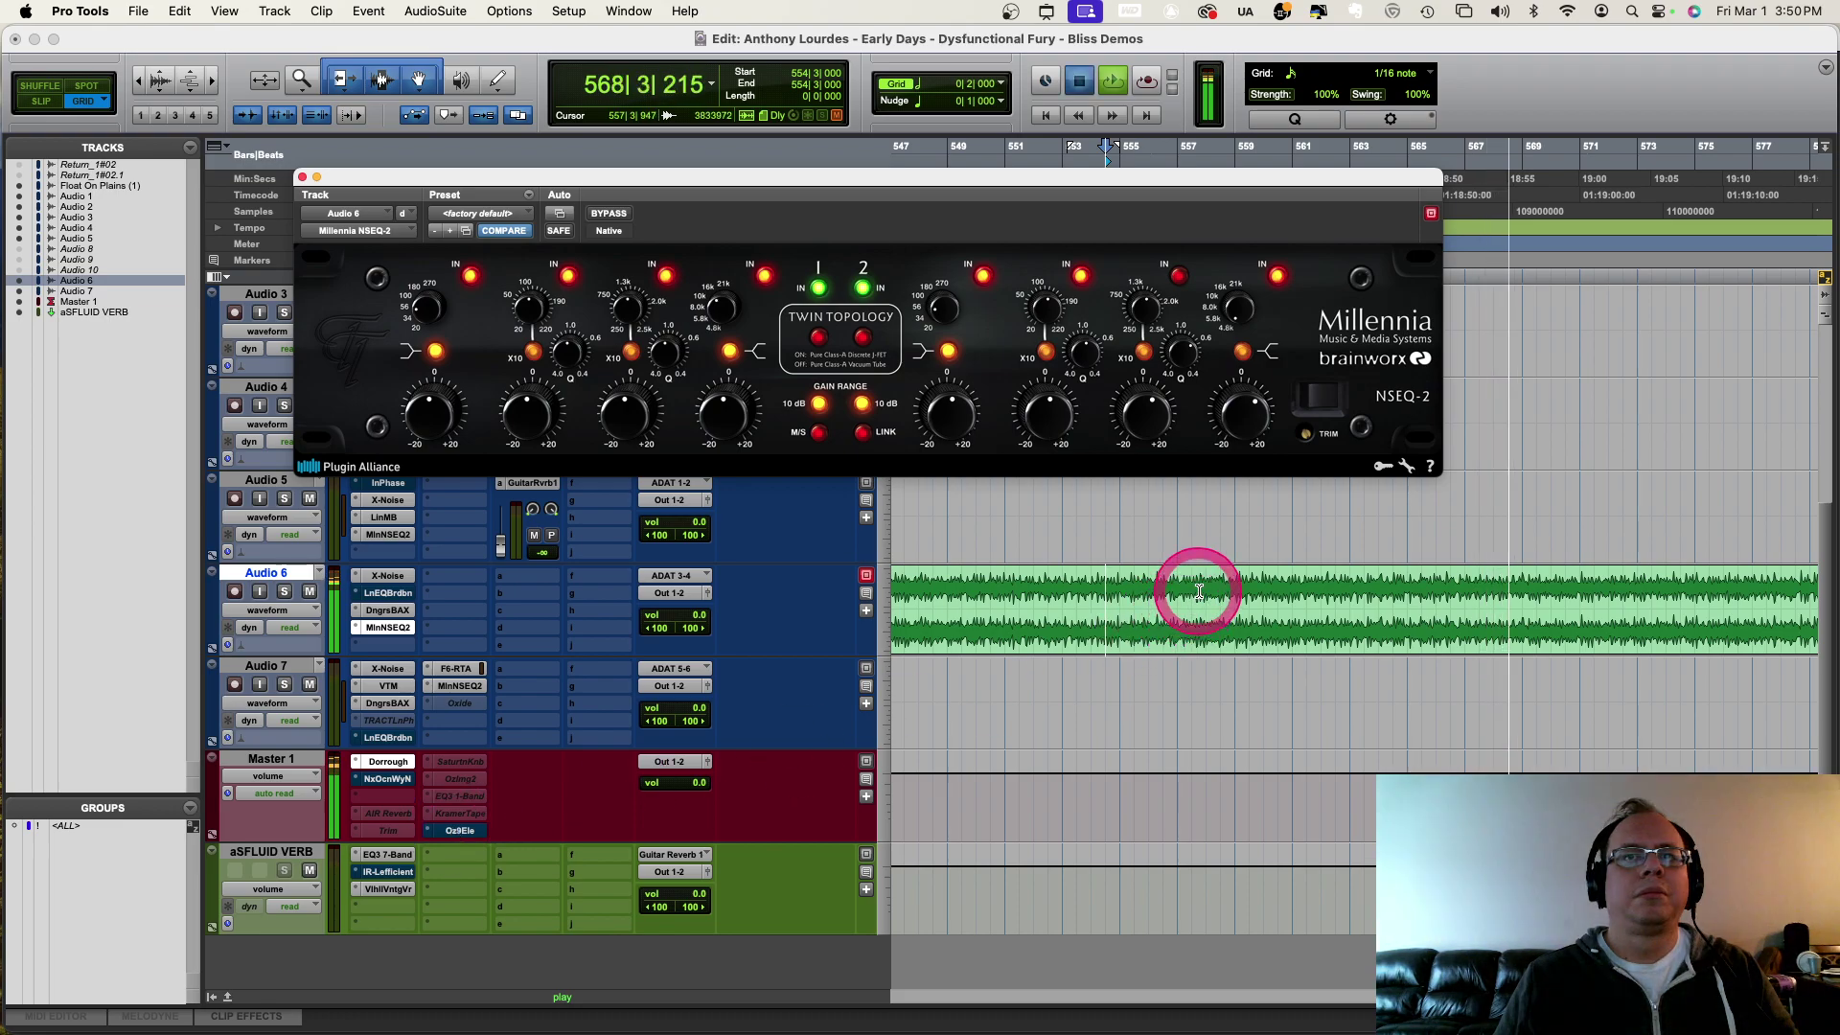
scroll(1198, 590, left, 5)
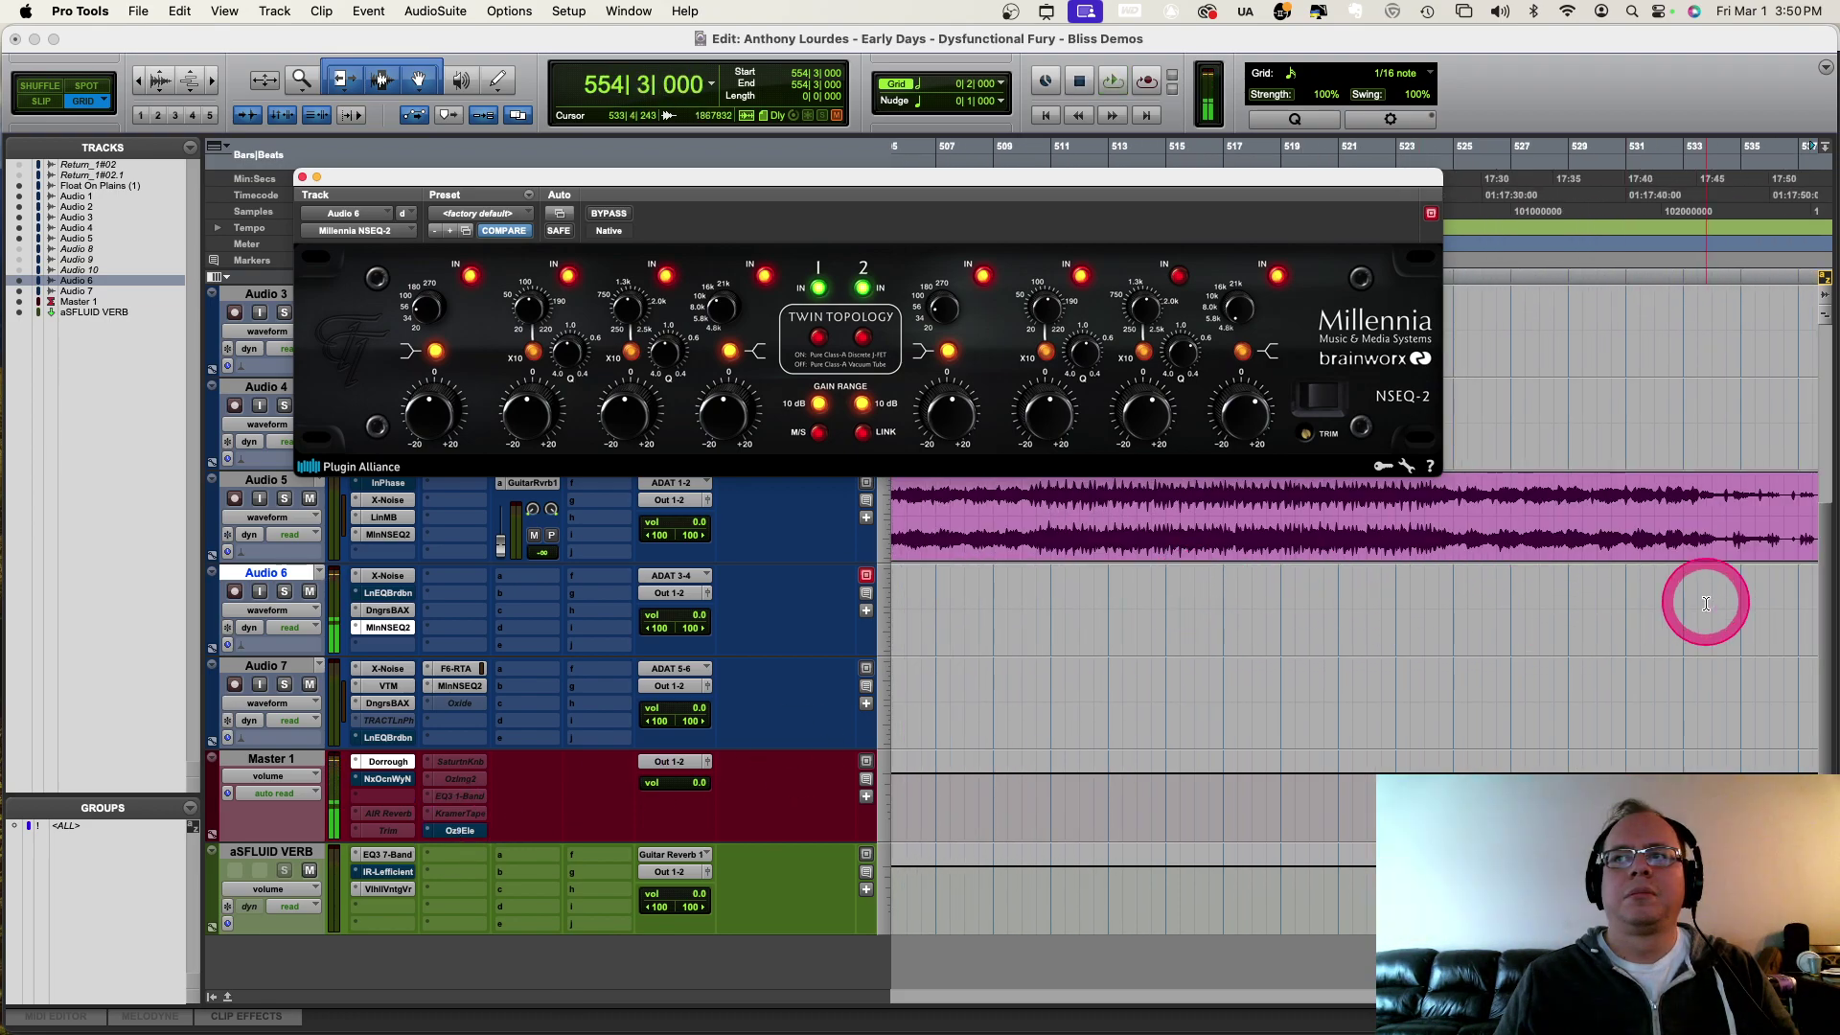
key(alt+Tab)
key(space)
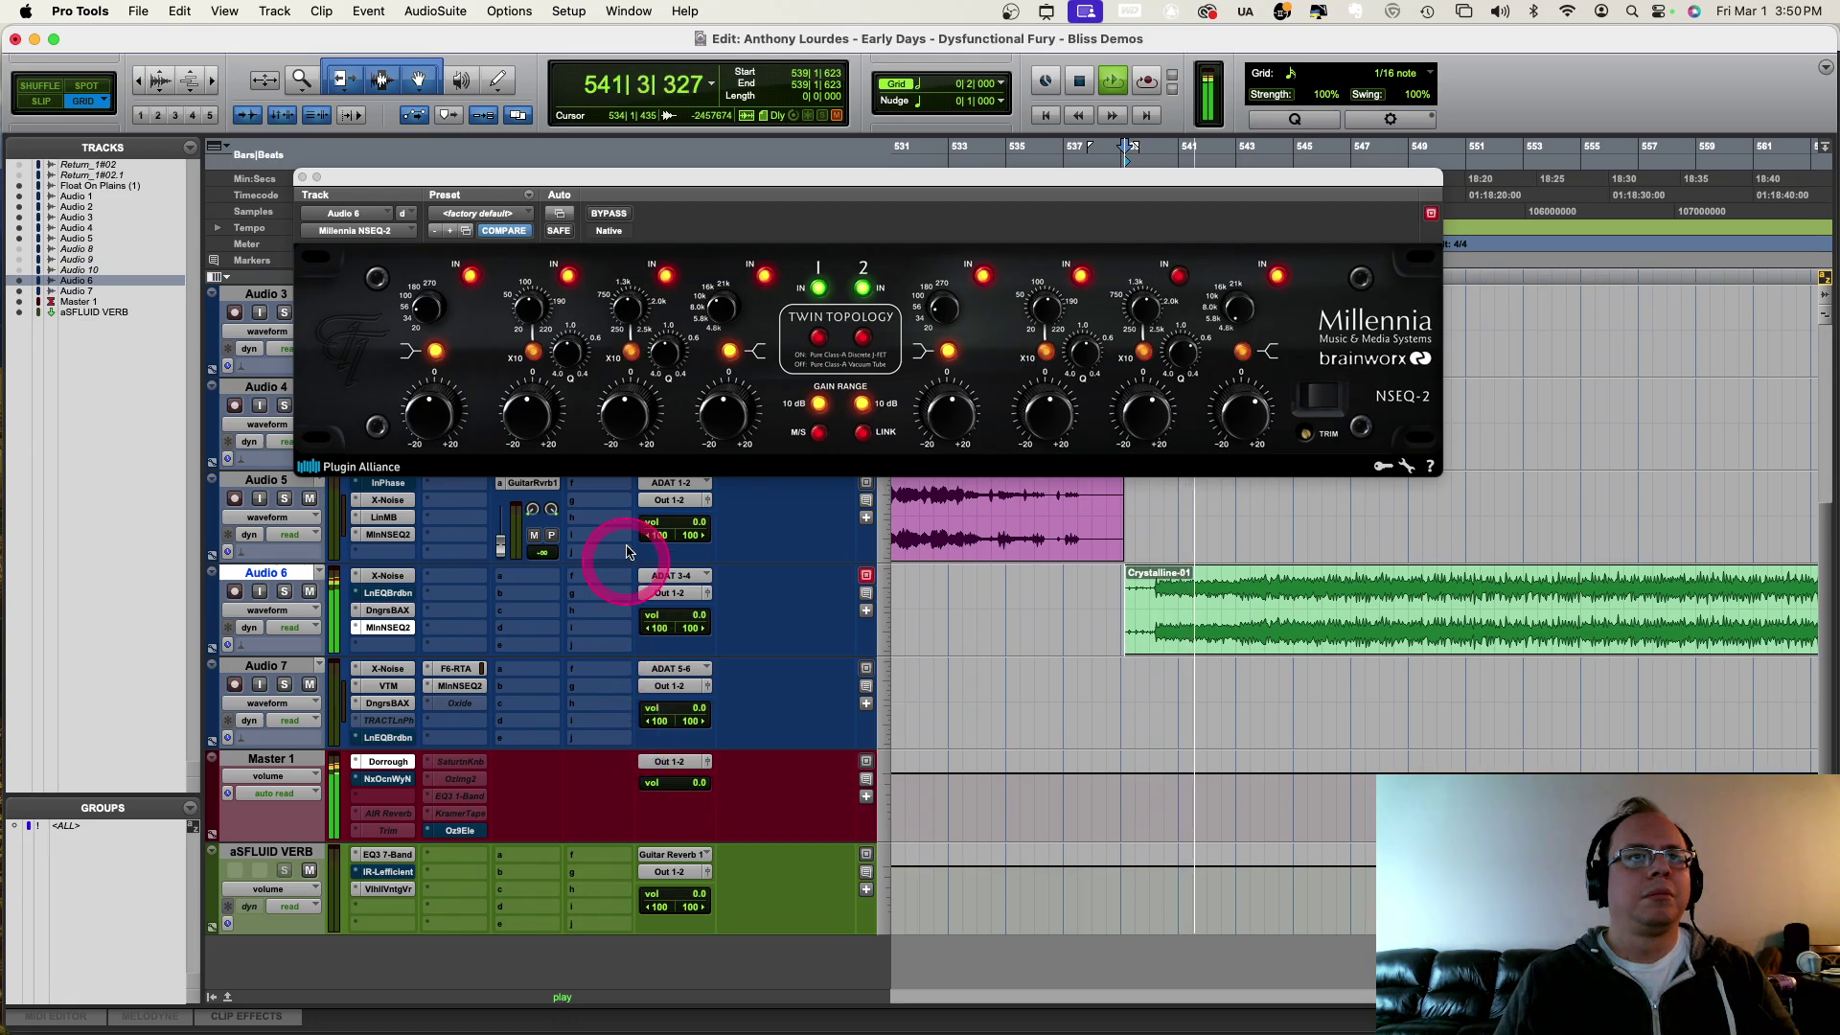
ctrl+super+click(458, 831)
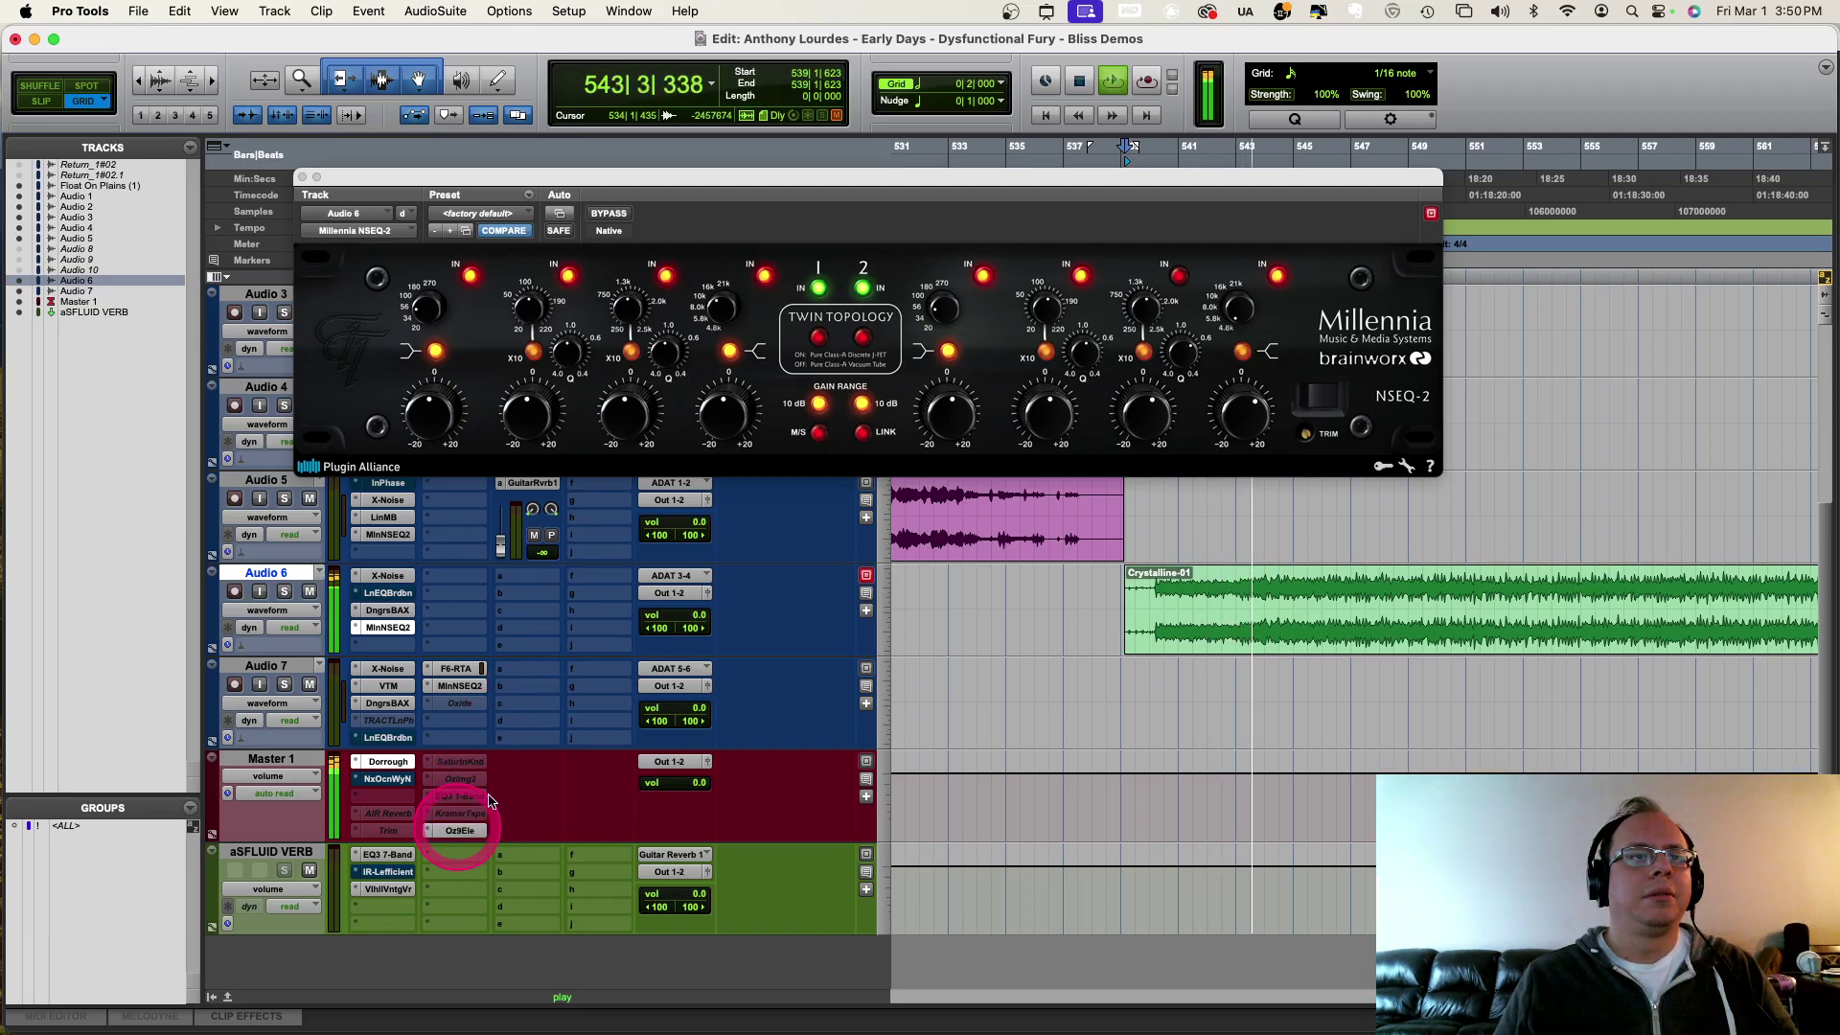
key(space)
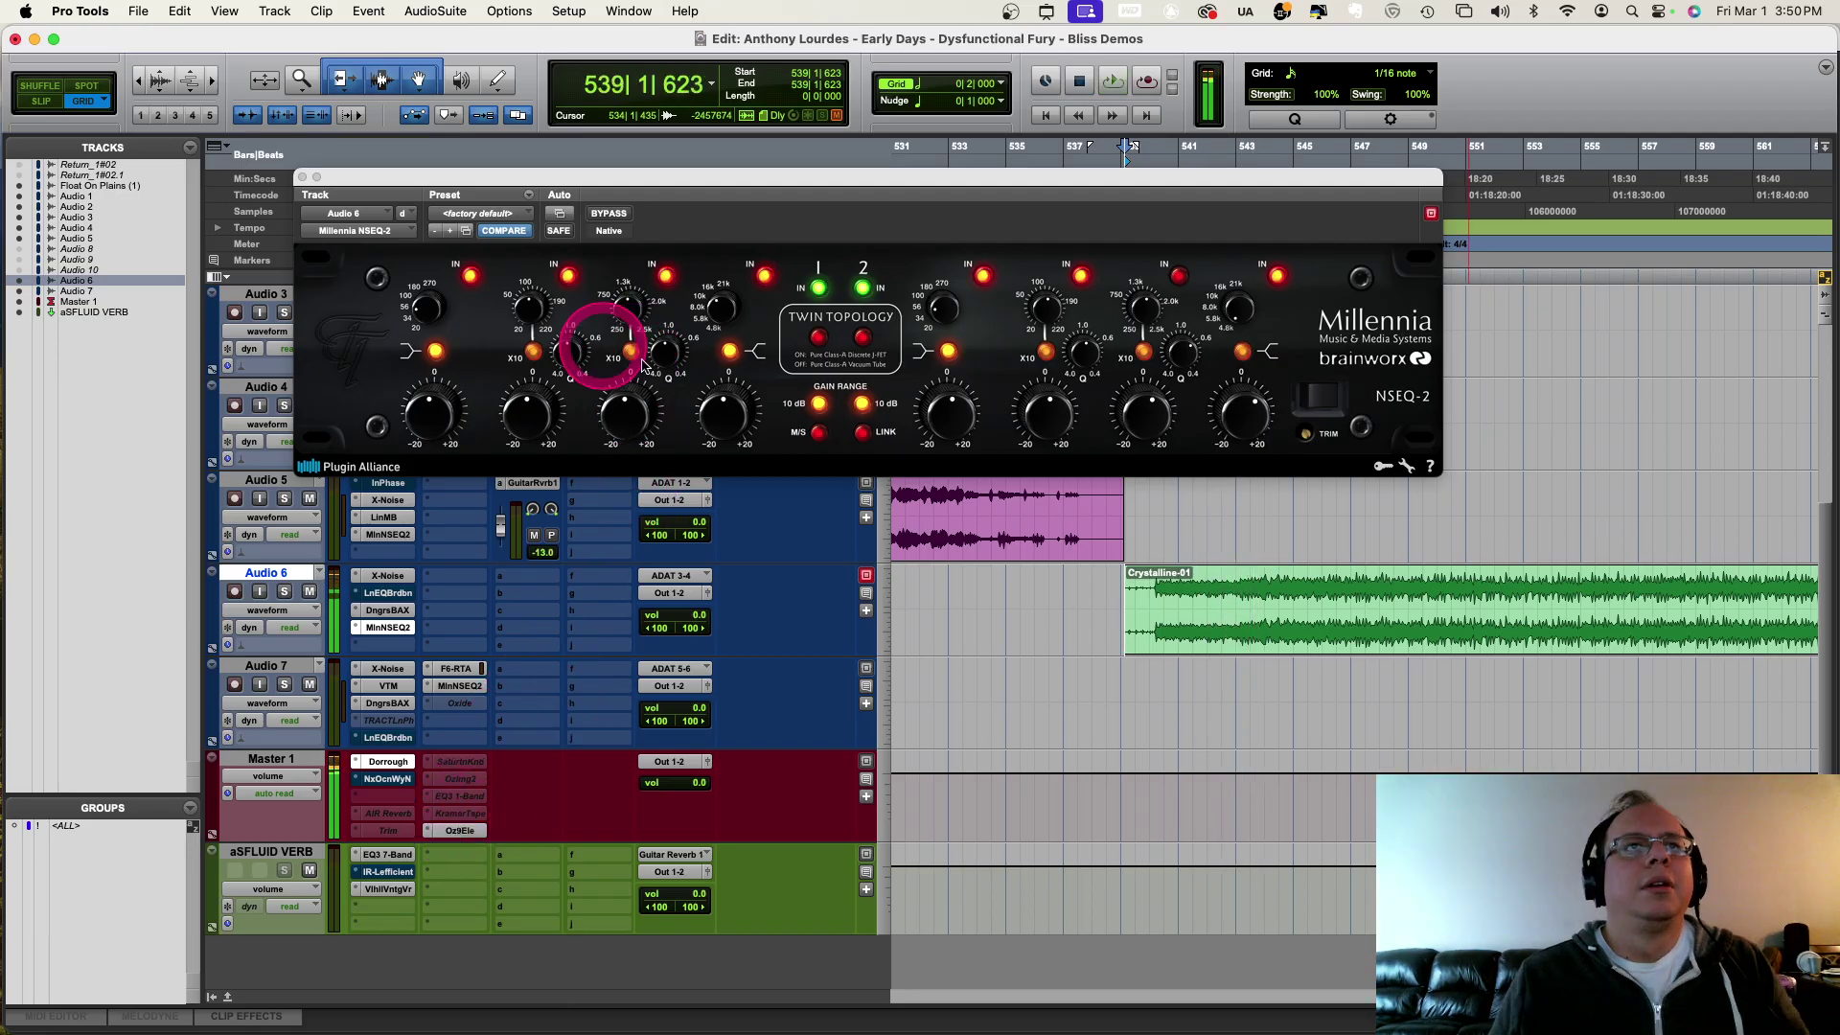
Step: Play Crystalline-01 from bar 542 with Audio 6's BAX EQ and NSEQ-2 both open, placing the NSEQ-2 window below the BAX EQ
key(space)
click(1207, 575)
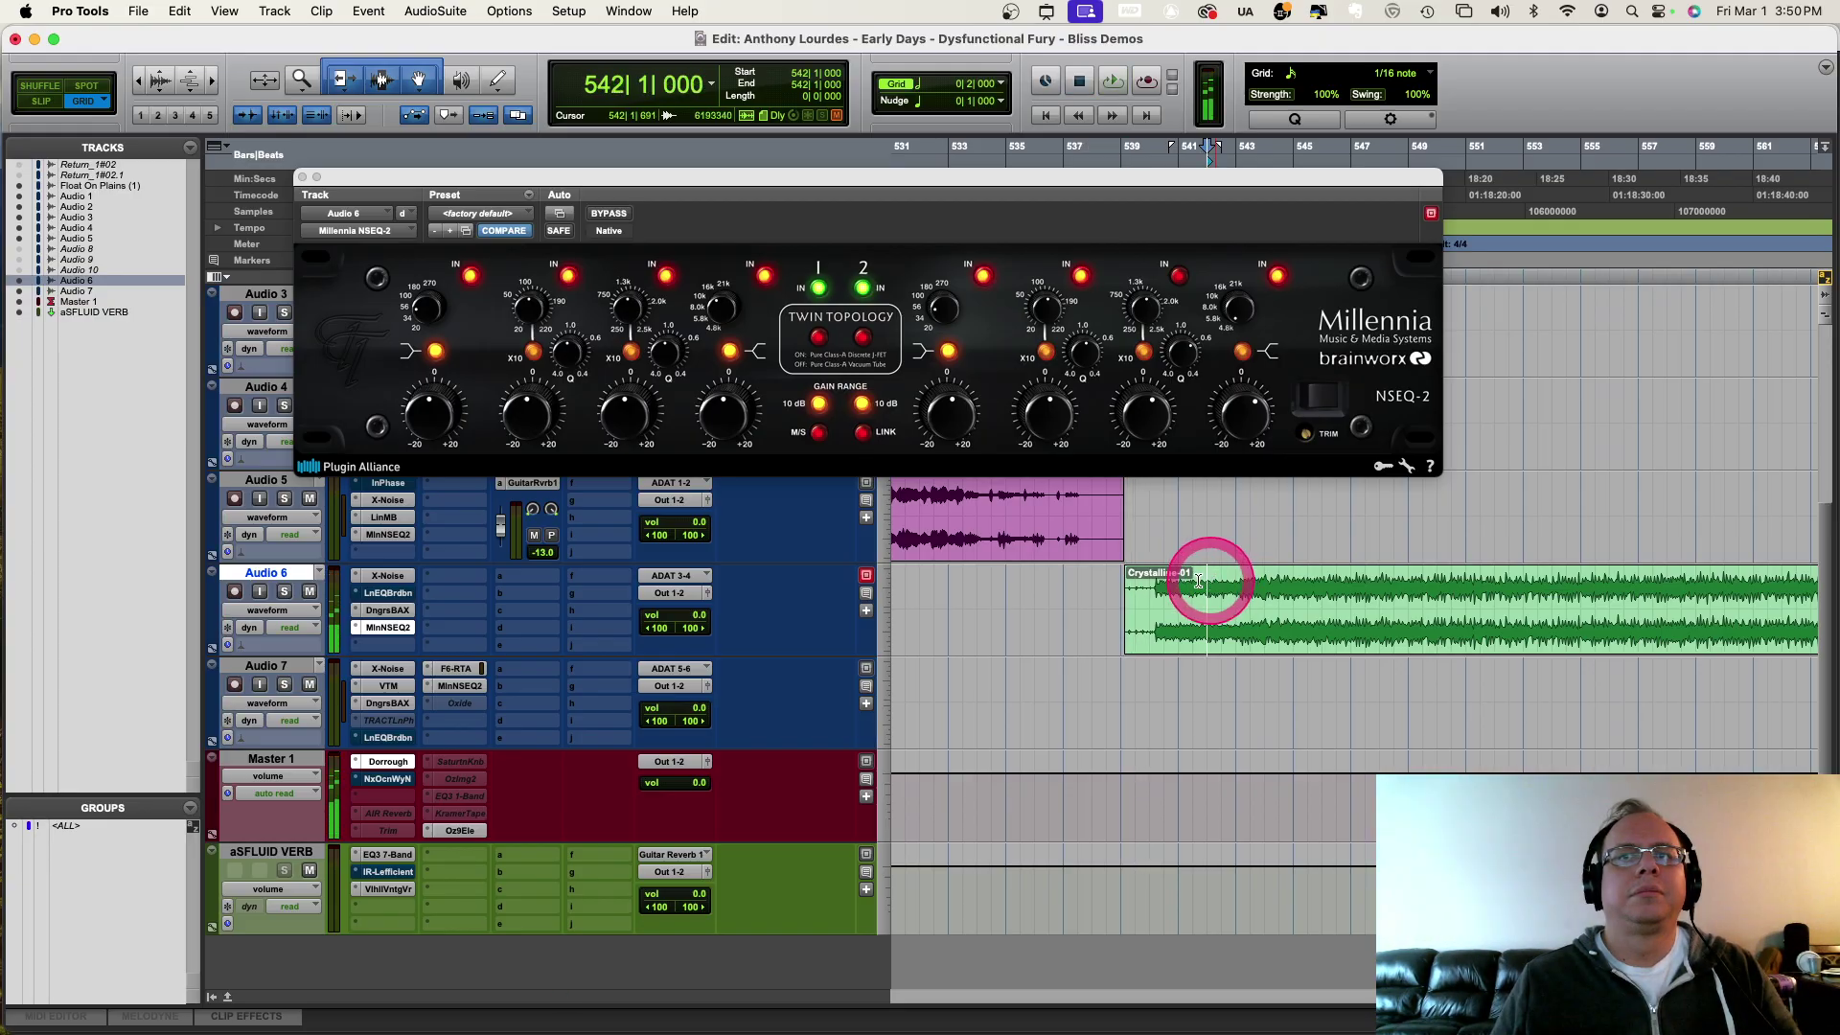
click(389, 654)
click(388, 611)
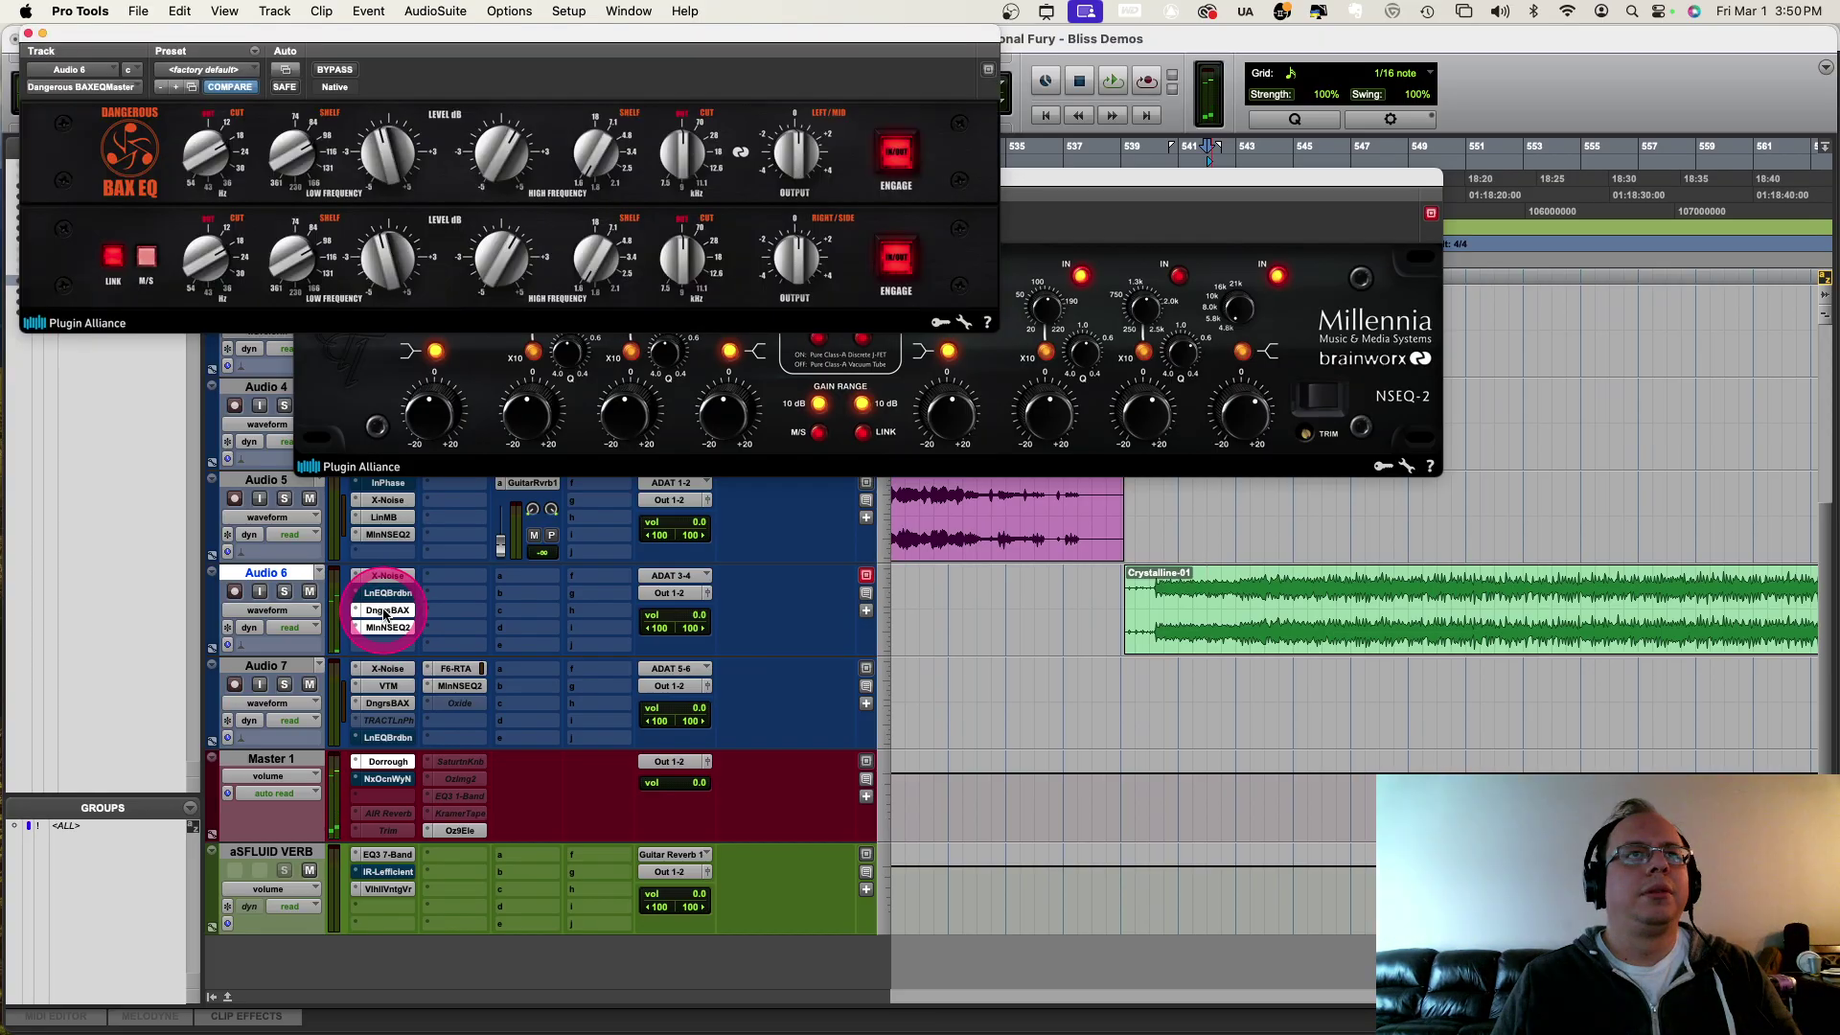
key(space)
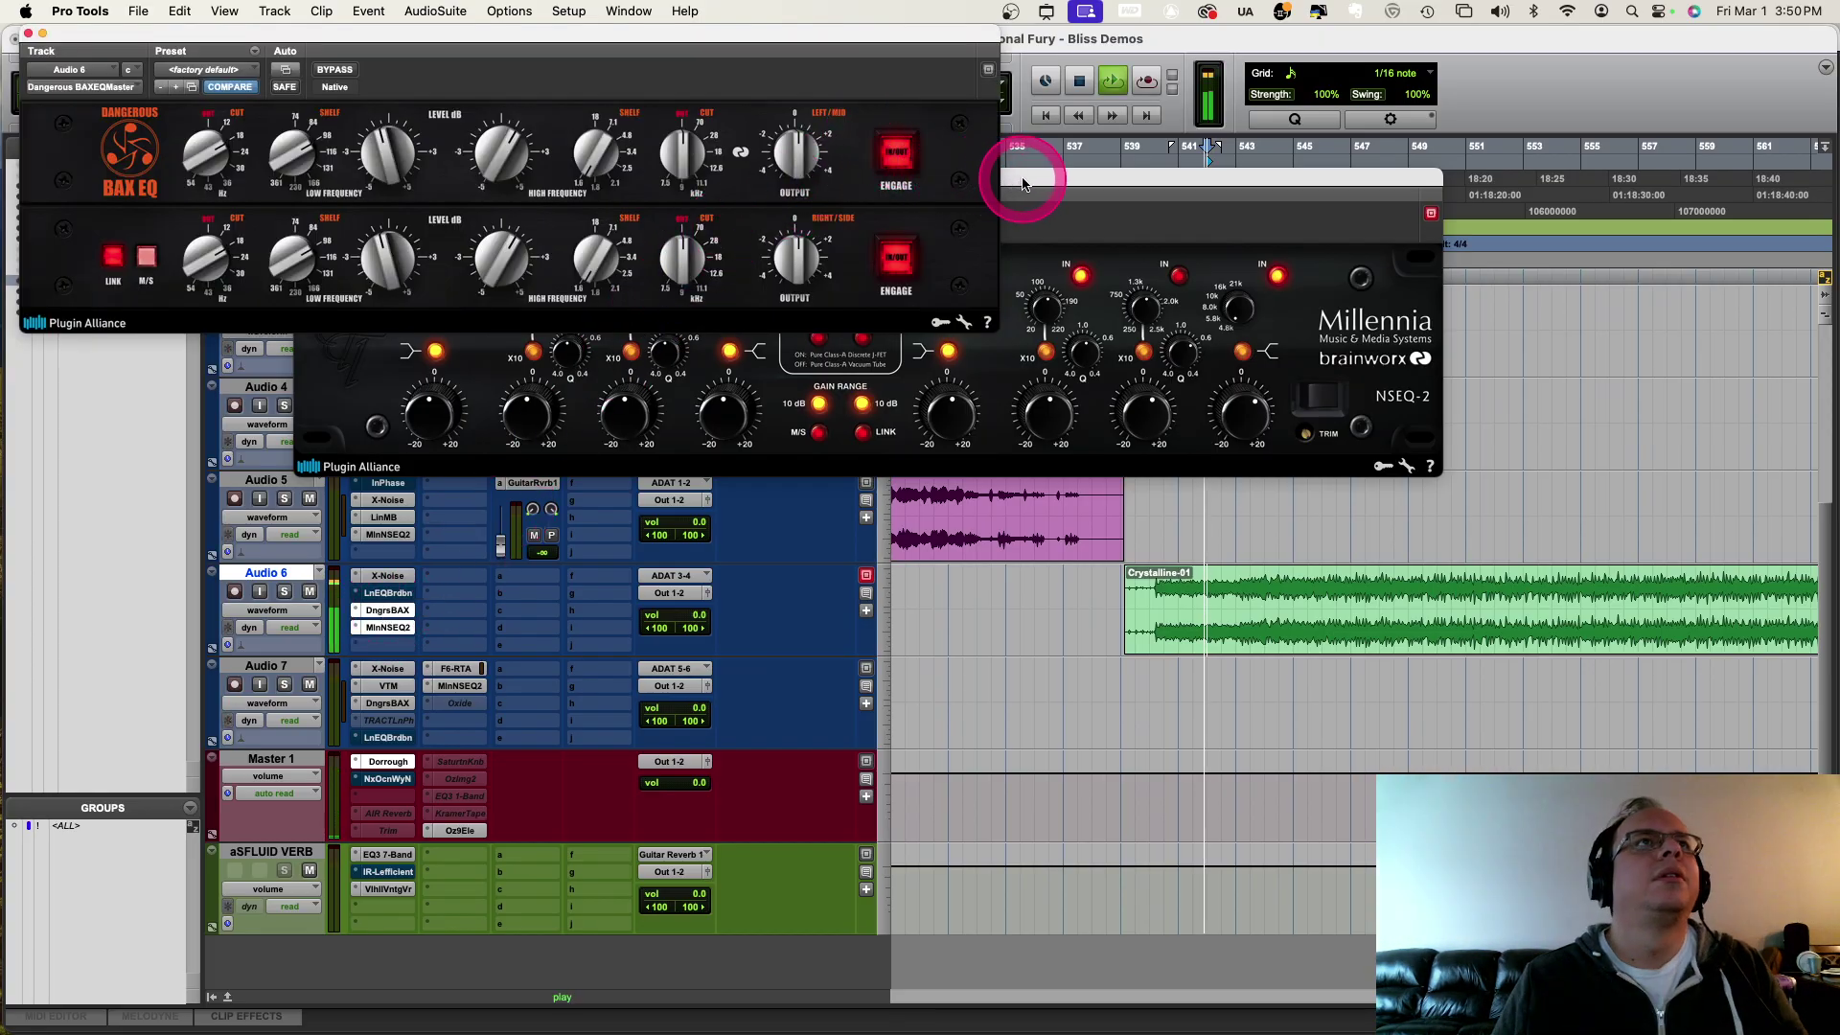
drag(1044, 190, 766, 343)
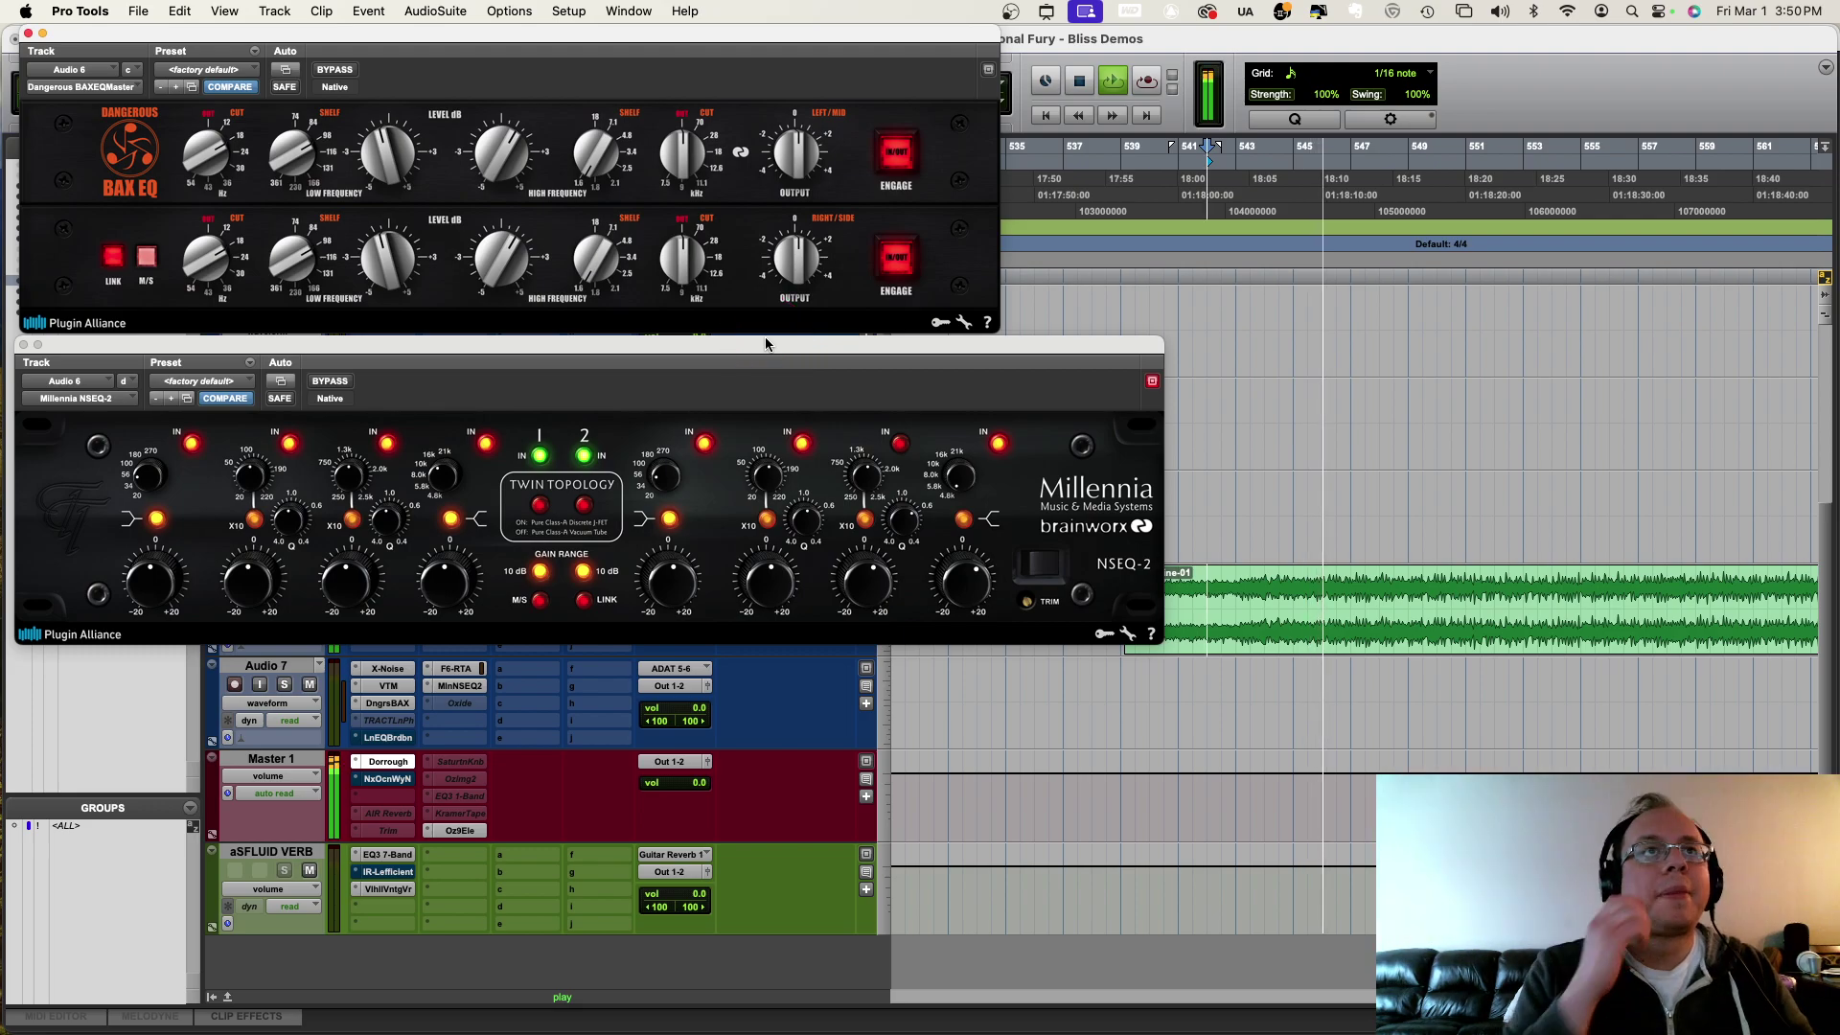
click(661, 345)
Step: Examine channel 1's low-mid and high-mid bands on the NSEQ-2 while listening to Crystalline-01, and stop playback
click(329, 584)
click(291, 520)
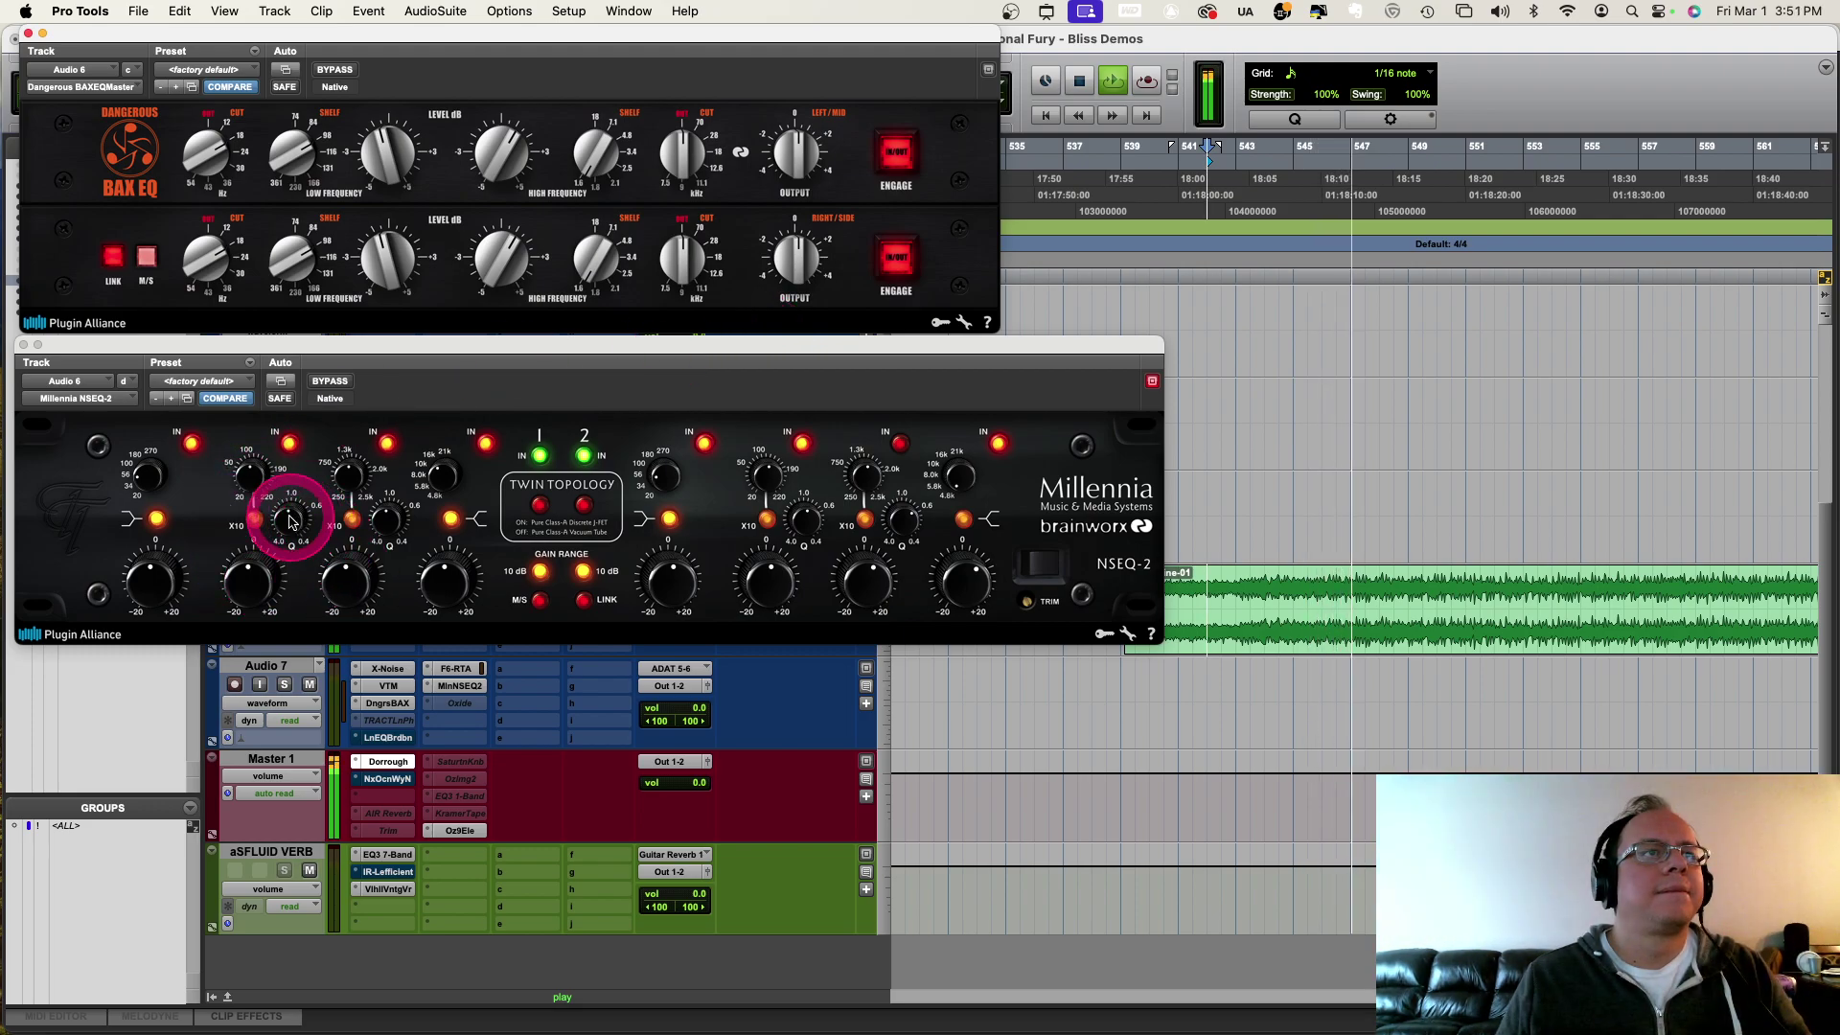
mouse_move(317, 523)
mouse_down()
mouse_move(390, 522)
mouse_move(290, 523)
mouse_up()
click(291, 522)
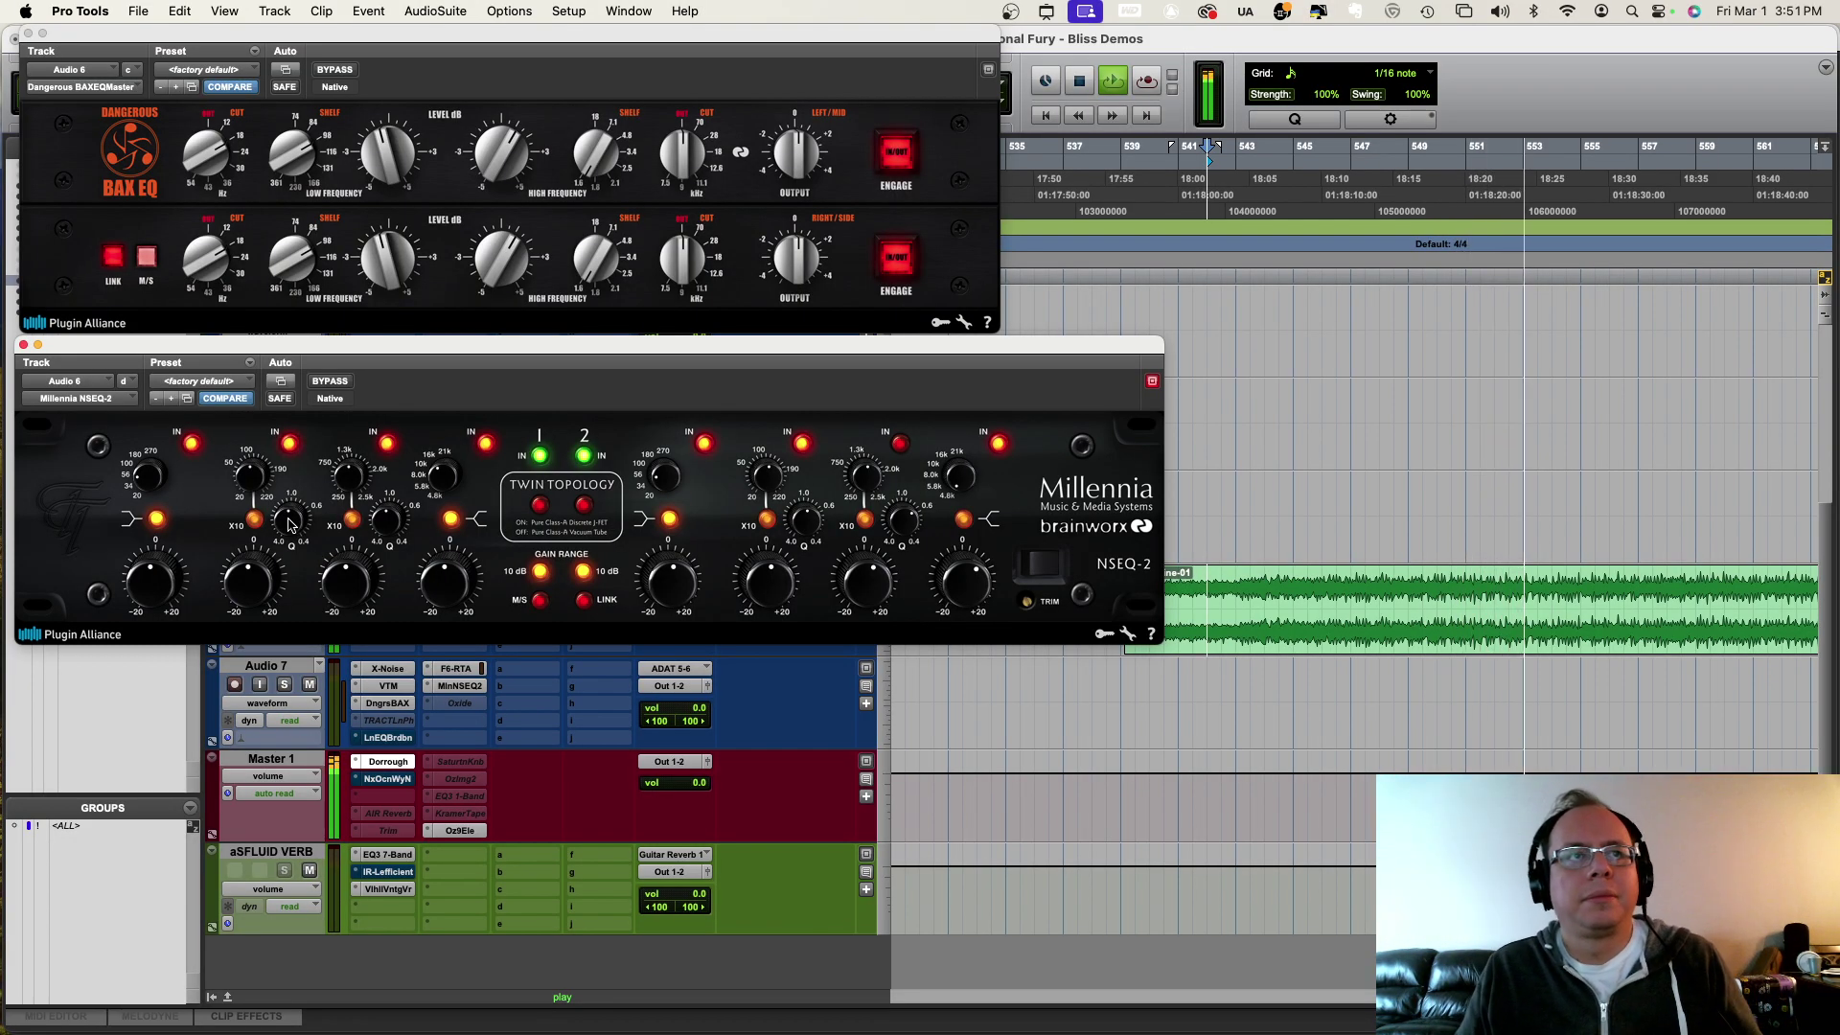
mouse_move(289, 524)
mouse_down()
mouse_move(271, 464)
mouse_move(329, 521)
mouse_move(297, 522)
mouse_up()
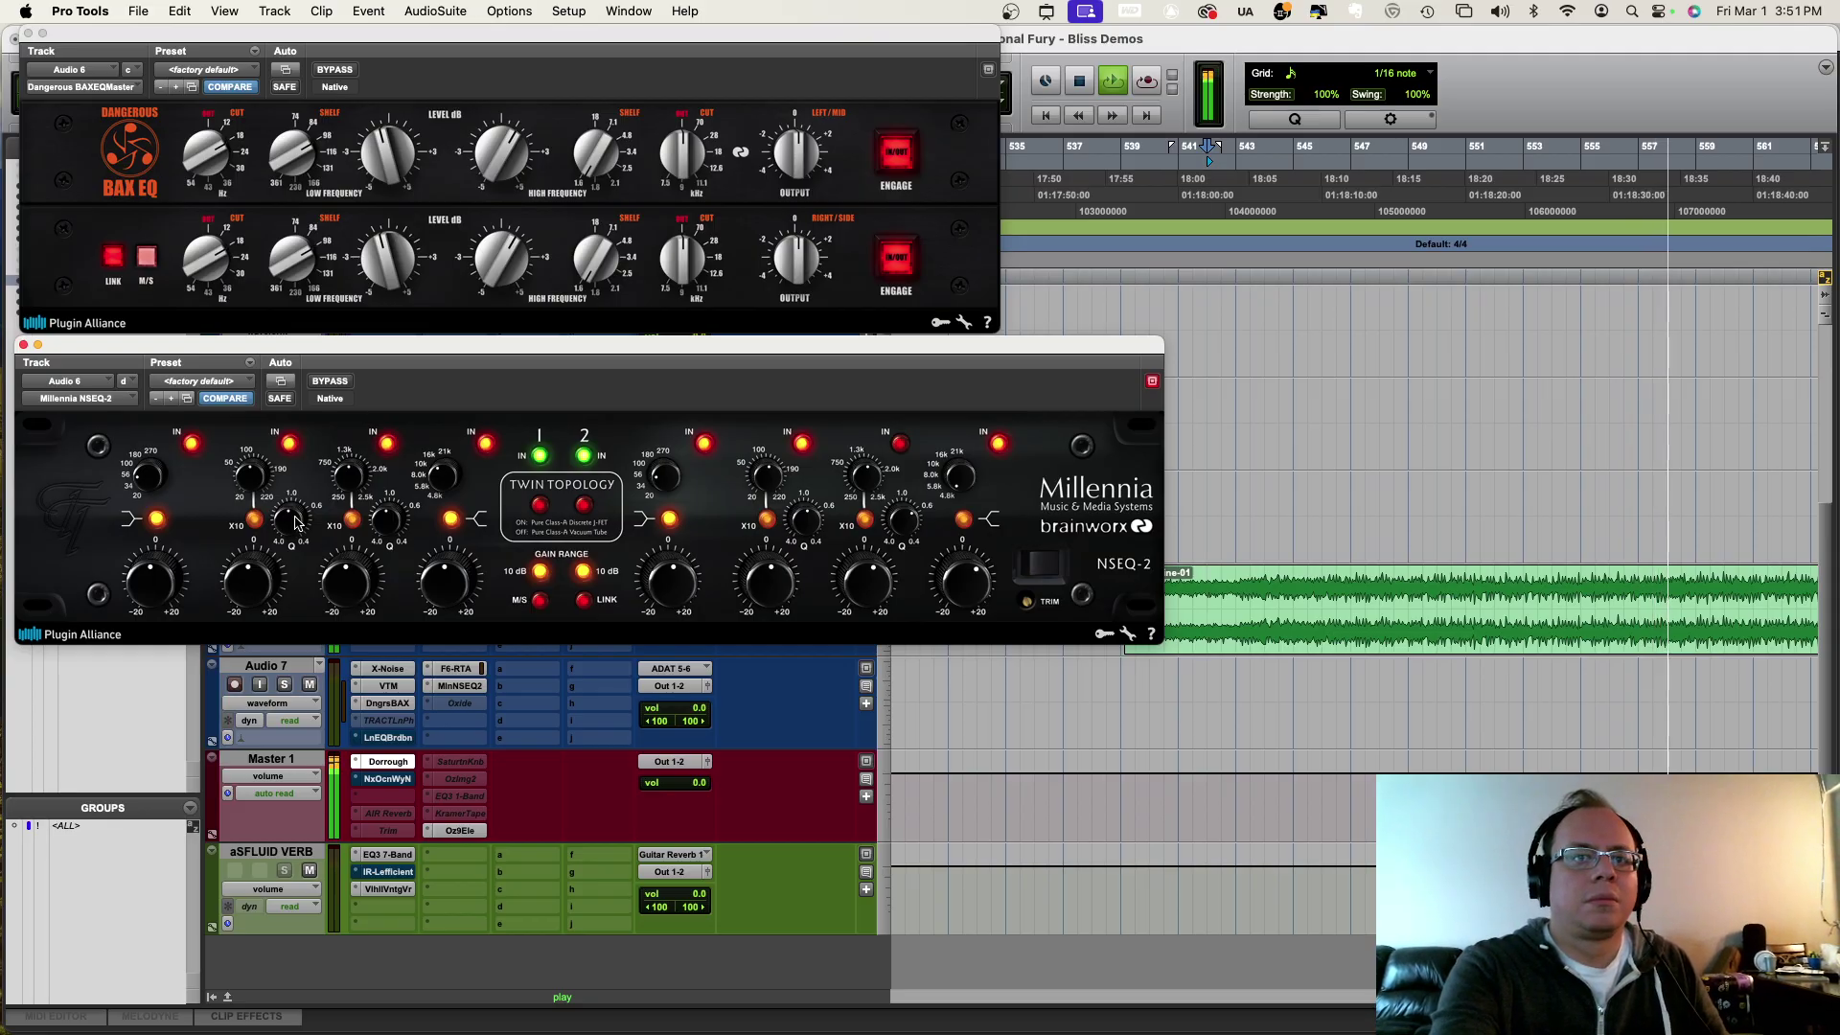
drag(273, 501, 349, 587)
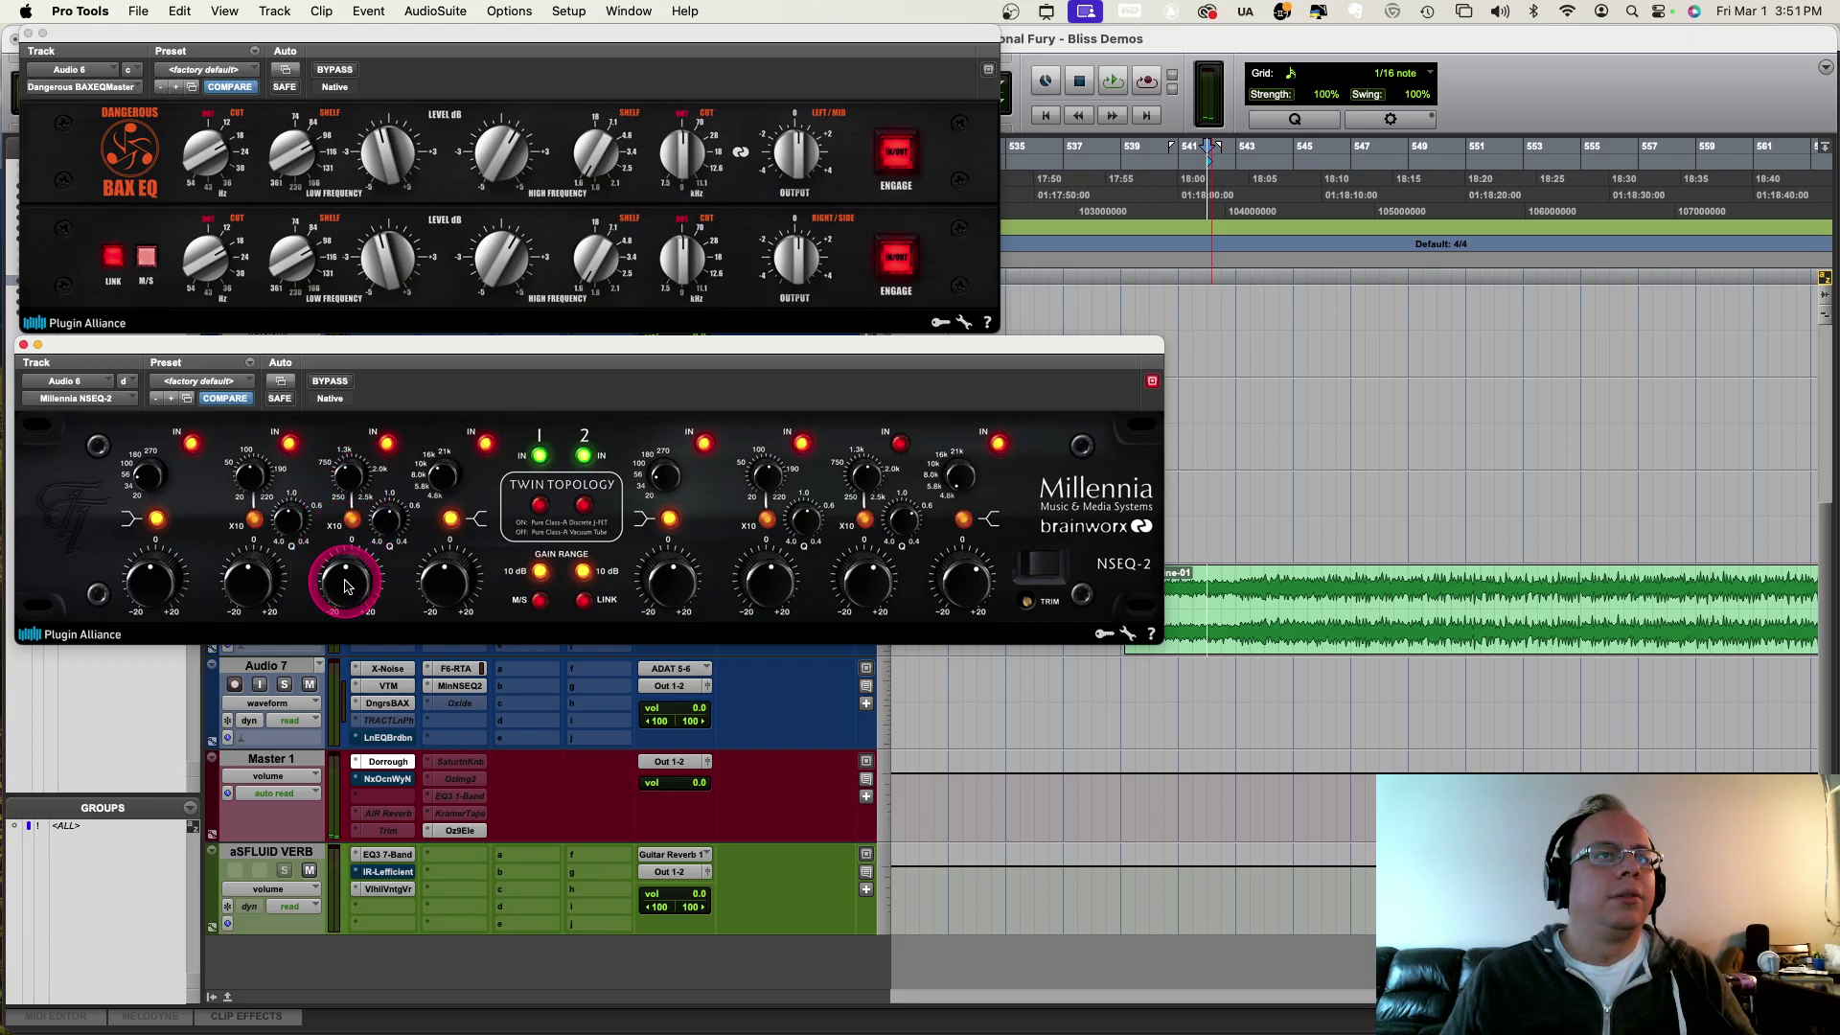
Step: Listen to Crystalline-01 again while examining the NSEQ-2's channel 1 high-mid band, and close both EQ windows on Audio 6
drag(347, 580, 677, 458)
key(space)
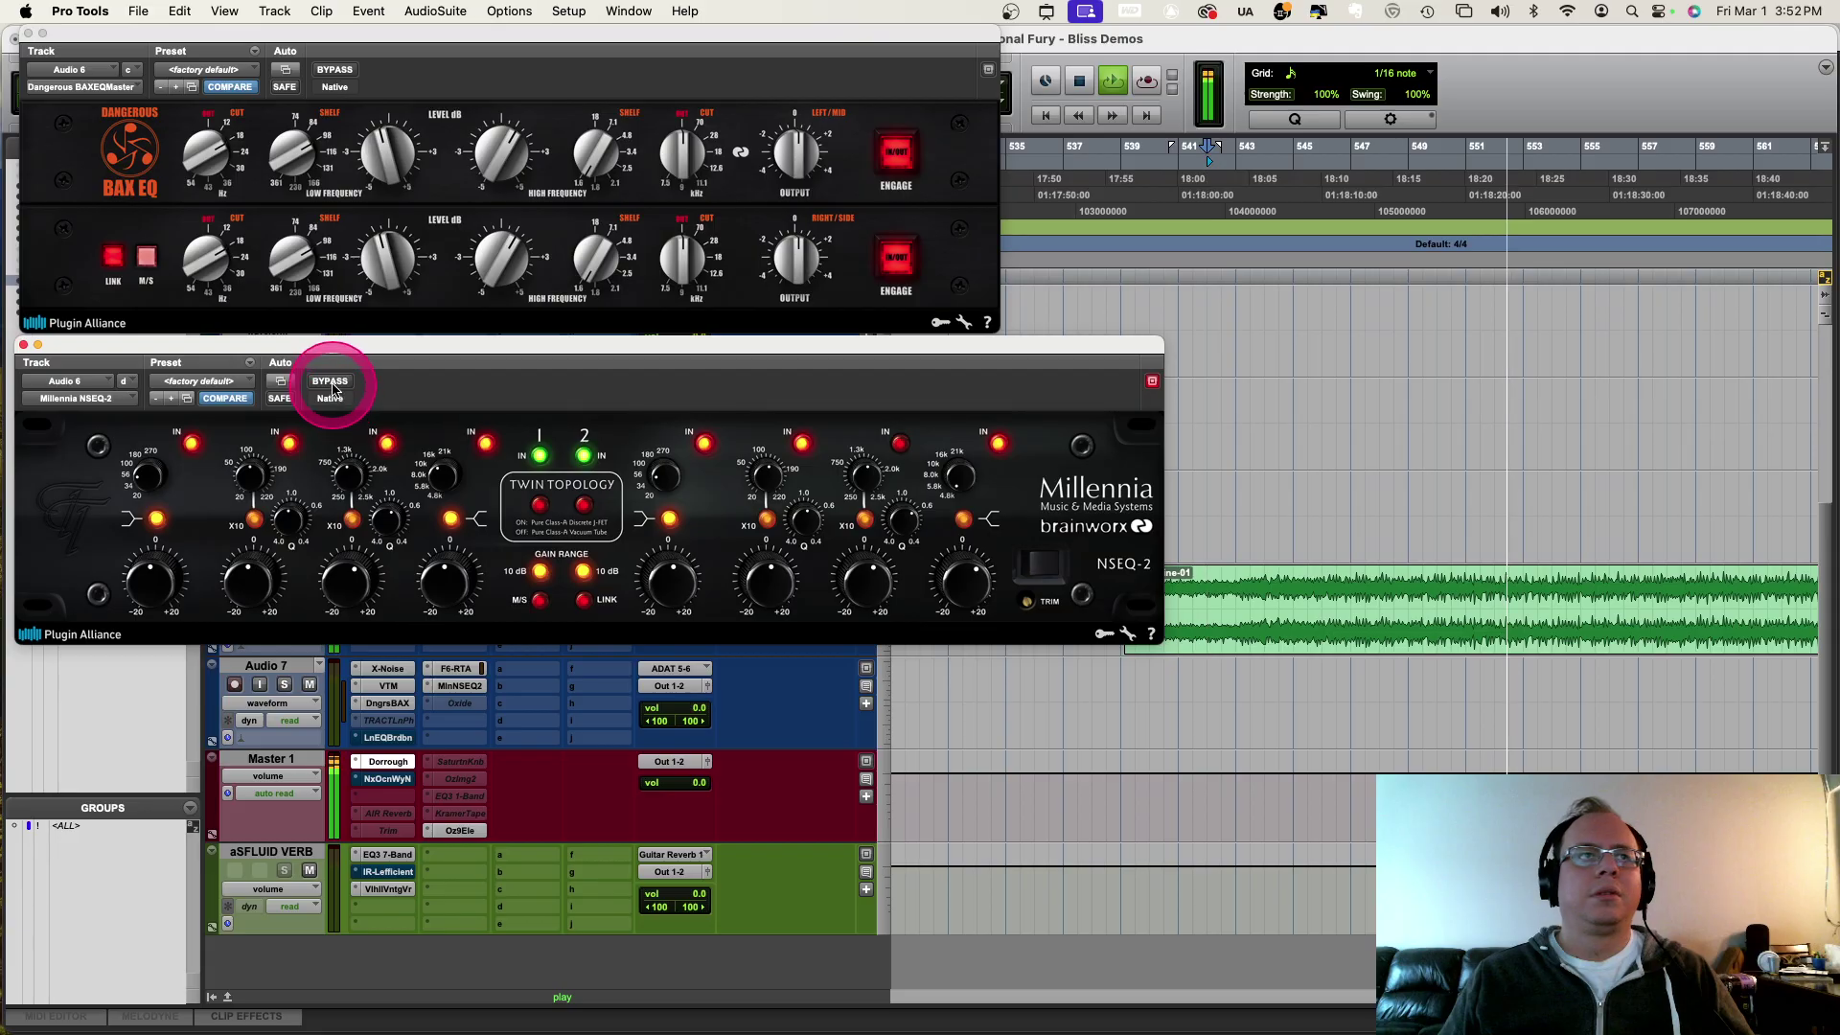
click(390, 465)
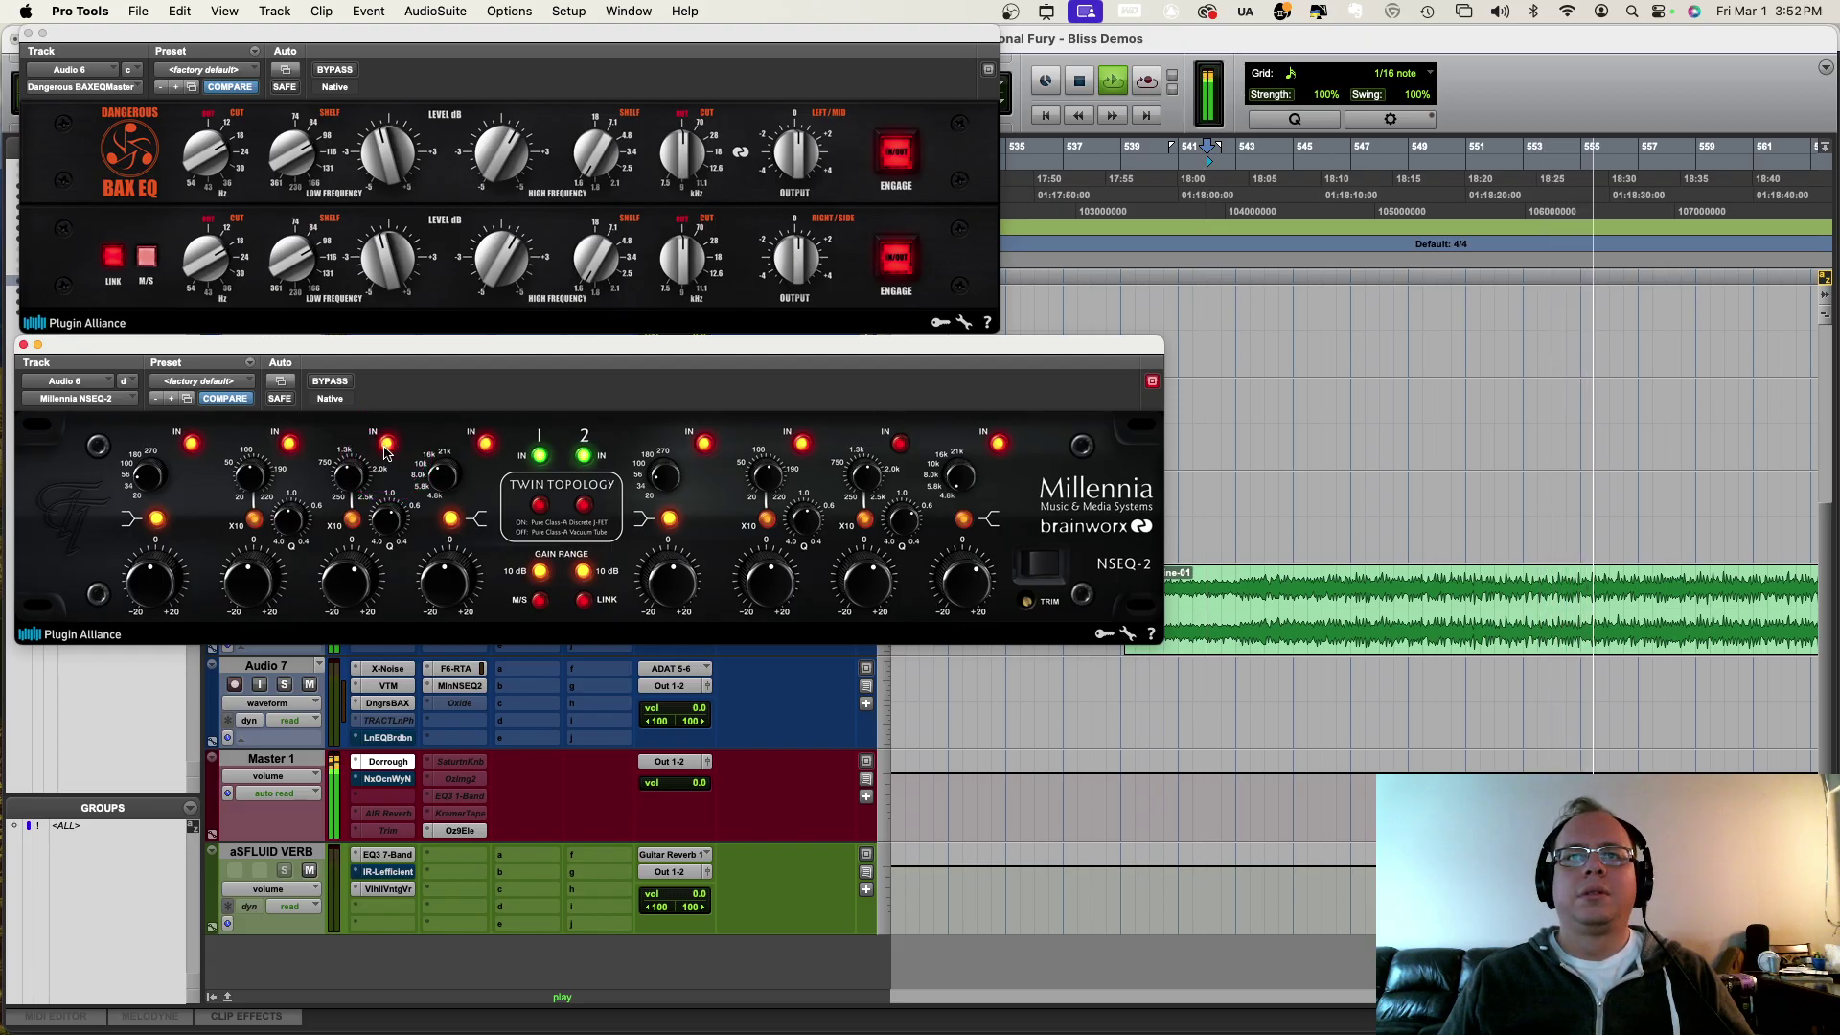
click(387, 451)
click(350, 573)
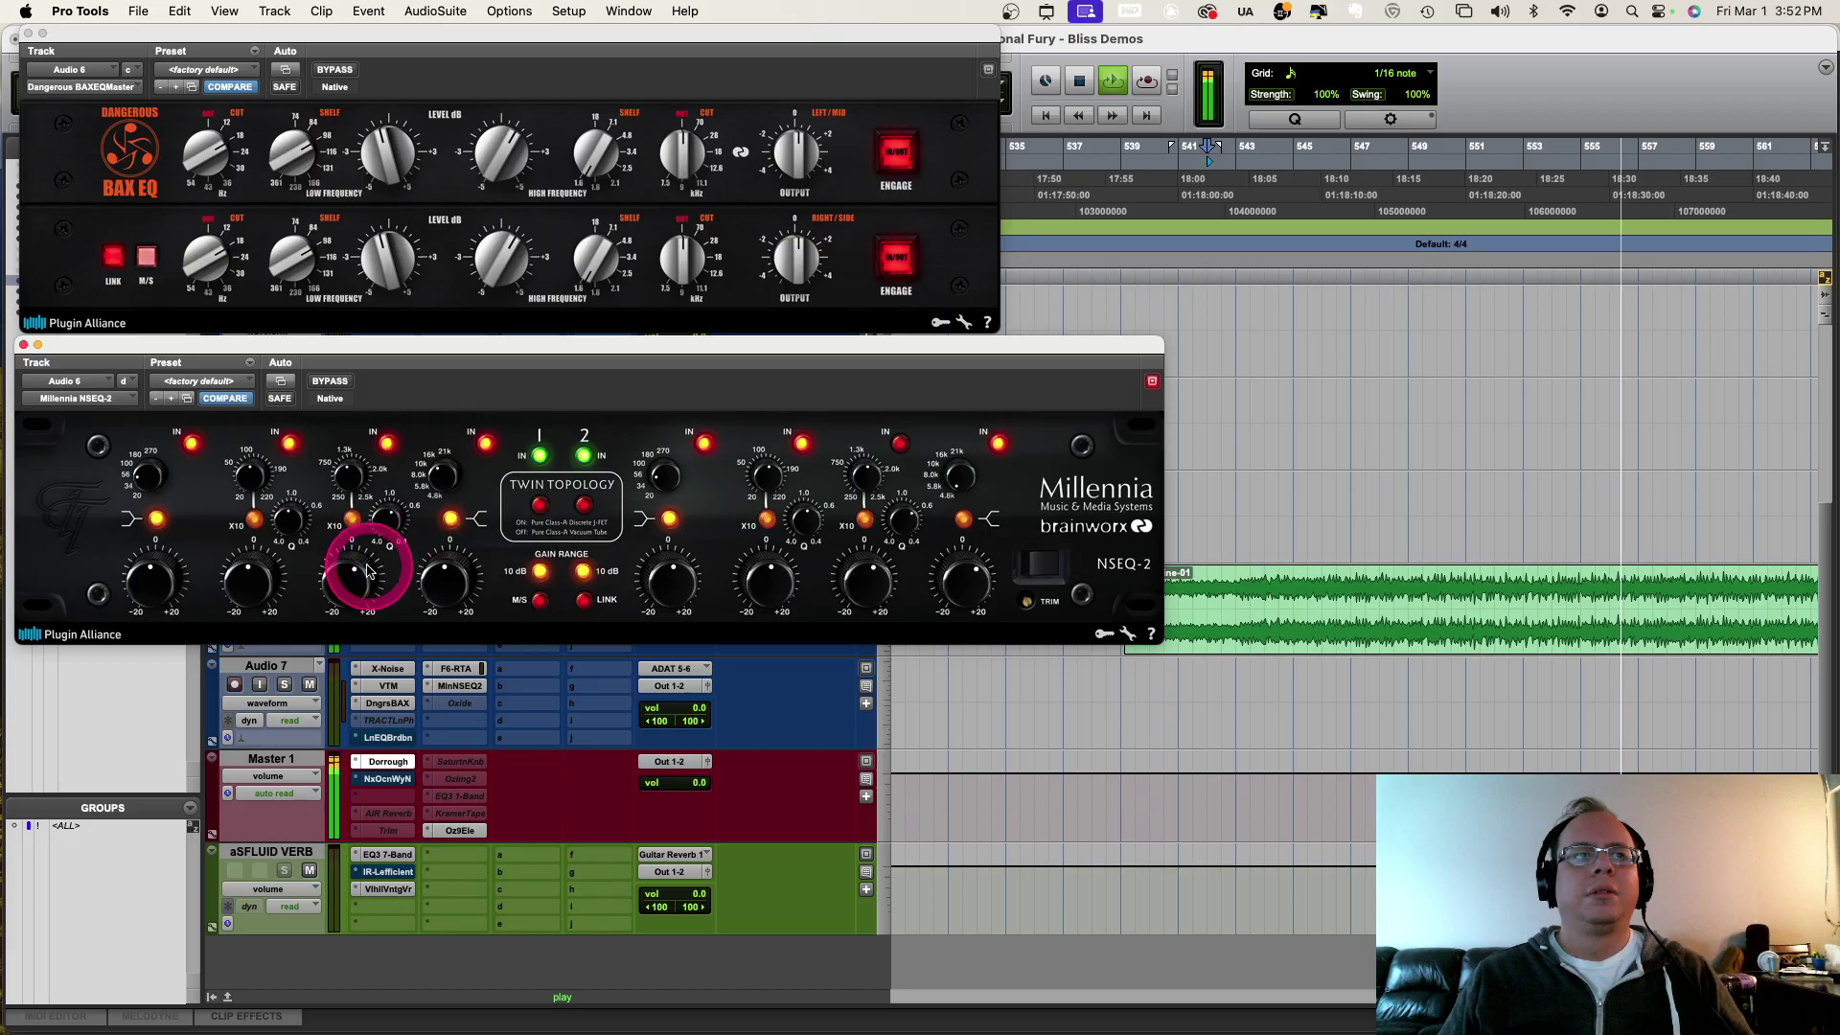
drag(347, 579, 328, 385)
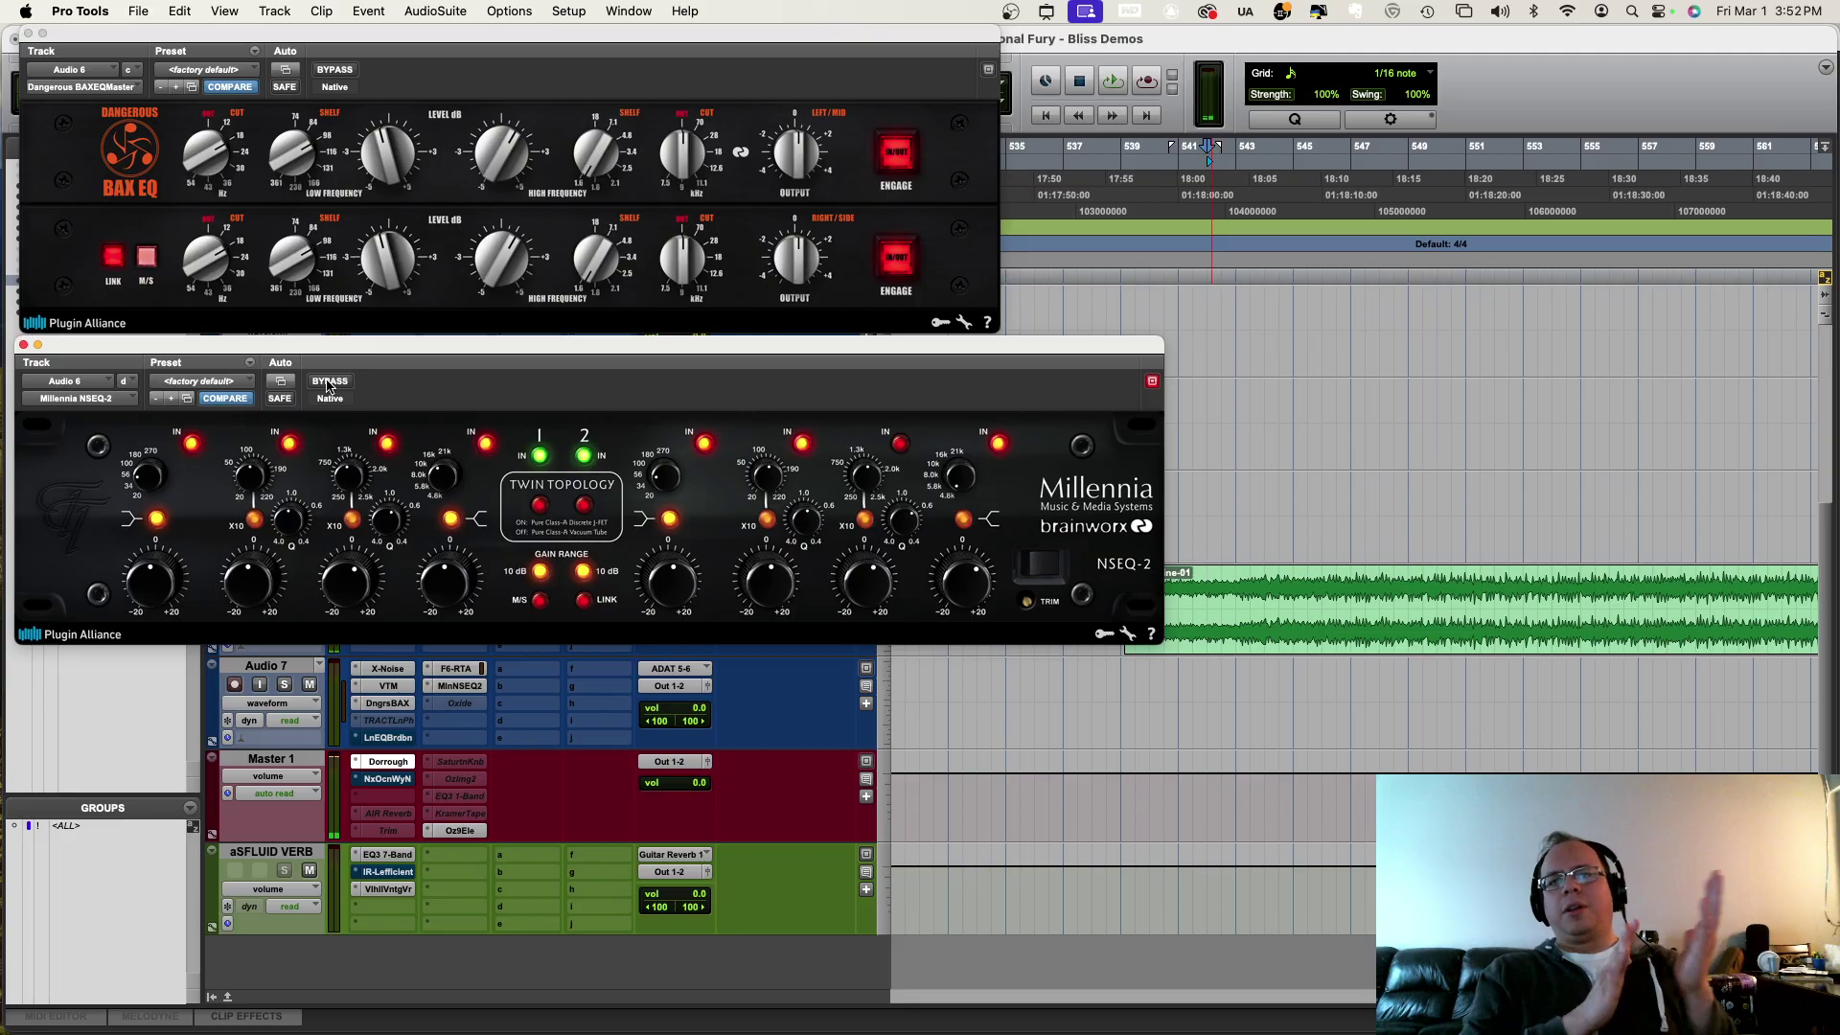
click(278, 372)
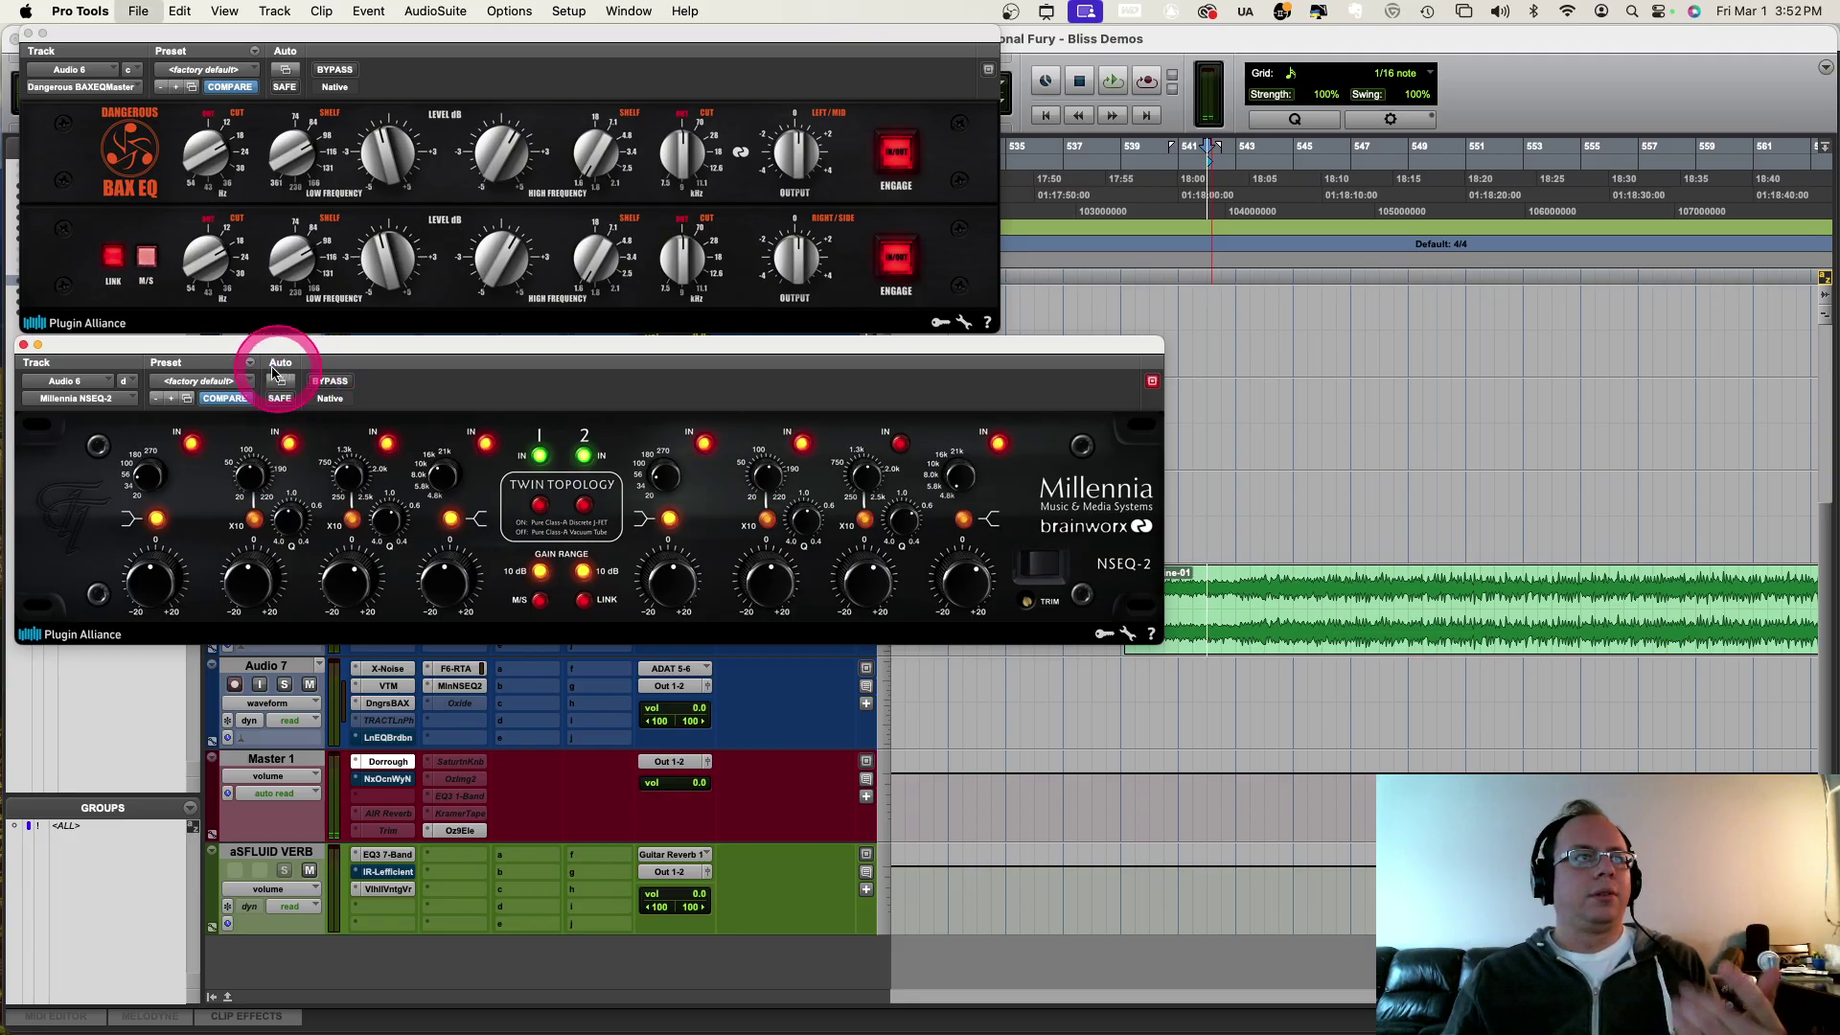
click(24, 345)
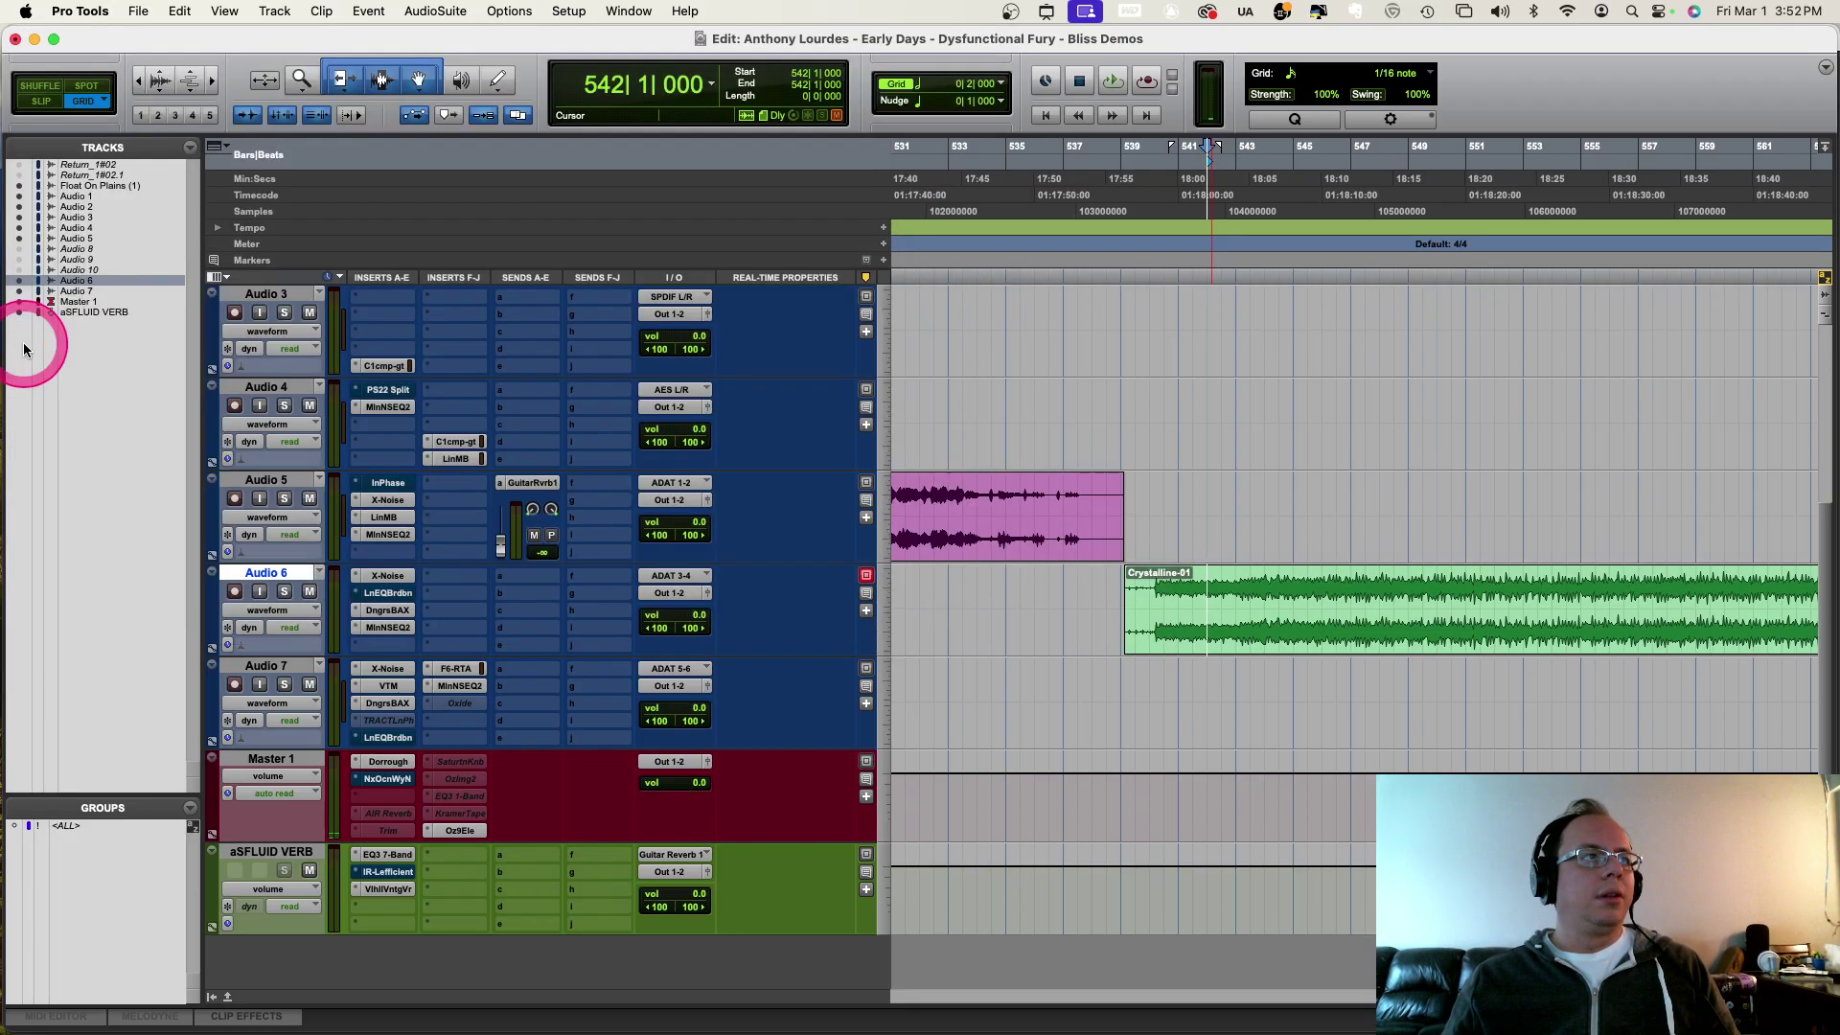
Step: Play Desert Wasteland (Alternate Arrangement)-01 on Audio 7 from its start, continue from bar 592 and stop playback
click(1090, 670)
key(Tab)
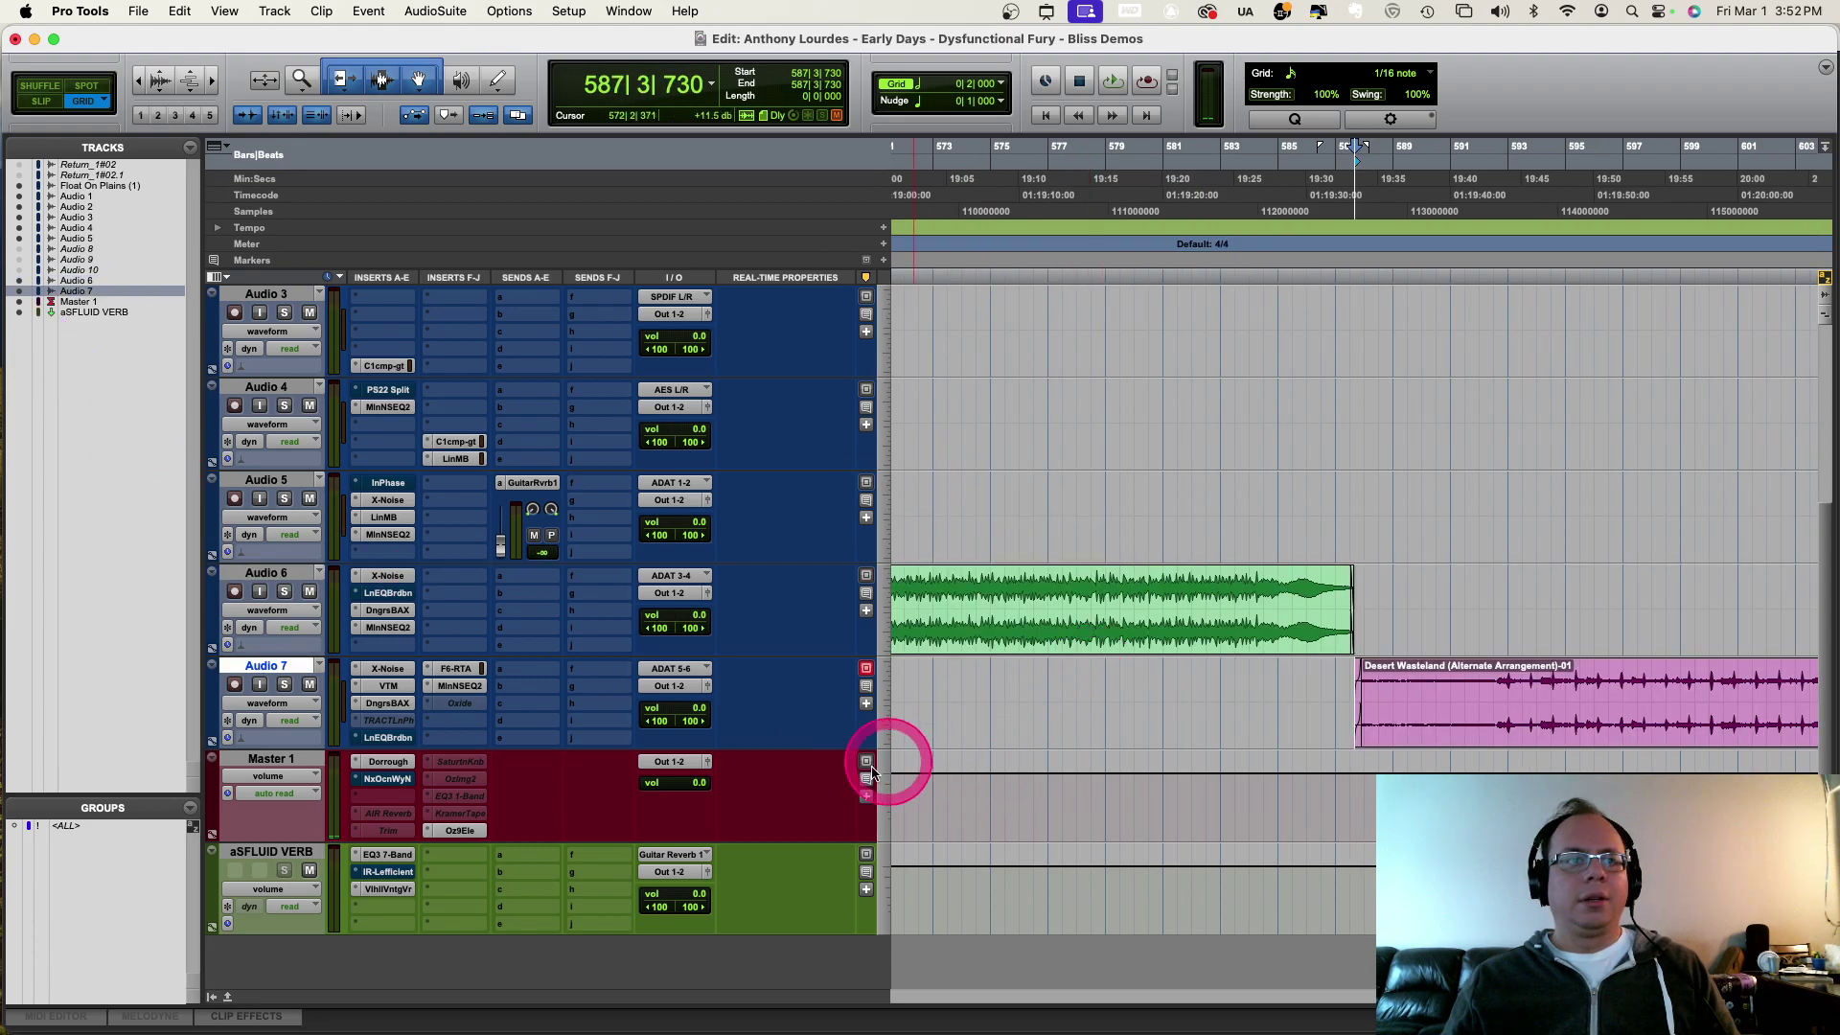
key(space)
click(1503, 688)
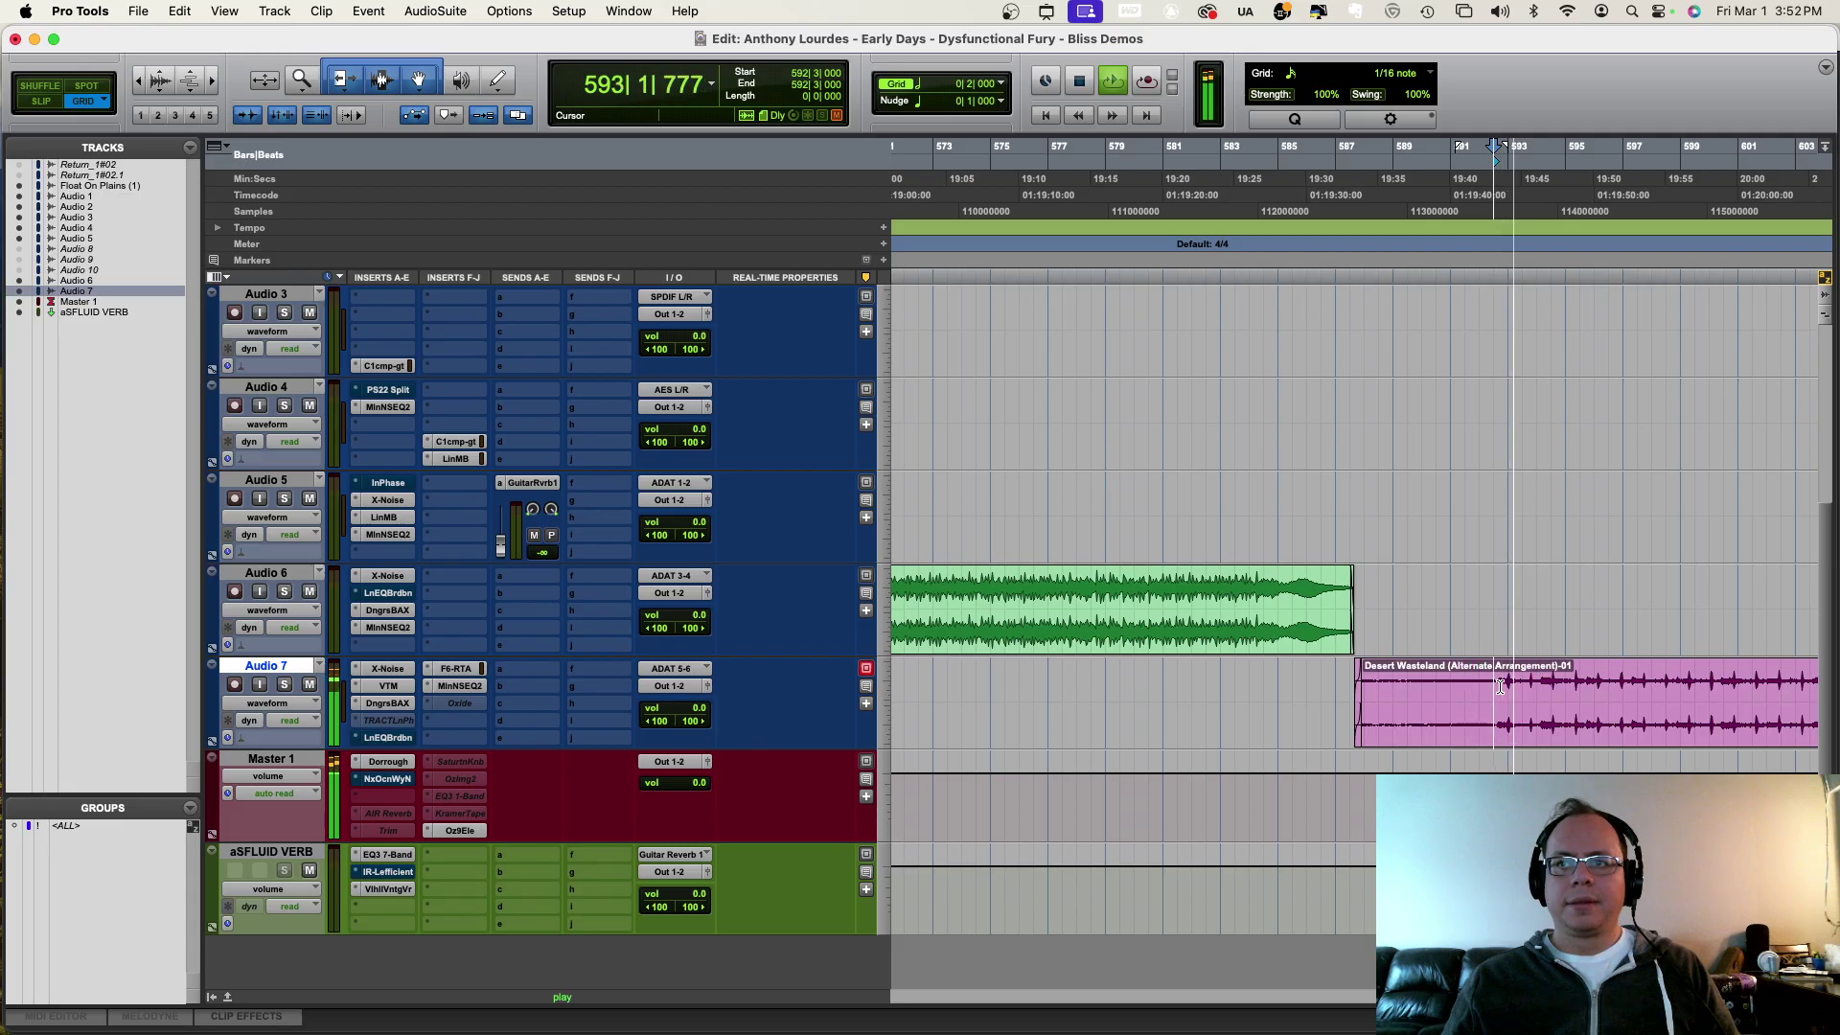
key(super+bracketleft)
key(super+bracketleft)
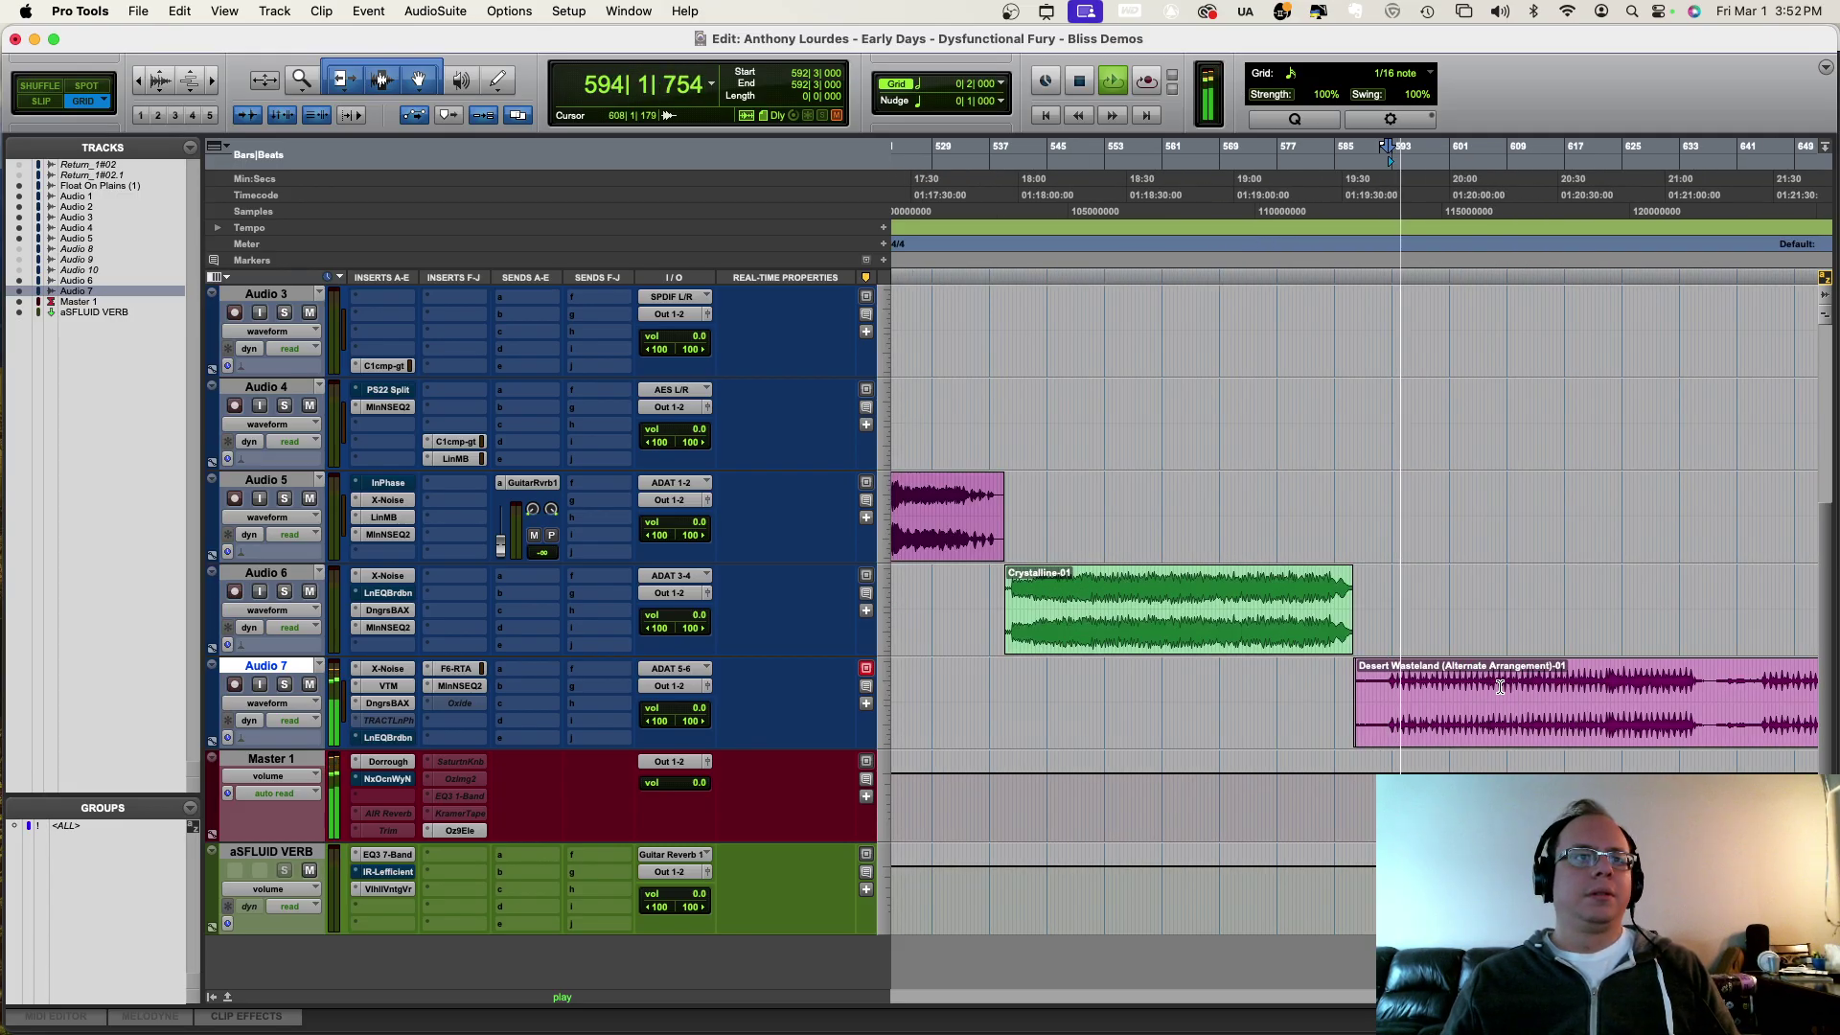
key(space)
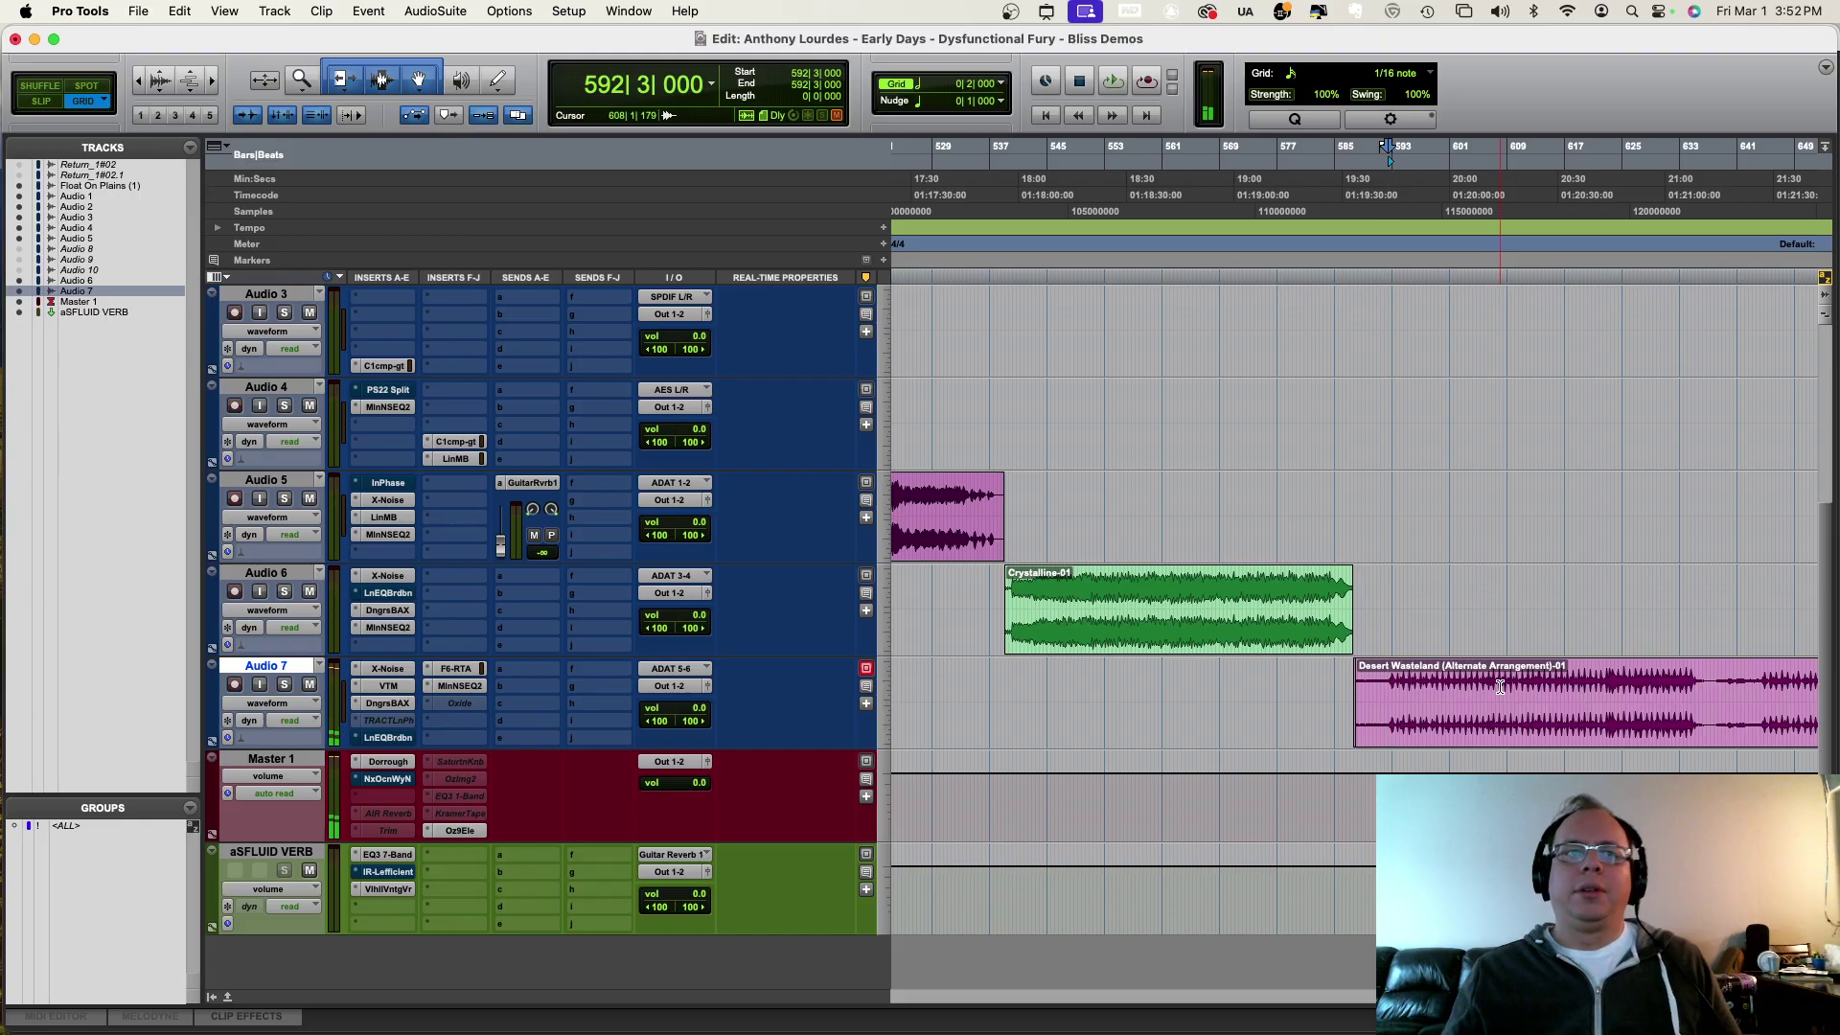
Step: Compare Audio 7's Virtual Tape Machines insert bypassed and active from bar 612 with its reels shown, leaving it active, and close its window
click(432, 708)
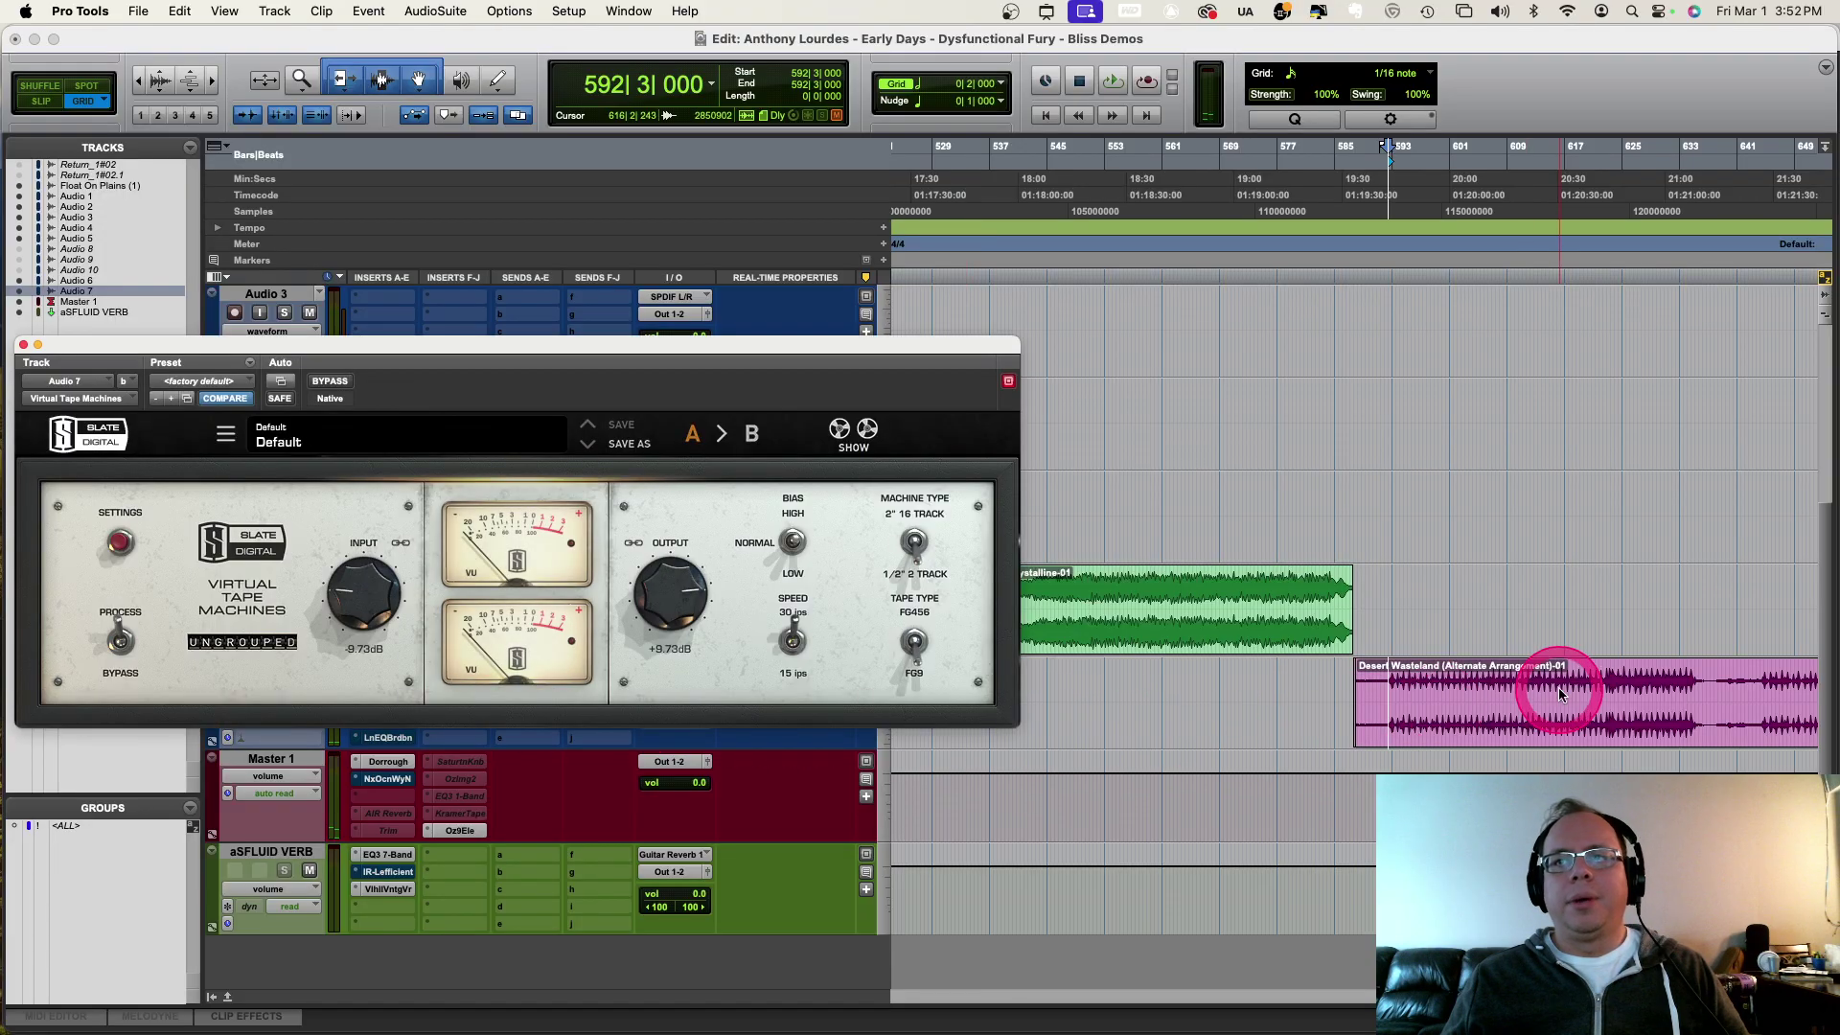
click(1528, 690)
key(space)
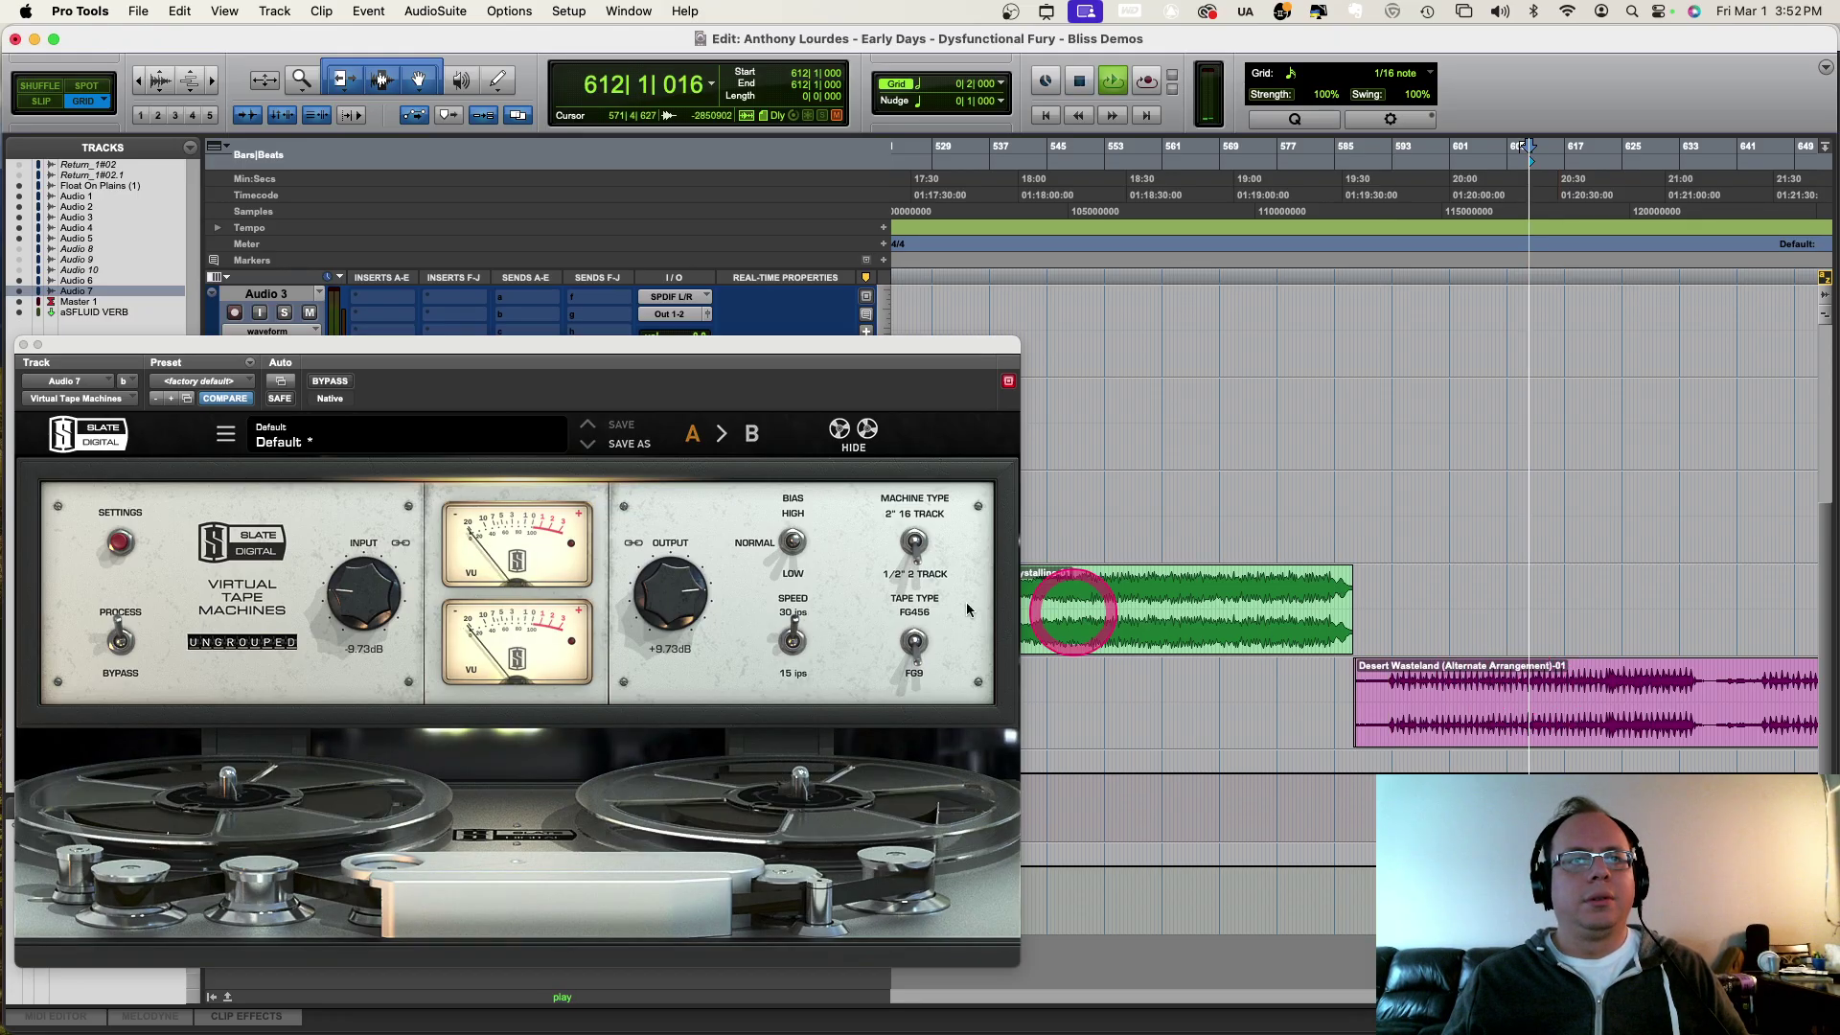
click(330, 382)
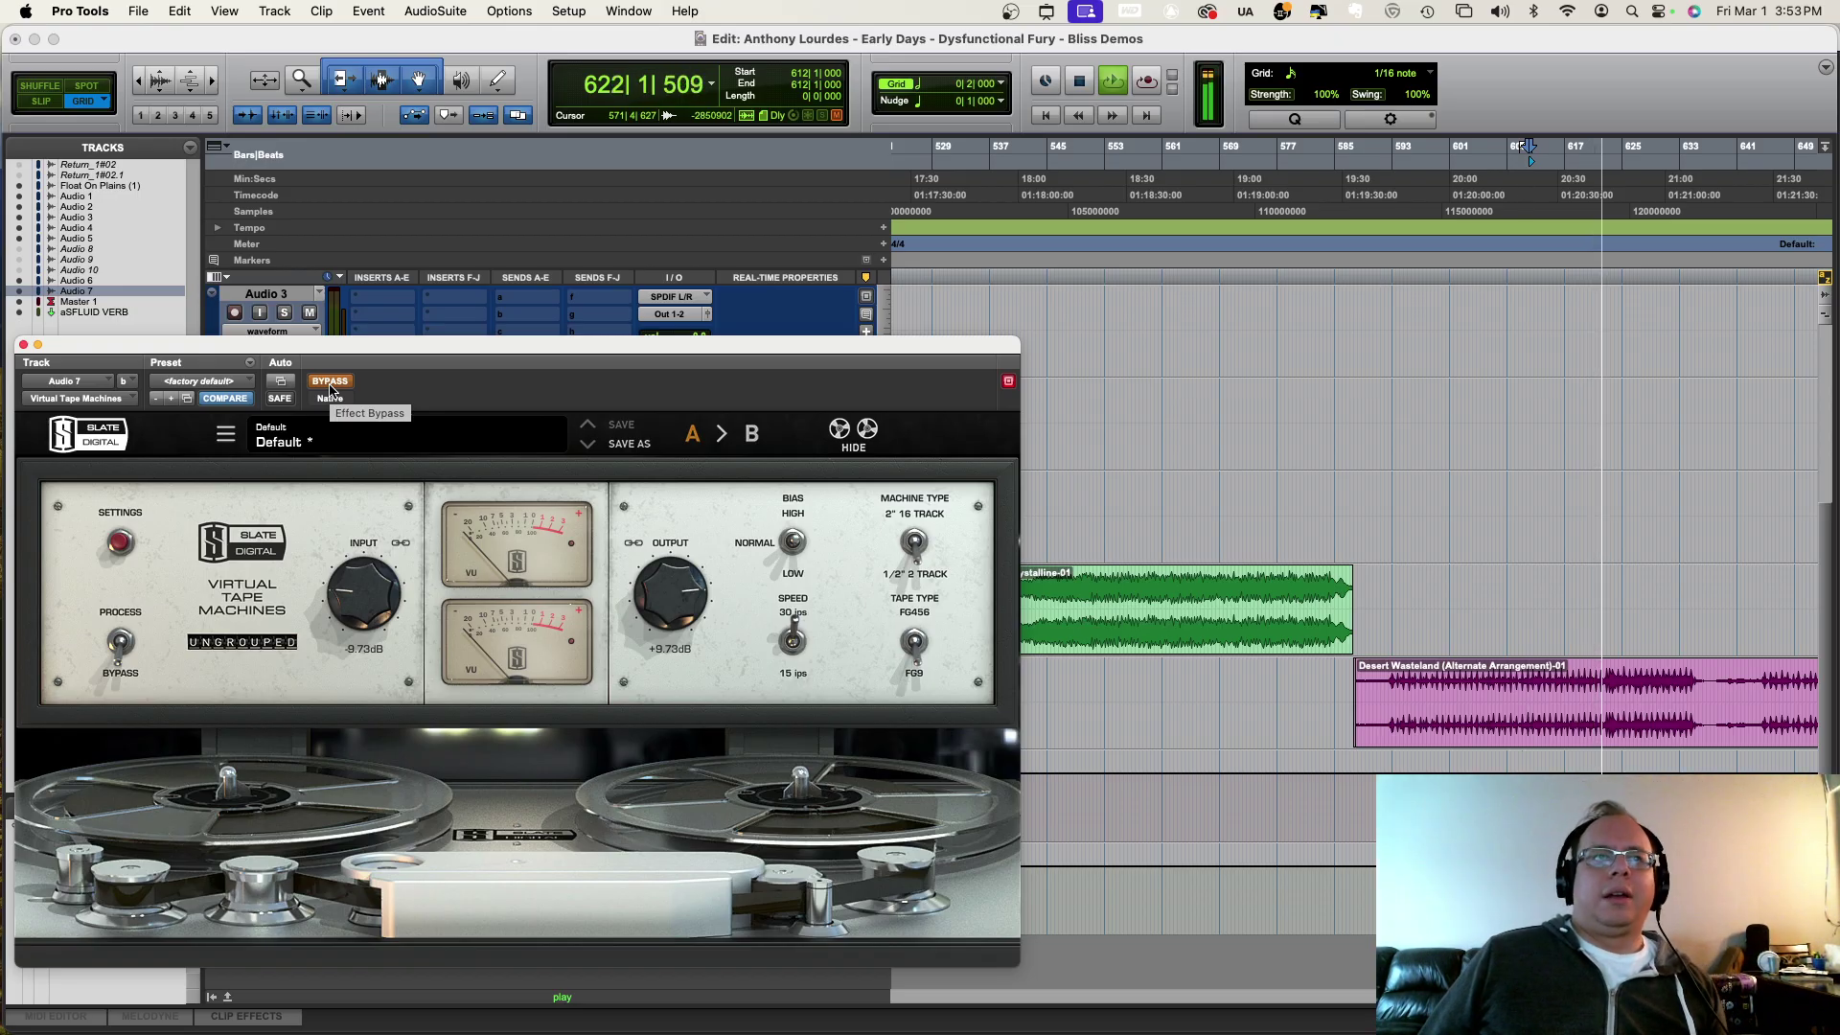
click(314, 380)
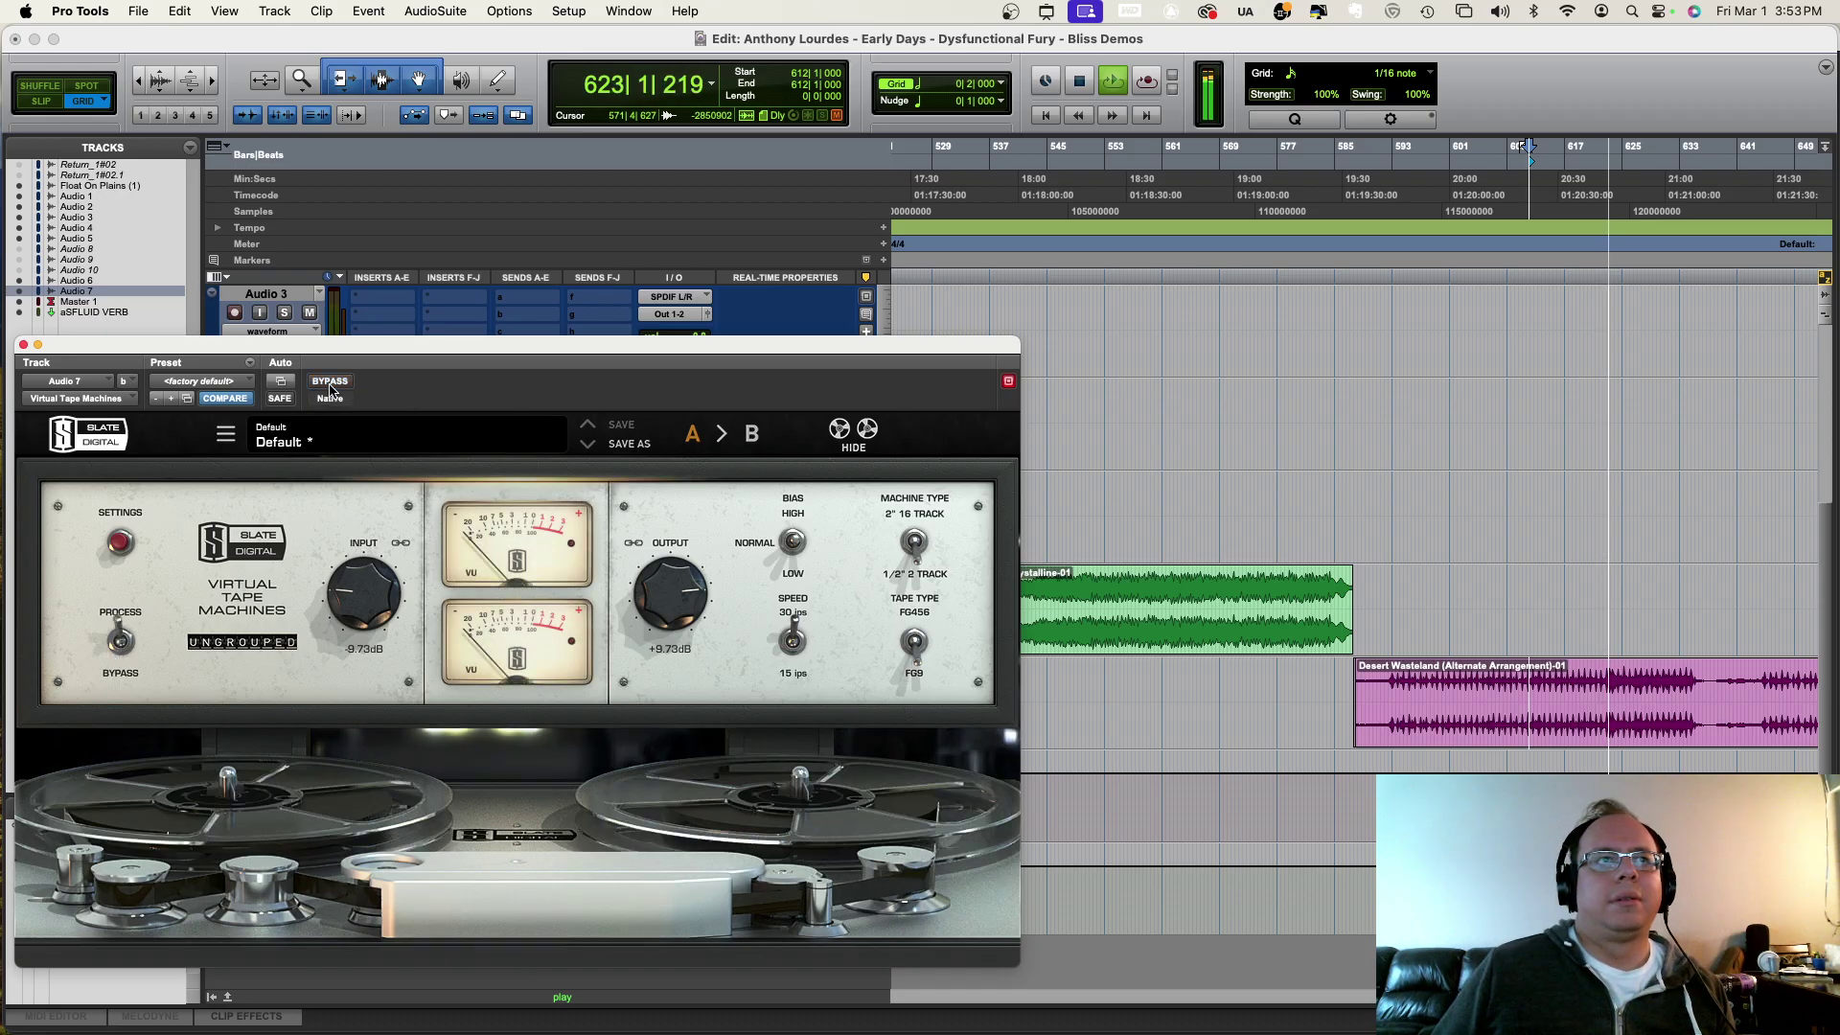
click(23, 344)
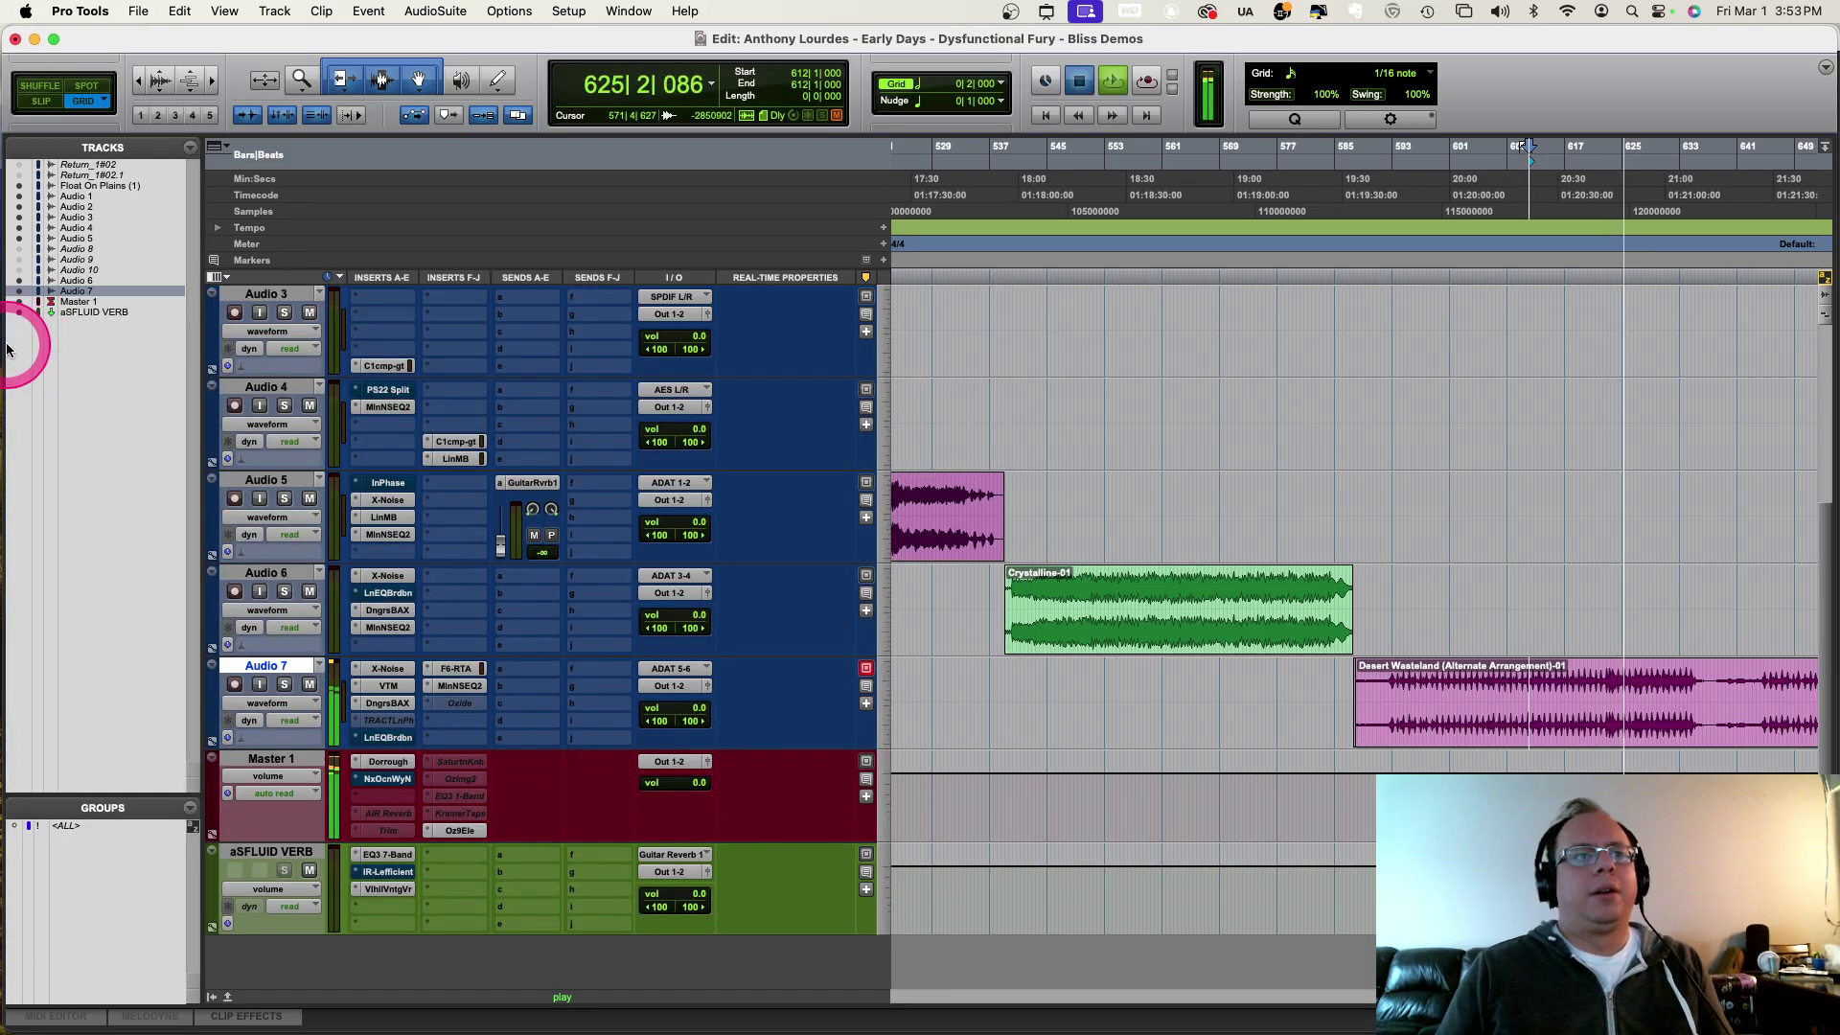
key(space)
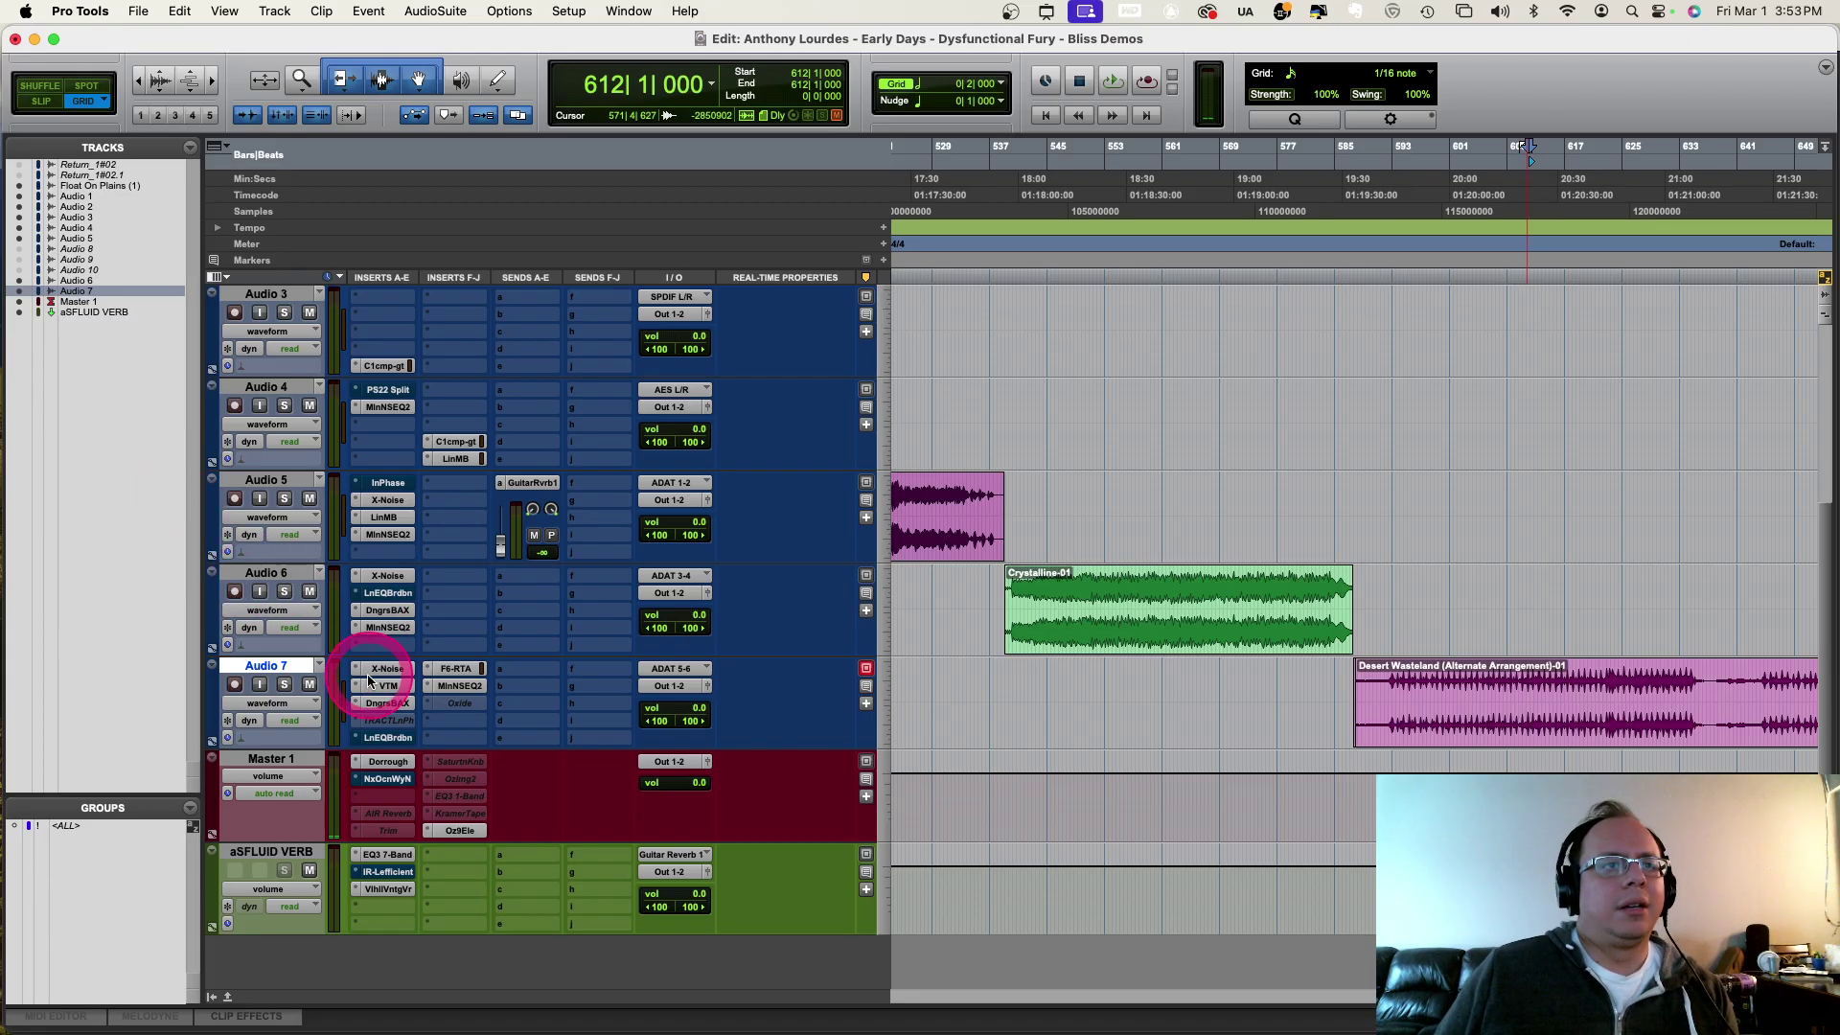
Step: Open Audio 7's BAX EQ and compare playback from bar 612 with the BAX EQ, F6-RTA and NSEQ-2 inserts bypassed and active
click(387, 702)
click(406, 304)
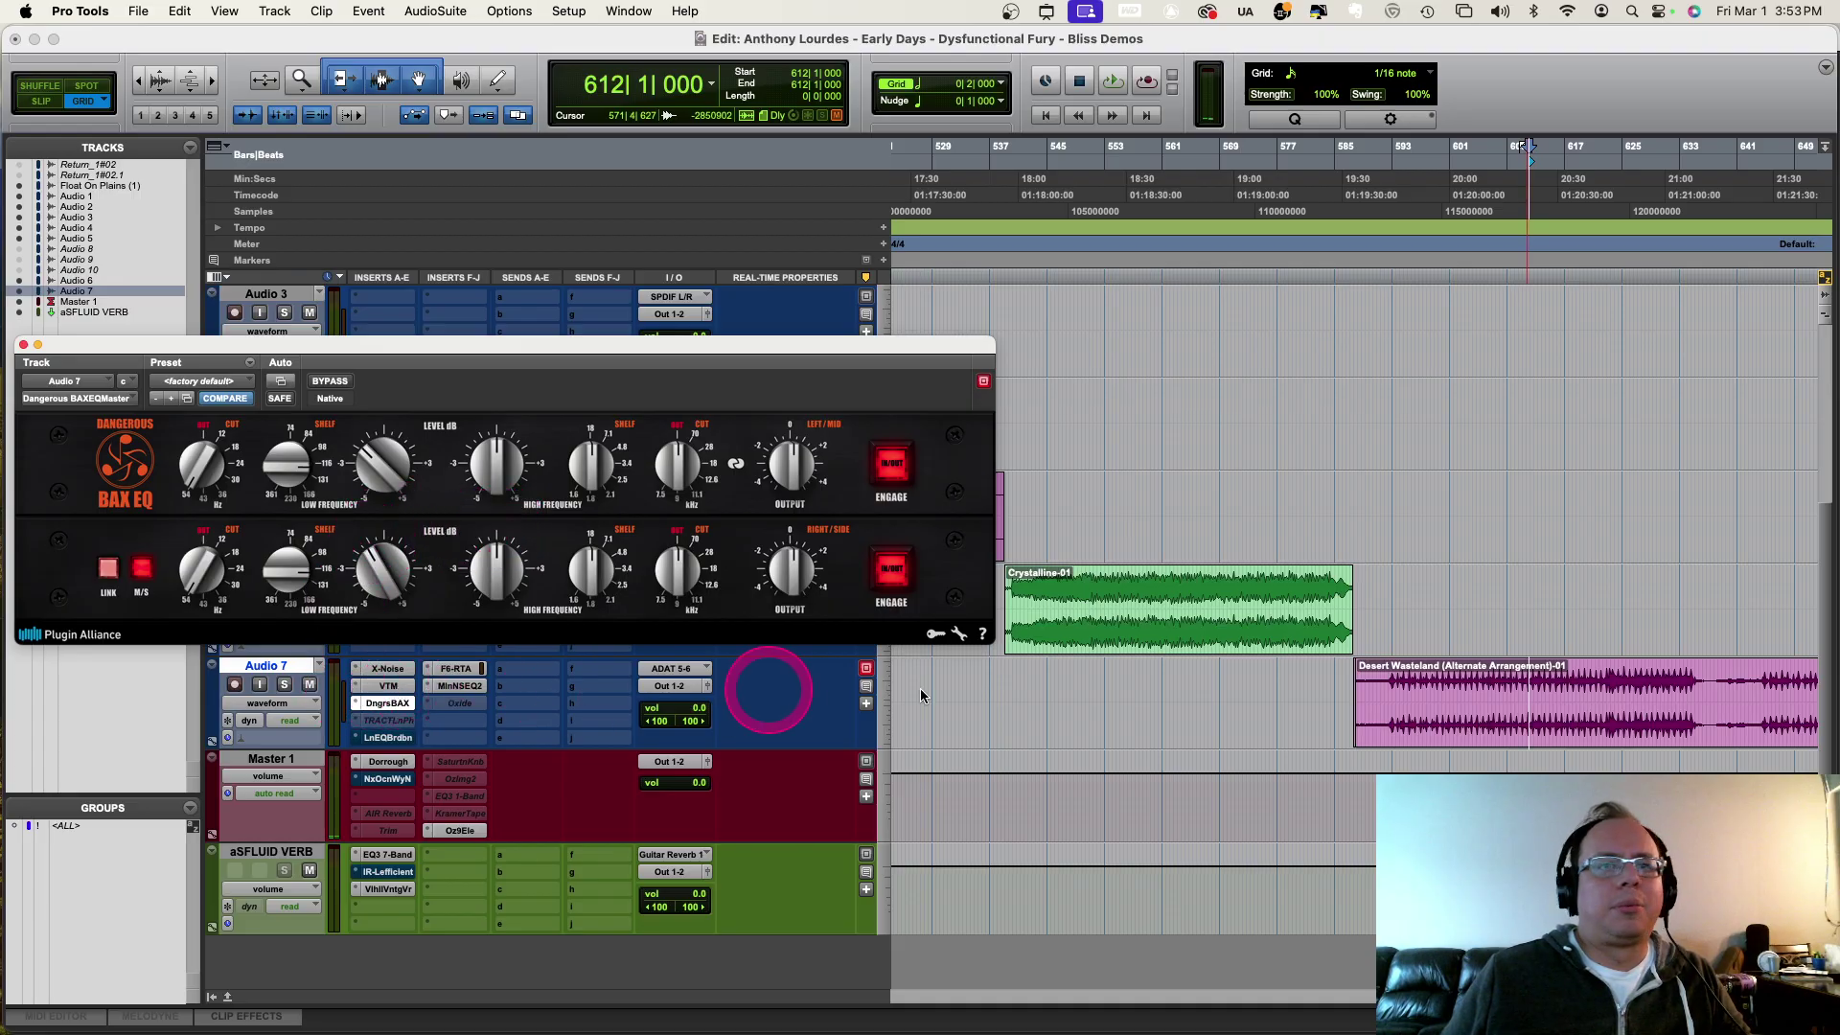
key(space)
super+click(397, 707)
super+click(443, 682)
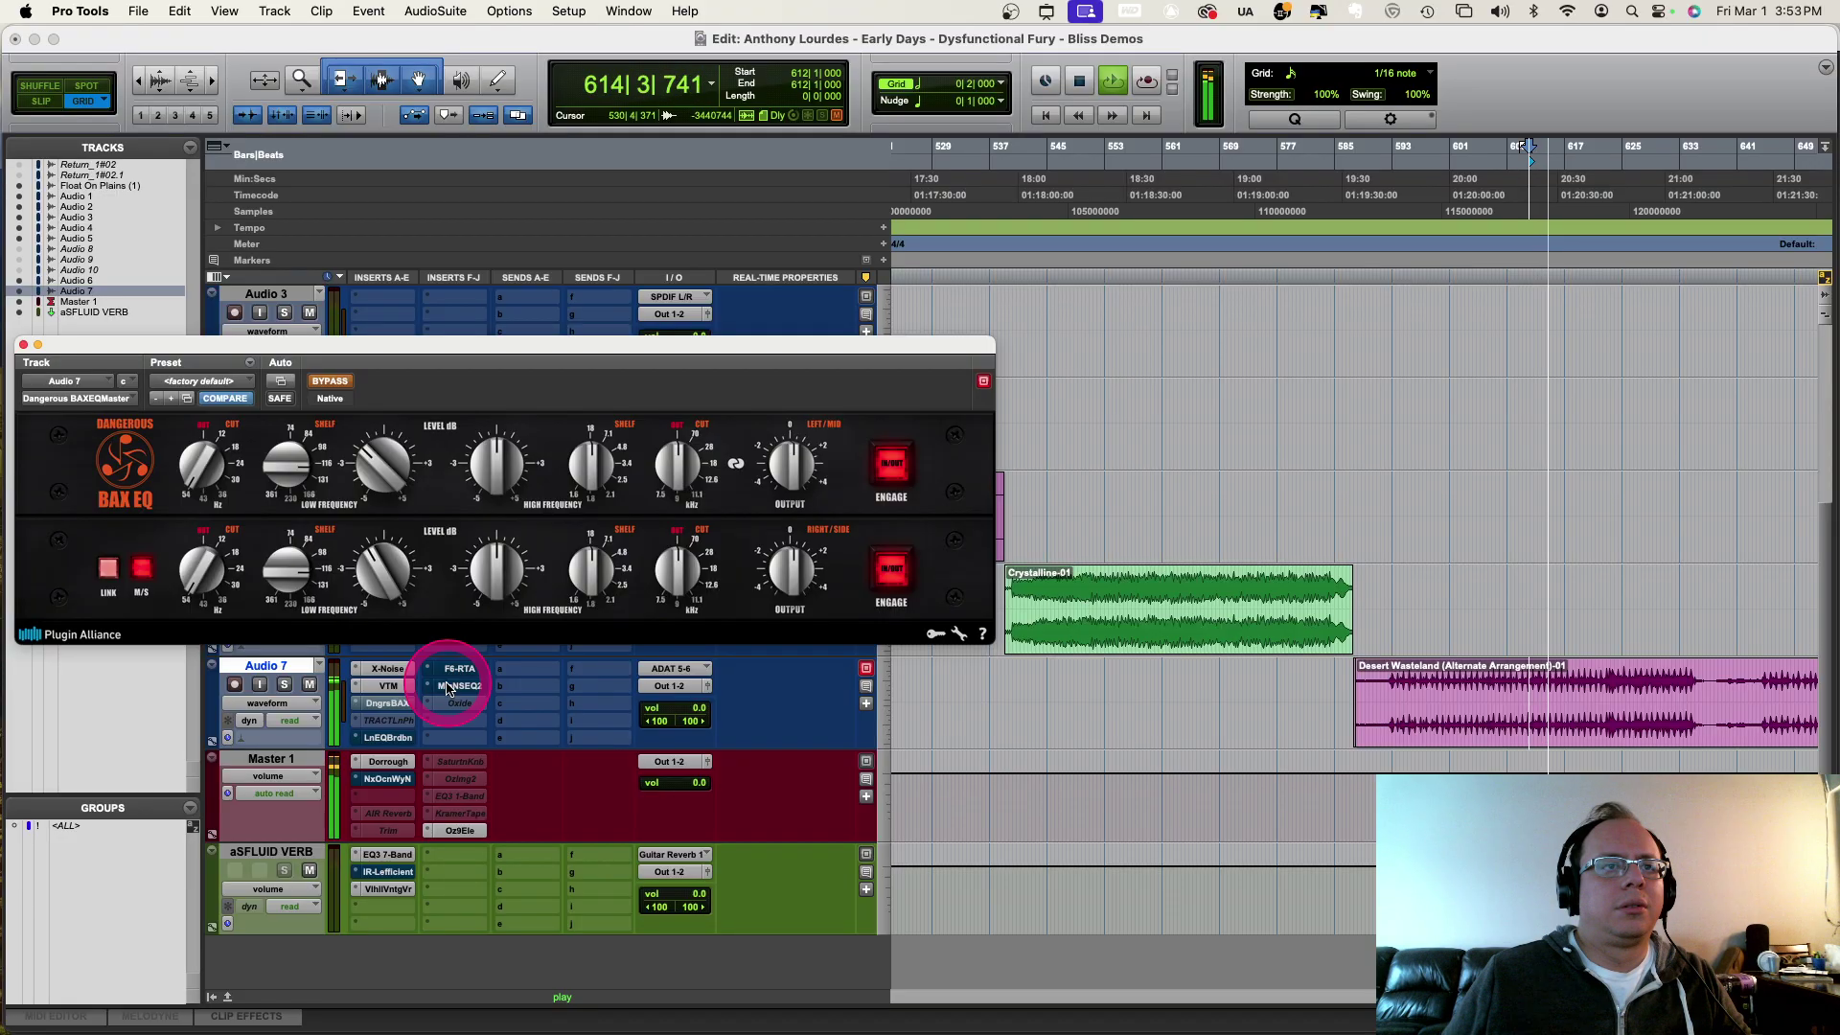
super+click(401, 705)
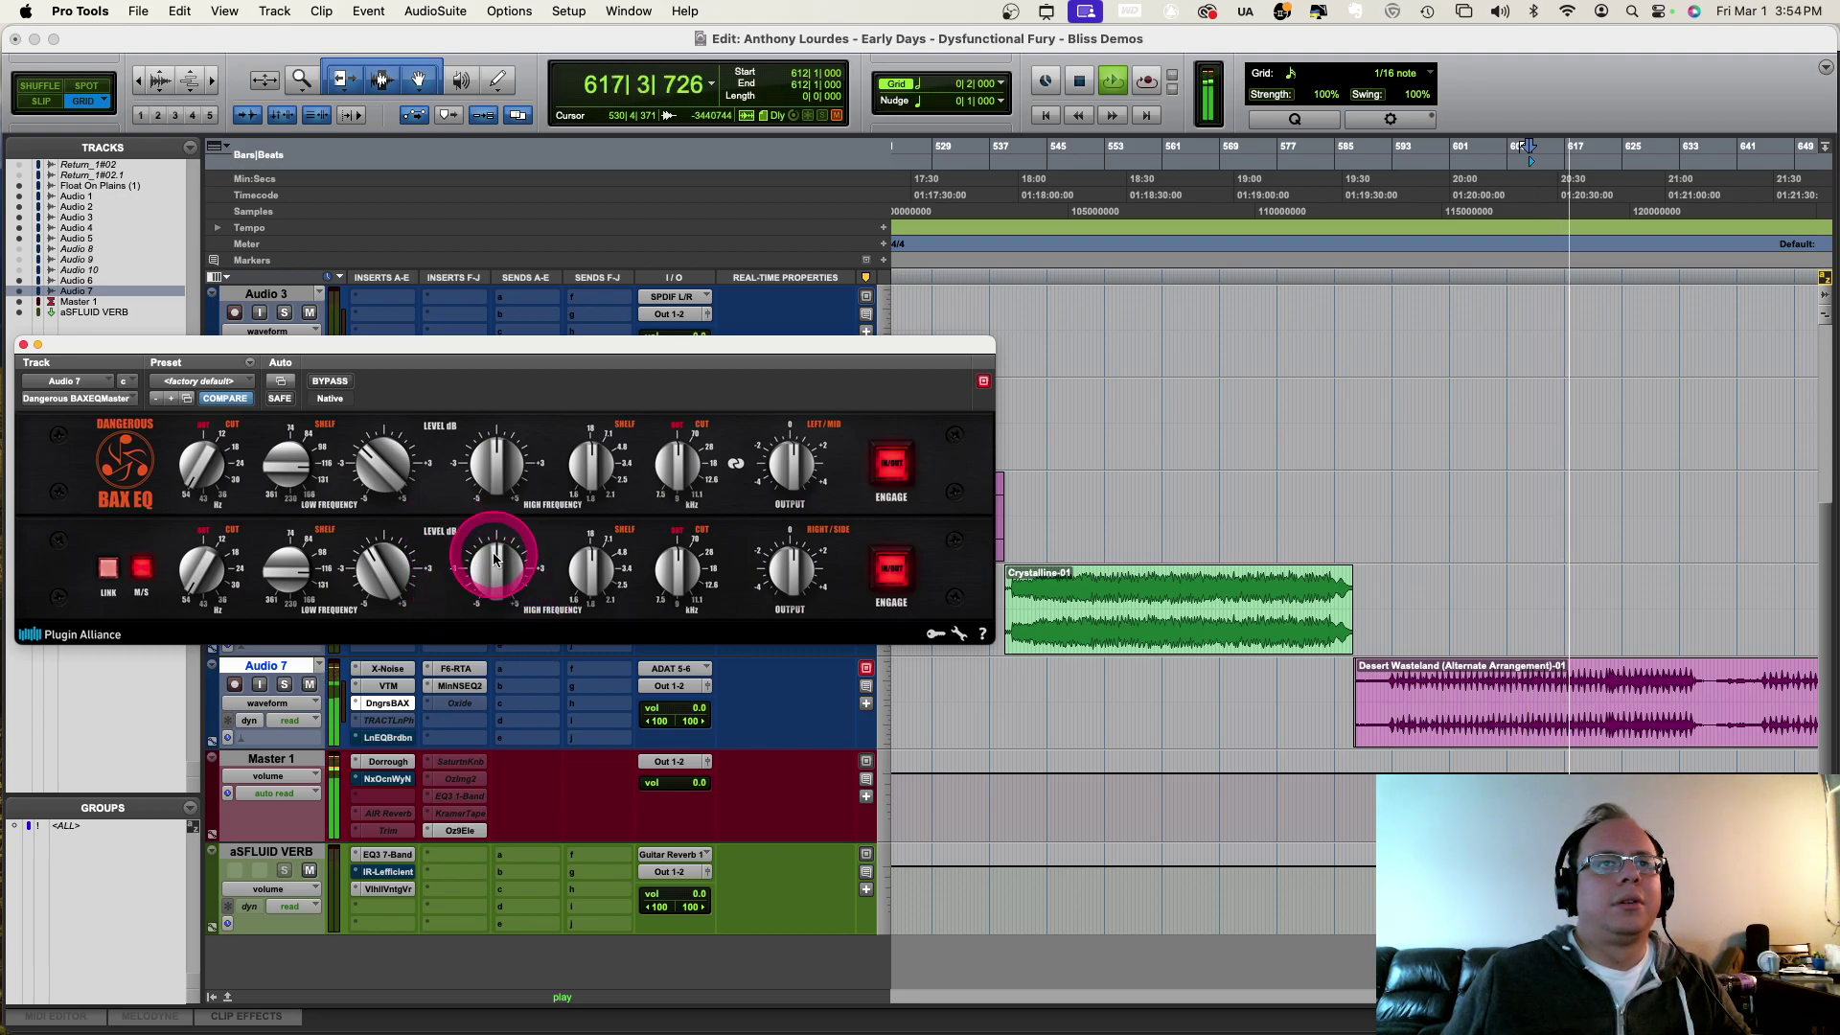
key(space)
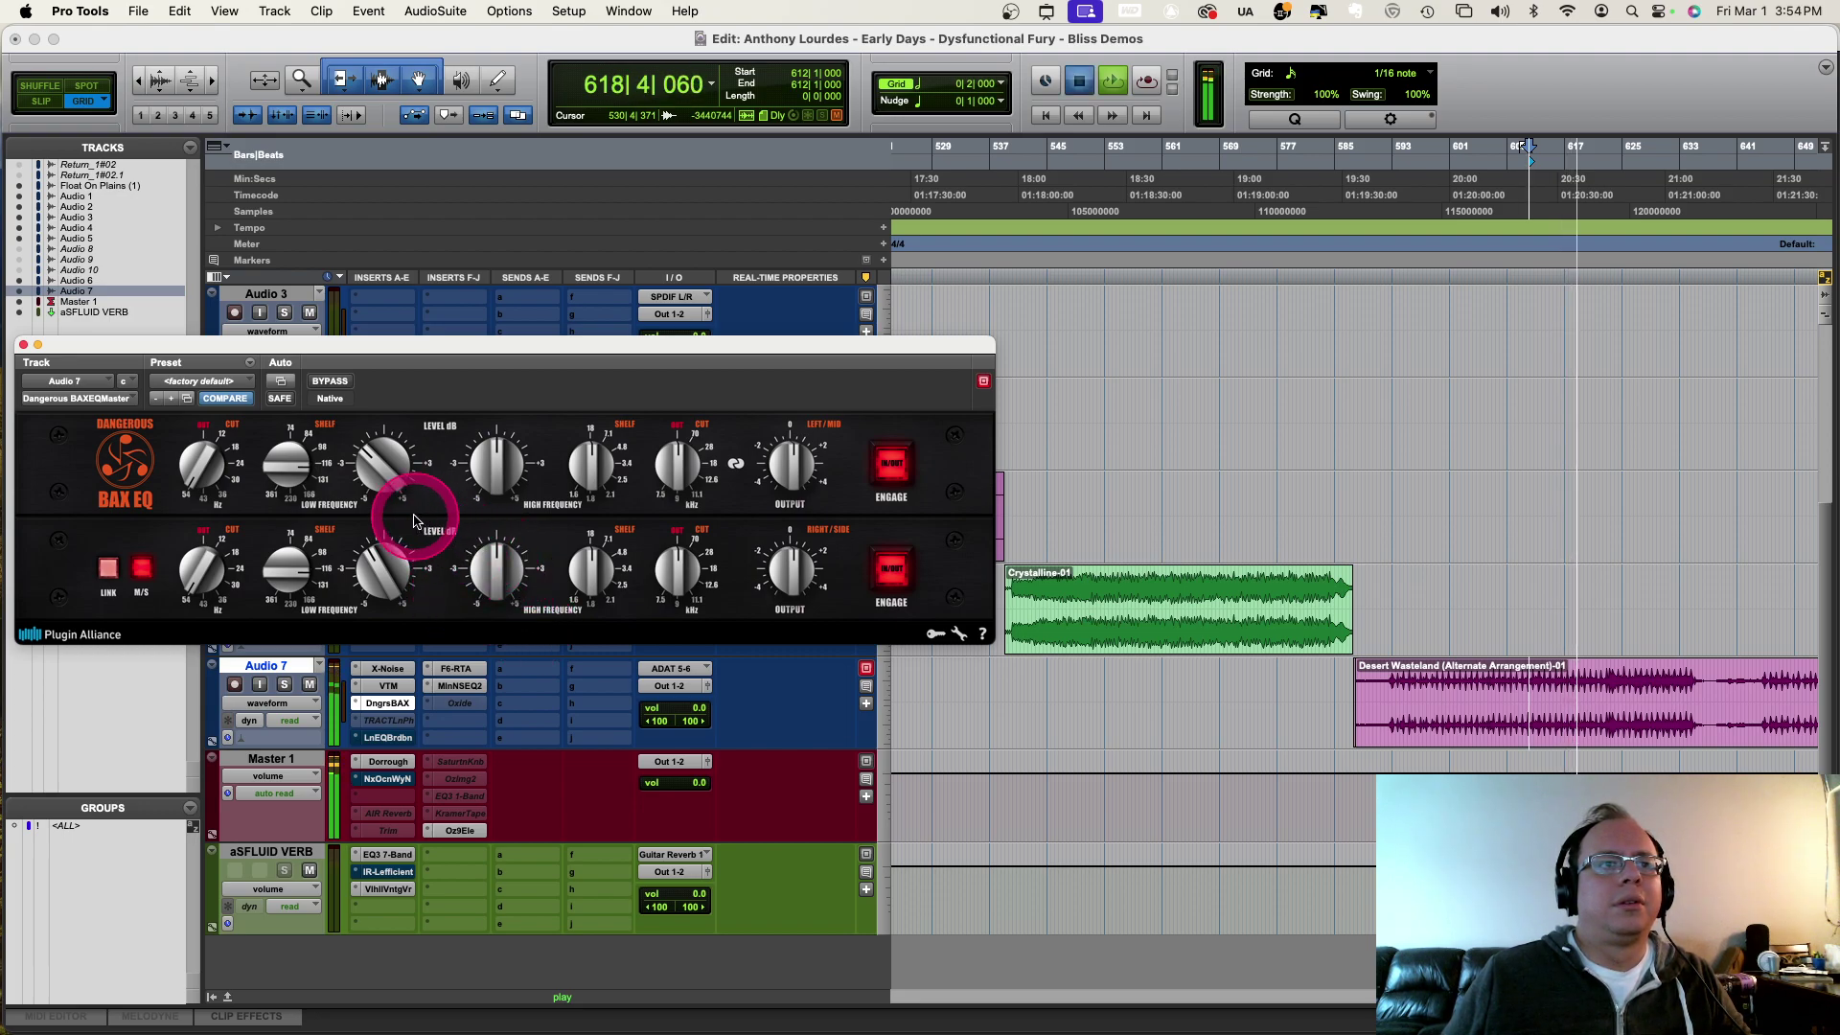
Step: Open Audio 7's NSEQ-2 beside the BAX EQ and compare channel 2's J-FET and vacuum tube topologies during playback
click(464, 688)
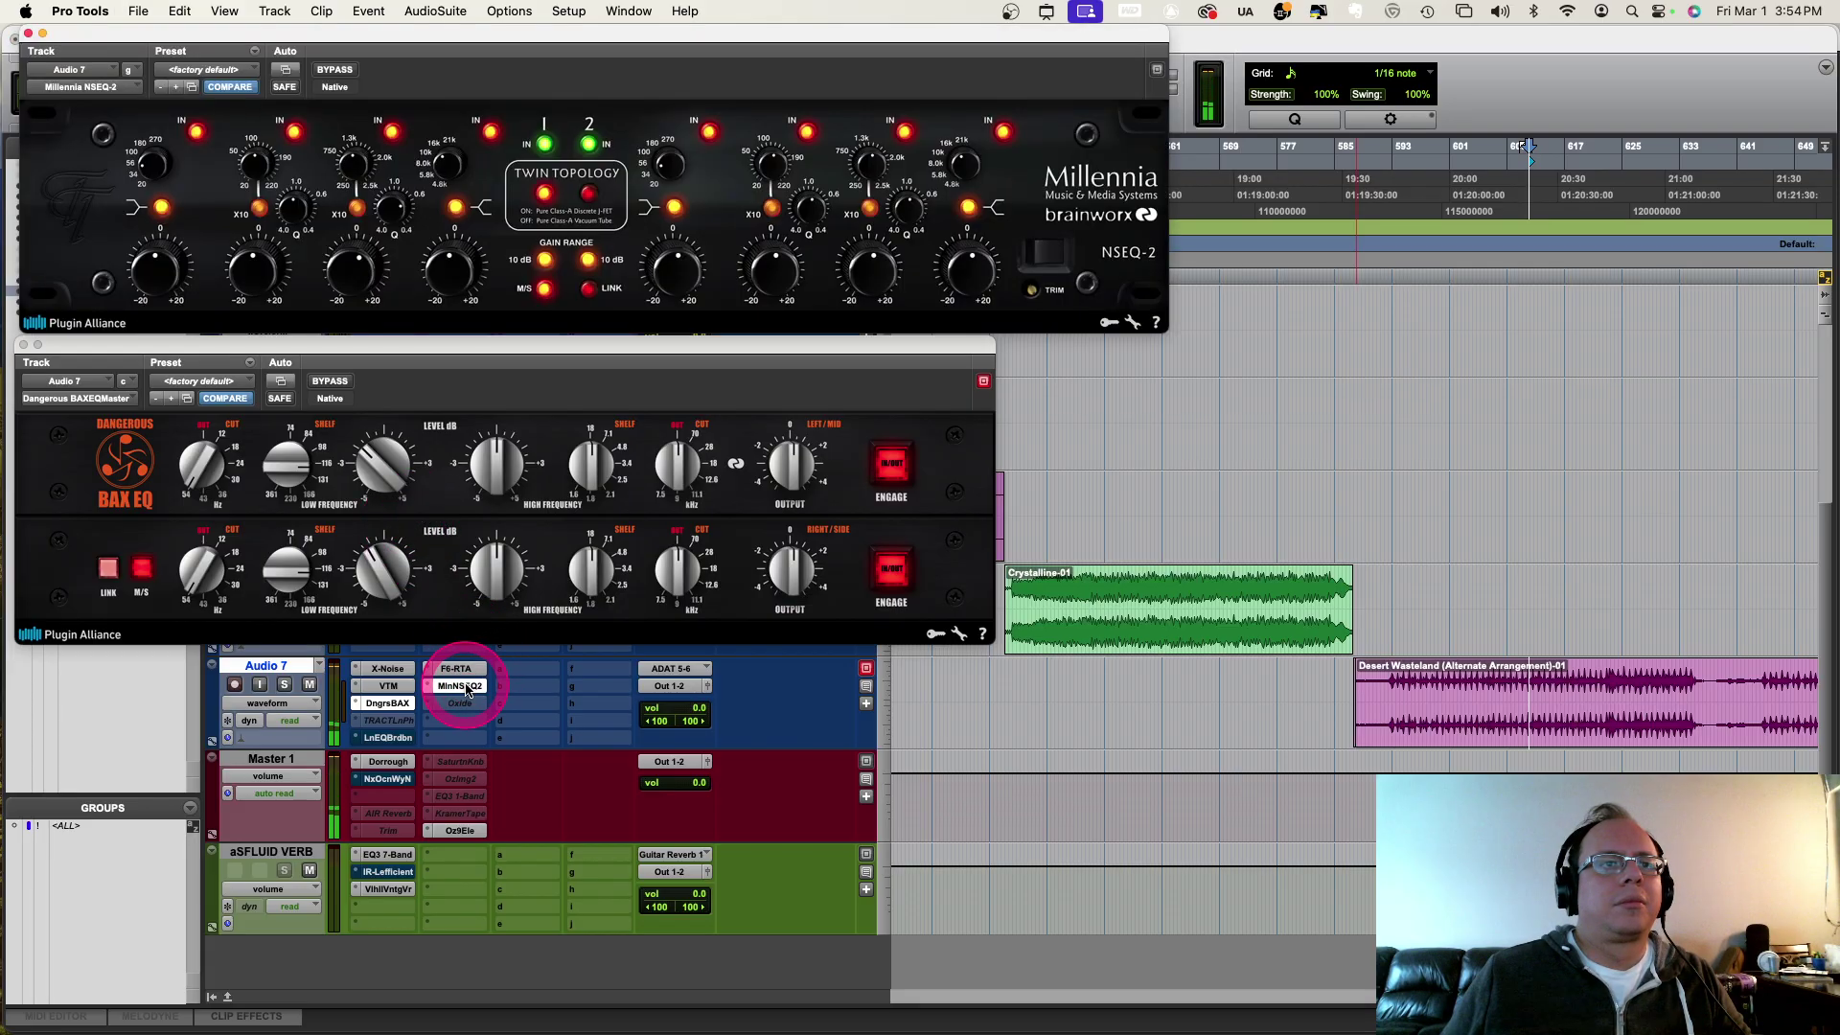
key(space)
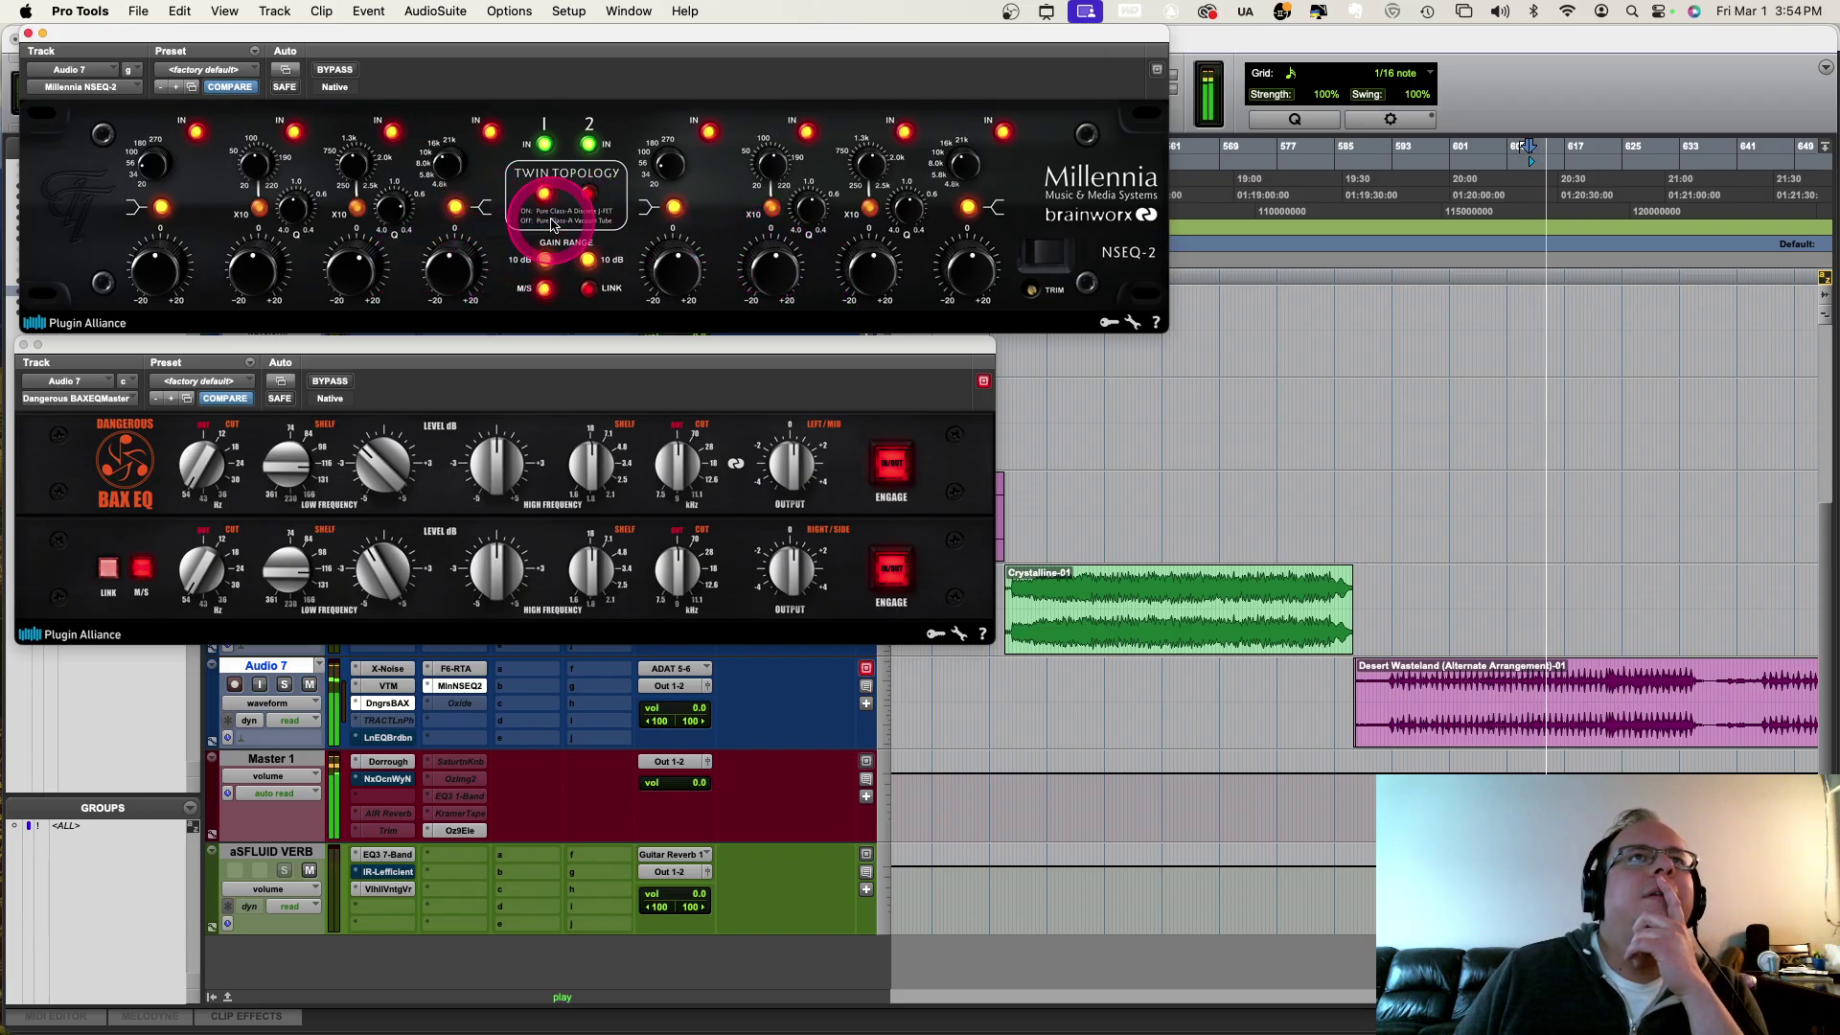
click(588, 197)
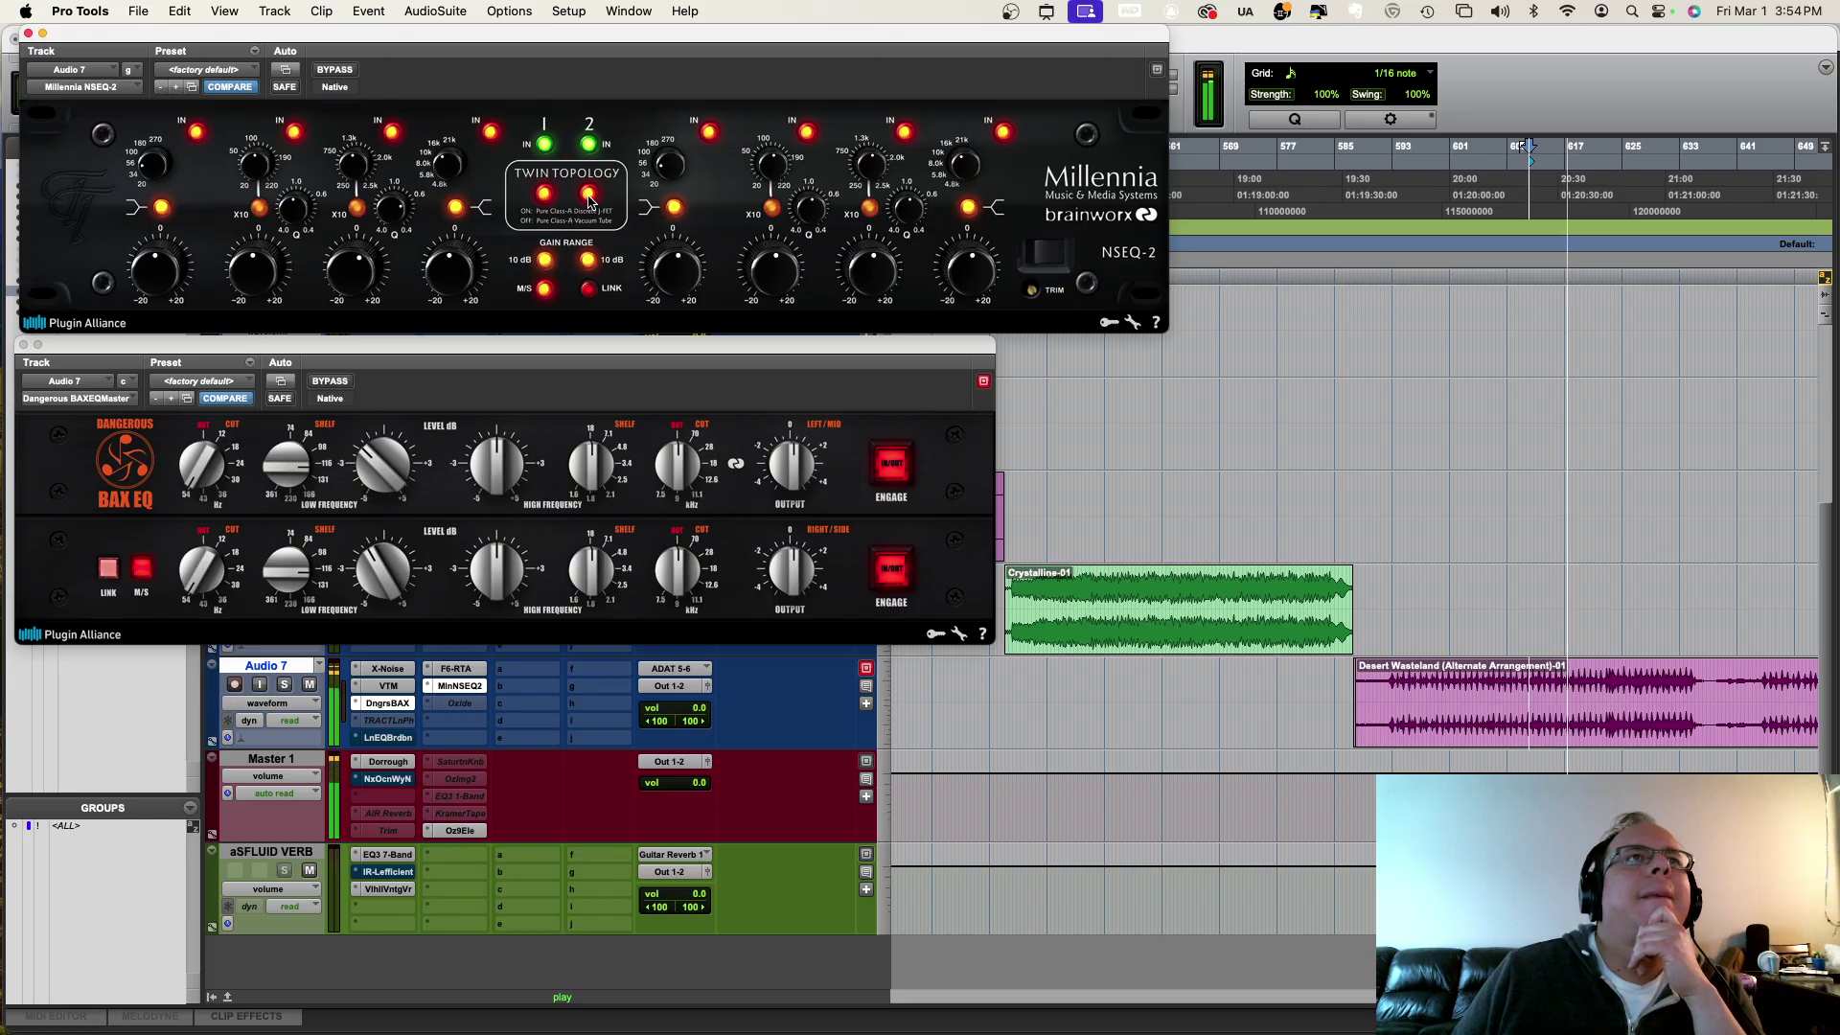
click(589, 196)
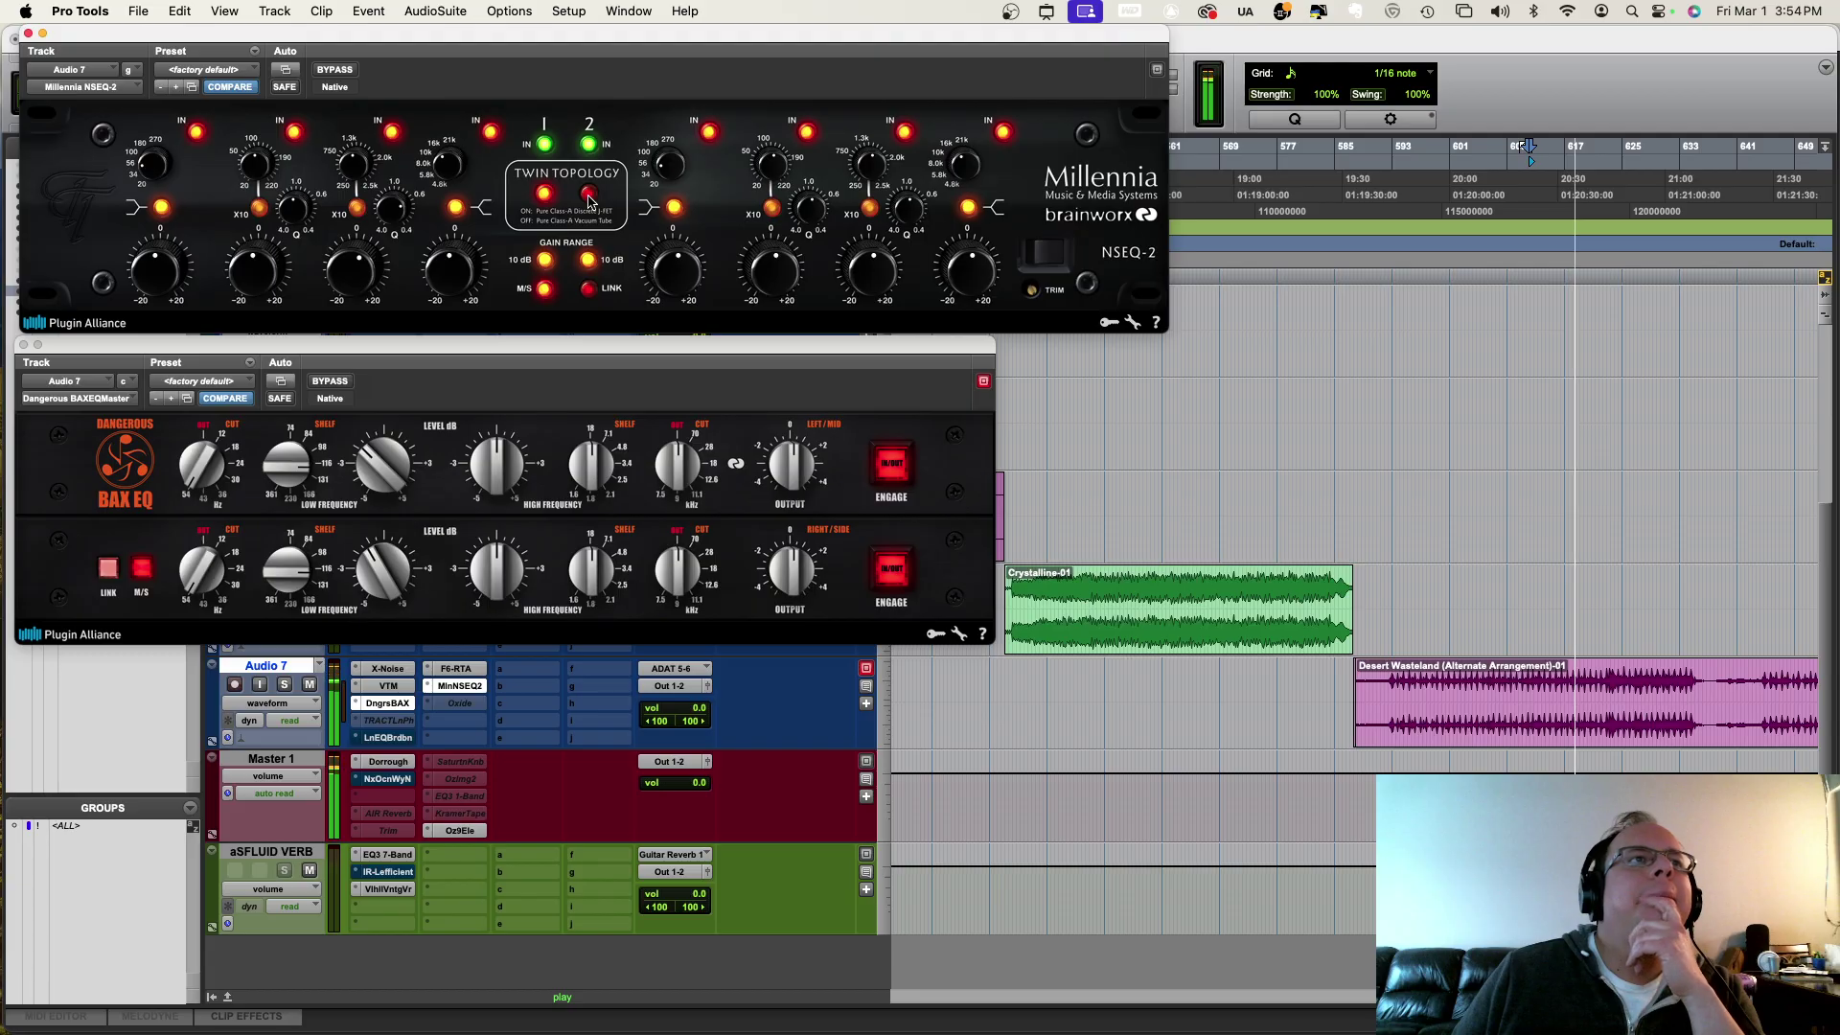
click(588, 197)
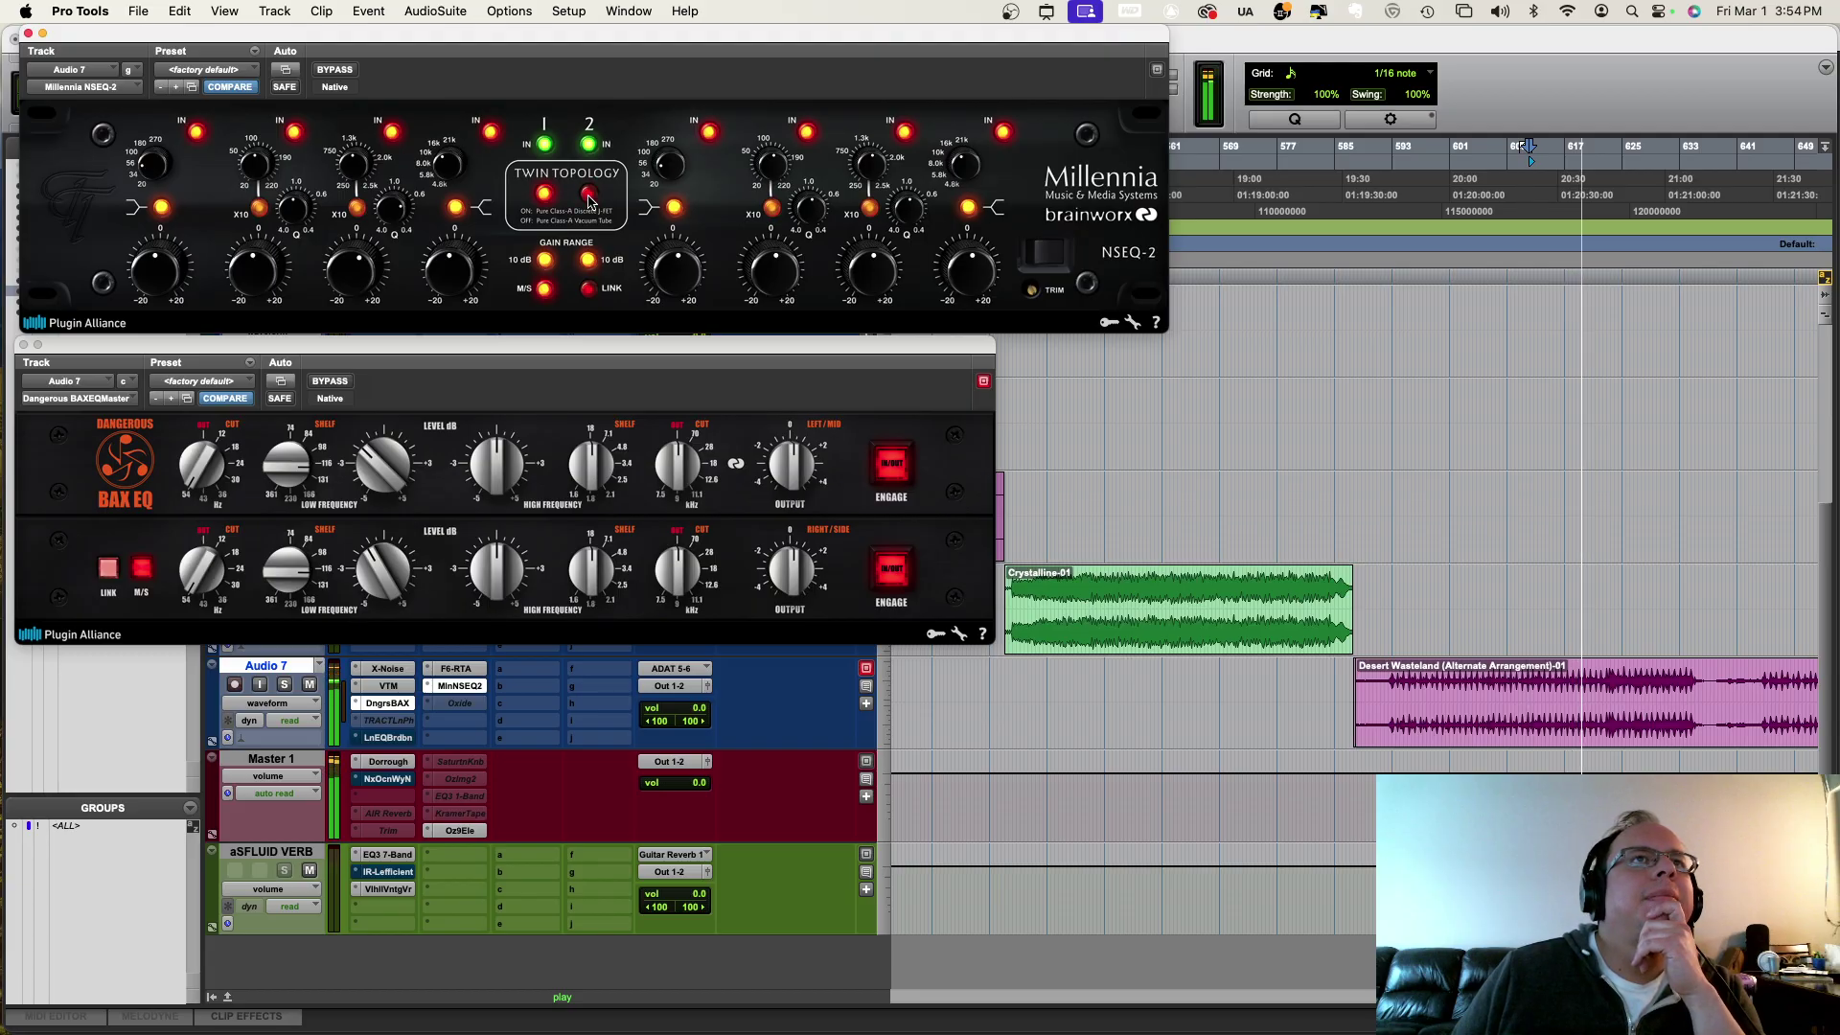
click(589, 197)
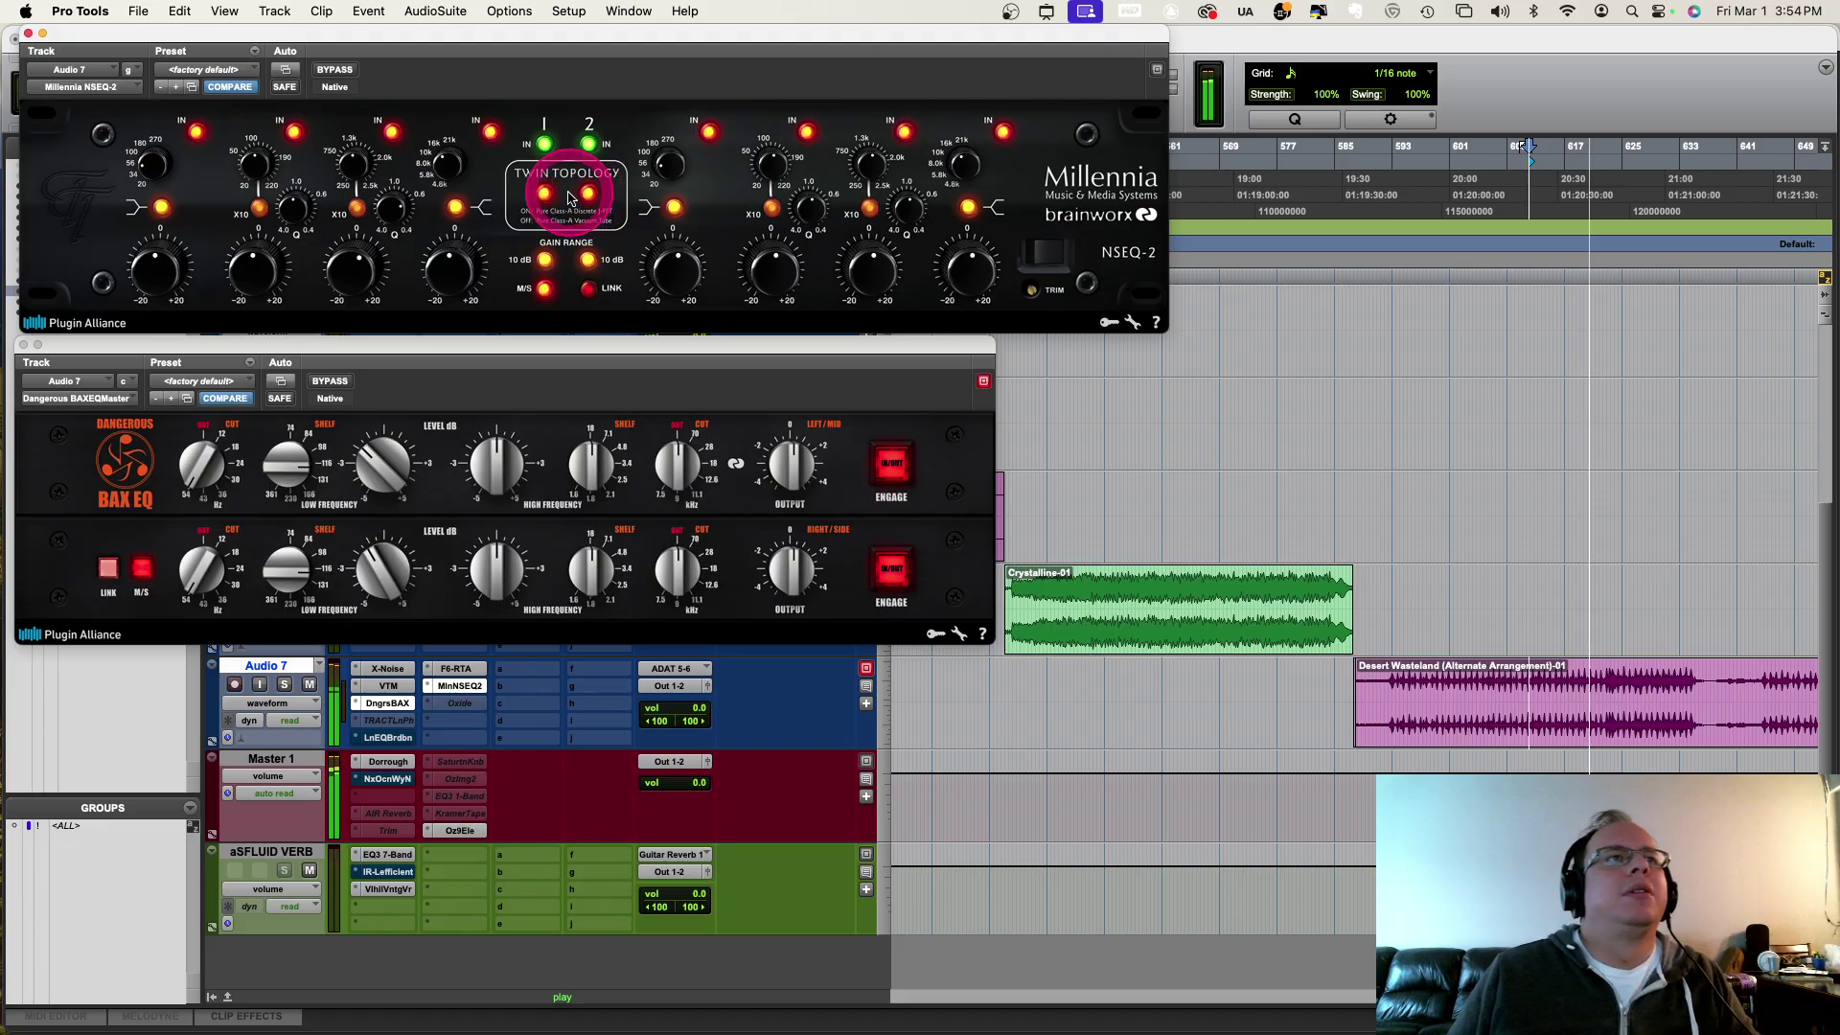
Step: Compare the BAX EQ and NSEQ-2 on Audio 7 bypassed and active, leaving only the NSEQ-2 bypassed, and stop playback
click(336, 380)
click(335, 70)
click(334, 70)
click(330, 379)
click(331, 71)
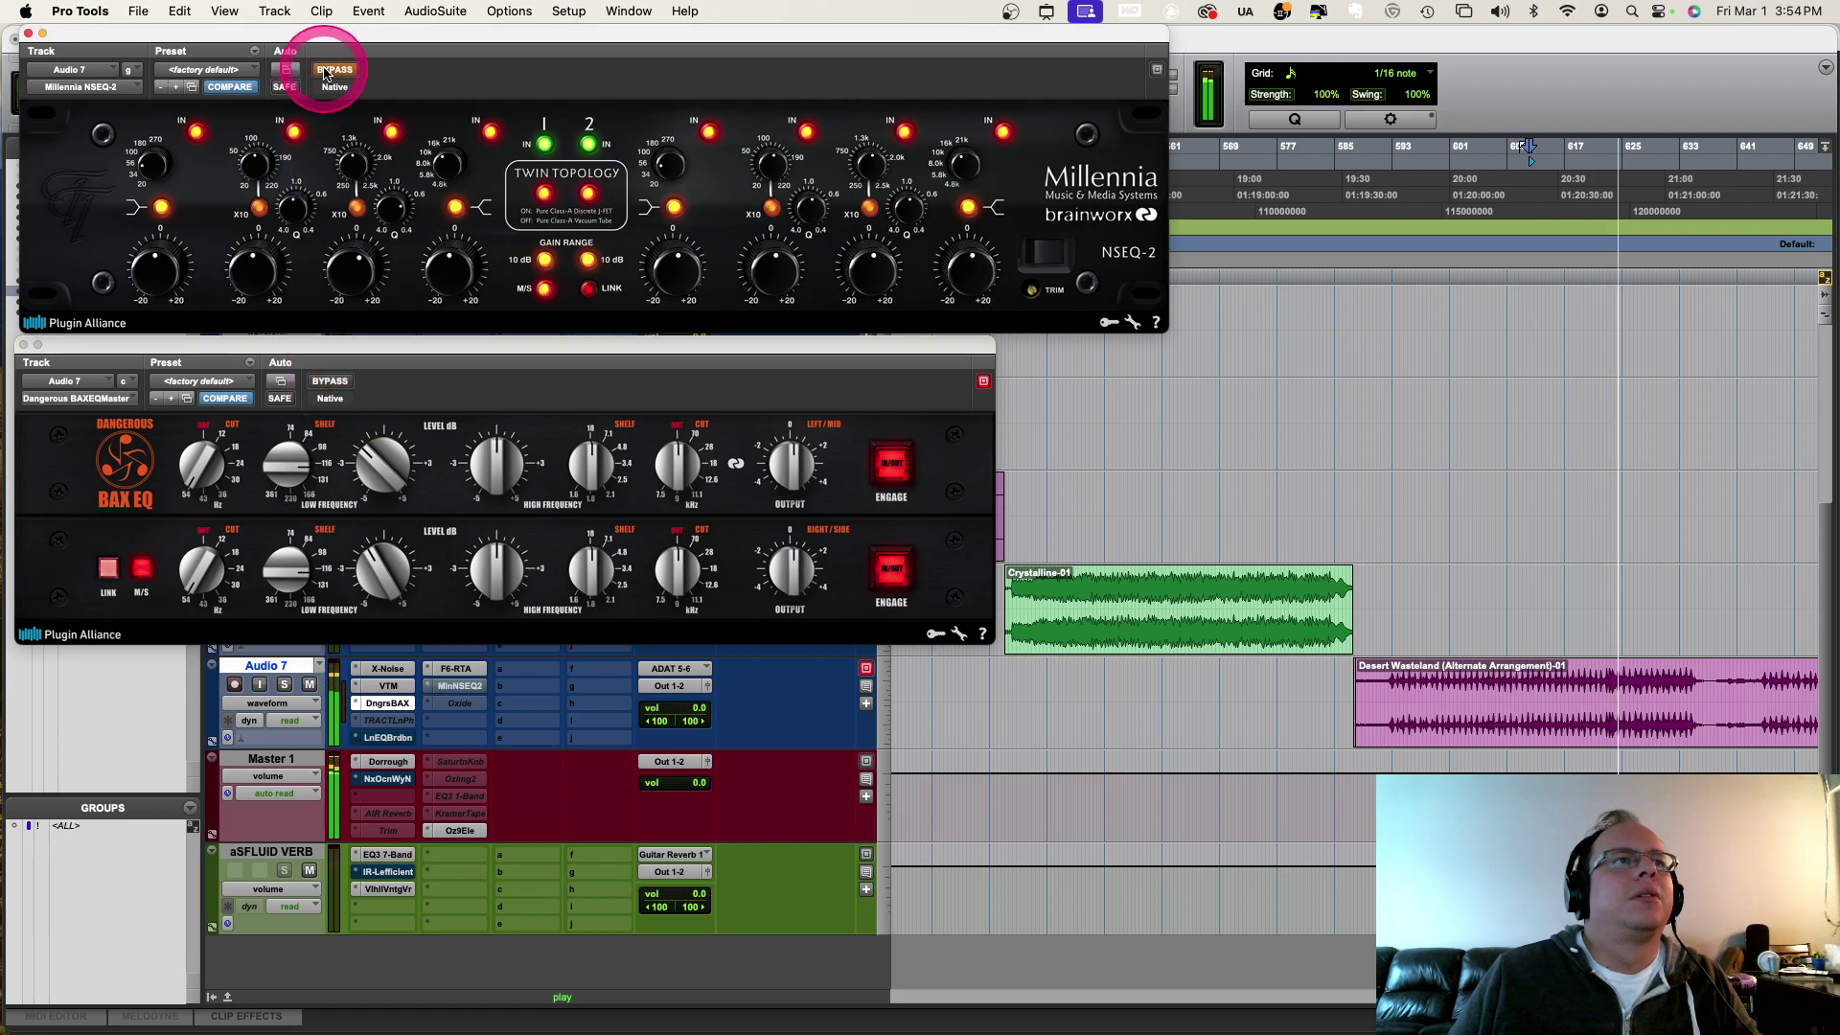
click(232, 172)
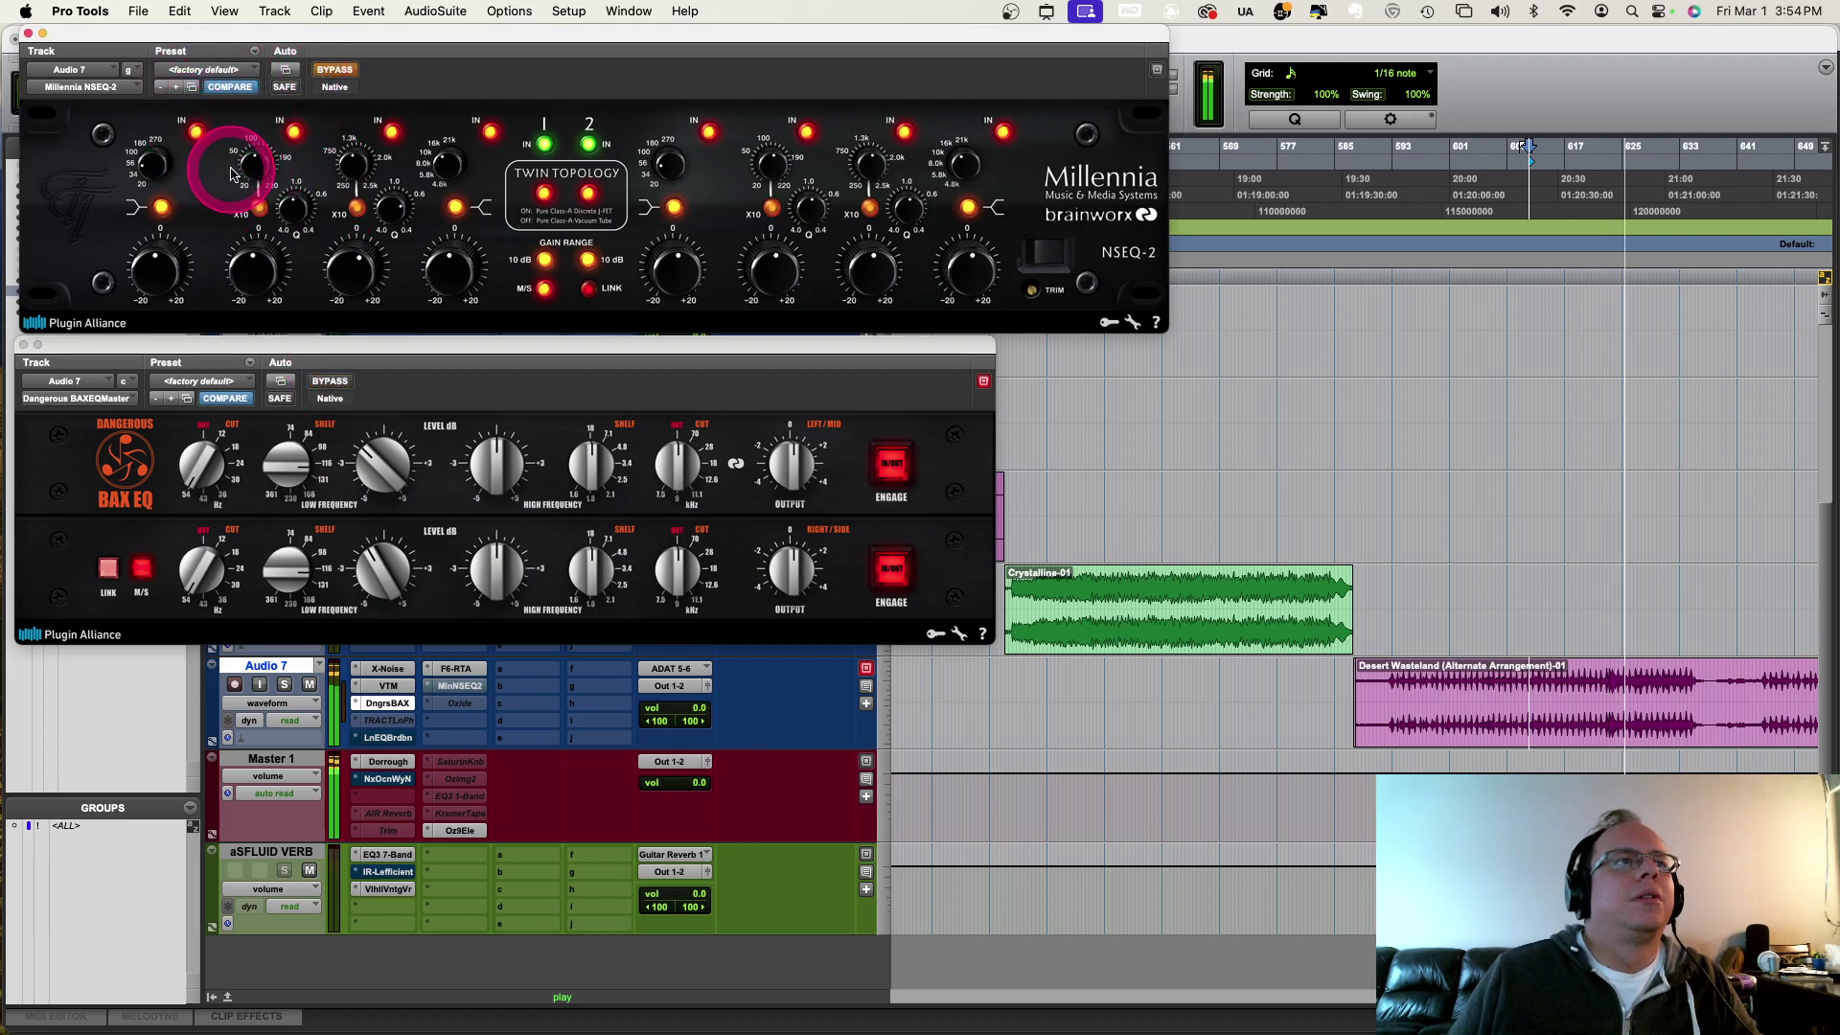
click(145, 561)
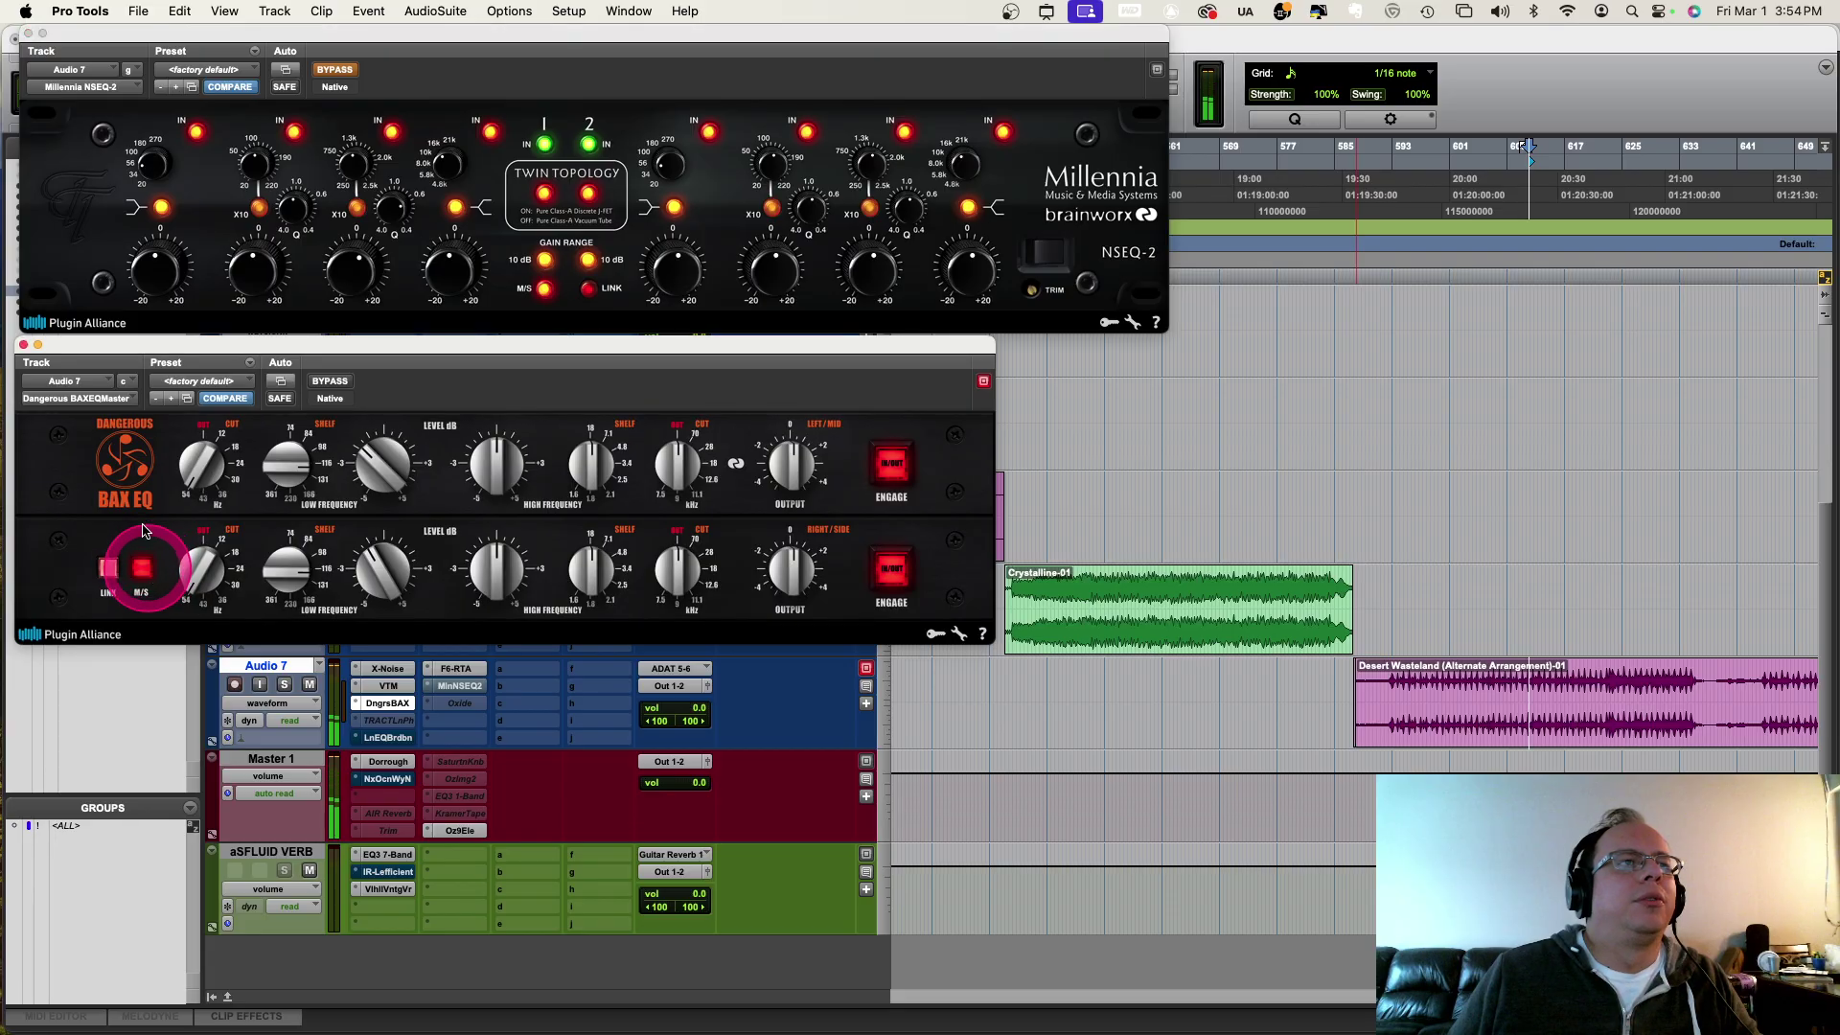
Step: Reactivate Audio 7's NSEQ-2, play from bar 612 while checking its M/S setting, and close both EQ windows
click(333, 71)
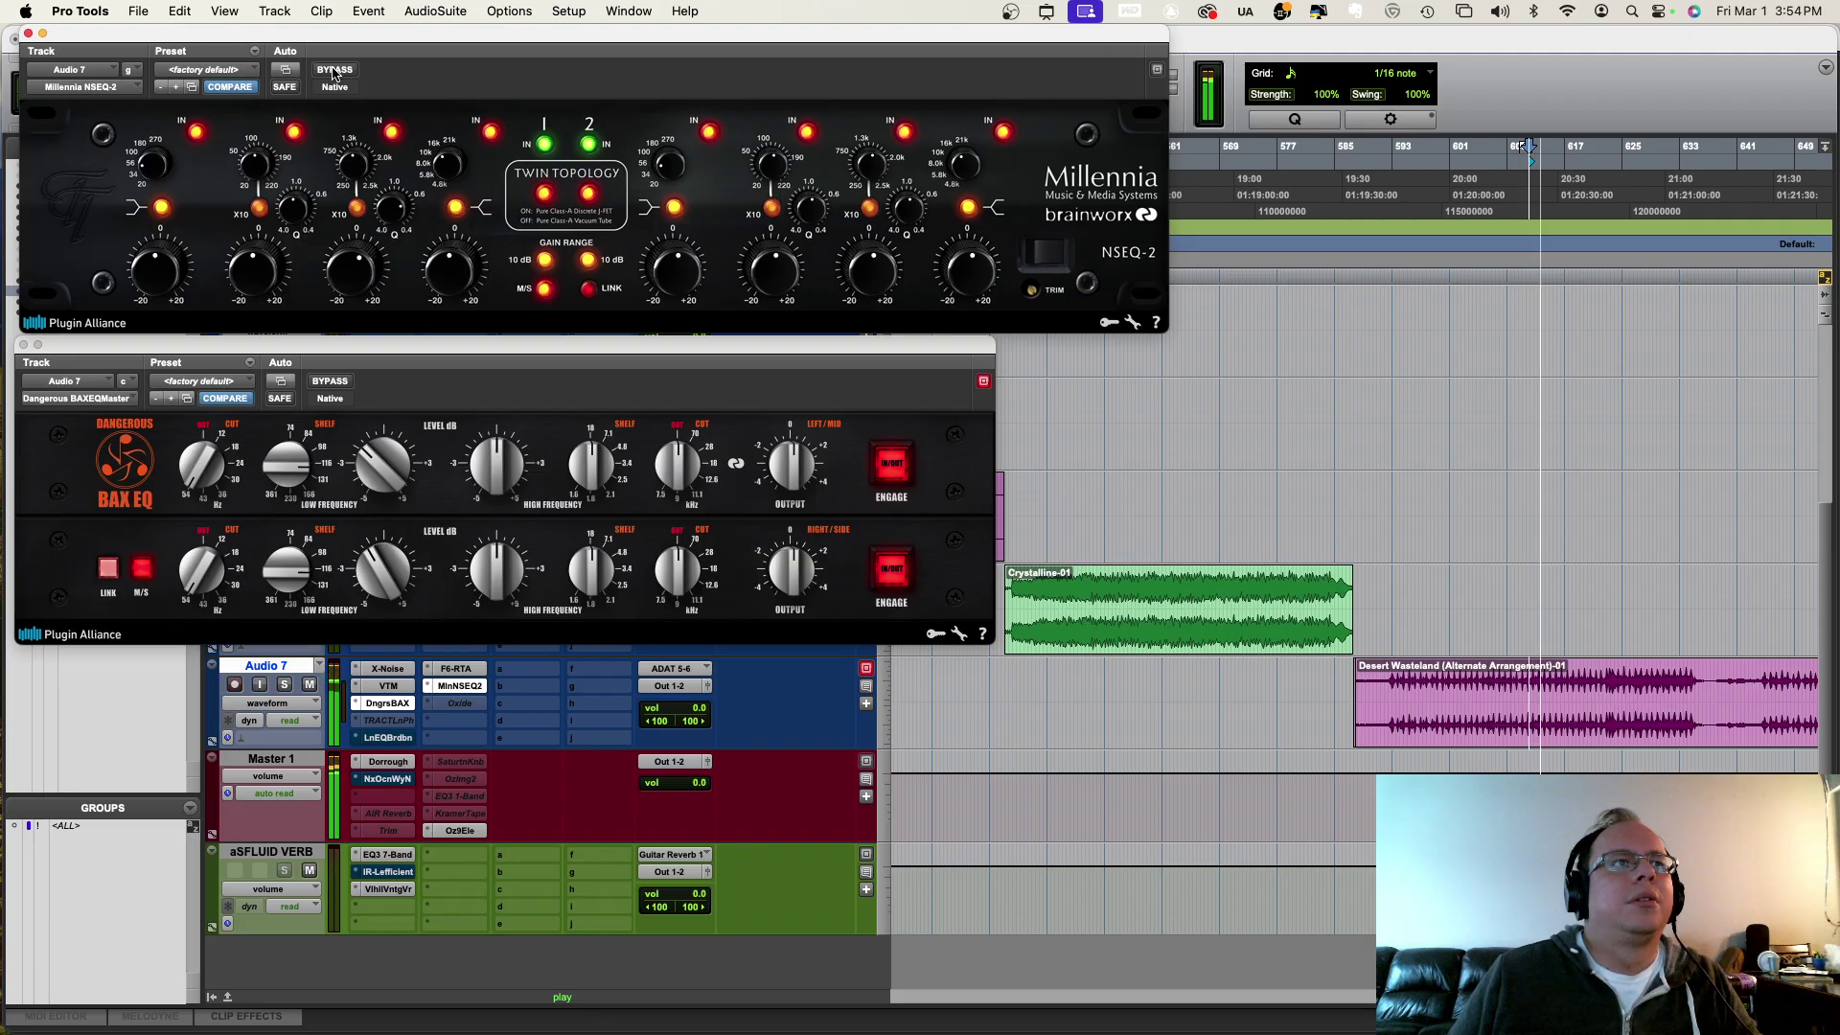
click(546, 287)
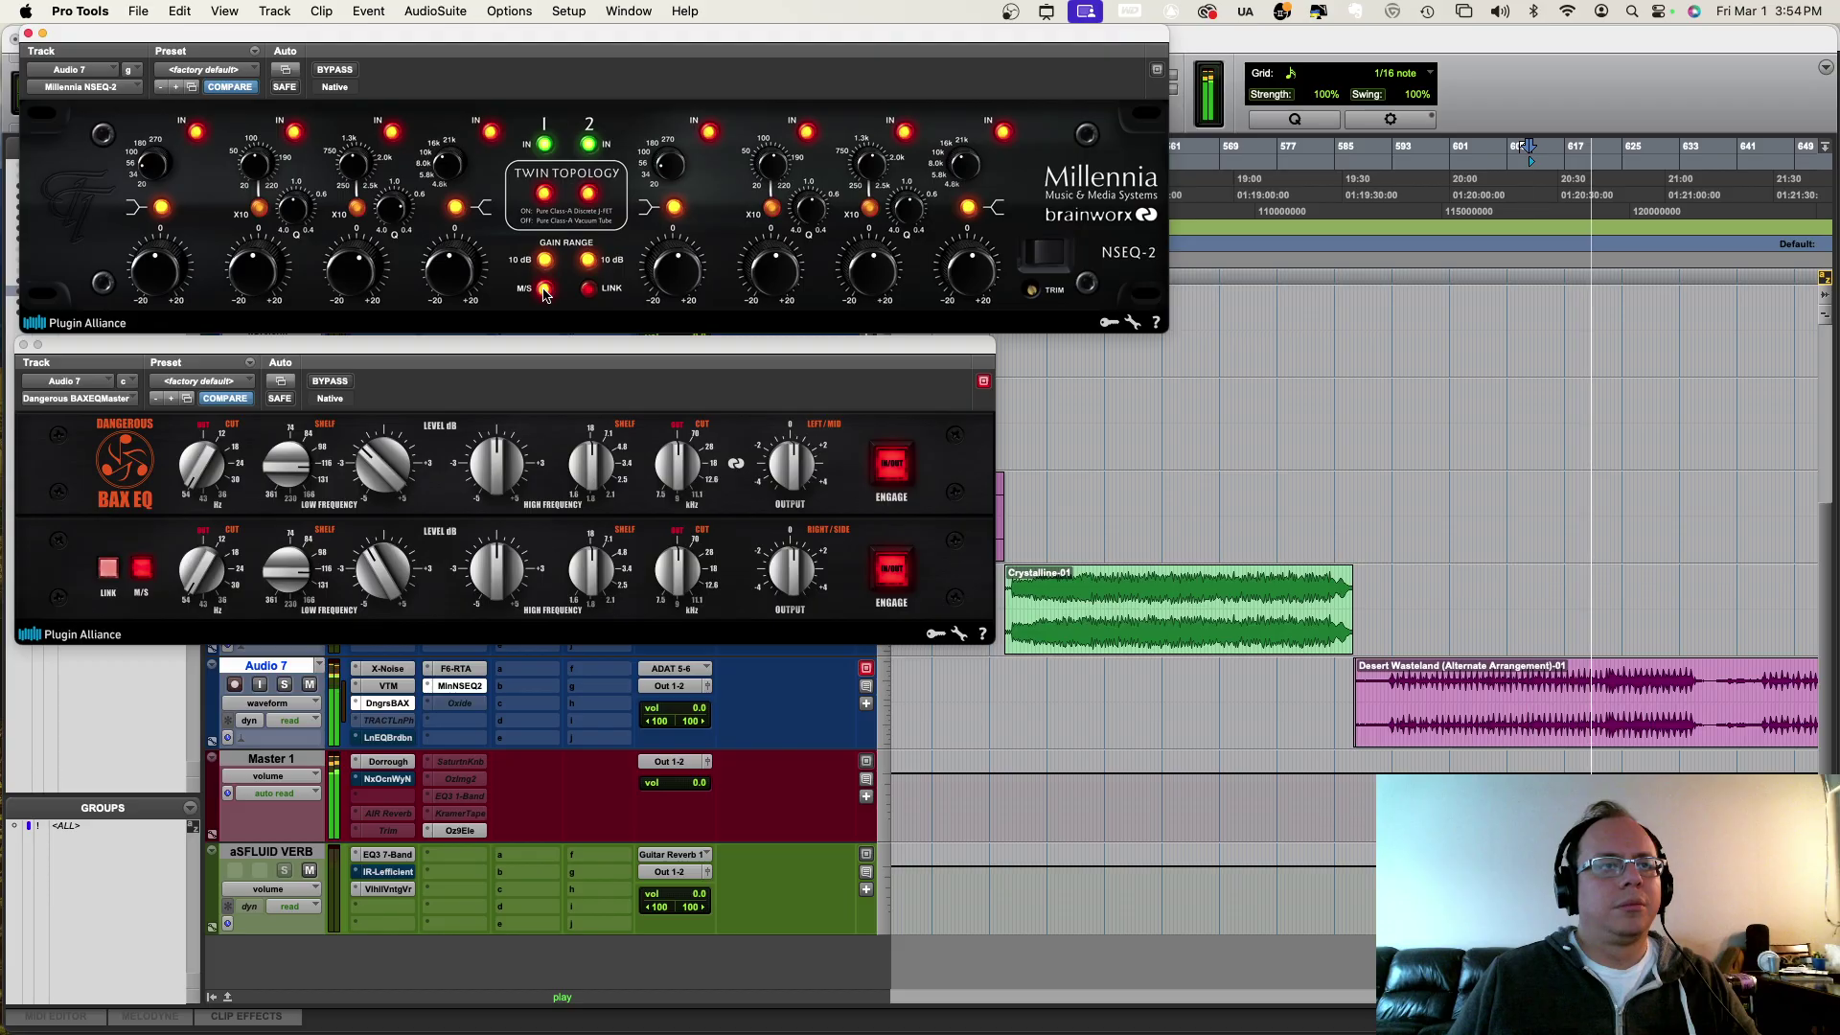
key(space)
click(545, 288)
click(21, 75)
alt+click(23, 32)
click(952, 506)
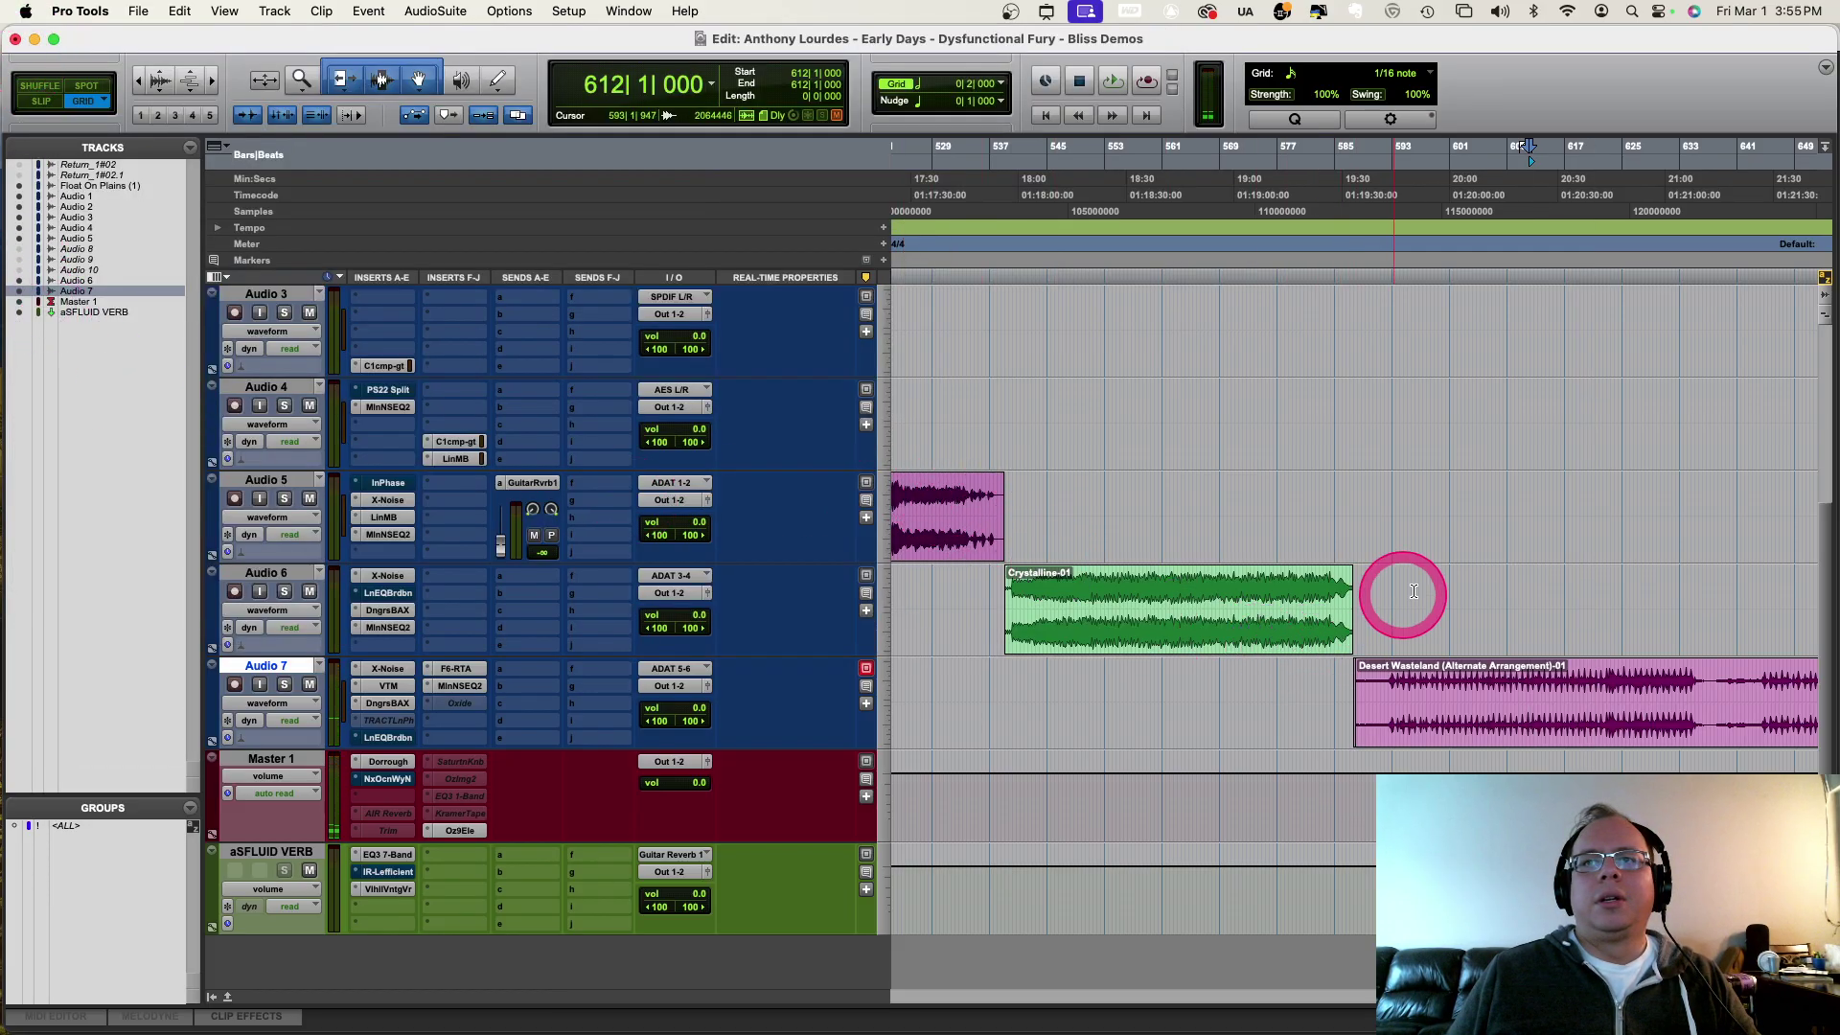
Step: Review the session from the Float On Plains (1) track at the start down to the Master 1 inserts
scroll(1436, 578, up, 5)
scroll(1435, 578, left, 15)
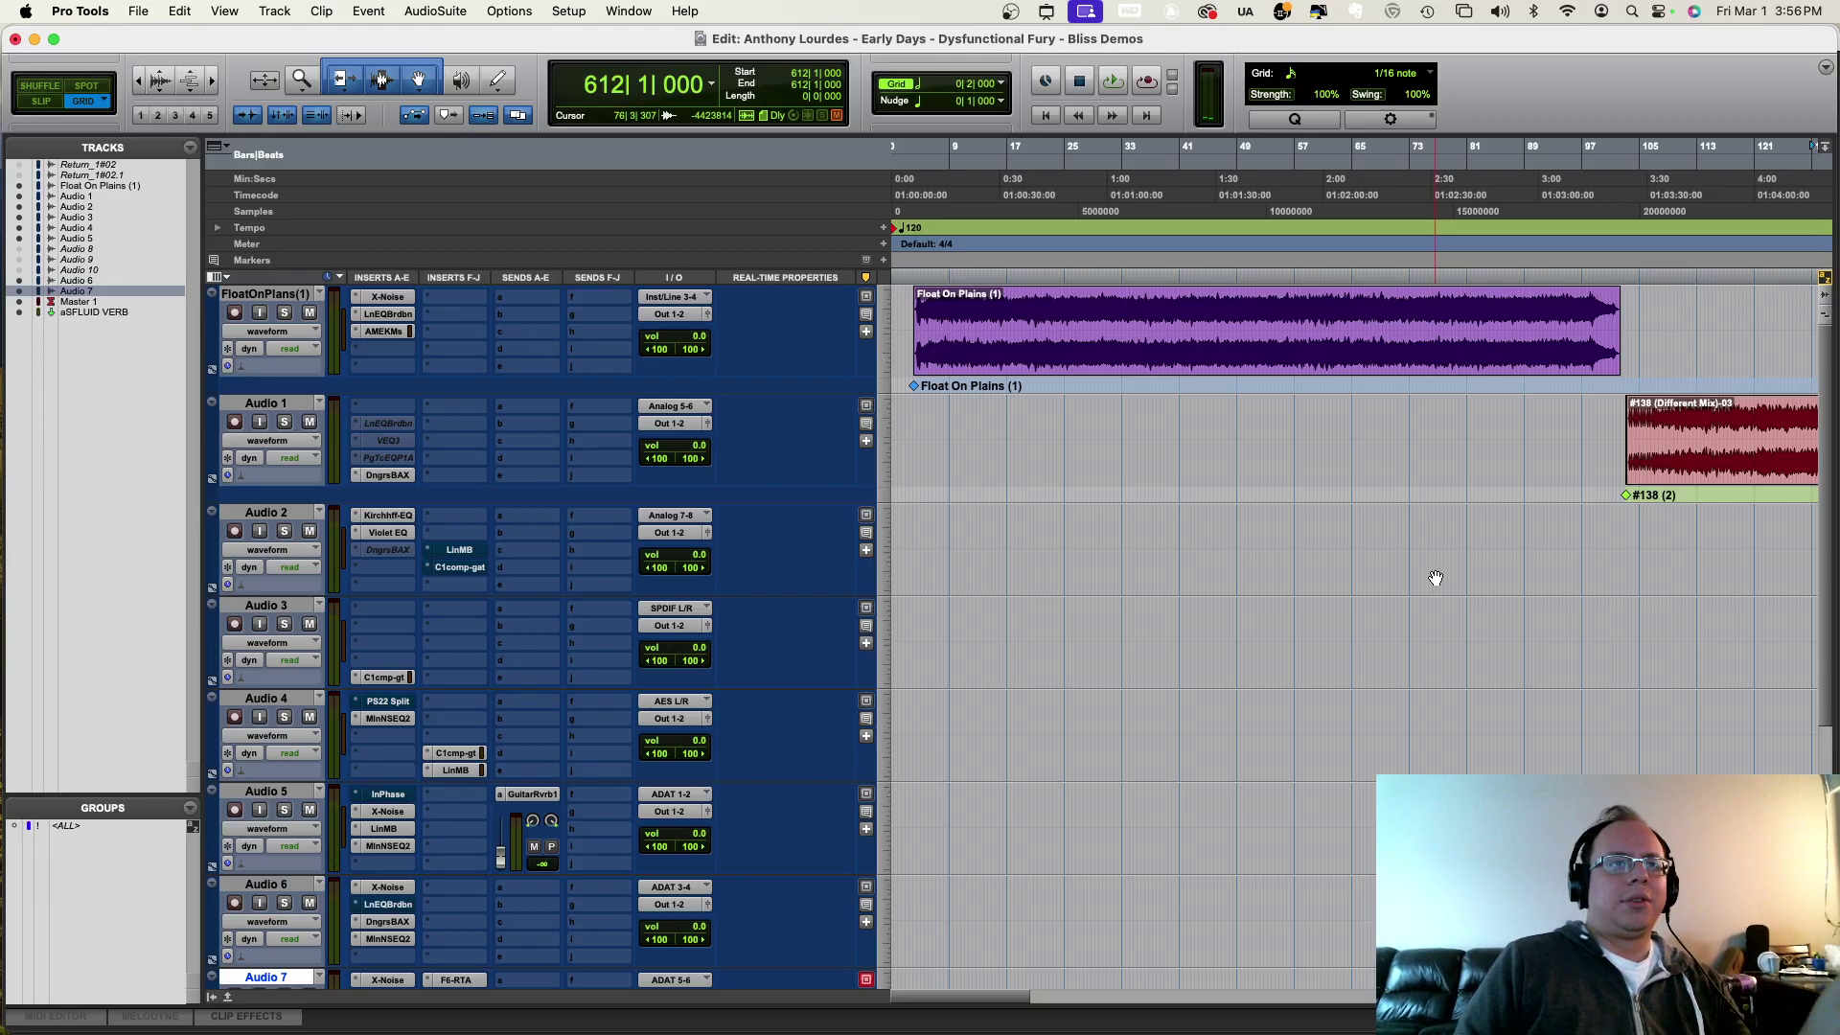
click(1408, 606)
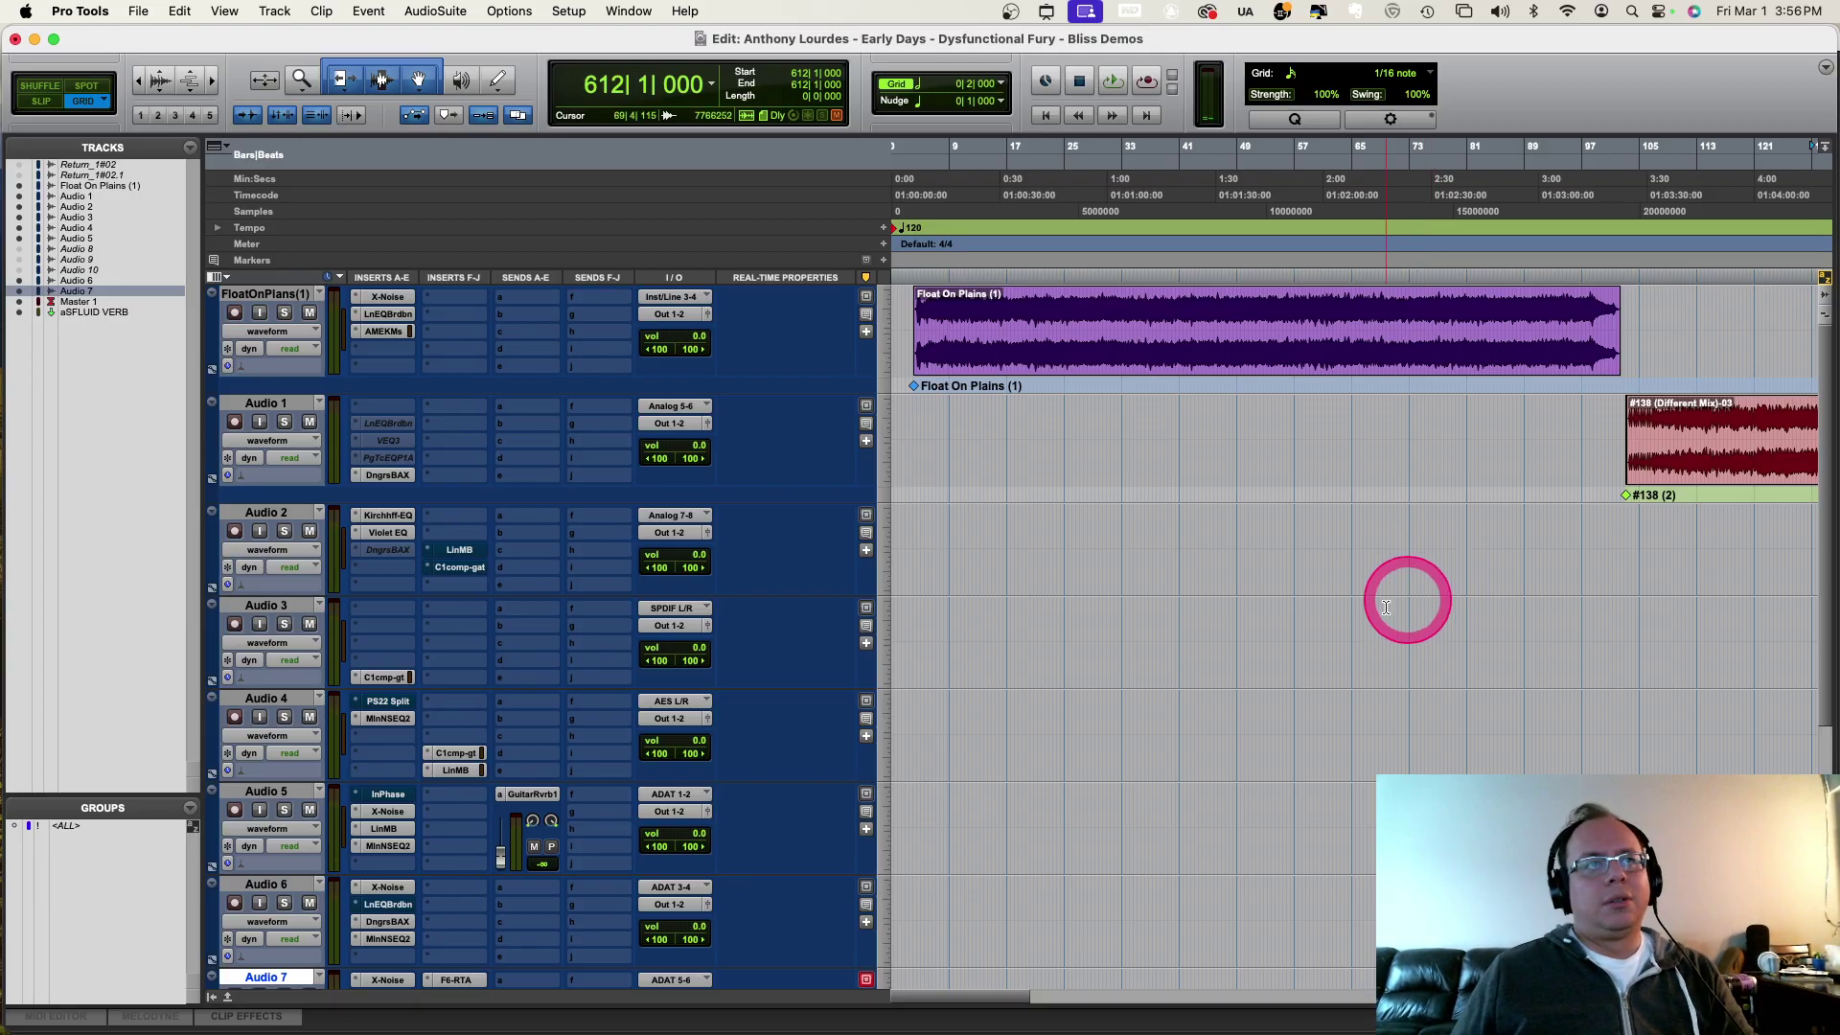
scroll(671, 575, down, 5)
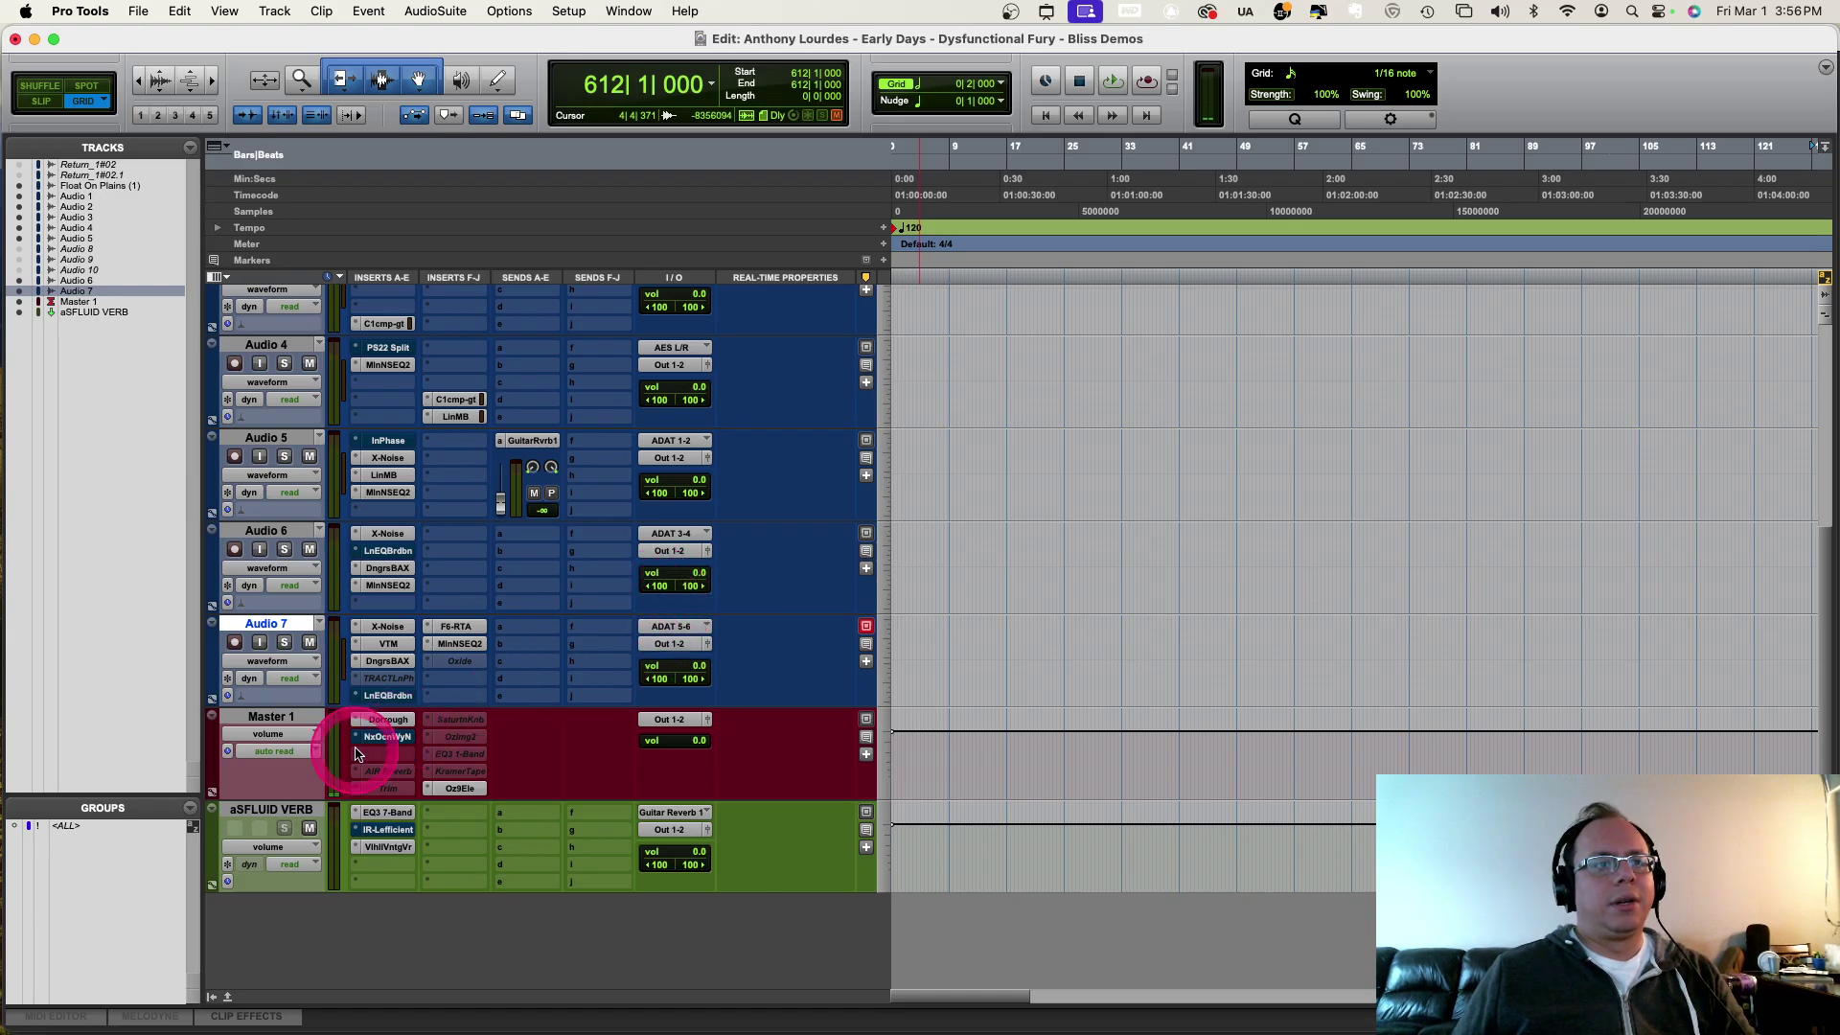
Step: Play Audio 7 briefly from bar 612, stop, and return to the Float On Plains (1) song at the session start
drag(1016, 563, 1151, 510)
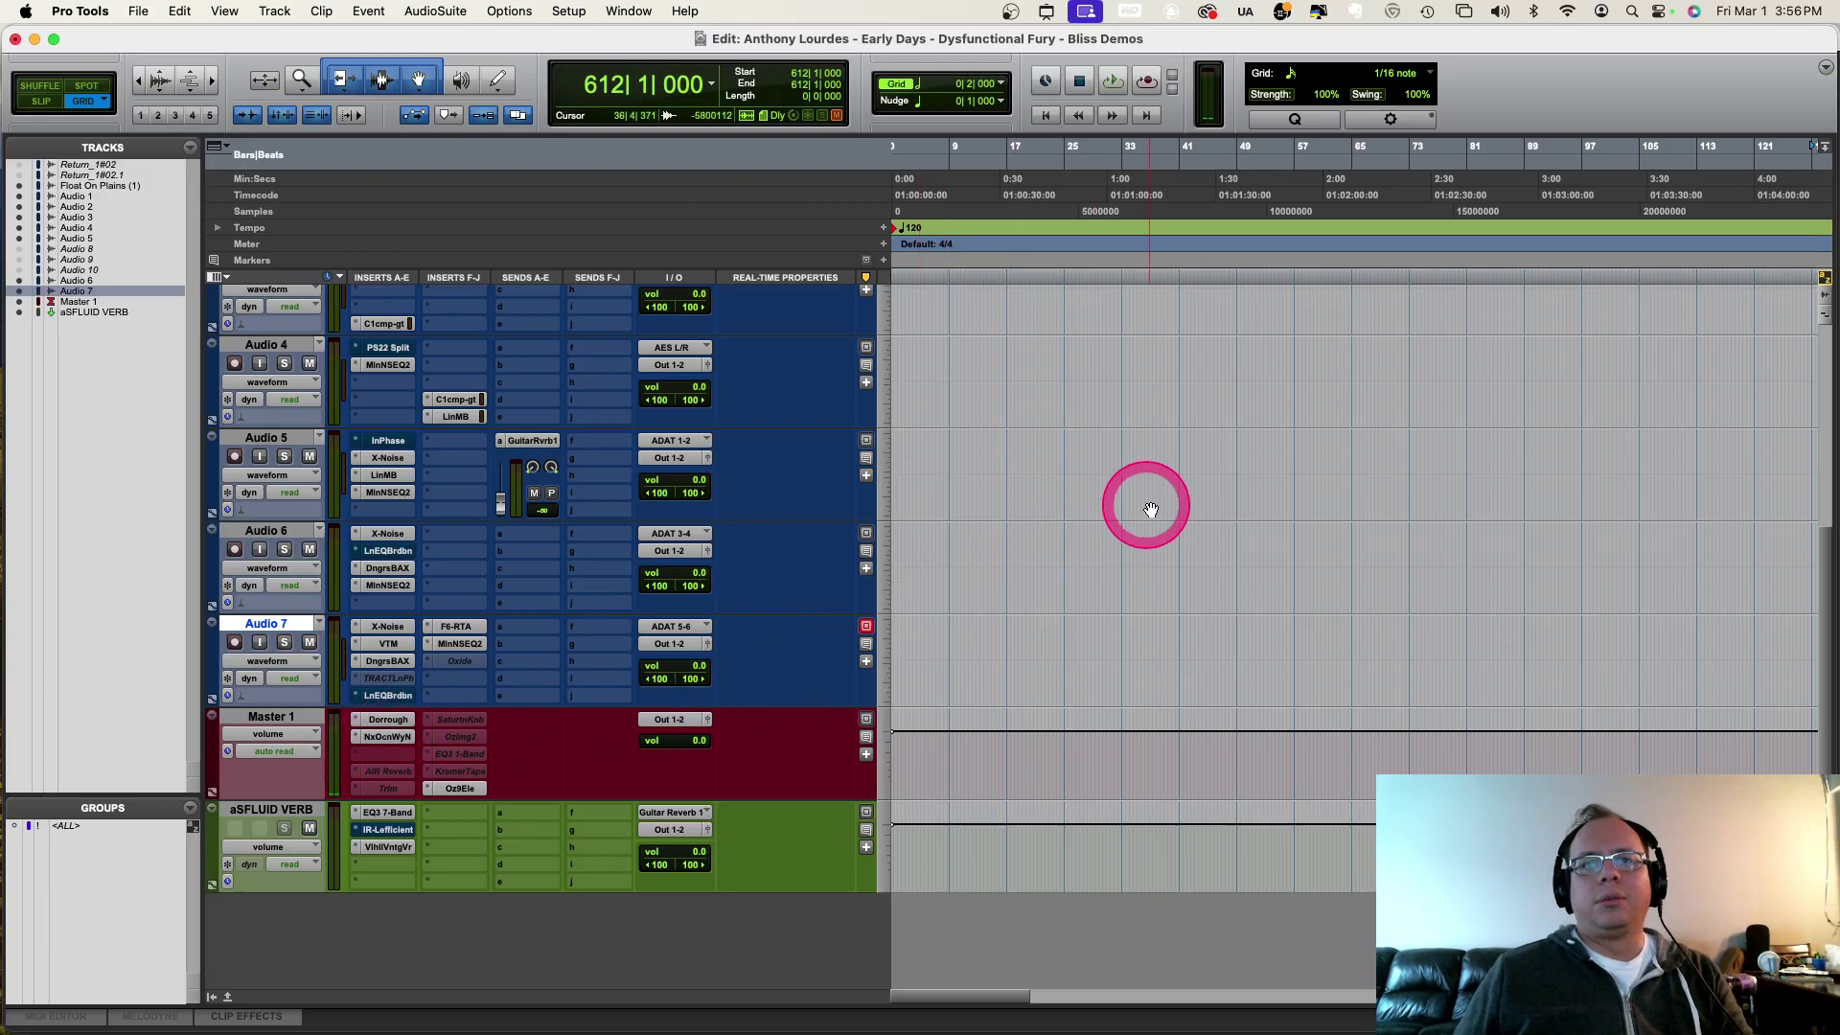
key(space)
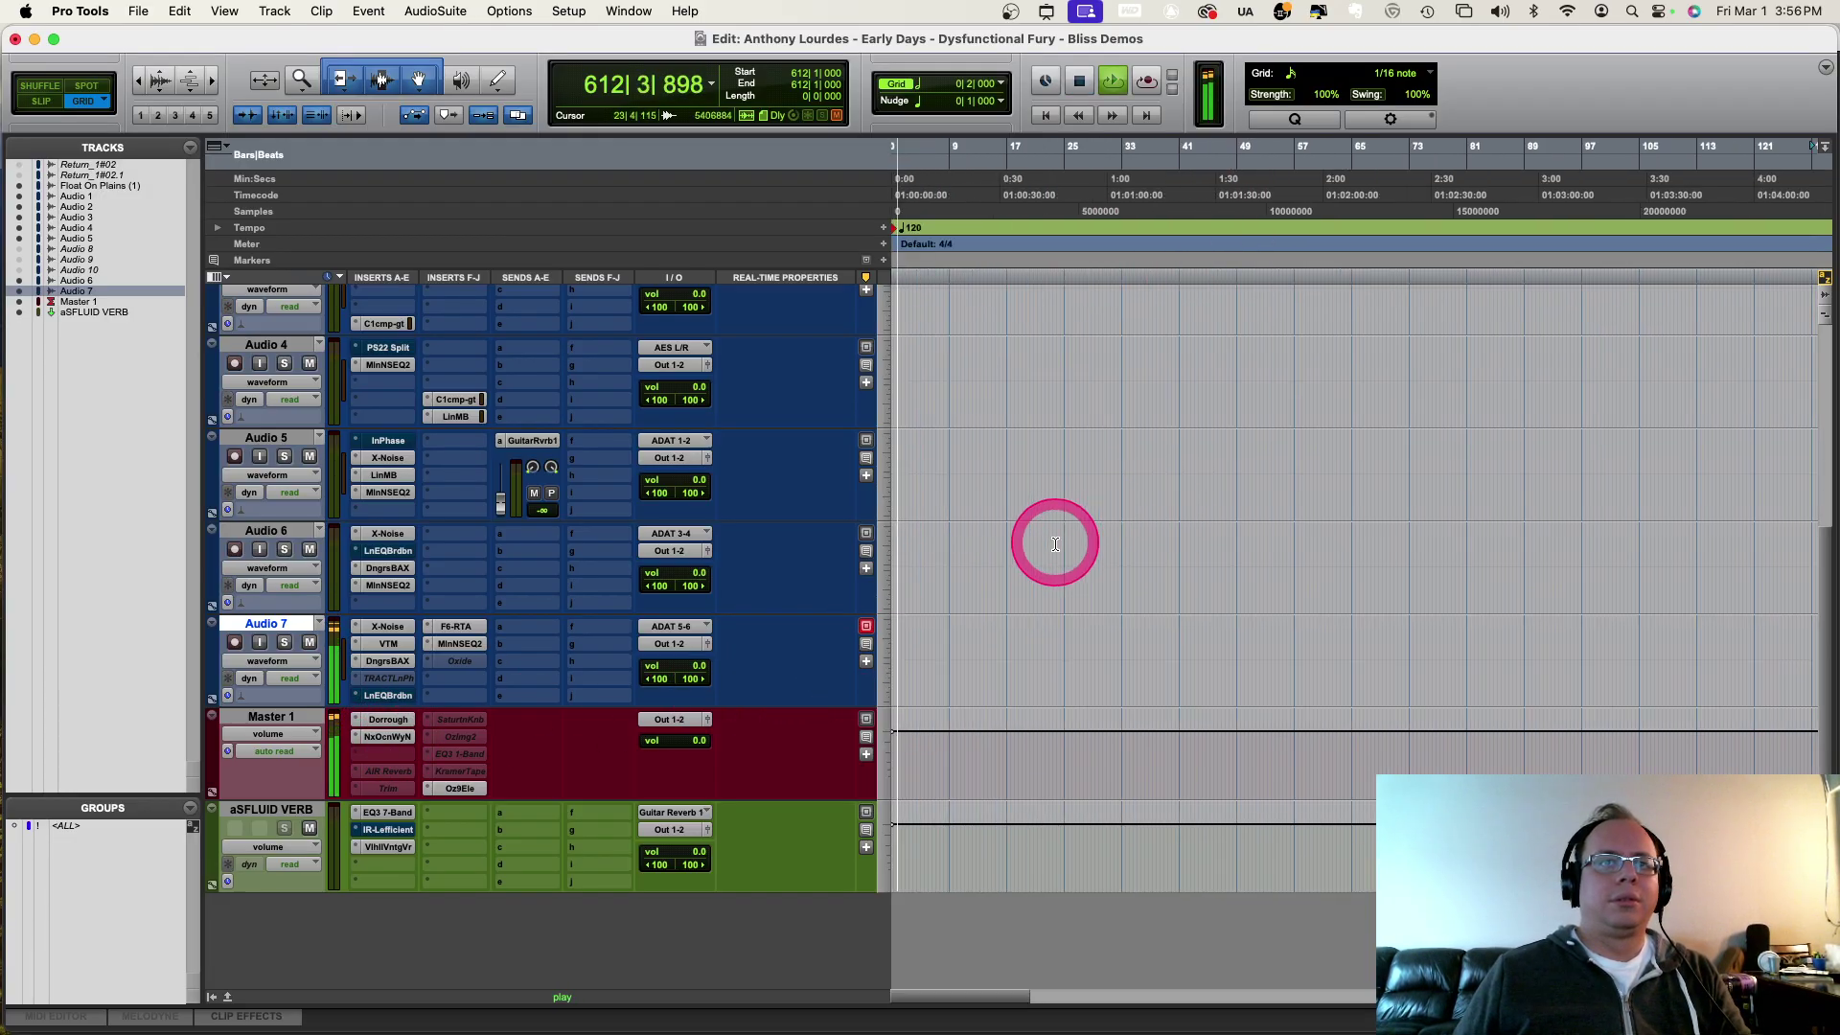
scroll(1055, 545, up, 5)
key(space)
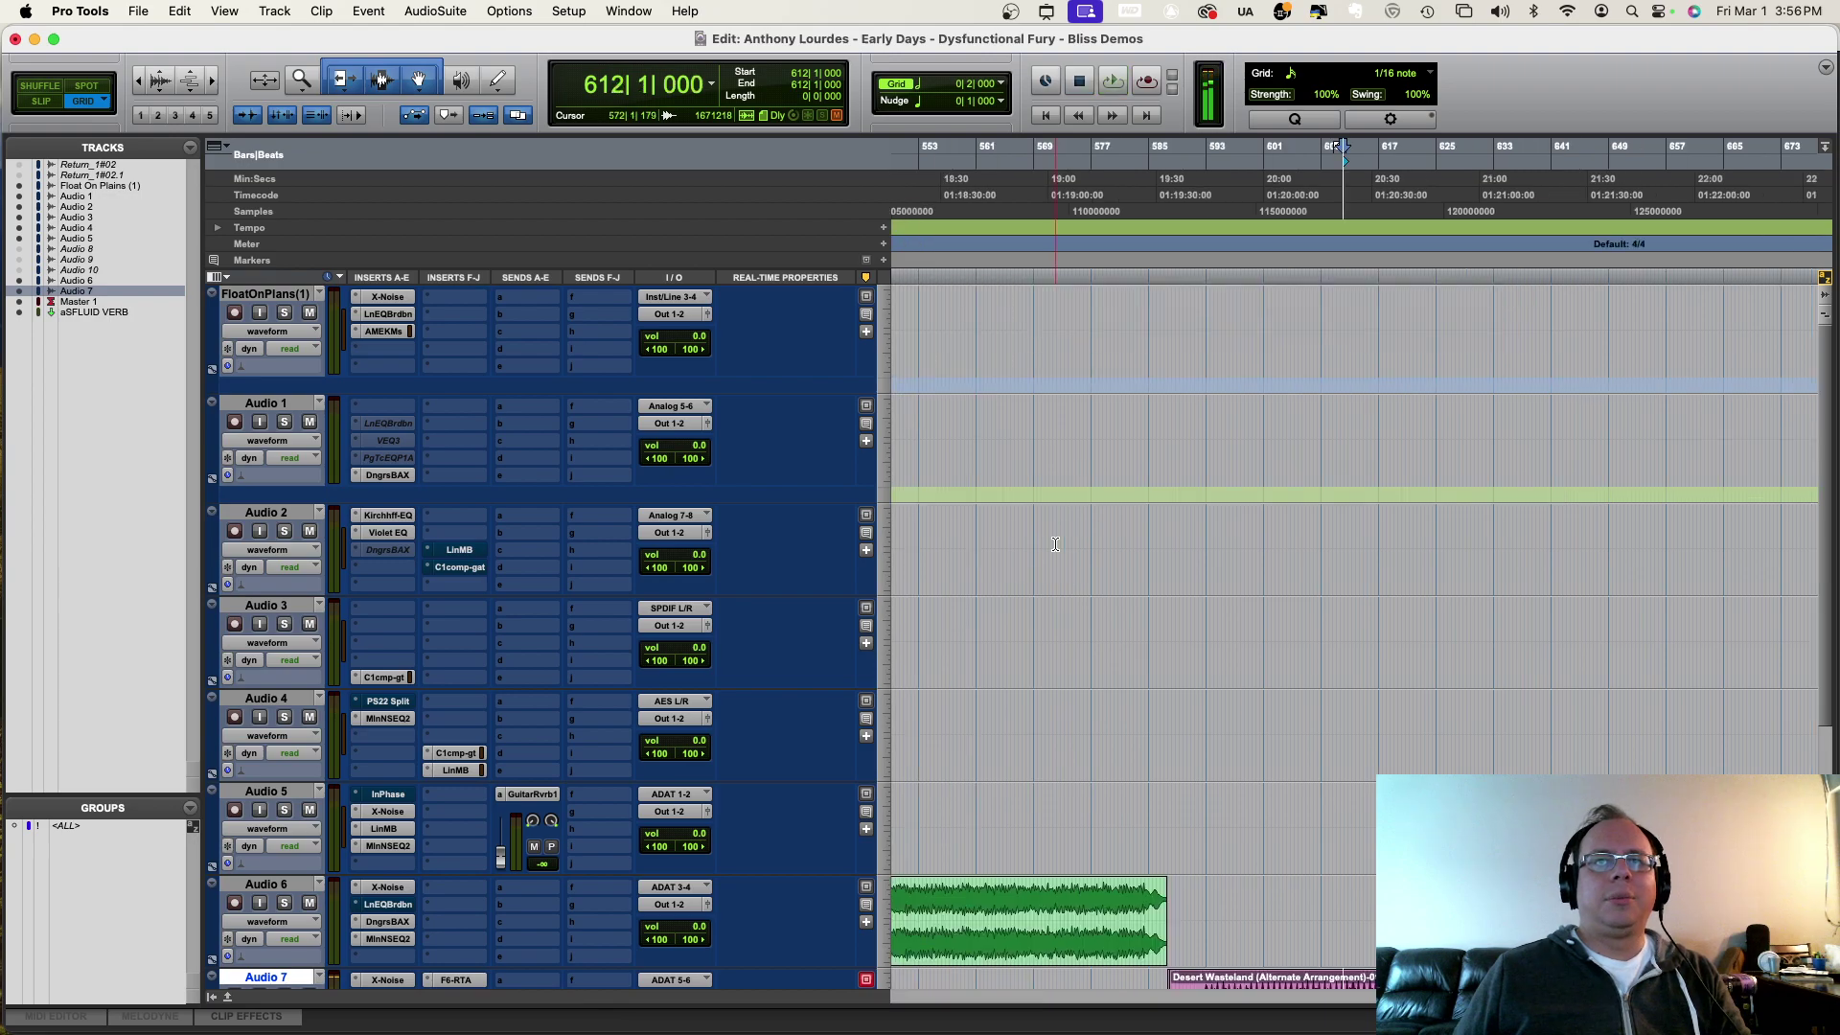
key(Home)
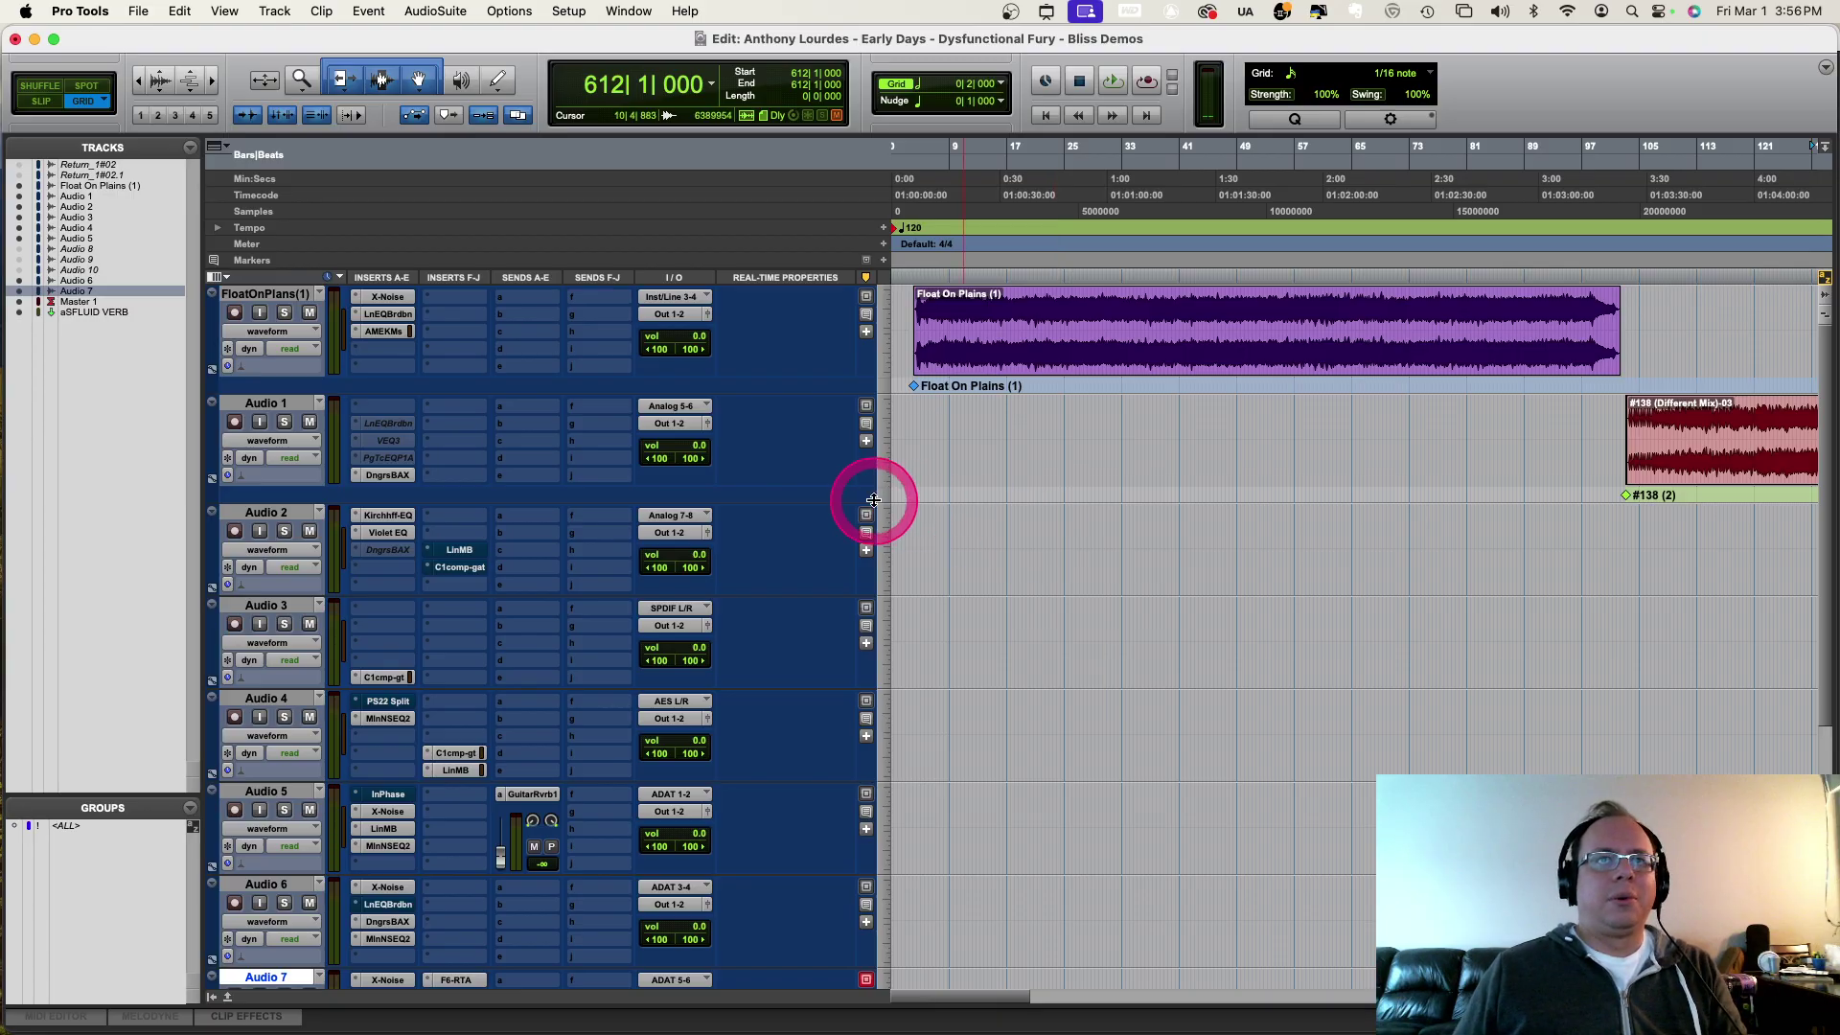
Step: Place the playback cursor at the start of the Float On Plains (1) clip and play the song
click(899, 315)
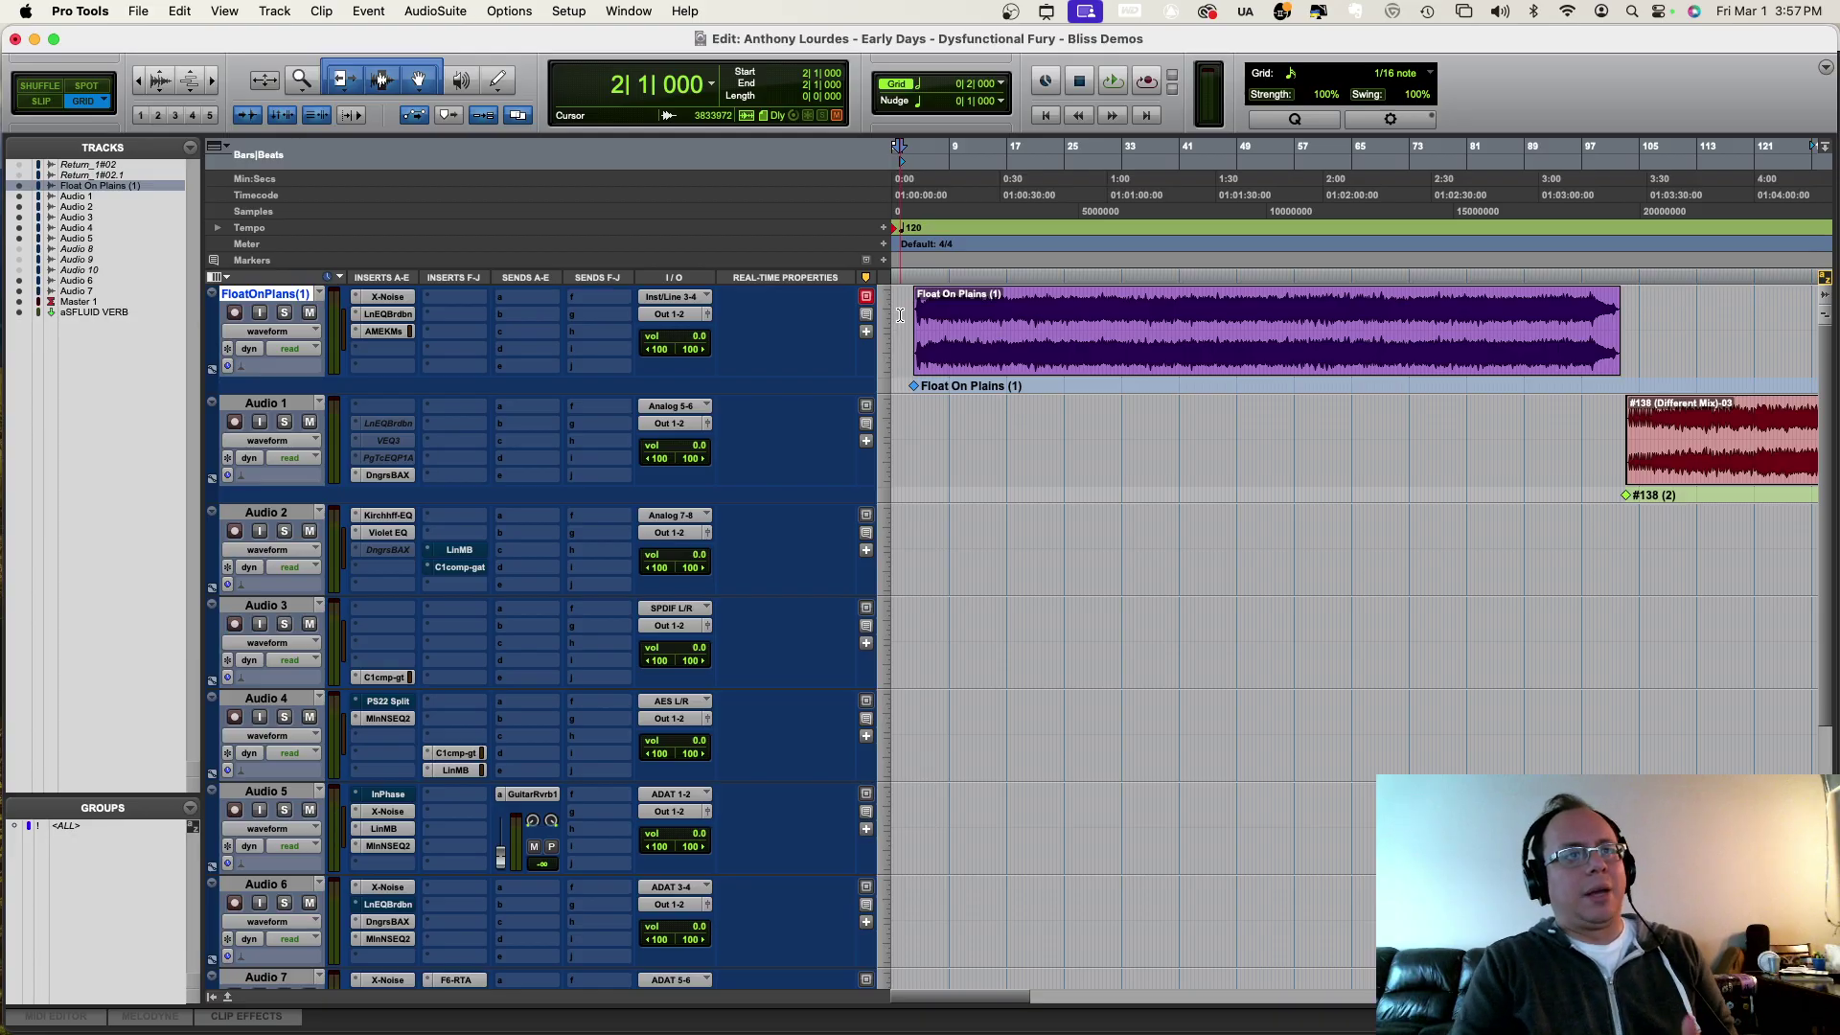
click(908, 317)
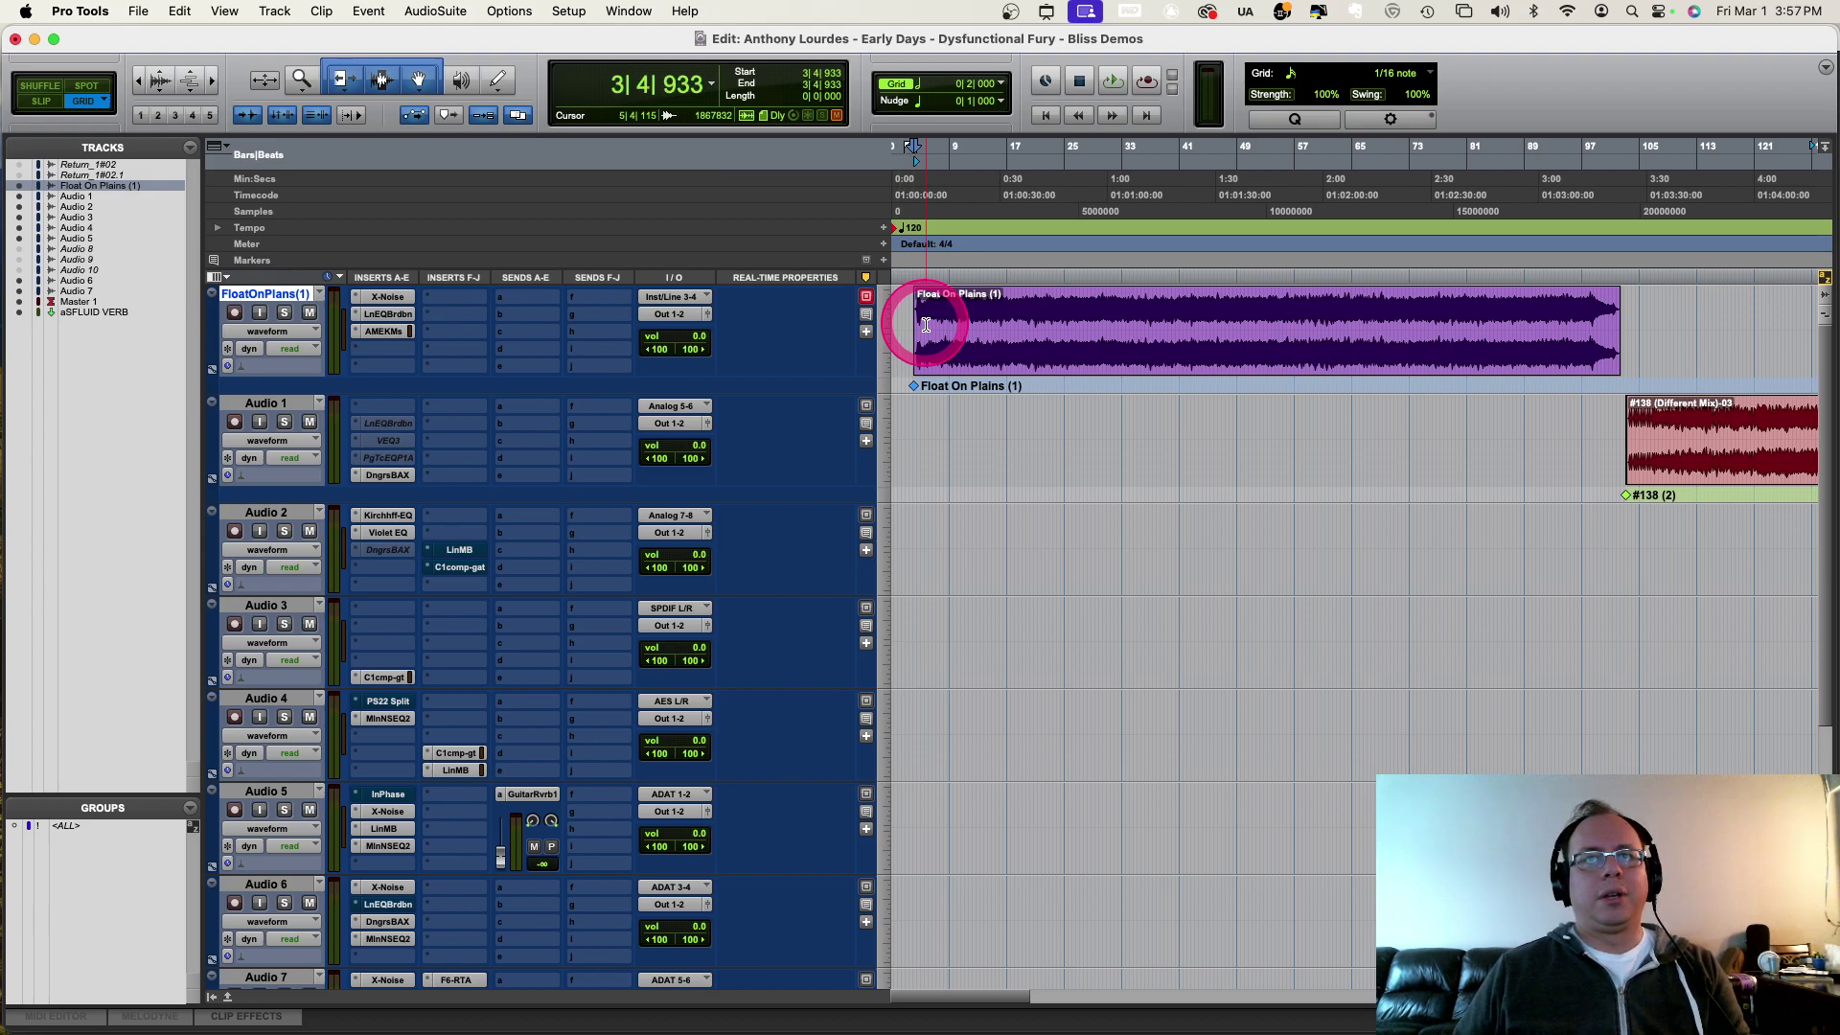
key(space)
key(super+bracketright)
key(super+bracketright)
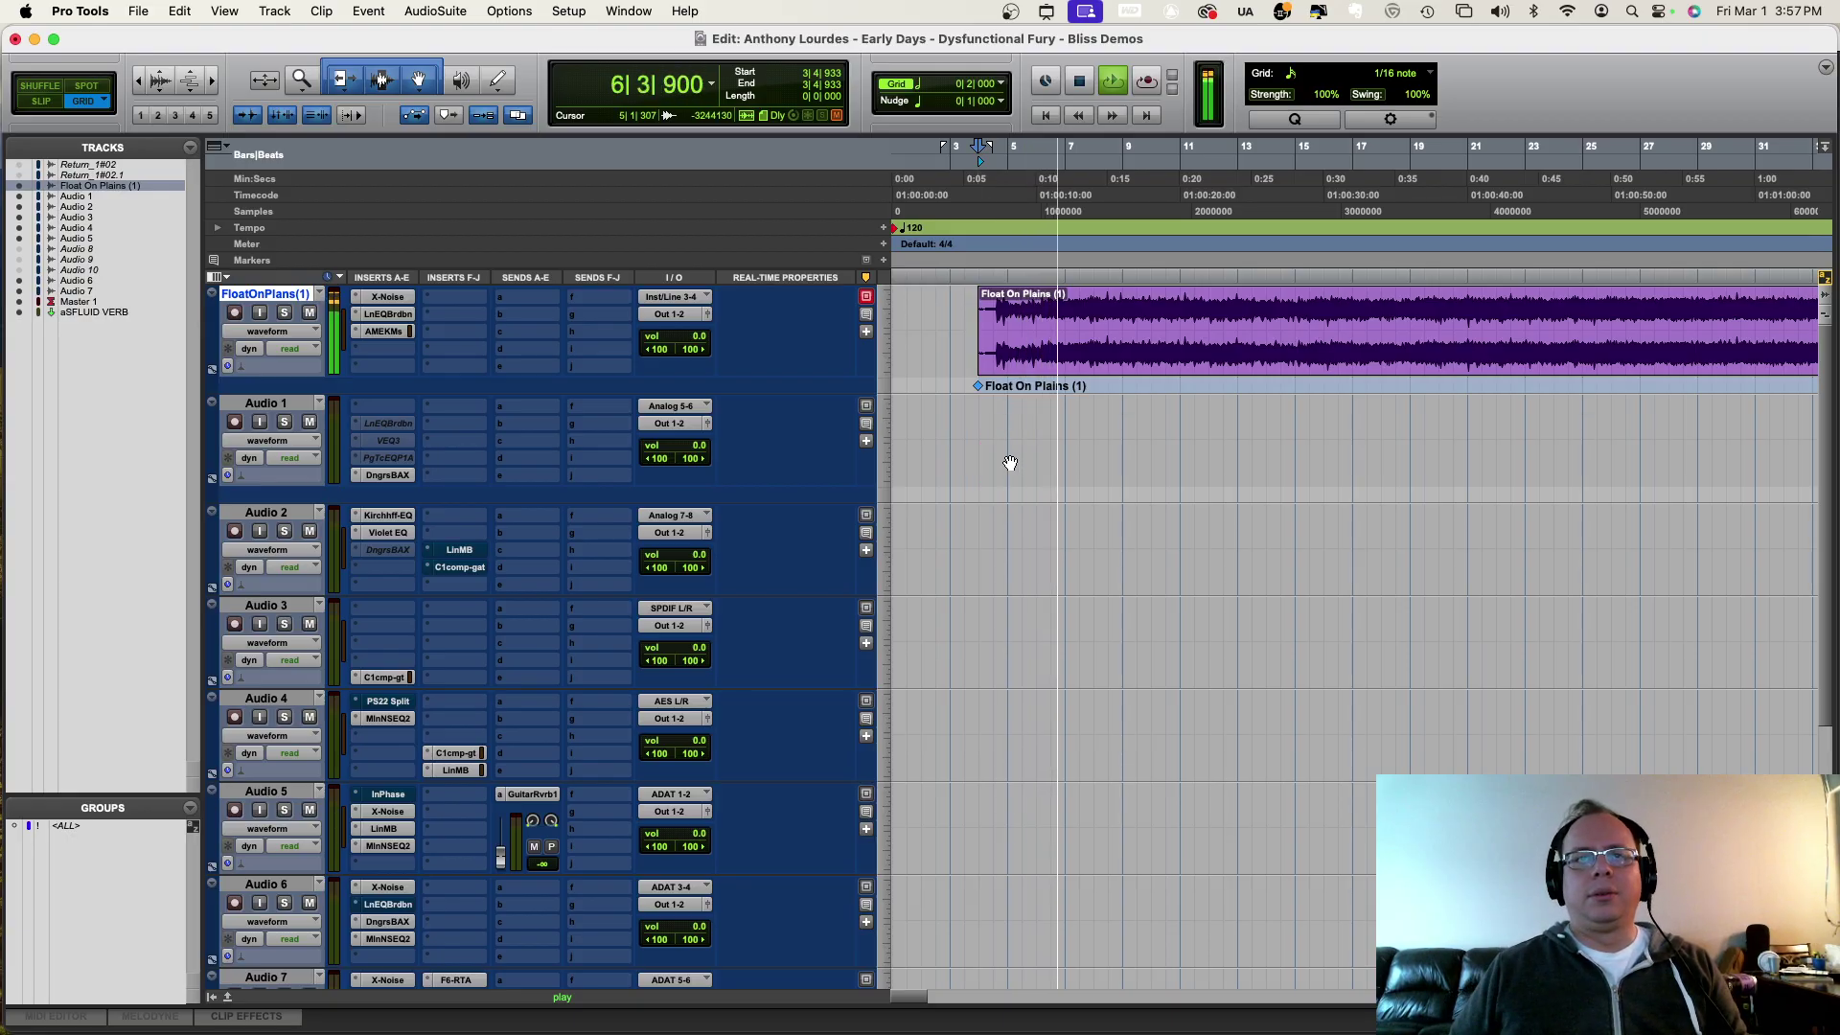
key(super+Tab)
key(super+Tab)
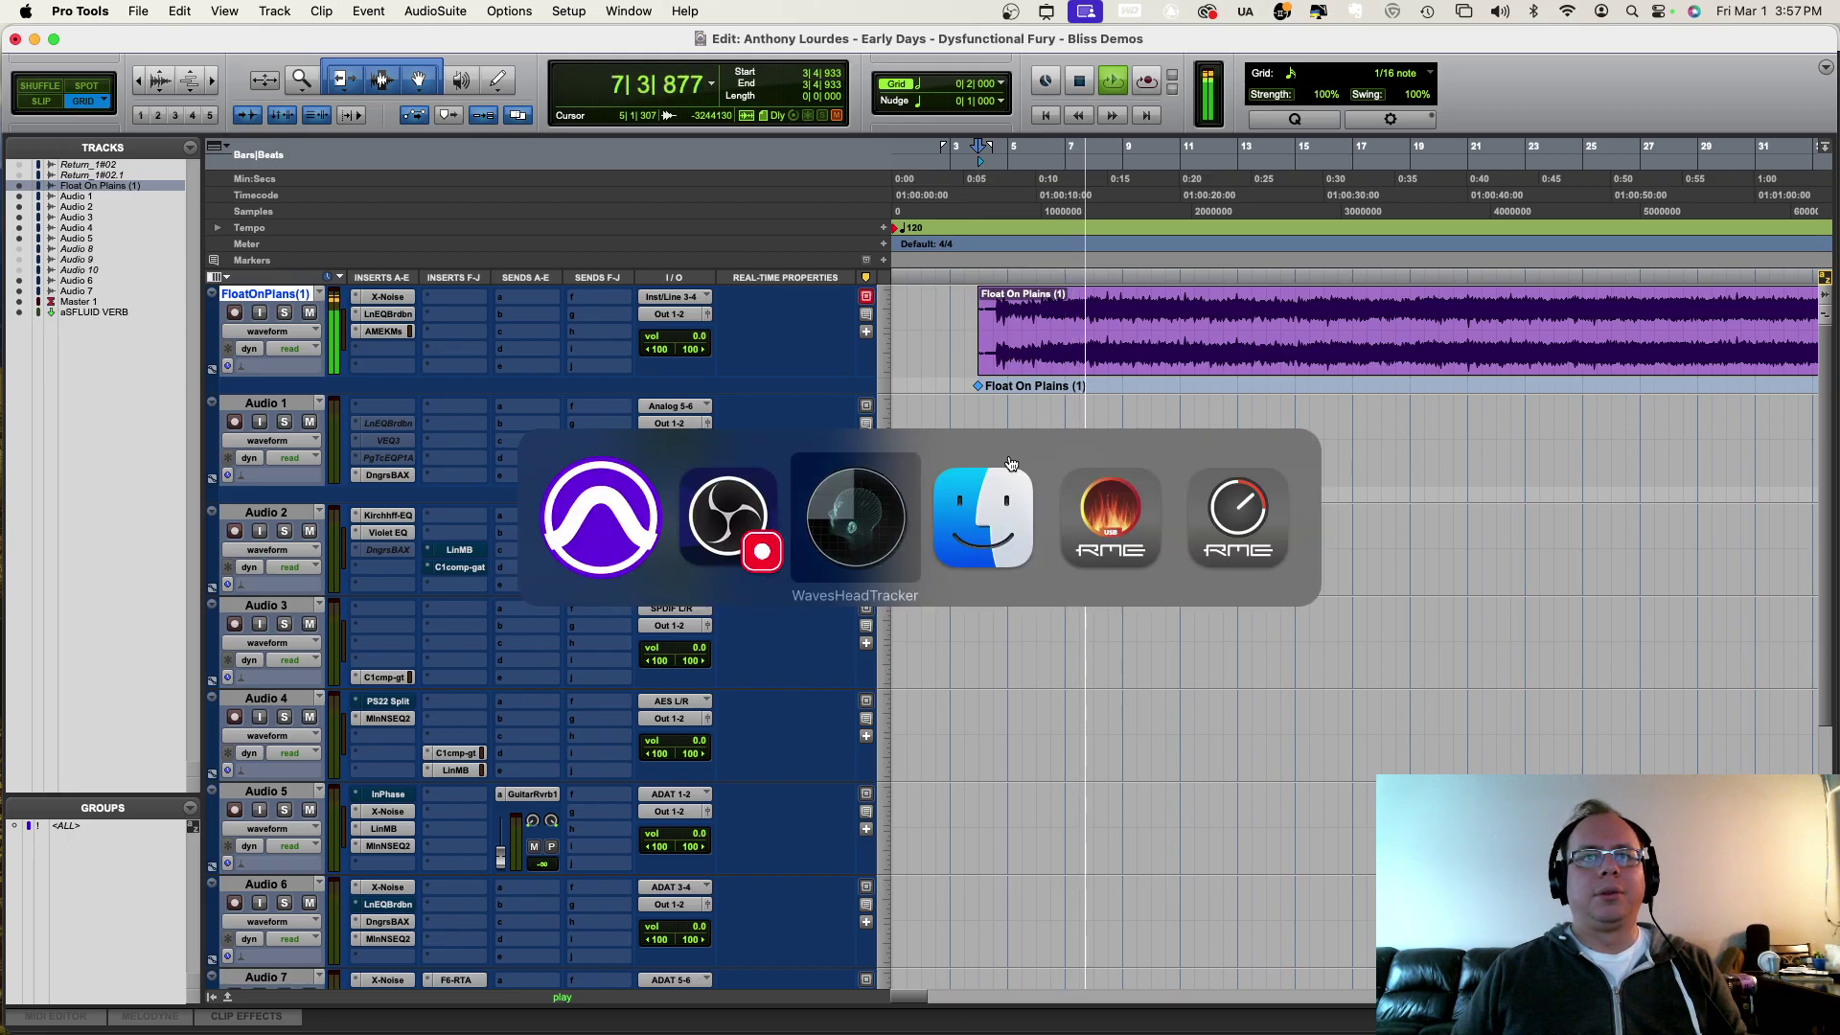
key(super+shift+Tab)
key(super+shift+Tab)
Step: Switch off head tracking in Master 1's Nx Ocean Way Nashville insert and close the plug-in window
click(551, 747)
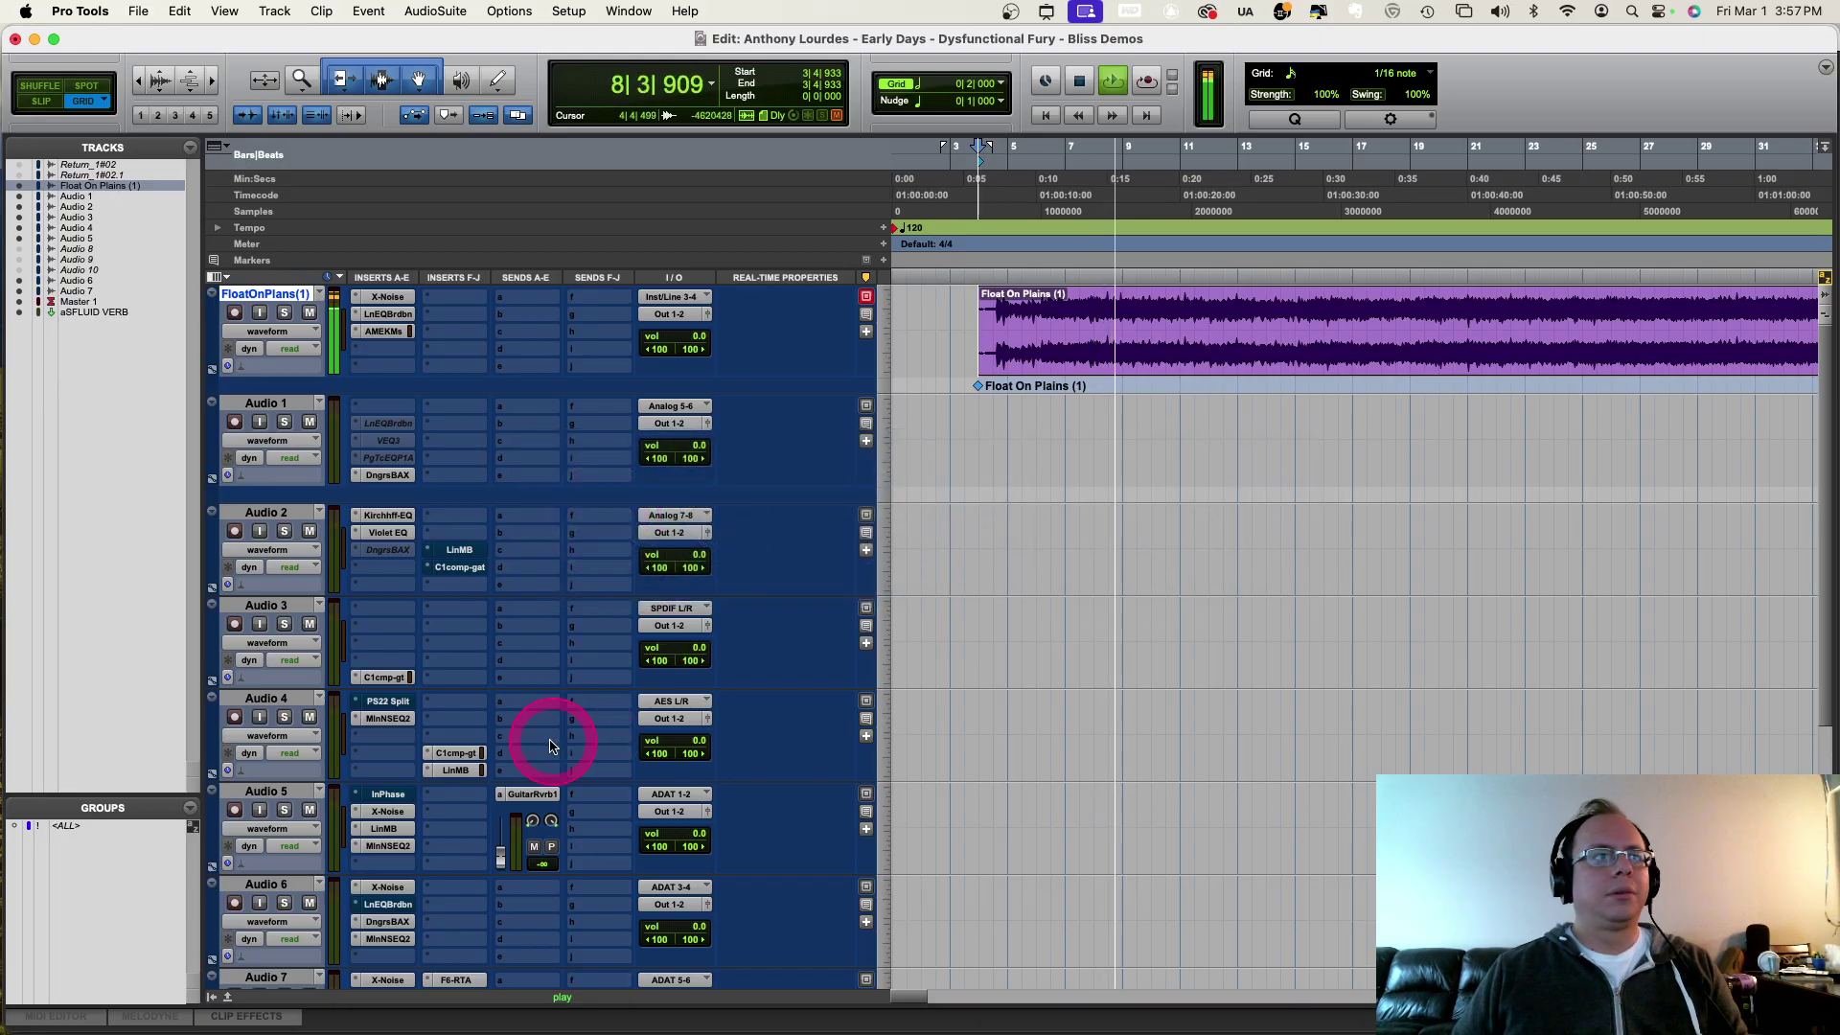
scroll(551, 746, down, 5)
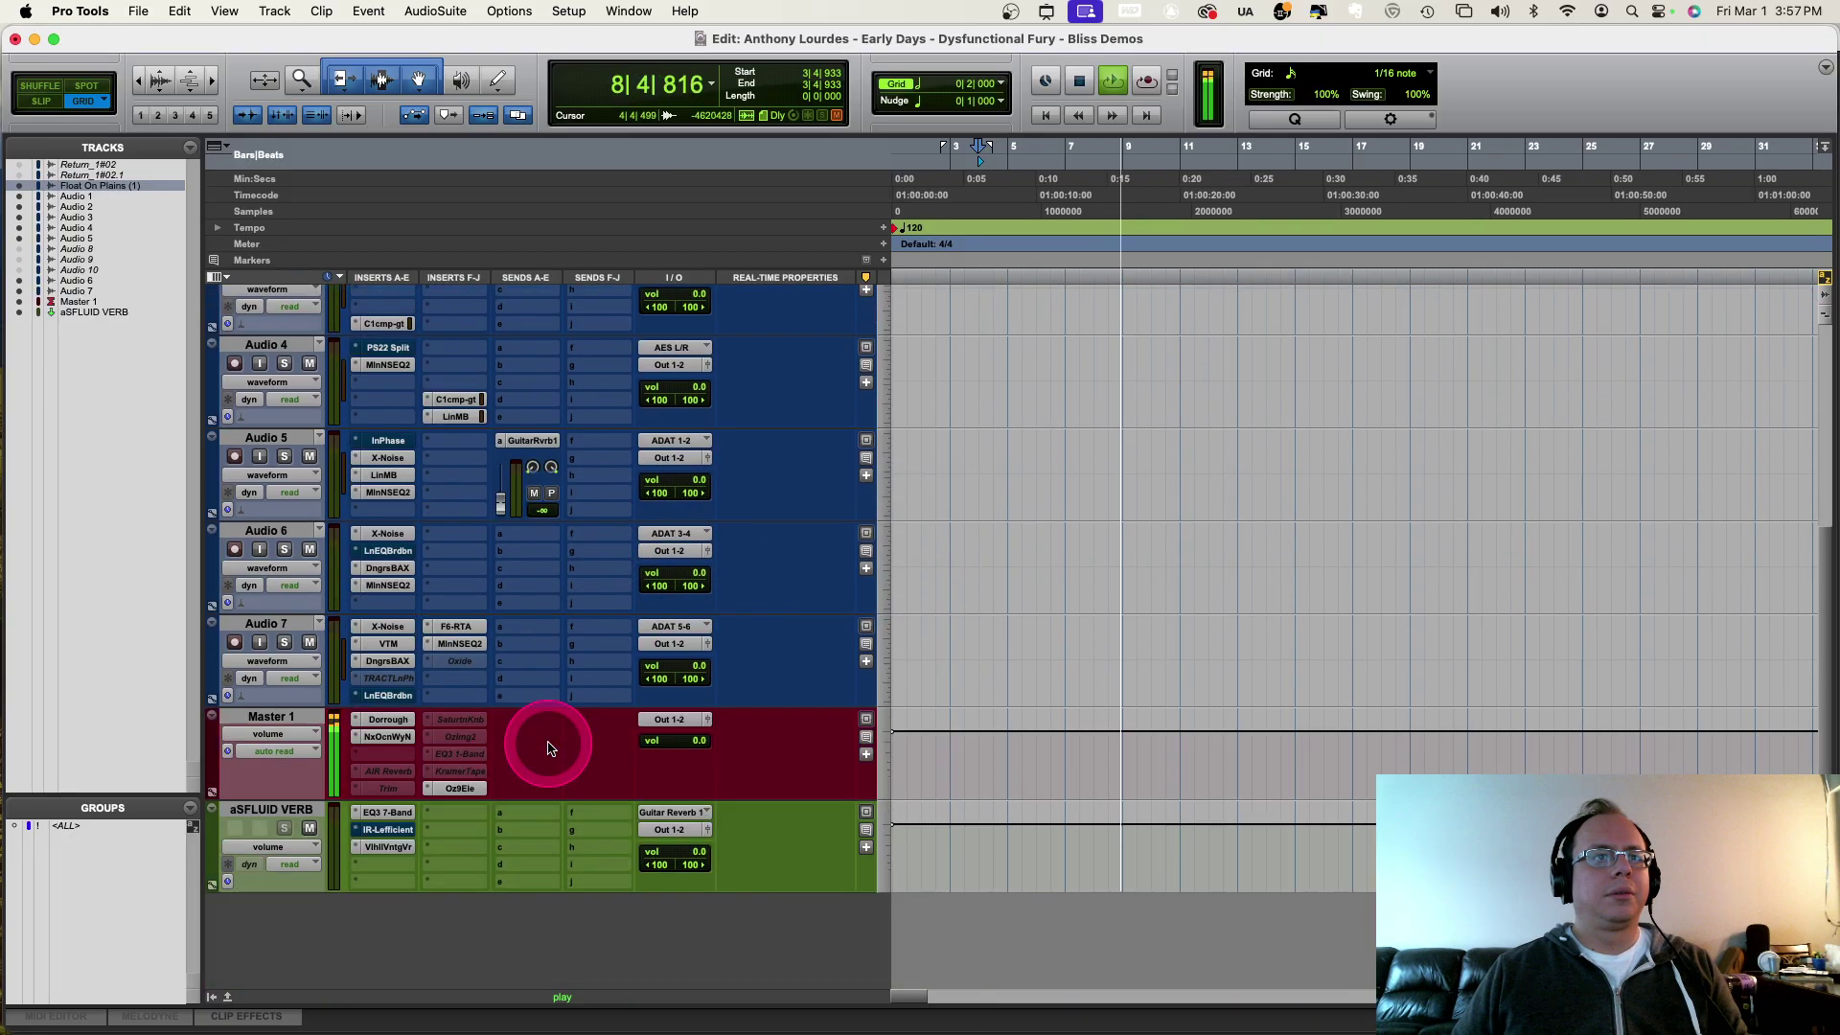
click(400, 744)
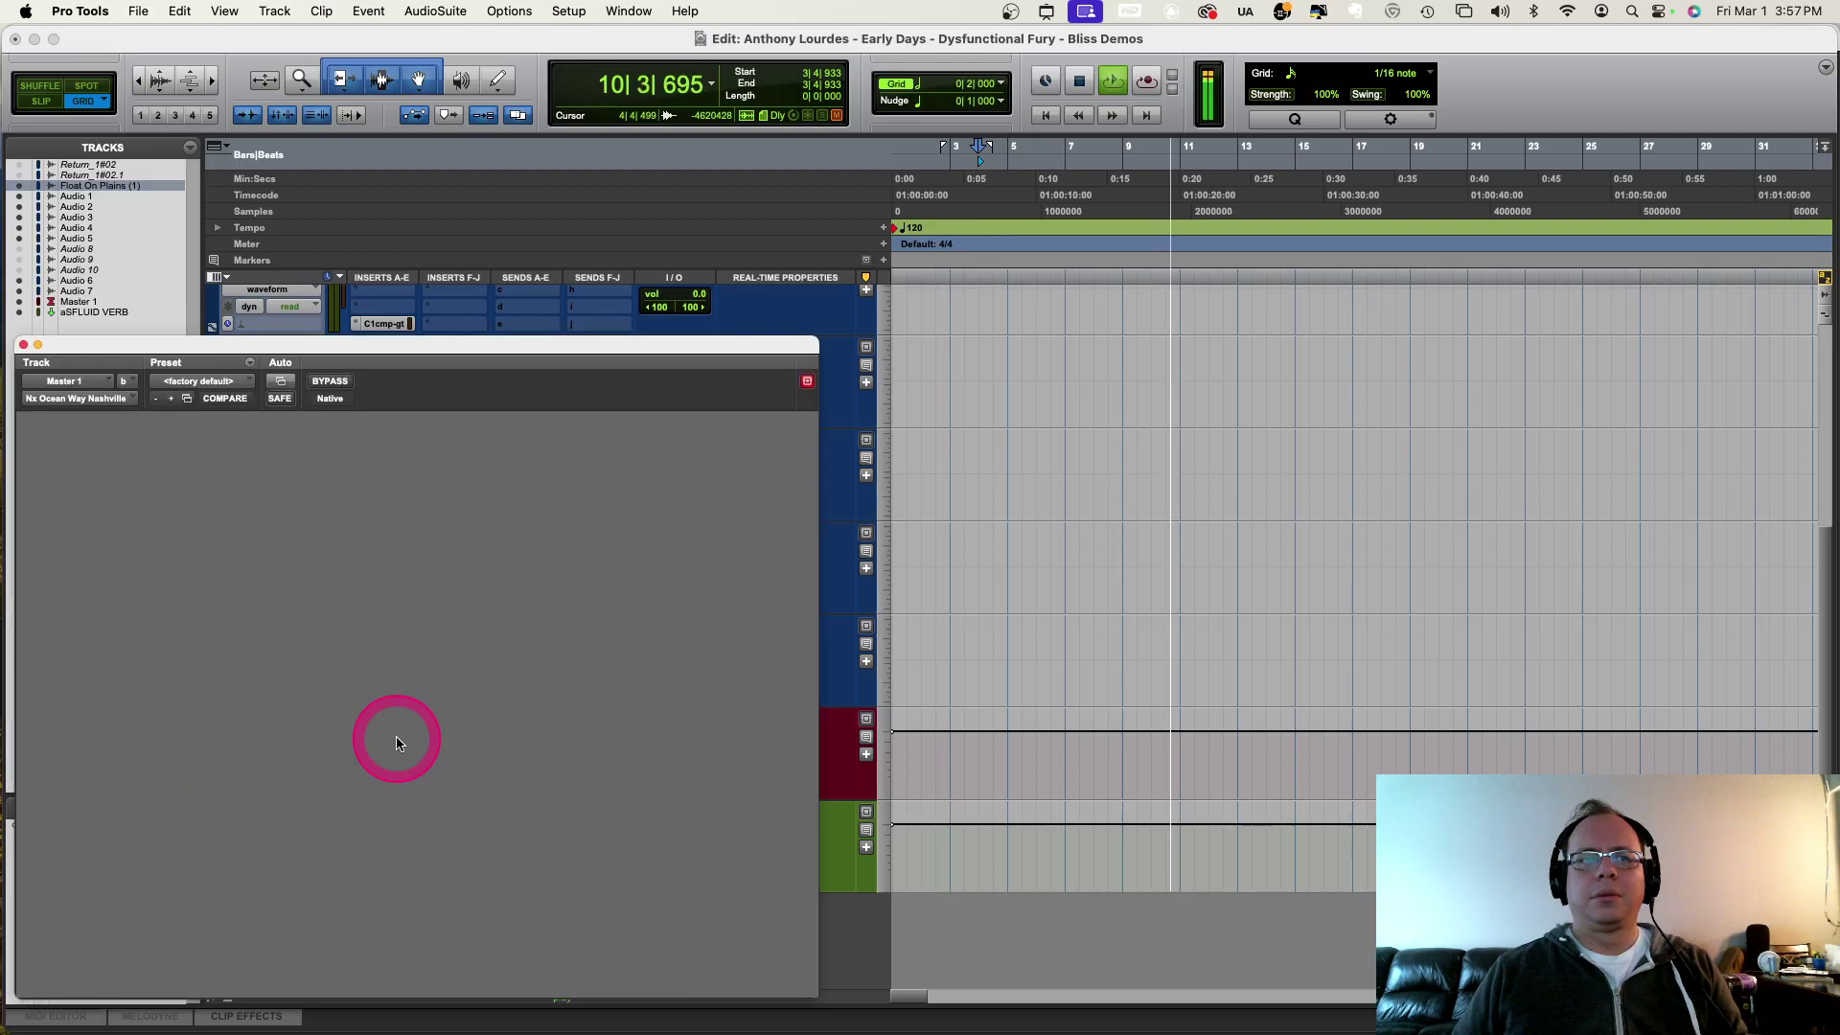
click(86, 888)
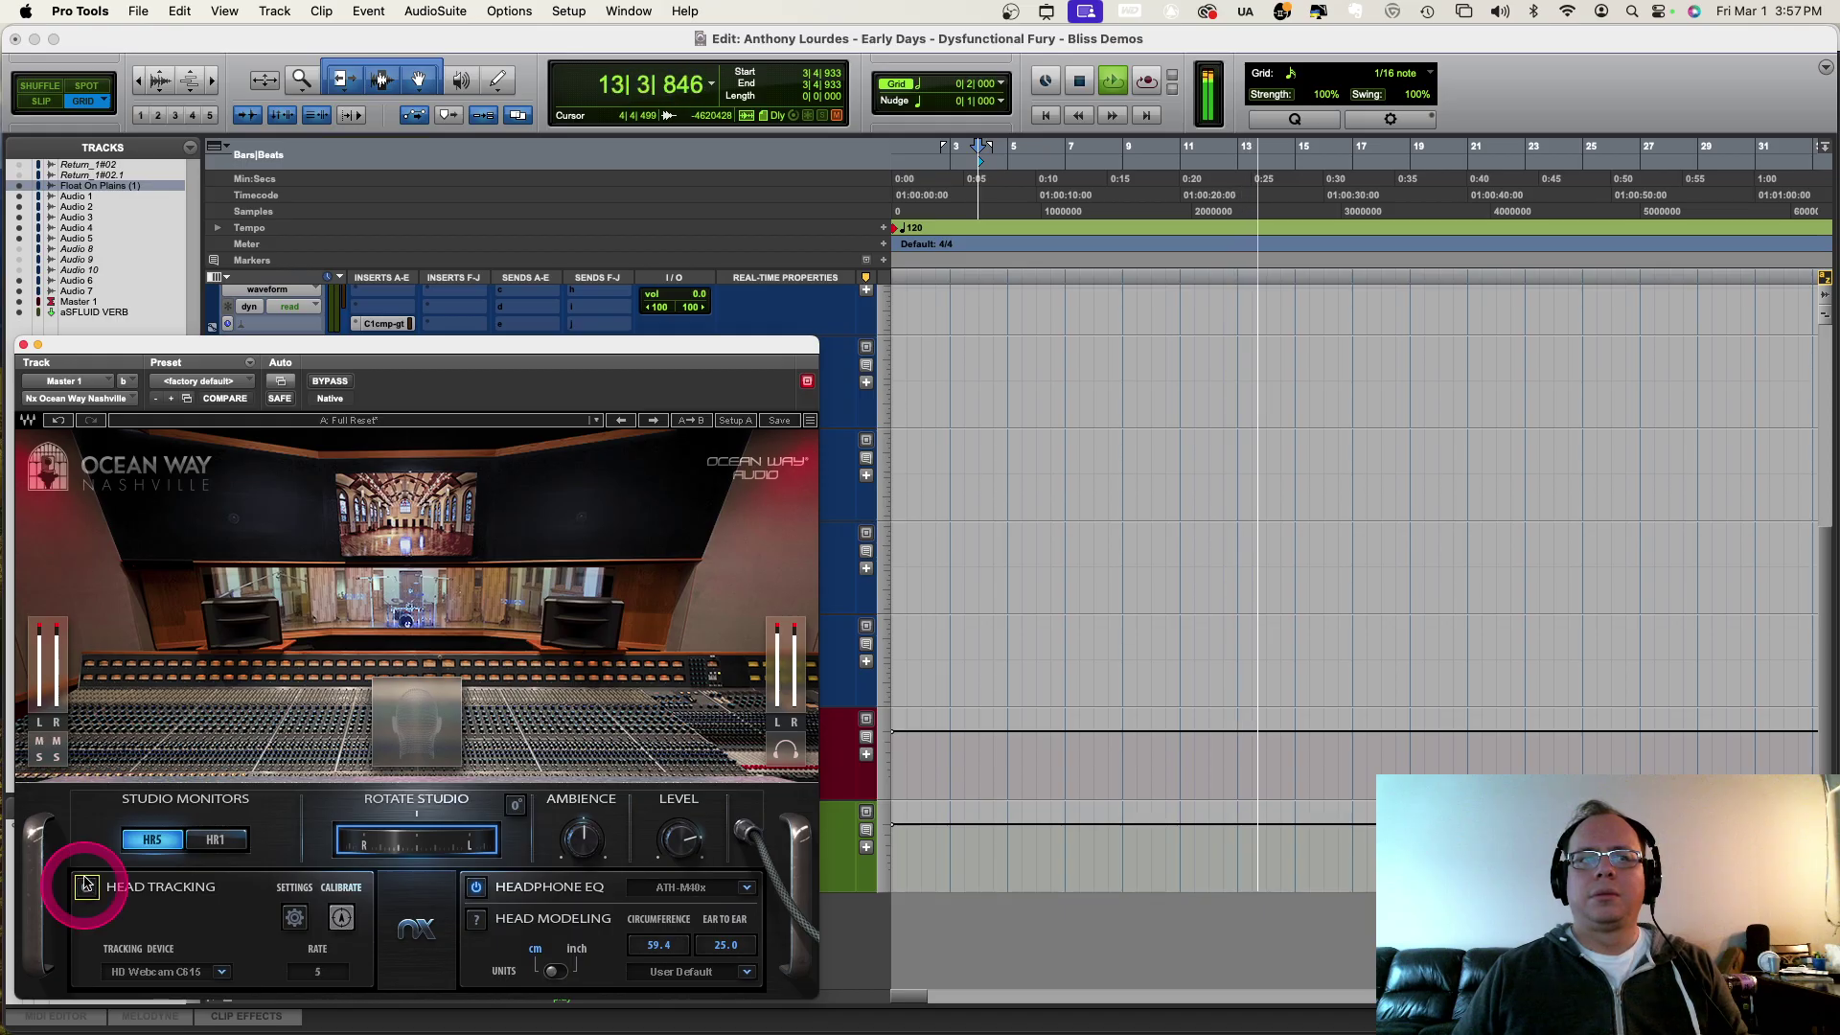
click(23, 345)
Step: Compare Master 1's Nx Ocean Way Nashville insert bypassed and active while Float On Plains (1) plays
click(920, 418)
scroll(986, 460, up, 5)
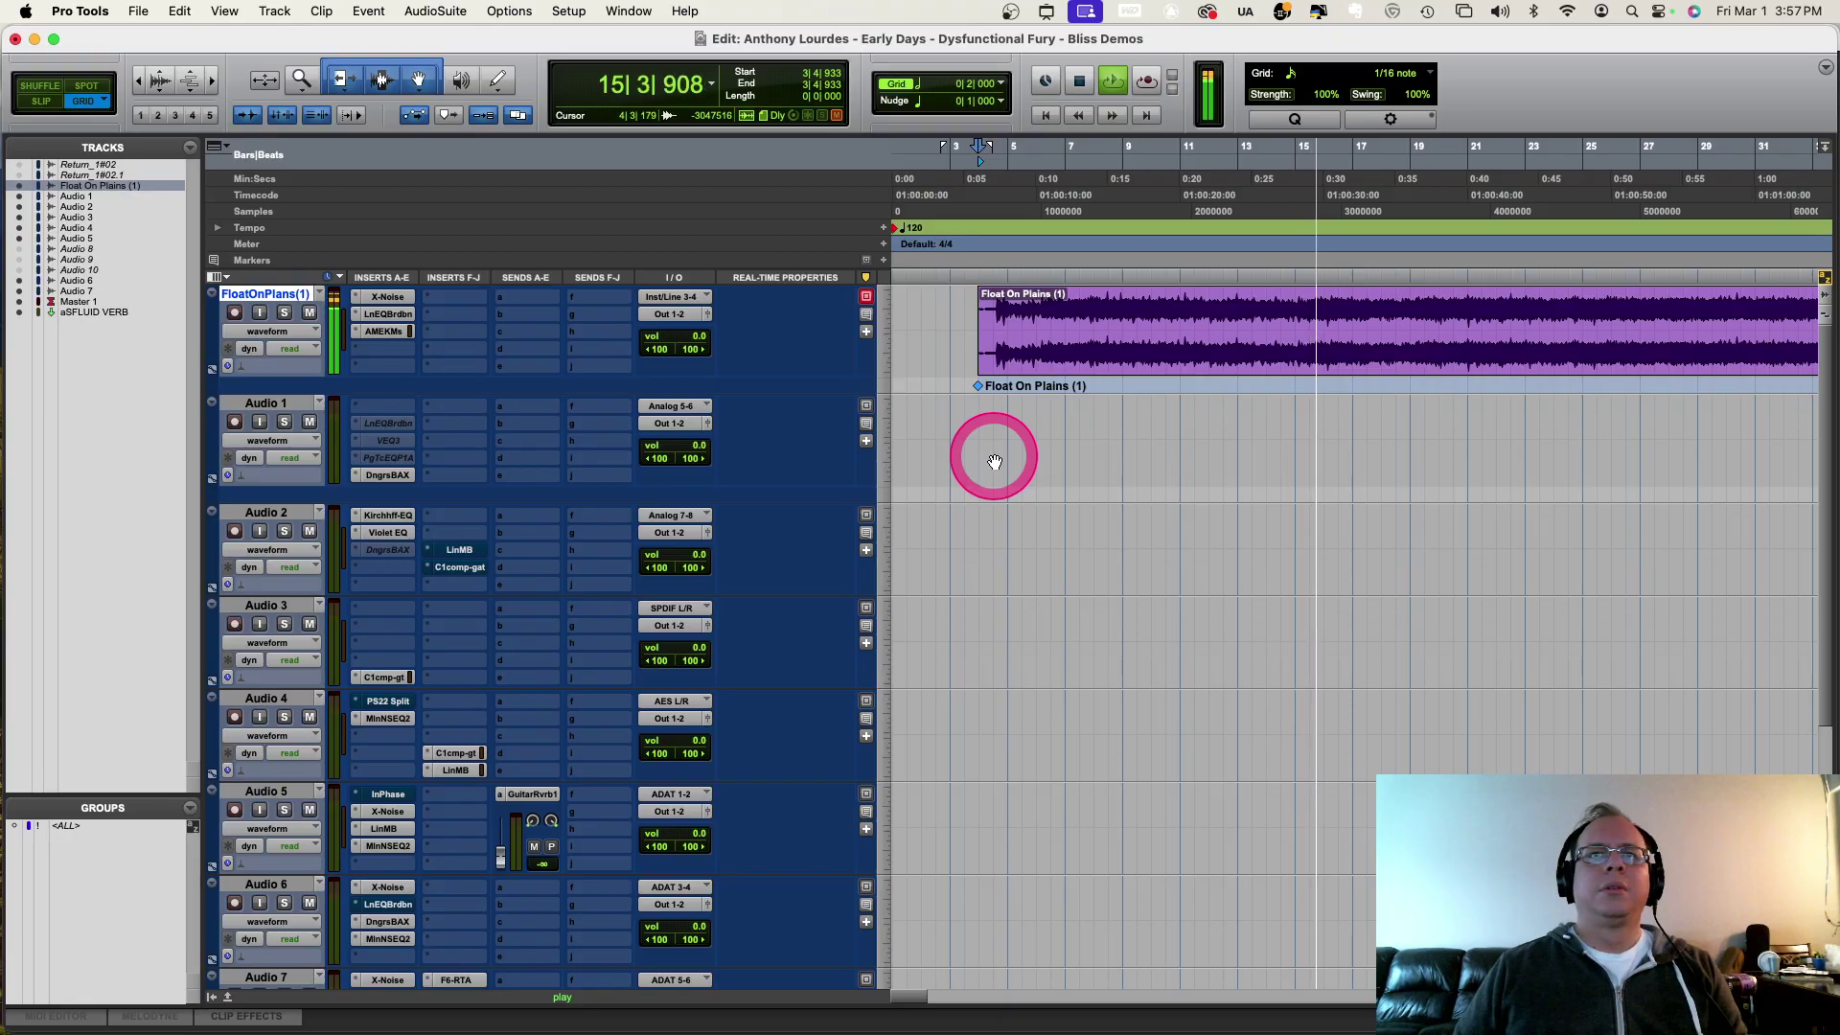
scroll(485, 509, down, 5)
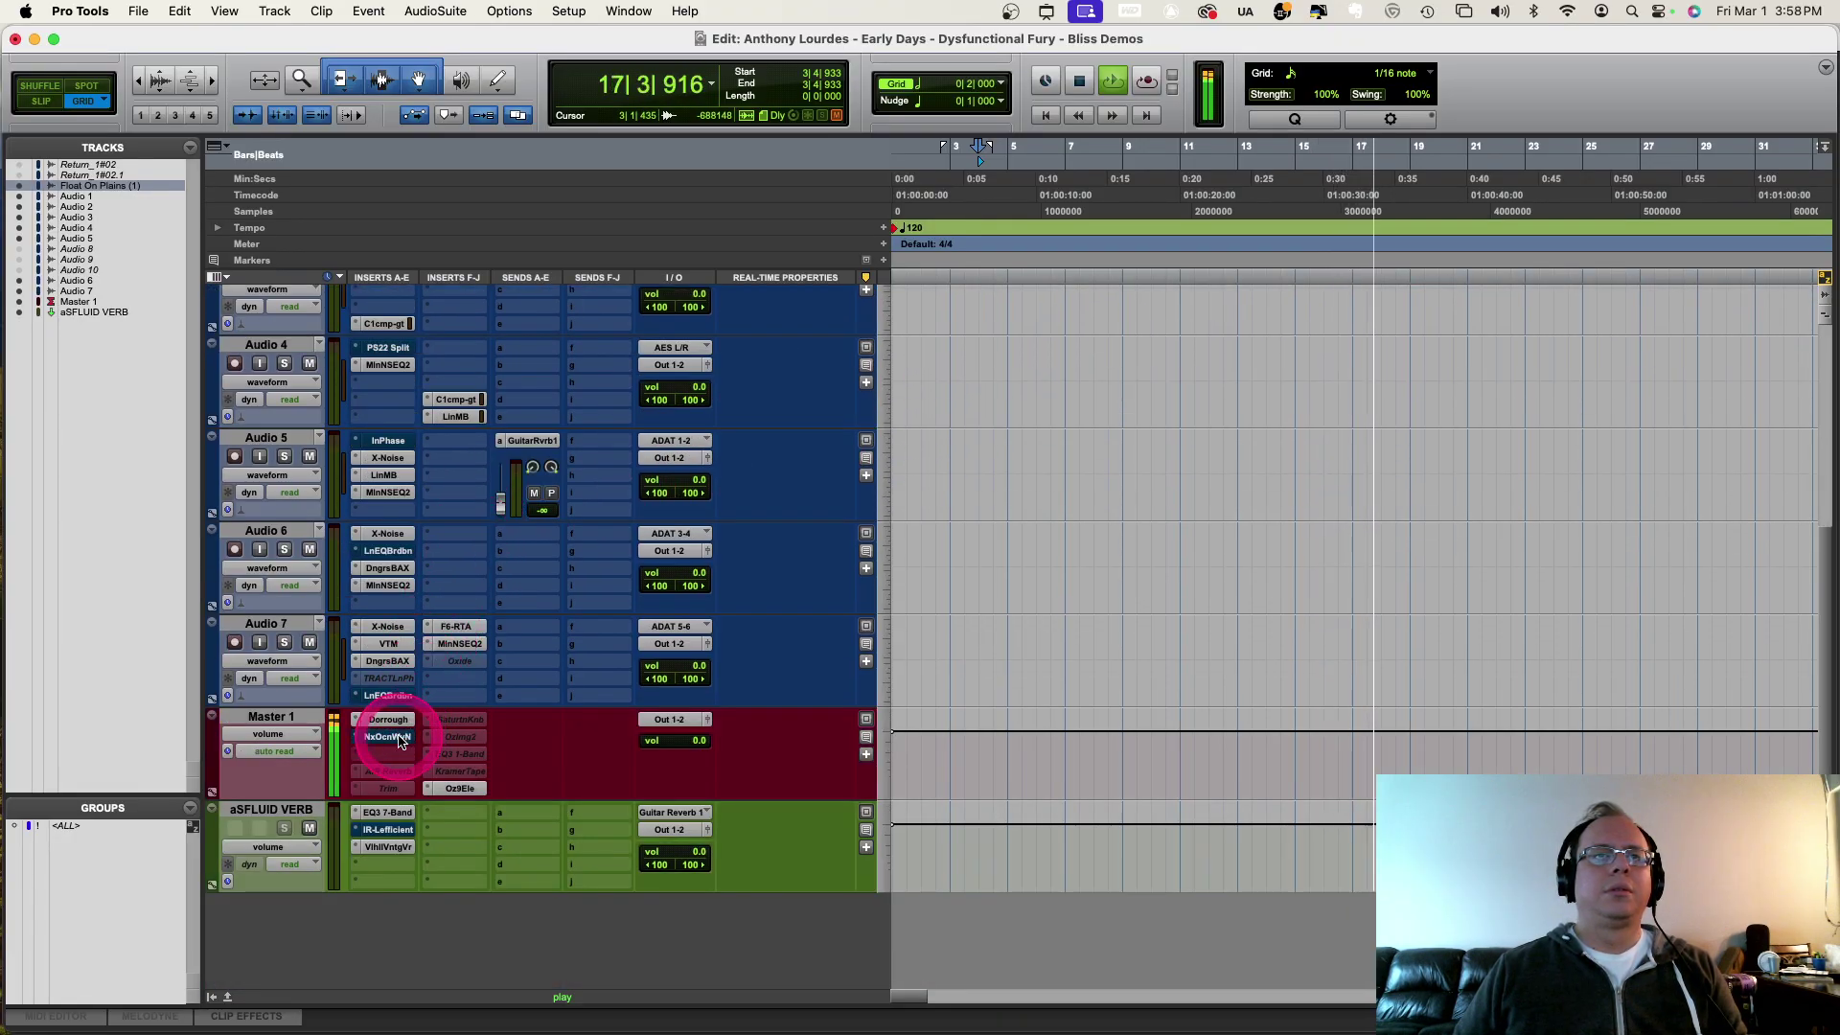
click(1137, 618)
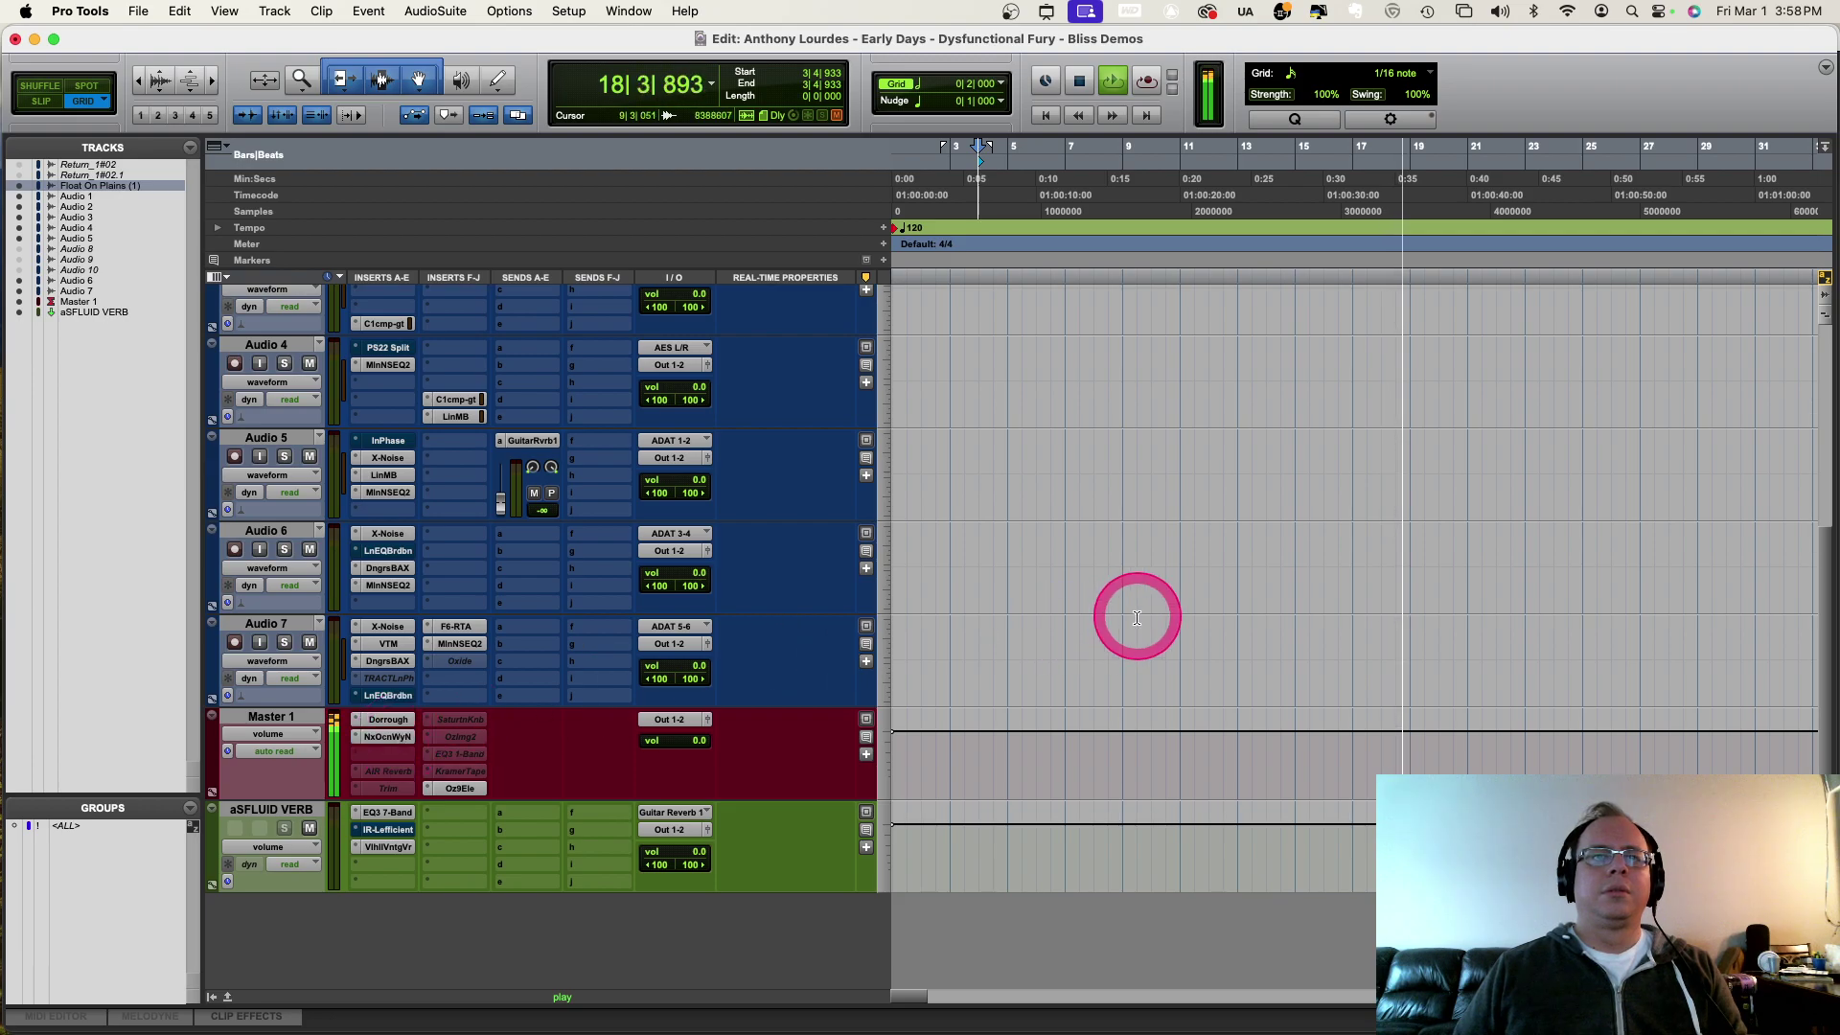
scroll(1129, 618, up, 5)
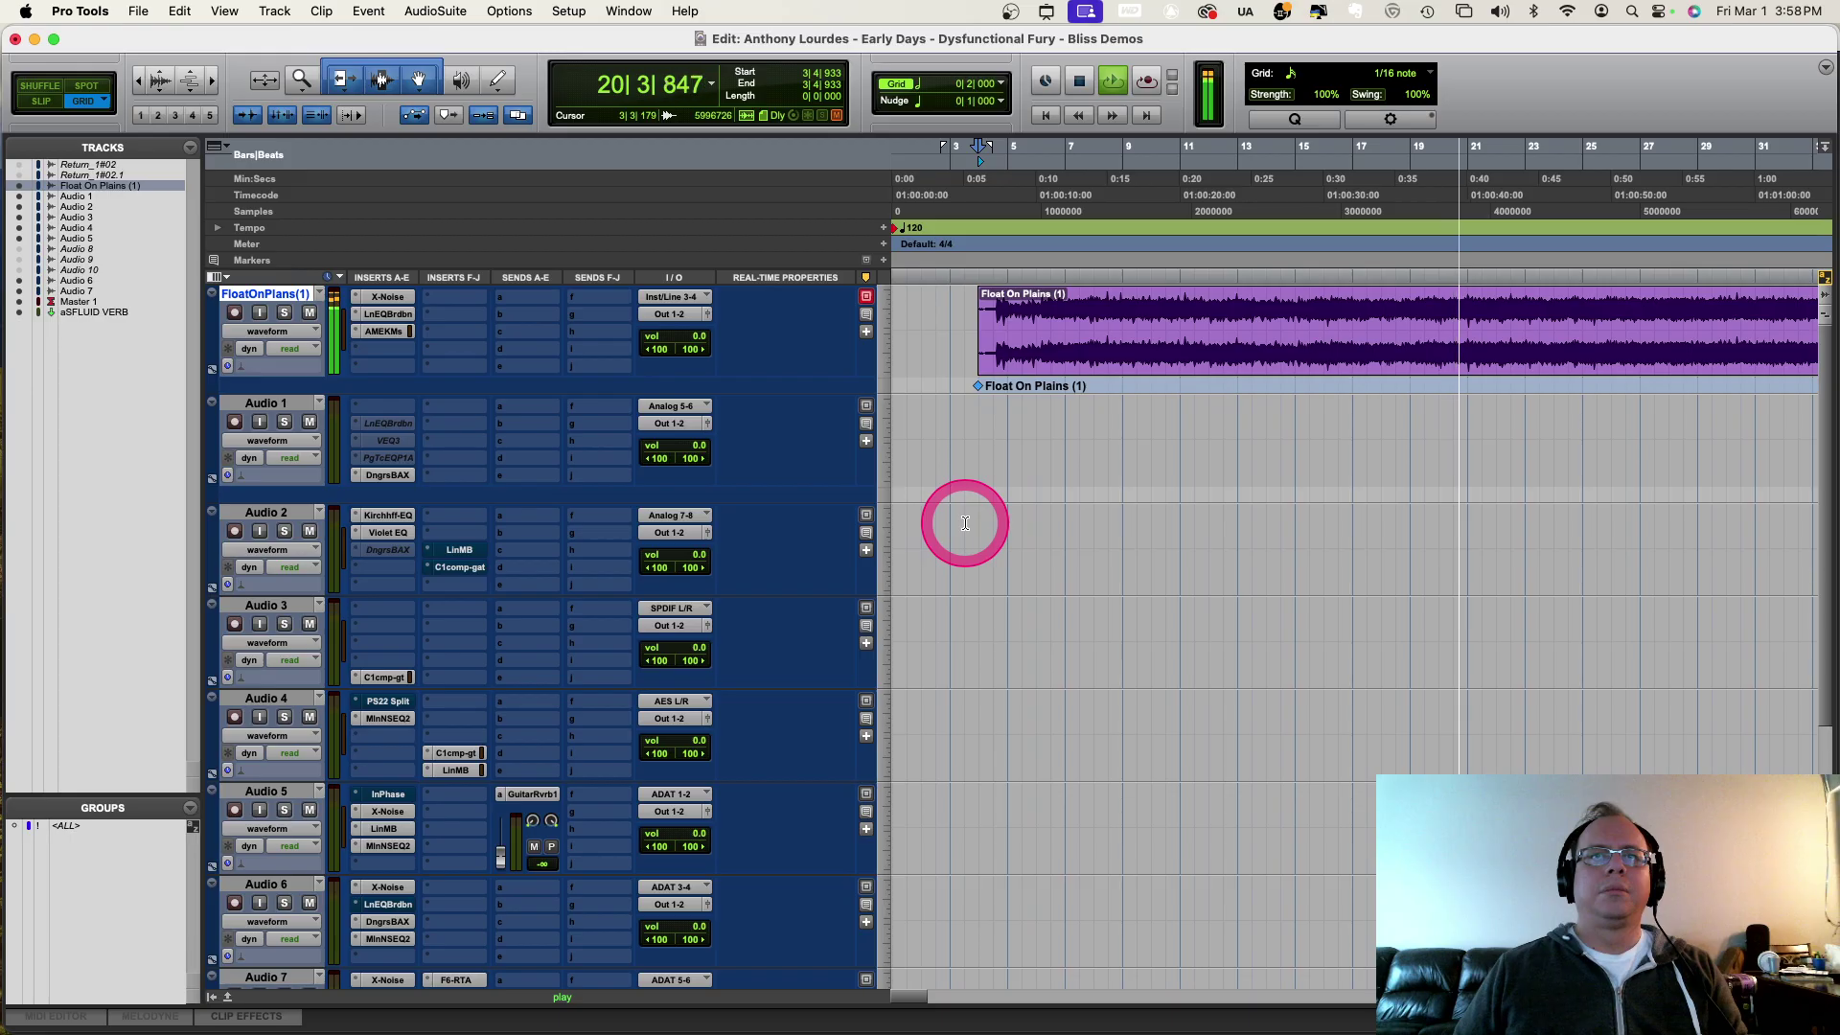
Step: Stop playback and move the playback cursor to the start of the #138 (Different Mix)-03 clip on Audio 1
click(936, 492)
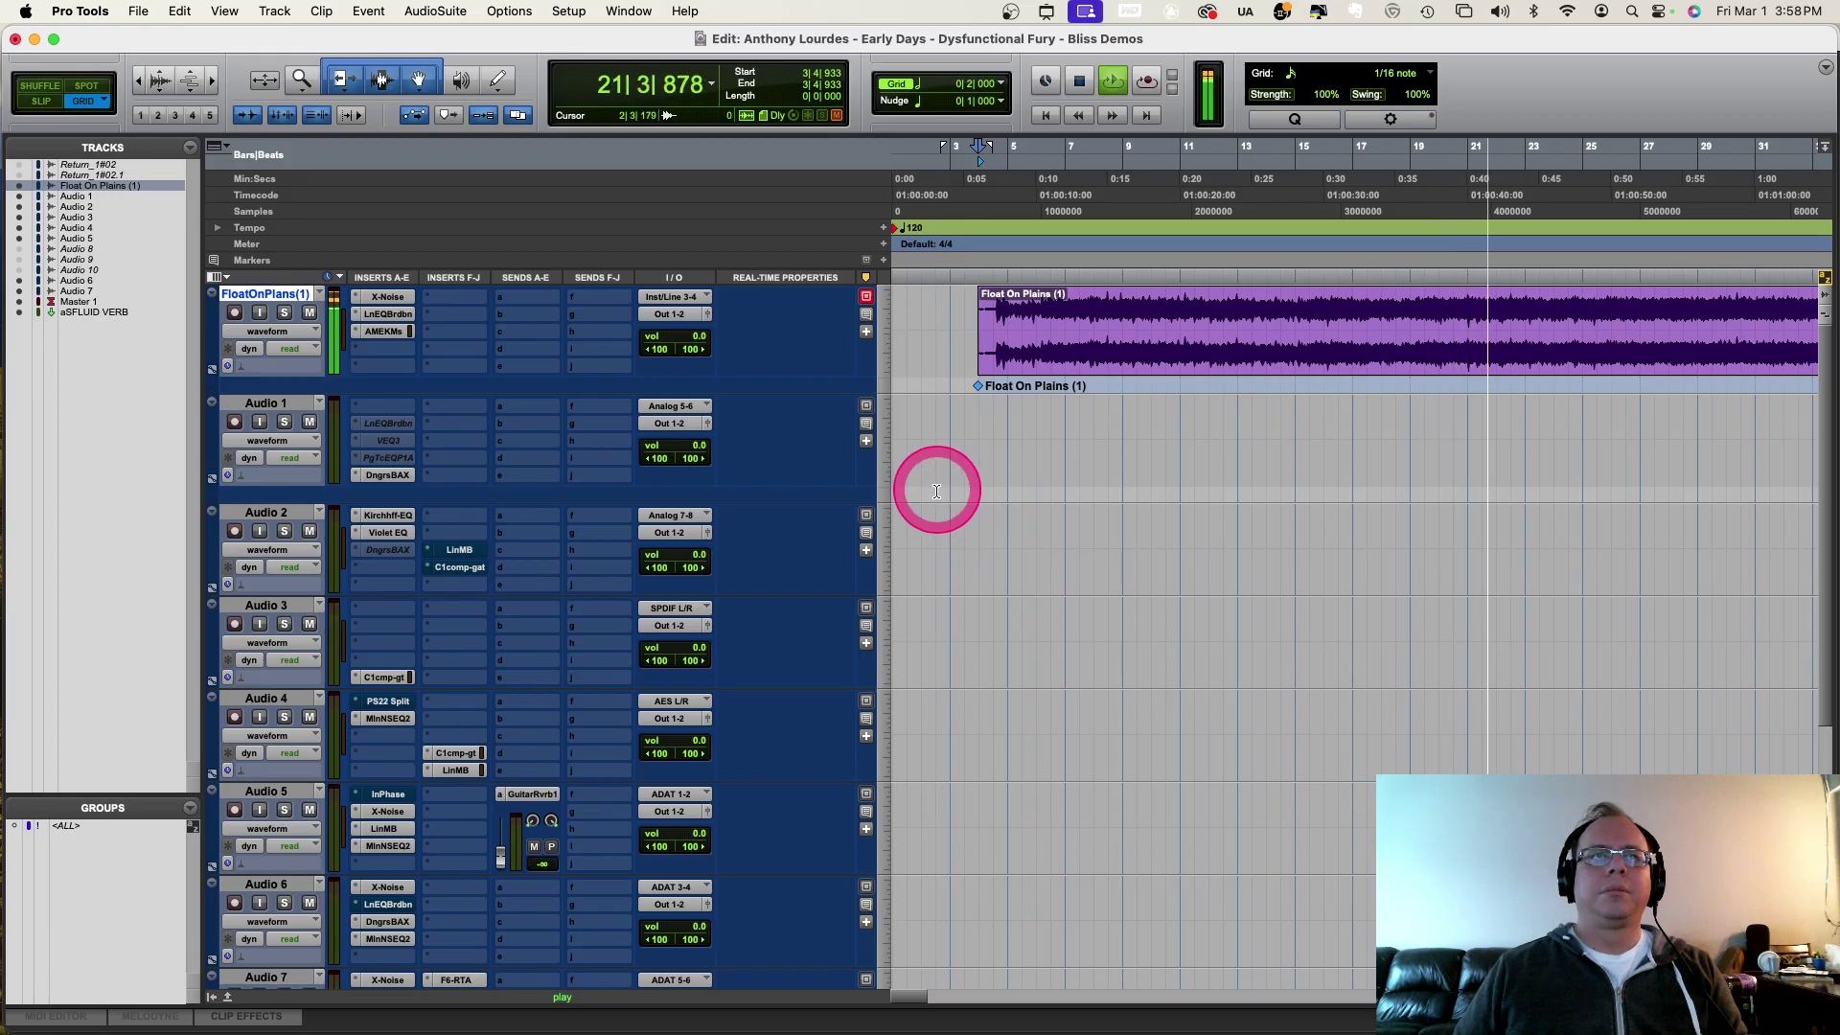
scroll(962, 489, right, 3)
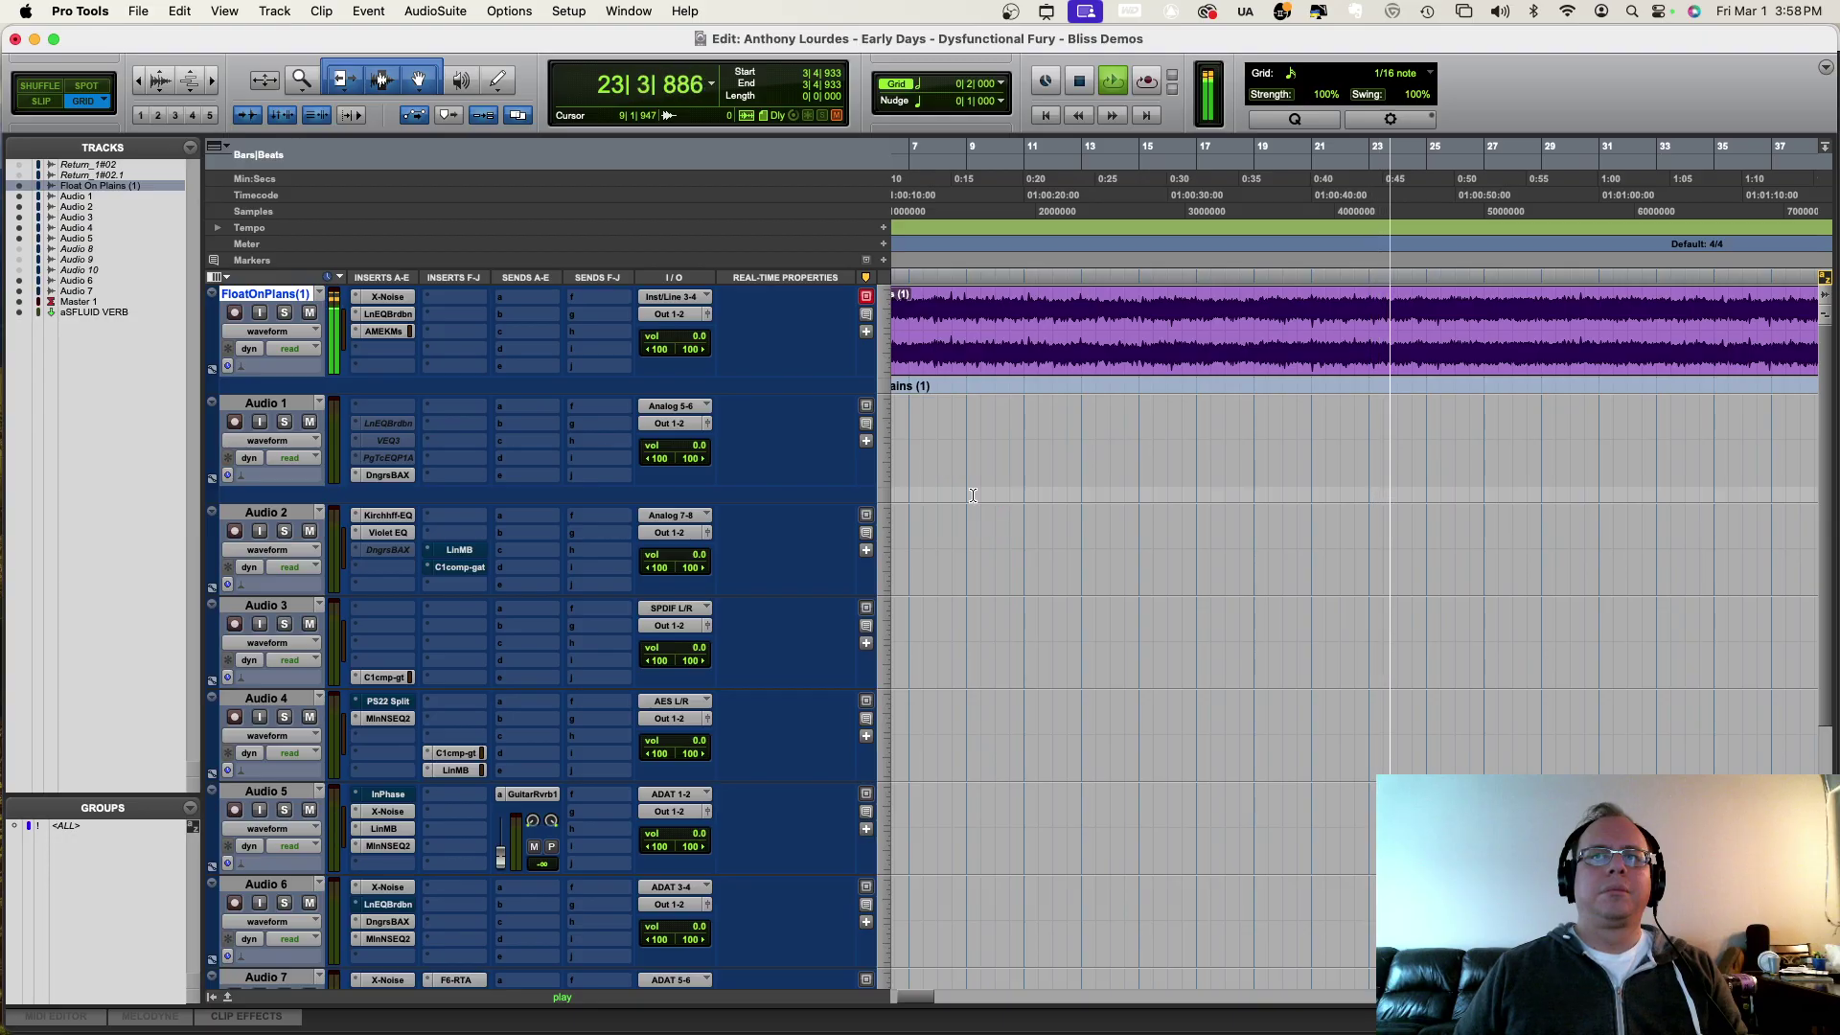
key(super+bracketleft)
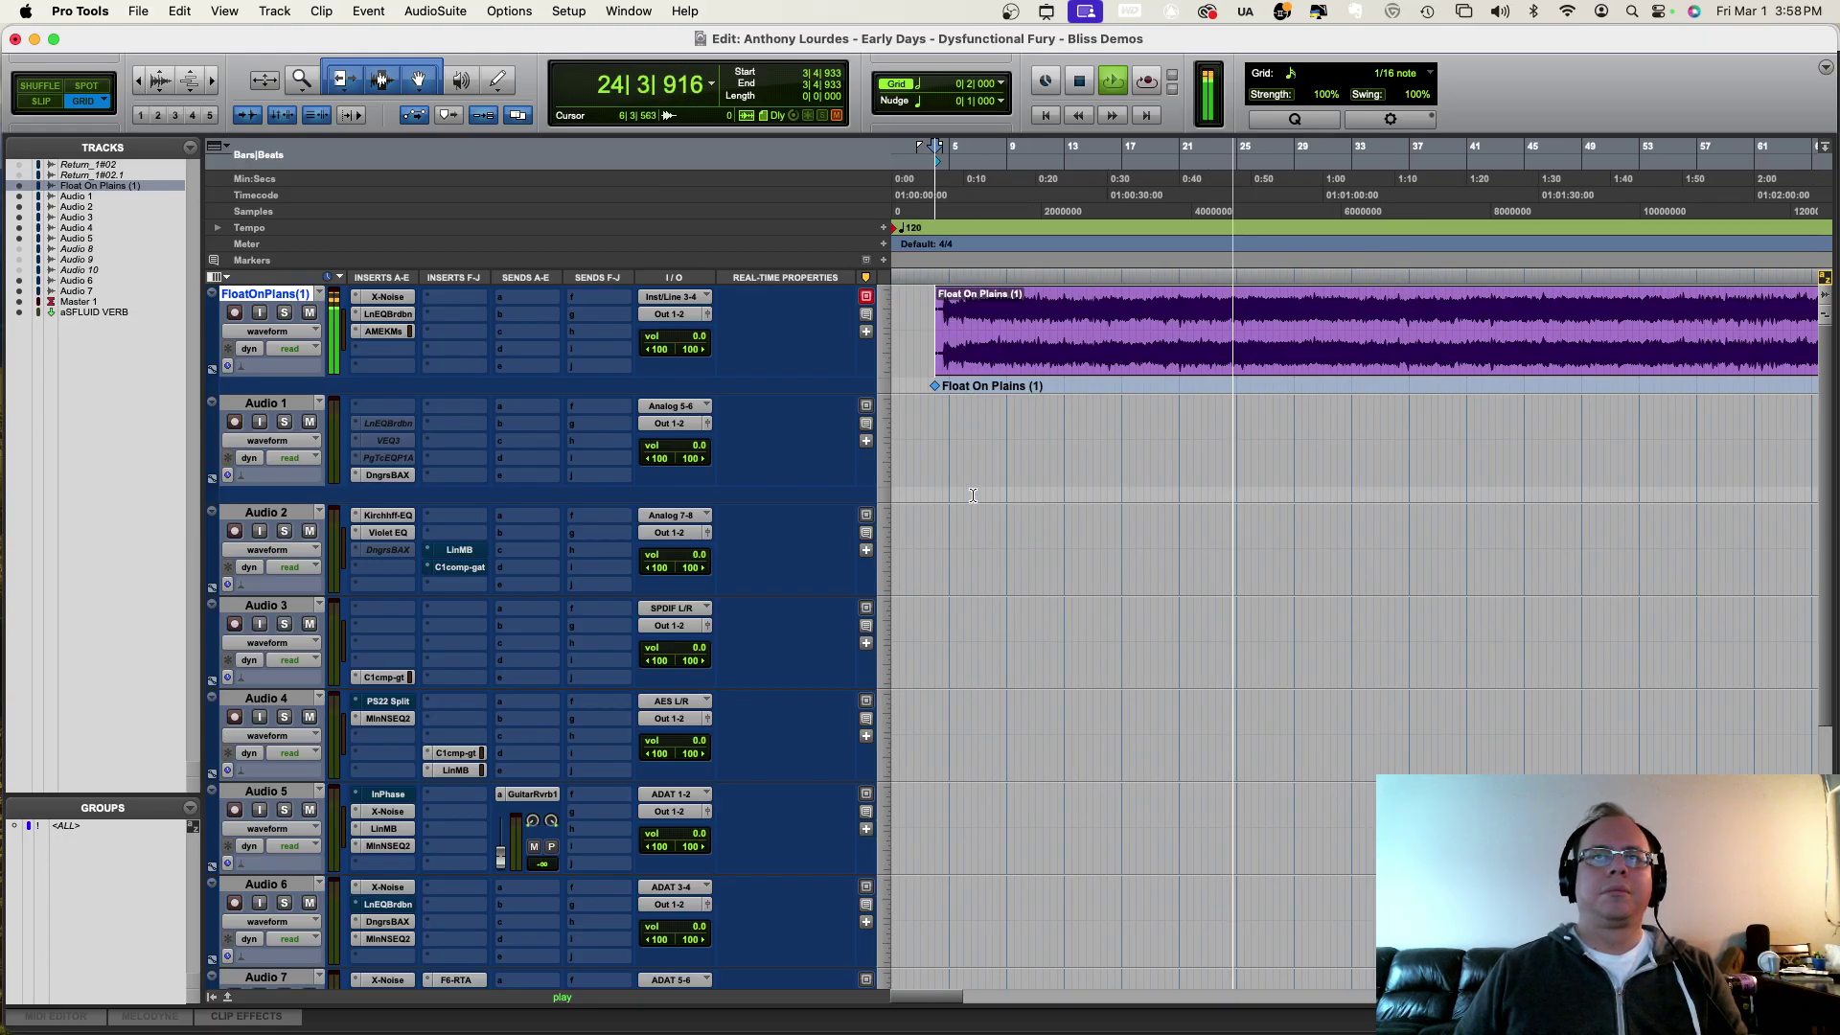
scroll(1191, 481, down, 1)
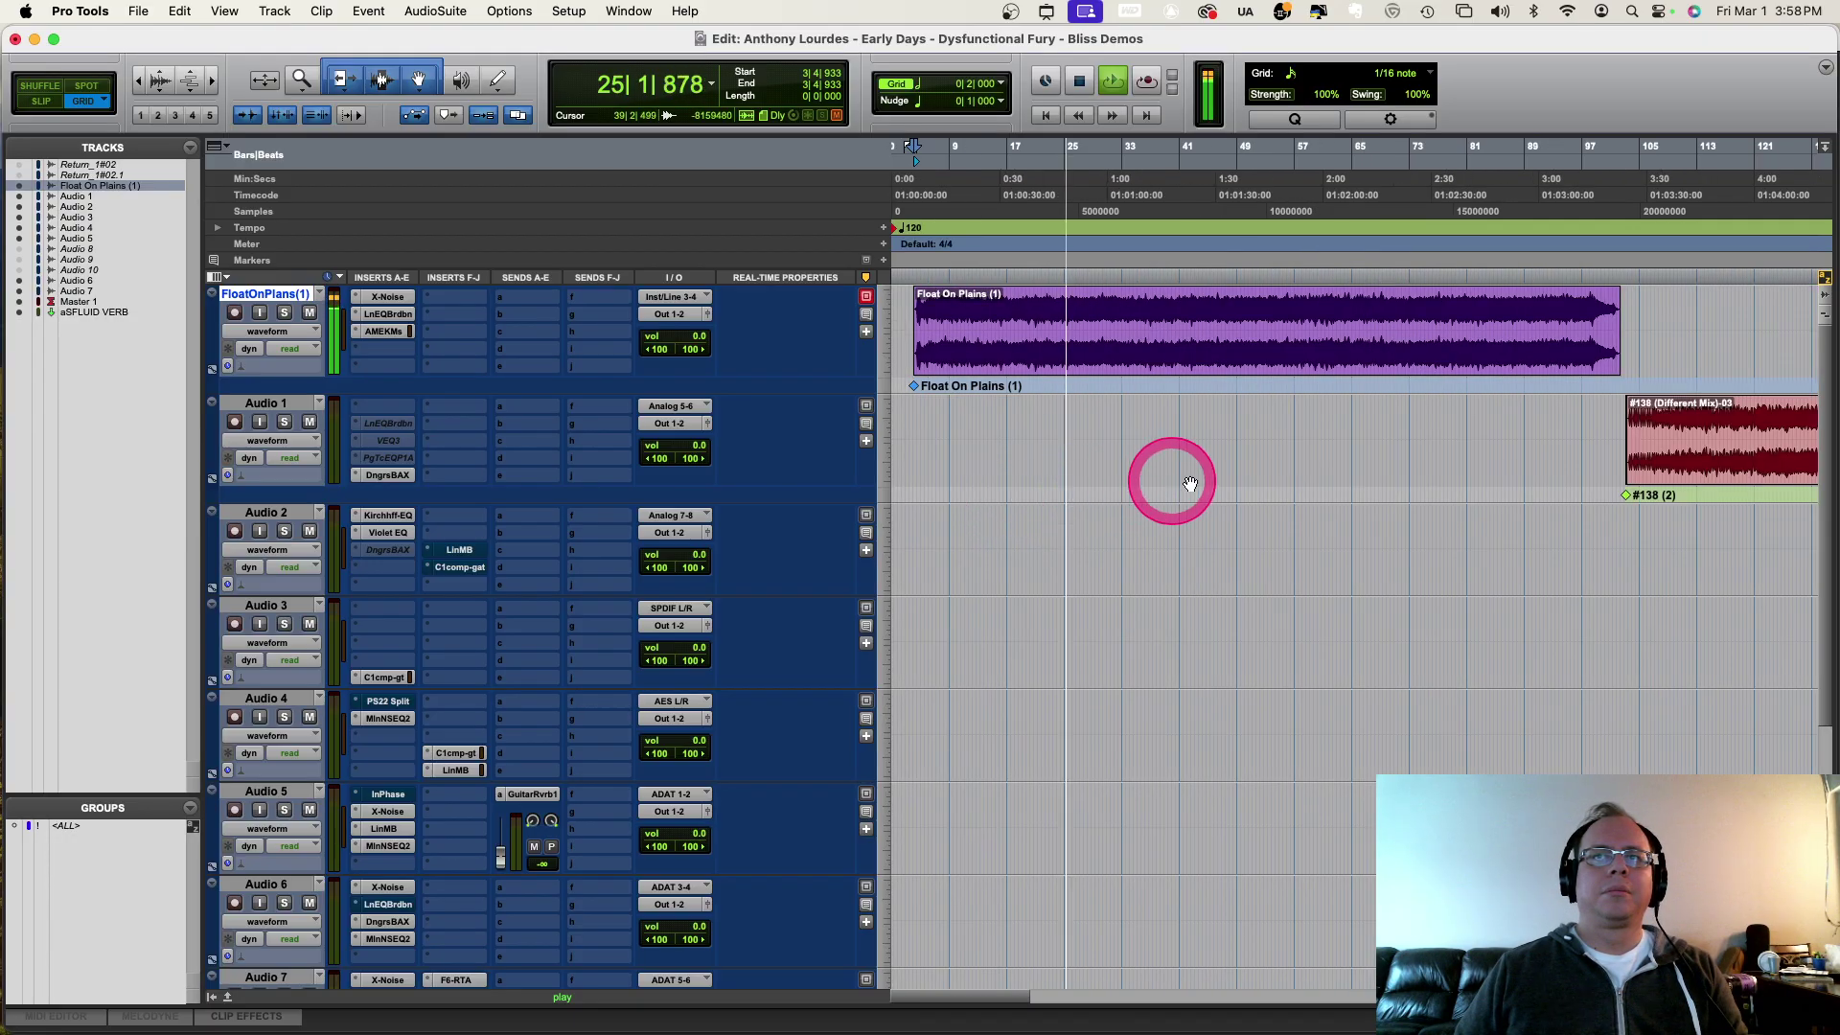
click(1512, 434)
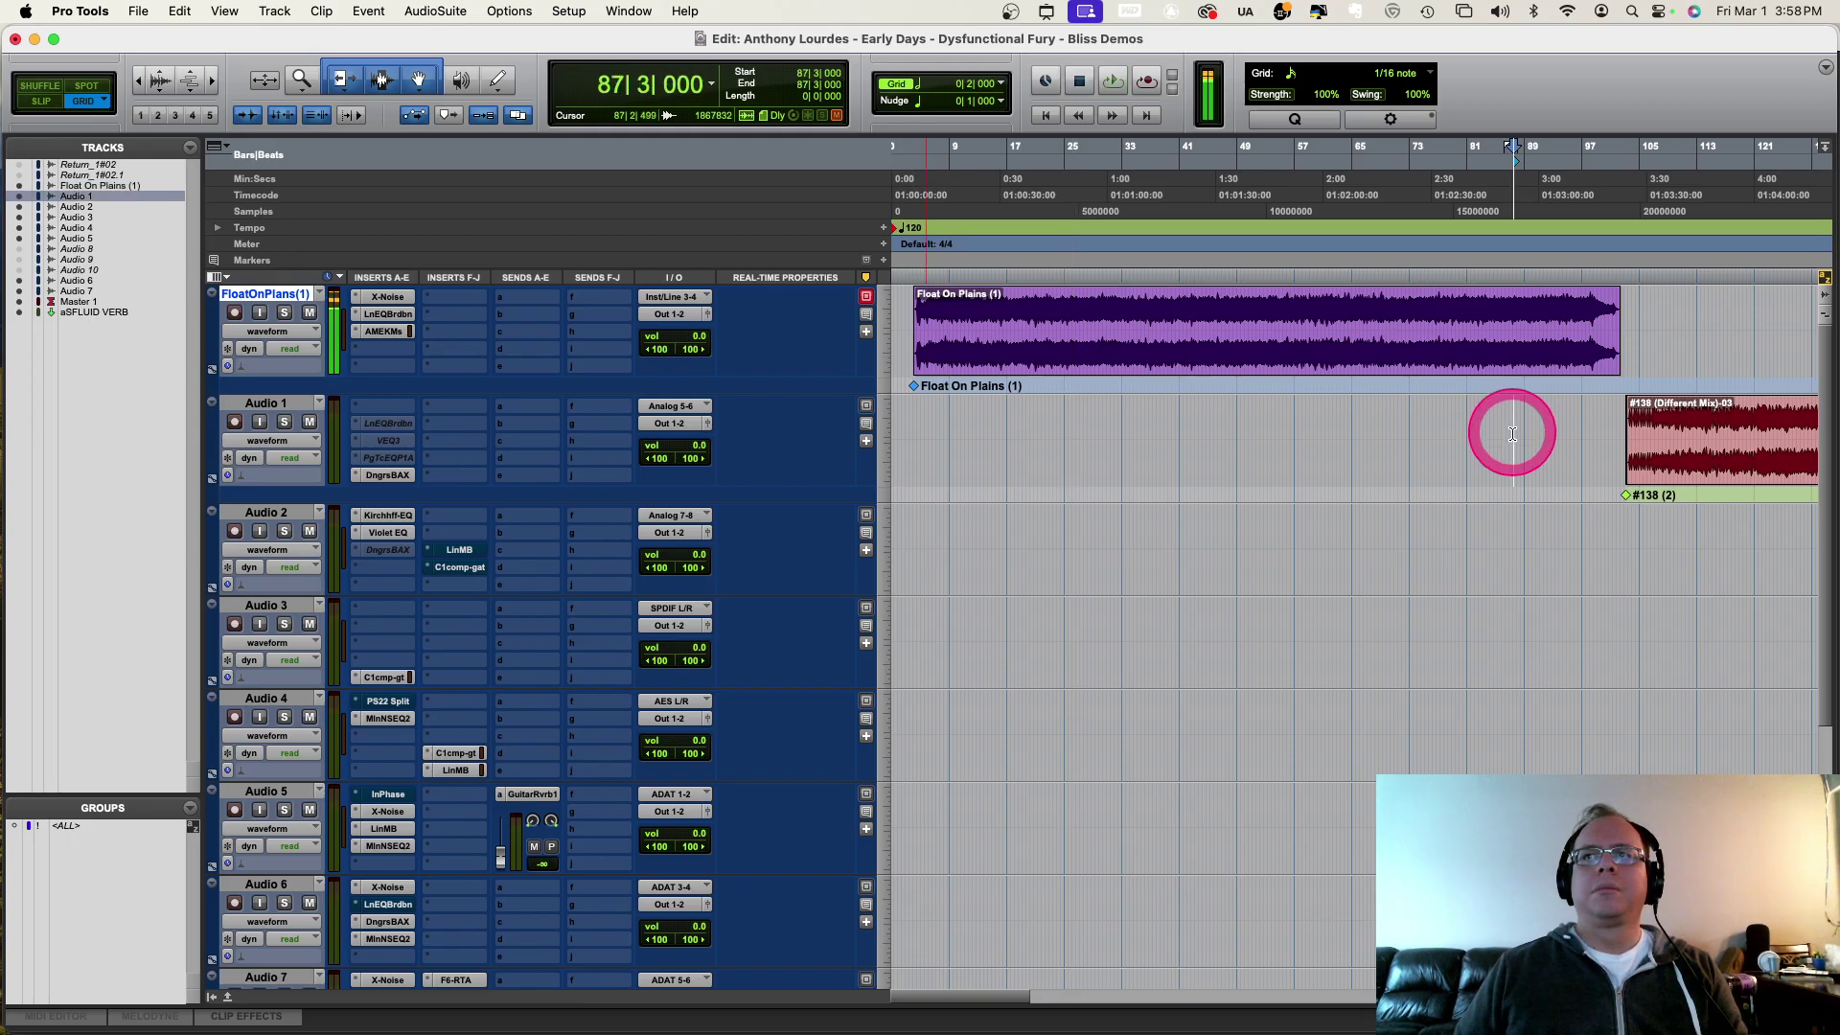
key(Tab)
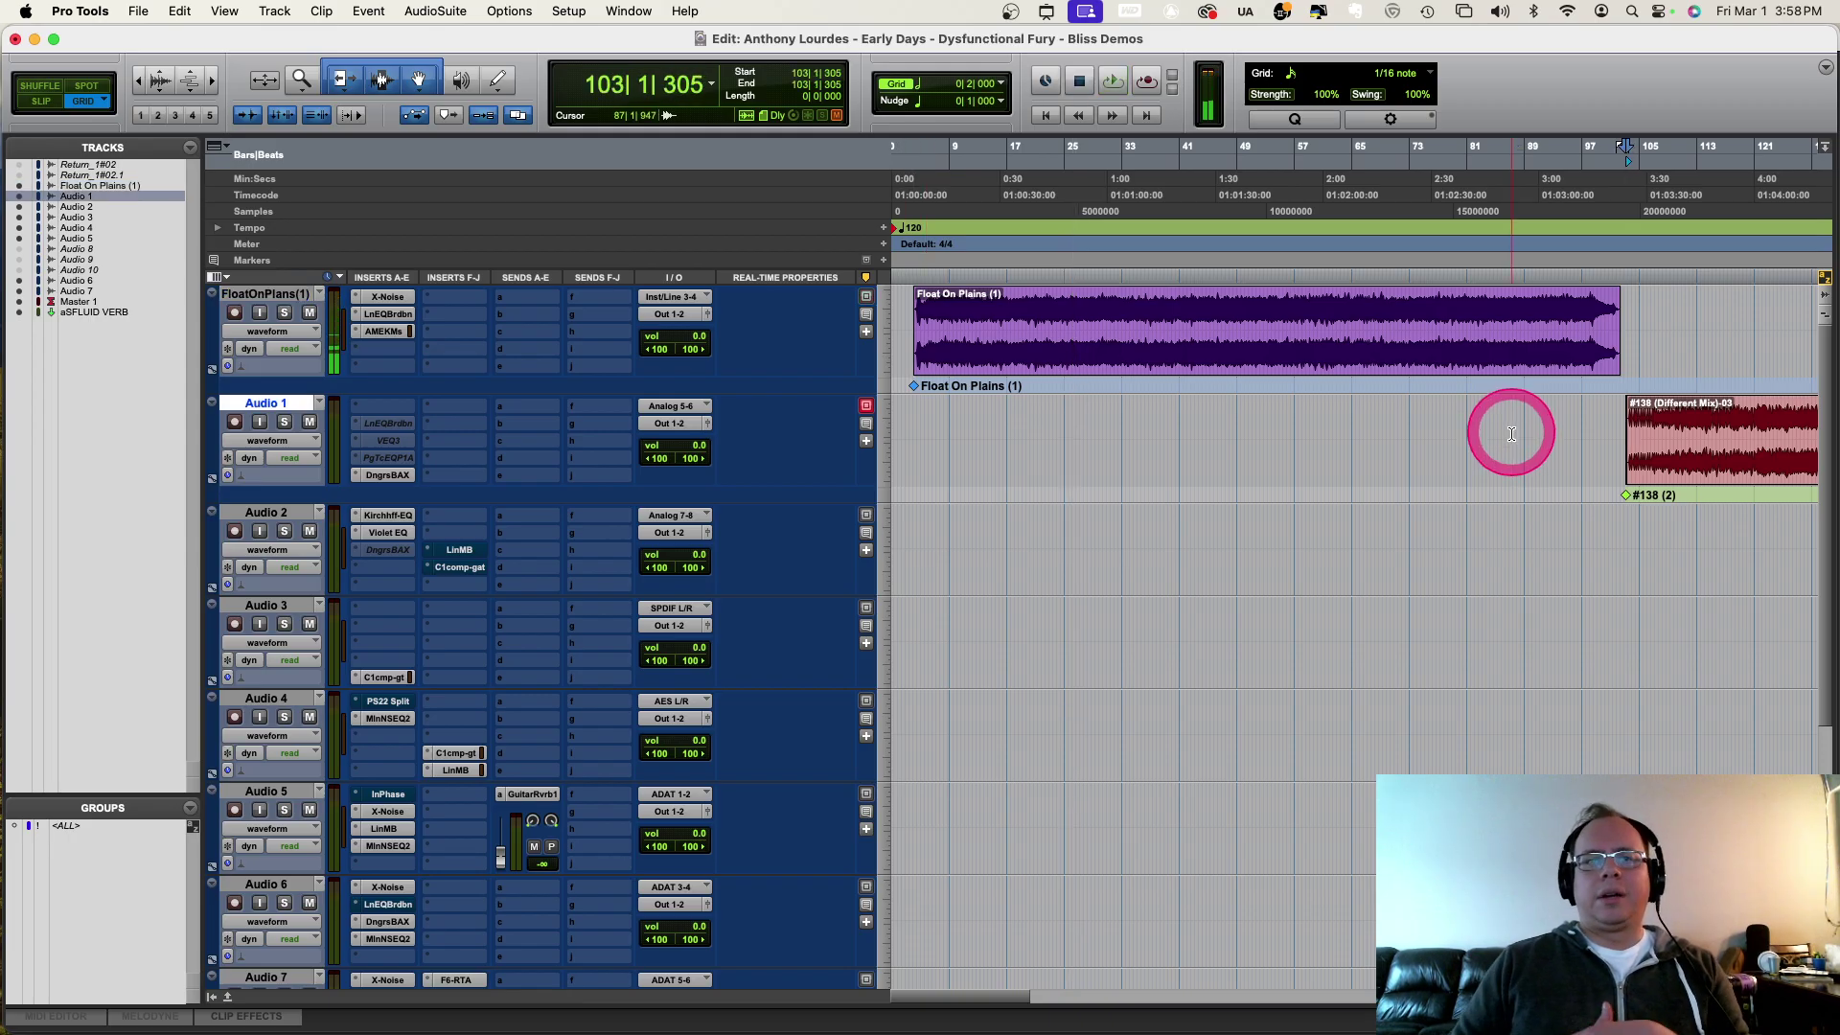
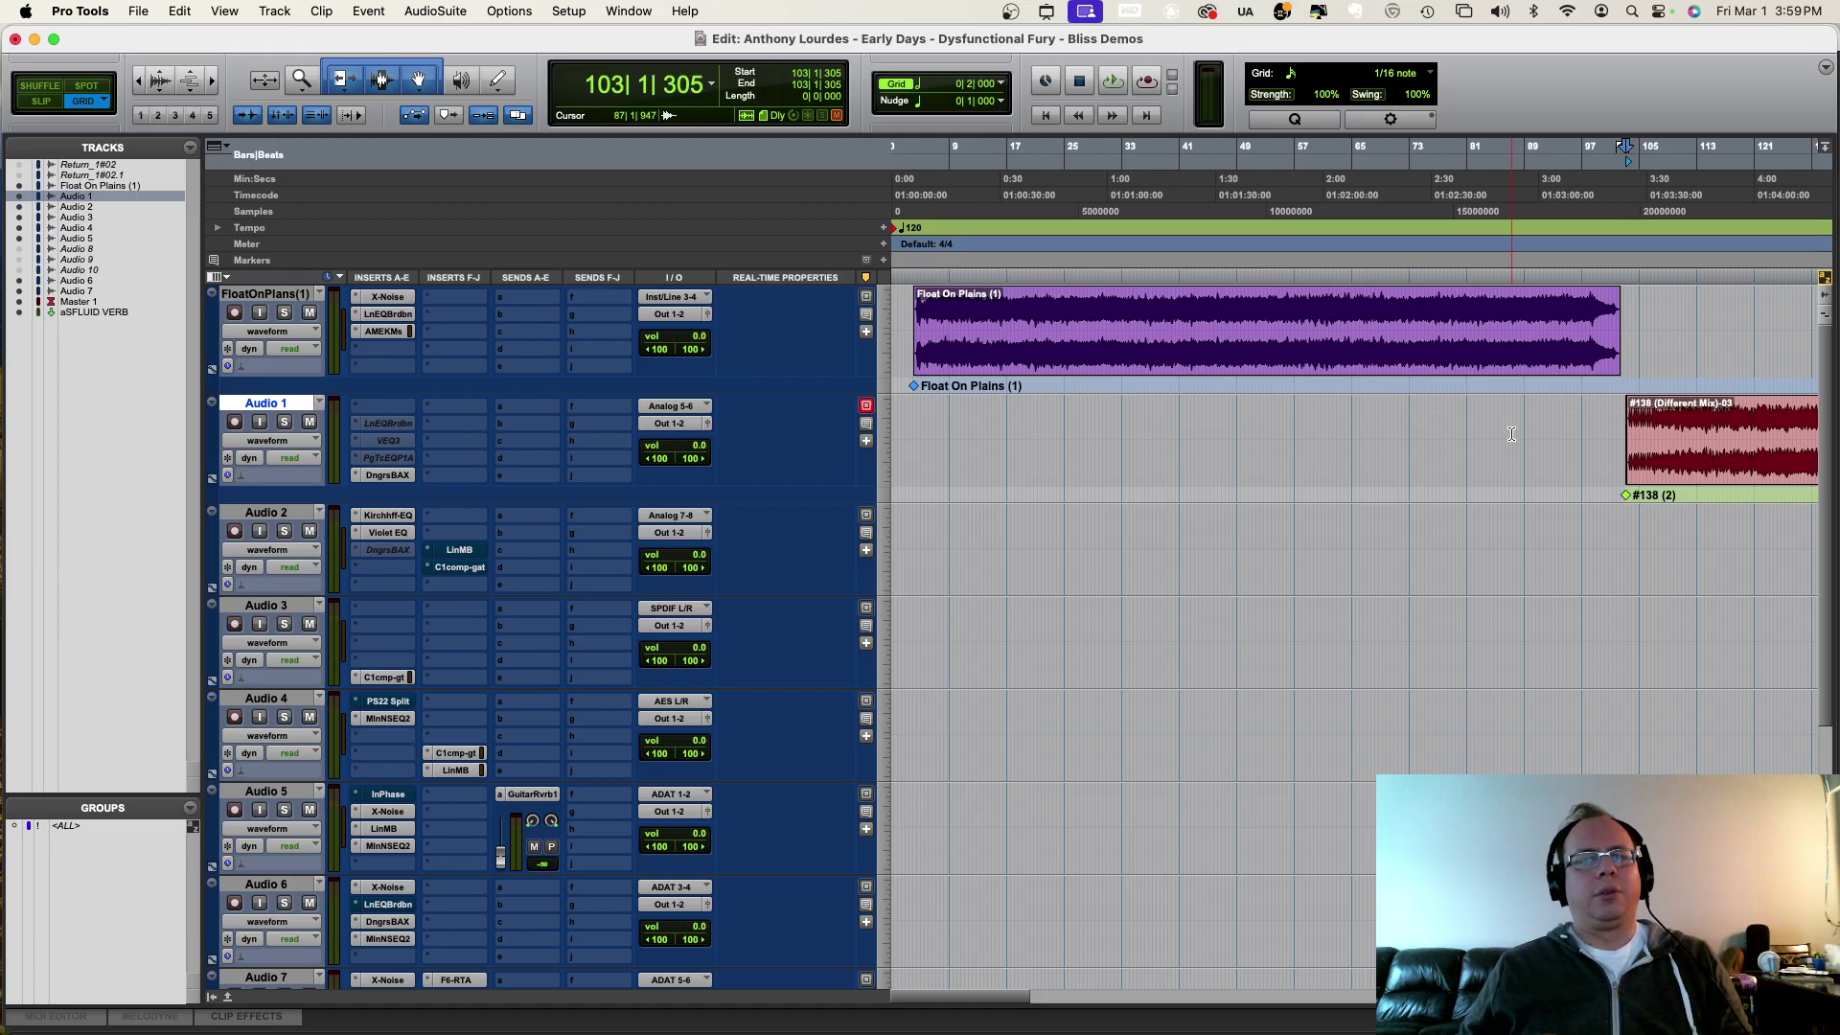
Step: Play the Float On Plains (1) song from bar 80, and play the transition into #138 from bar 102
click(1464, 321)
key(space)
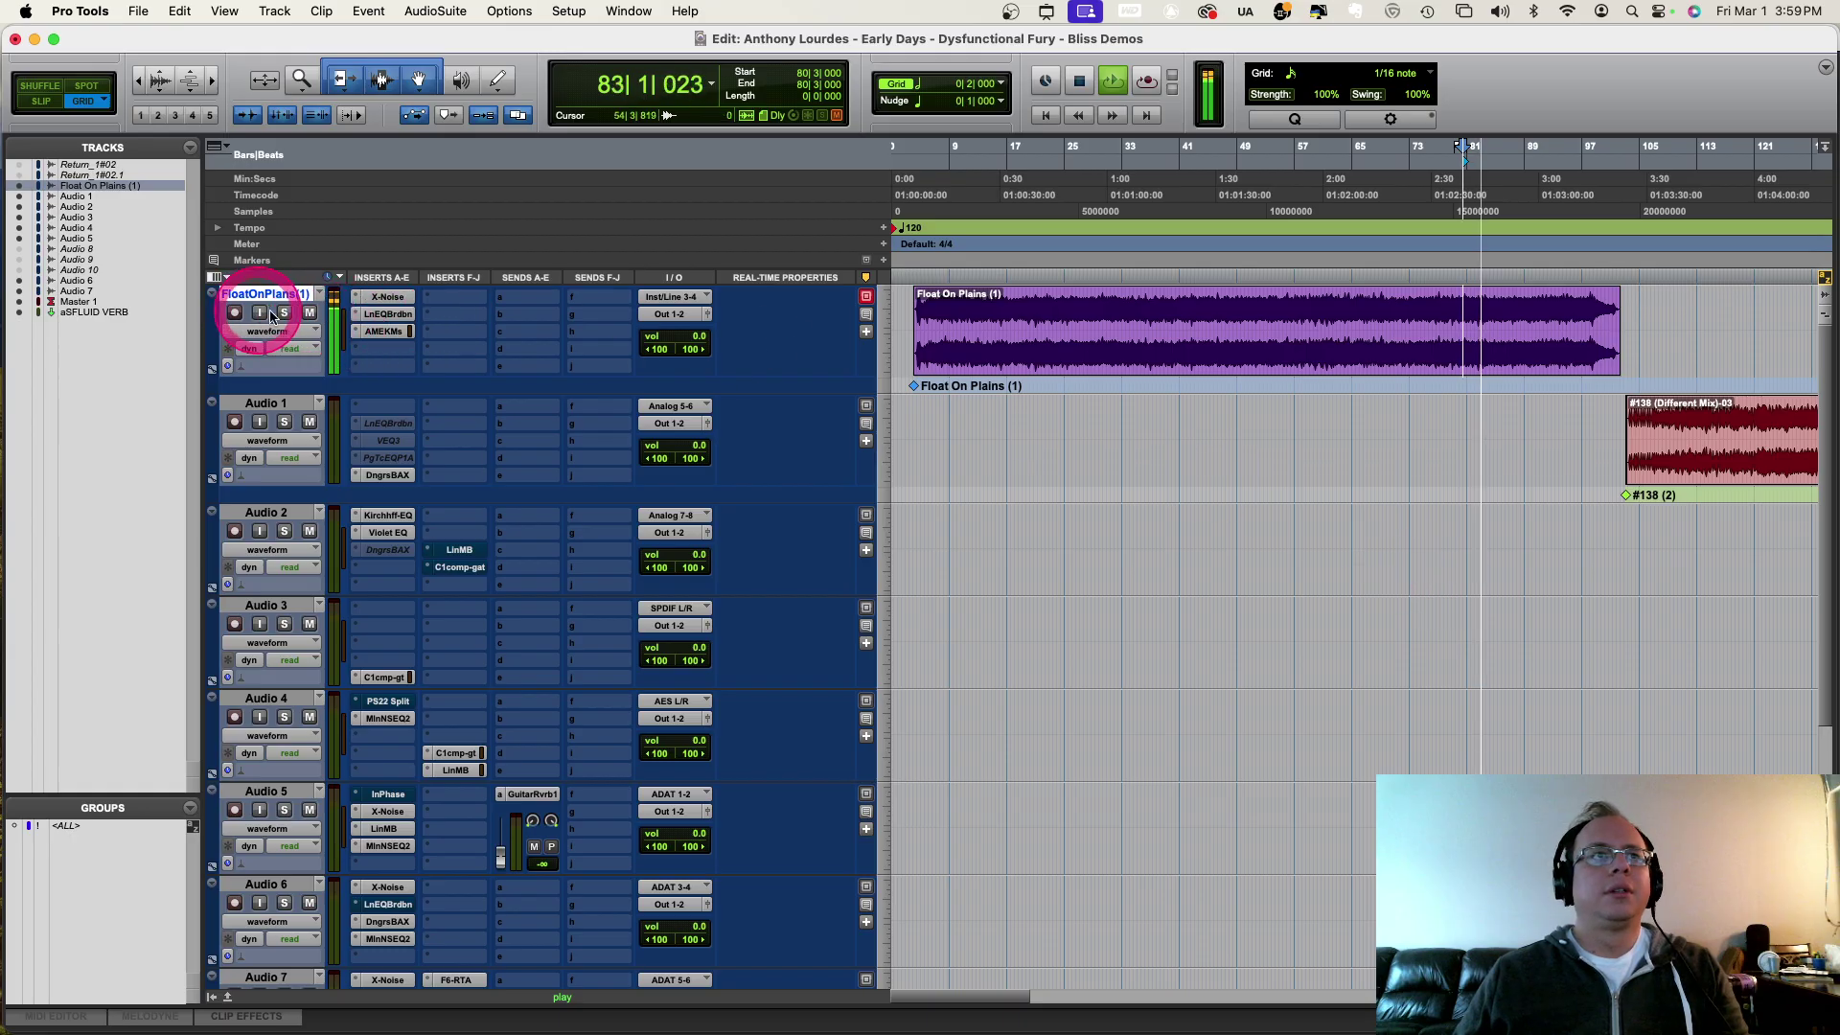
key(space)
click(1616, 543)
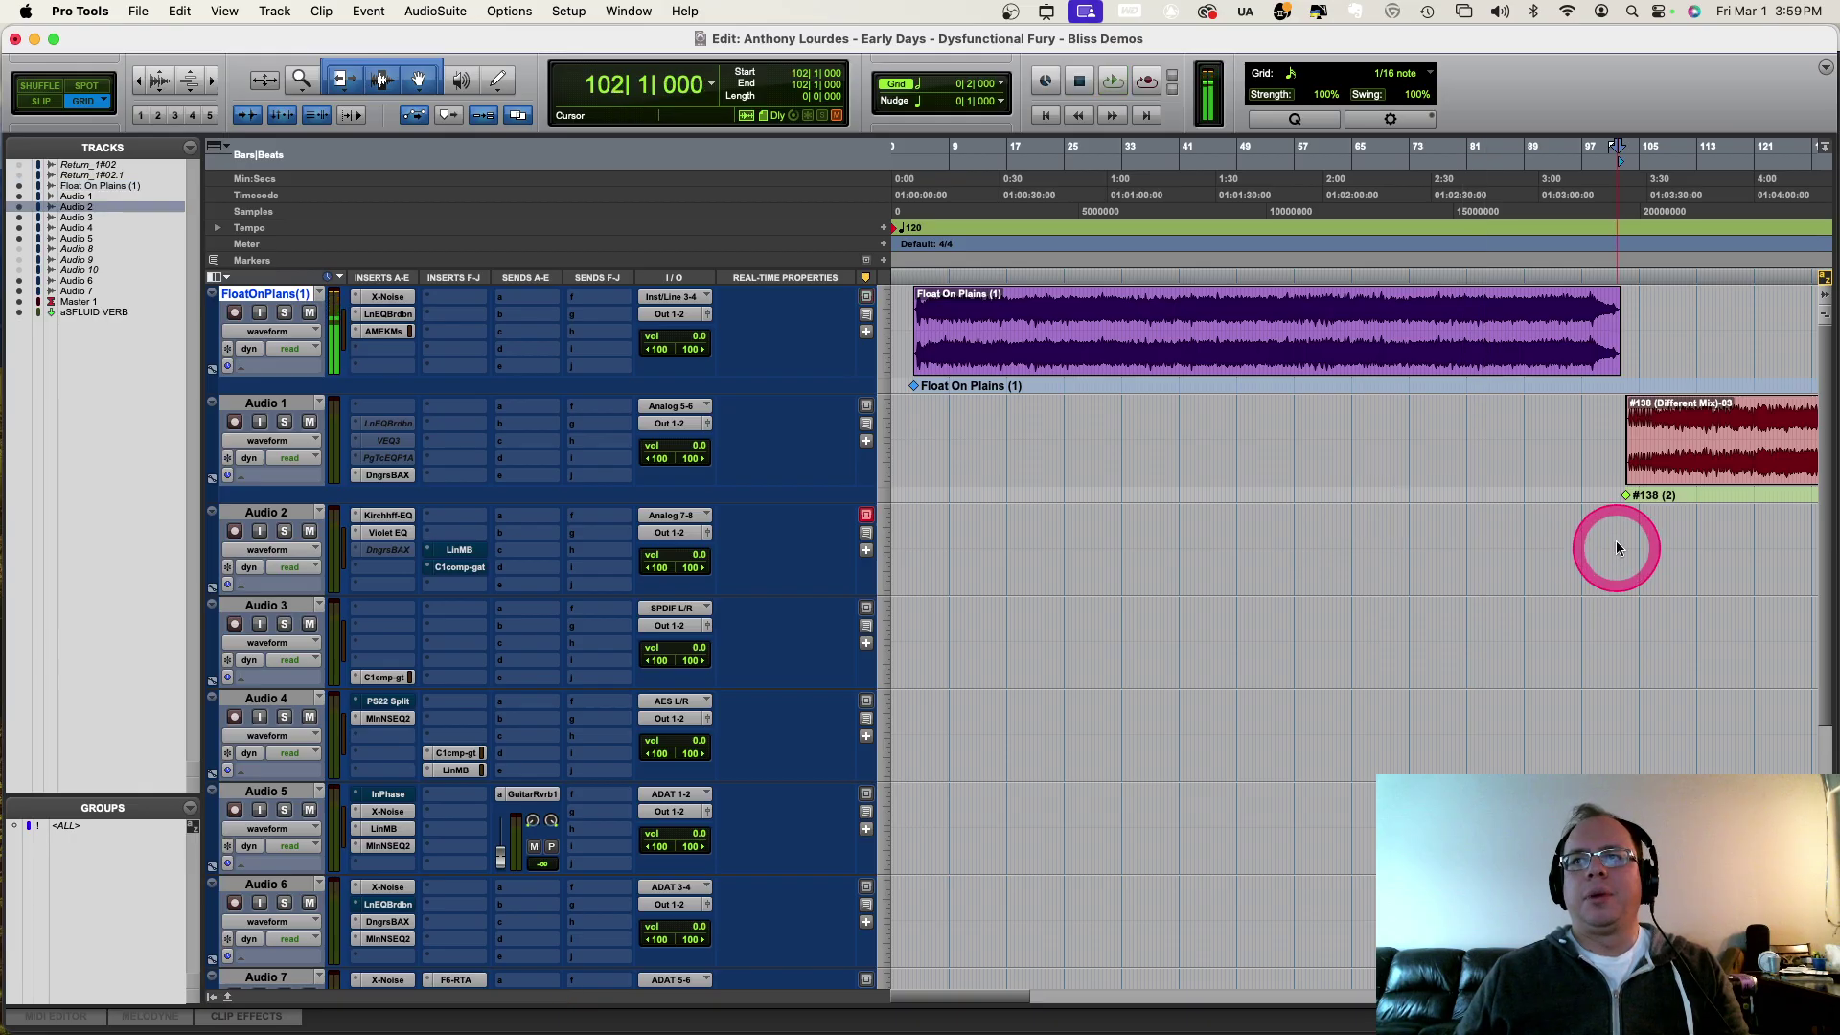
key(space)
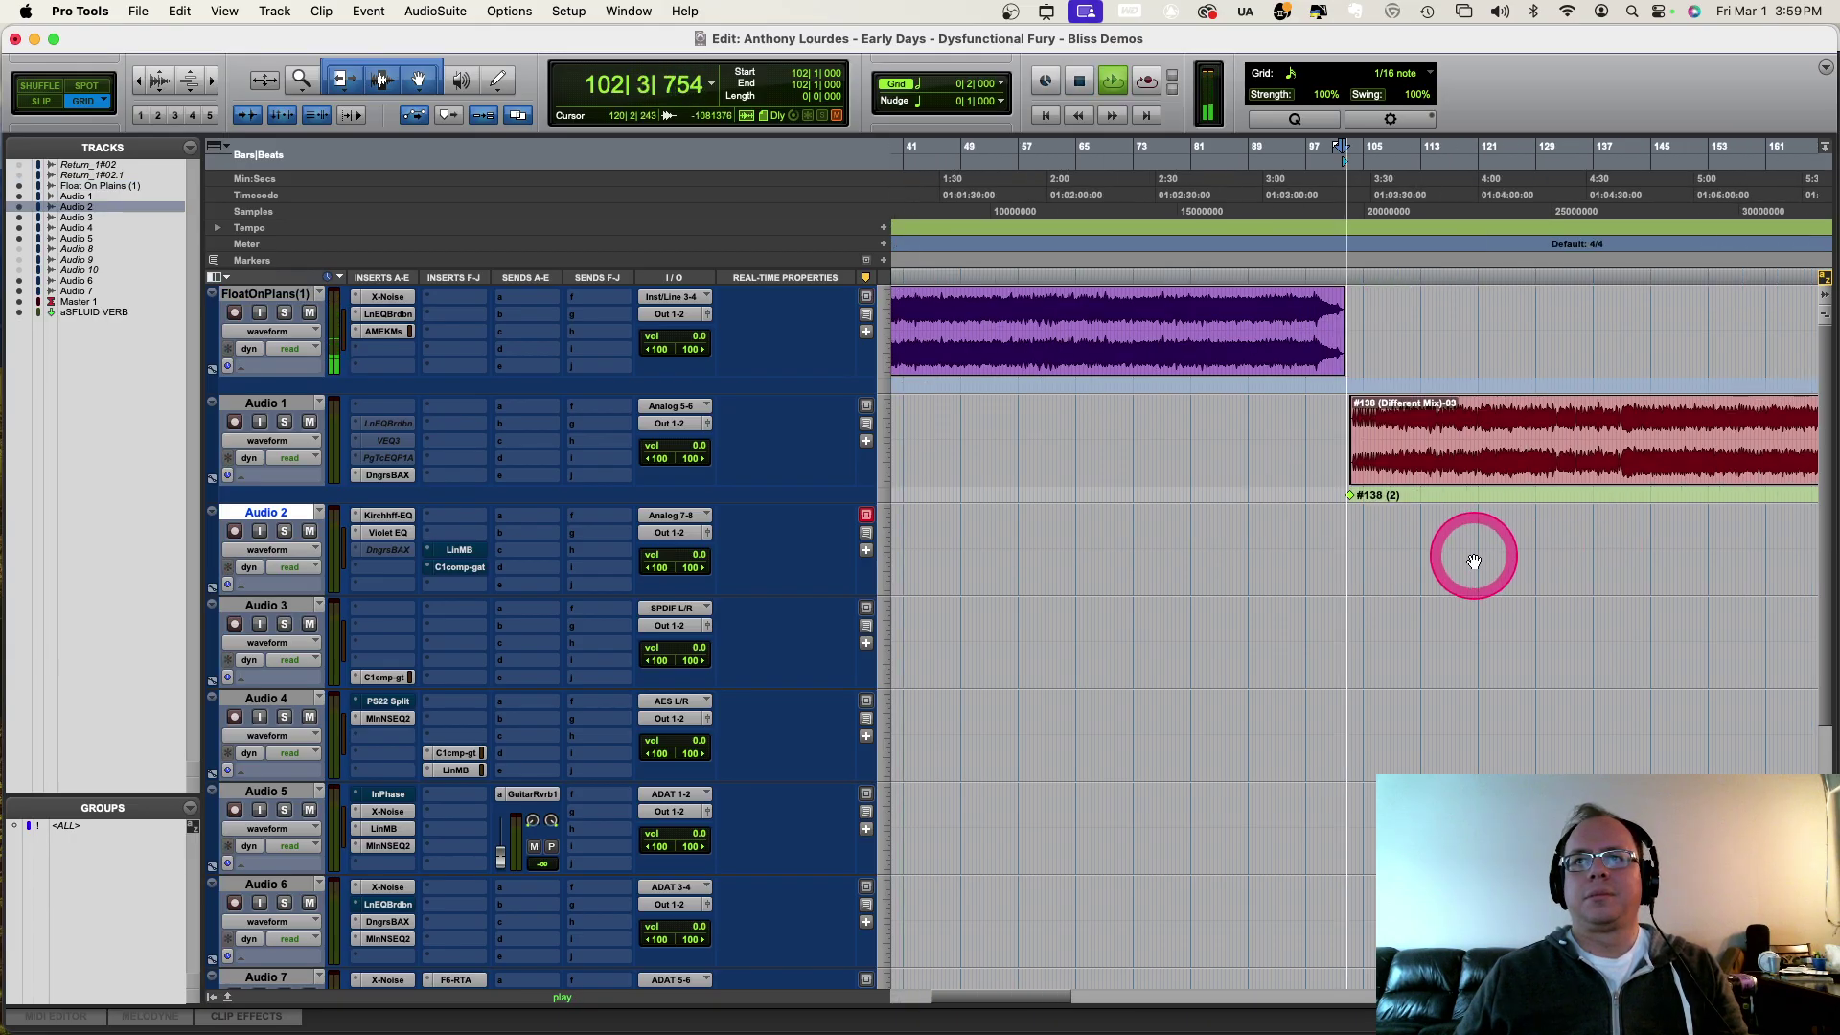
scroll(1473, 551, right, 3)
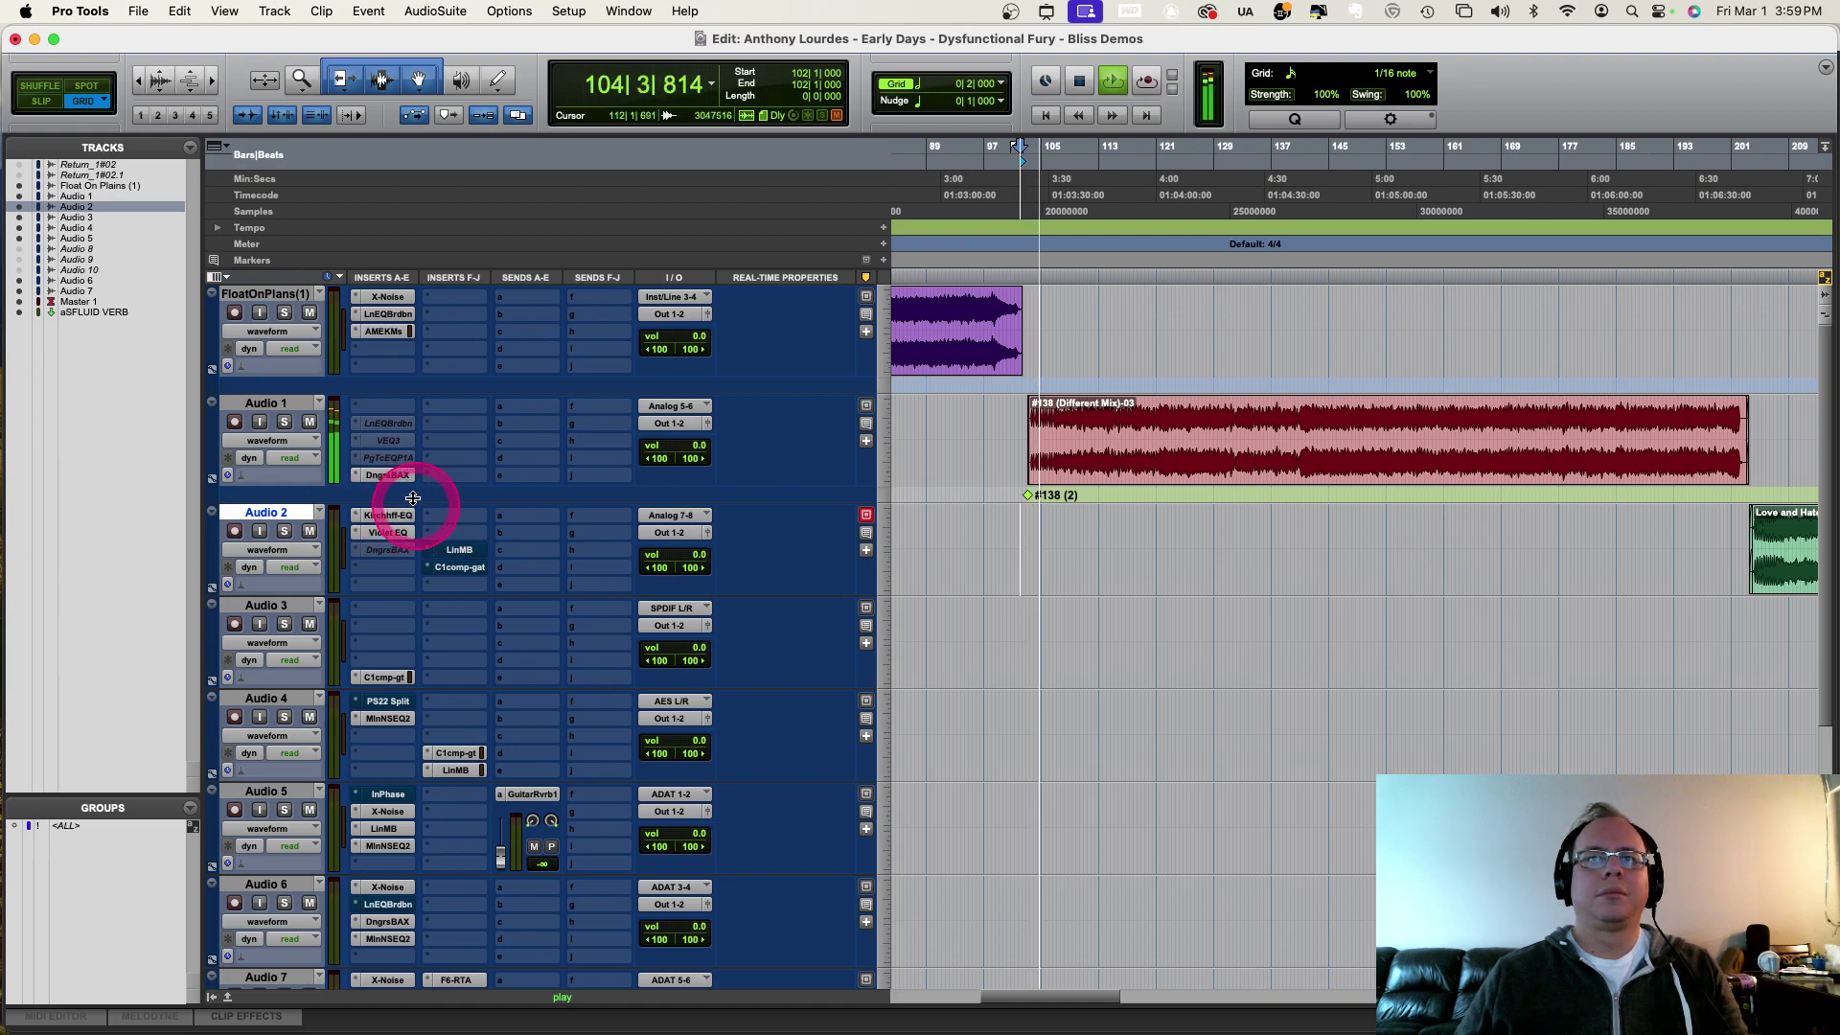
Step: Open Audio 1's Dangerous BAX EQ, move its window clear of the #138 clip, and stop playback
click(384, 474)
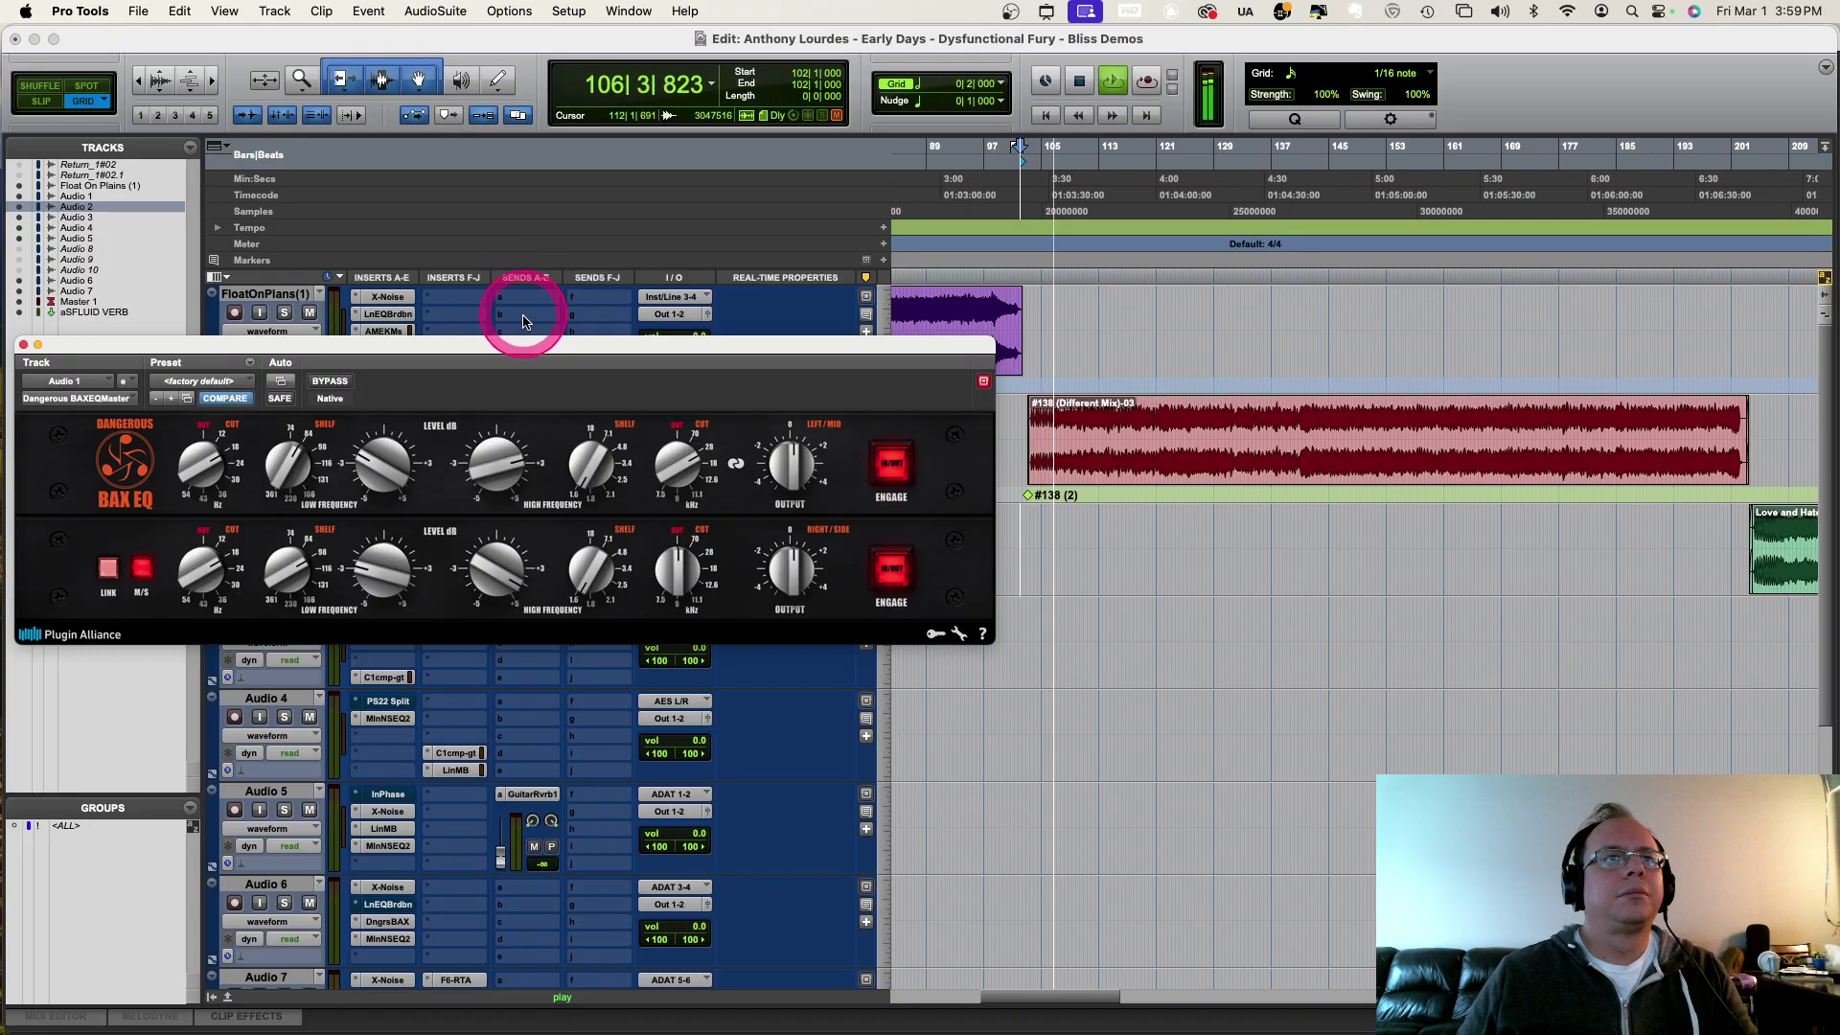
drag(526, 345, 1274, 572)
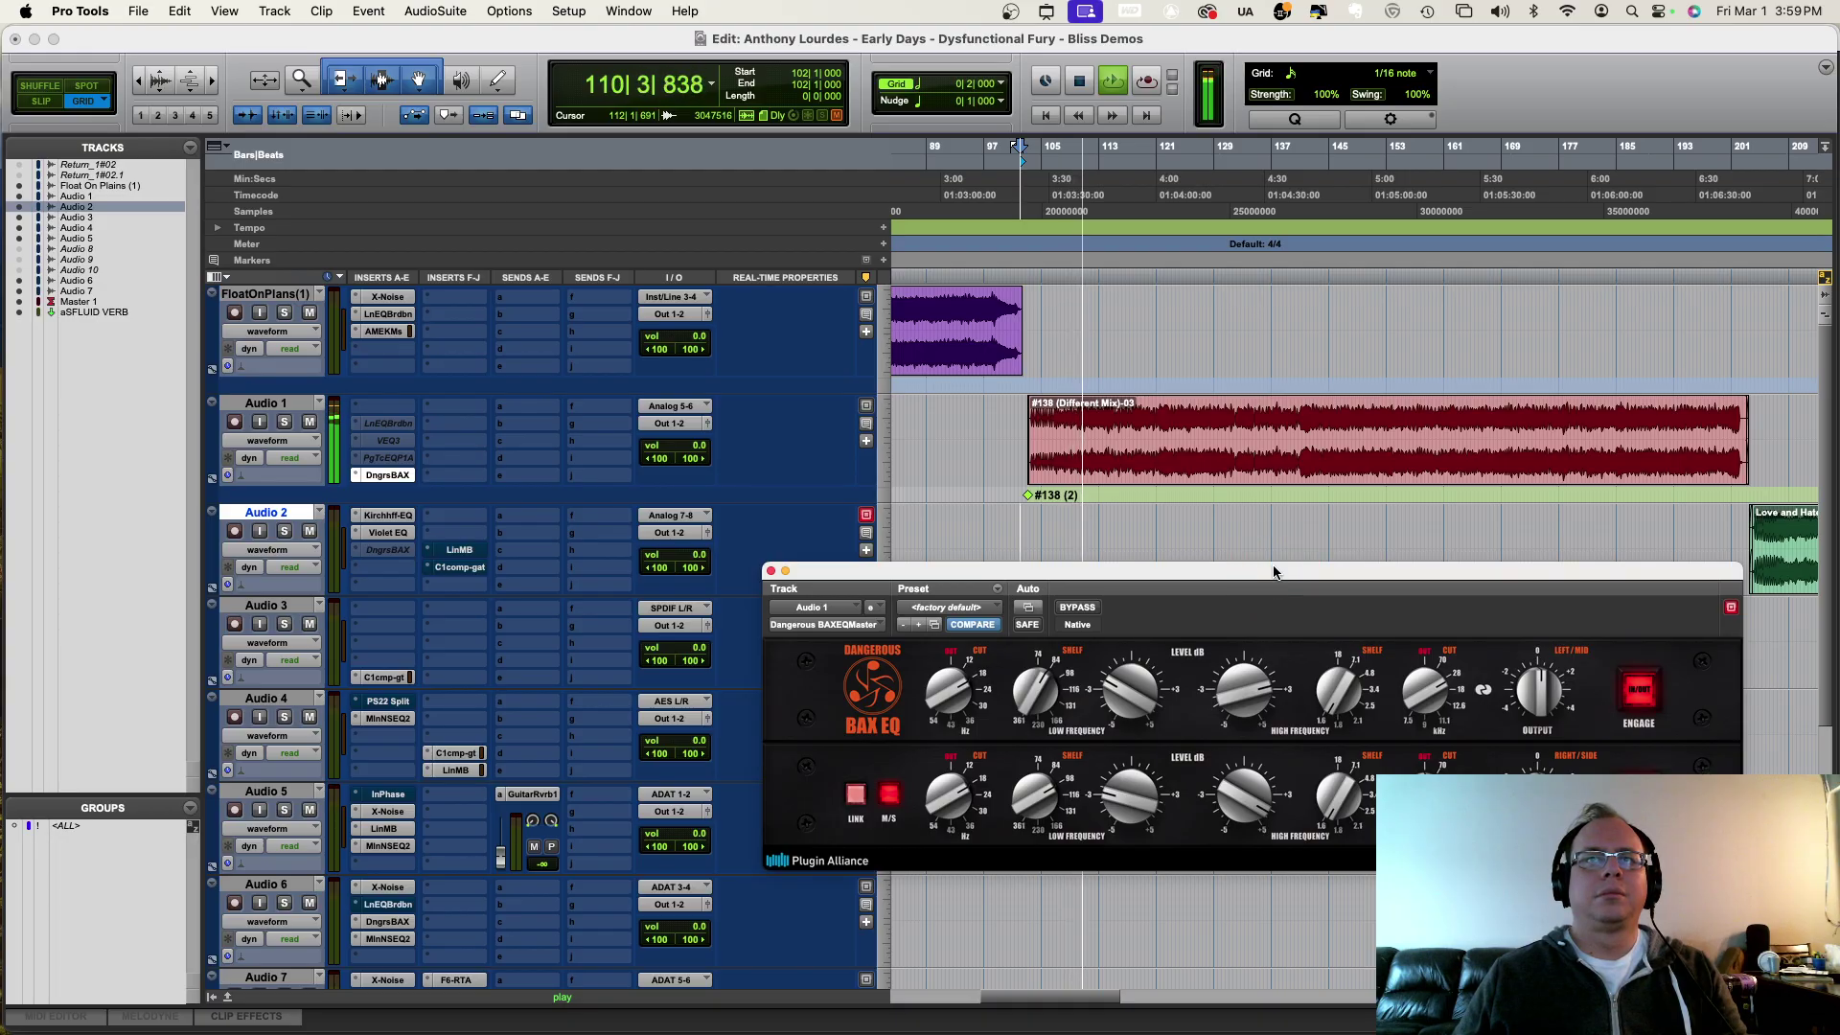
key(super+bracketright)
drag(1306, 427, 1385, 457)
key(space)
scroll(1396, 441, right, 5)
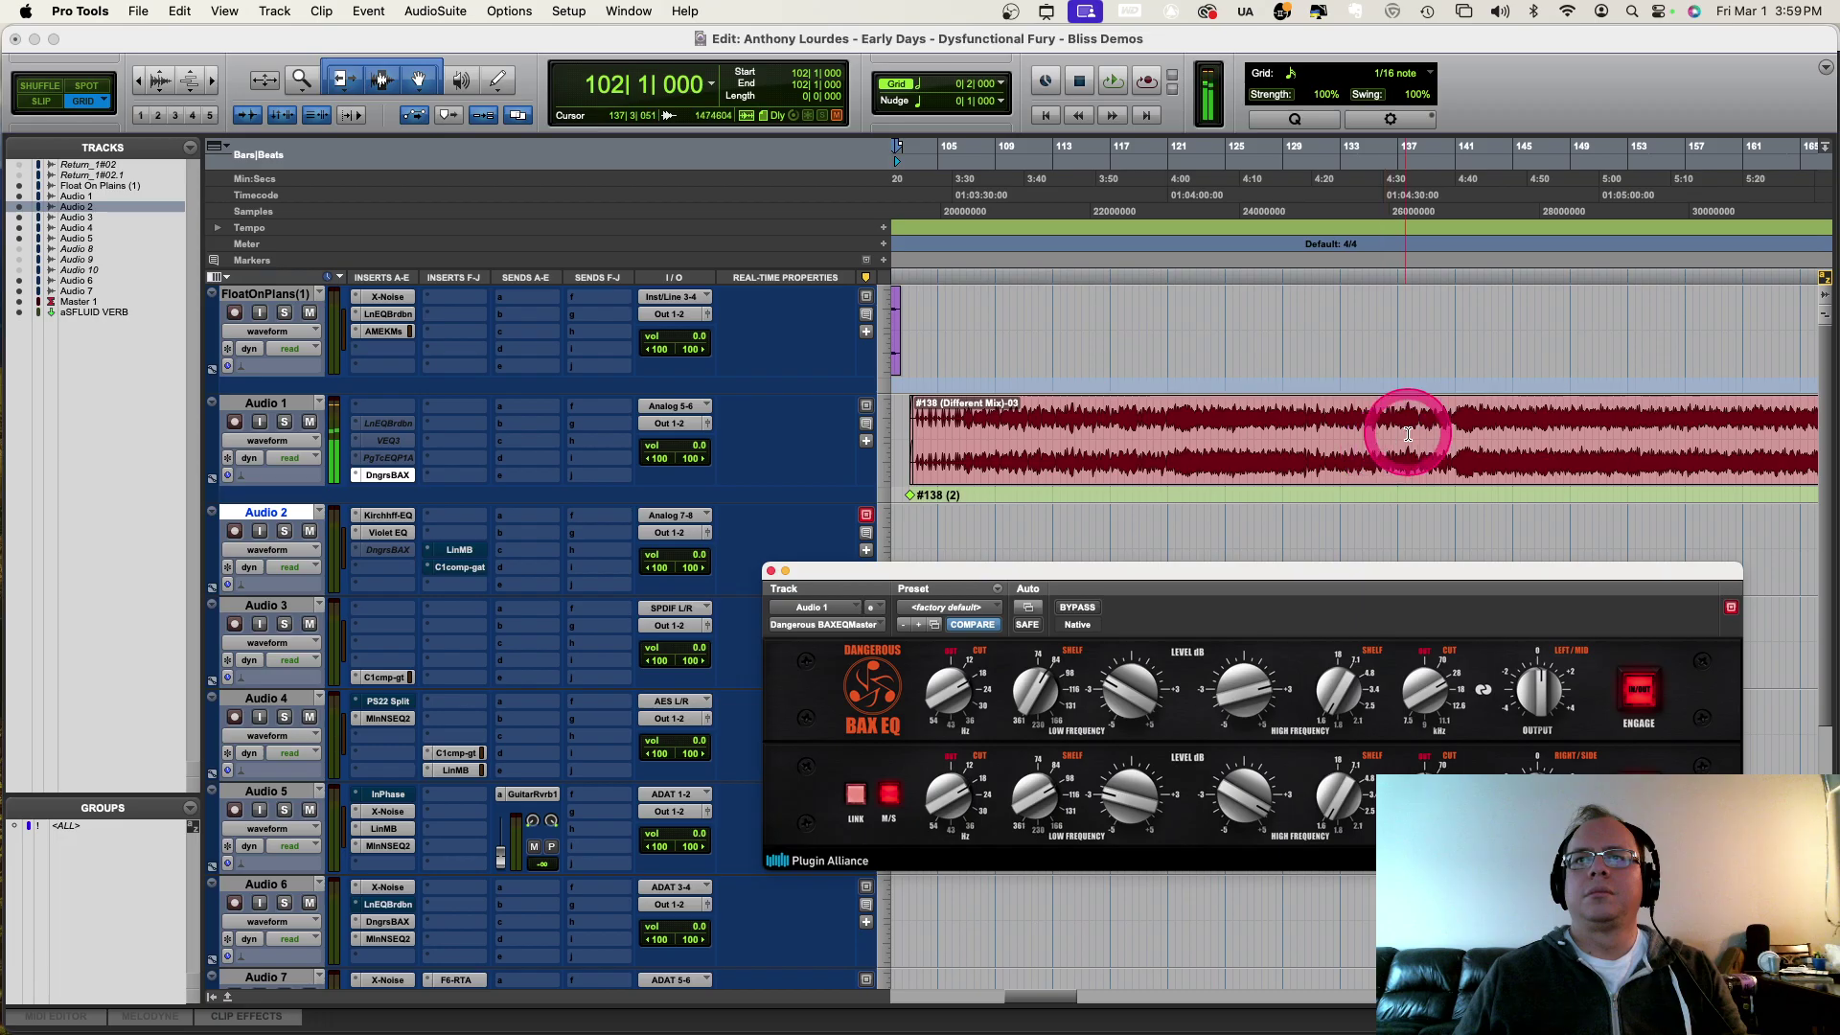
Step: Audition the #138 song with the BAX EQ from bars 127, 123 and 121, and close the EQ window
click(1255, 427)
key(space)
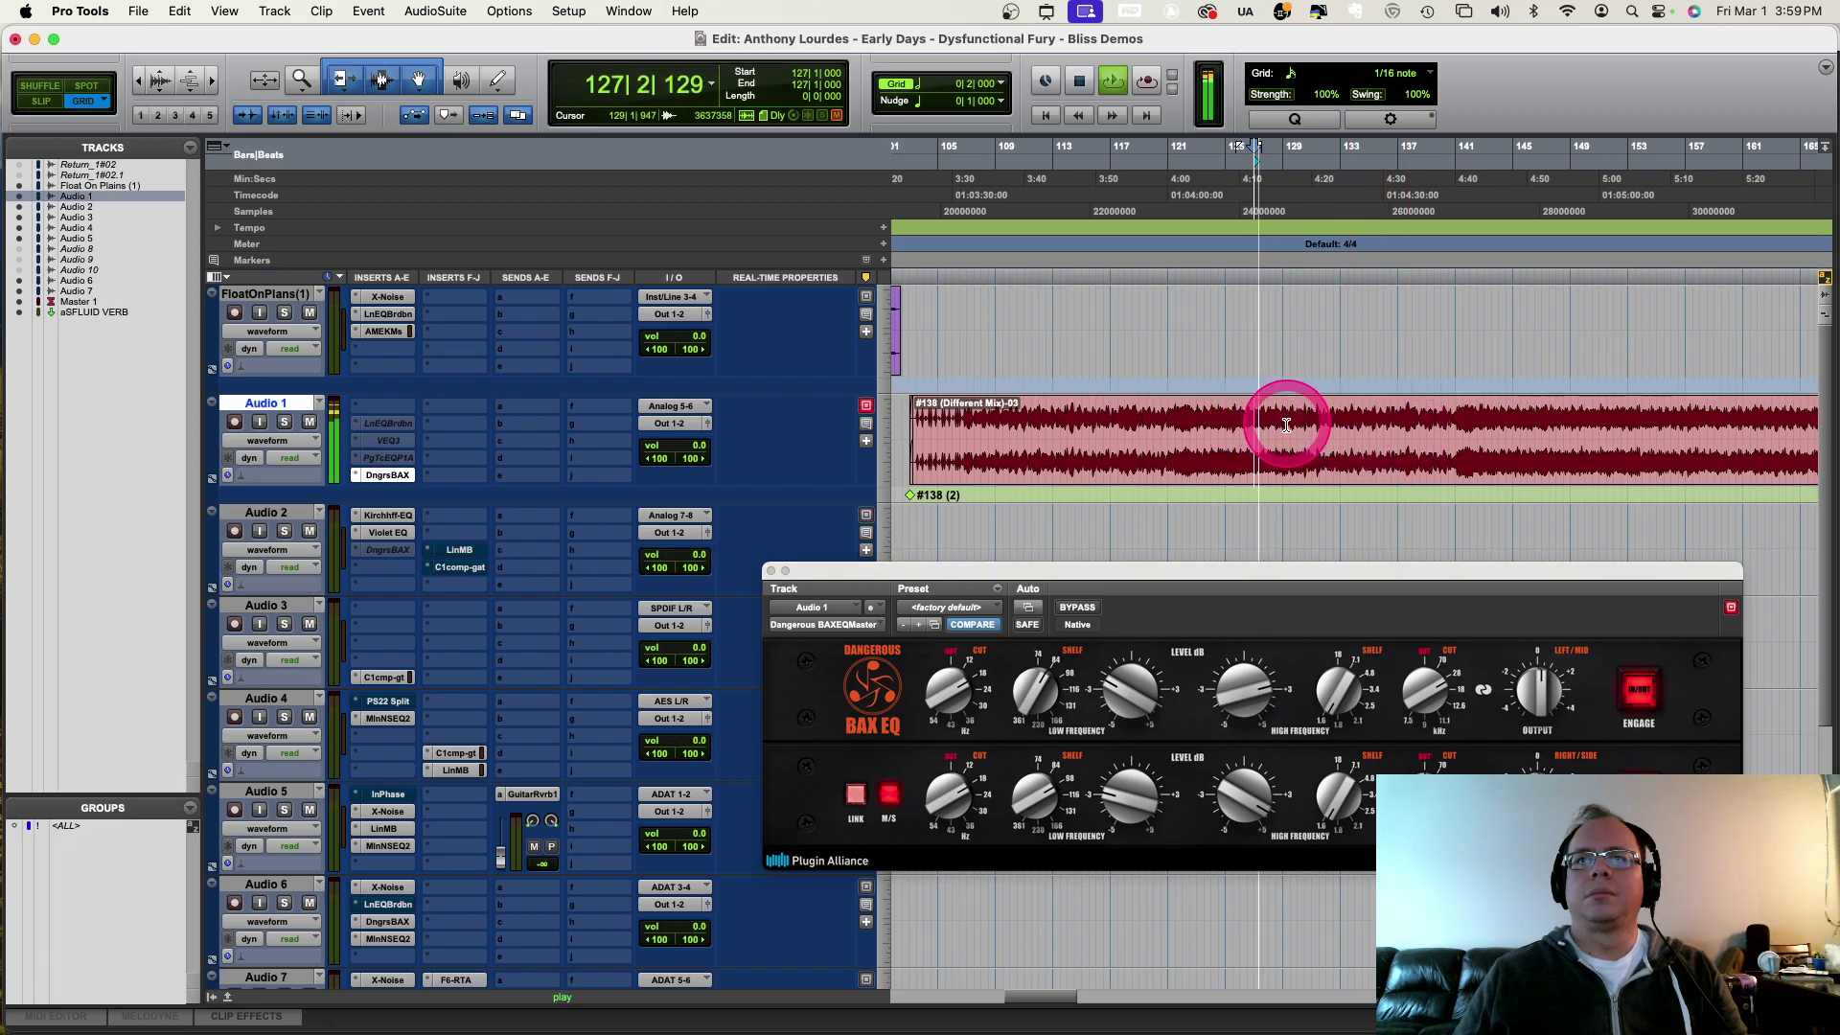
click(1205, 425)
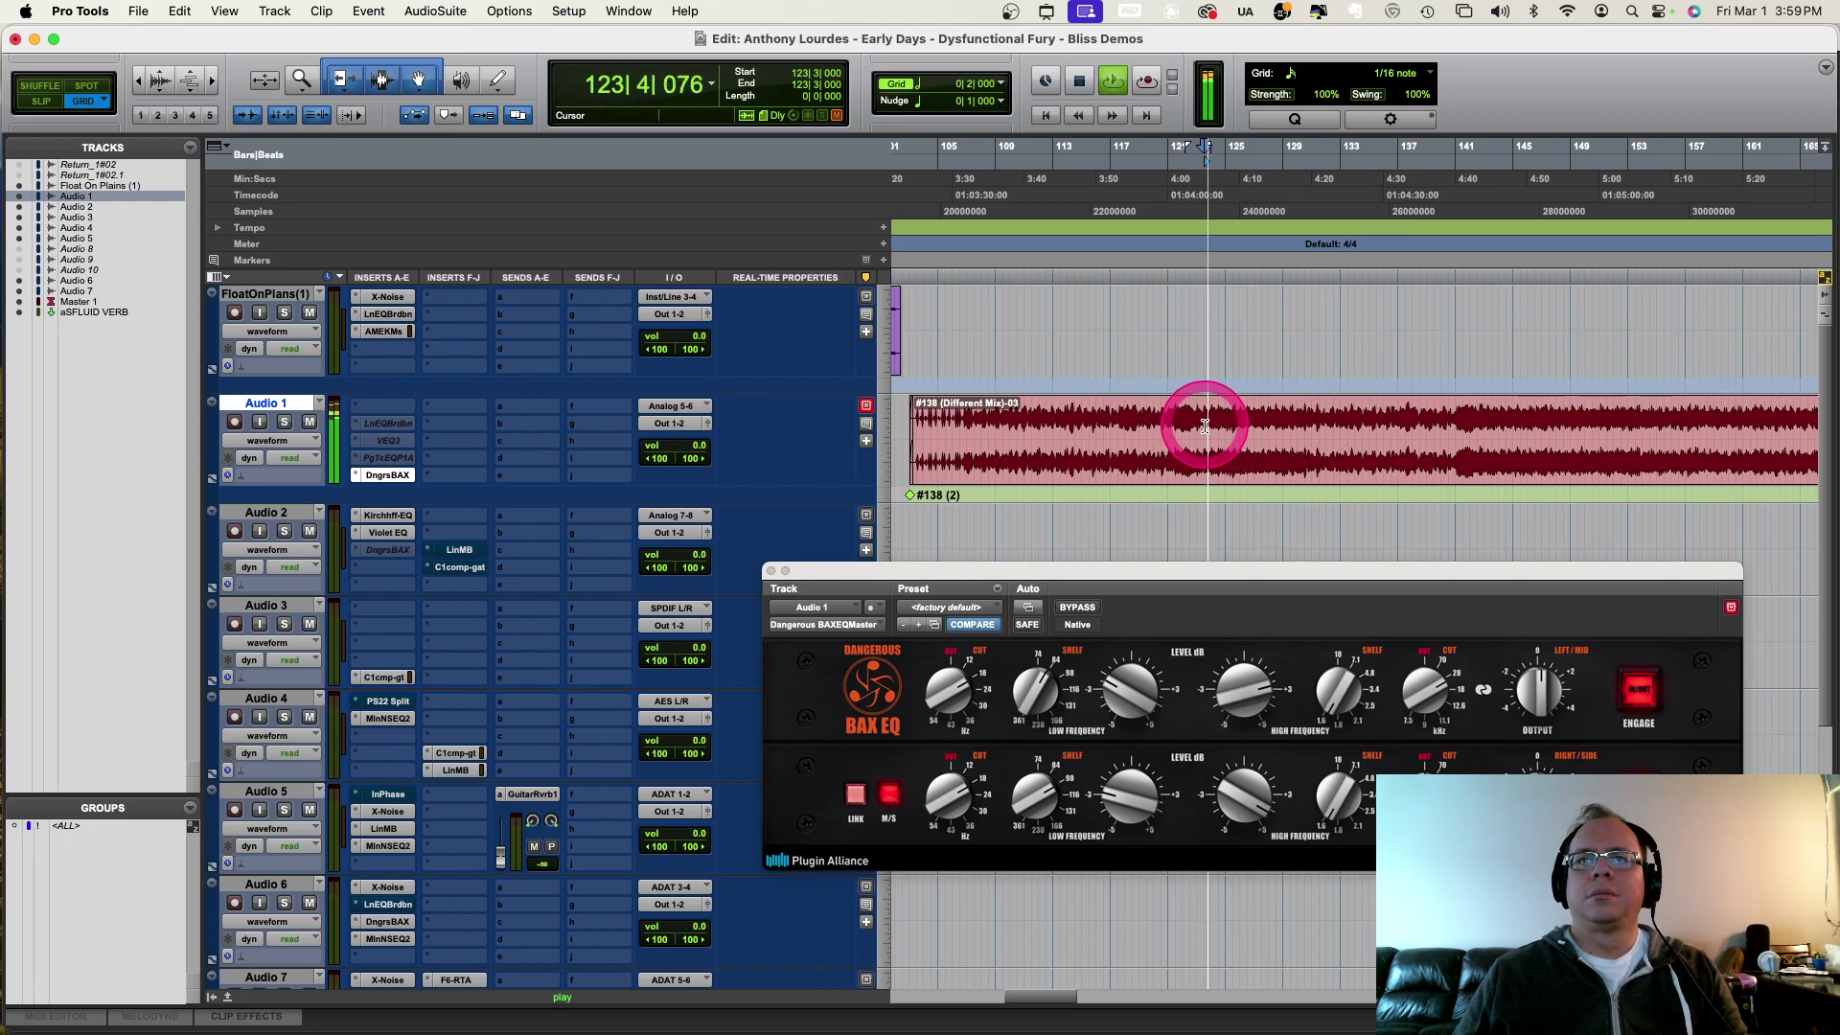
key(space)
click(1175, 425)
key(space)
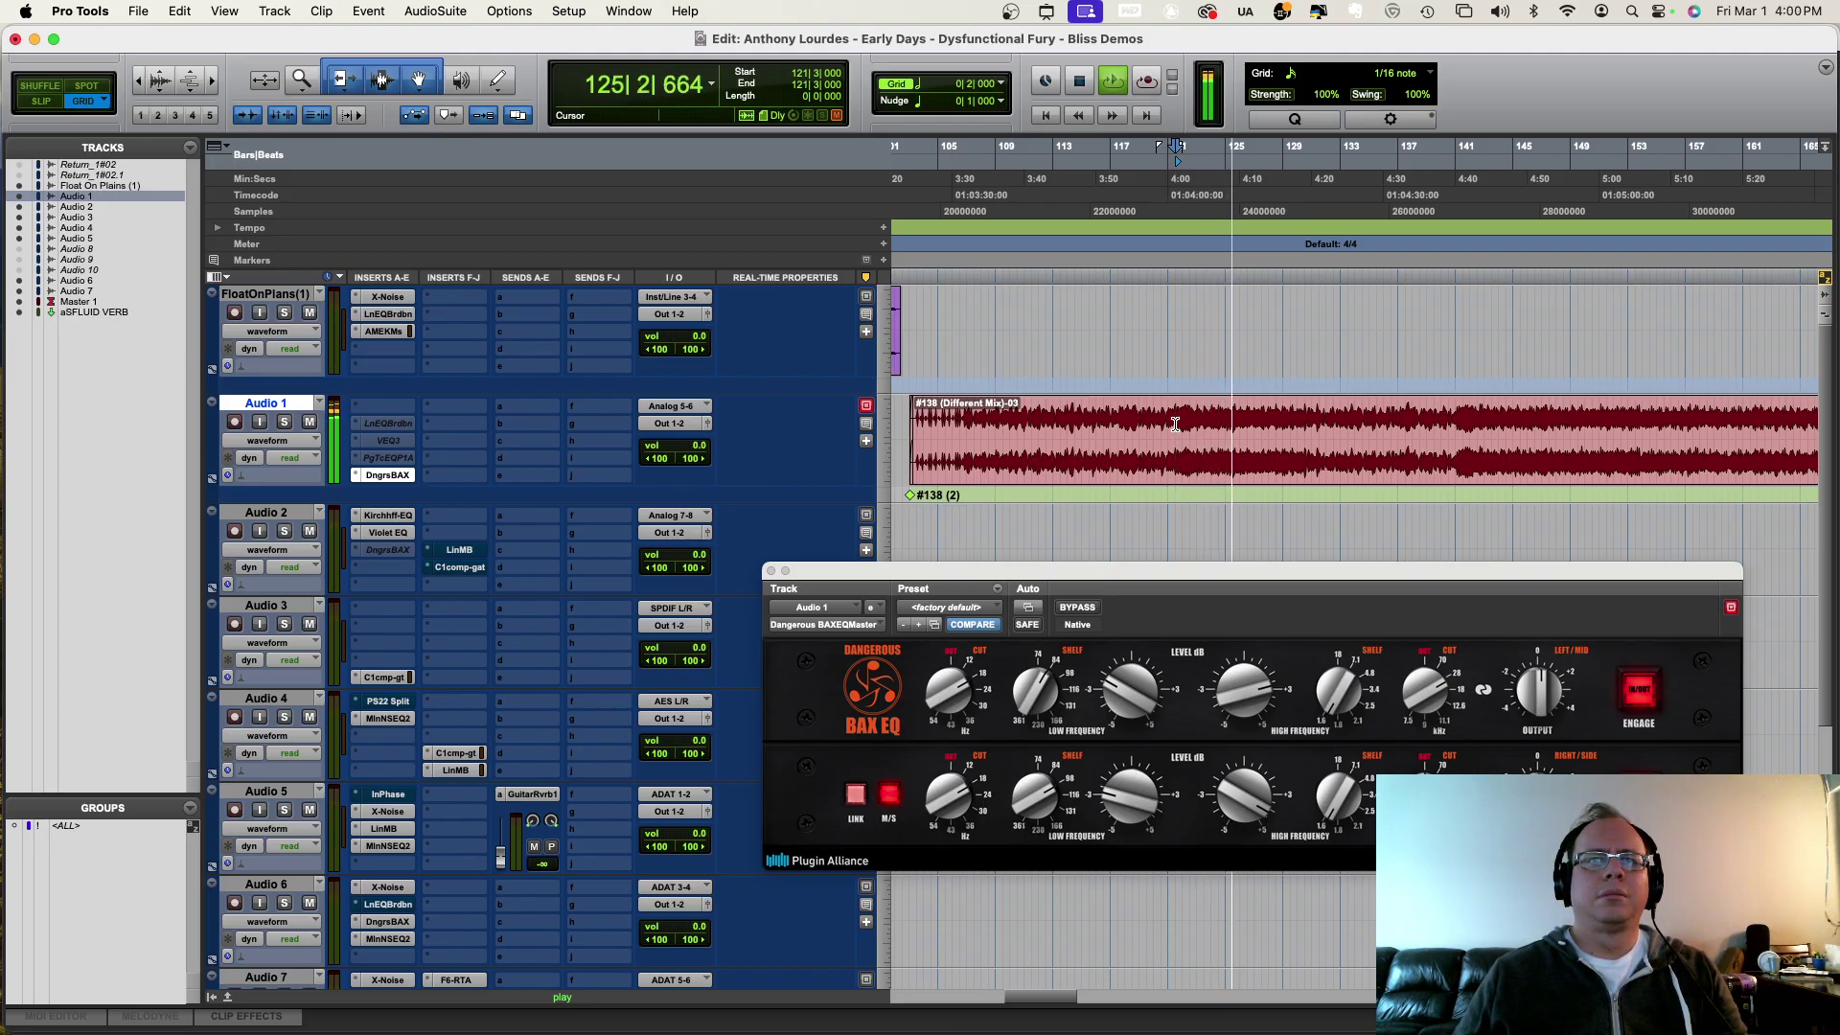
click(1175, 424)
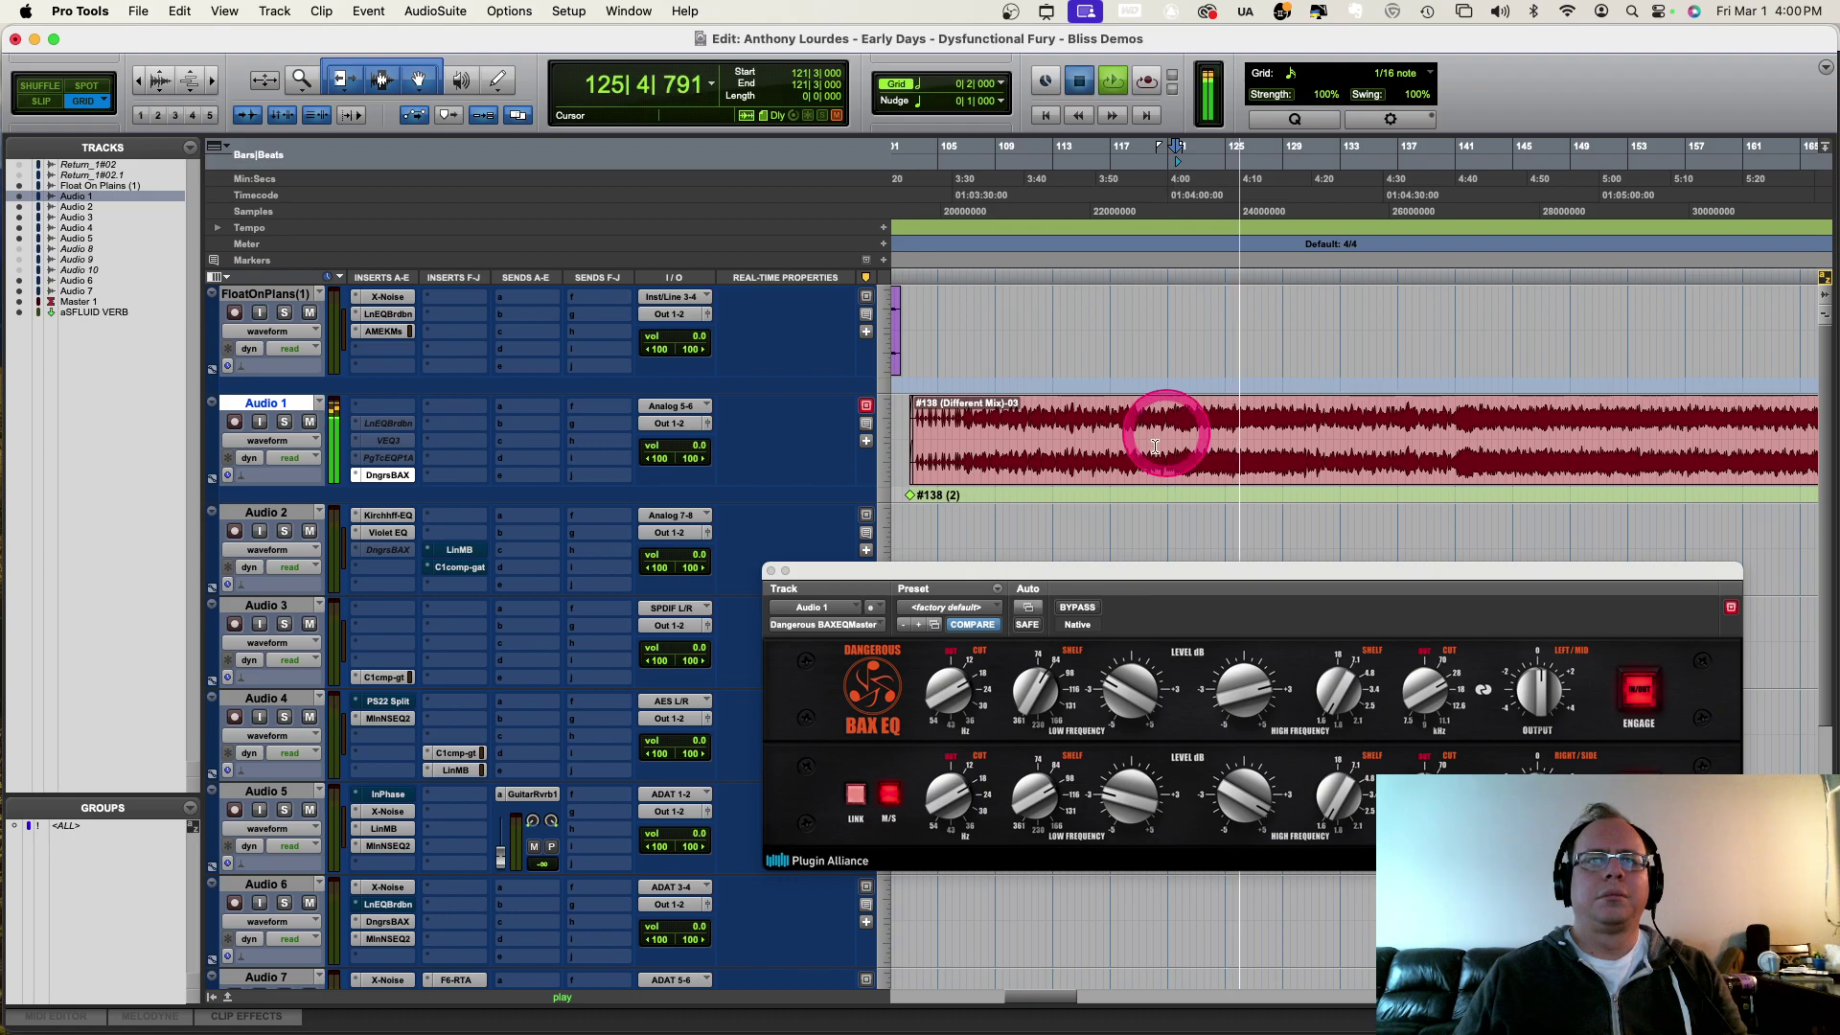
click(772, 571)
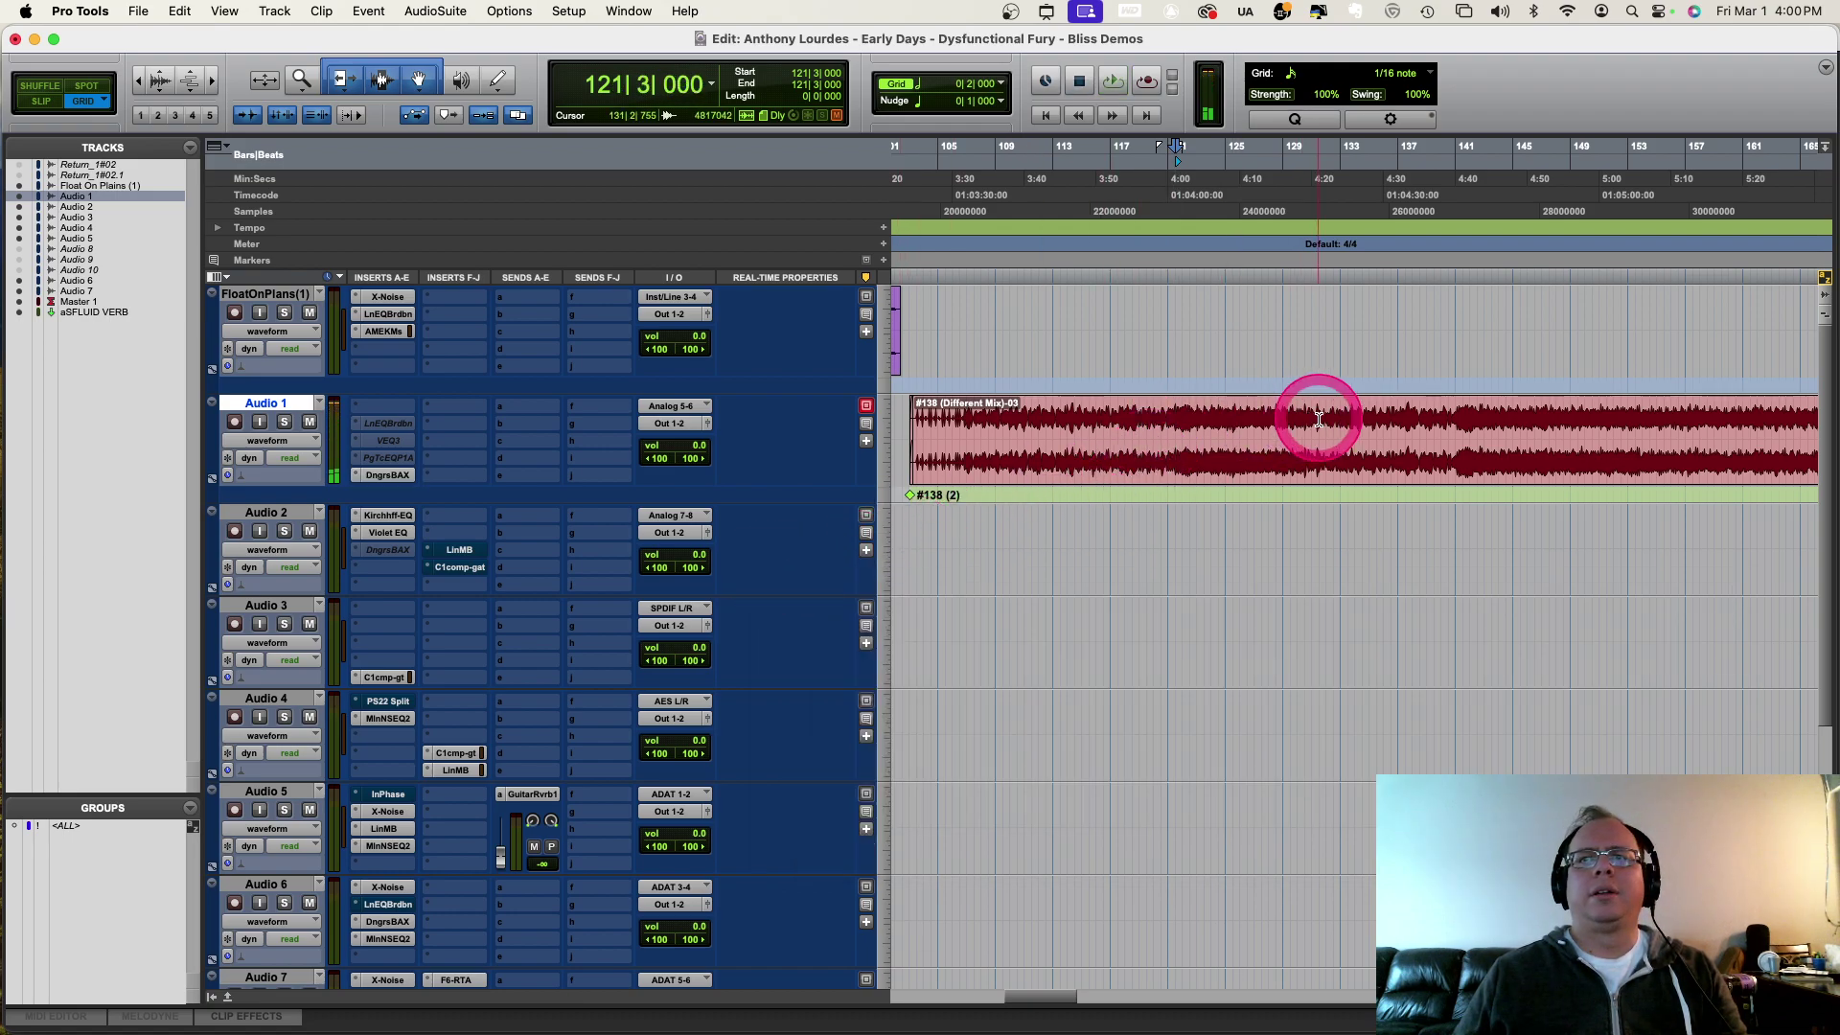
Step: Play the #138 song from bar 160 and bypass the NxOcnWyN and Oz9Ele inserts on Master 1 during playback
key(alt+a)
scroll(451, 587, down, 5)
click(387, 736)
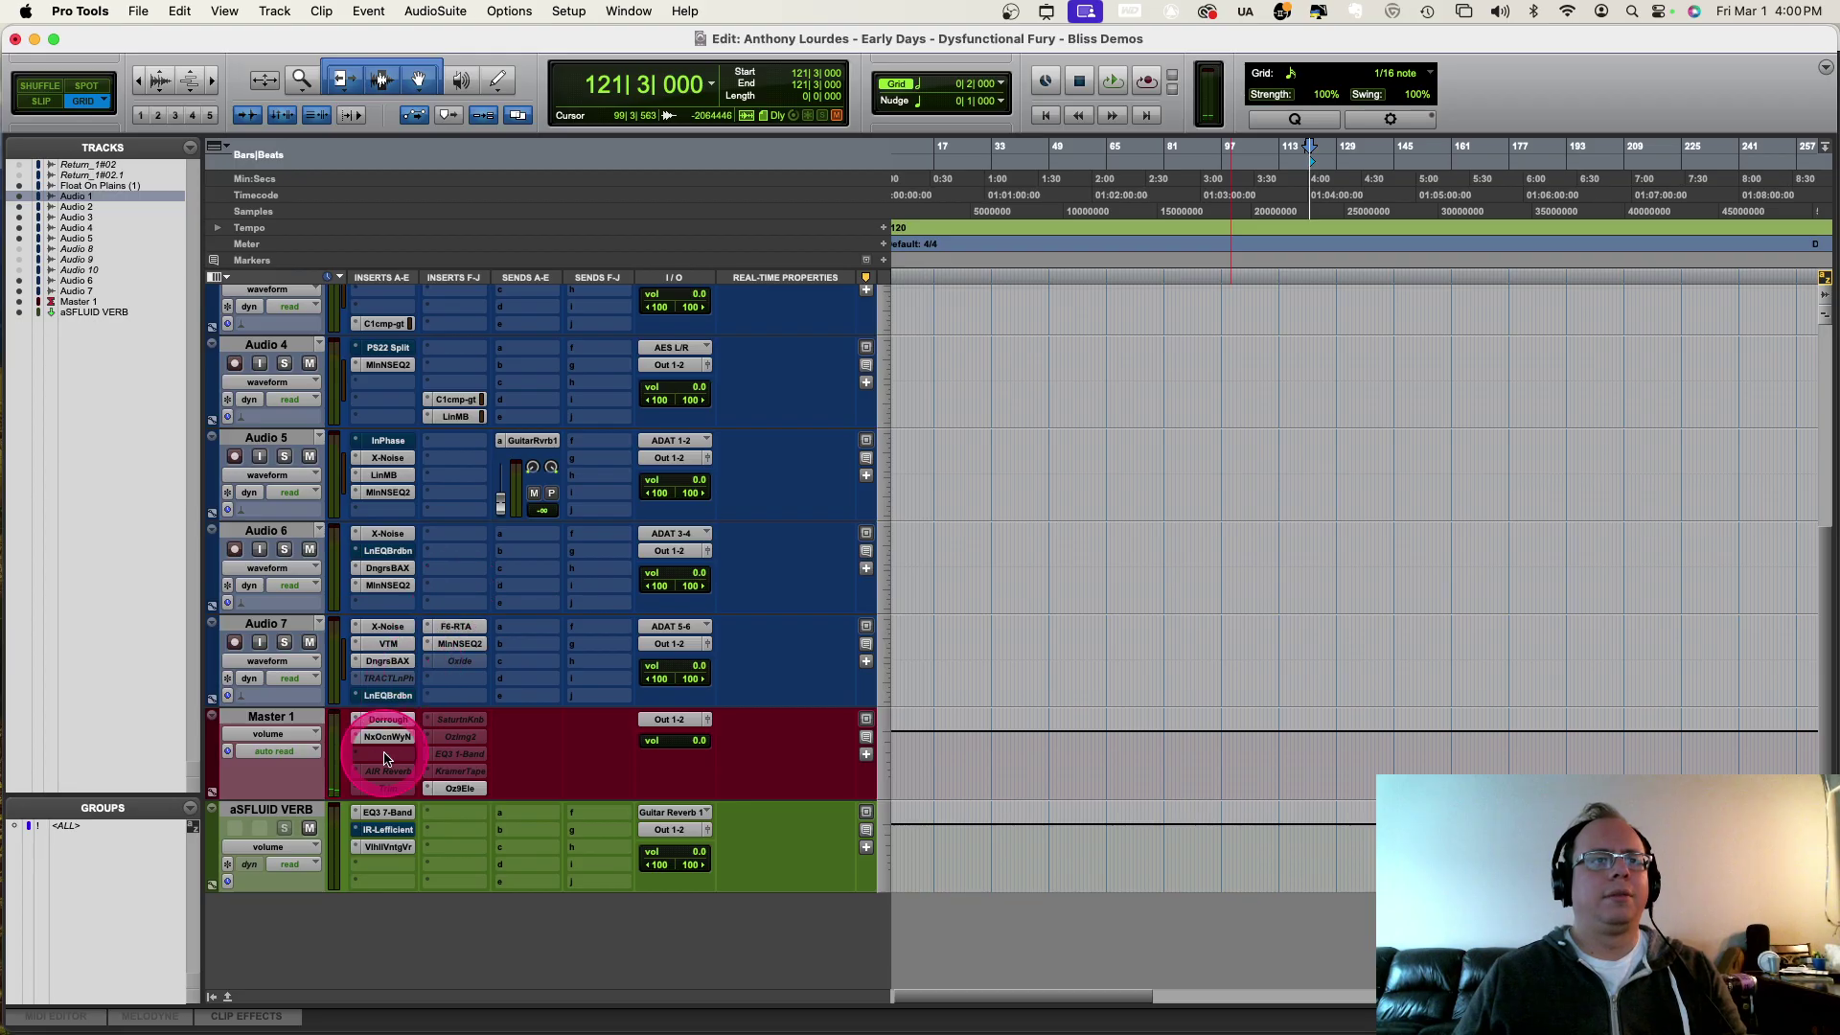
scroll(1089, 628, up, 5)
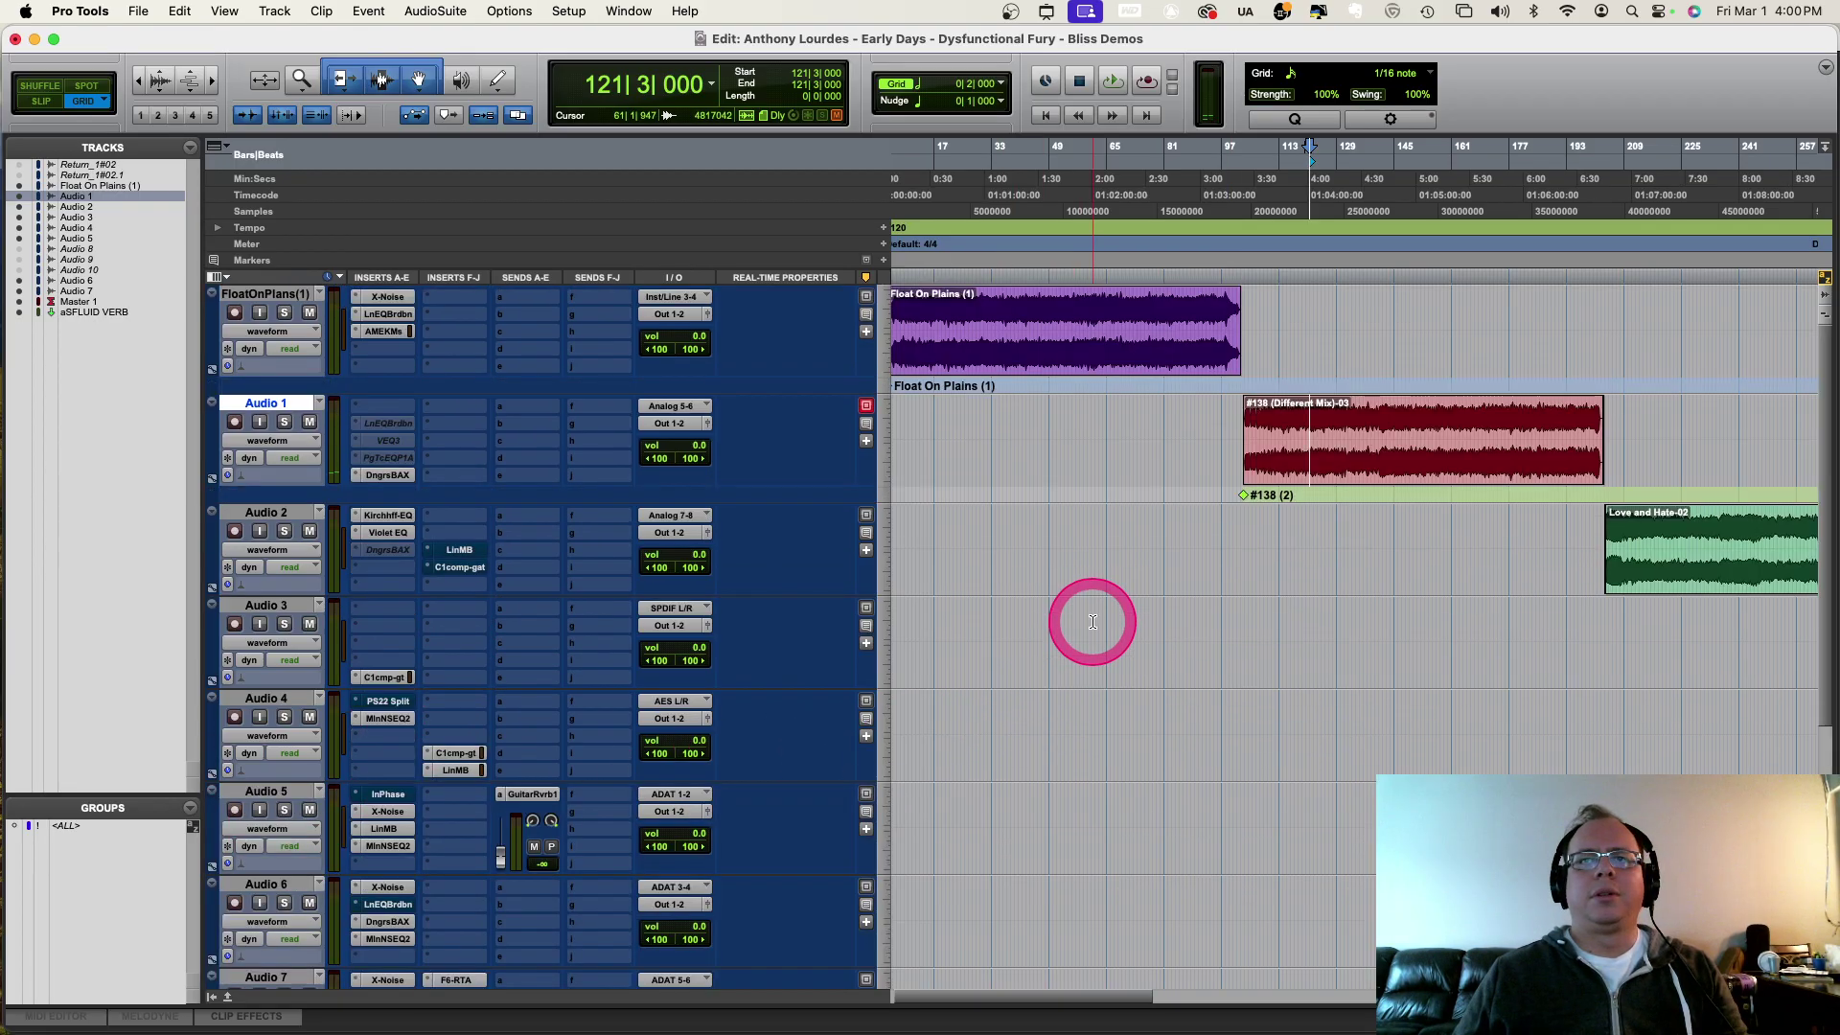
click(1448, 431)
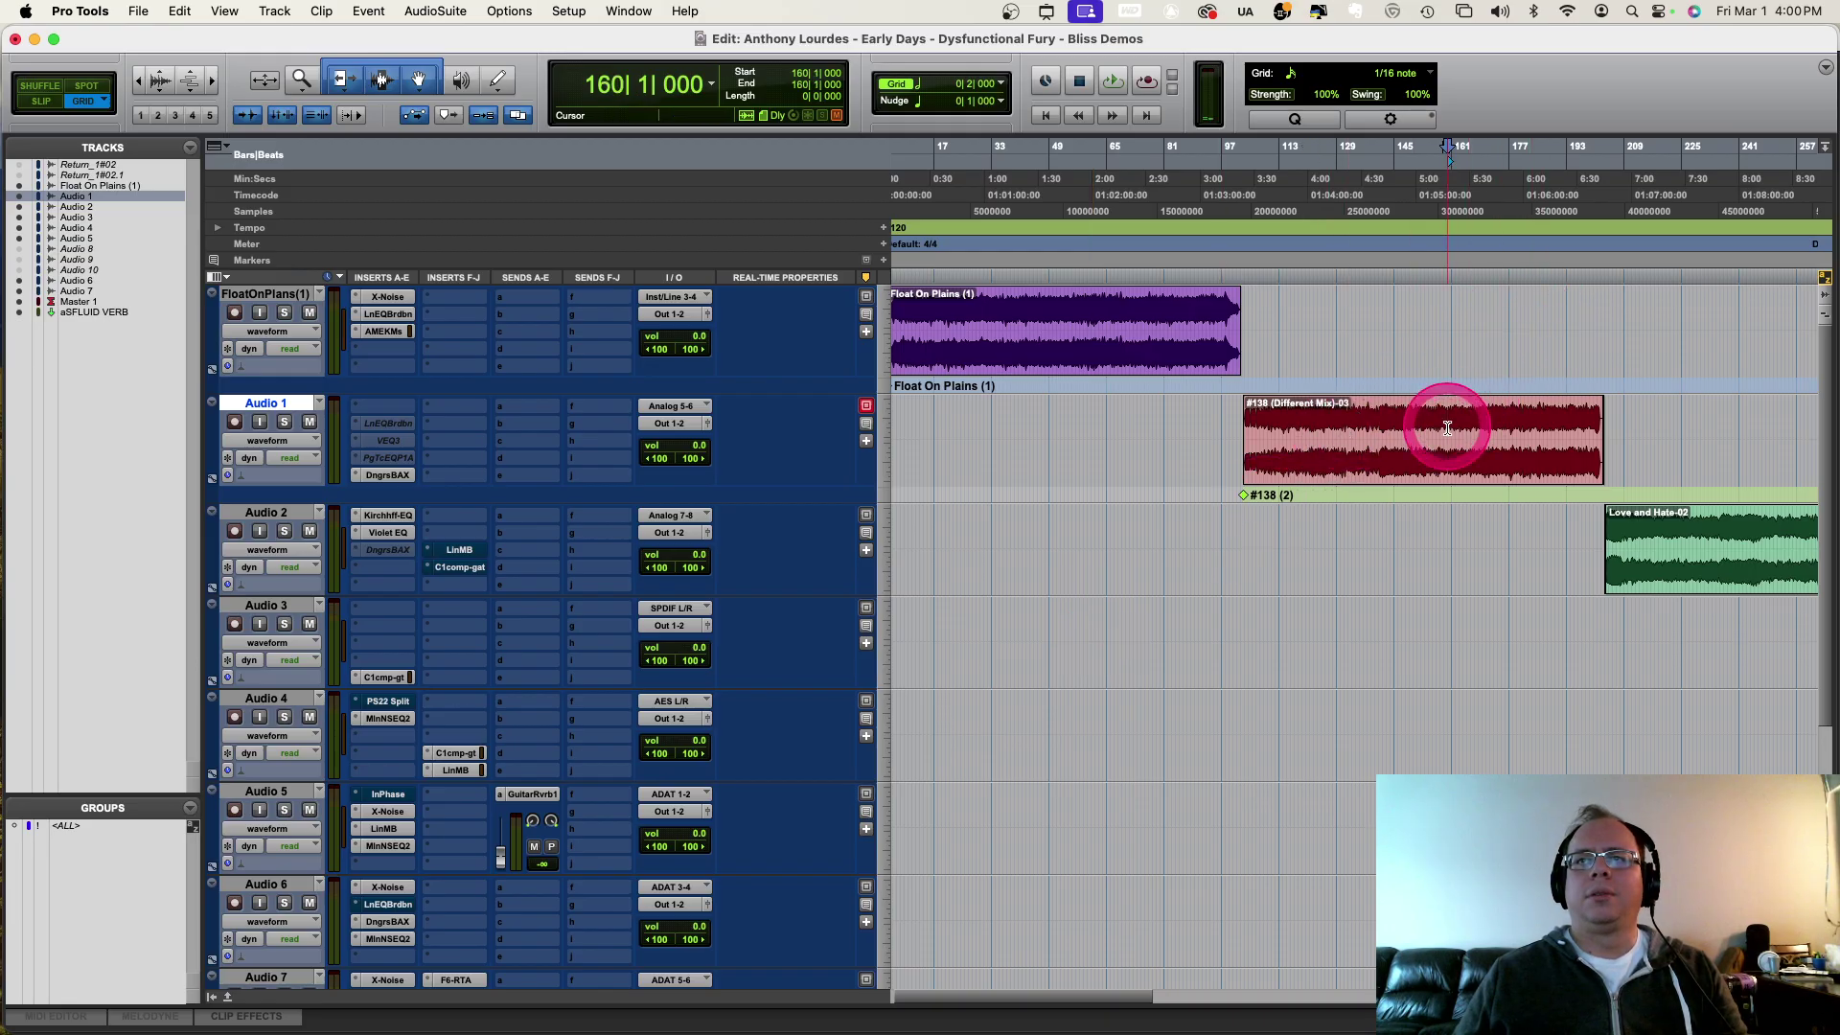
key(space)
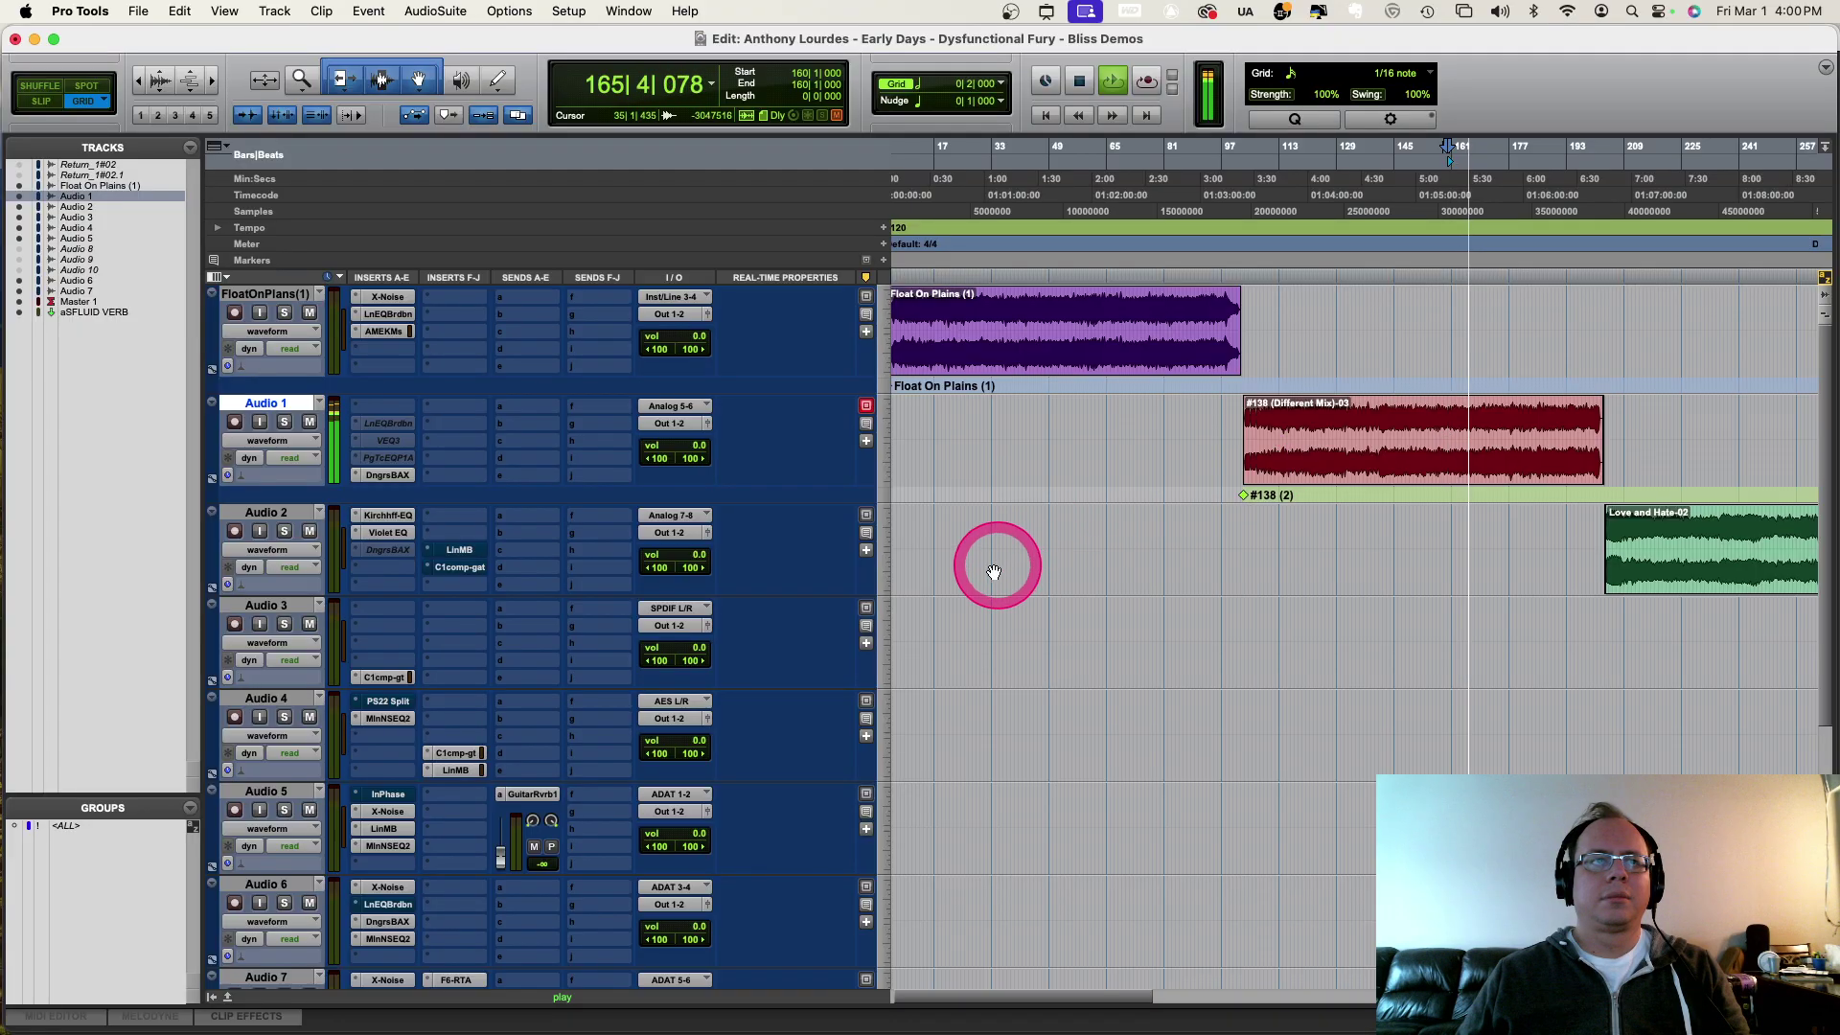
scroll(629, 546, down, 6)
ctrl+super+click(458, 790)
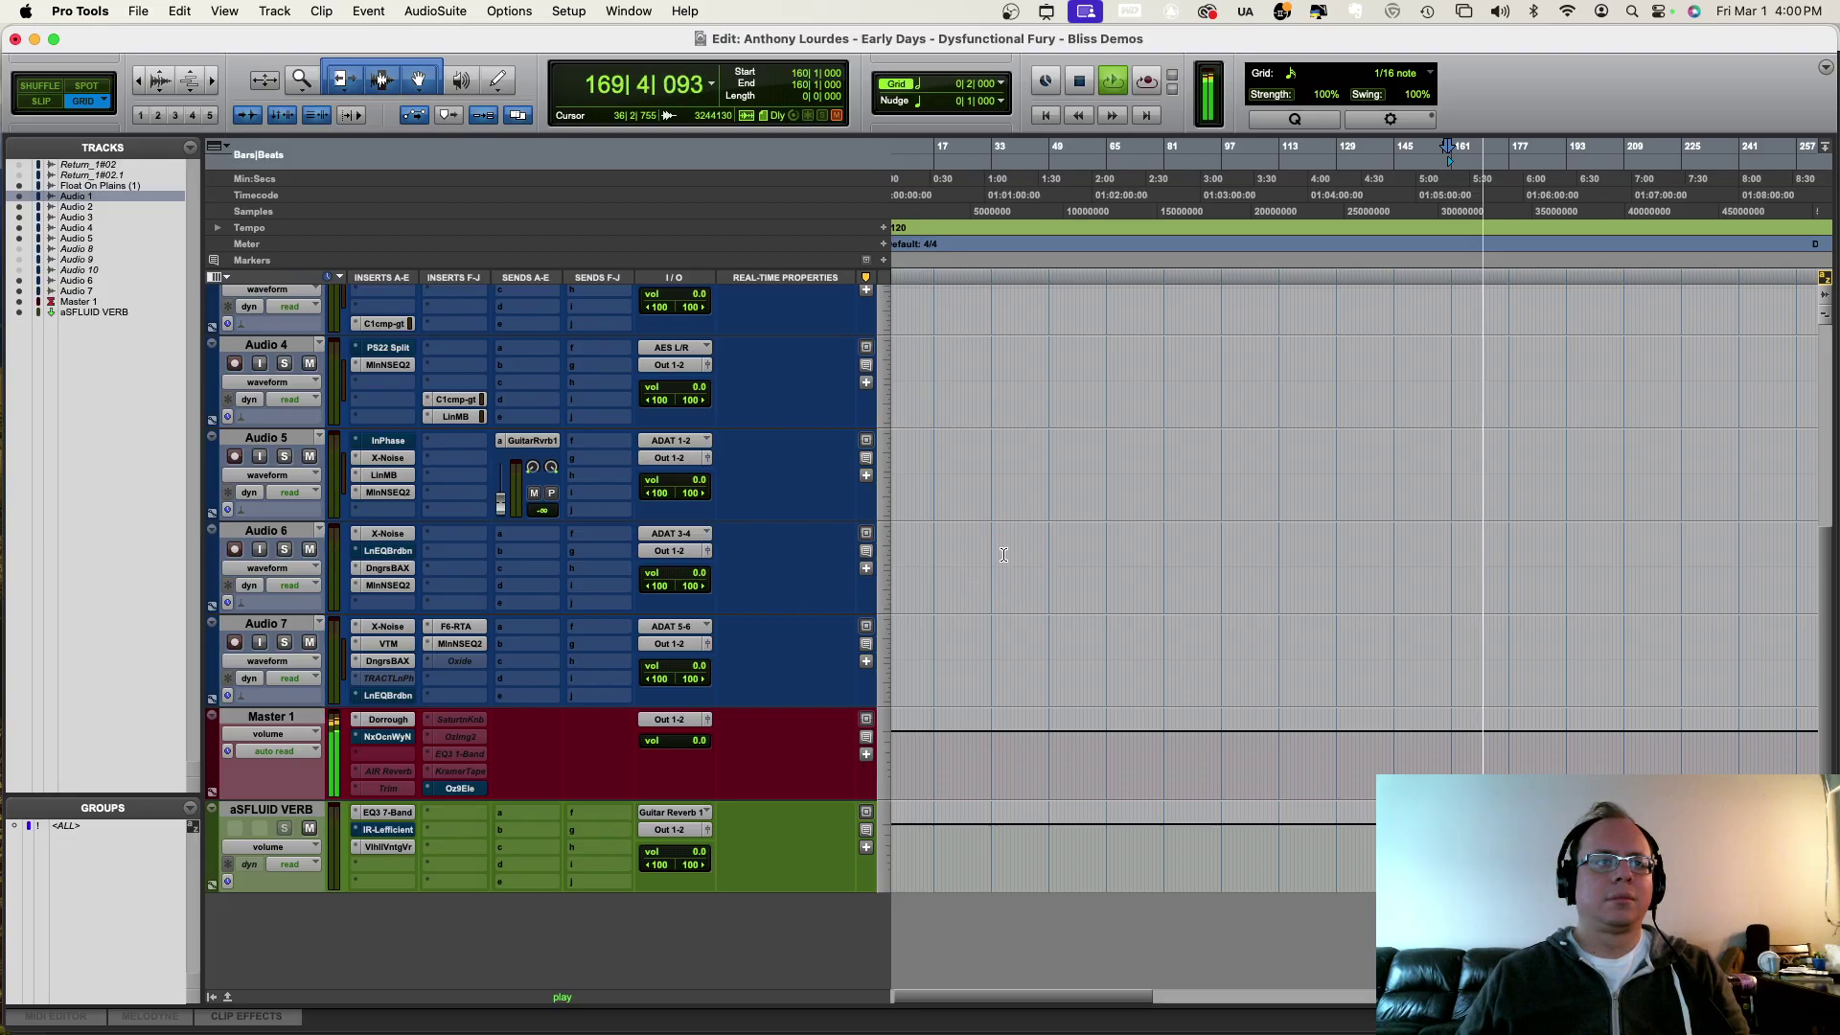
Step: Play the #138 song from bars 157 and 177 with the two Master 1 inserts bypassed
scroll(1003, 555, up, 5)
drag(1039, 543, 1415, 419)
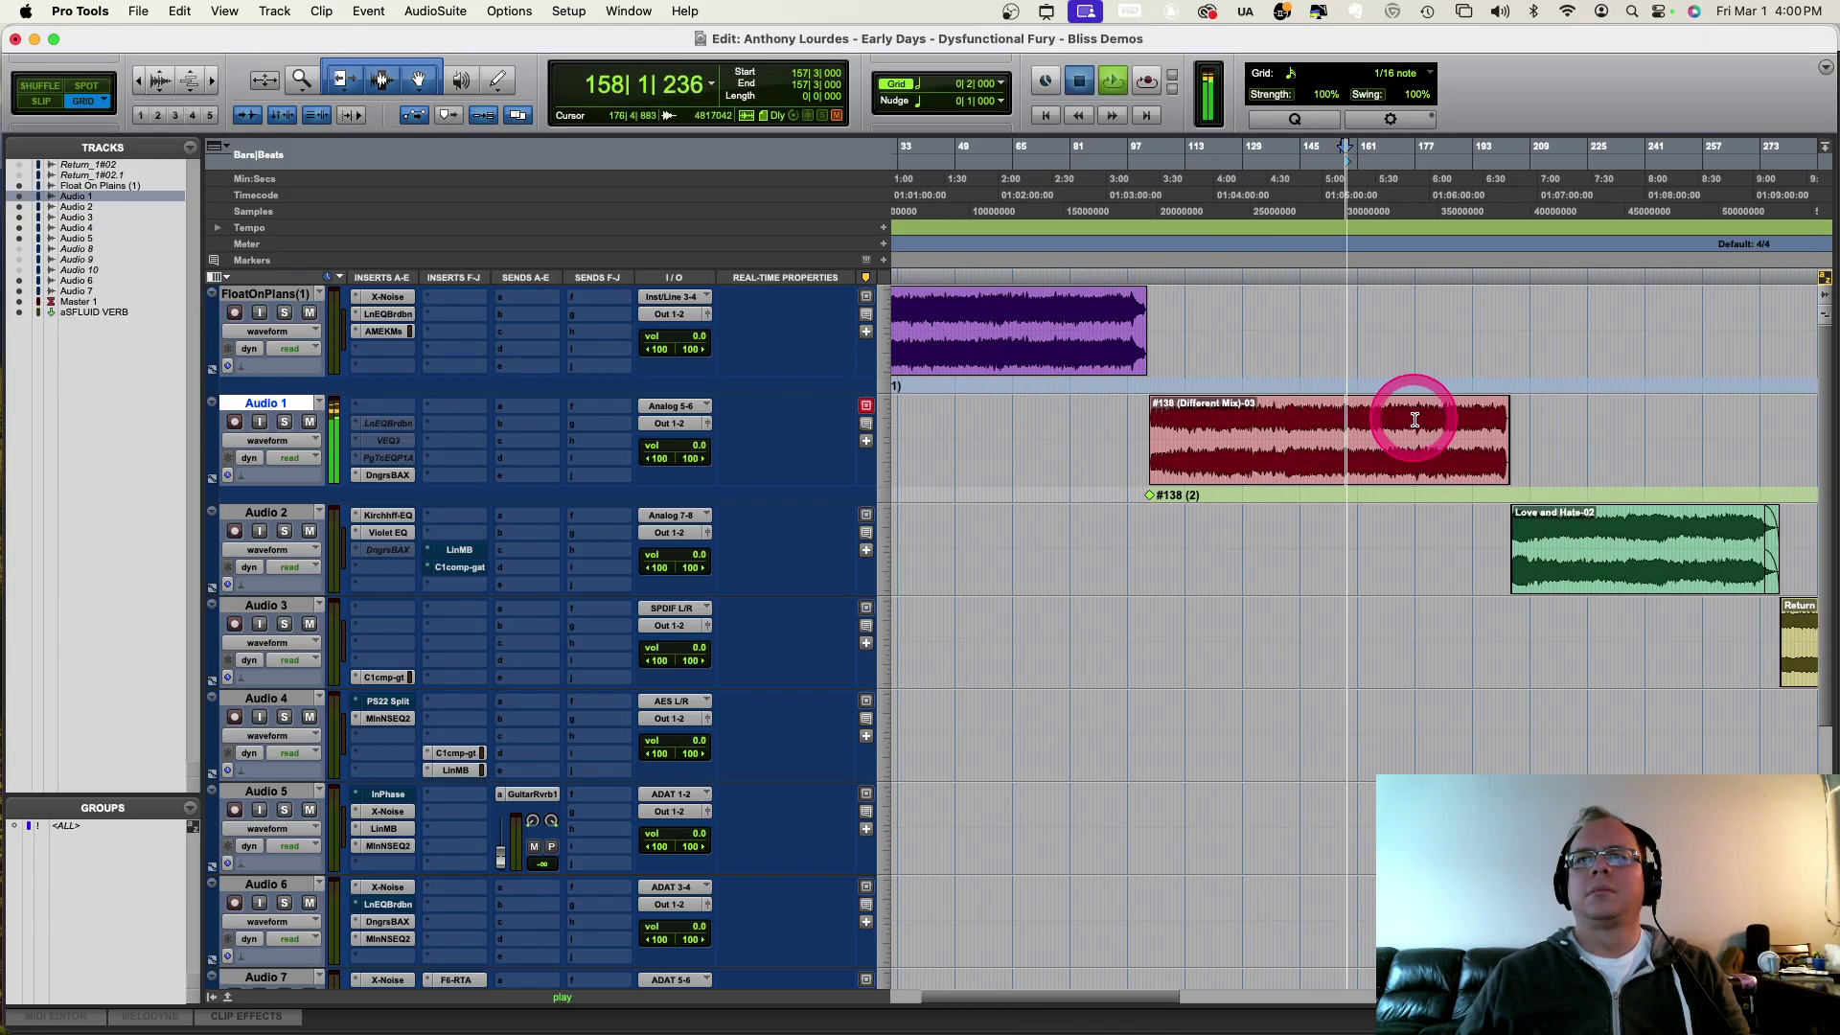
key(space)
key(space)
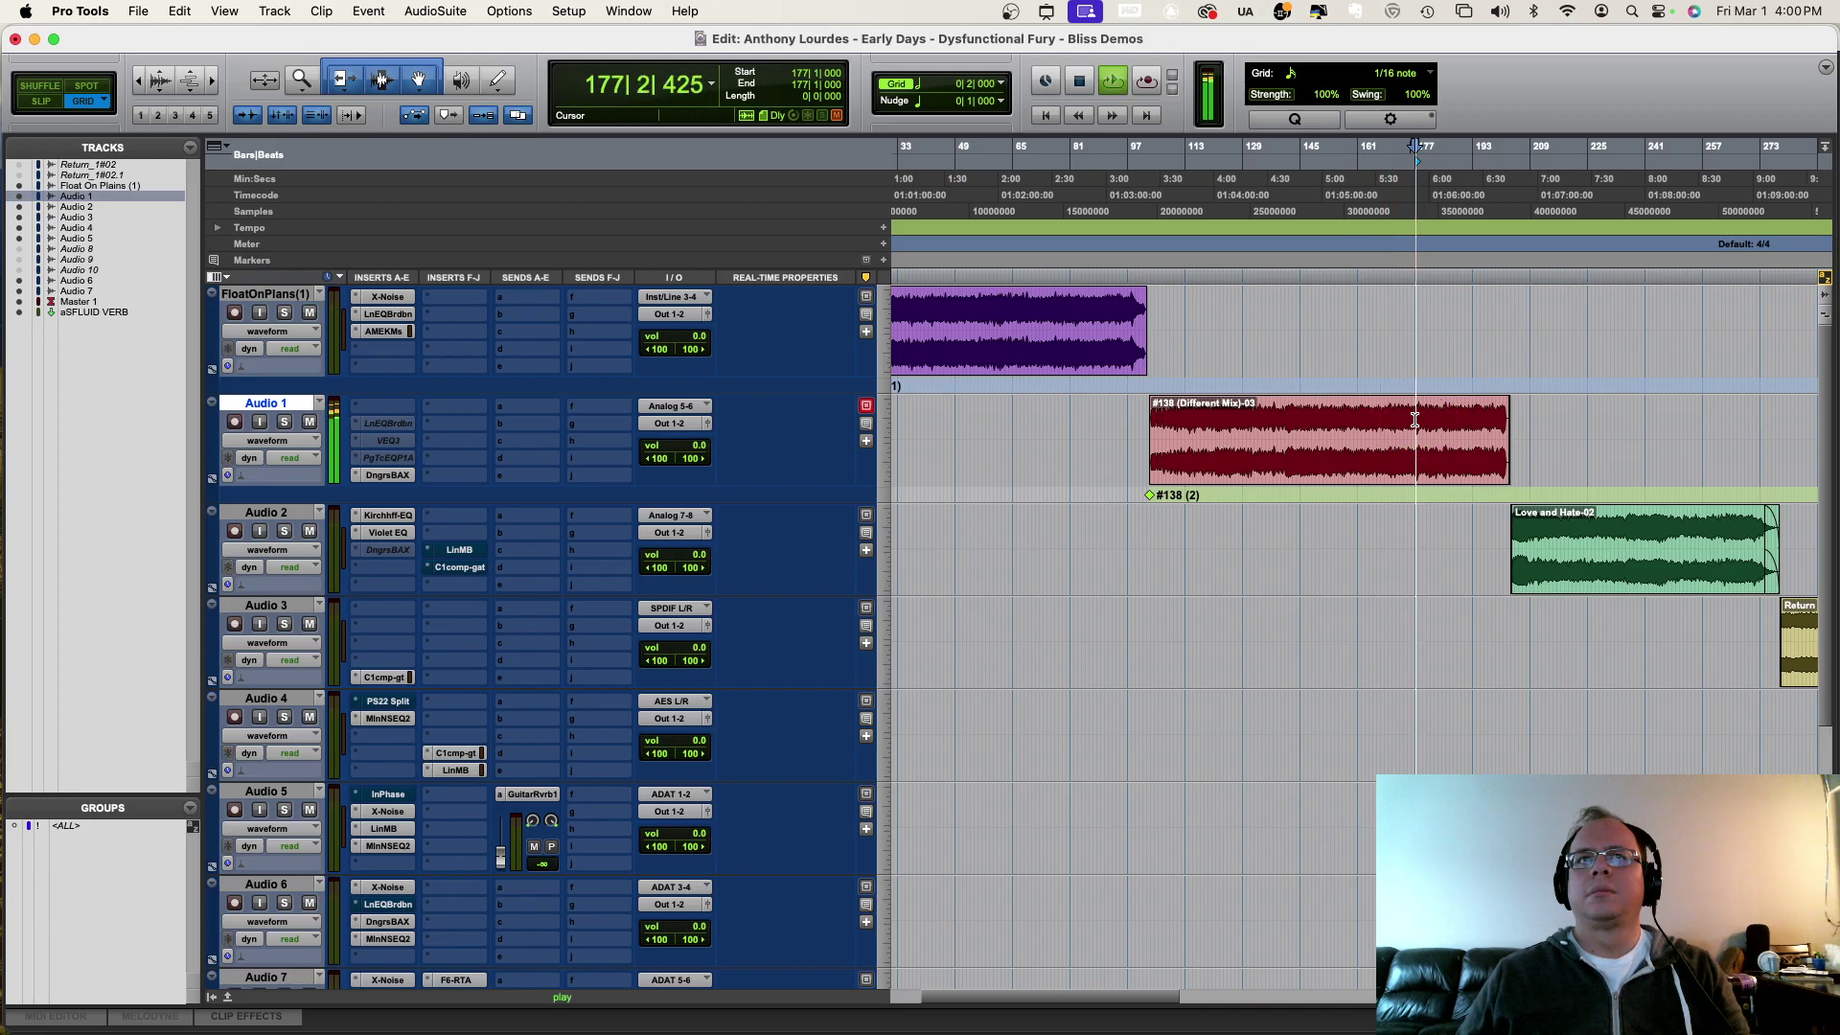
key(super+bracketright)
key(super+bracketright)
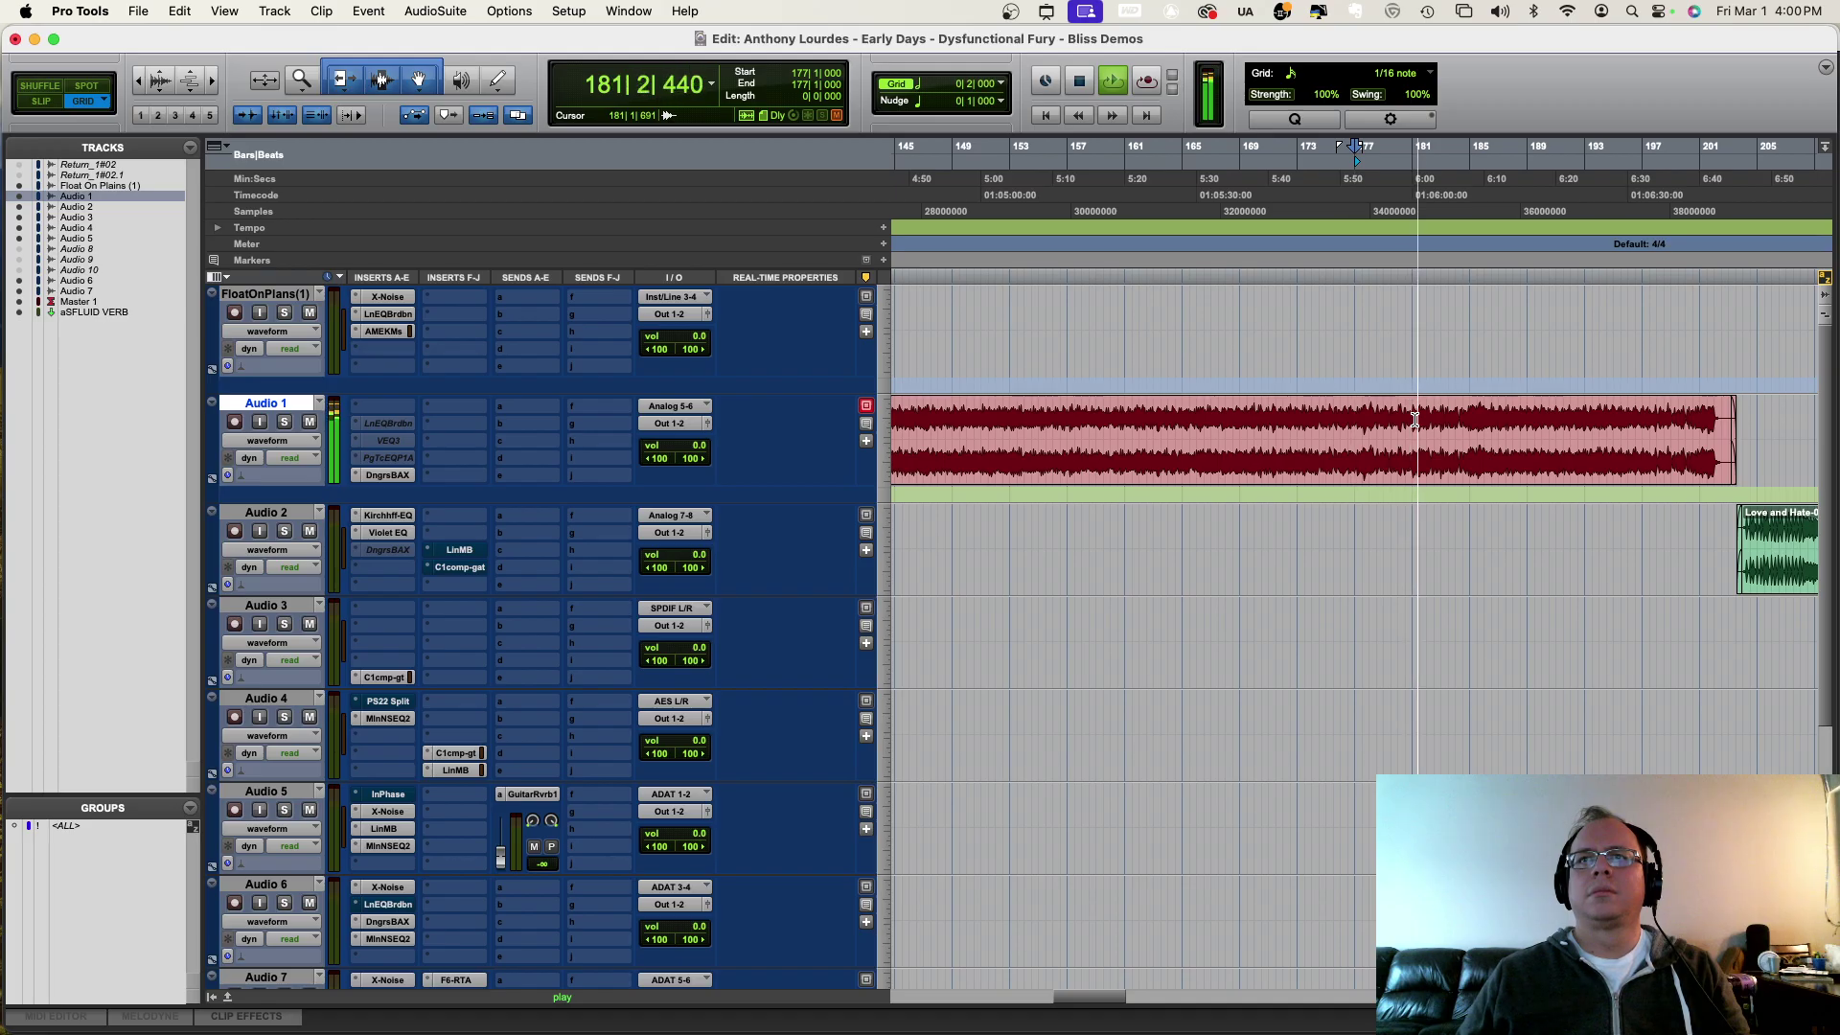
Step: Audition the #138 clip from bars 184 and 185
click(1416, 419)
click(1440, 422)
click(1456, 422)
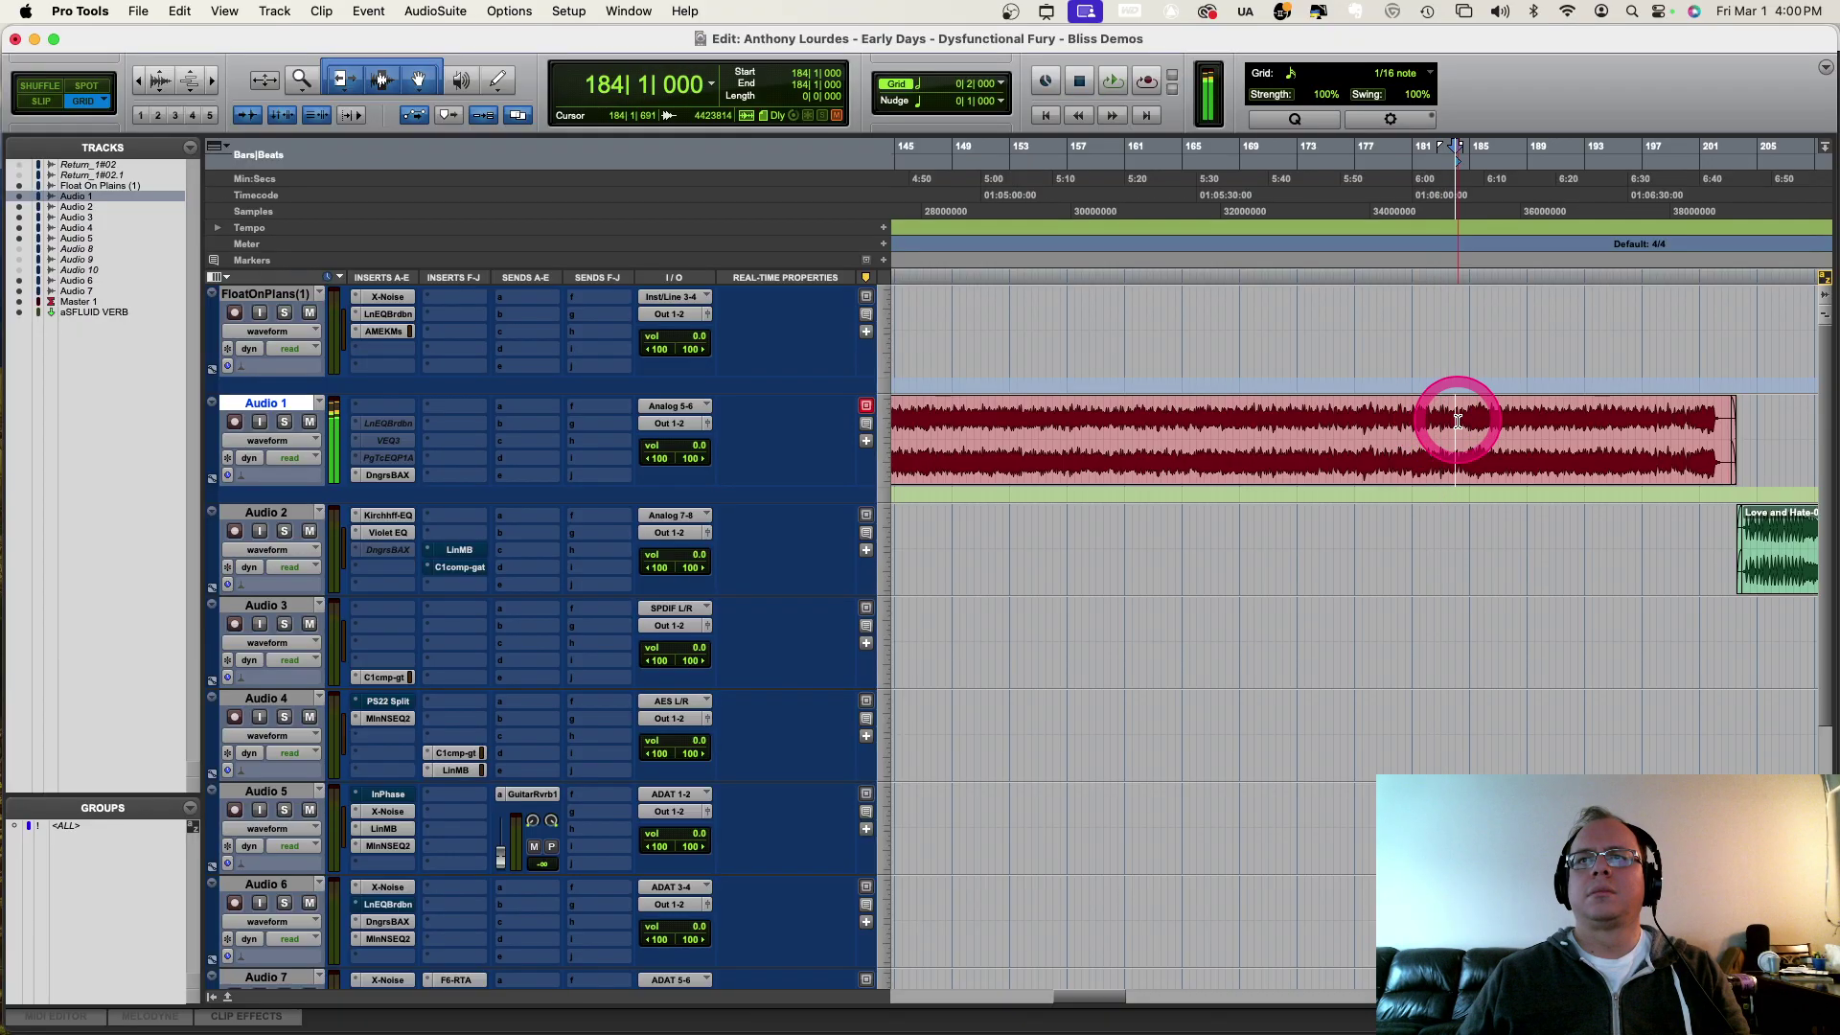
key(space)
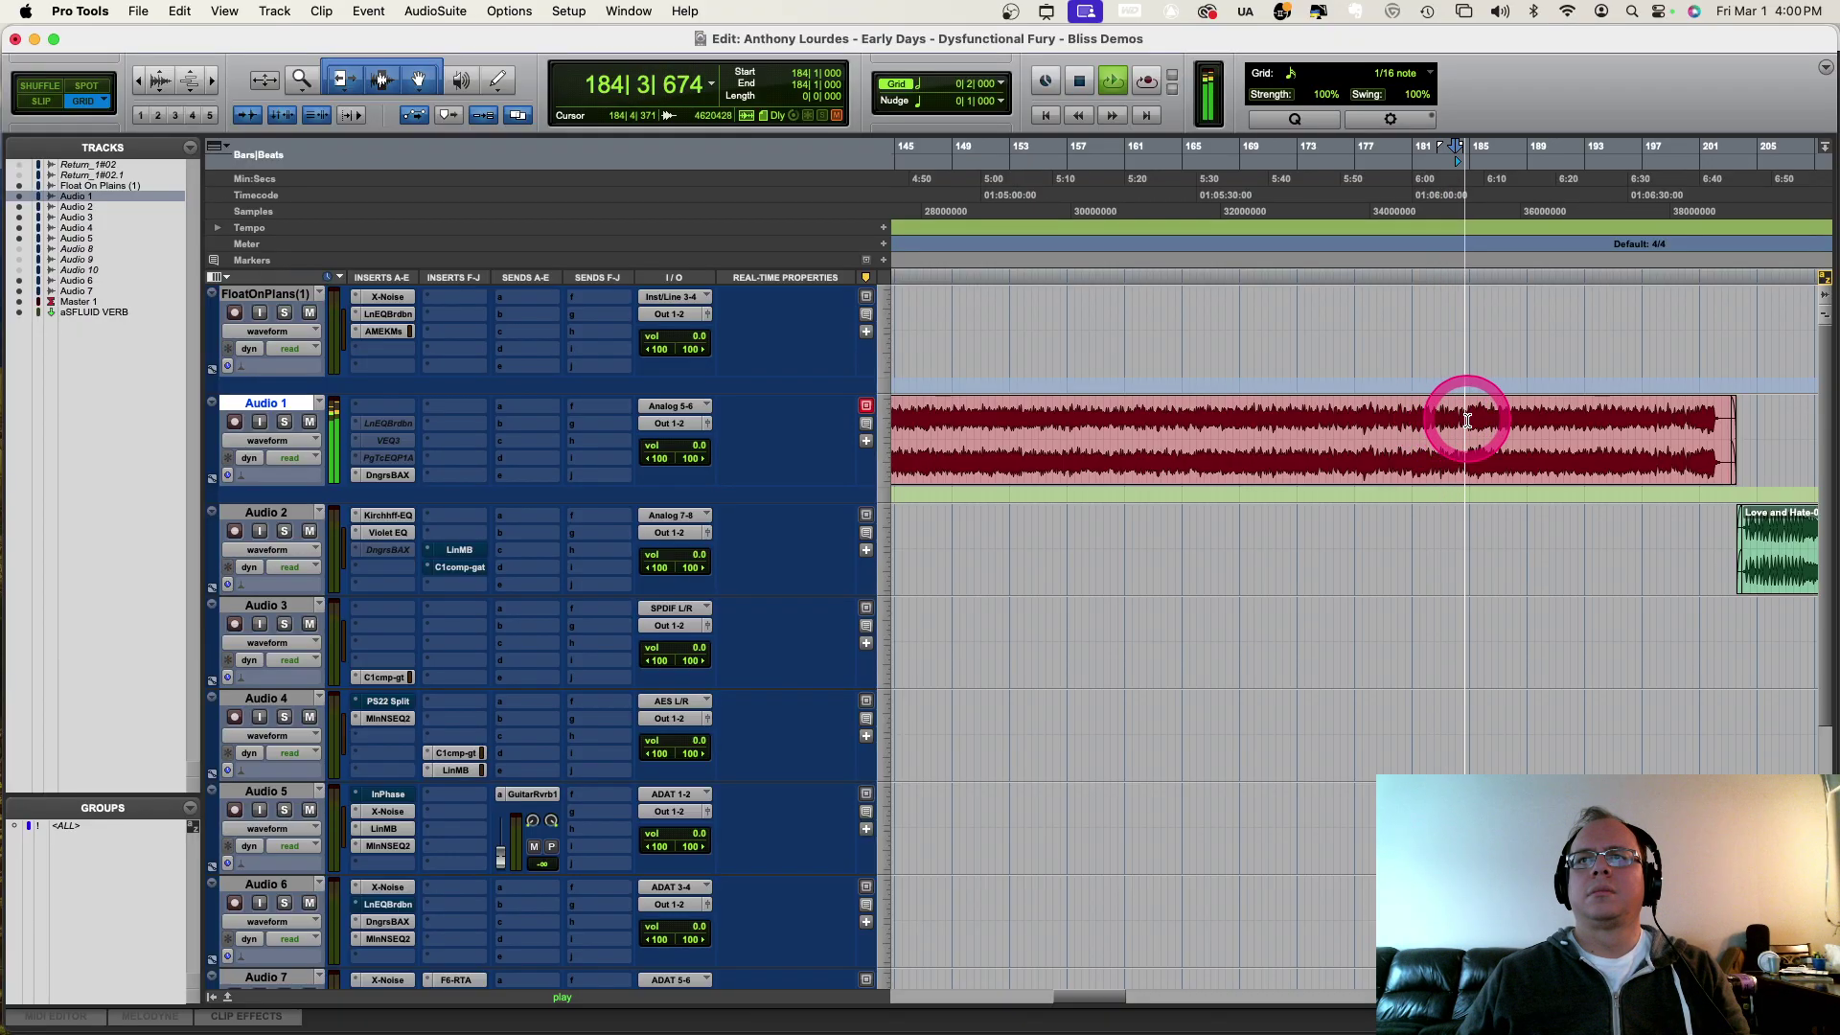
click(1483, 422)
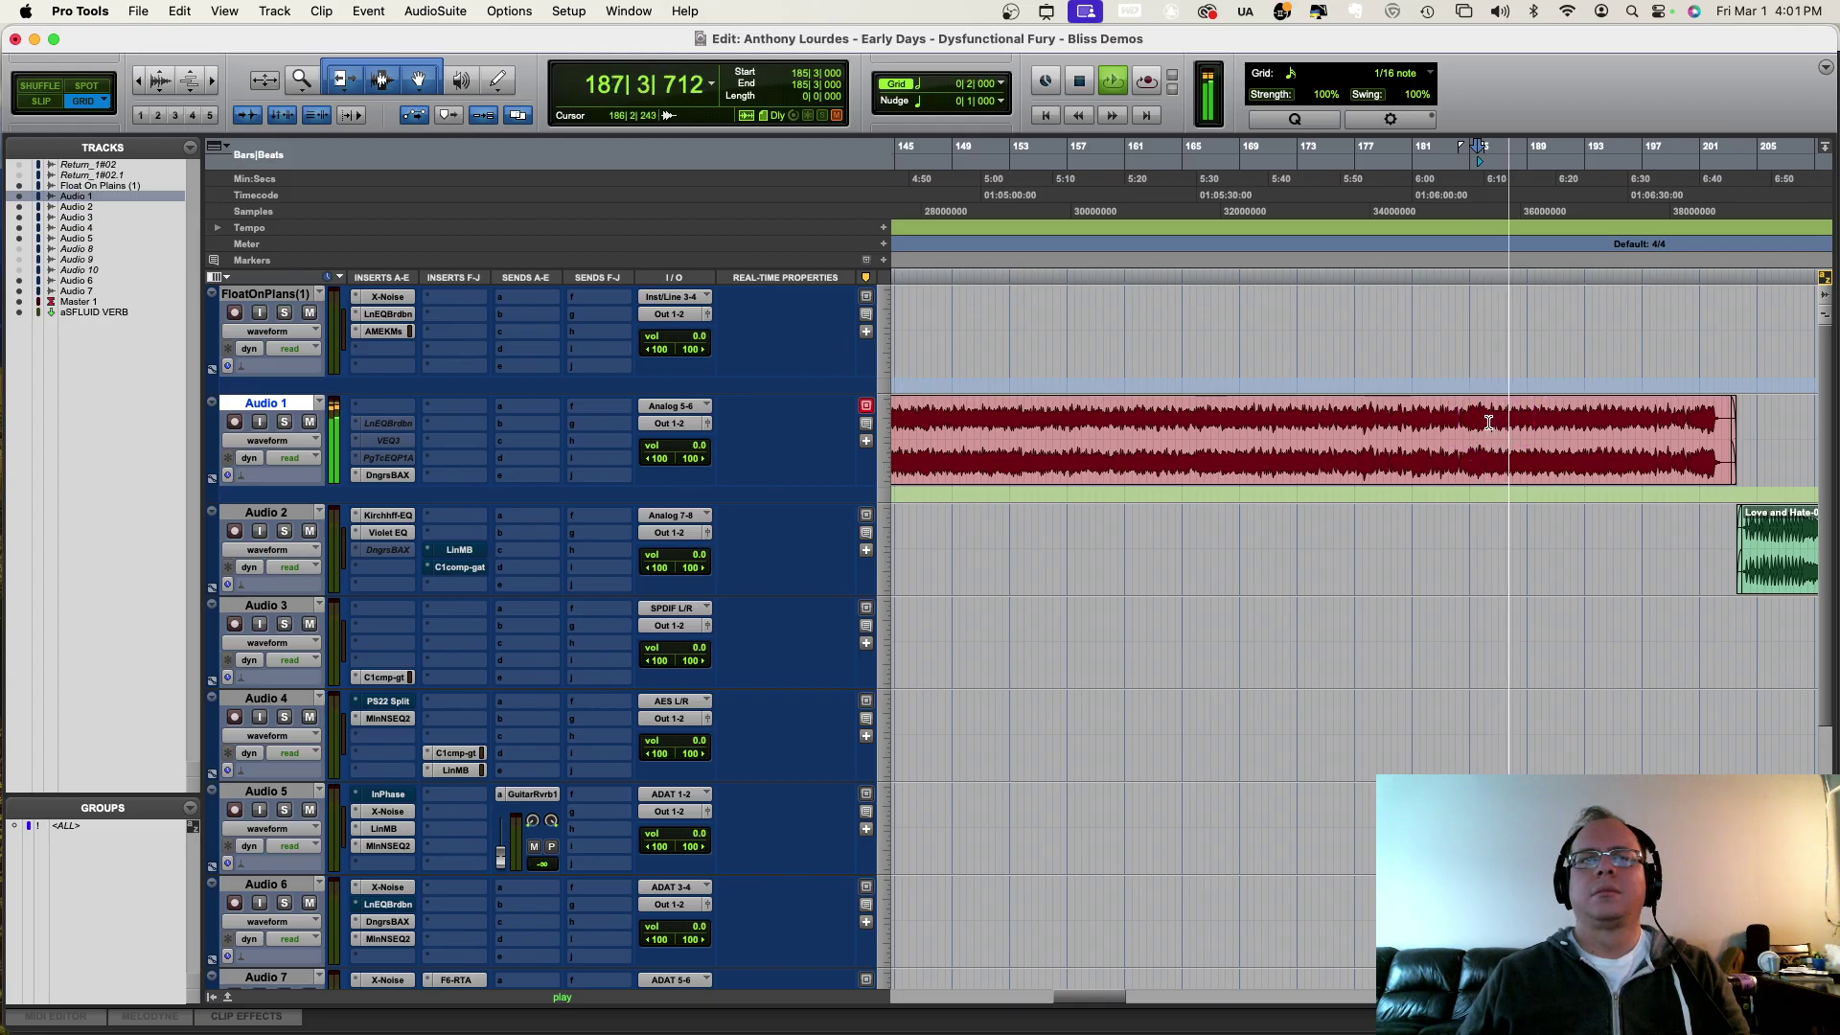
click(1488, 422)
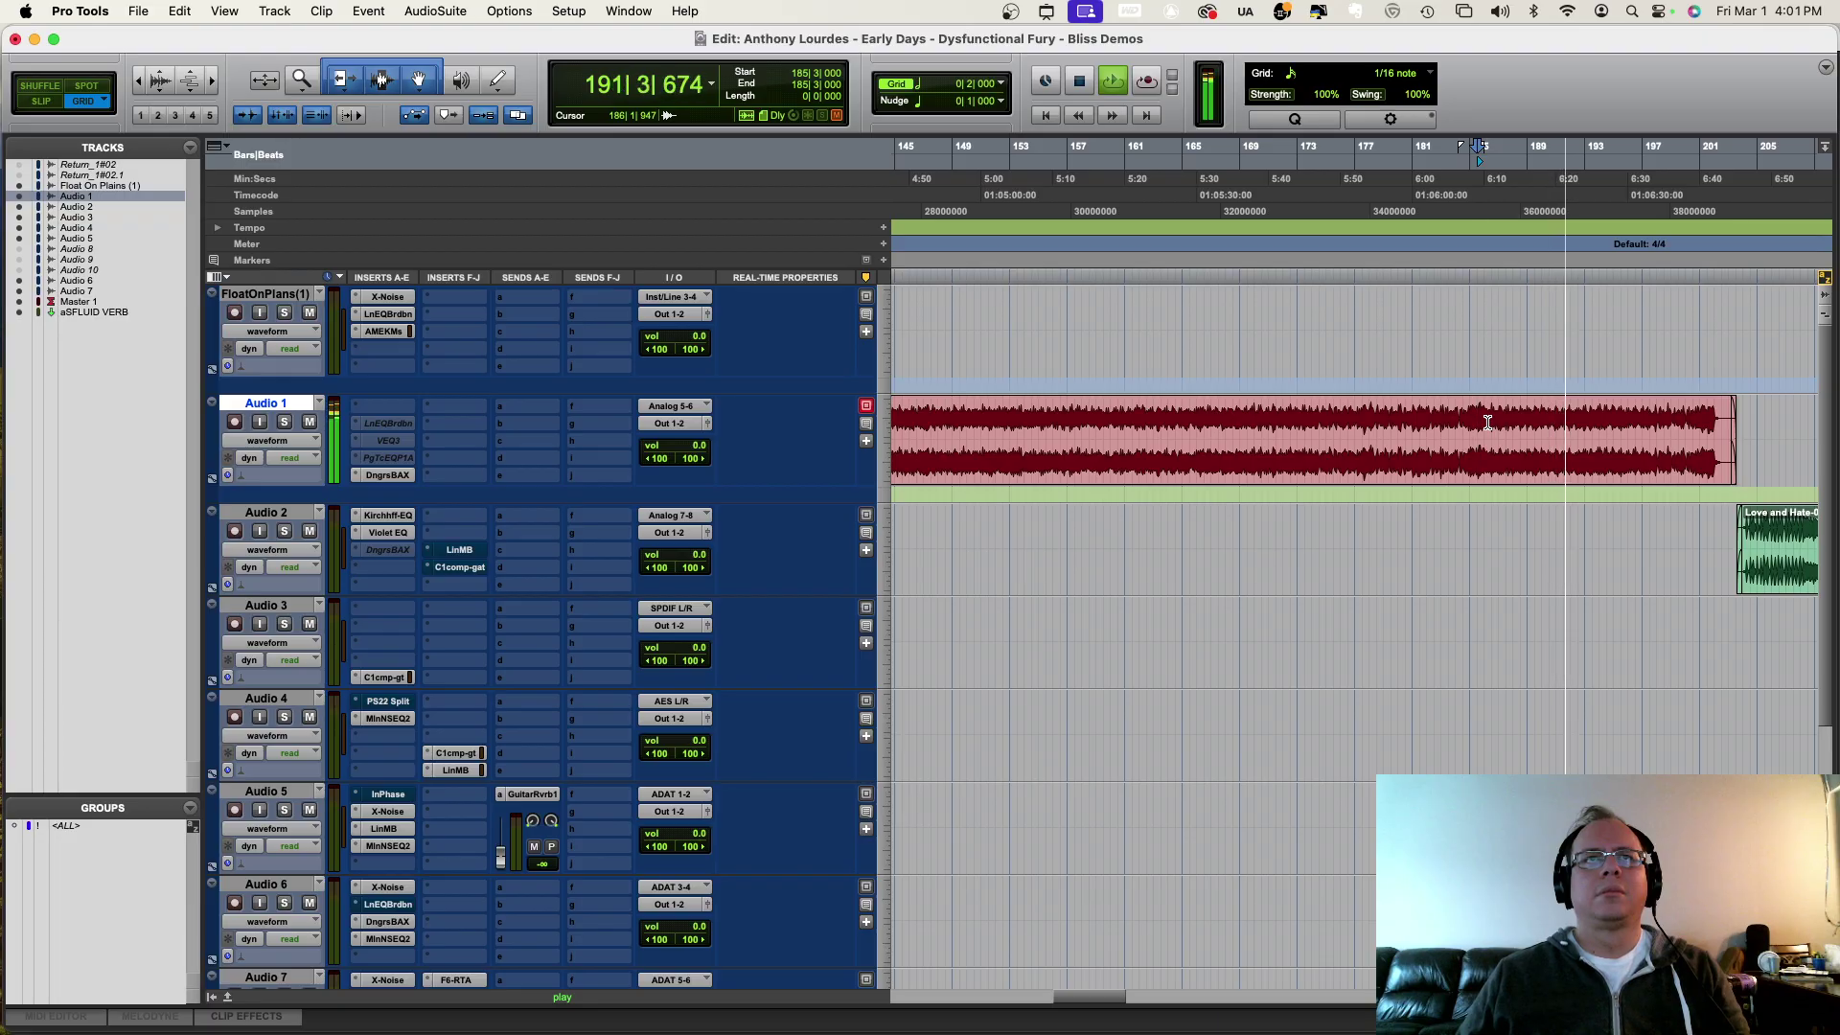
Step: Play the ending of #138 from bar 193 and bar 200, and stop playback
click(1487, 423)
click(1588, 424)
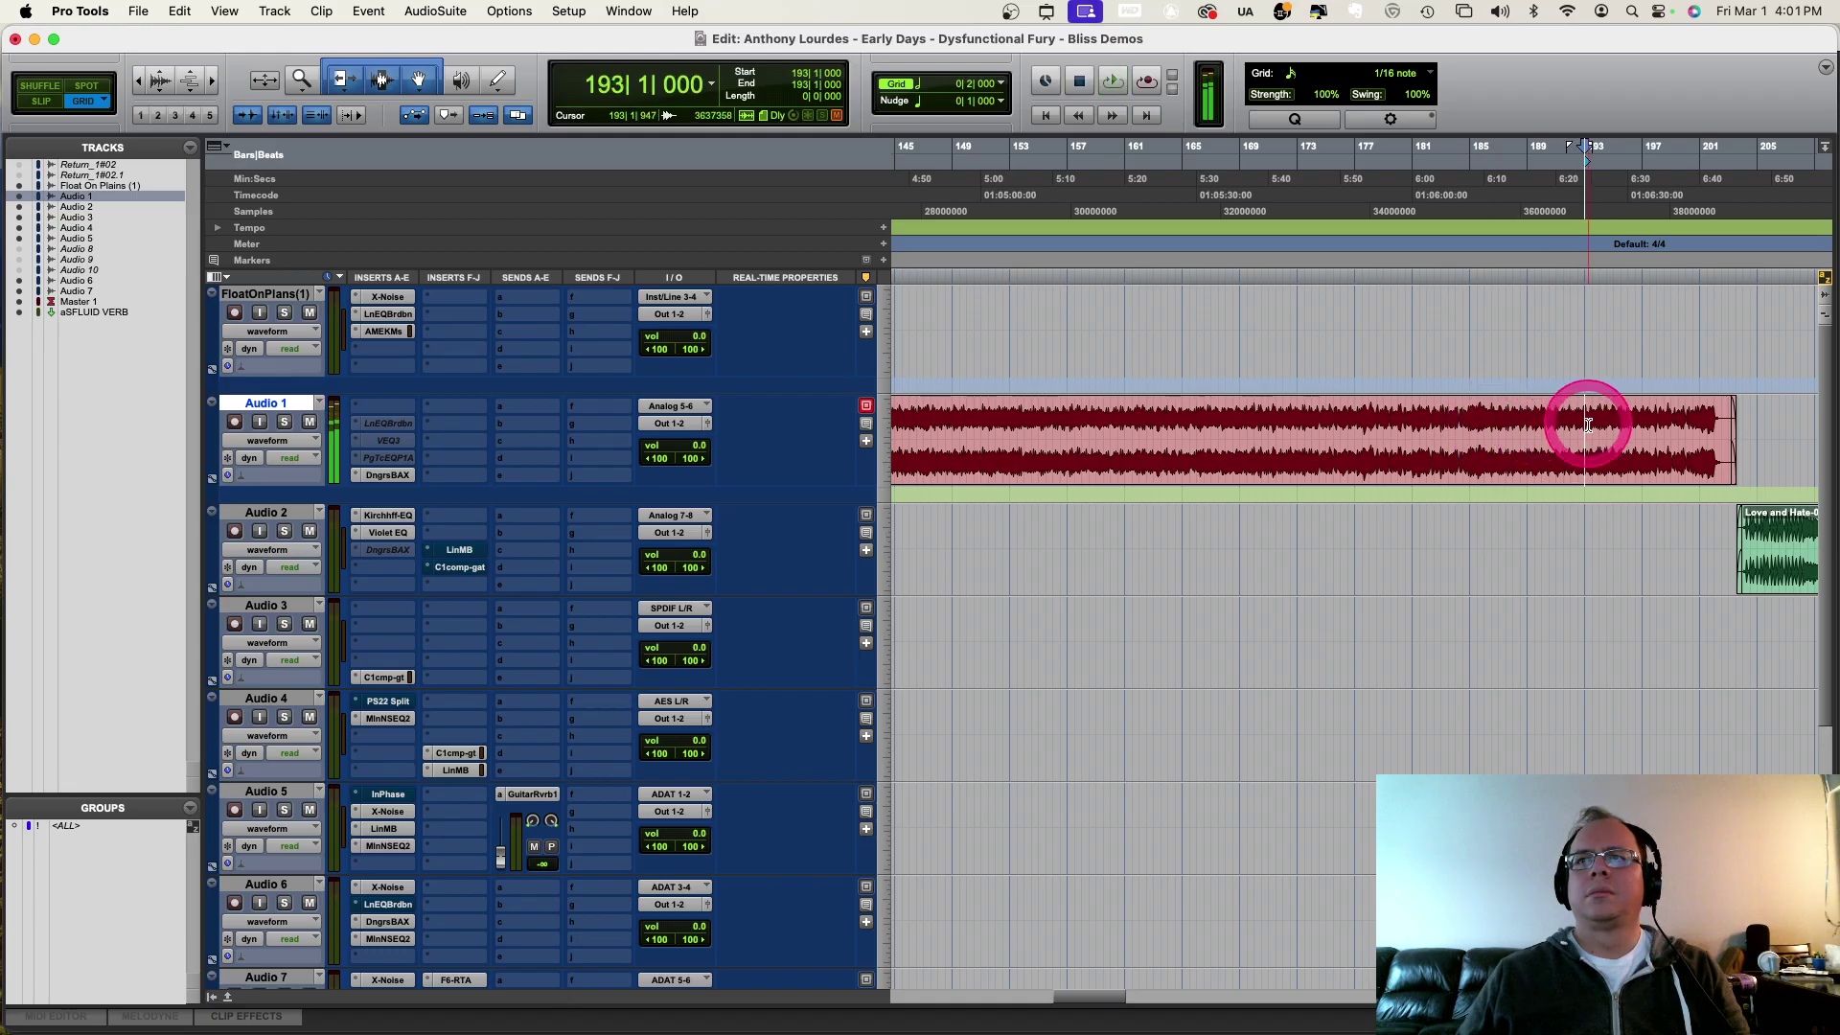
key(space)
click(1694, 424)
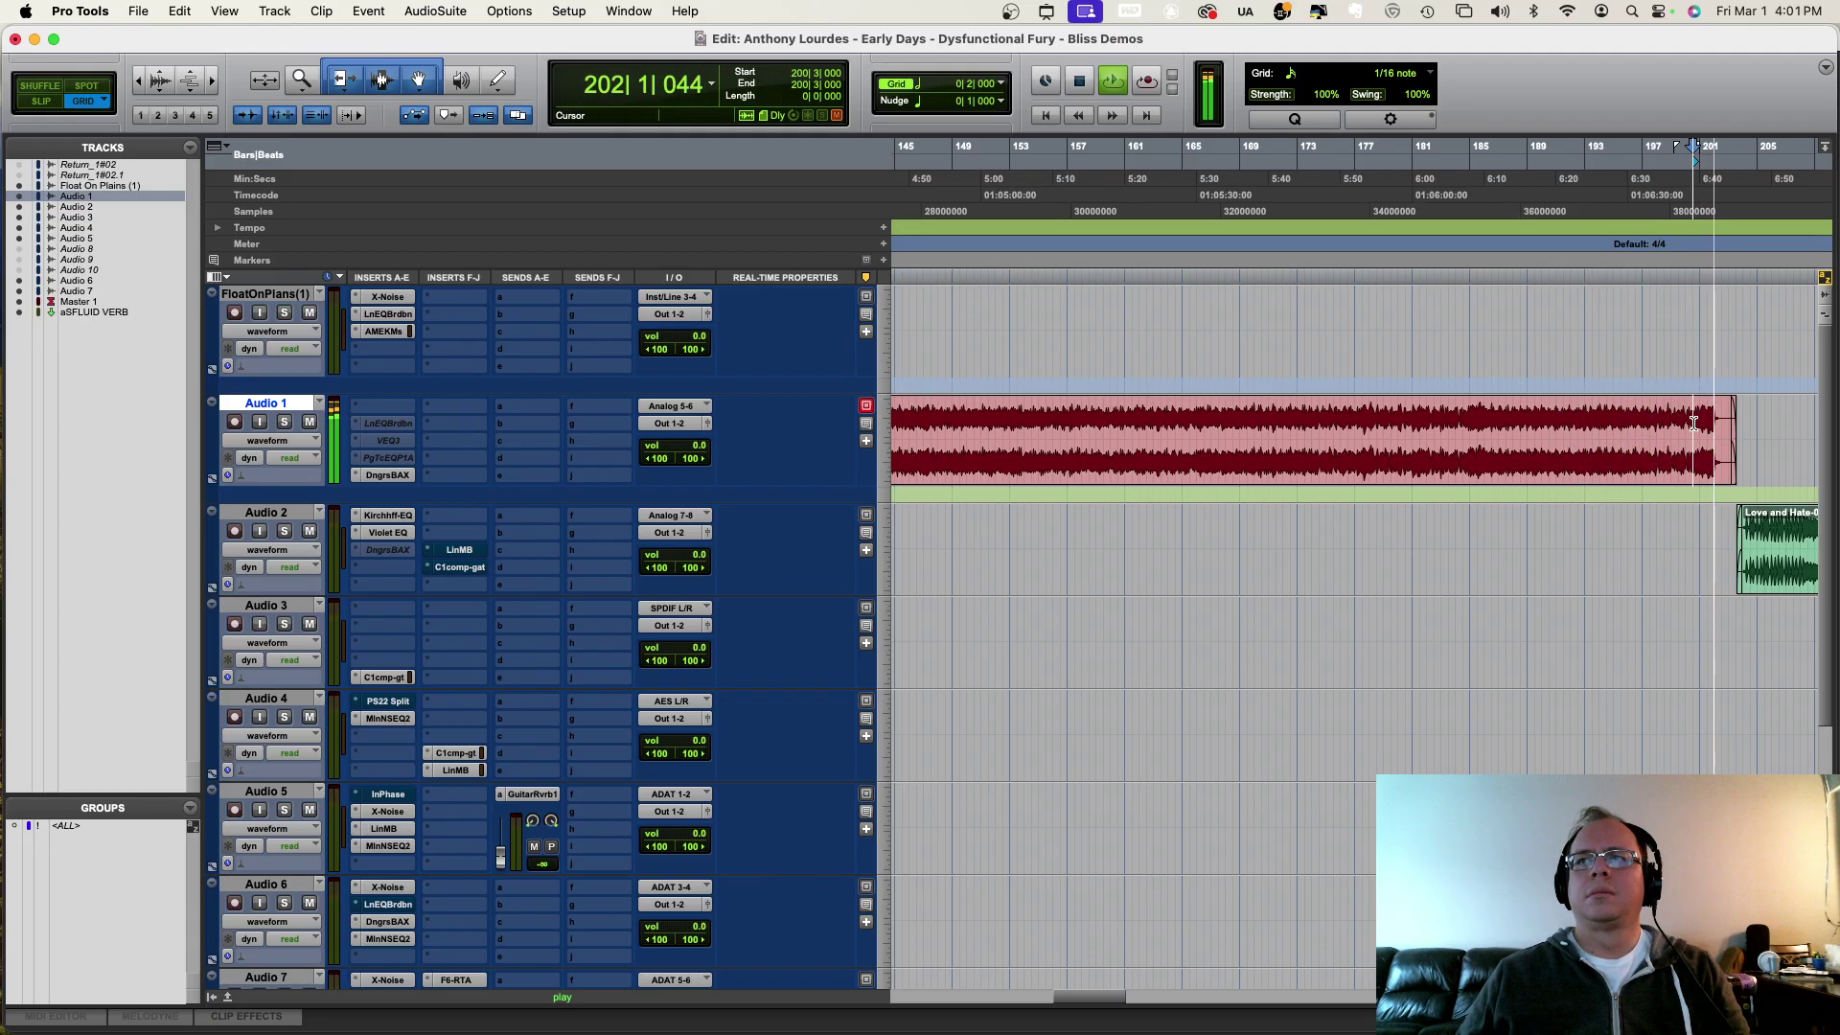
click(1693, 424)
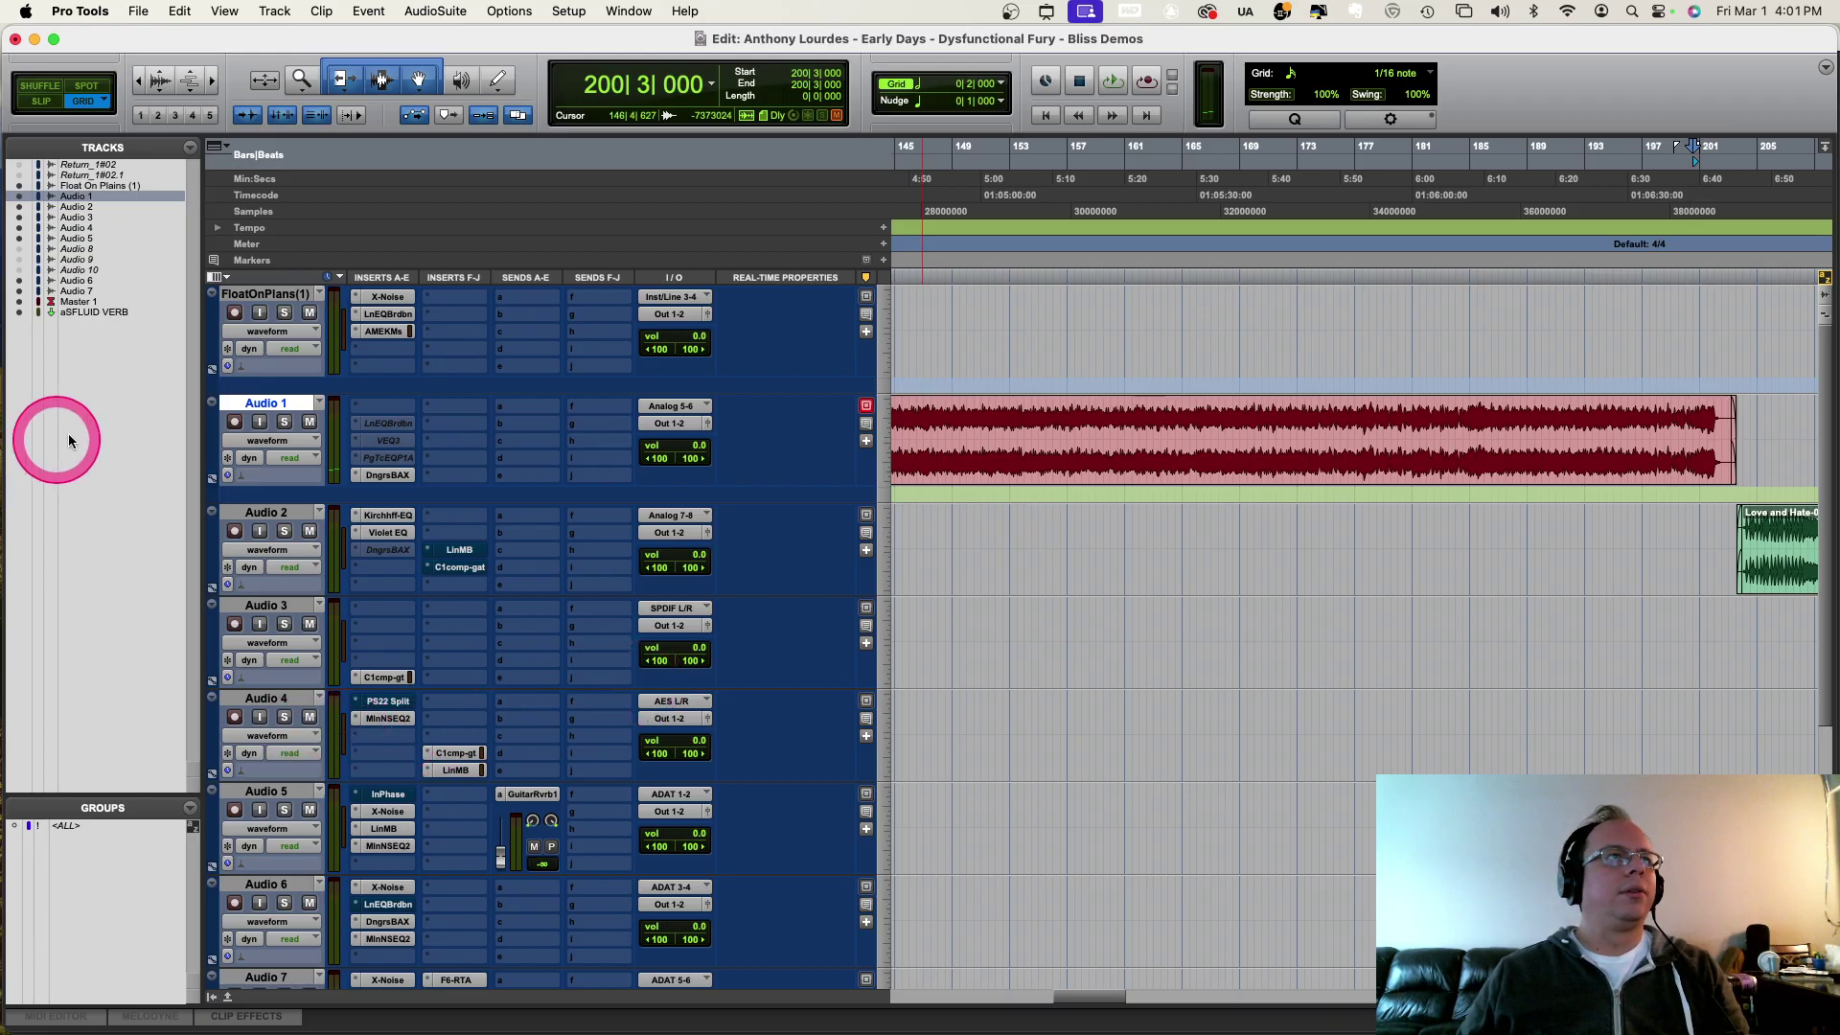
Step: Move the hidden Audio 8, Audio 9 and Audio 10 tracks directly below Audio 1, and rename Audio 1 as #138
drag(72, 251, 88, 203)
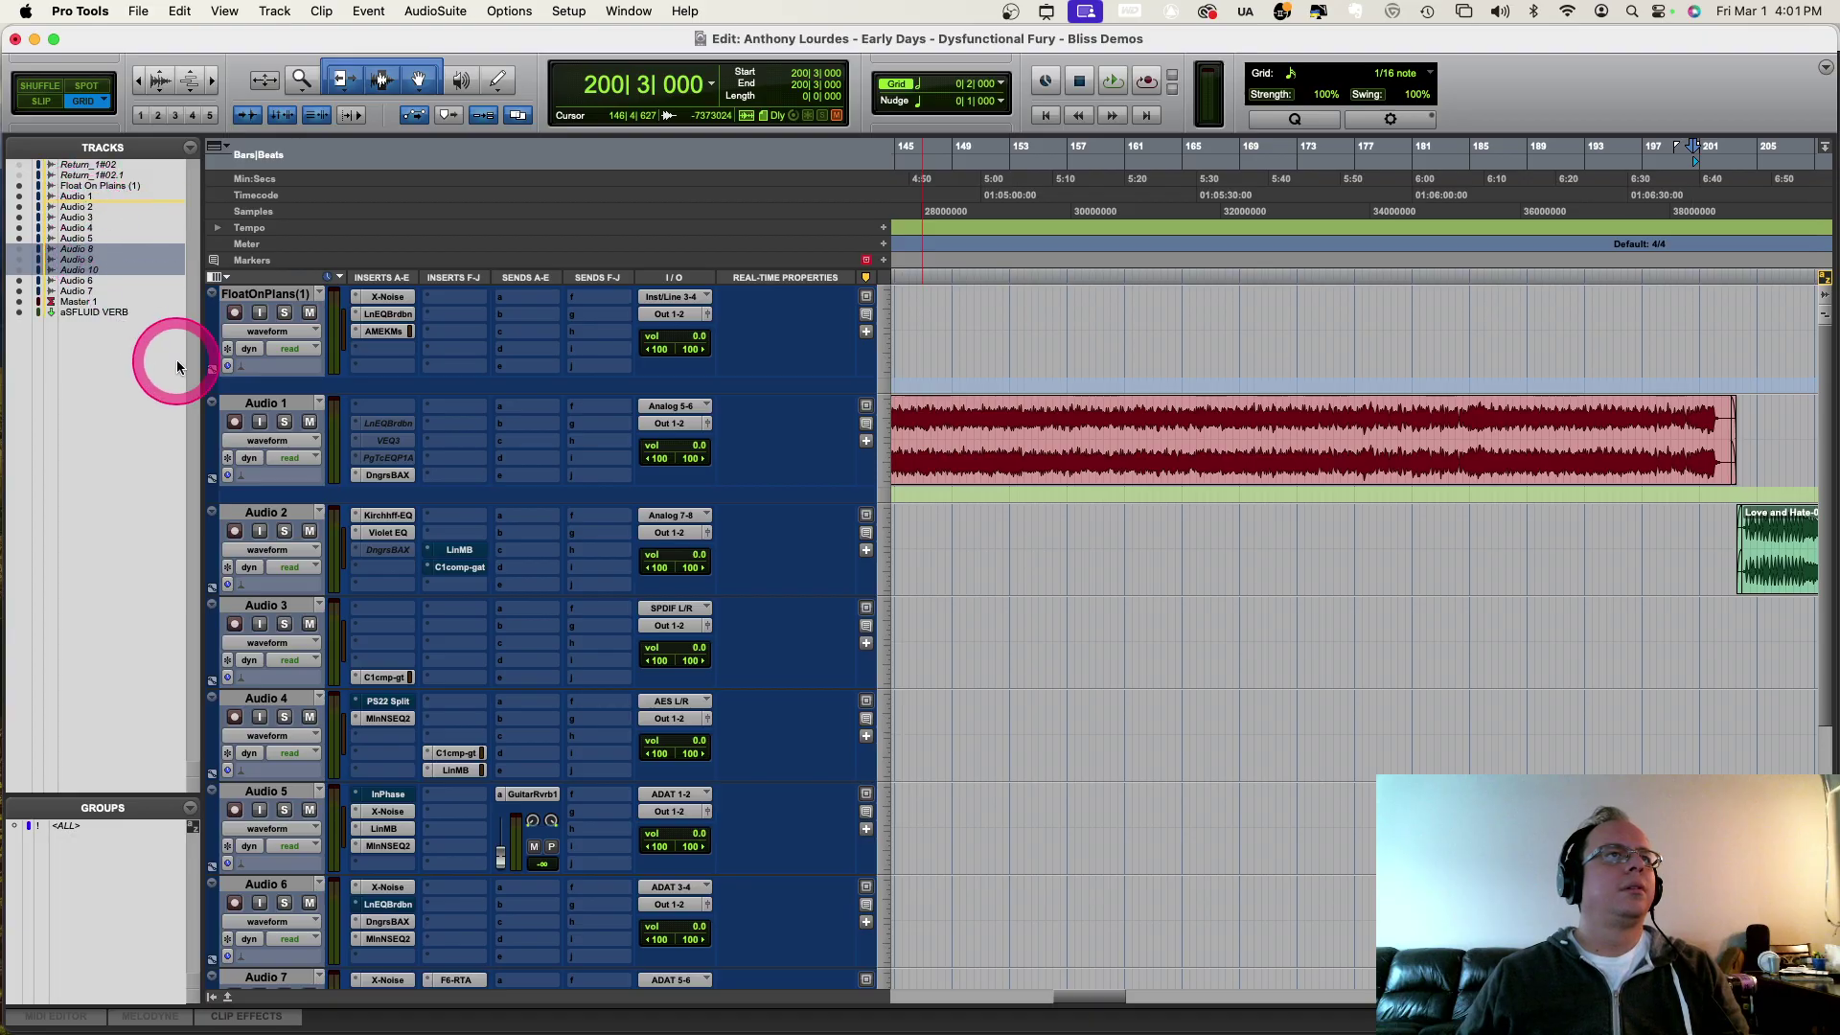
double_click(255, 403)
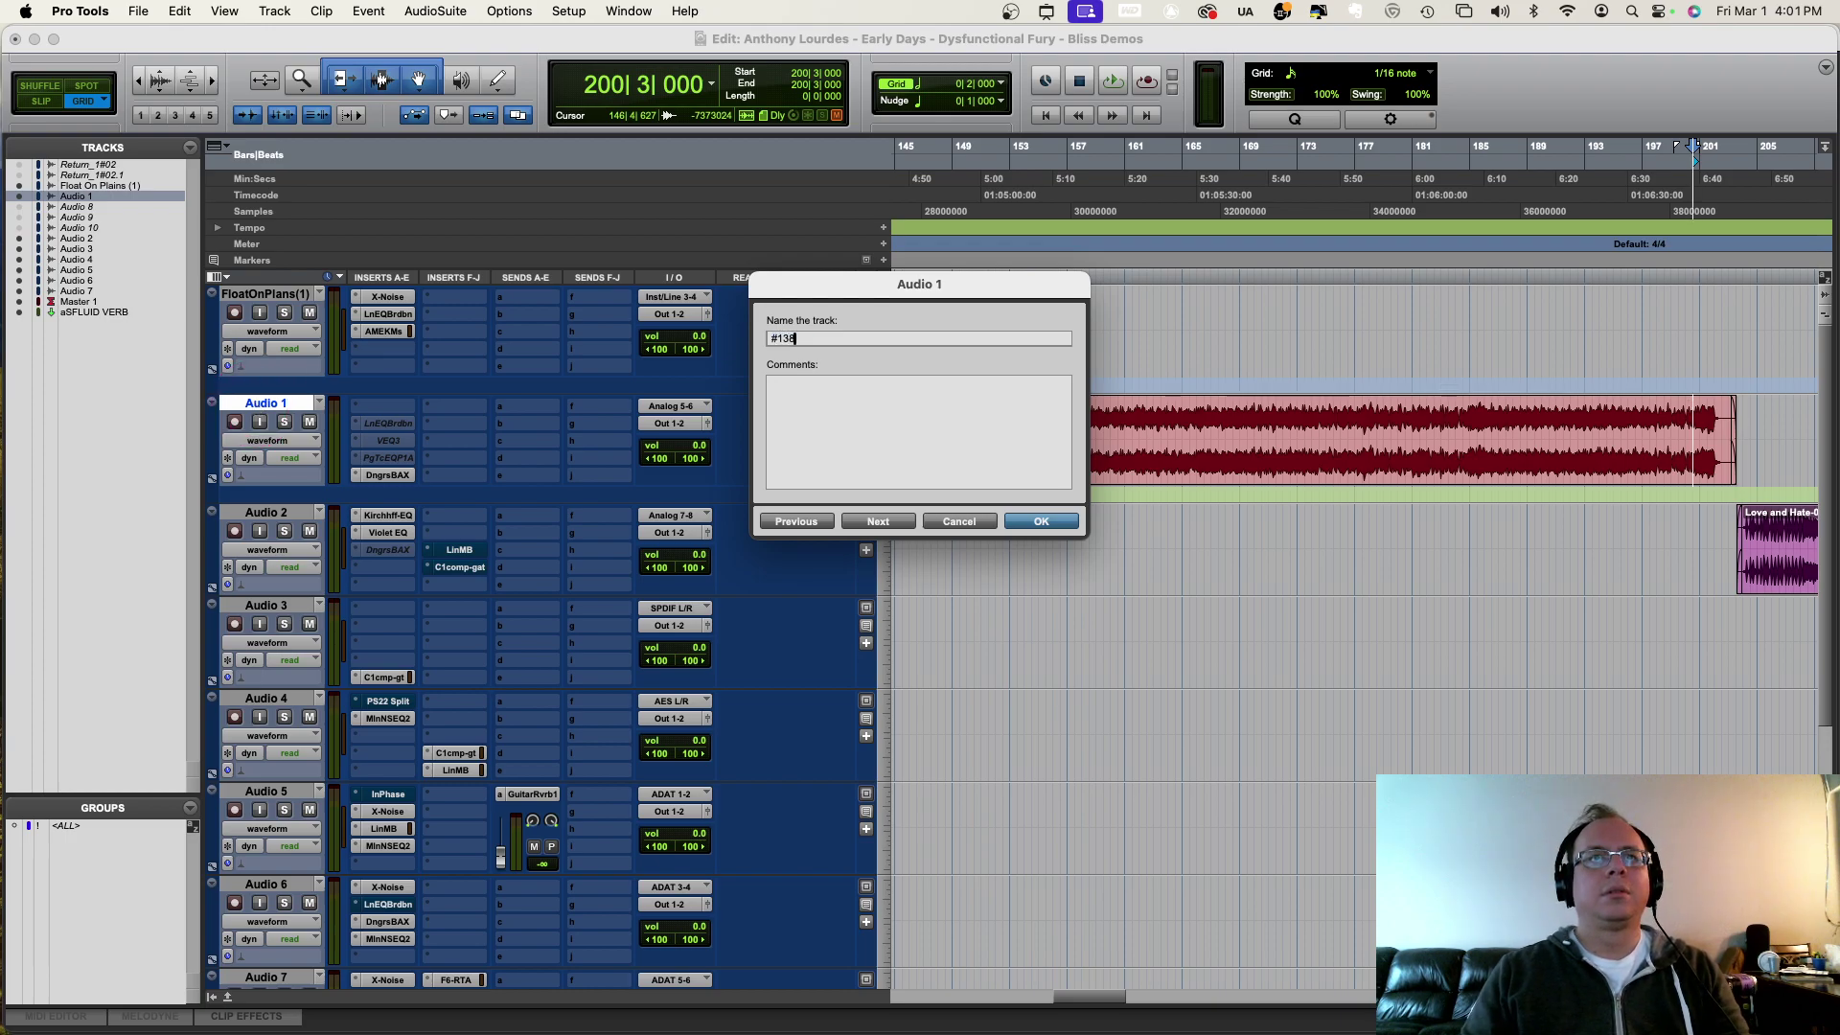
key(Return)
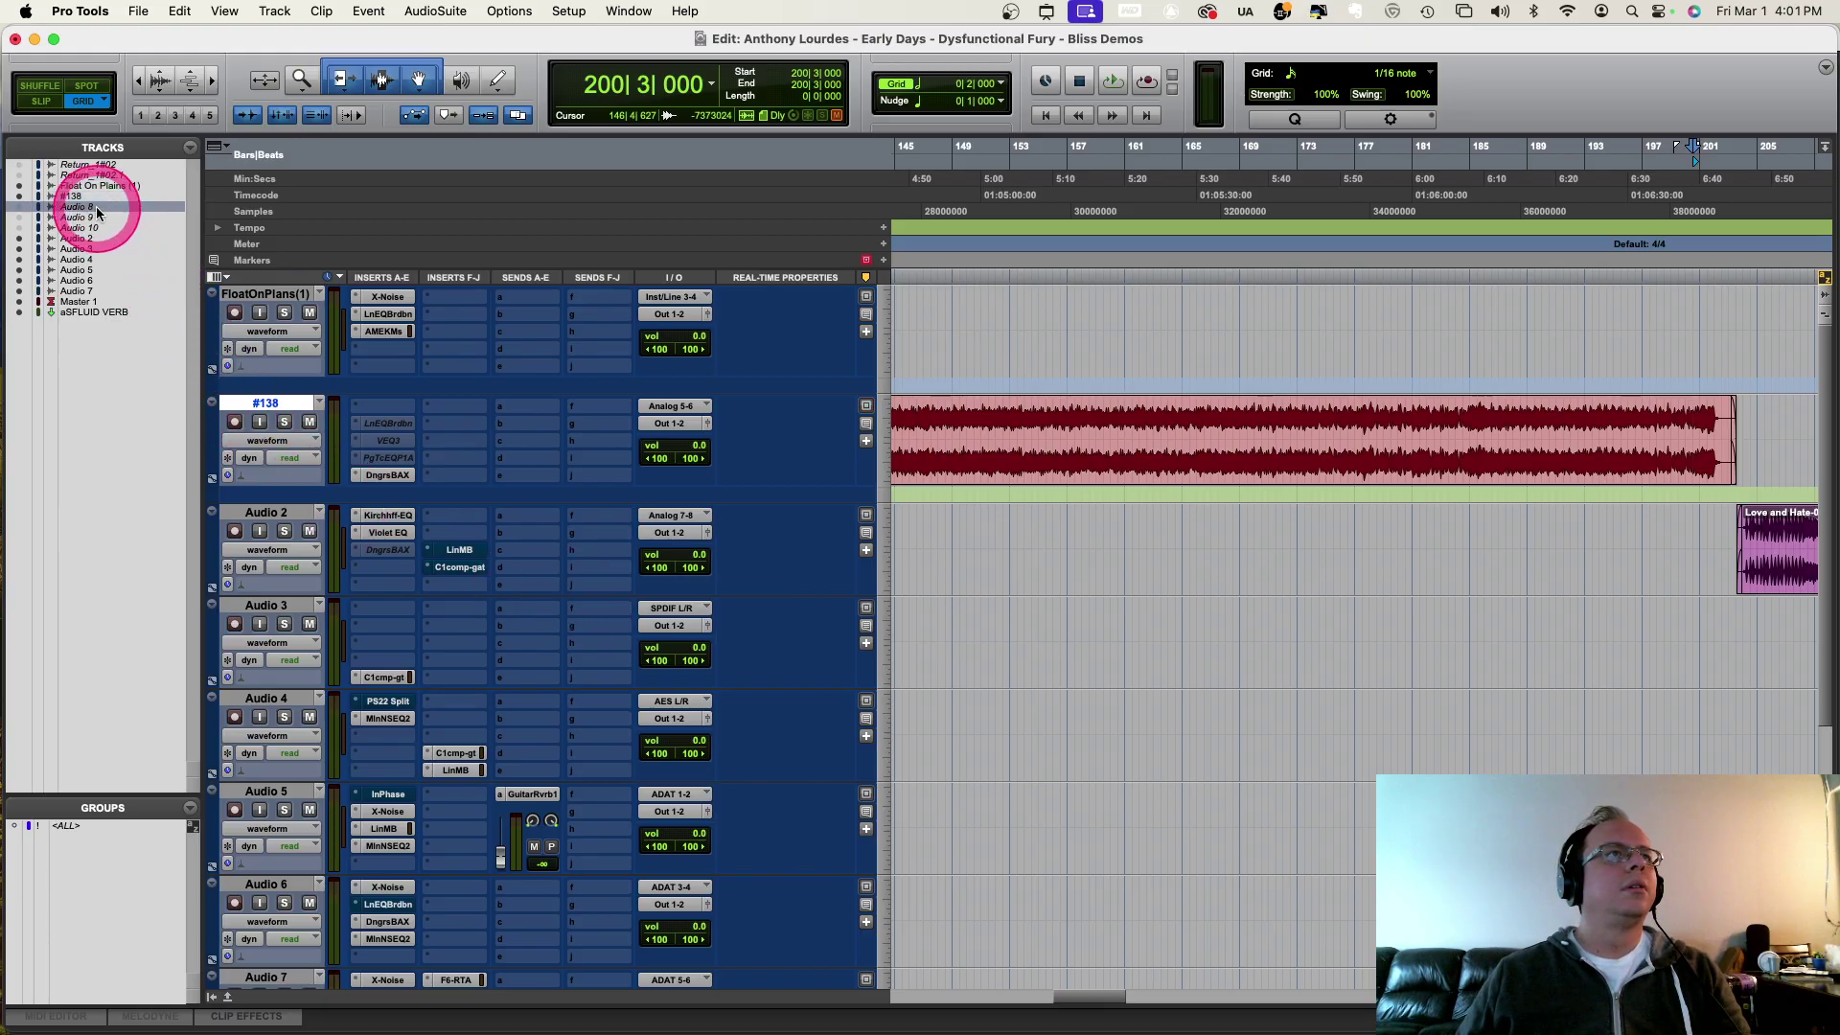
Step: Show the Audio 8, Audio 9 and Audio 10 tracks and make them active
click(32, 213)
click(18, 233)
shift+click(90, 227)
right_click(93, 227)
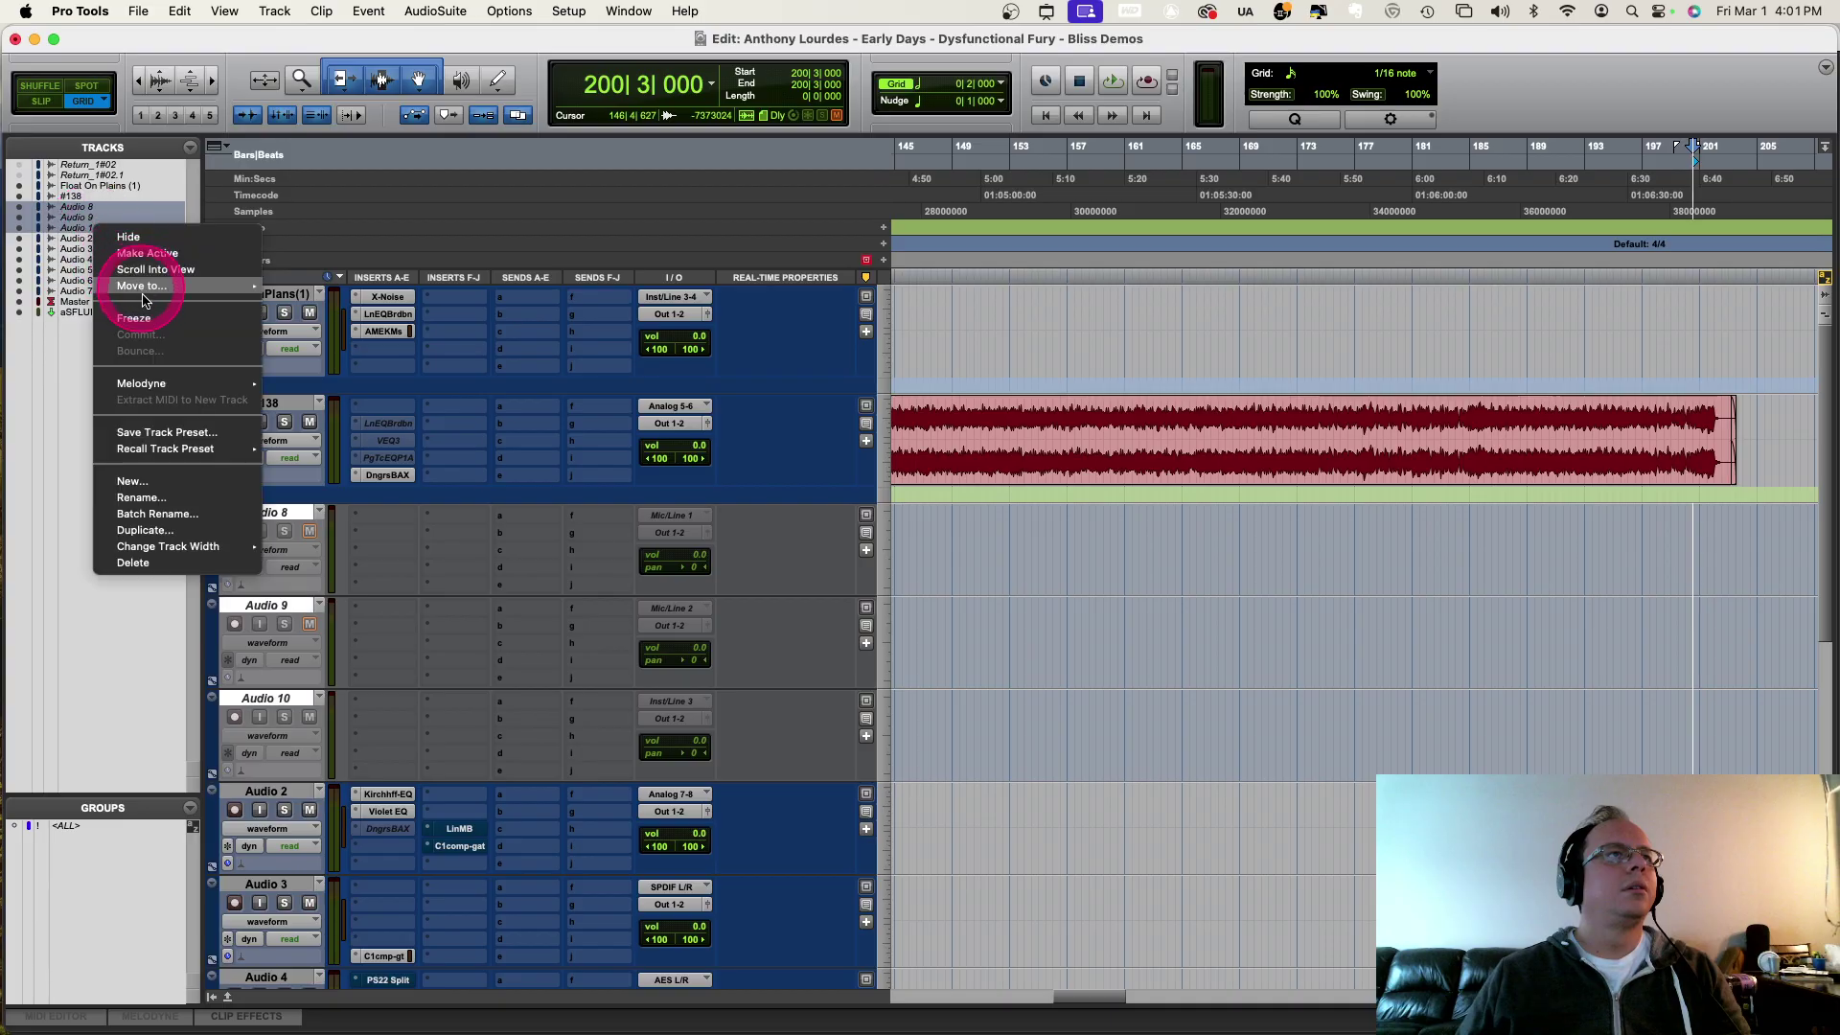
mouse_move(160, 553)
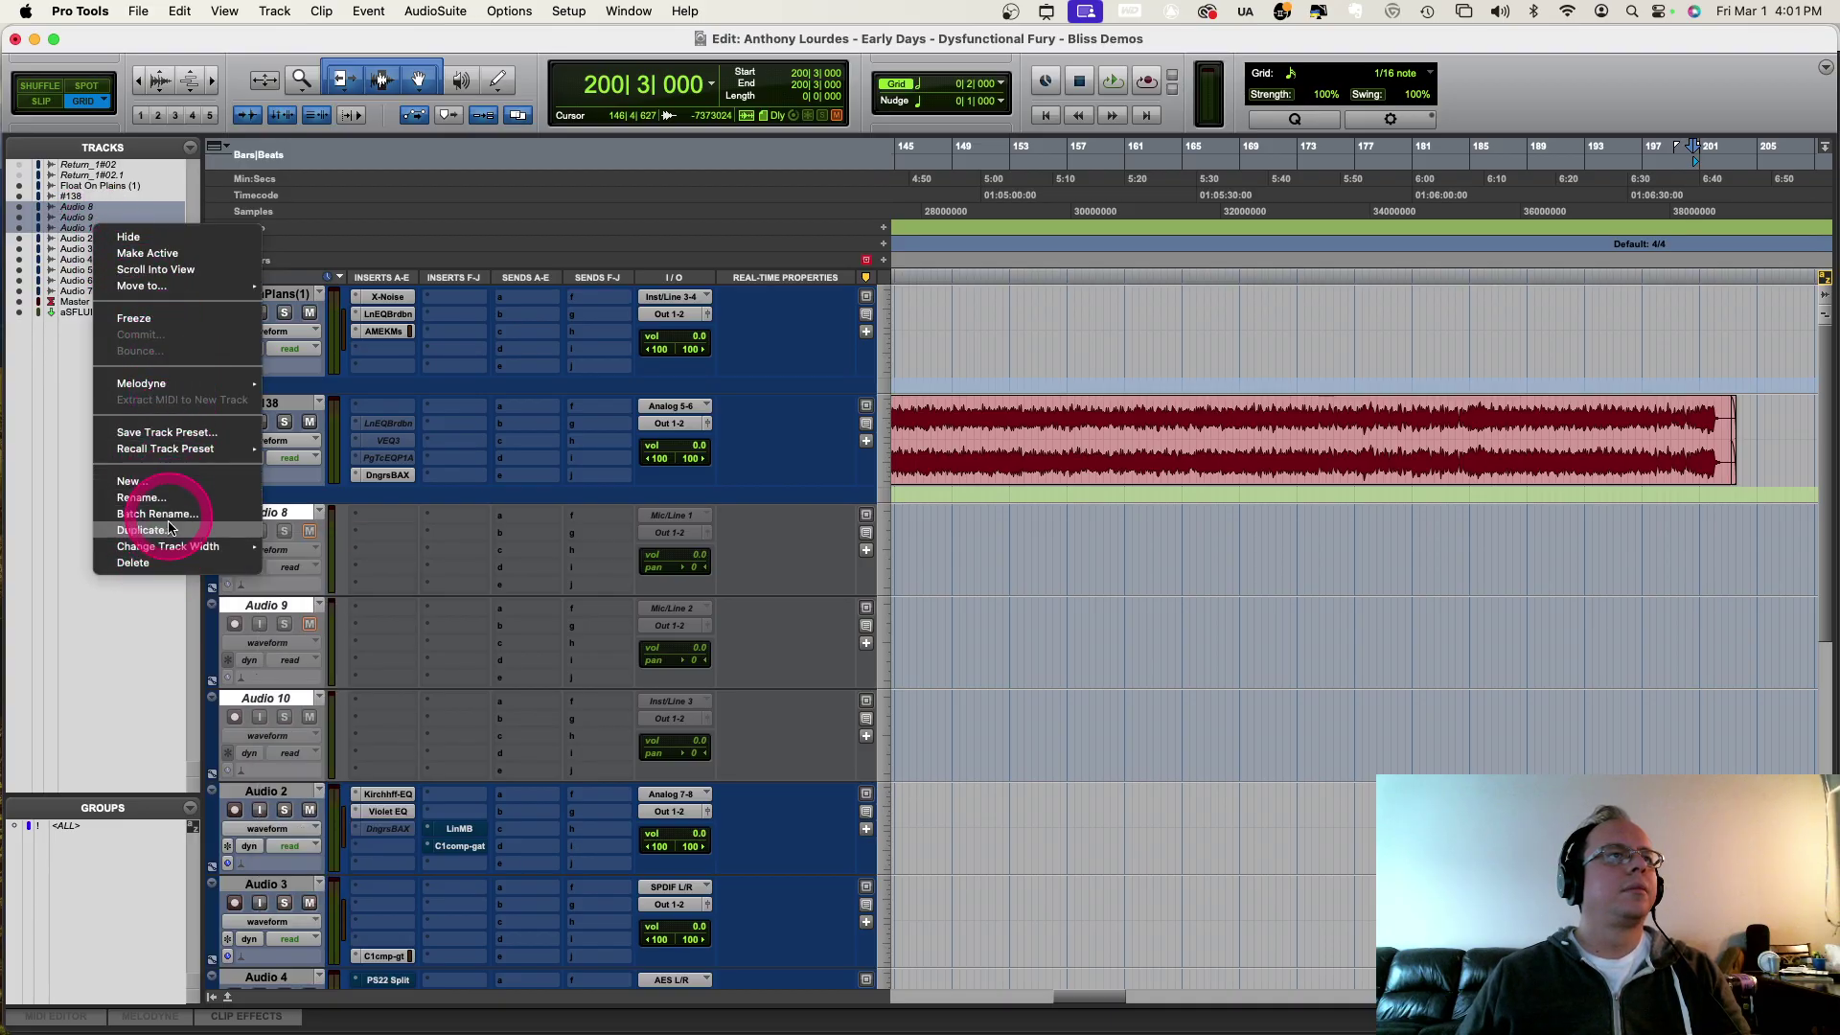
click(165, 253)
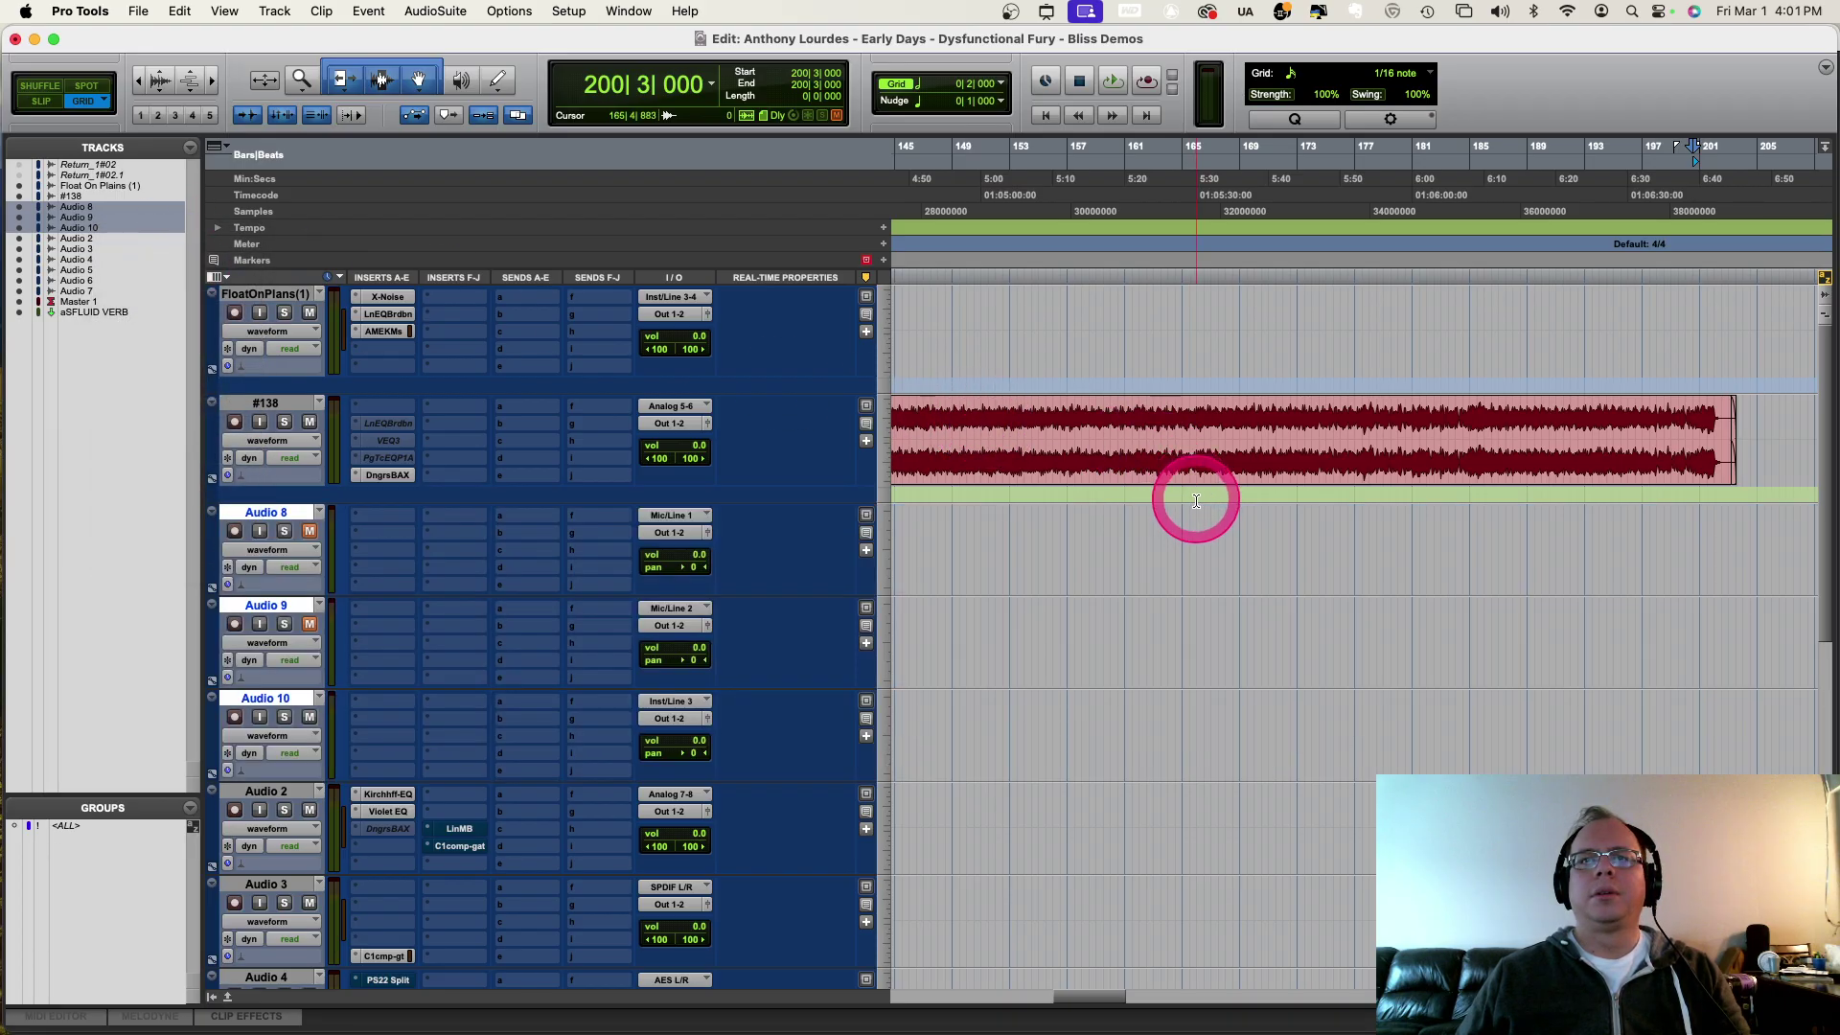
Step: Copy the stereo #138 clip onto Audio 9 and Audio 10 as separate left and right mono clips at the same position
key(super+bracketleft)
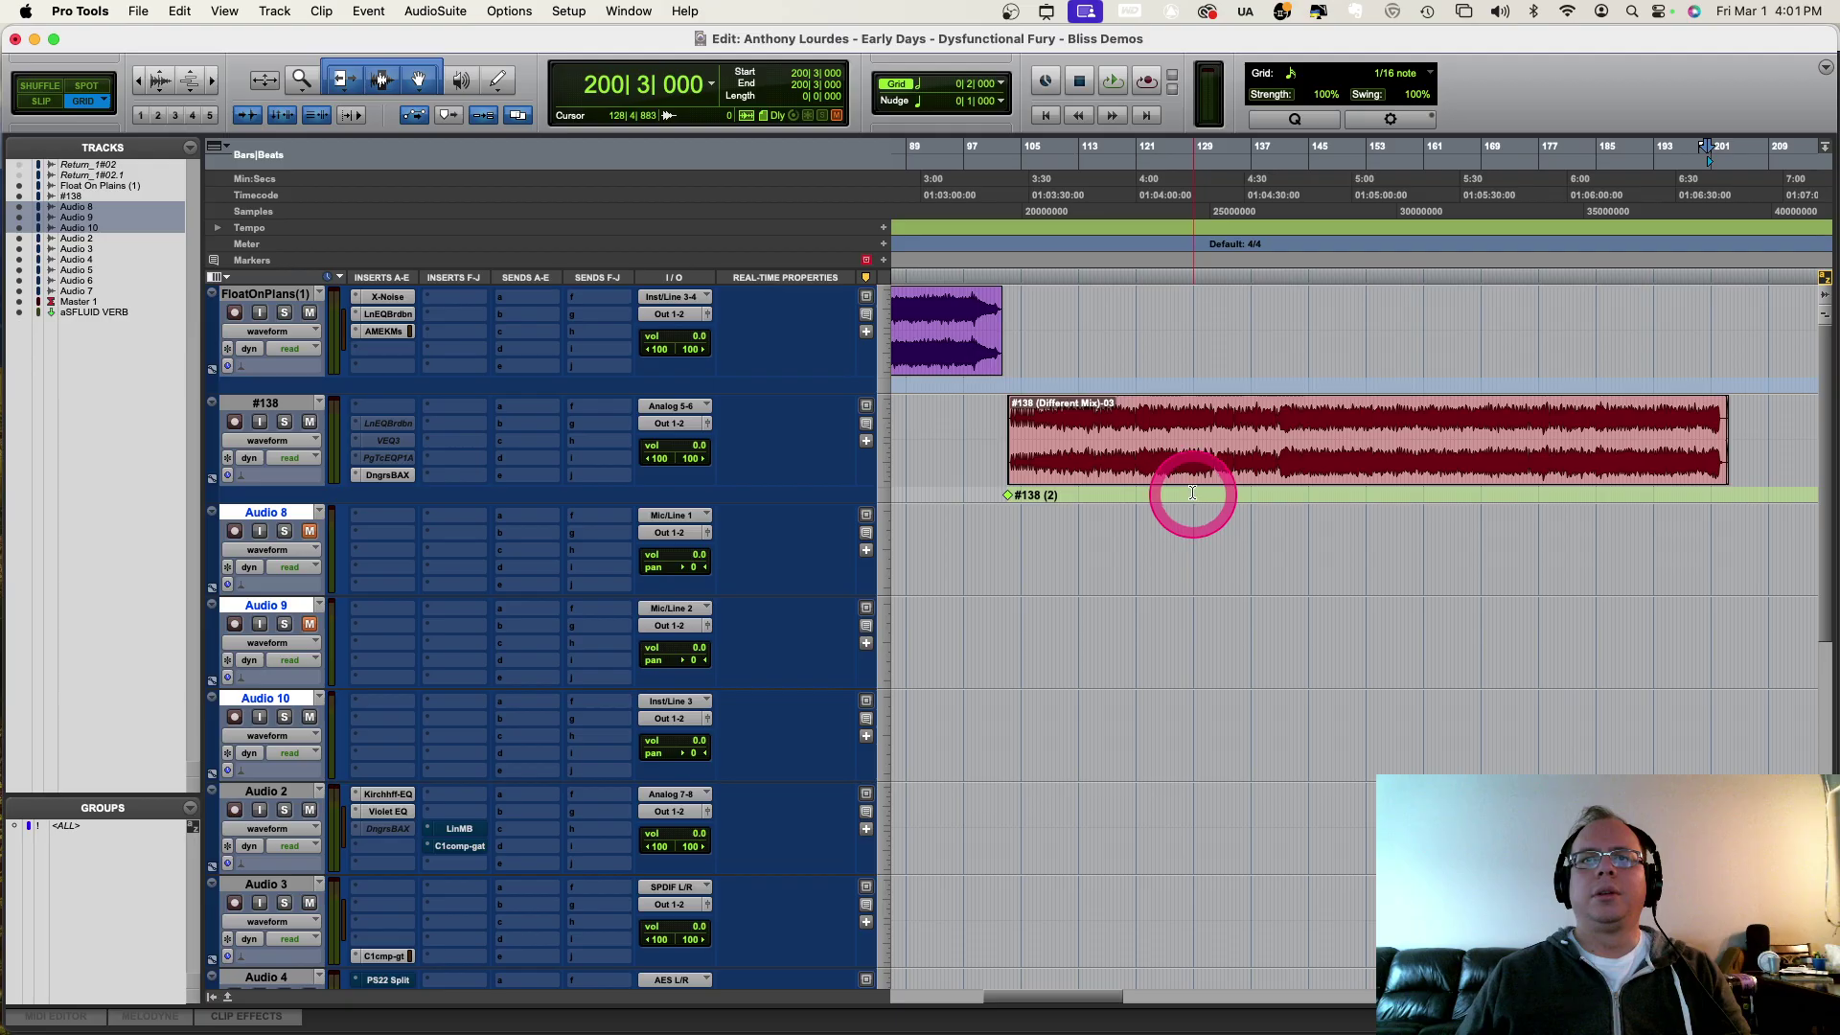
click(1182, 475)
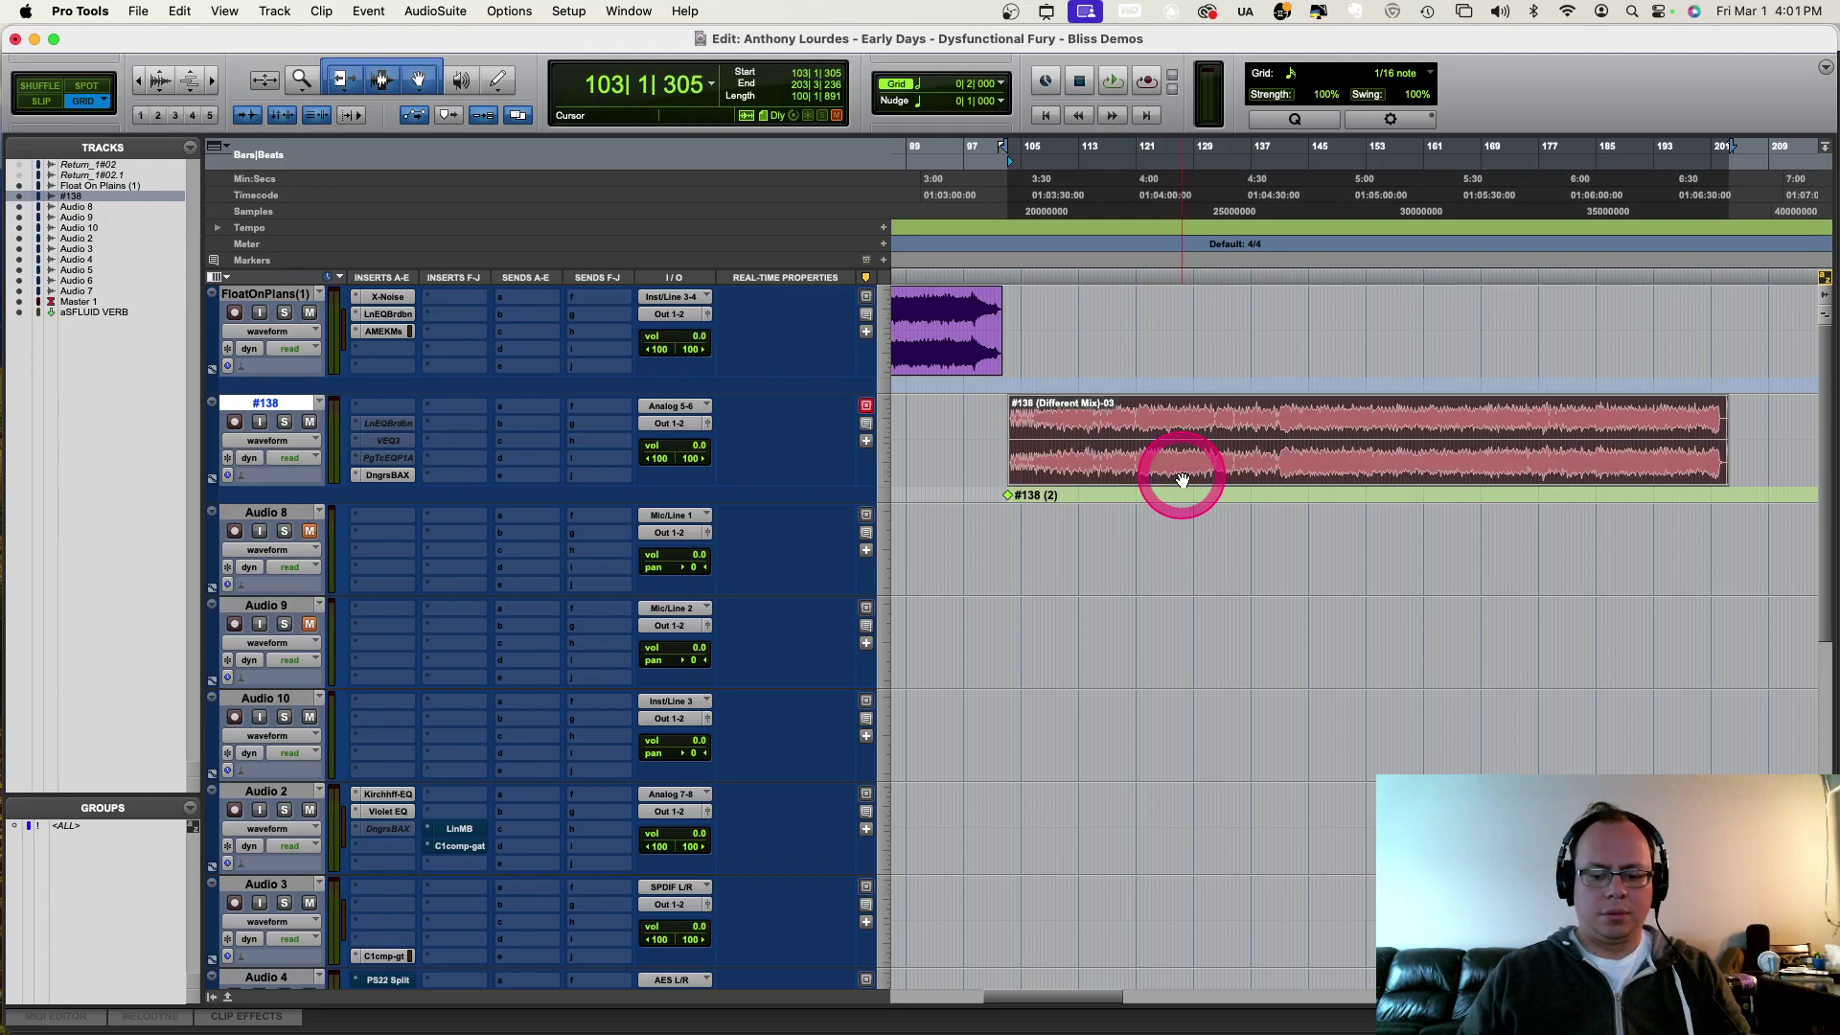
key(semicolon)
key(shift+semicolon)
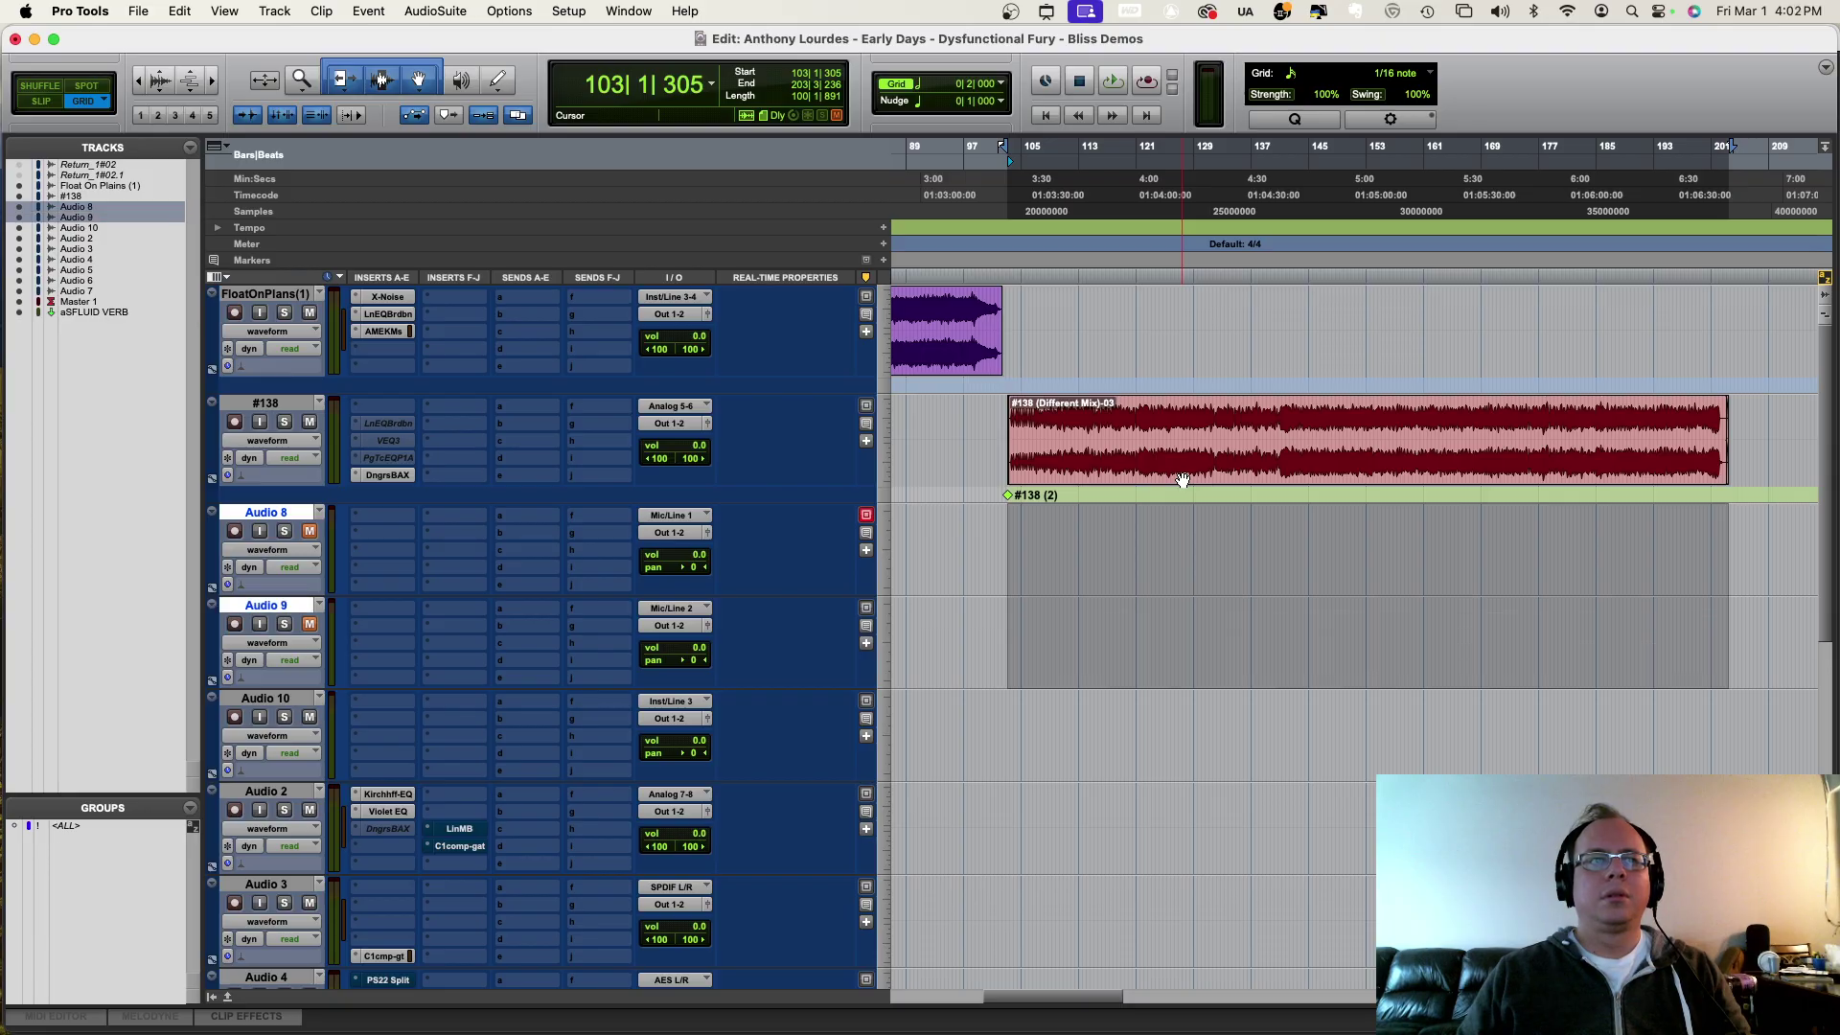
key(semicolon)
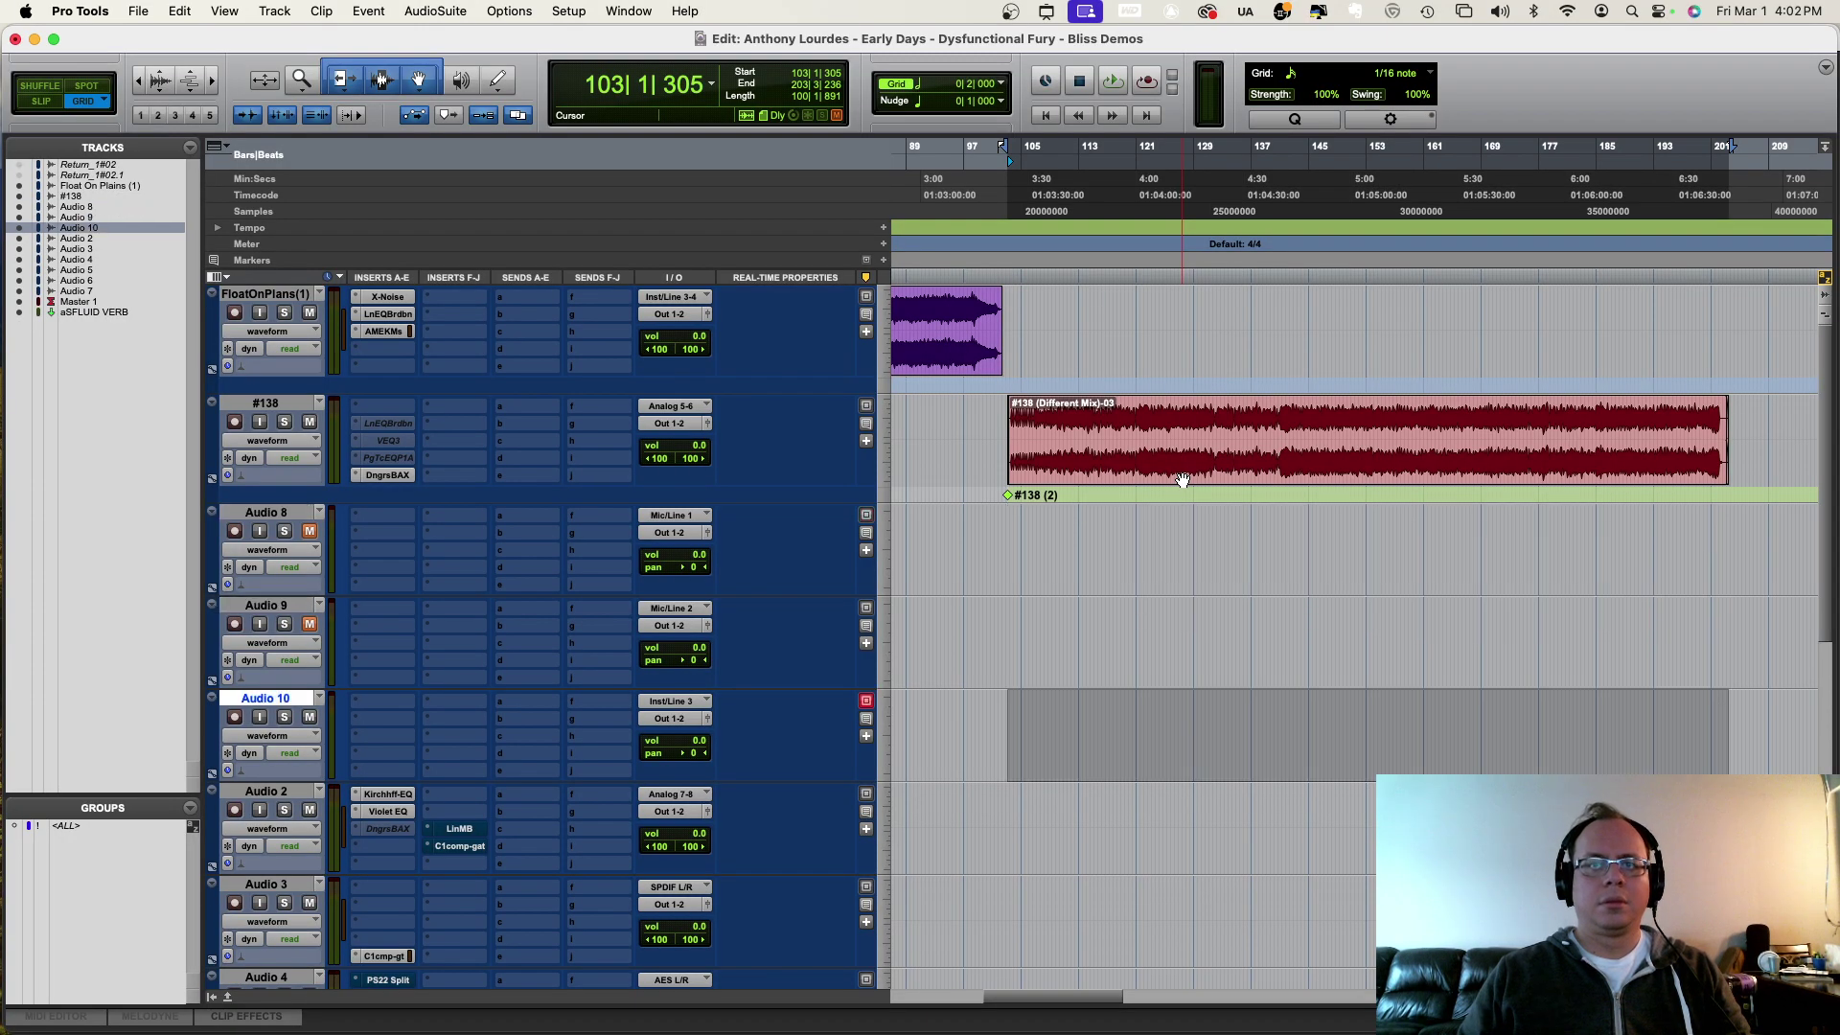
key(shift+p)
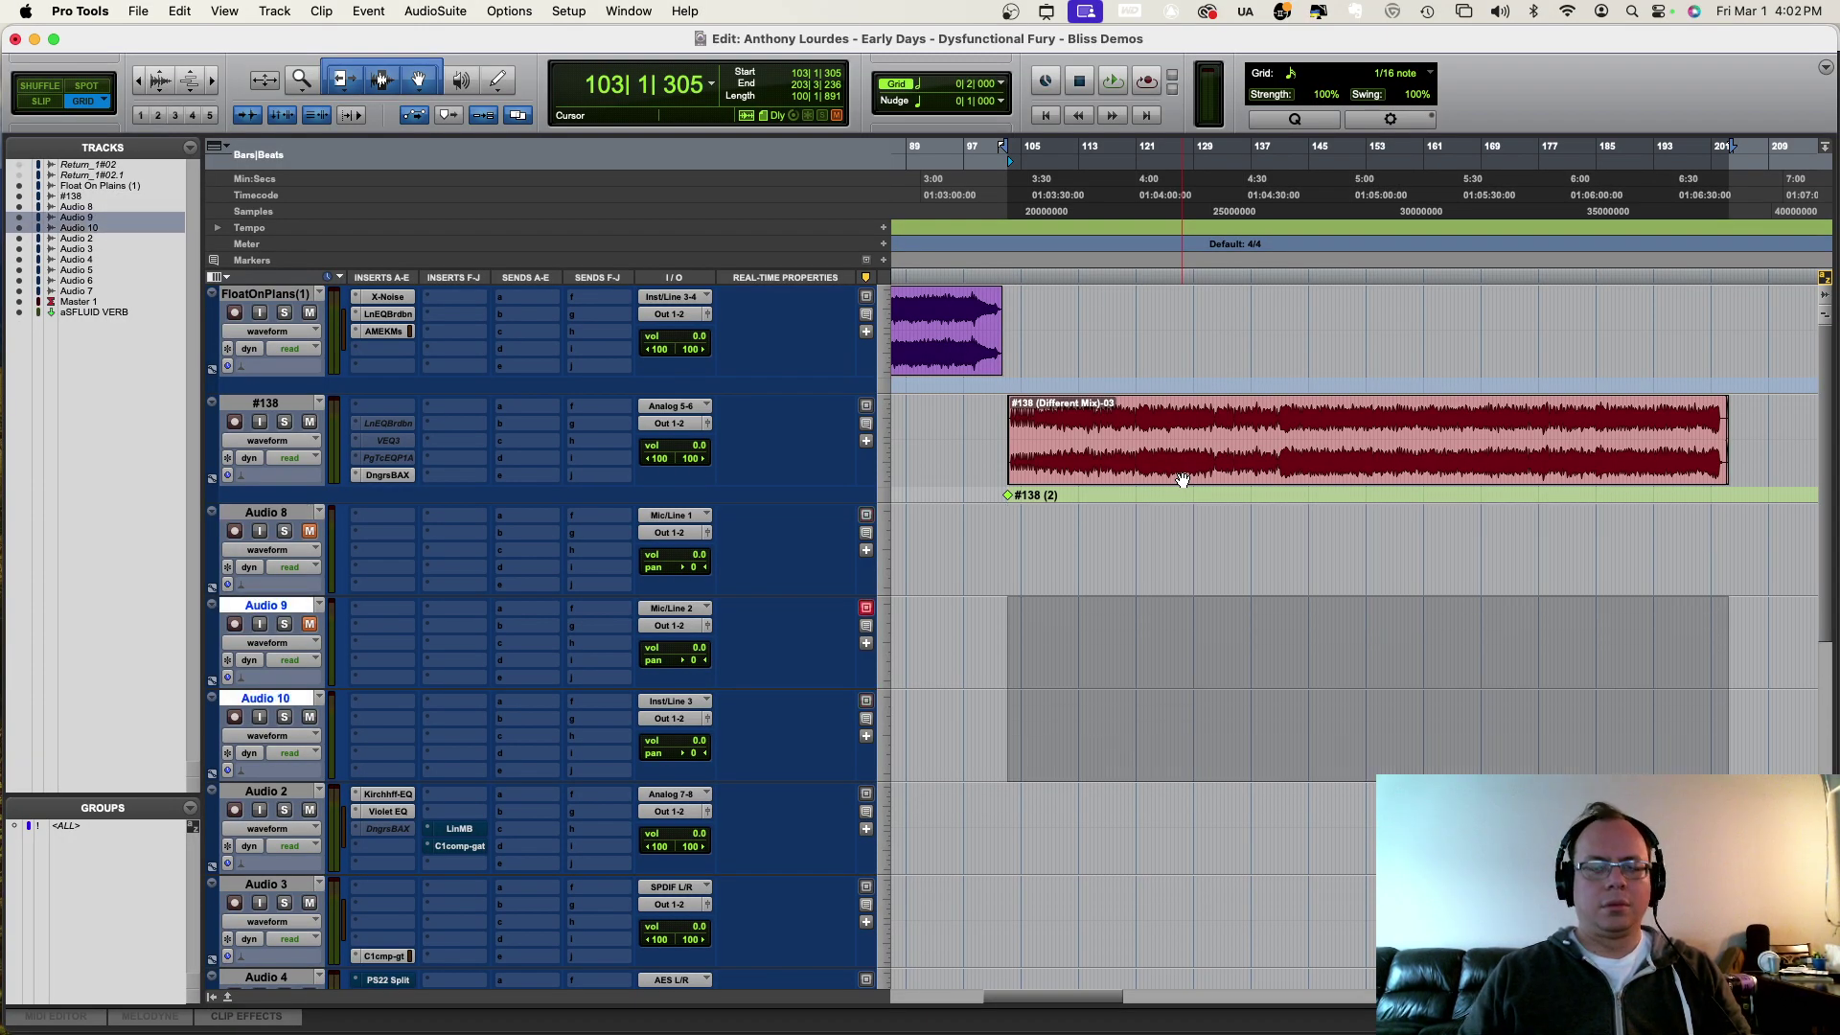
key(super+v)
click(1192, 534)
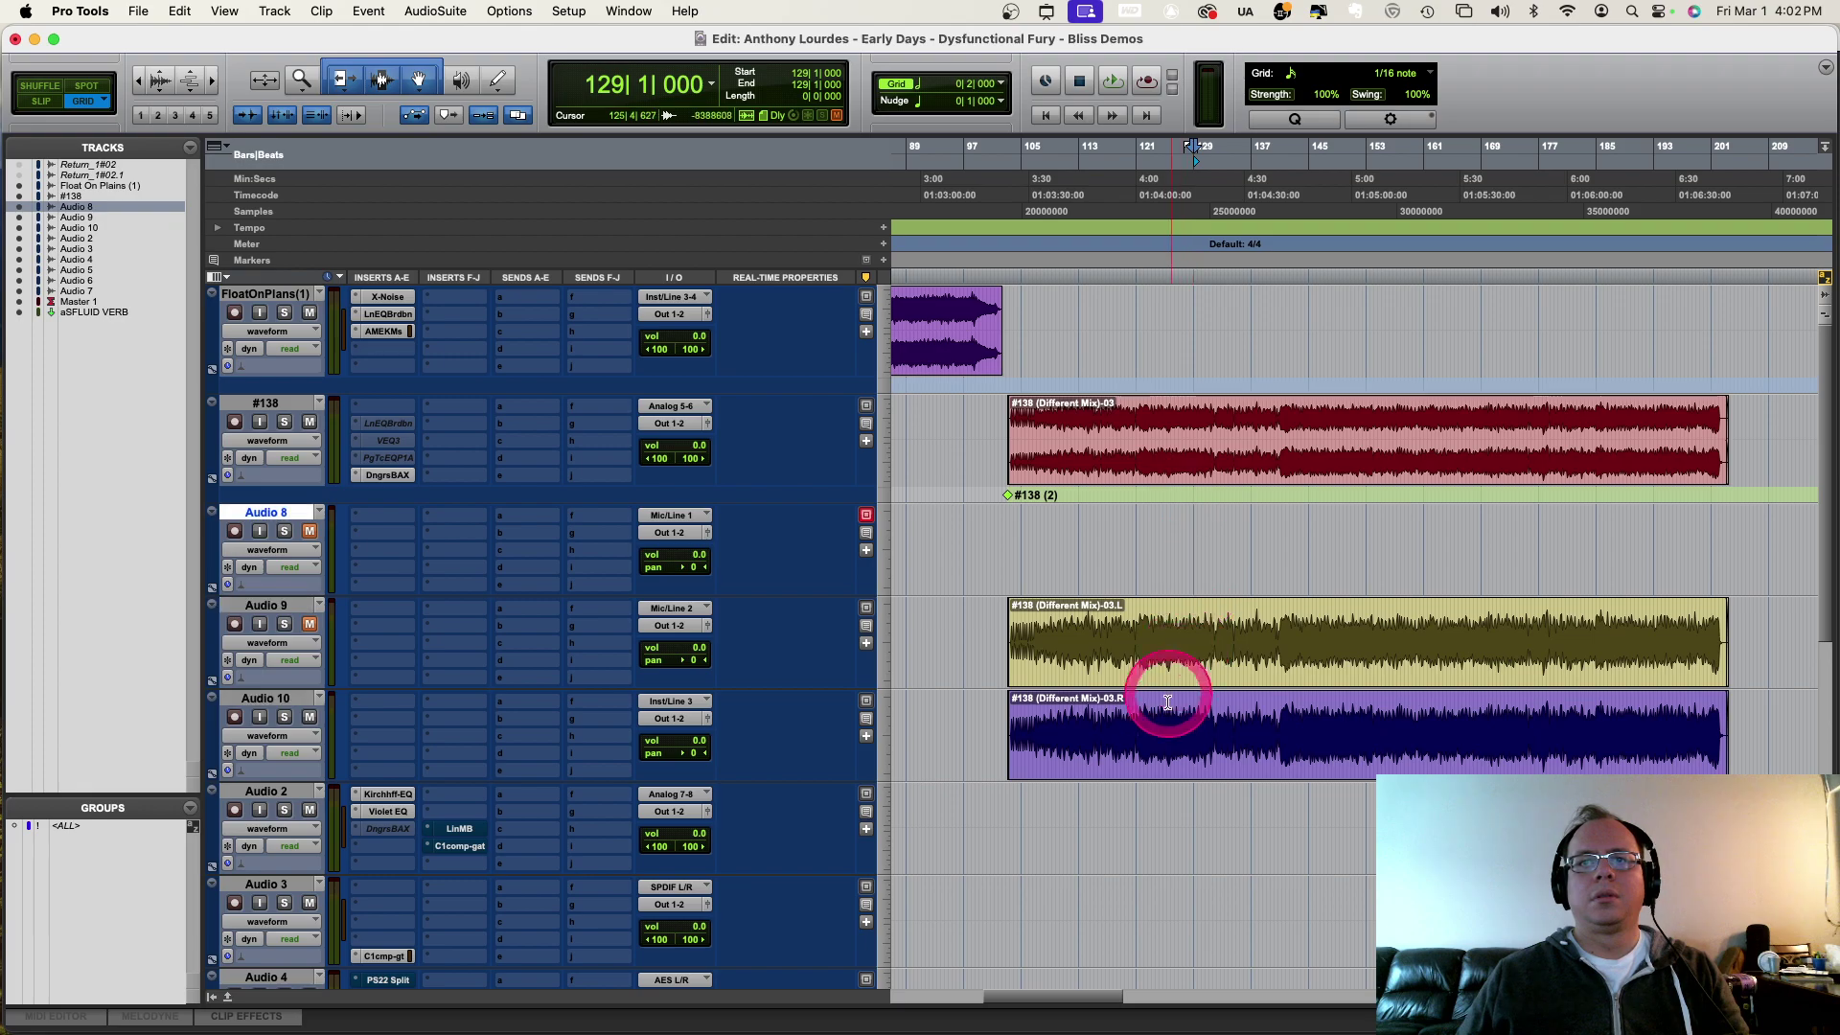
Step: Move the right-channel mono clip from Audio 10 up to Audio 8, keeping its timeline position
click(1157, 760)
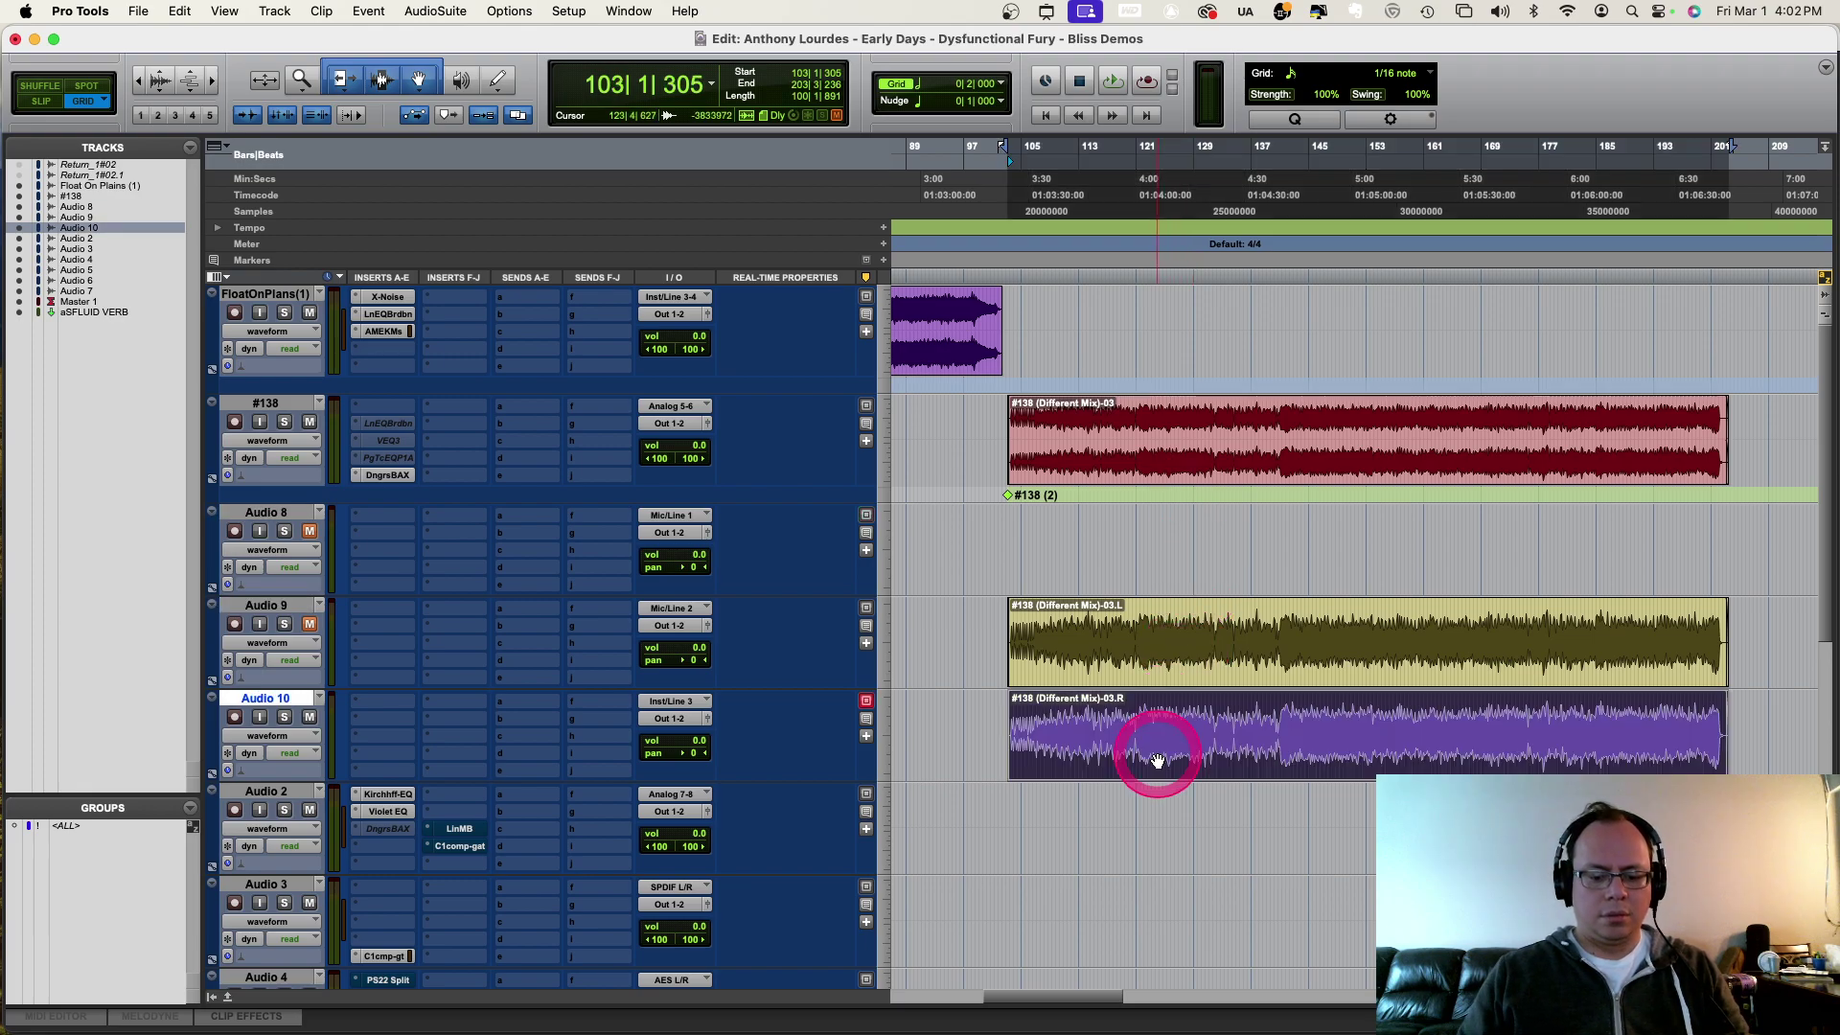
key(Delete)
key(p)
key(p)
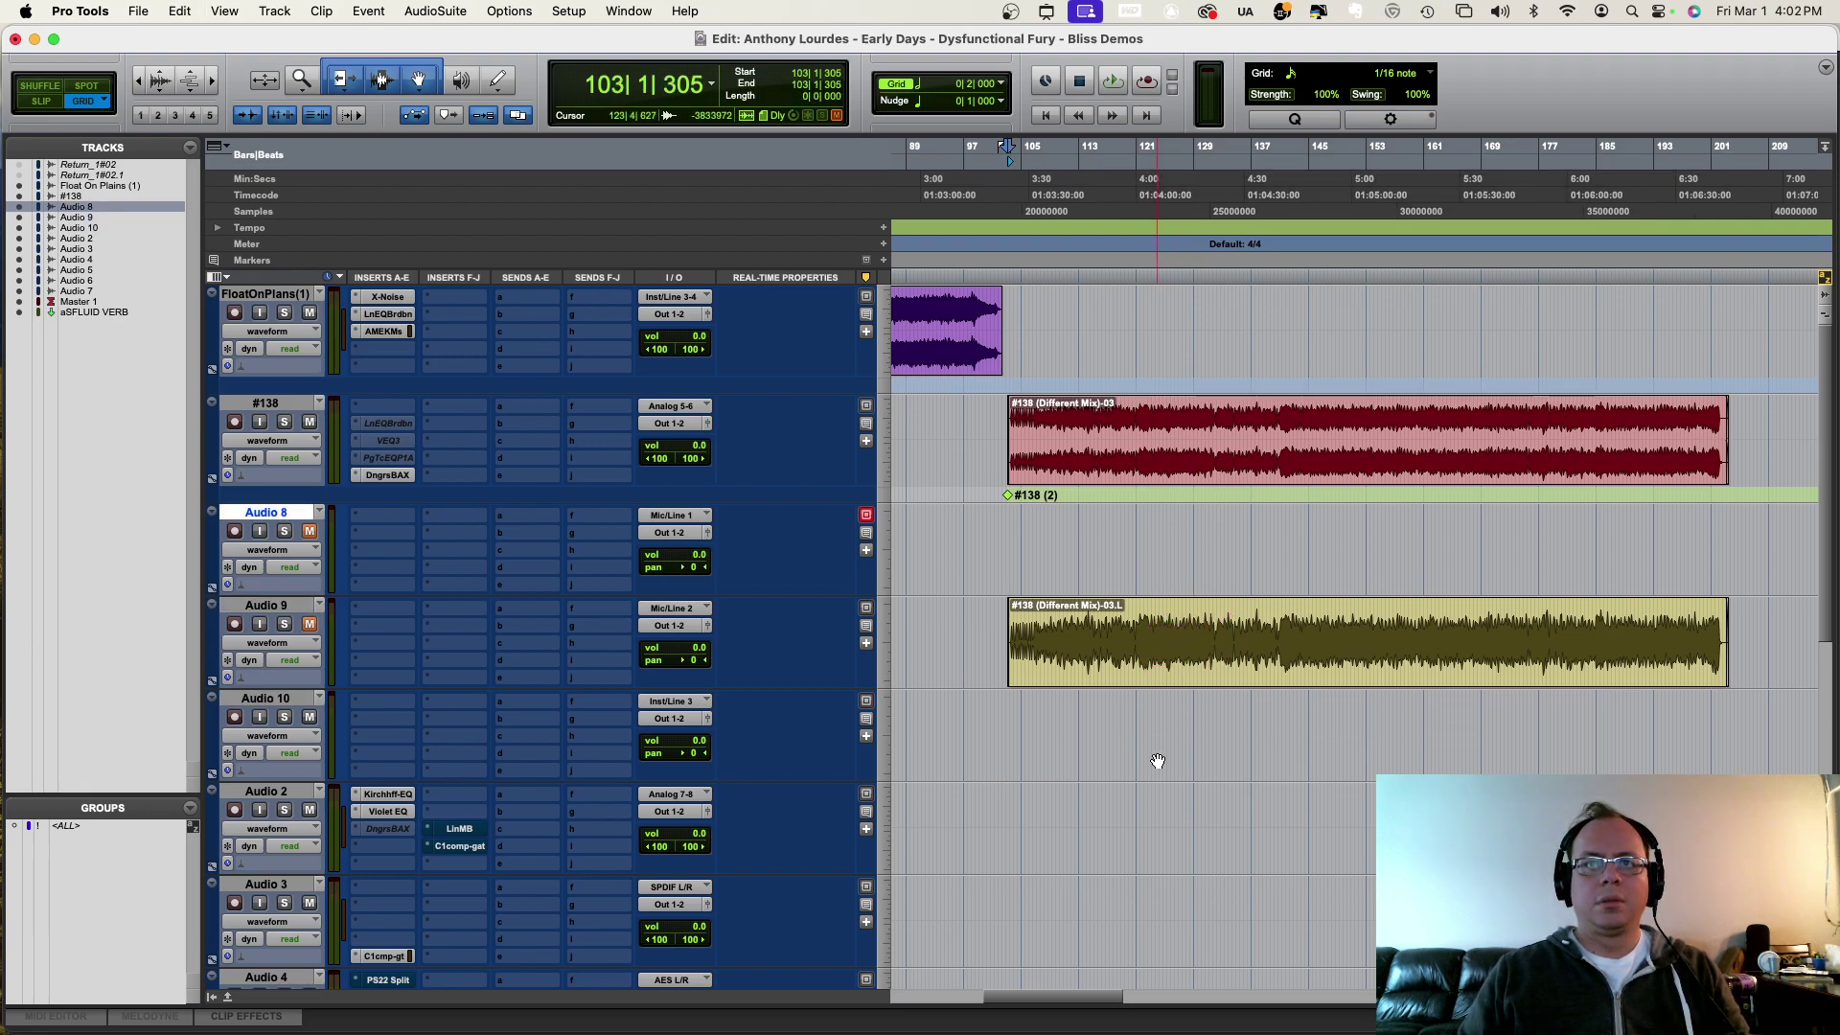
key(super+v)
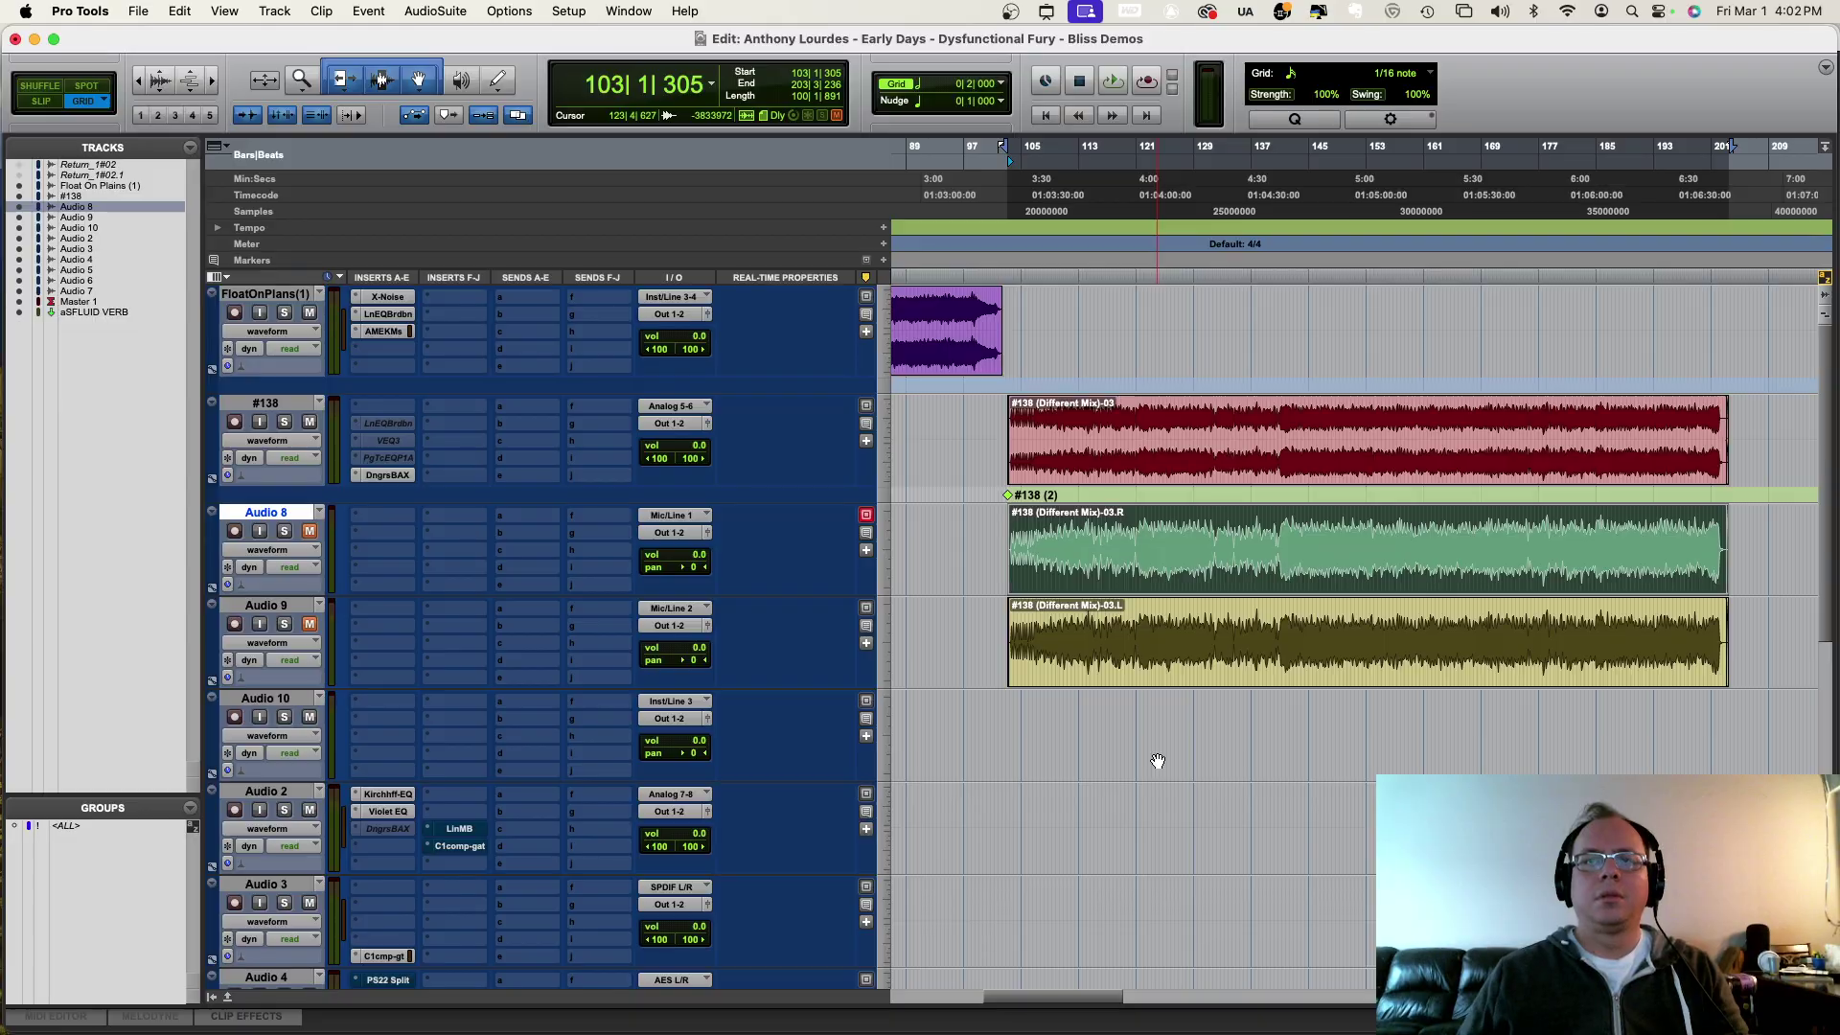
Step: Try replacing the stereo clip on the #138 track with the swapped right and left mono clips, and undo the attempt
click(1110, 449)
key(Delete)
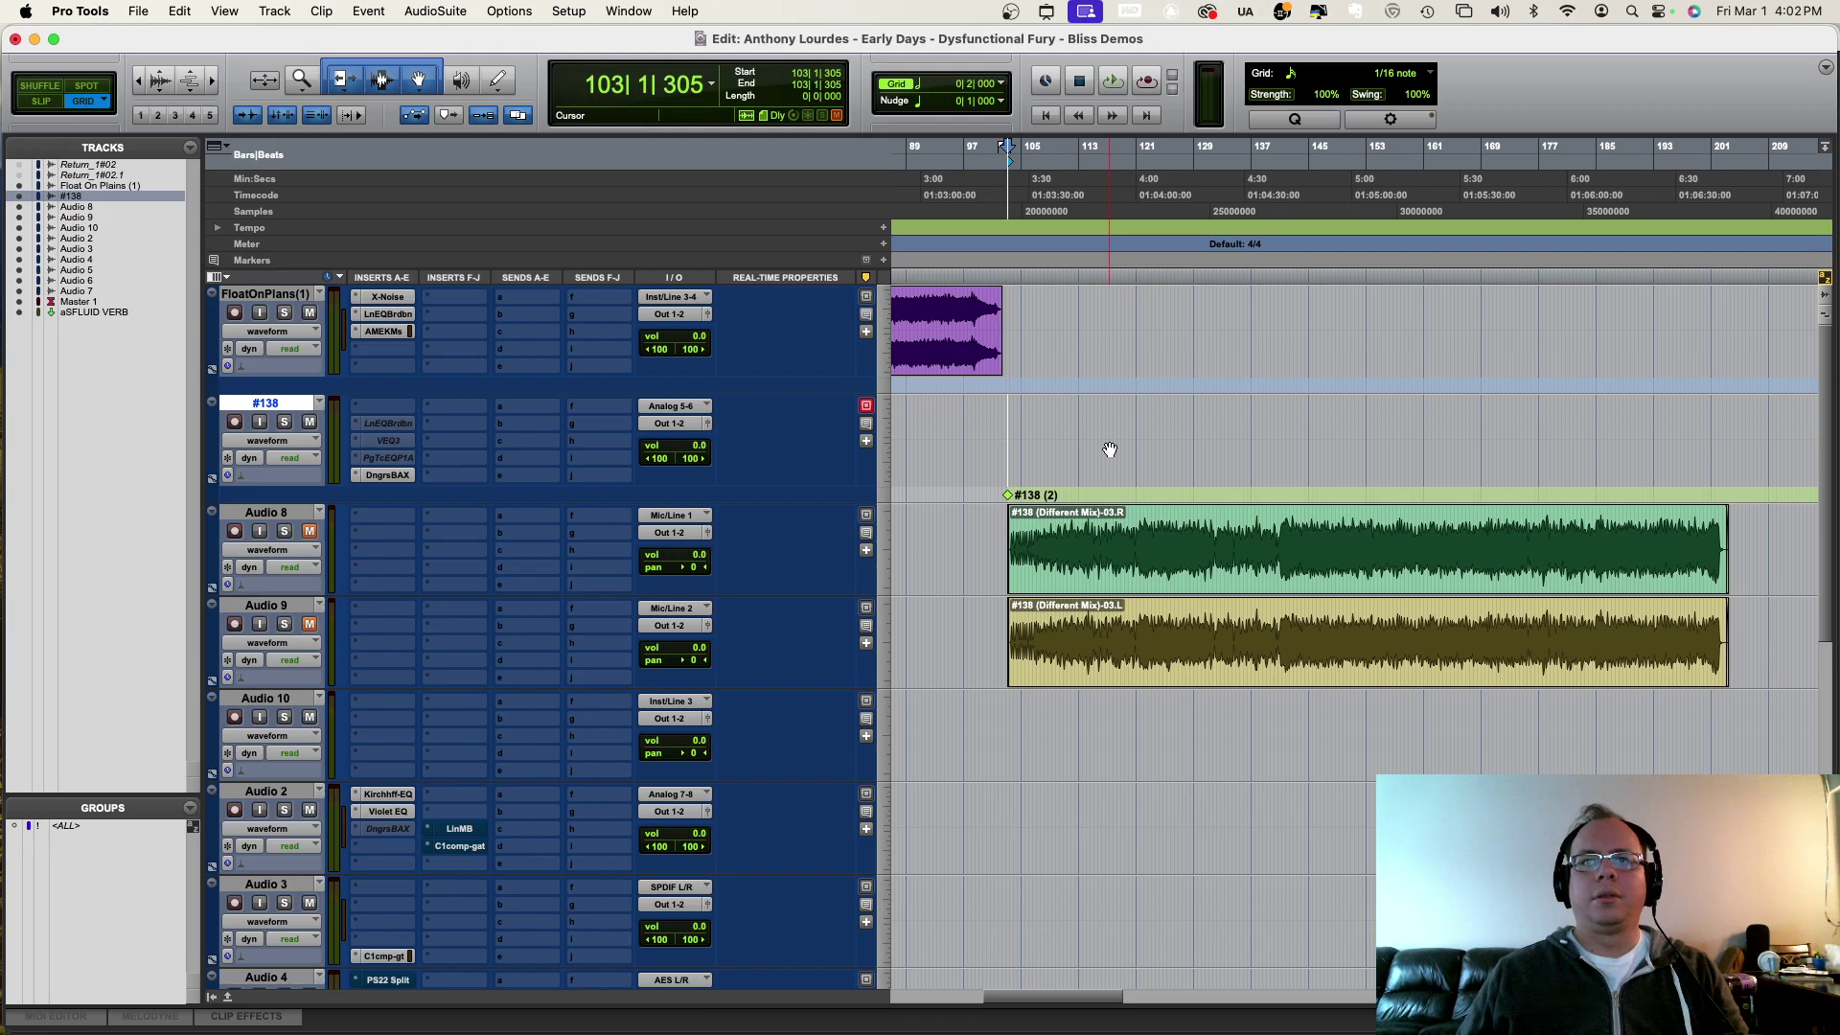
click(1109, 546)
shift+click(1105, 637)
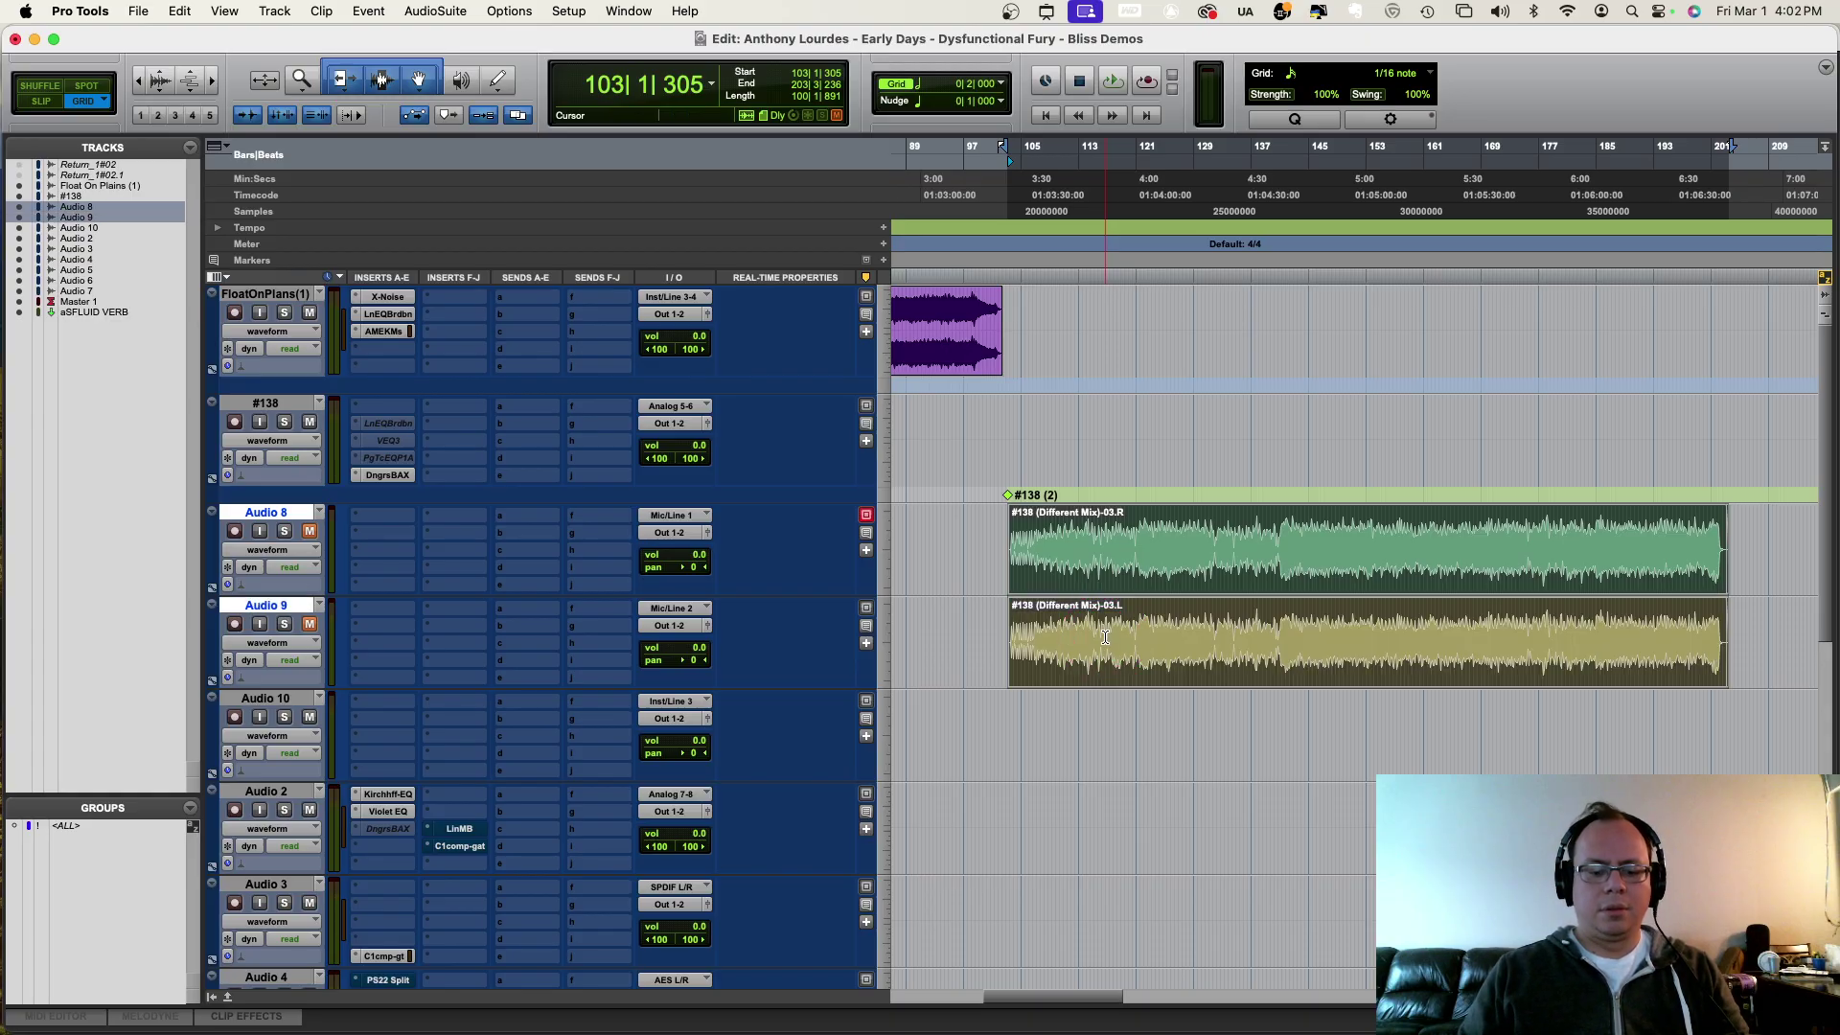
key(p)
key(p)
key(super+z)
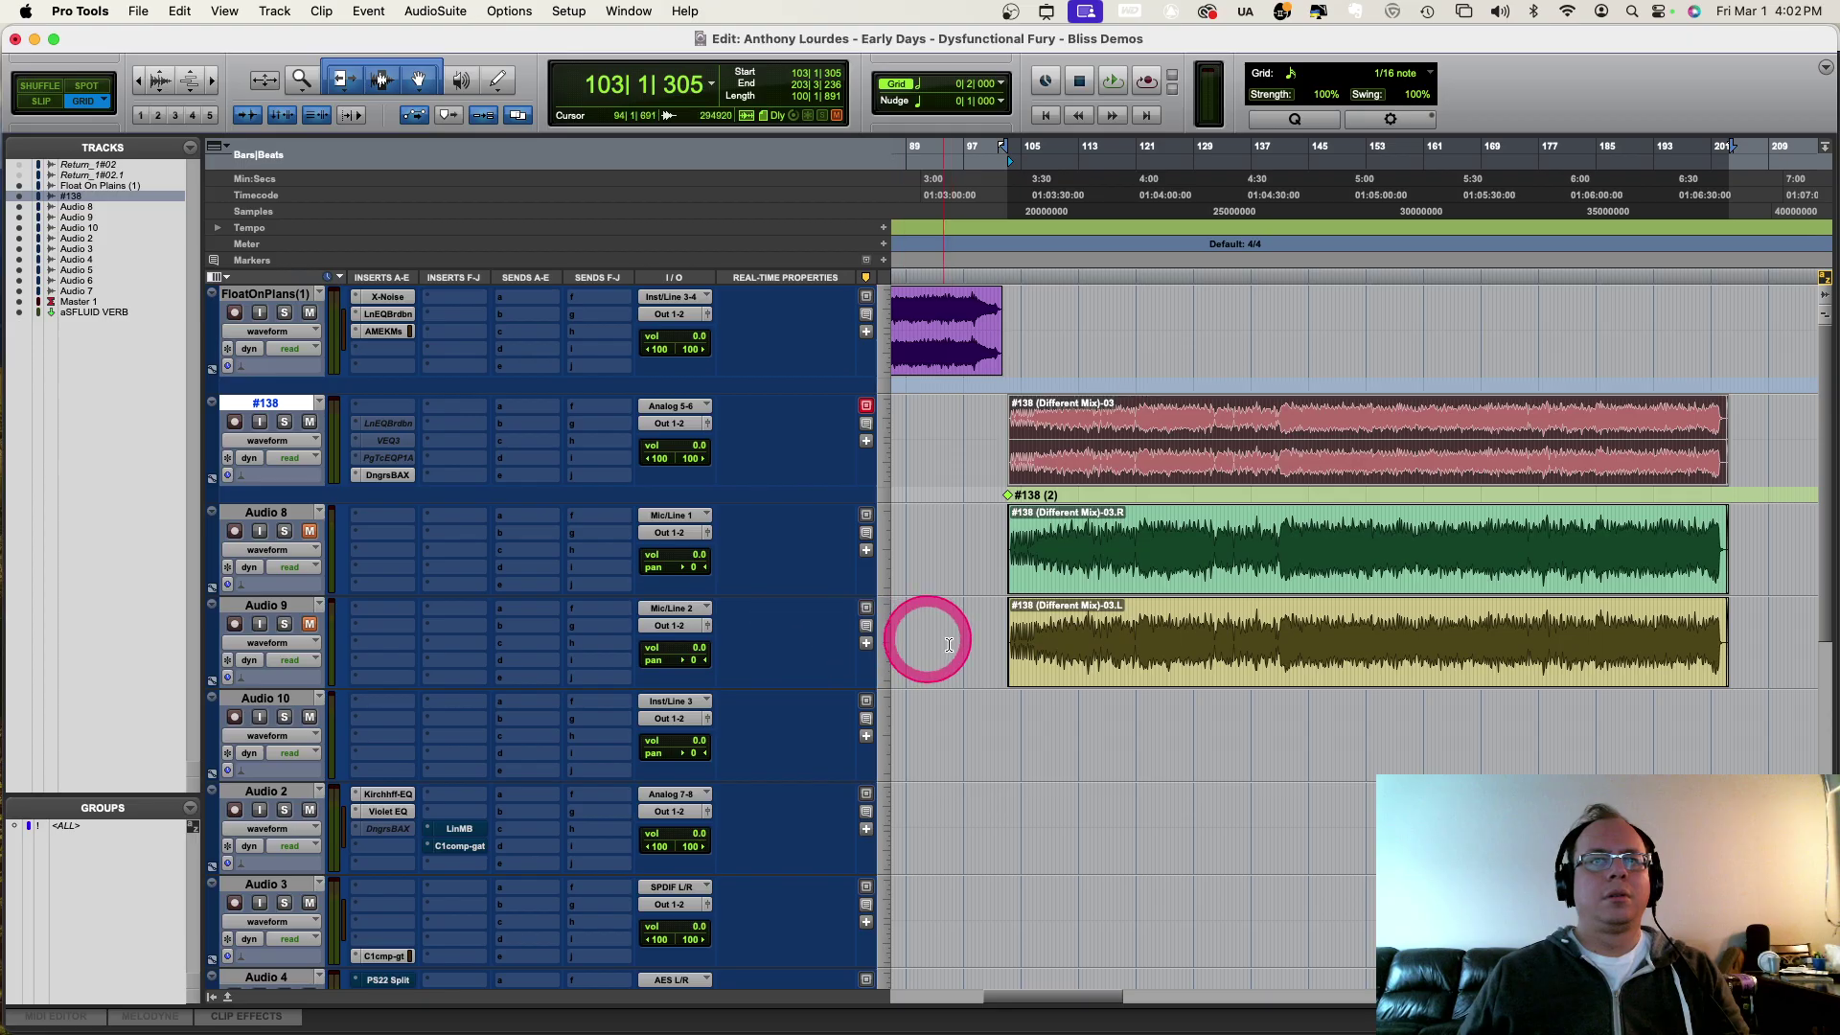
Step: Delete the mono right and left clips from Audio 8 and Audio 9
click(1074, 669)
shift+click(1080, 587)
key(Delete)
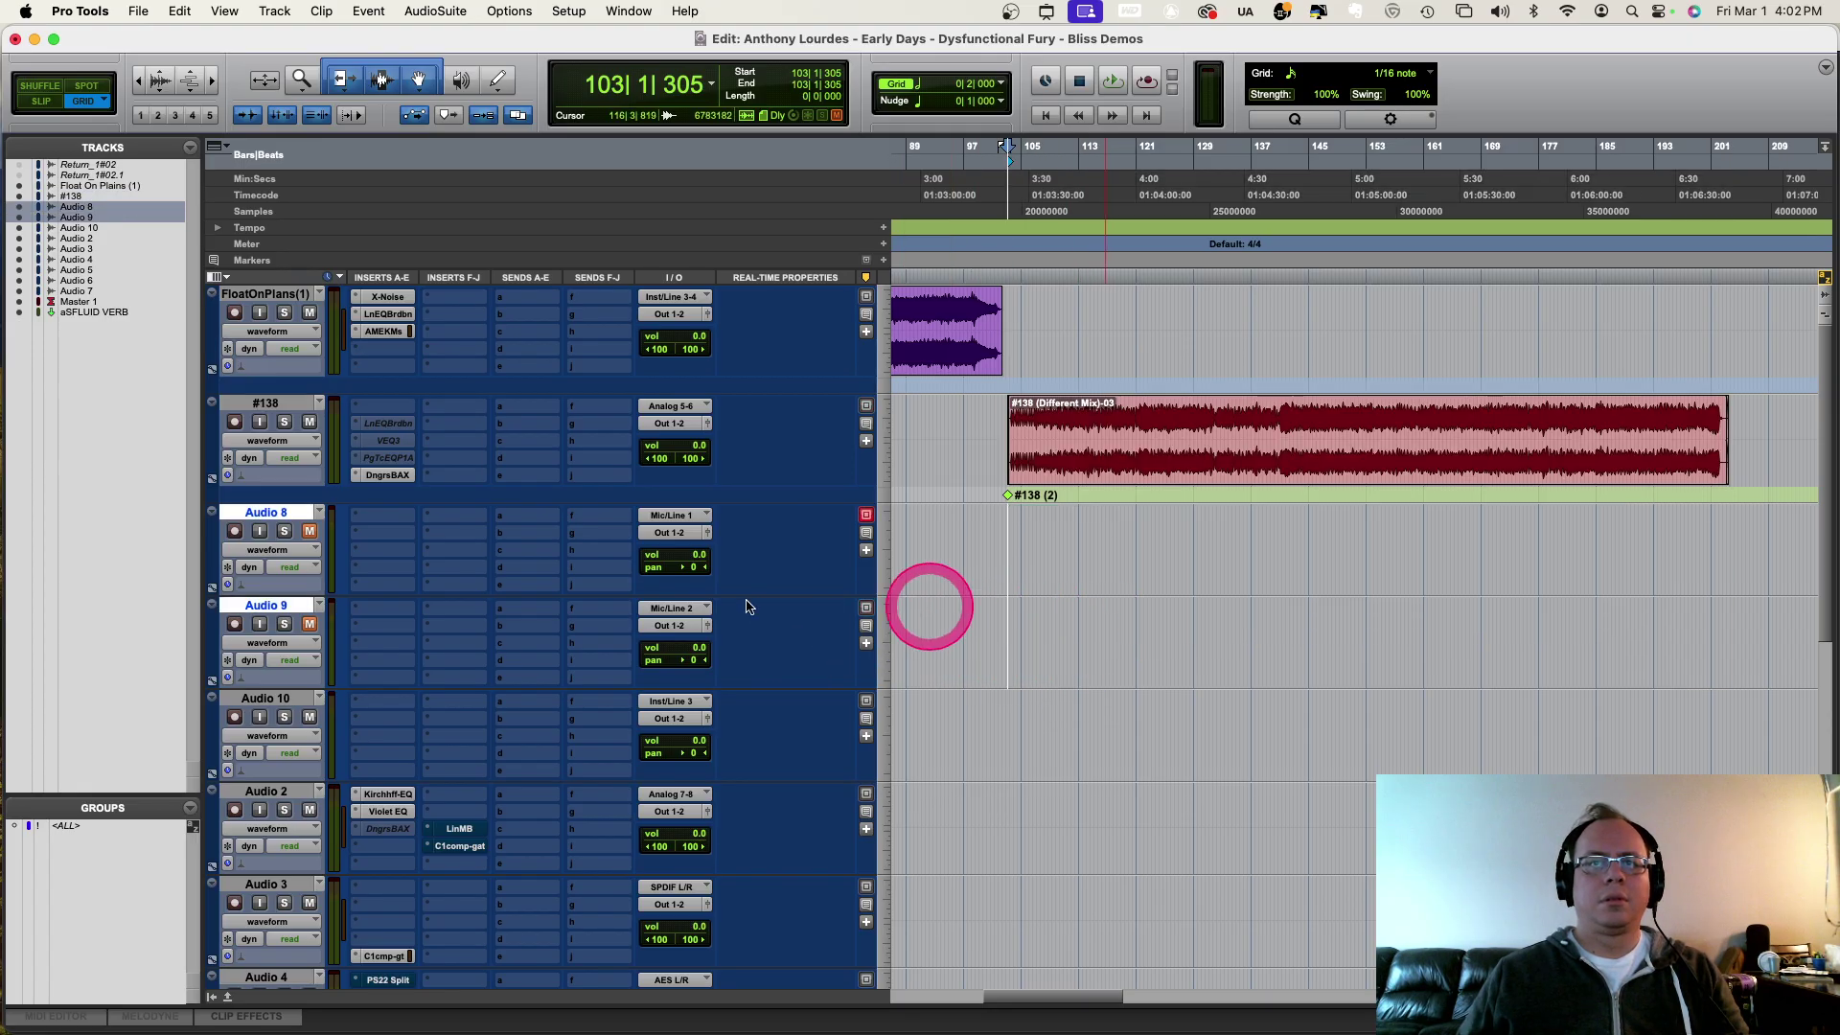
Step: Hide the Audio 8, Audio 9 and Audio 10 tracks and make them inactive
shift+click(273, 699)
right_click(297, 698)
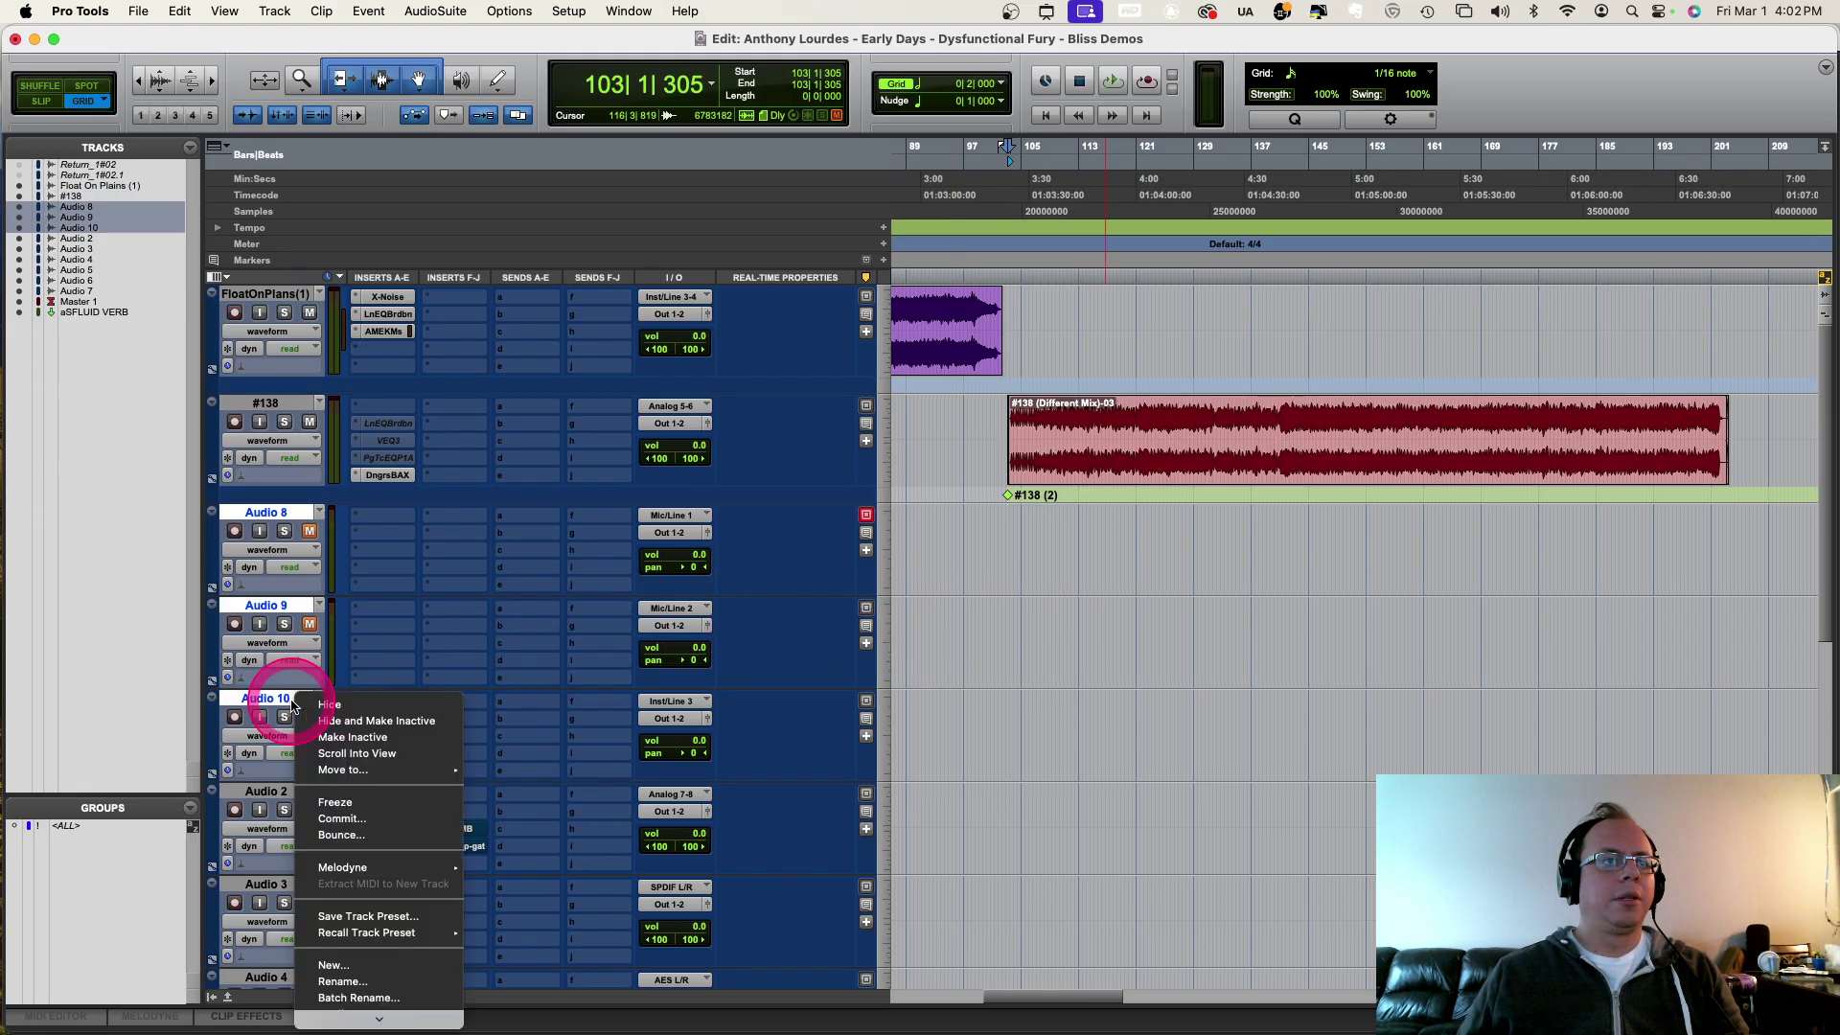
click(239, 703)
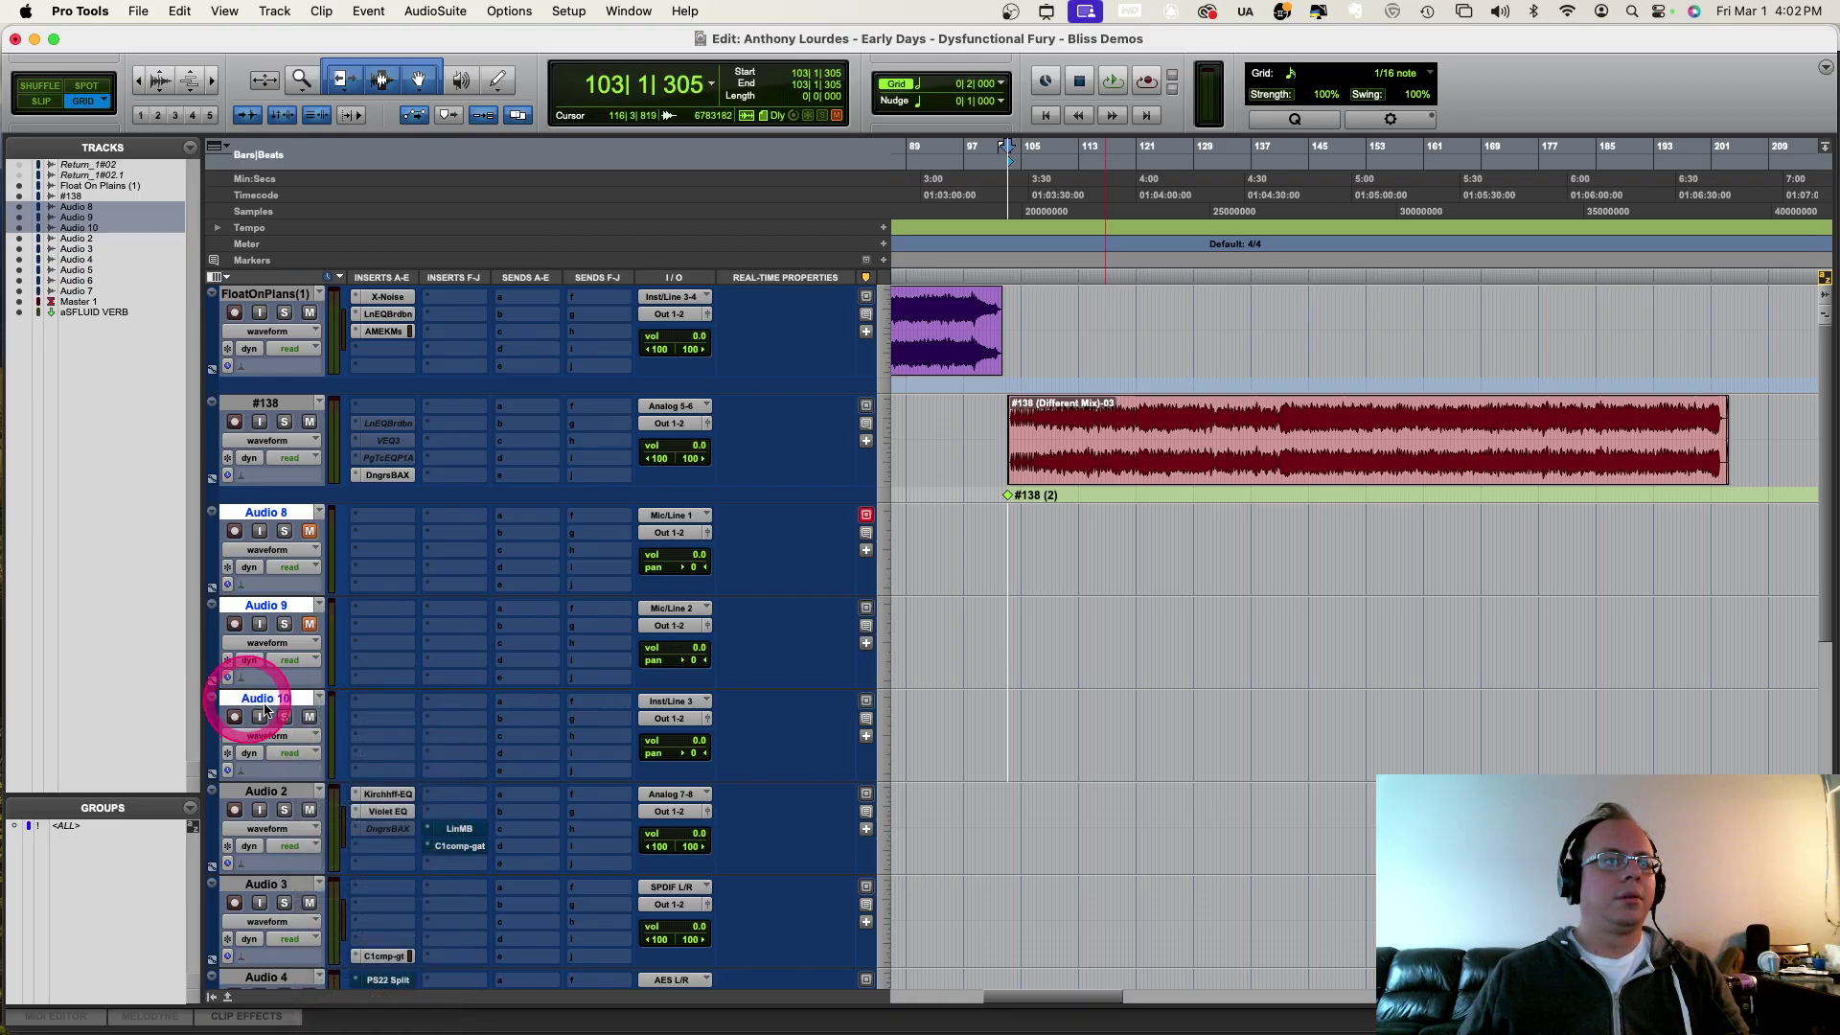
right_click(288, 703)
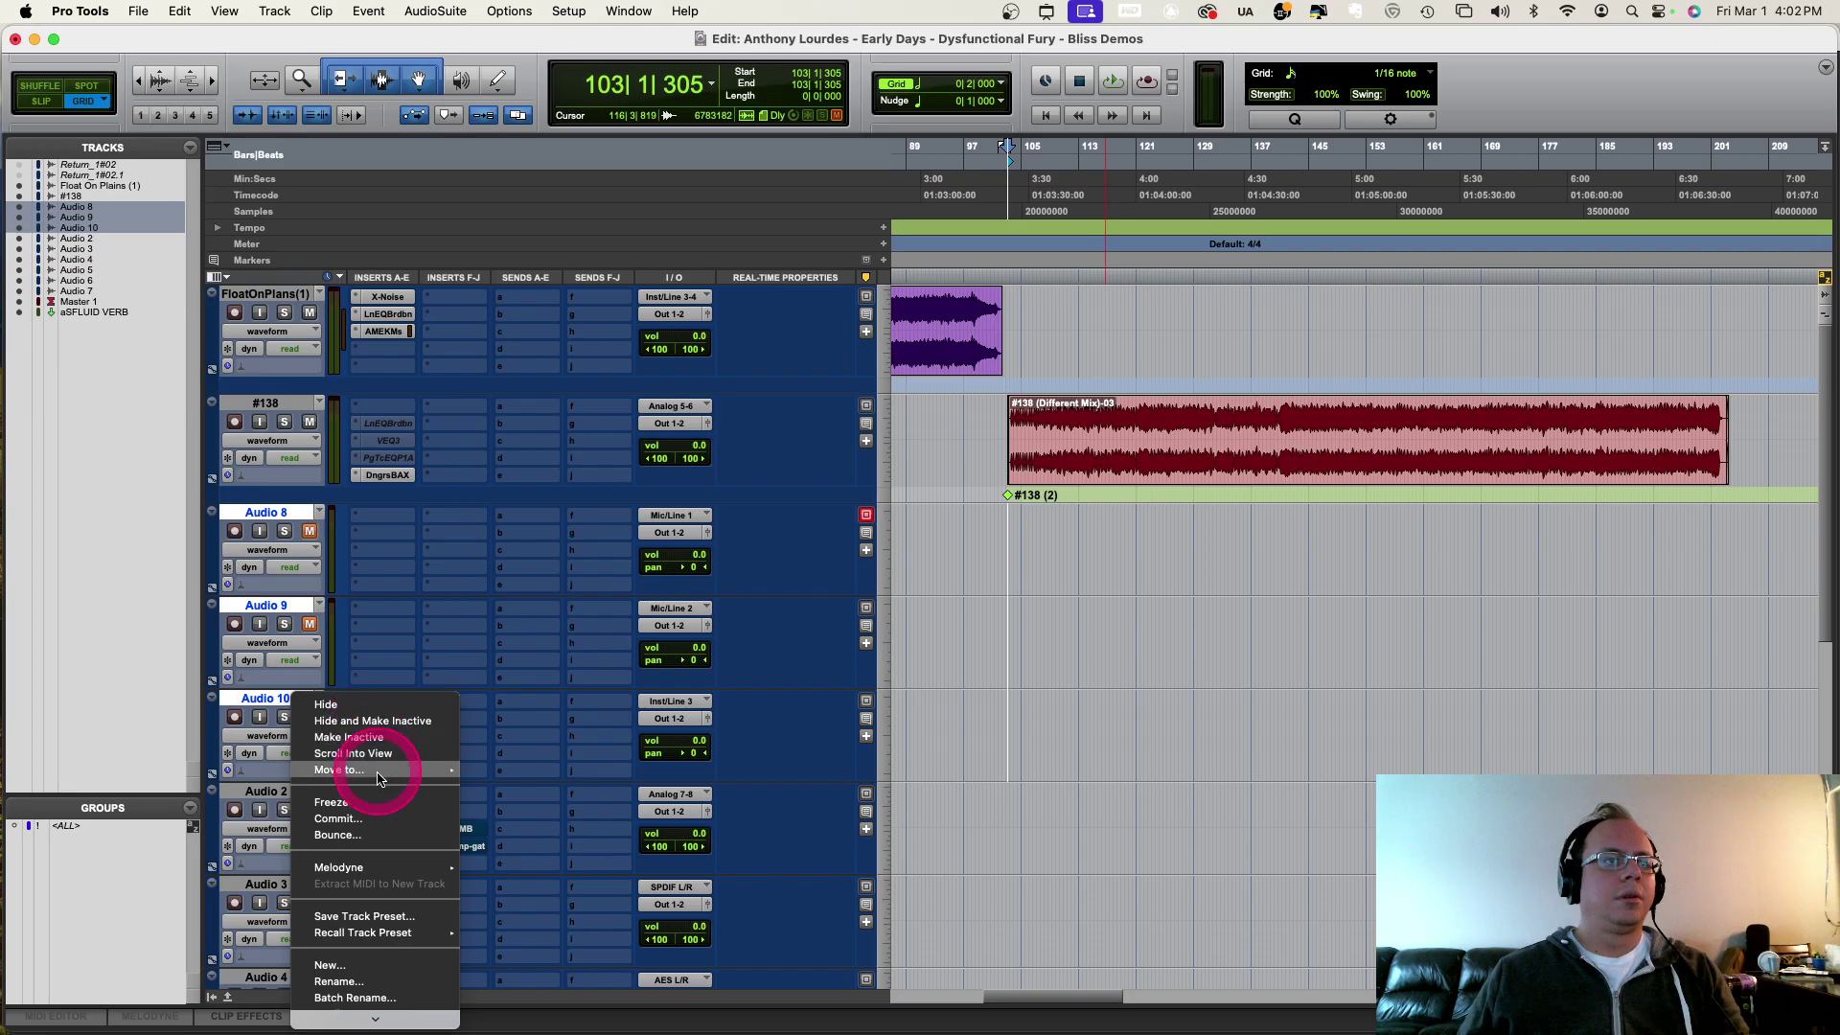
click(373, 720)
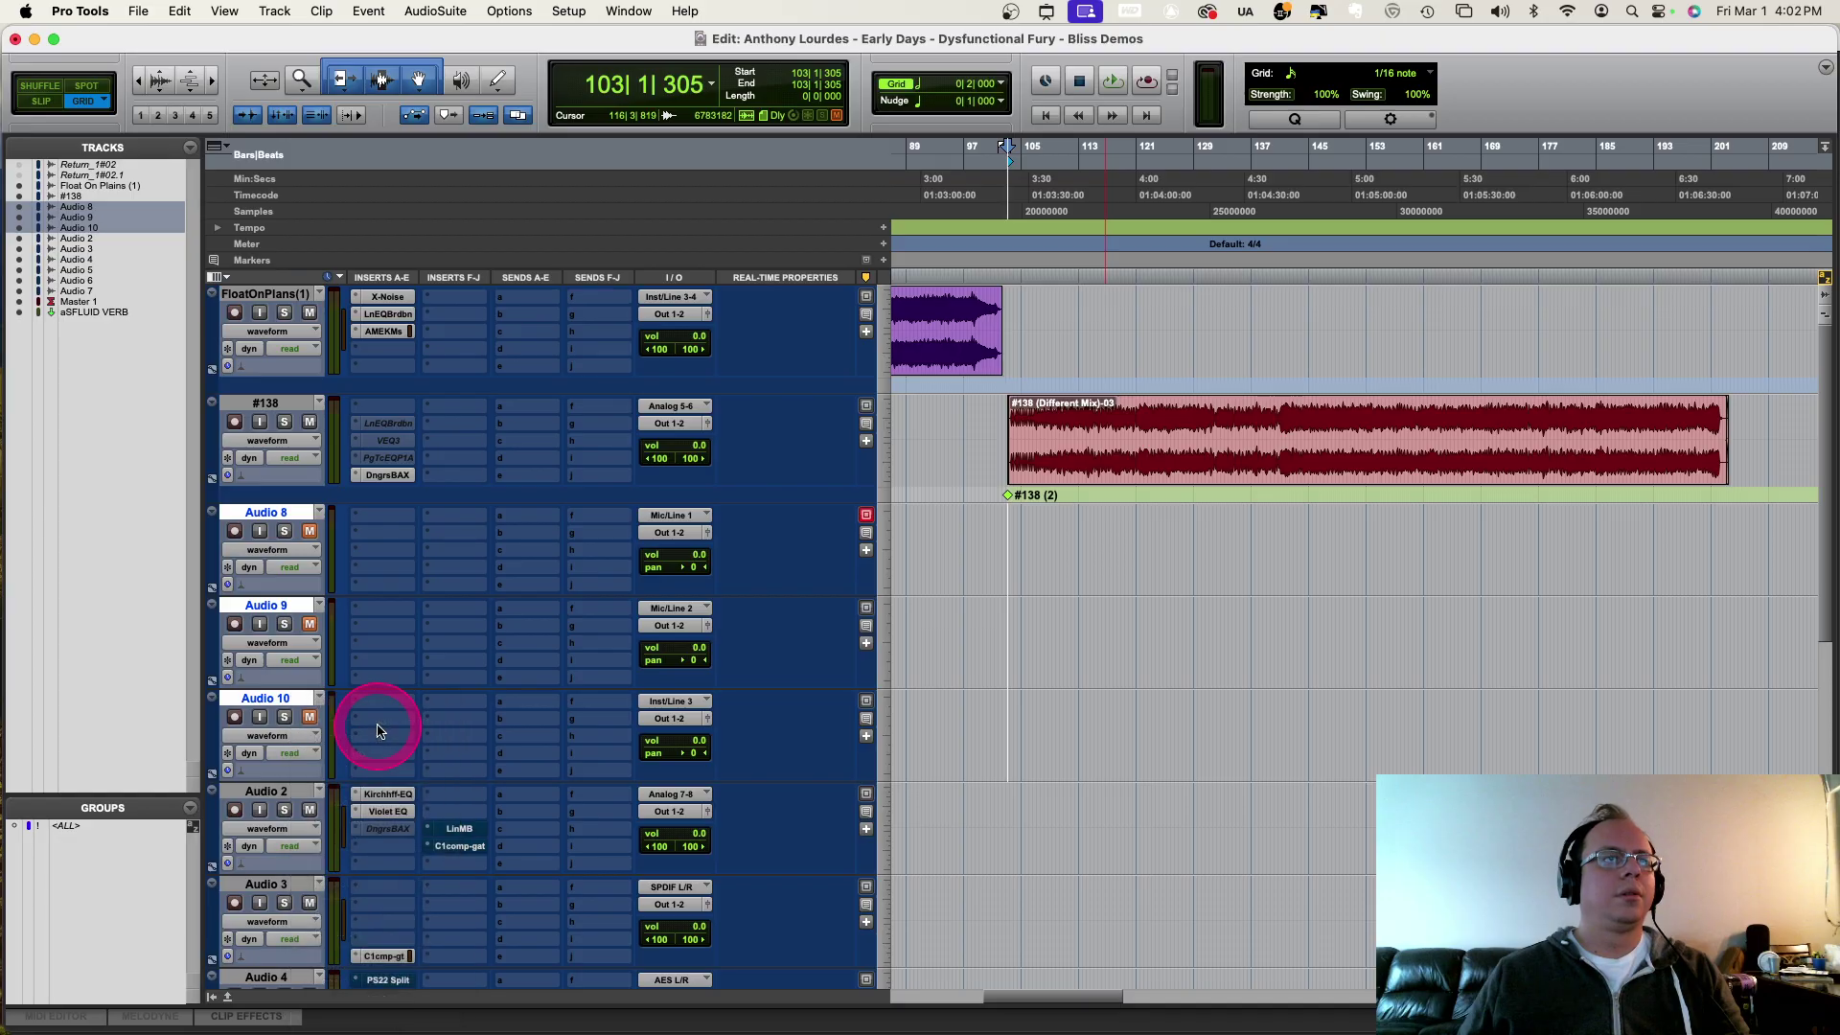
Step: Audition the #138 clip from bar 128 beat 3 and examine its Dangerous BAX EQ settings during playback
click(1189, 434)
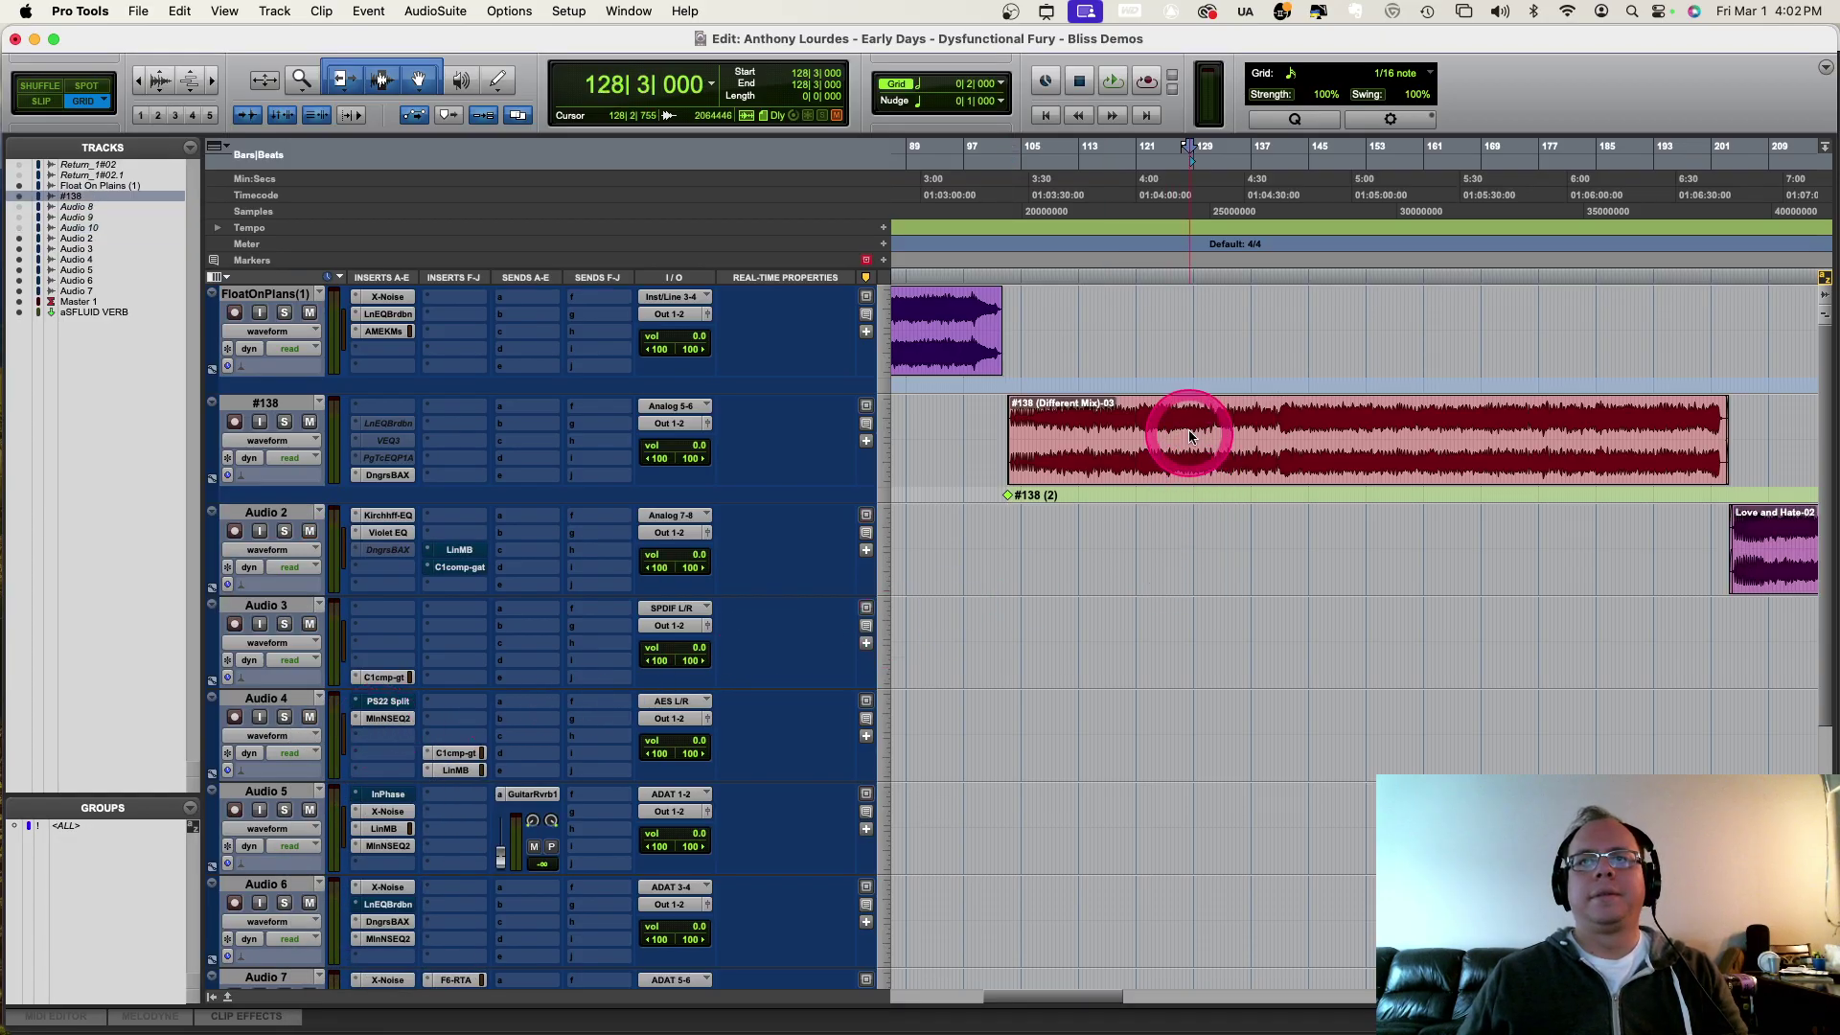
key(space)
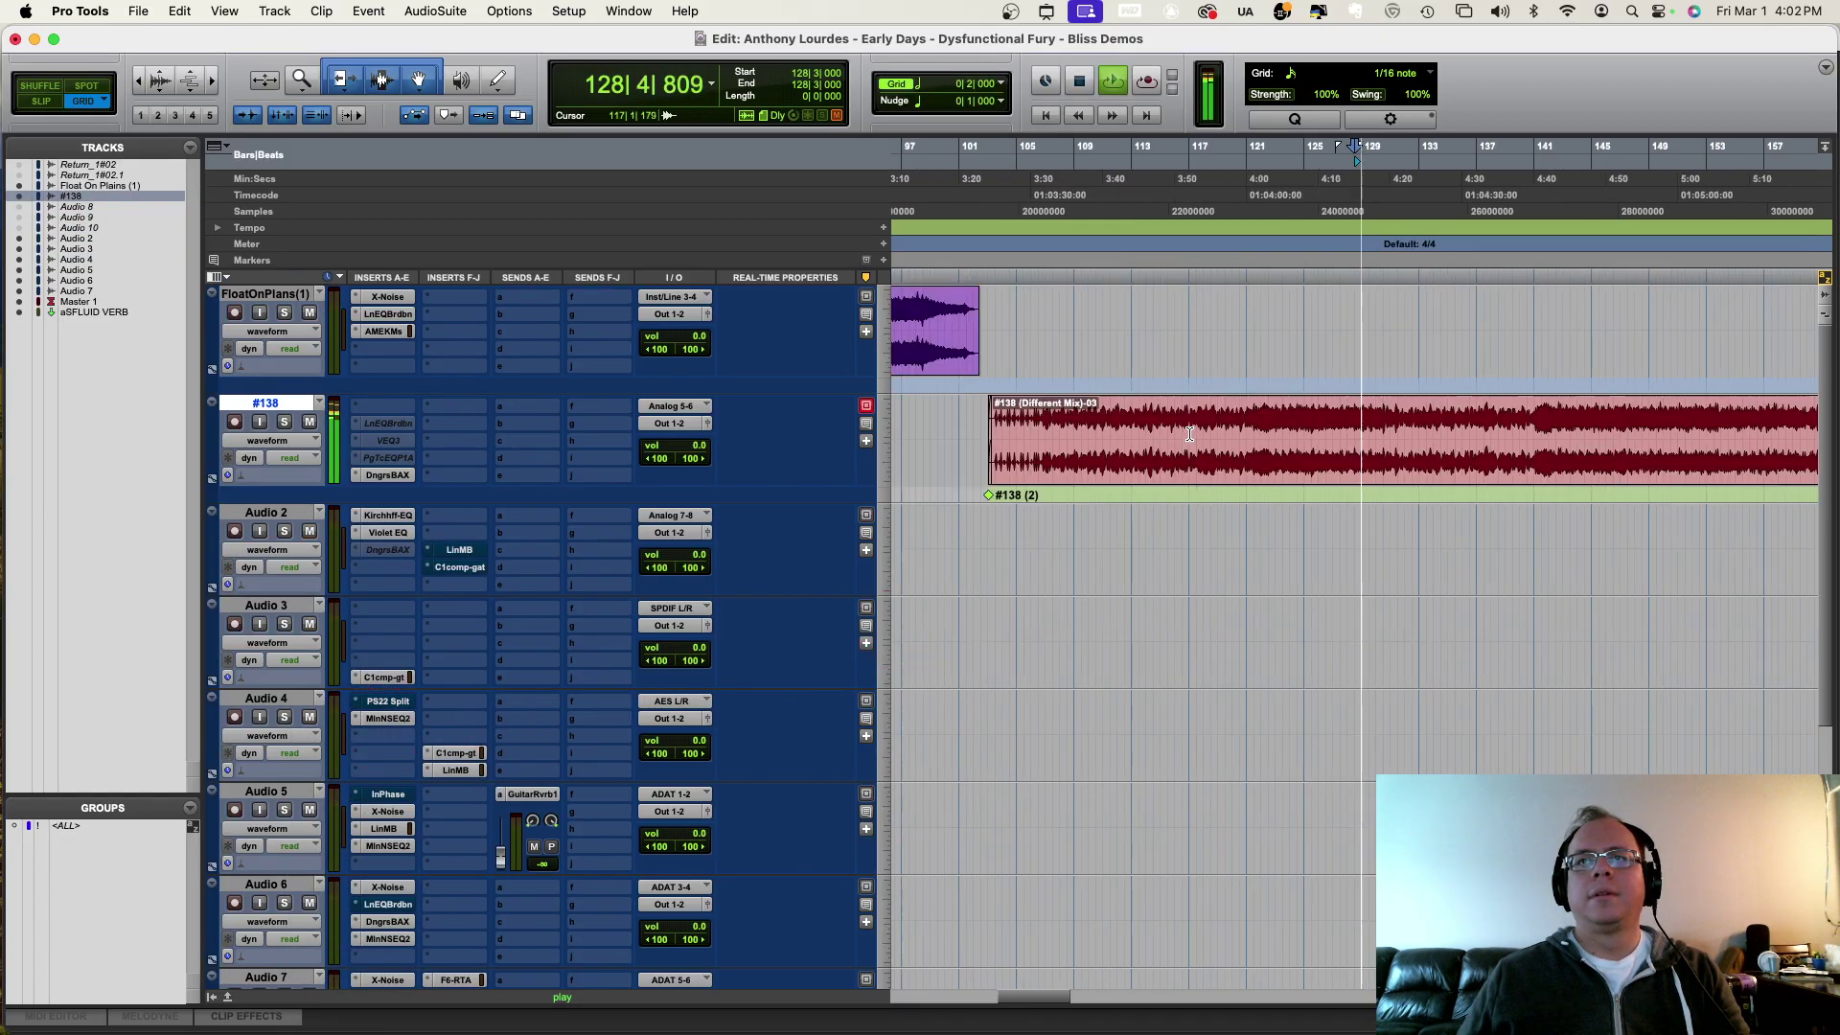
click(381, 476)
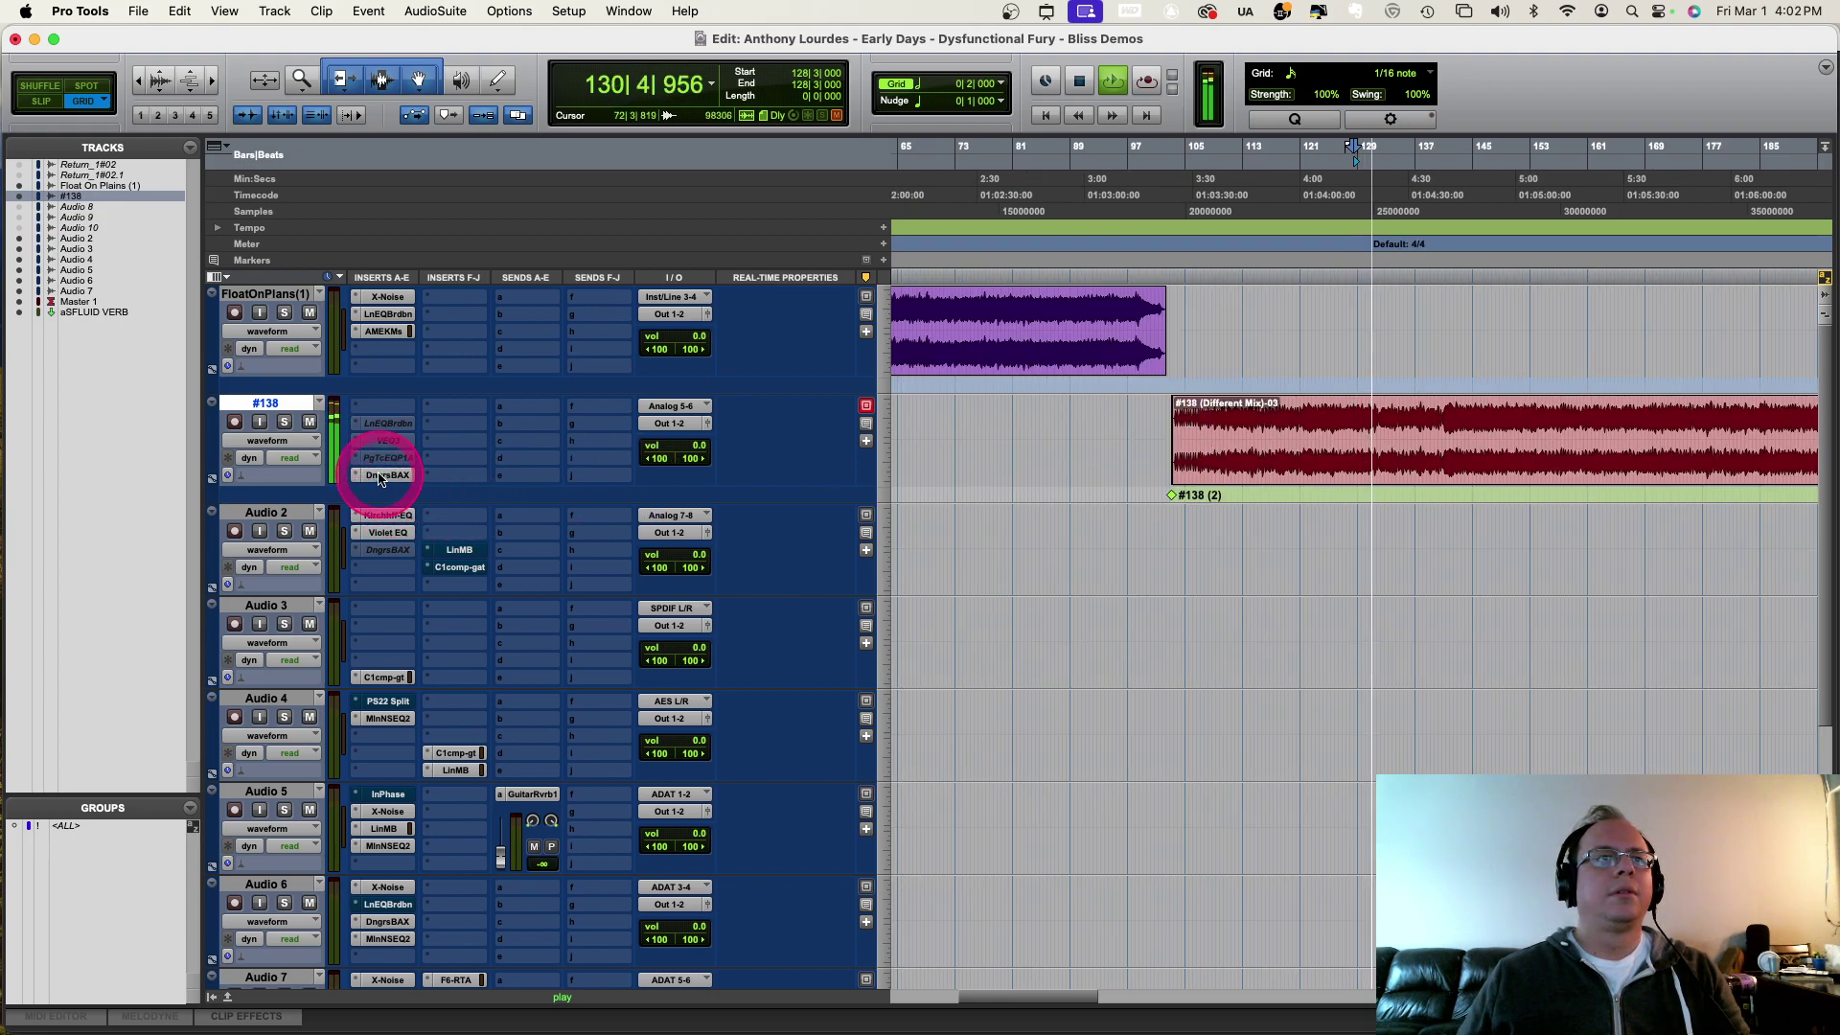
key(space)
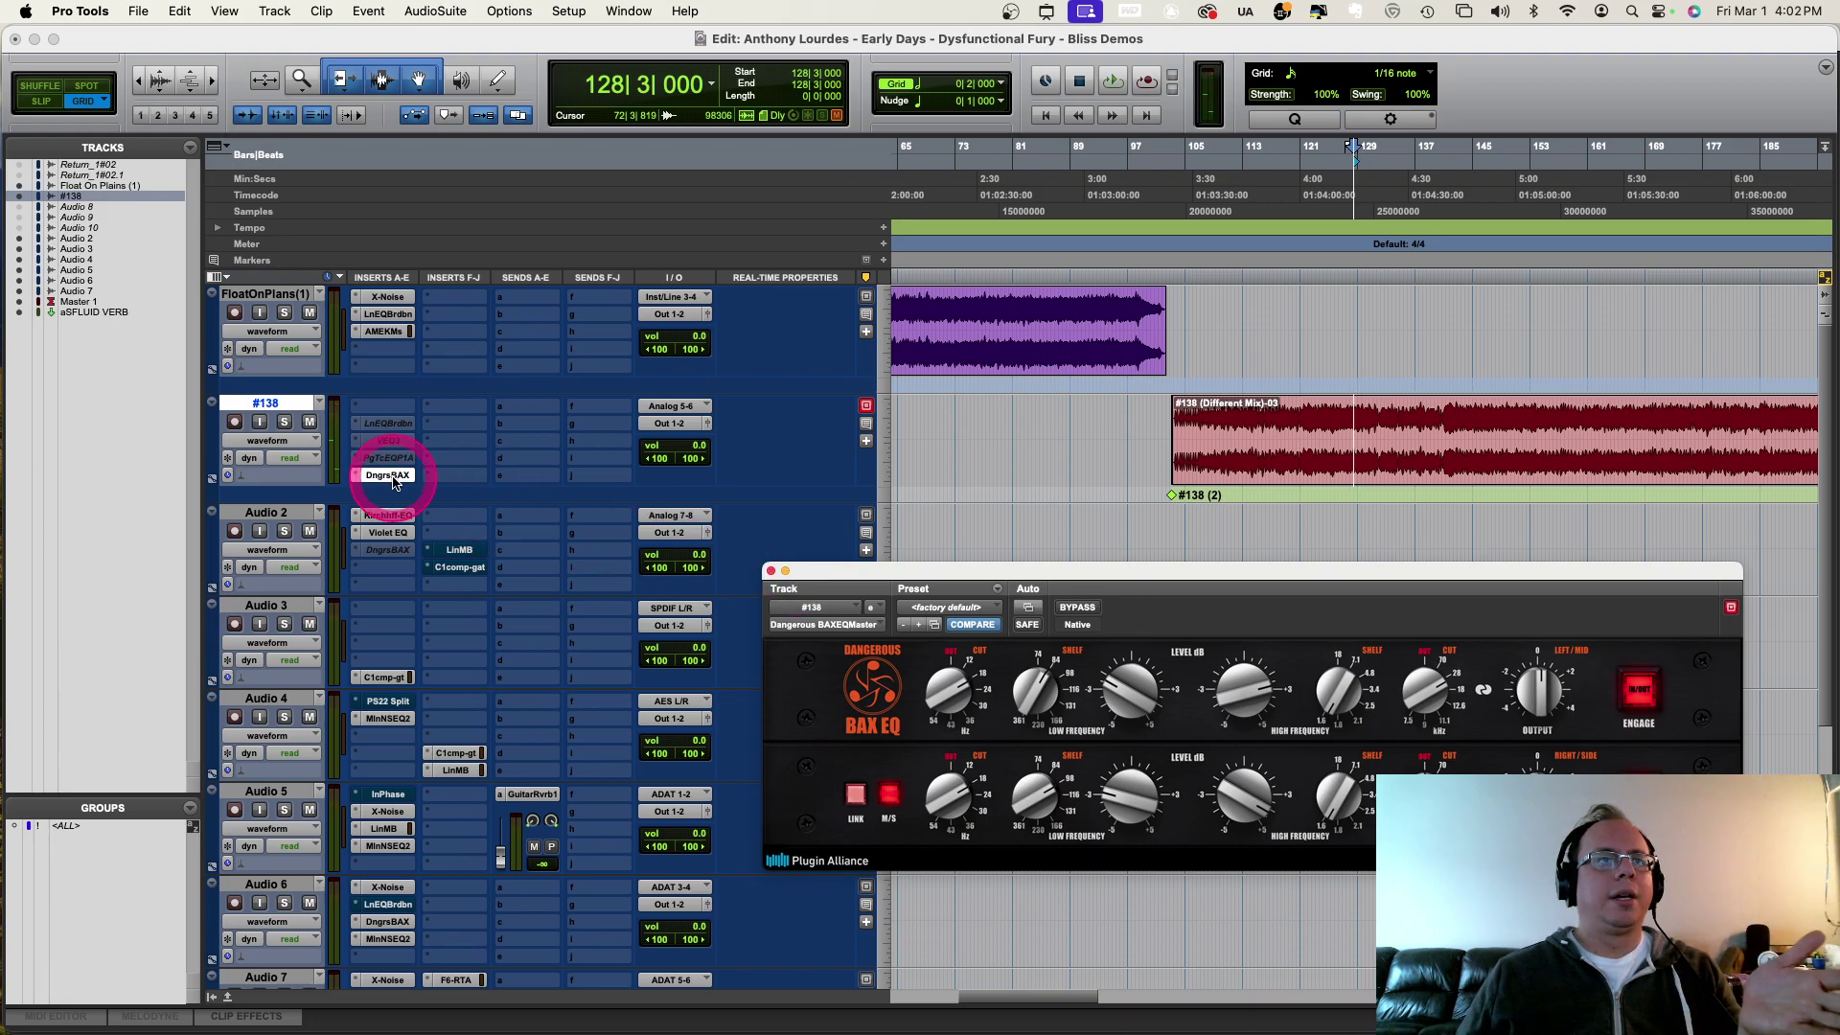
key(space)
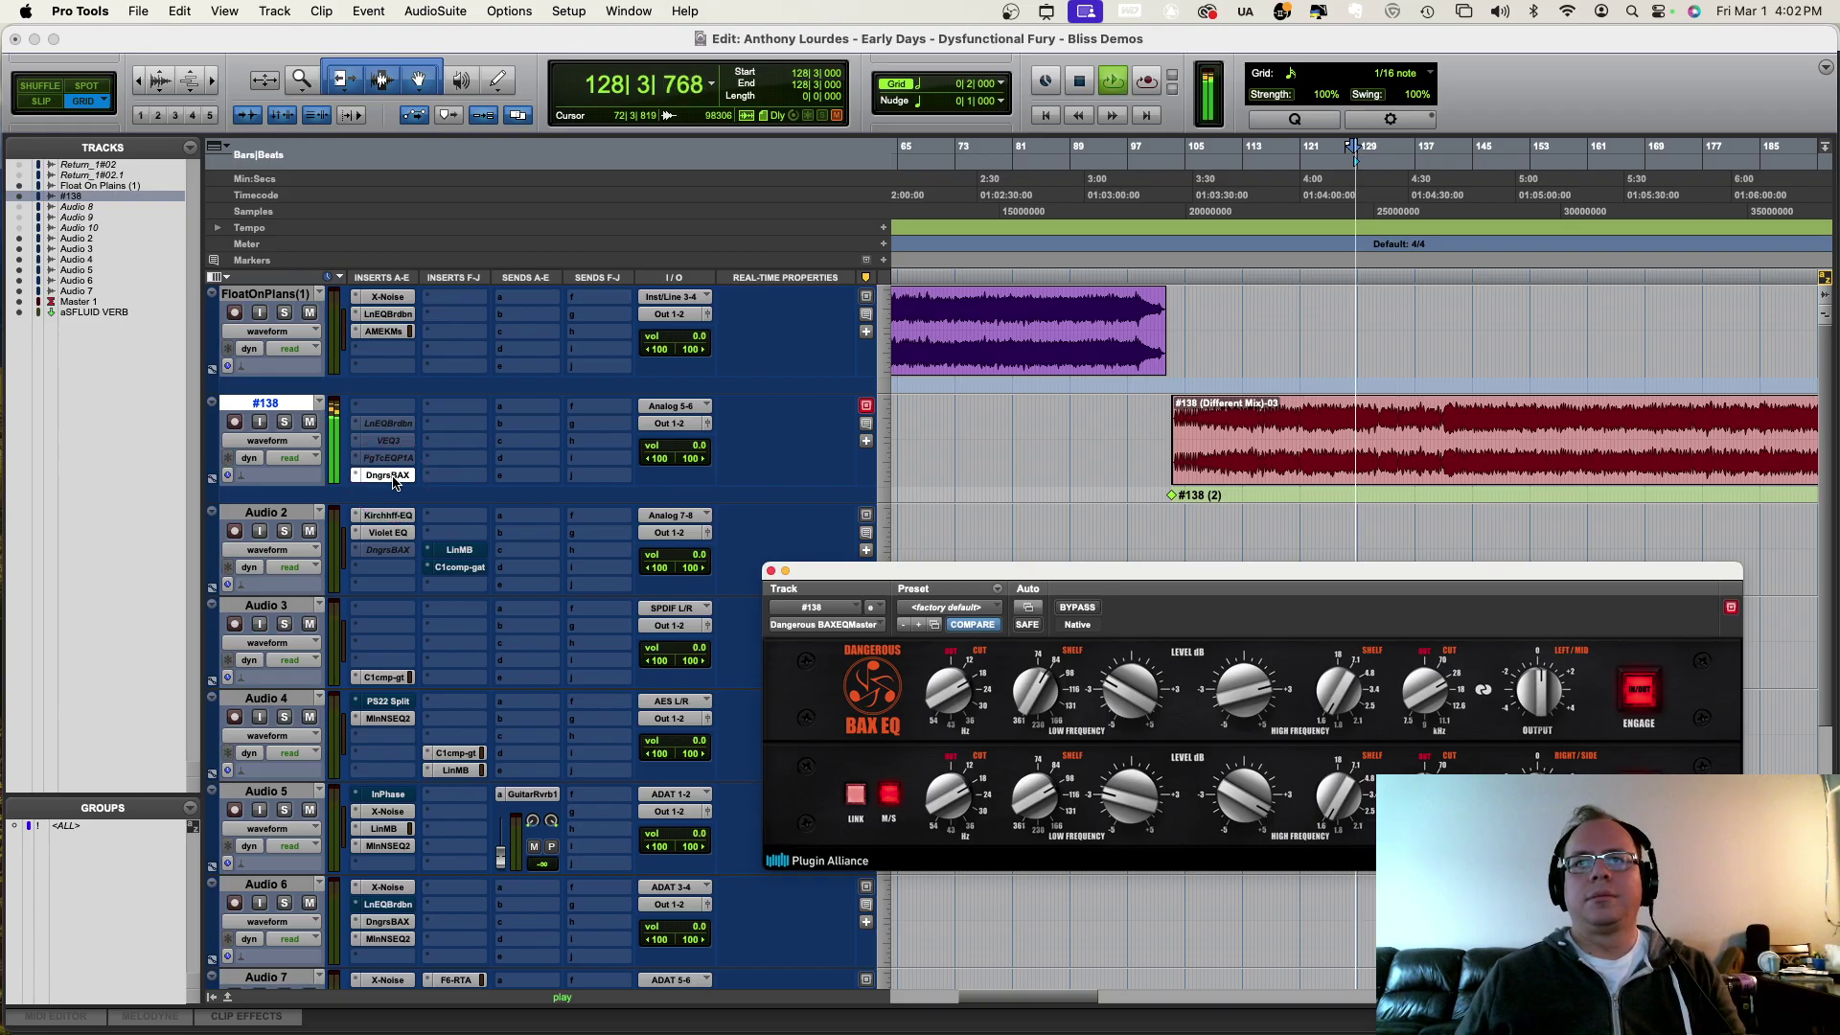
drag(948, 573, 260, 610)
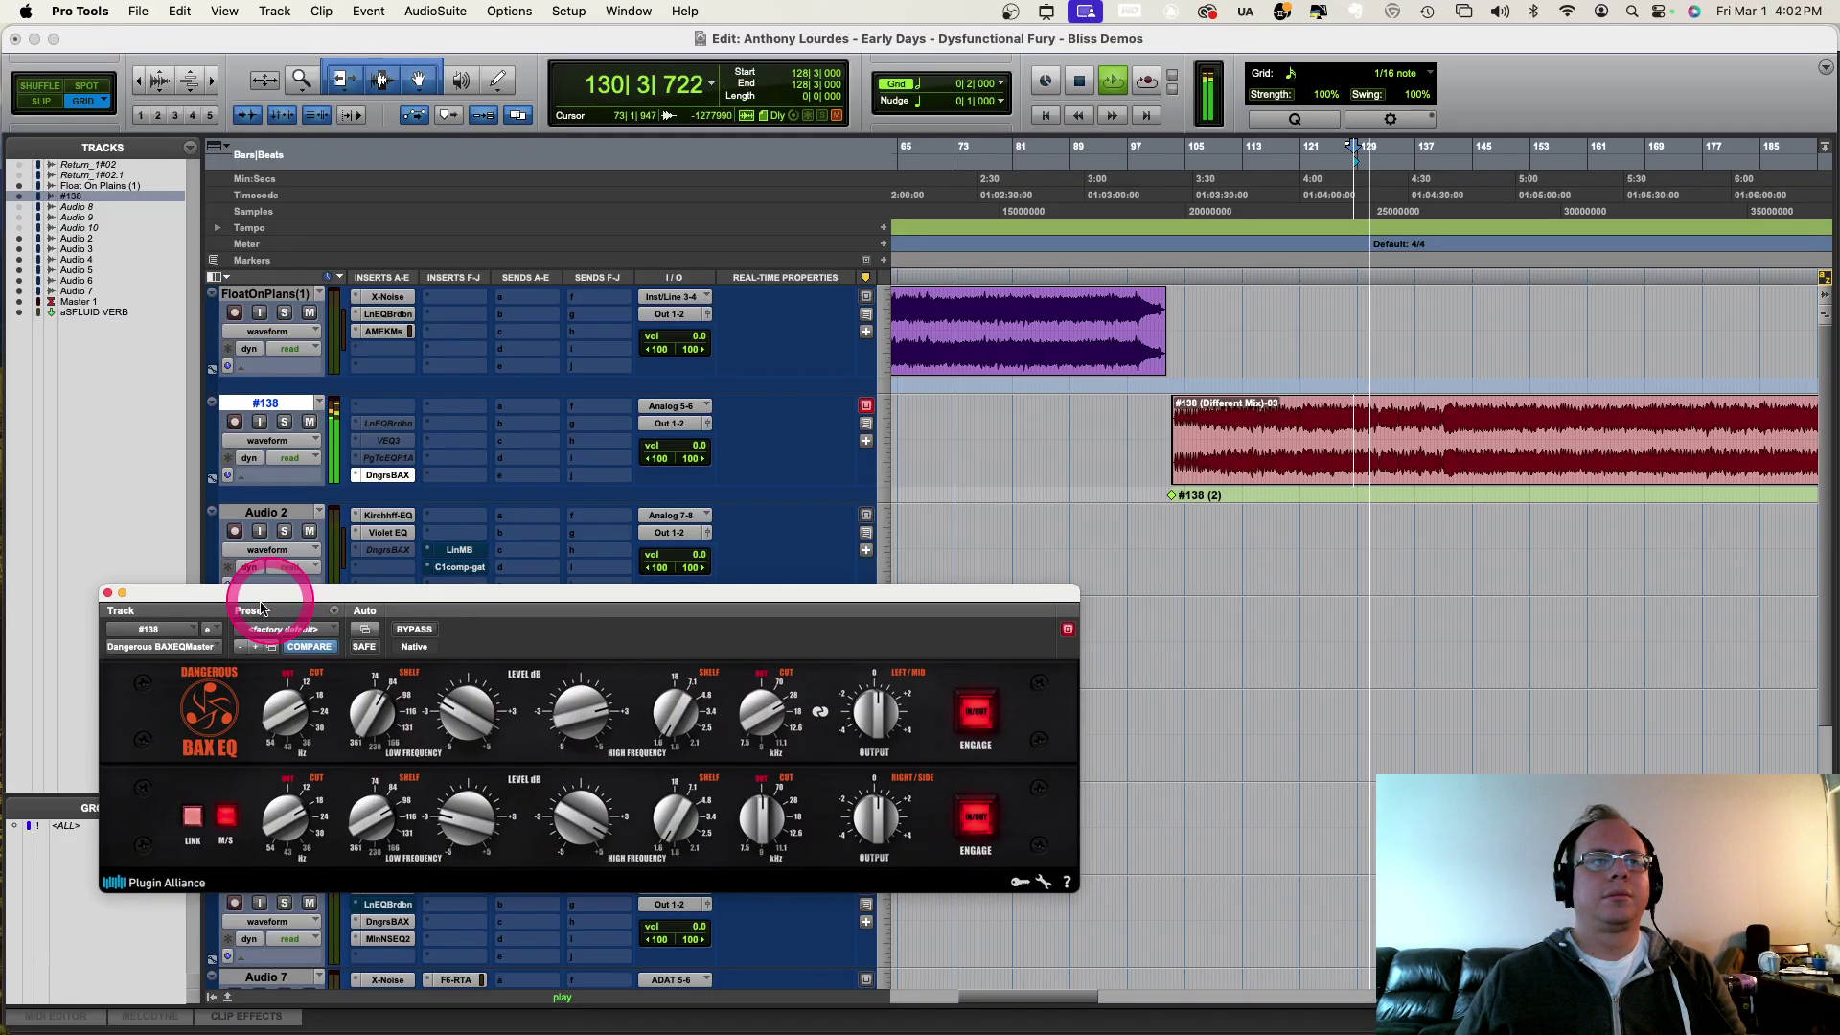
key(space)
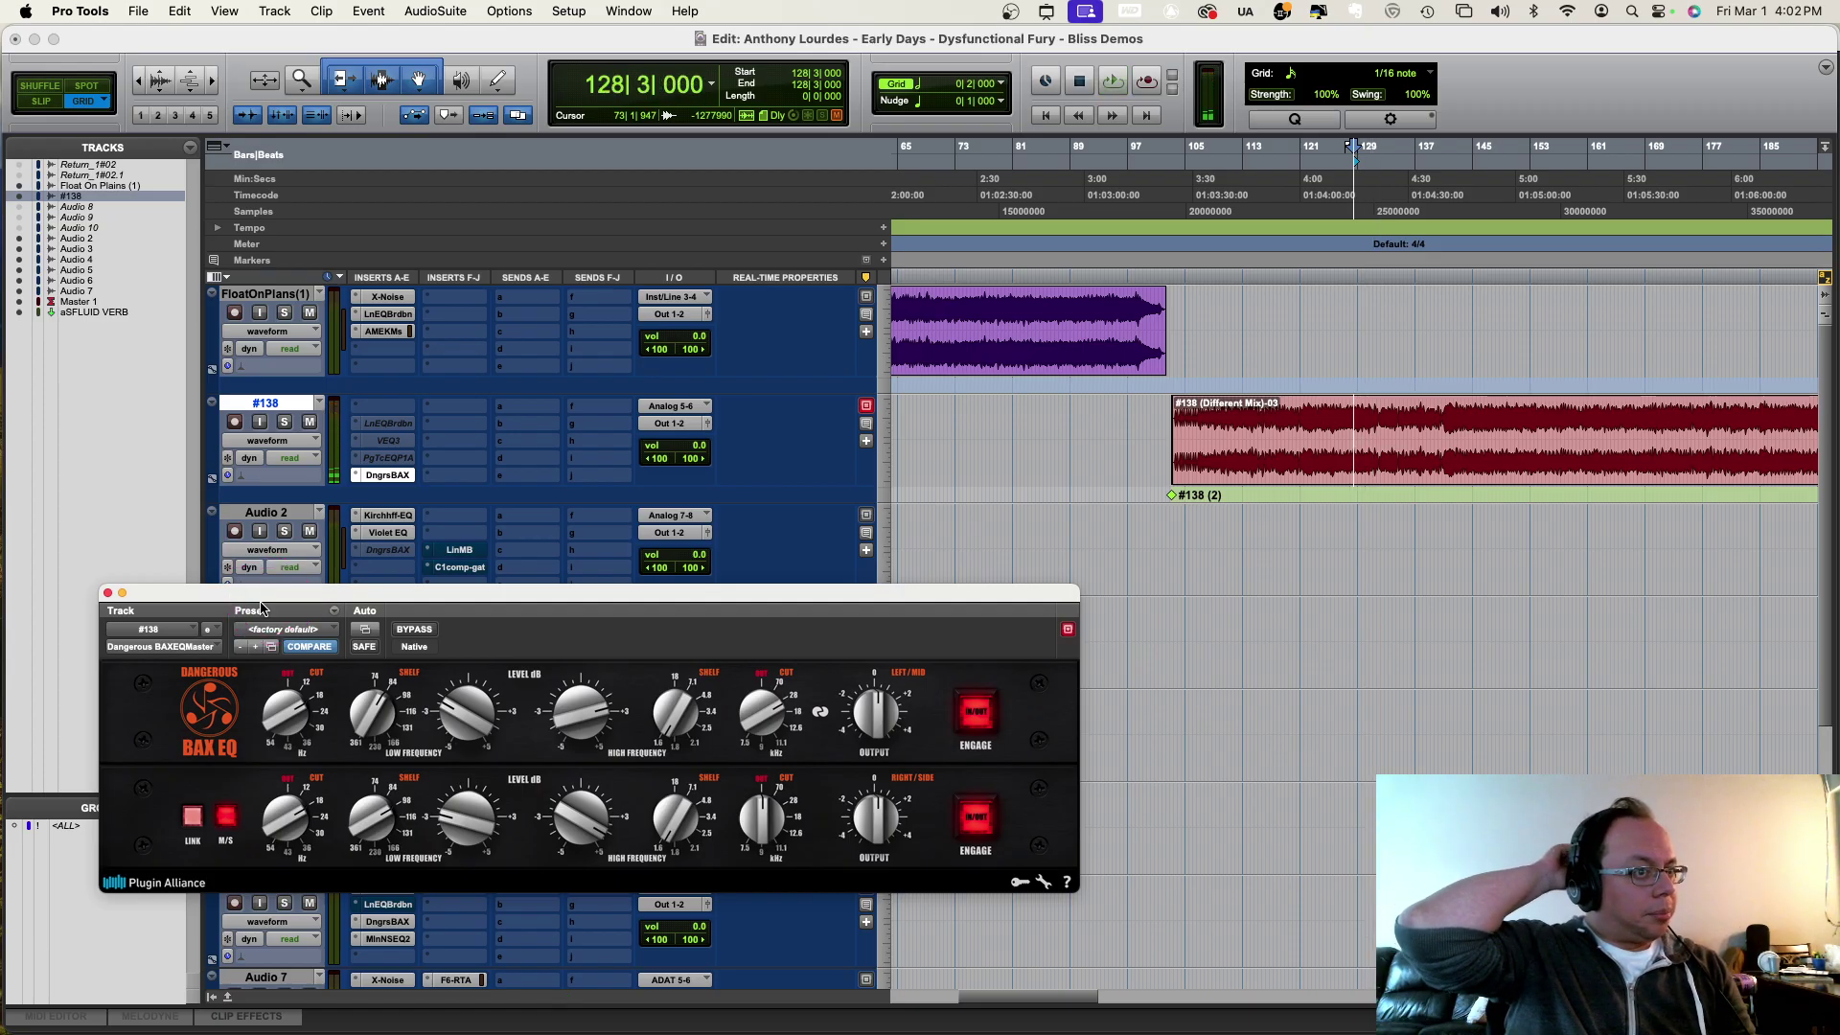
Step: Insert the stereo Millennia NSEQ-2 in the first insert slot of the #138 track
click(235, 533)
drag(345, 410, 388, 414)
click(388, 414)
key(Escape)
click(388, 414)
text(mil)
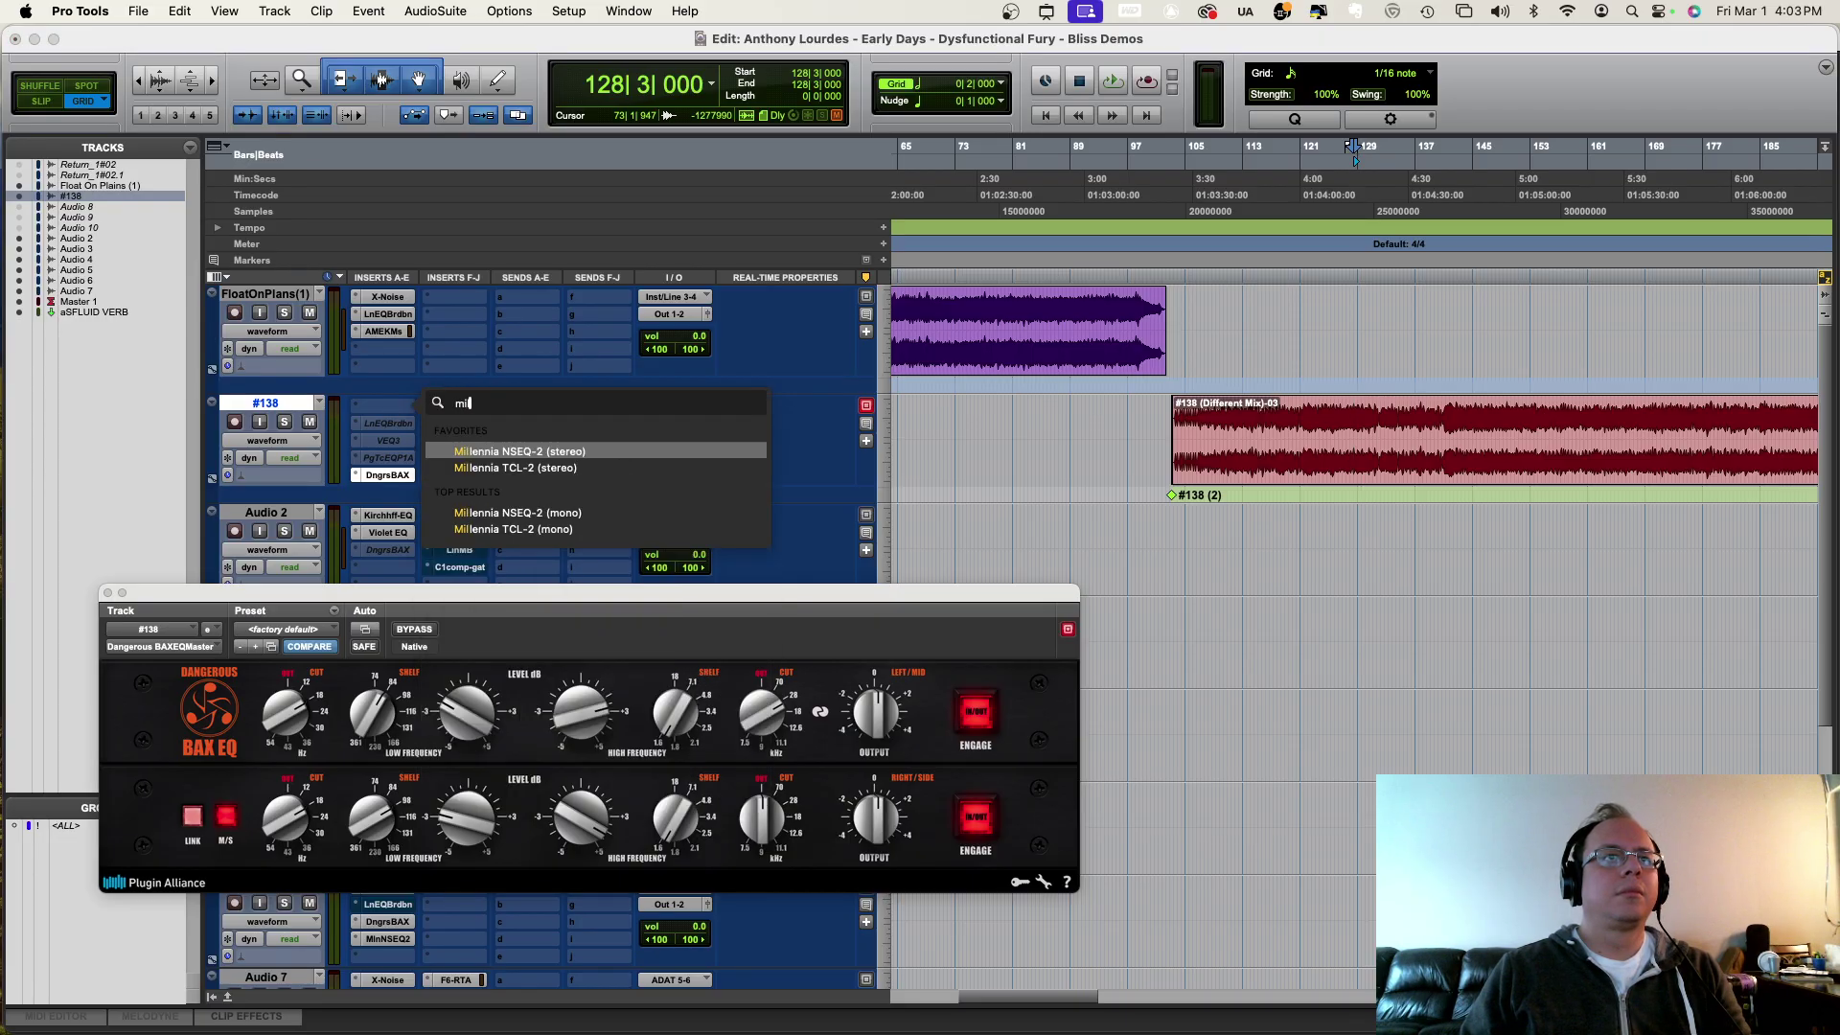
key(Escape)
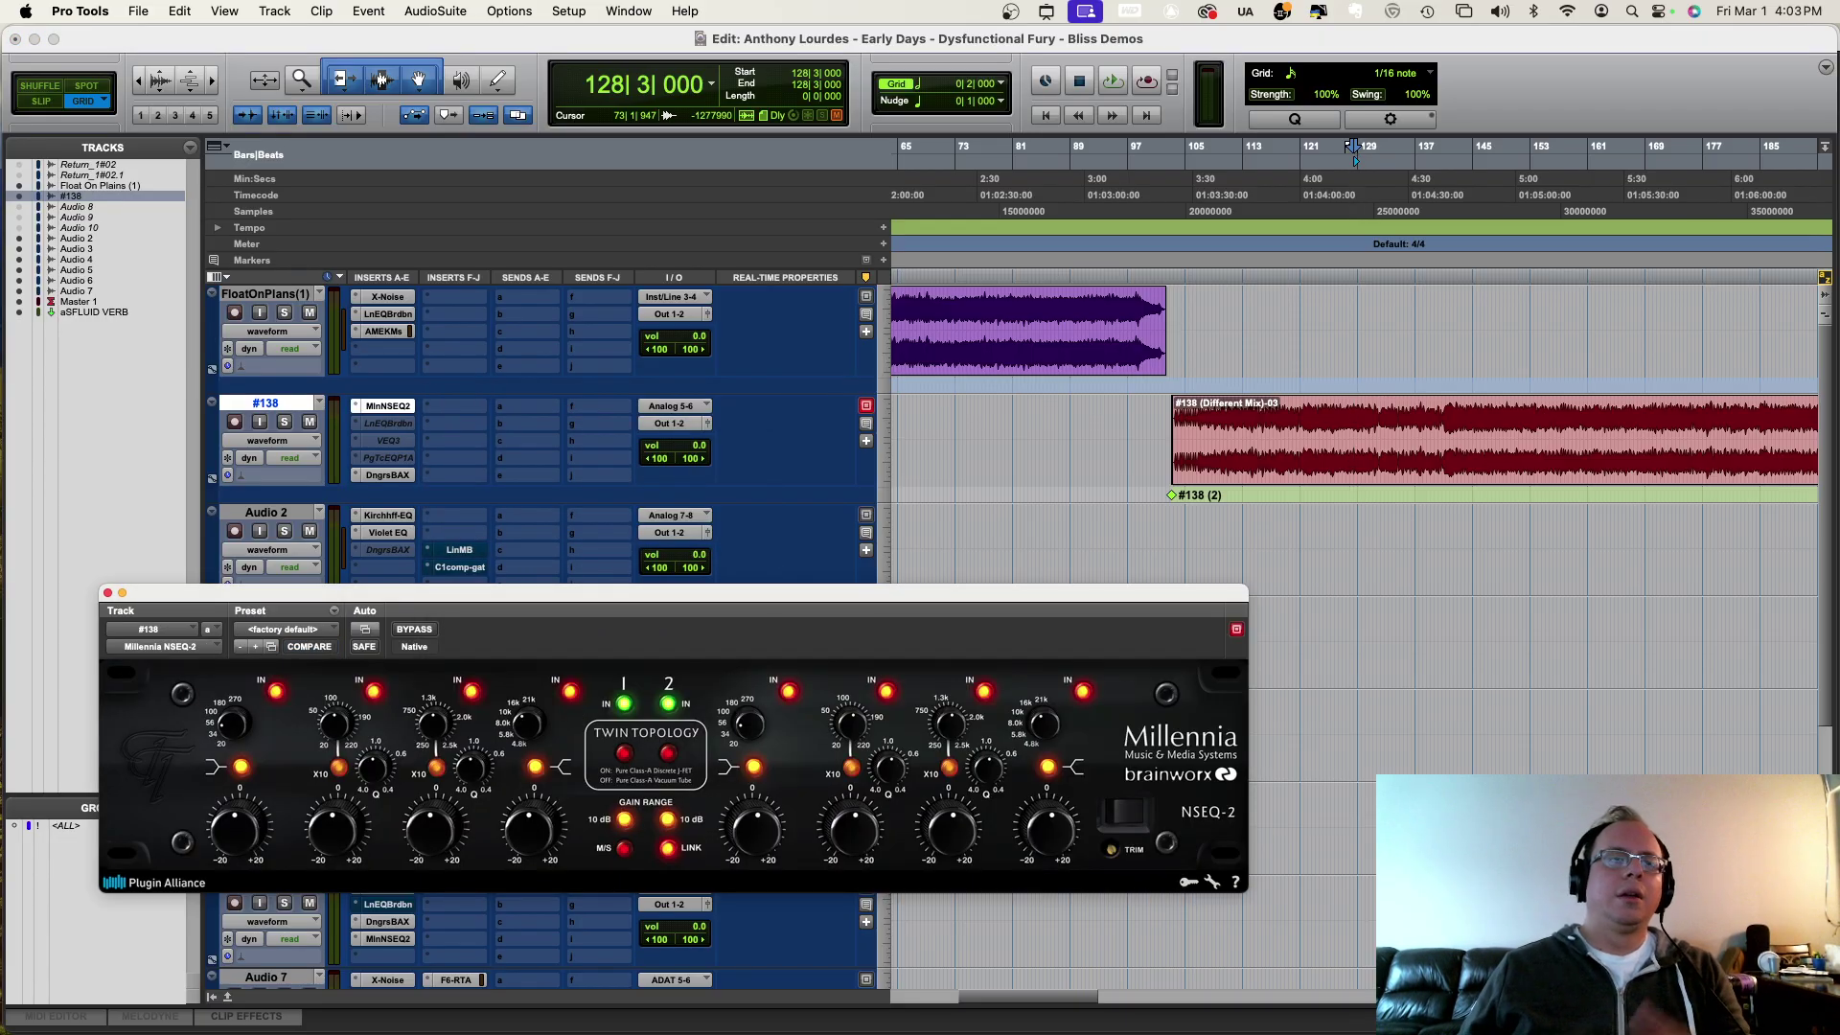
Step: Bypass the Dangerous BAX EQ on #138 and play the song through the Millennia NSEQ-2
click(386, 412)
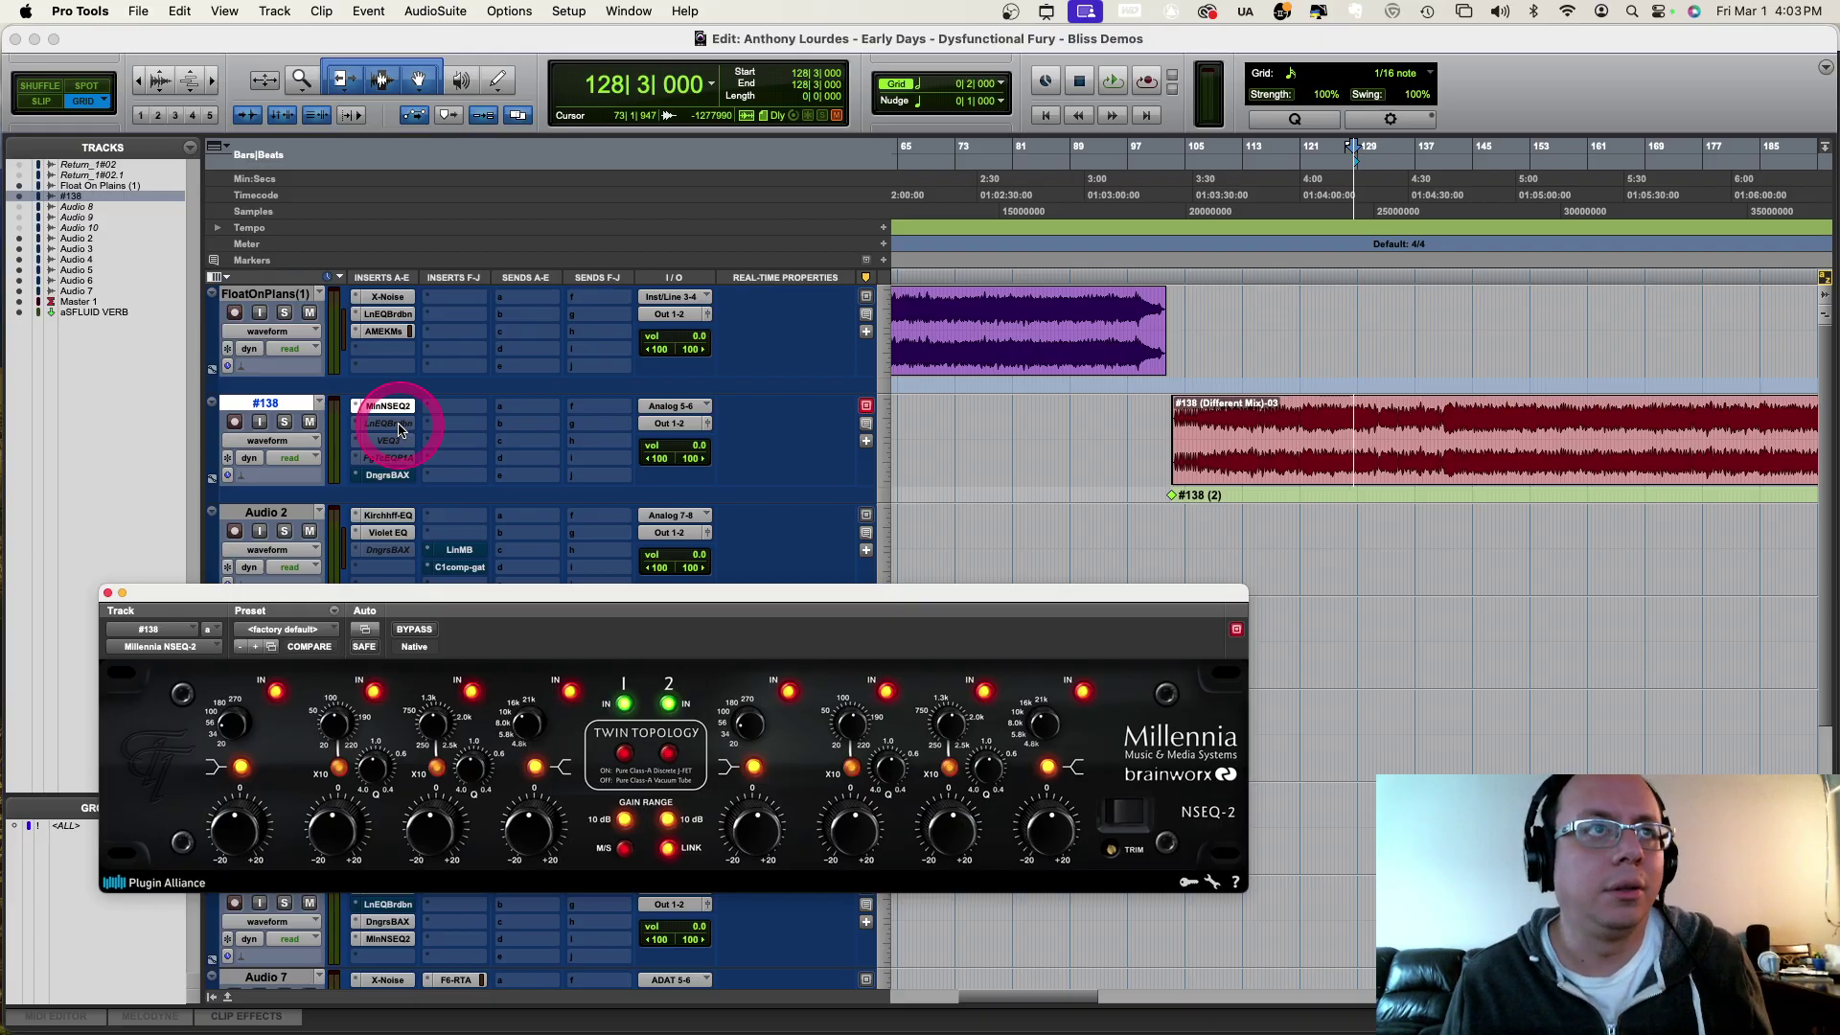
key(space)
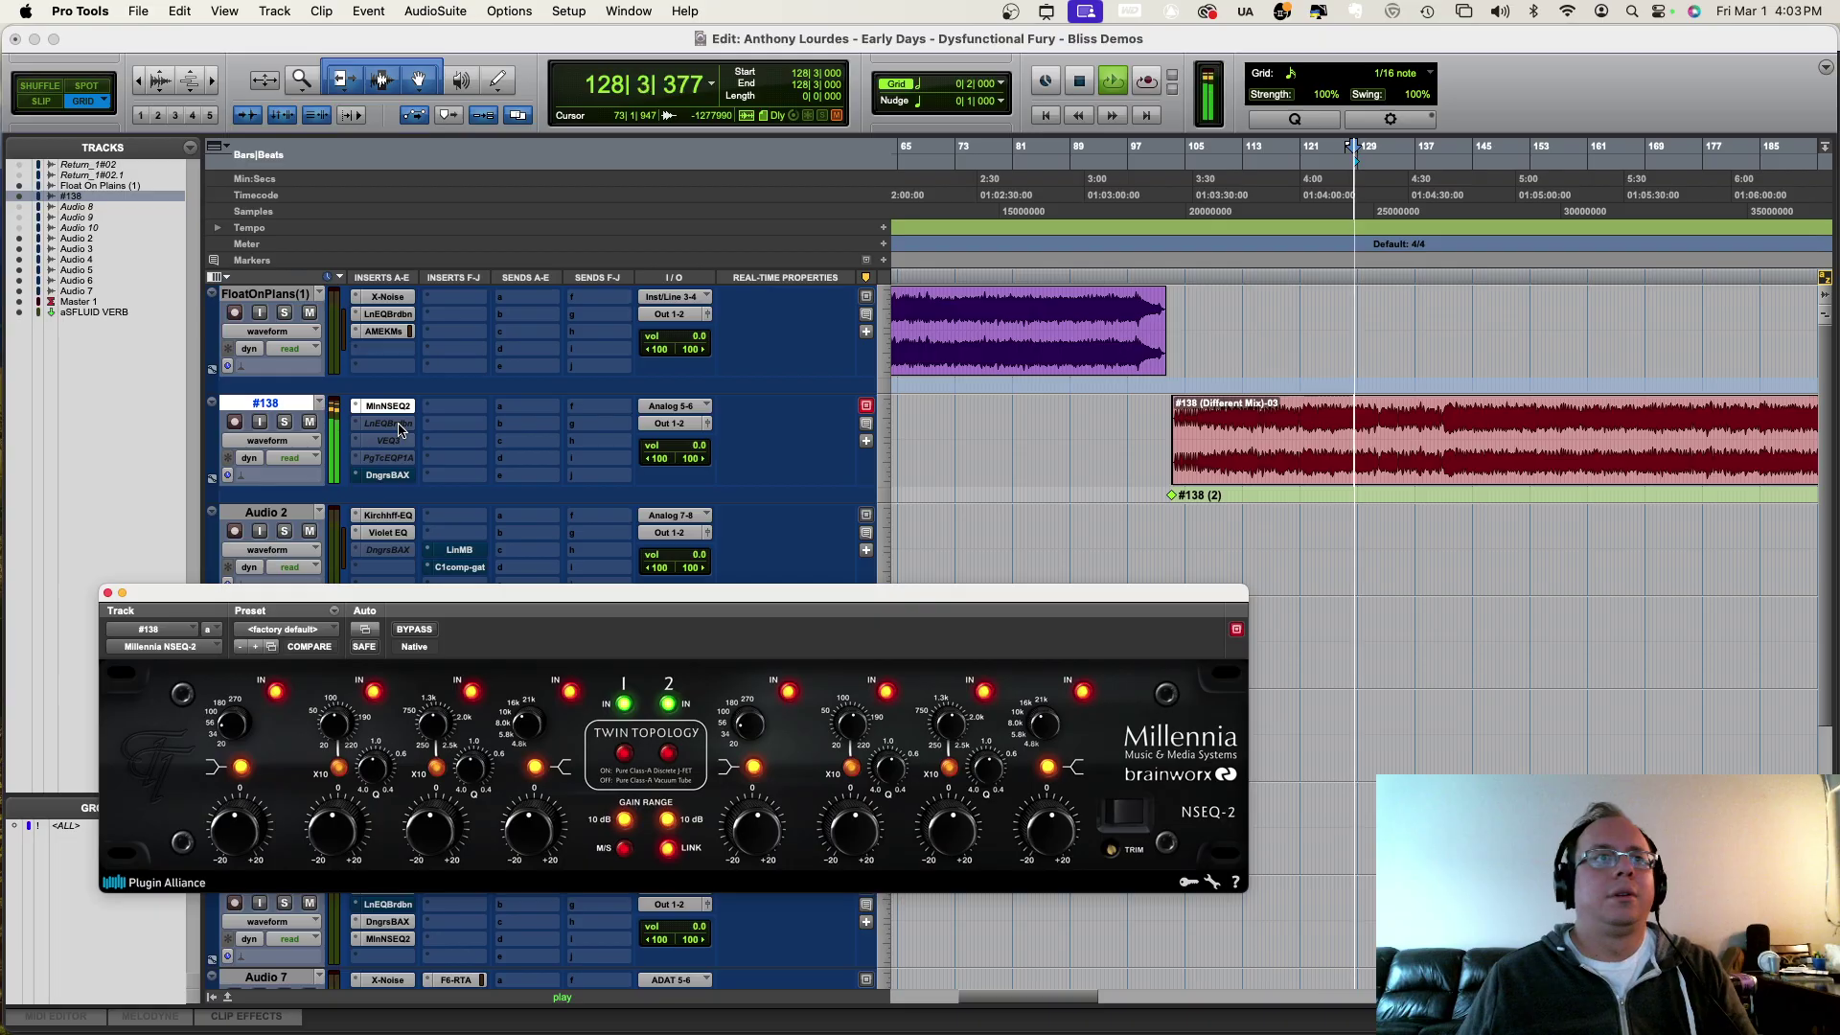
Step: Reopen the Millennia NSEQ-2 on track #138 and move its window clear of that track's inserts
click(388, 406)
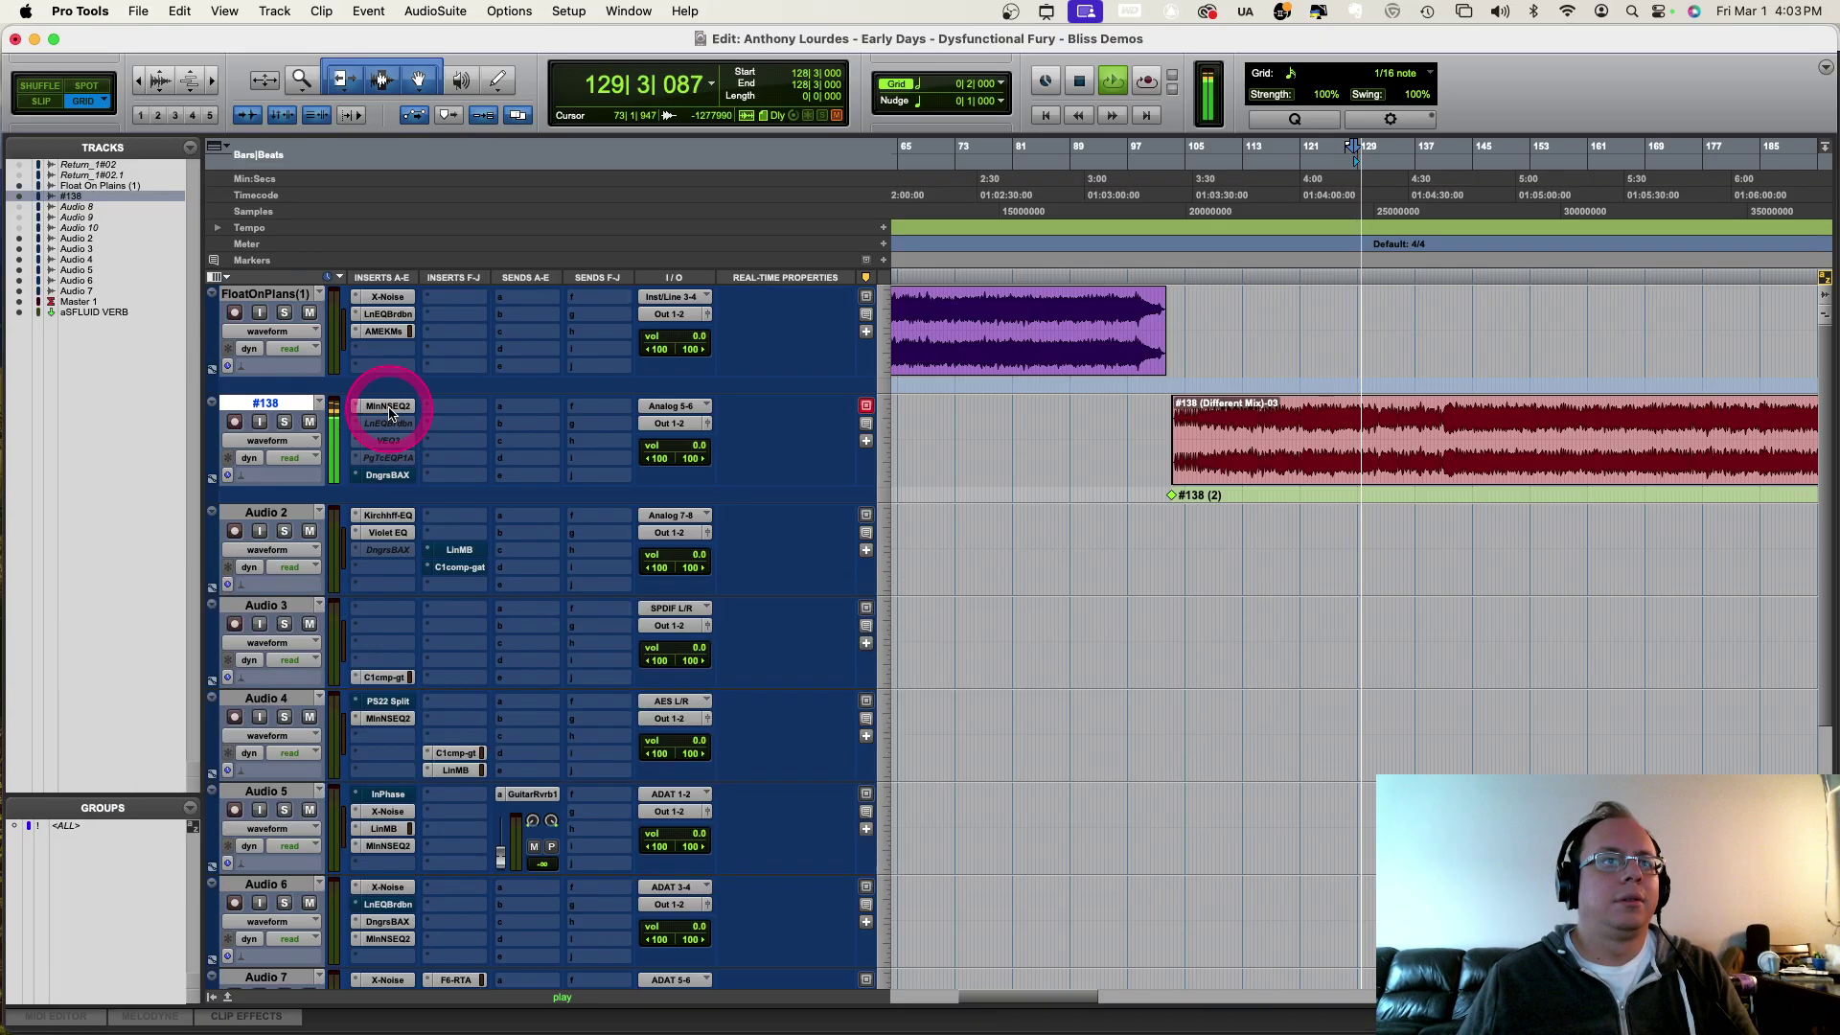
click(388, 406)
click(478, 46)
drag(388, 409, 386, 467)
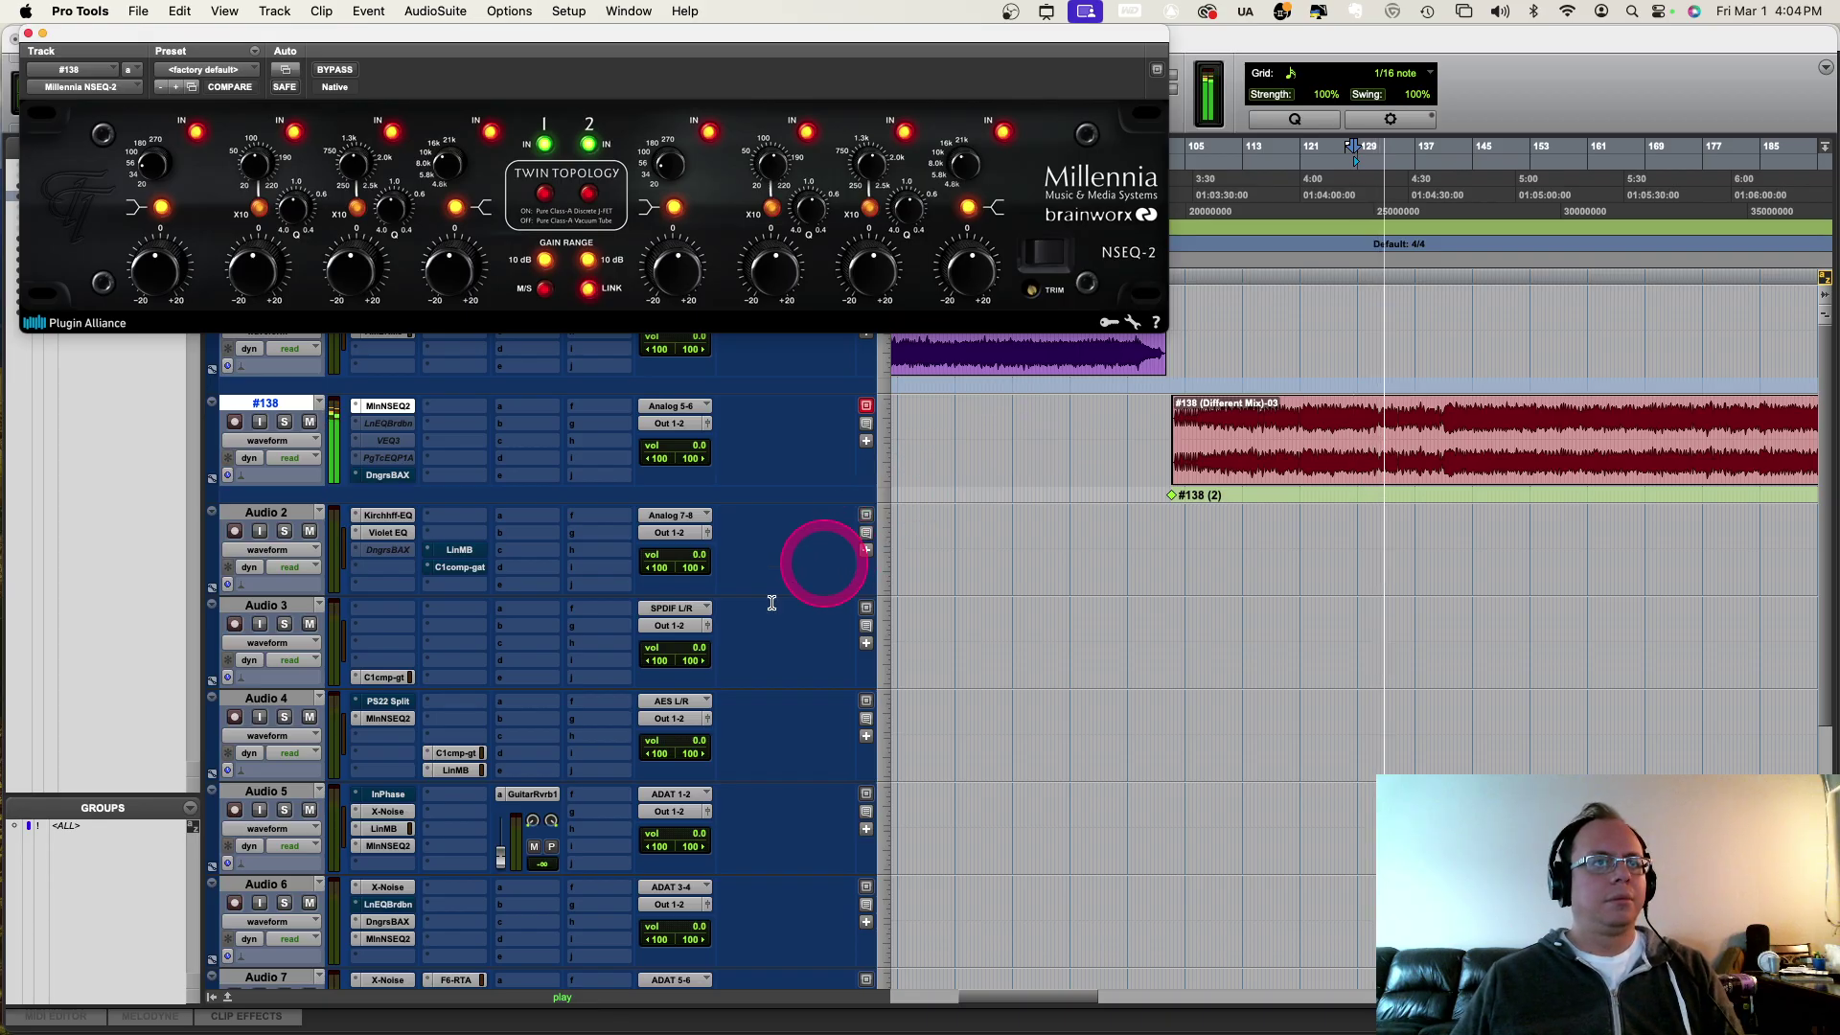
Step: Open Nx Ocean Way Nashville on Master 1 with its window below the NSEQ-2, and take it out of bypass
scroll(547, 649, down, 5)
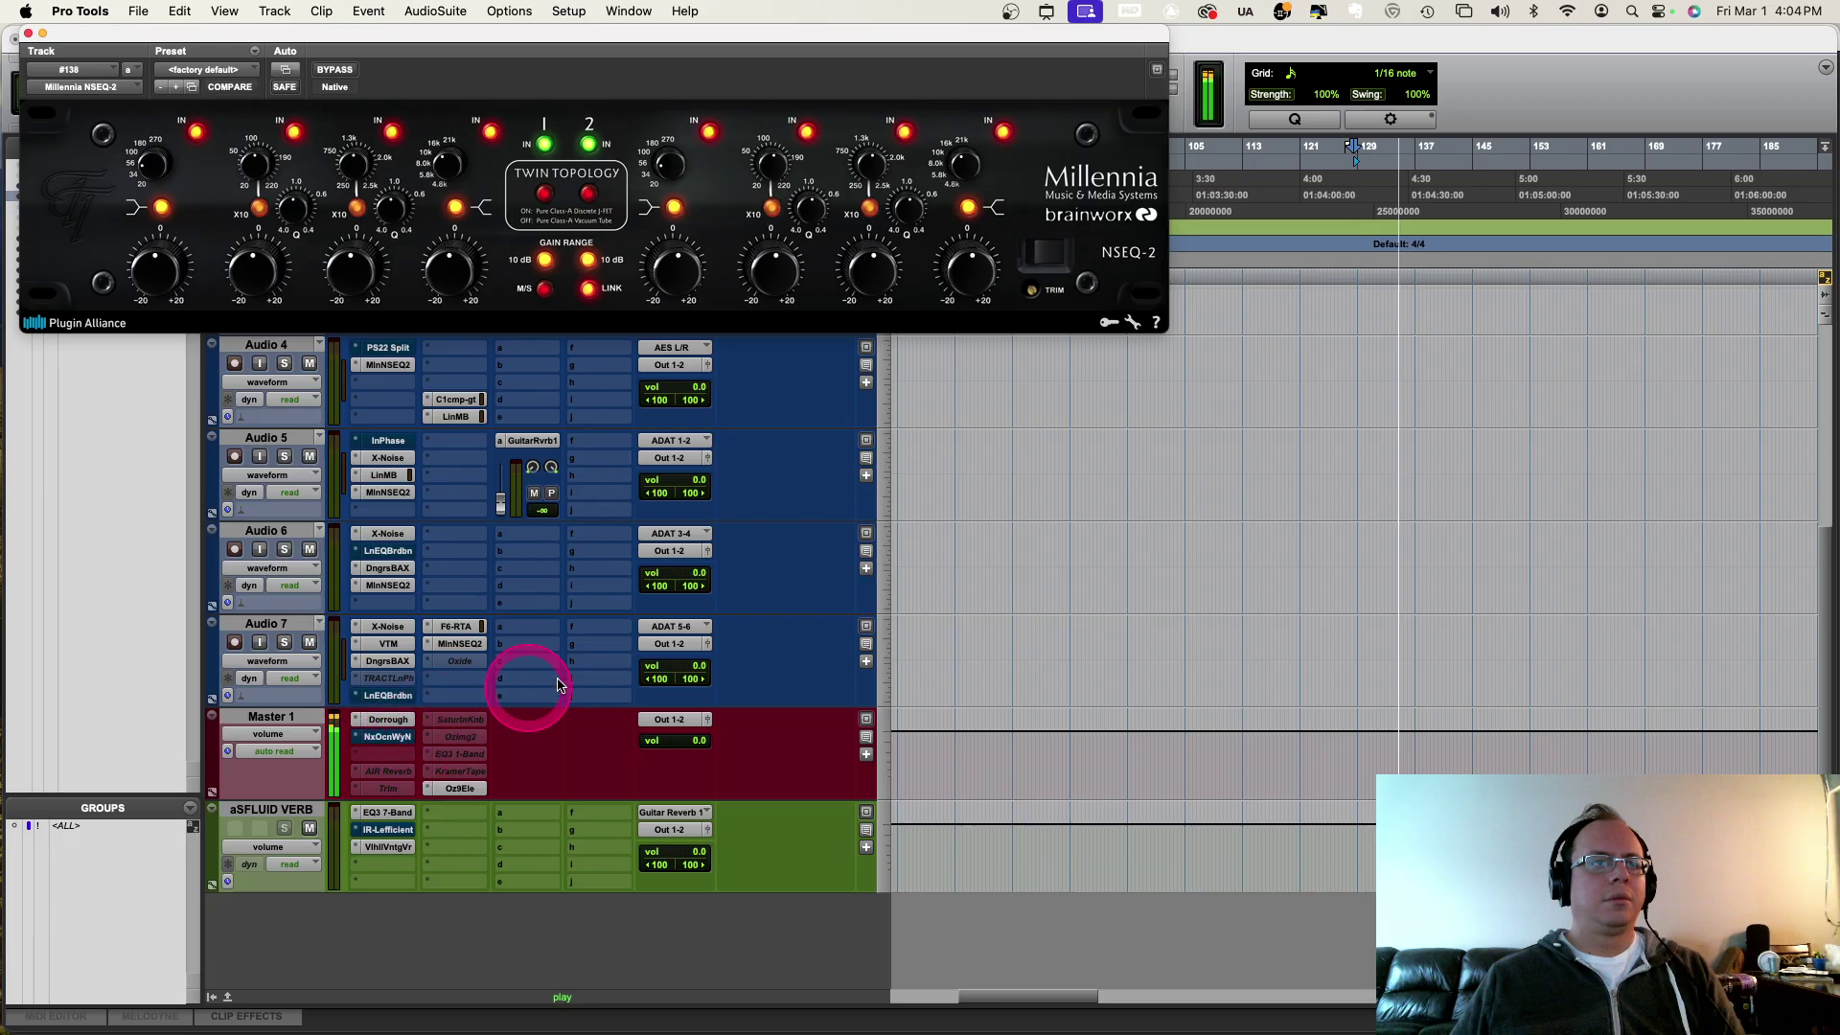
click(400, 738)
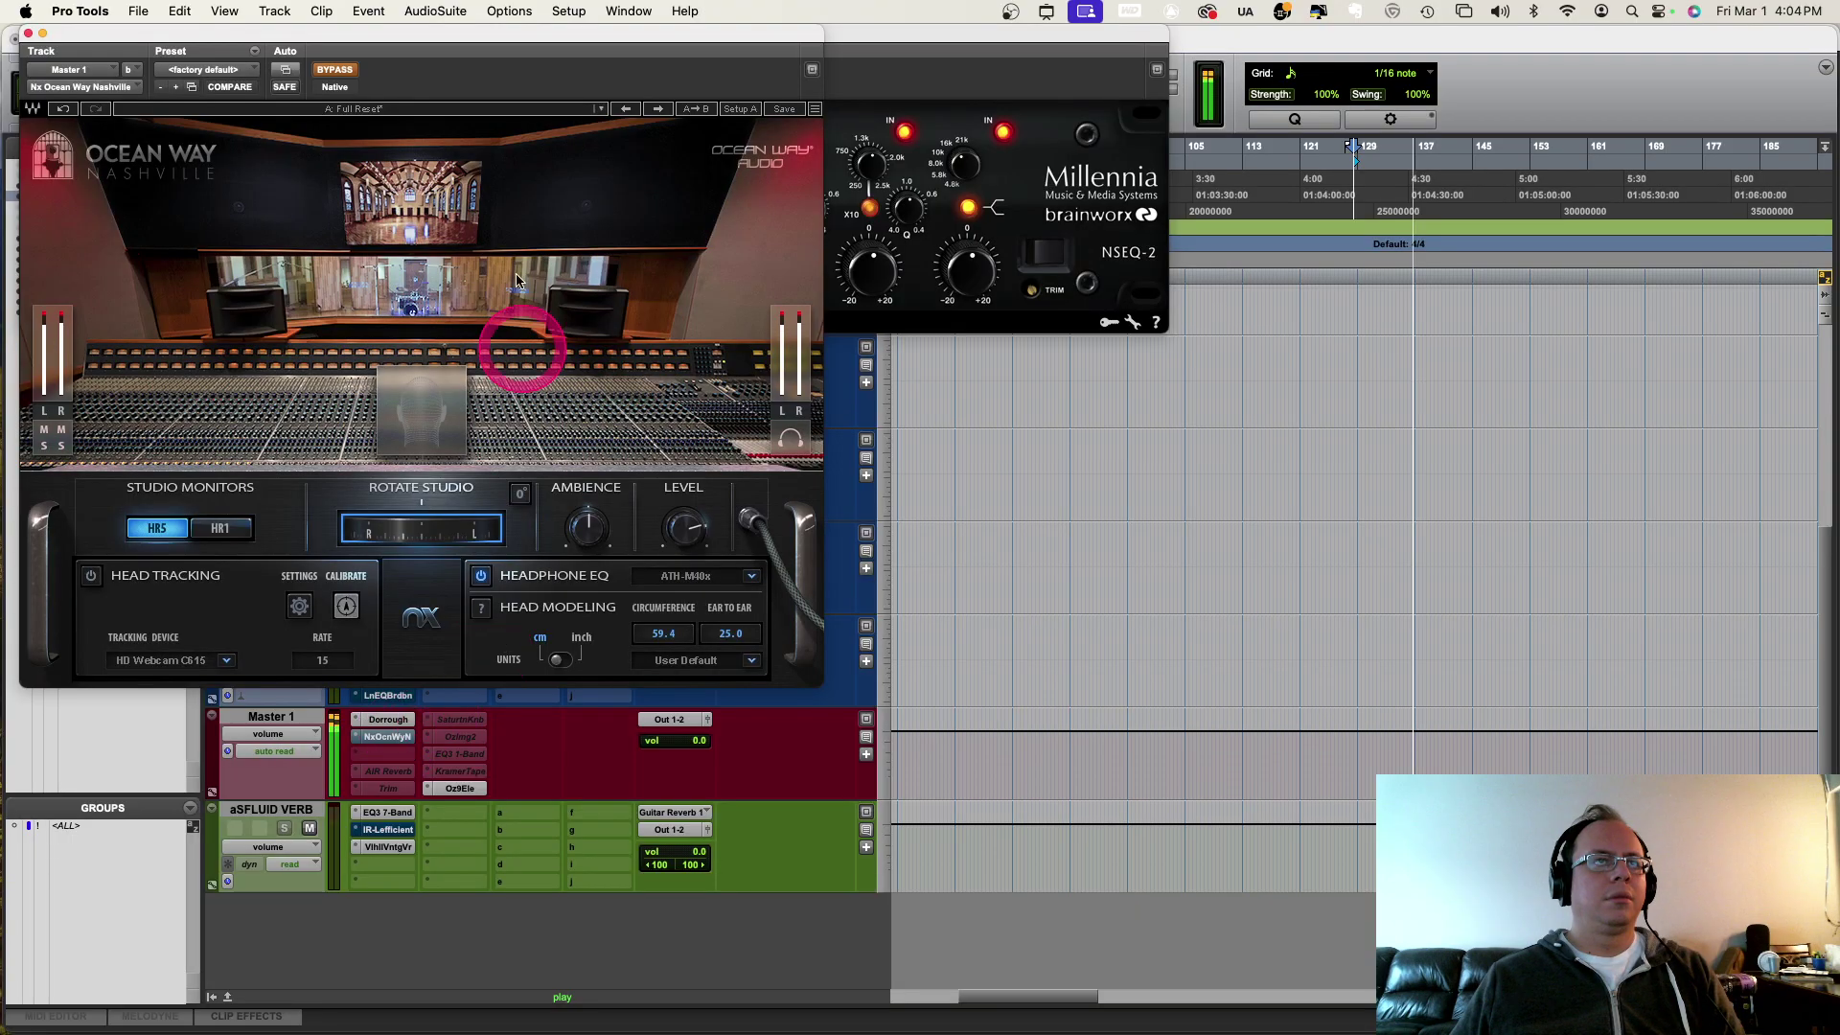
drag(417, 29, 431, 314)
click(575, 796)
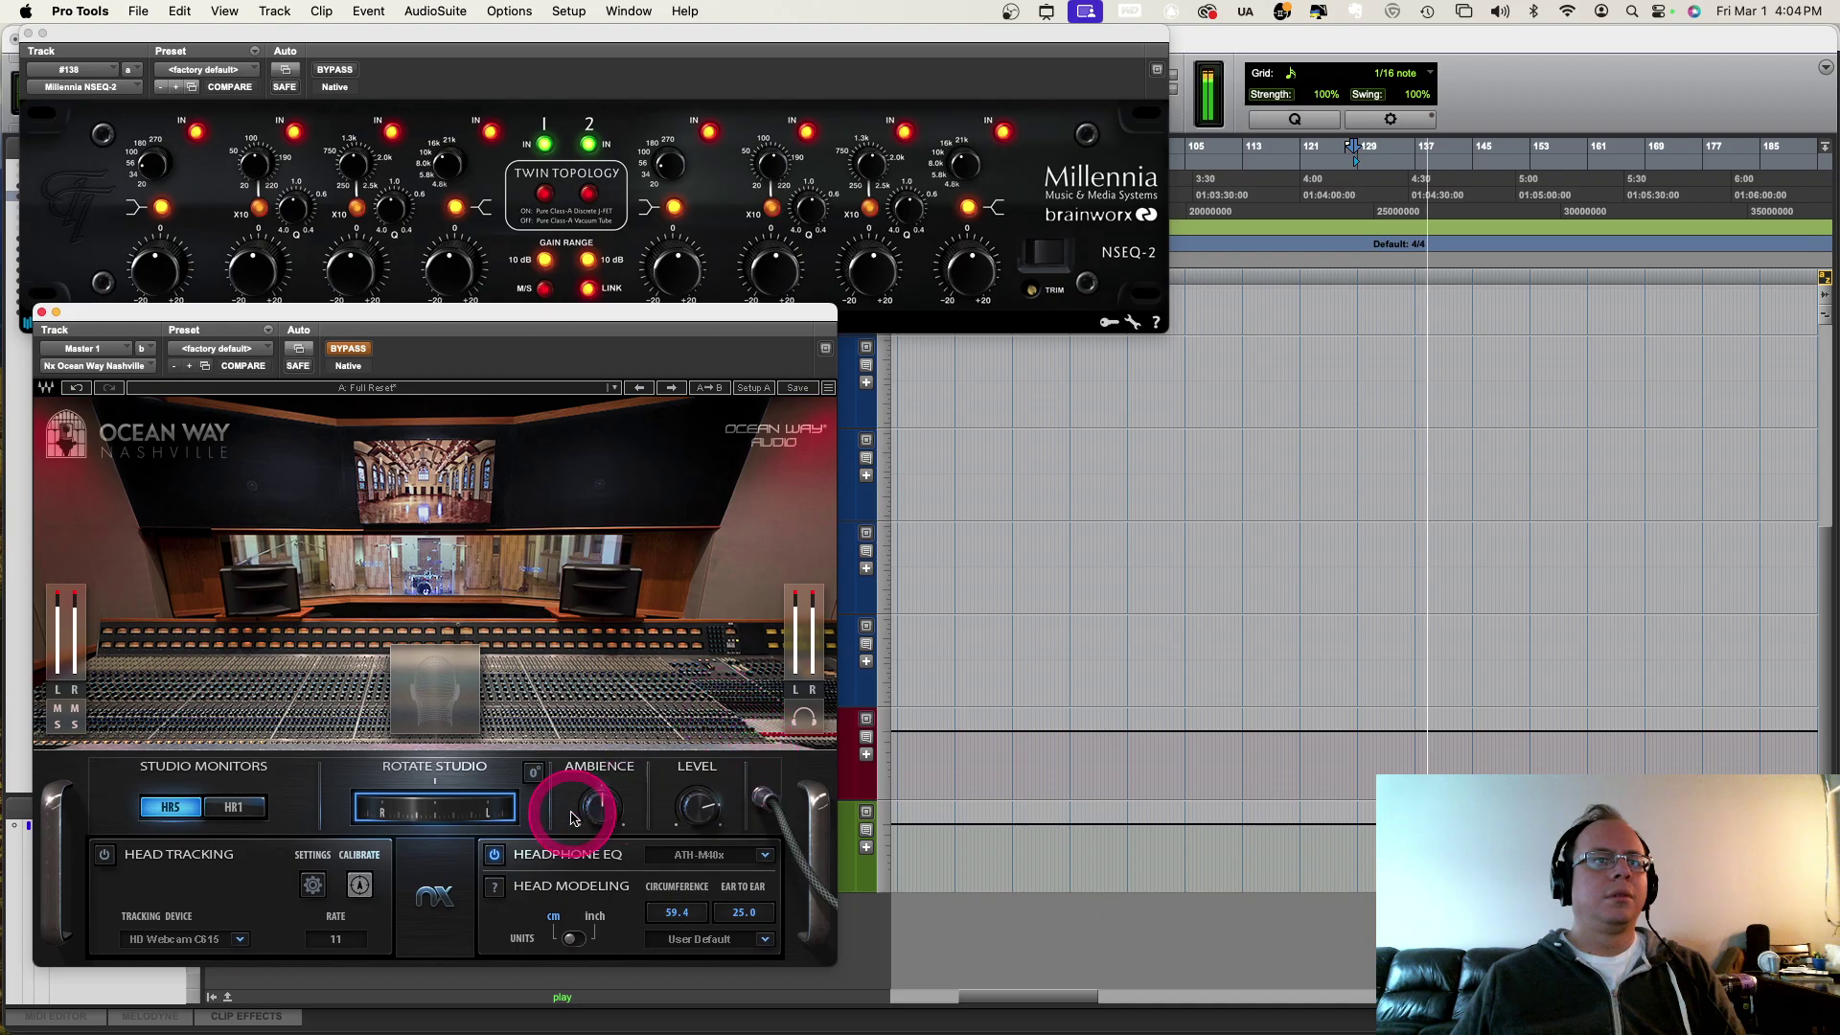
click(620, 719)
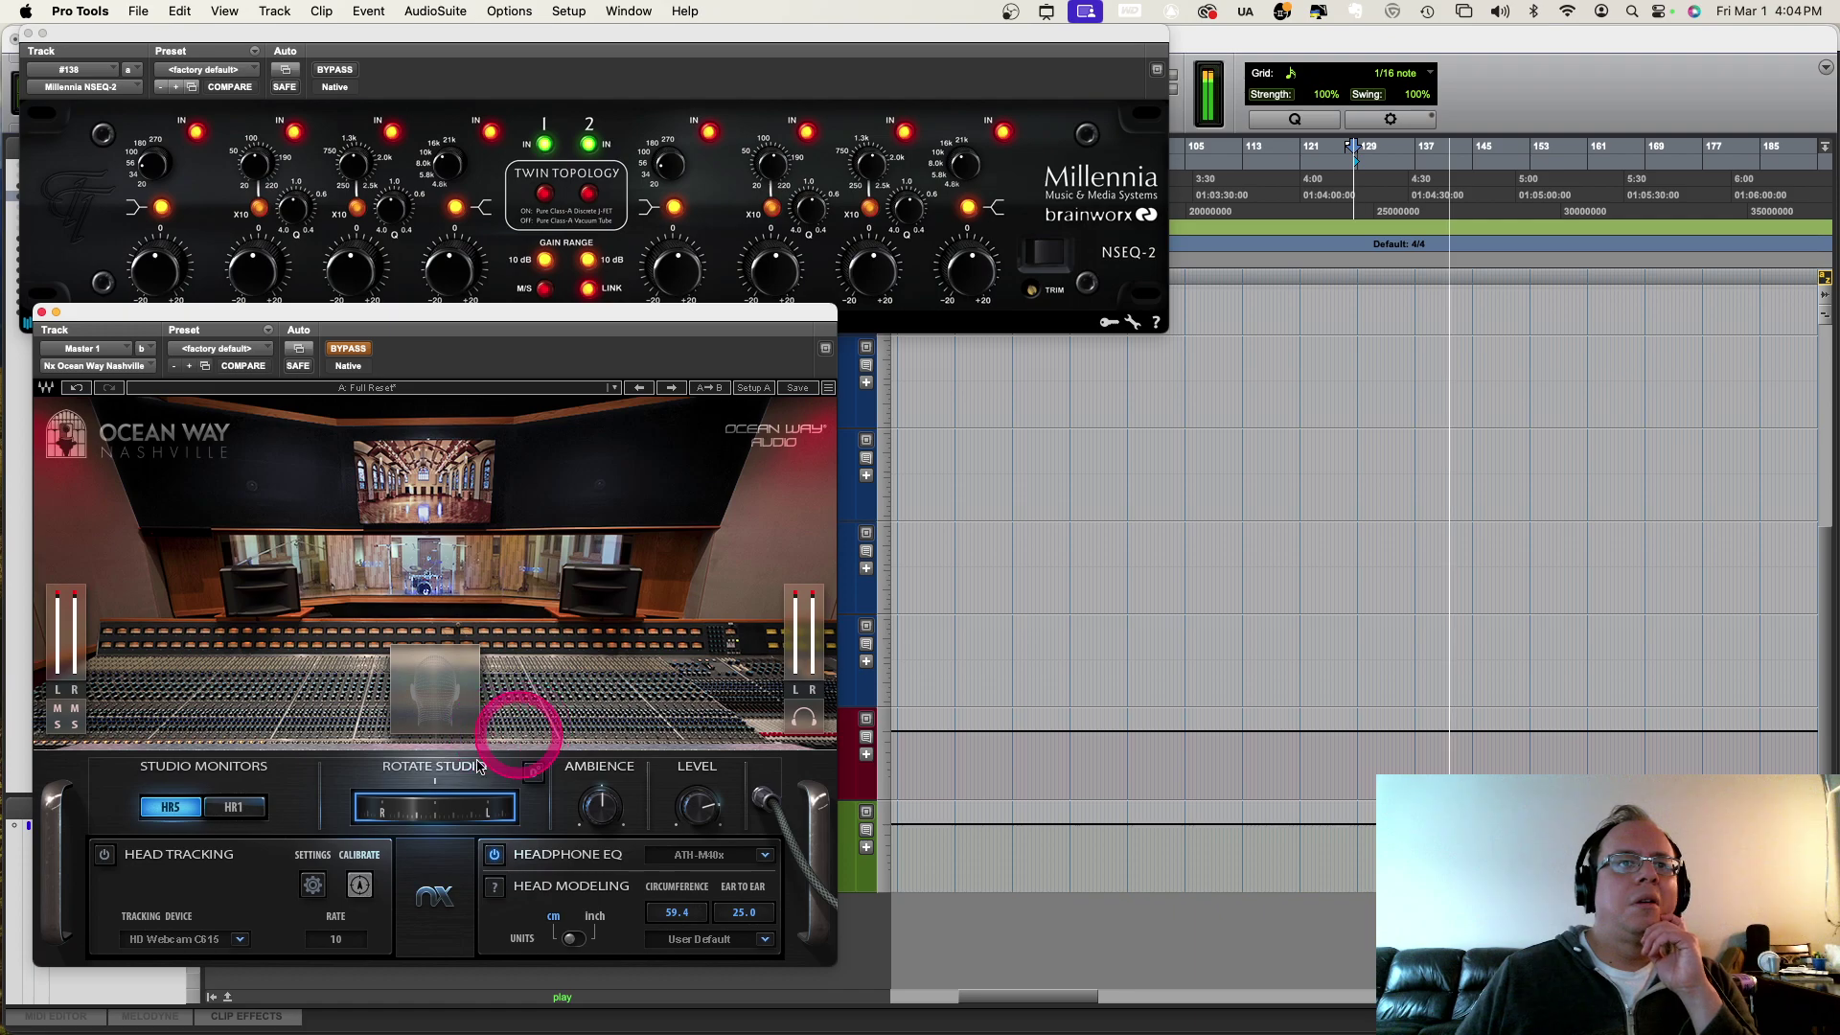
click(366, 348)
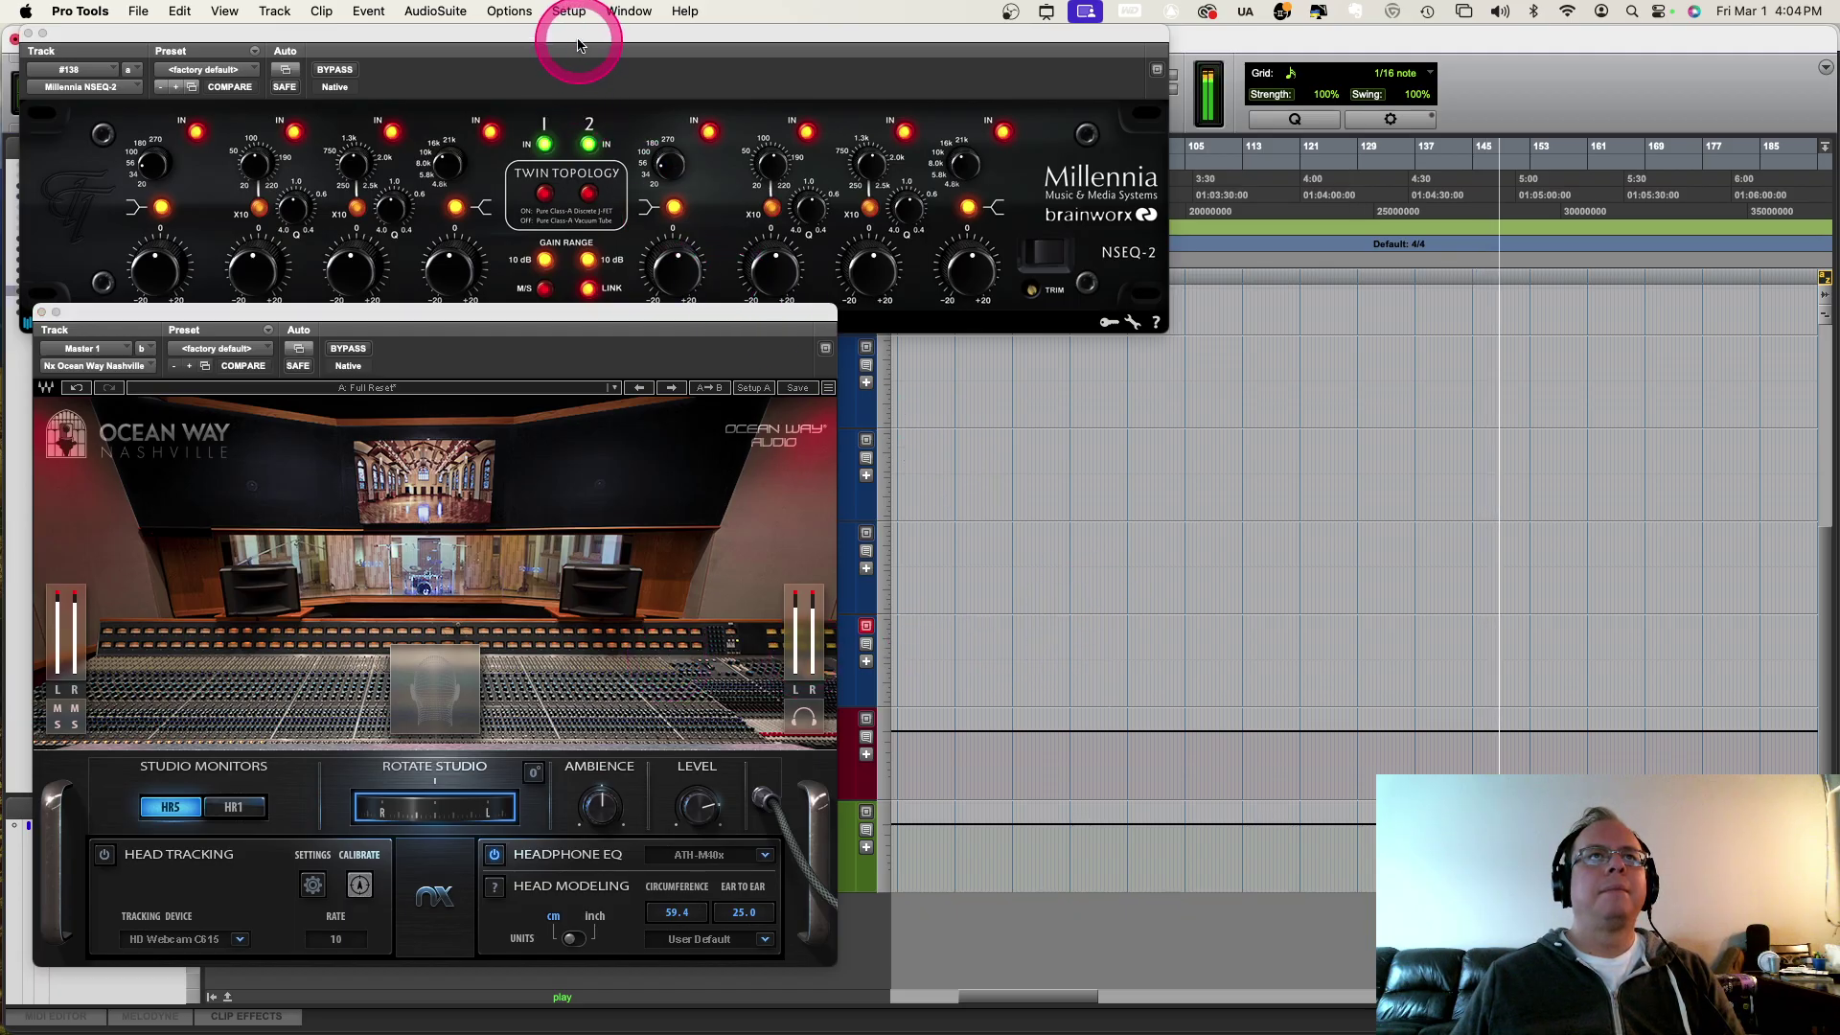
Step: Unlink the two NSEQ-2 channels on track #138 and slightly adjust channel 2's low-mid gain
scroll(1135, 442, up, 5)
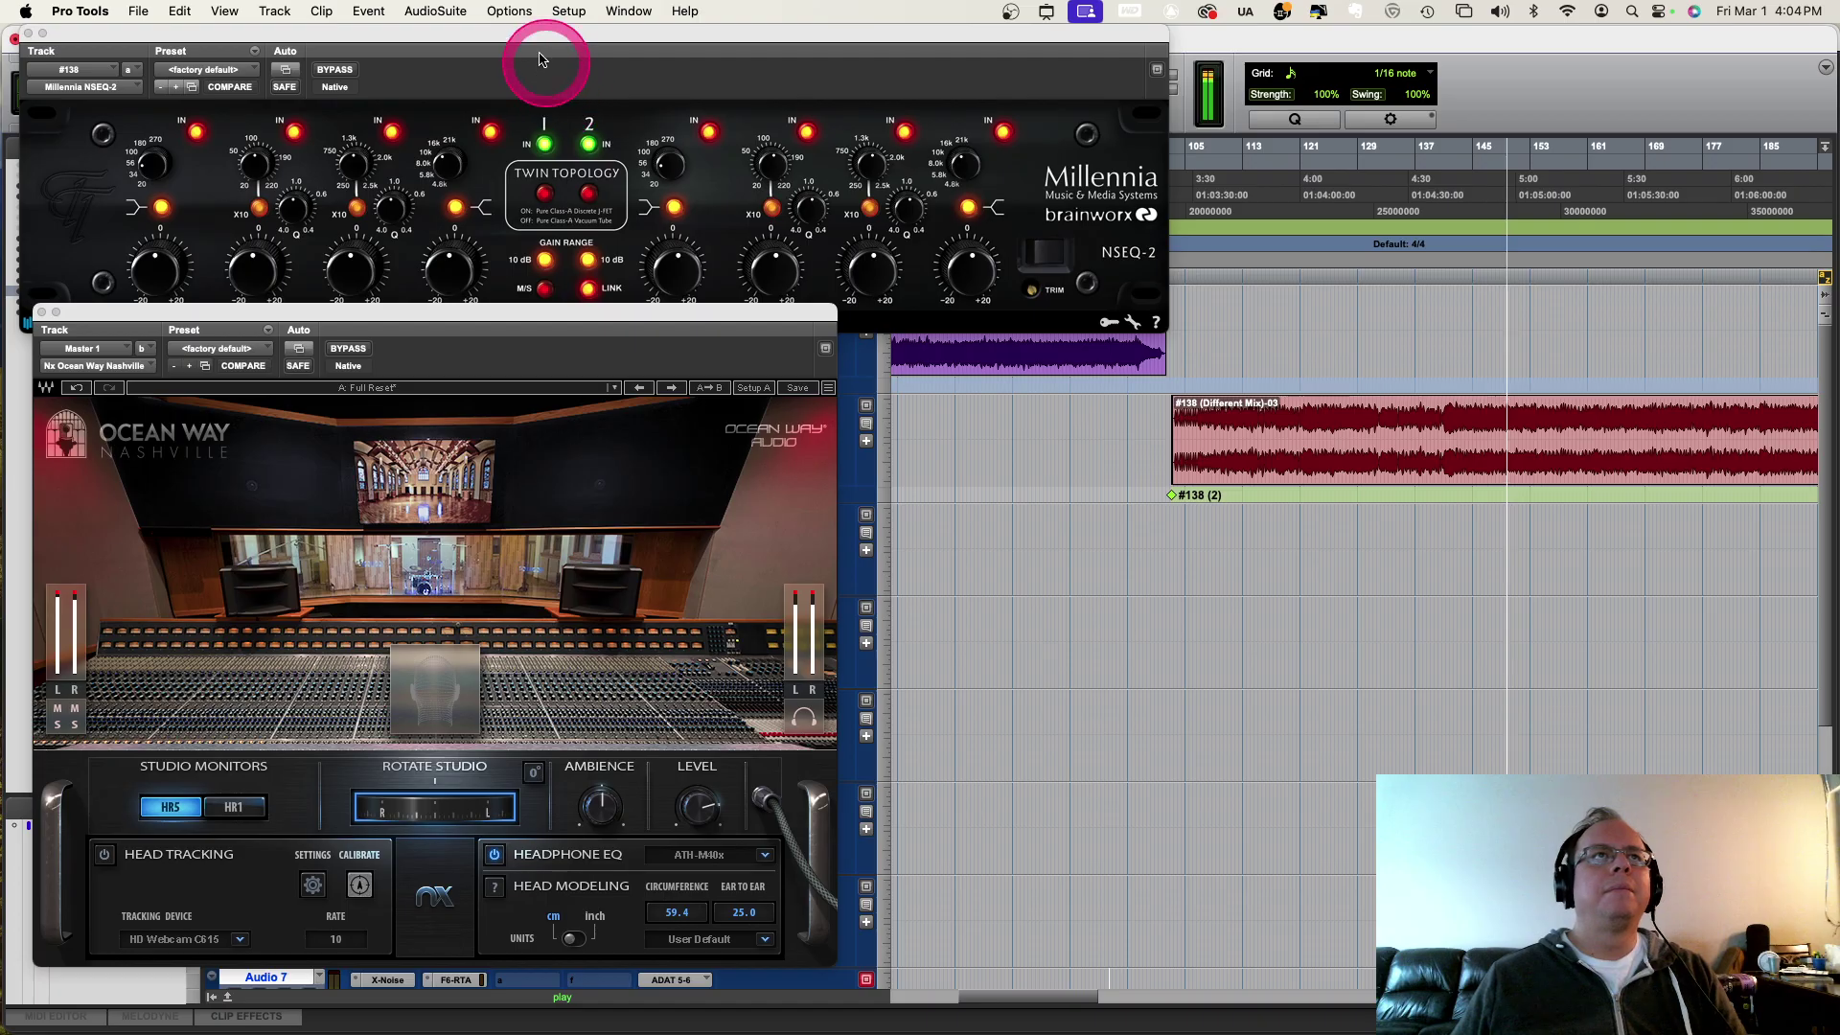
drag(572, 312, 588, 357)
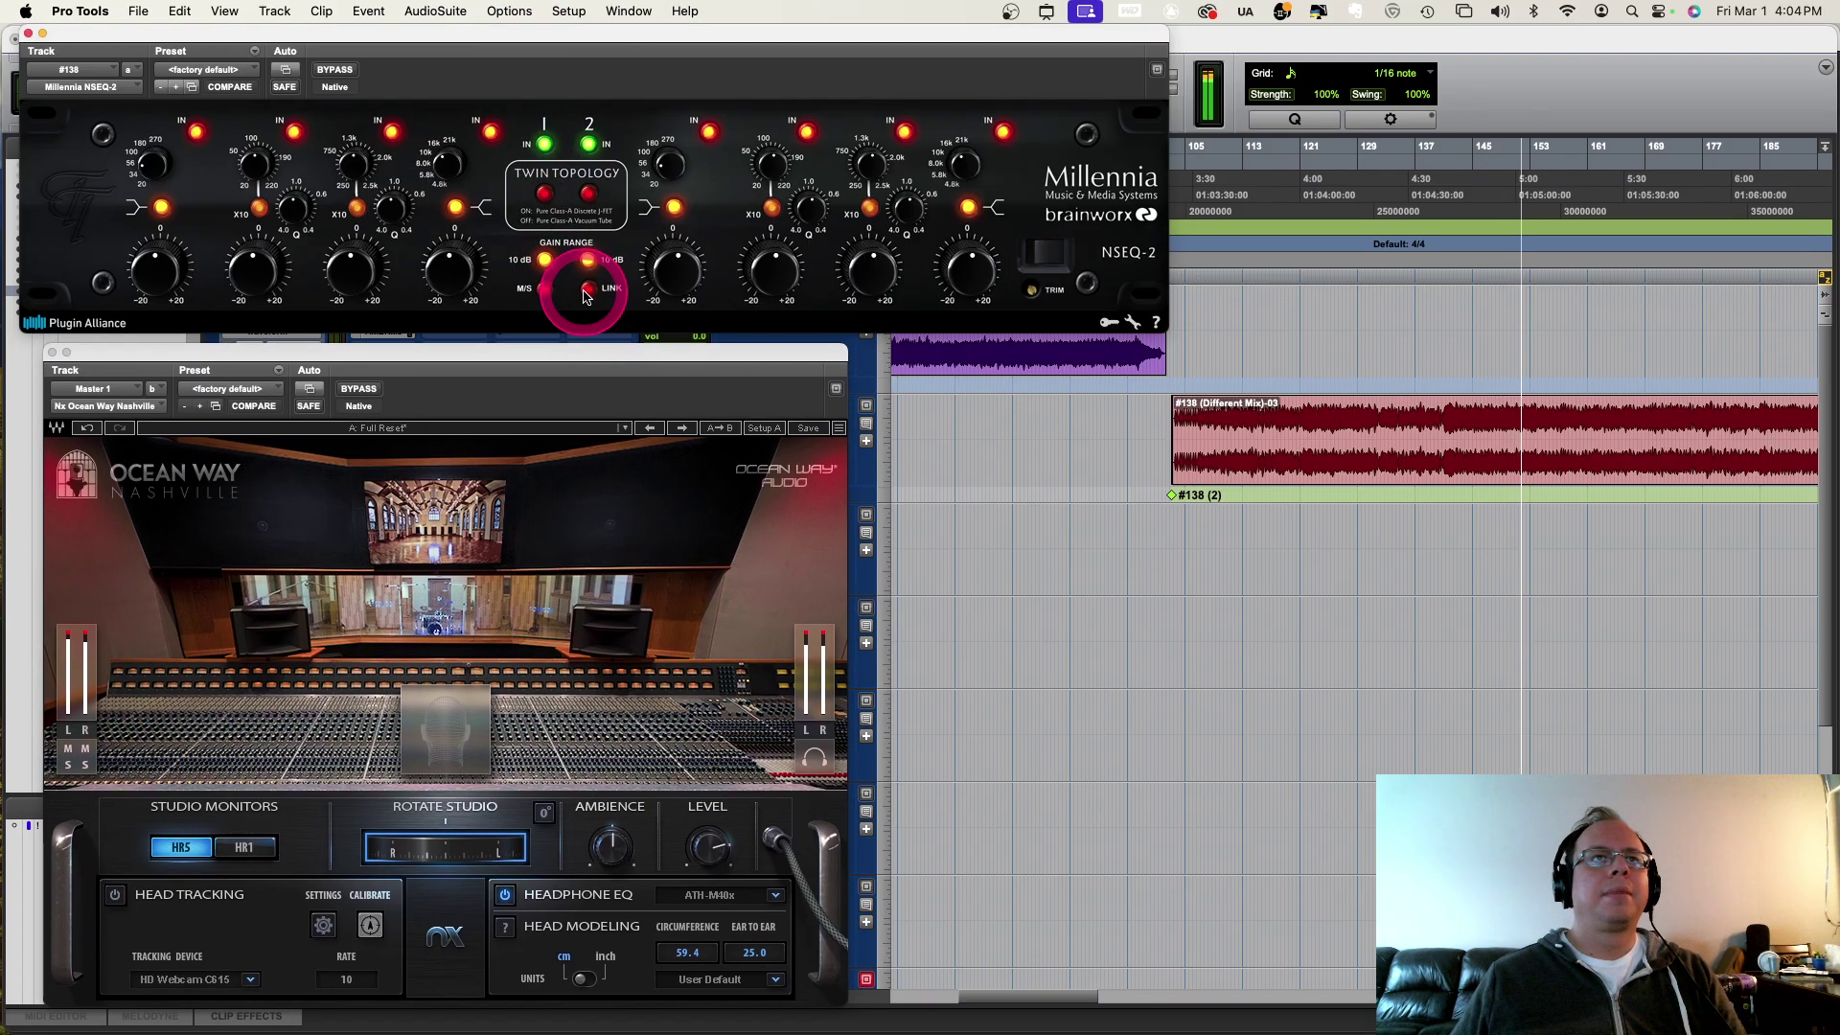
click(727, 299)
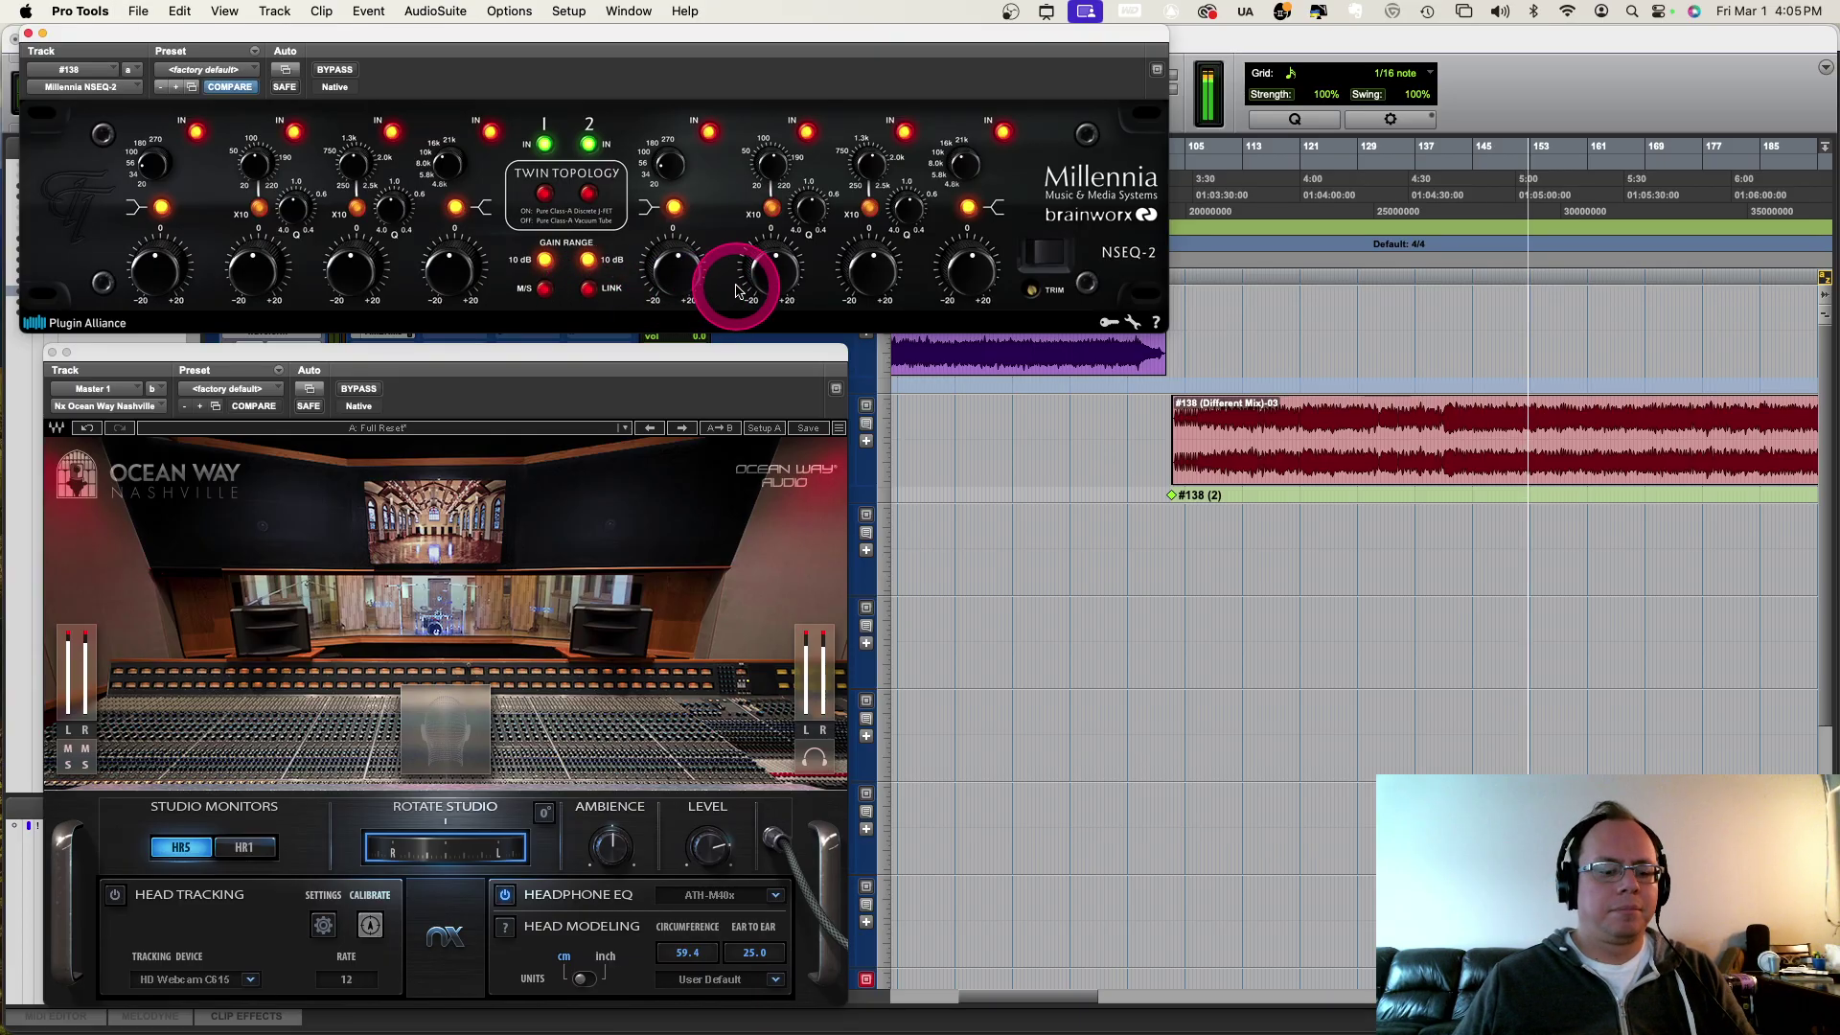
drag(724, 294, 756, 252)
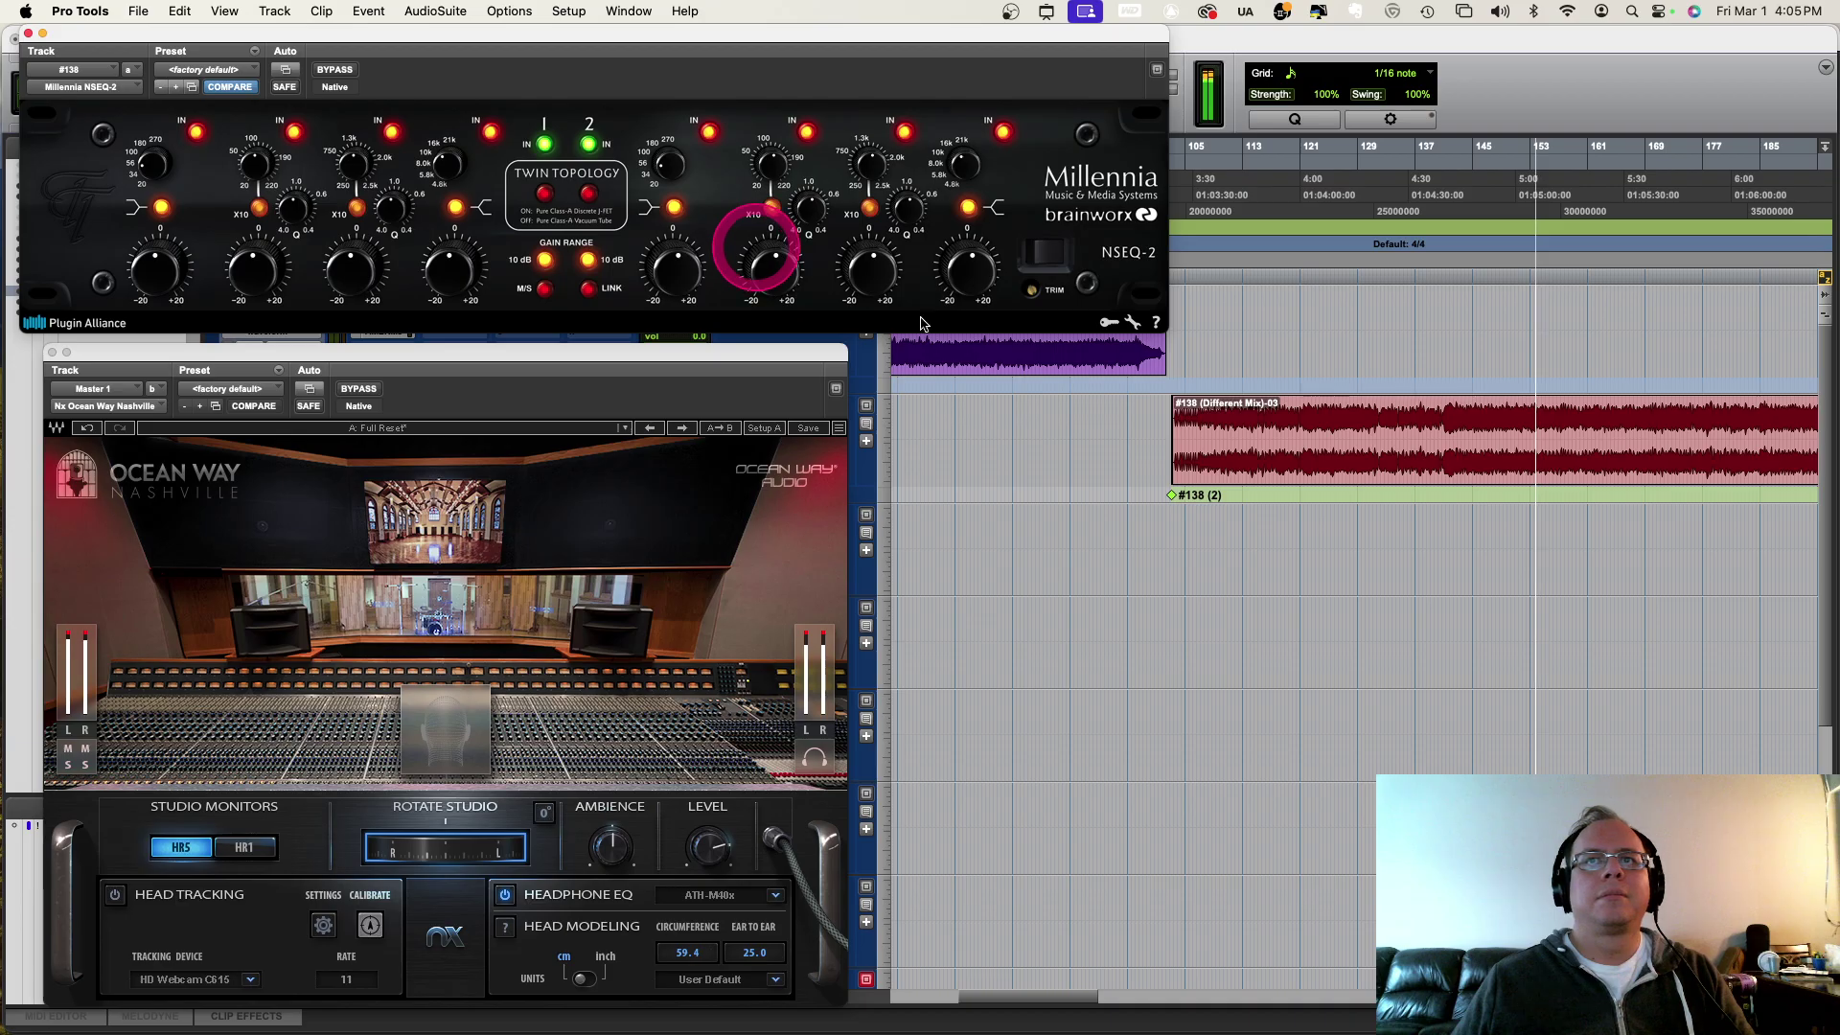
Step: Play the #138 (Different Mix) clip from its start to audition the equalised sound
click(1146, 434)
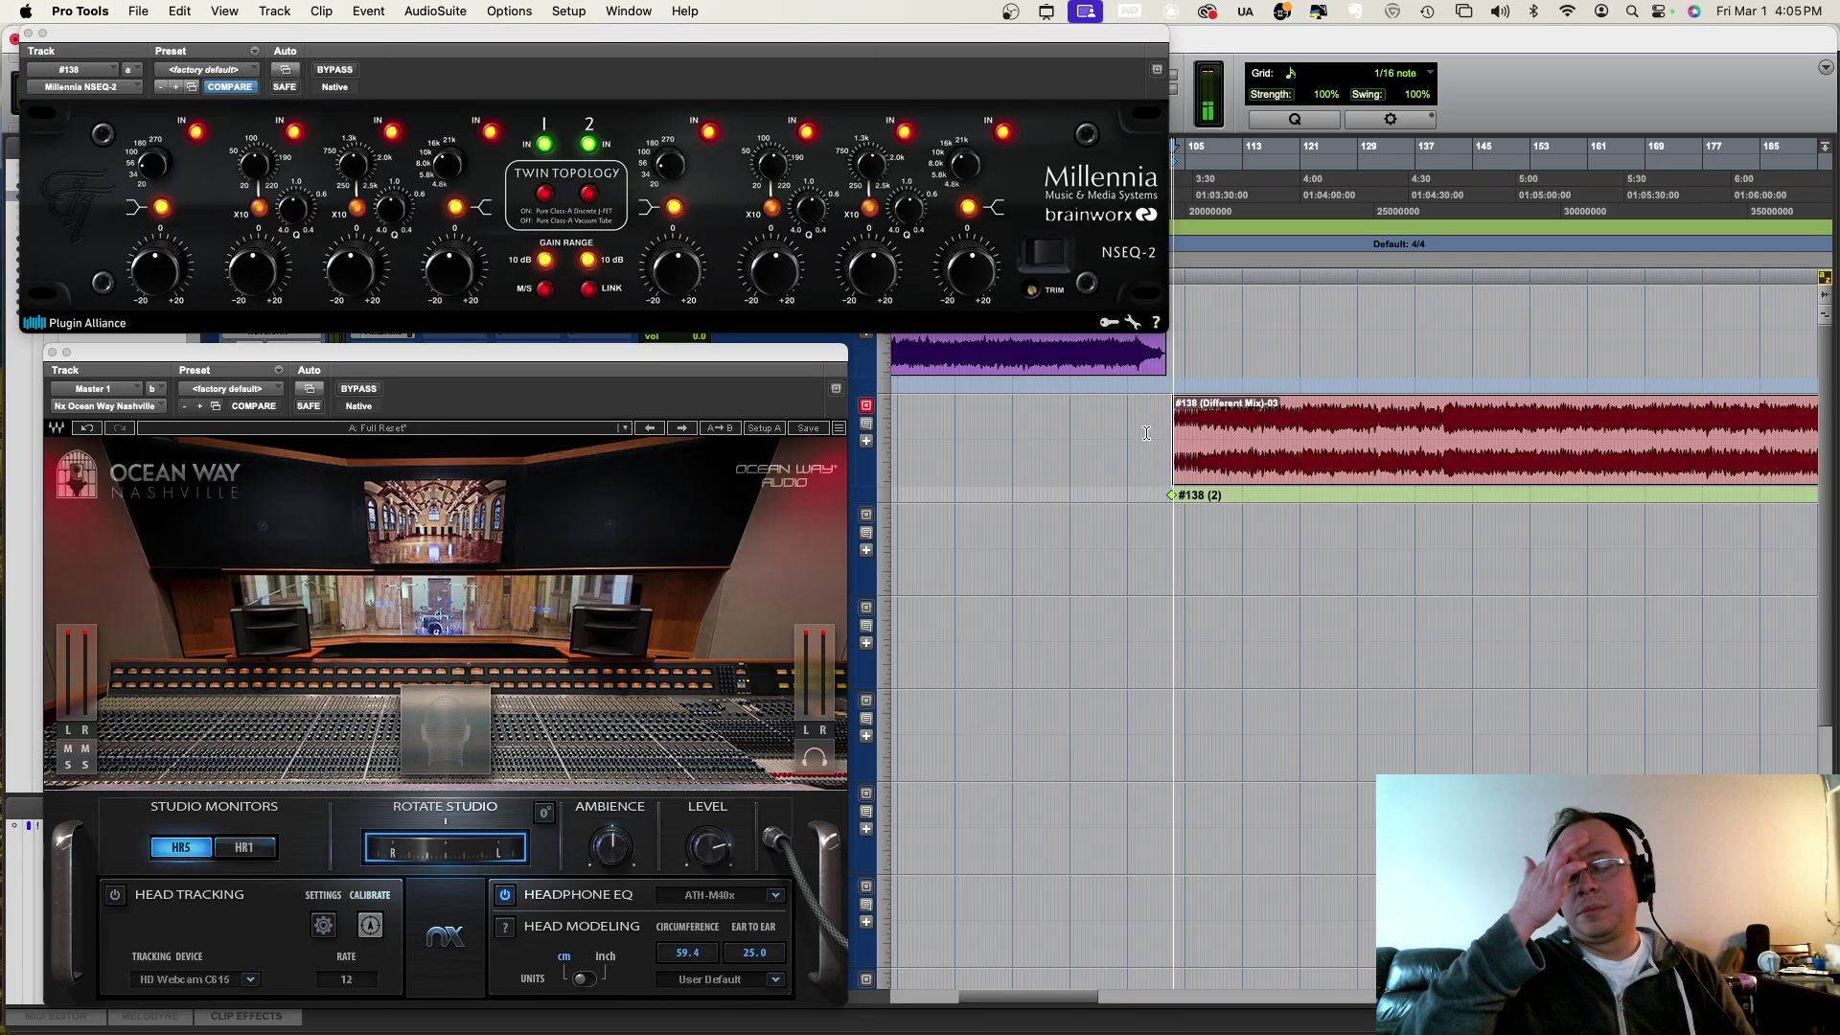
click(1177, 437)
click(1342, 423)
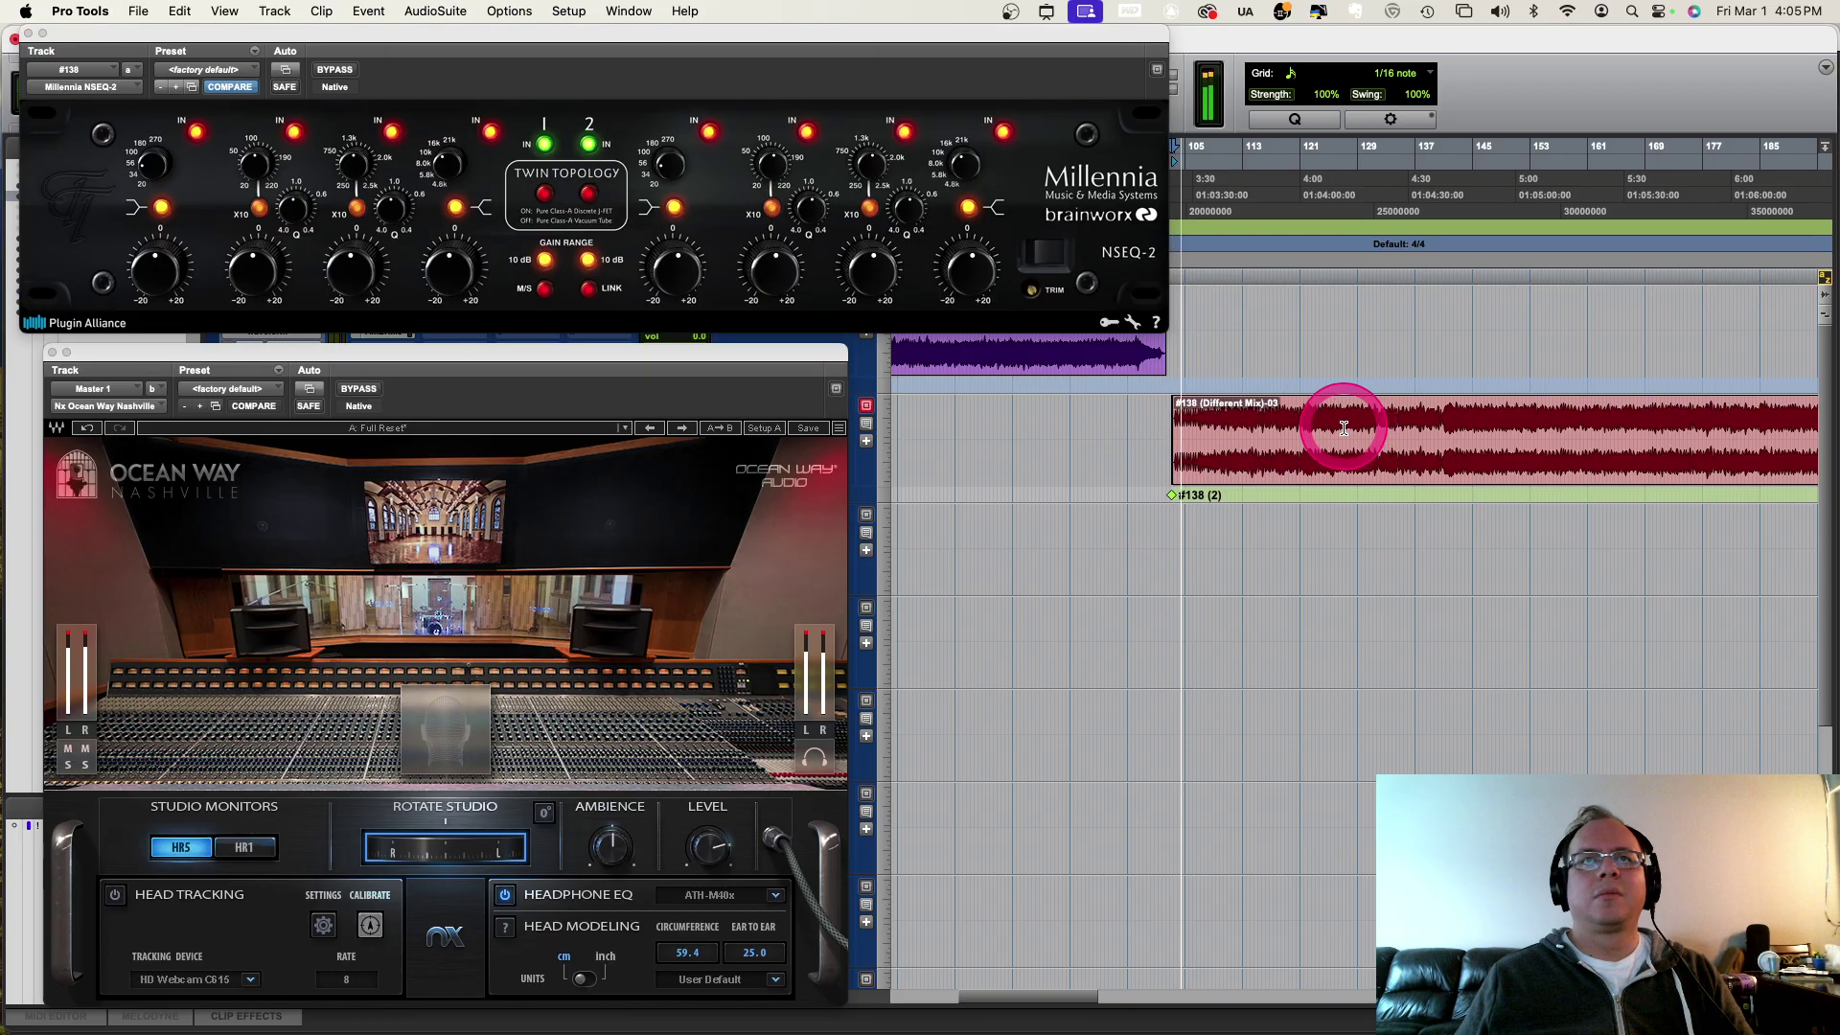
click(1033, 350)
click(753, 324)
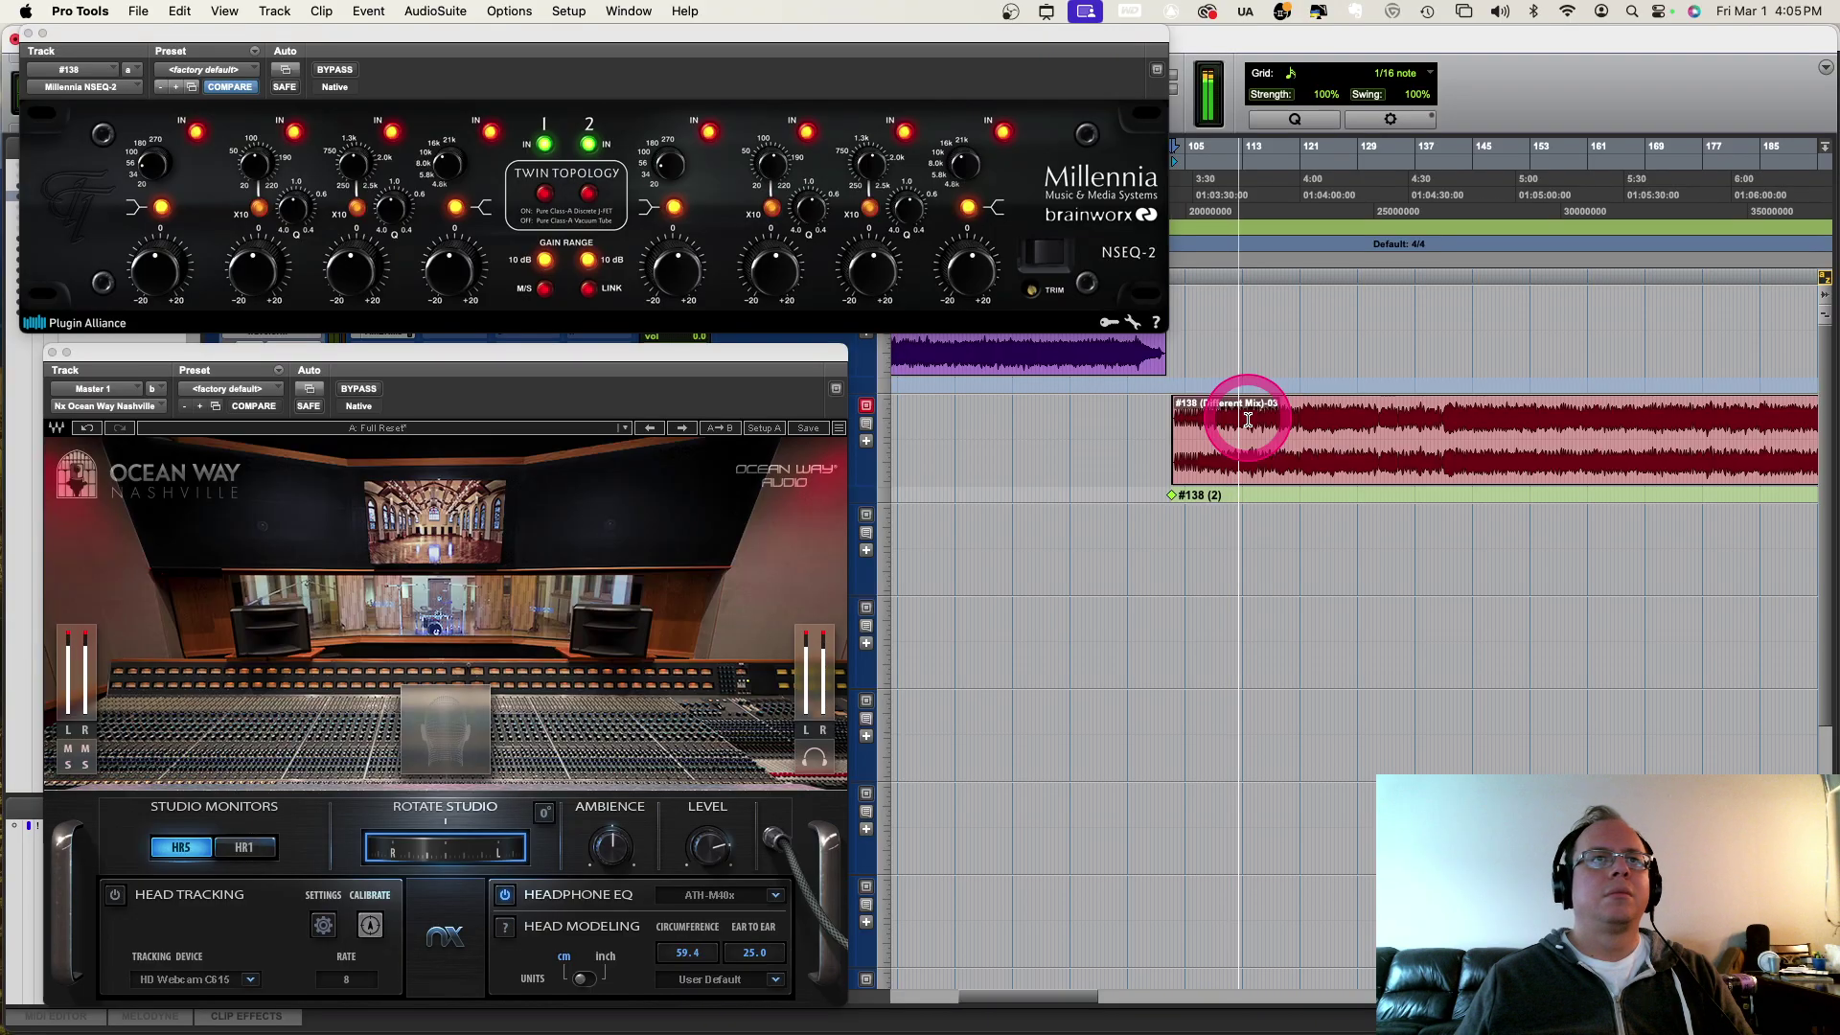
click(1180, 399)
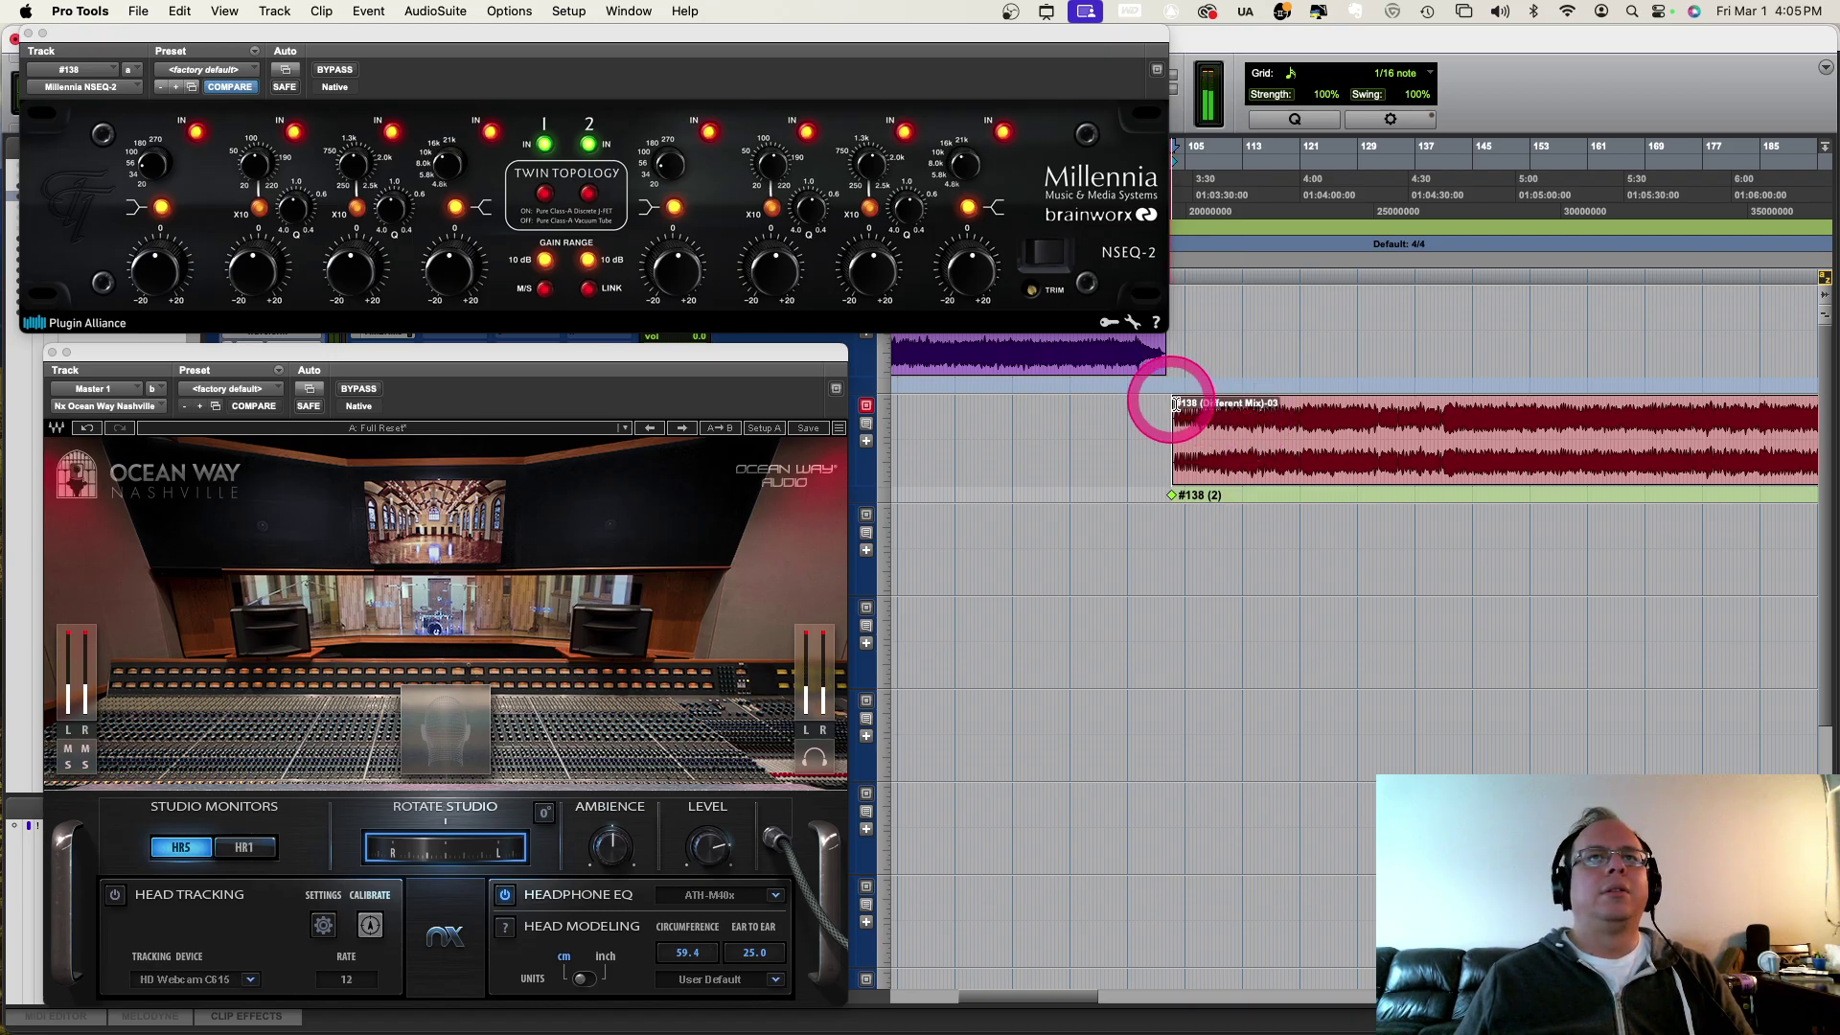
Step: Audition the #138 clip from its louder middle section, at about bar 141
click(1355, 422)
click(1344, 411)
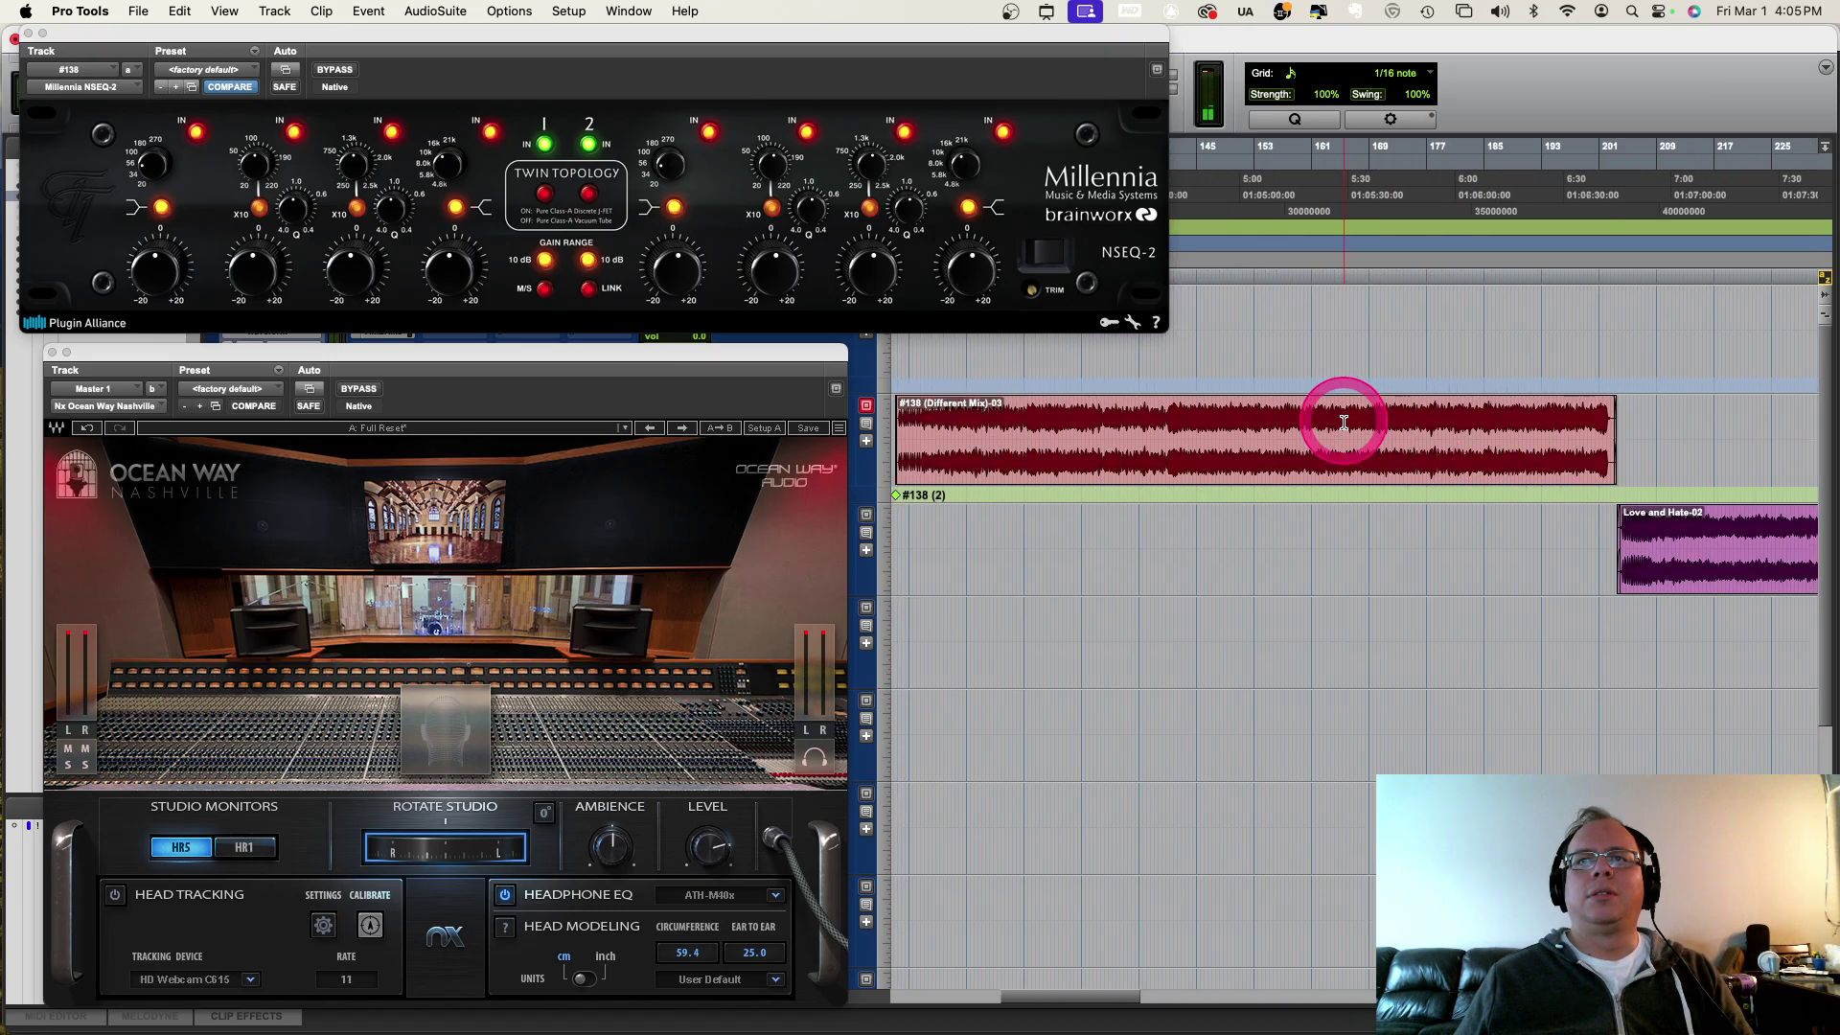
click(1242, 411)
click(1194, 415)
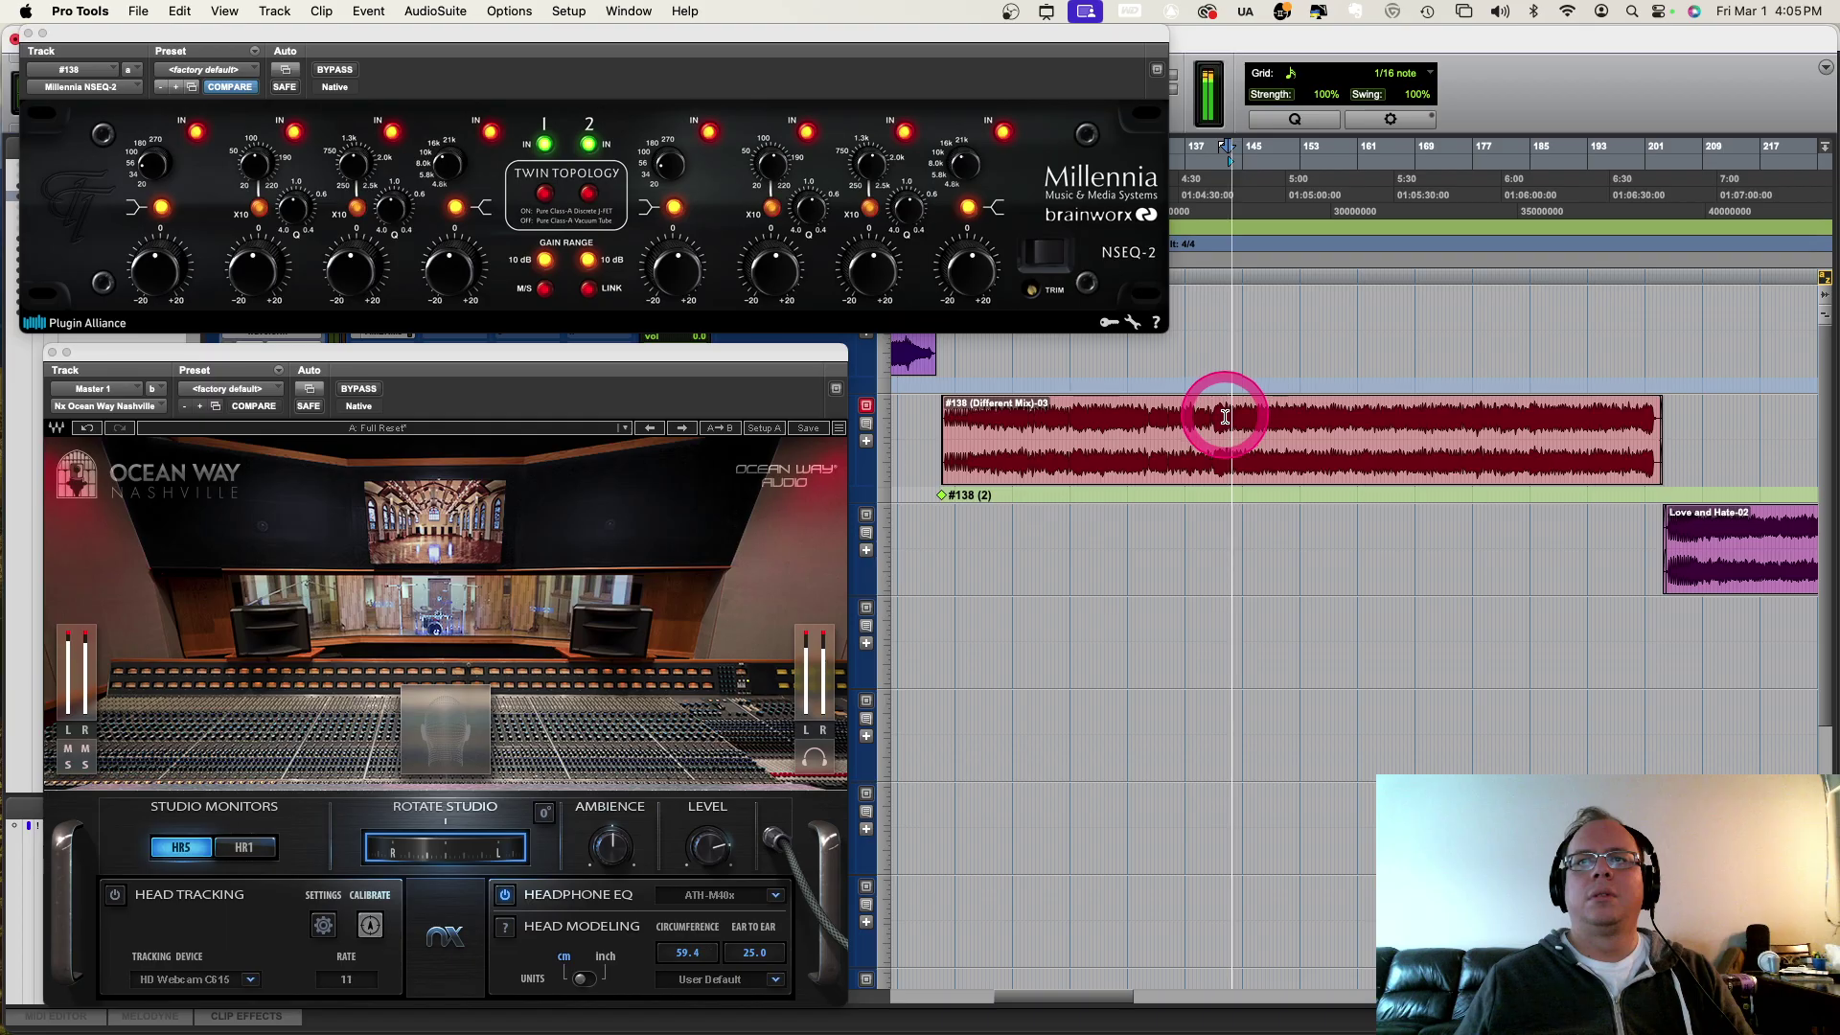
click(724, 300)
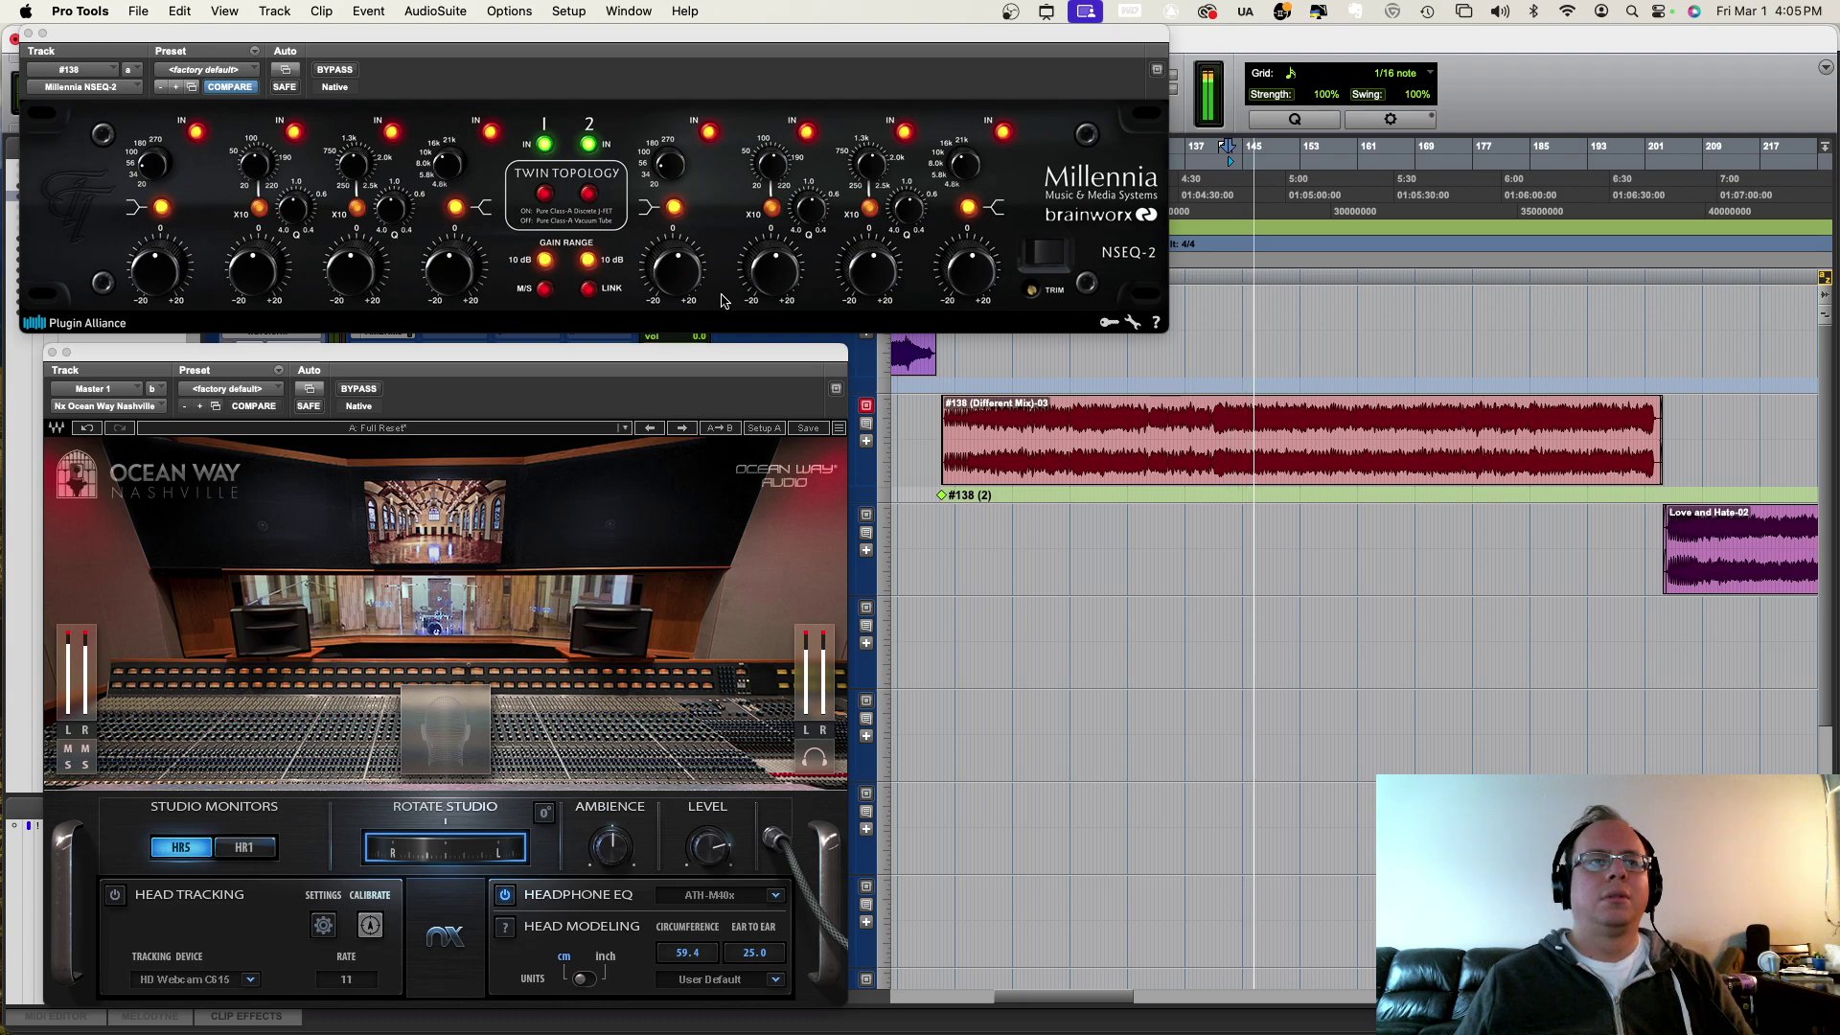
Step: Zoom in on the opening of the #138 clip and play it from about bar 106
mouse_move(757, 307)
mouse_down()
mouse_move(912, 370)
mouse_move(963, 438)
mouse_up()
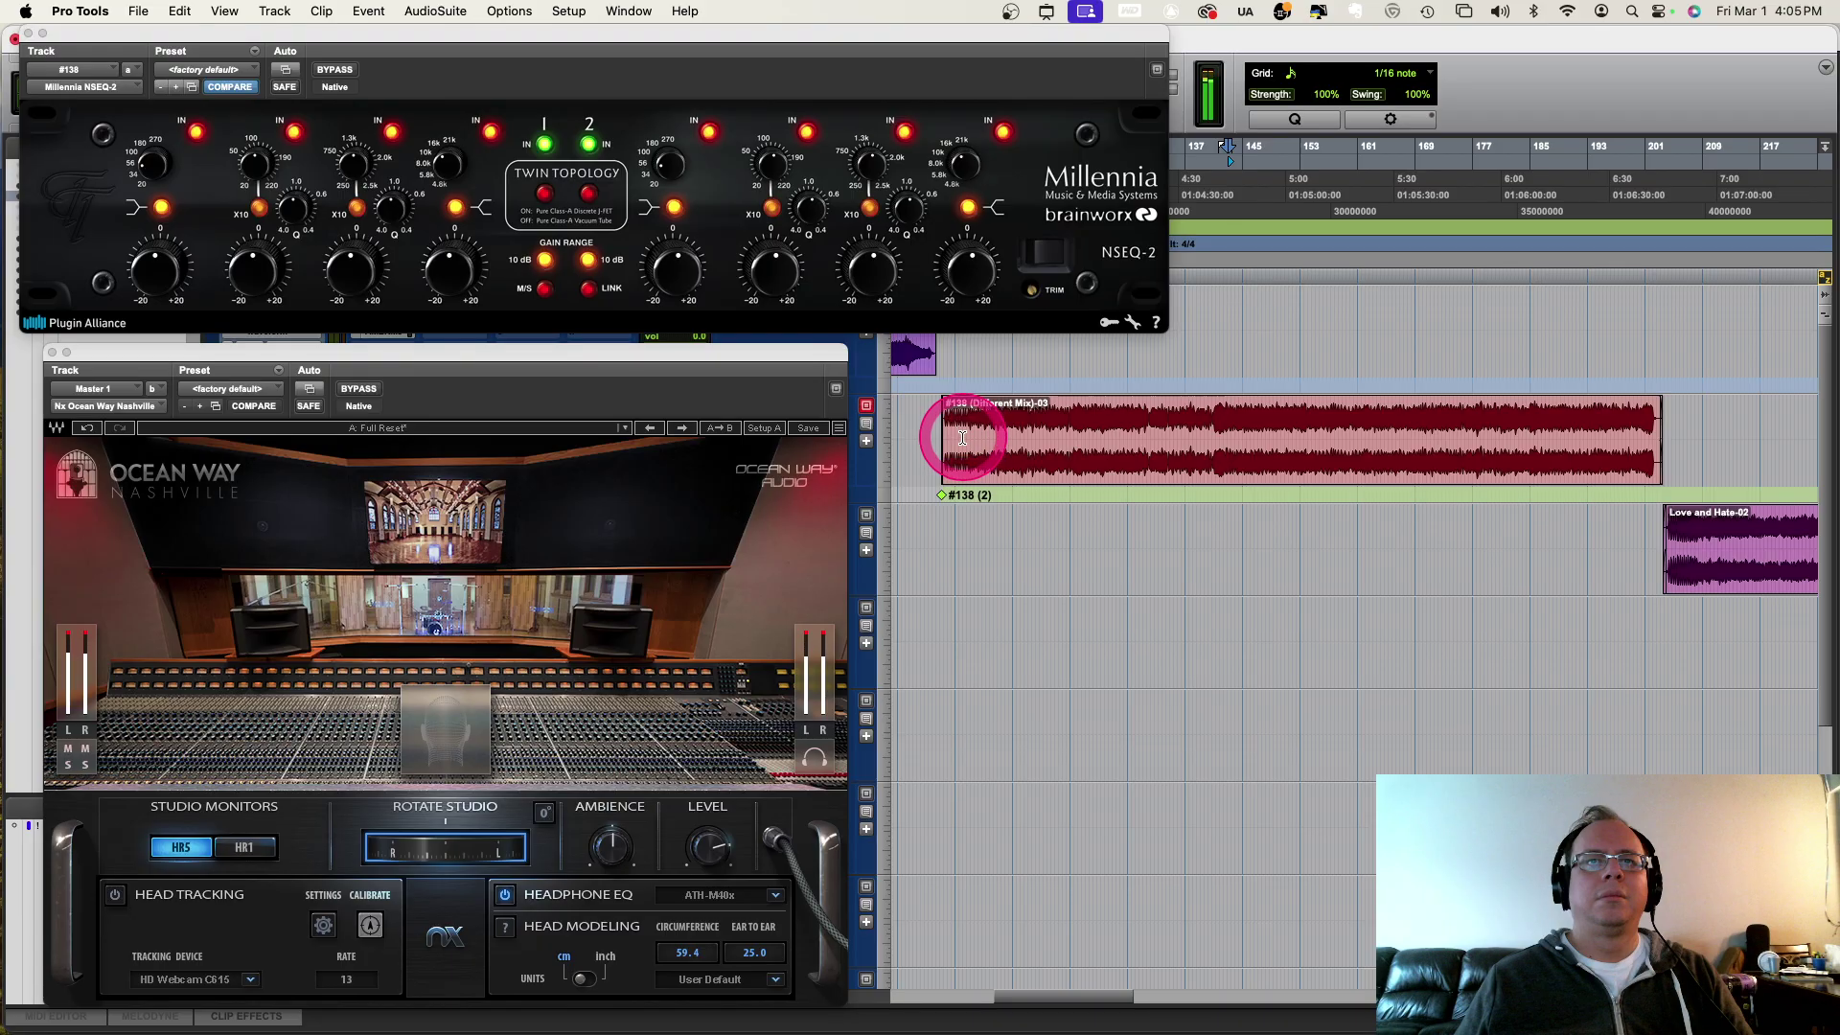
key(super+bracketright)
key(super+bracketright)
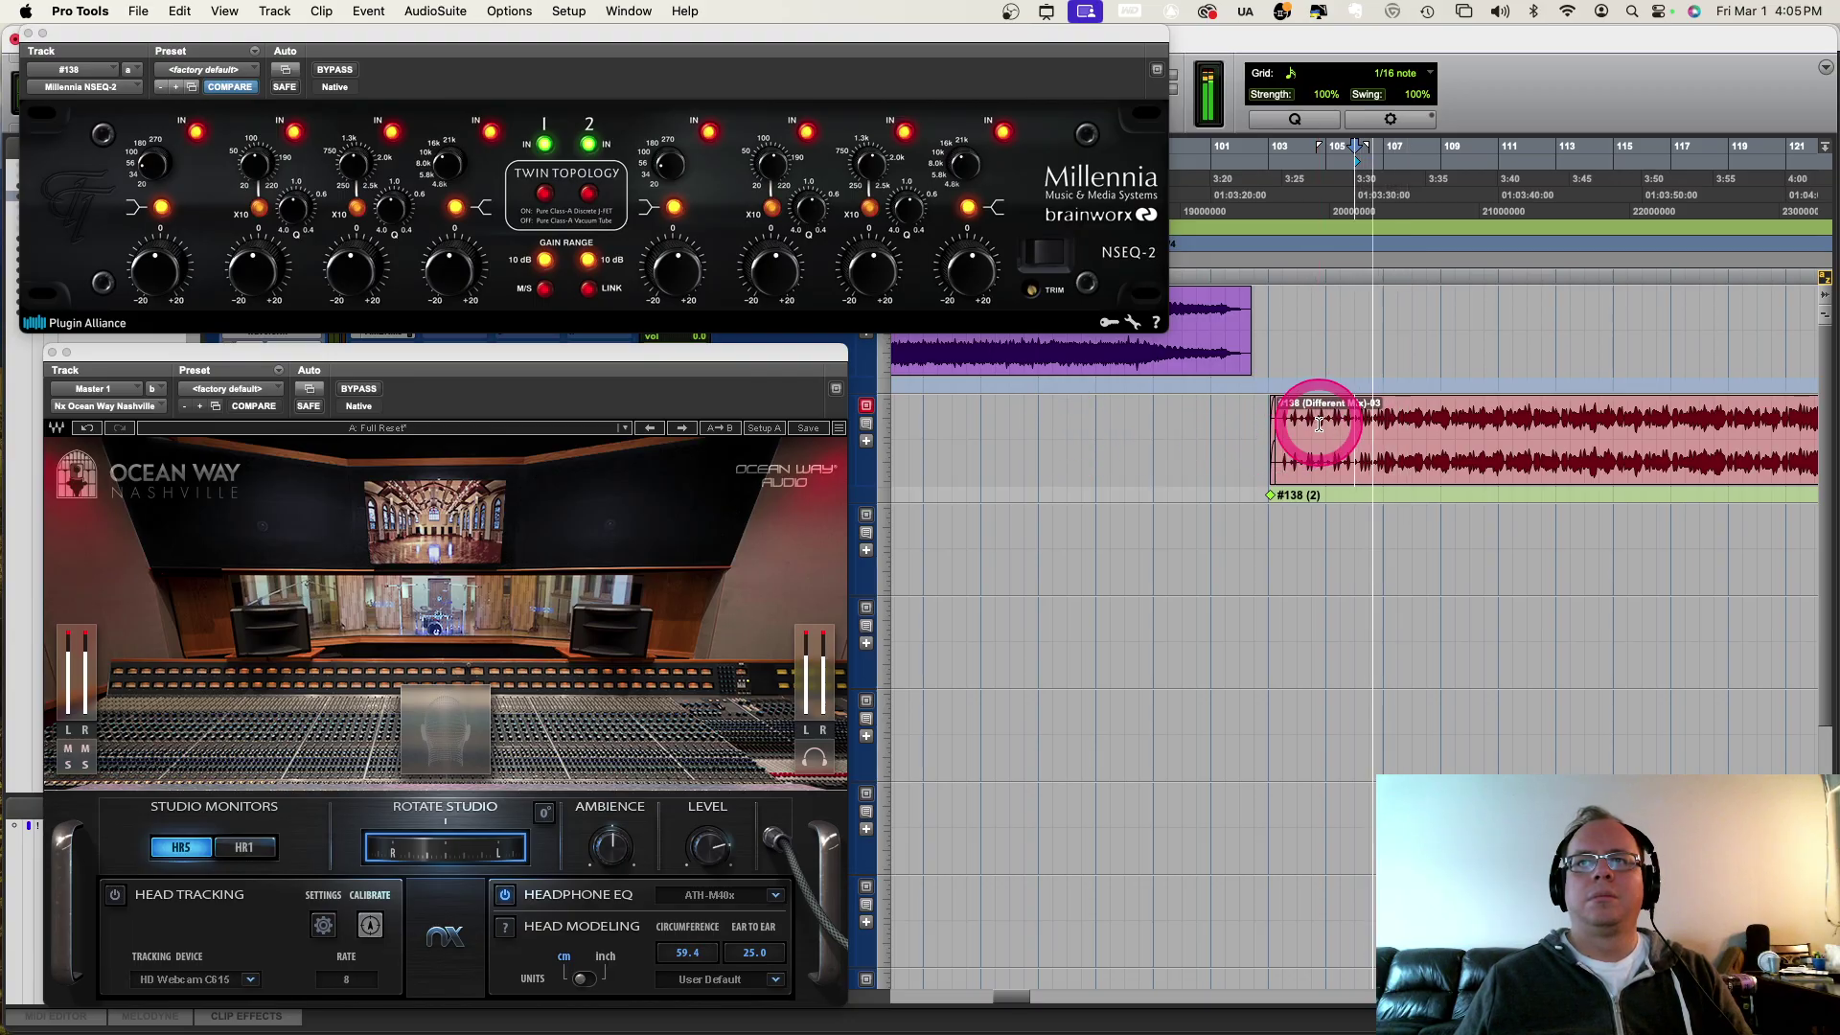
scroll(1318, 423, right, 2)
scroll(1317, 424, right, 8)
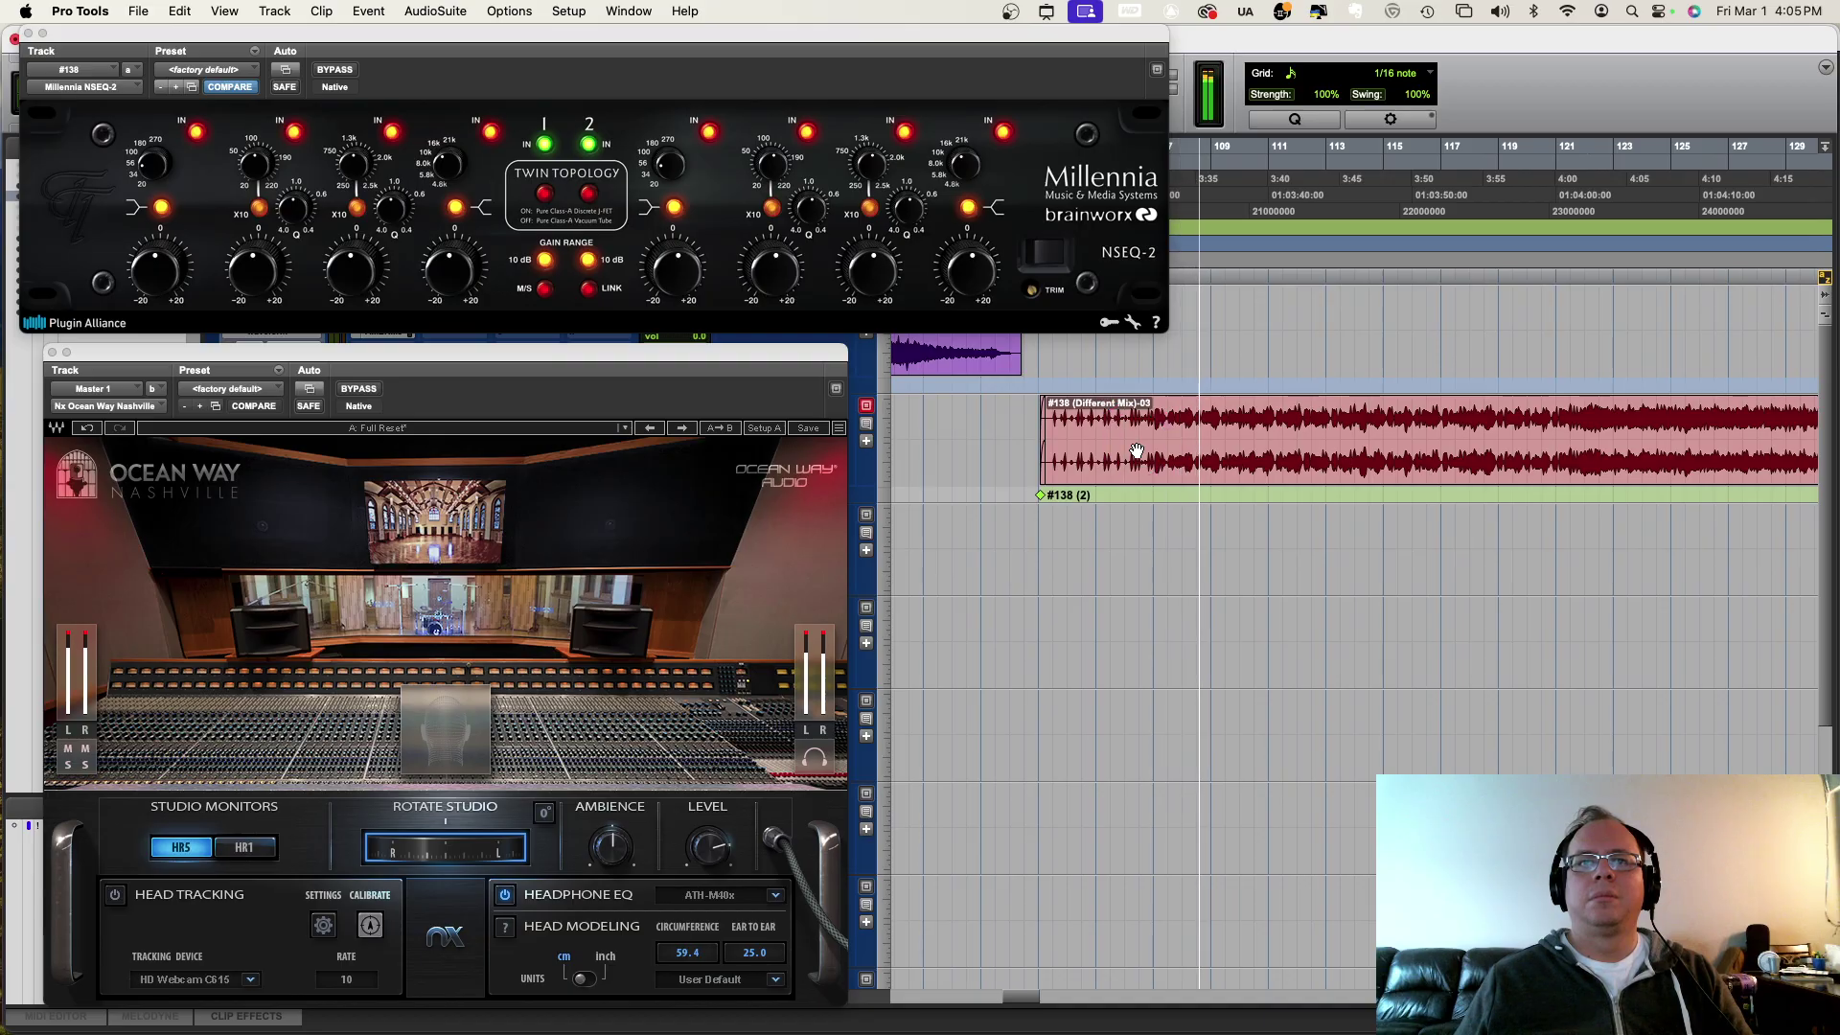
click(824, 641)
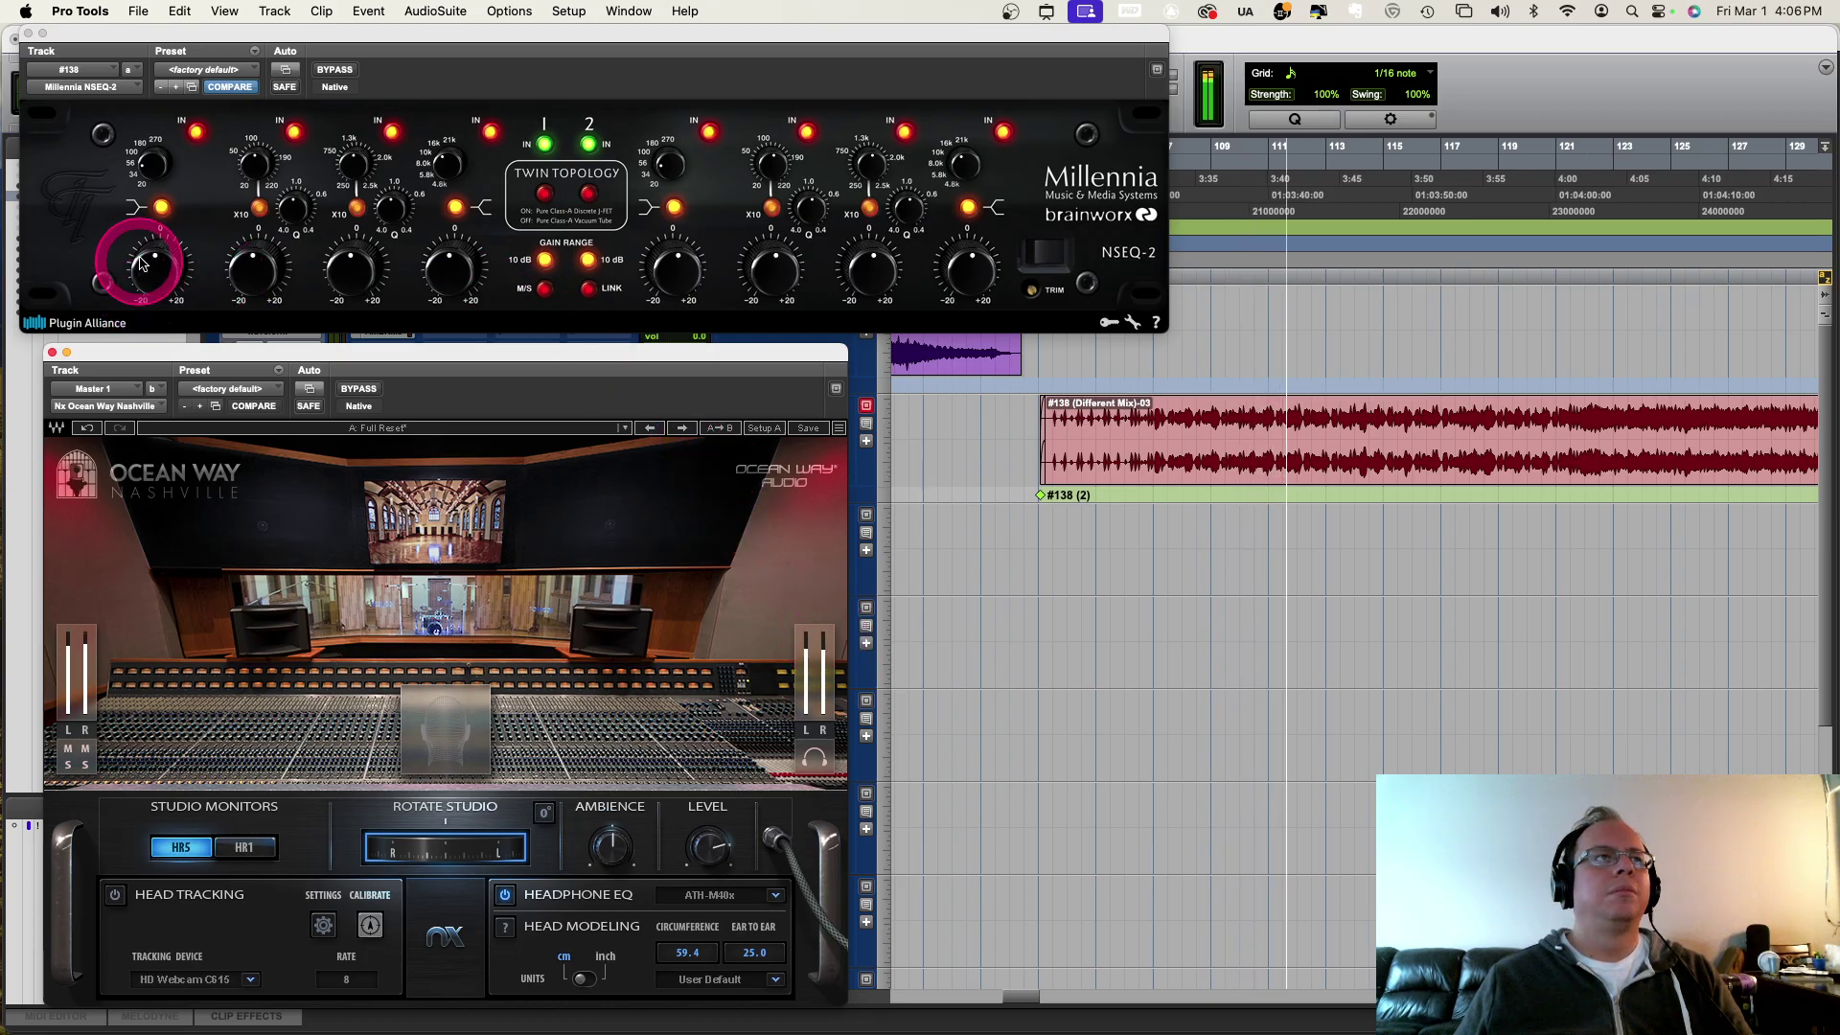
Step: Move Nx Ocean Way Nashville to Master 1's last F-J insert slot and Oz9Ele to its third A-E slot
drag(184, 360, 1074, 348)
scroll(546, 575, down, 3)
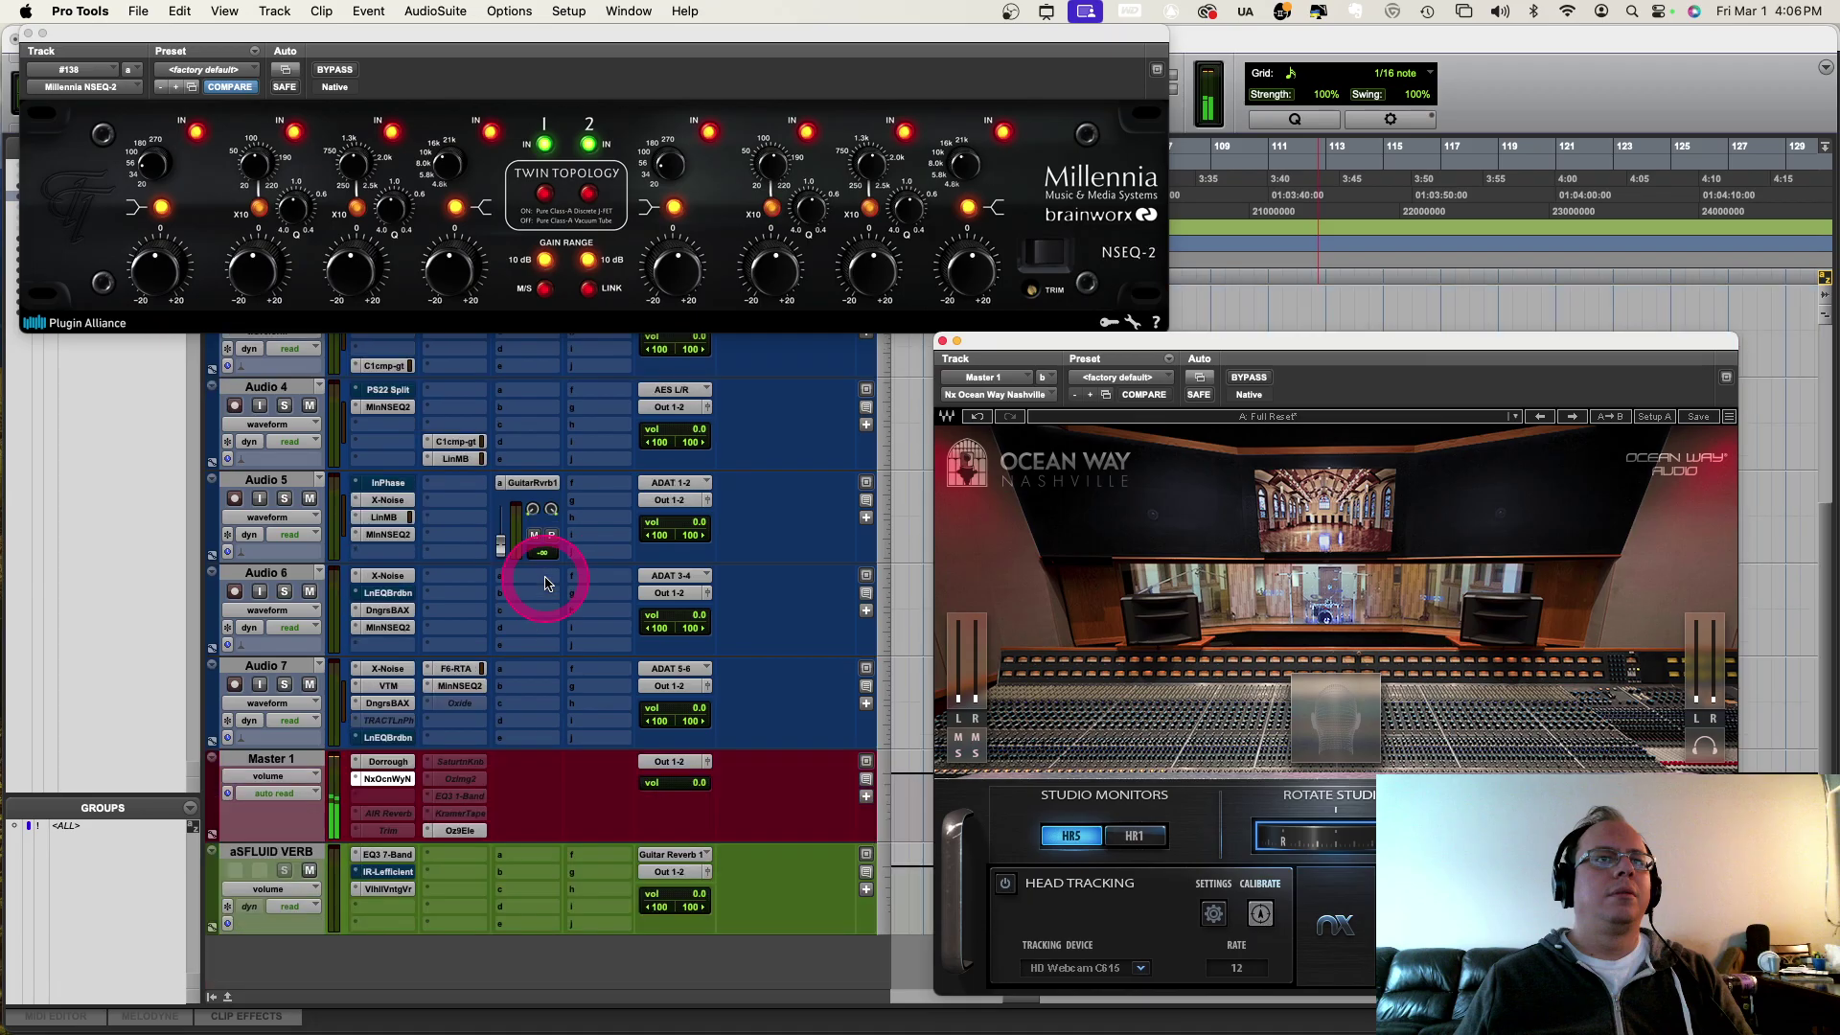
click(414, 826)
drag(410, 843, 460, 792)
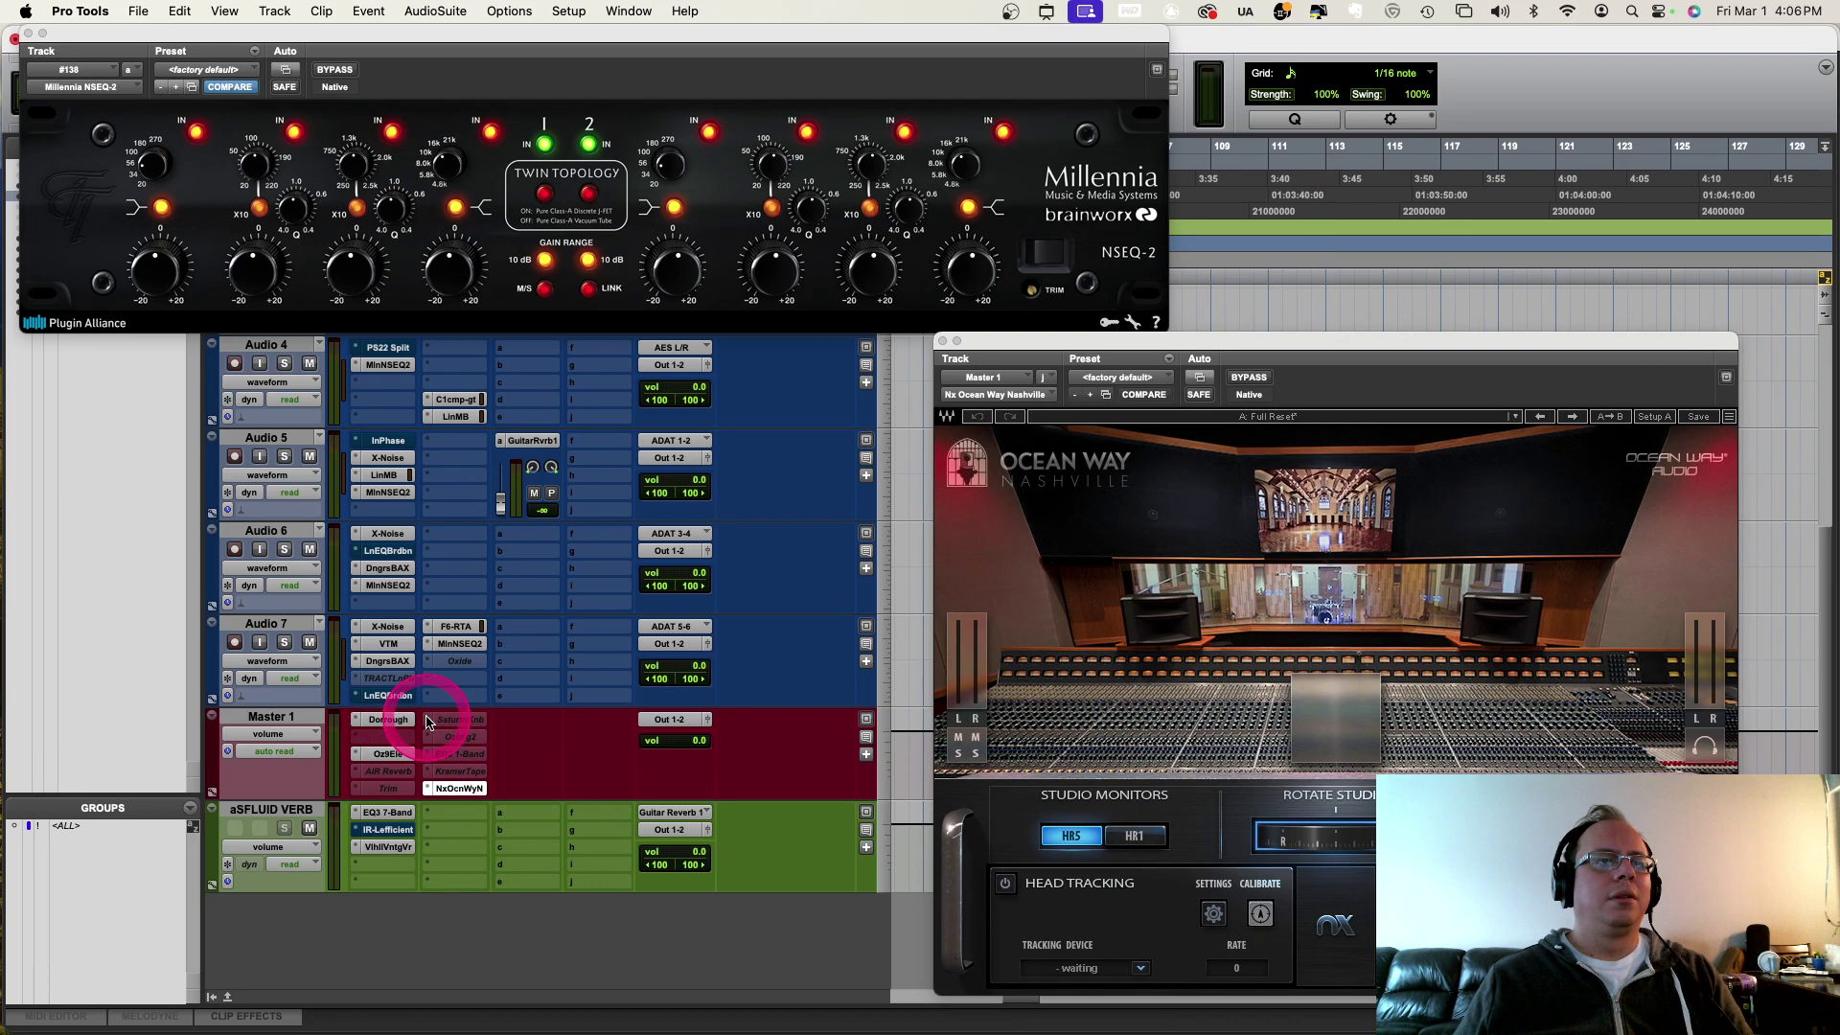
Step: Remove every plug-in except NxOcnWyN from Master 1's F-J inserts, including EQ3 7-Band and KramerTape
click(428, 723)
click(460, 683)
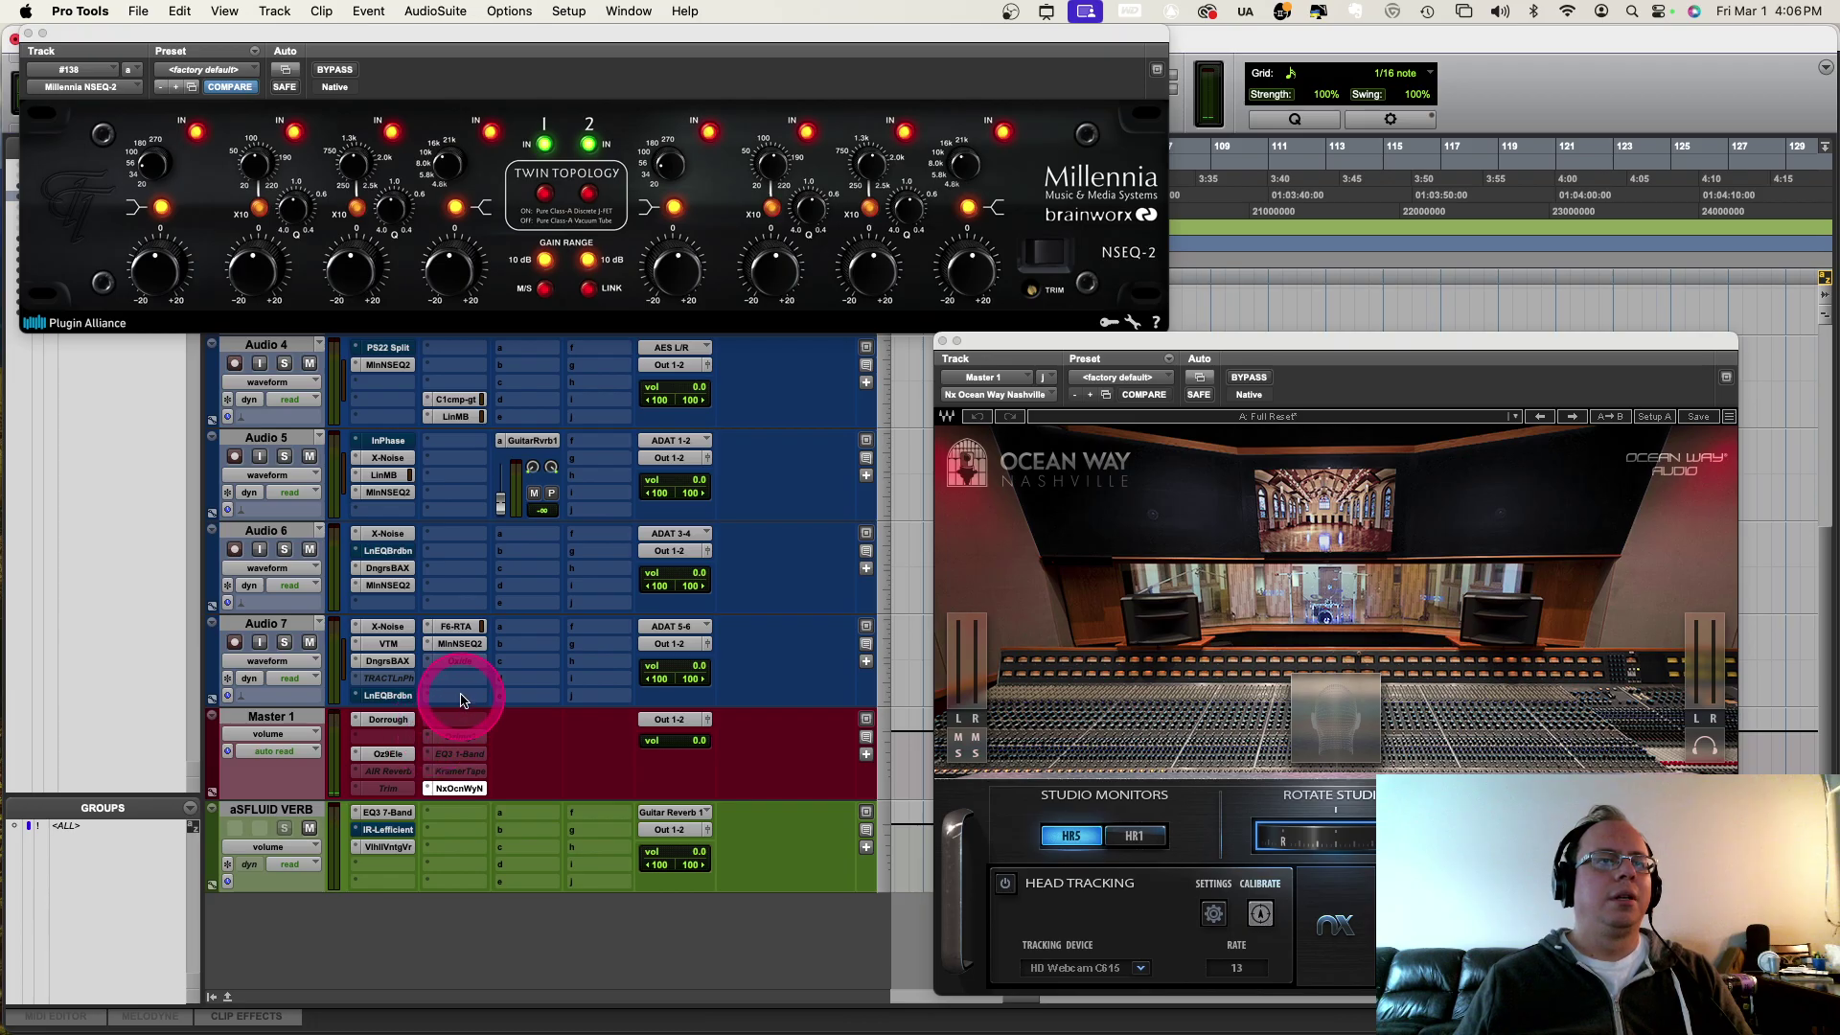
click(461, 701)
click(455, 674)
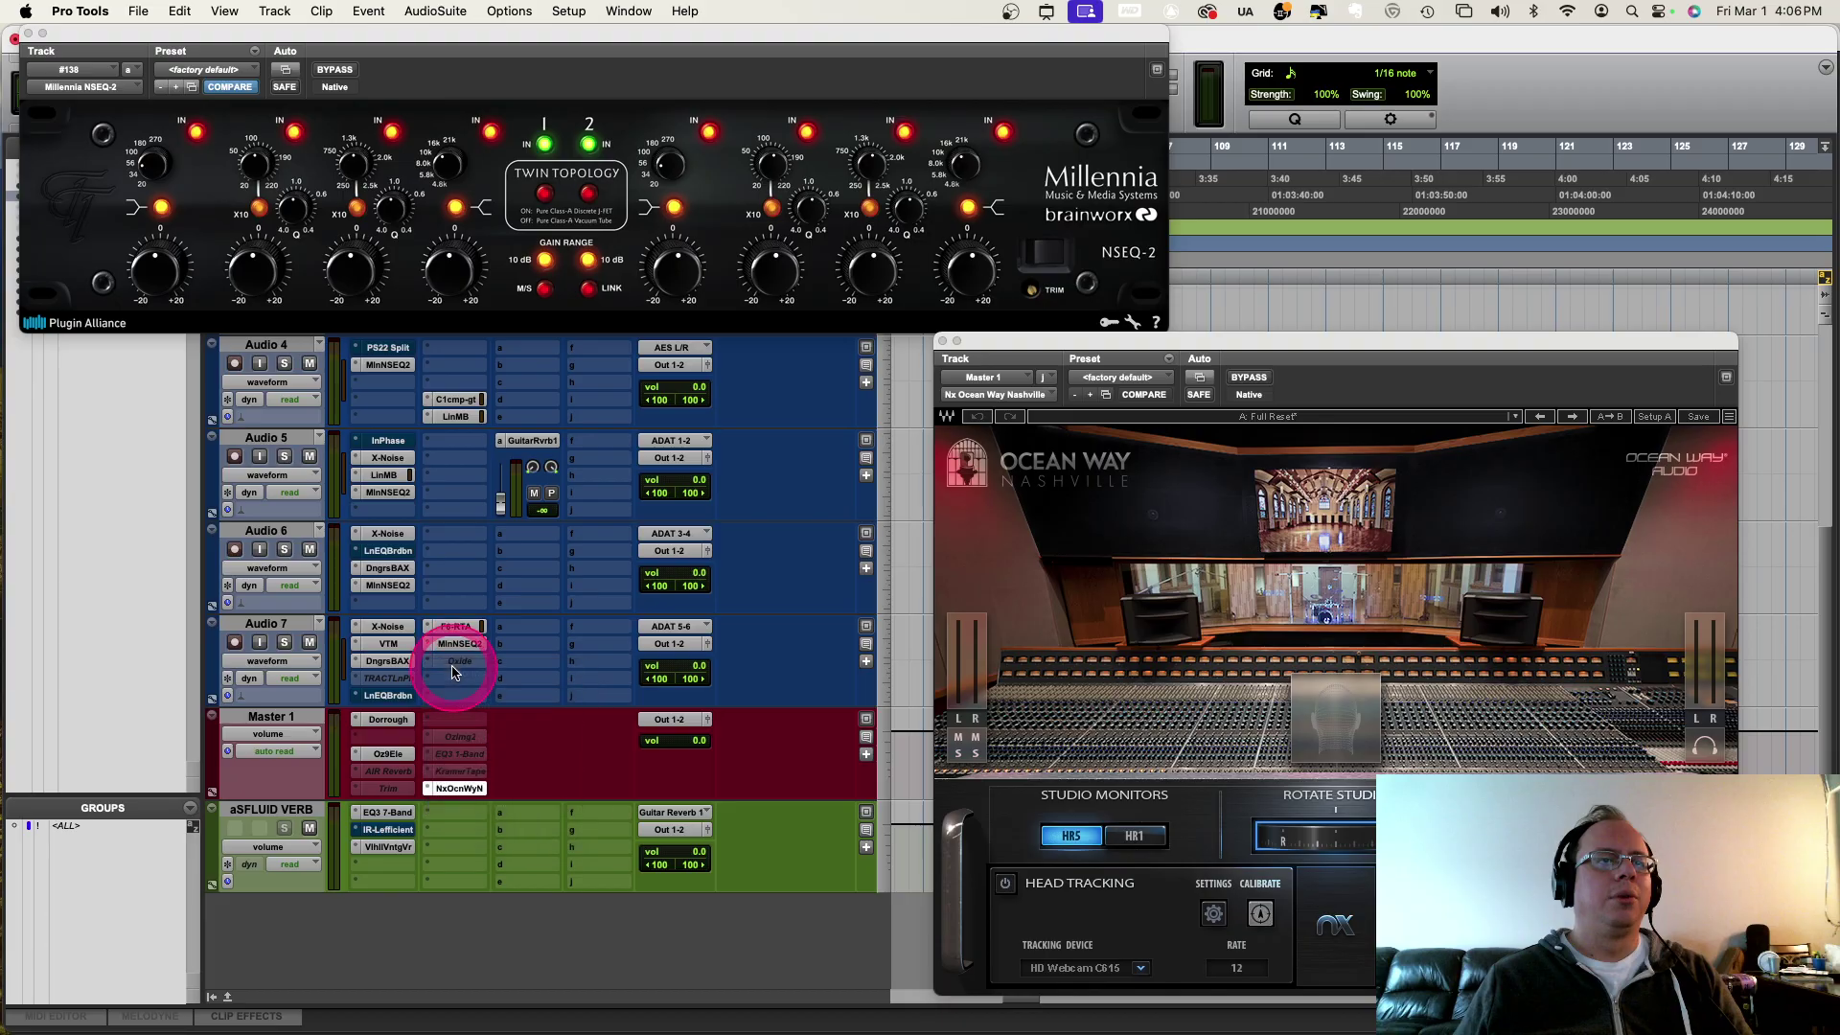
click(457, 728)
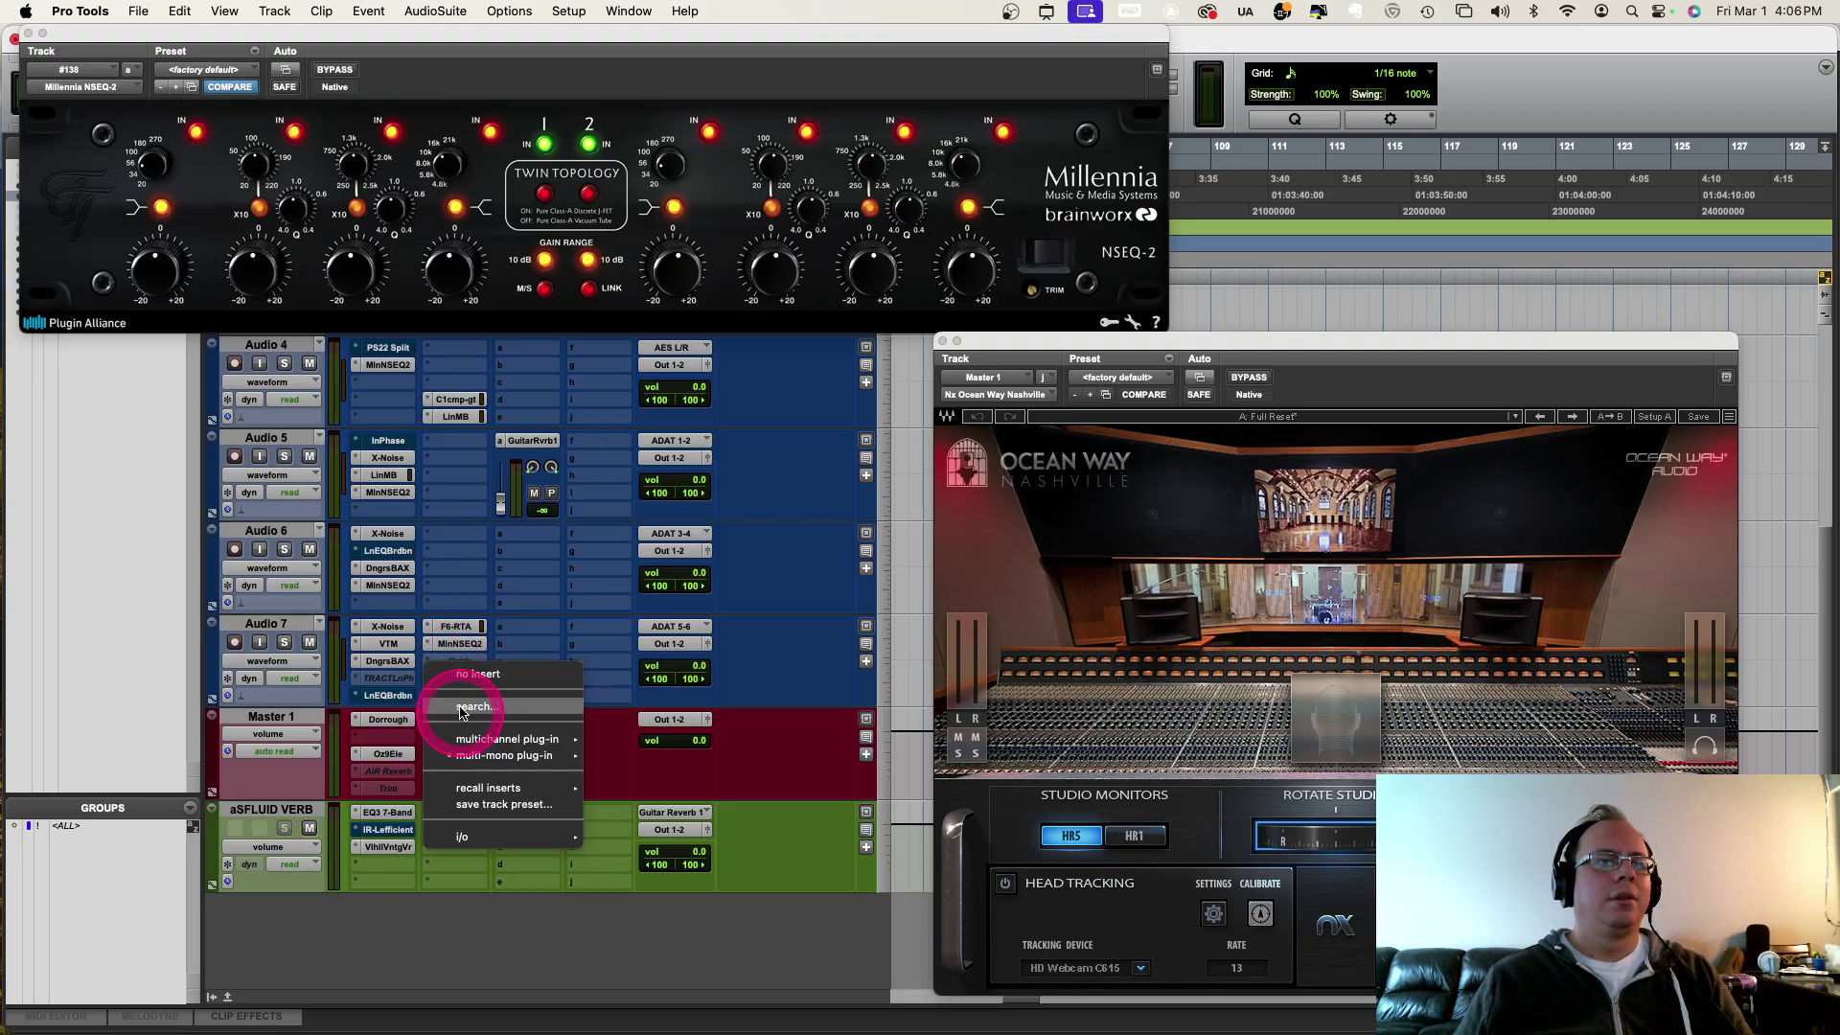
click(460, 669)
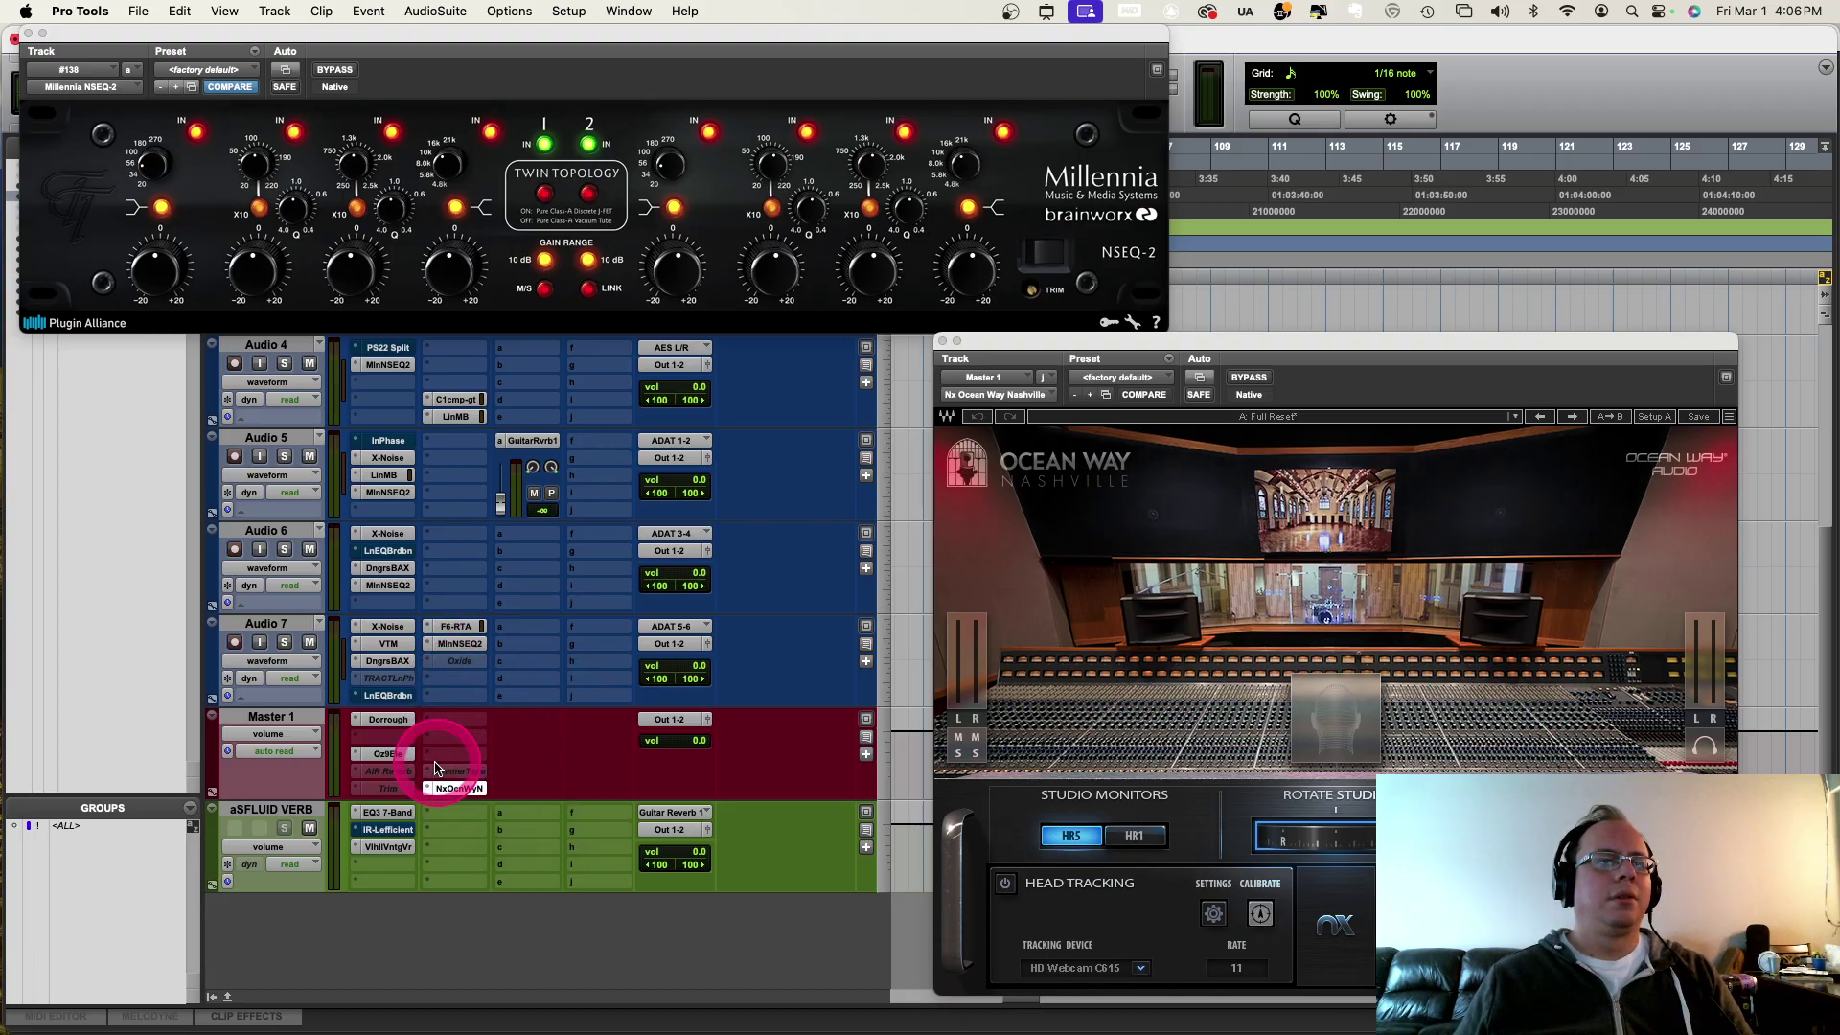
click(456, 719)
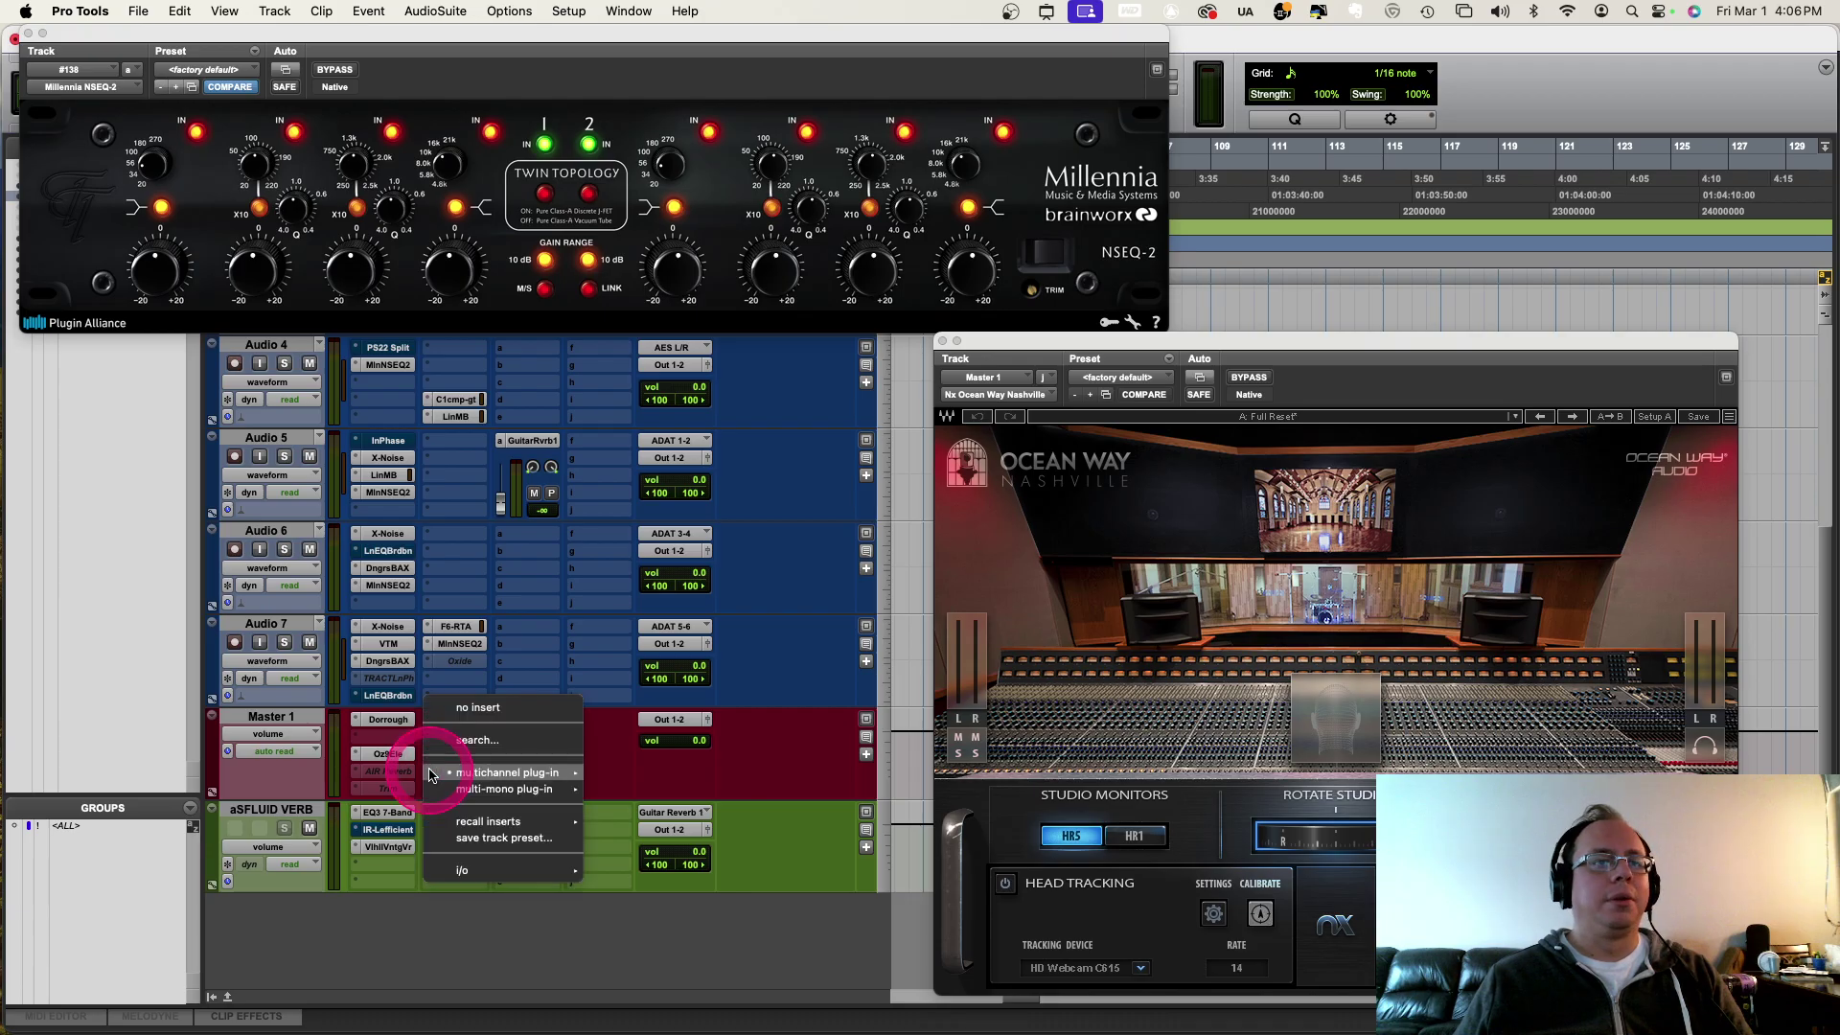
click(454, 711)
Step: Try to remove the inactive AIR Reverb and Trim plug-ins from Master 1's A-E inserts, then cancel
click(353, 775)
drag(354, 774, 399, 738)
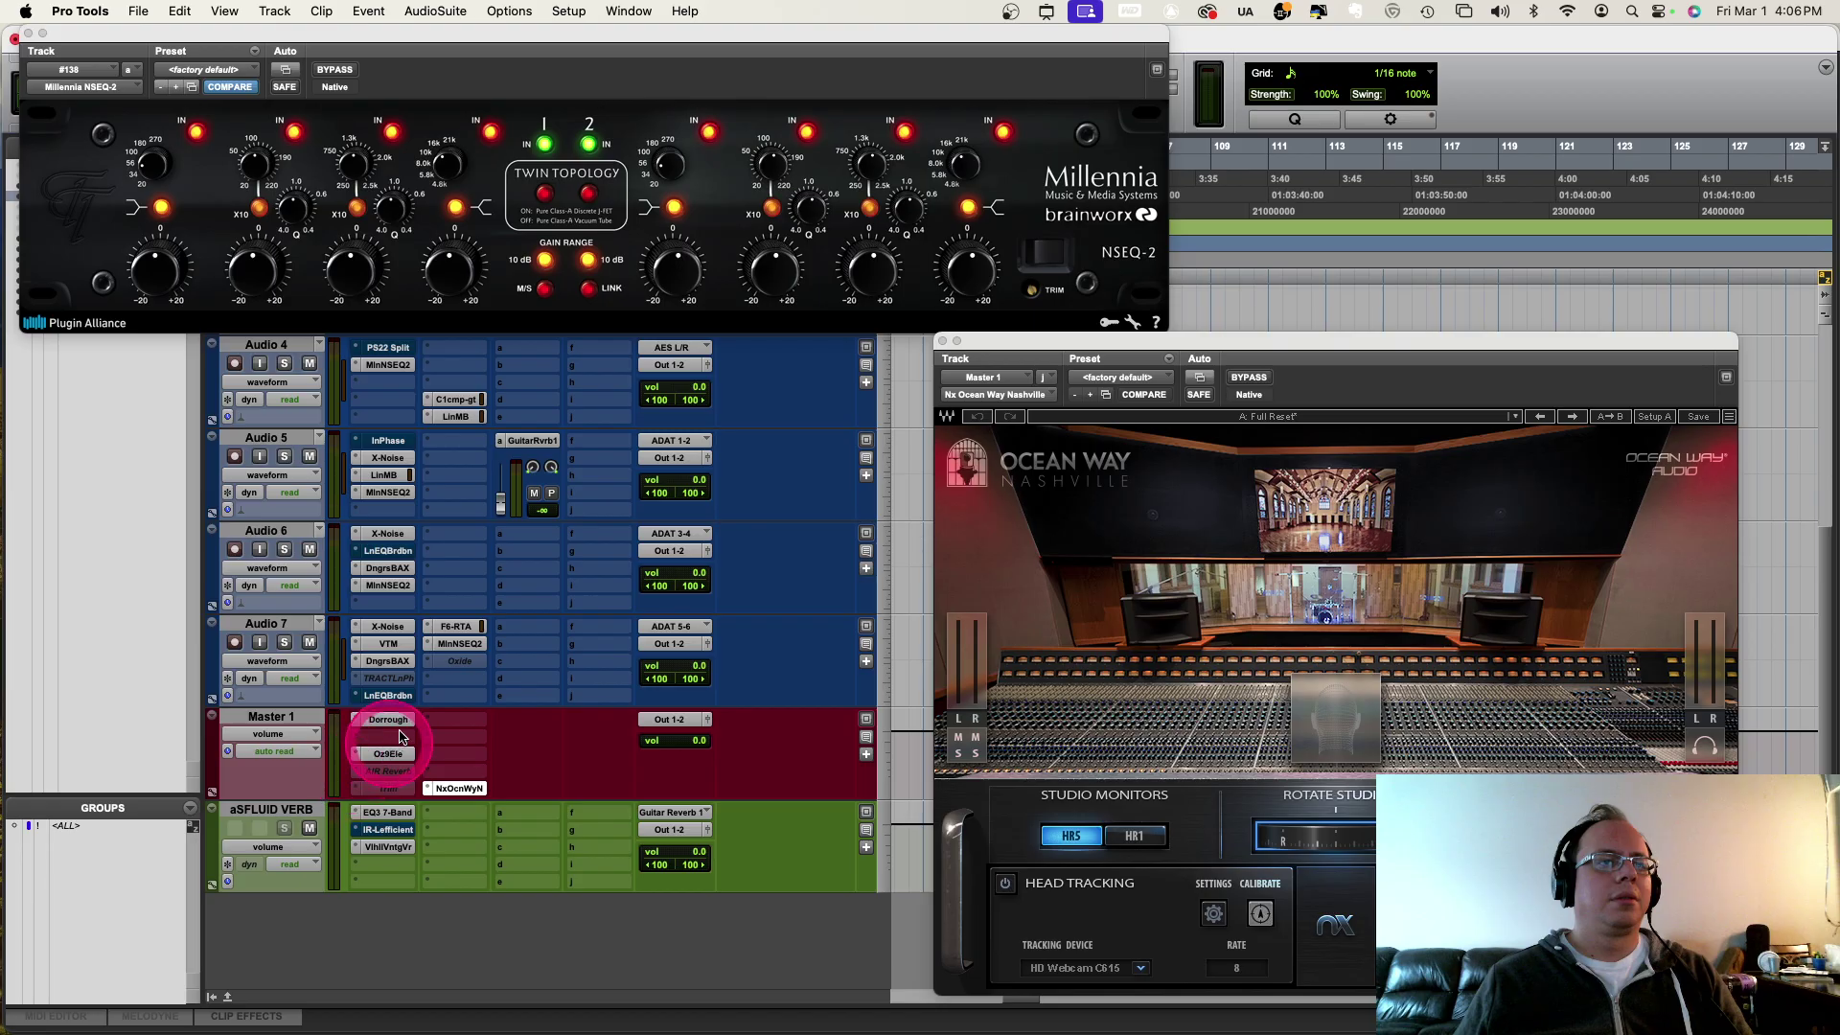
click(407, 714)
click(367, 791)
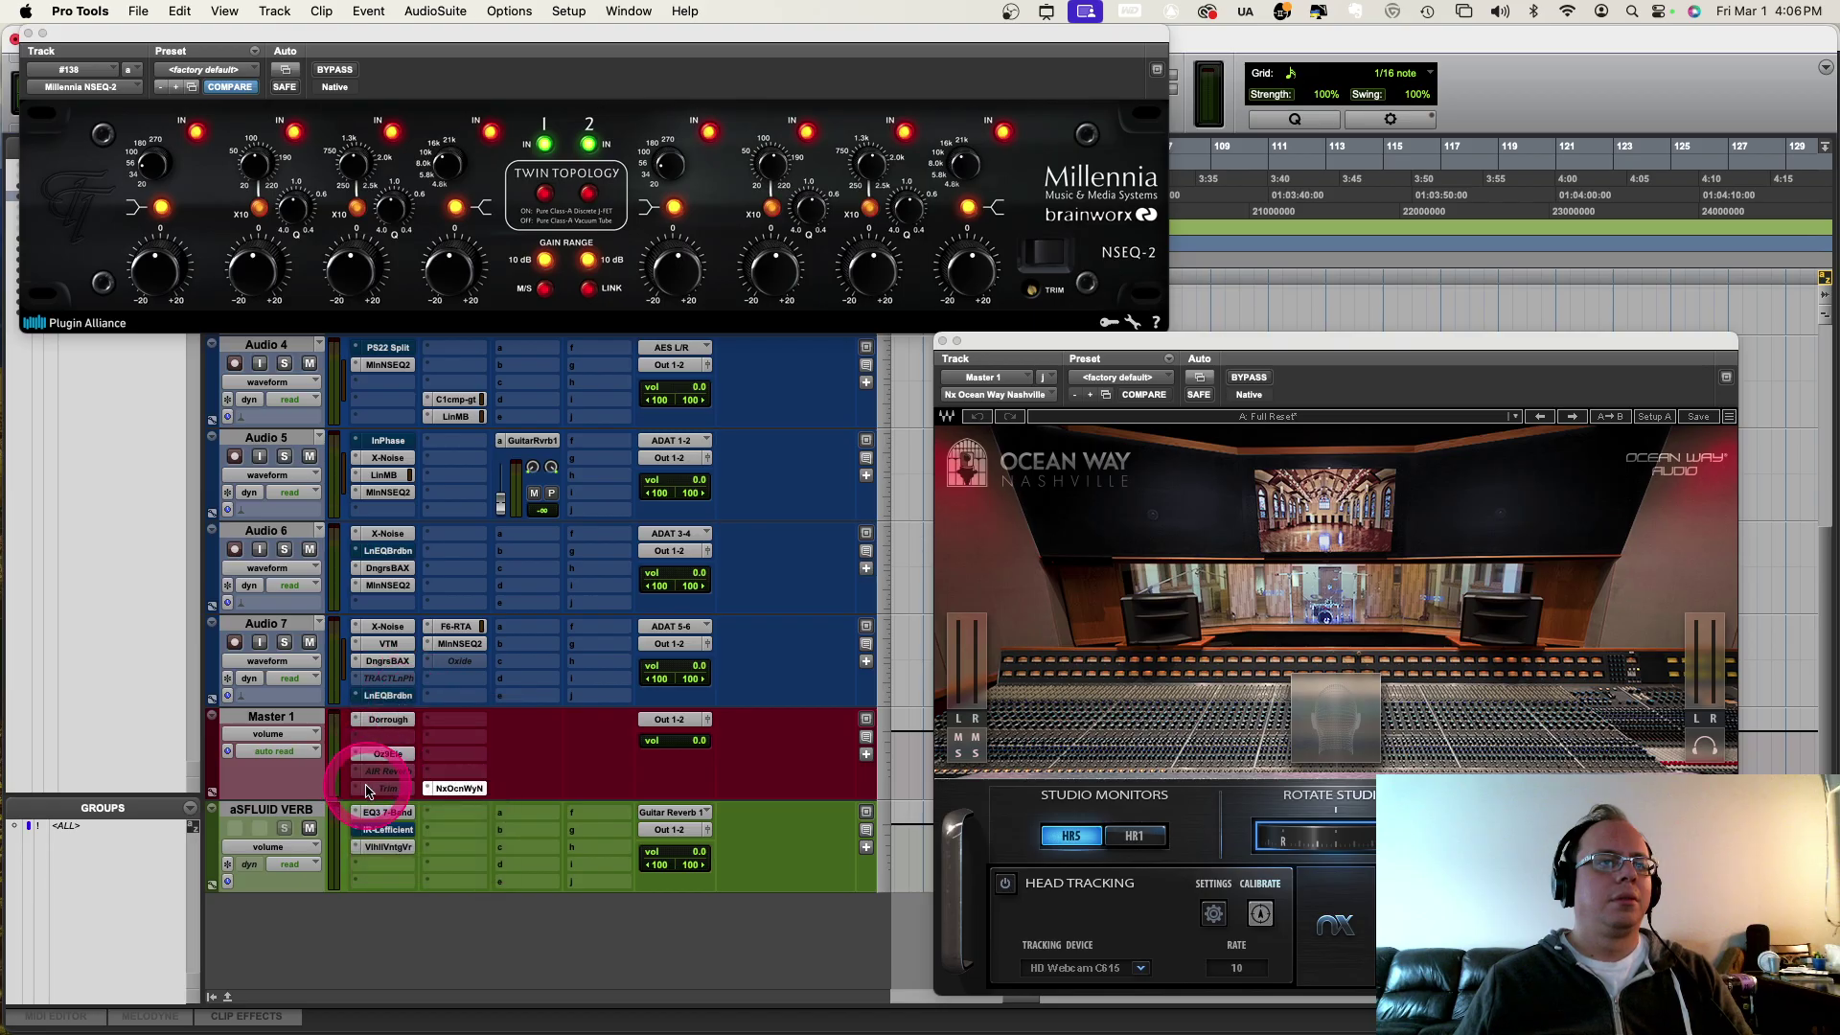
click(992, 448)
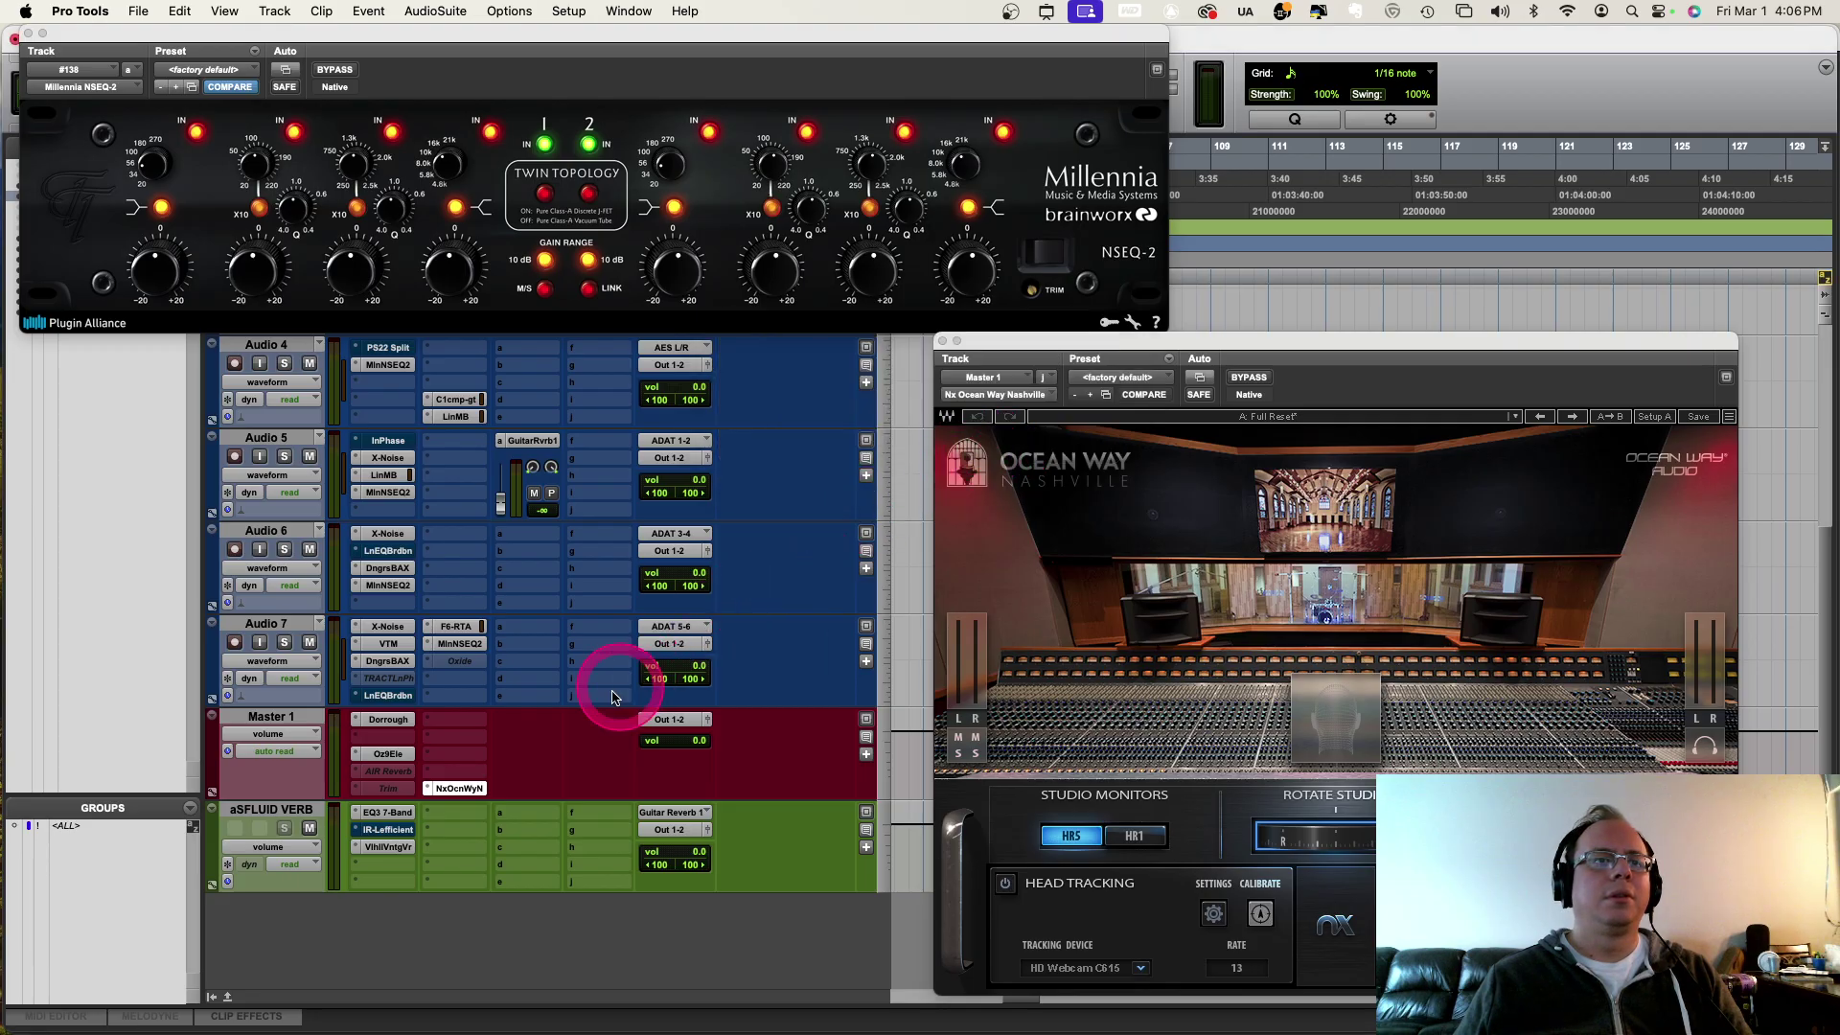
Step: Try to remove the inactive AIR Reverb plug-in from Master 1's A-E inserts
click(384, 769)
drag(385, 769, 355, 774)
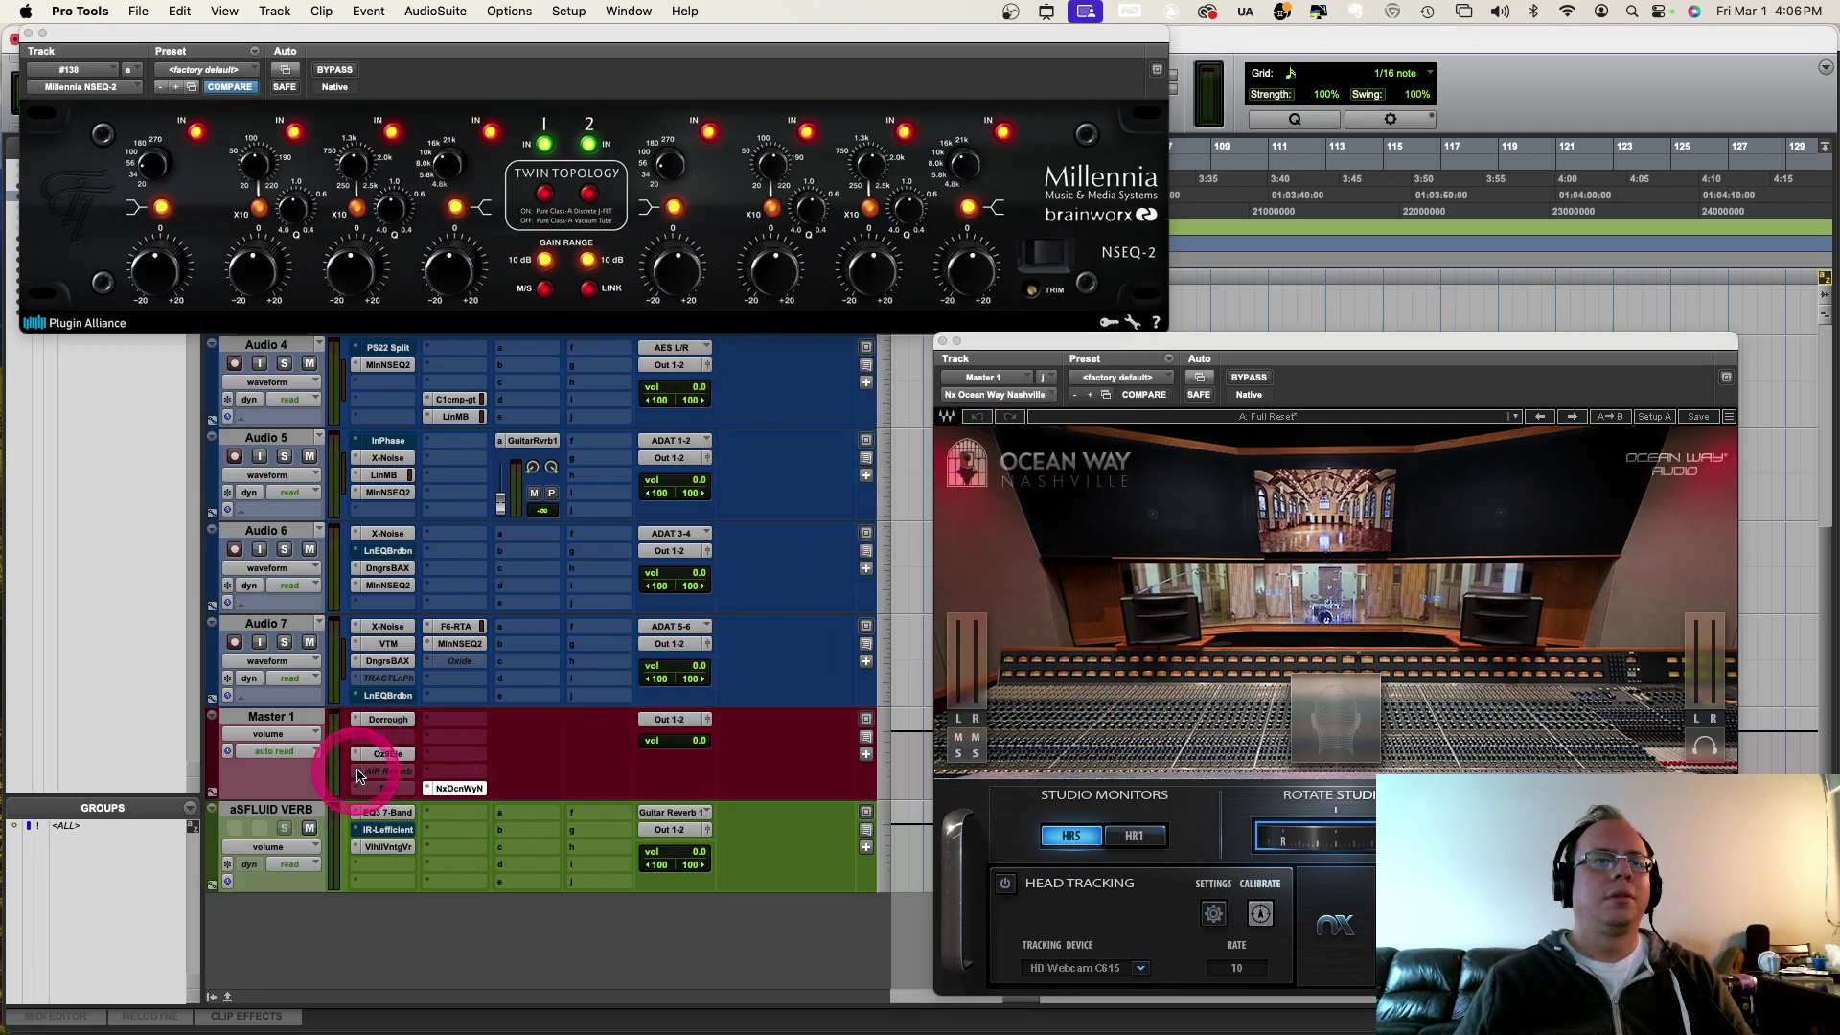
click(389, 772)
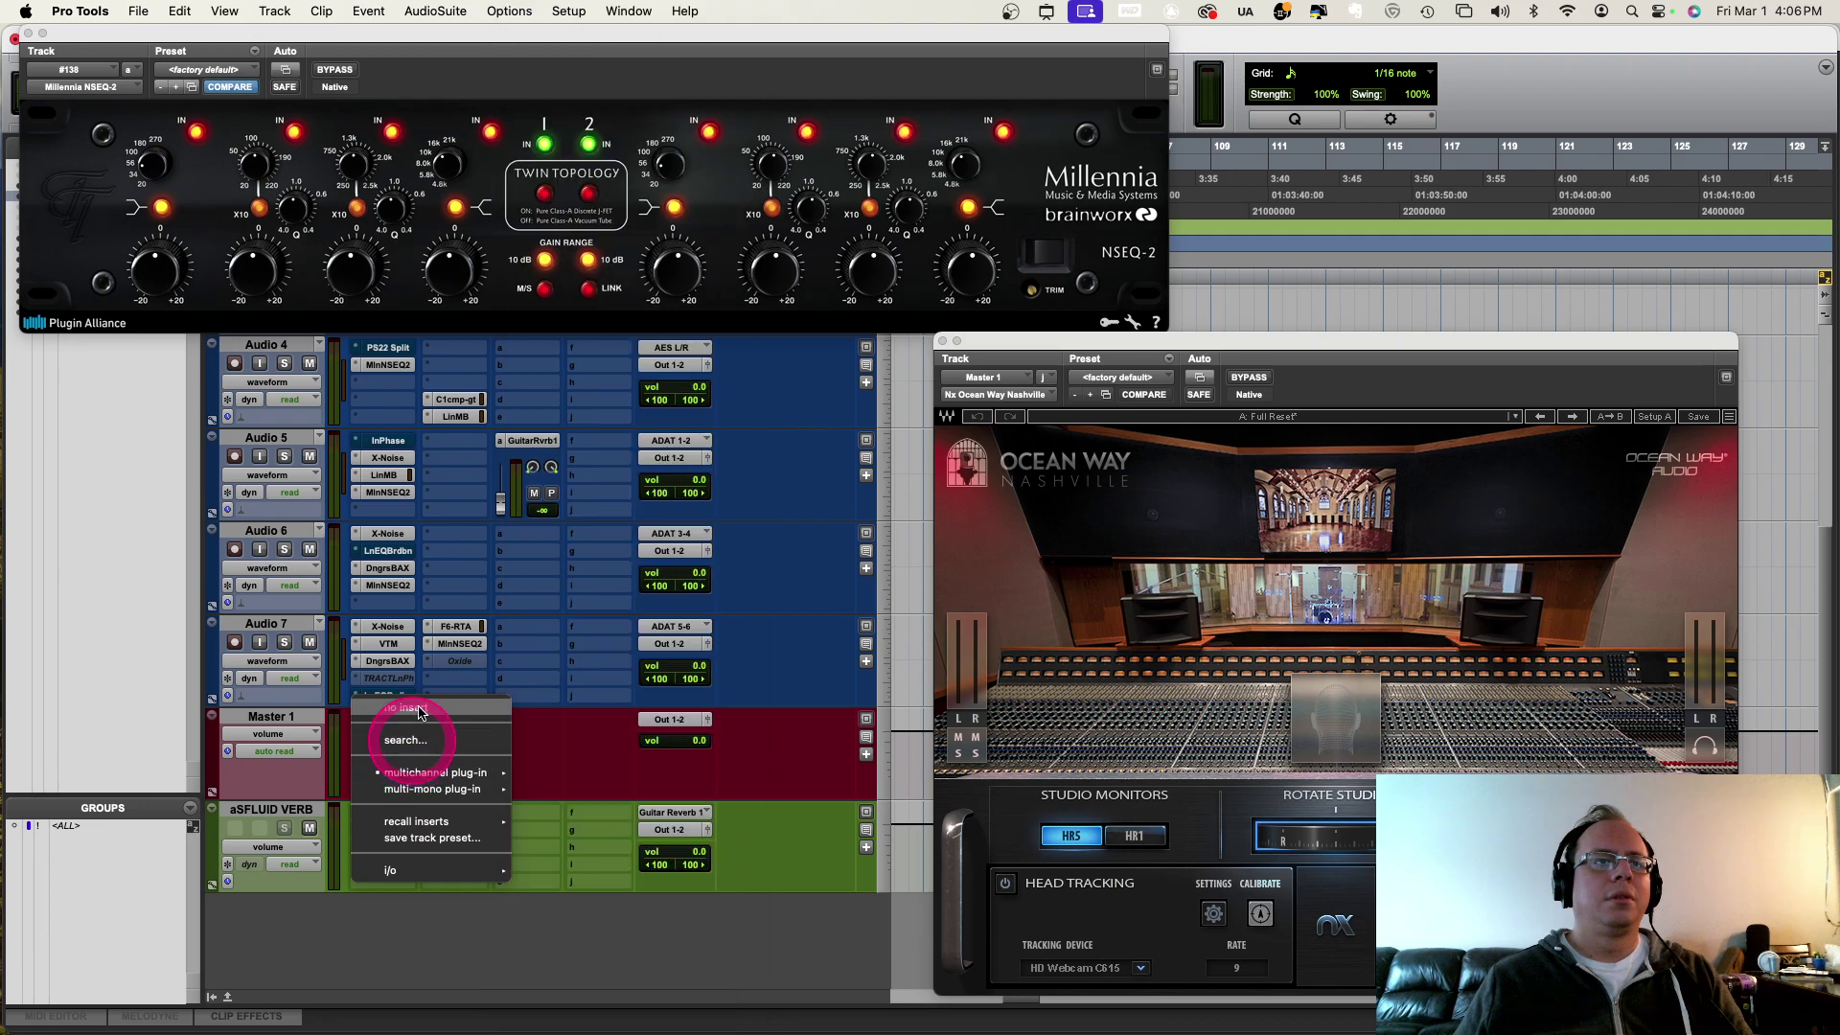
click(418, 709)
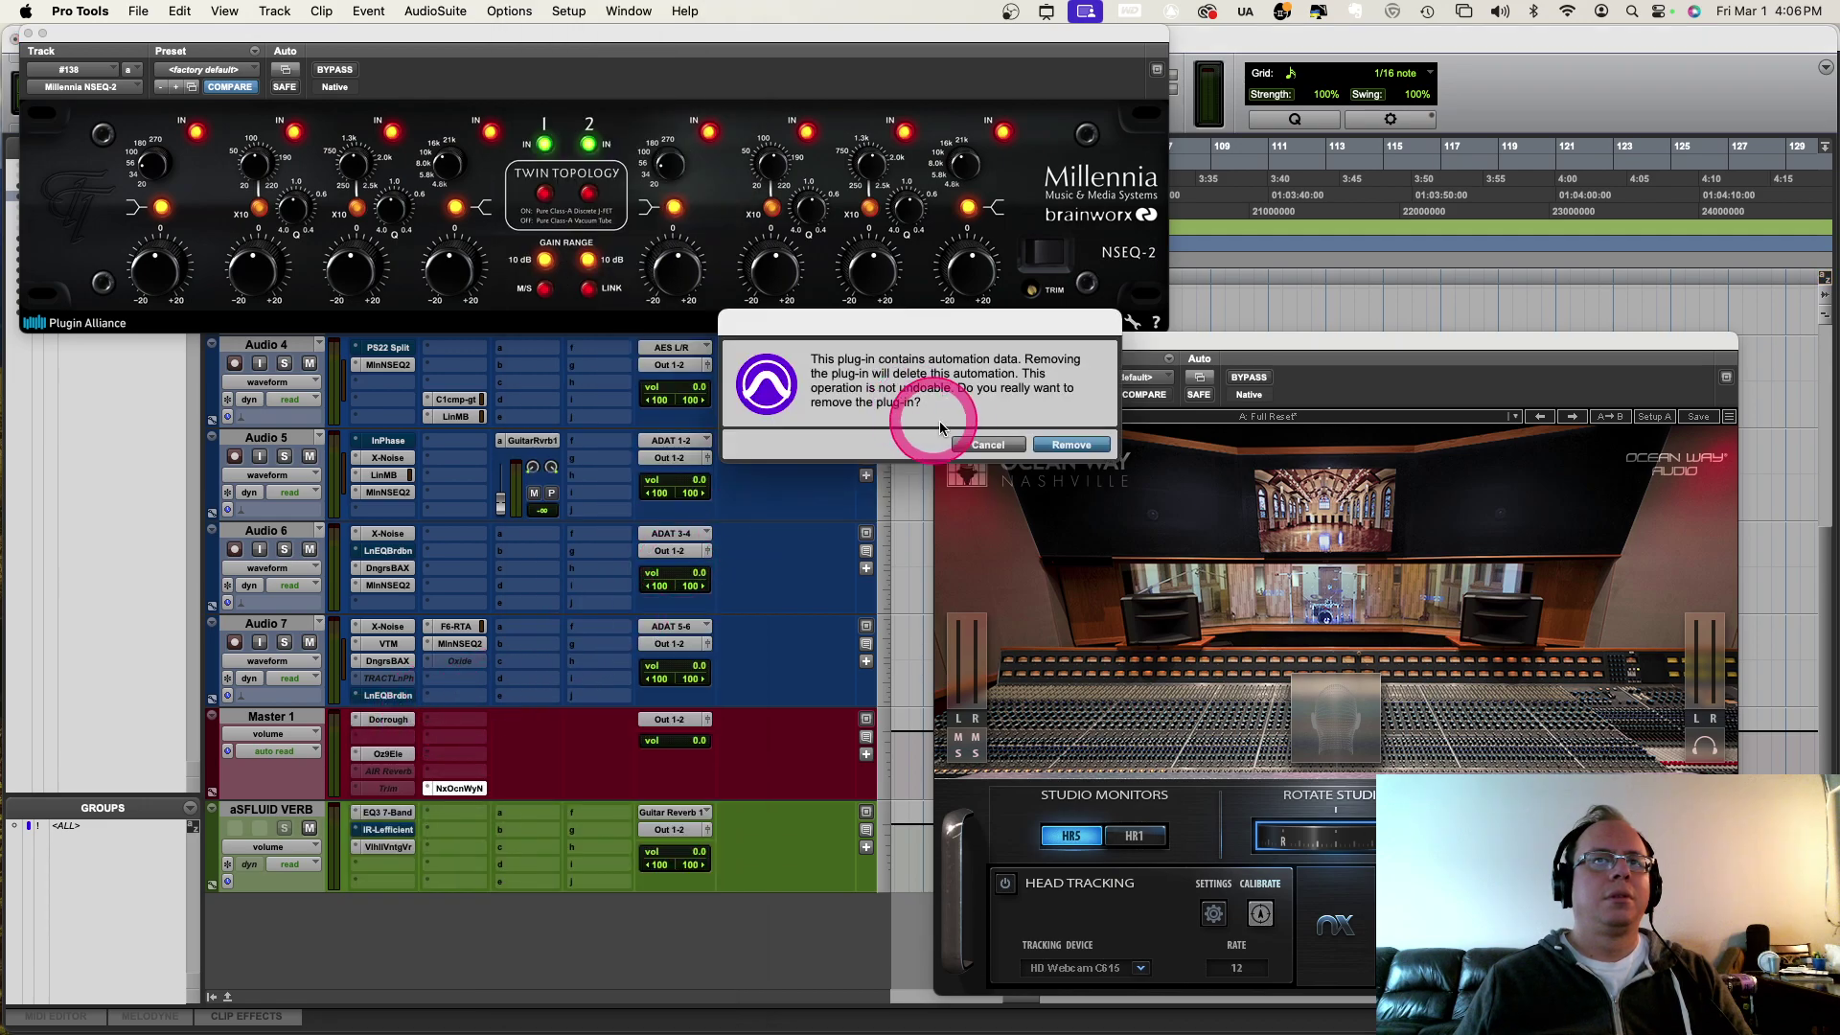
click(992, 479)
Step: Display the AIR Reverb Master Bypass automation on Master 1 and move the Nx Ocean Way Nashville window off the timeline
click(392, 785)
click(269, 734)
mouse_move(323, 769)
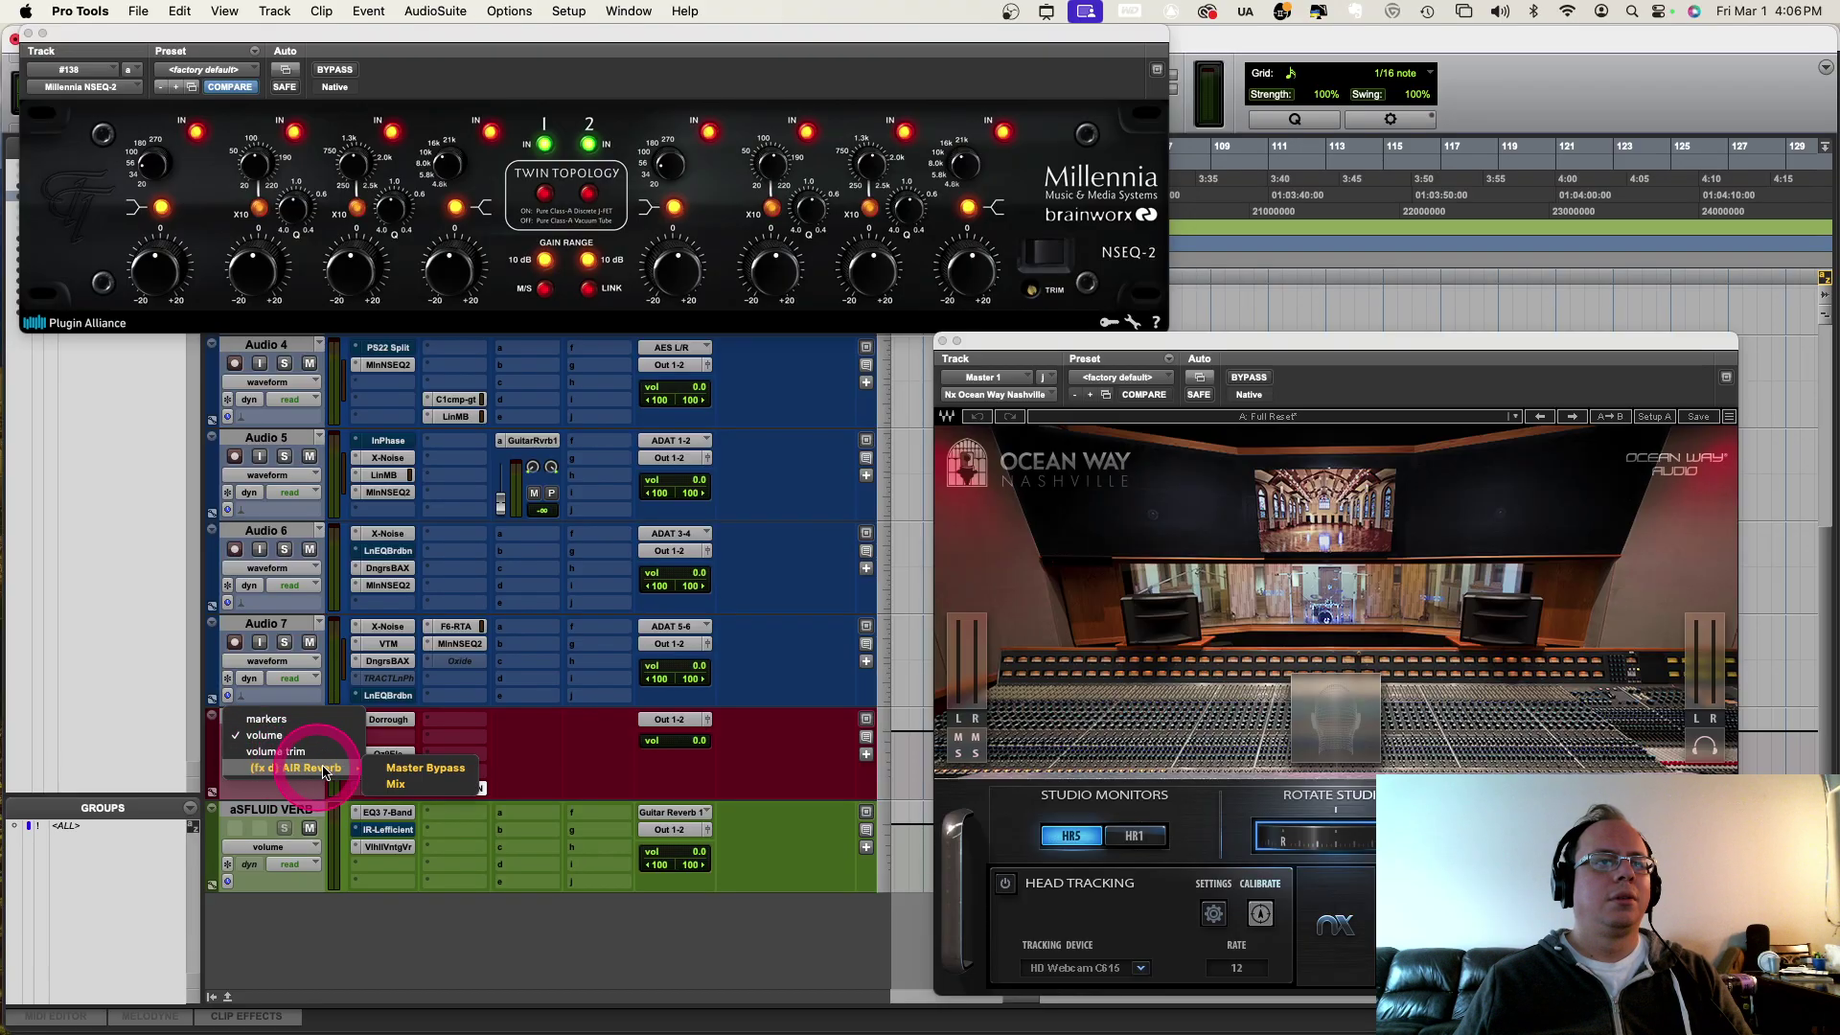
click(396, 768)
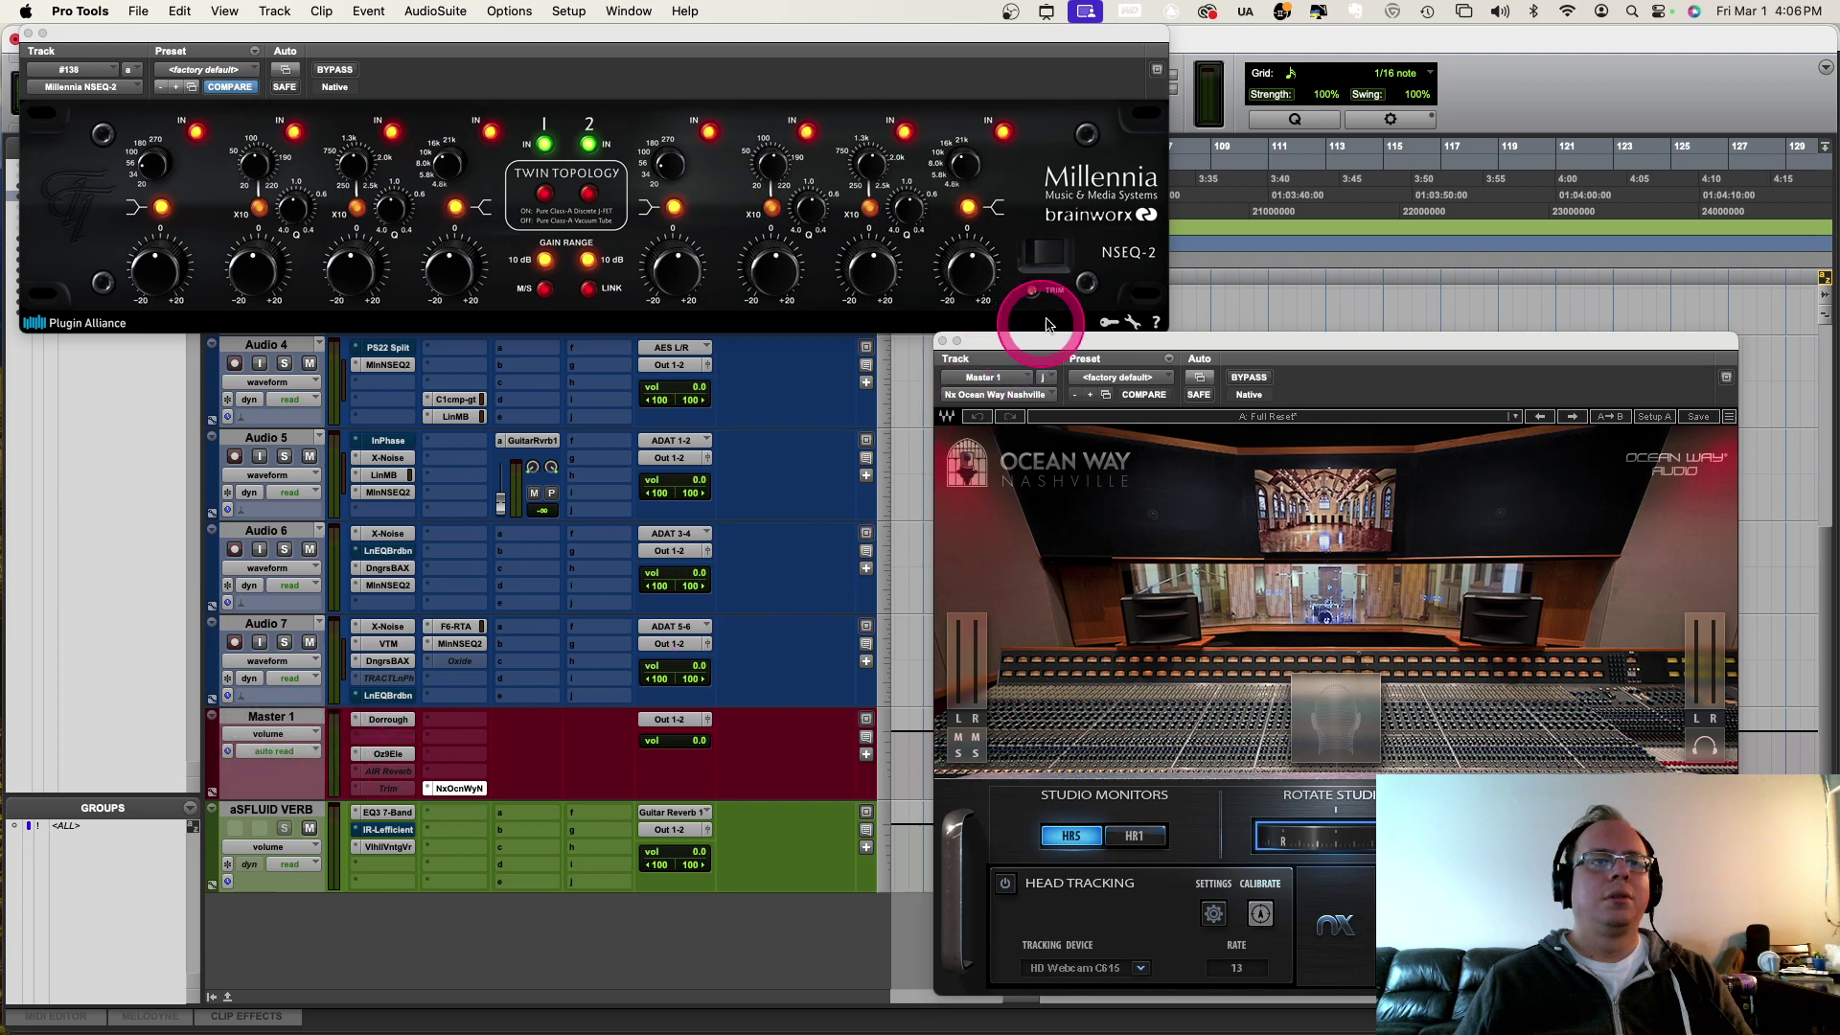
drag(1051, 348, 209, 789)
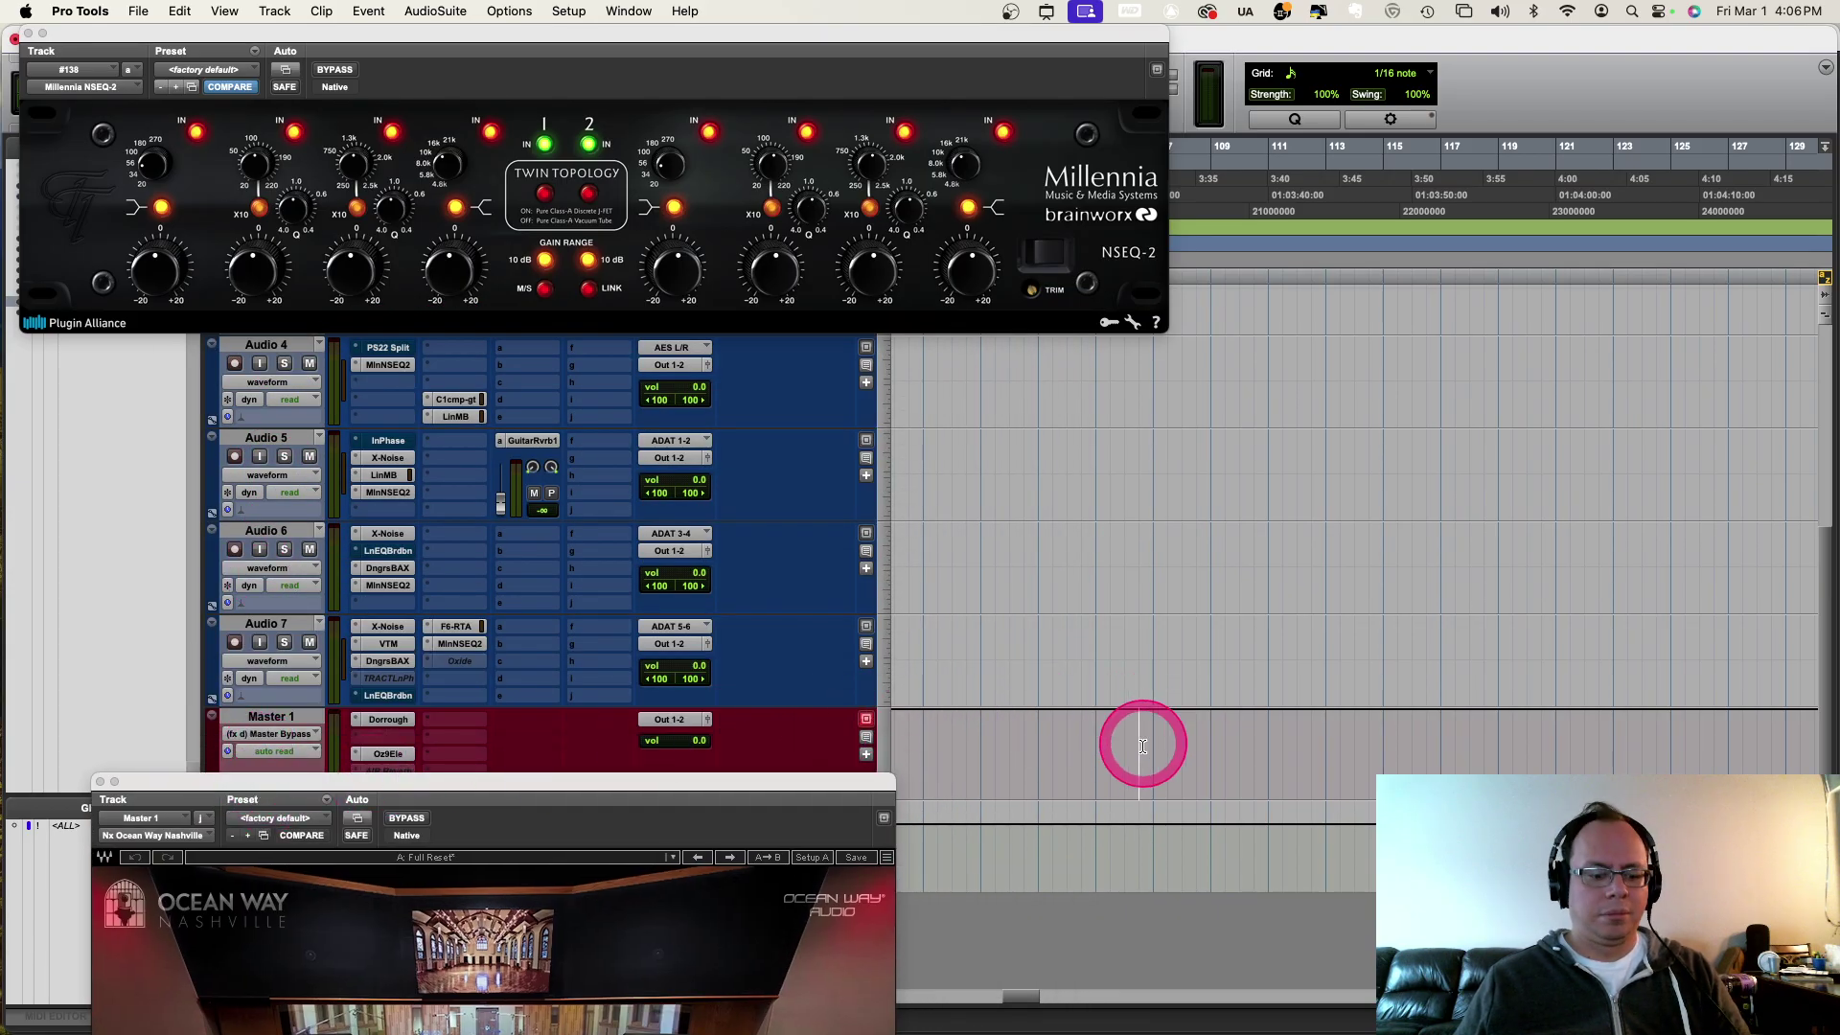
Step: Examine Master 1's AIR Reverb bypass automation across the whole session, placing the edit cursor below the Seminal Fluid clip
click(1140, 745)
key(alt+a)
click(1540, 743)
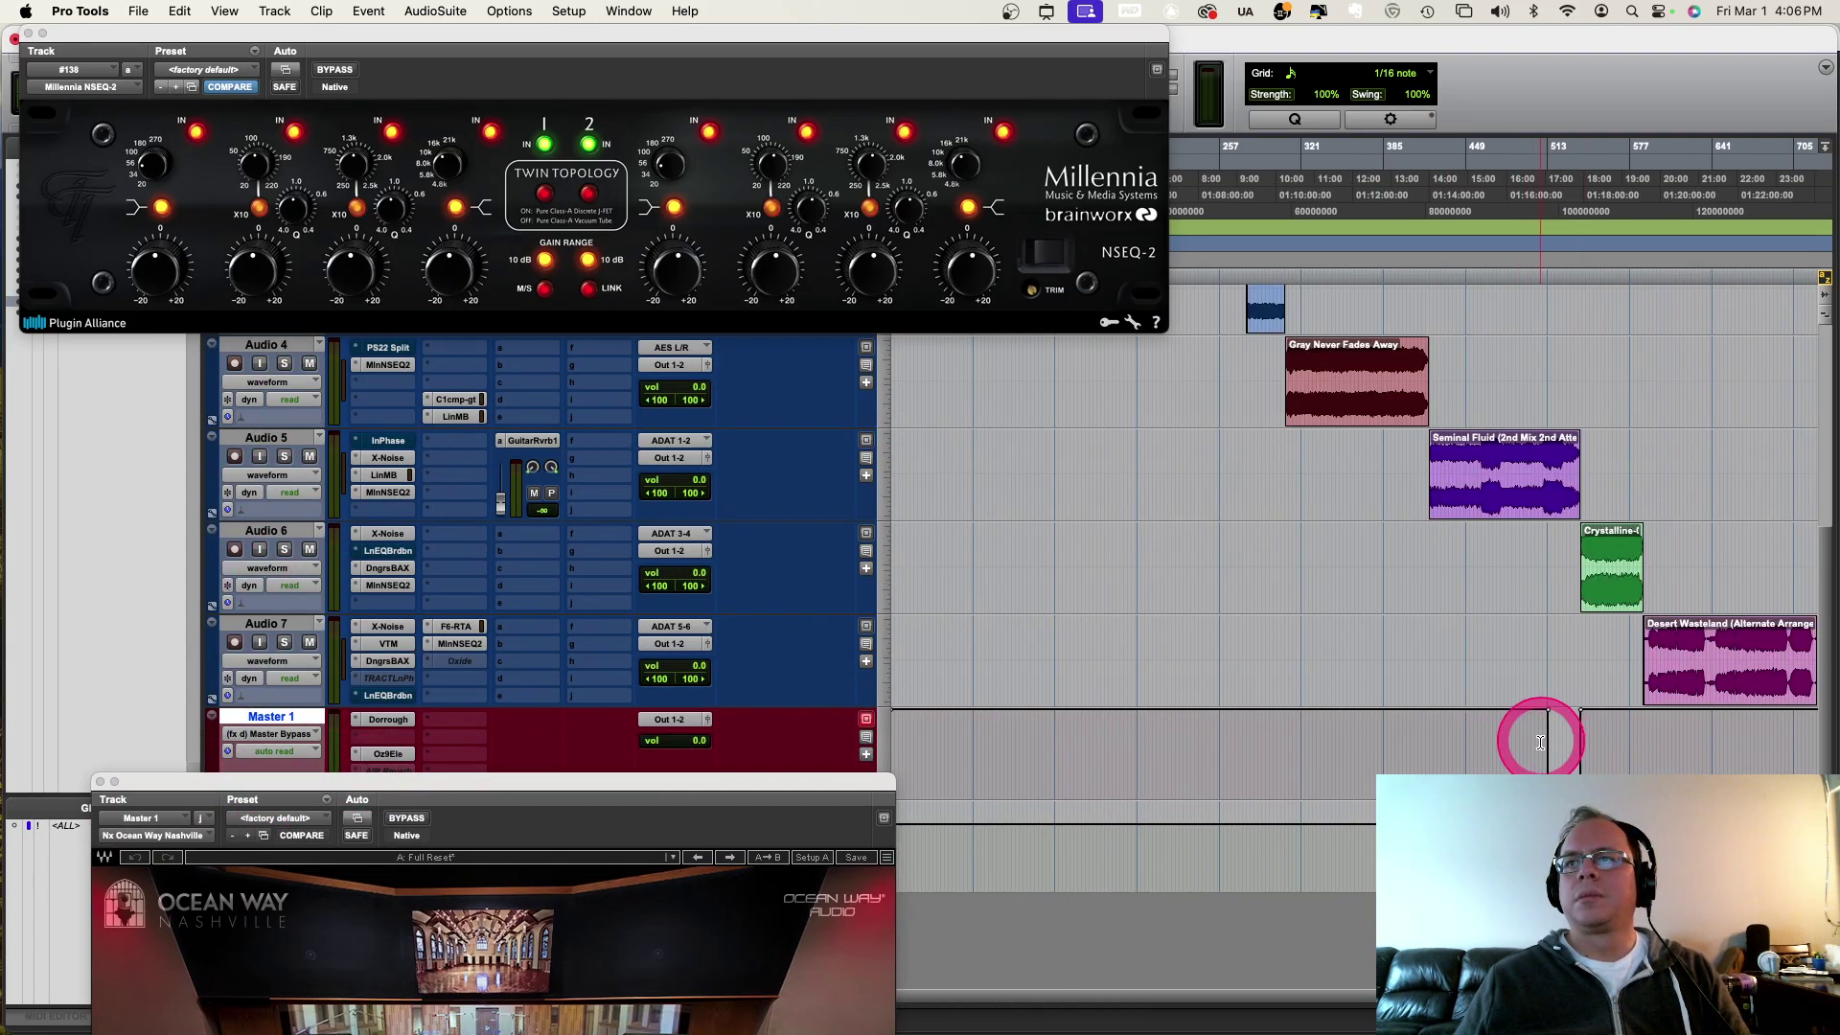
mouse_move(1493, 741)
mouse_down()
mouse_move(1593, 758)
mouse_move(1494, 758)
mouse_up()
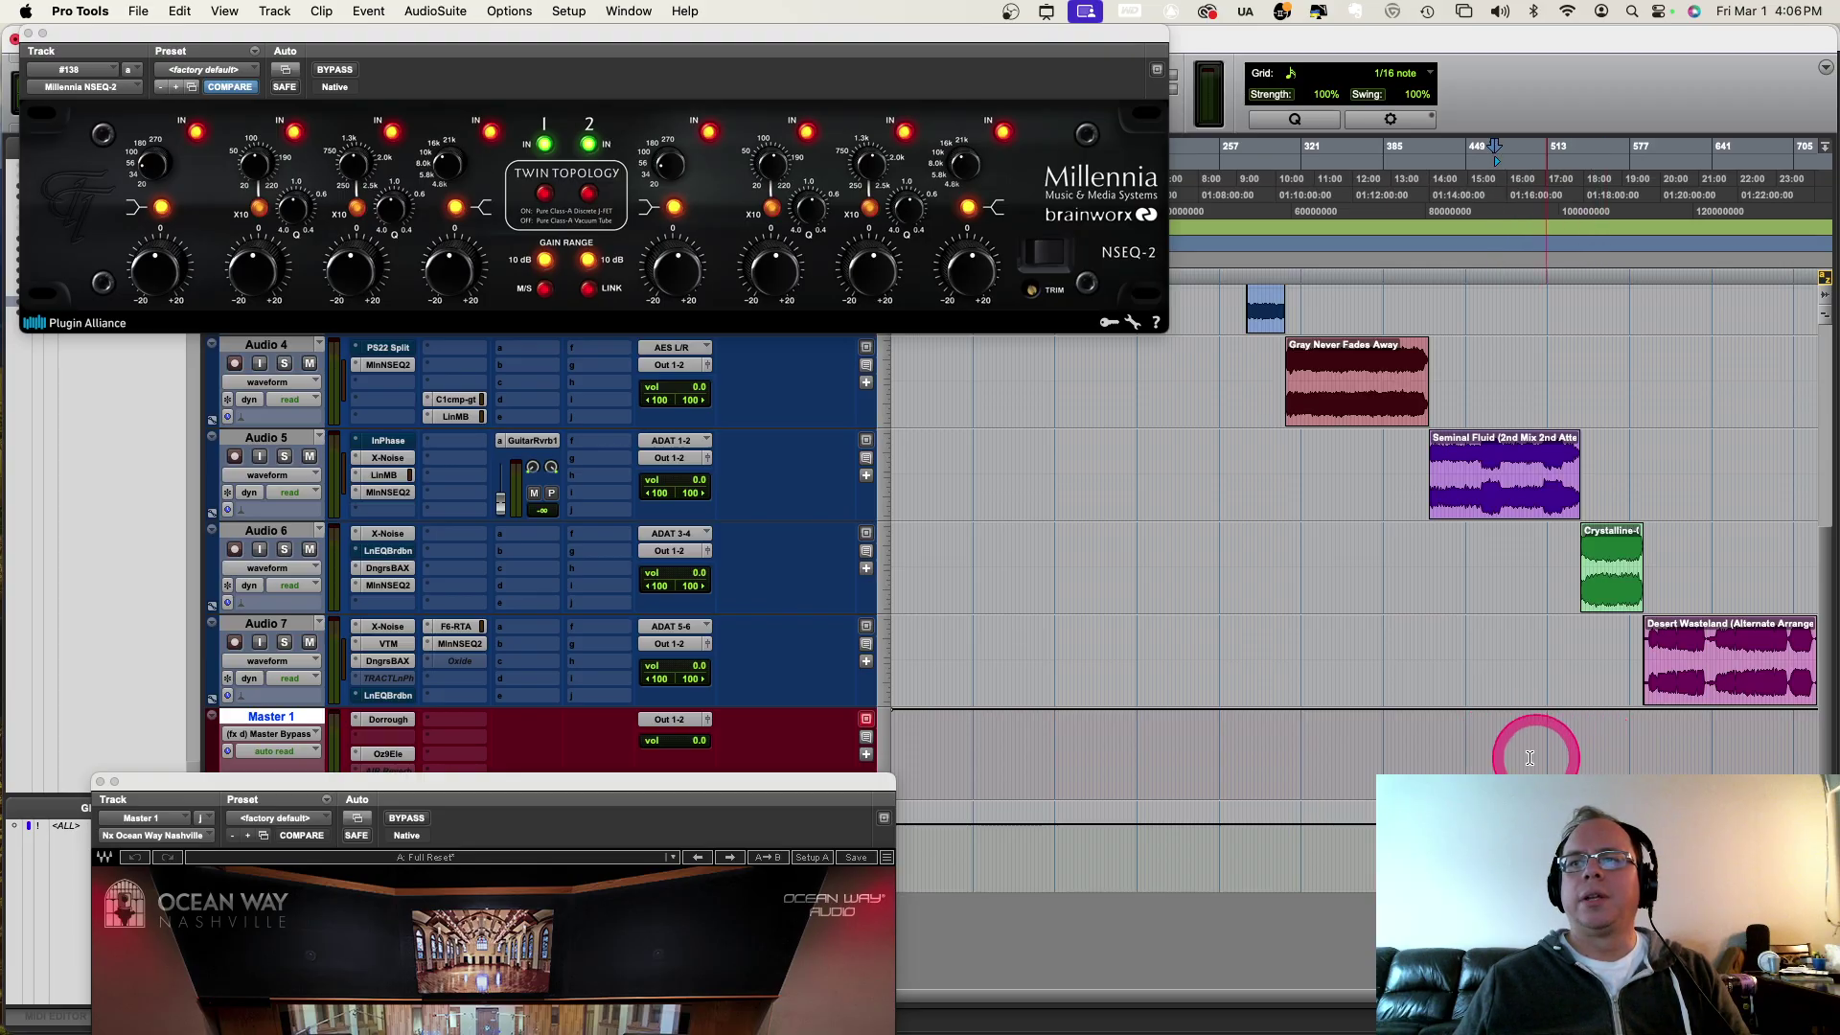
Step: Shift the Nx Ocean Way Nashville window clear of the inserts and play the session from bar 509
drag(423, 786, 1041, 727)
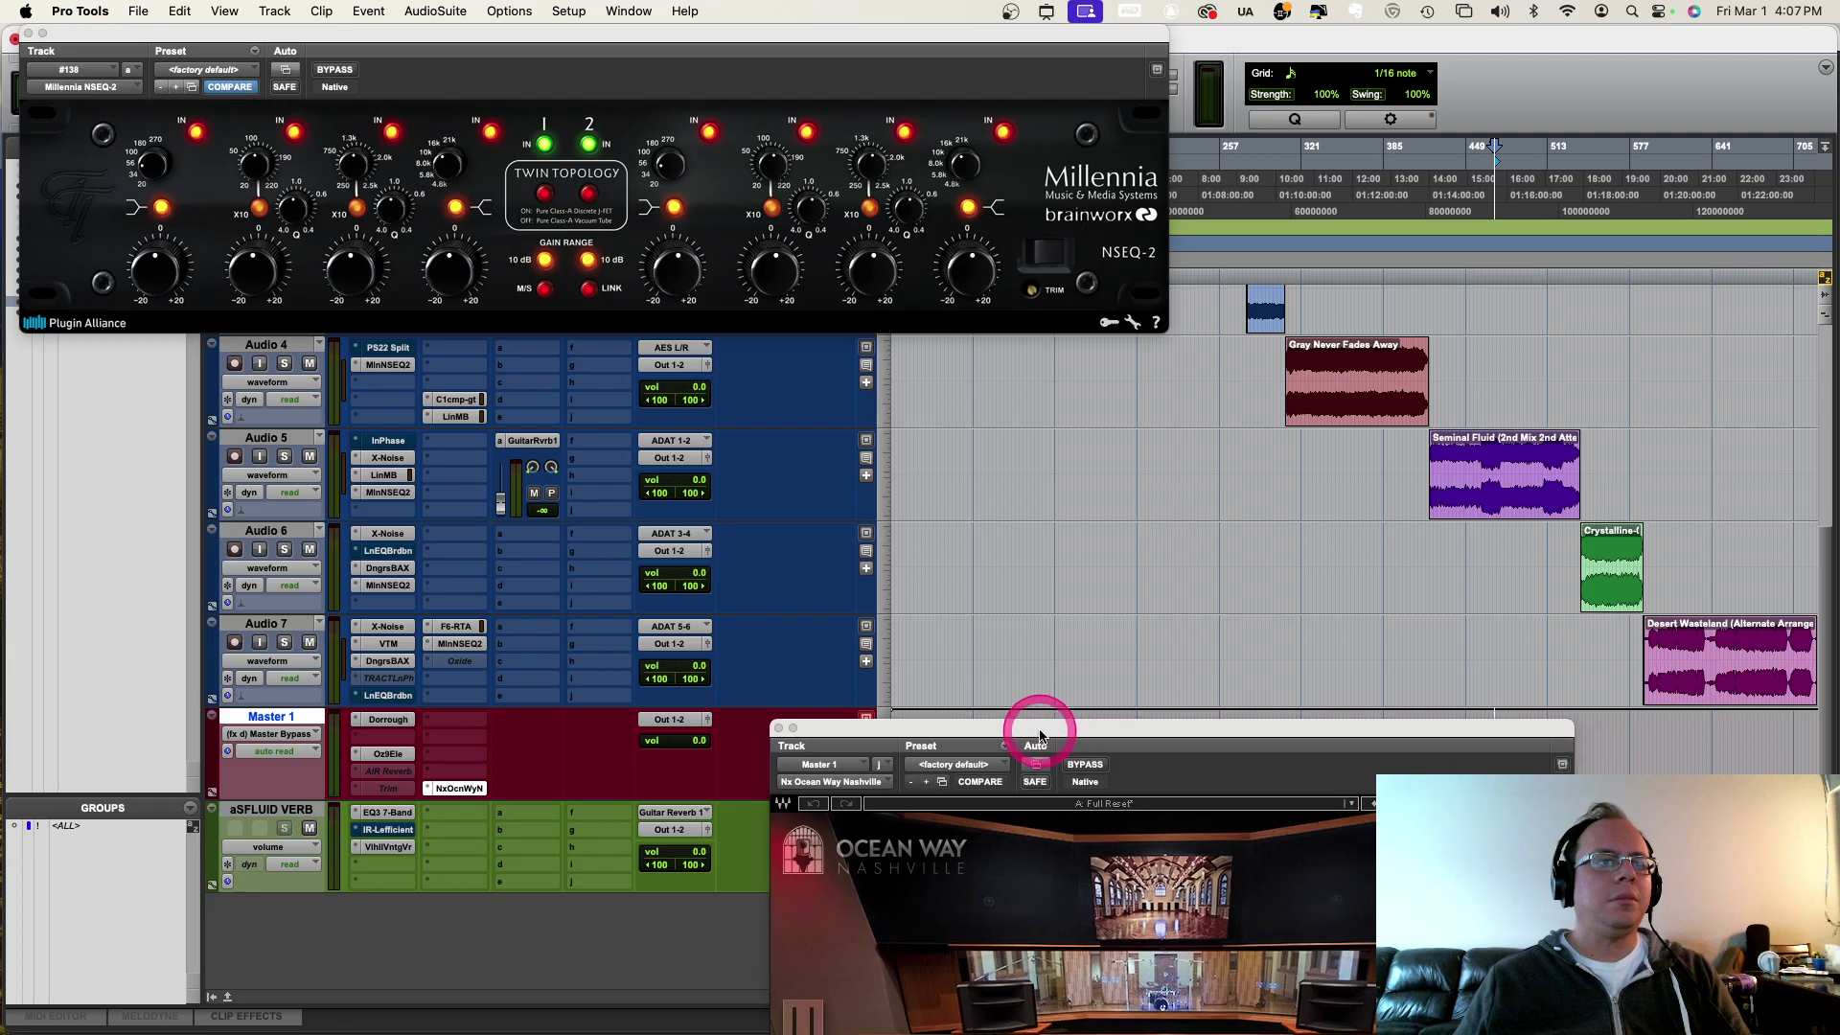
click(1748, 403)
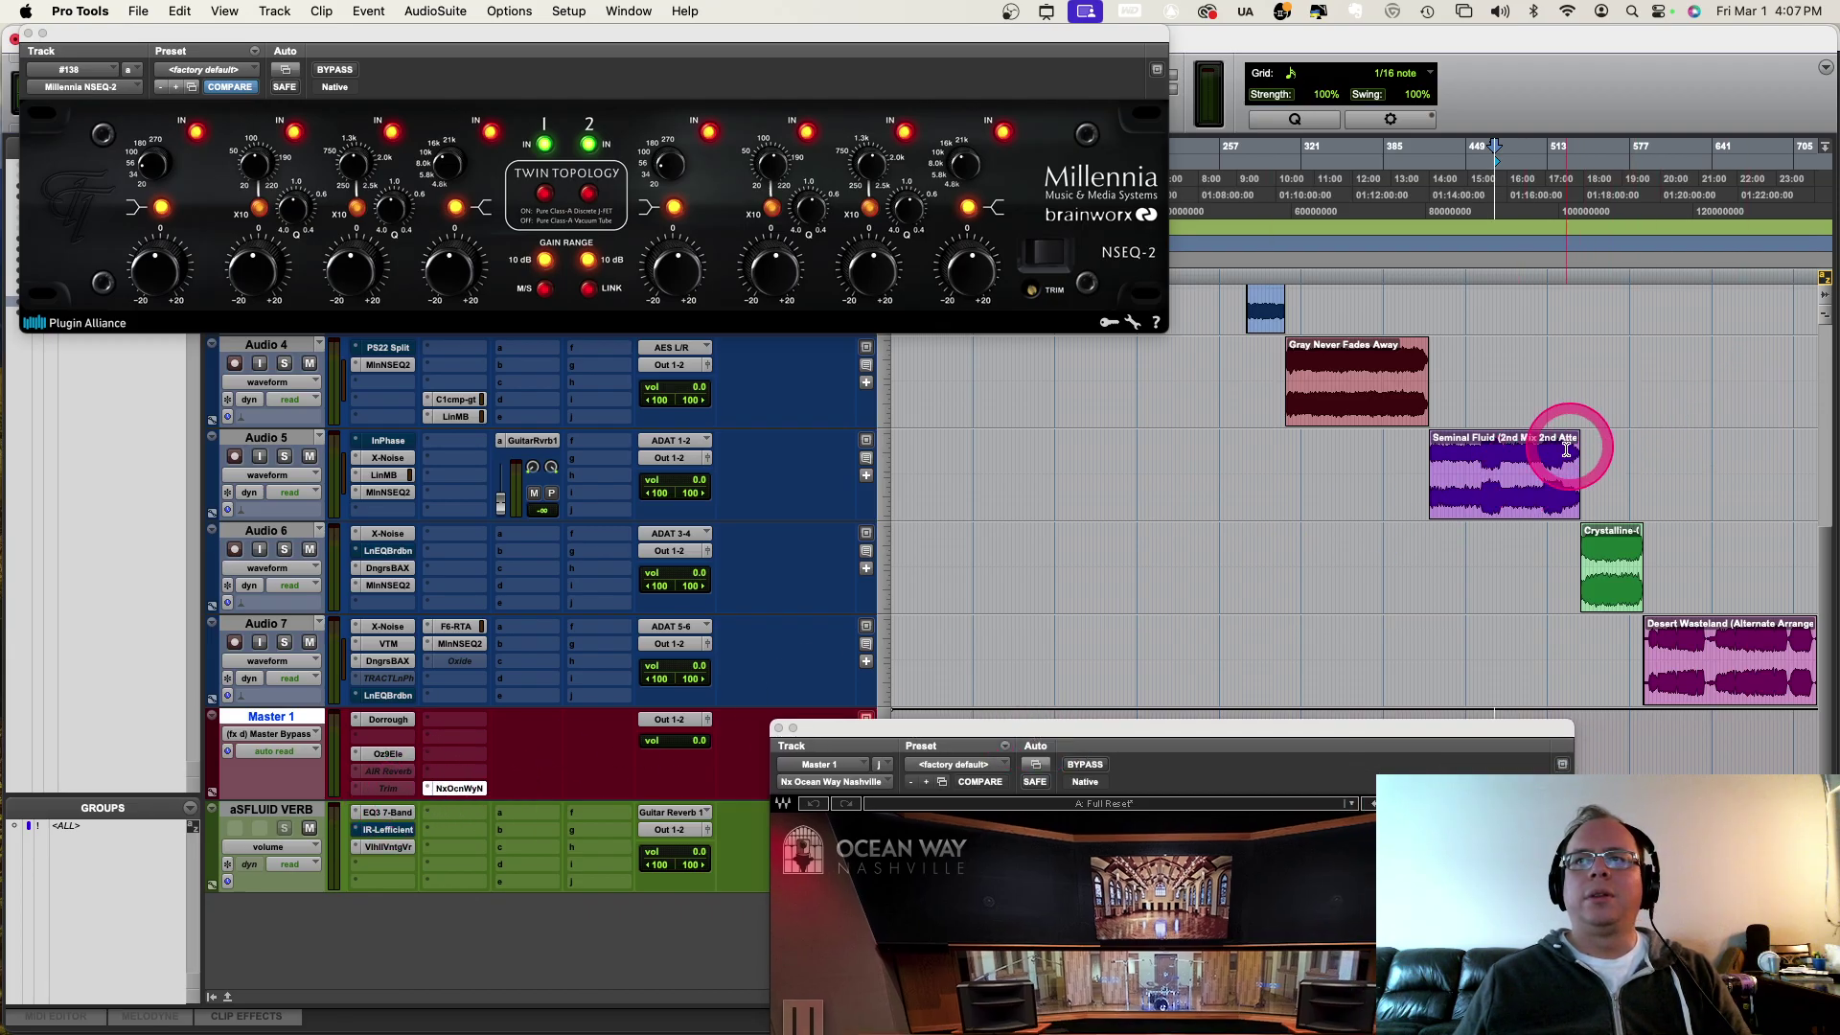
click(1479, 473)
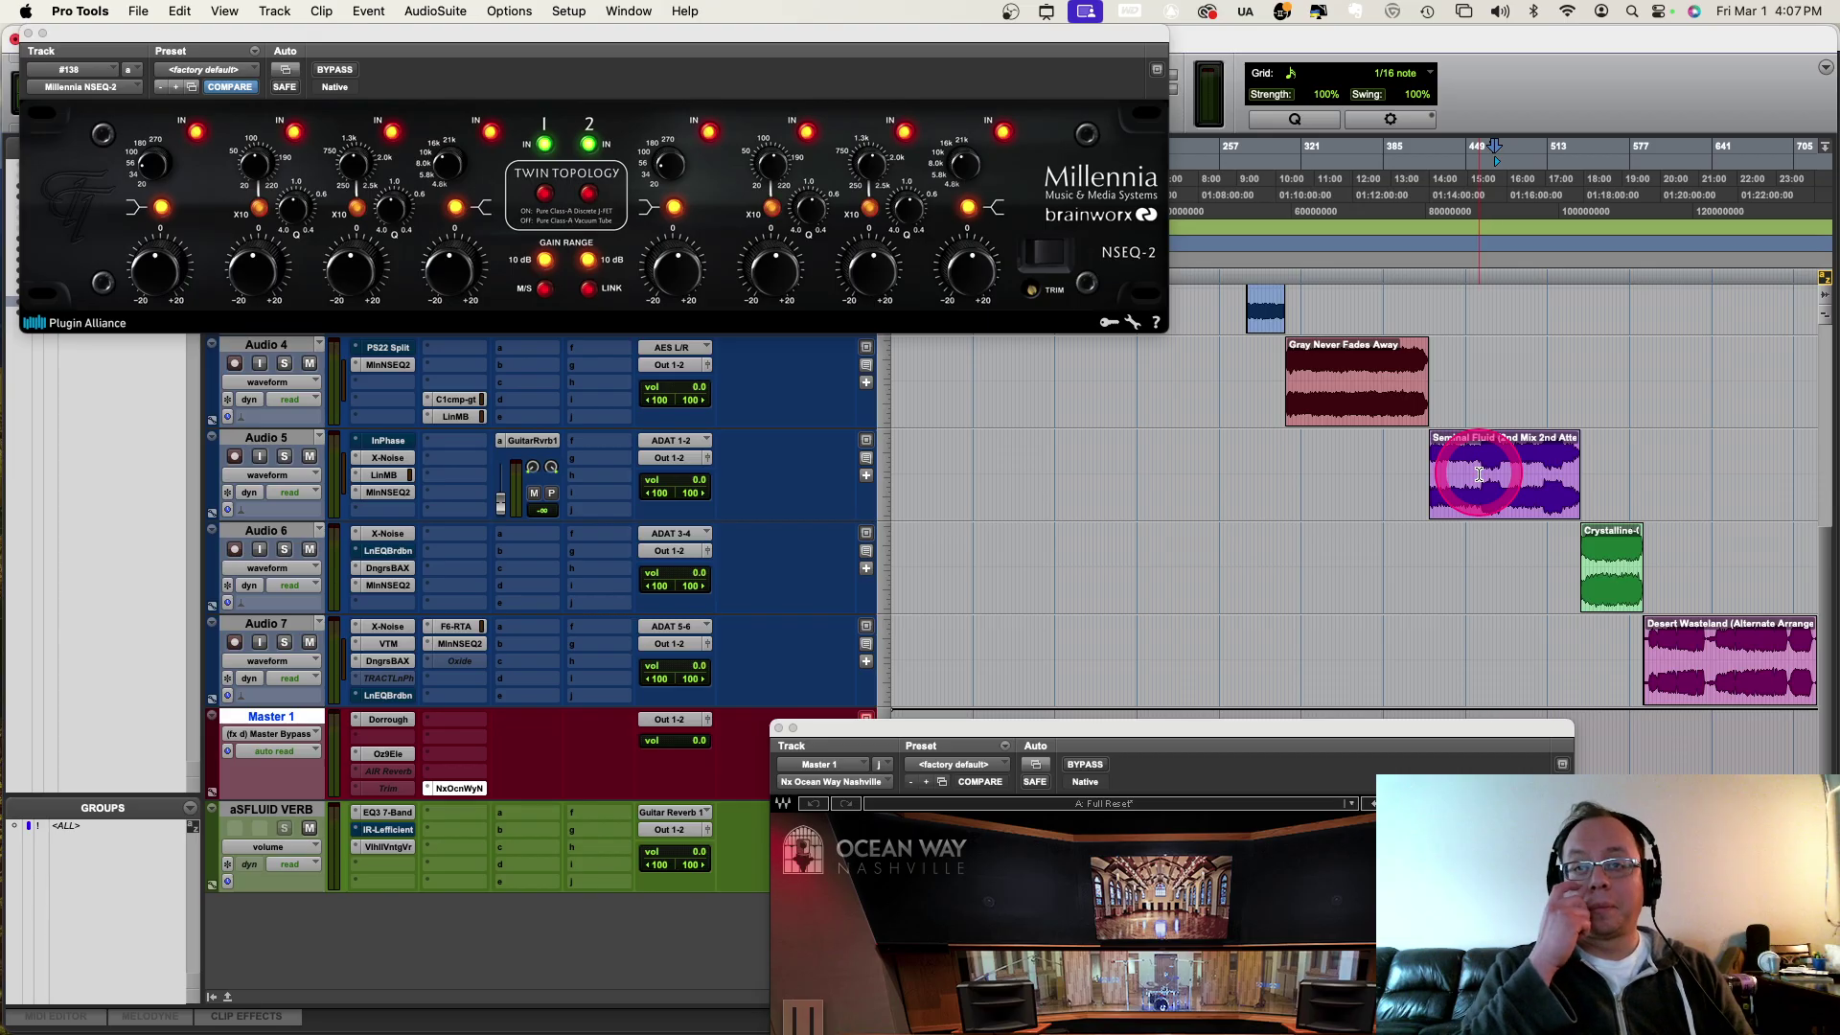
mouse_move(1384, 732)
mouse_down()
mouse_move(1040, 772)
mouse_move(1417, 724)
mouse_up()
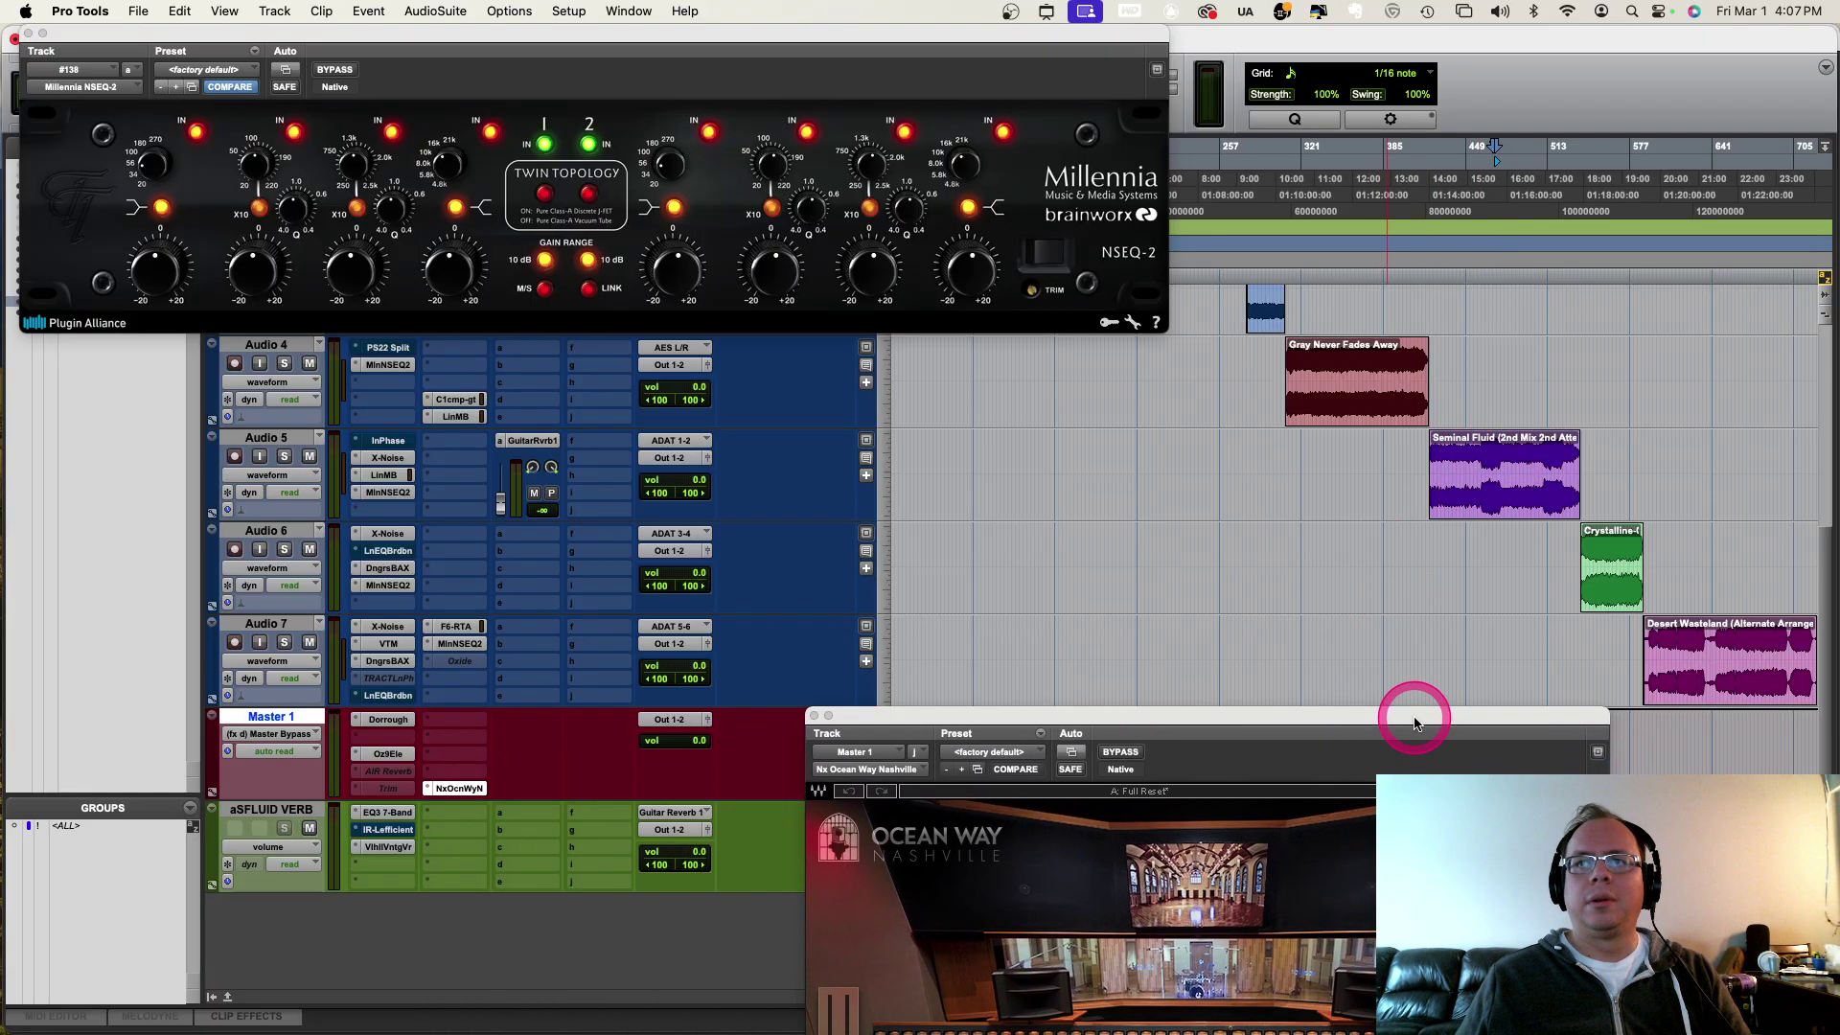
click(1542, 545)
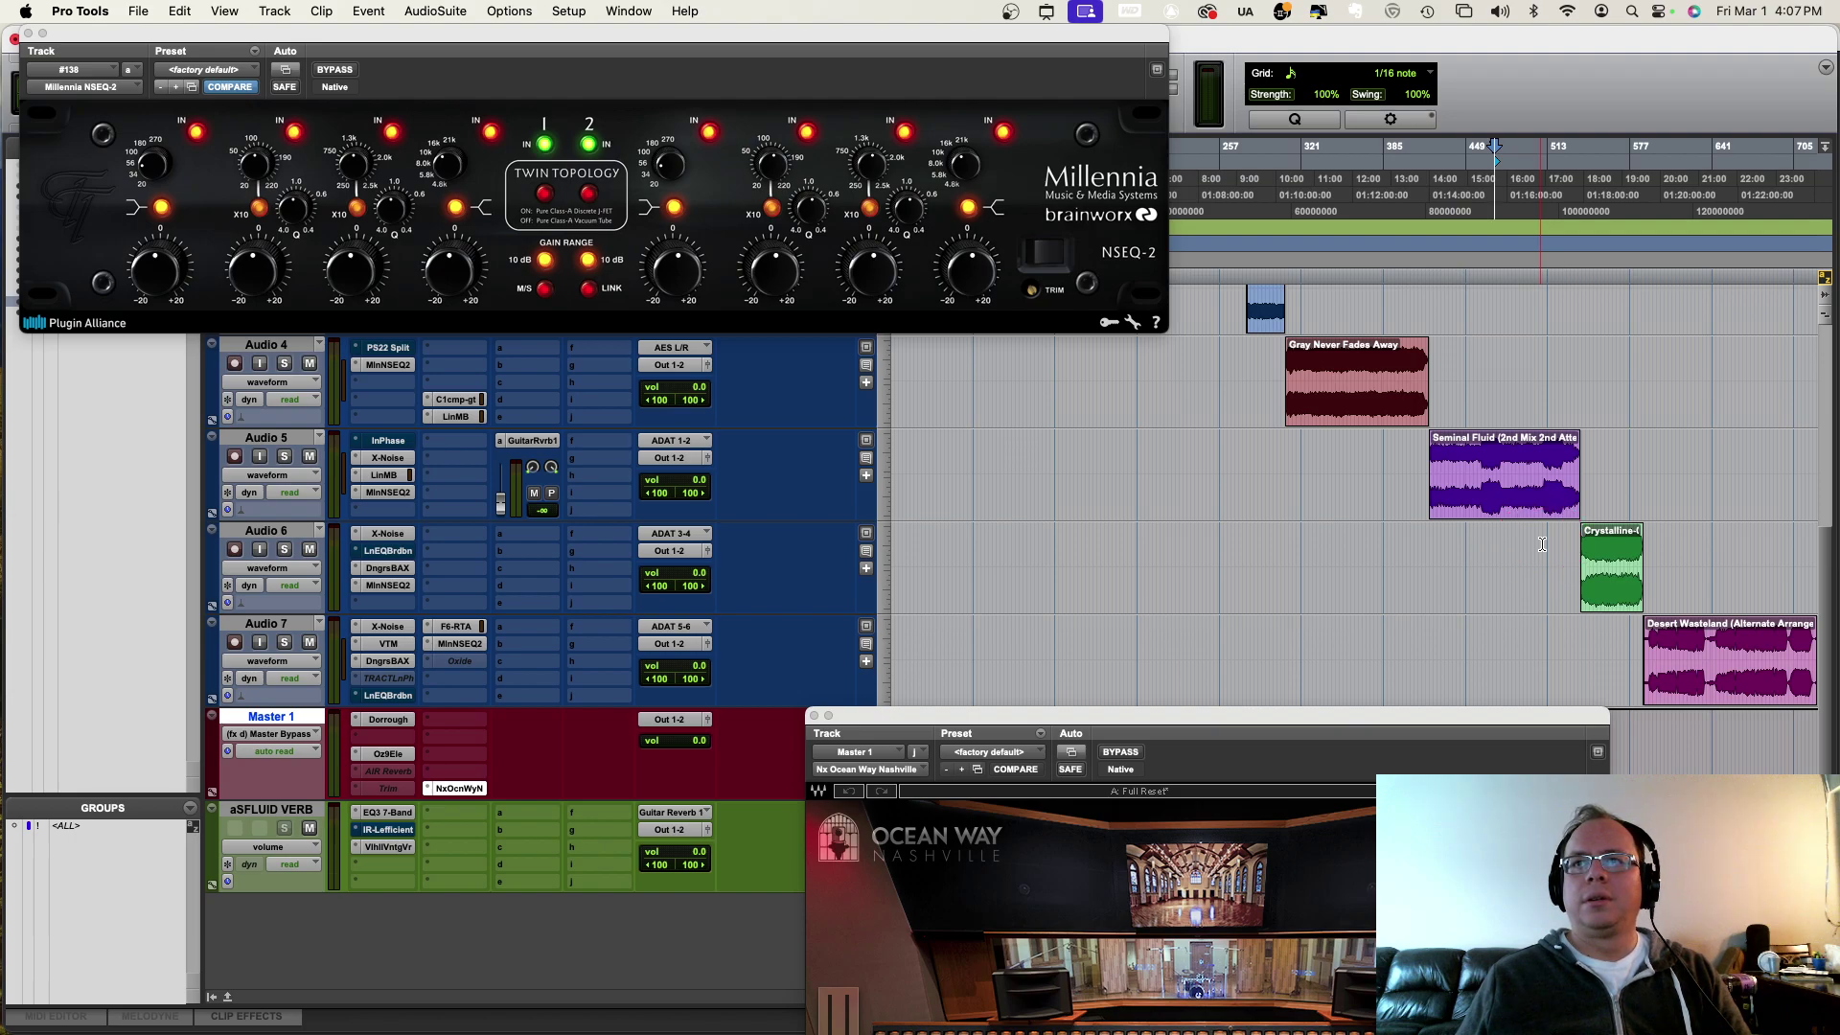
key(space)
click(1434, 549)
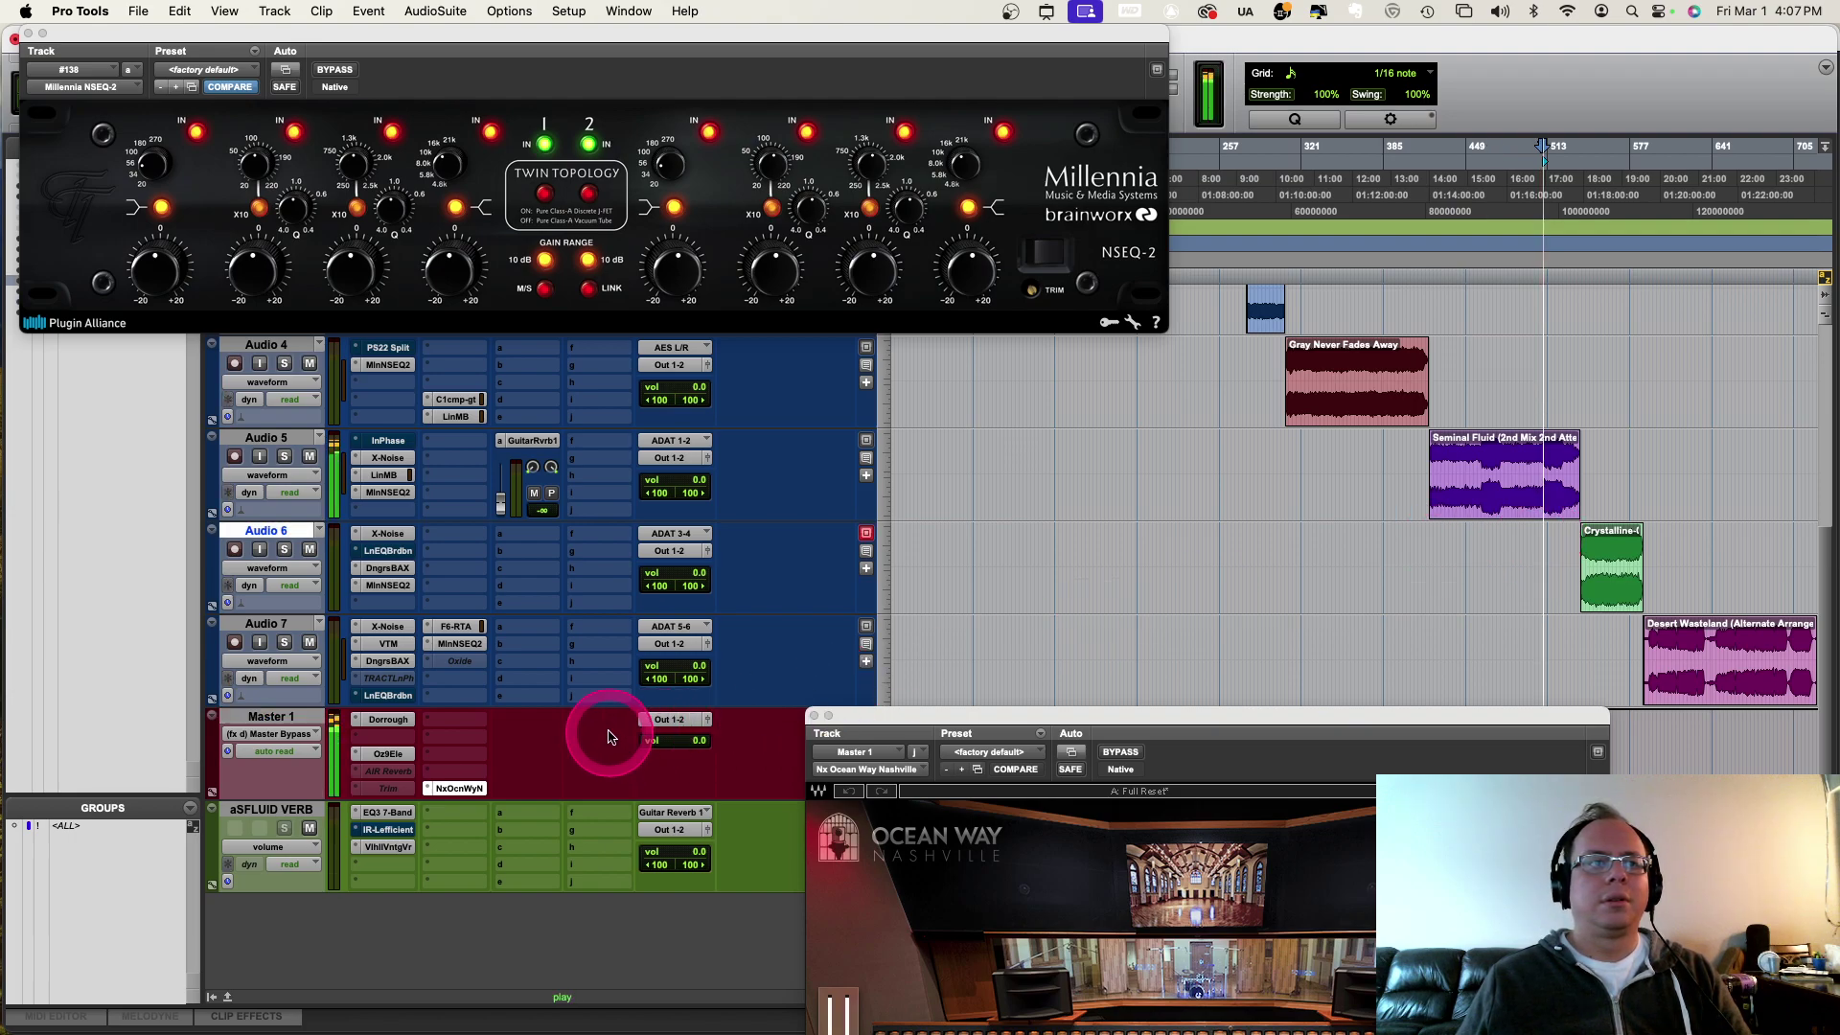
Step: Bring Nx Ocean Way Nashville fully into view, adjust its Level during playback, and close its window
drag(1074, 723, 692, 378)
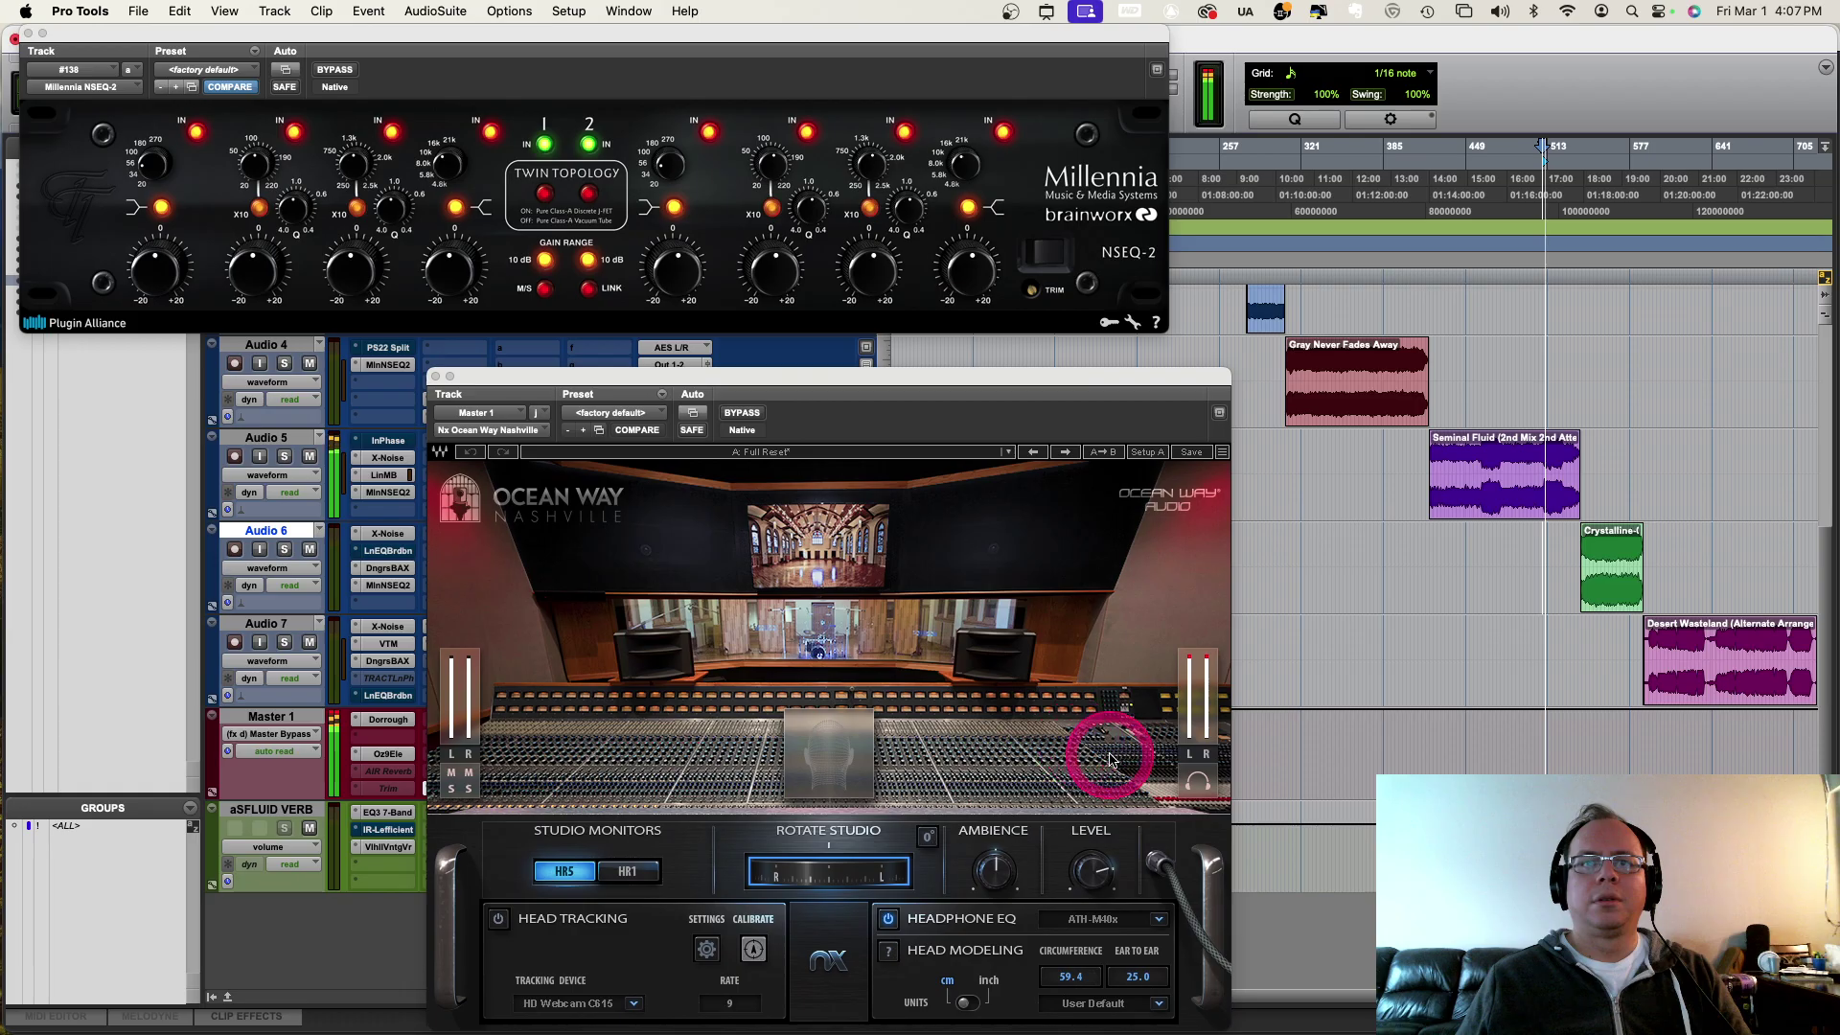
drag(987, 379, 993, 217)
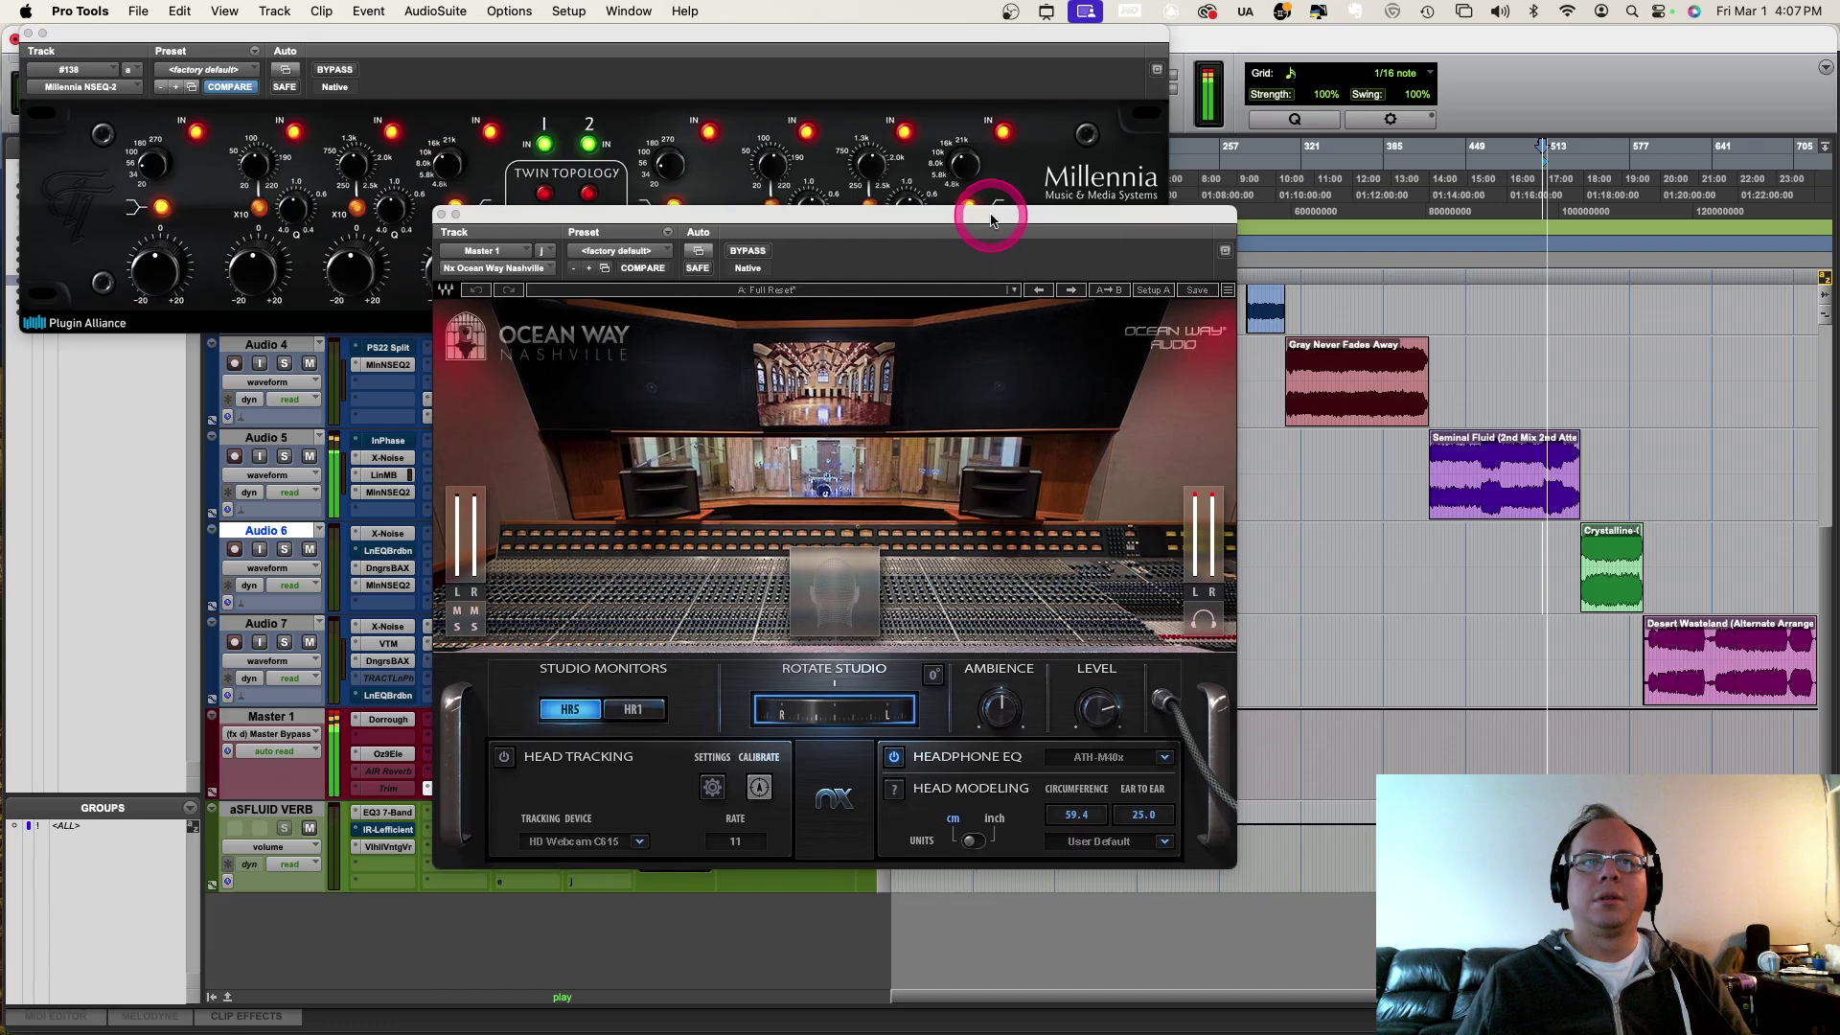
click(1110, 719)
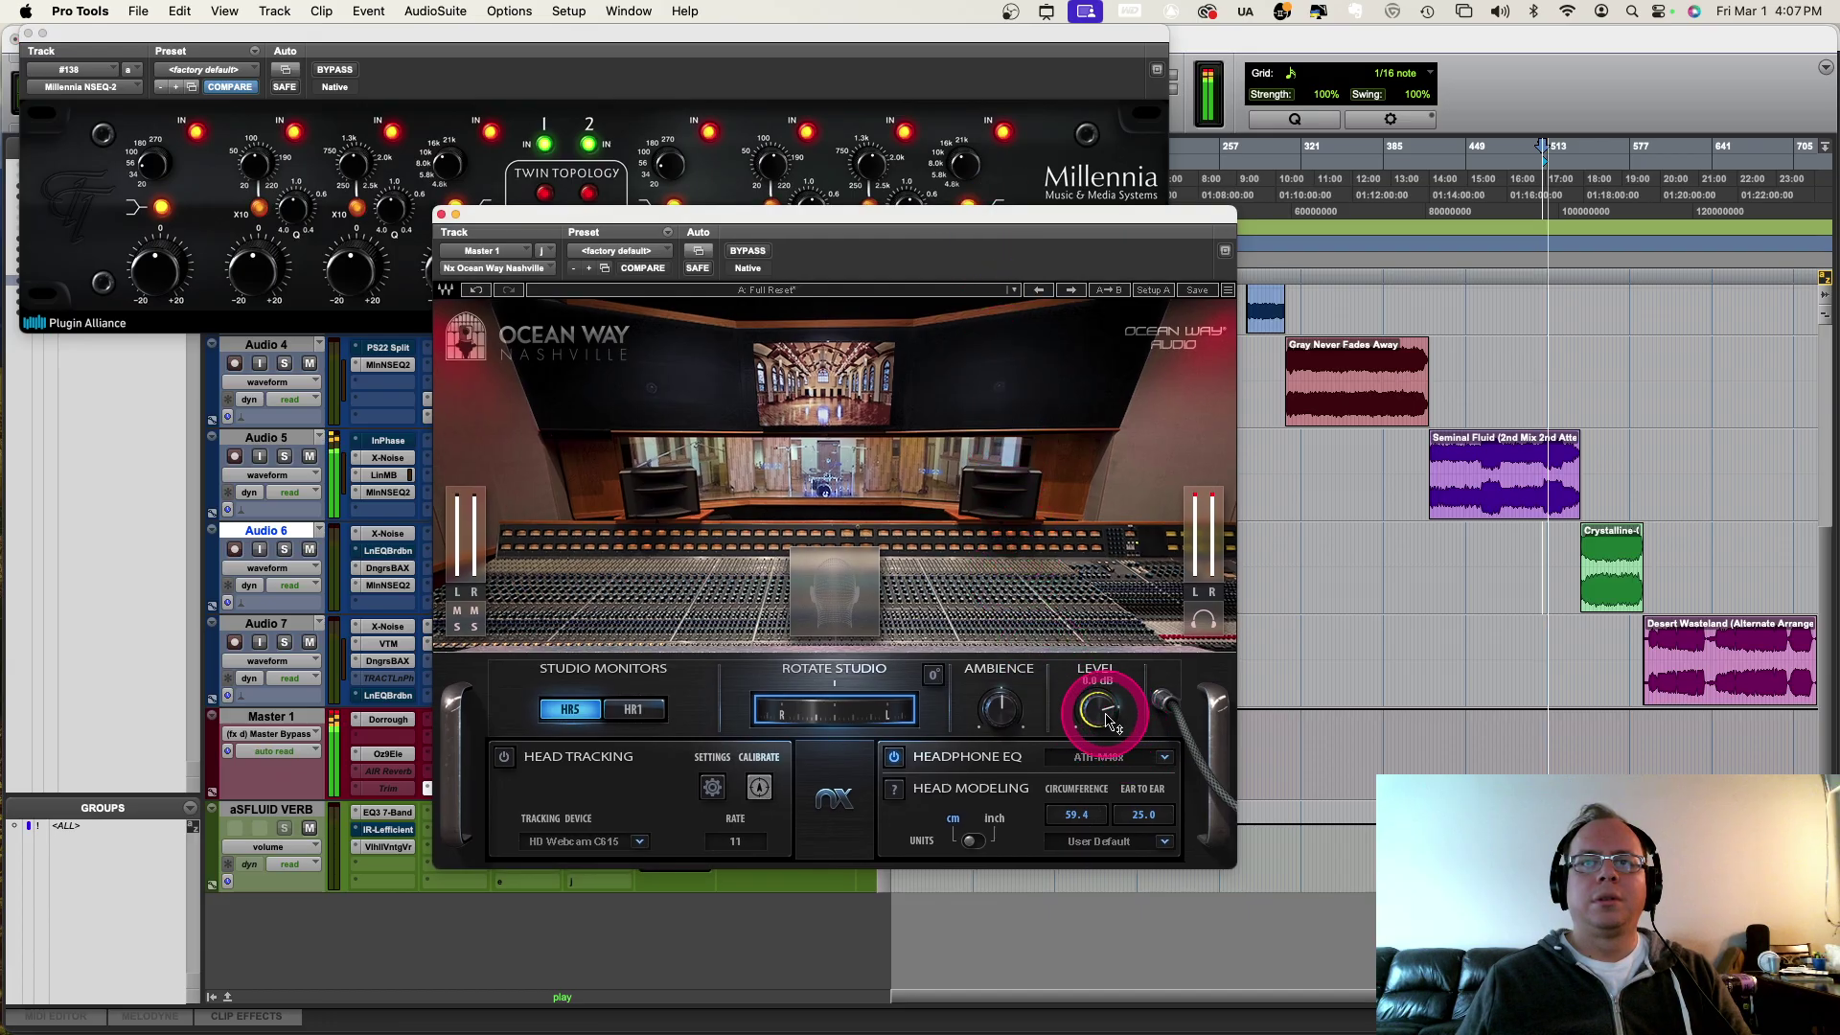
drag(1097, 713, 1098, 715)
click(671, 511)
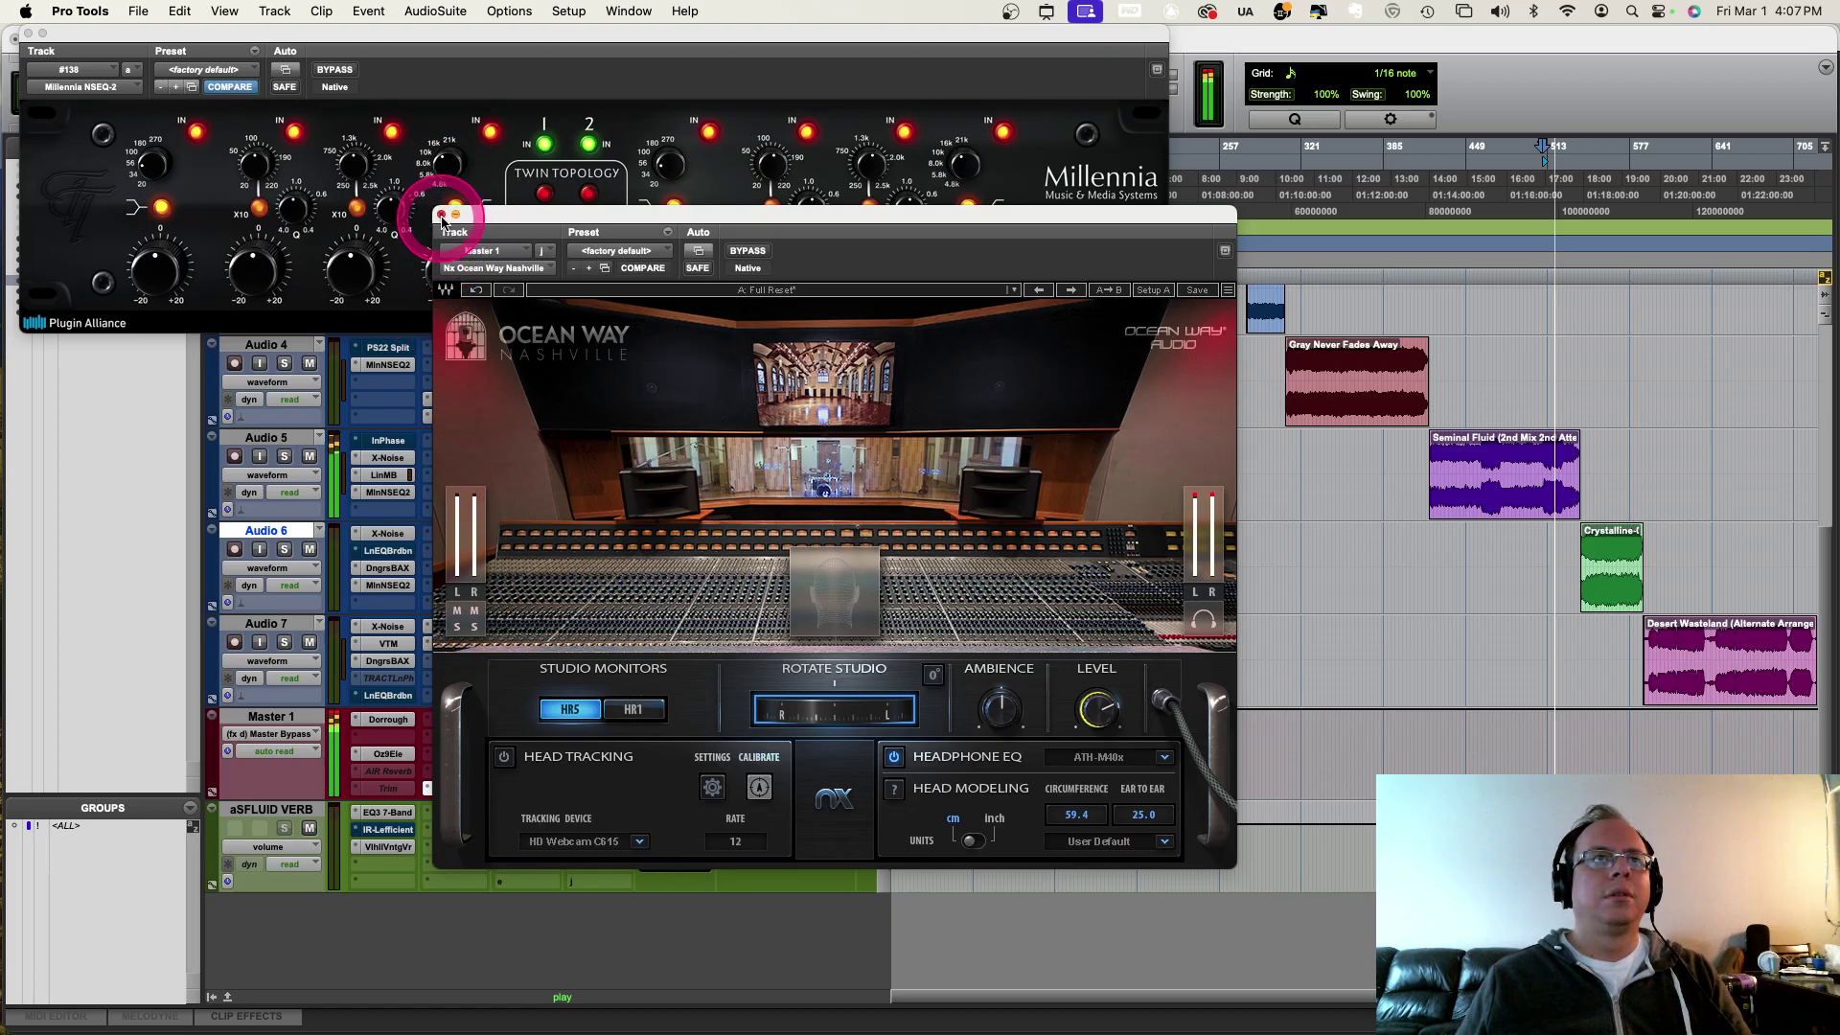
click(441, 215)
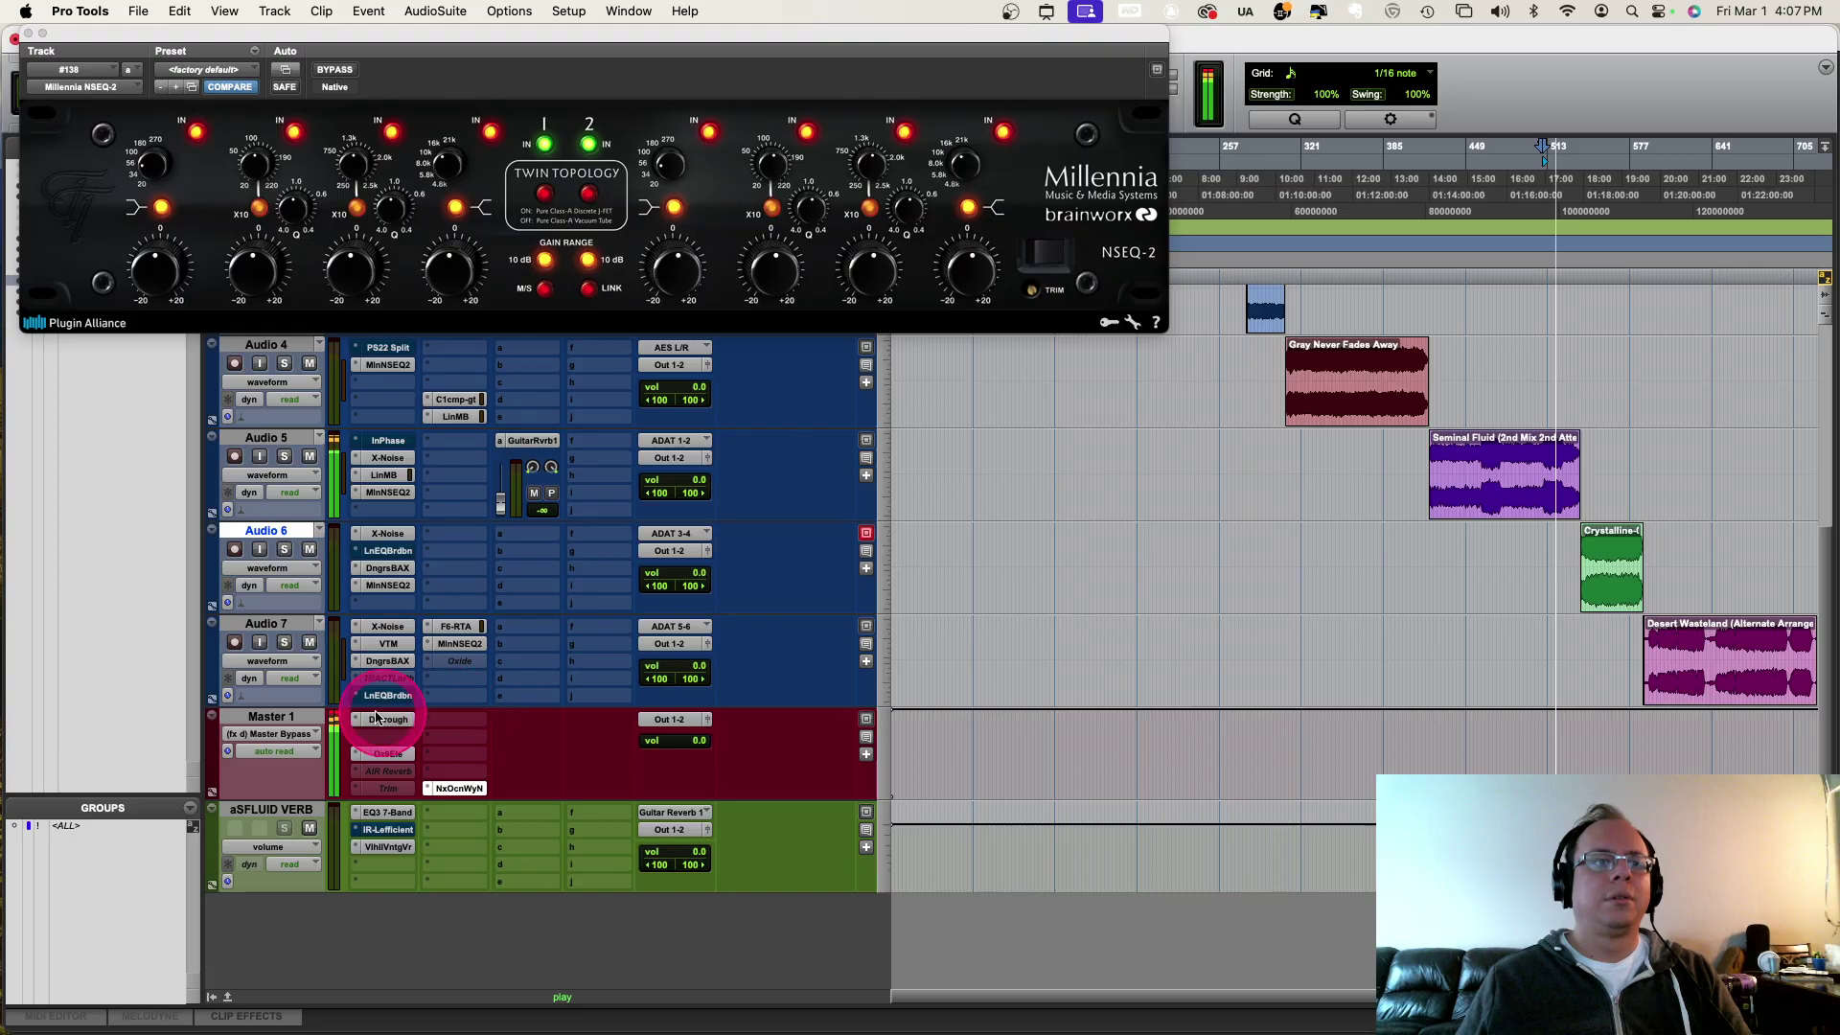
Step: Reopen Nx Ocean Way Nashville on Master 1, lower its Level to about -2.5 dB, and close its window
click(458, 789)
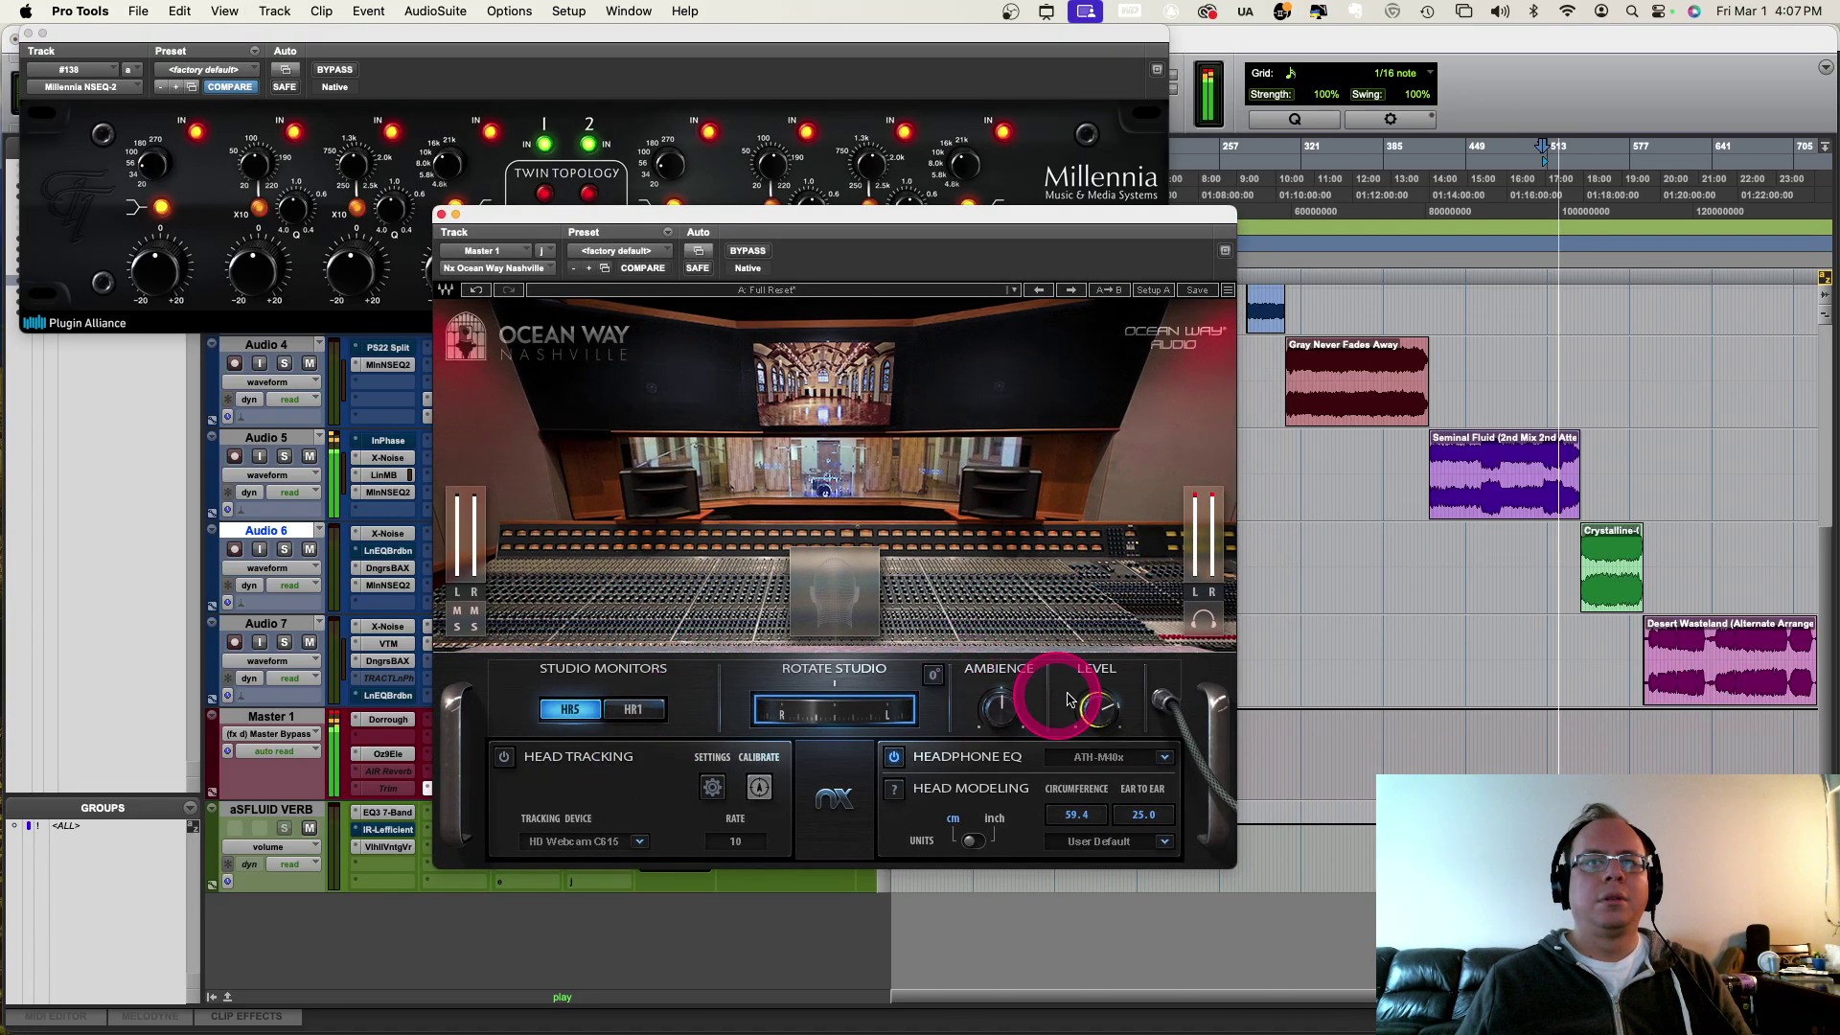
drag(1102, 710, 1098, 725)
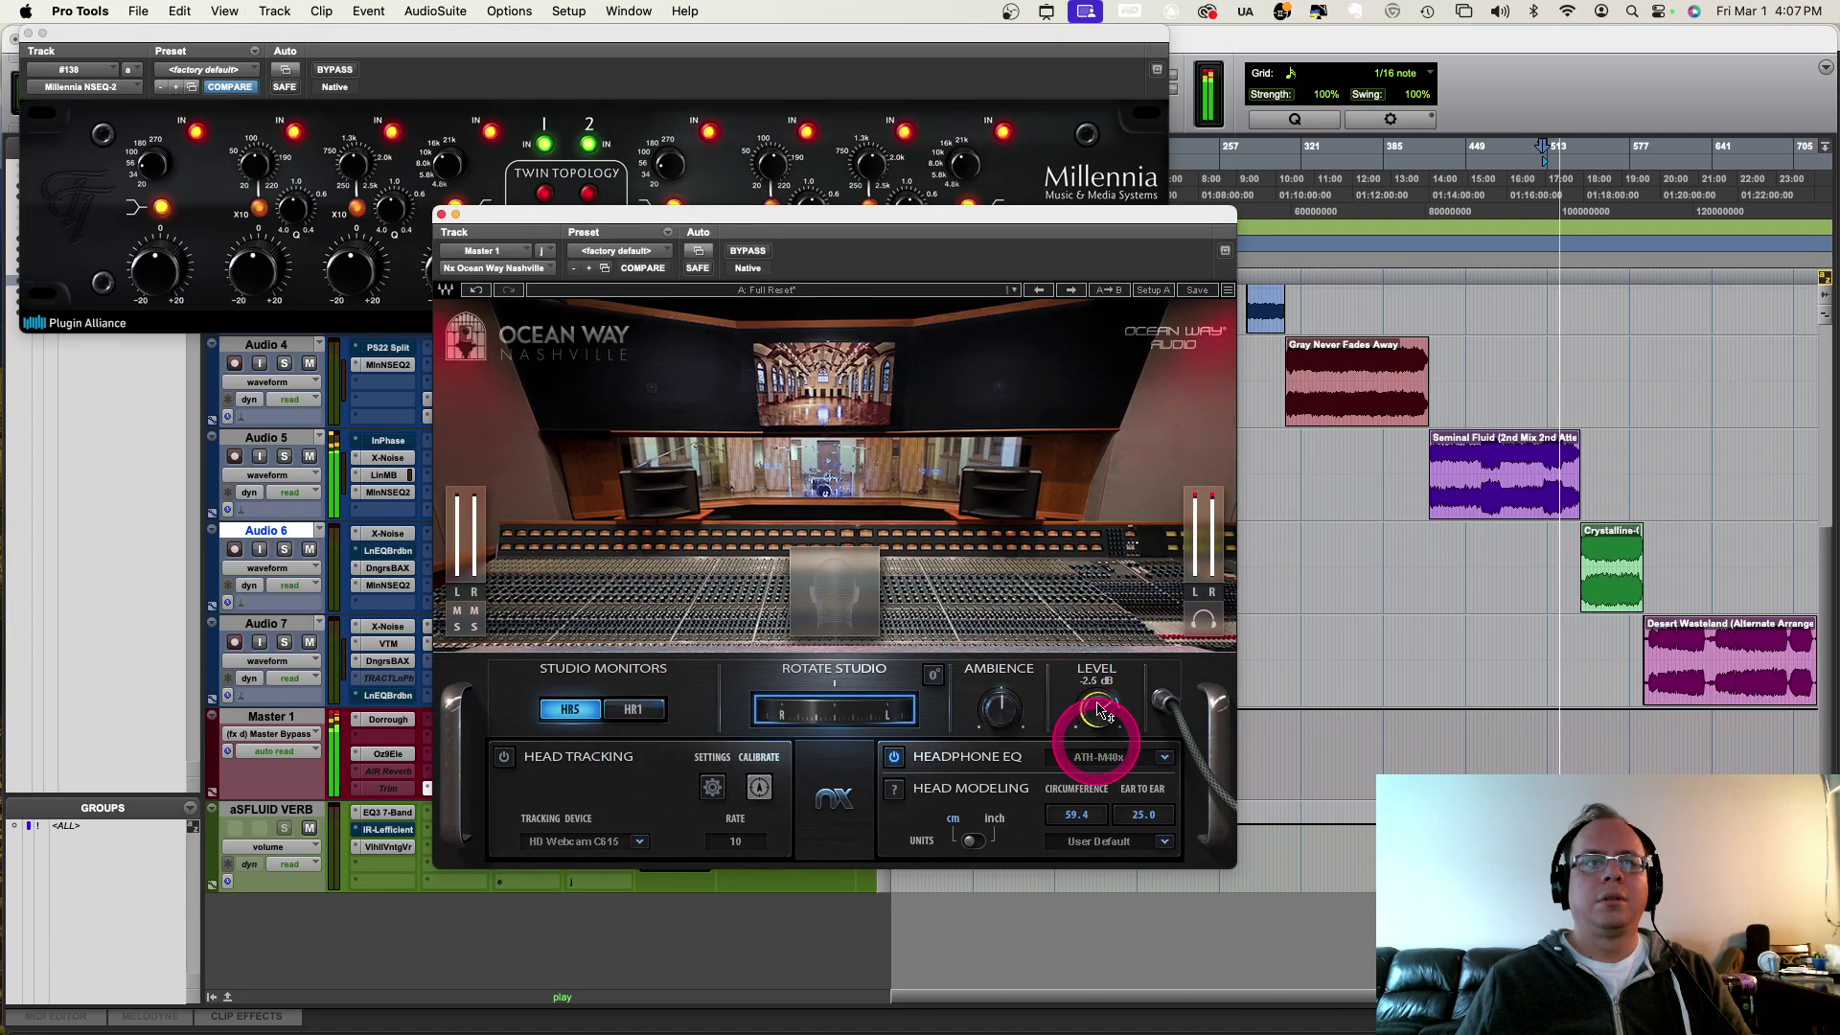
click(341, 718)
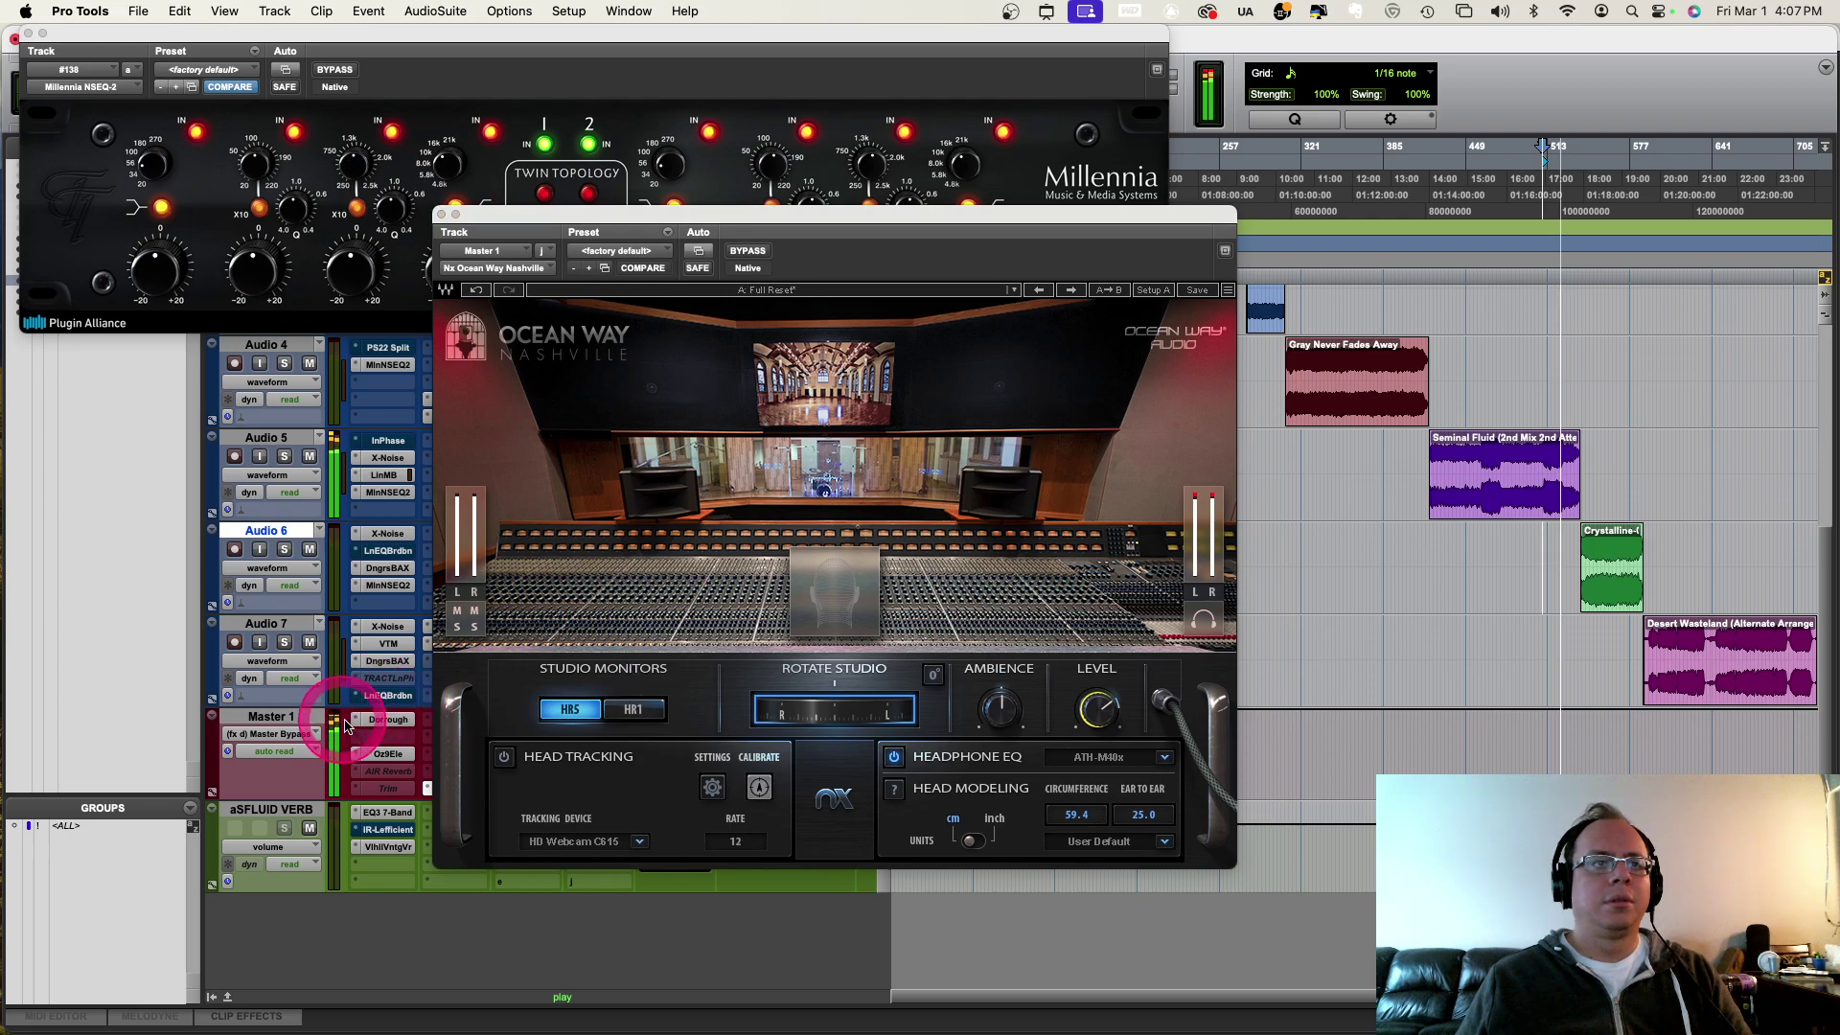
click(456, 719)
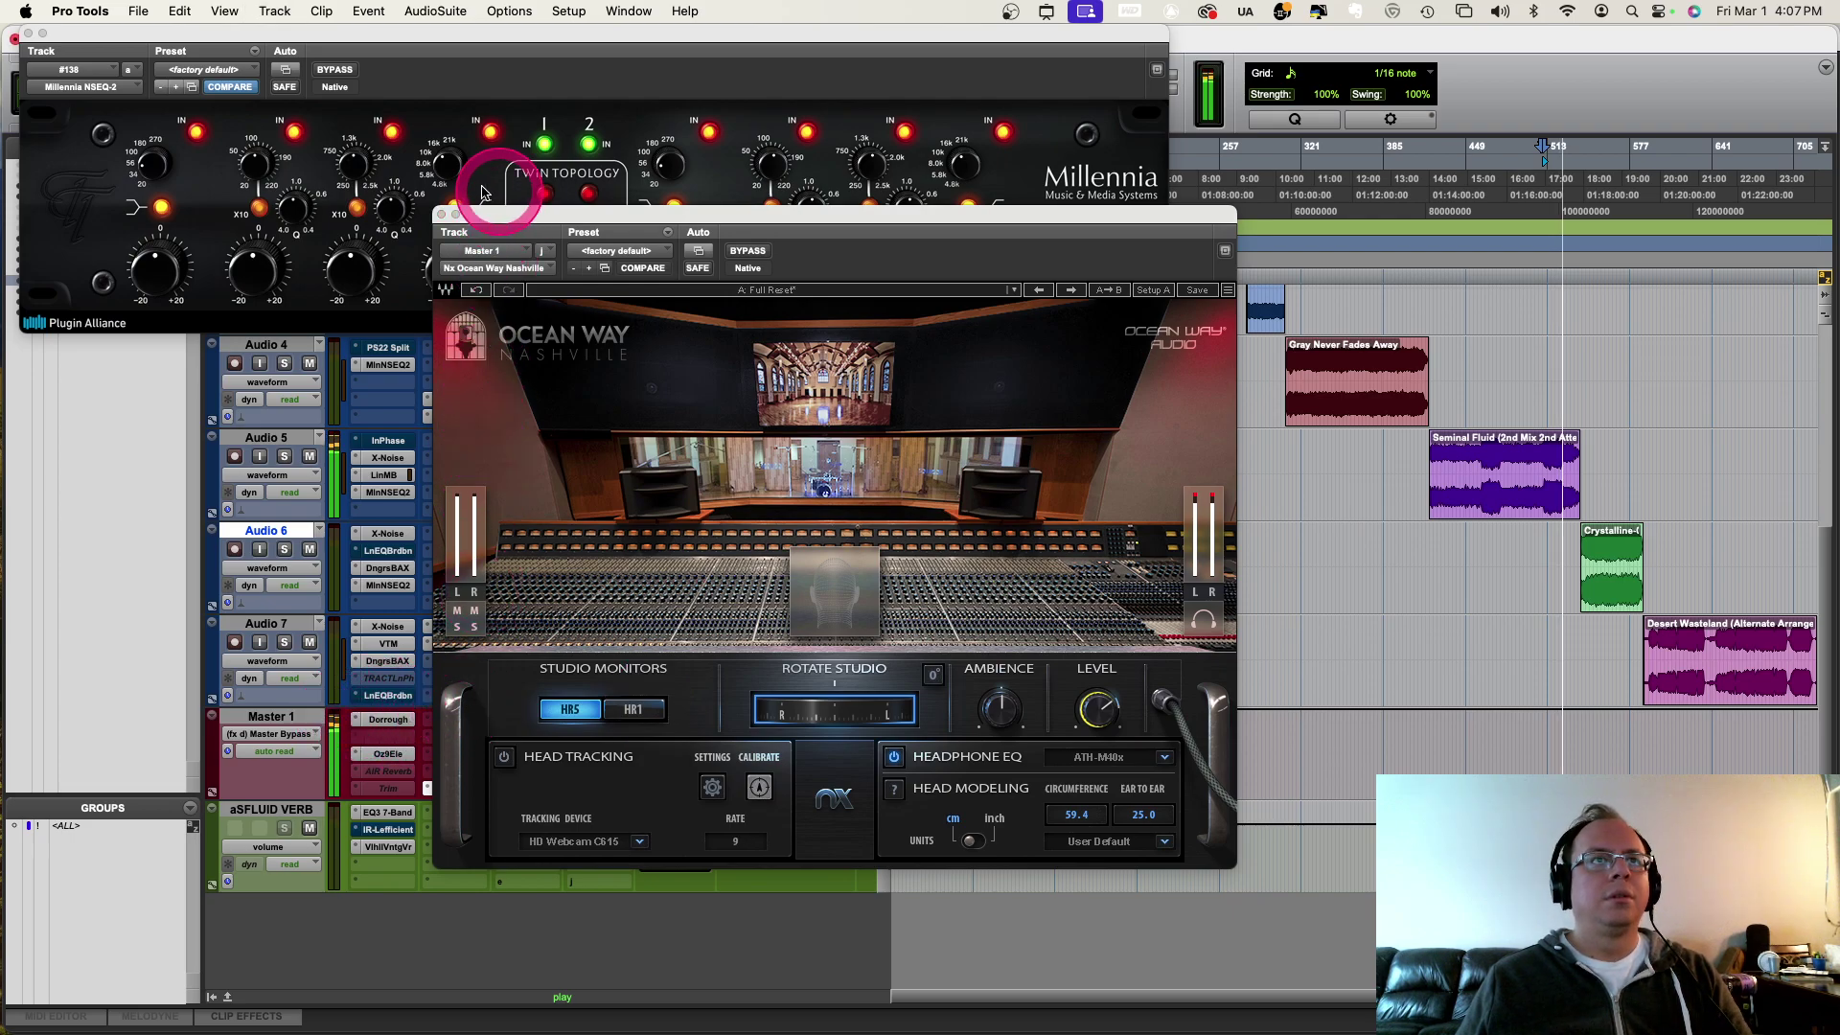
click(440, 217)
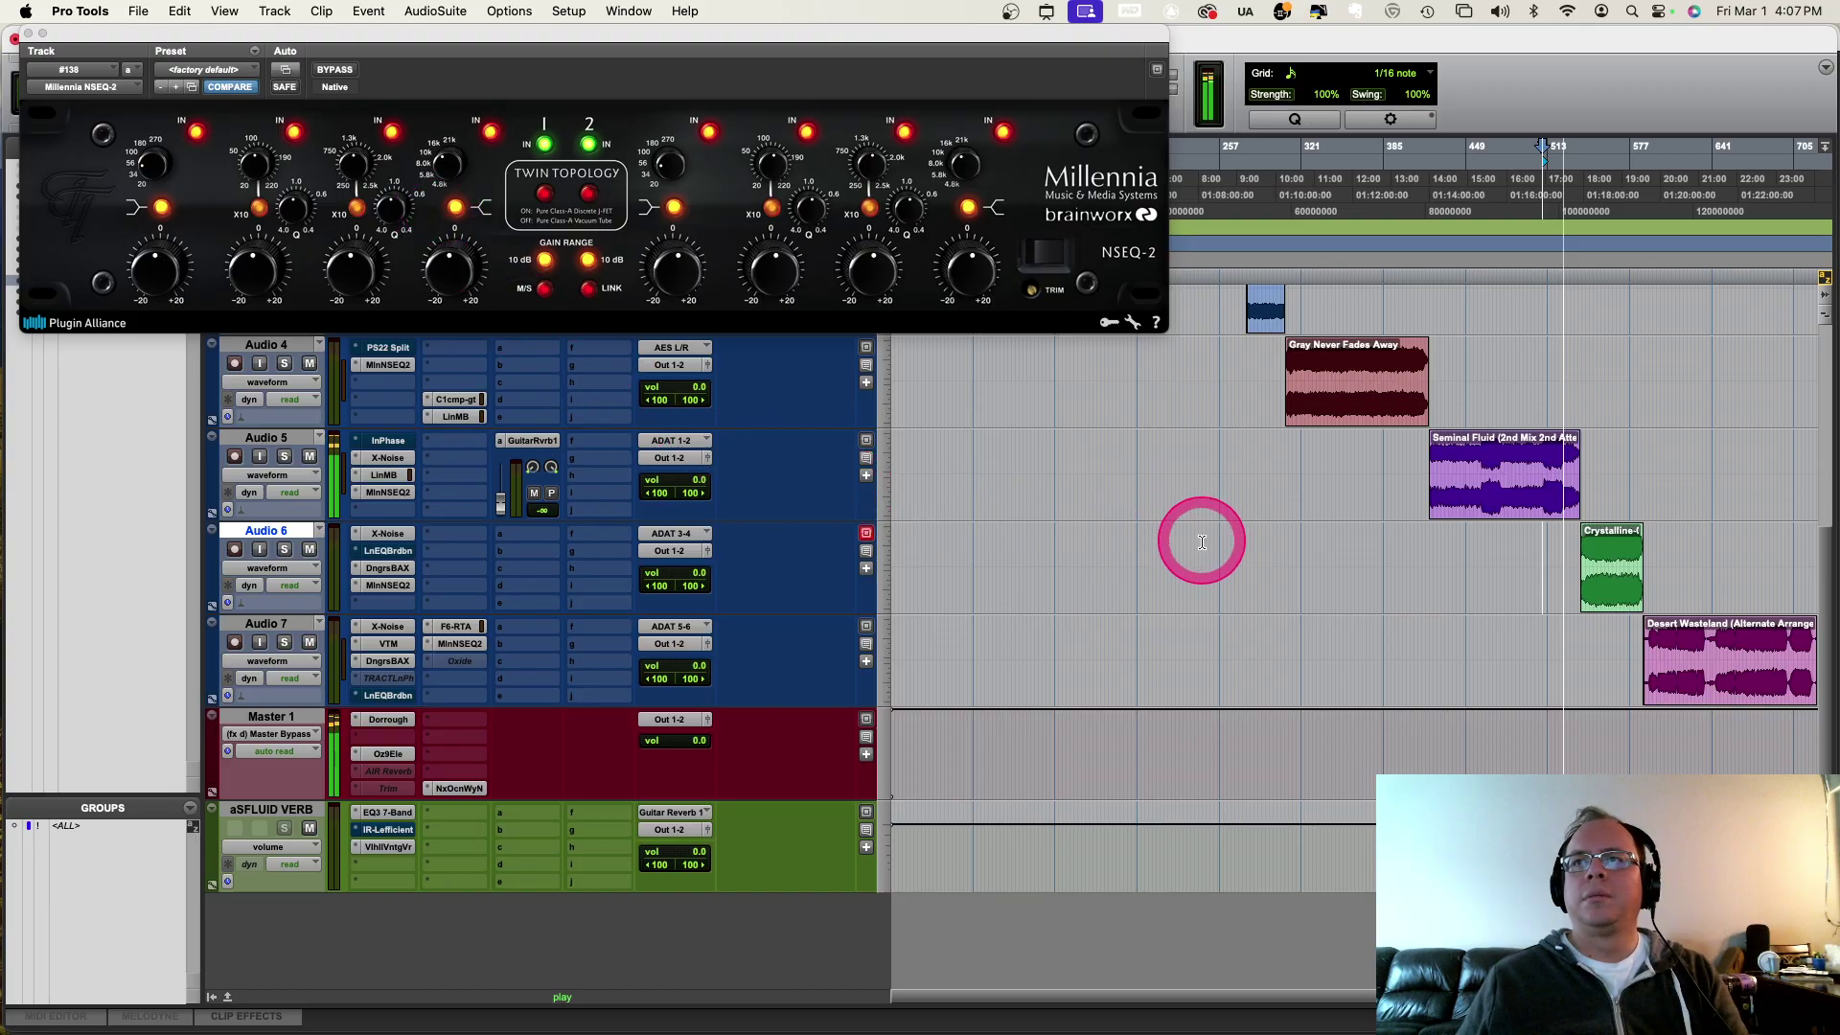
Step: Audition the ending of the Seminal Fluid clip with ValhallaVintageVerb open on the aSFLUID VERB track, and stop playback
scroll(1528, 595, up, 3)
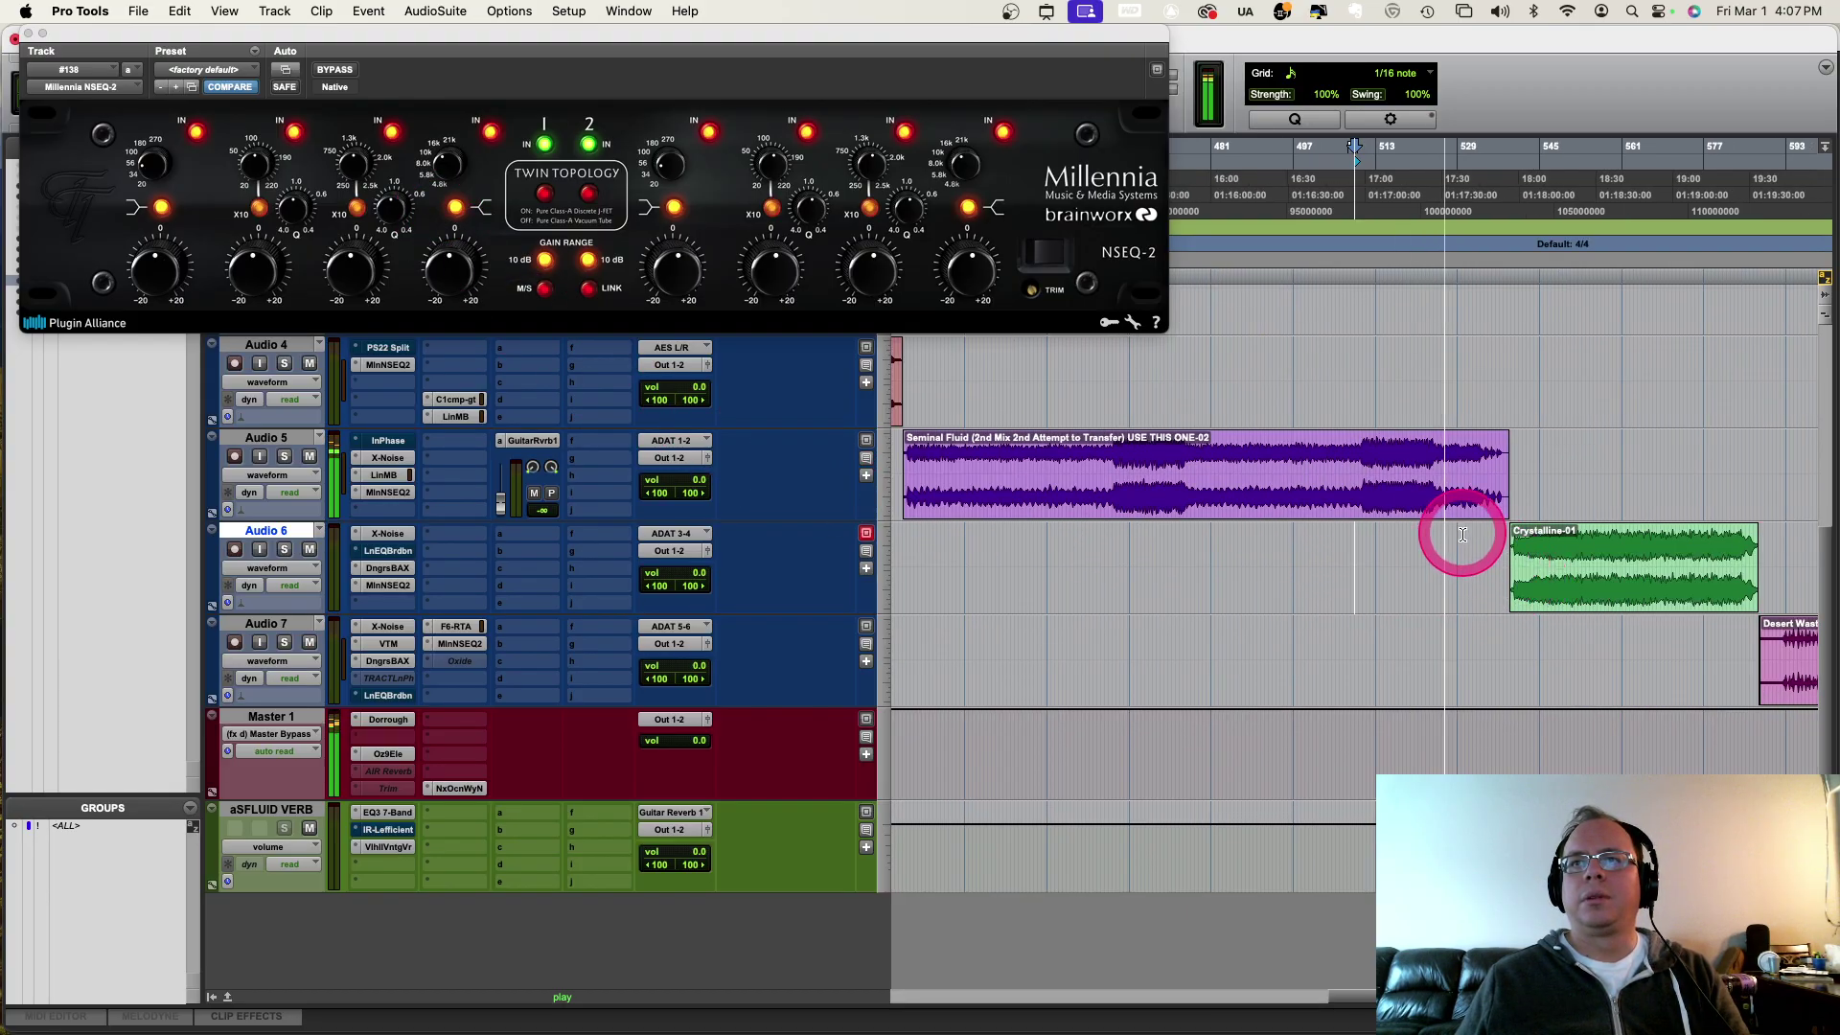
scroll(1476, 532, up, 2)
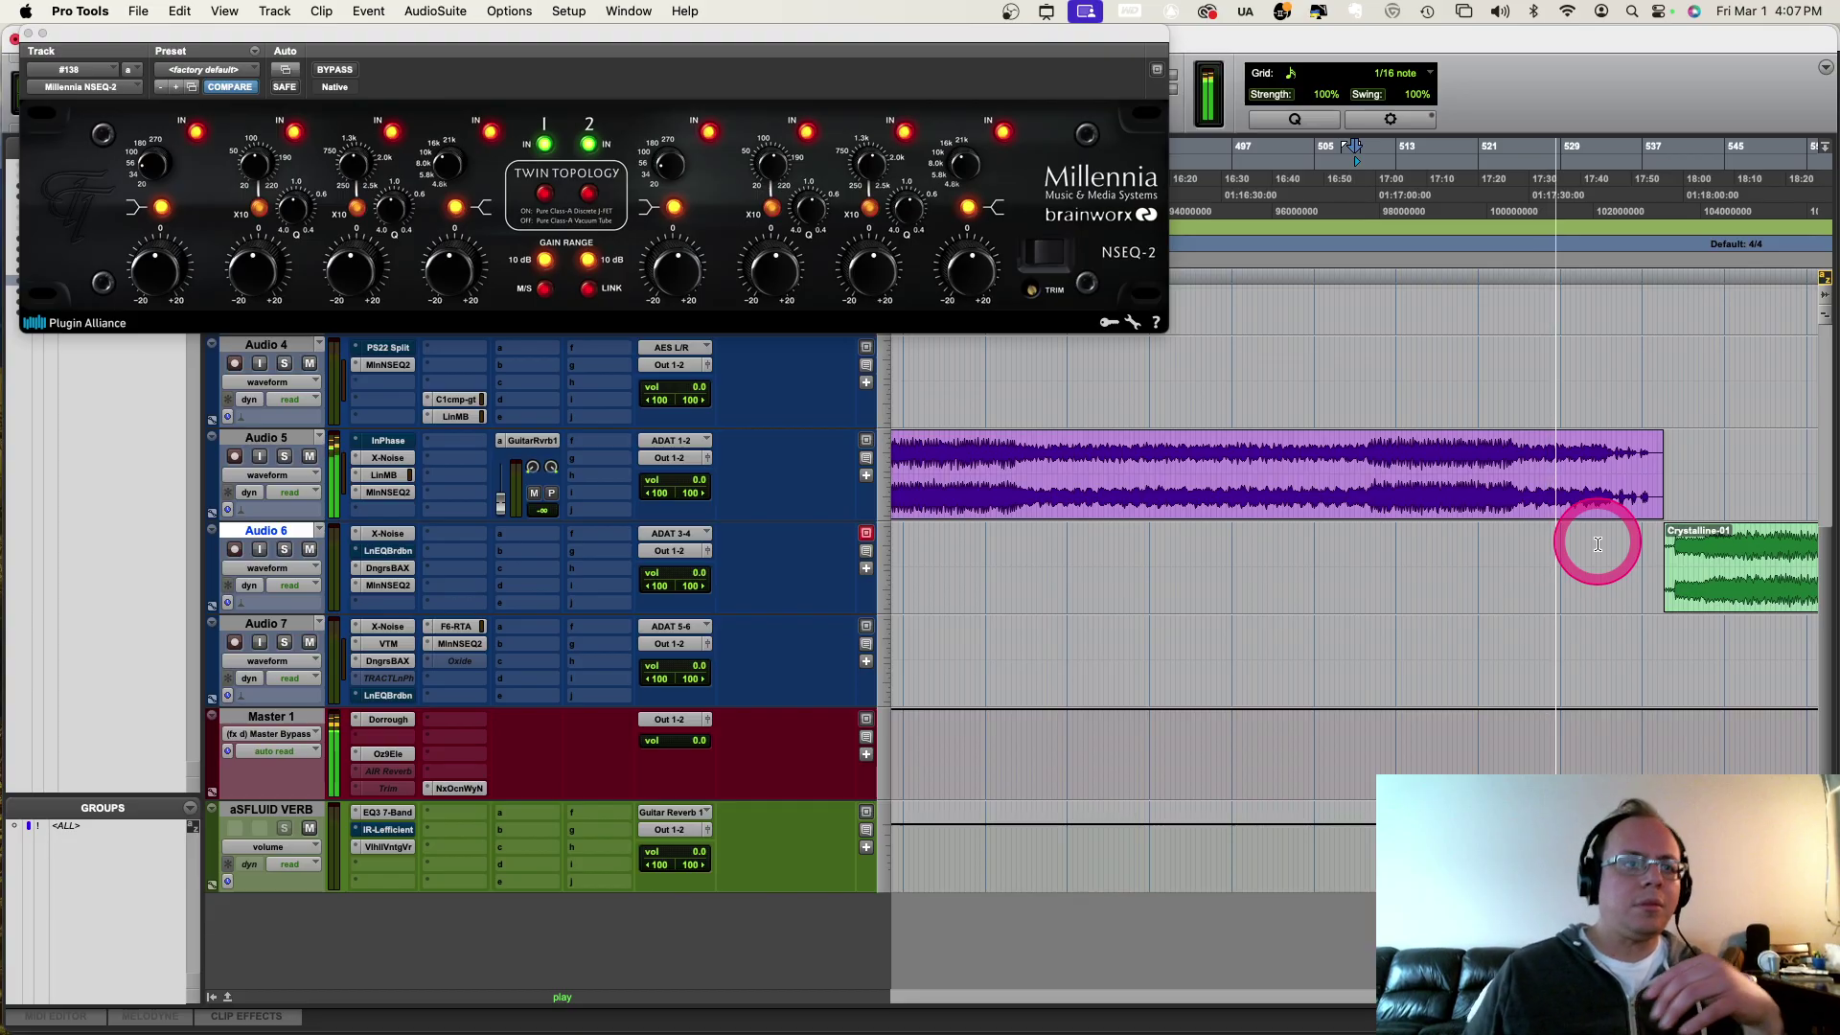
click(396, 849)
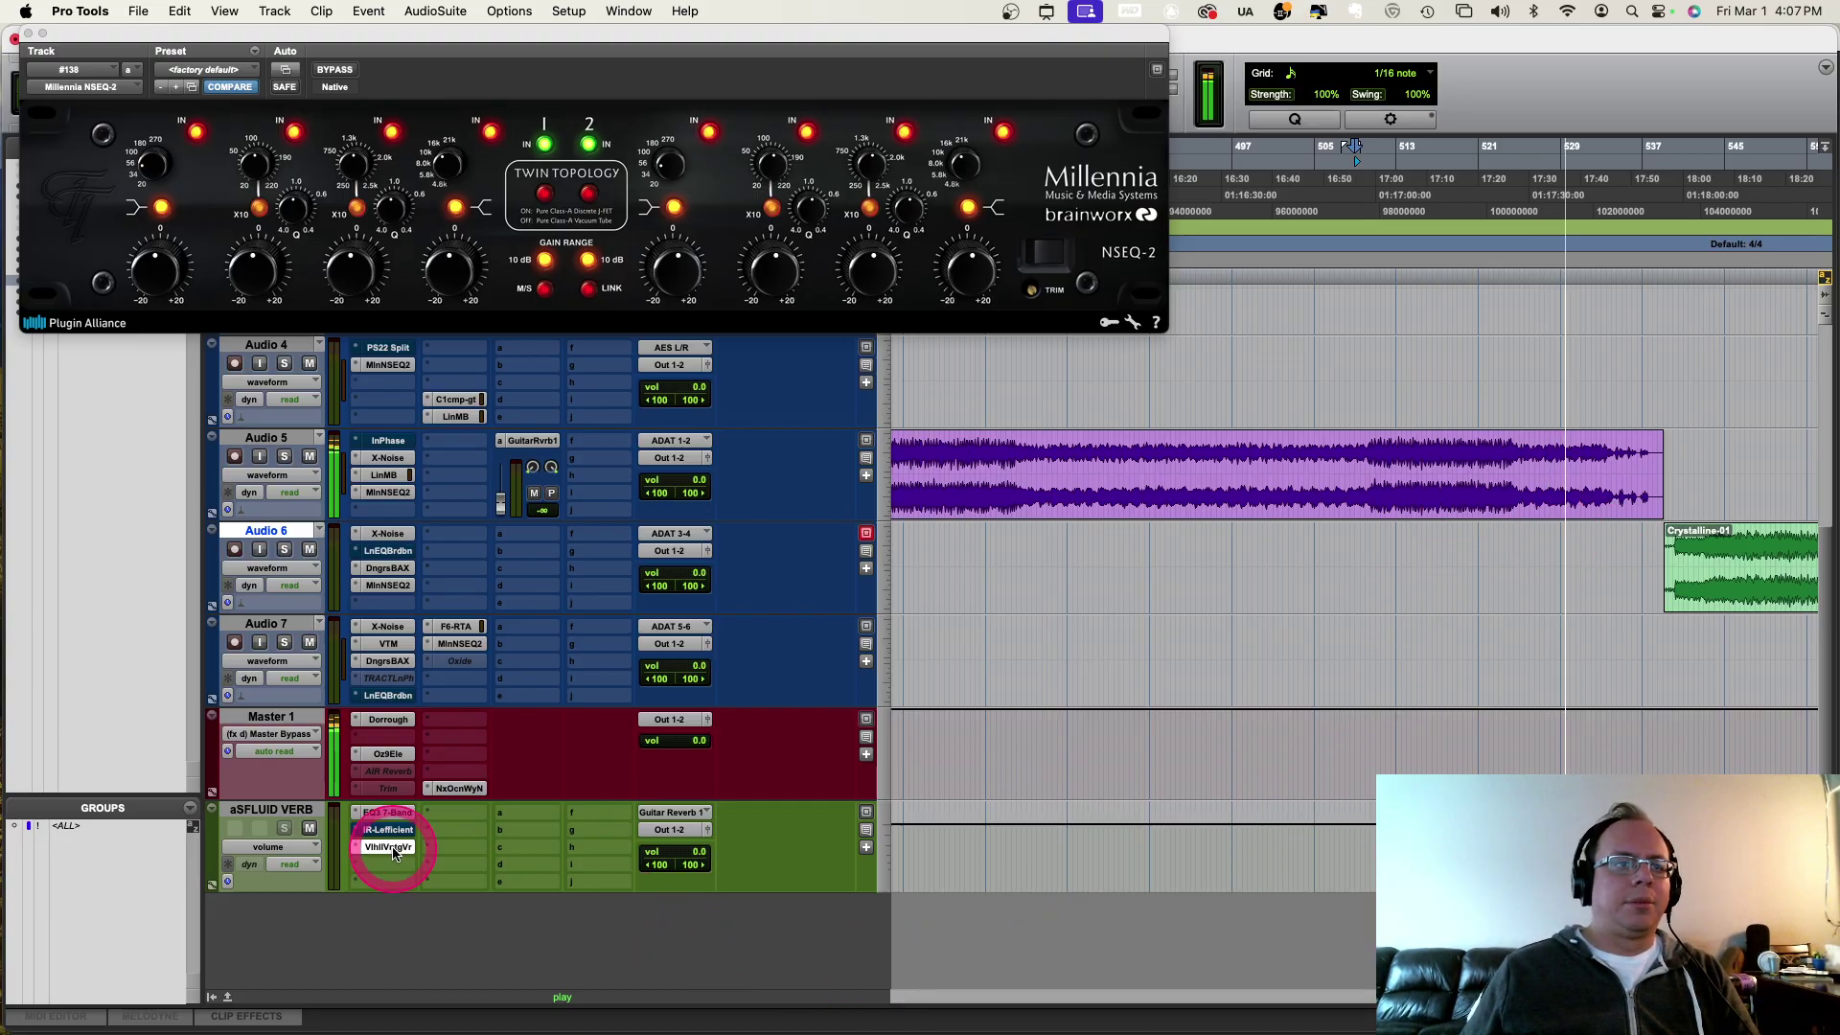
click(433, 395)
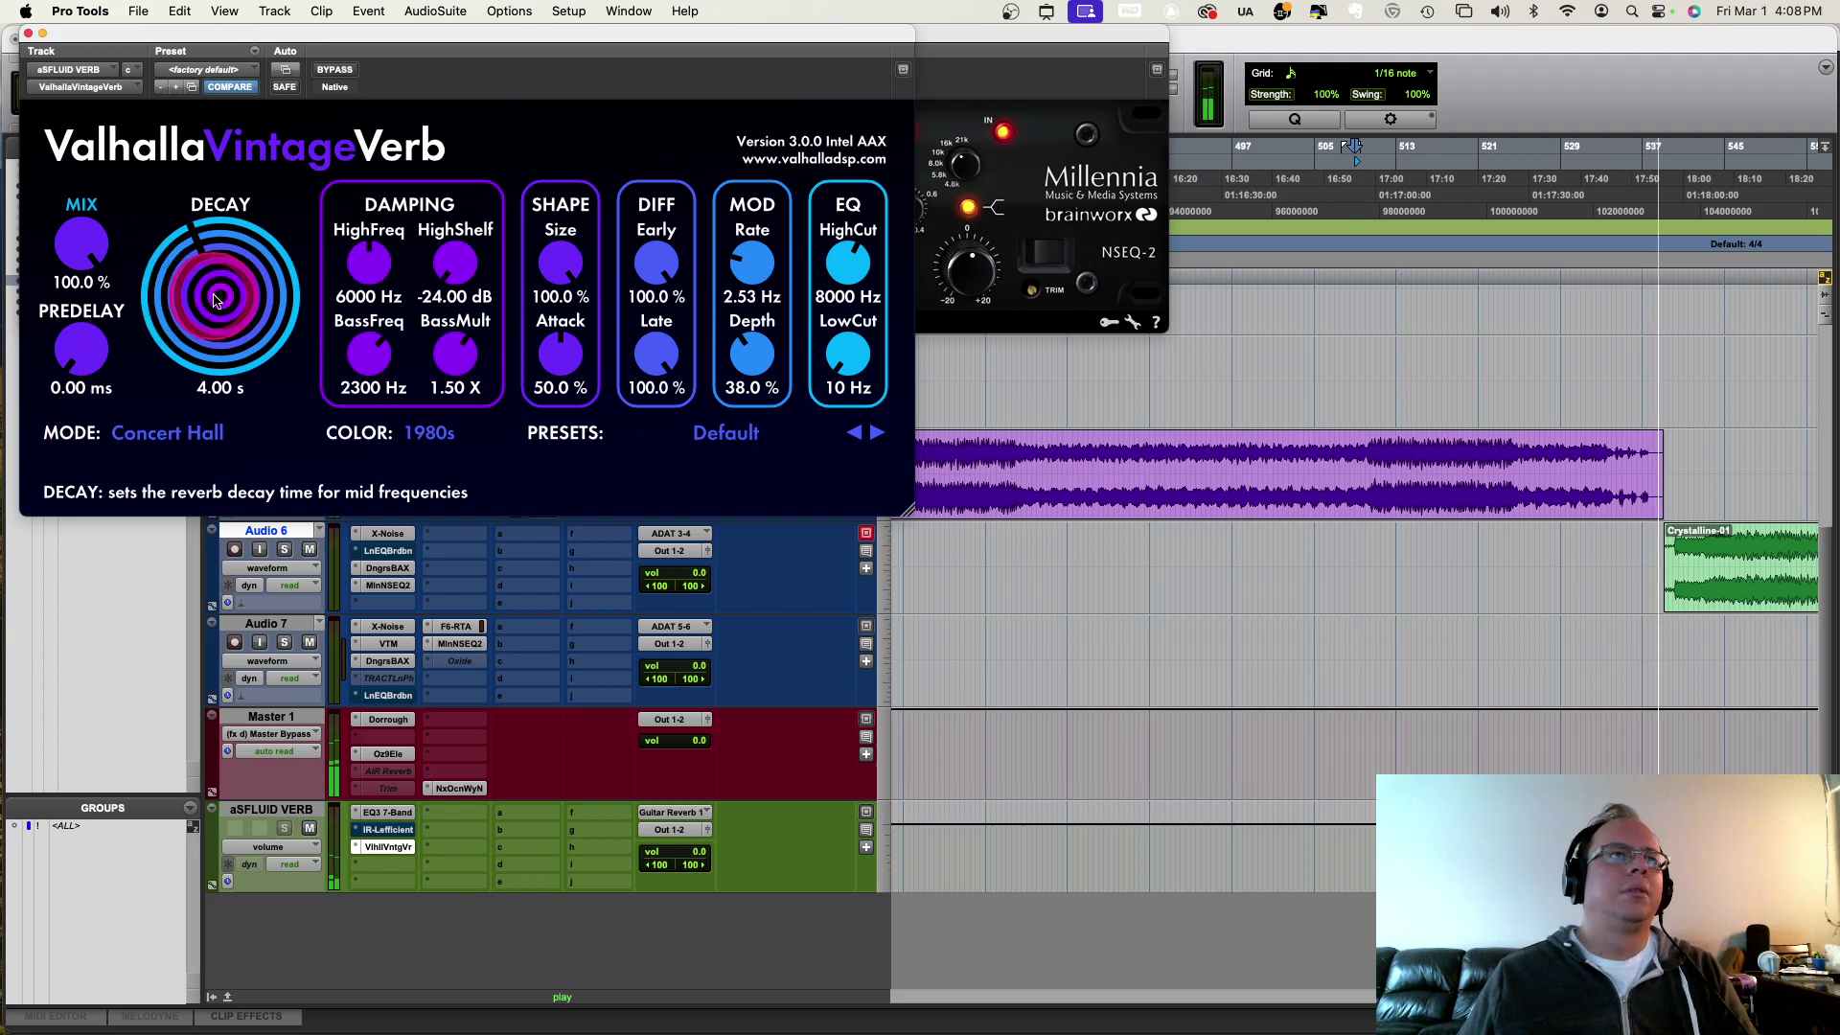
key(space)
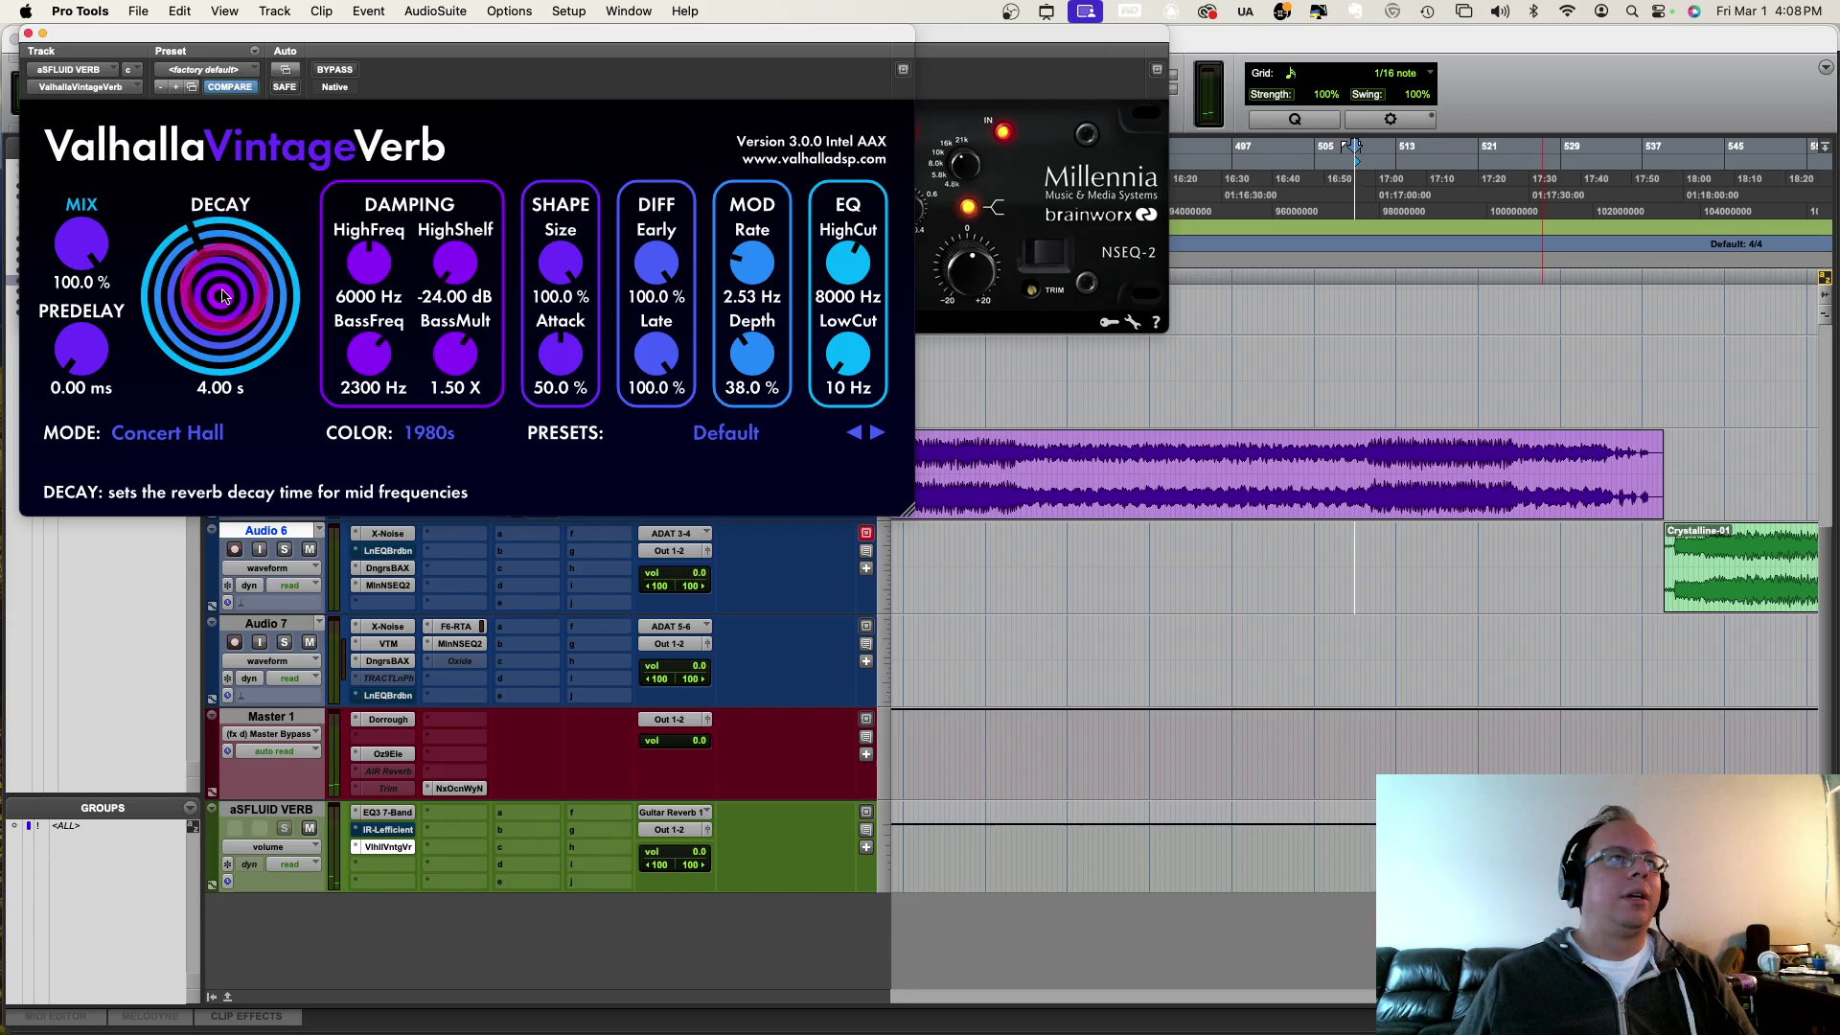
Step: Check ValhallaVintageVerb's color options without changing them and close the plug-in
click(419, 436)
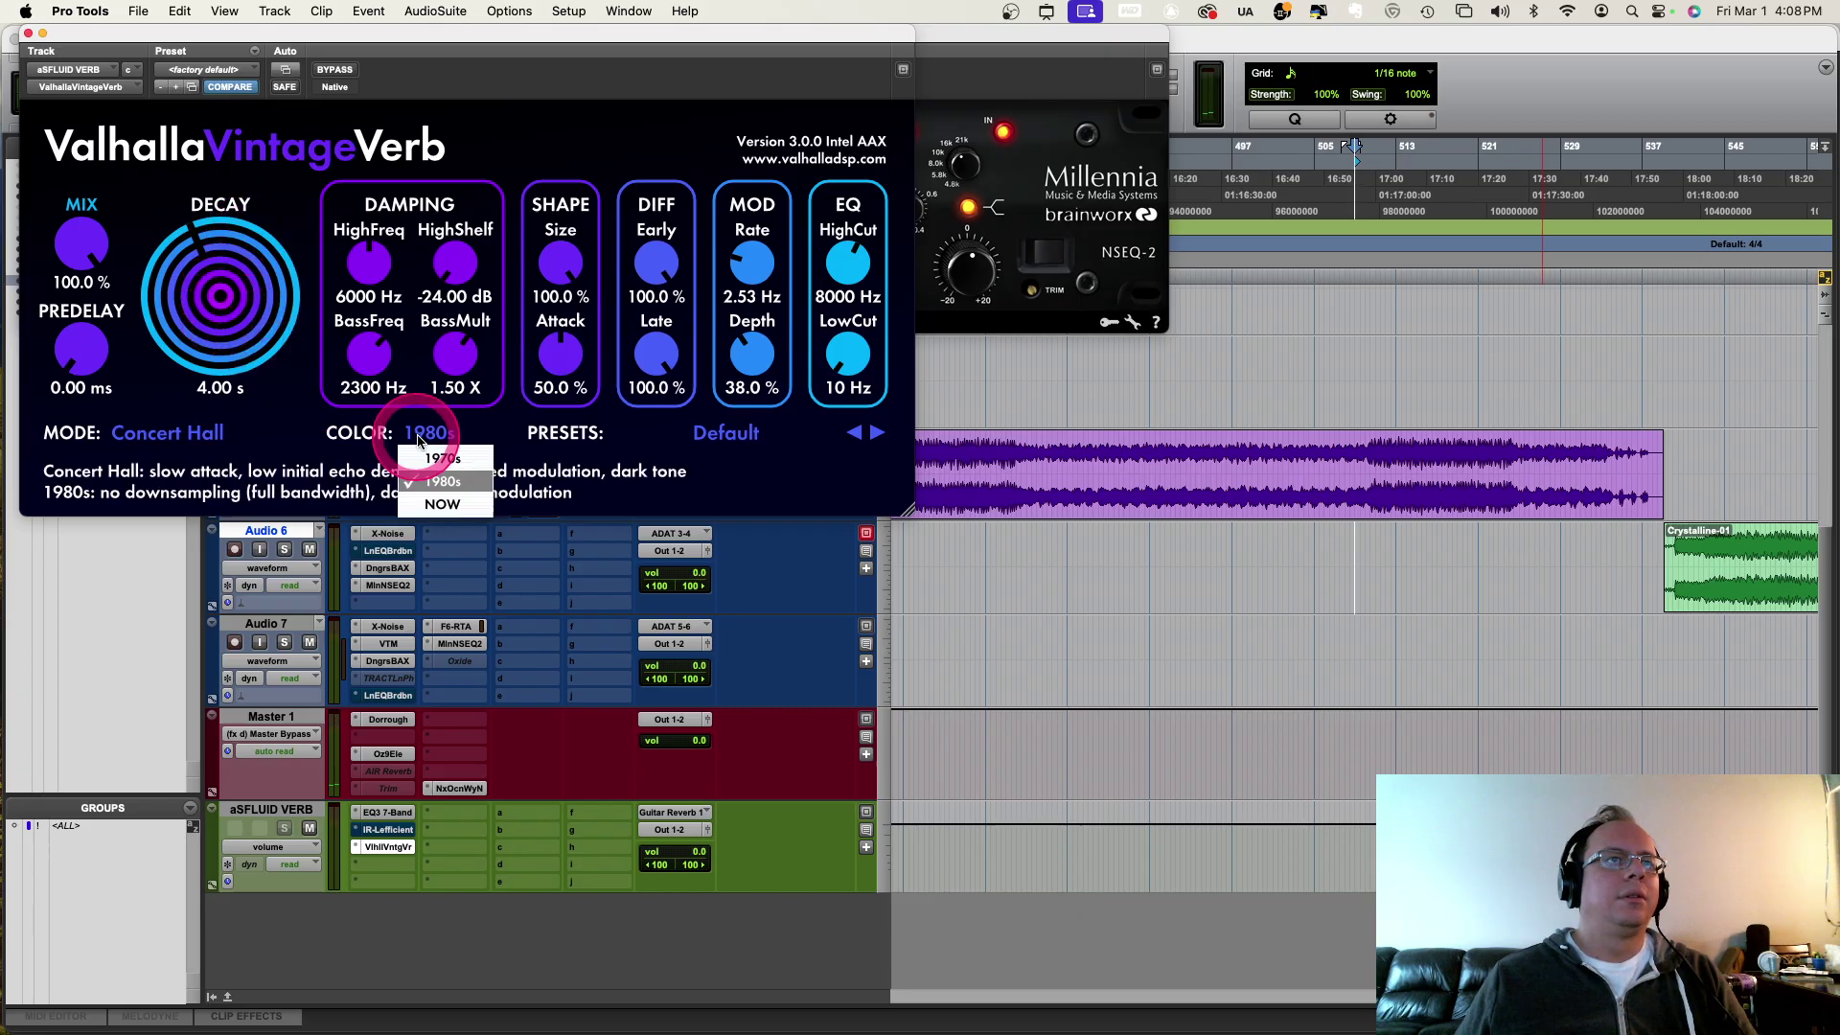
click(213, 300)
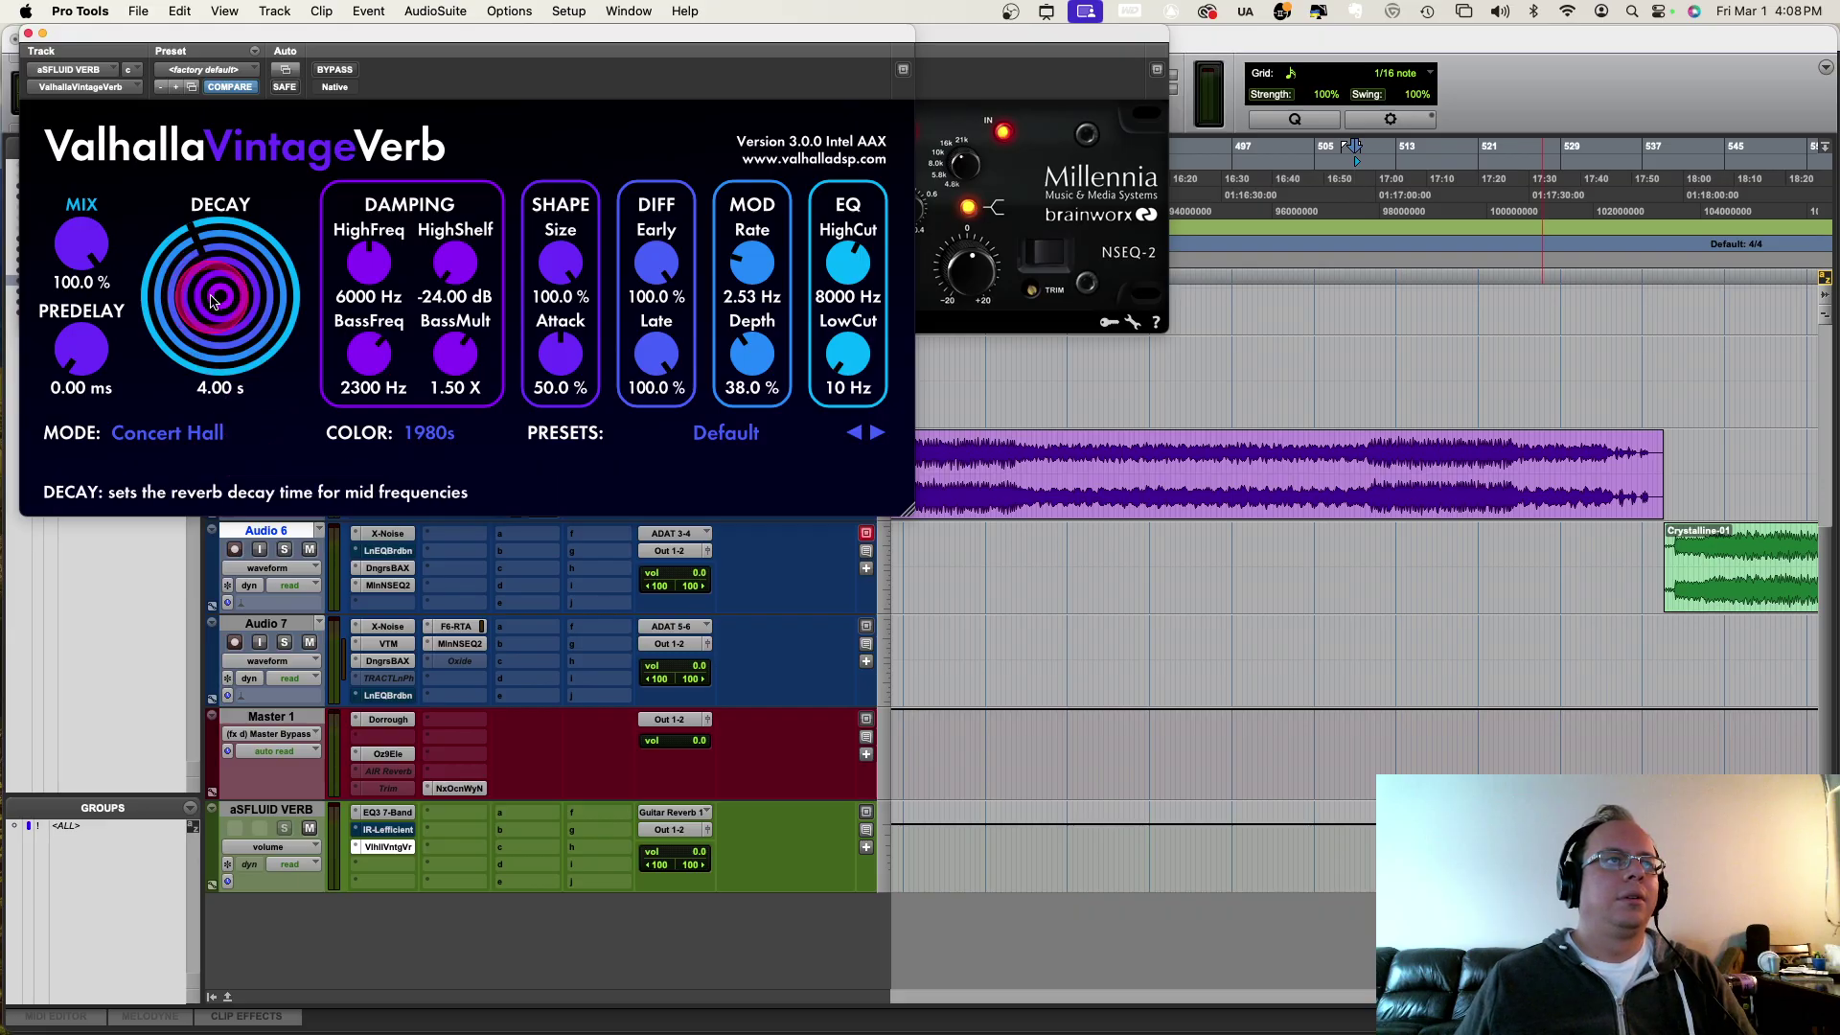
click(28, 34)
Step: Close the Millennia NSEQ-2 window and return the timeline view to the opening of the #138 clip
click(1024, 505)
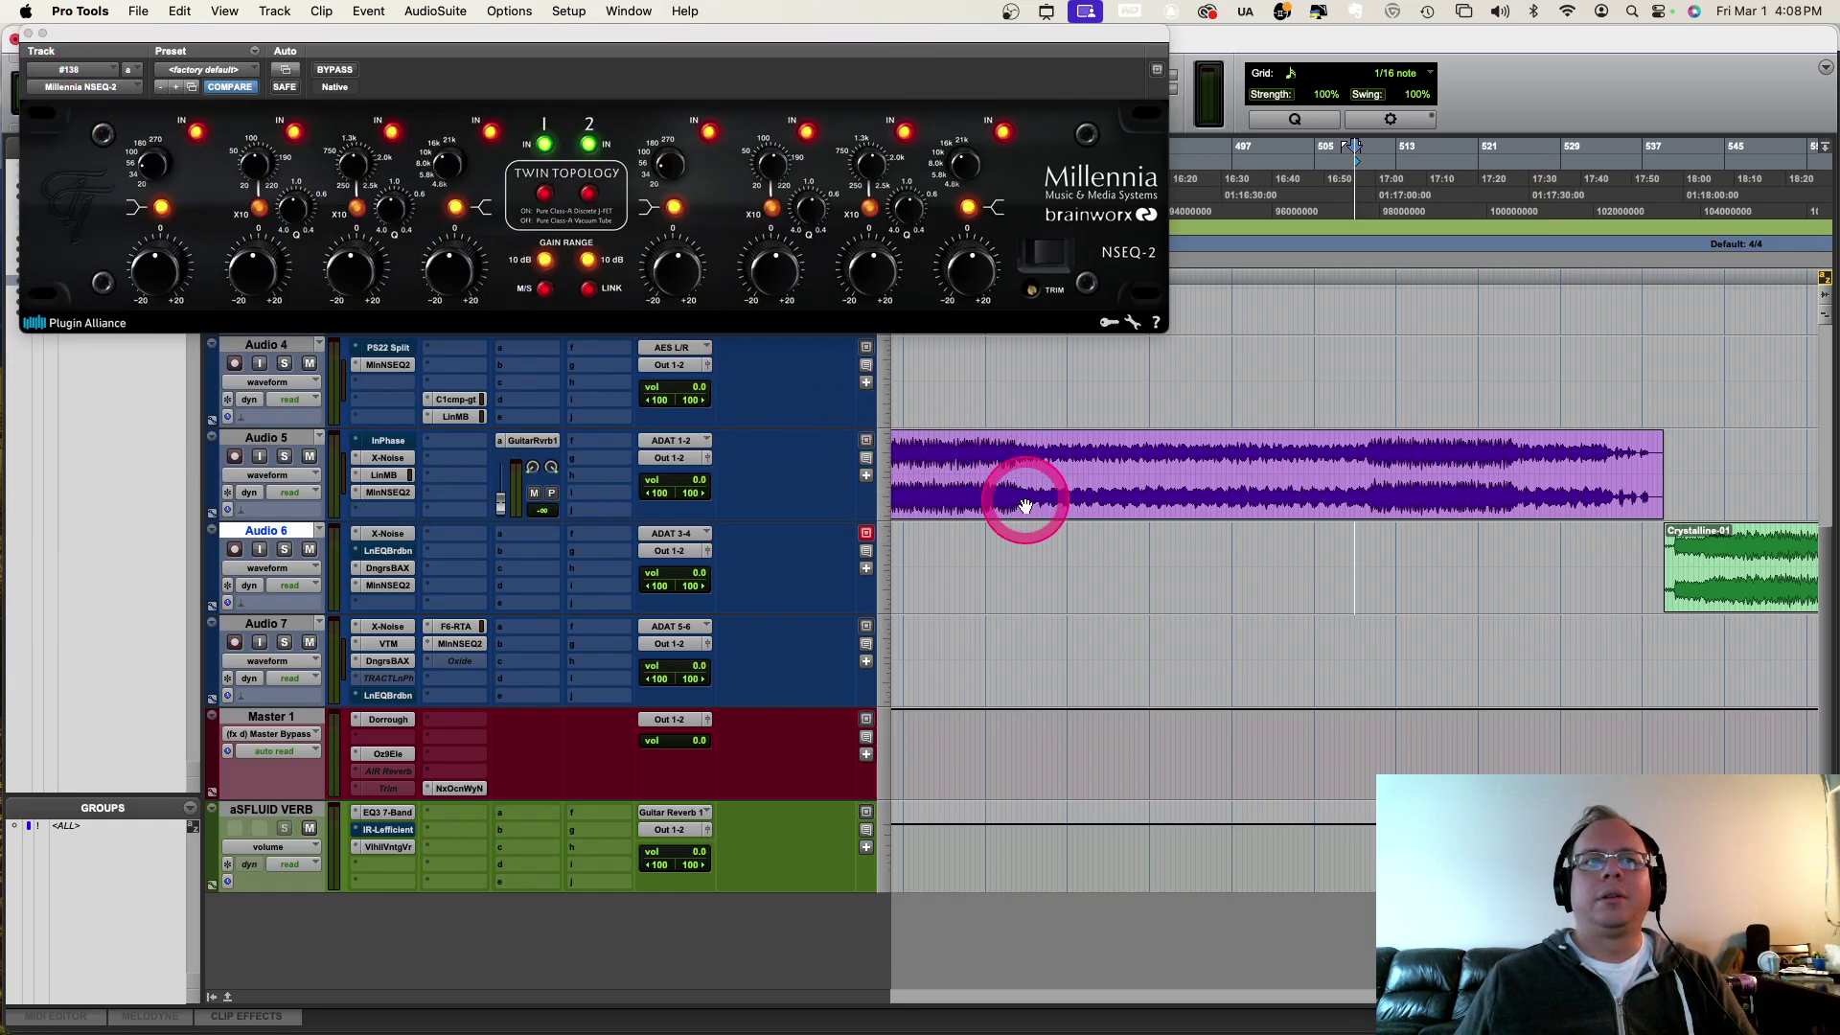
click(48, 17)
click(875, 463)
click(1428, 573)
scroll(1419, 575, up, 5)
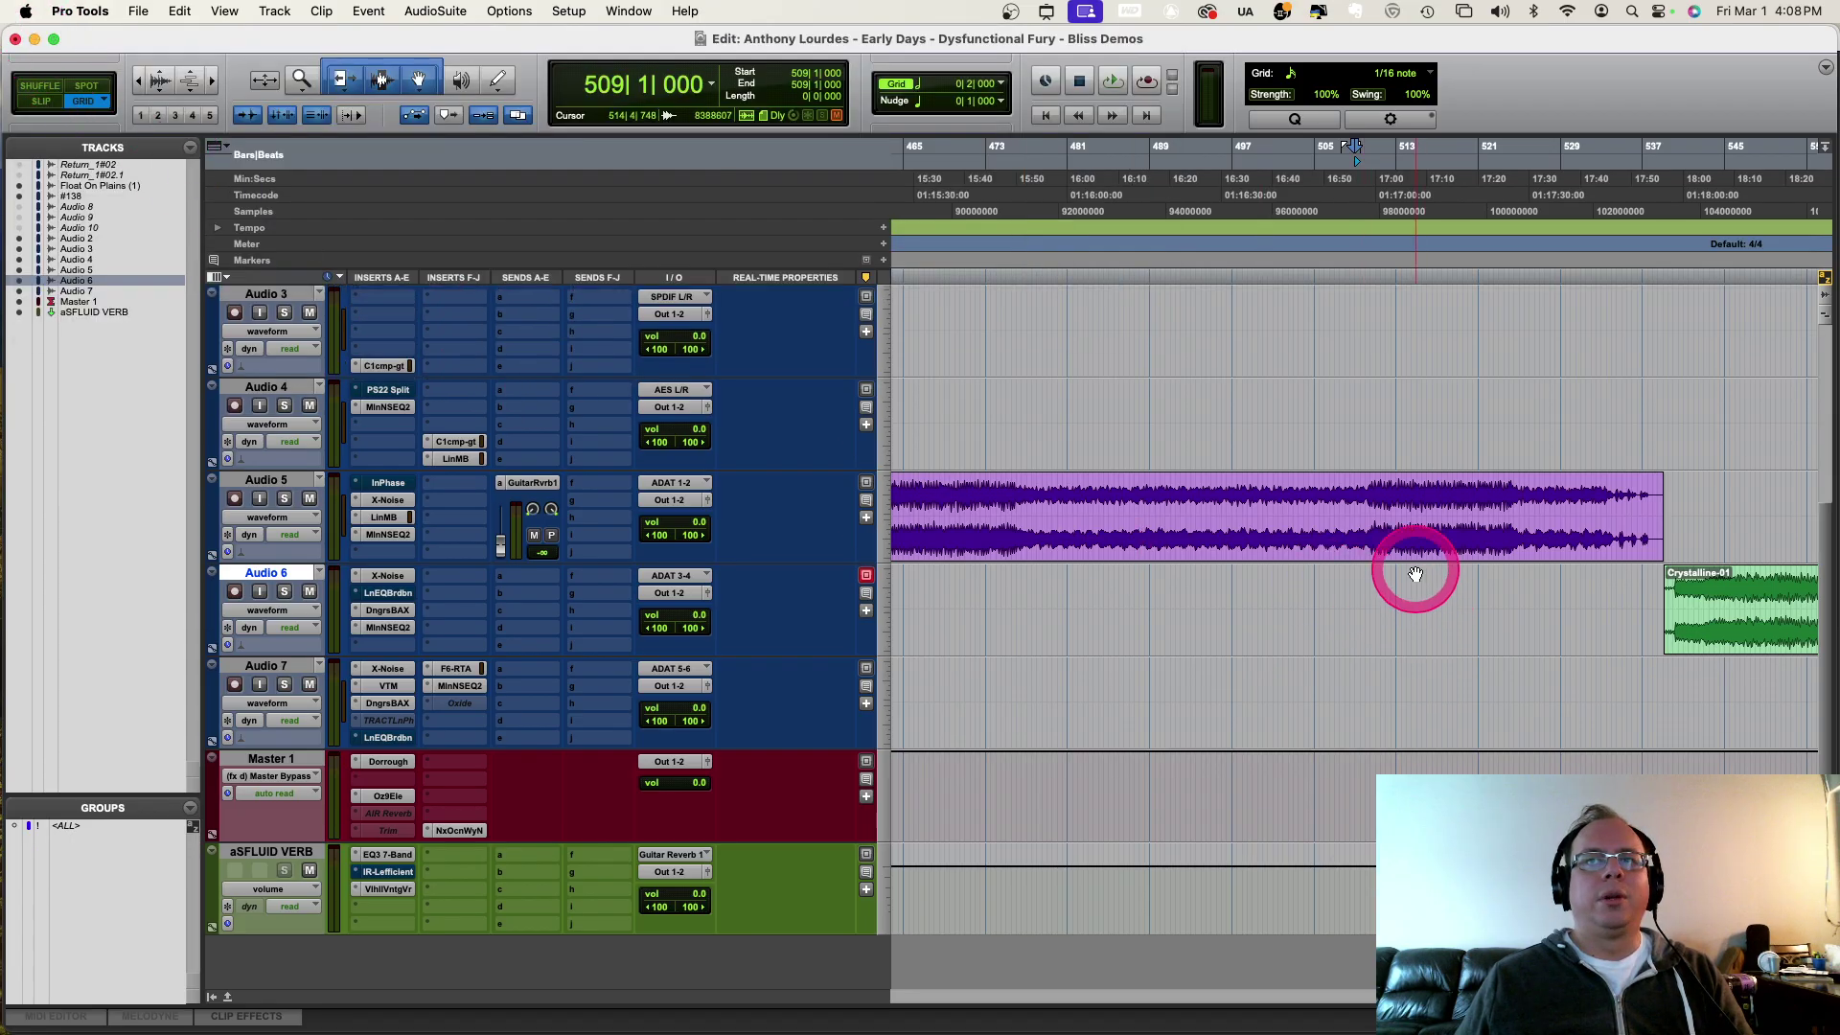
click(1277, 579)
scroll(1275, 581, left, 15)
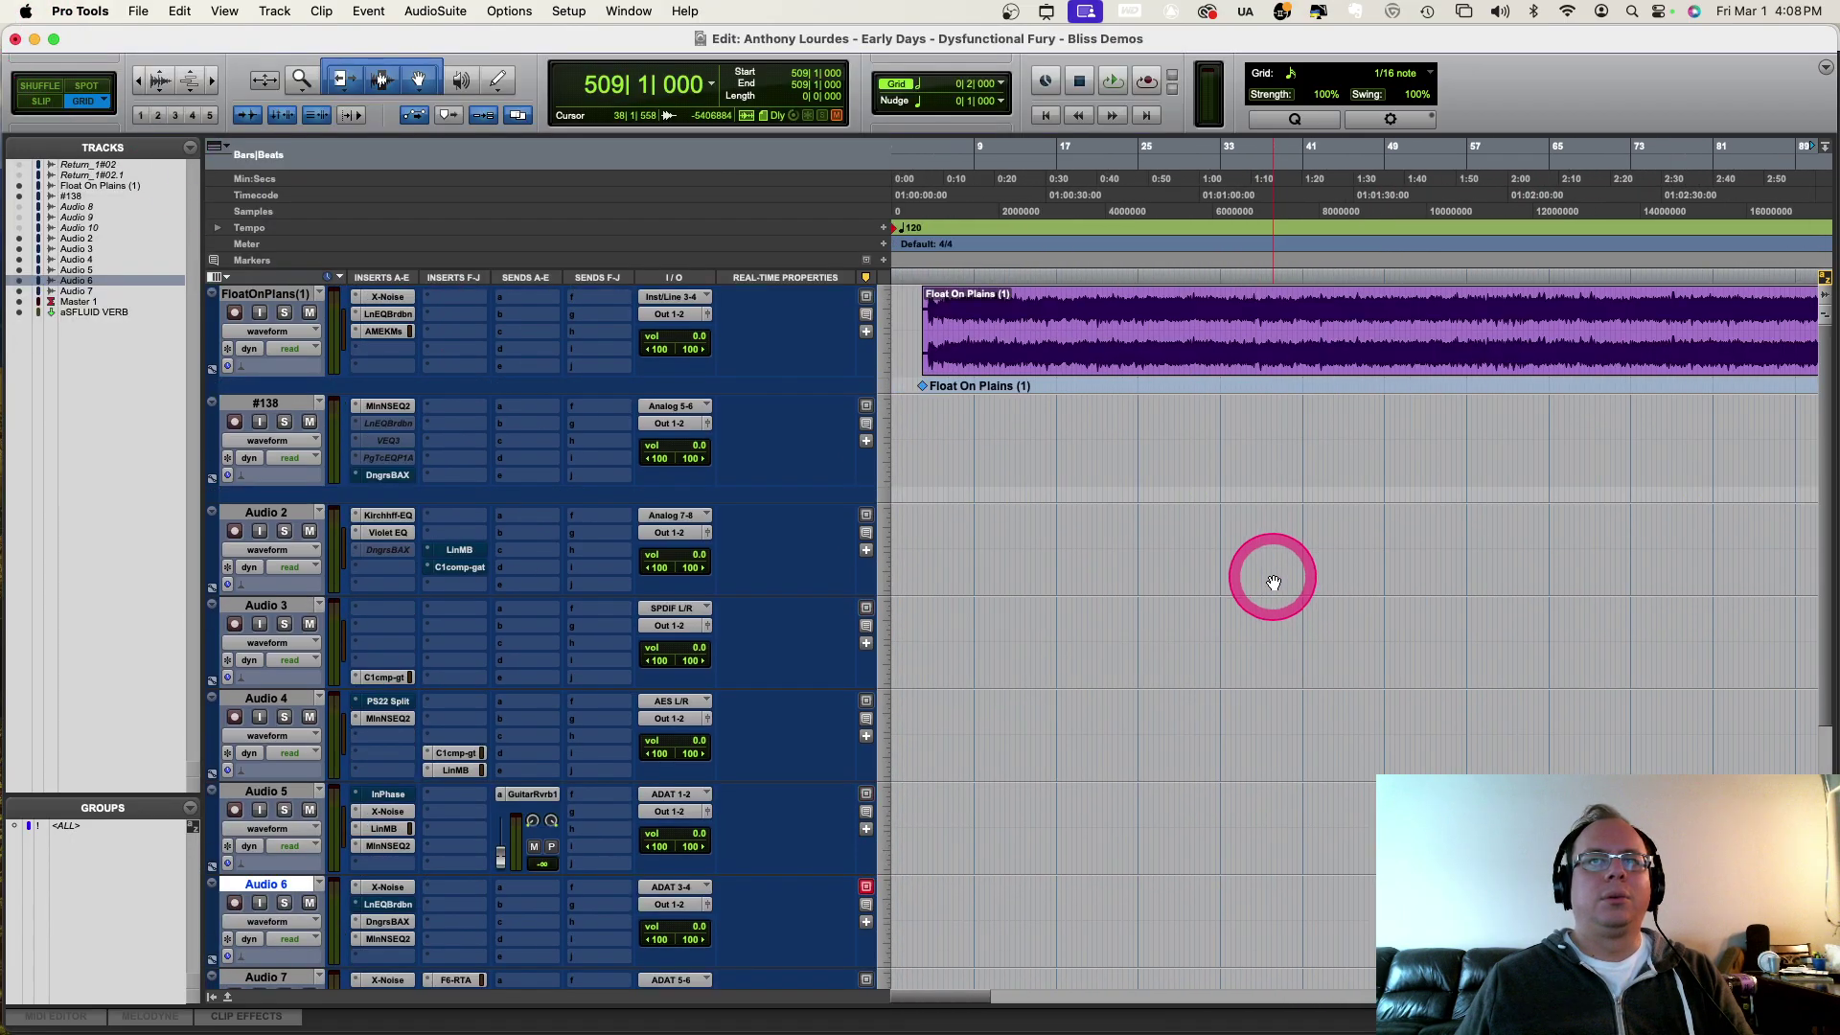
scroll(1274, 582, right, 5)
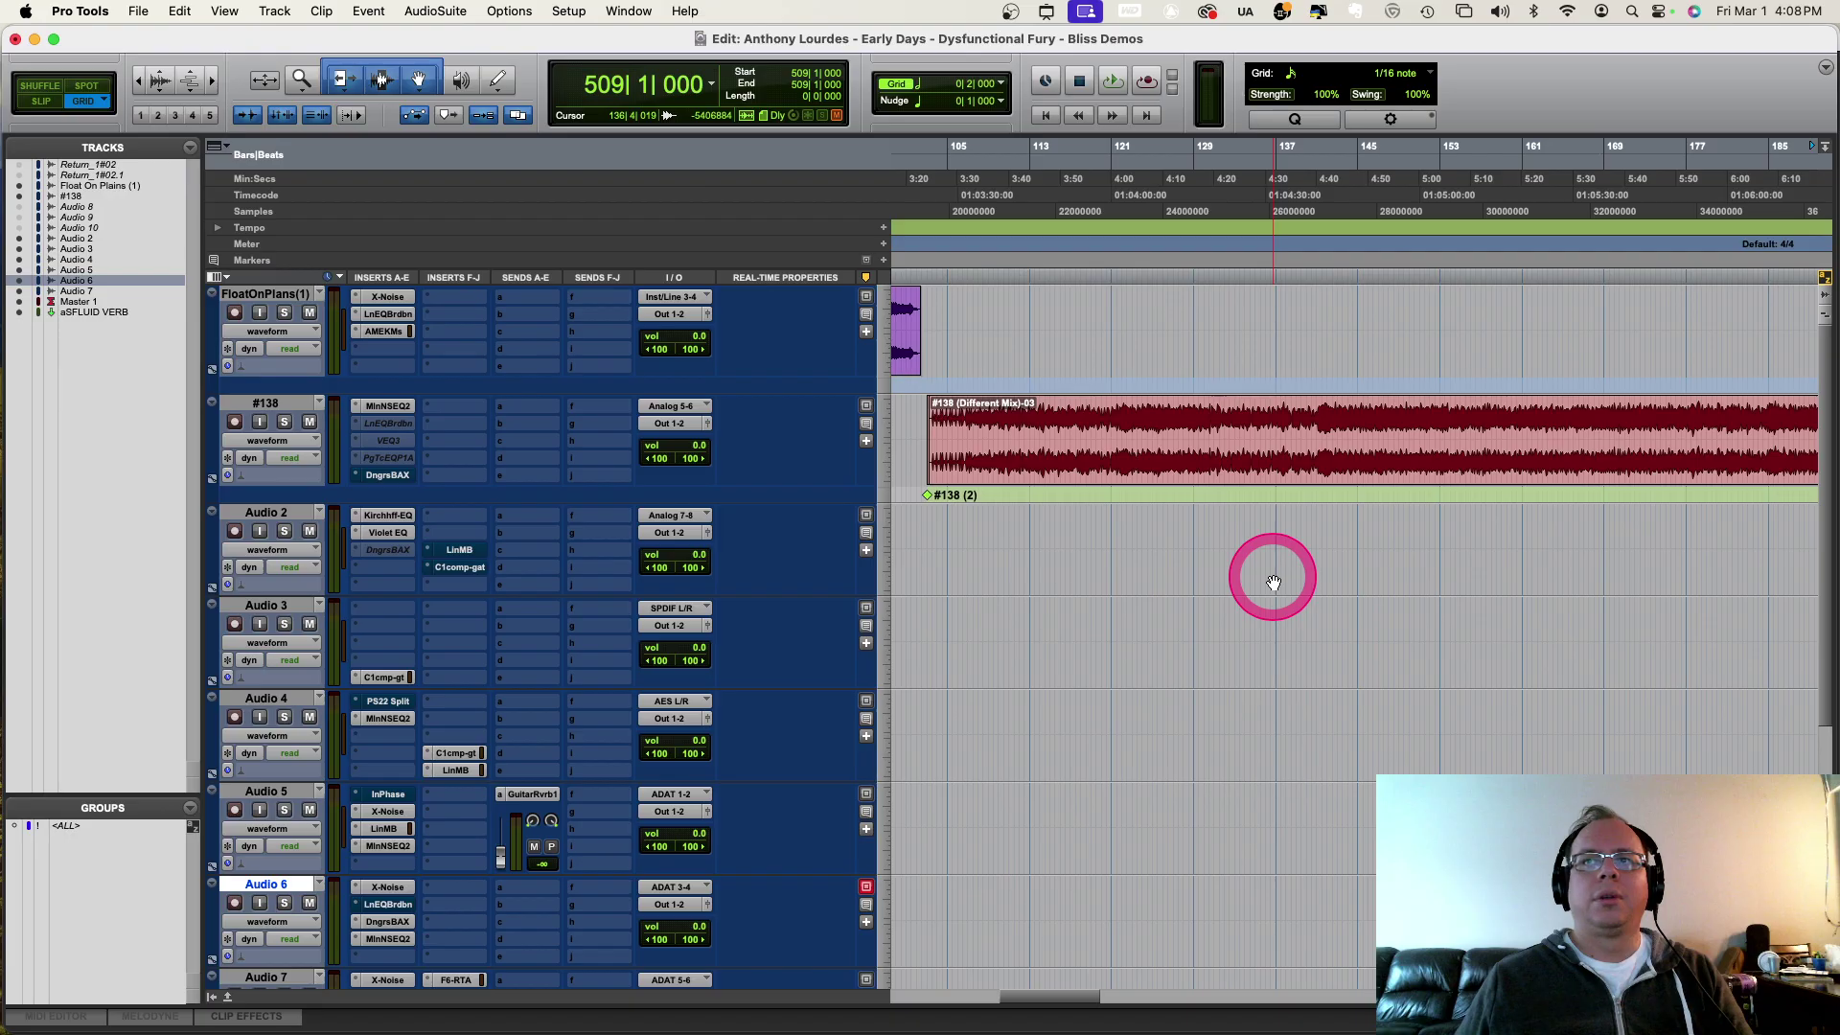
Step: Play #138 from bar 119, compare the Millennia NSEQ-2's two Twin Topology modes on both channels, and close the plug-in
click(1090, 425)
key(space)
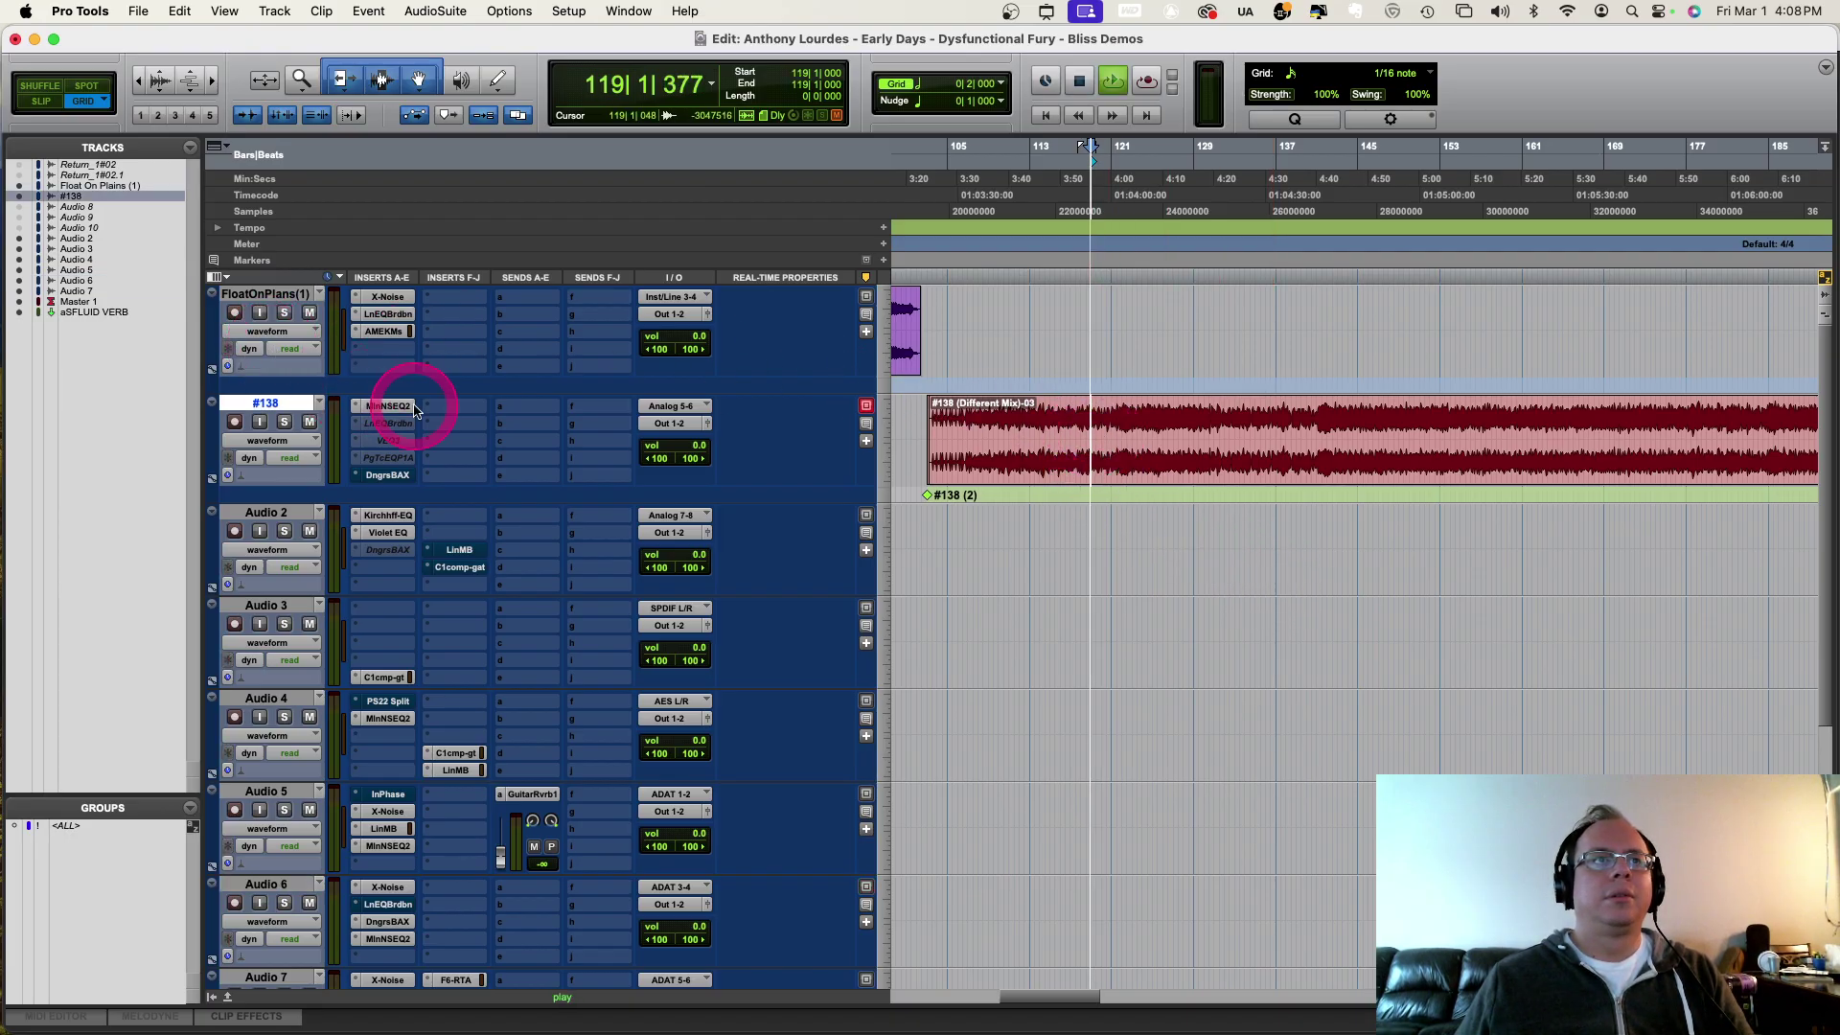
click(391, 406)
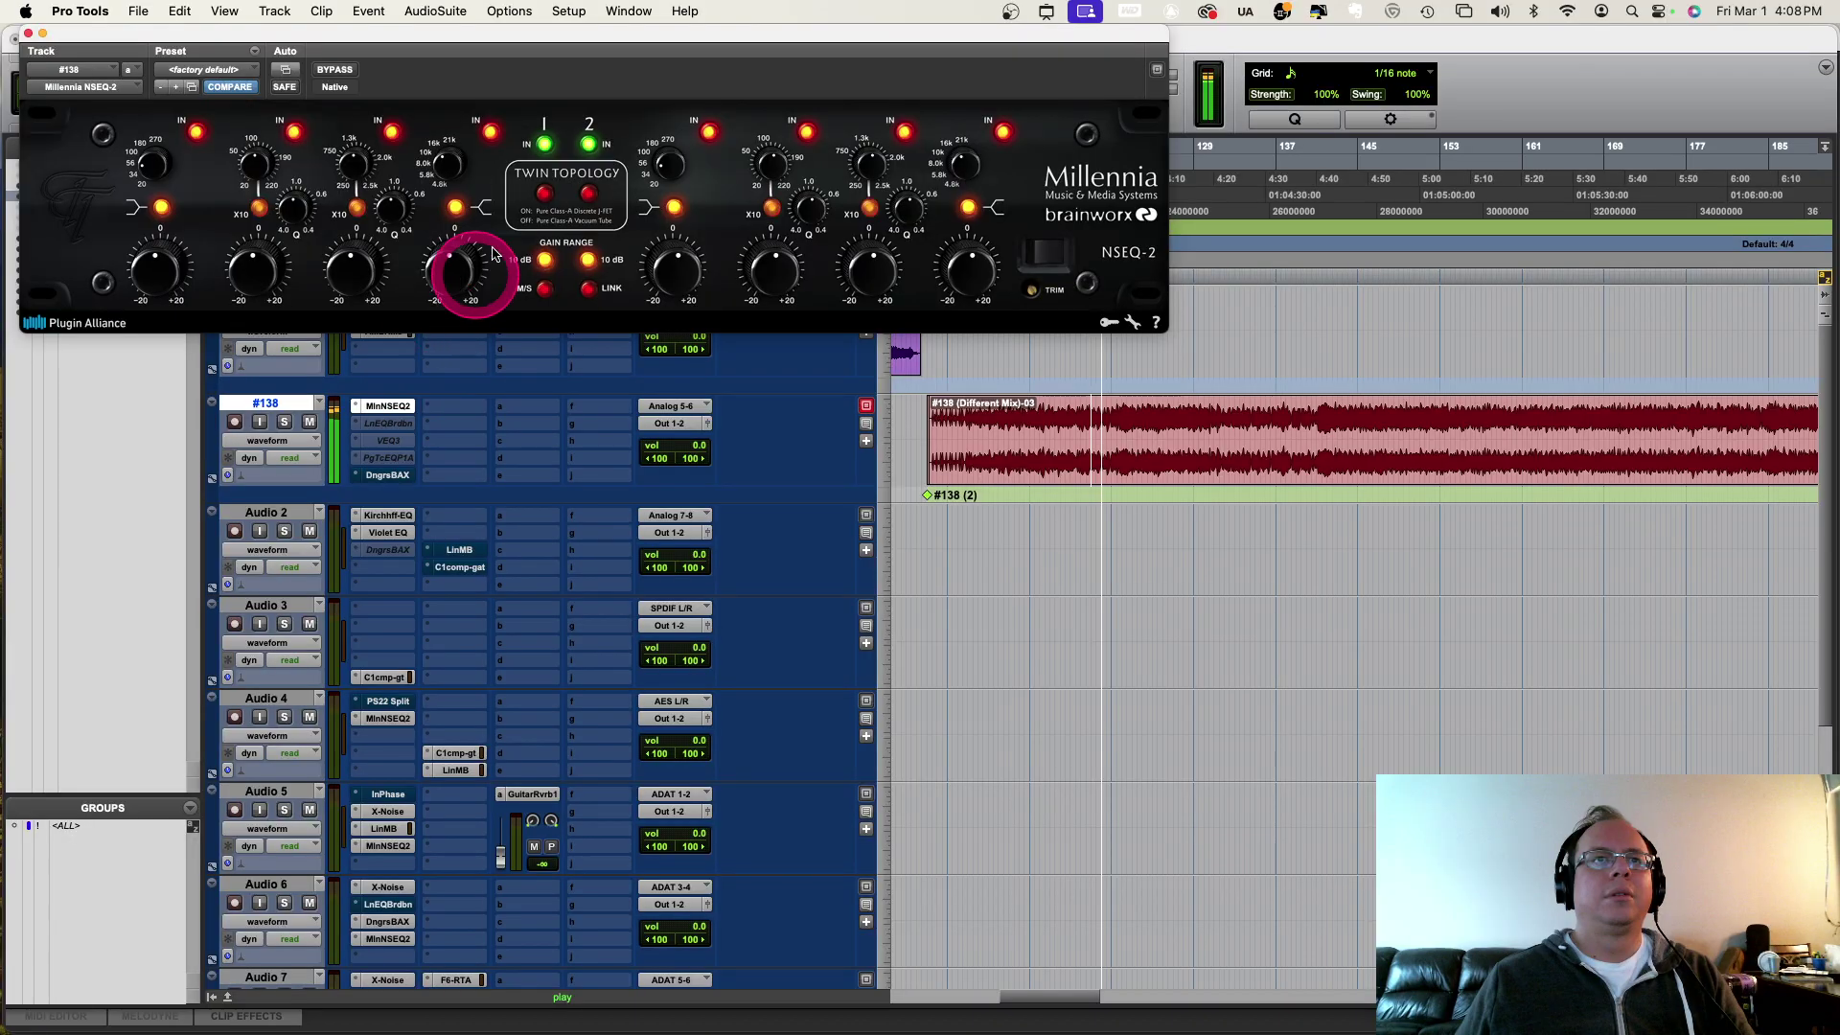
drag(582, 29, 668, 505)
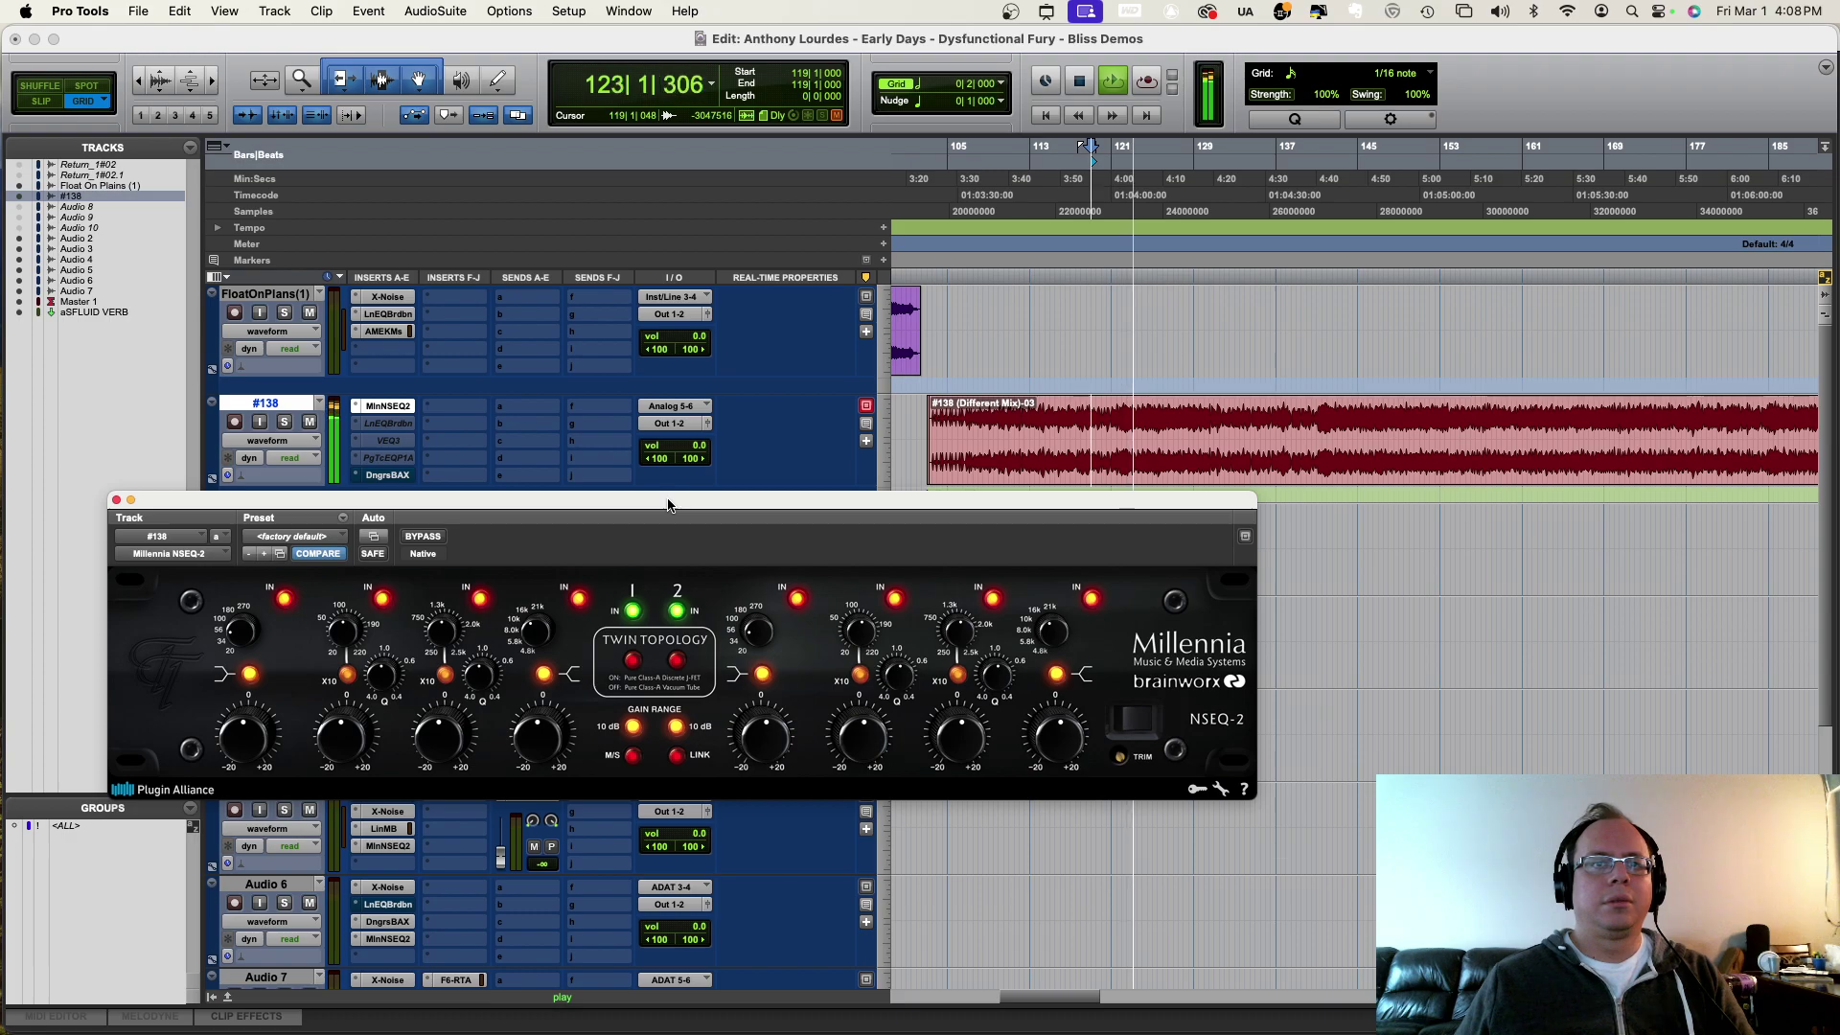
click(633, 659)
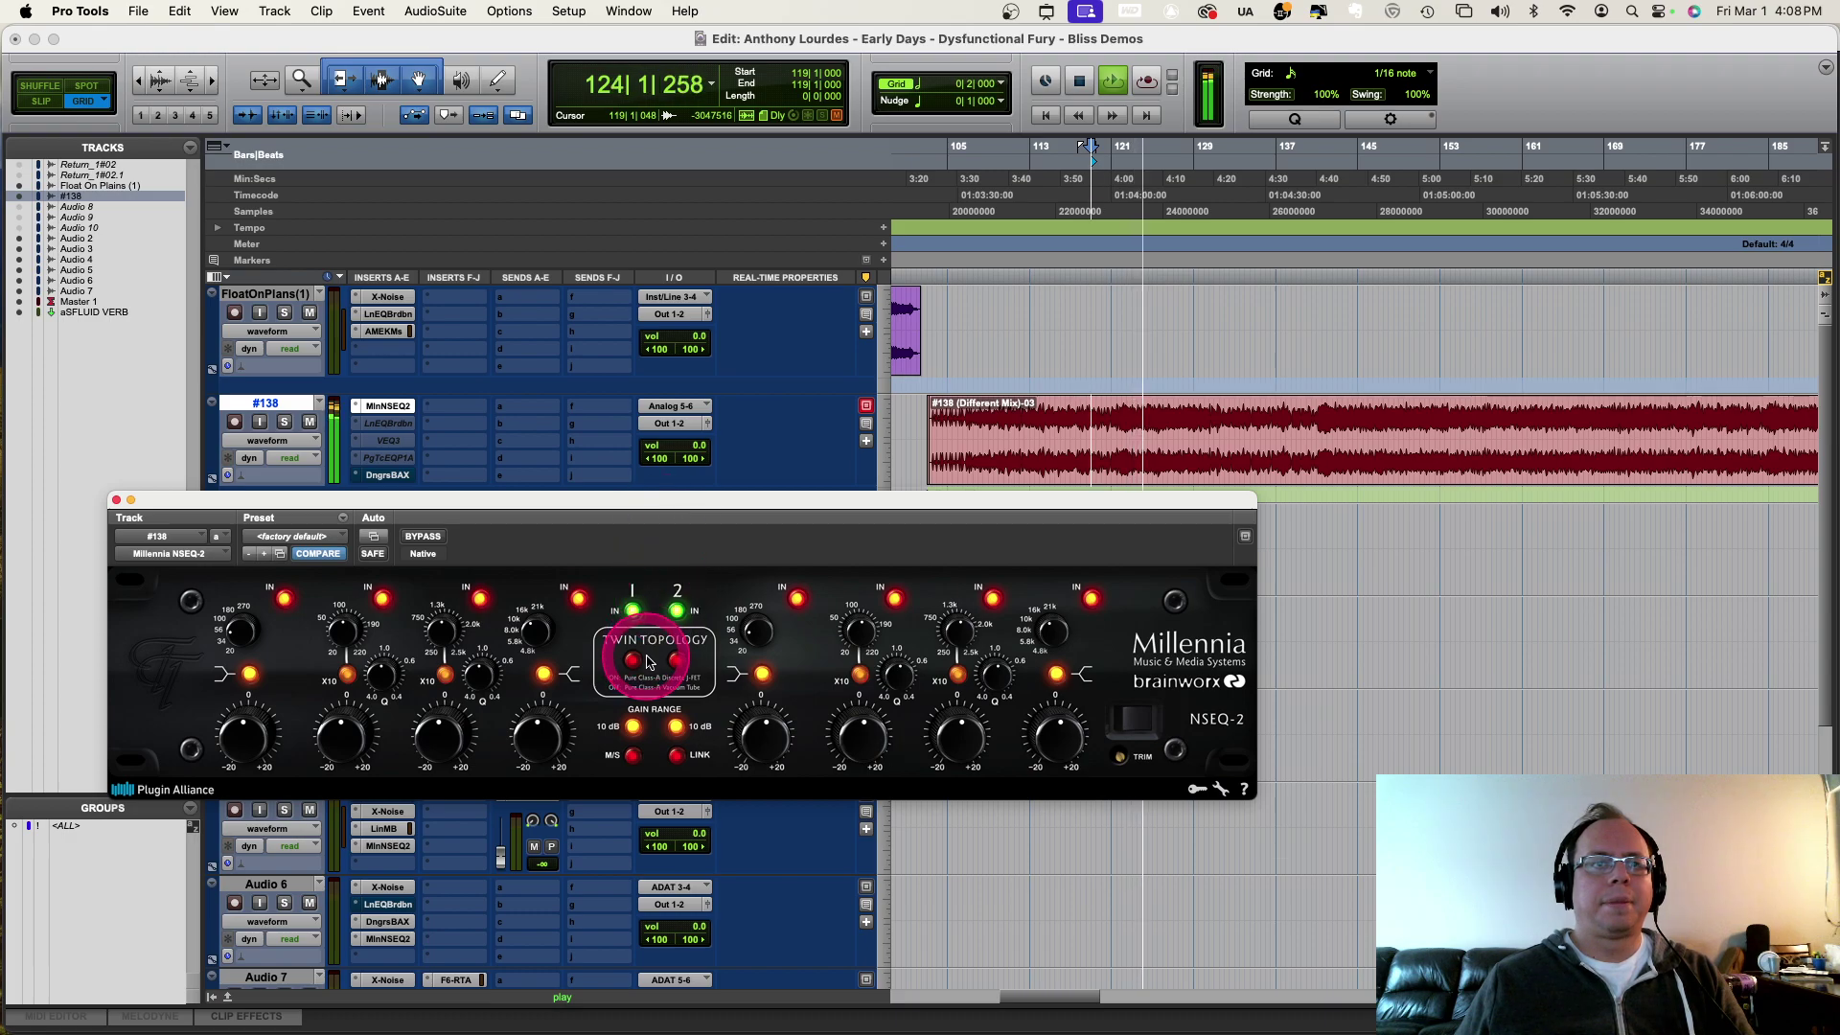
click(677, 661)
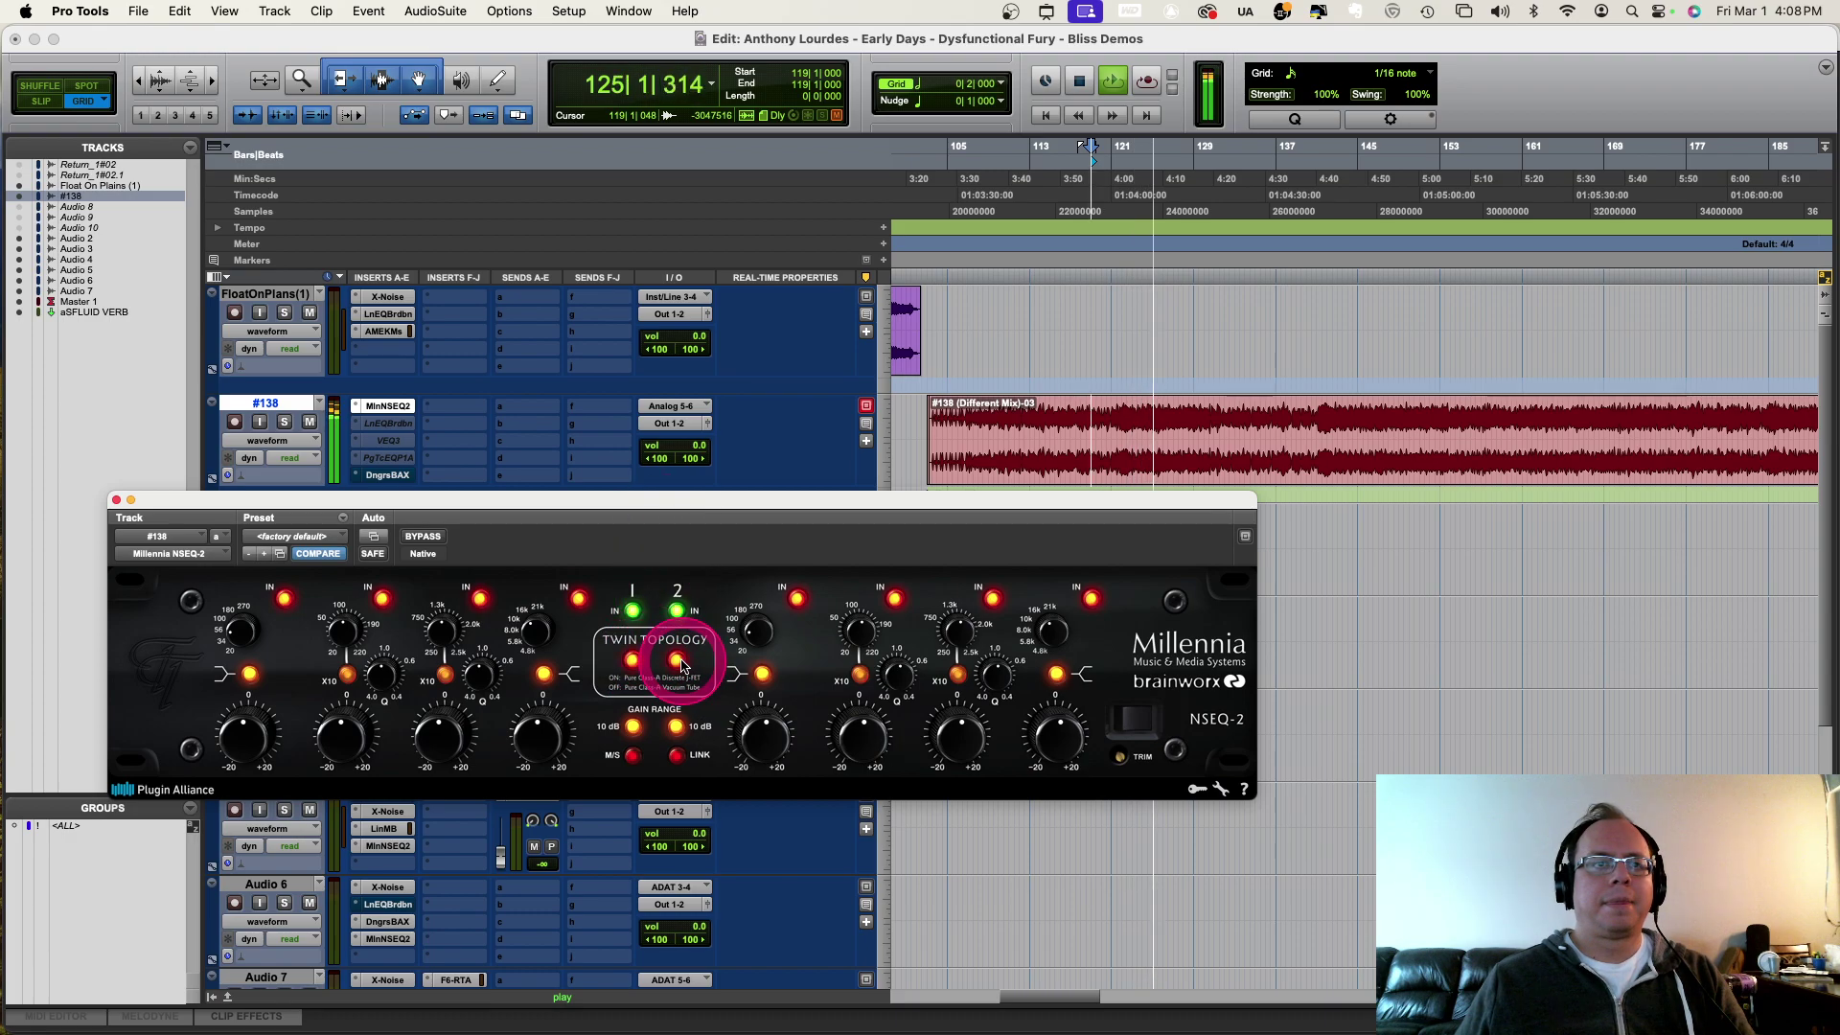
click(677, 662)
click(633, 660)
click(117, 499)
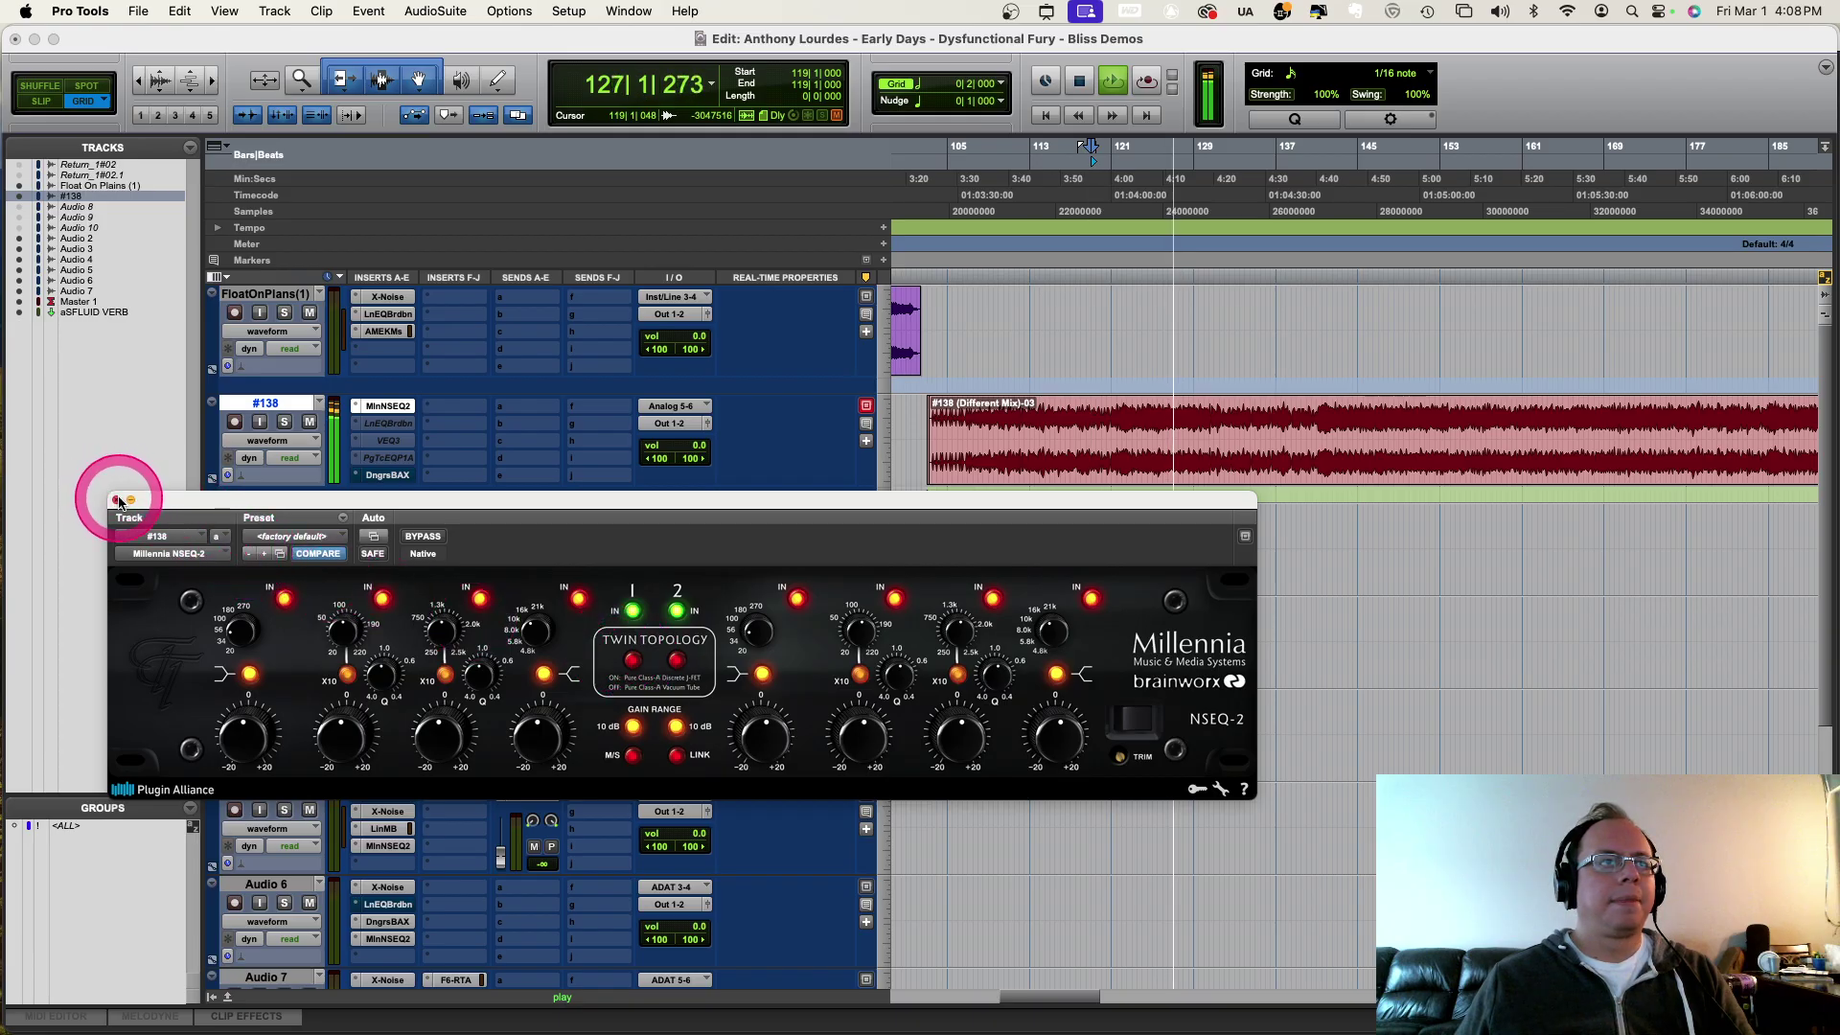
Step: Restart playback of #138 and compare its MlnNSEQ2 and DngrsBAX inserts by alternately bypassing them
key(space)
click(380, 412)
click(390, 477)
key(space)
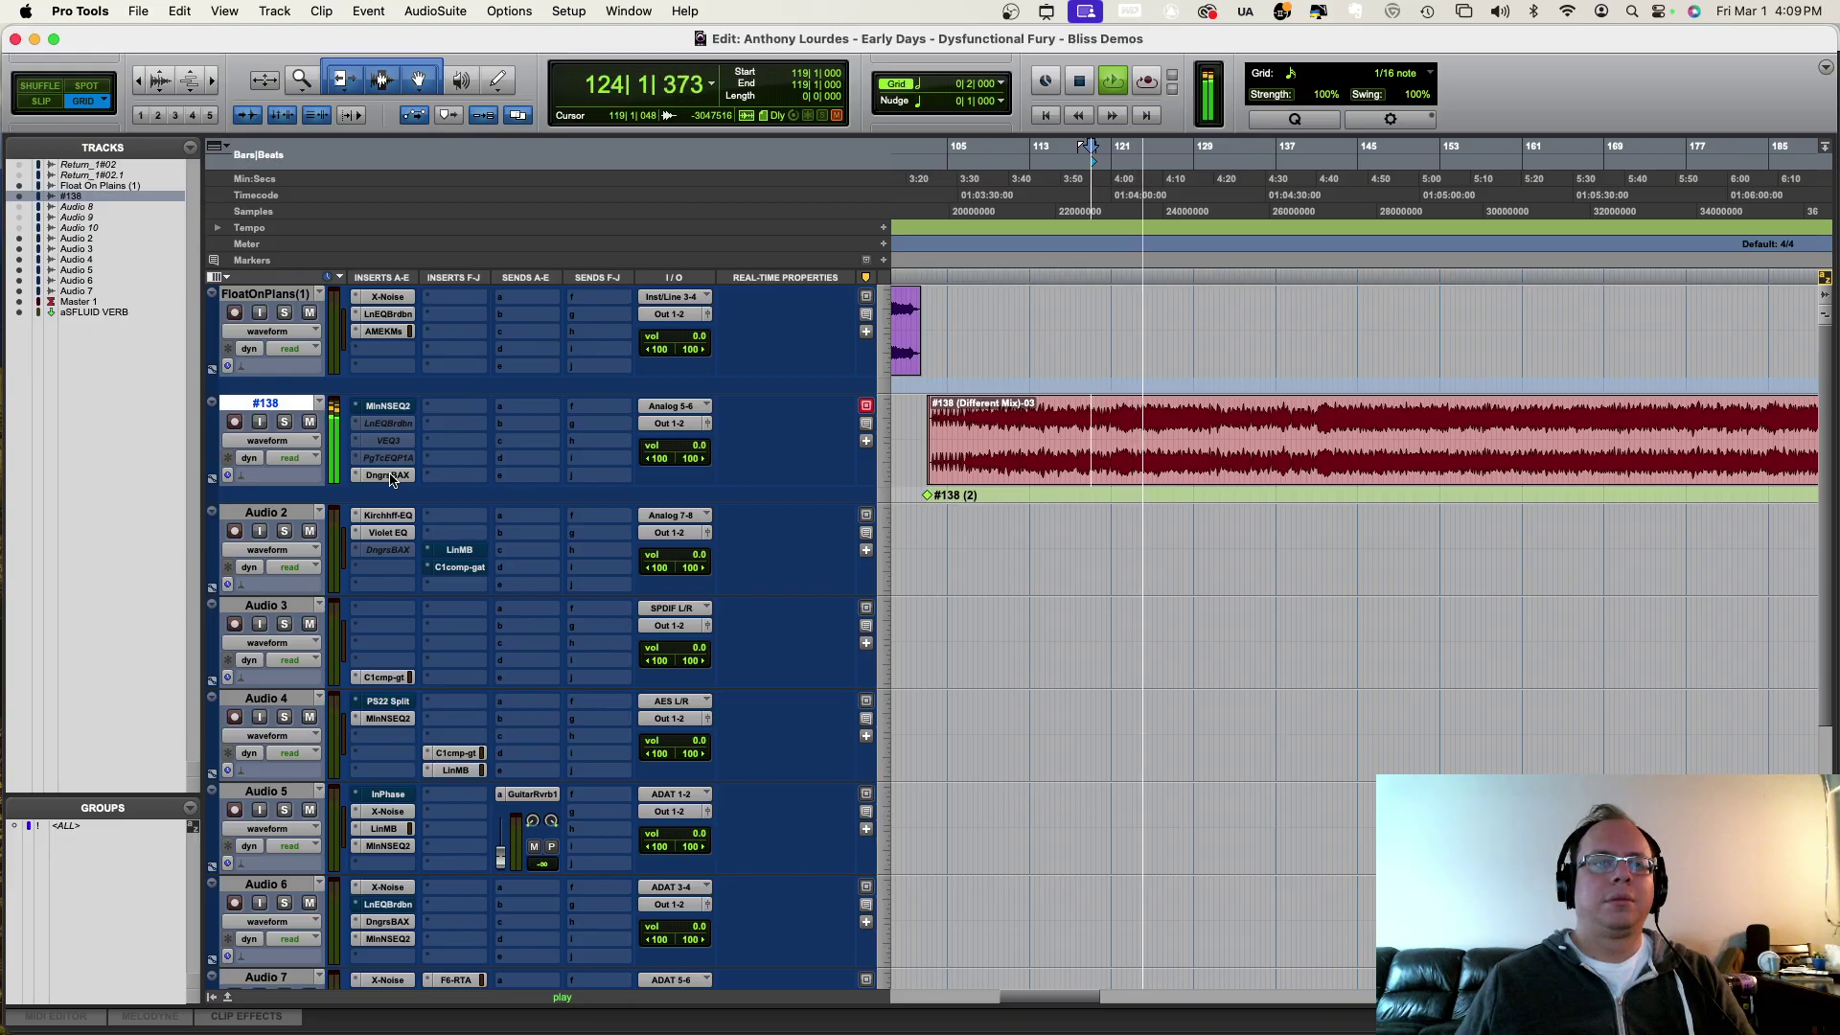
click(386, 409)
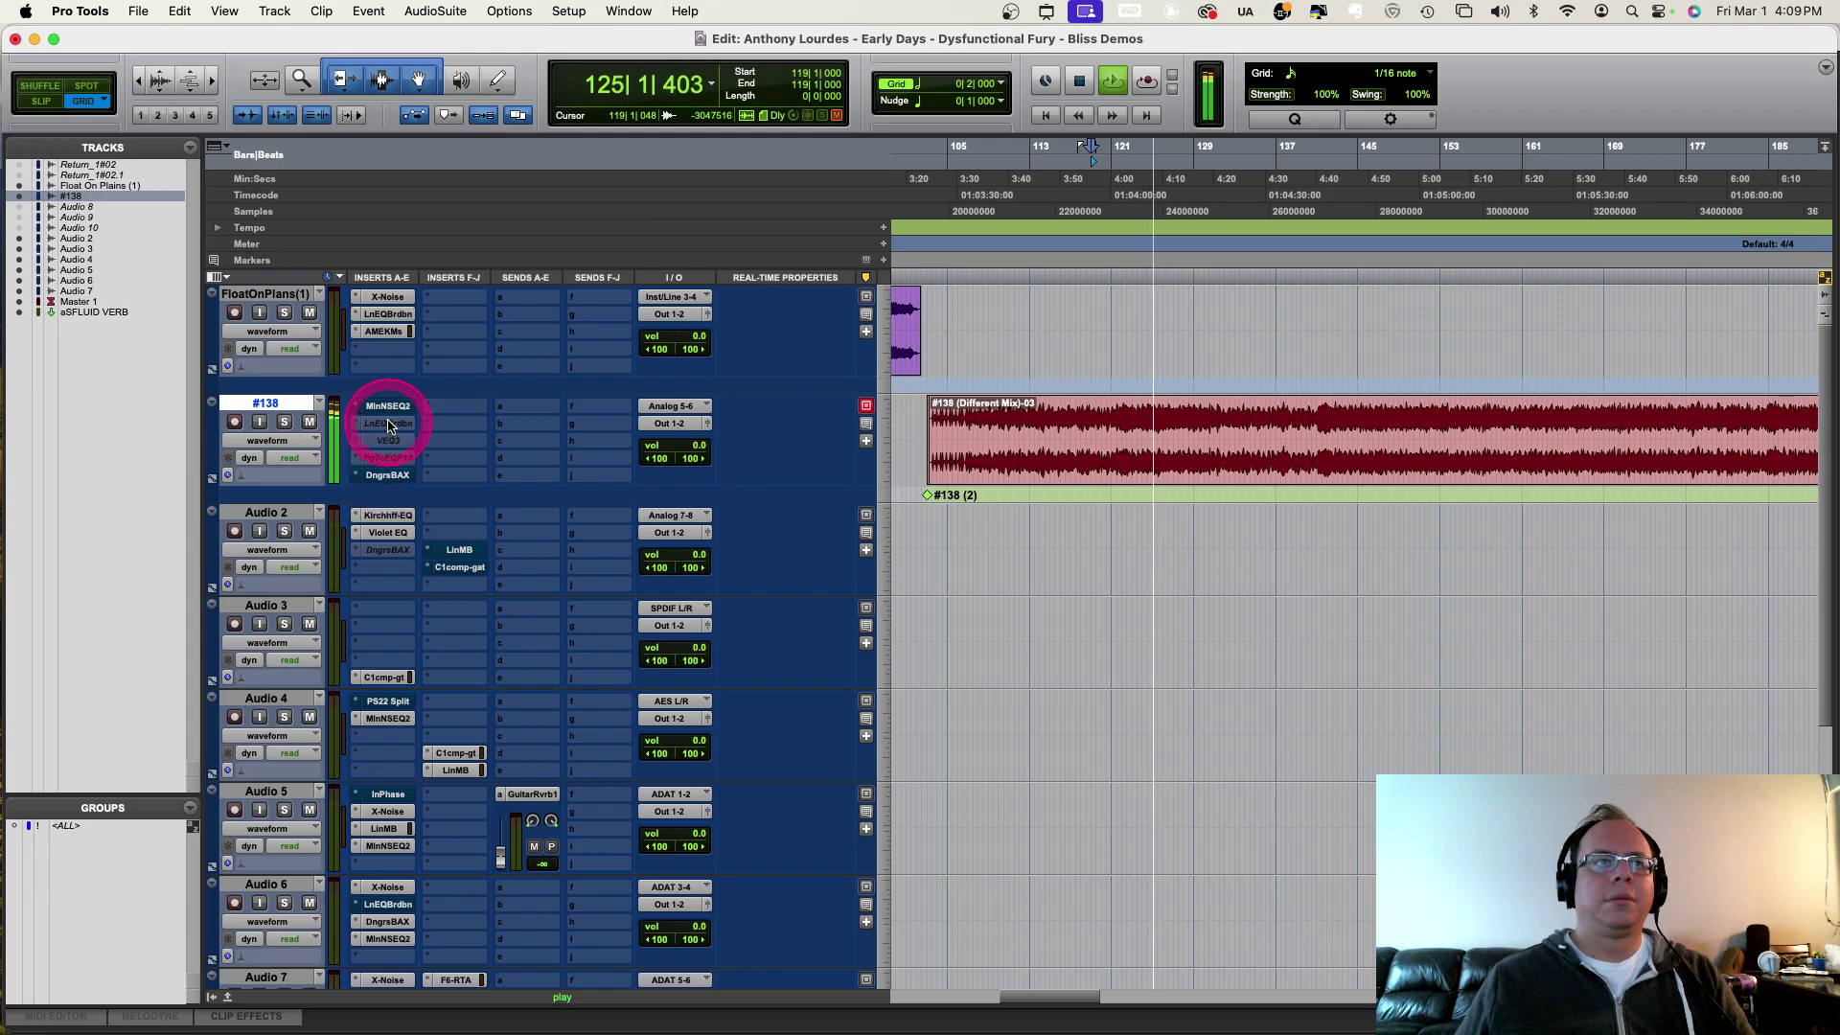
click(387, 410)
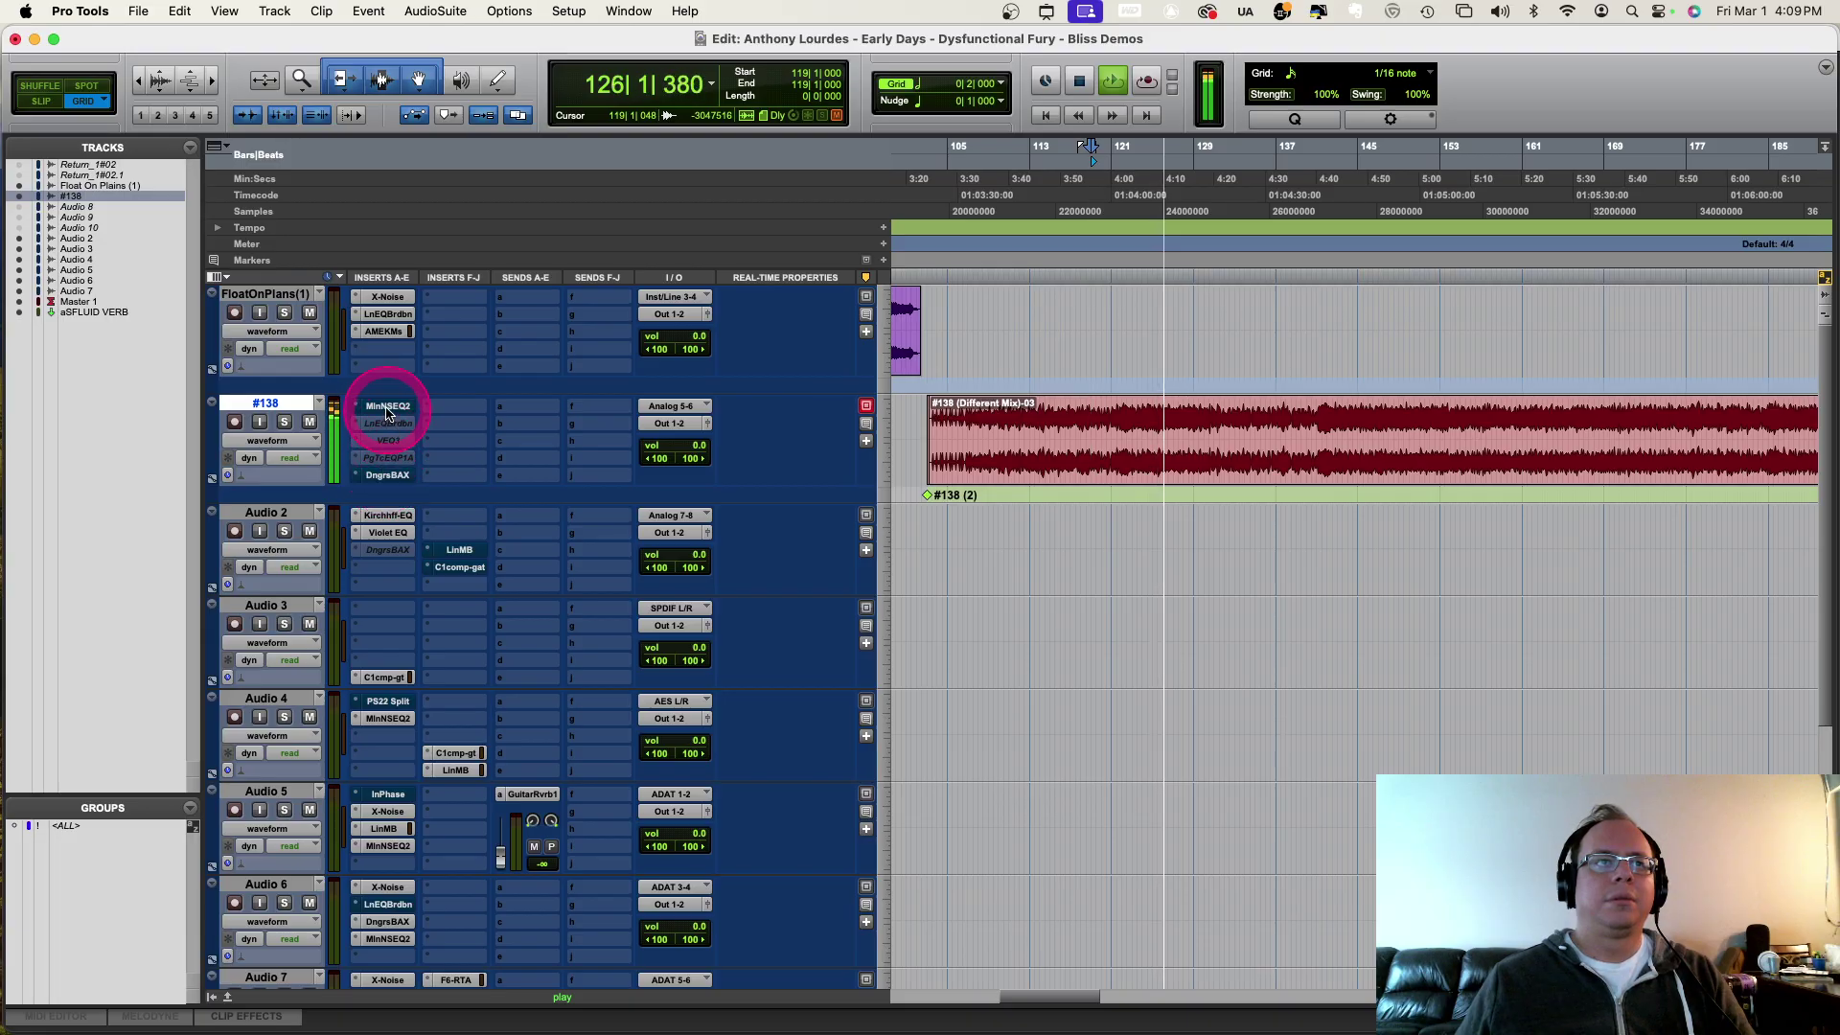
Step: Reopen the NSEQ-2 on #138, compare Twin Topology on and off for both channels again, and stop playback
click(518, 591)
click(623, 752)
click(669, 755)
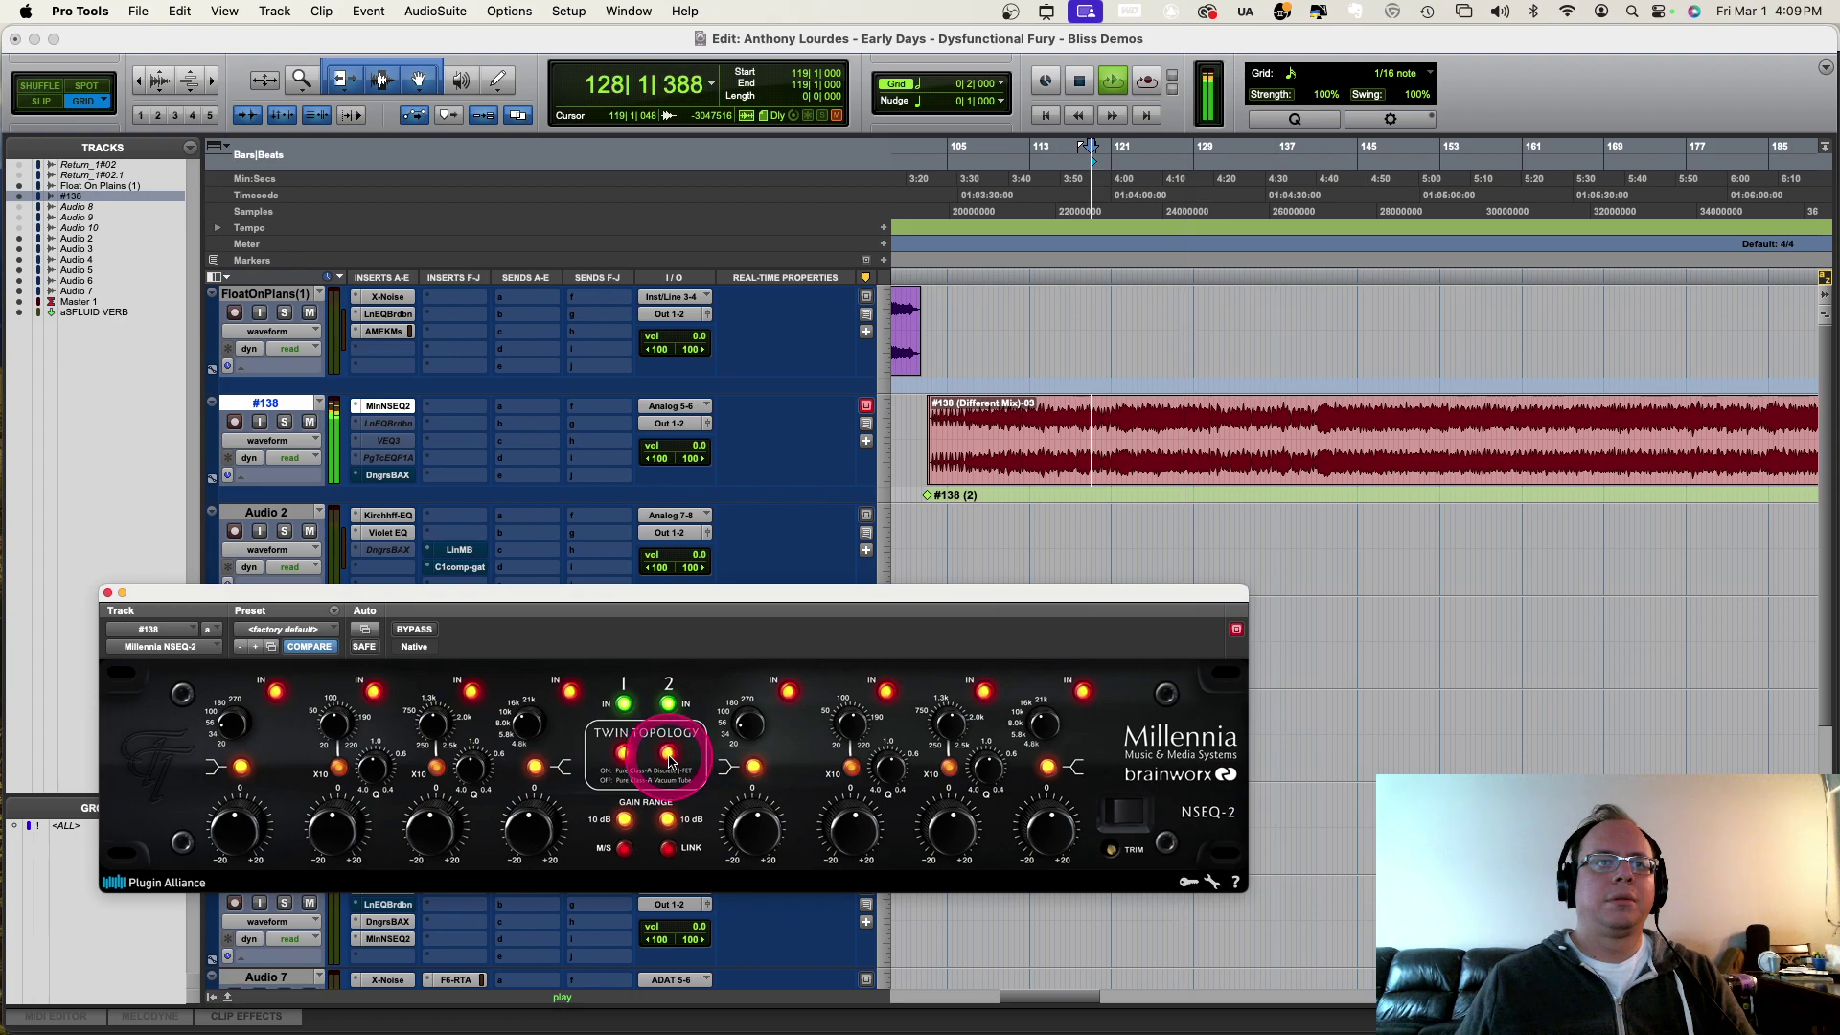
click(669, 755)
click(623, 752)
click(638, 580)
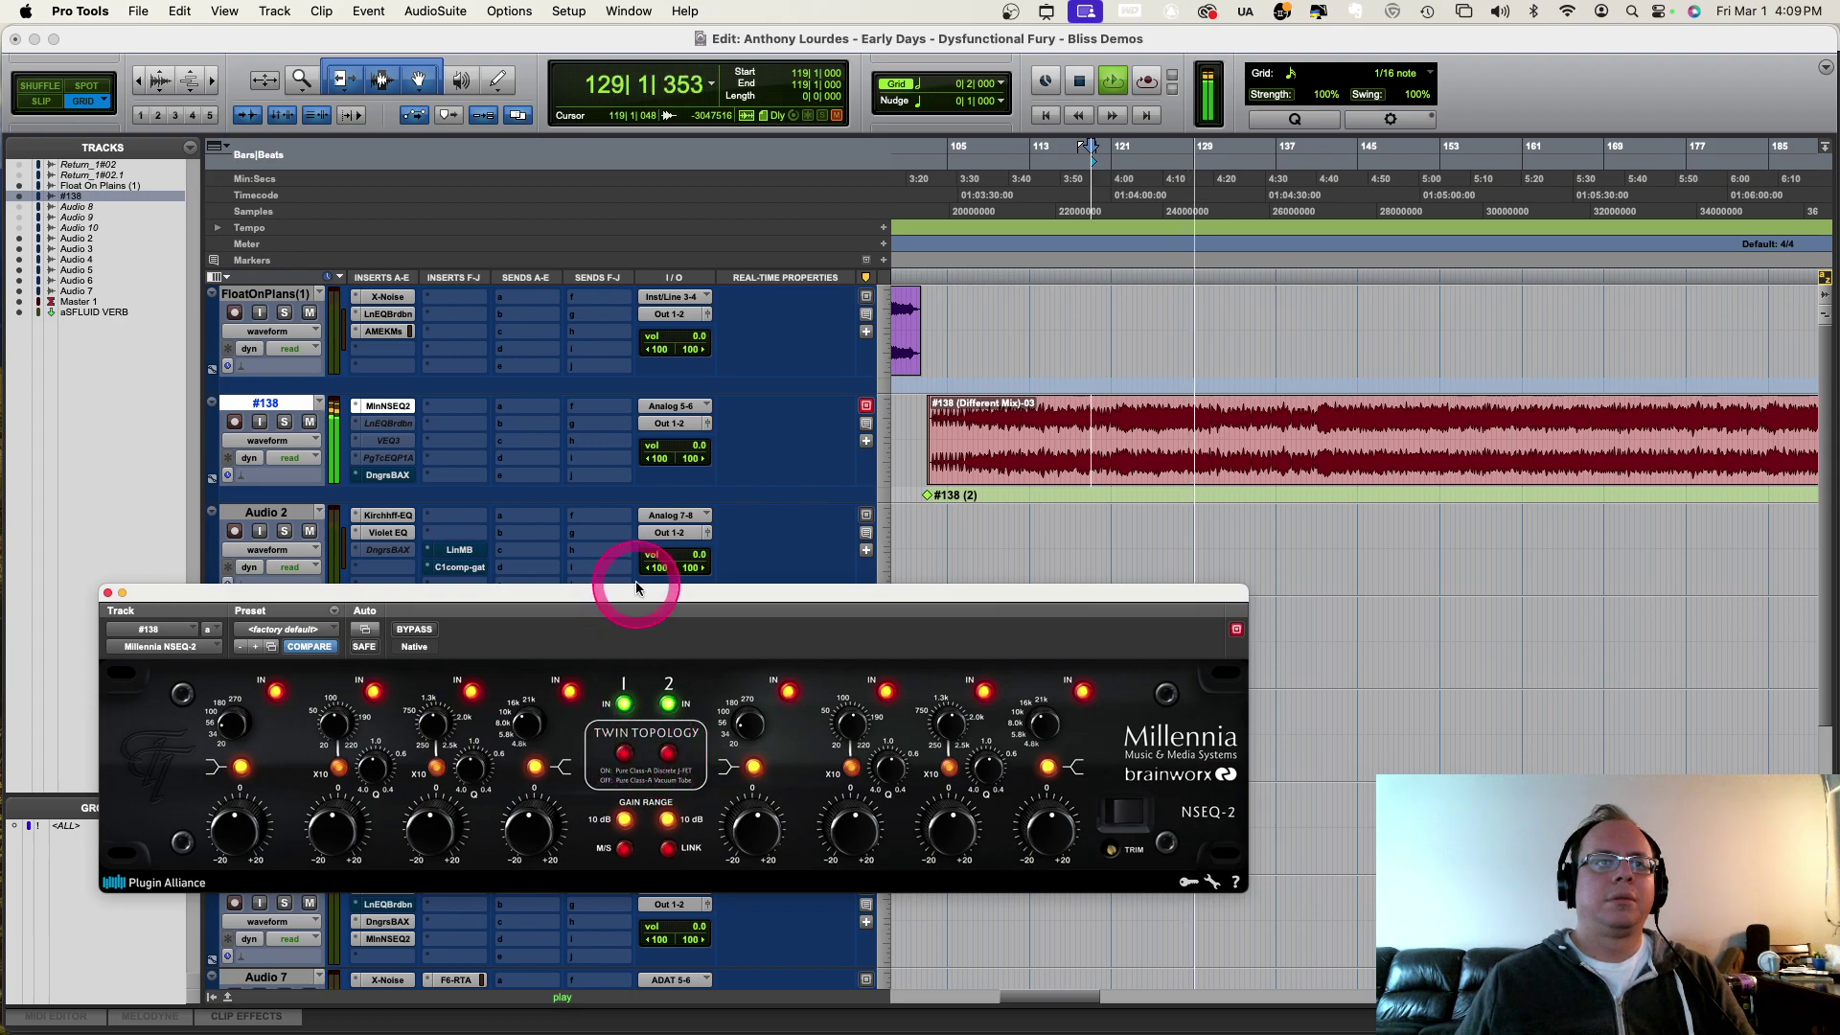
drag(637, 591, 728, 425)
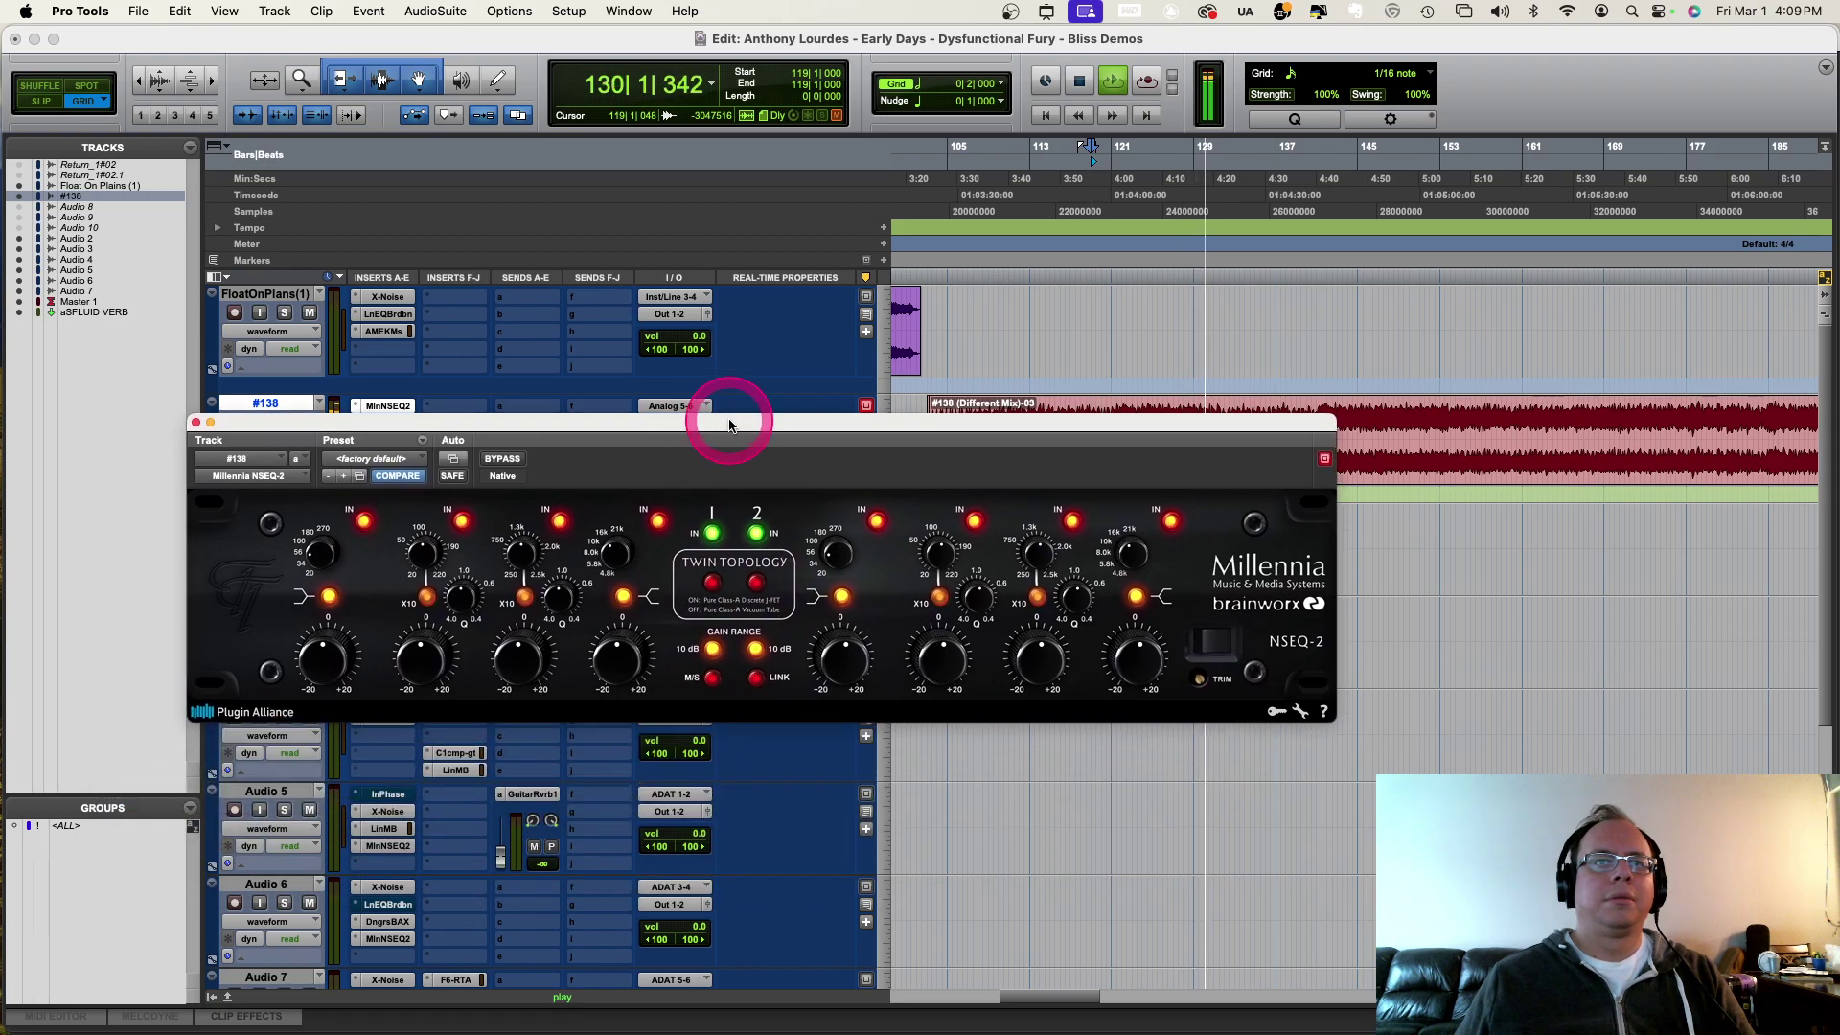
key(space)
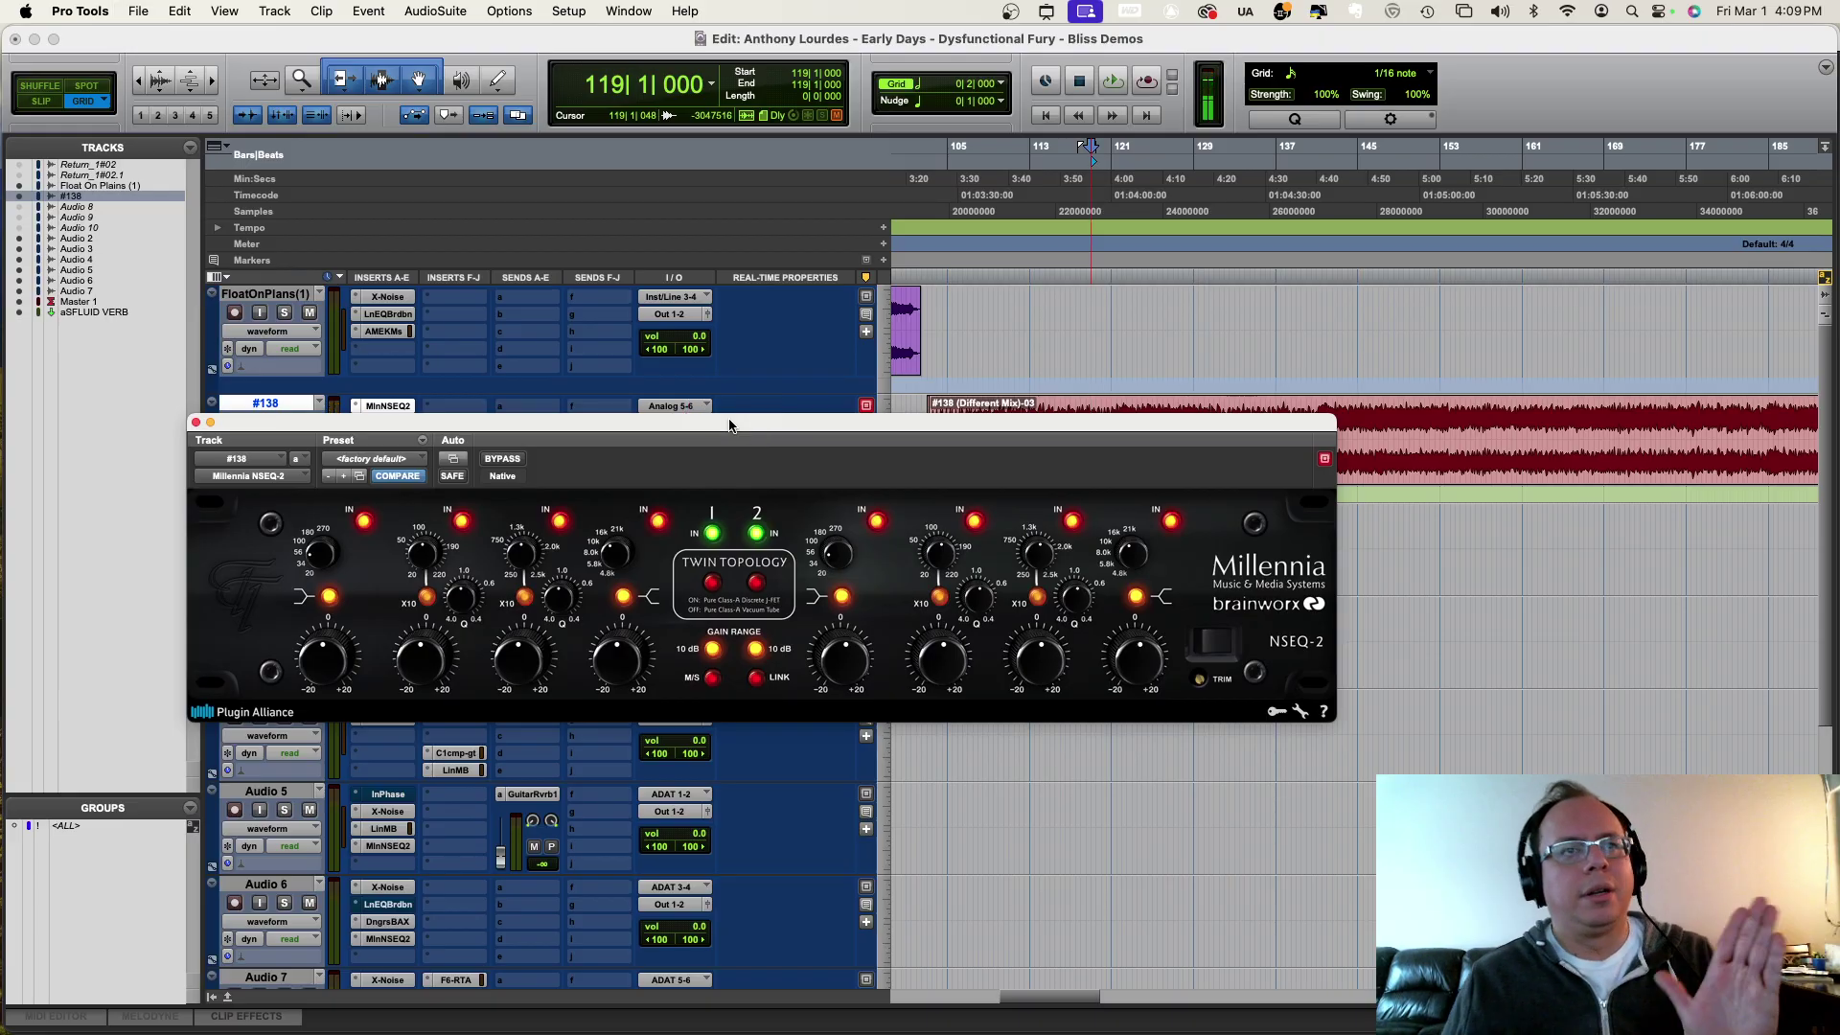
Step: Move the NSEQ-2 window below the #138 clip and examine the frequency and gain controls of channel 2's third band
click(939, 575)
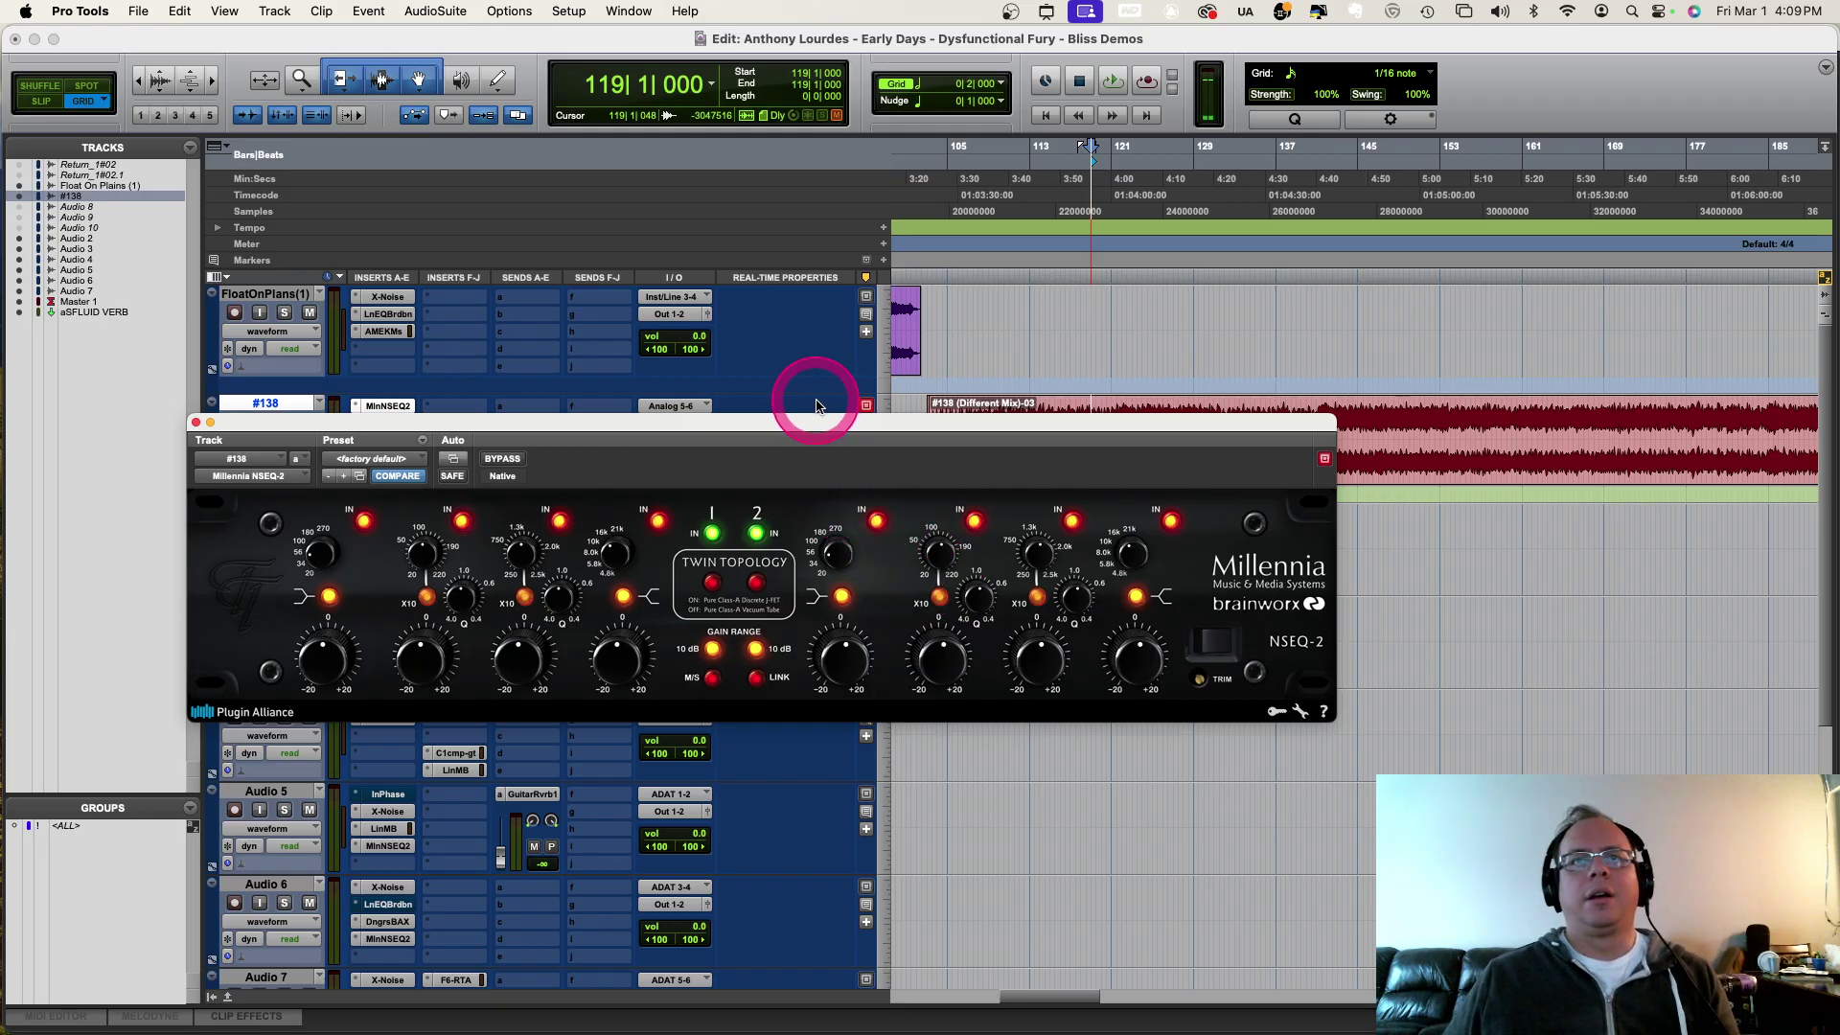
drag(823, 429, 859, 535)
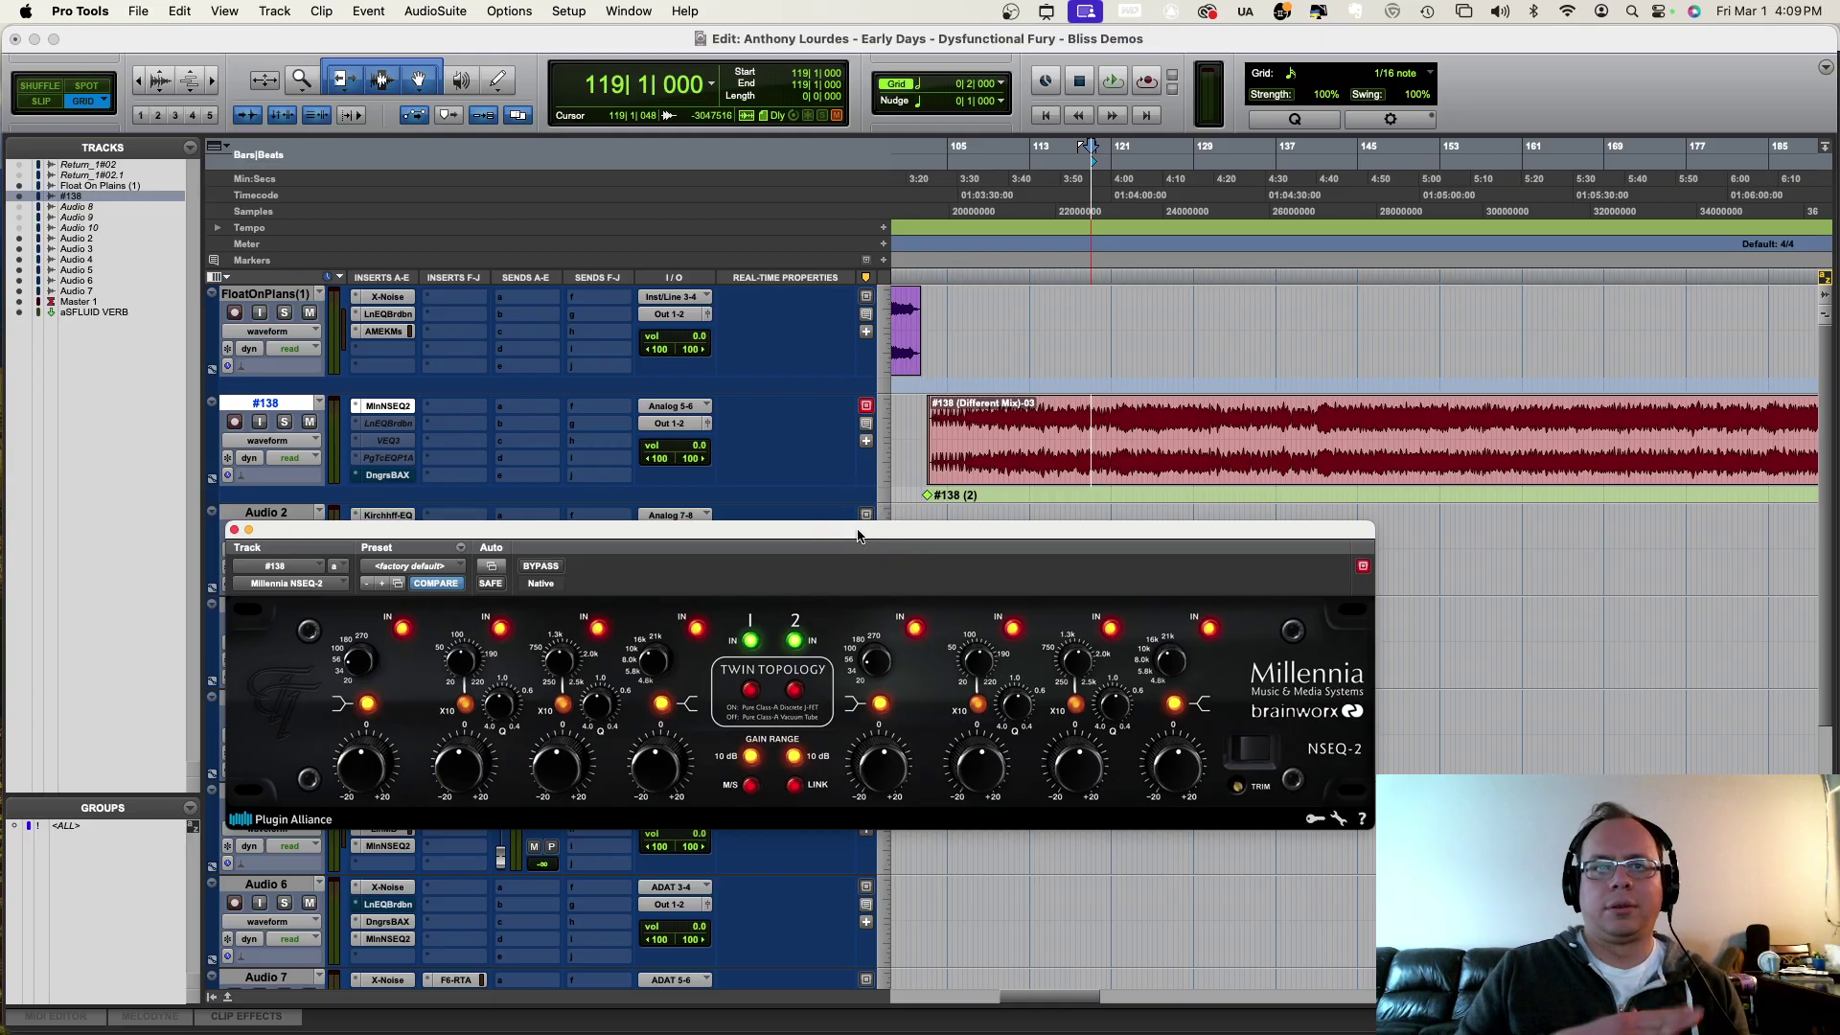
click(1135, 736)
click(1060, 664)
mouse_move(1062, 663)
mouse_down()
mouse_move(1101, 562)
mouse_move(1150, 628)
mouse_move(1102, 608)
mouse_move(1100, 661)
mouse_move(1078, 665)
mouse_up()
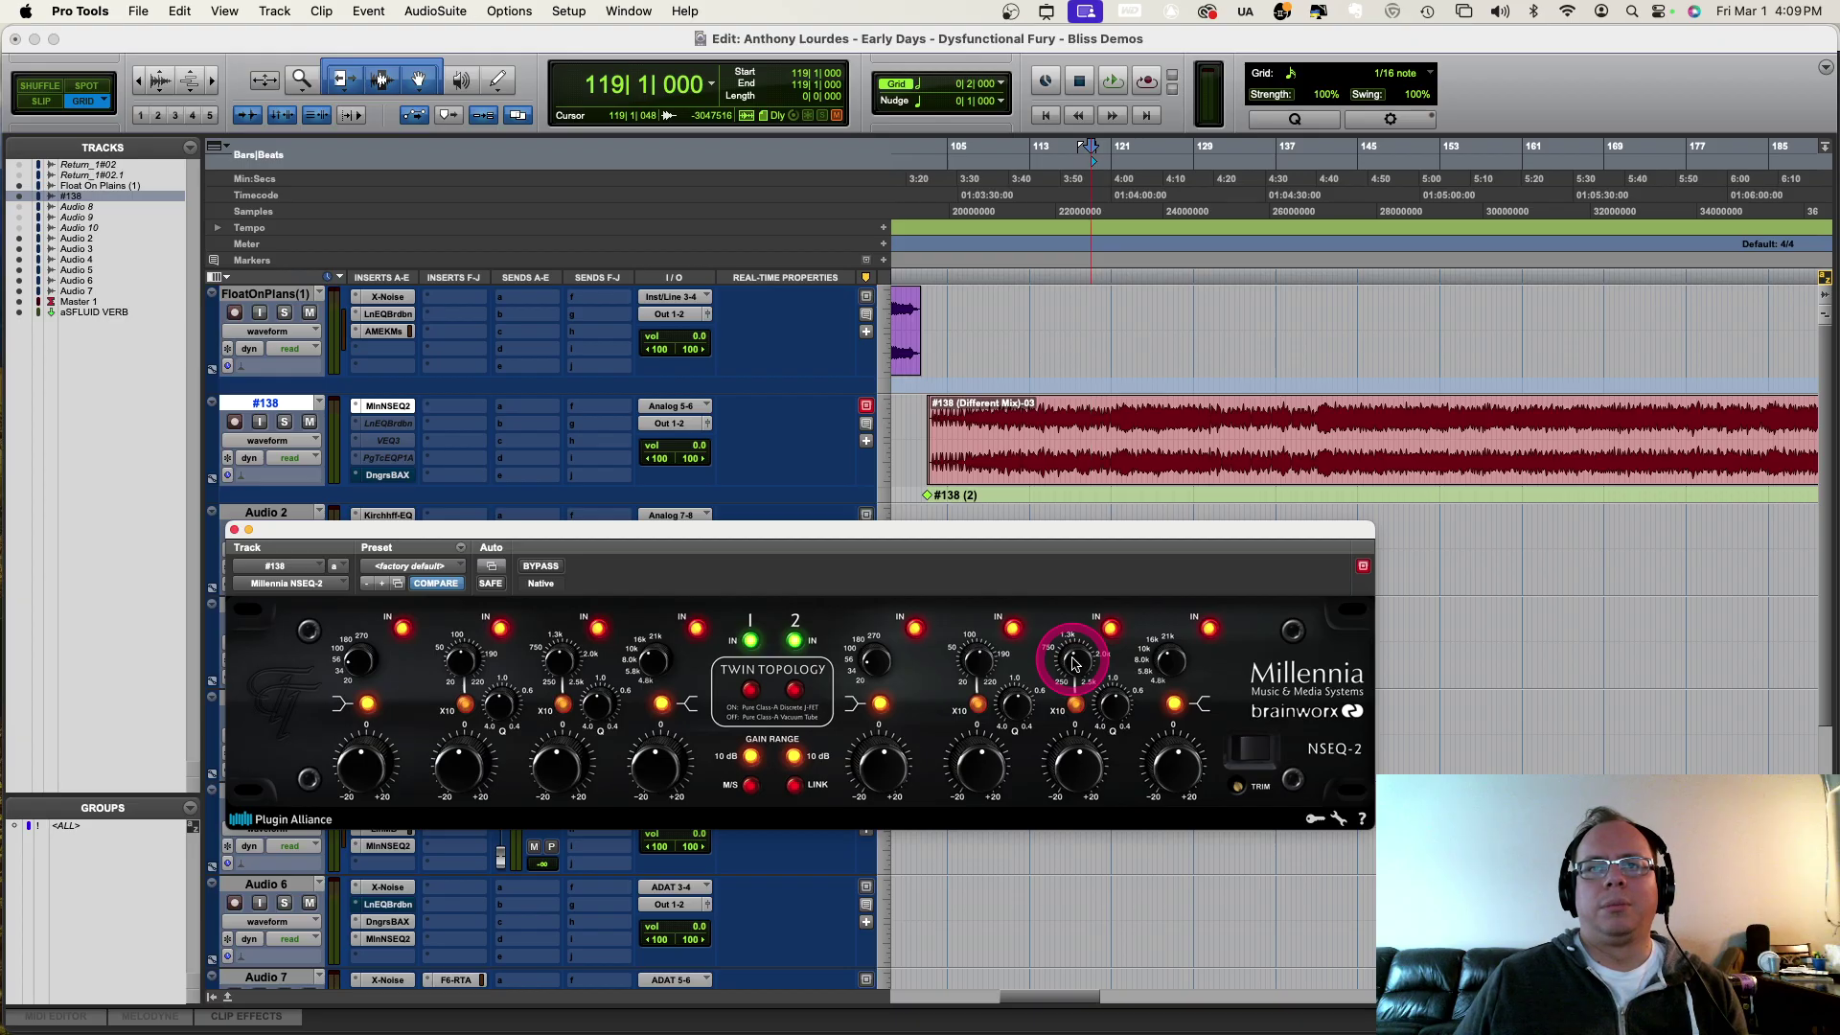
drag(1074, 663, 1083, 769)
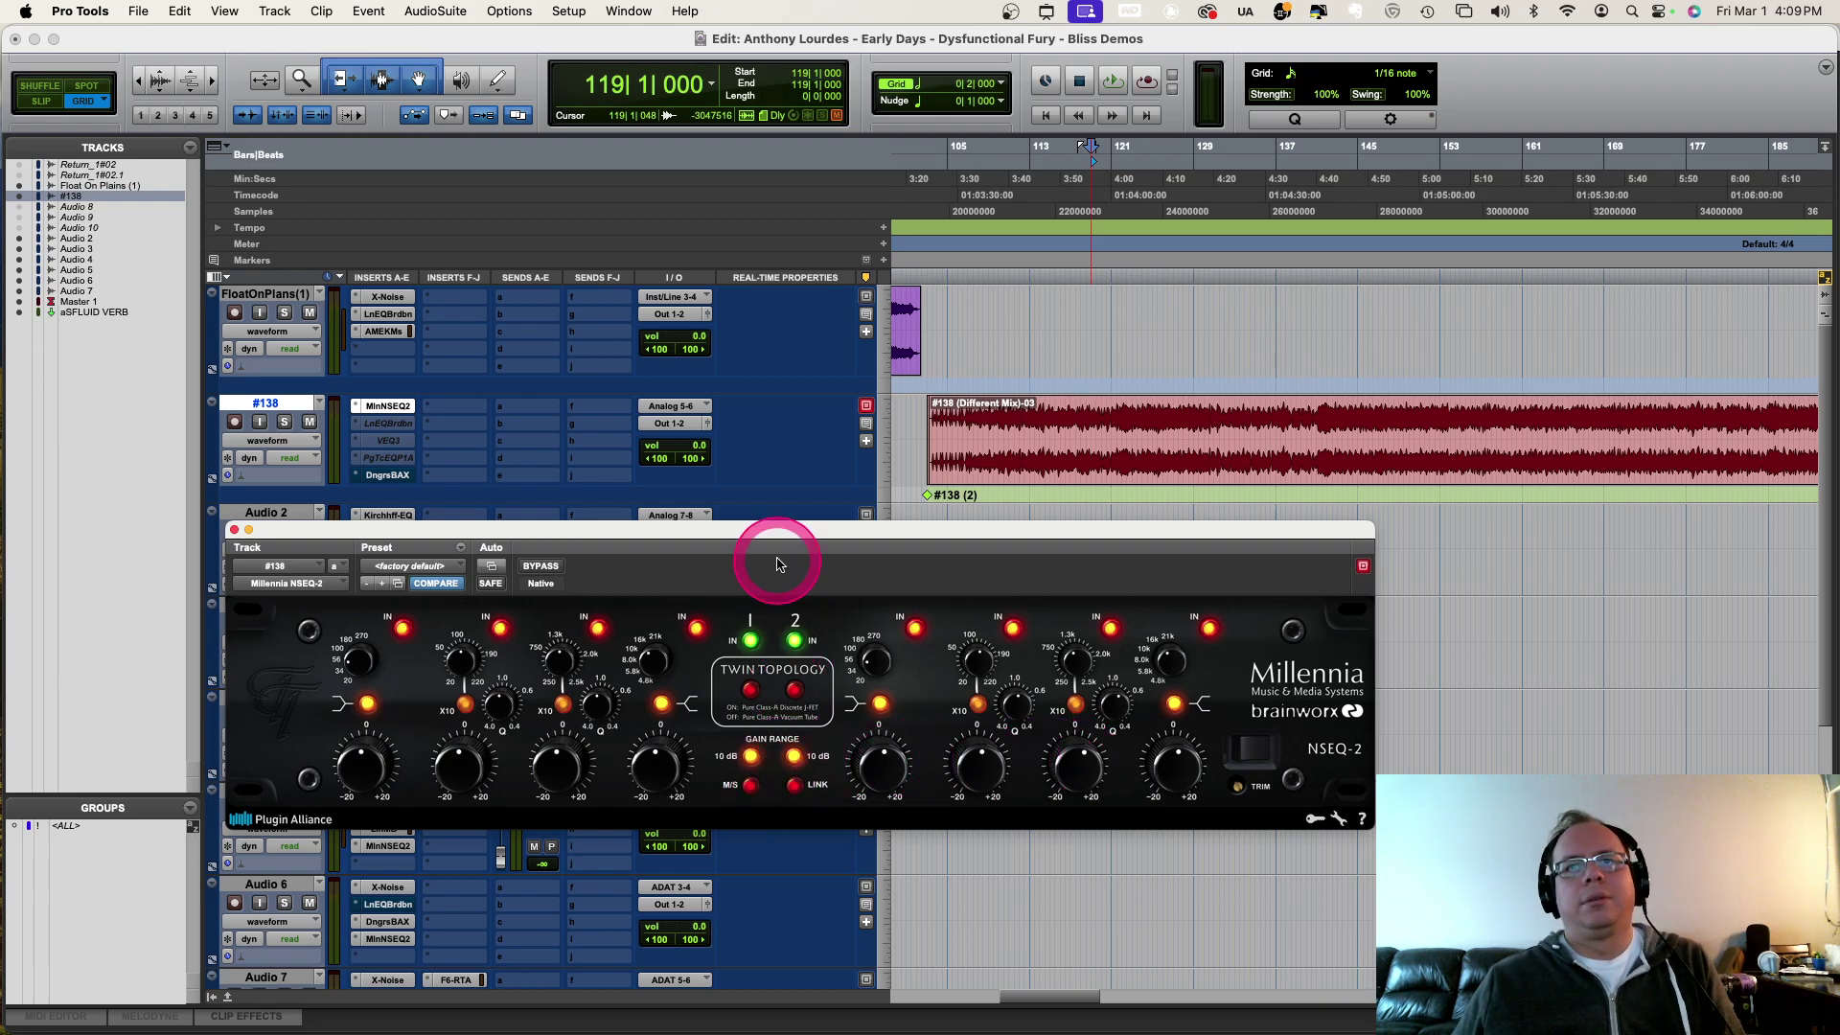
Step: Play #138 from bar 119 and try a strong gain boost on the NSEQ-2's channel 2 third band, switching the band in and out
key(space)
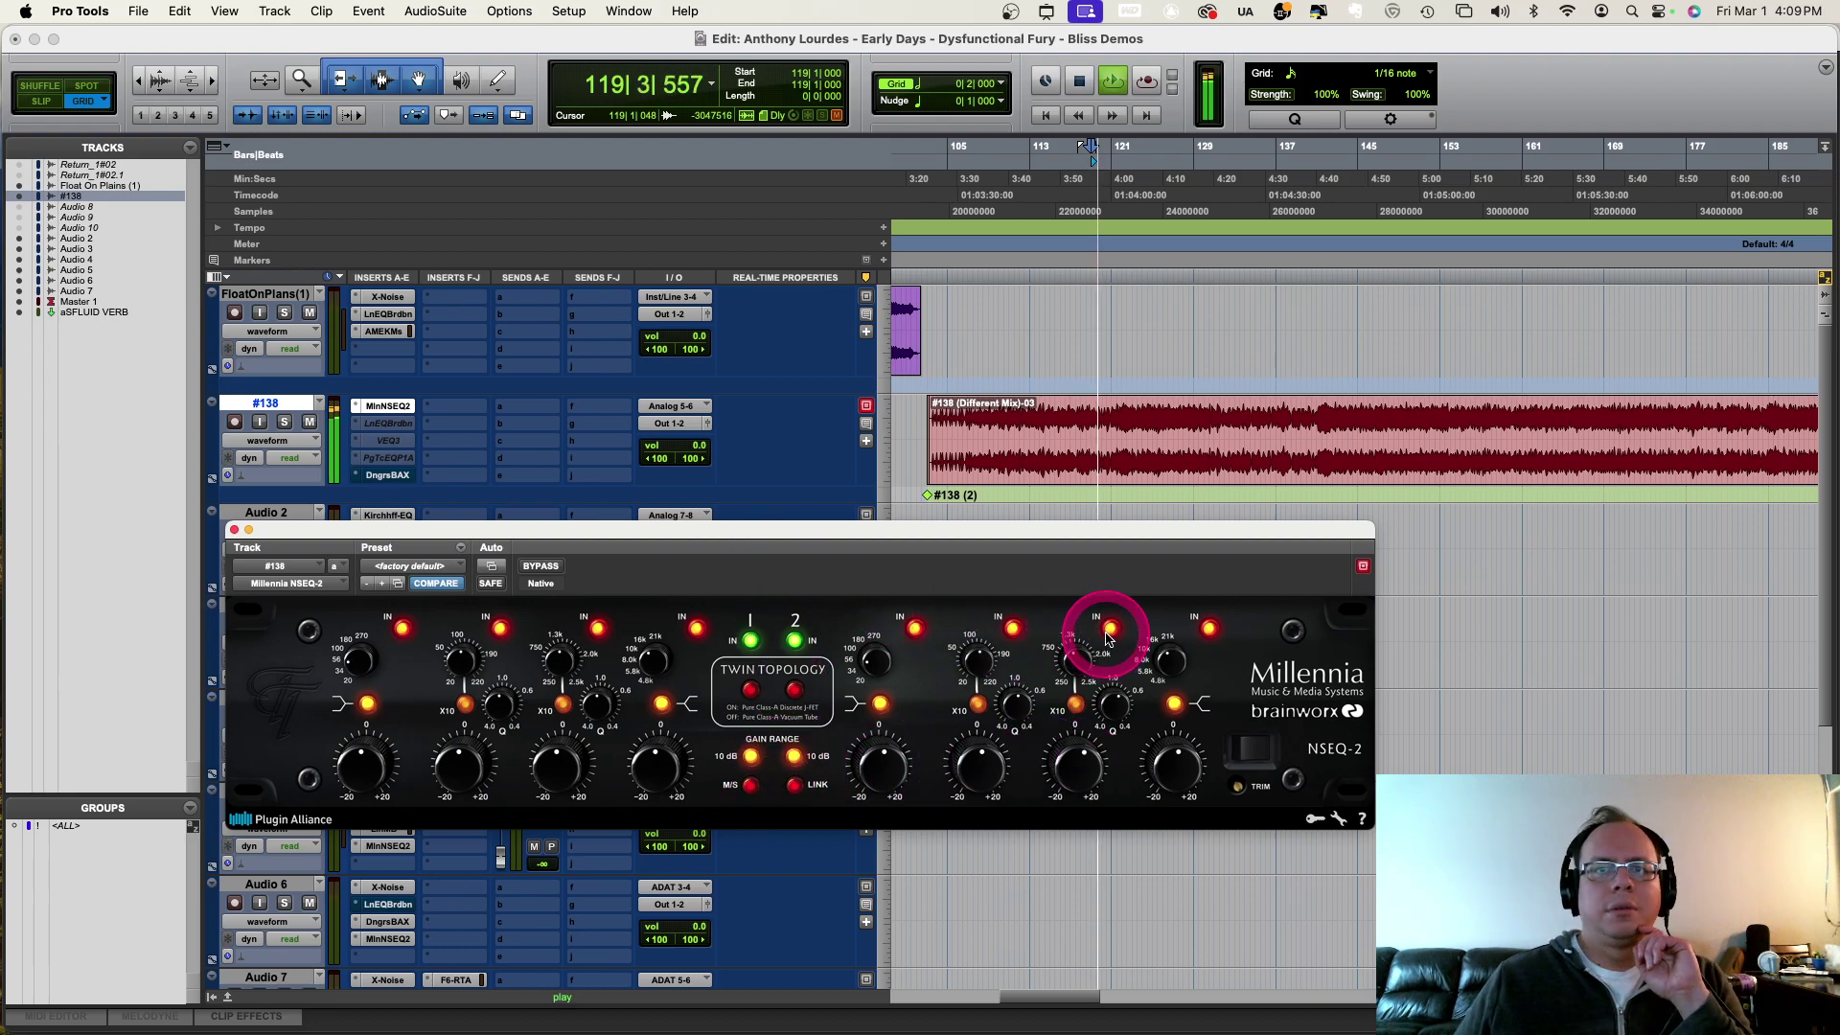
click(1109, 633)
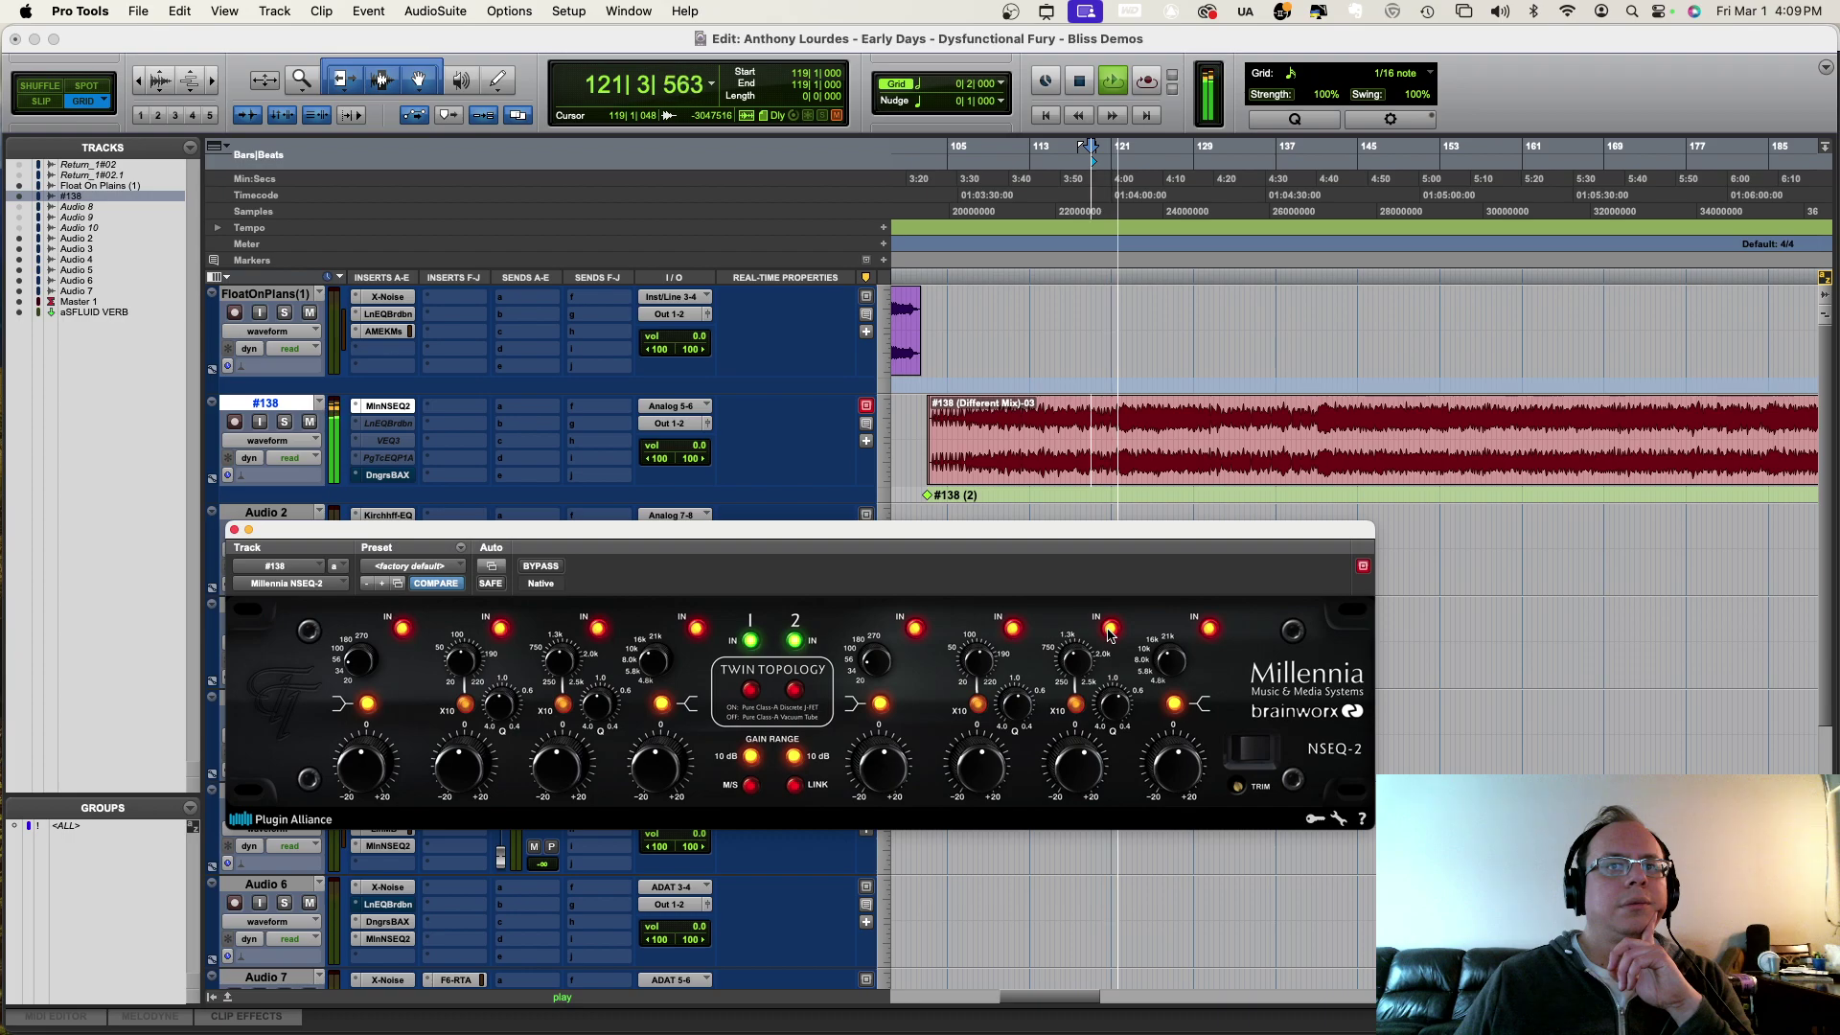
click(1085, 742)
click(1109, 629)
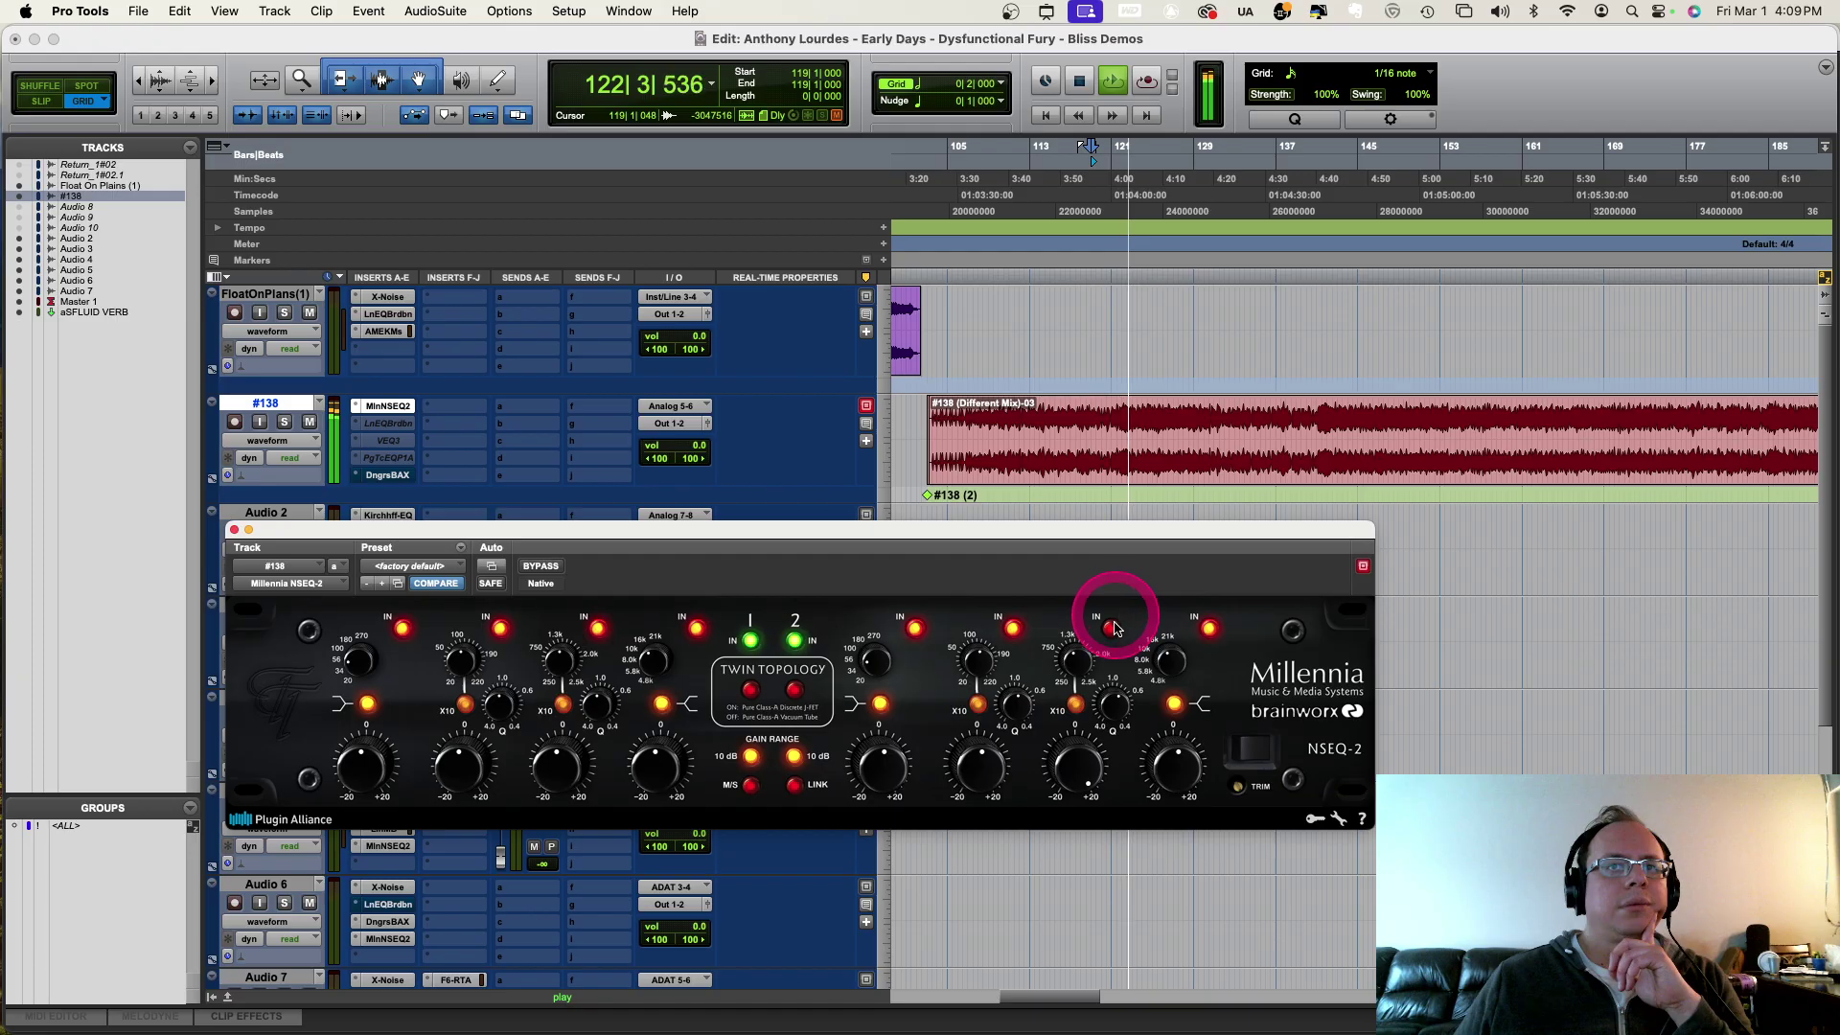
Step: Reduce channel 2's third-band gain to a slight boost, compare the band in and out, leave it engaged, and close the NSEQ-2
click(1042, 767)
click(1081, 640)
click(1070, 750)
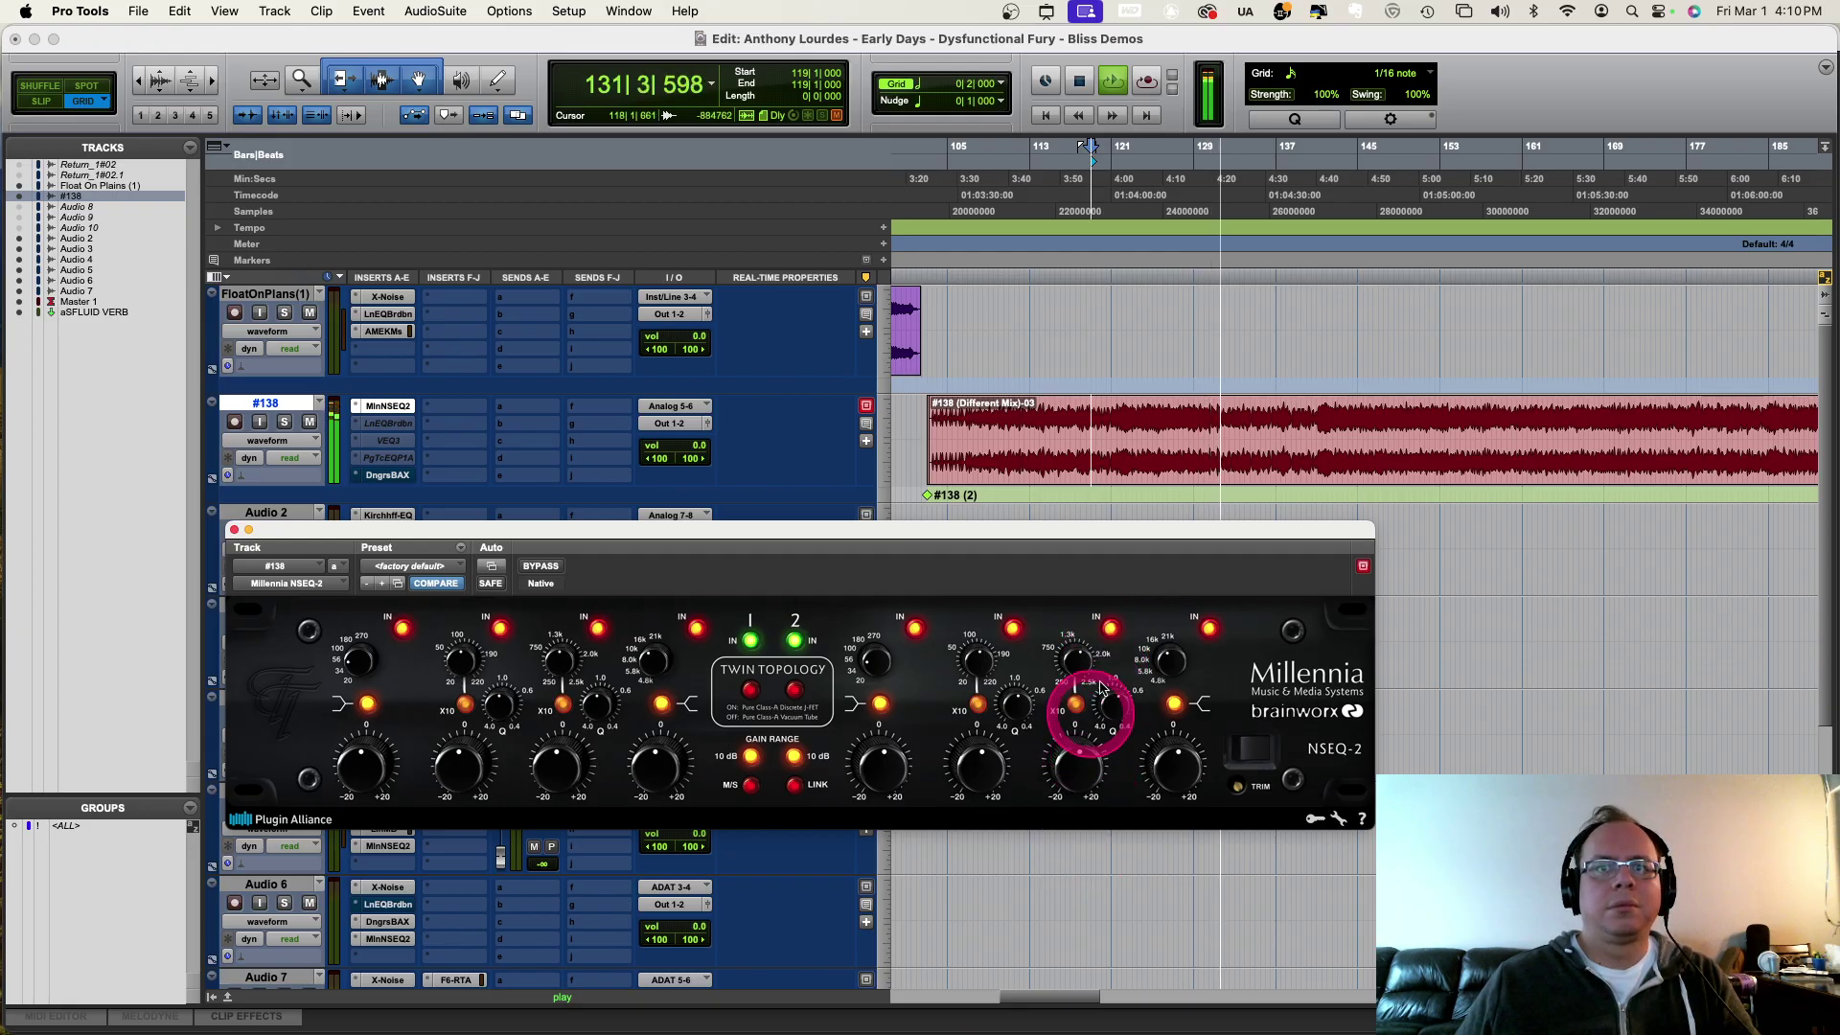
click(1108, 627)
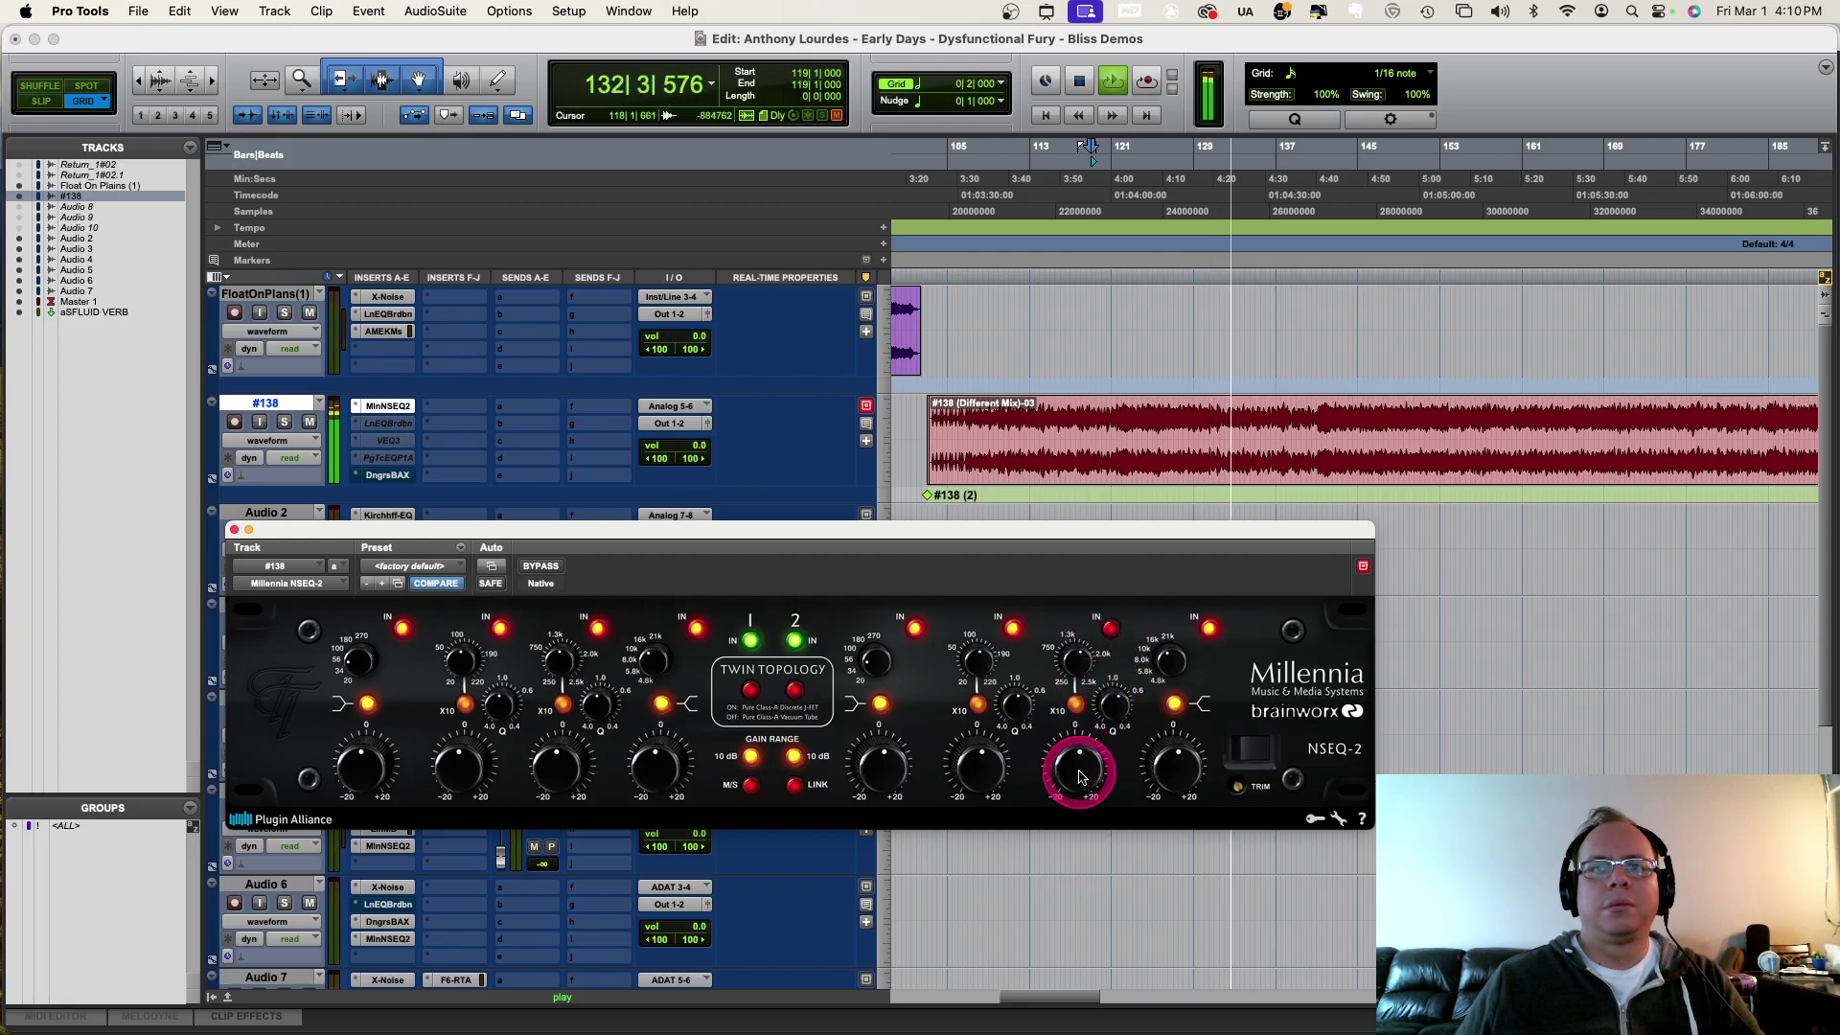
click(1109, 630)
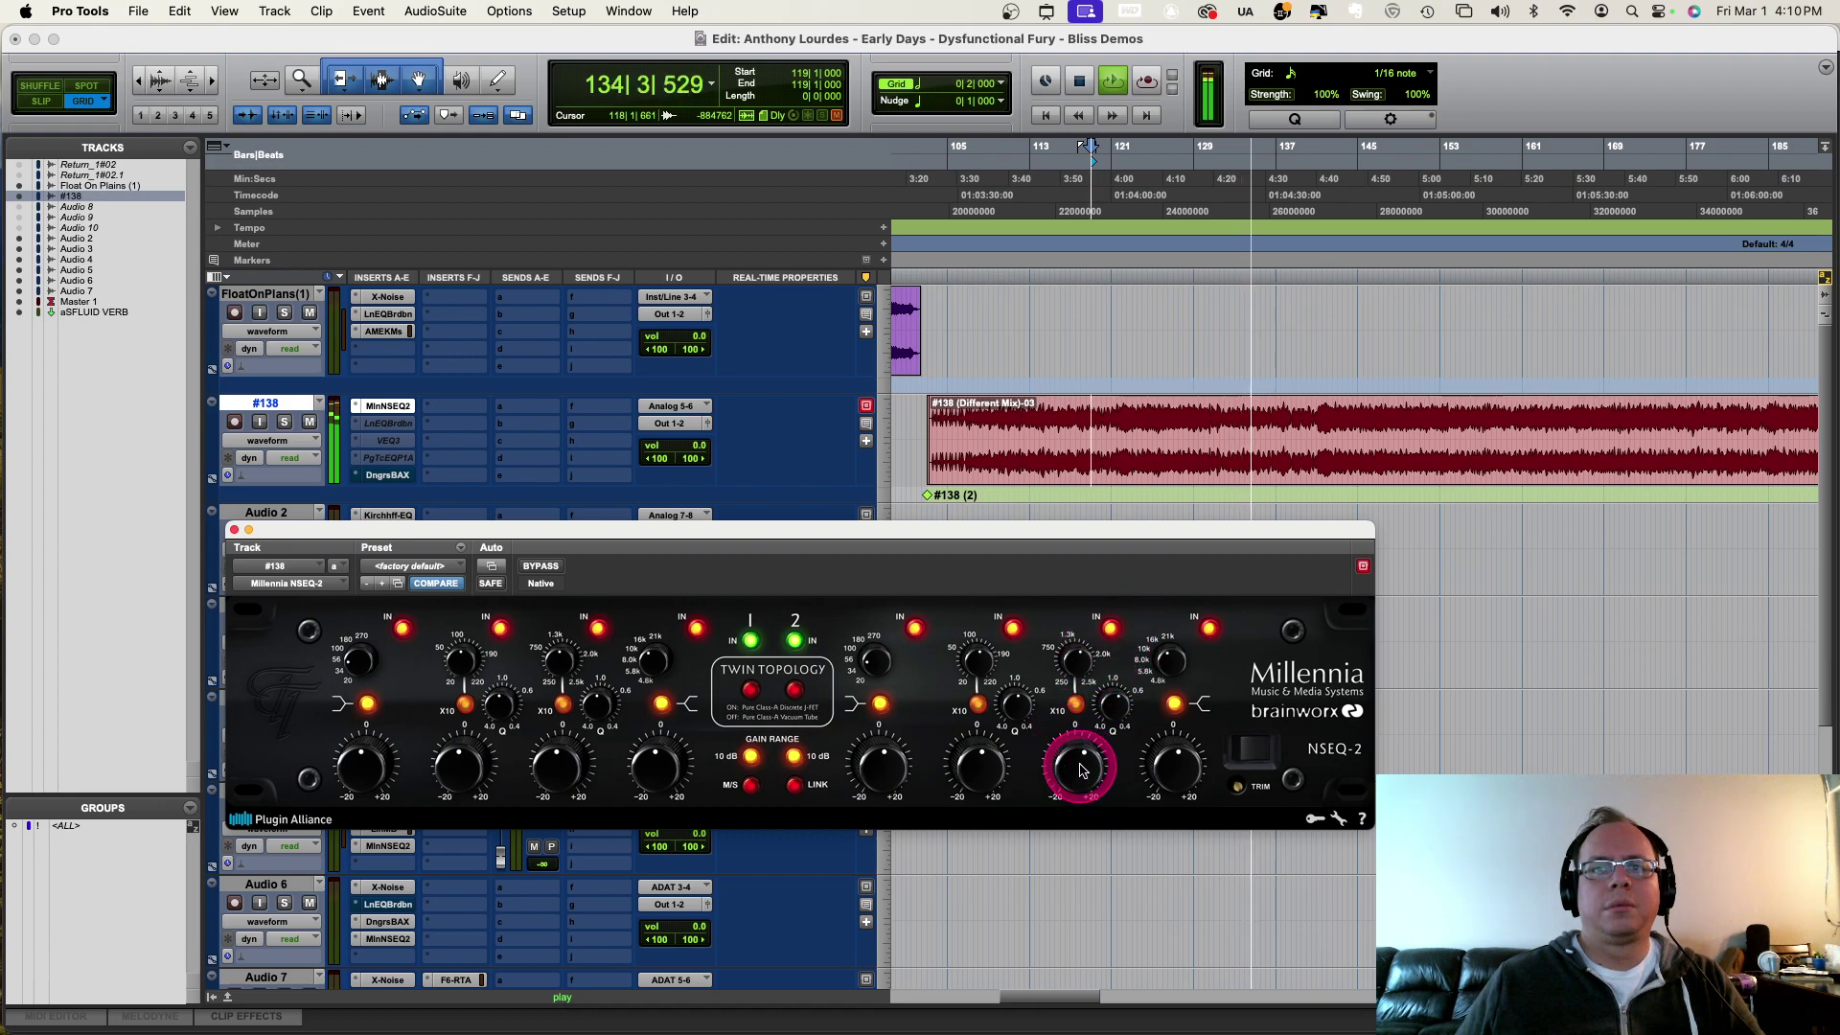
click(1109, 632)
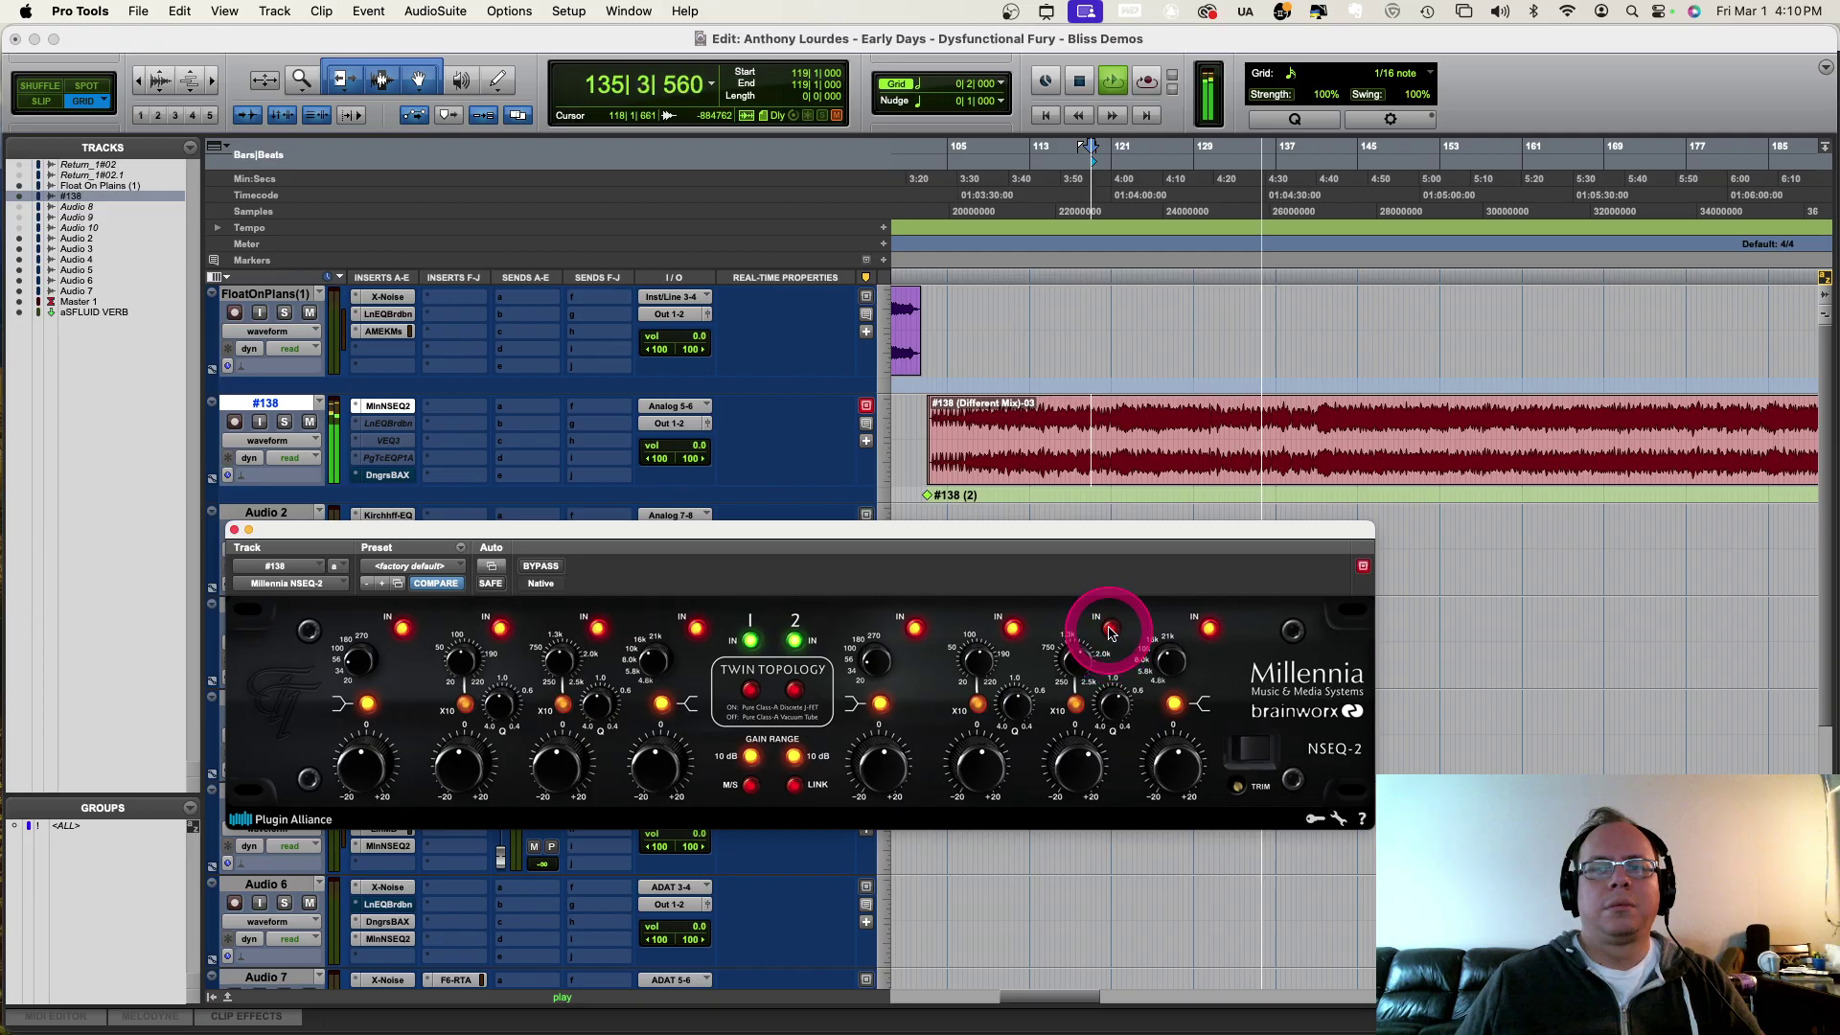
drag(1078, 762, 1080, 772)
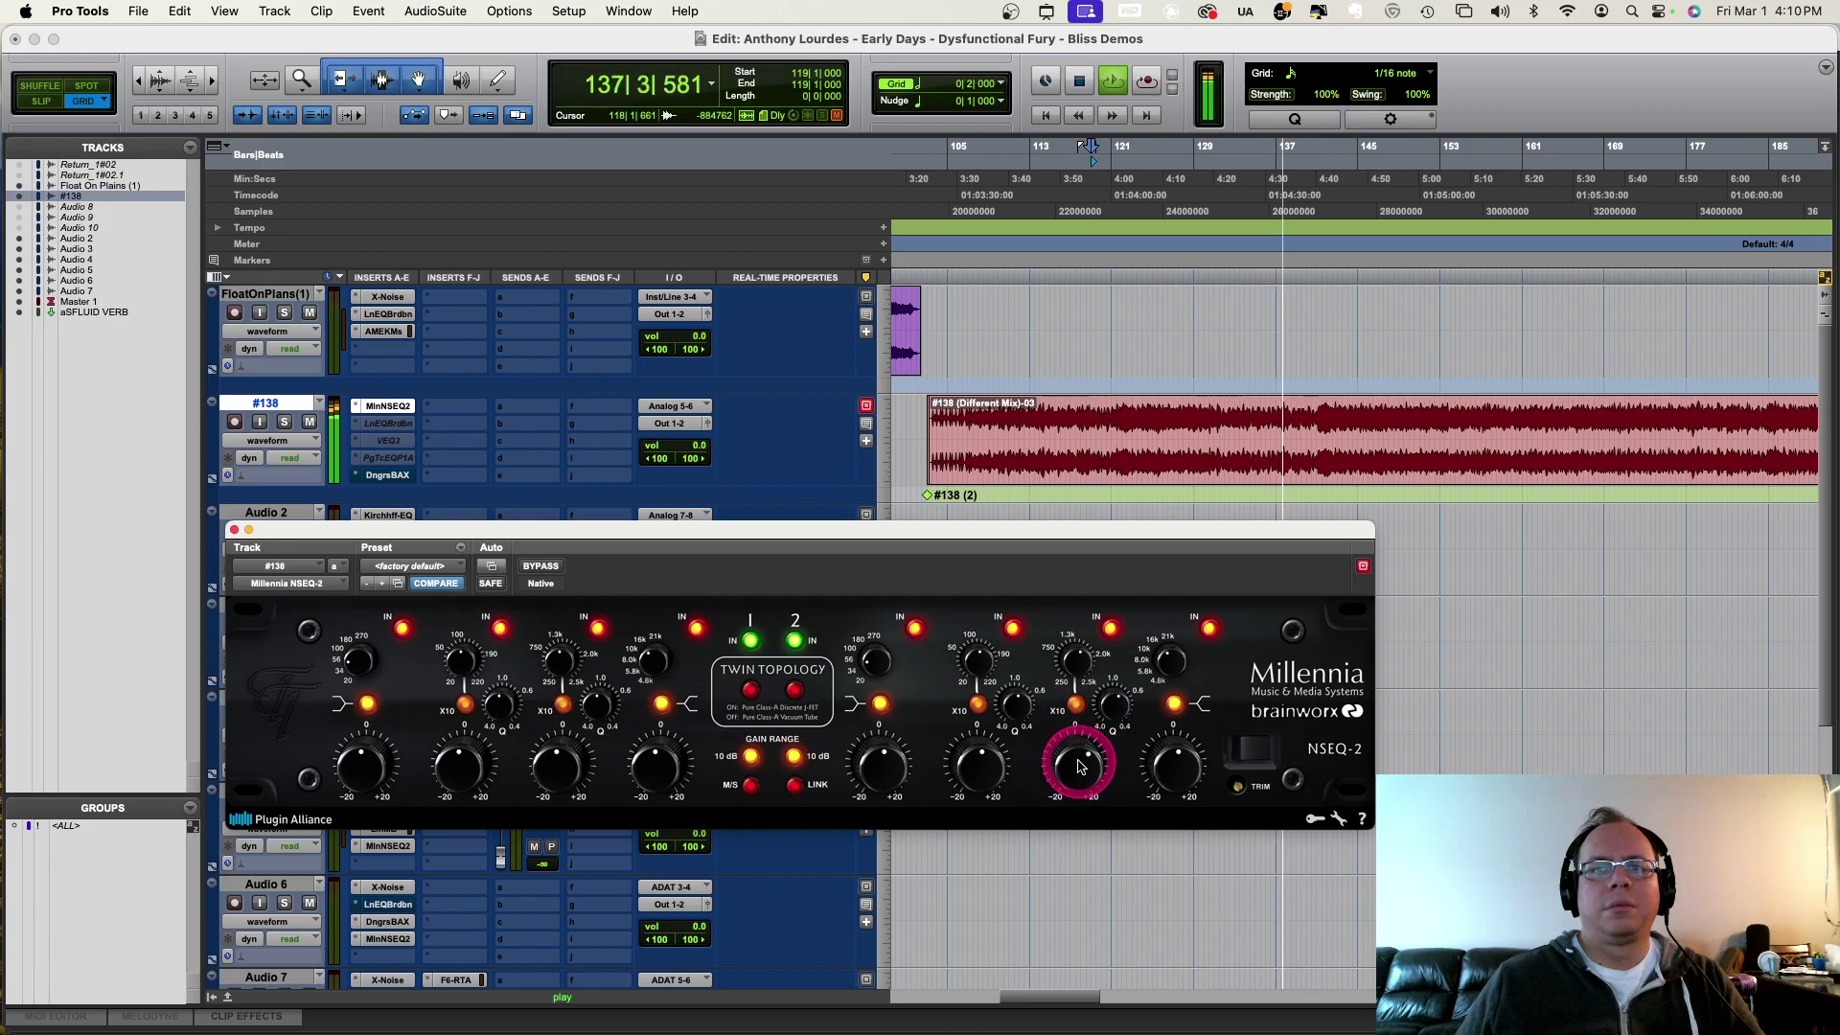
click(1111, 629)
click(1111, 632)
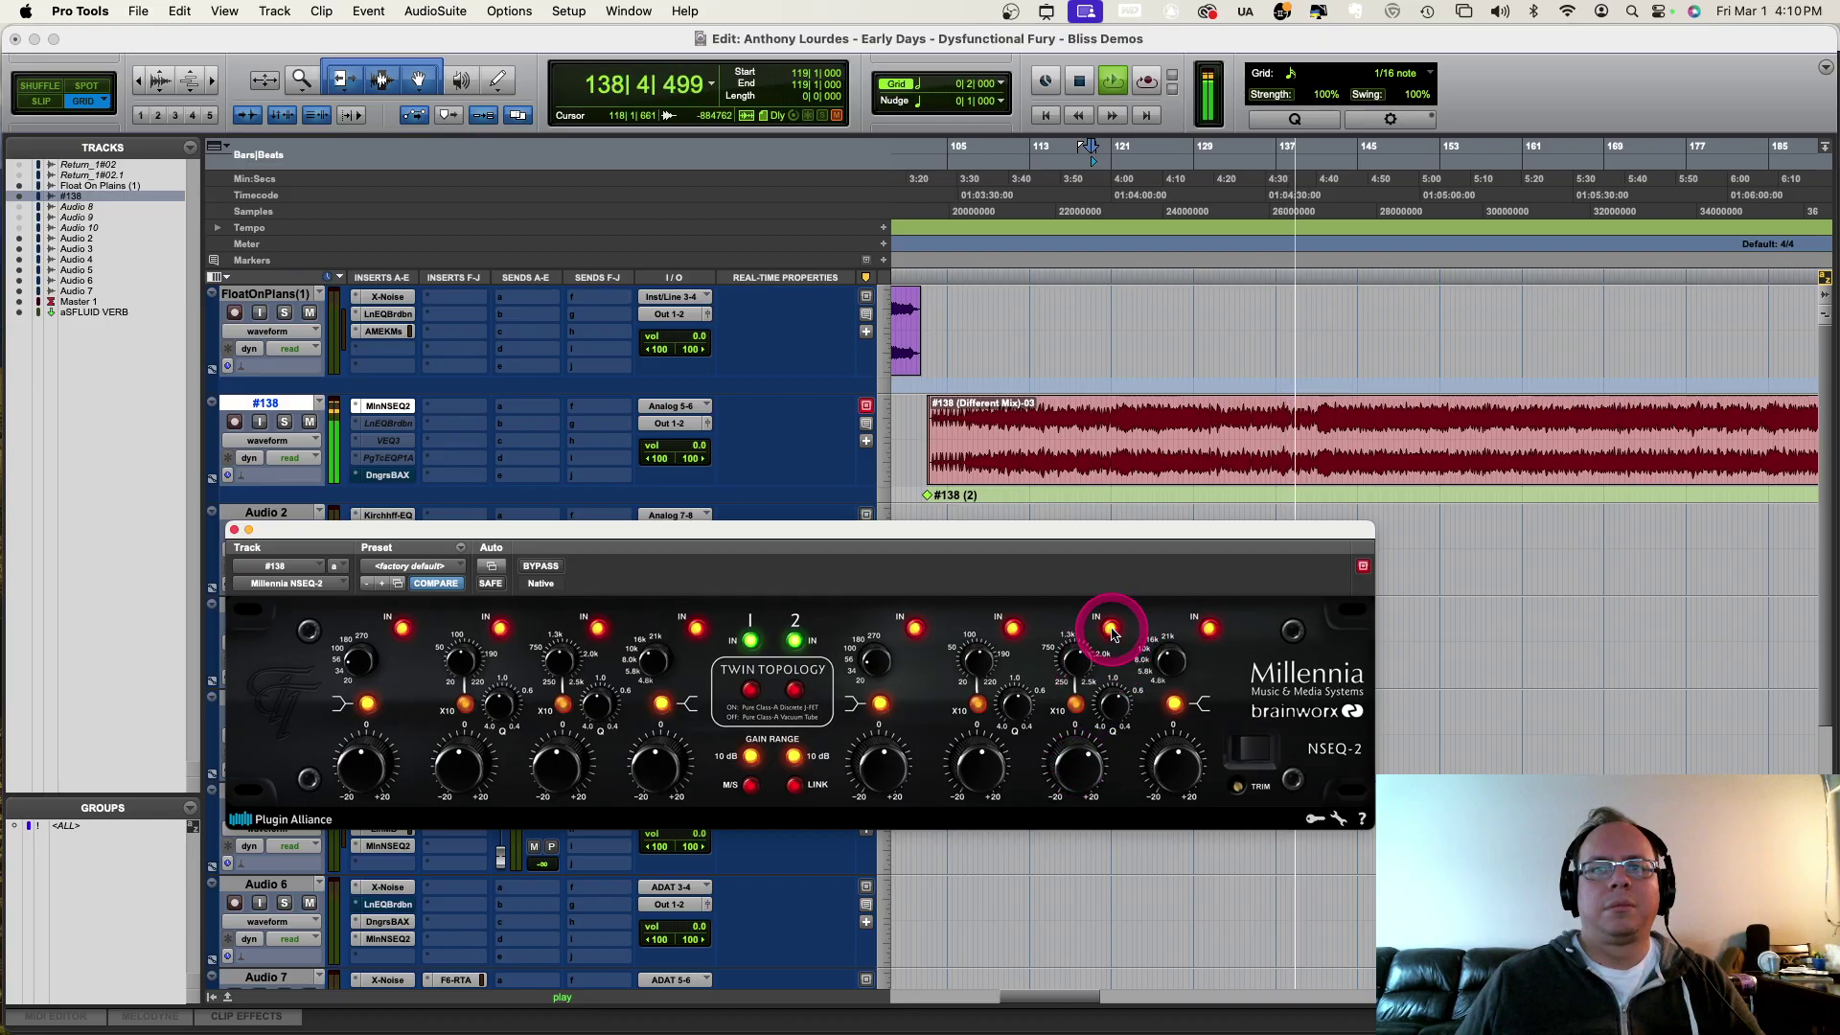
click(235, 530)
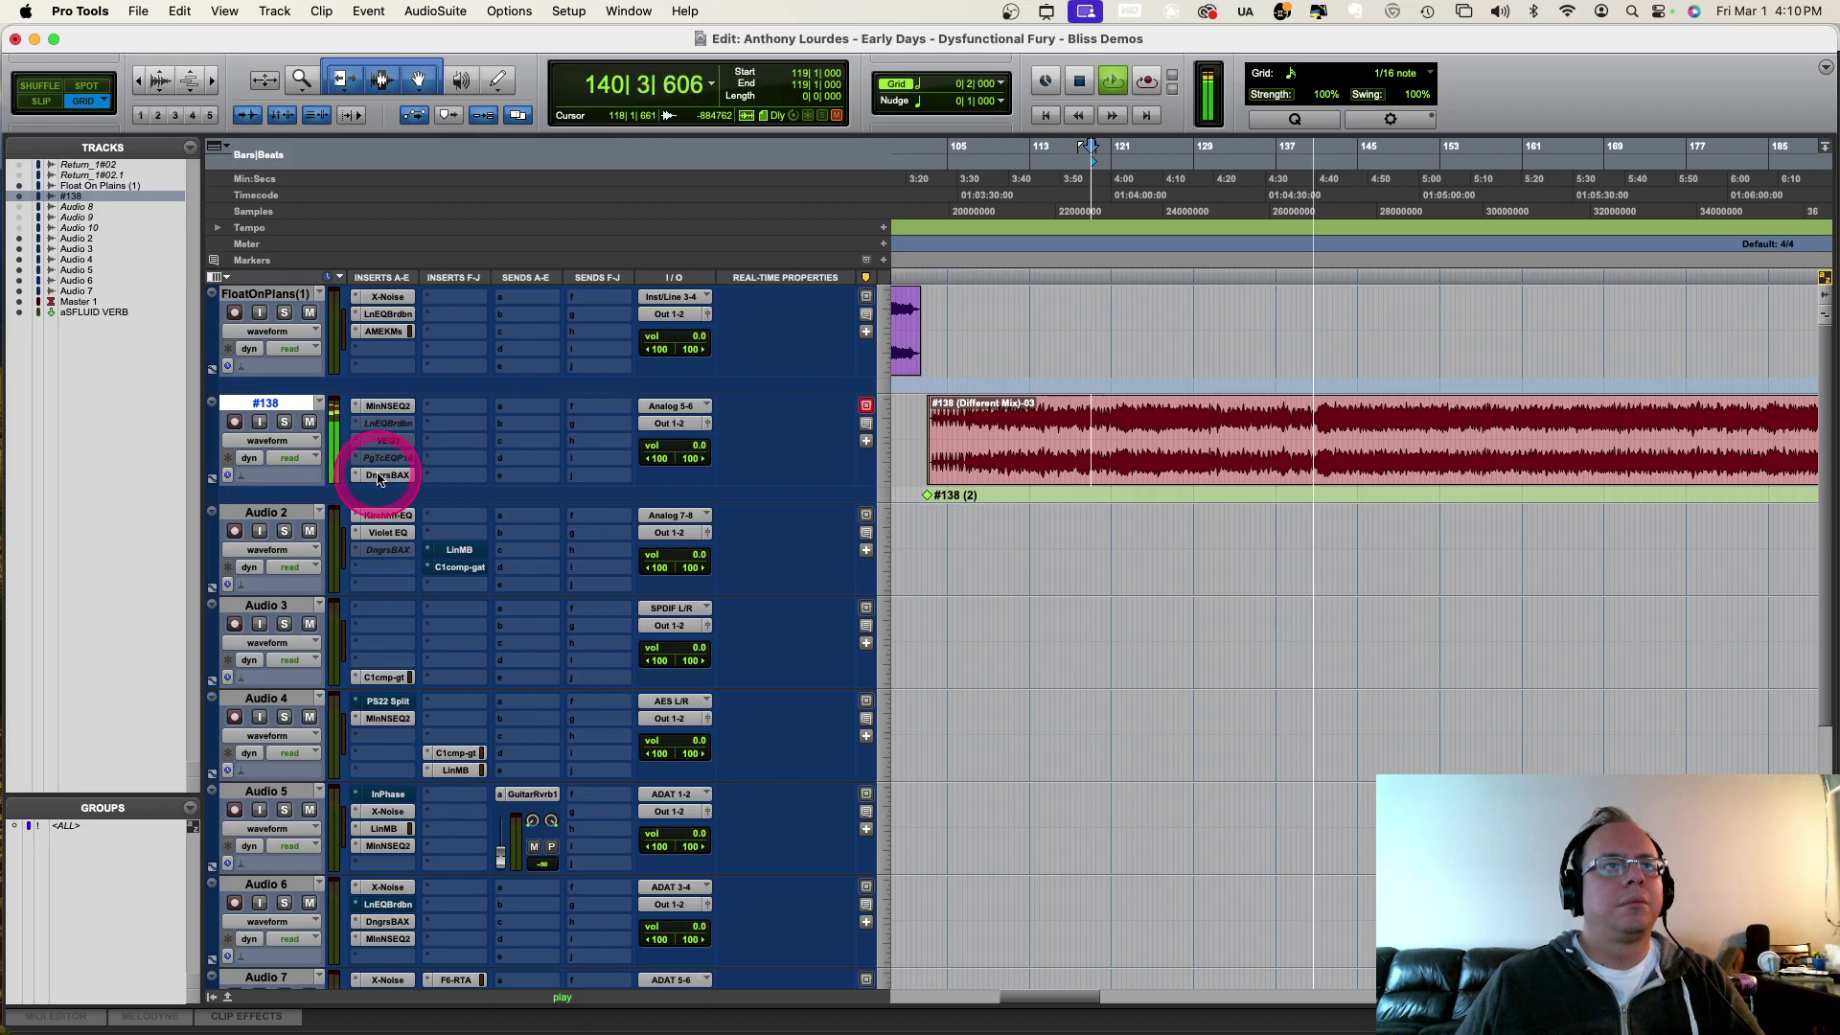
Step: Compare #138's MlnNSEQ2 and DngrsBAX inserts once more, check the NSEQ-2 settings, stop playback, and close the plug-in
click(380, 393)
click(387, 406)
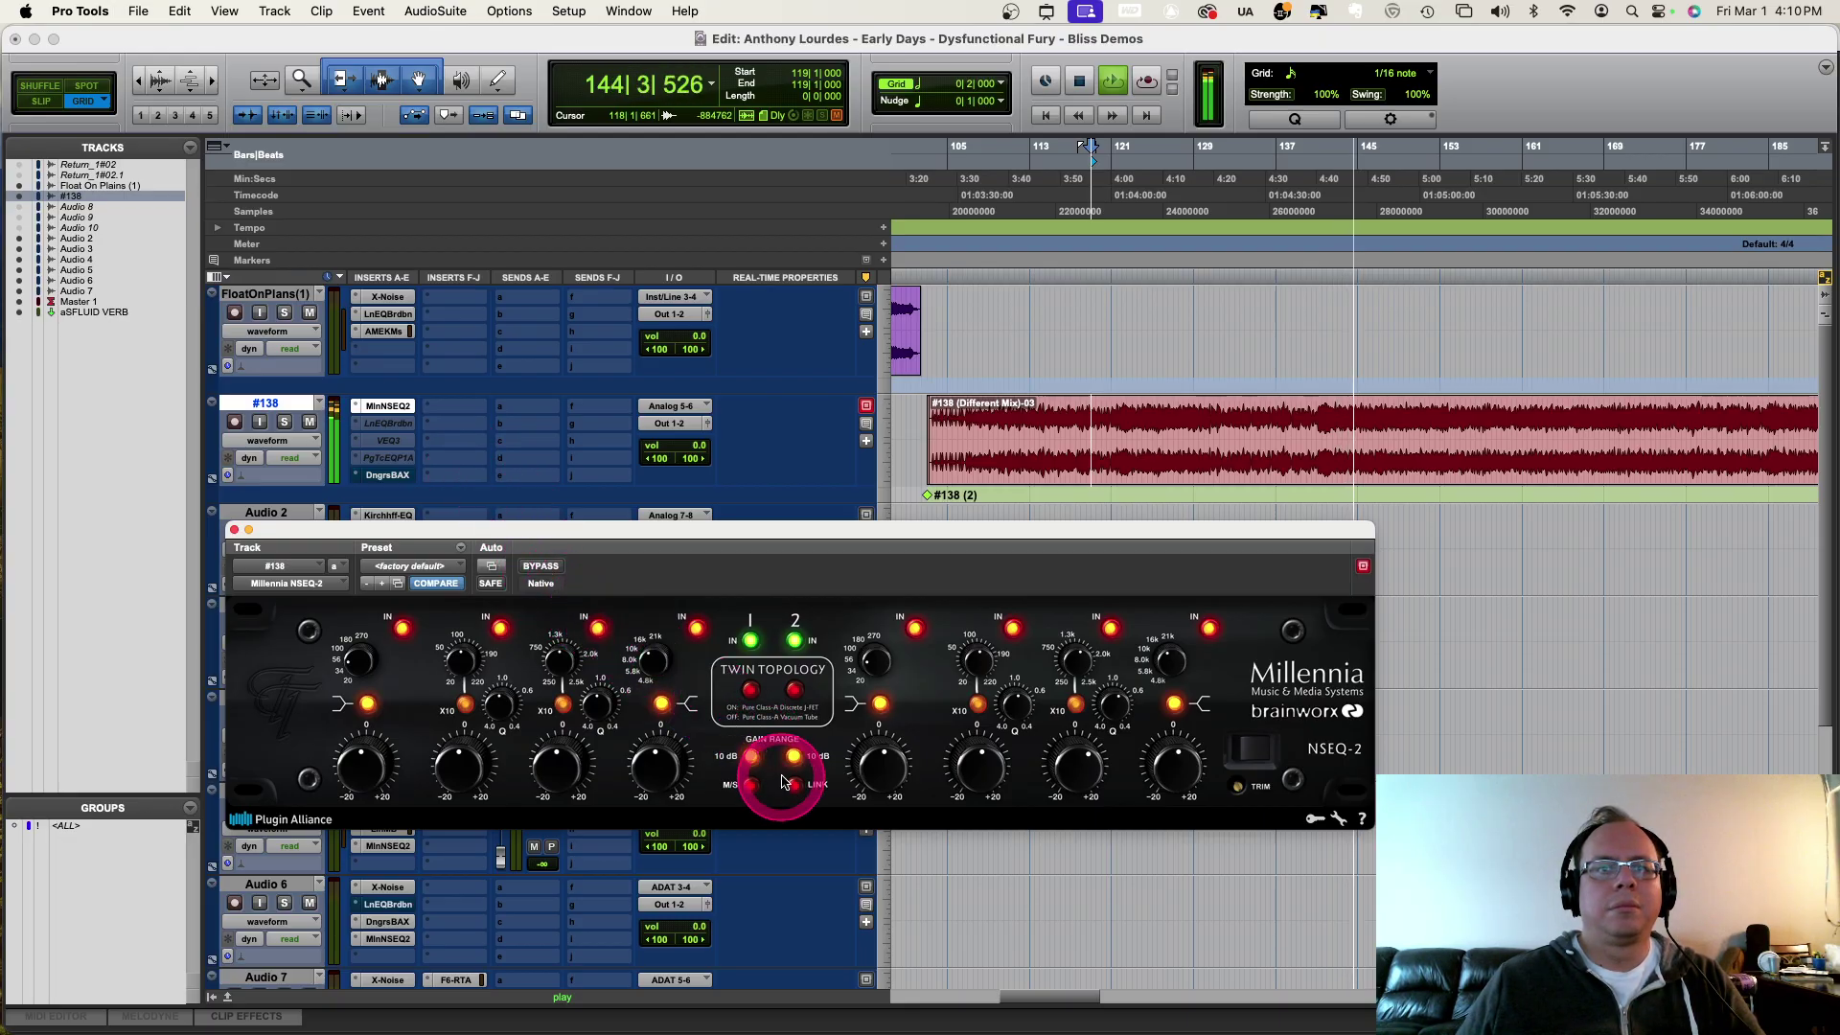
key(space)
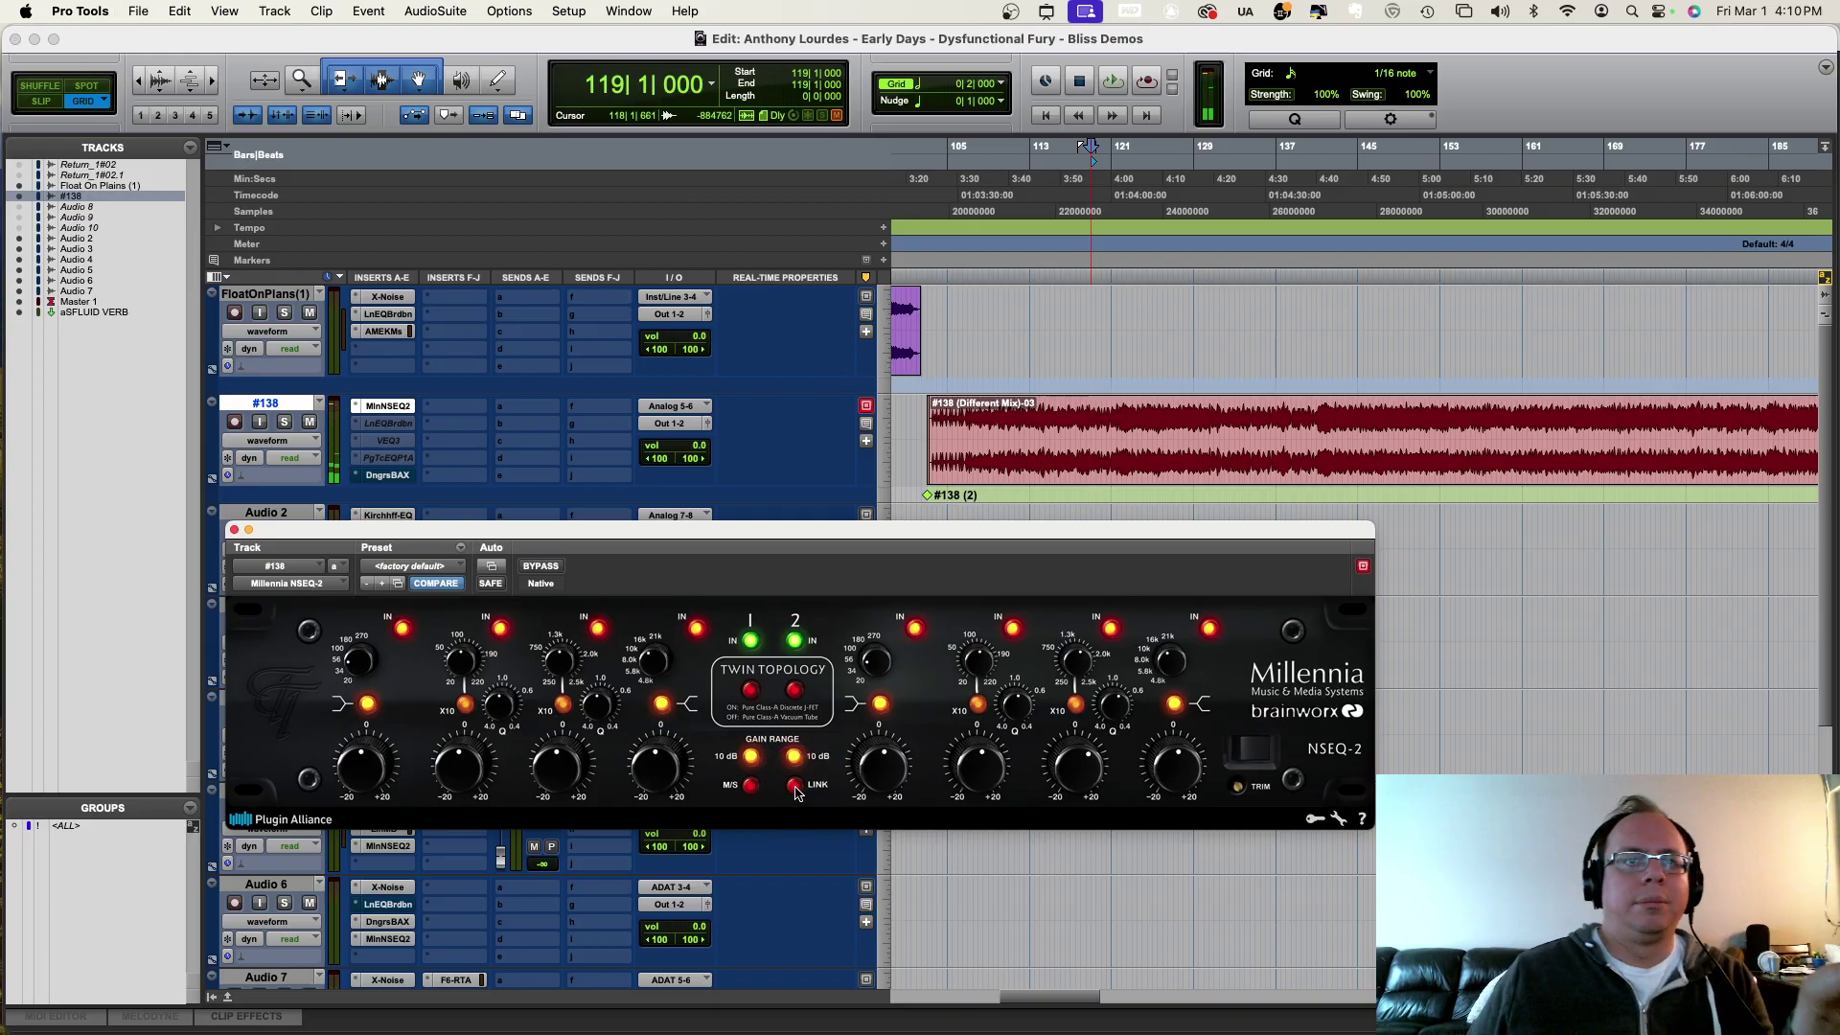
click(234, 530)
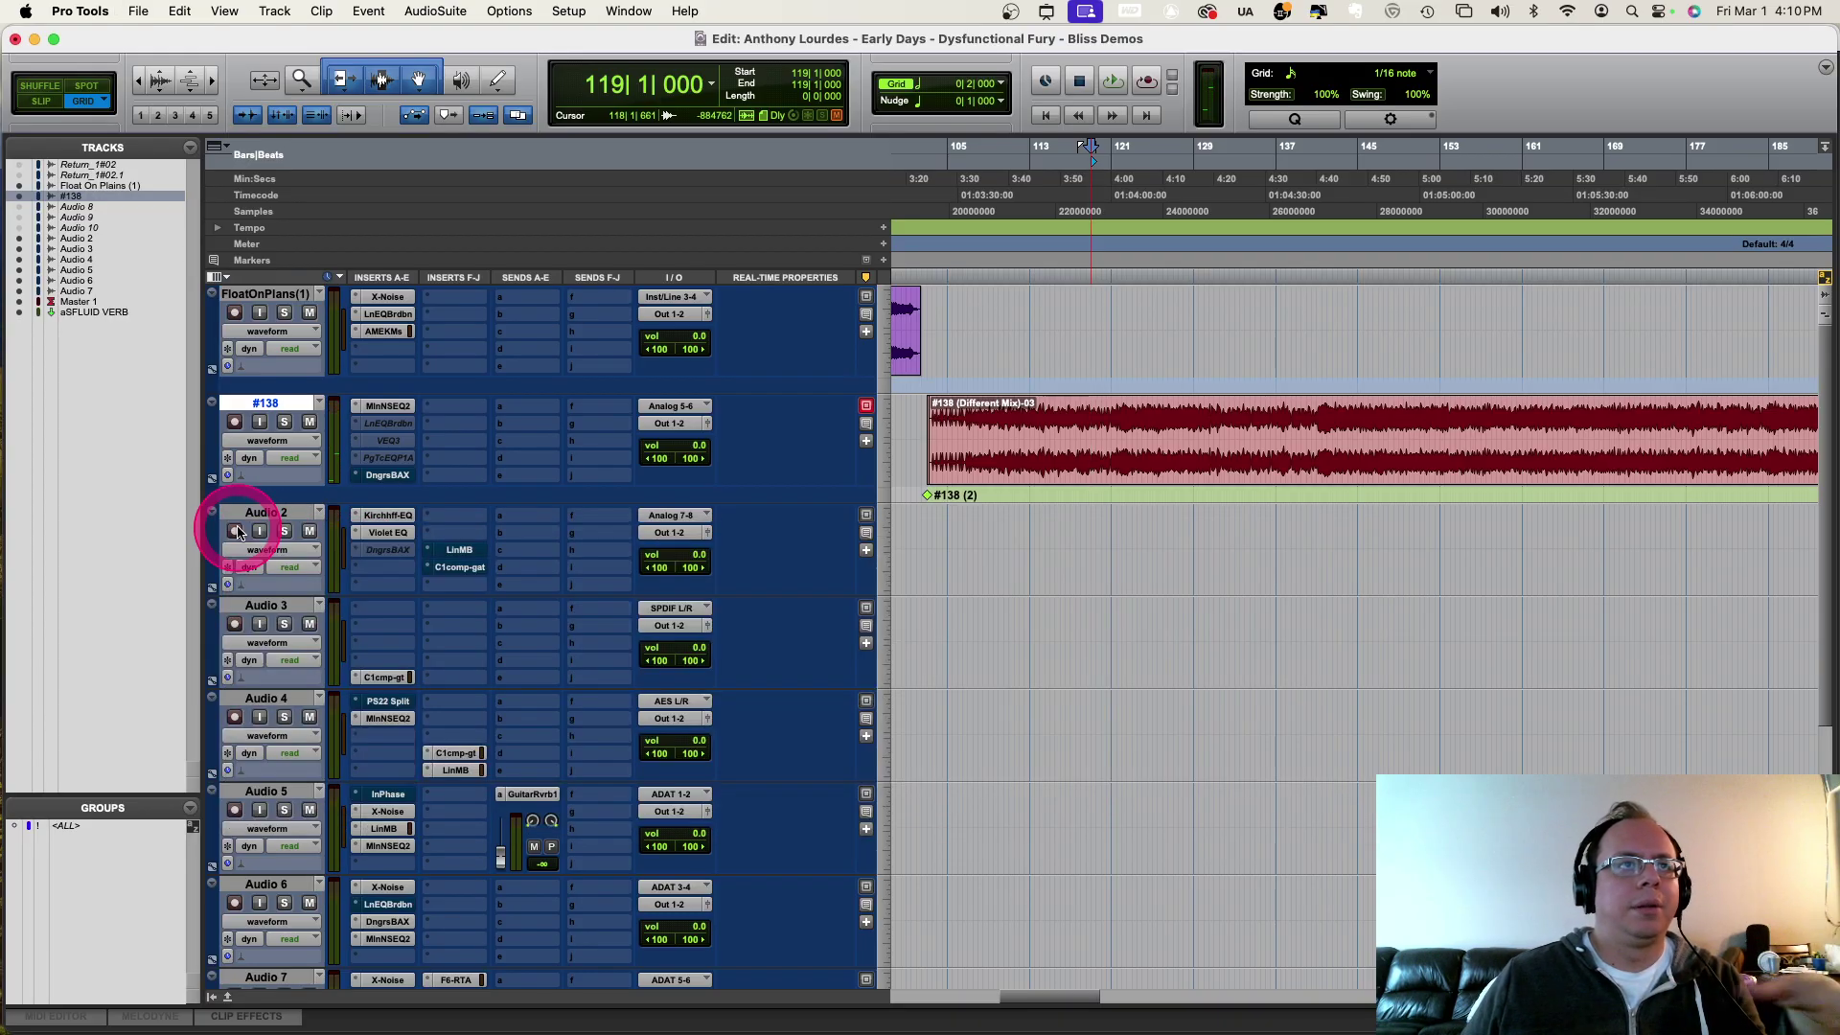
click(333, 454)
click(365, 431)
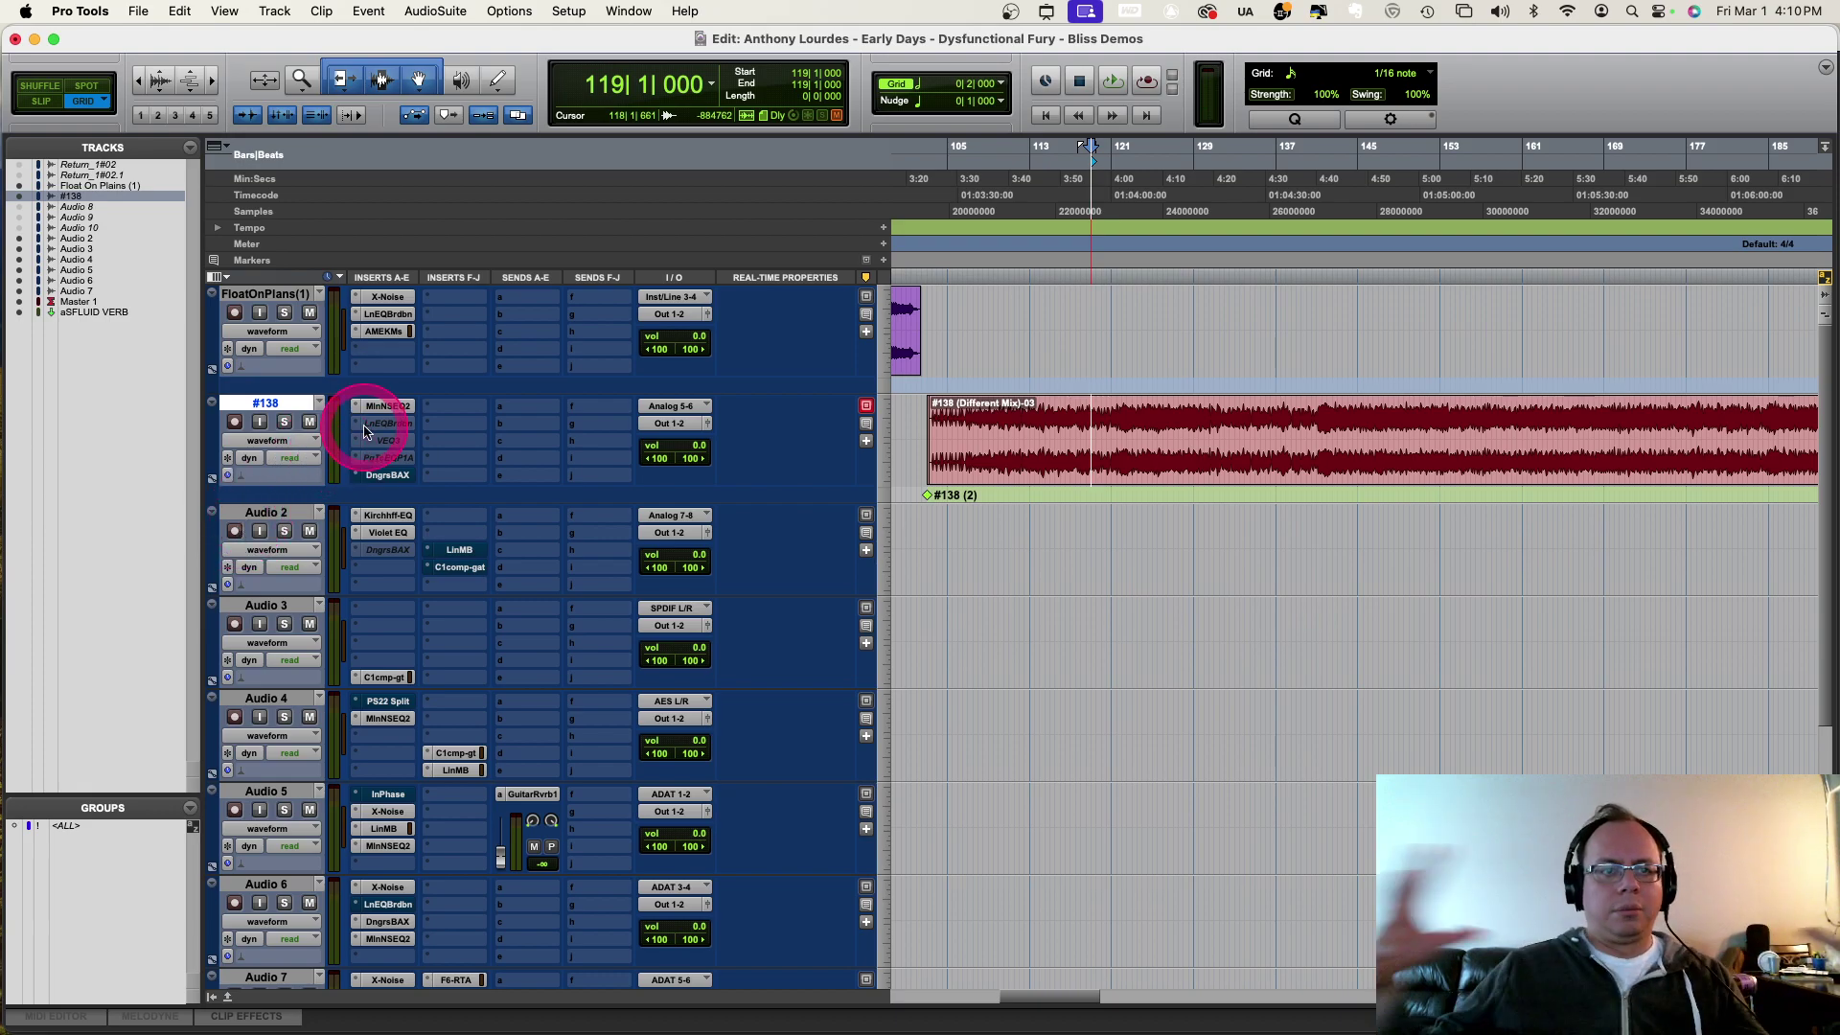
Step: Audition the Love and Hate clip on Audio 2 from its start, with the neighbouring songs in view
click(1268, 380)
click(1290, 540)
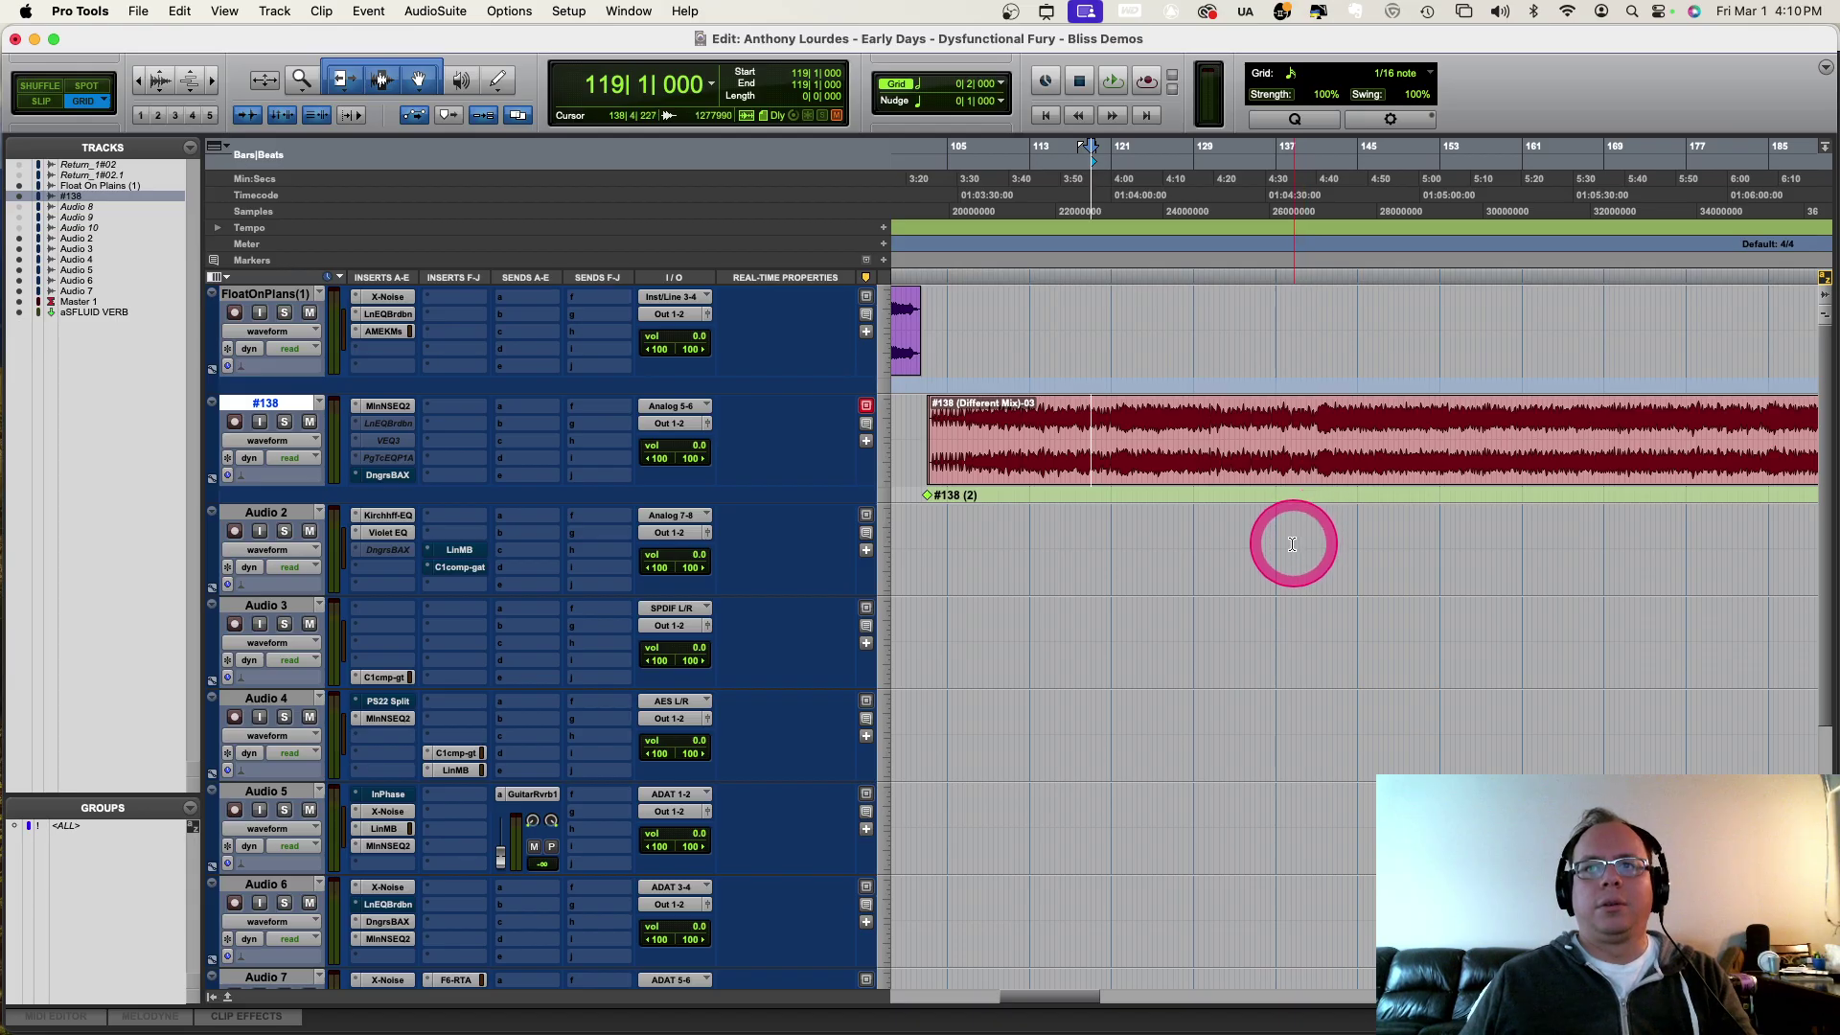
key(Tab)
key(space)
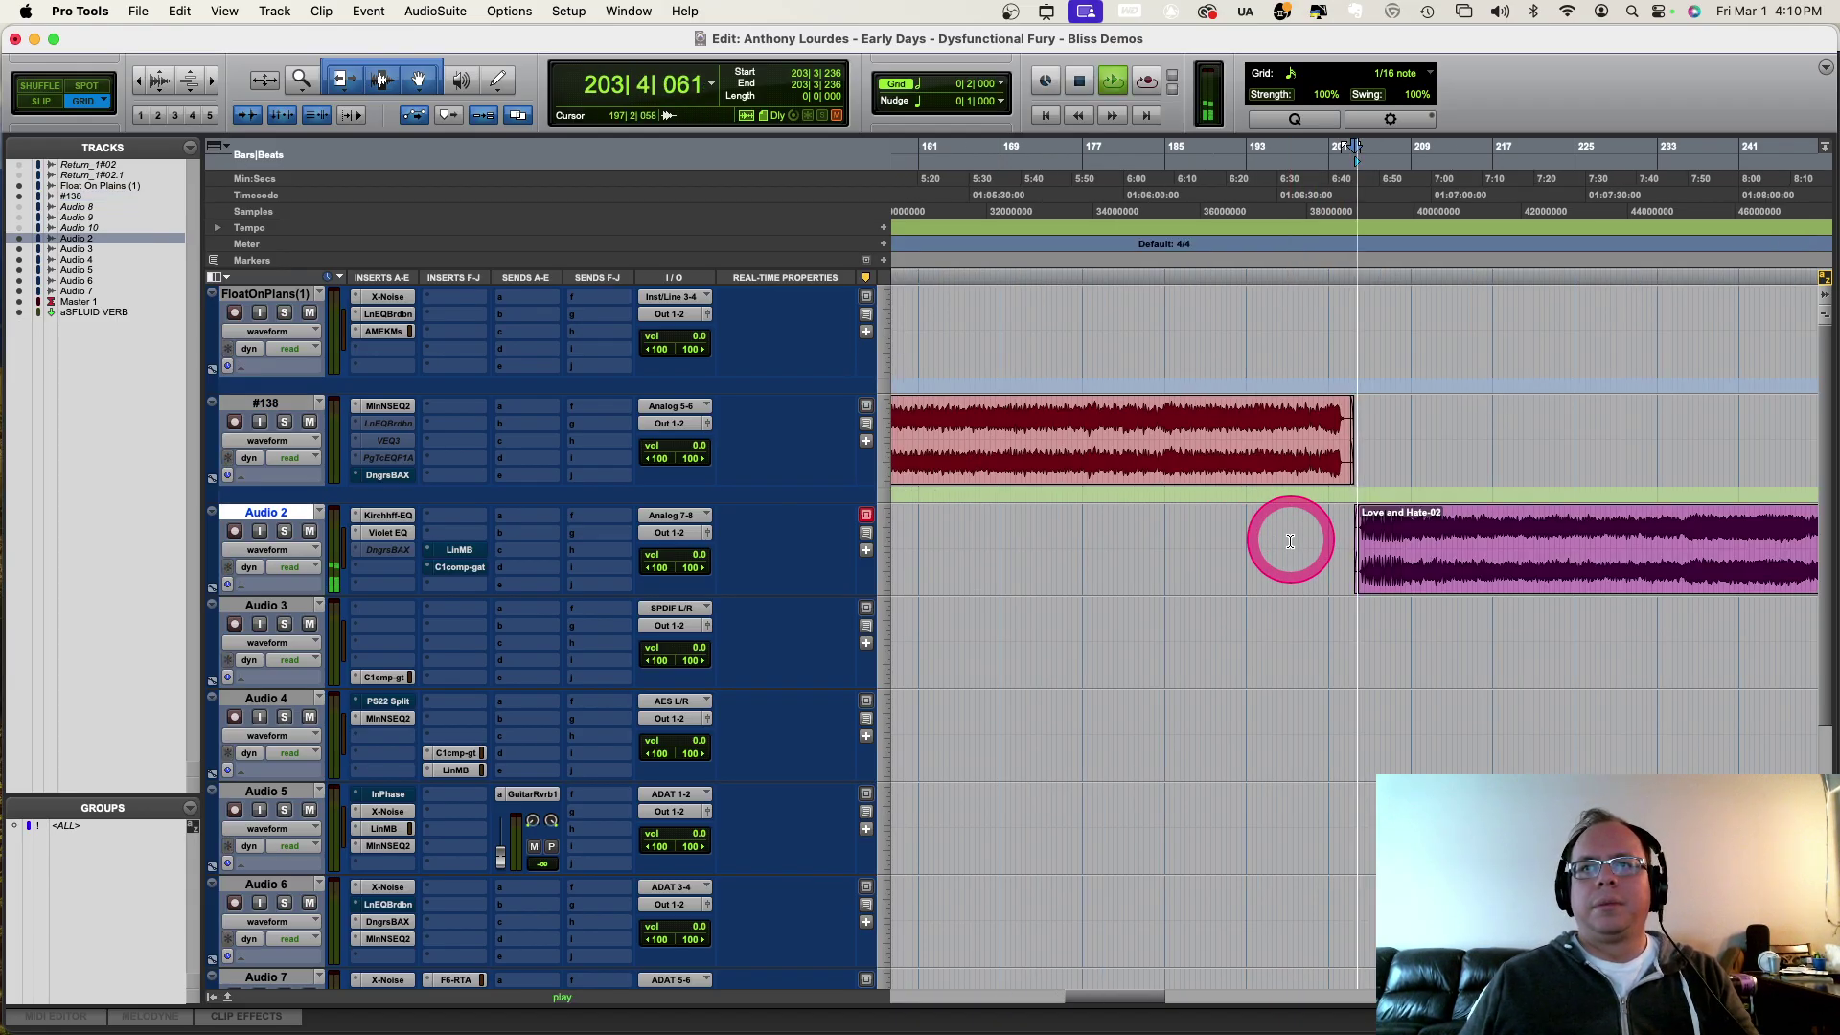
click(567, 559)
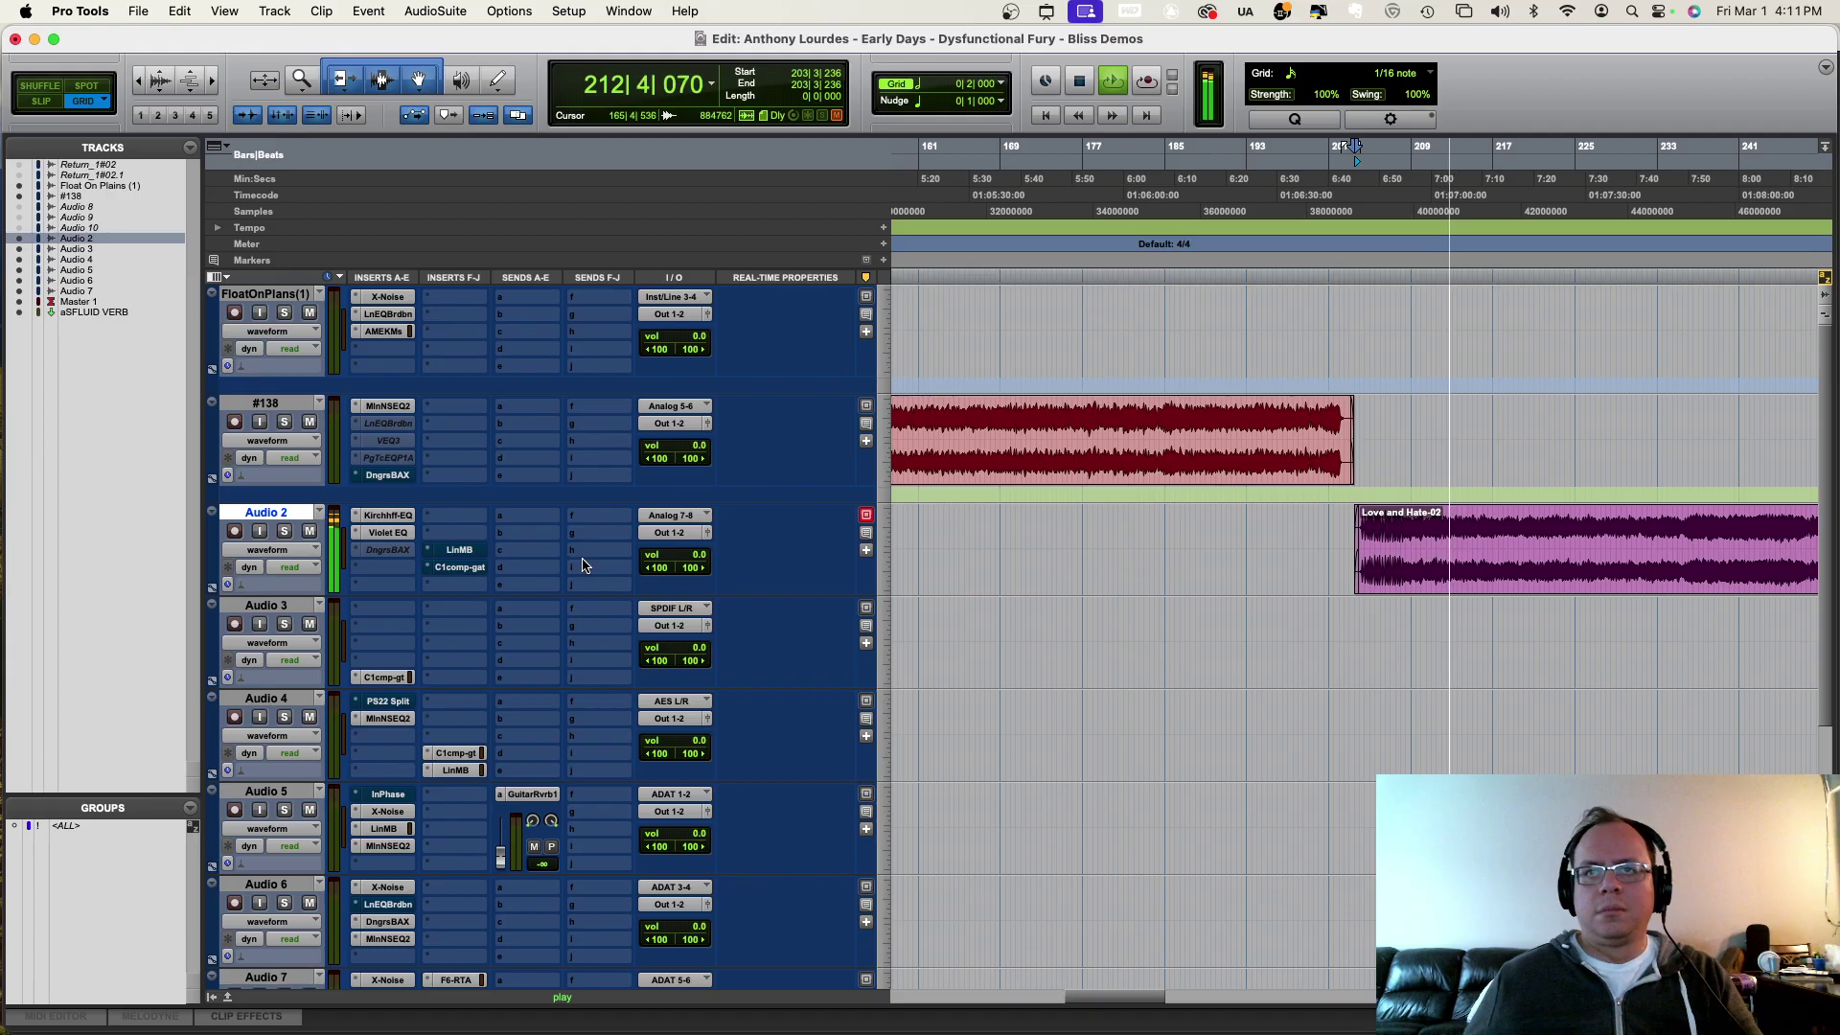
drag(707, 575, 407, 518)
key(super+bracketleft)
key(super+bracketleft)
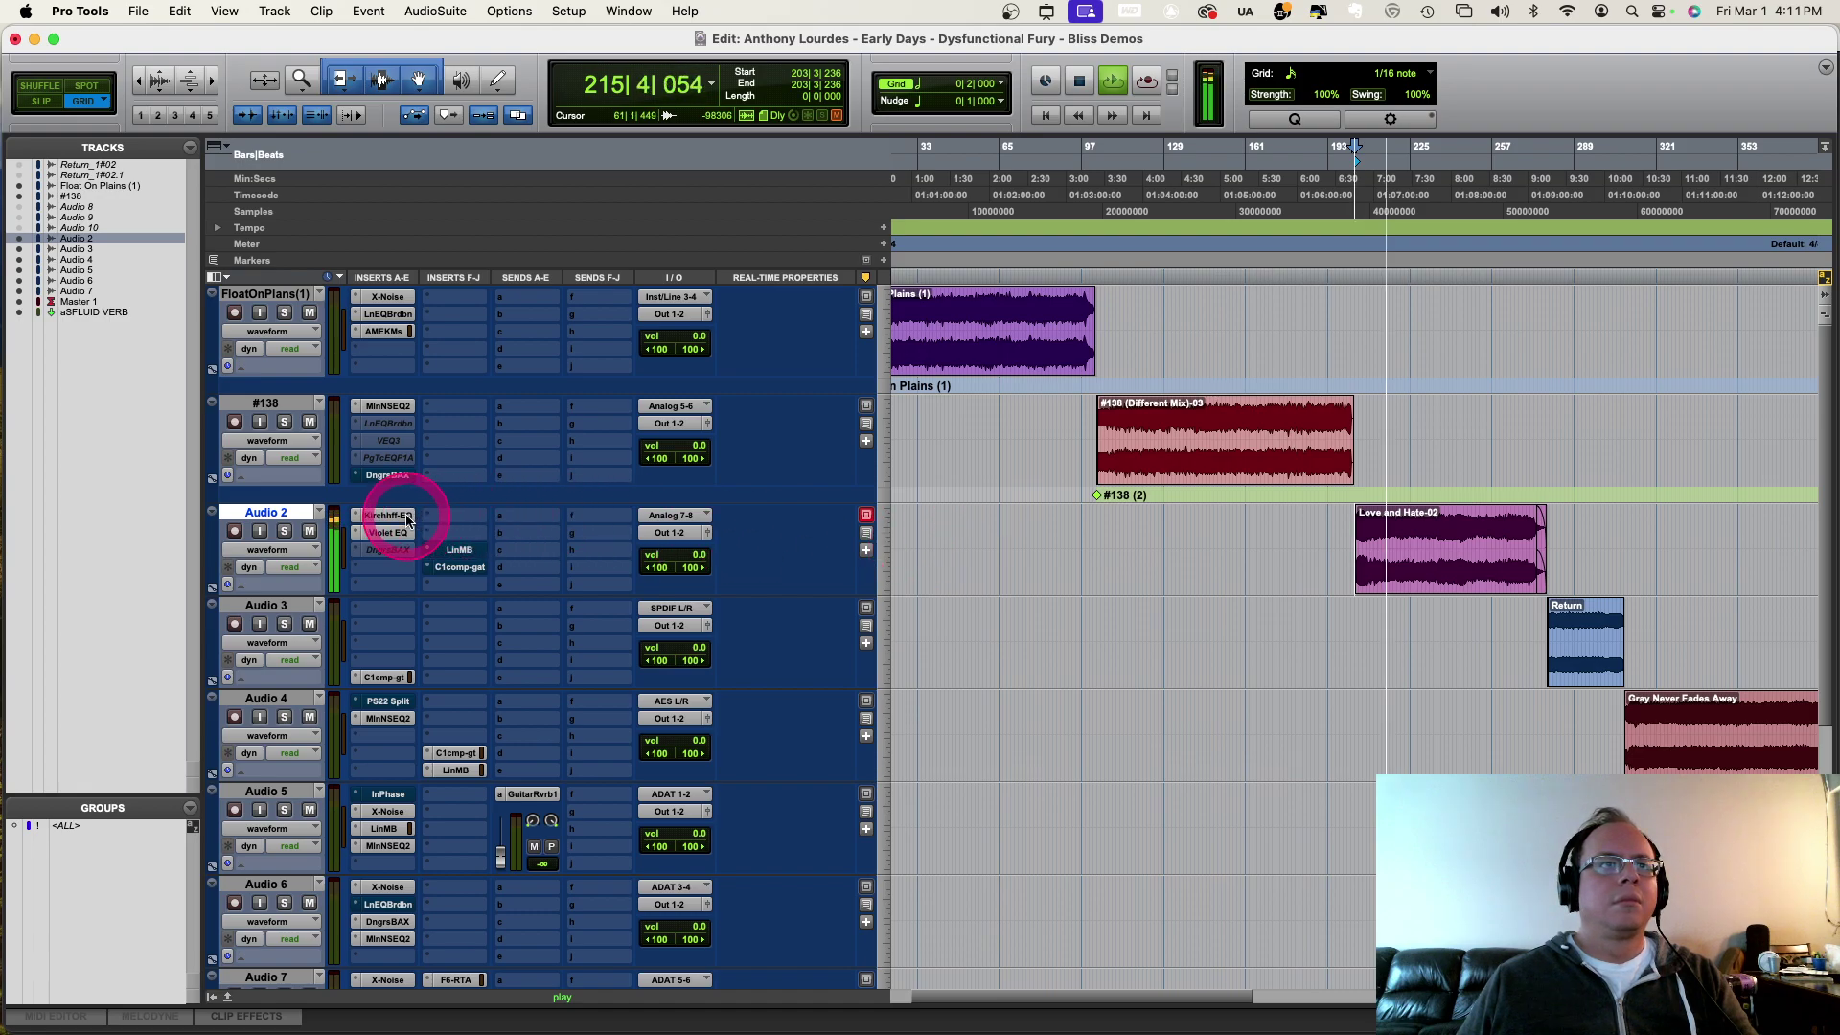
Step: Open Audio 2's Kirchhoff-EQ during playback and switch its displayed channel between left and right
click(407, 518)
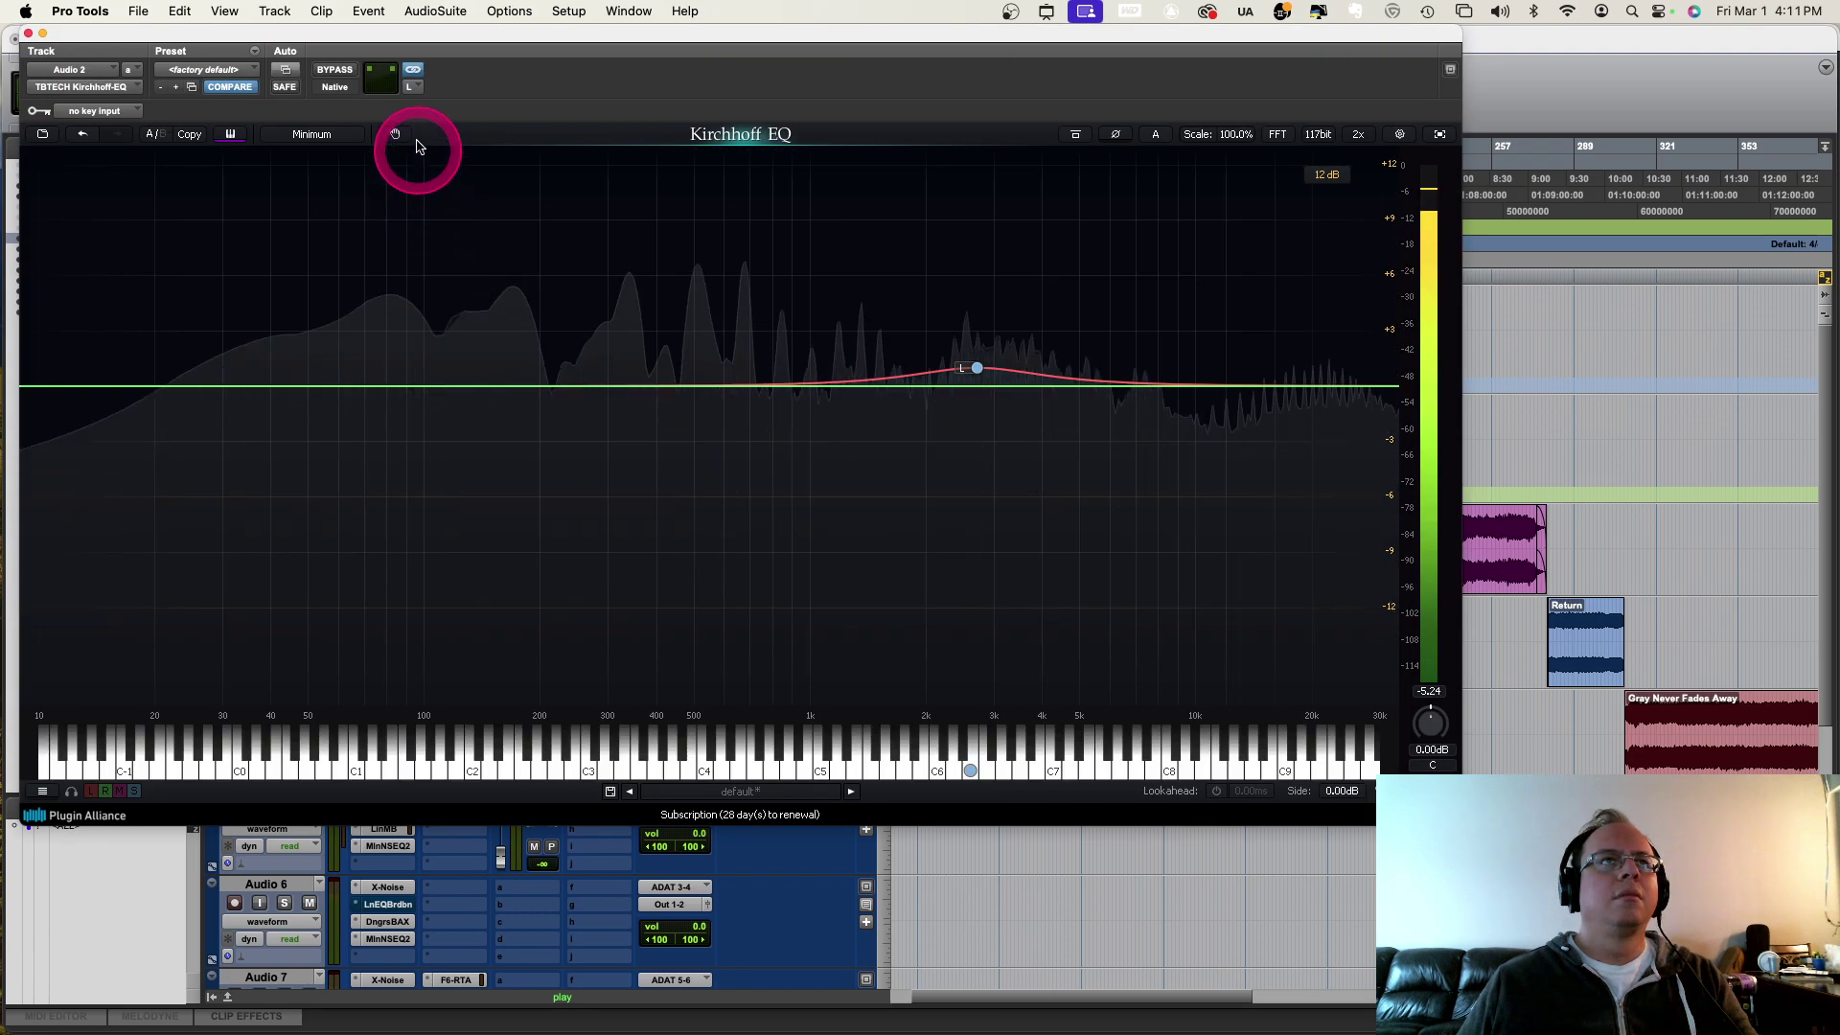
click(409, 88)
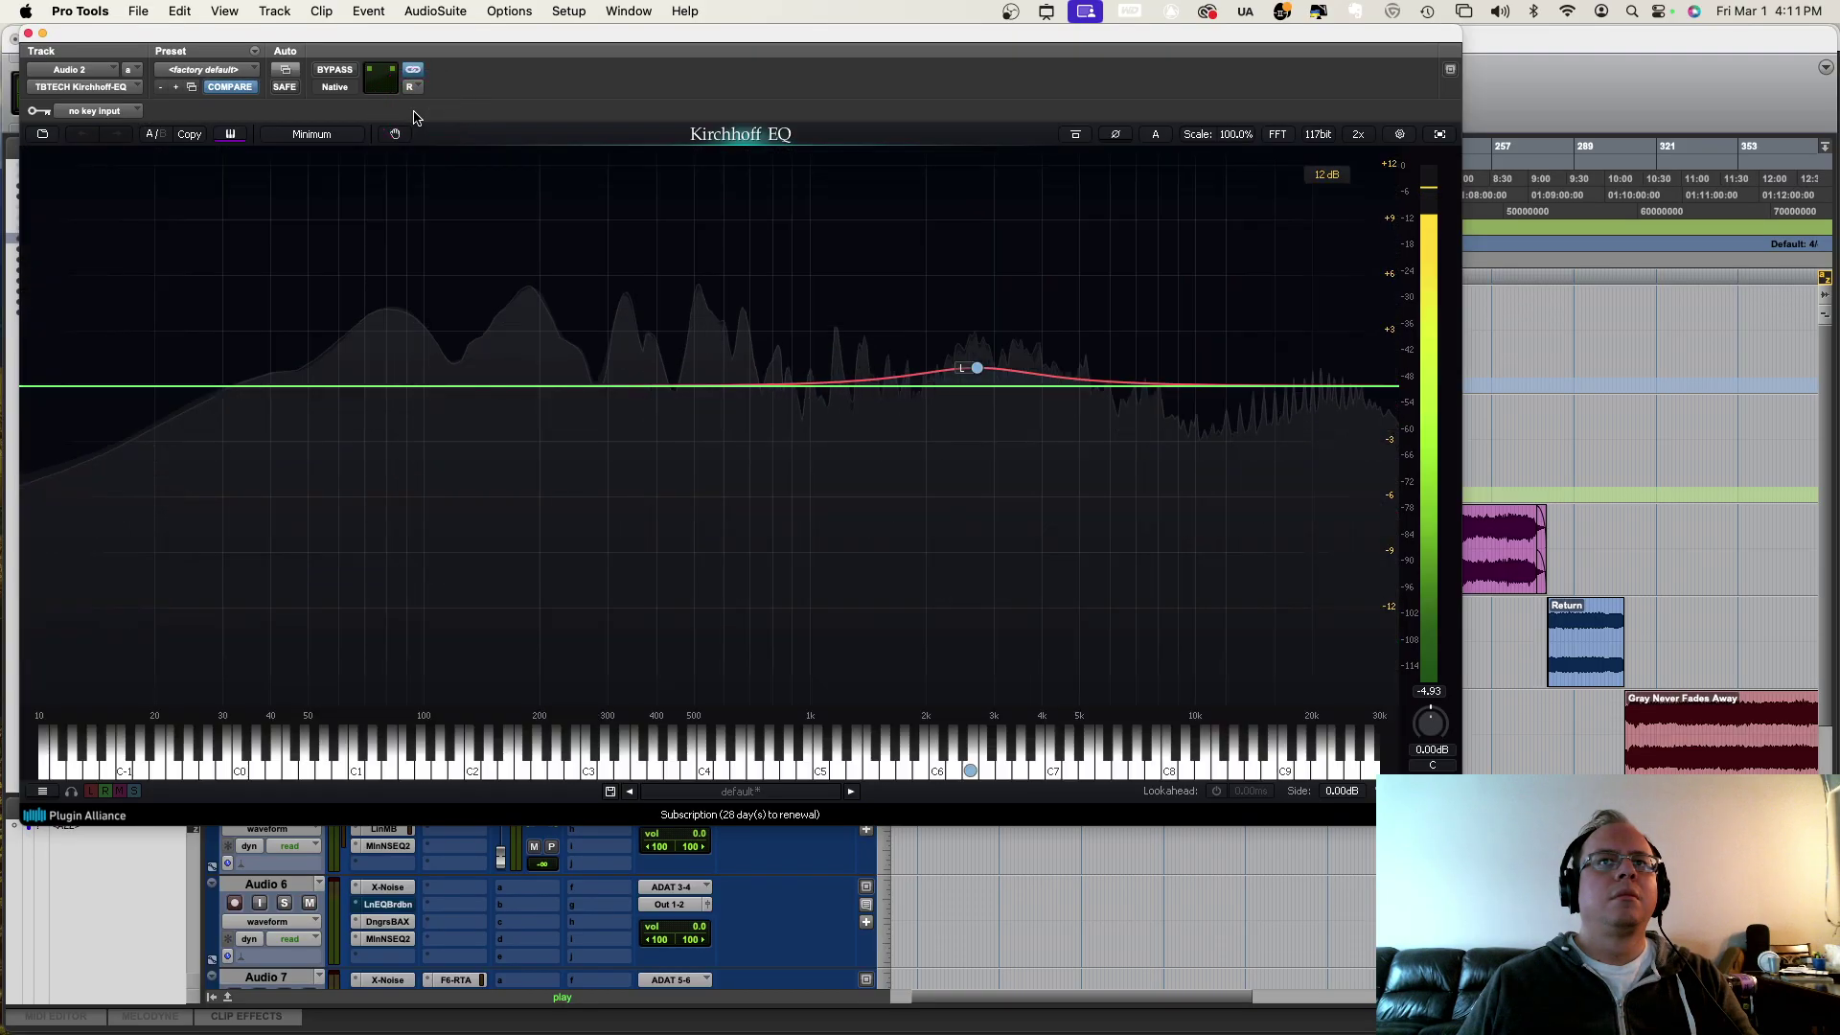
click(413, 92)
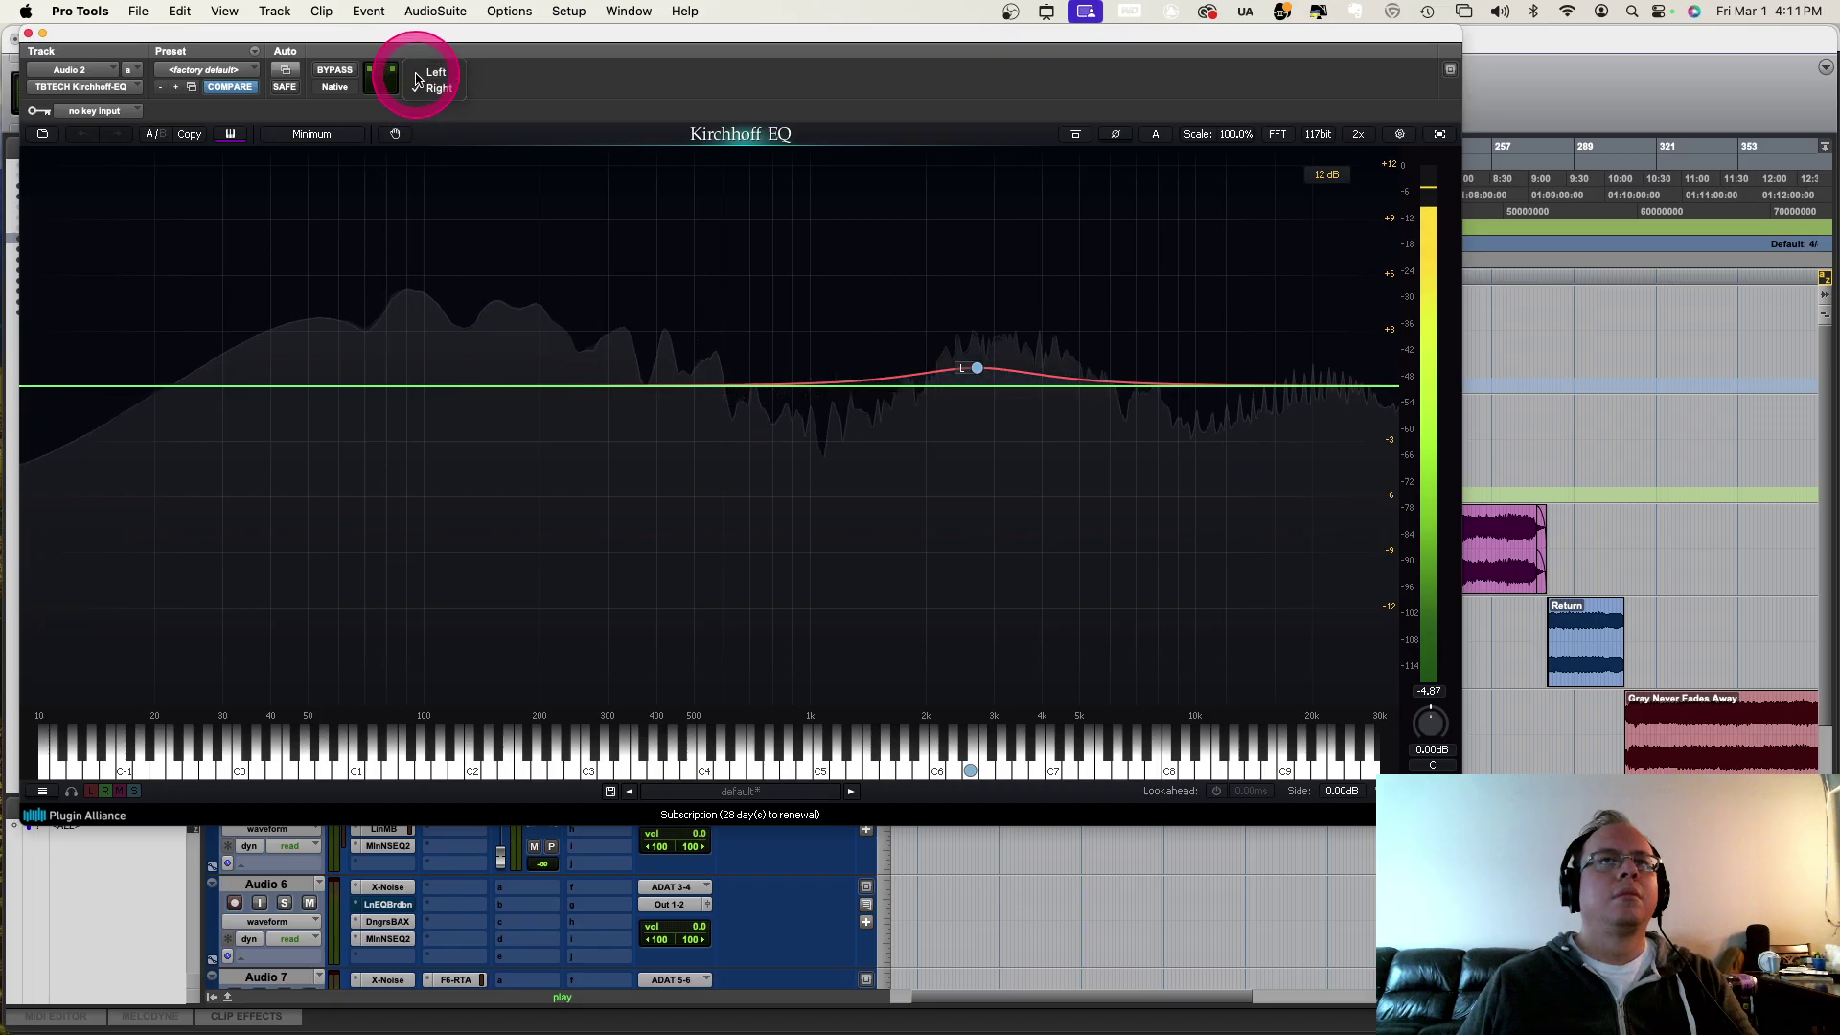
click(417, 77)
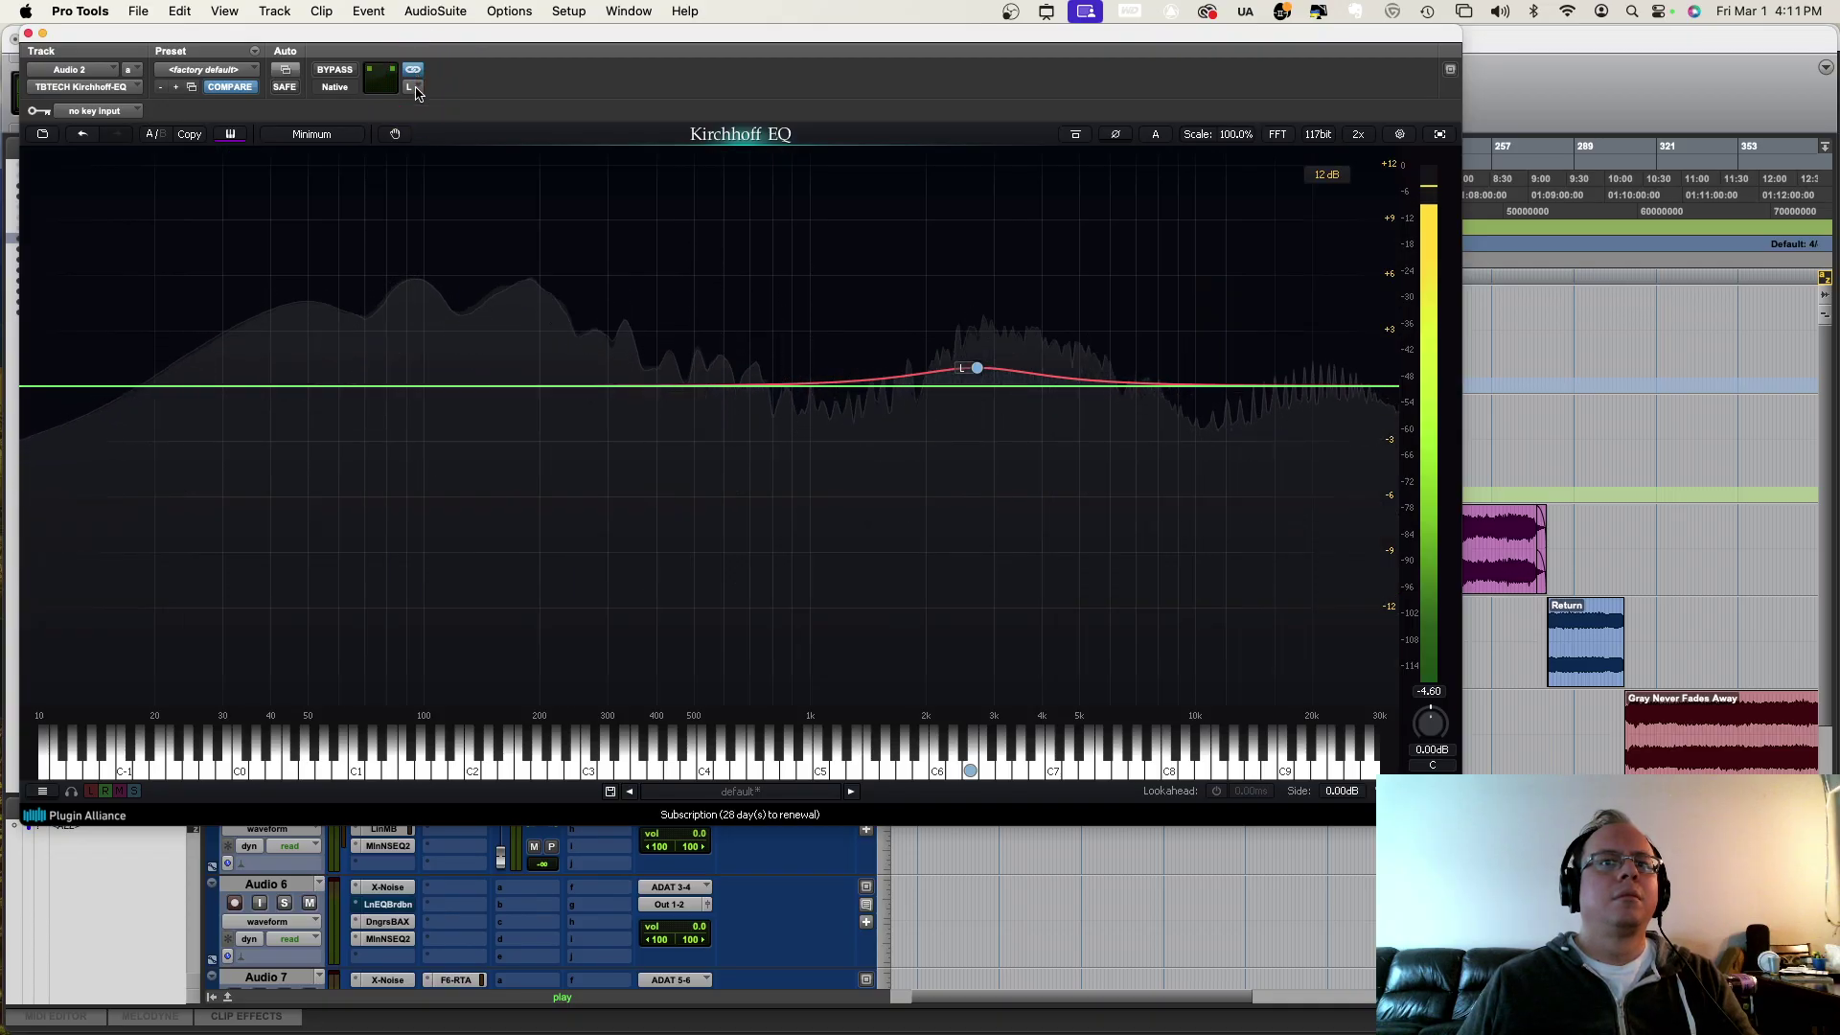
click(422, 105)
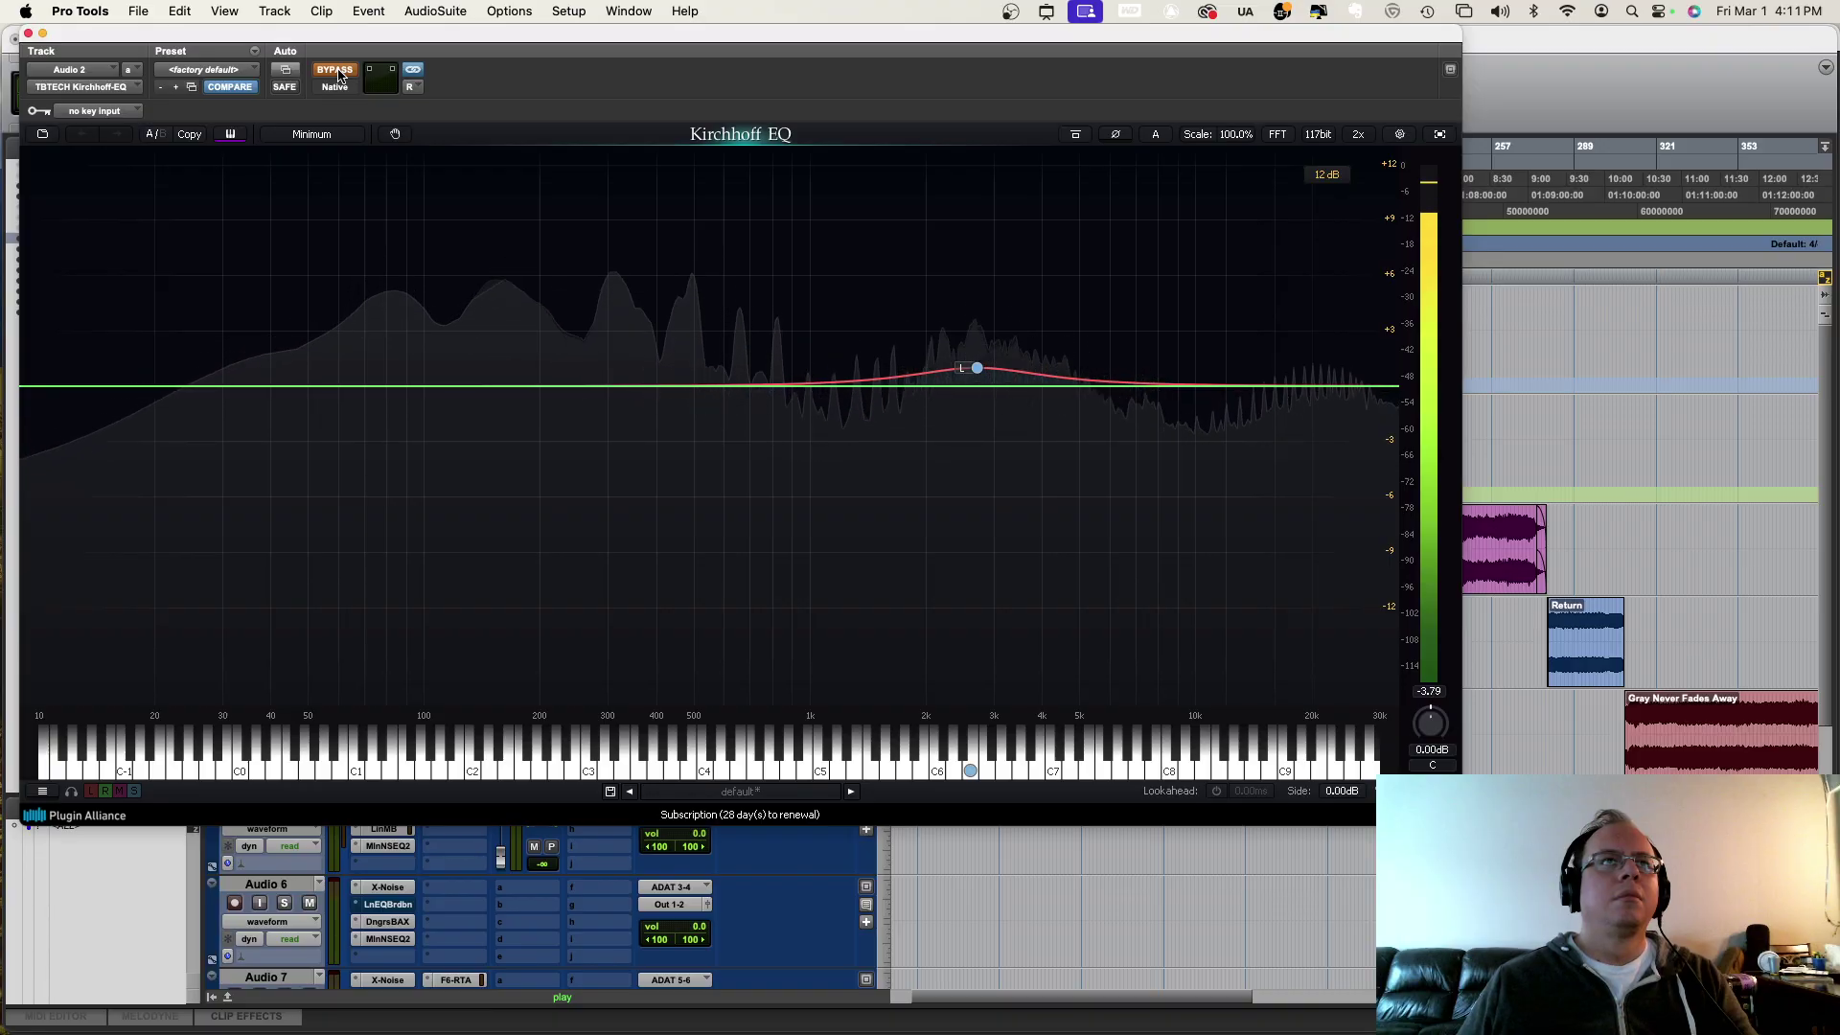
Step: Move the Kirchhoff-EQ window lower, compare Audio 2 with the EQ bypassed and active, and close it in bypass
drag(357, 50, 500, 310)
click(476, 329)
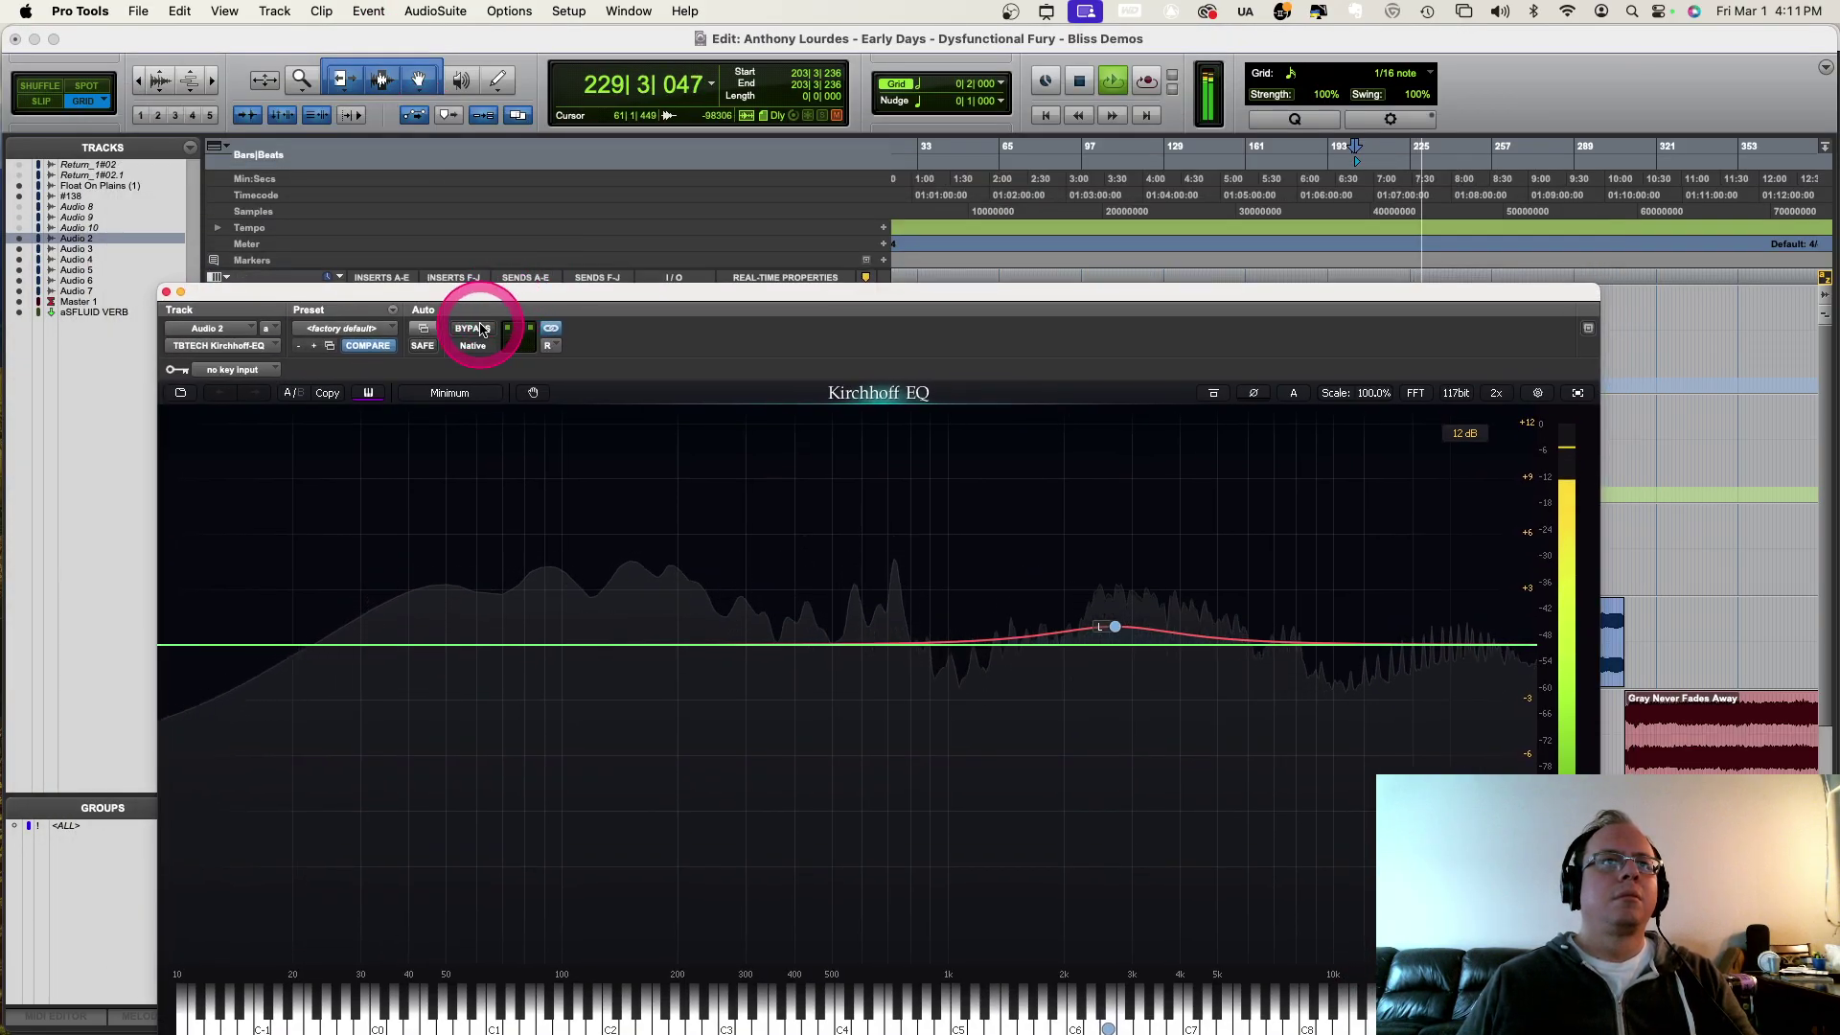
click(482, 330)
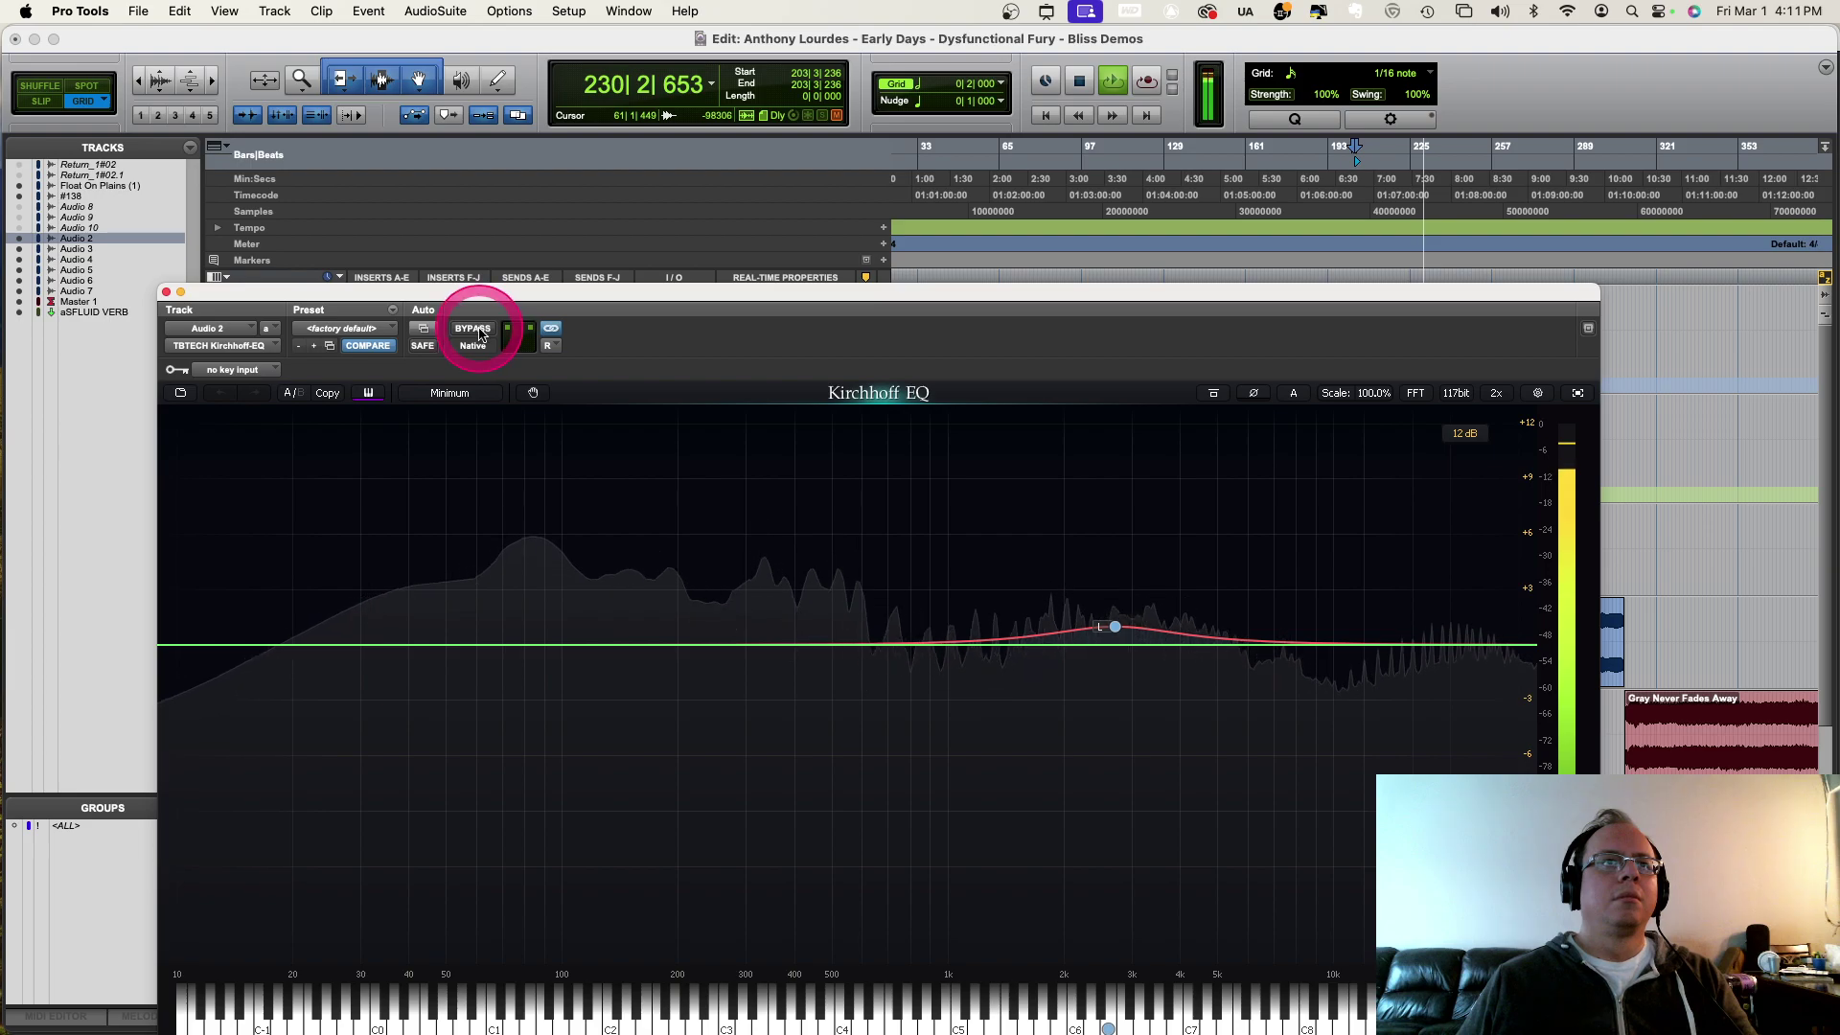
click(479, 330)
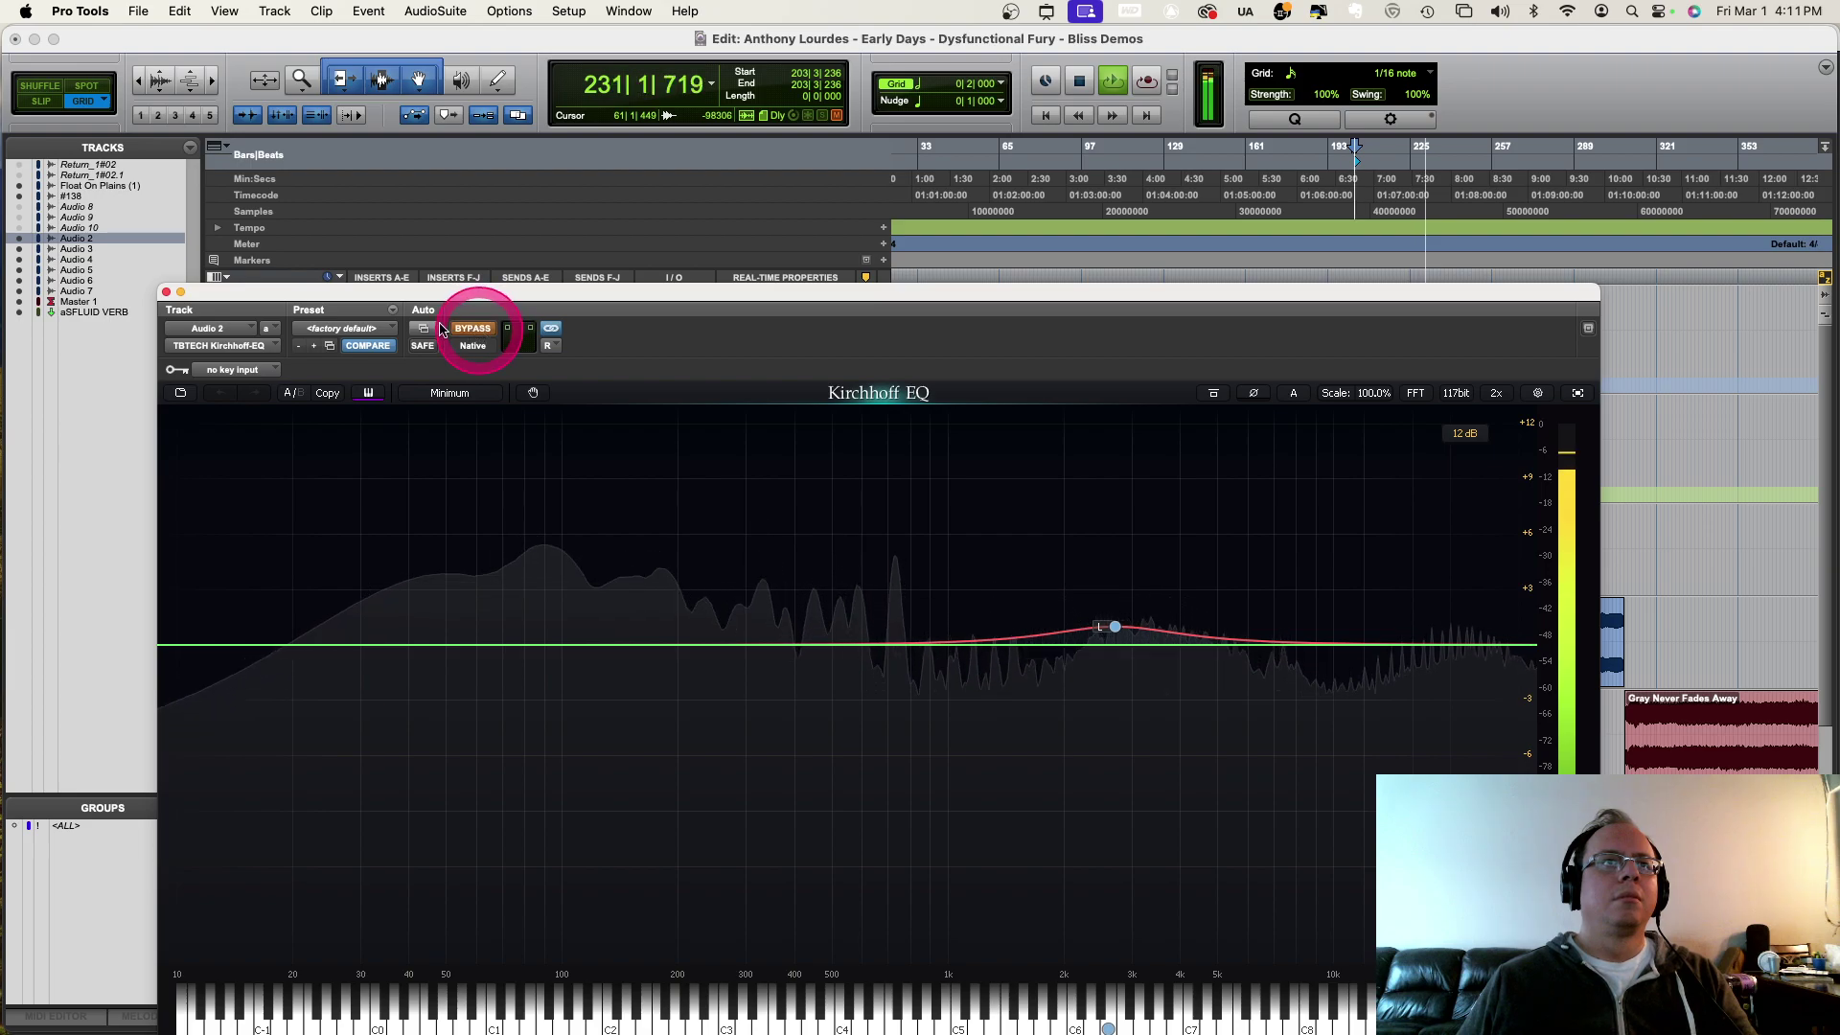
click(167, 292)
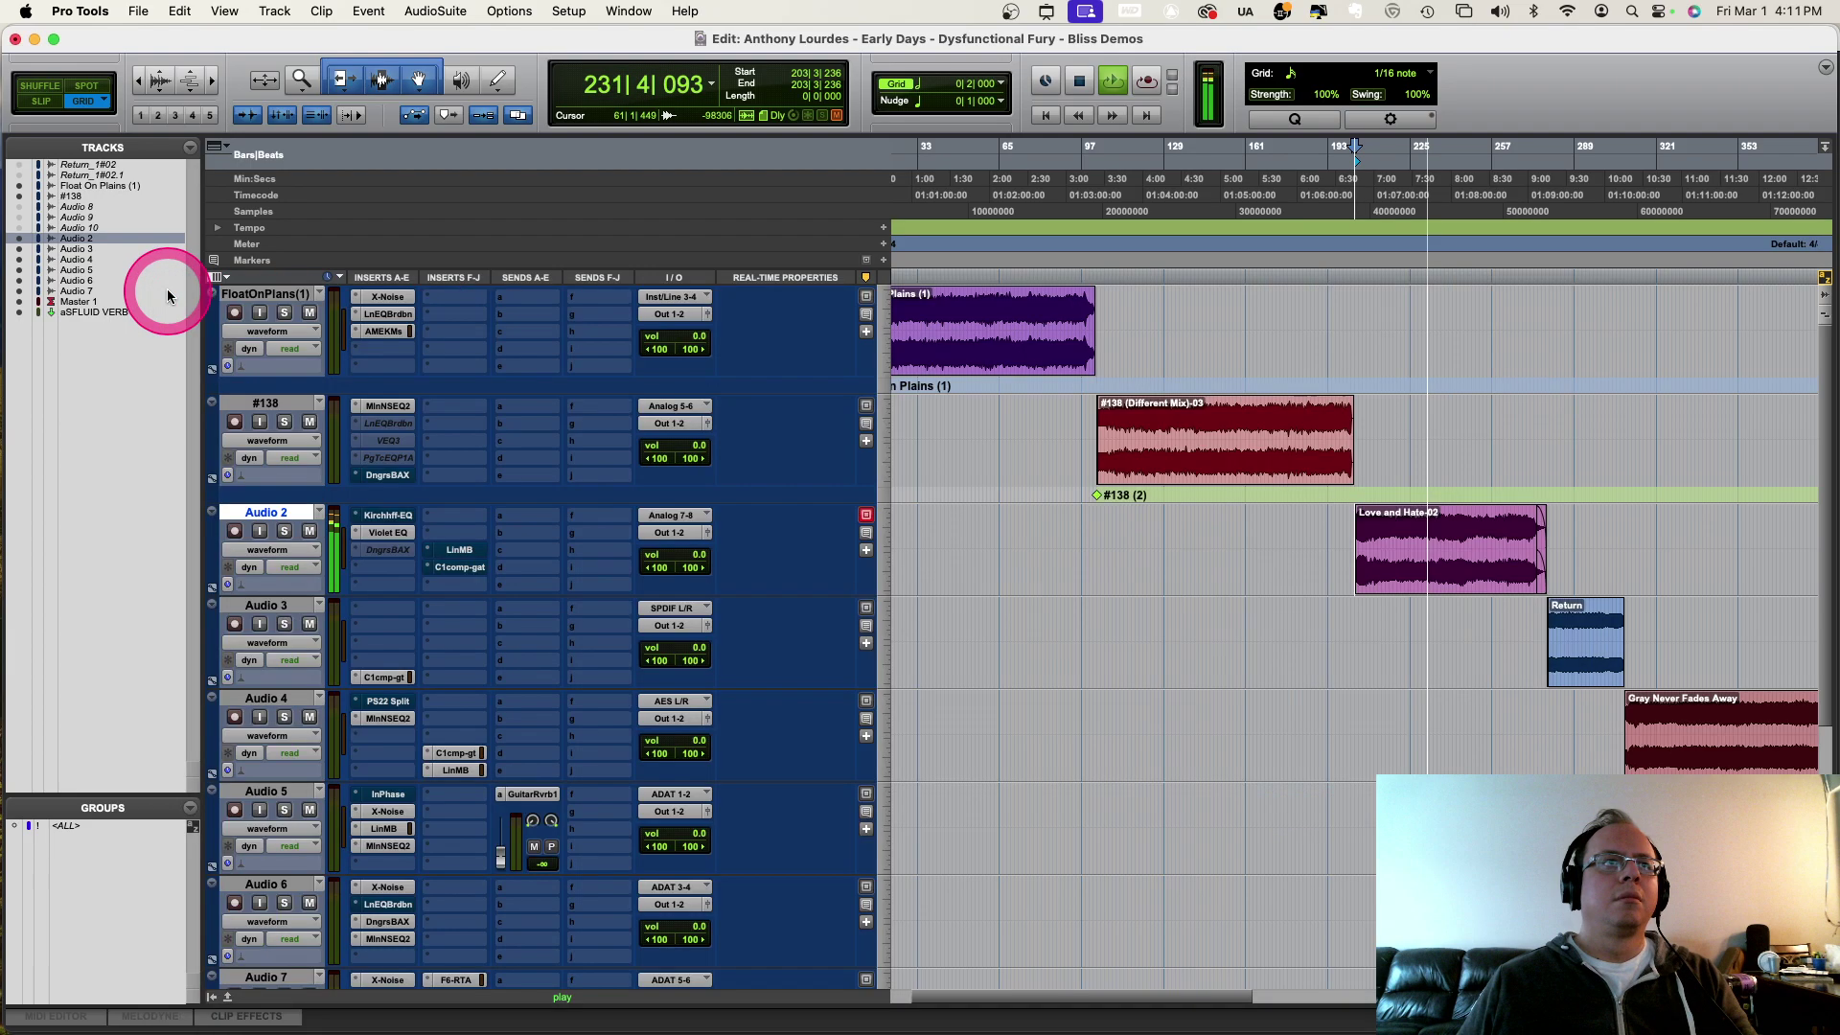
Step: Open Audio 2's Violet EQ, move its window below the inserts, and compare the song with the EQ in and out
click(391, 534)
click(517, 565)
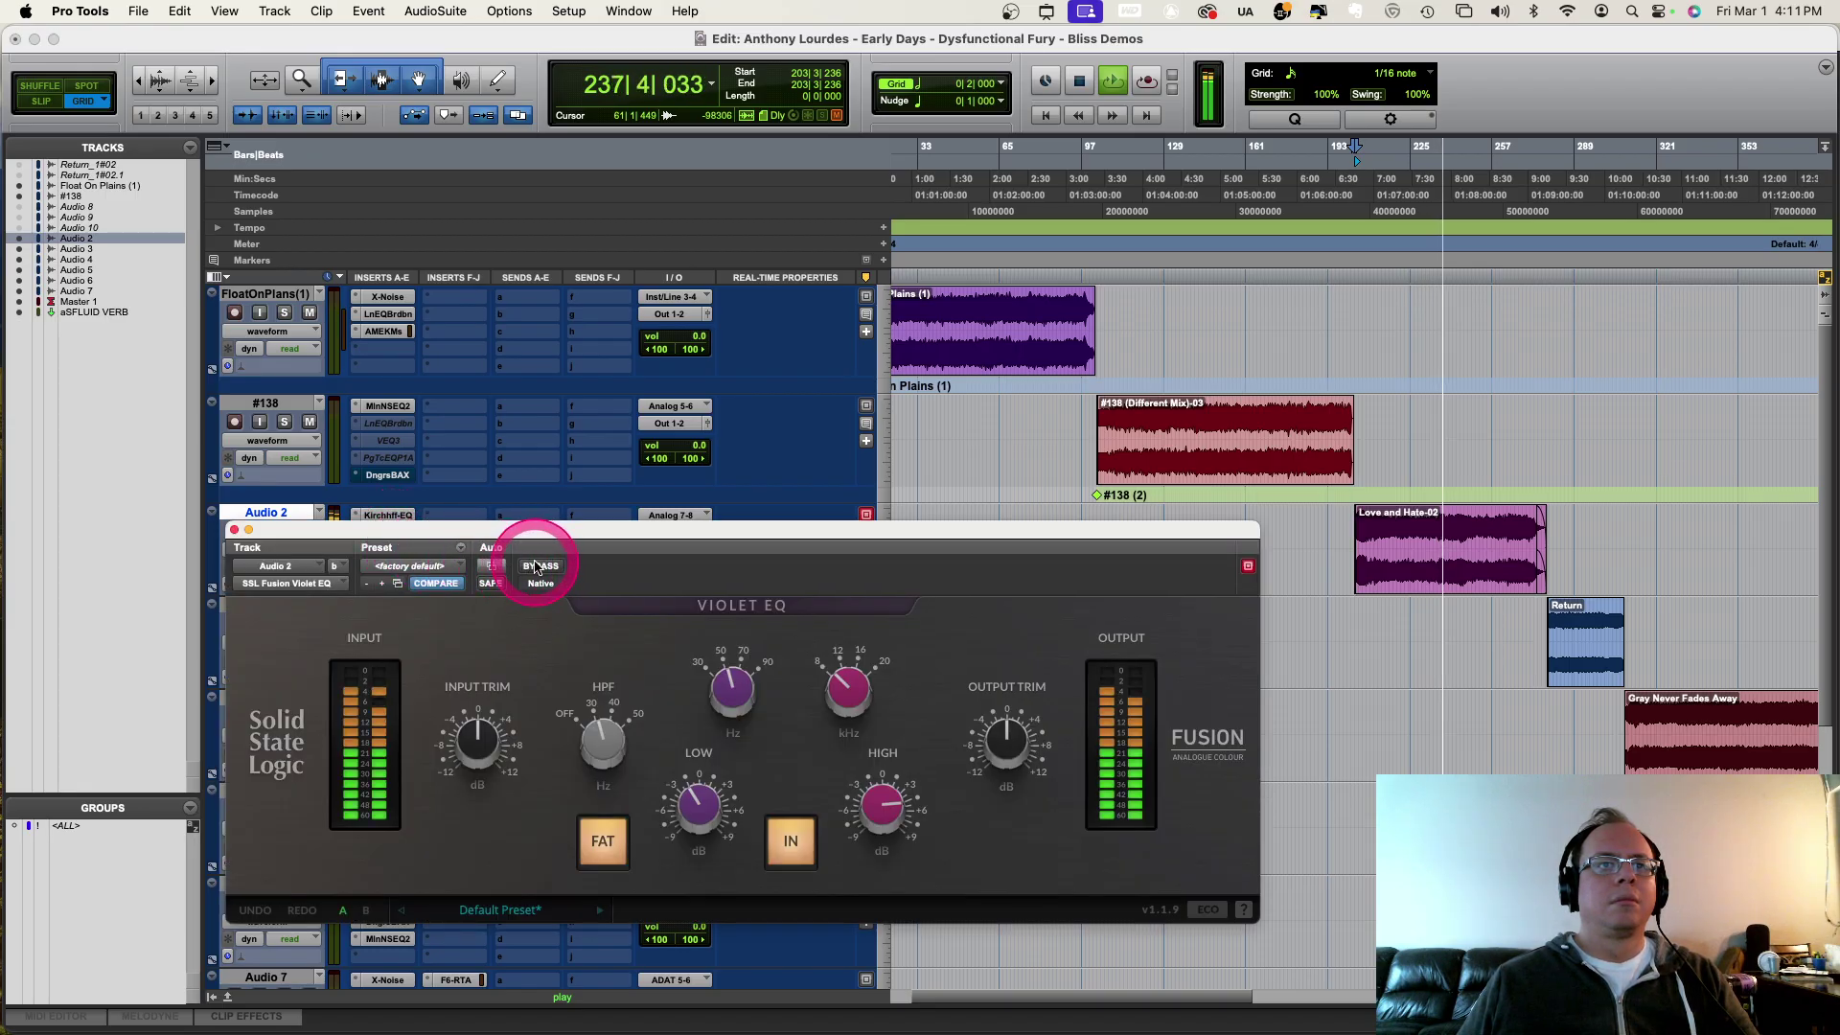
click(536, 567)
click(380, 516)
drag(406, 527, 412, 580)
click(396, 533)
super+click(398, 534)
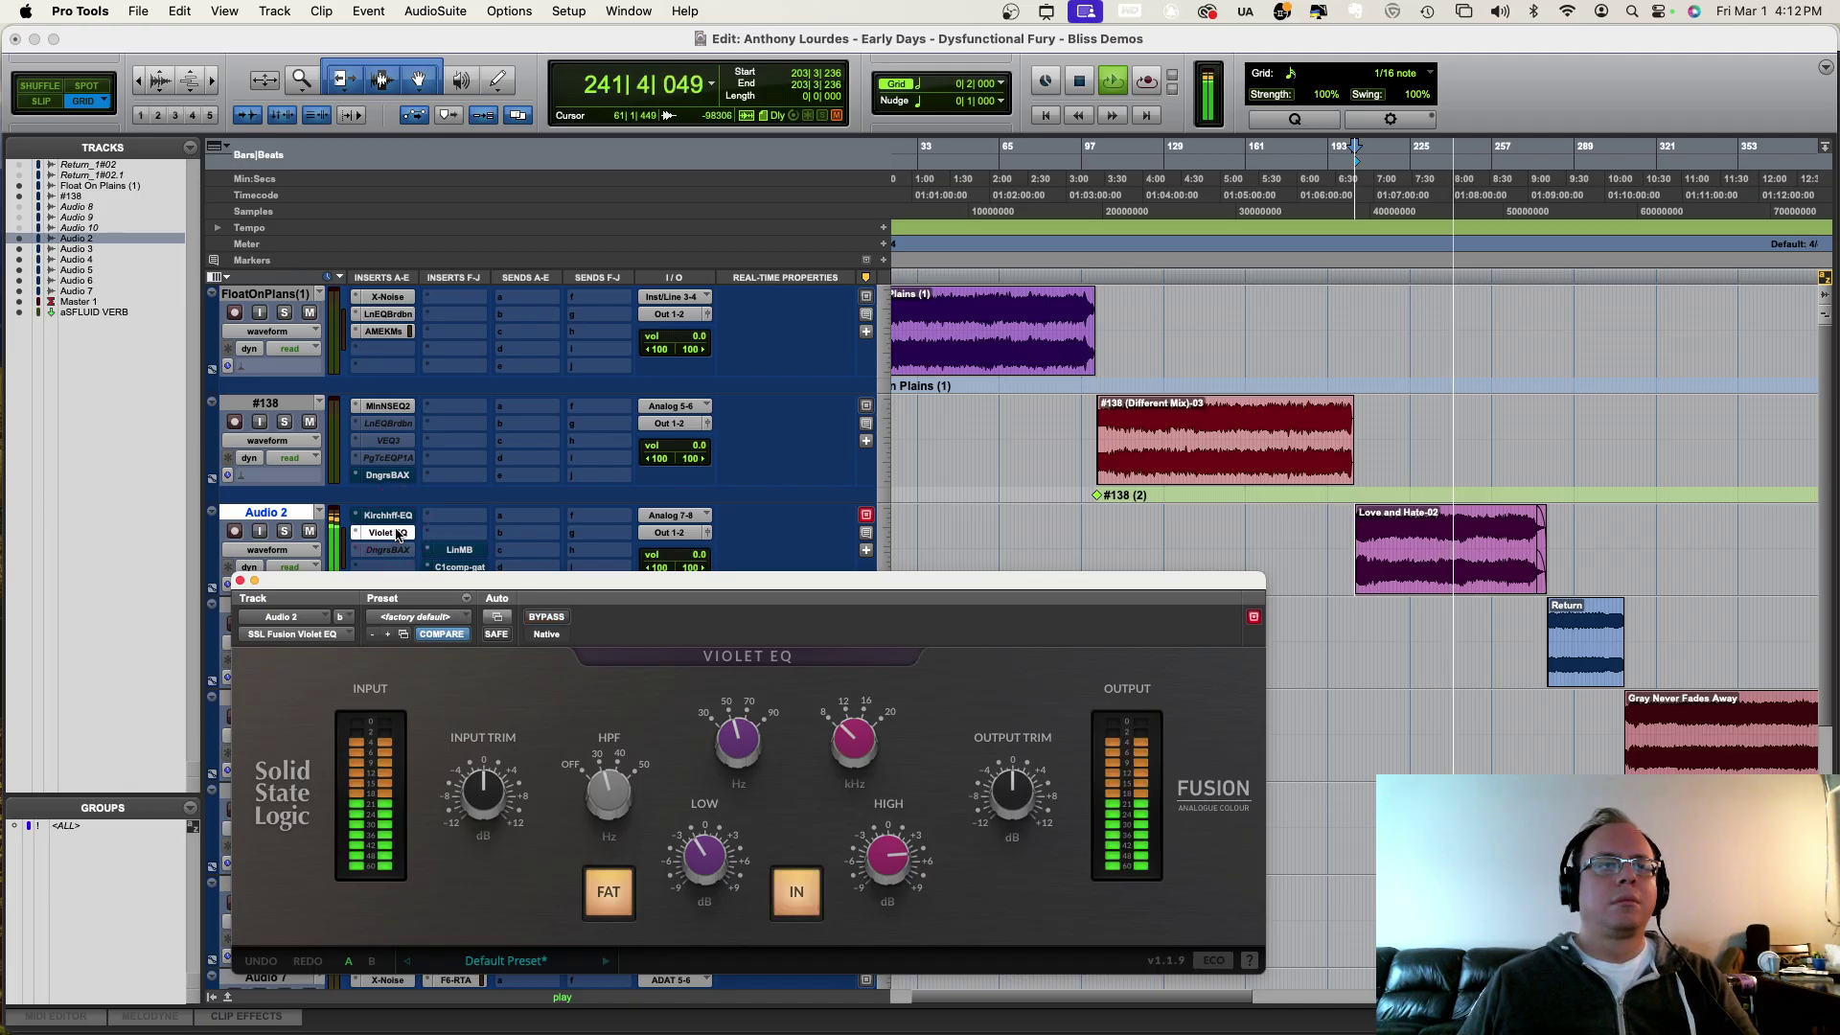
Step: Switch Audio 2's Kirchhoff-EQ and Violet EQ inserts in and out to compare their effect, leaving both active
click(393, 518)
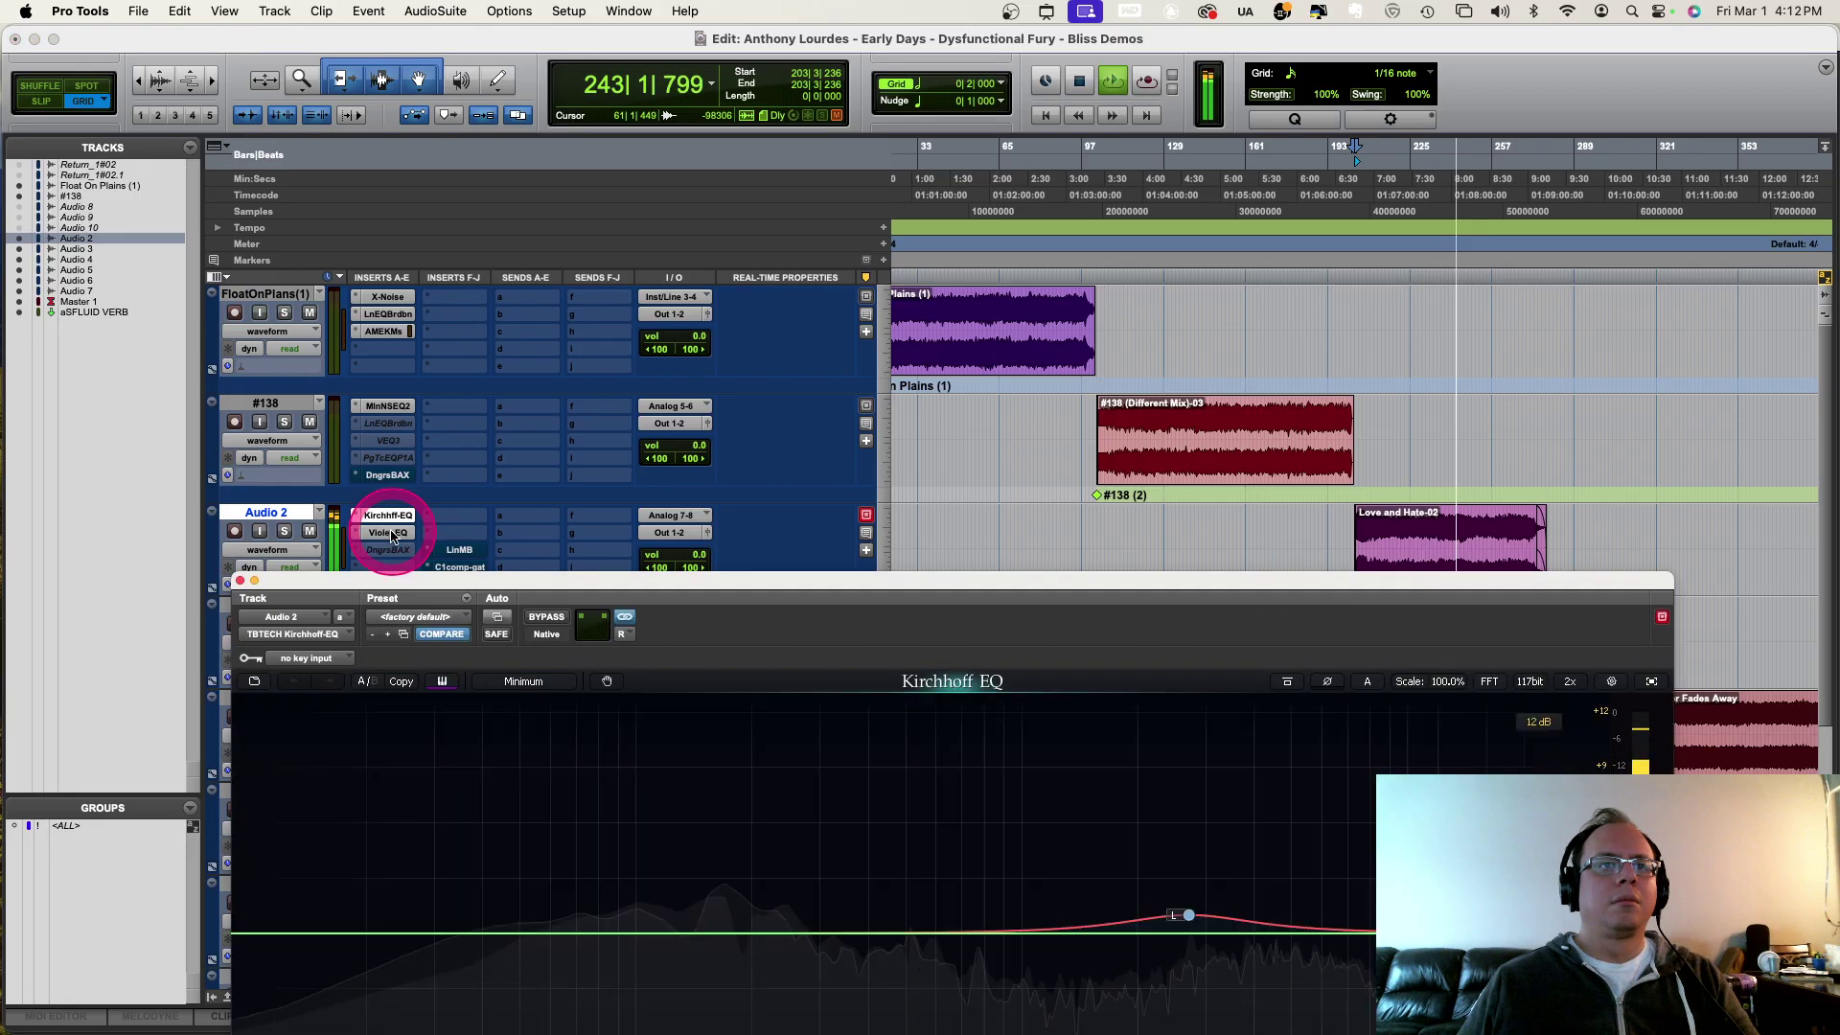
click(388, 518)
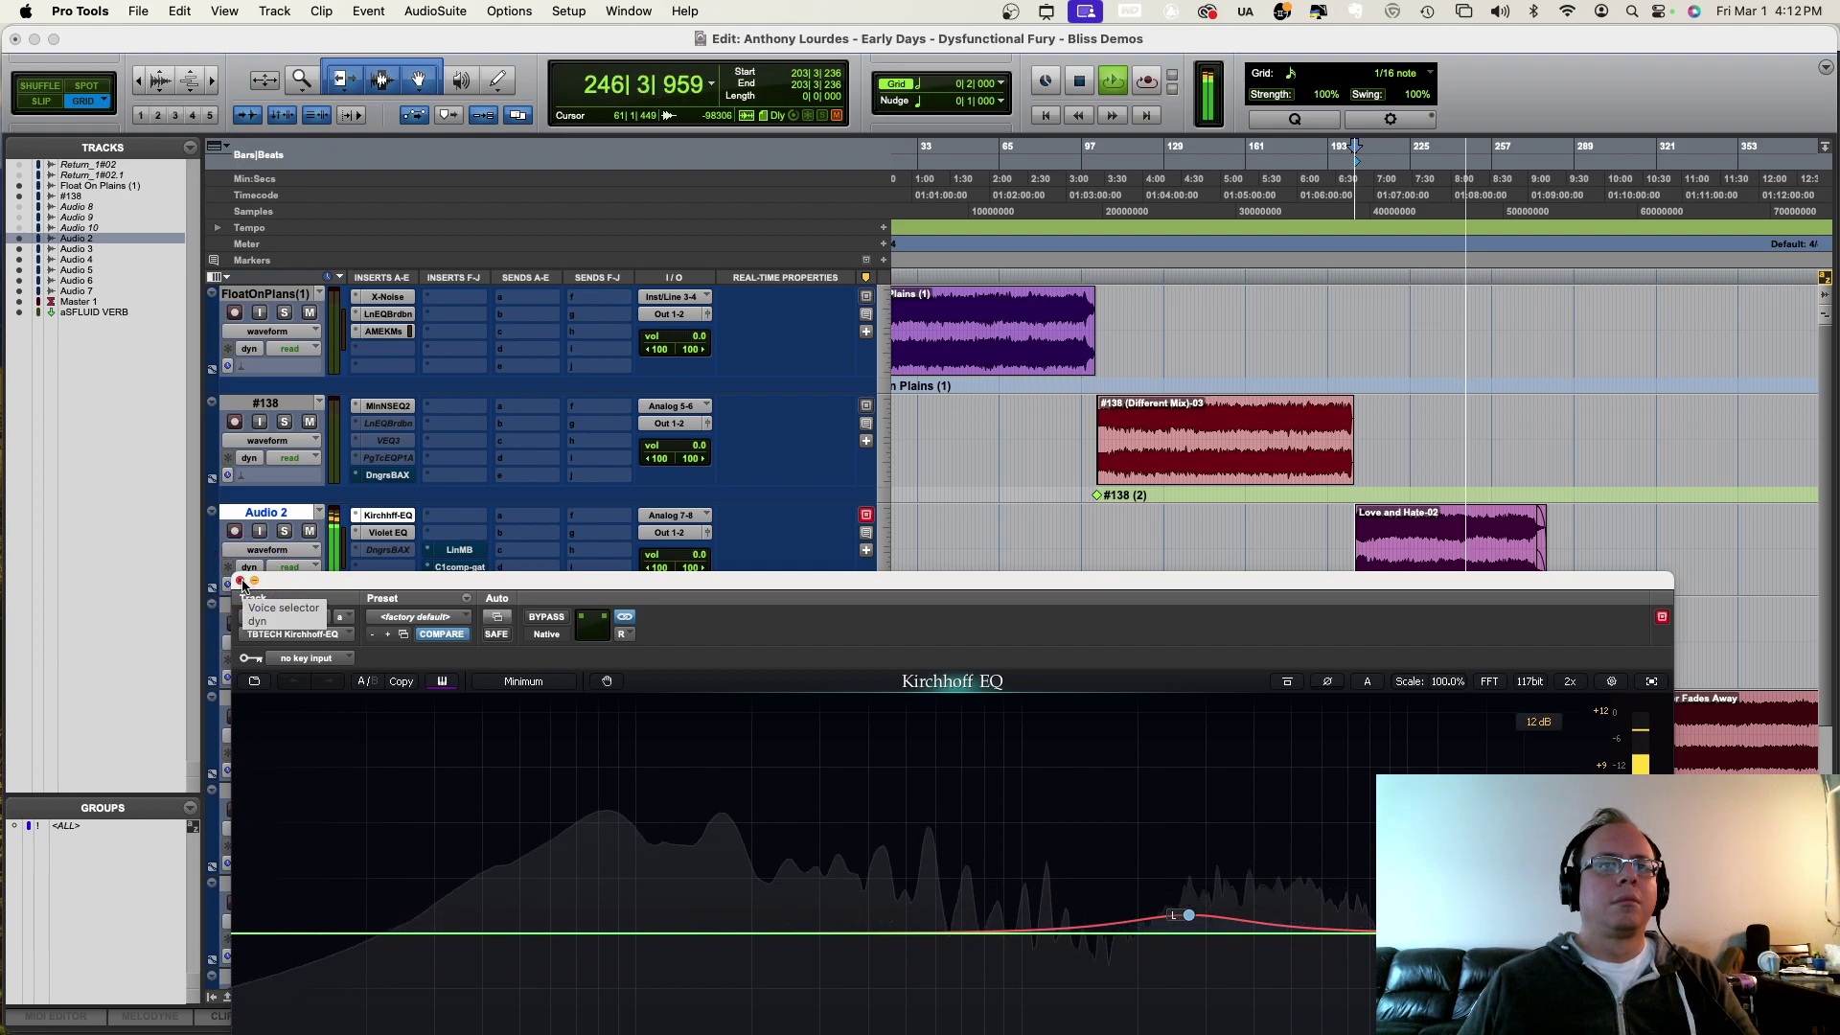
click(241, 582)
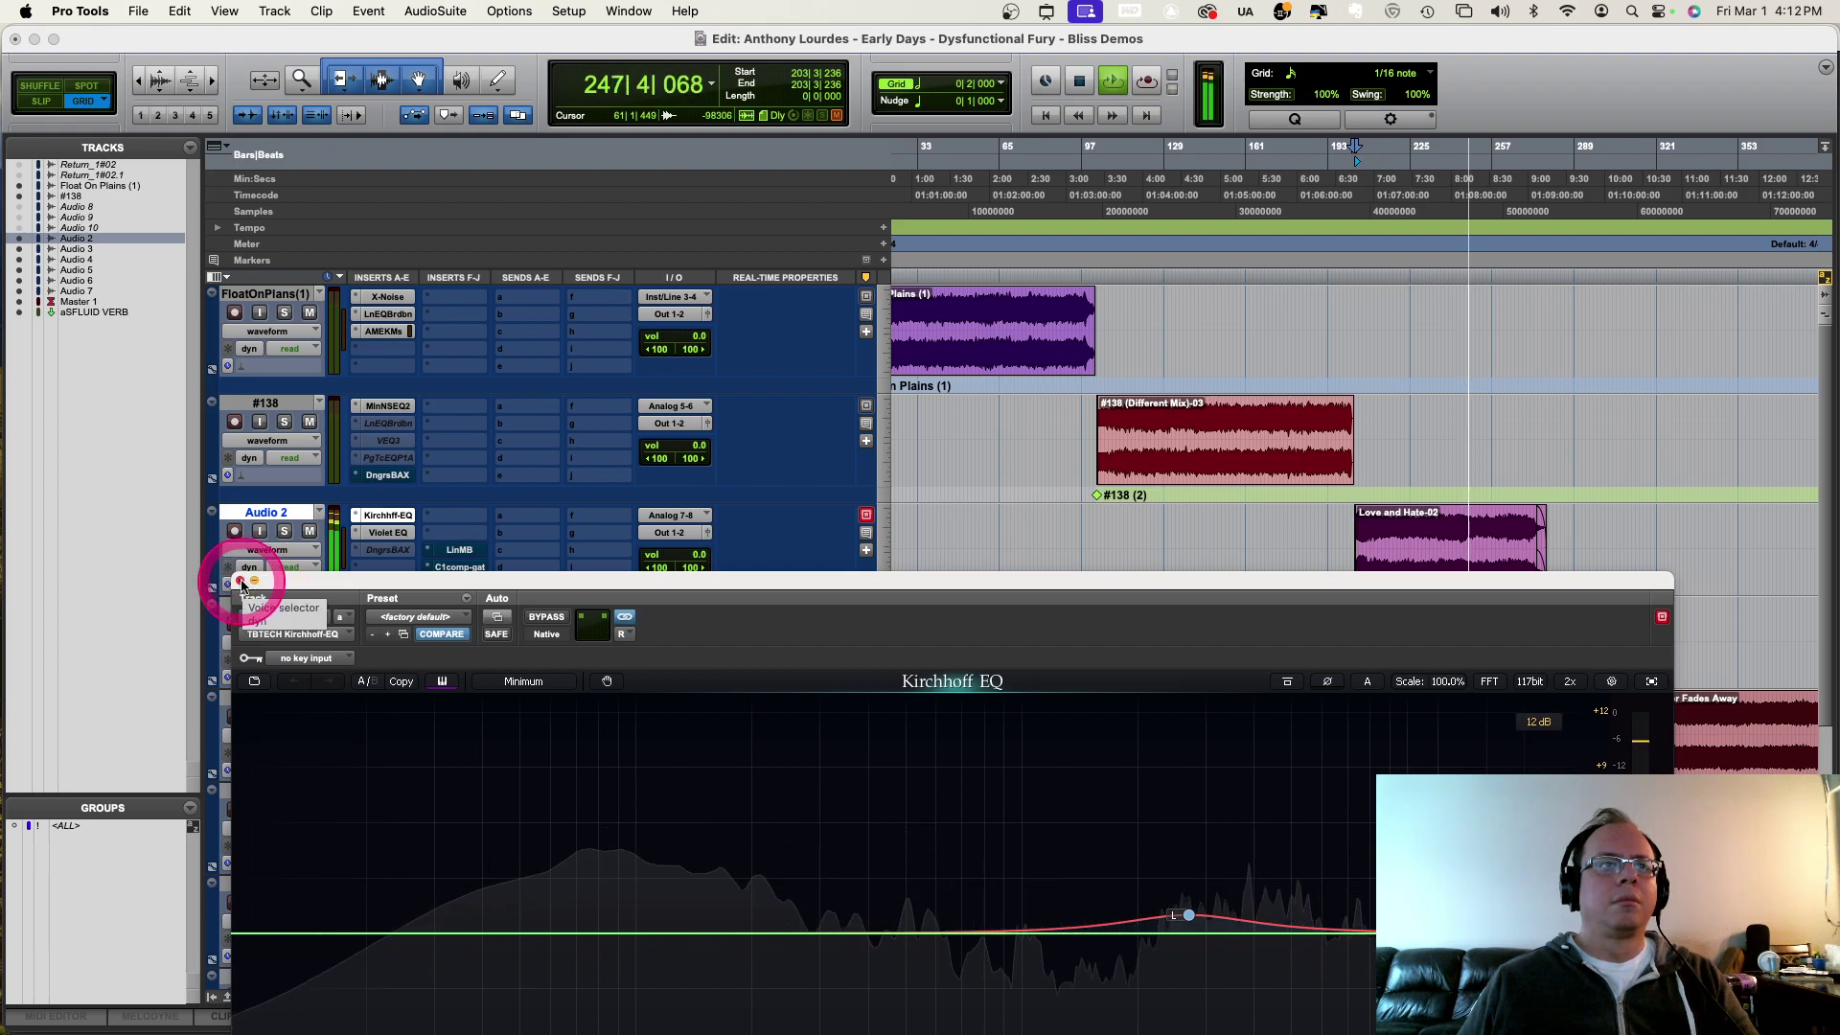
click(379, 534)
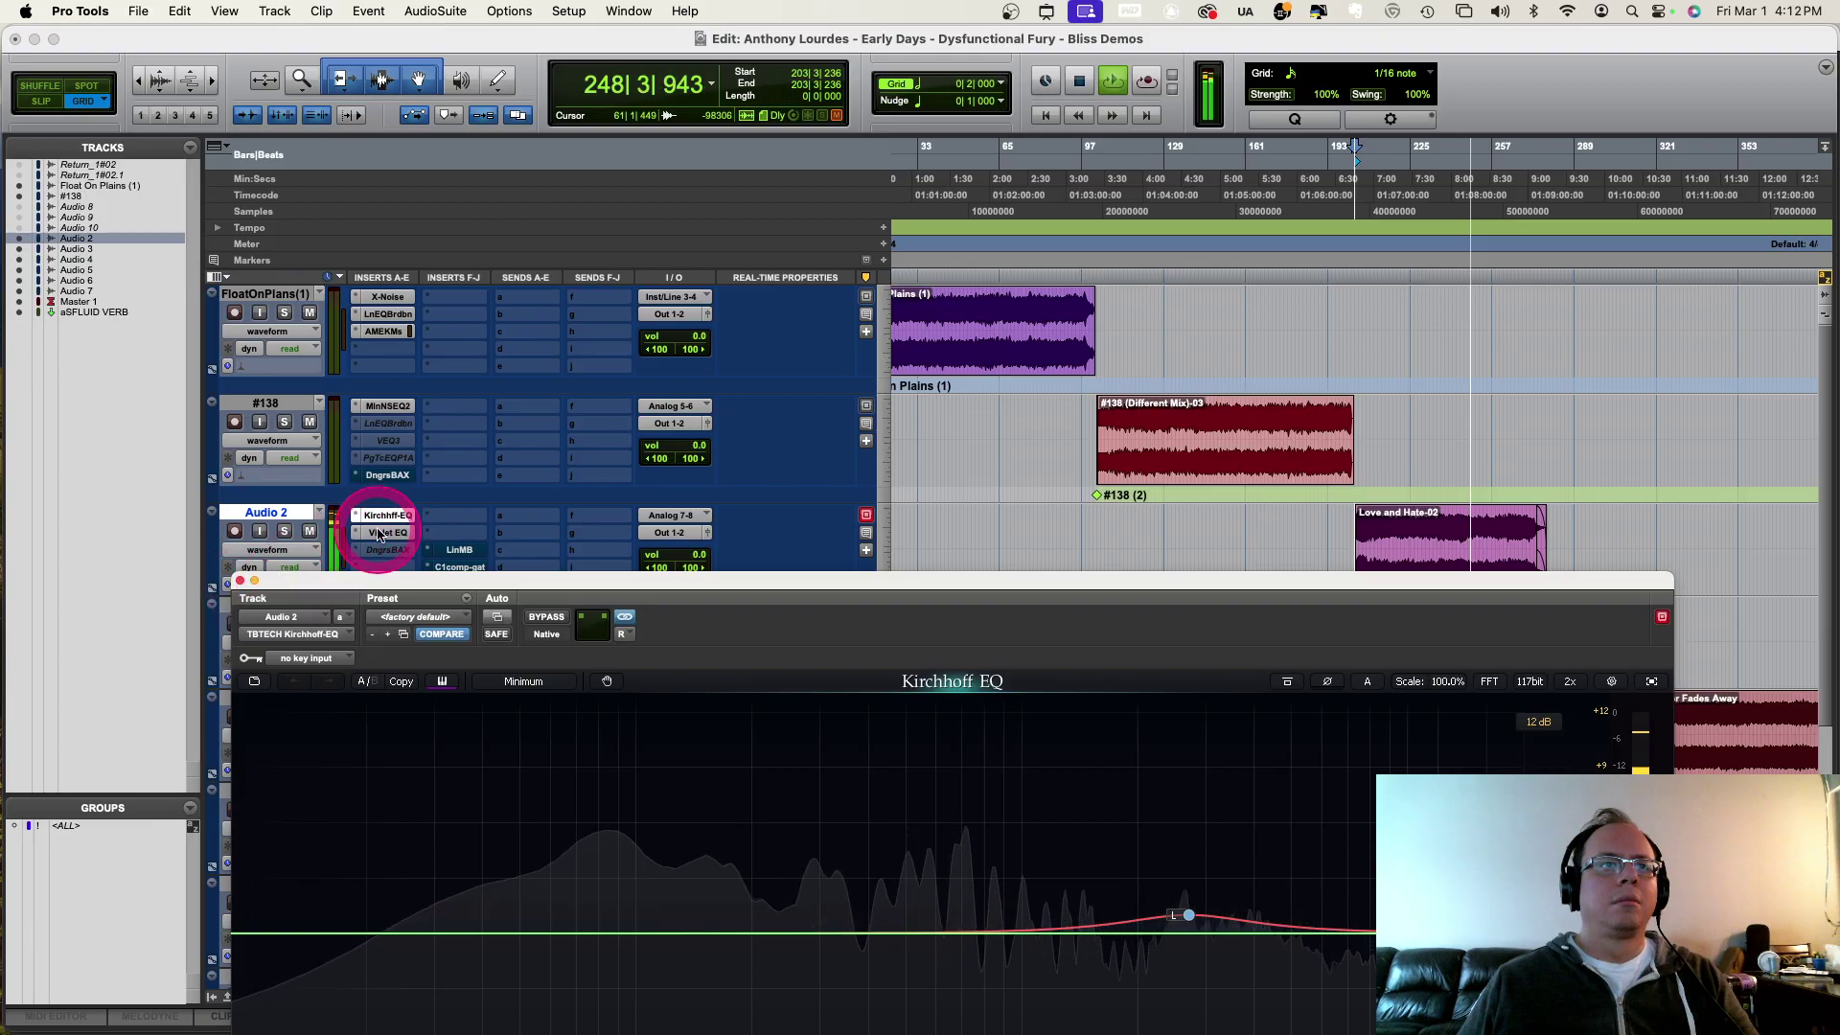
click(388, 518)
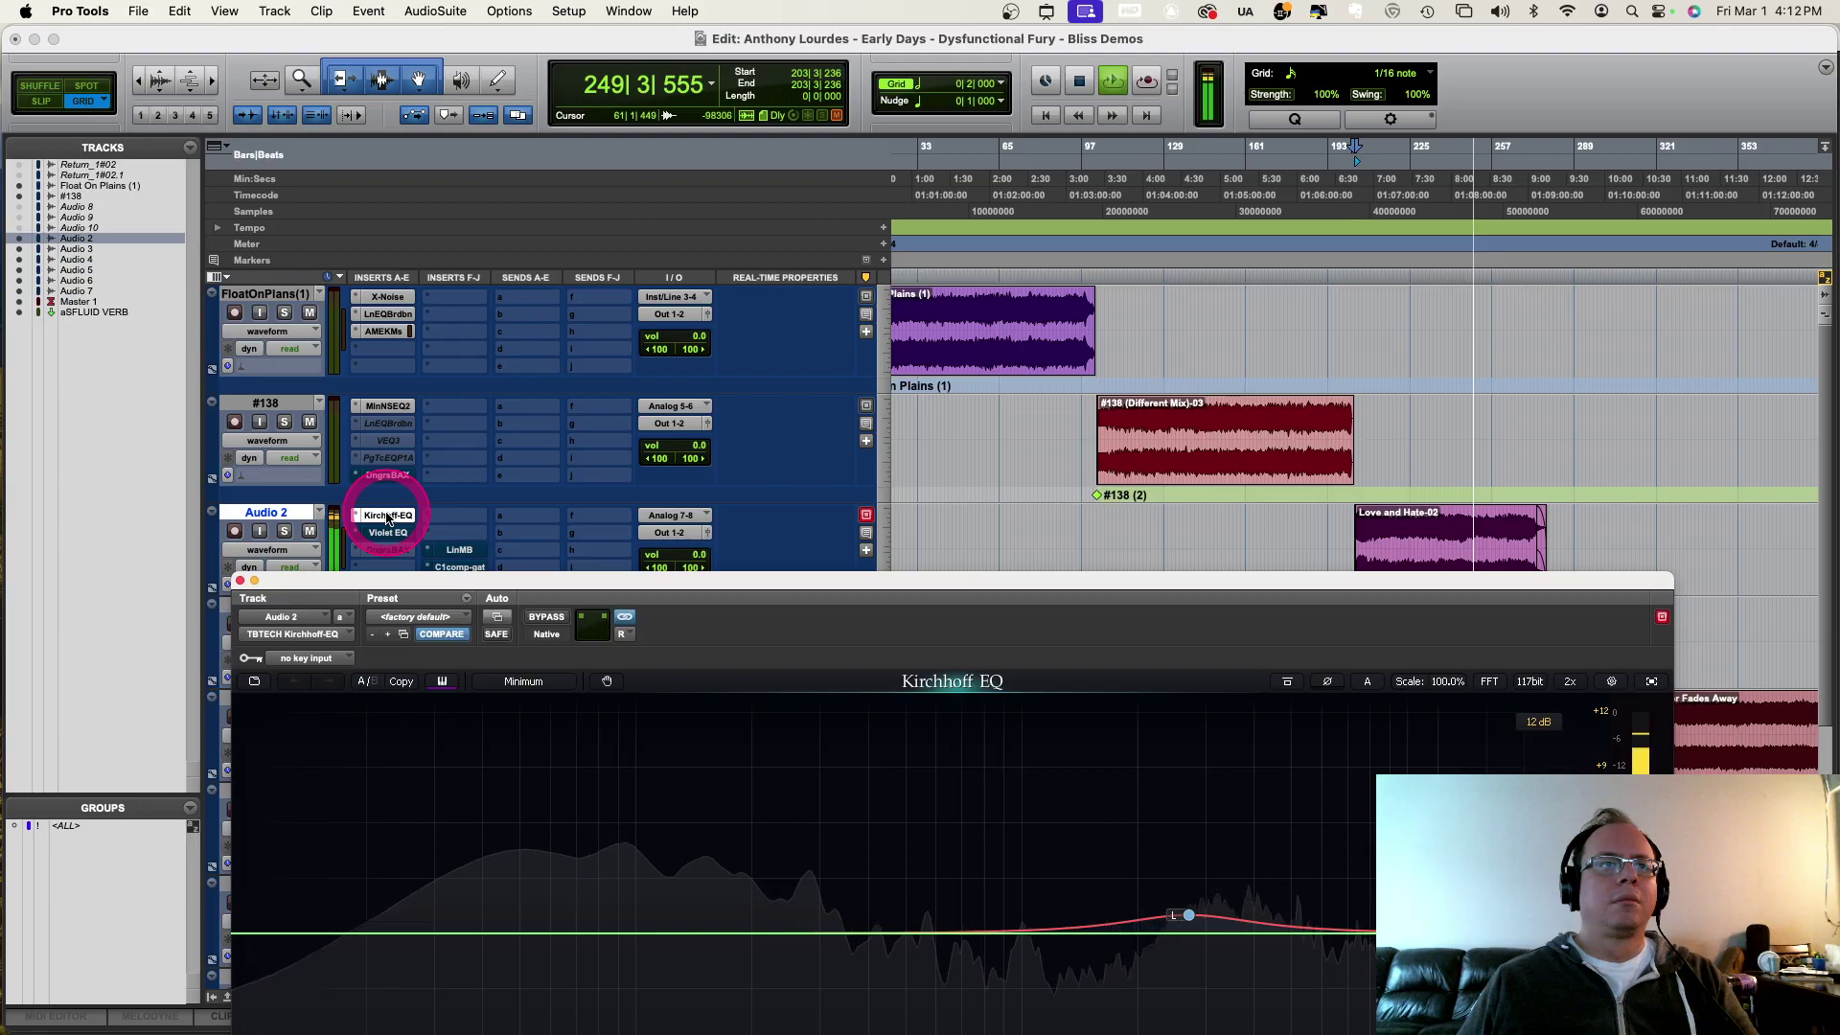
super+click(388, 518)
super+click(388, 518)
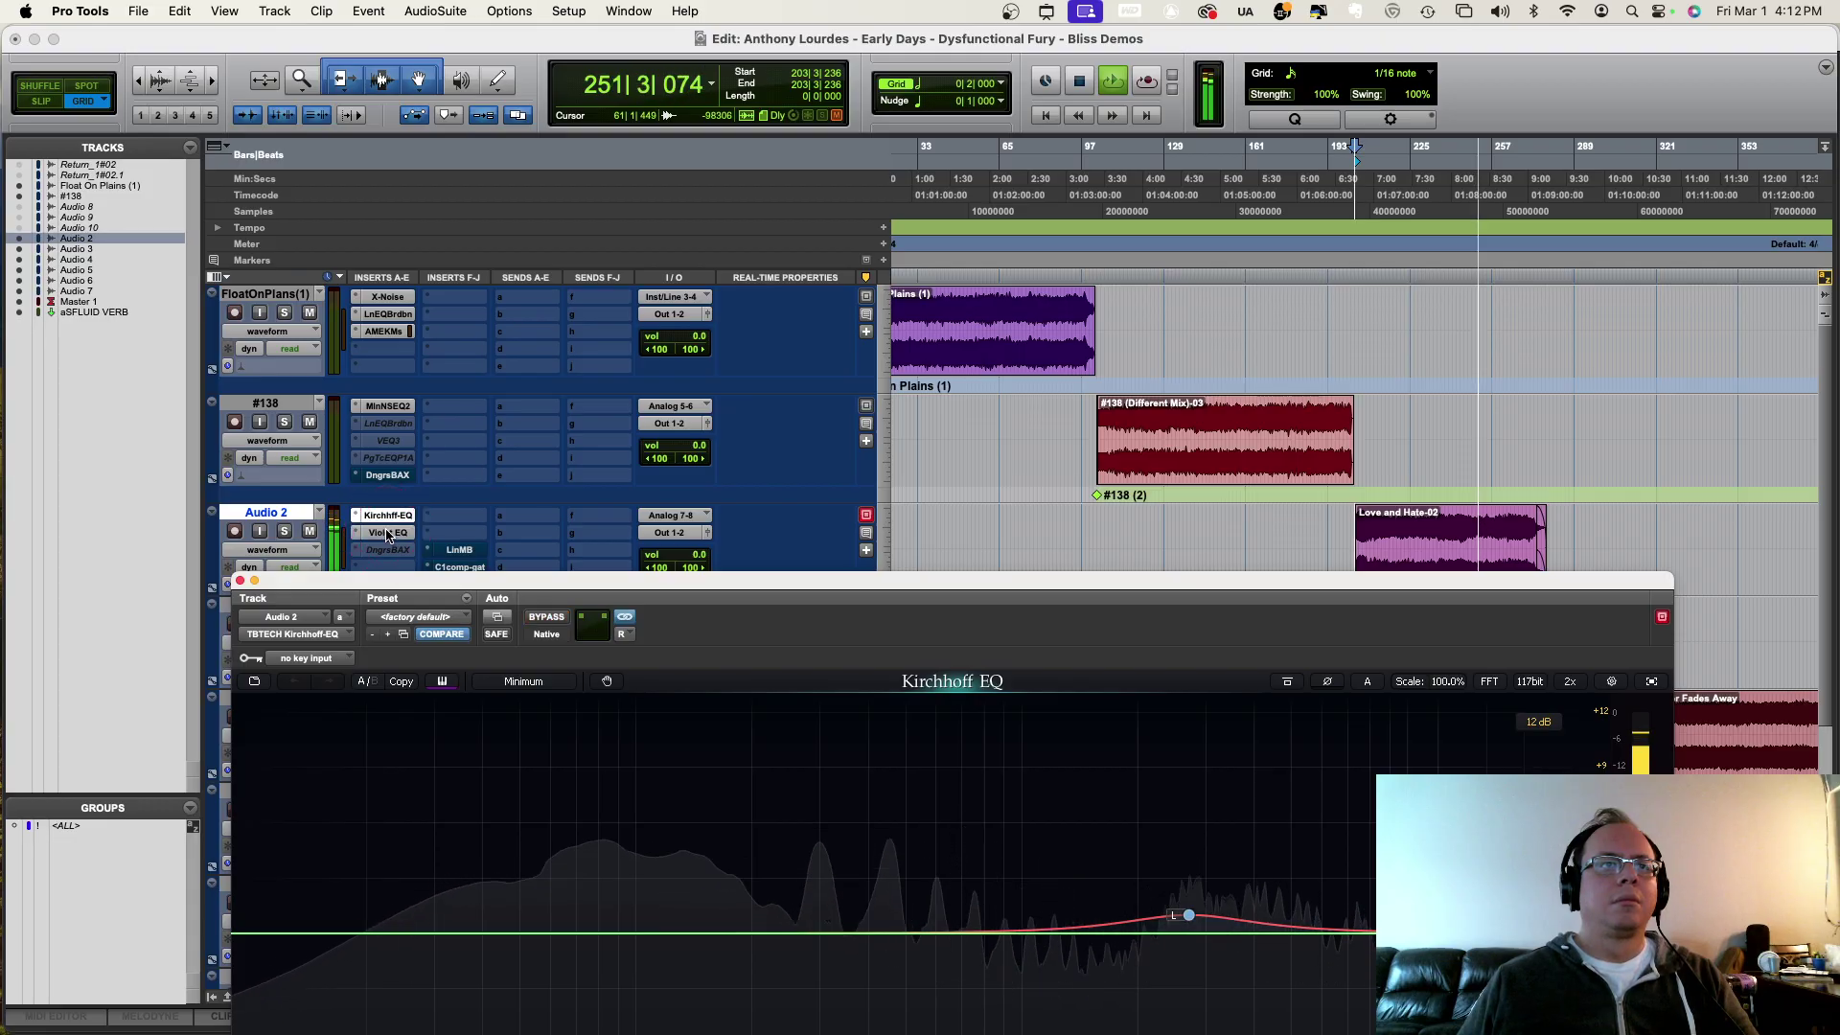
click(267, 573)
Step: Bring up Audio 2's Violet EQ in full view and set its High gain to 5.1 dB
click(388, 532)
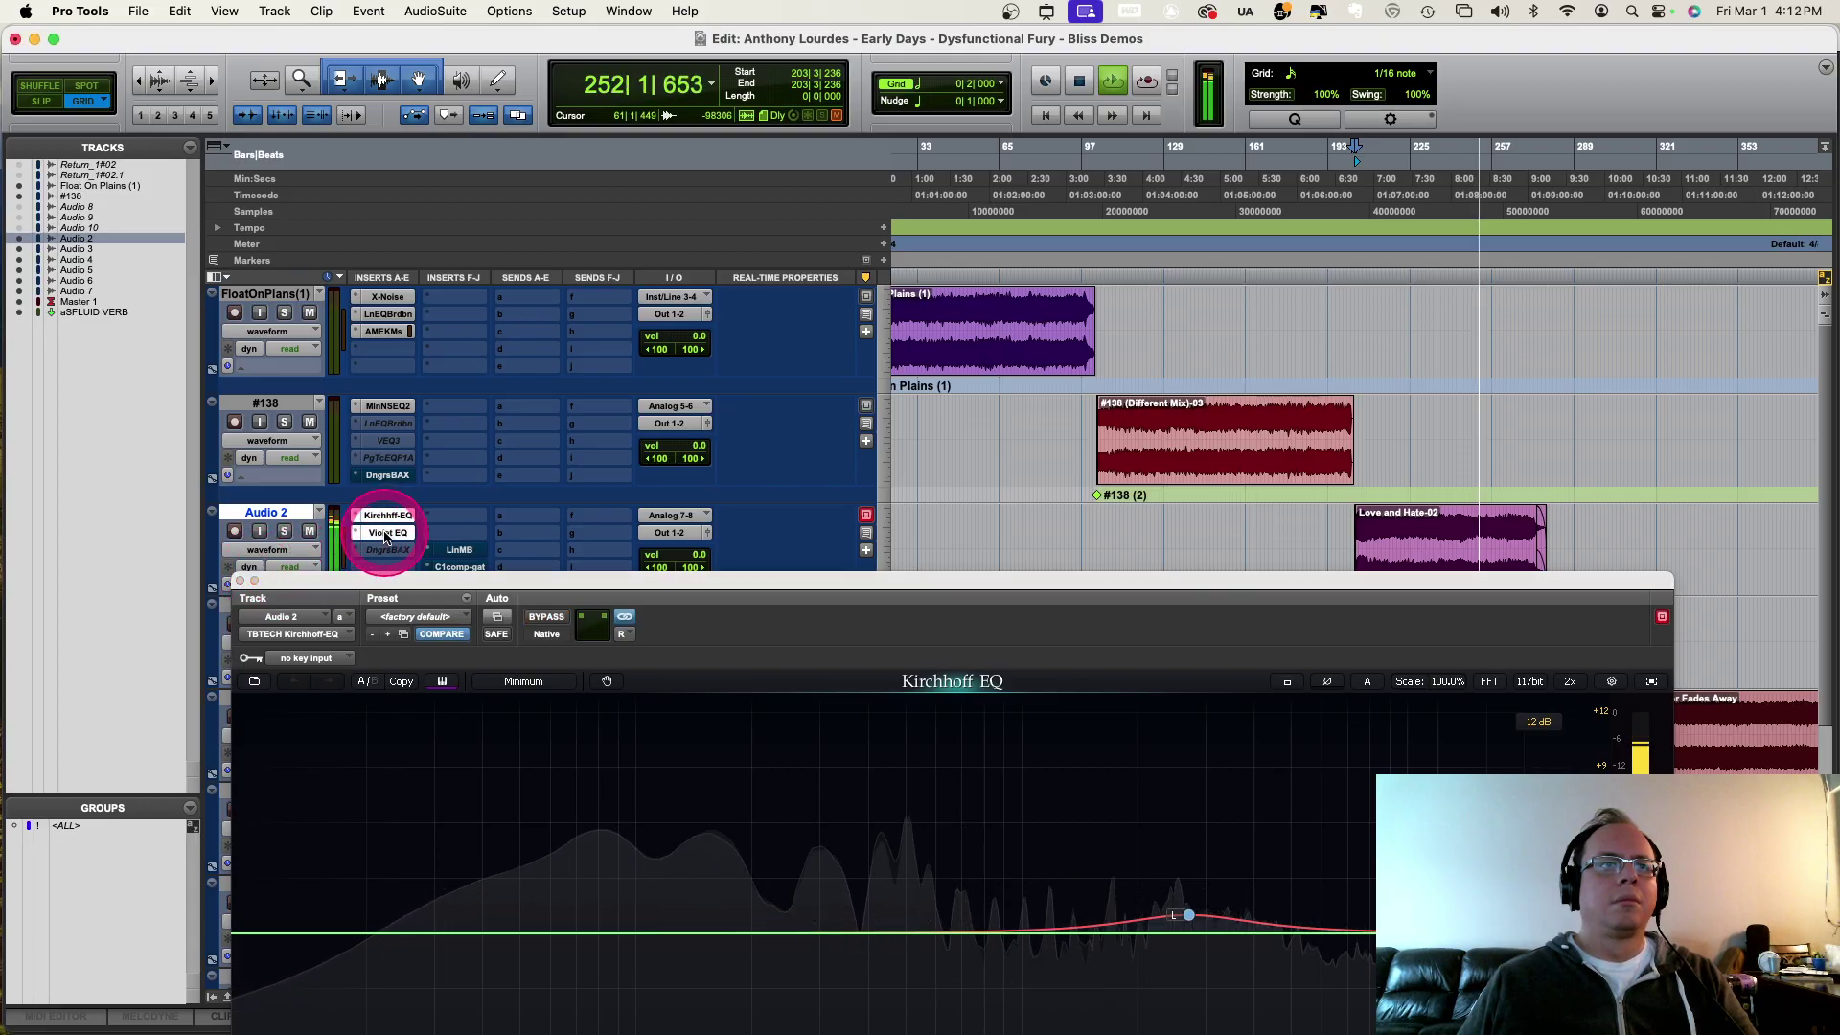
drag(668, 576, 668, 405)
click(889, 676)
drag(889, 675, 892, 686)
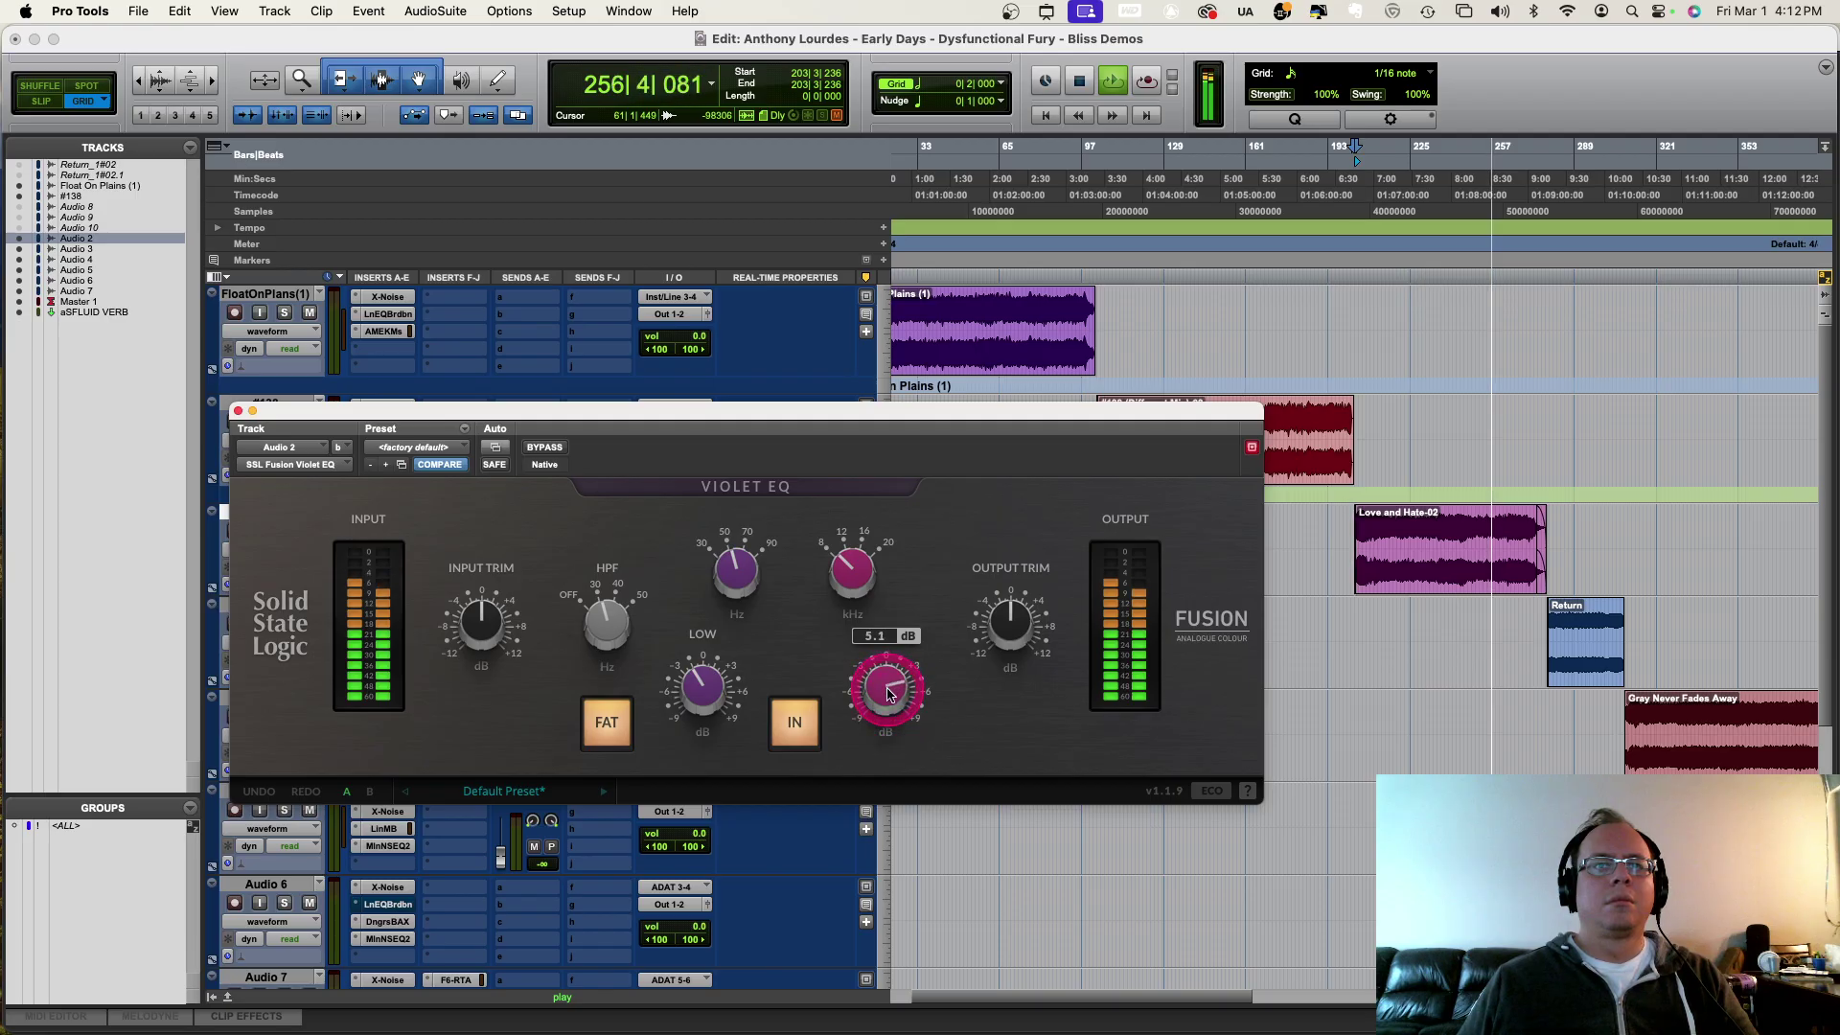
Step: Compare the Violet EQ bypassed and with FAT off, leave both the EQ and FAT on, and close the plug-in
click(537, 454)
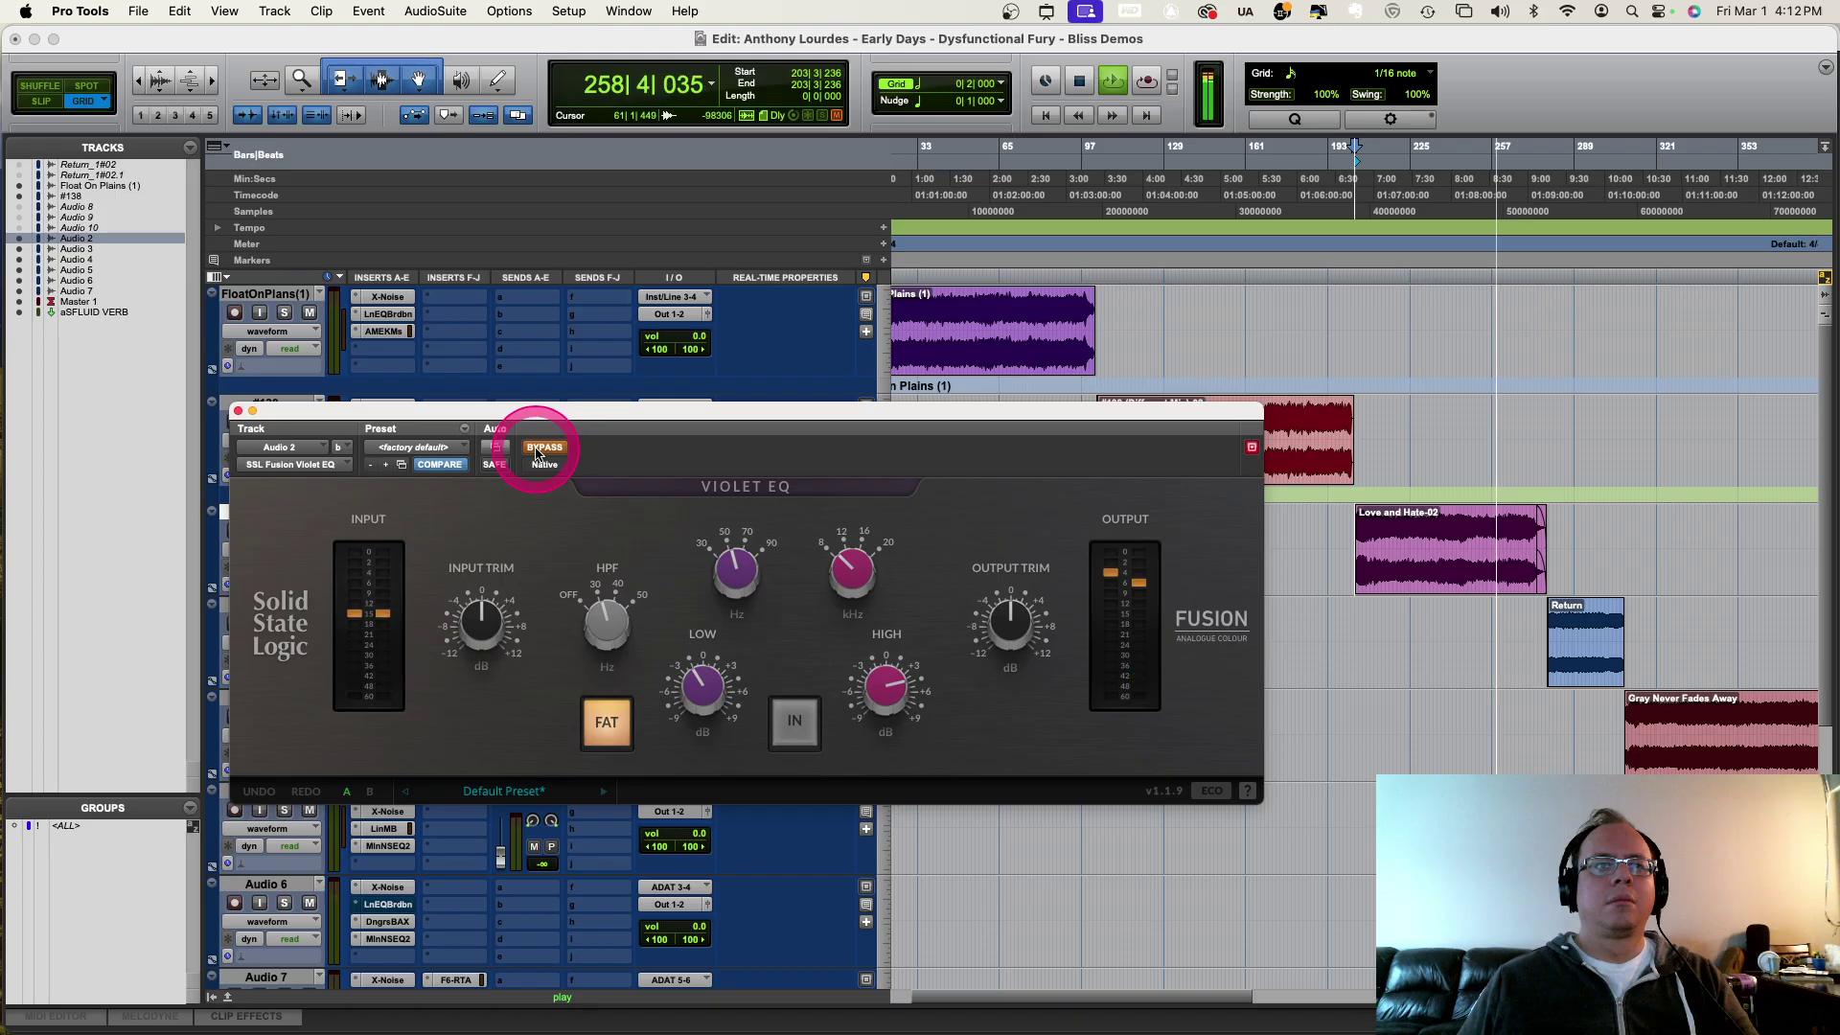
click(537, 453)
click(610, 721)
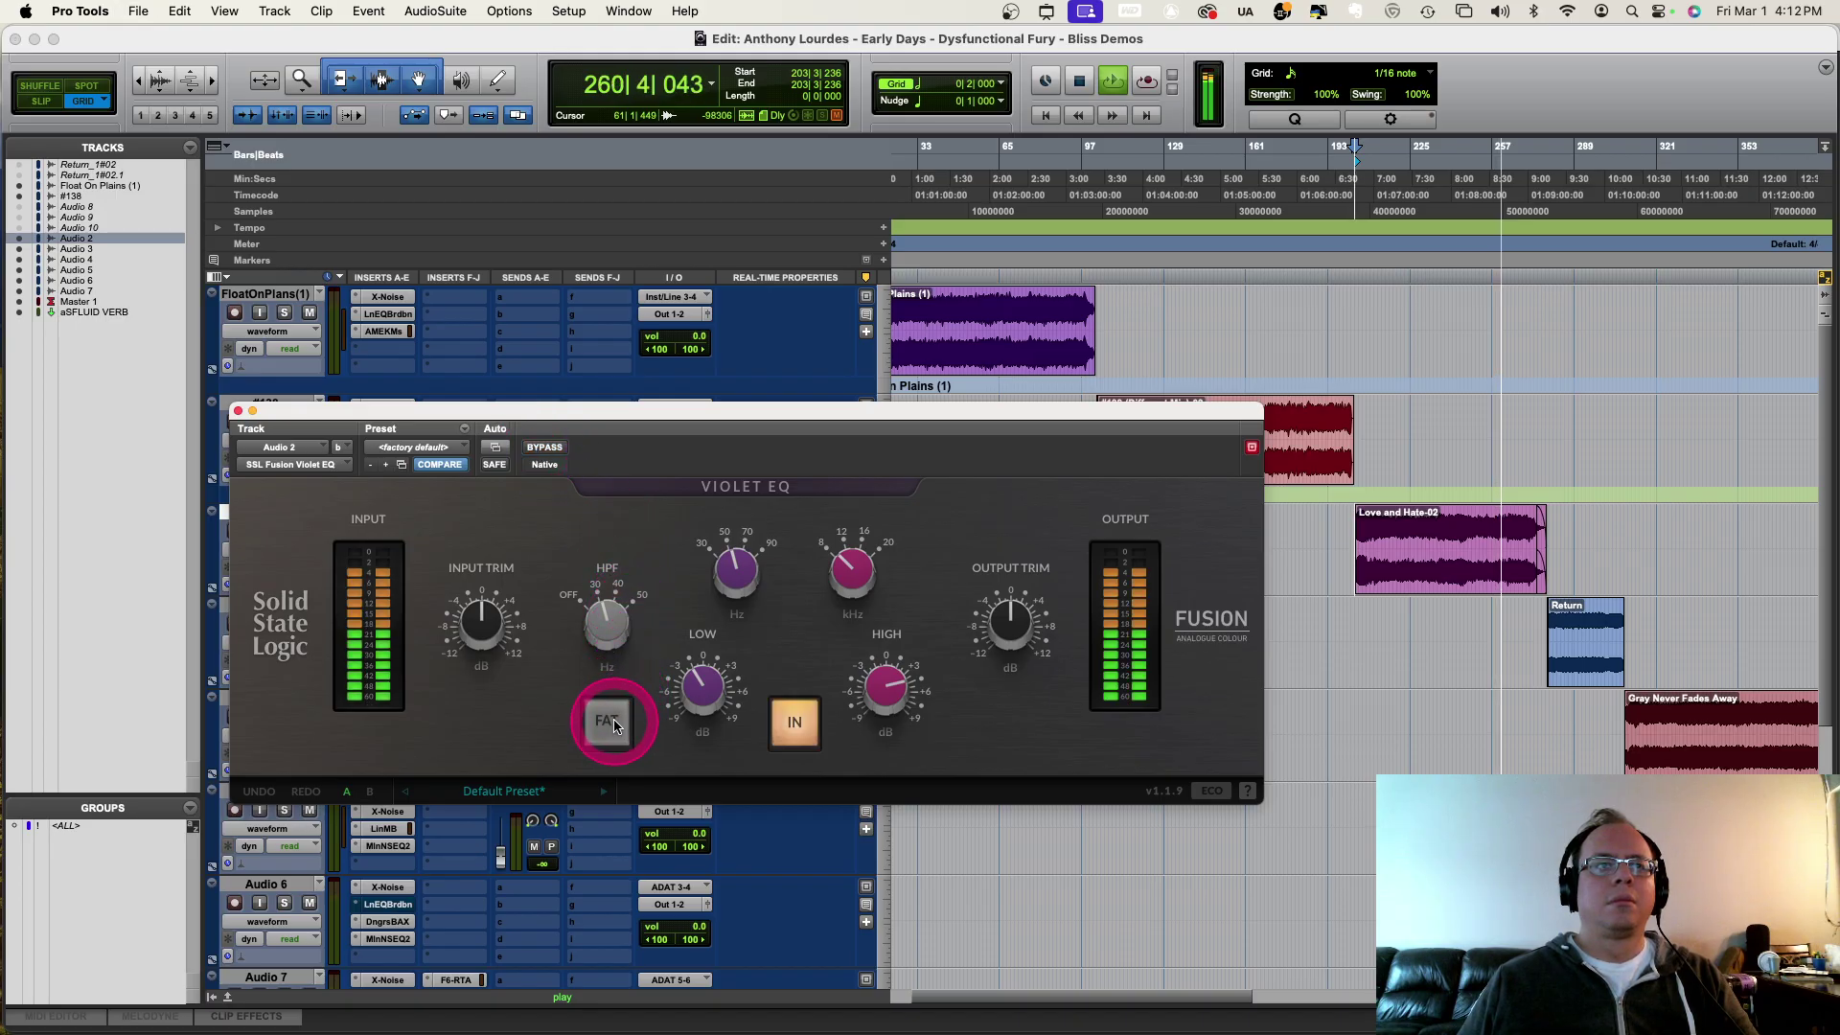
click(609, 723)
click(239, 412)
click(238, 412)
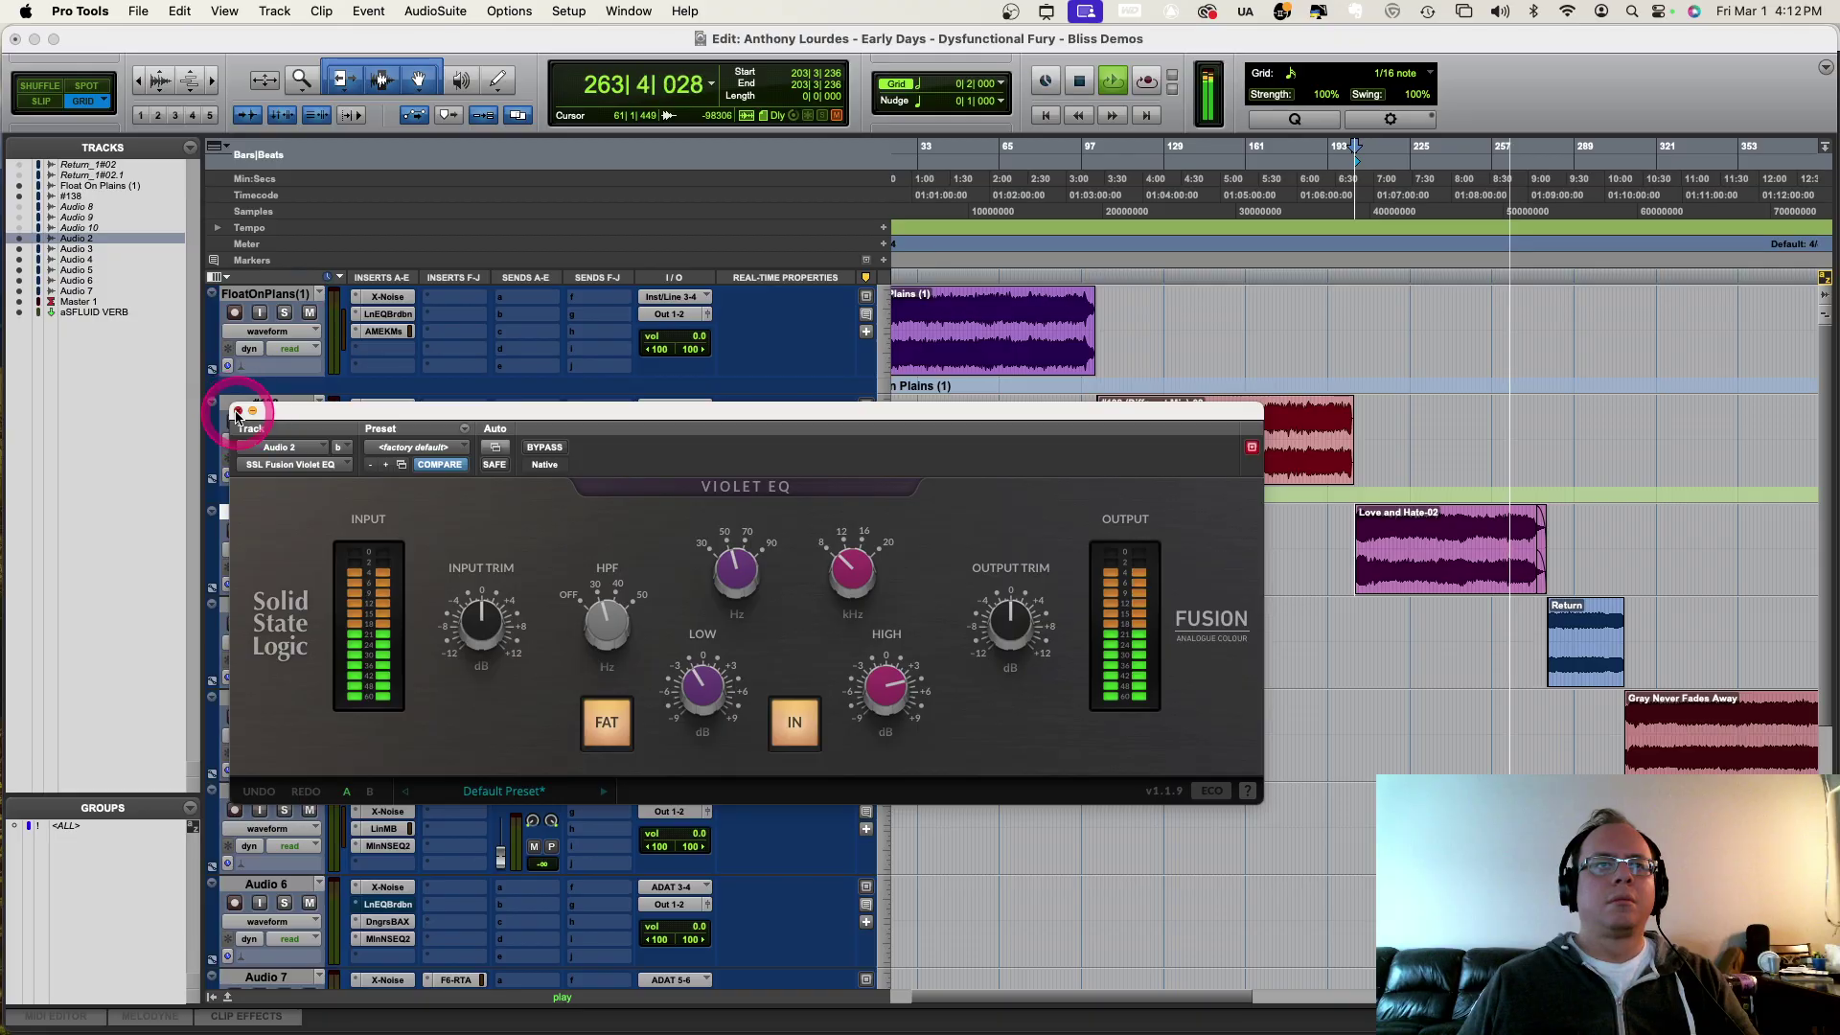
click(239, 413)
Step: Stop Love and Hate and audition the Return clip on Audio 3 from its start, zoomed in around the transition
key(space)
click(1410, 643)
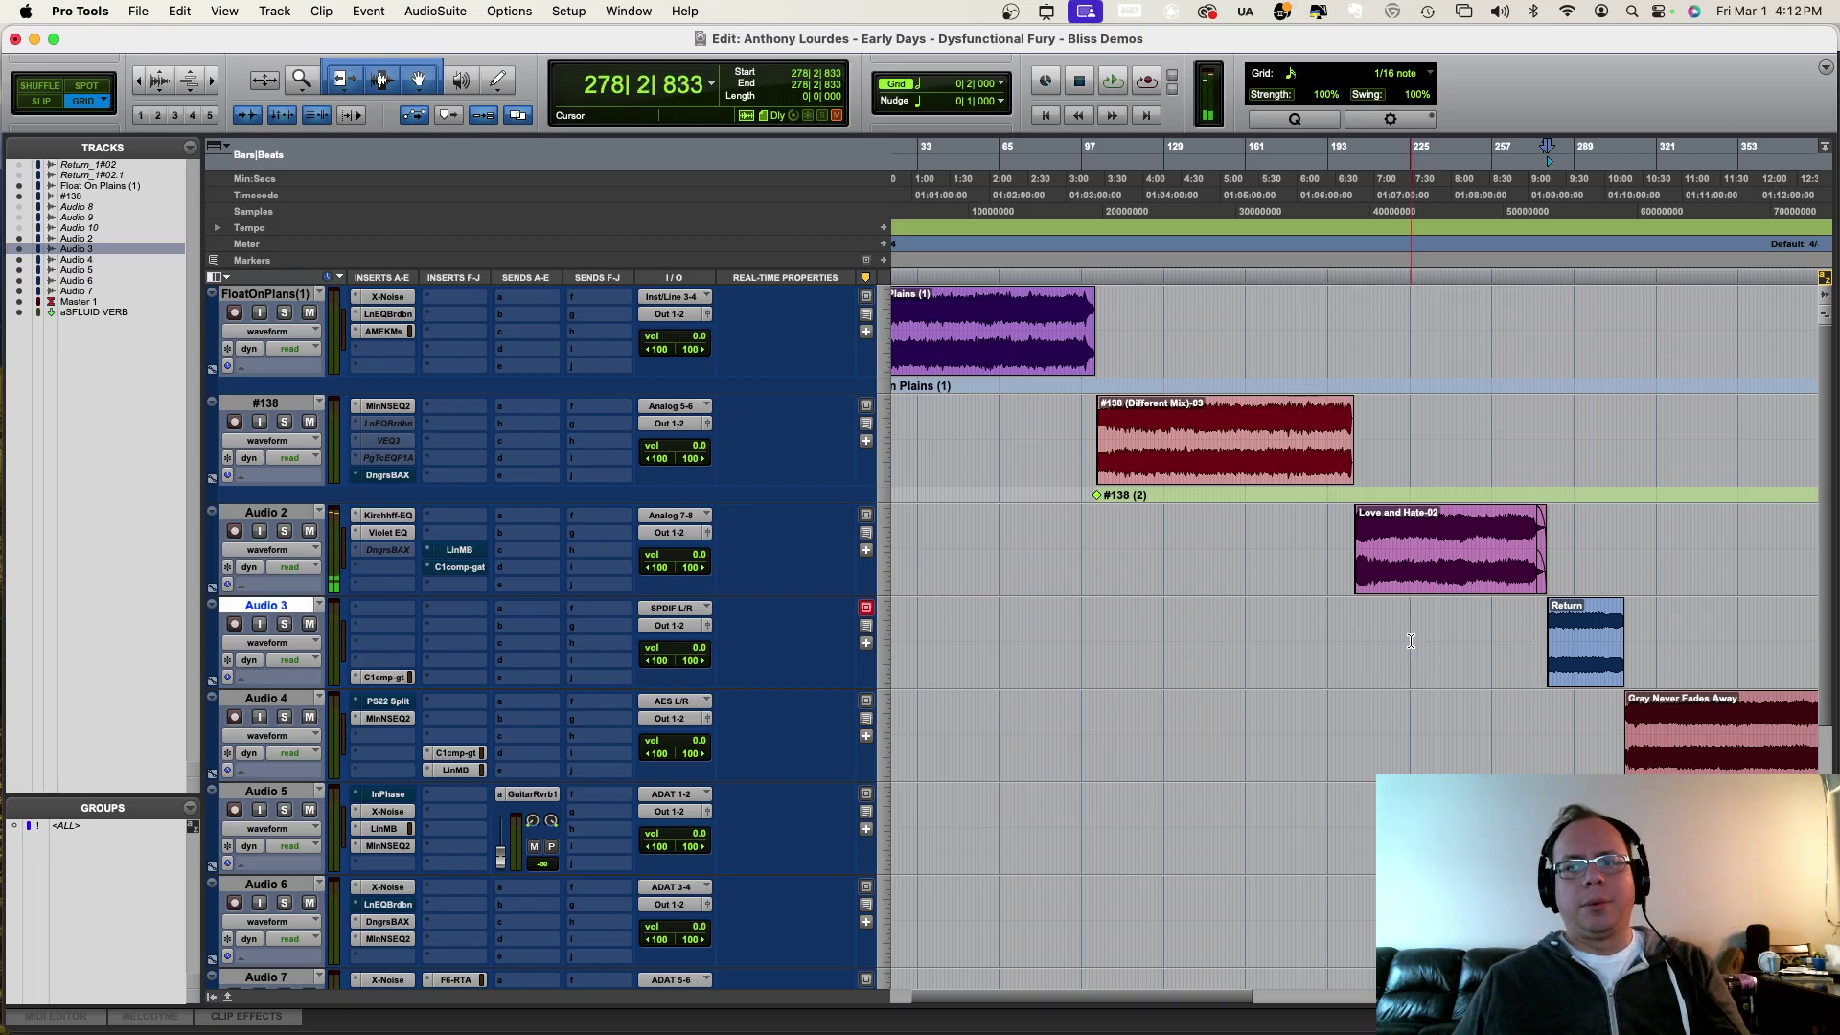
key(space)
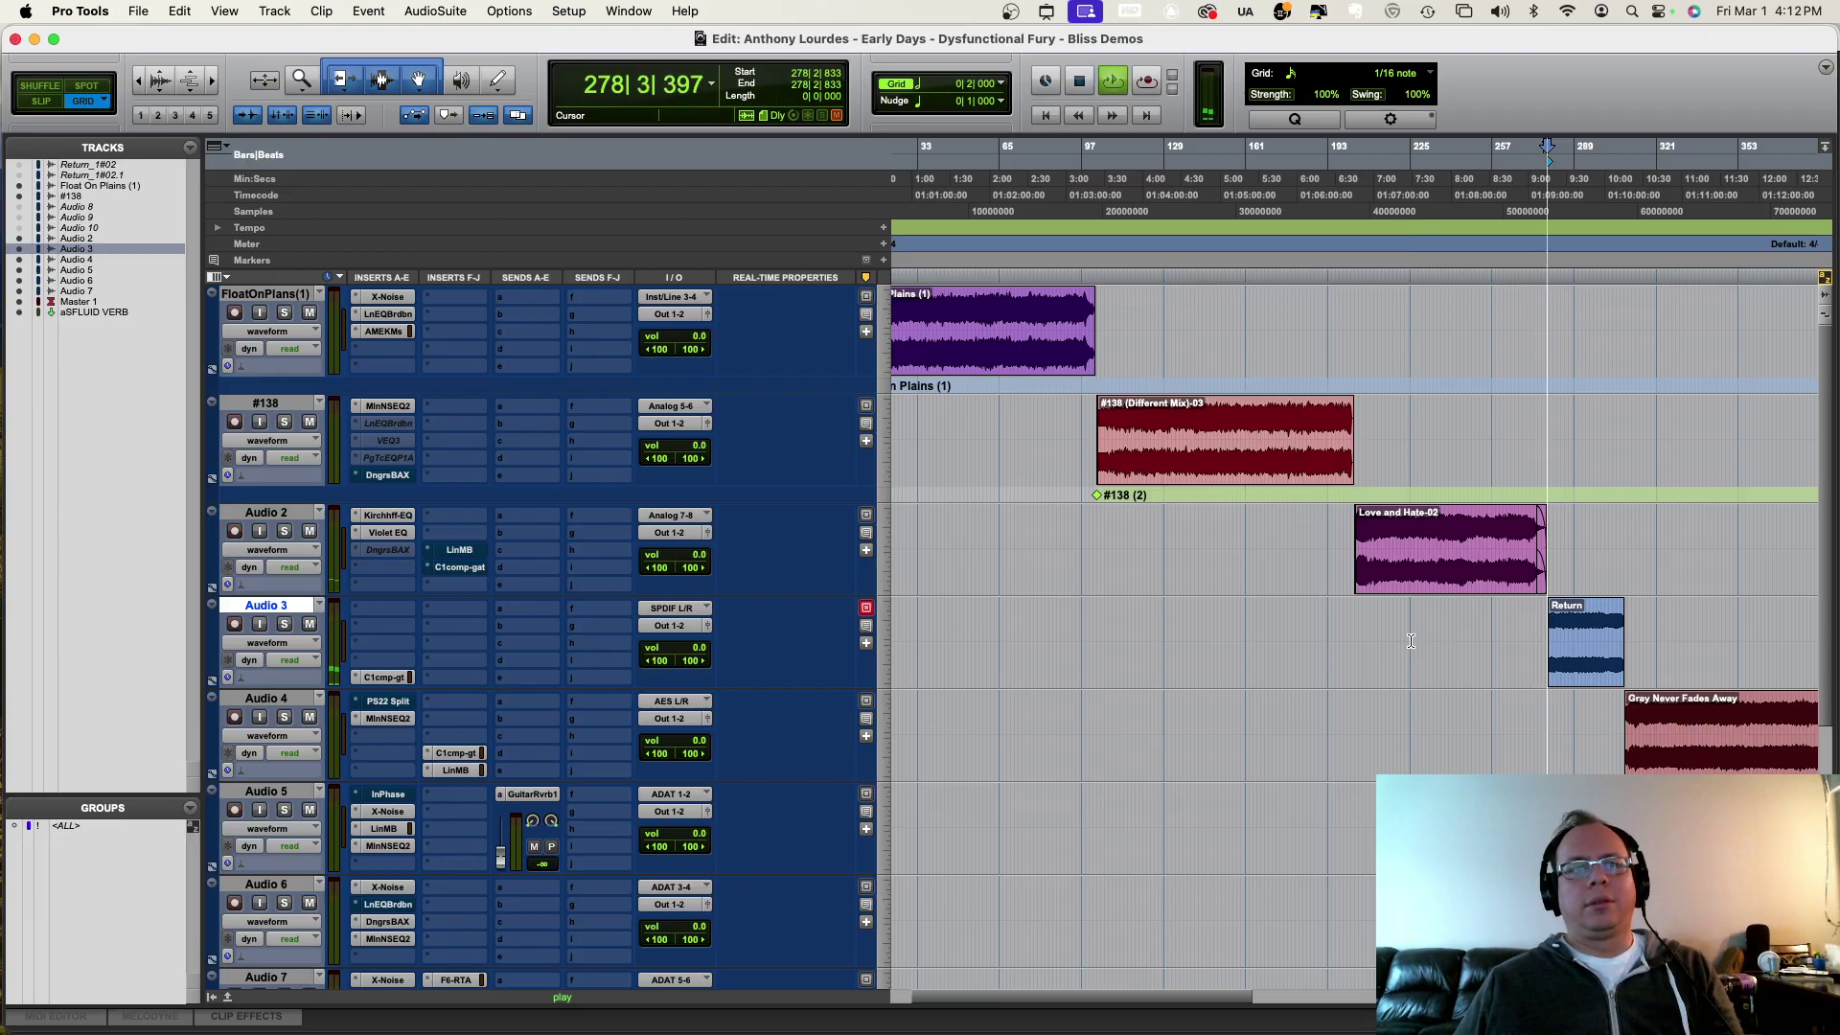
key(super+bracketright)
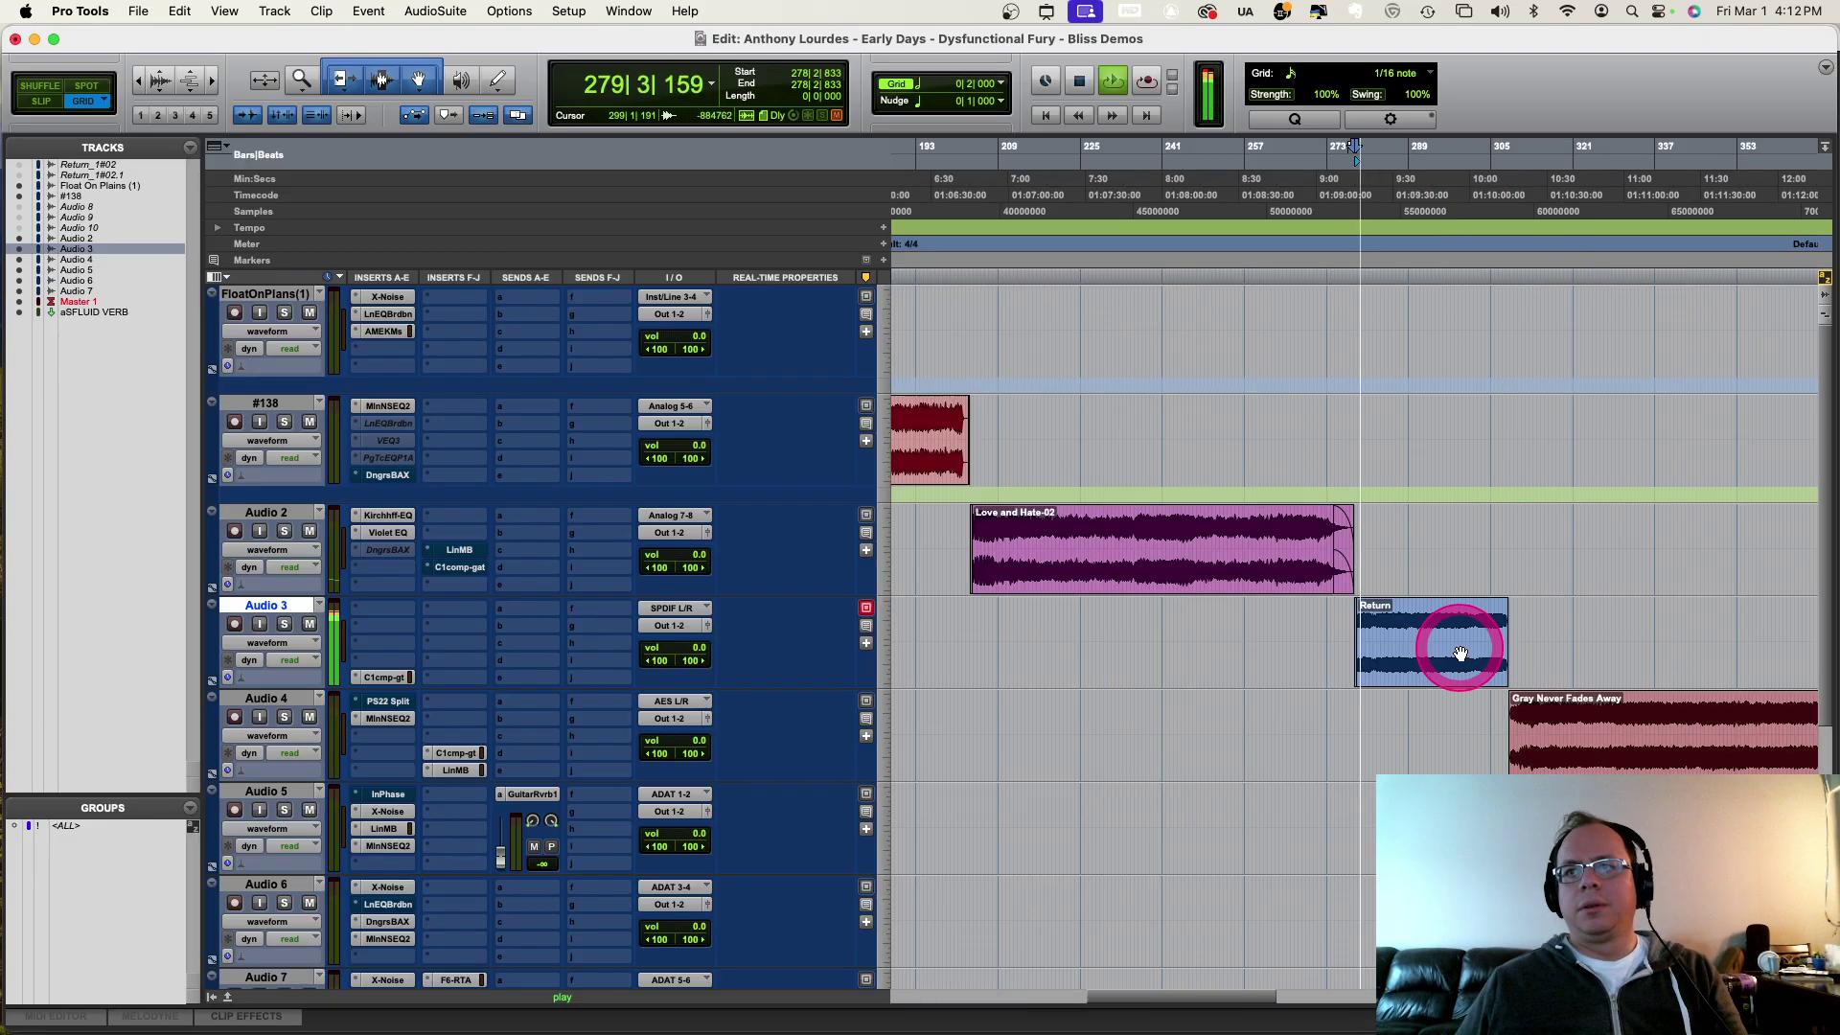
key(super+bracketright)
key(super+bracketright)
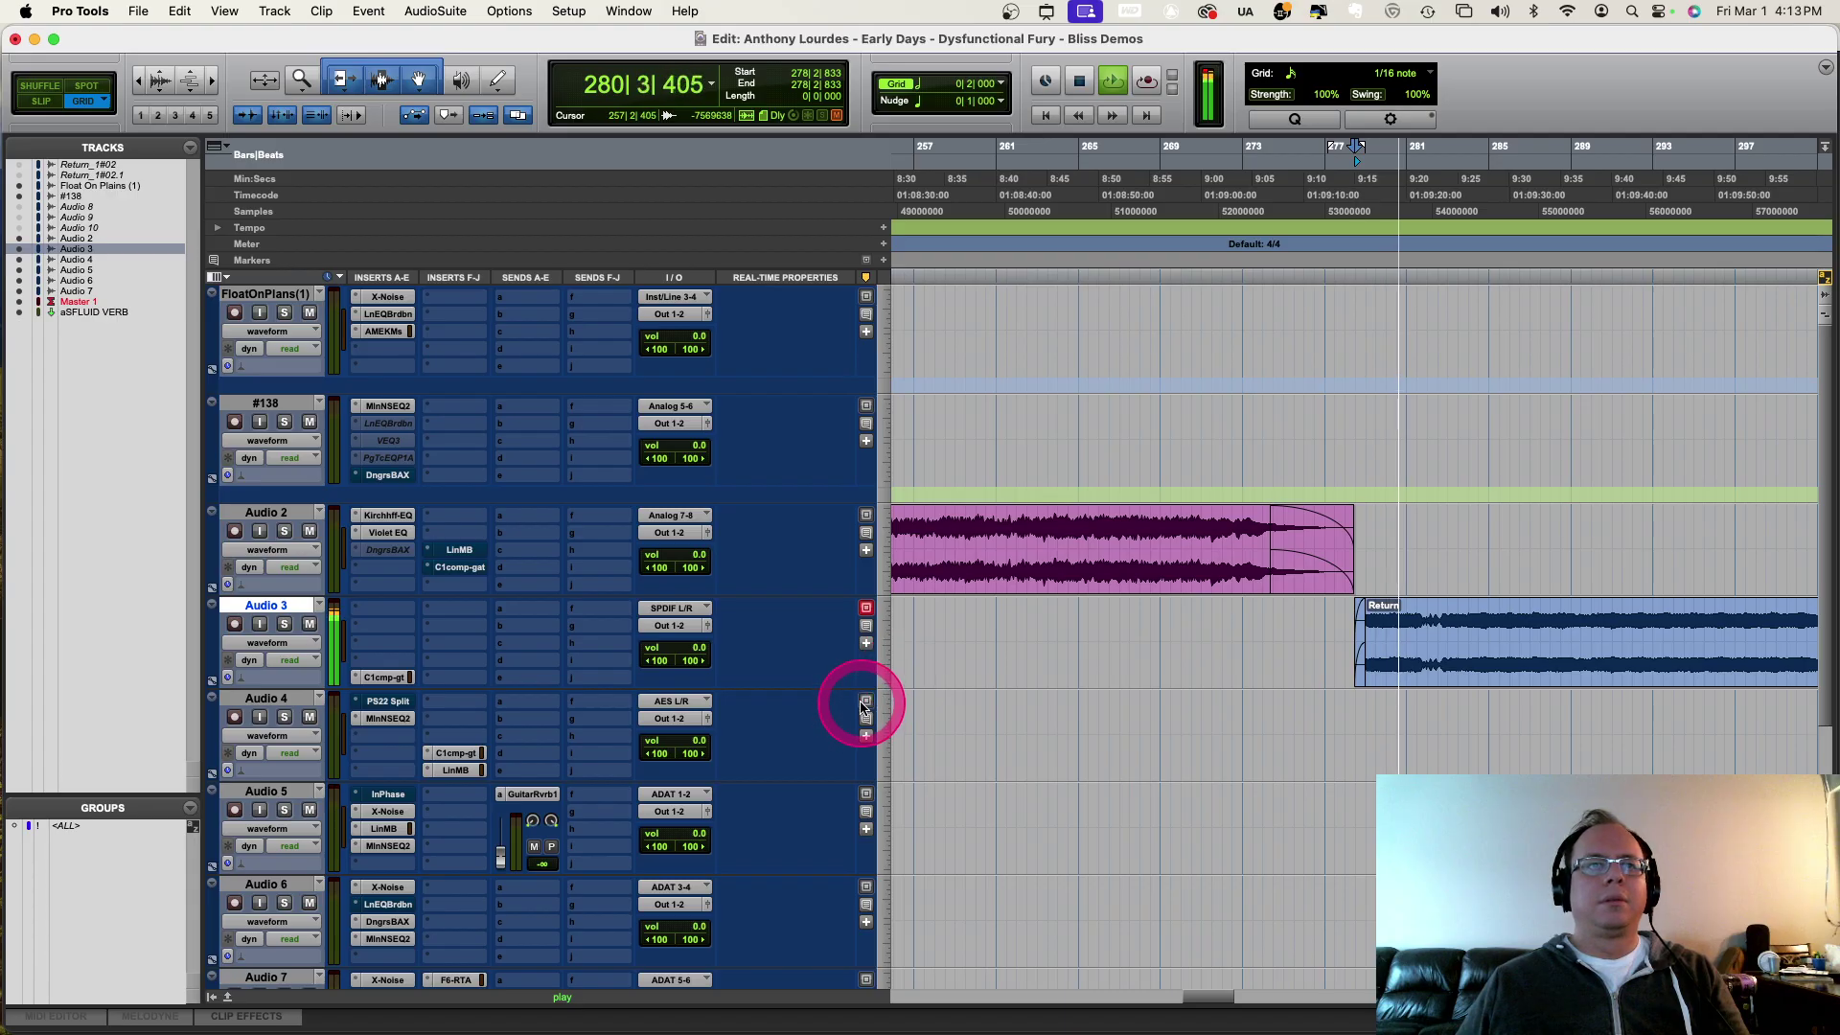
click(356, 623)
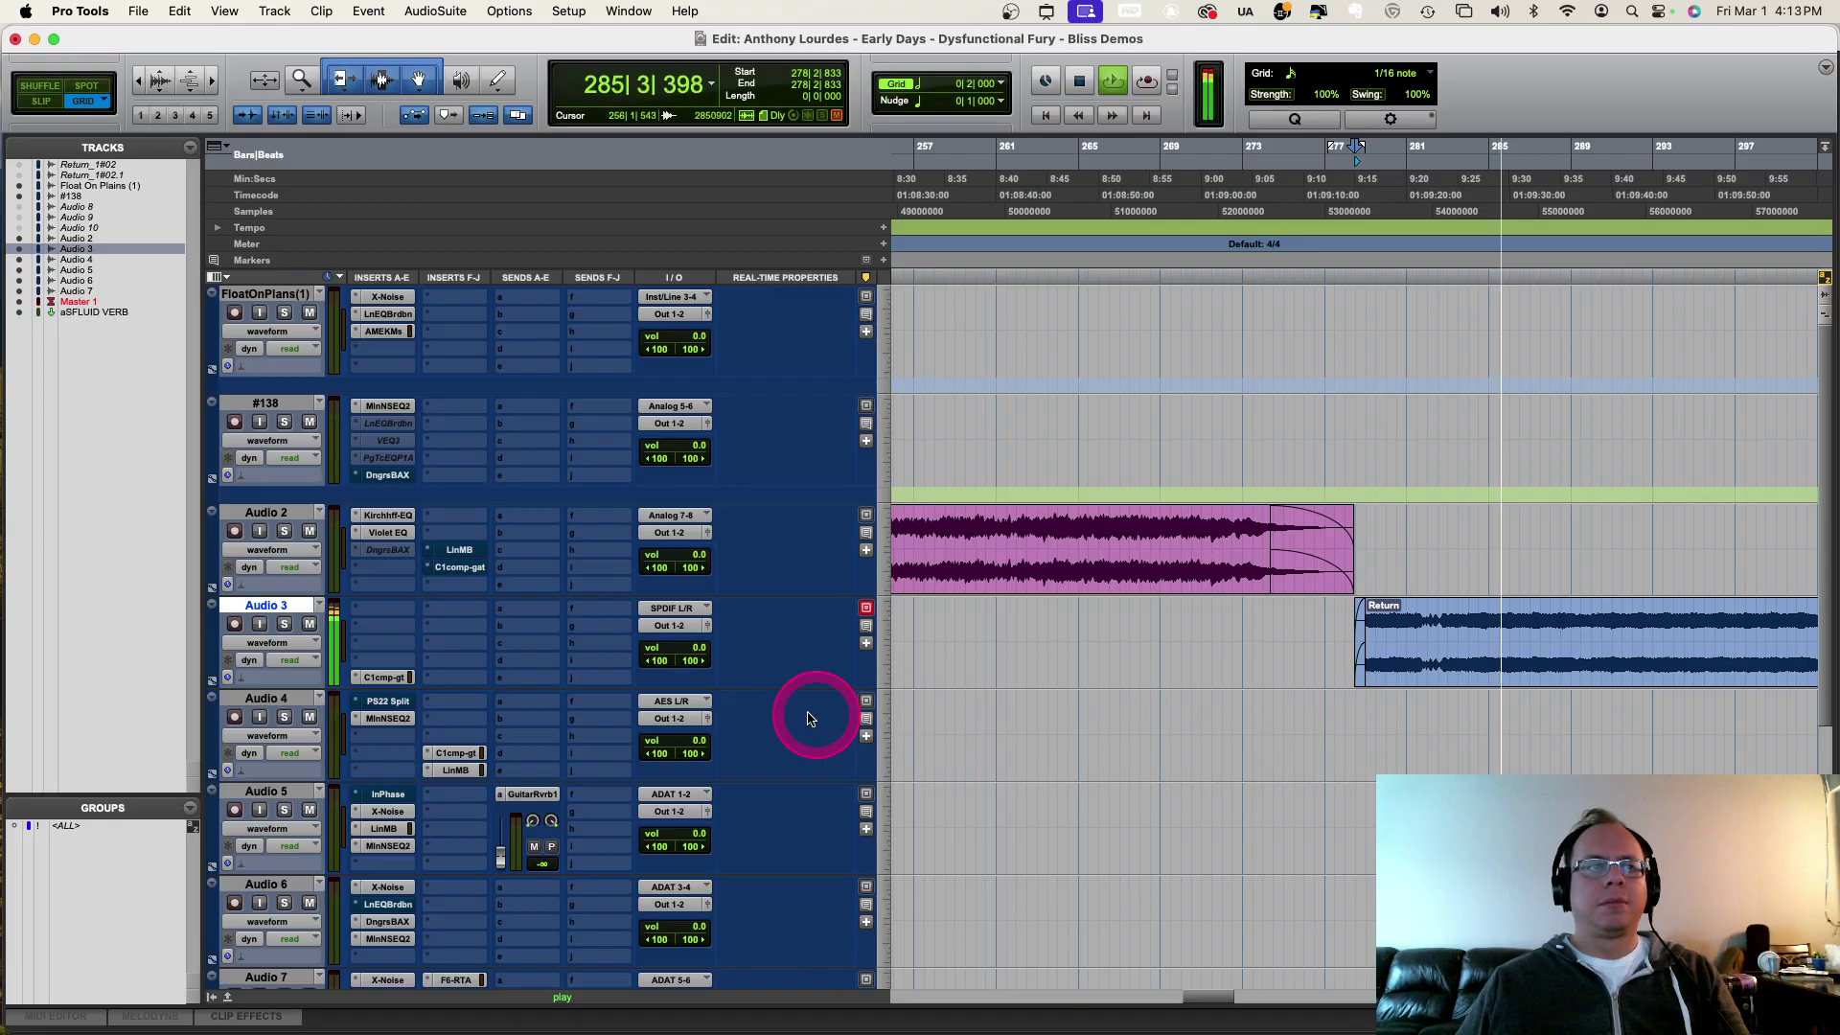
key(space)
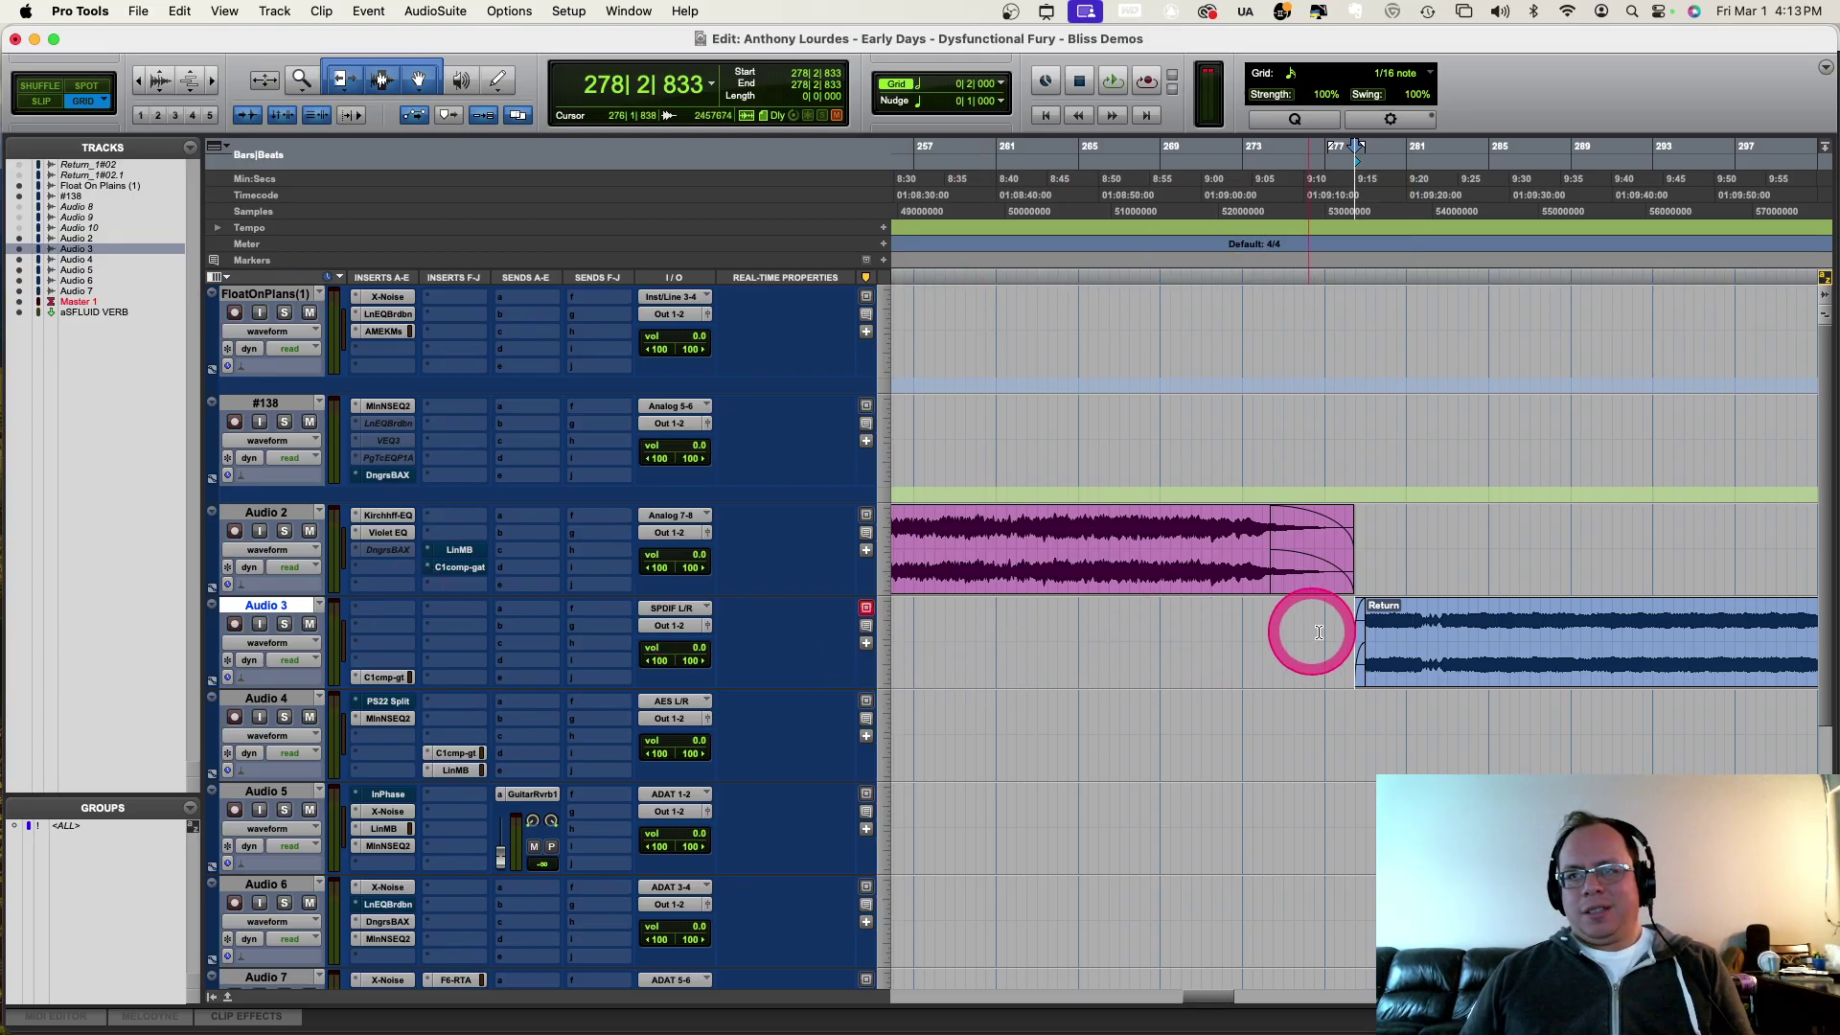
Step: Play the Return clip from bar 283, beat 3, and stop playback
click(1461, 629)
key(space)
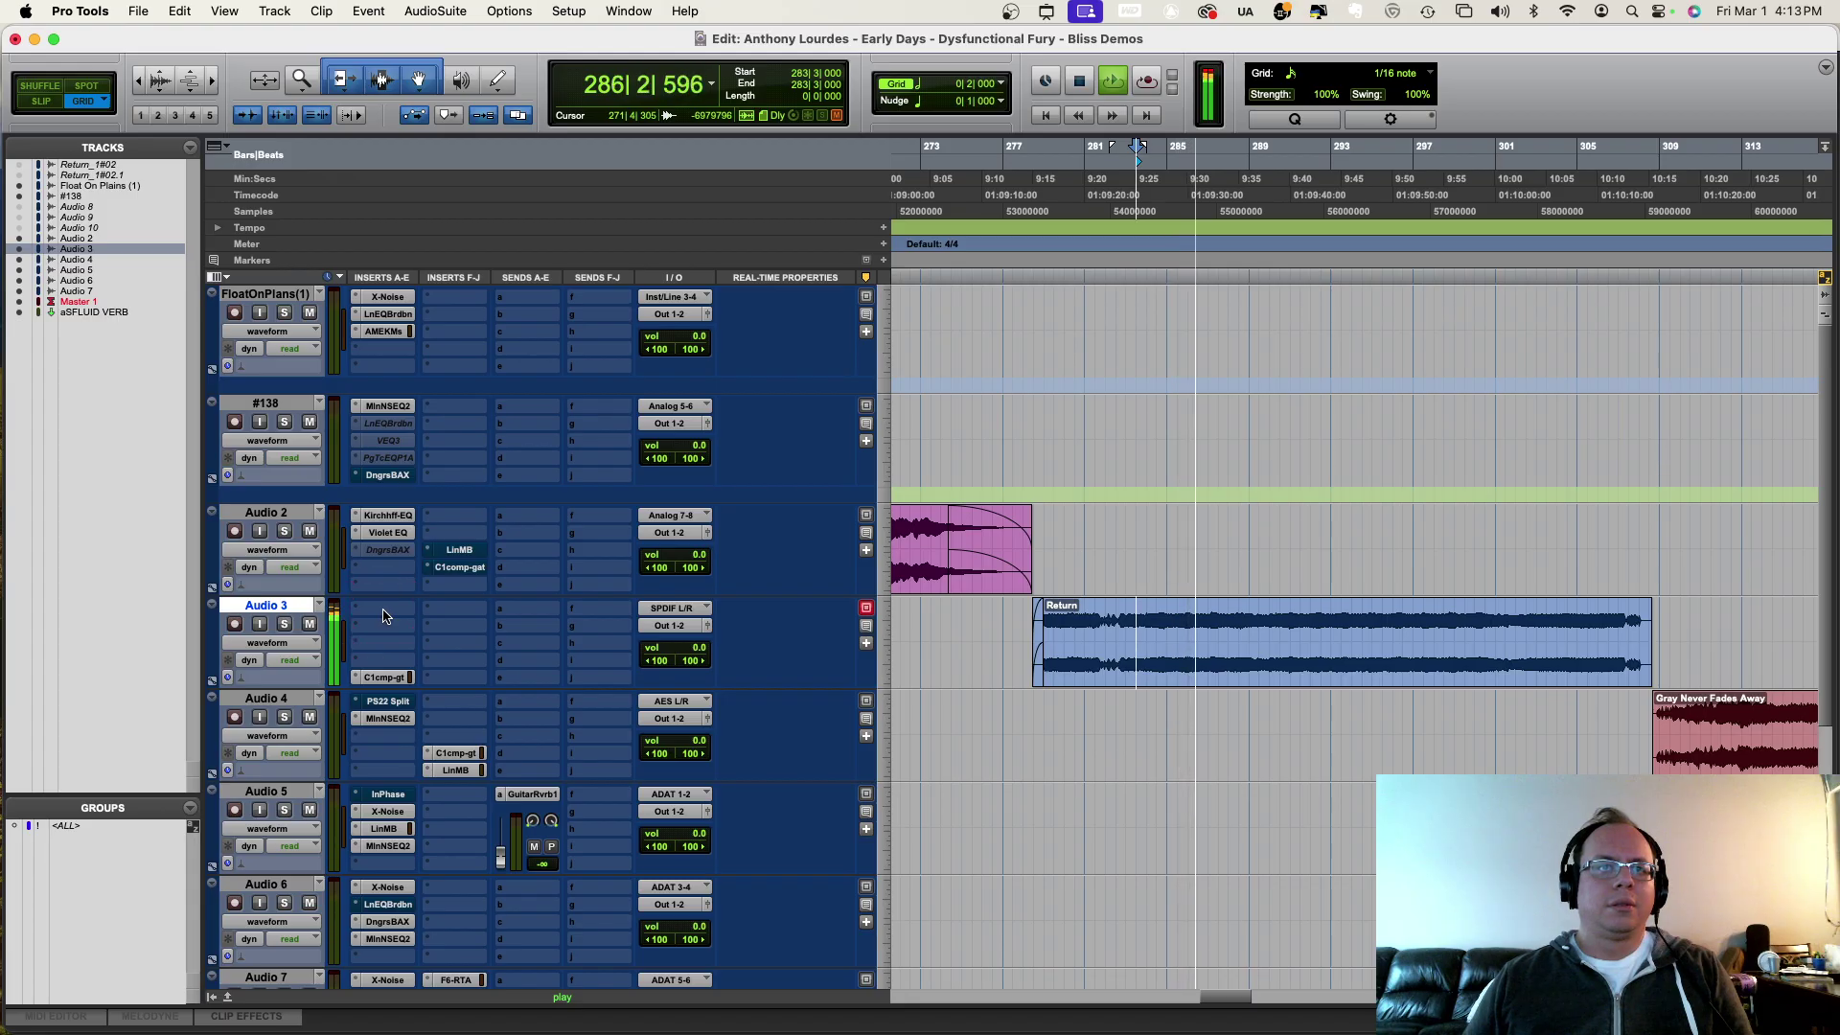
key(space)
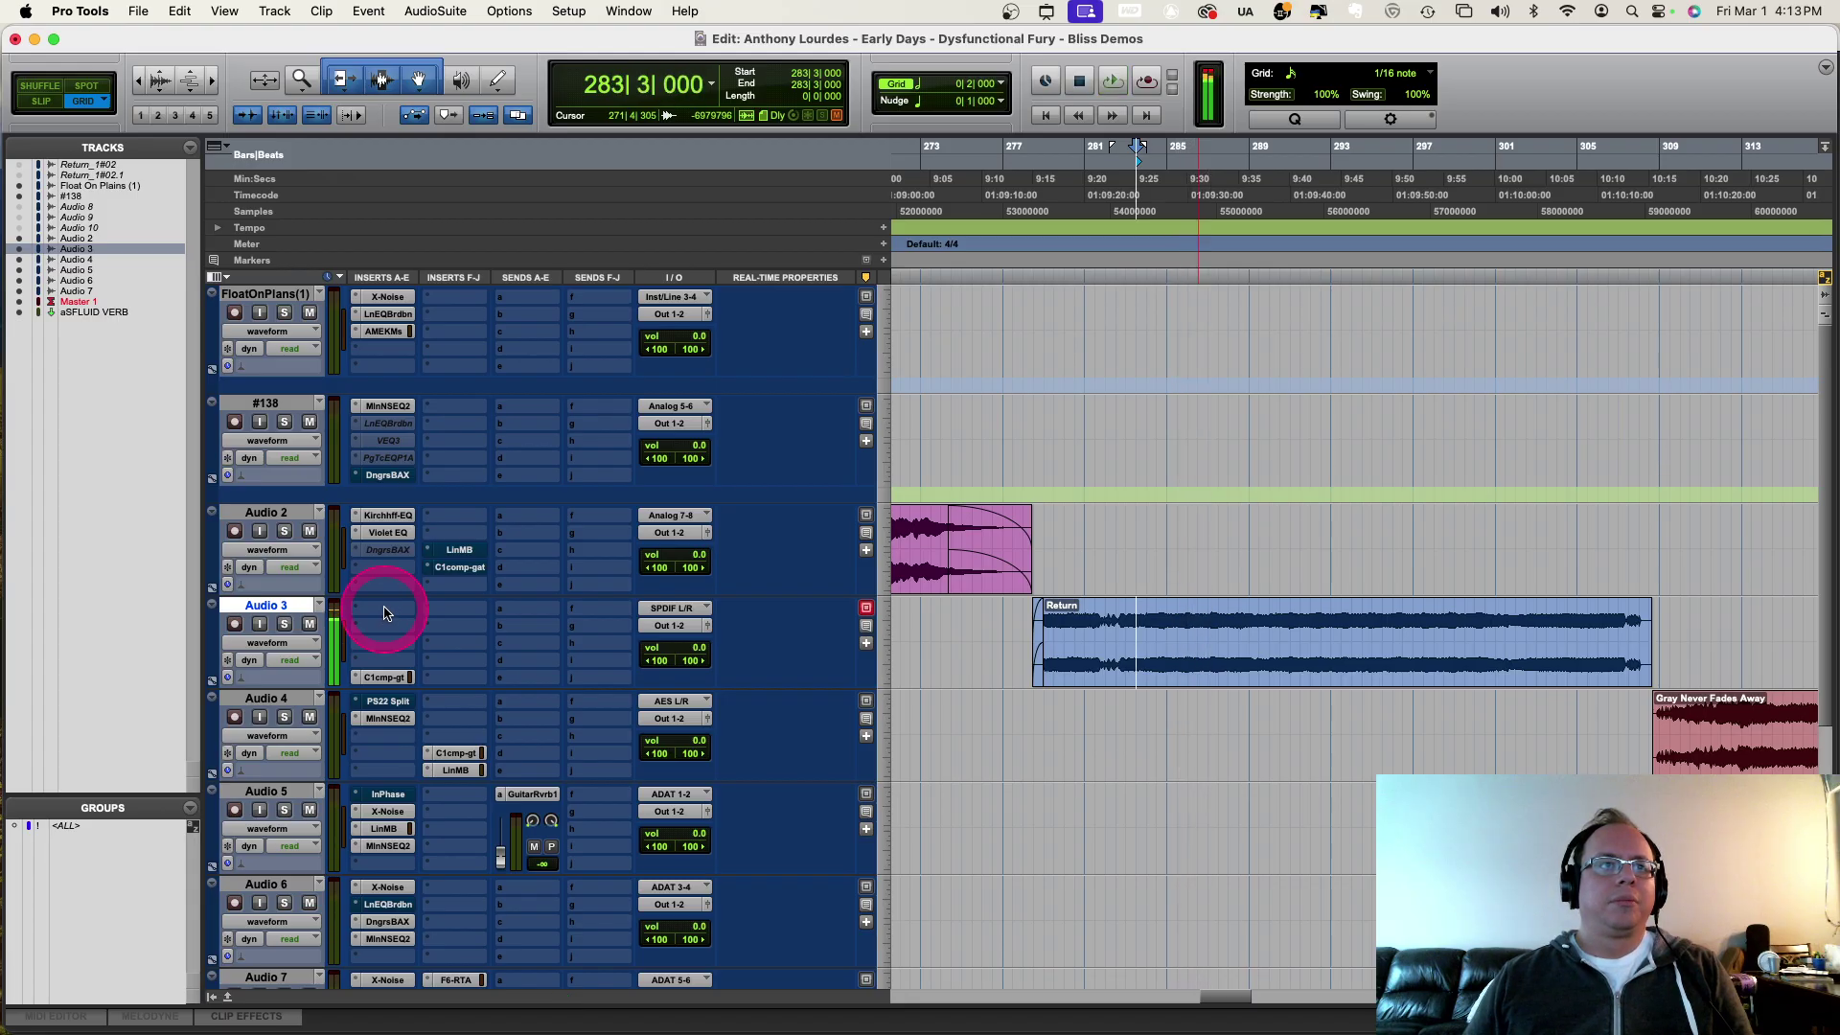
Step: Insert the Millennia NSEQ-2 equalizer in Audio 3's first insert slot
click(384, 613)
click(400, 588)
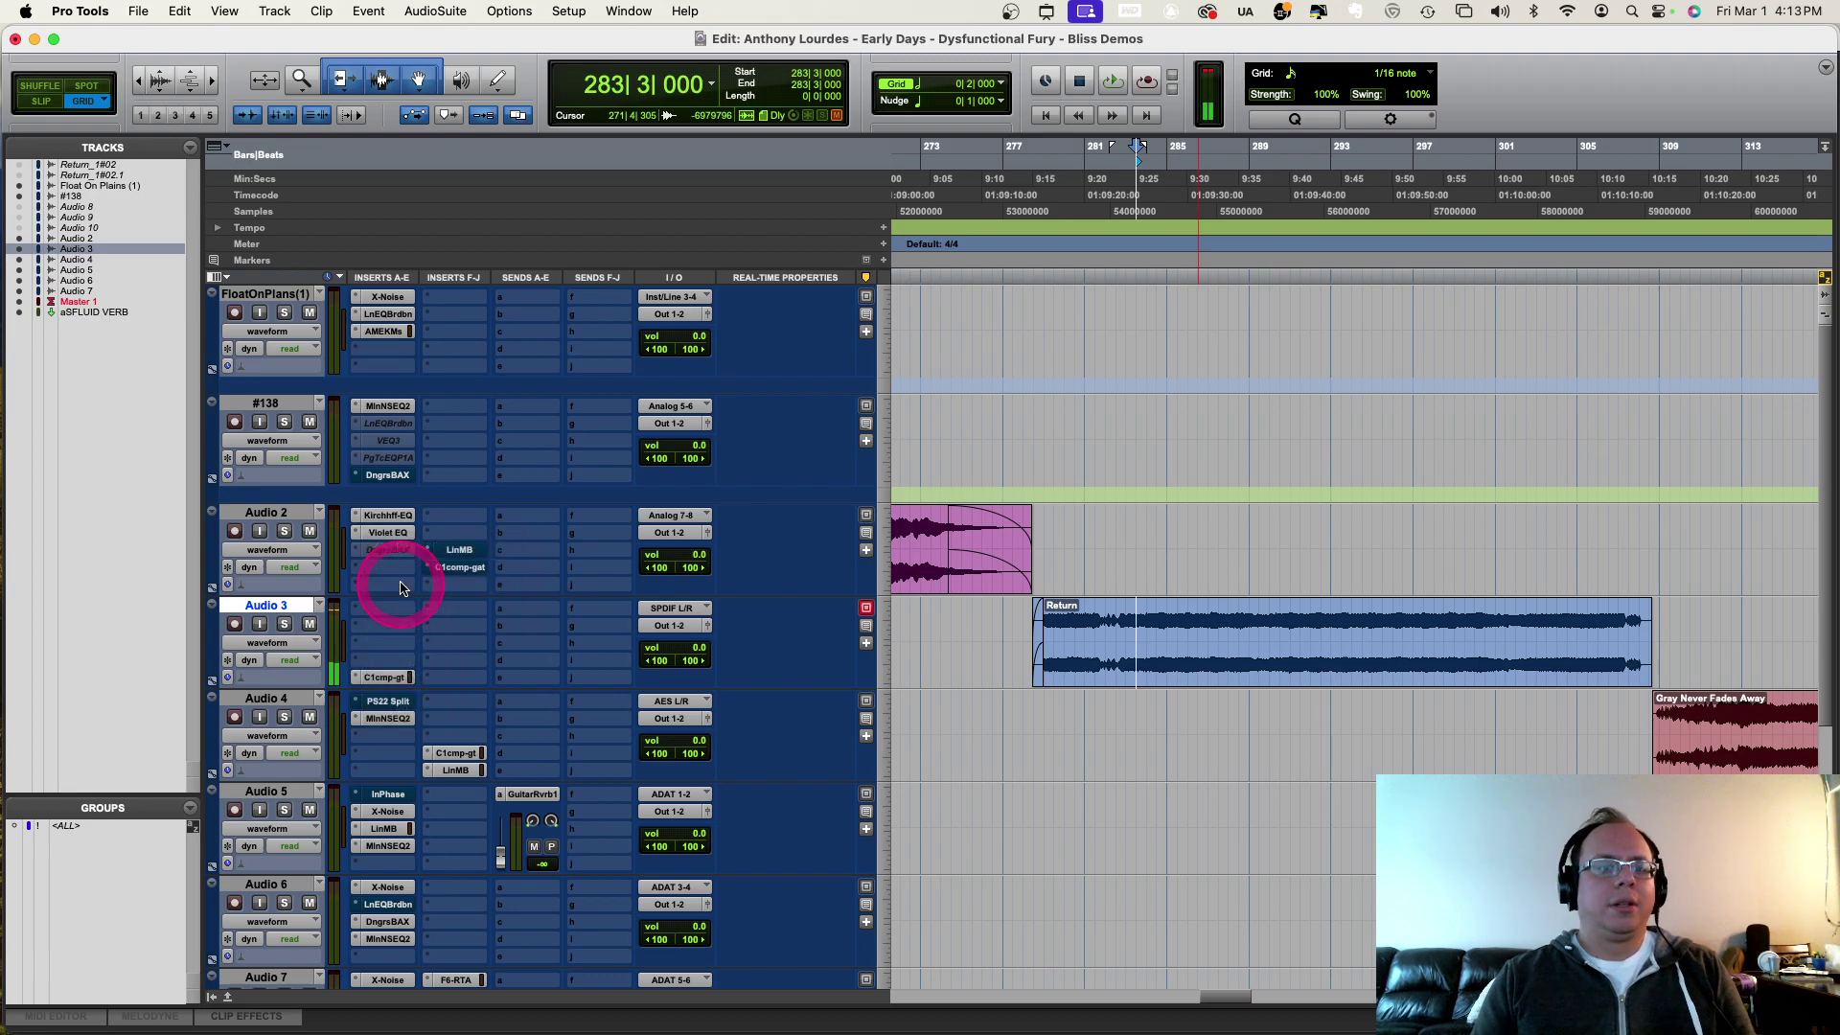
text(nse1)
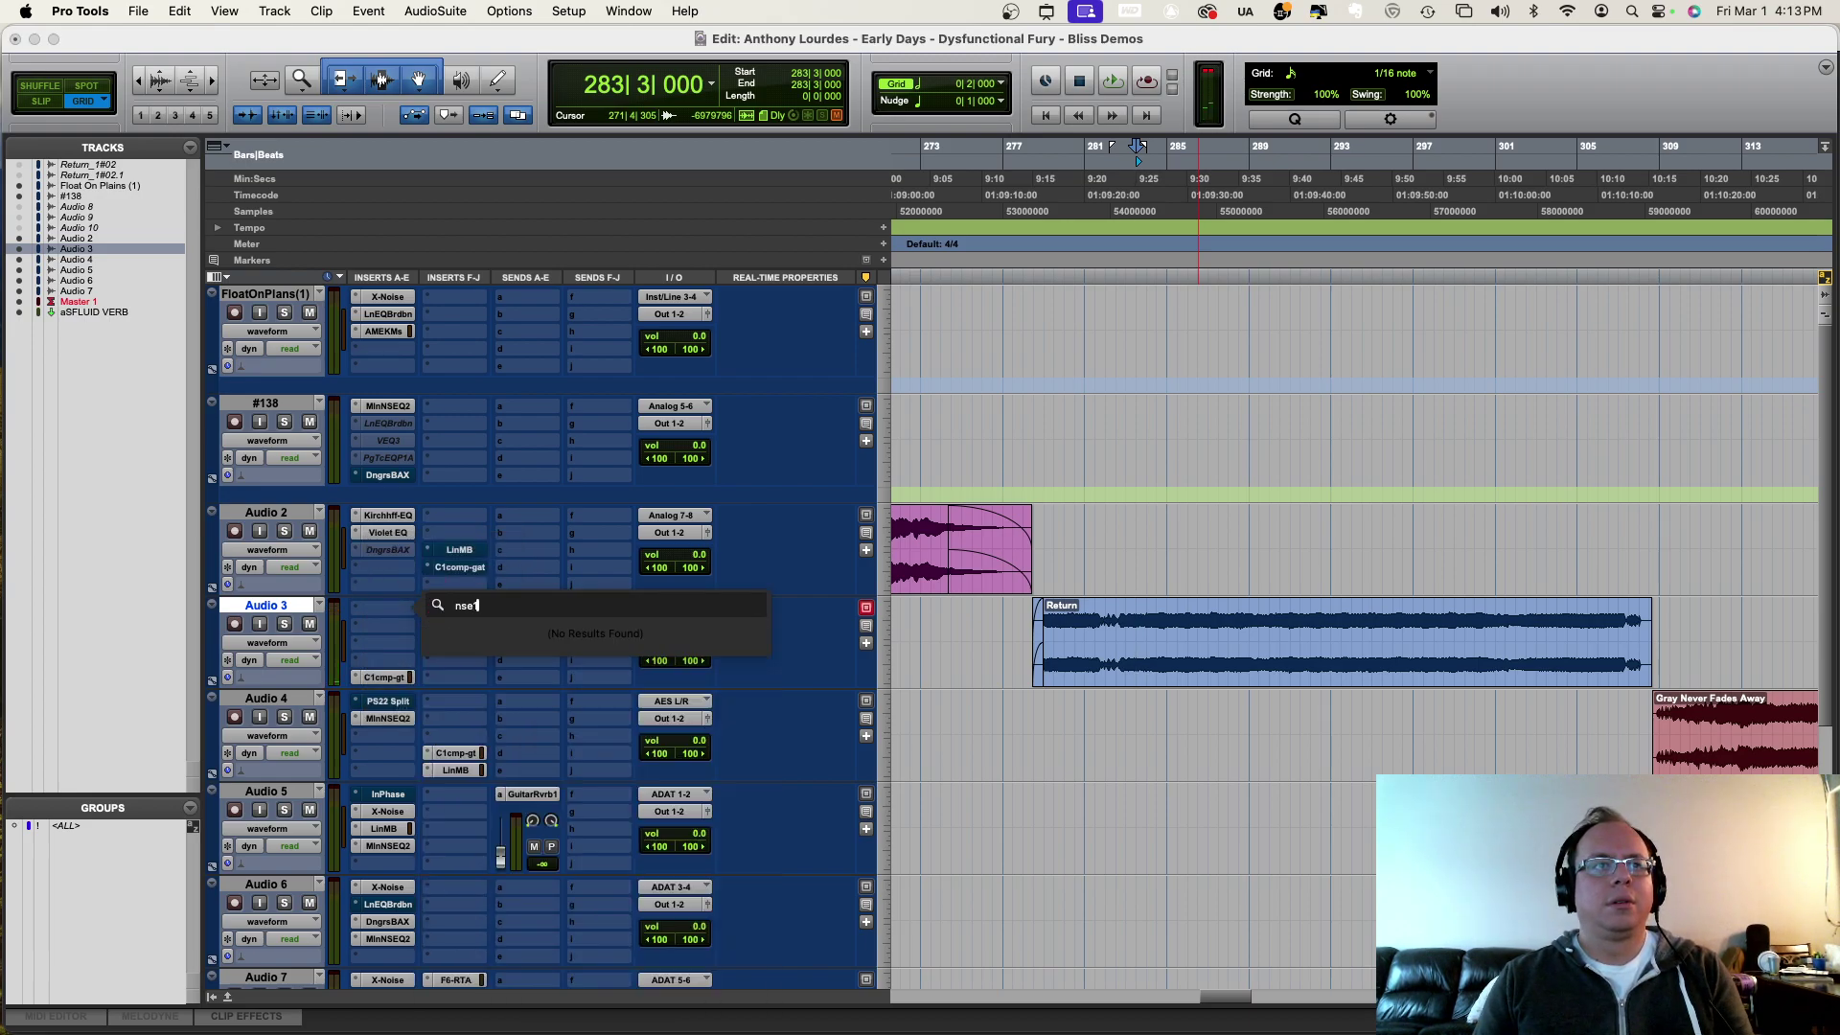
key(BackSpace)
text(q2)
key(BackSpace)
key(Return)
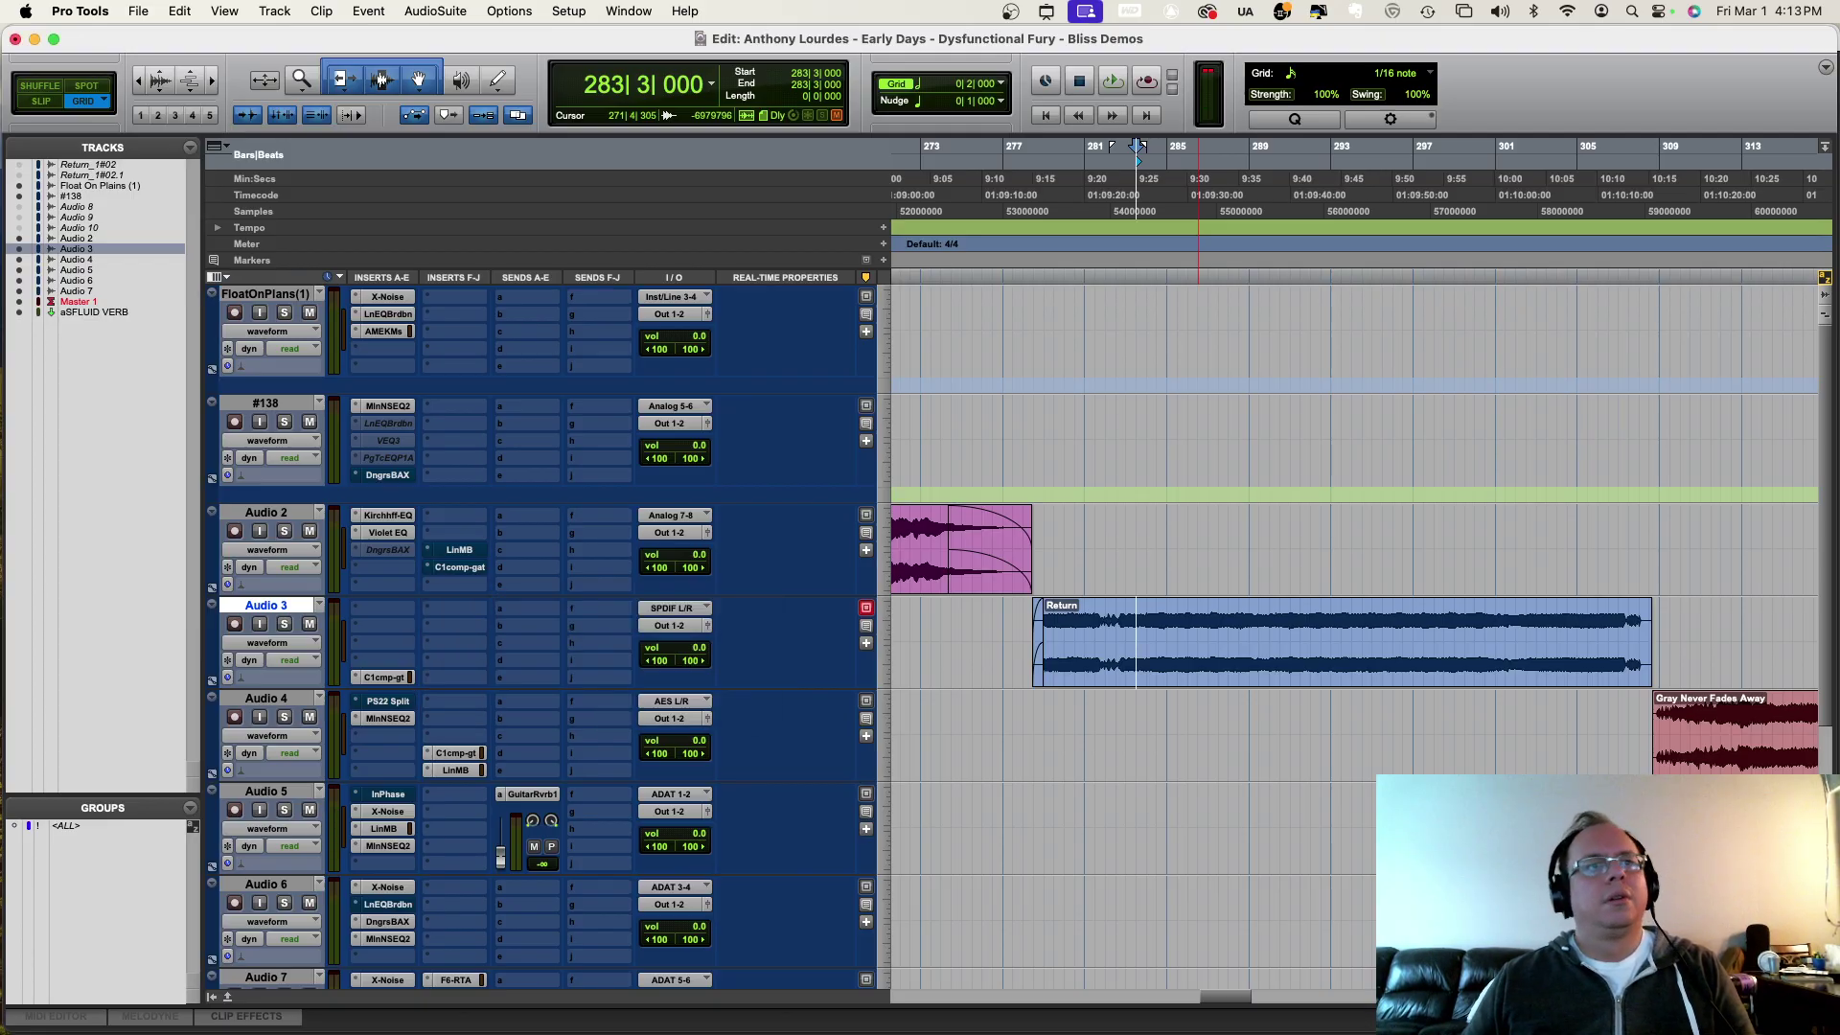
click(668, 686)
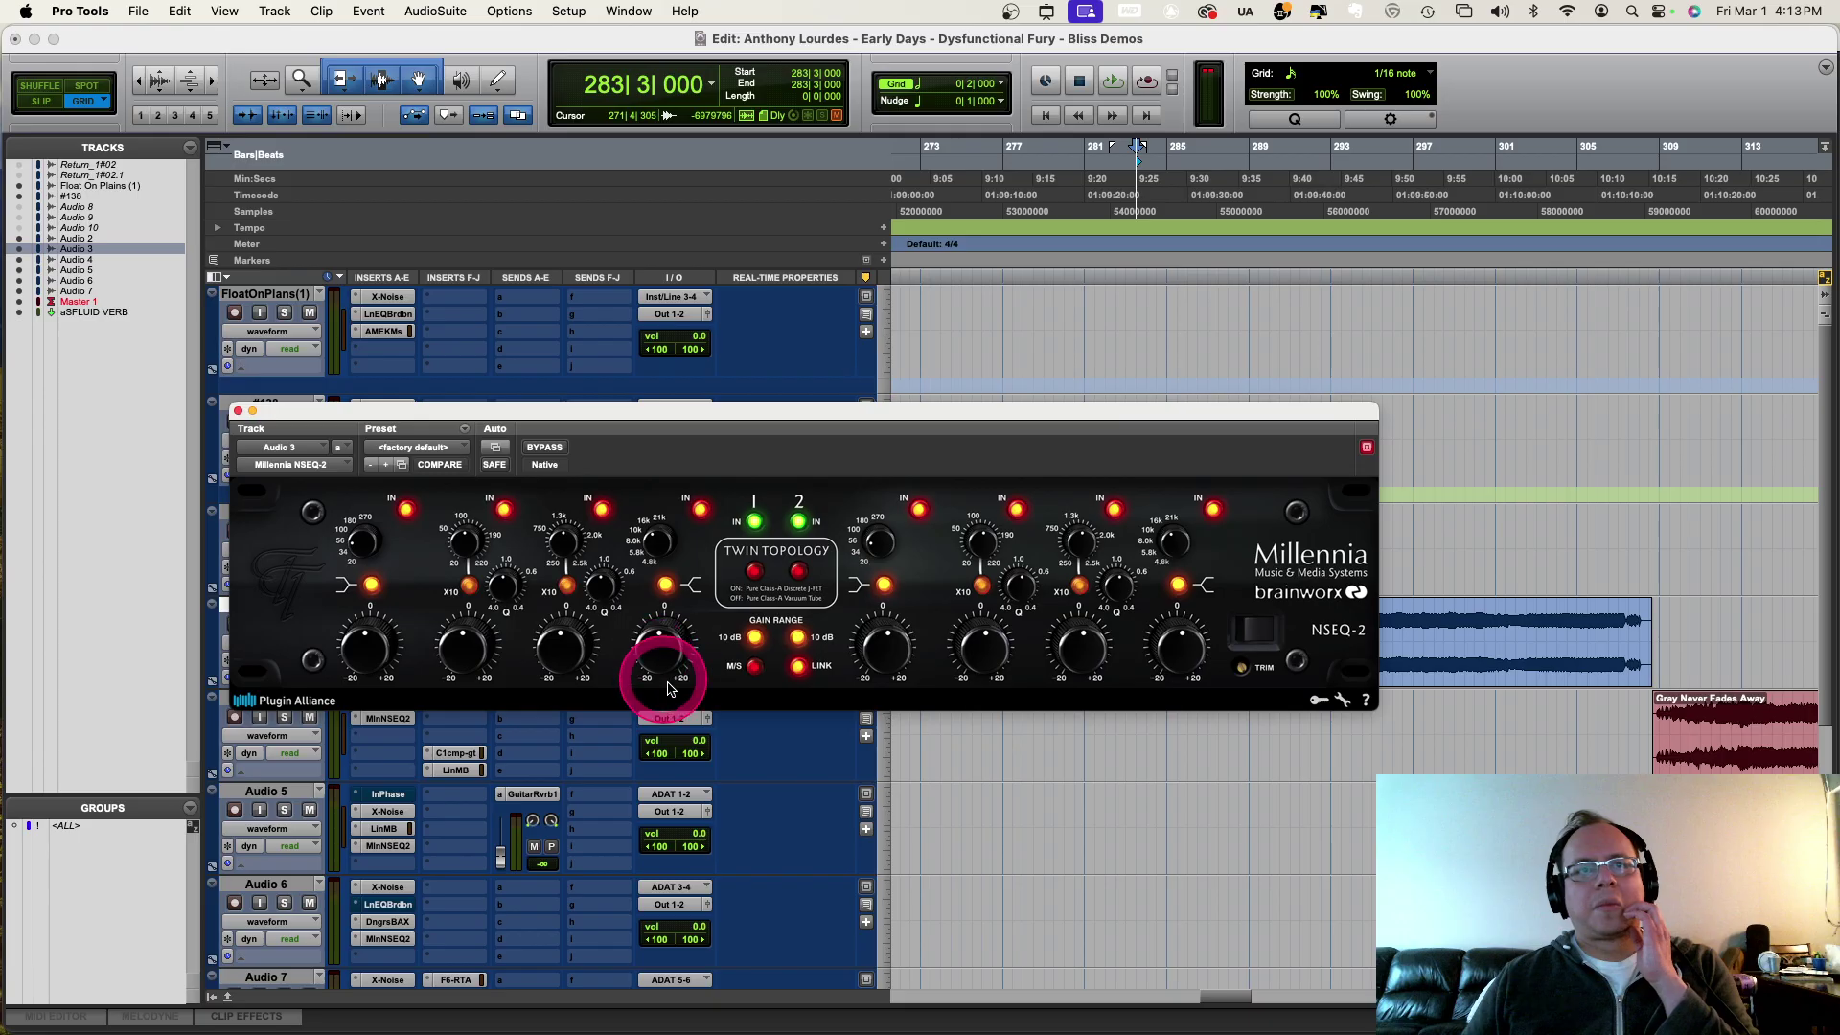
click(839, 676)
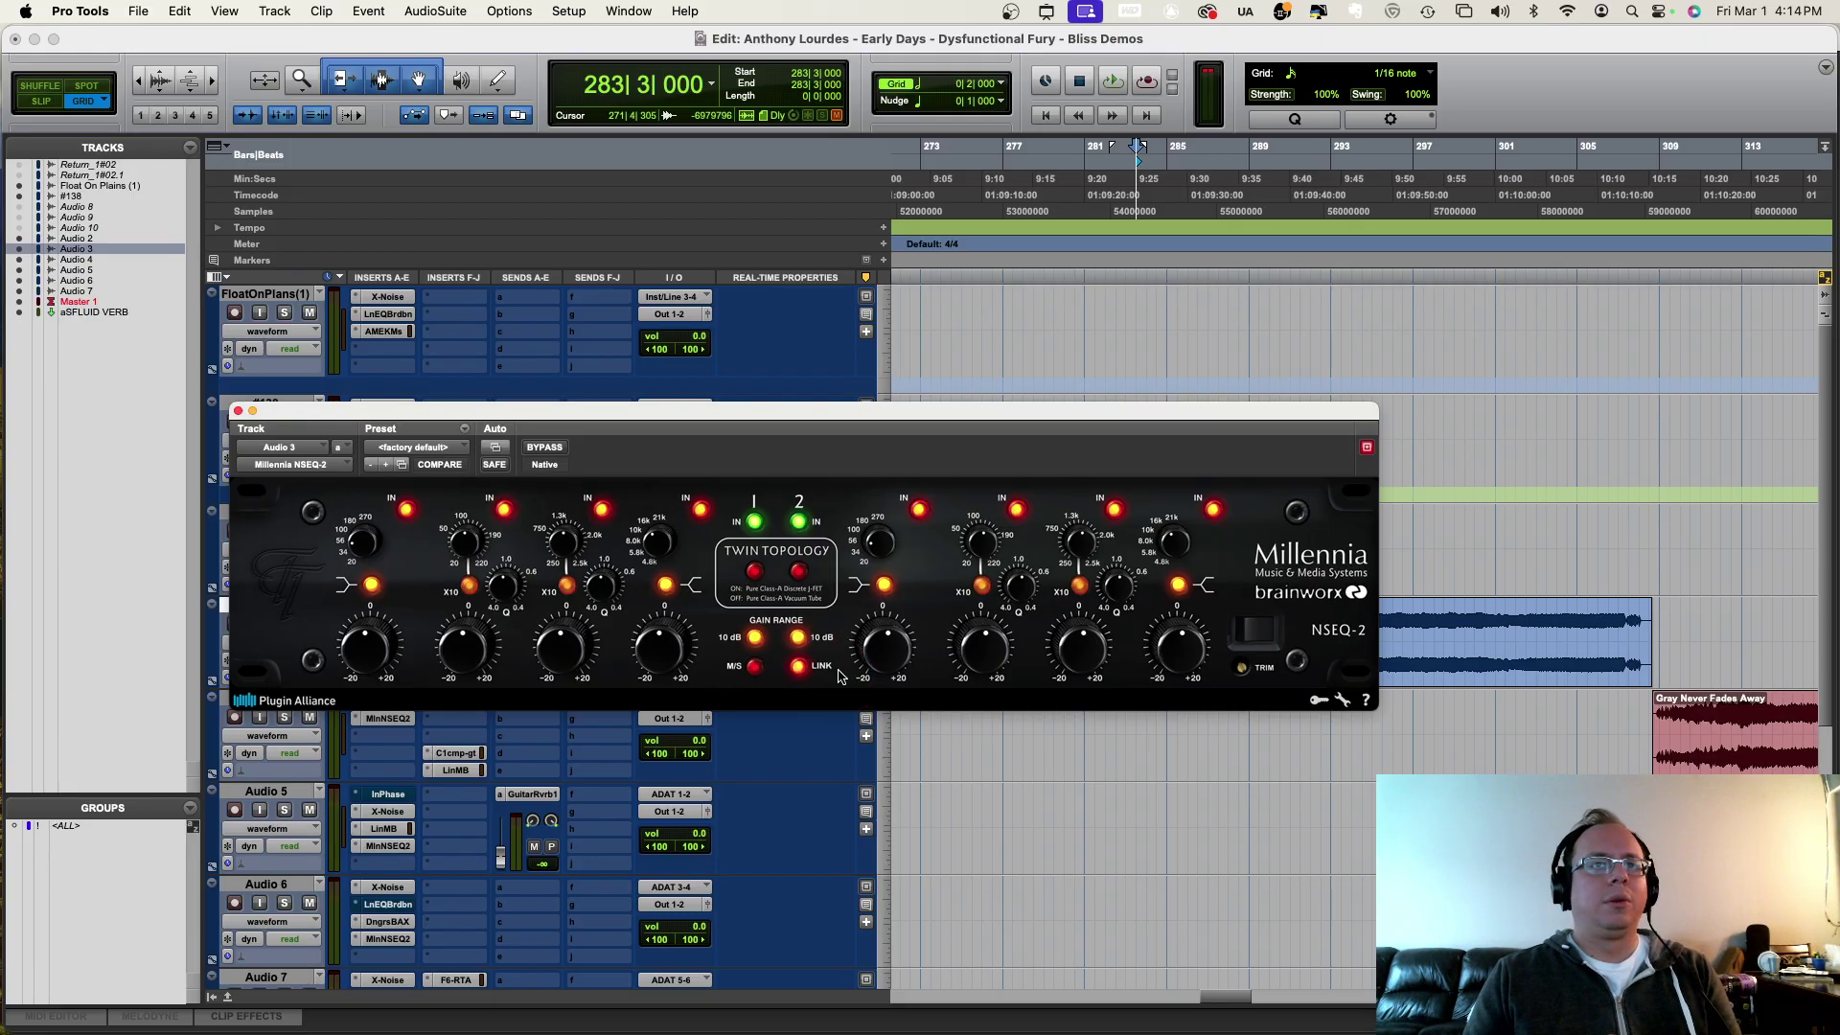
Step: Adjust the linked NSEQ-2's high-mid band, move the plug-in window clear of Audio 3, and play Return from bar 283, beat 3
click(815, 679)
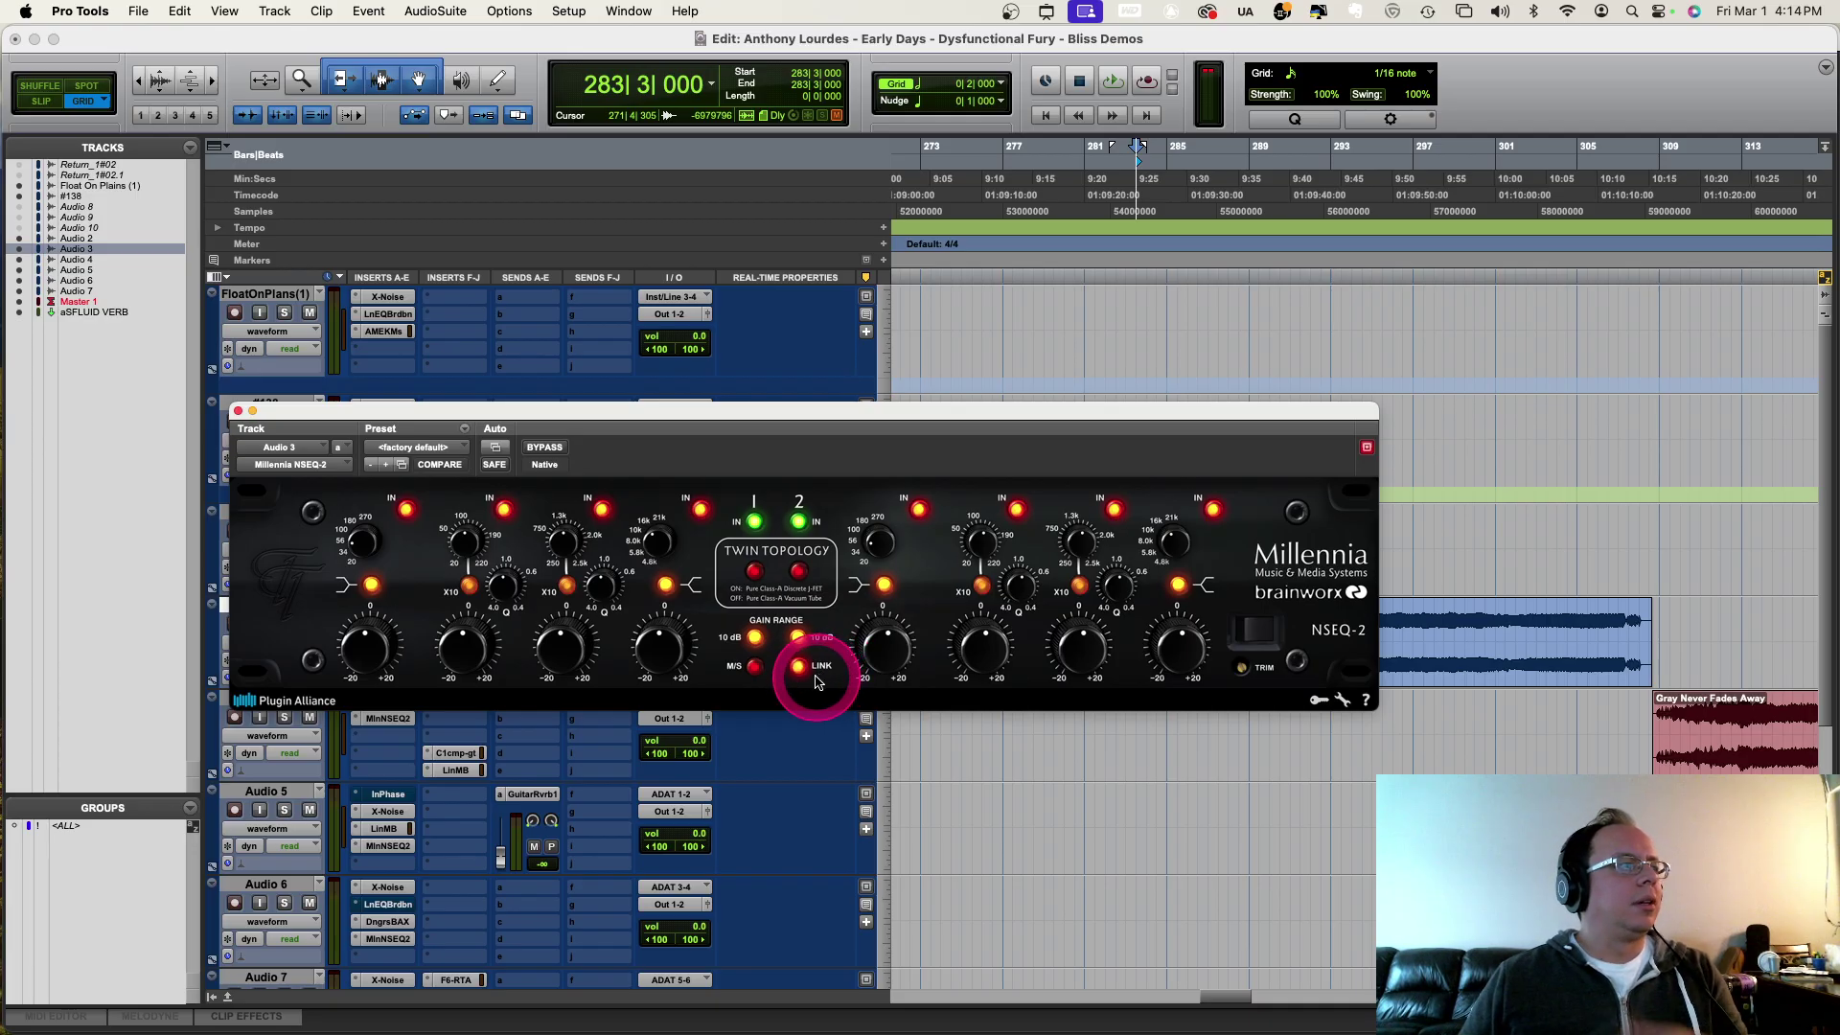
click(744, 663)
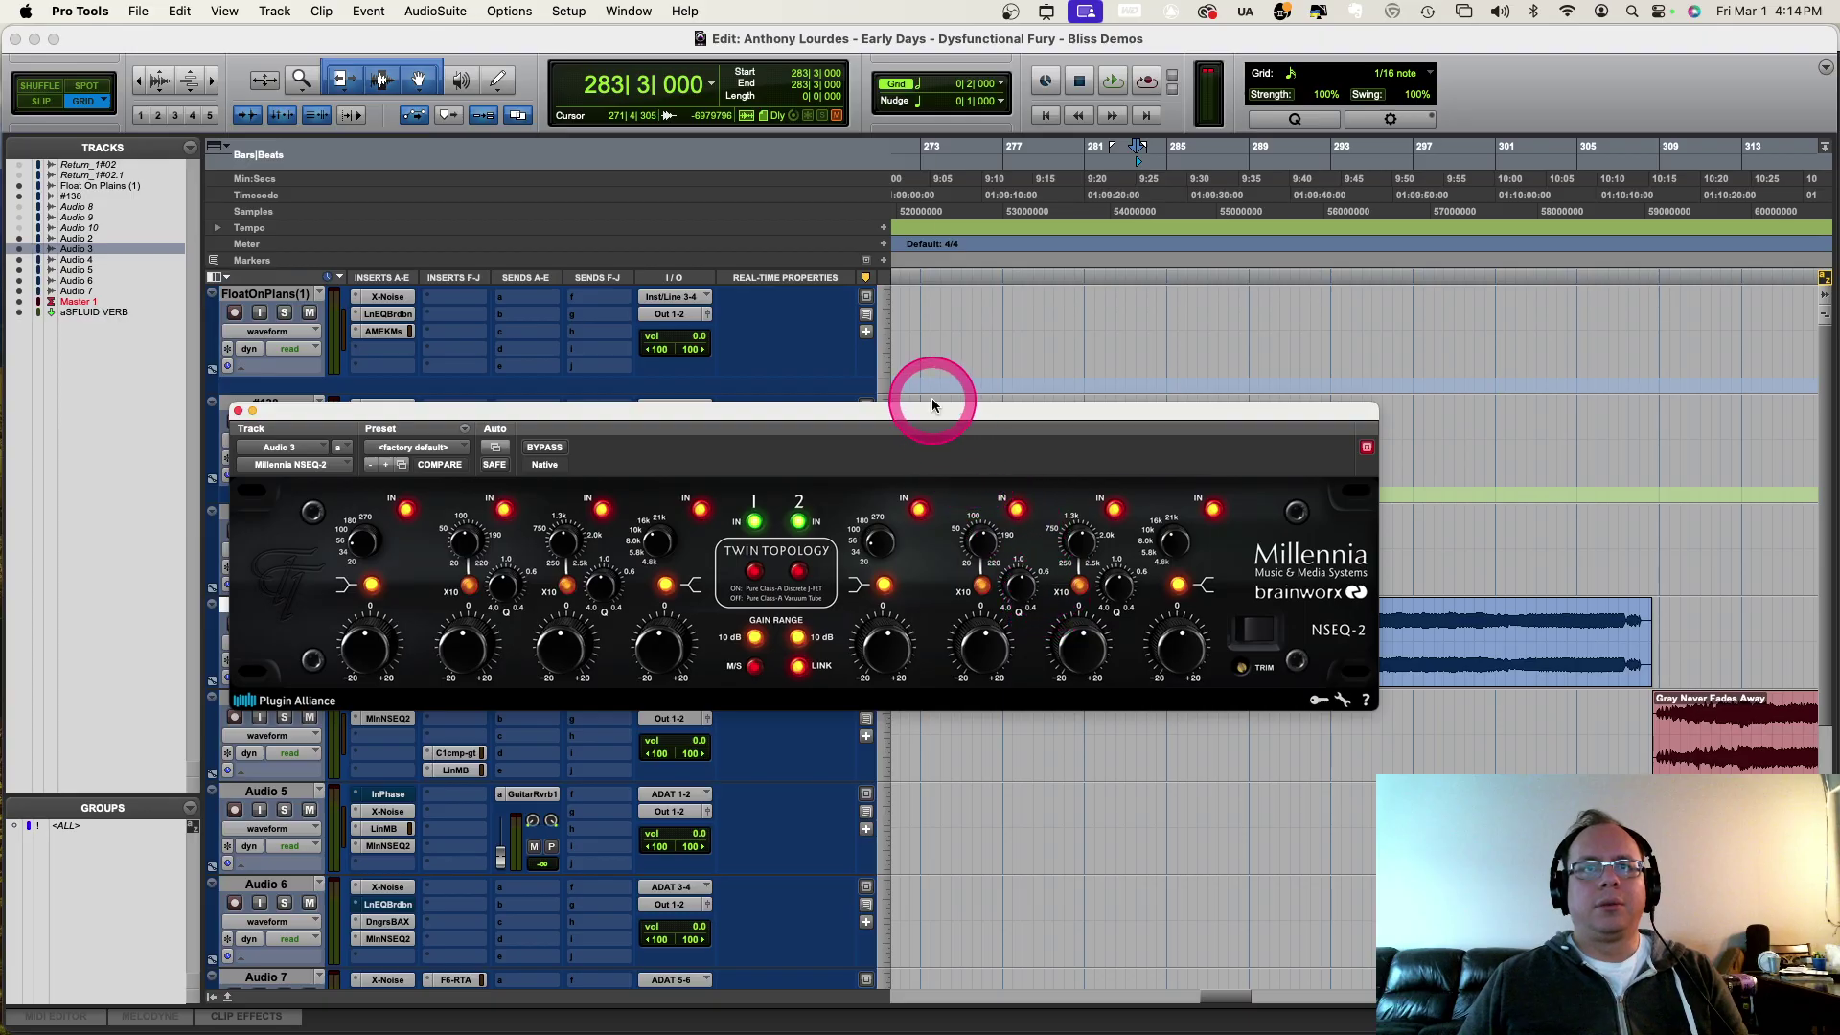
mouse_move(1083, 544)
mouse_down()
mouse_move(1077, 521)
mouse_move(1101, 555)
mouse_move(1092, 657)
mouse_move(1096, 560)
mouse_up()
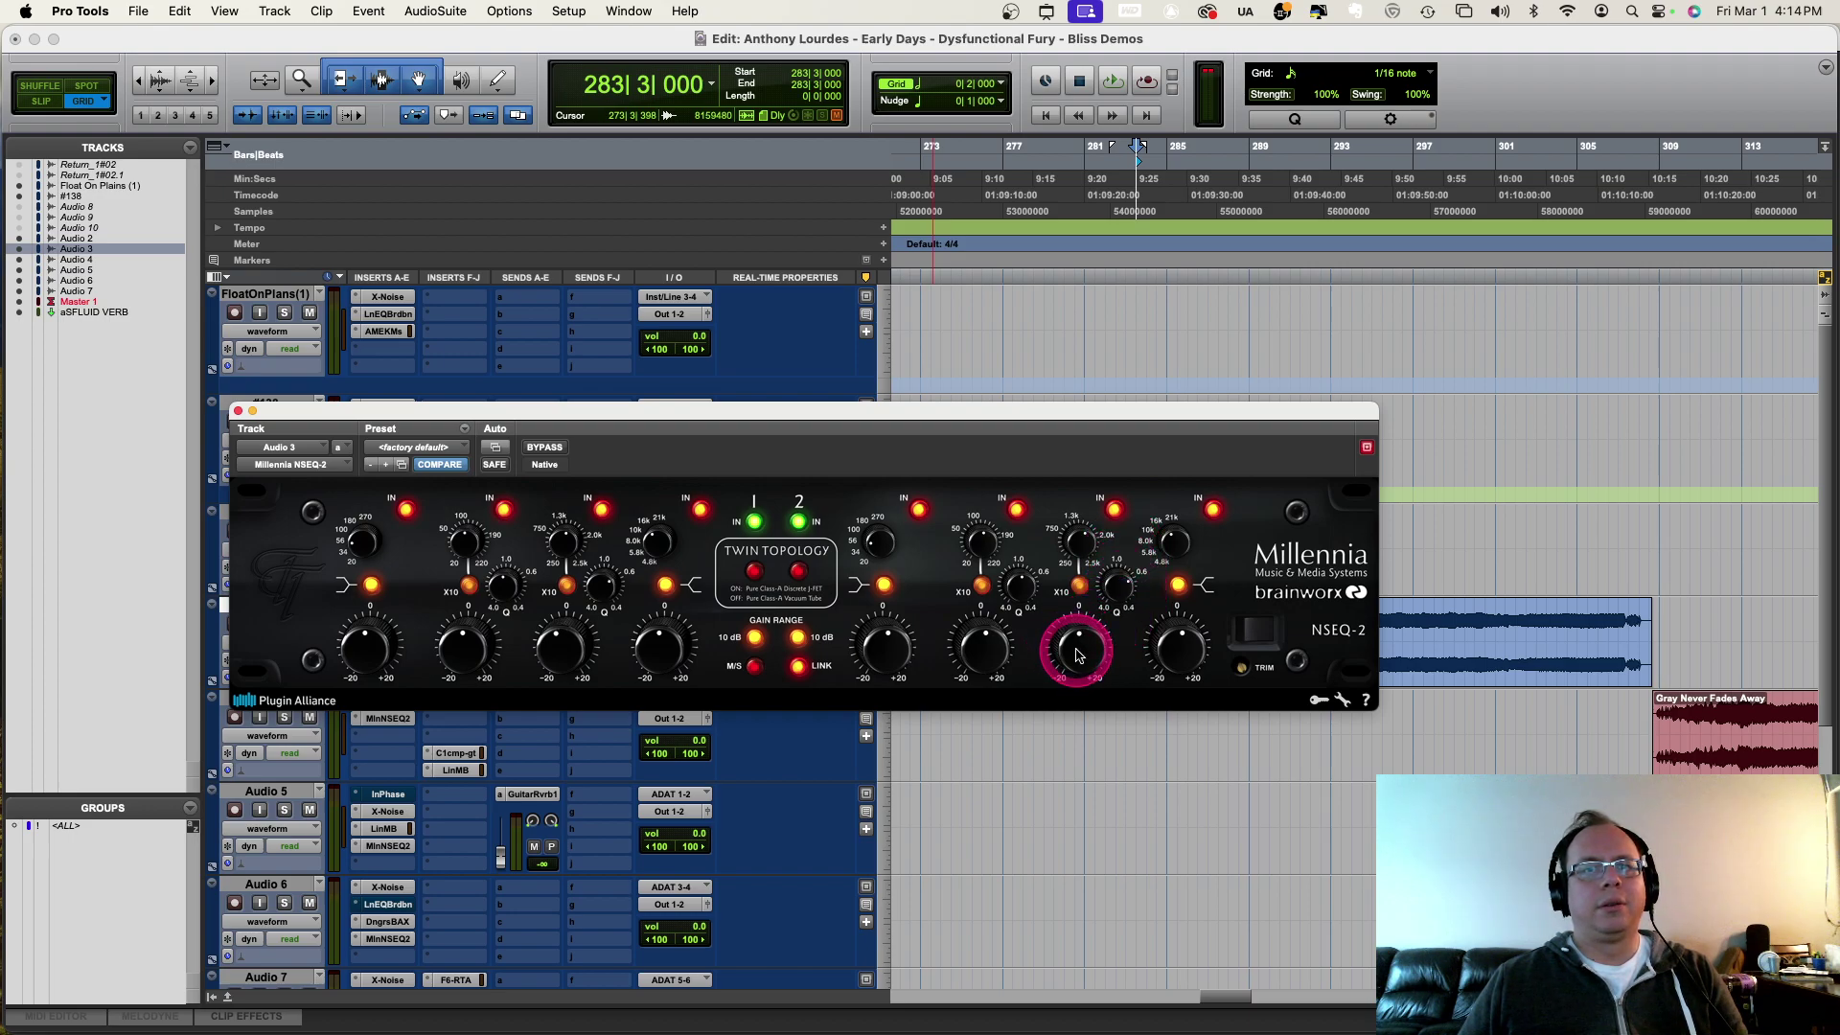
drag(943, 414, 1033, 192)
key(space)
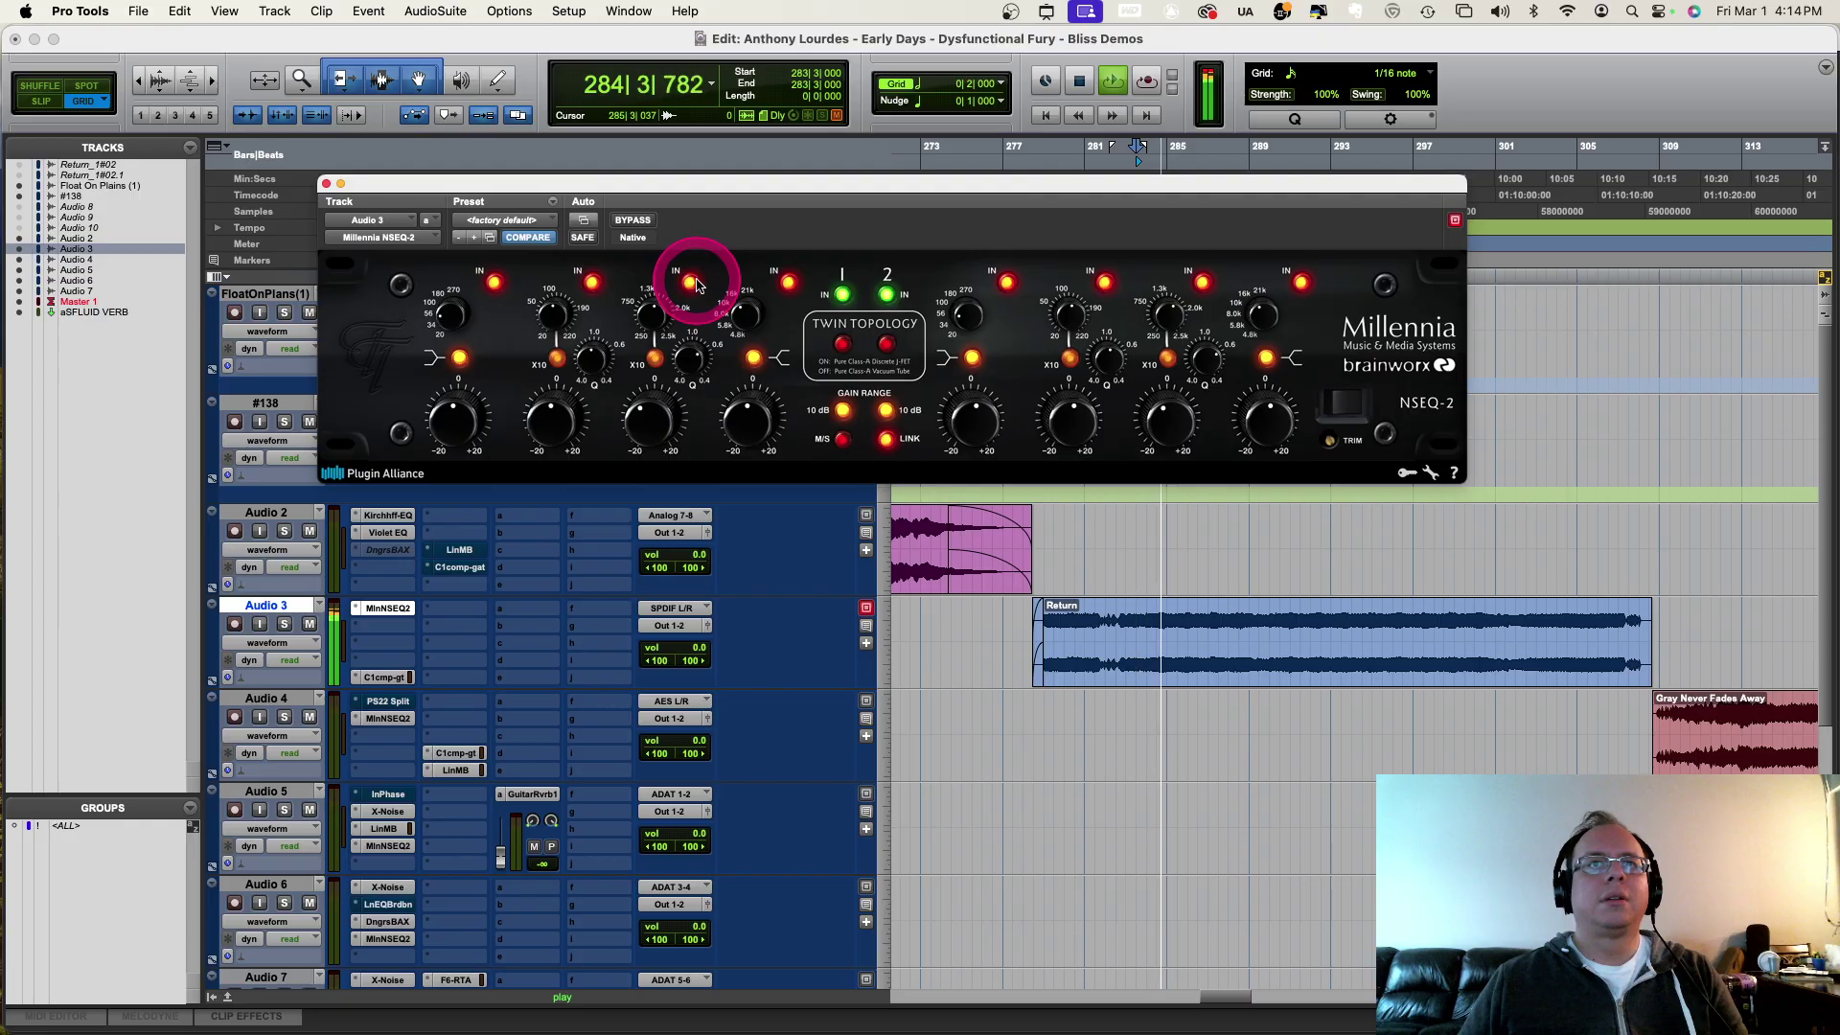
Step: Compare Return with the NSEQ-2 bypassed and active during playback, leaving the equalizer active
click(639, 225)
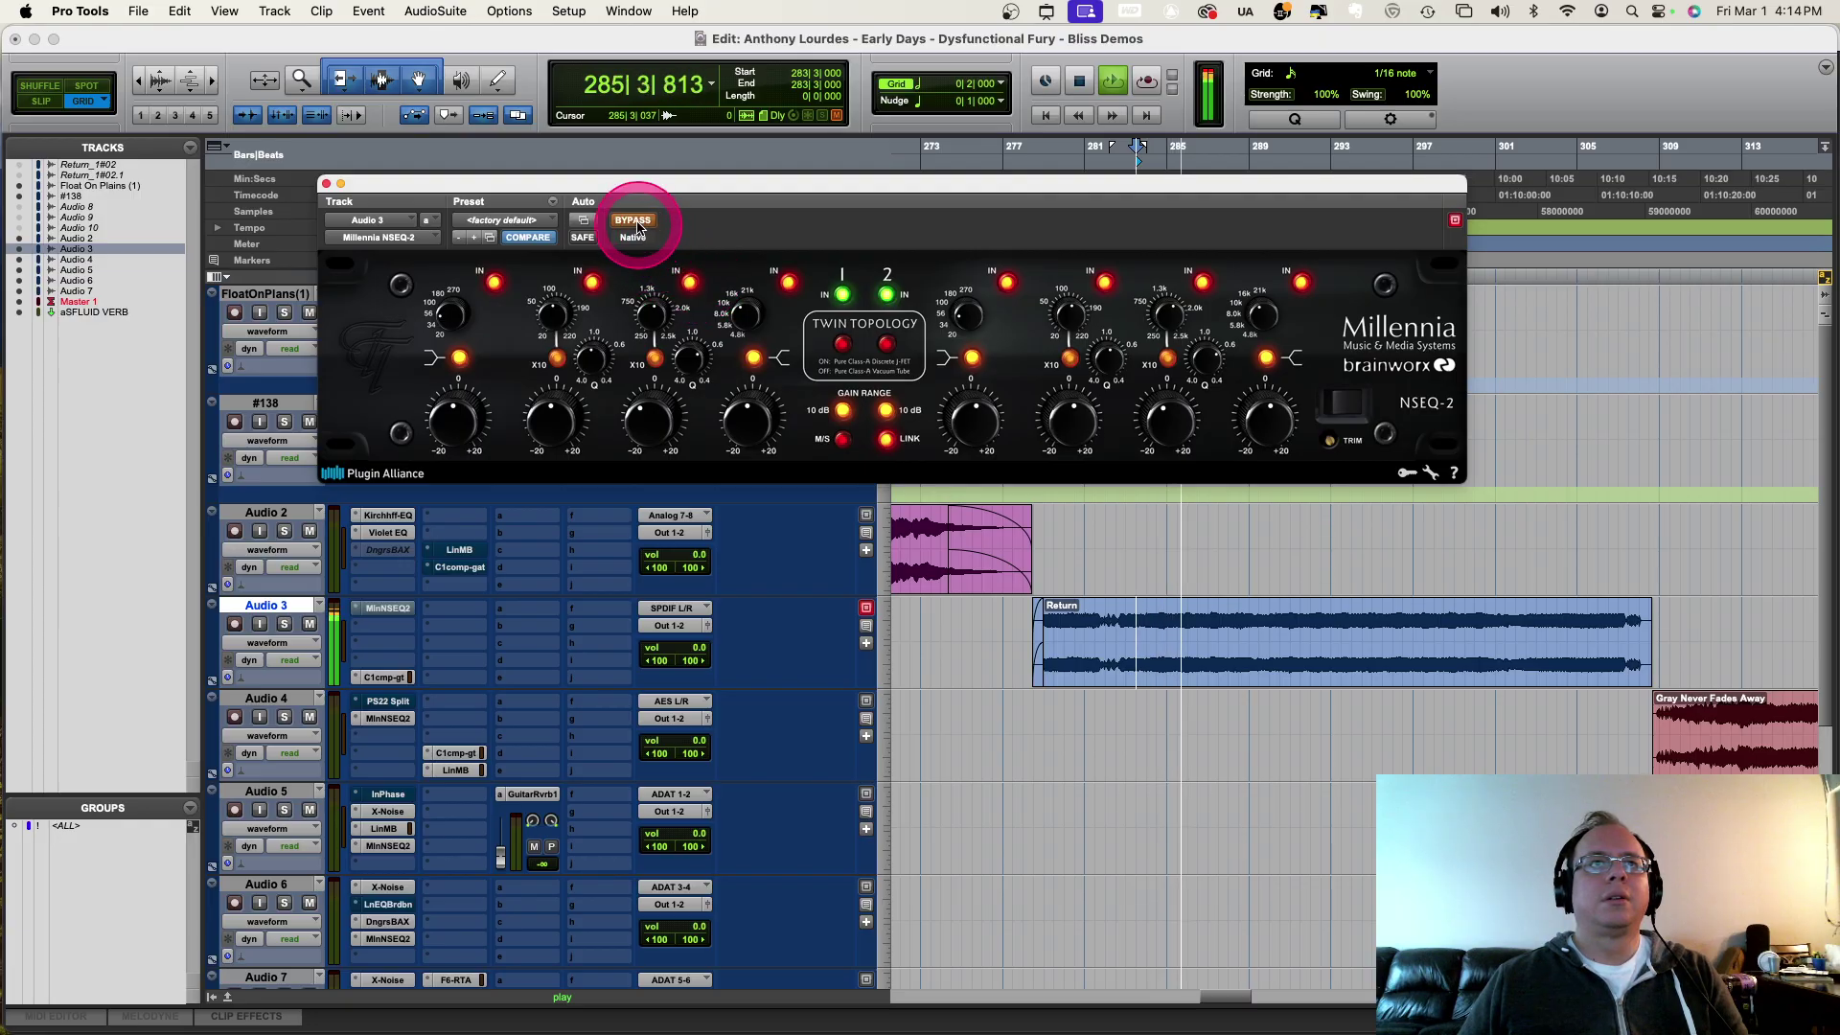
click(638, 225)
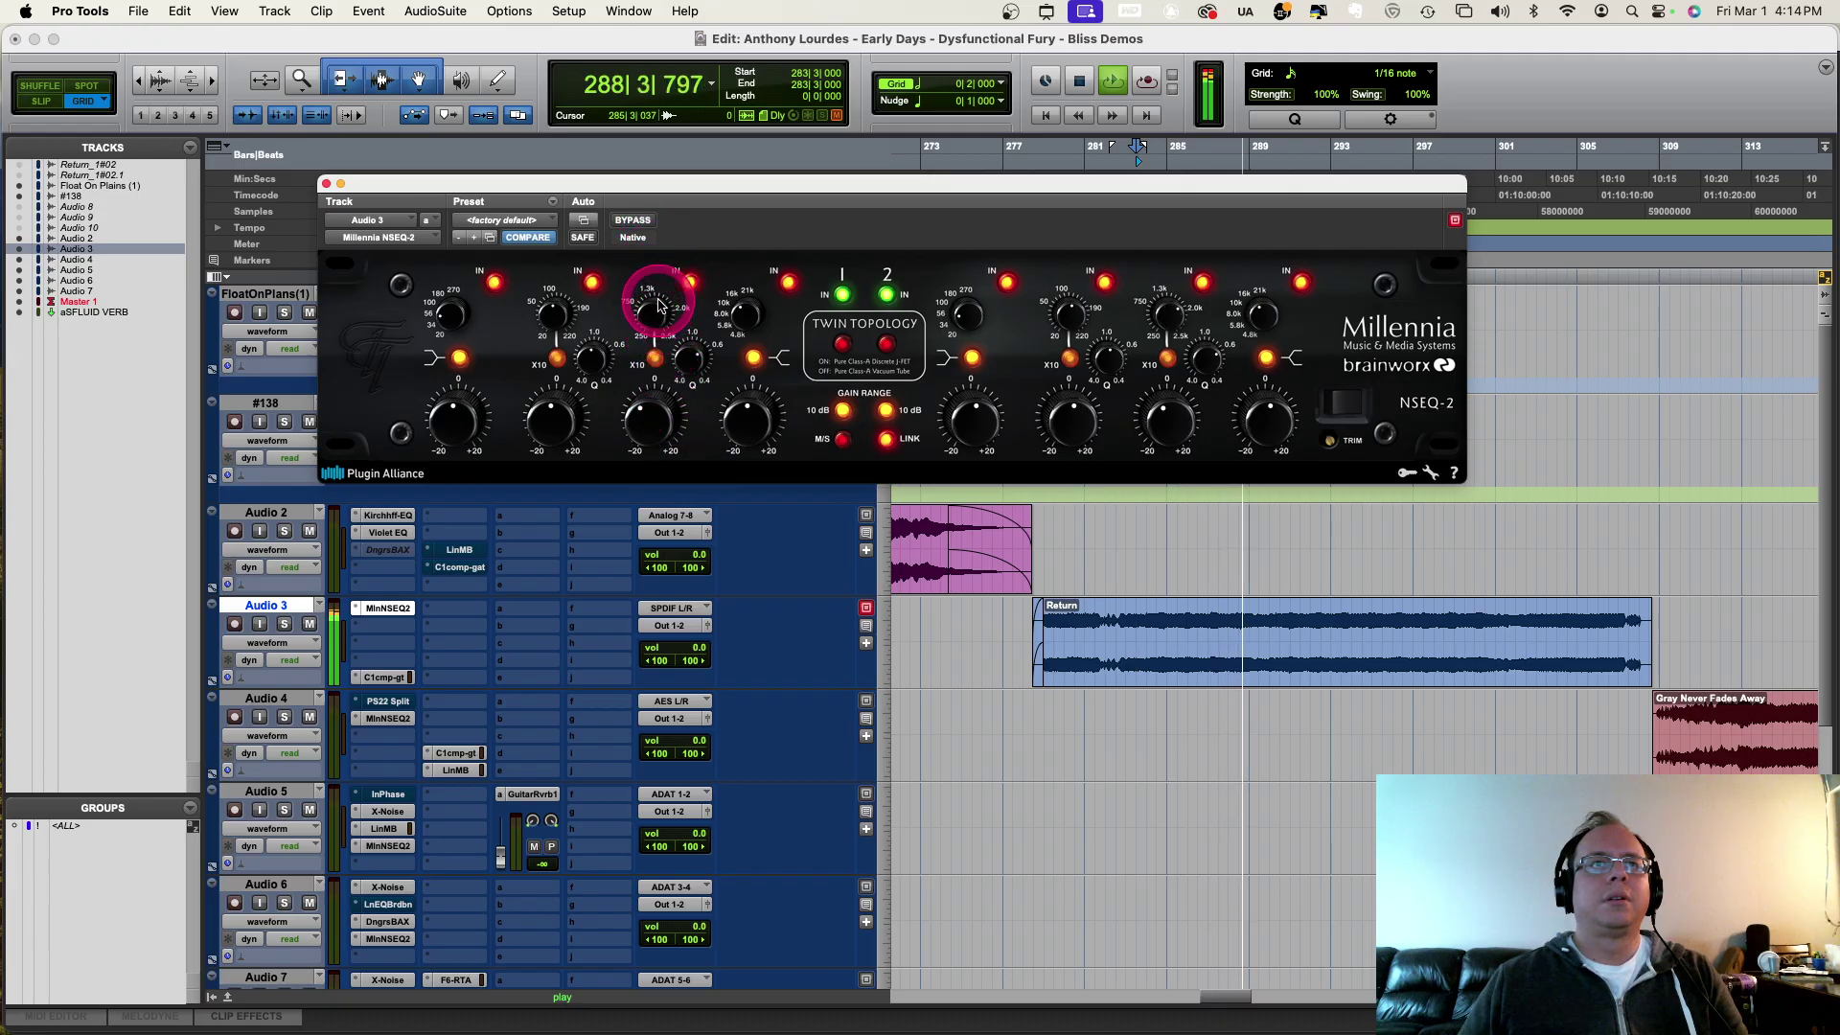
click(650, 220)
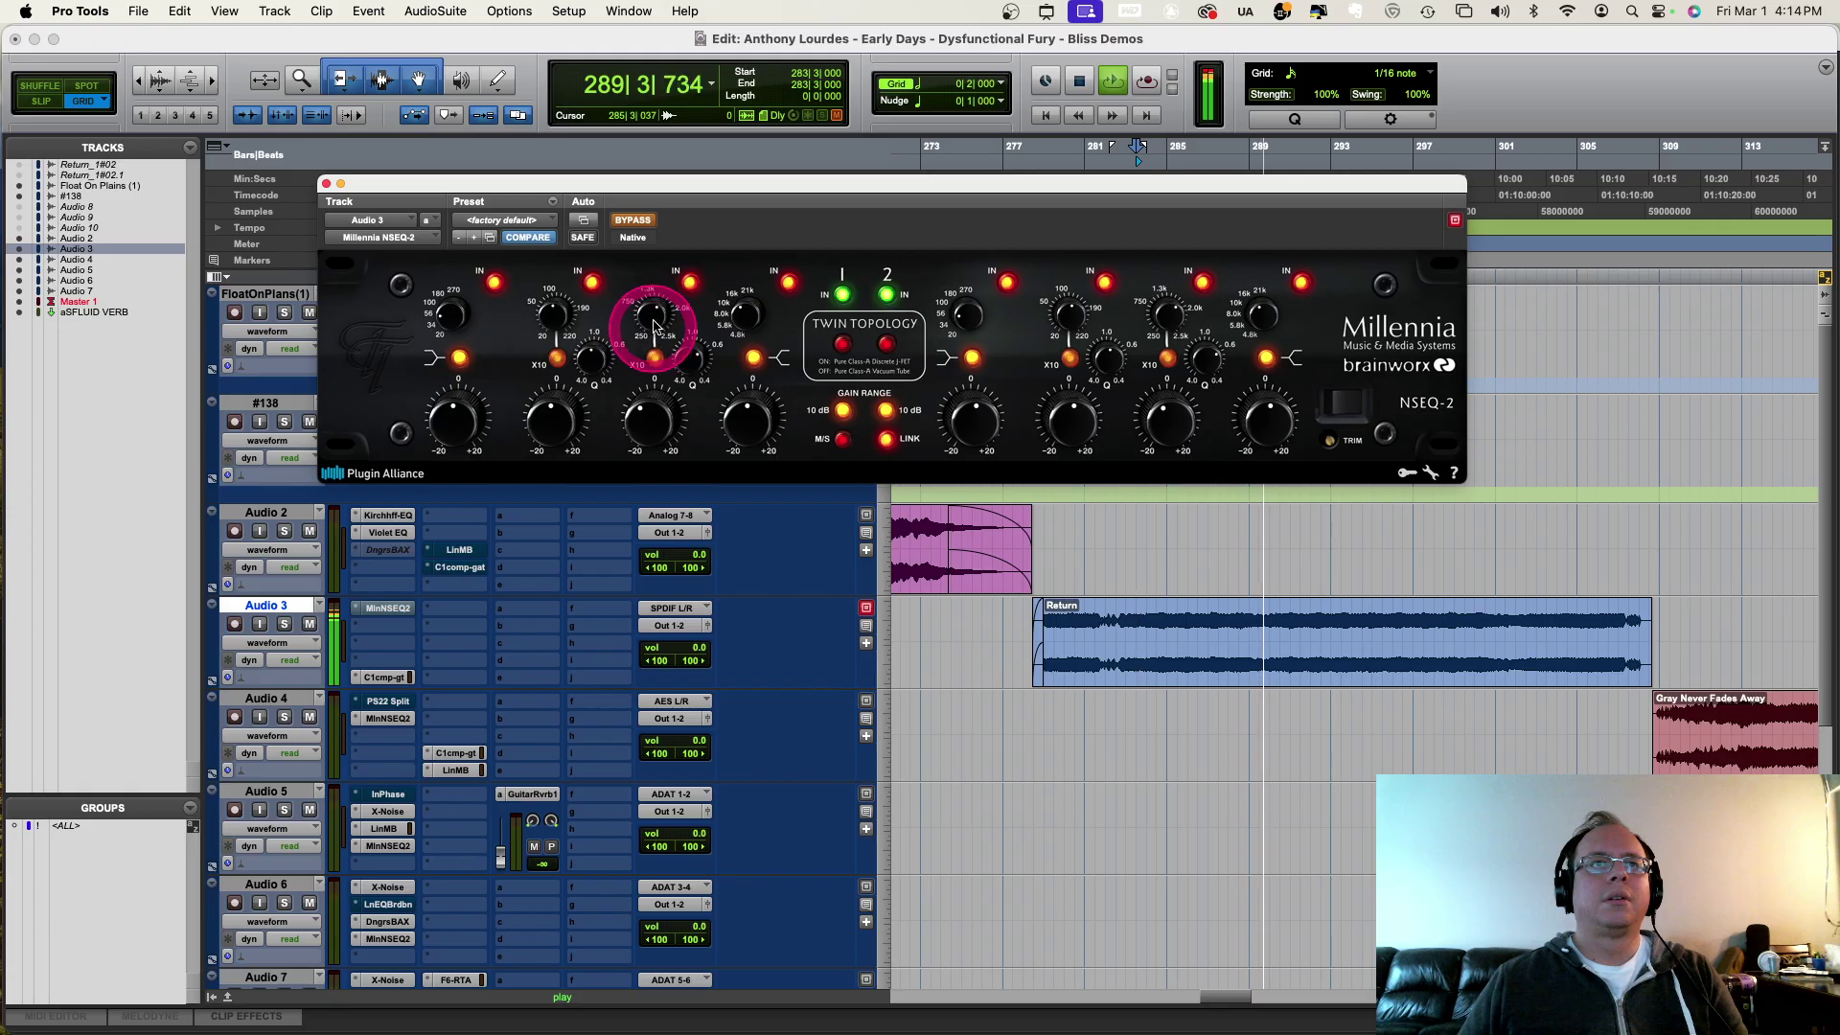
click(634, 222)
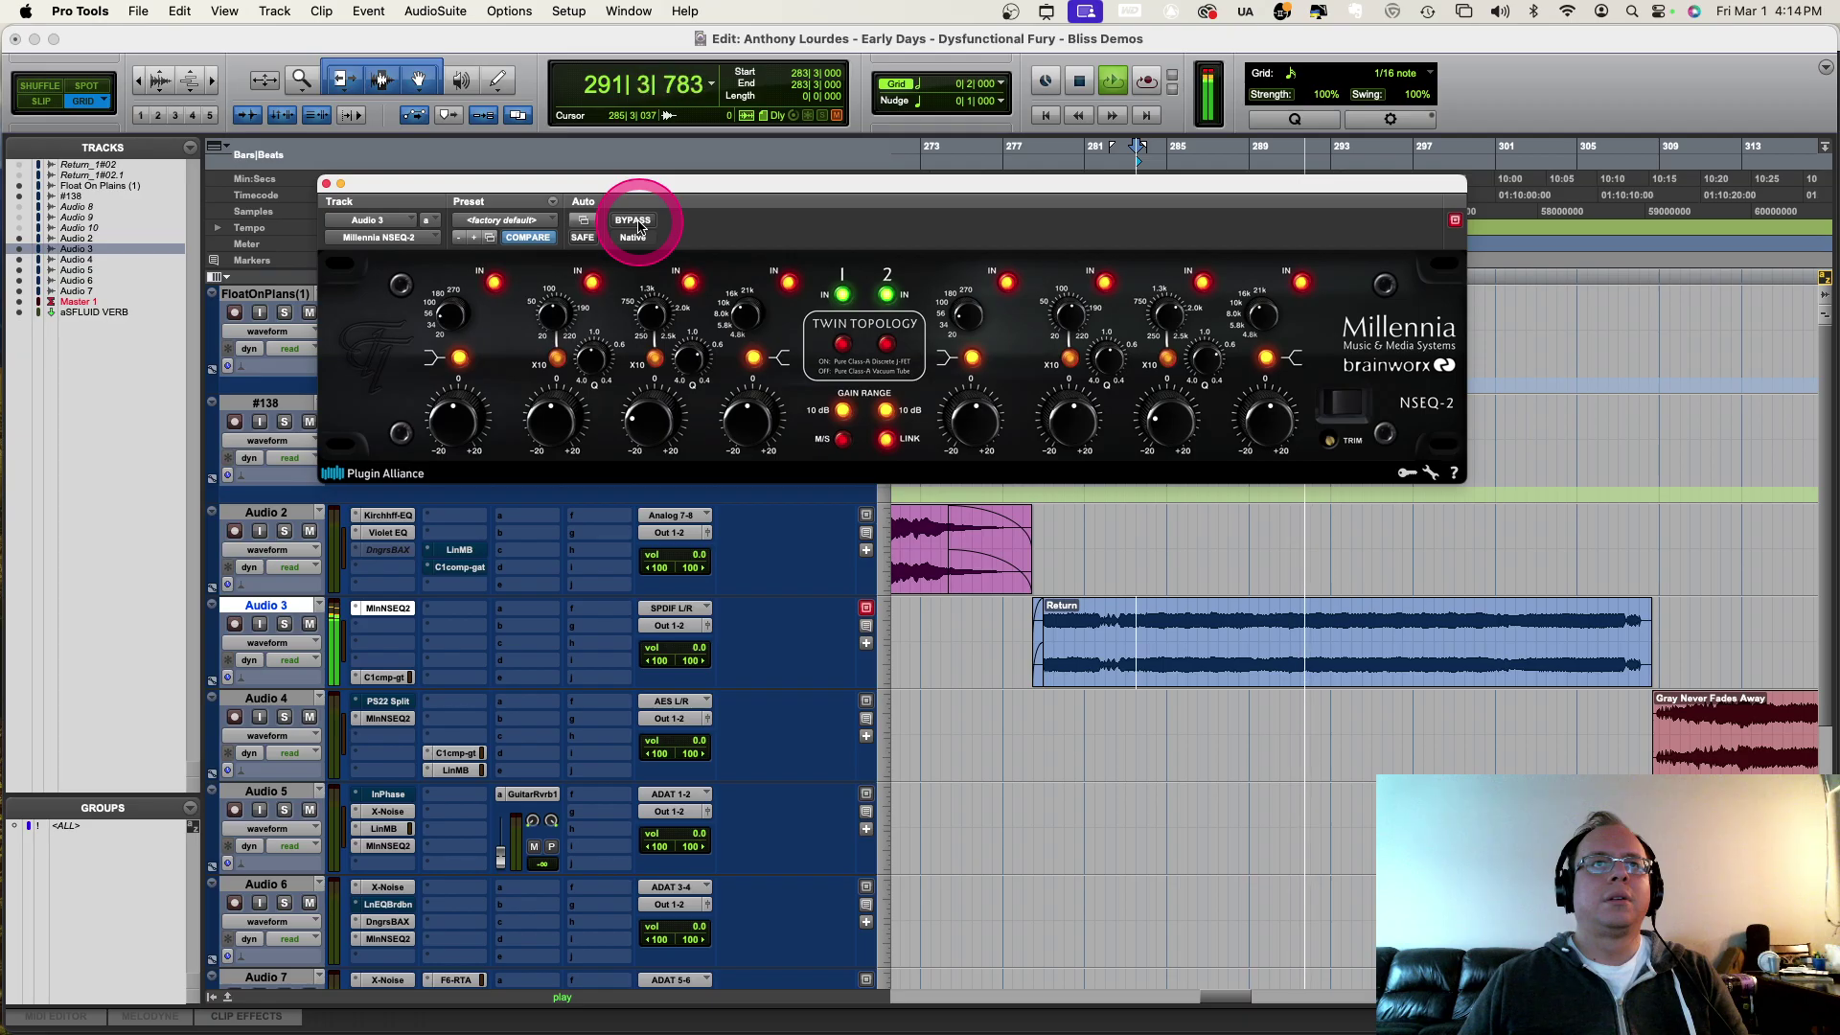
click(635, 221)
click(645, 303)
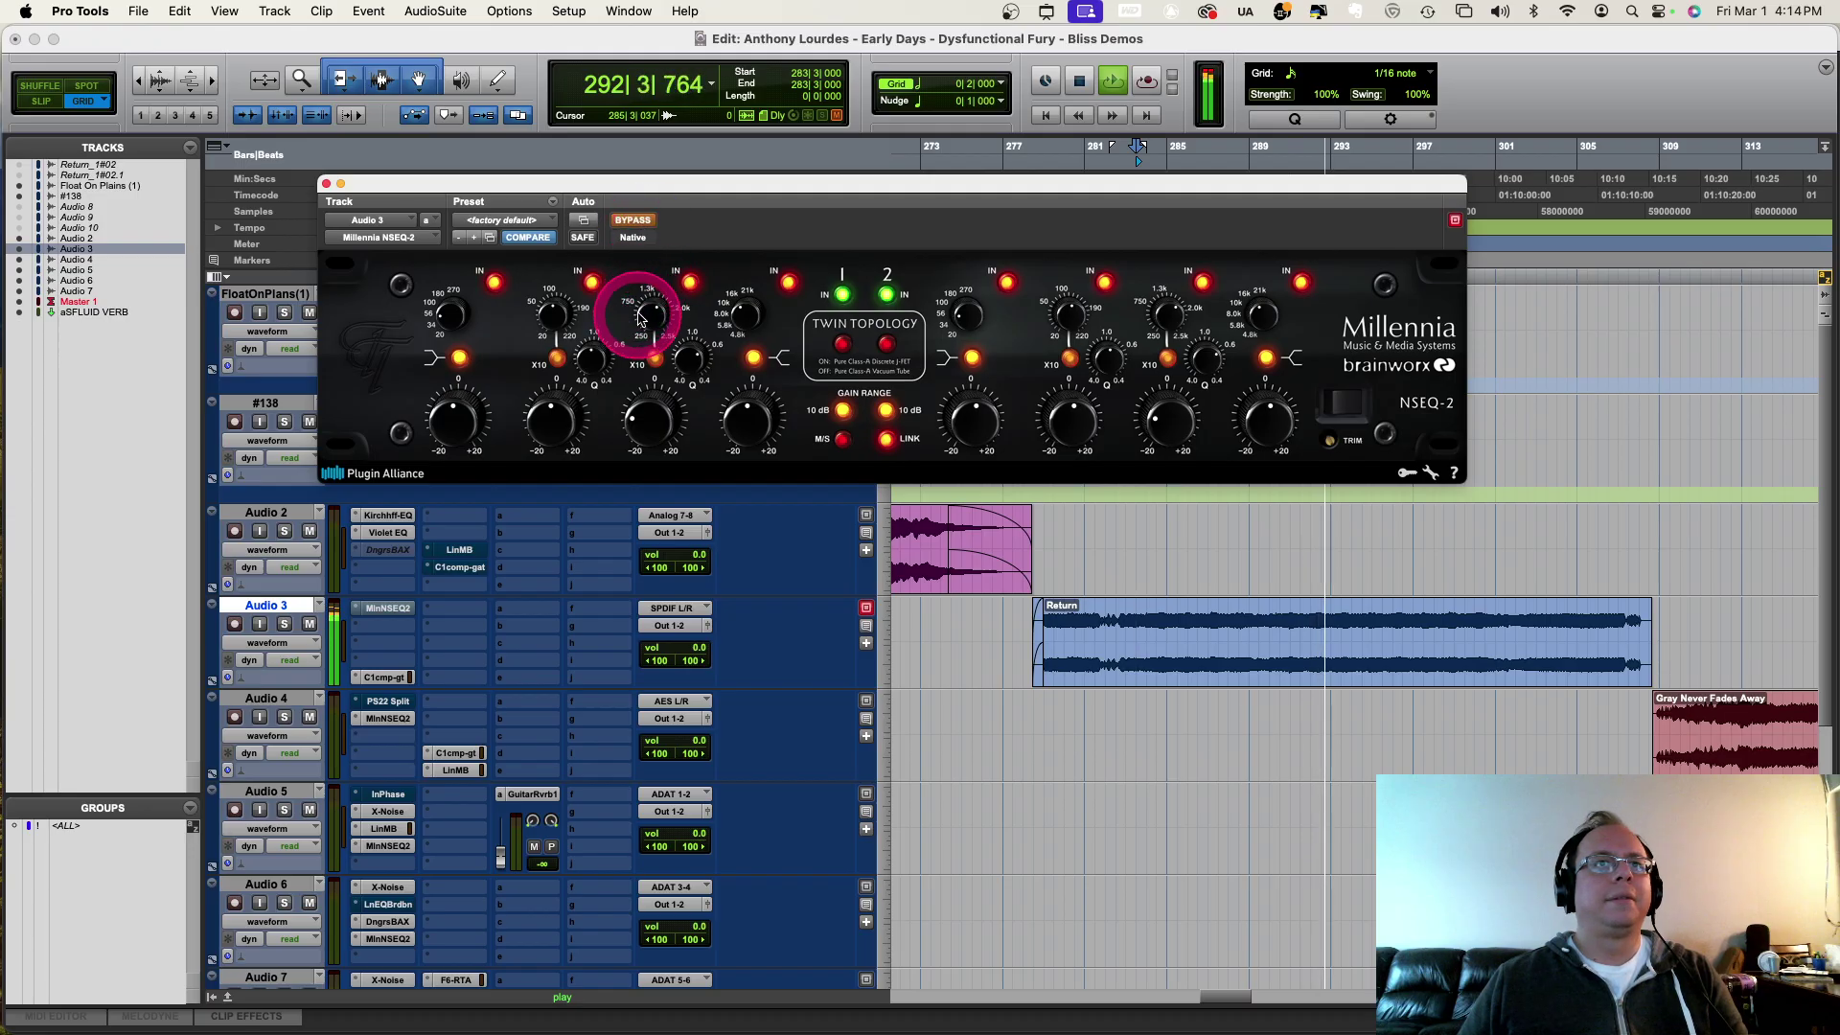
click(634, 221)
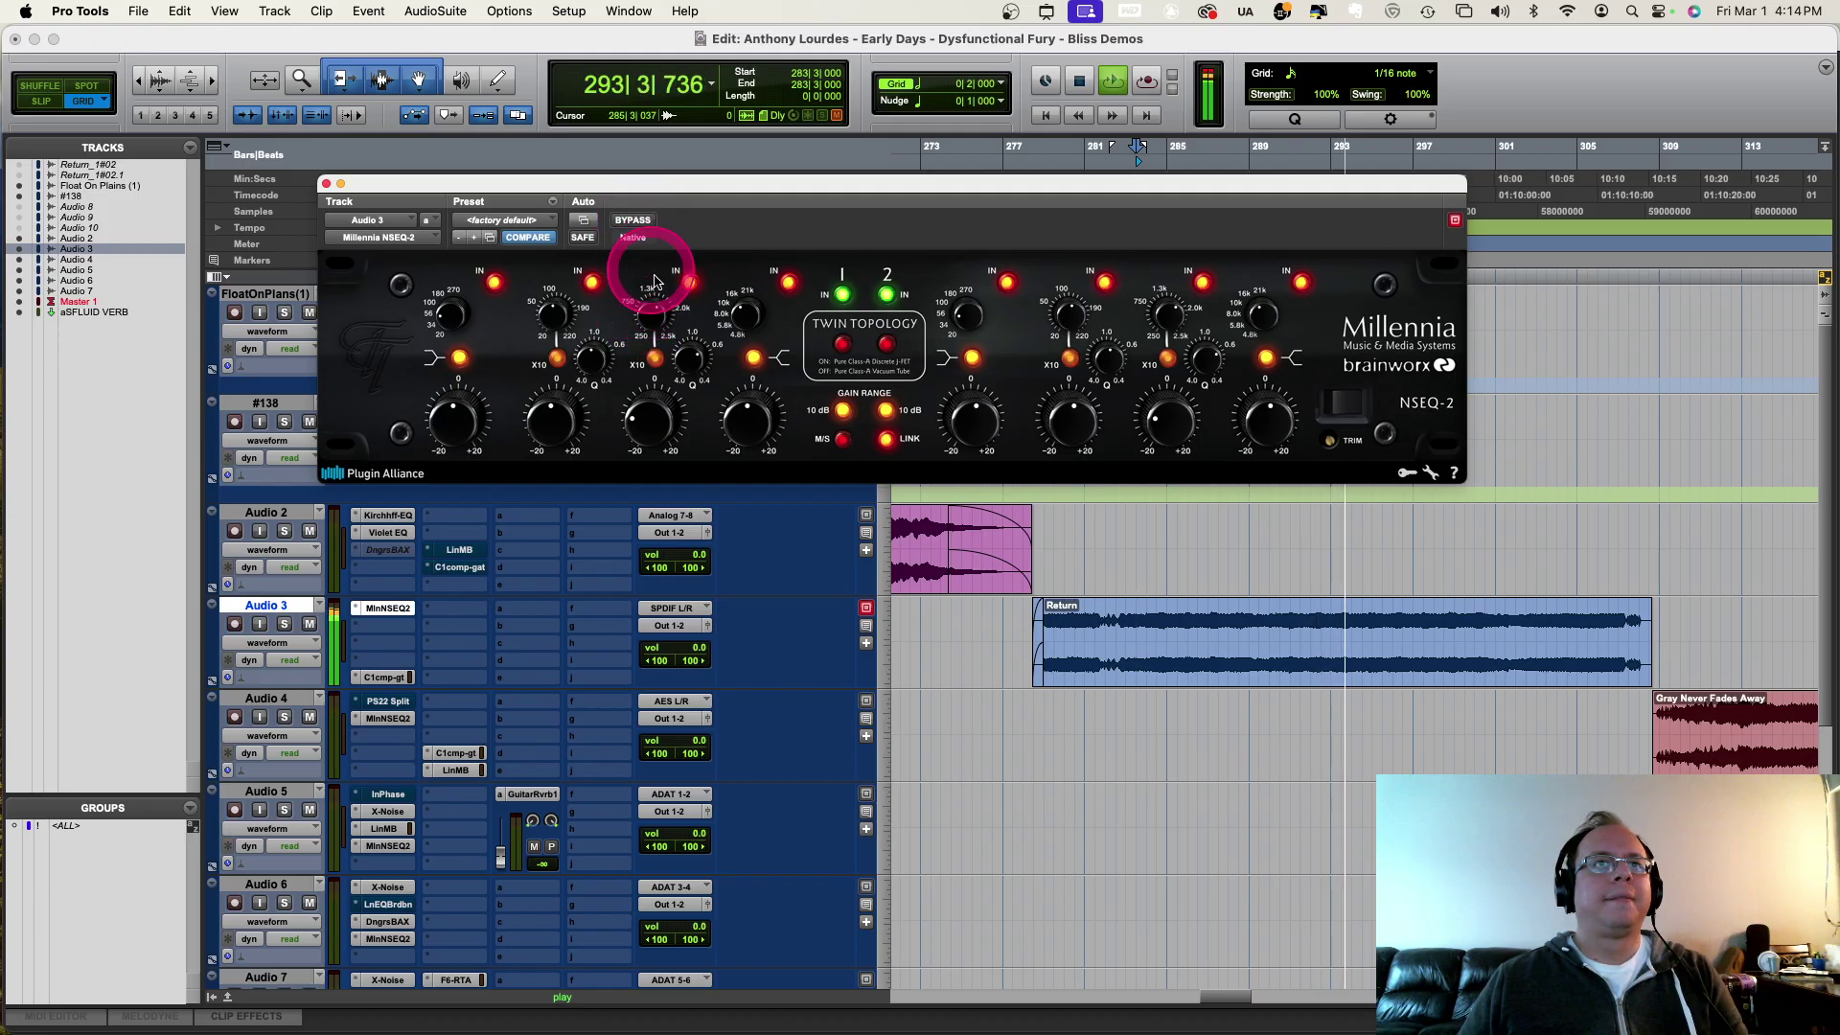
Step: Fine-tune the NSEQ-2's high-mid band, recheck it against bypass, and stop playback with the equalizer active
drag(650, 319, 622, 230)
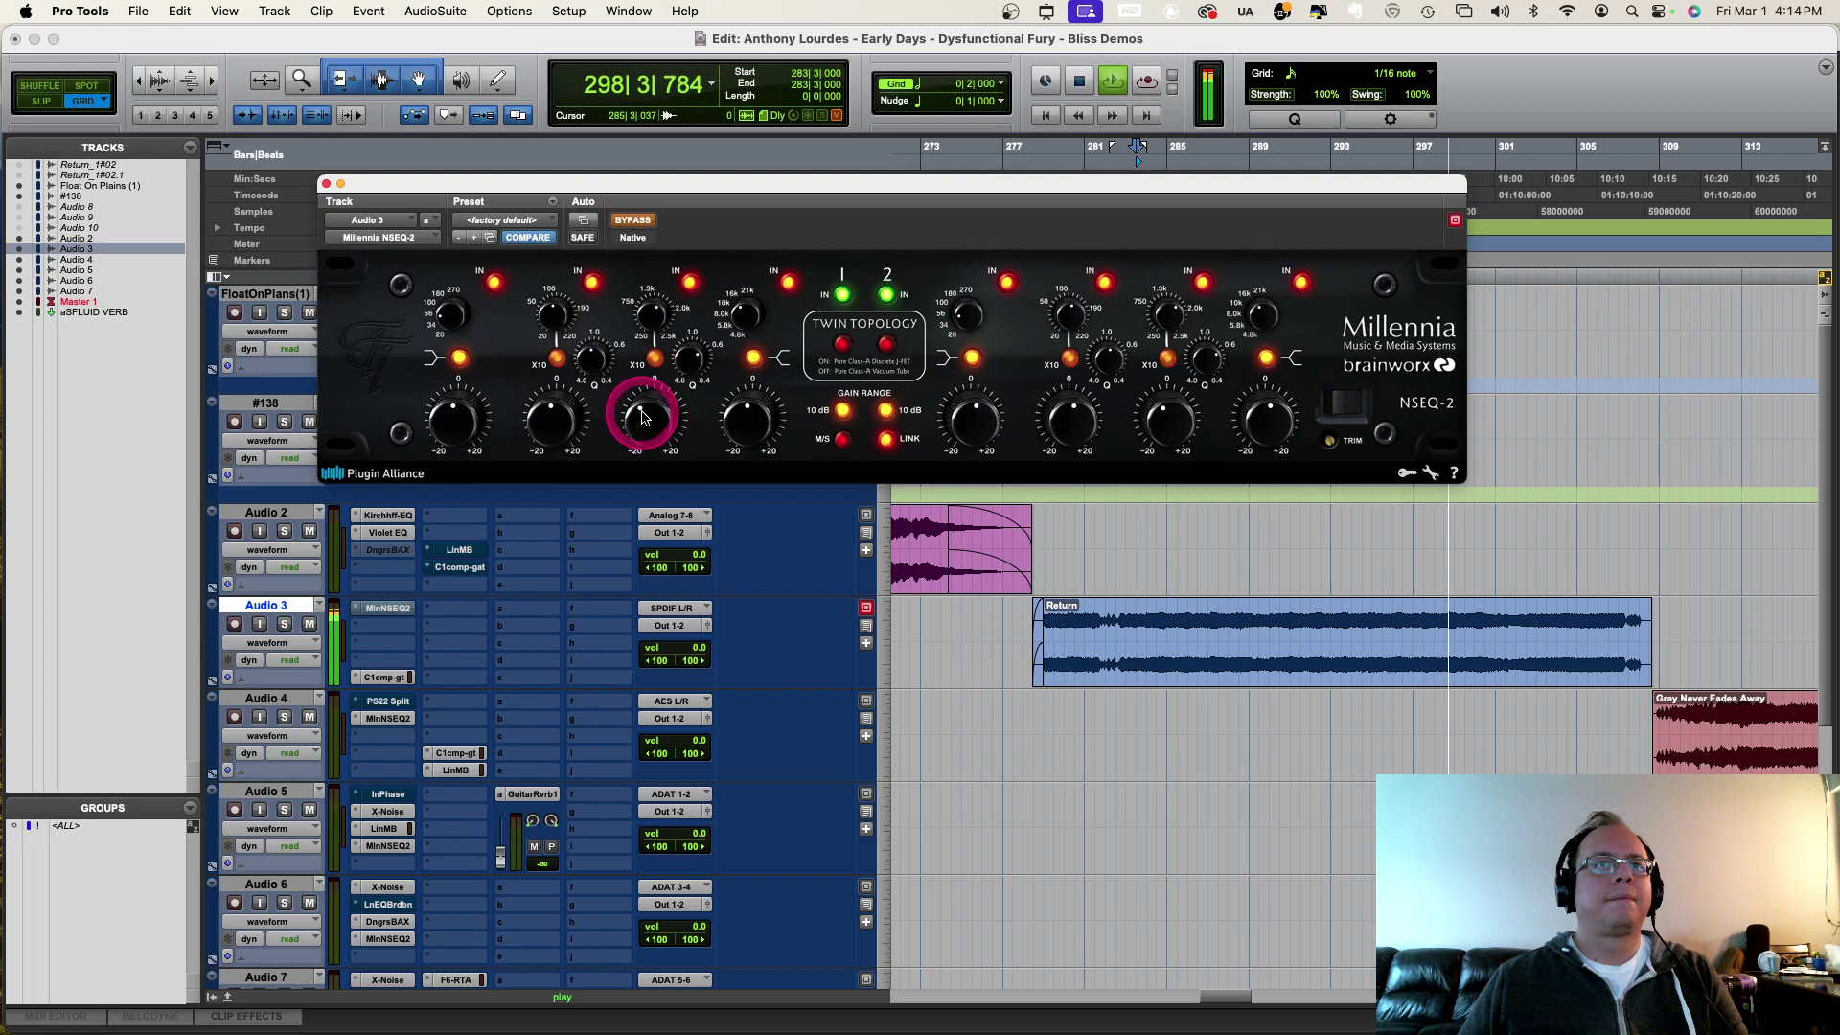
click(633, 221)
click(632, 220)
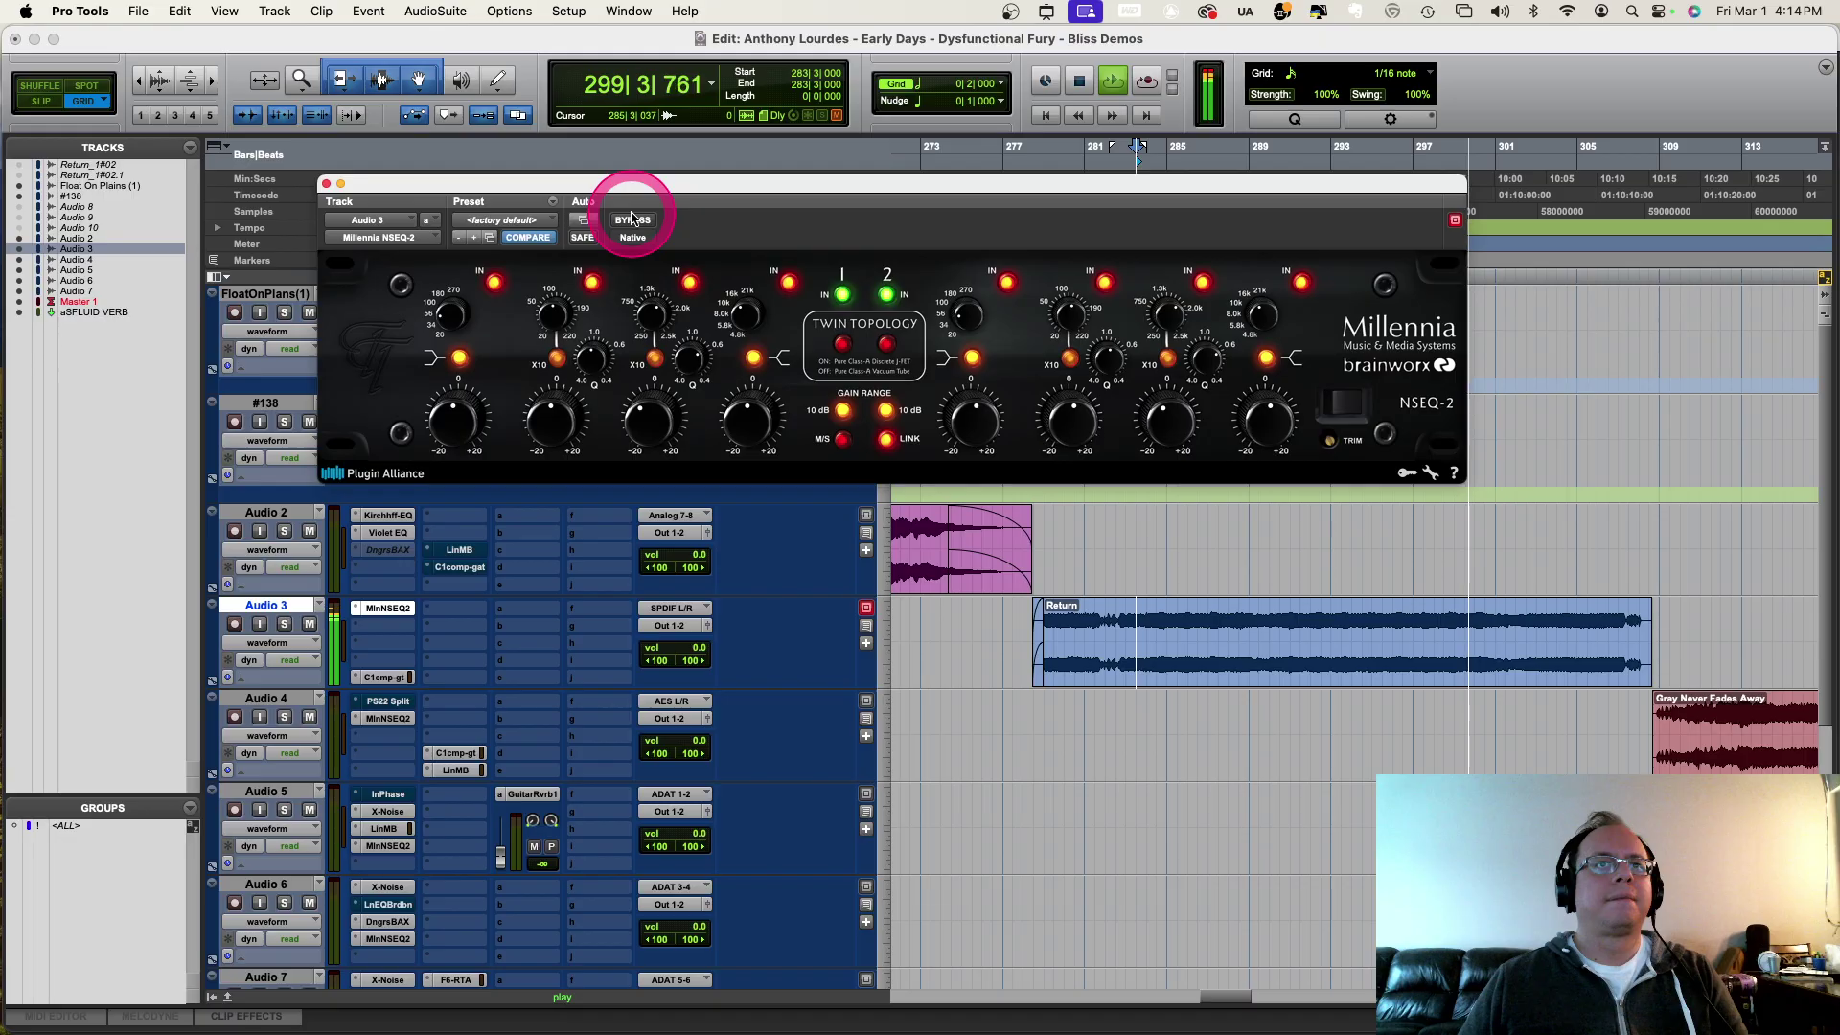
click(640, 419)
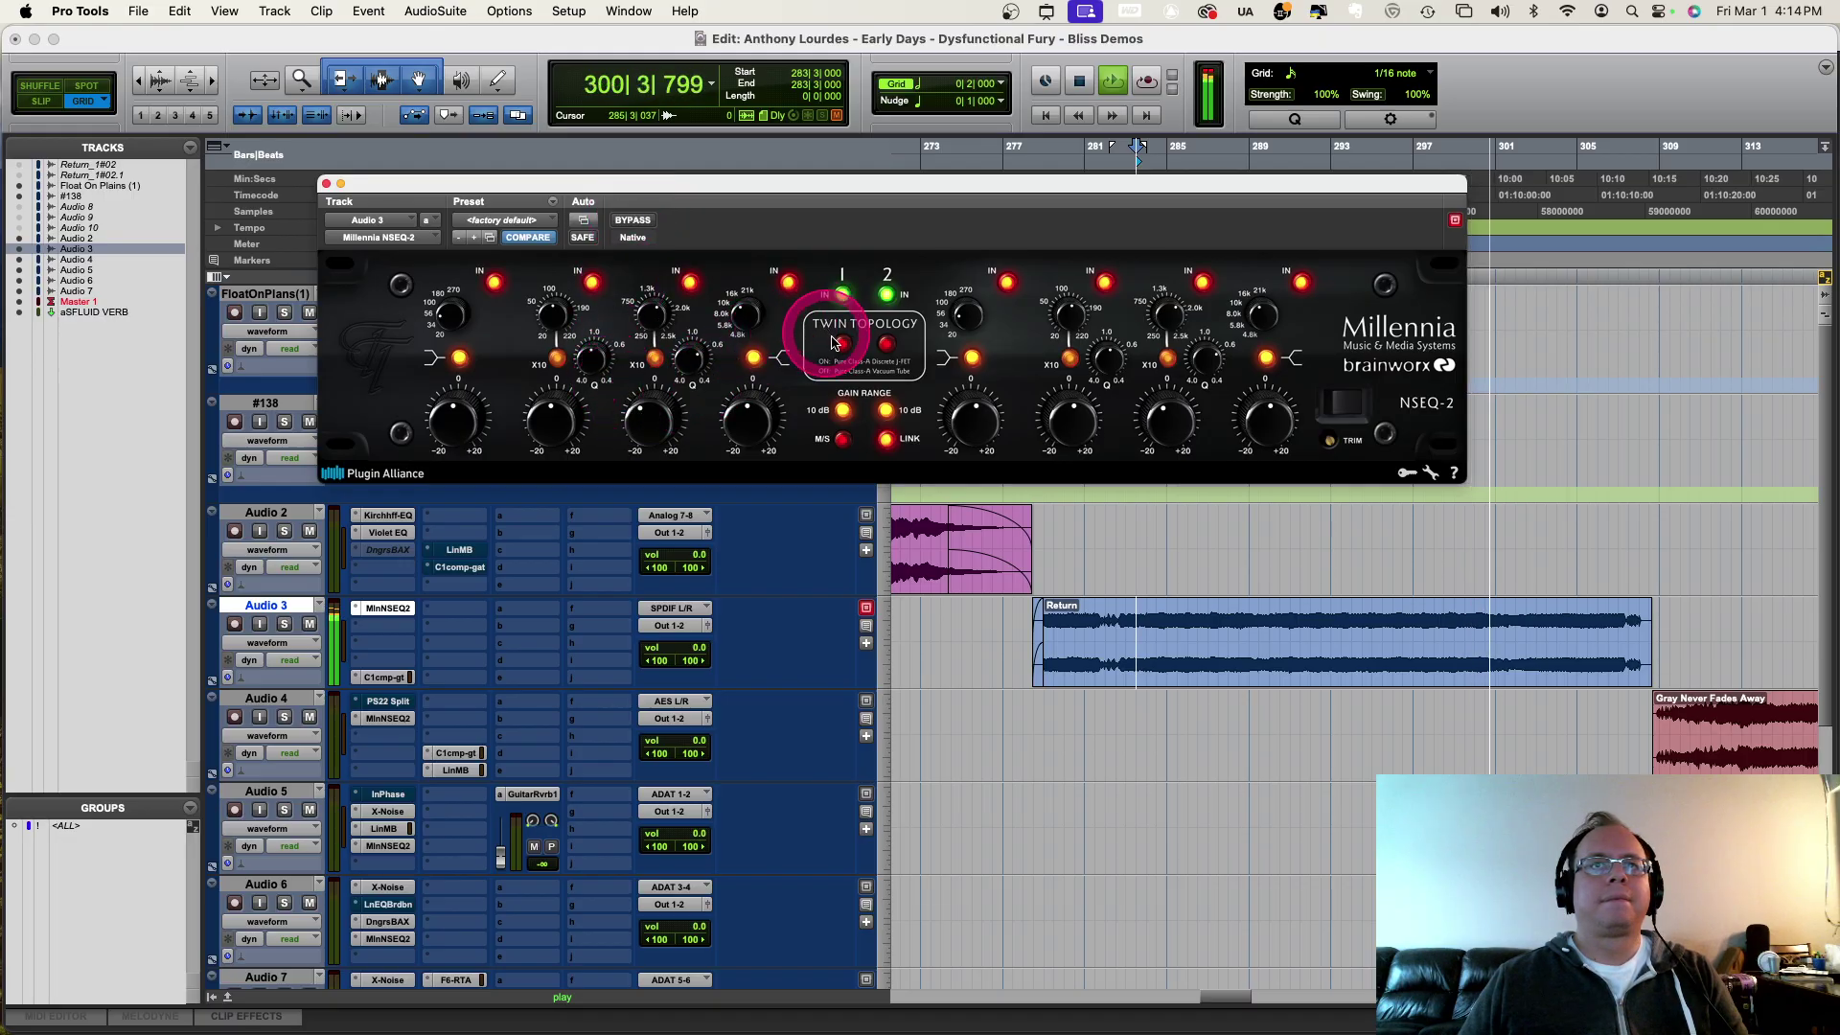
key(space)
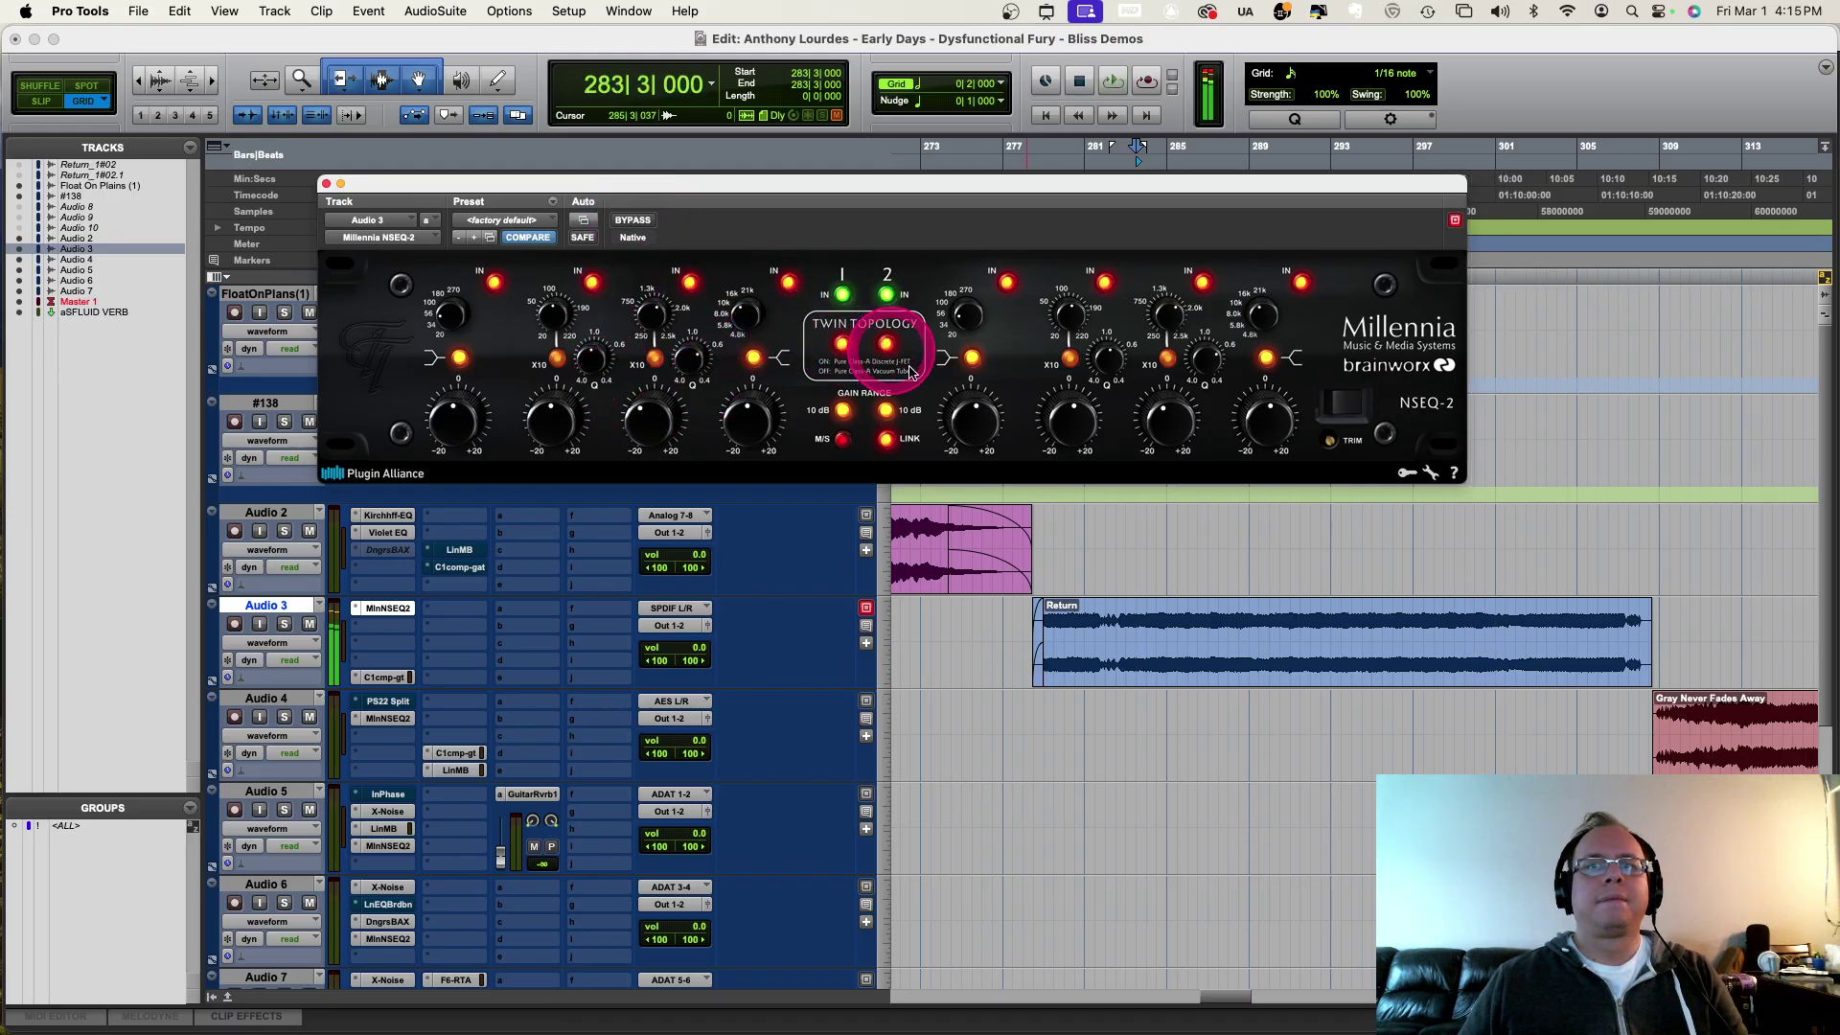
Step: Play Return from bar 283, beat 3, and compare the NSEQ-2's discrete J-FET and vacuum tube topologies
key(space)
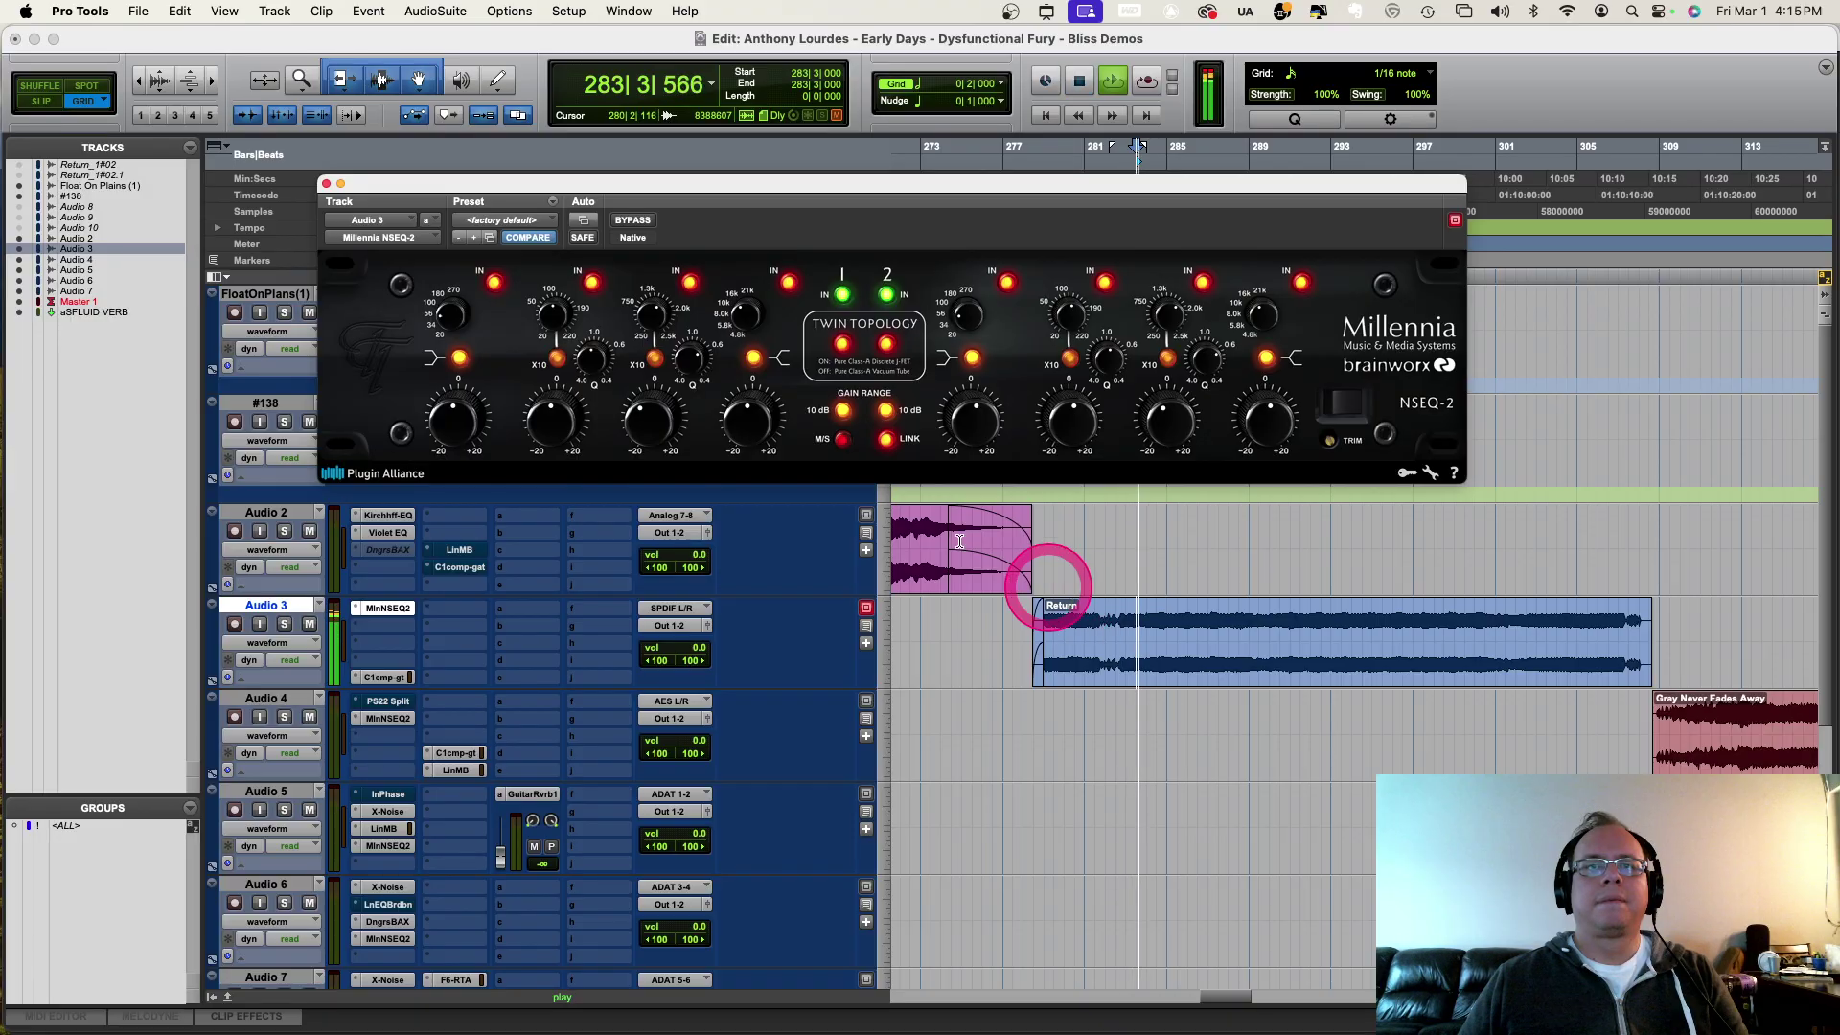
click(887, 348)
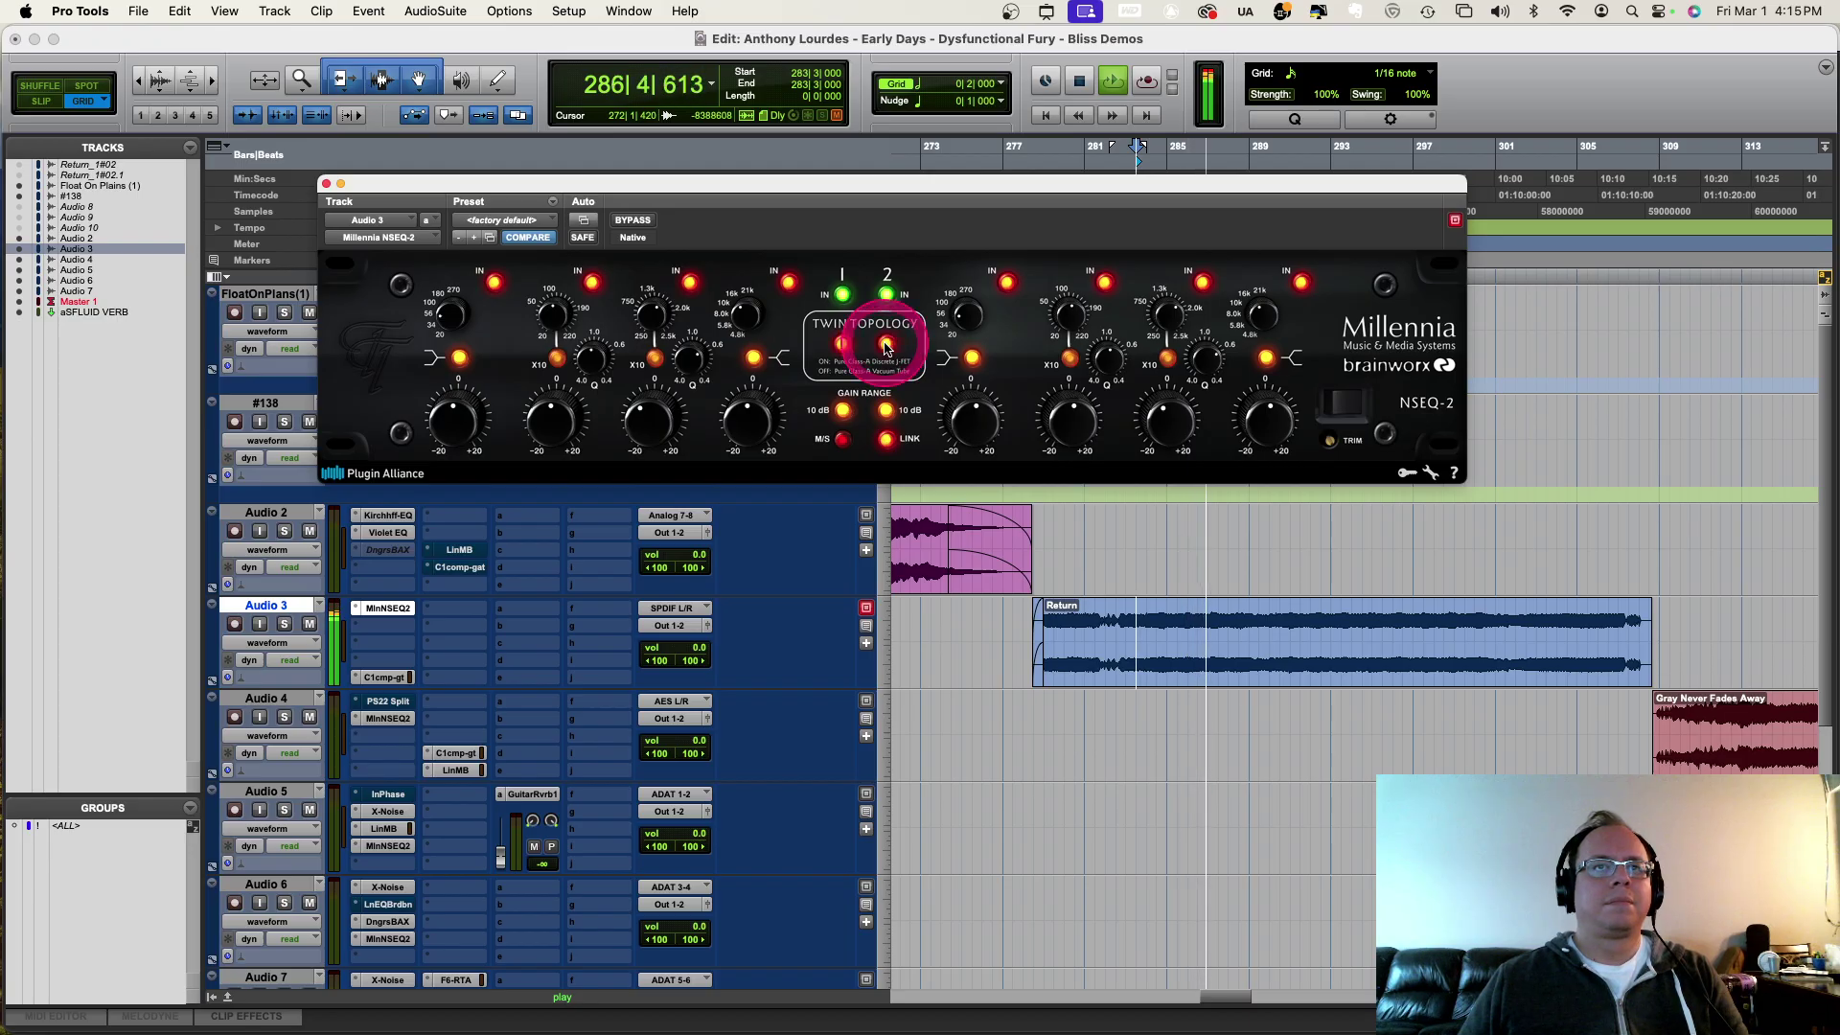
click(887, 348)
click(887, 348)
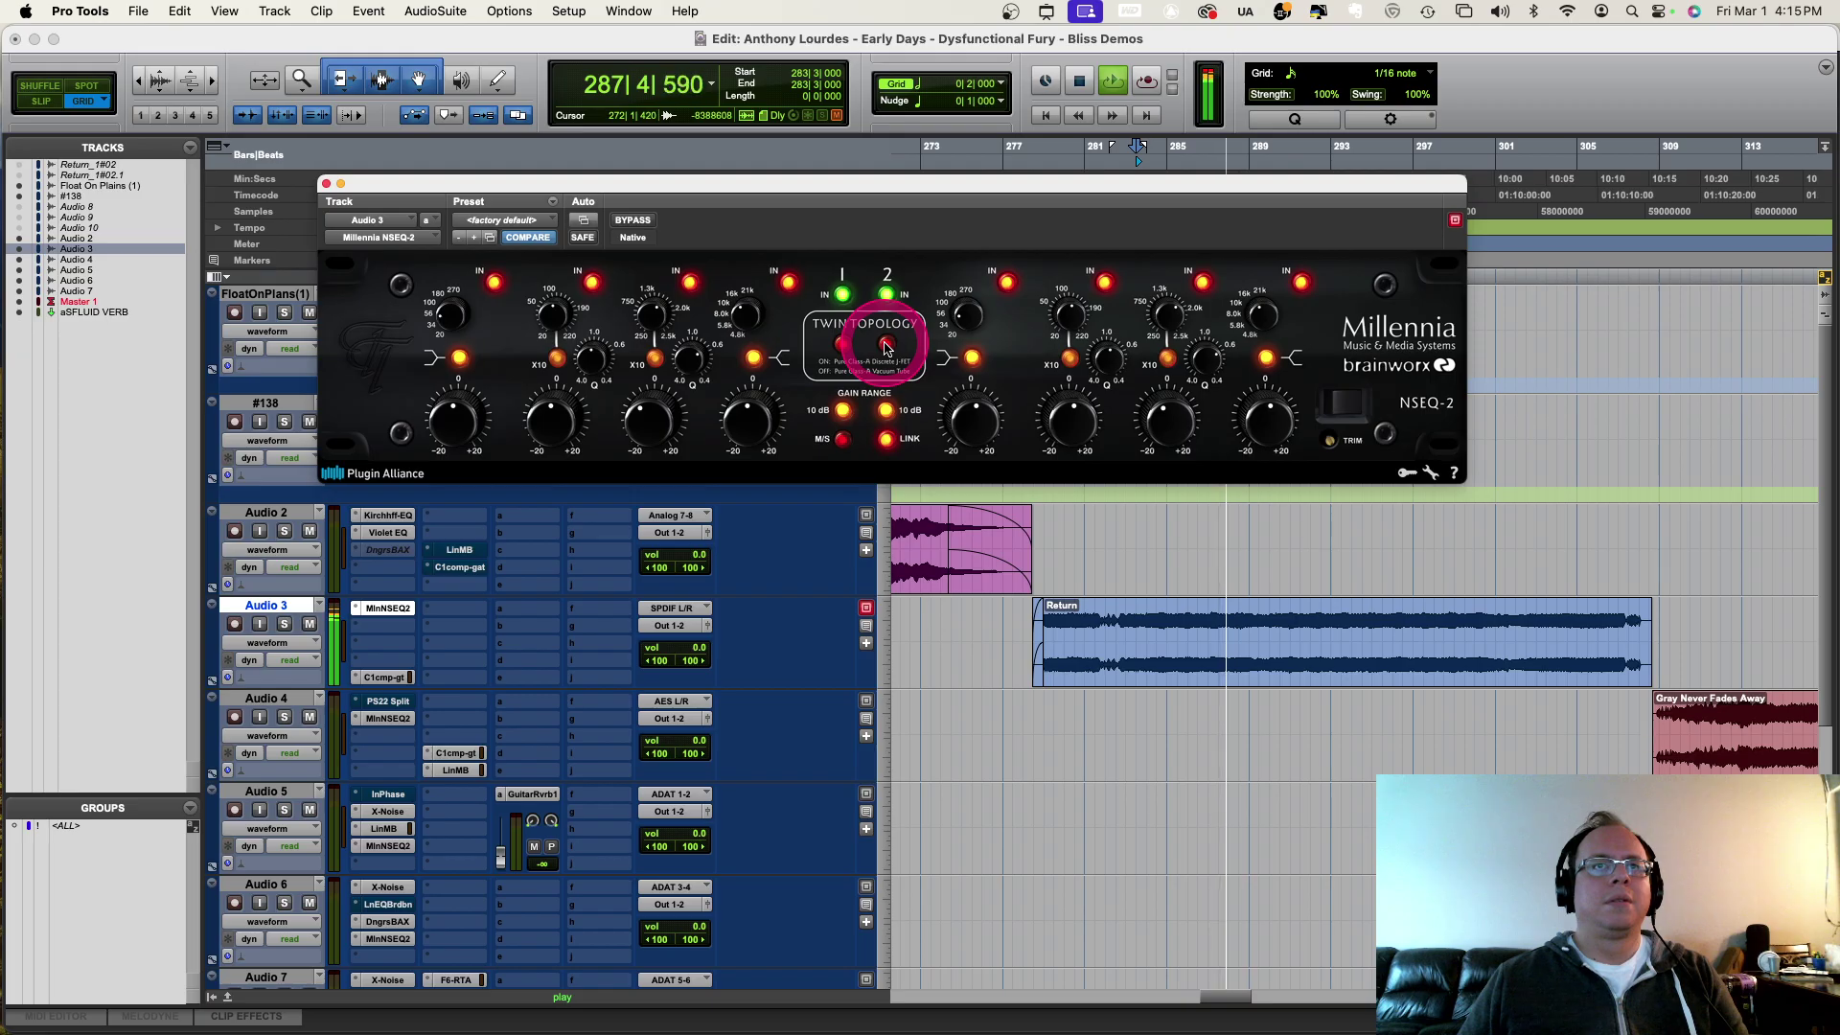
key(space)
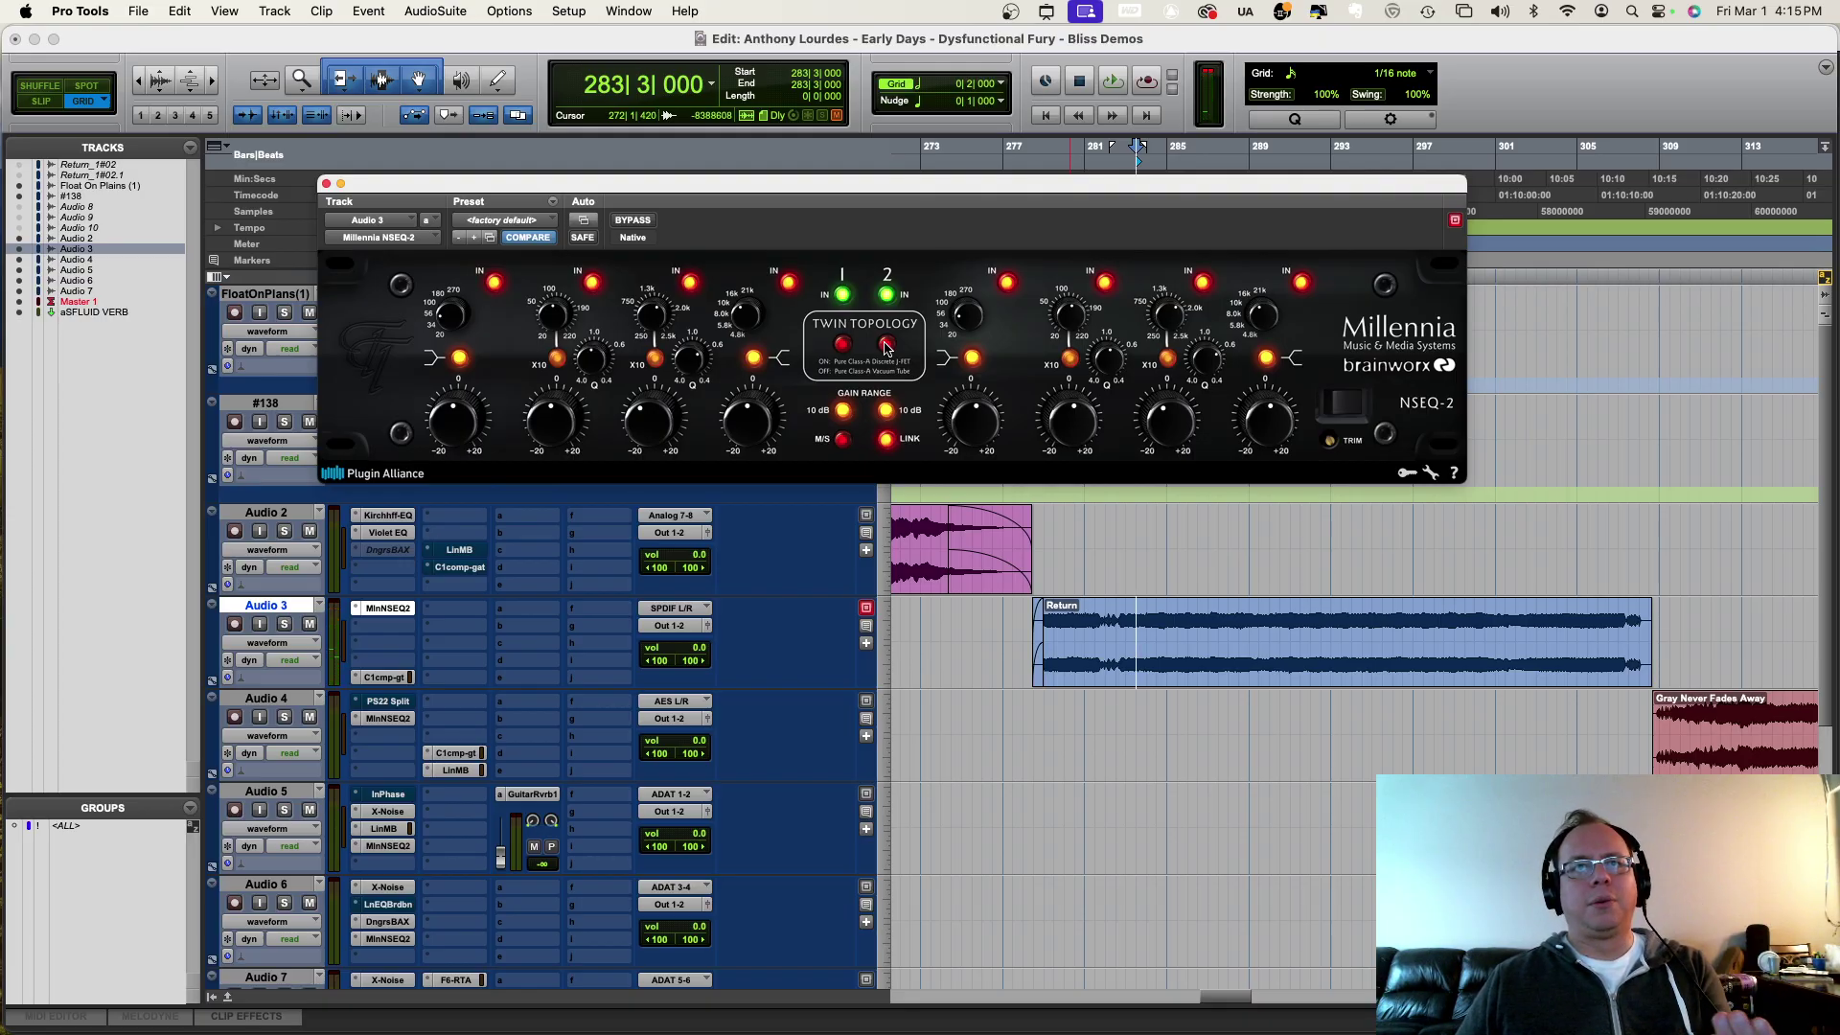
Step: Replay Return to recheck the Twin Topology setting, leave it on vacuum tube, stop playback, and close the NSEQ-2
key(space)
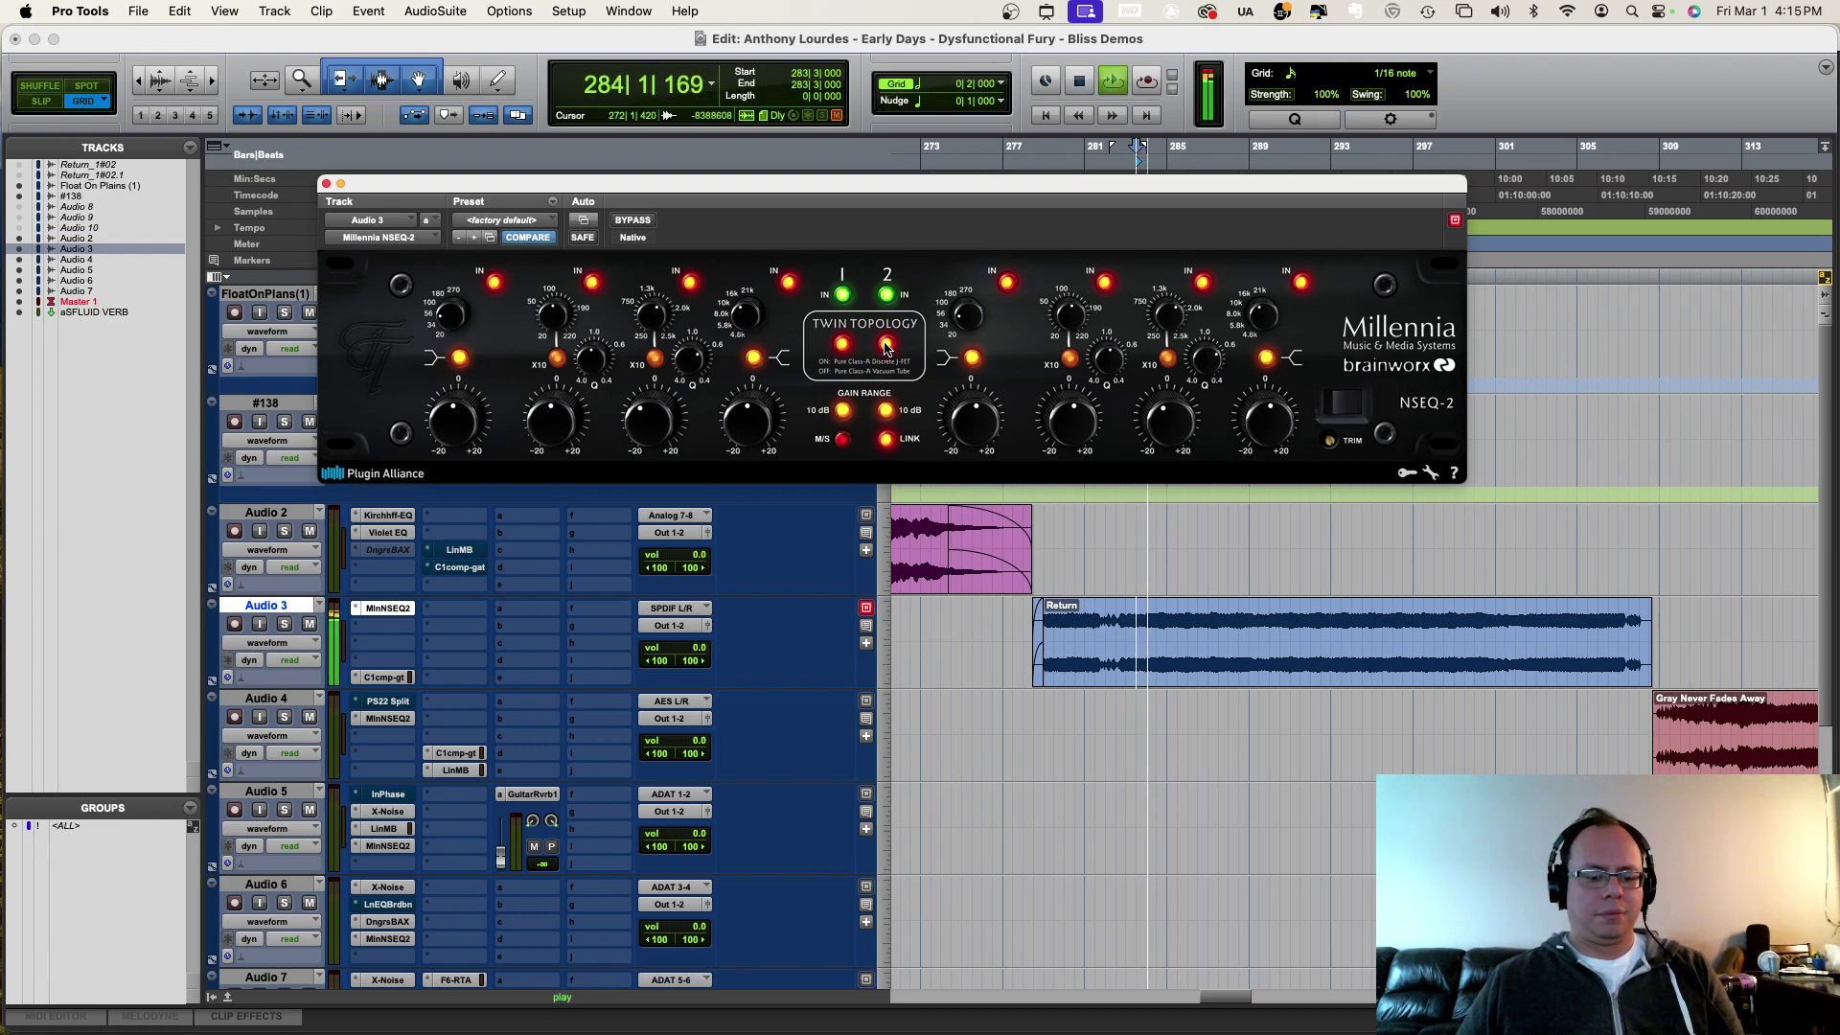
click(887, 347)
mouse_move(658, 443)
mouse_down()
mouse_move(649, 422)
mouse_move(648, 505)
mouse_move(637, 412)
mouse_up()
click(843, 347)
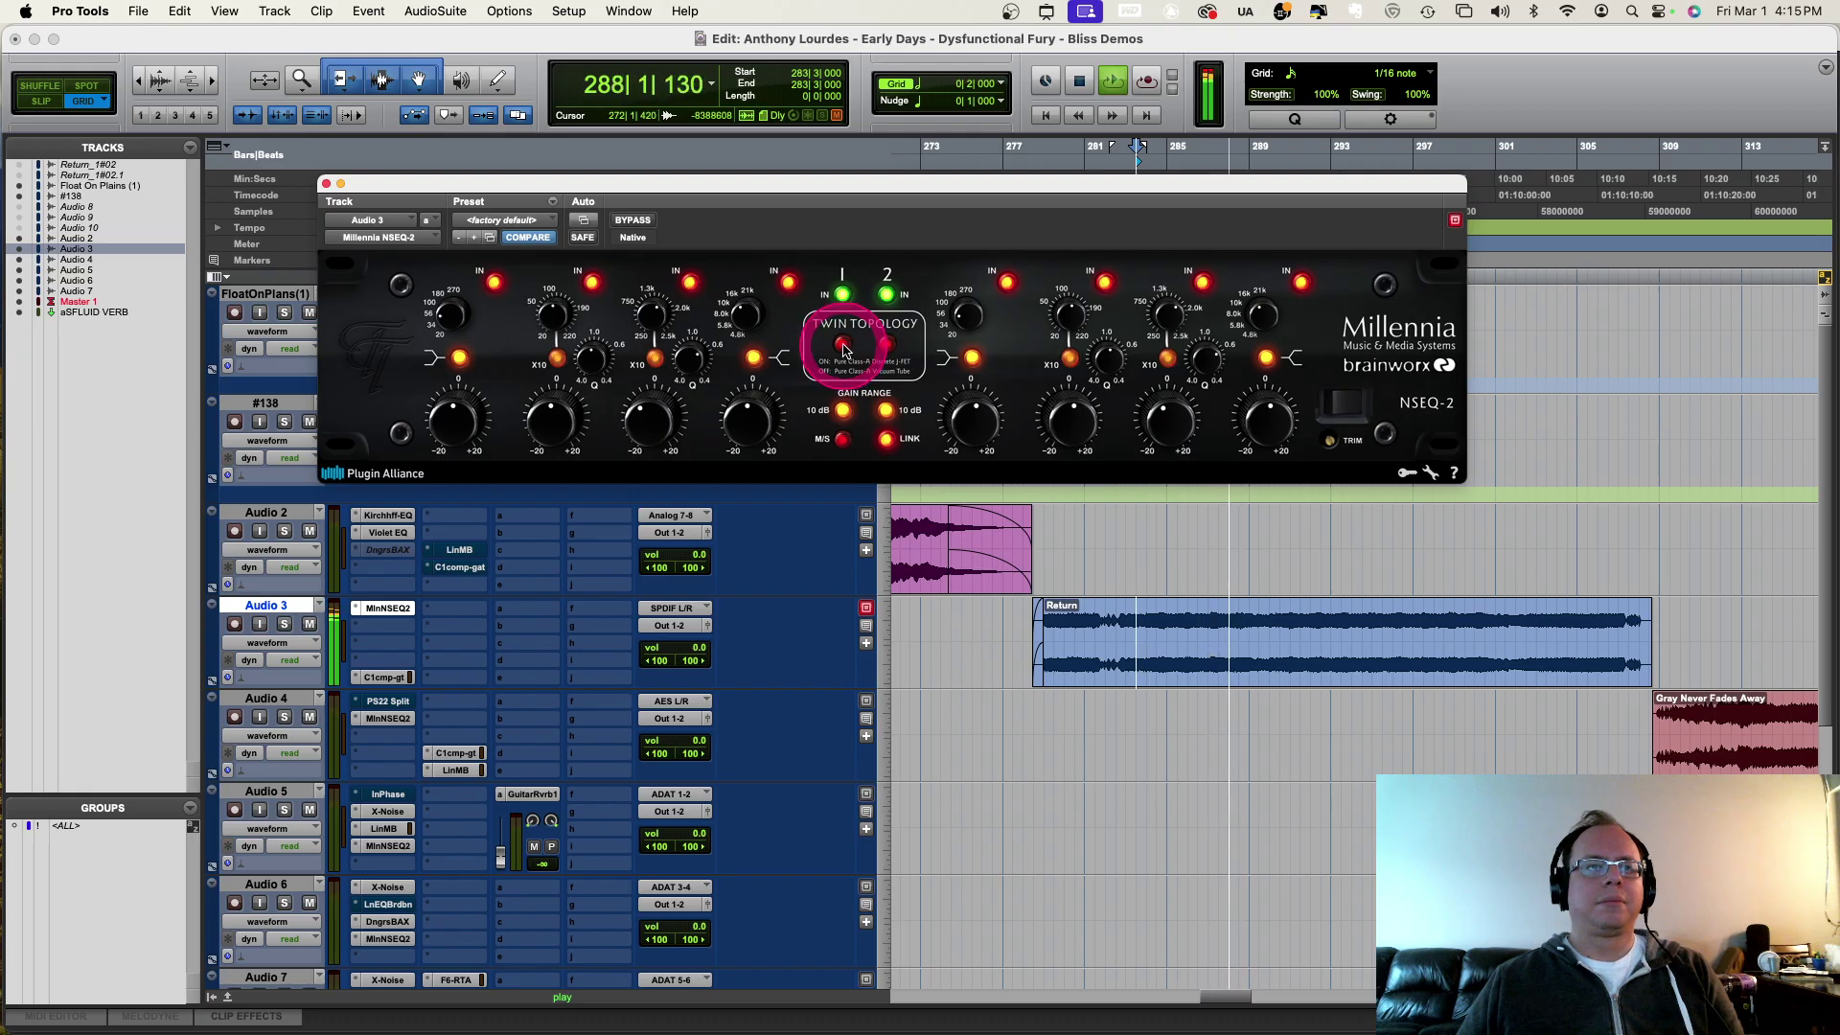
click(842, 347)
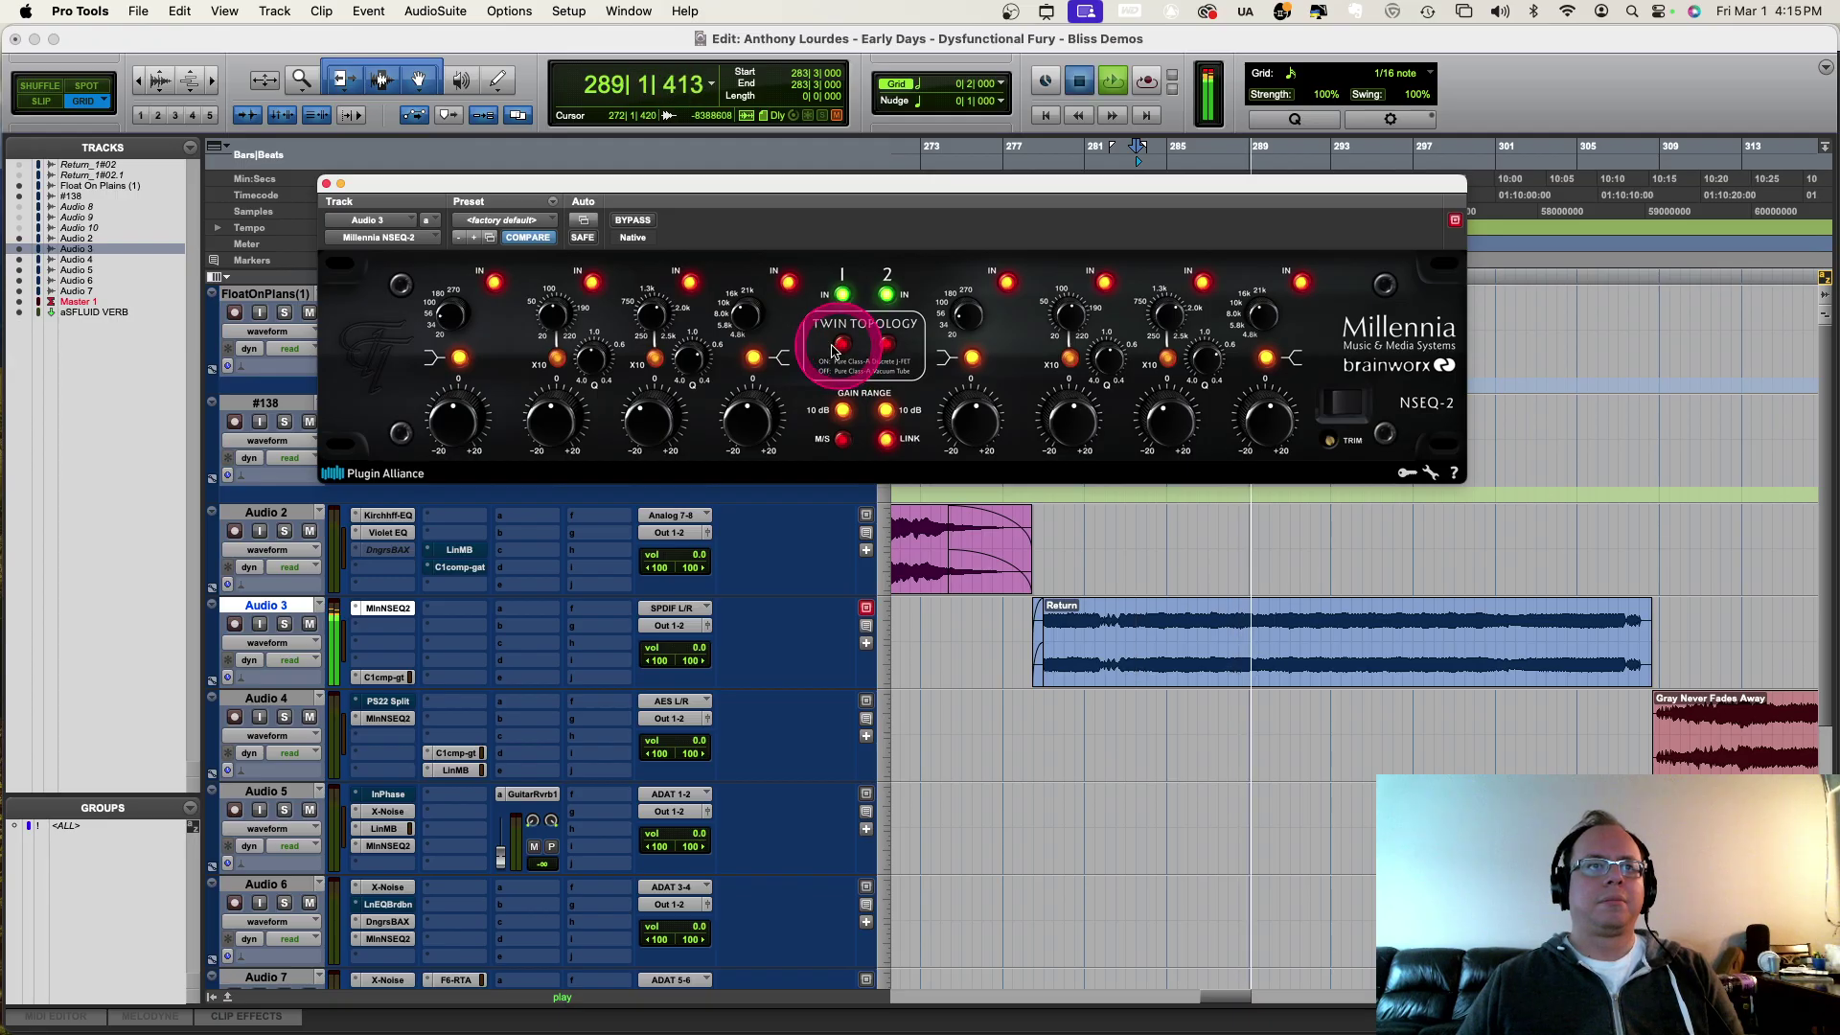
key(space)
click(325, 185)
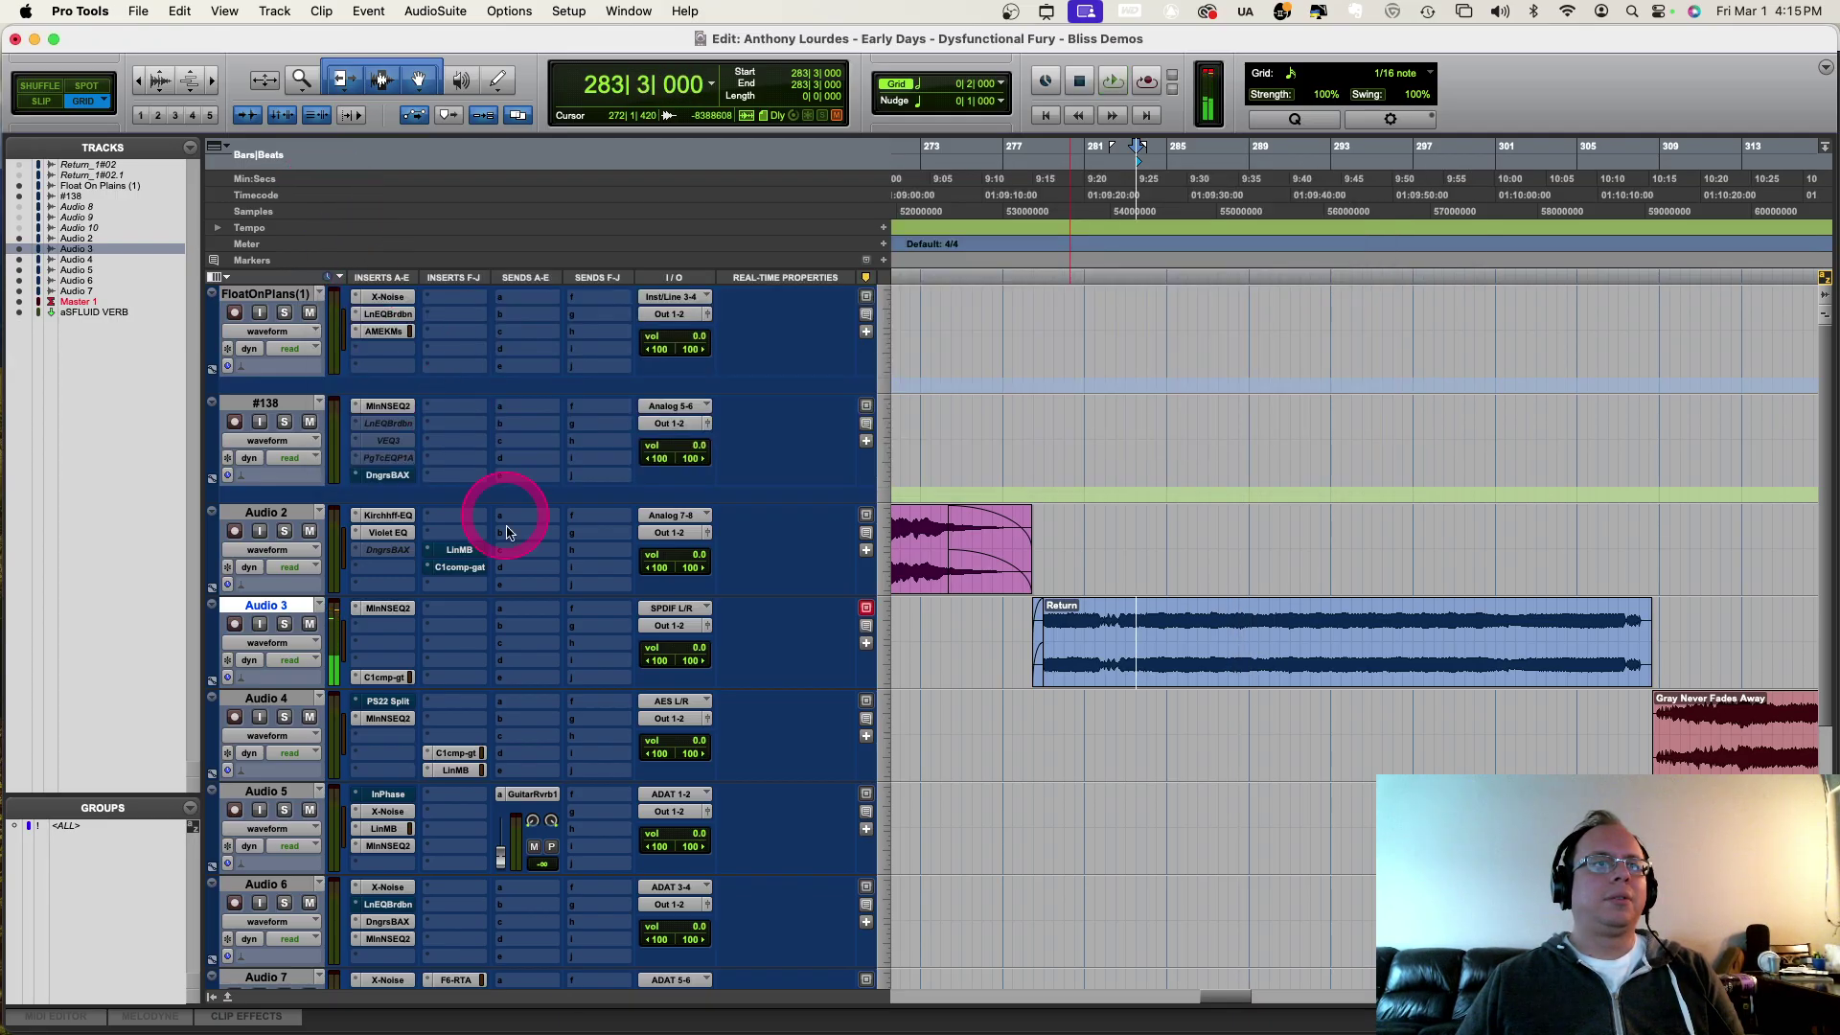
Step: Search the plug-ins for "stereo" for Audio 3's second insert slot and look through the matches
click(392, 632)
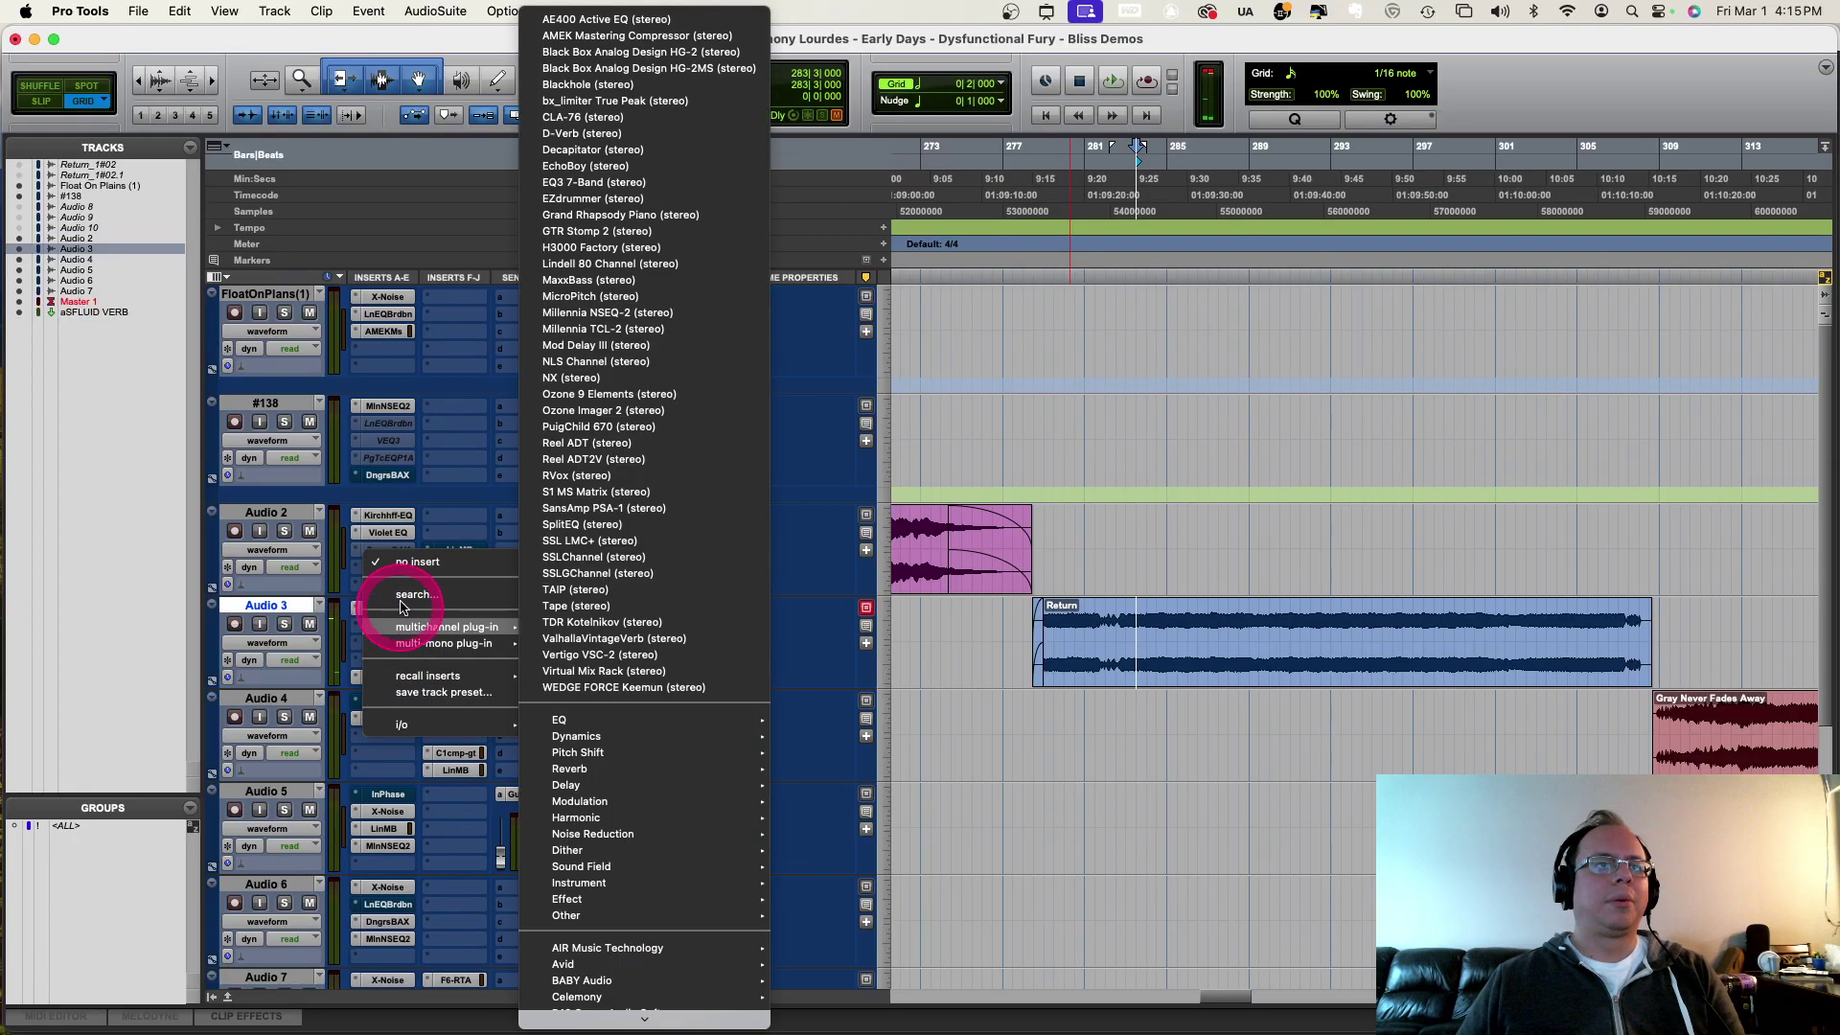
click(403, 601)
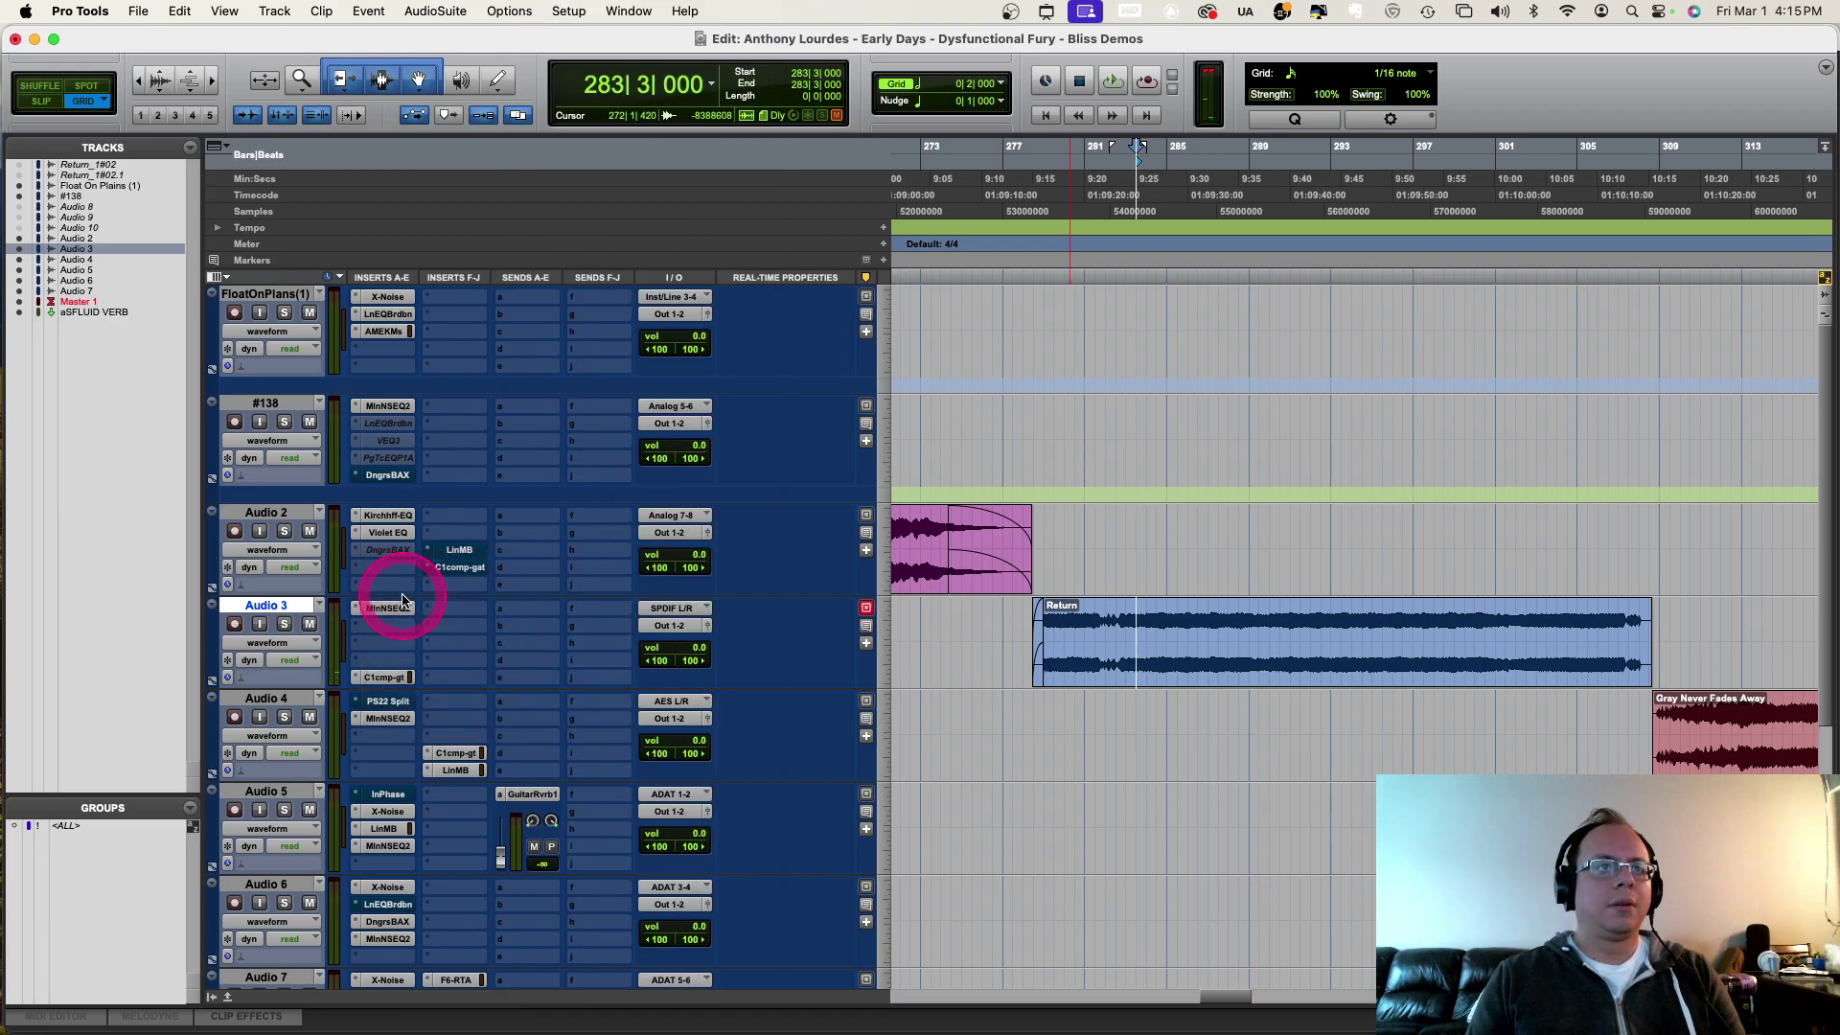
text(tereos)
key(BackSpace)
key(BackSpace)
key(BackSpace)
key(BackSpace)
key(BackSpace)
key(BackSpace)
text(stereo)
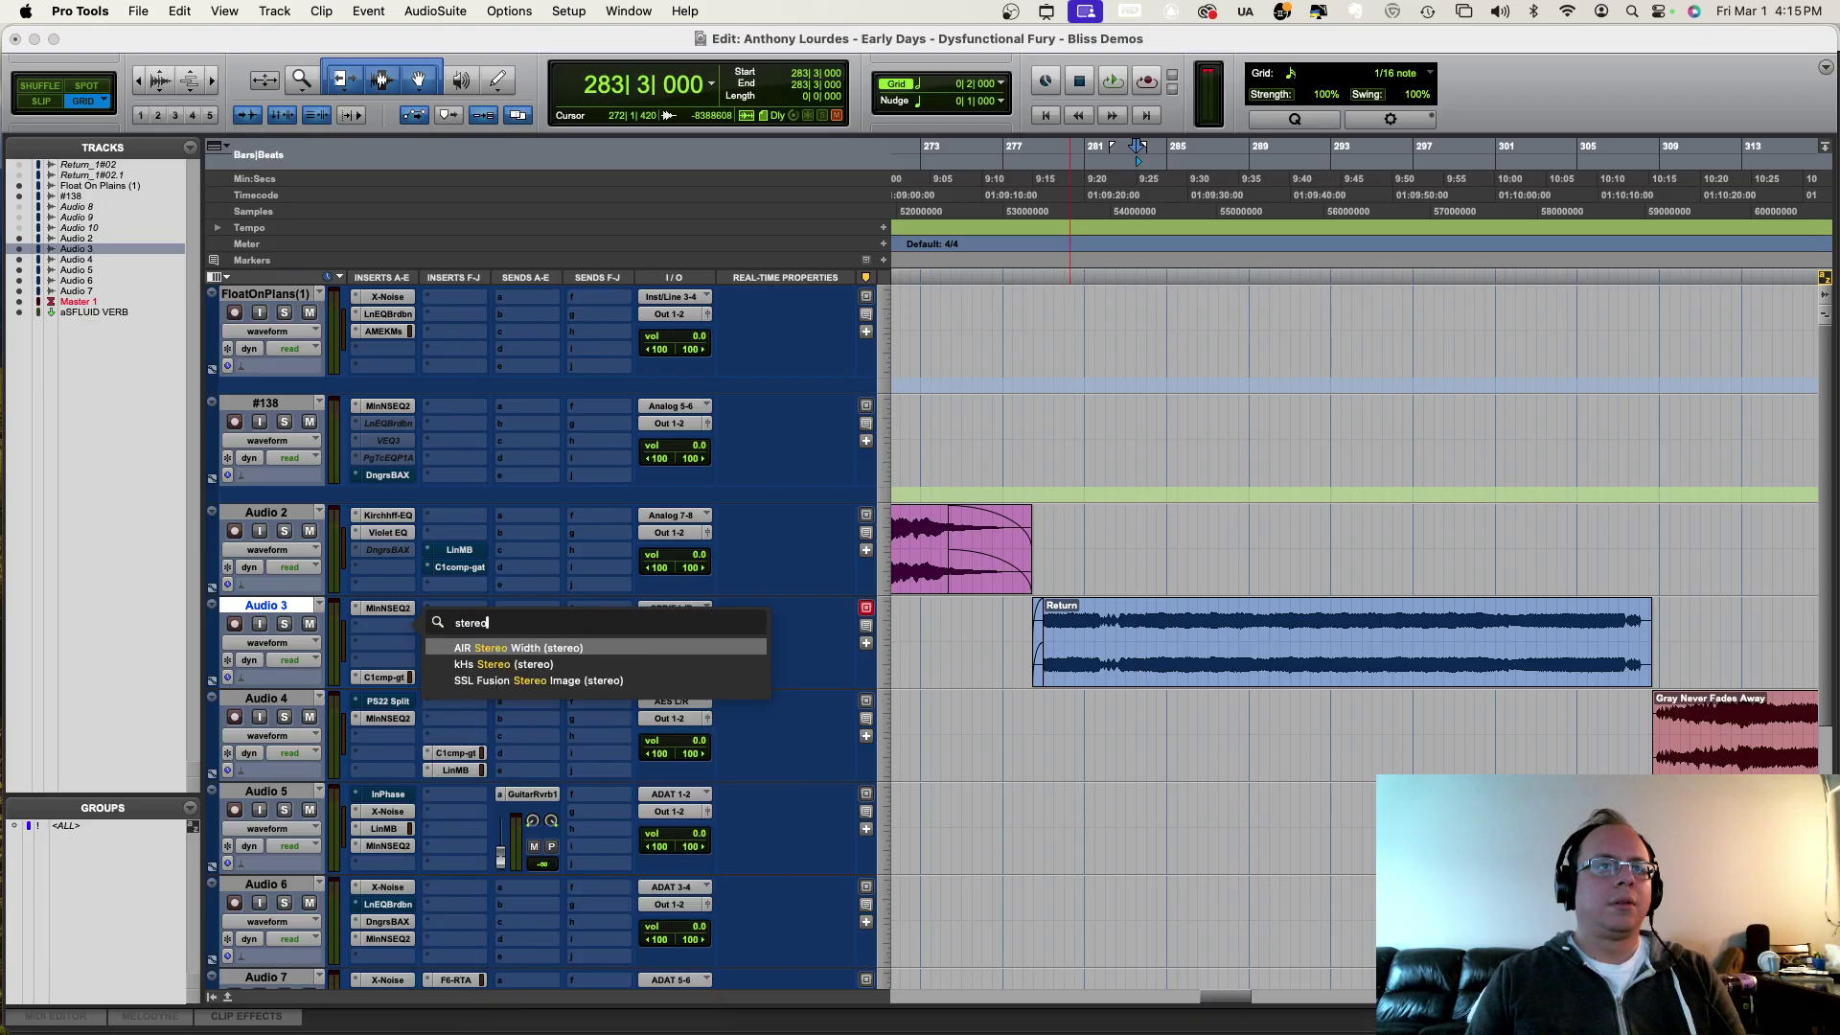
key(Down)
key(Down)
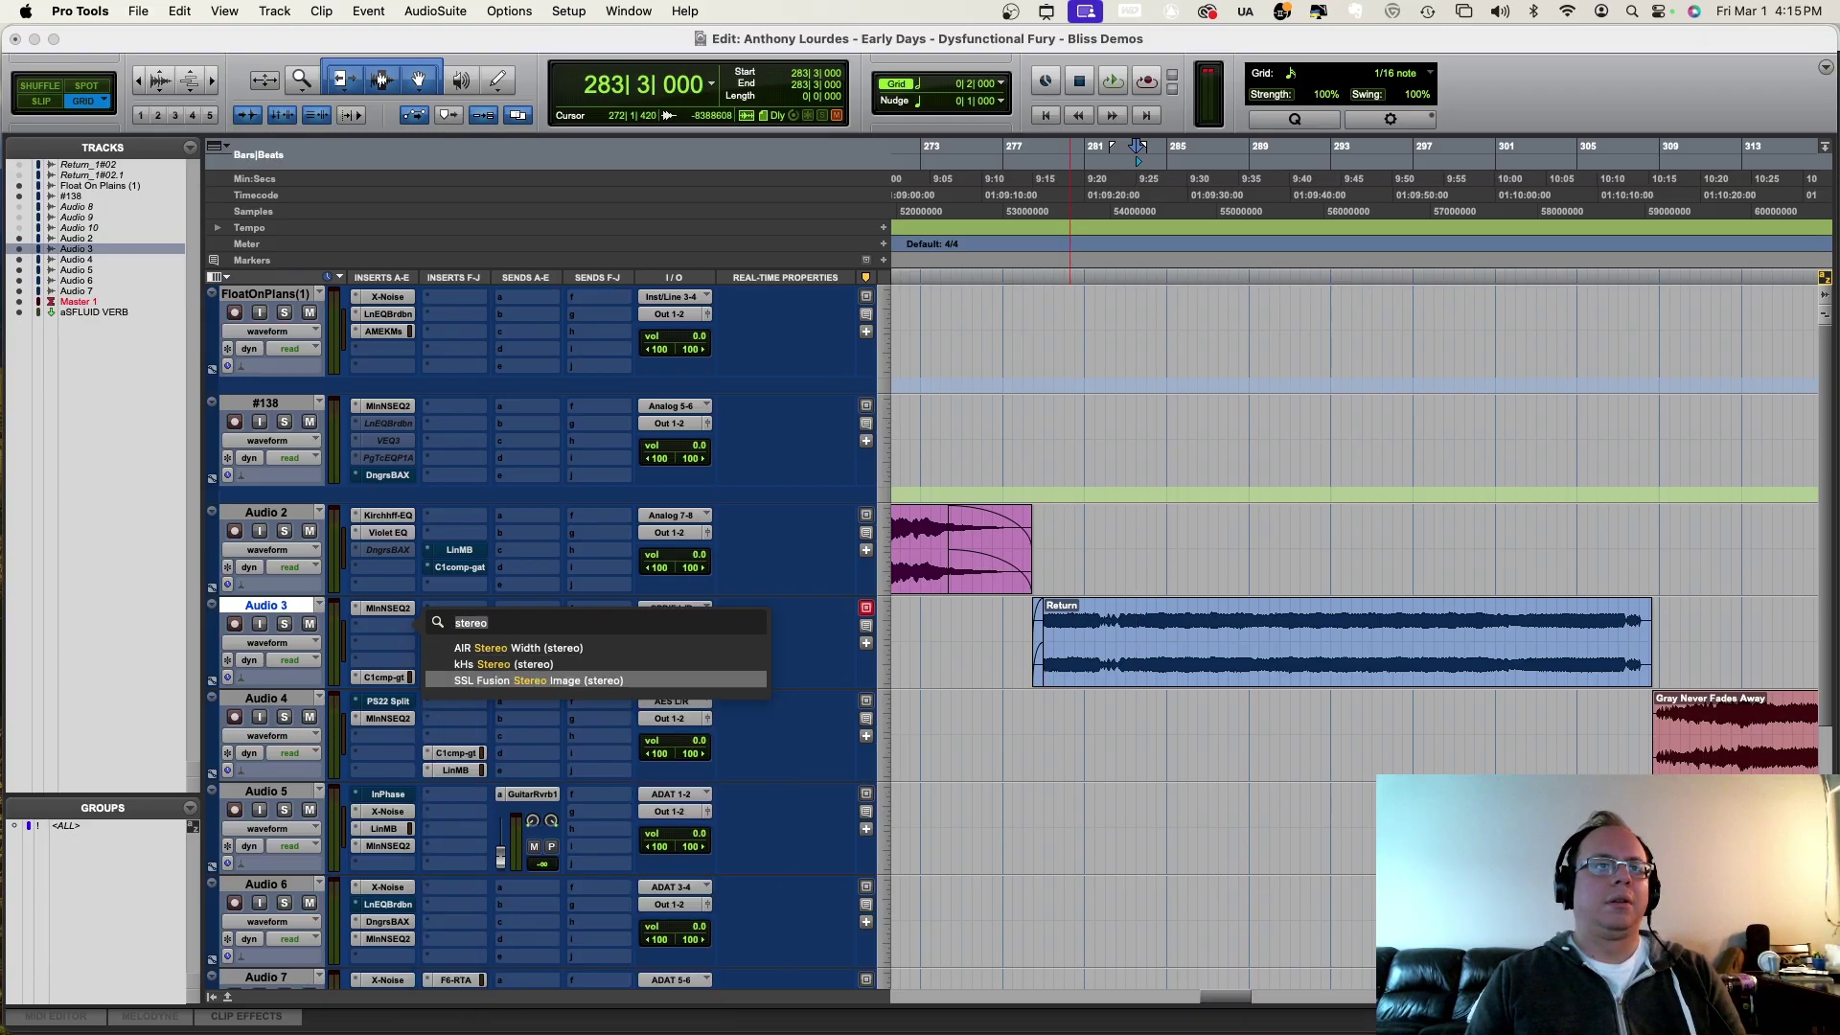
Step: Search the plug-ins for "room" for the same Audio 3 insert, and leave the search without choosing one
key(BackSpace)
key(BackSpace)
key(BackSpace)
key(BackSpace)
key(BackSpace)
key(BackSpace)
text(room)
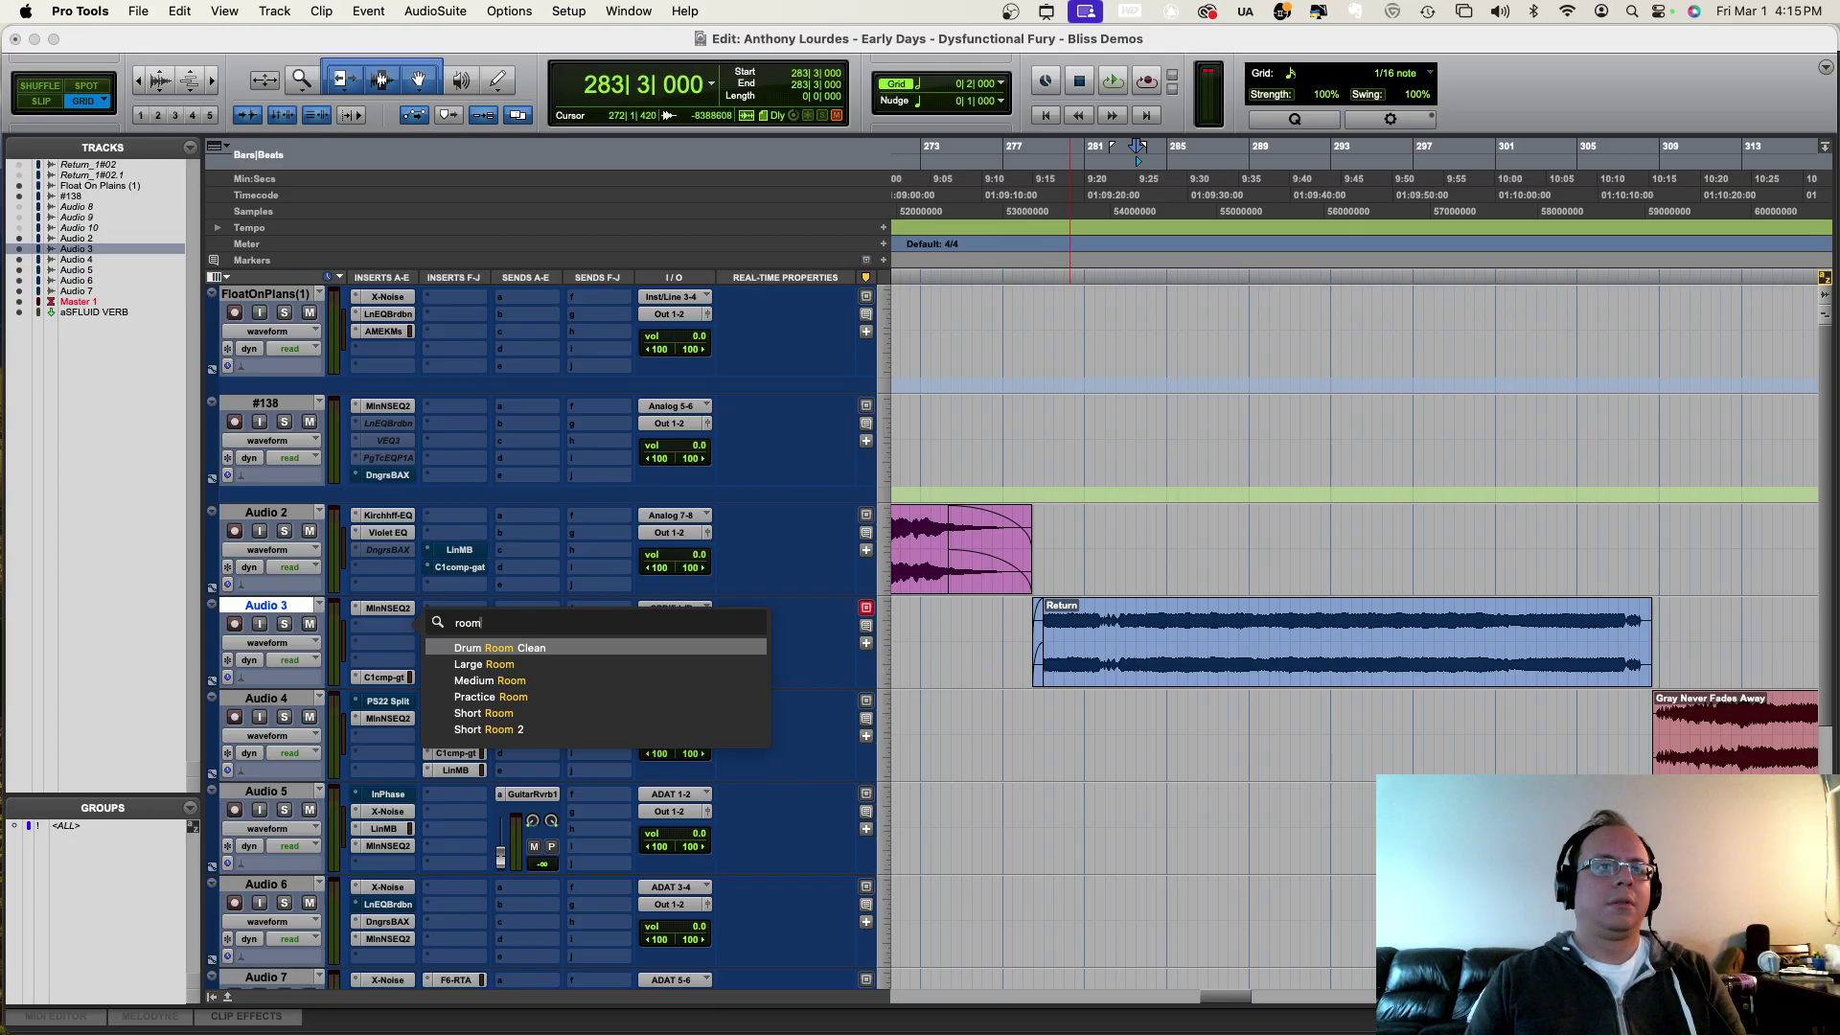
key(BackSpace)
key(BackSpace)
key(BackSpace)
key(BackSpace)
click(382, 624)
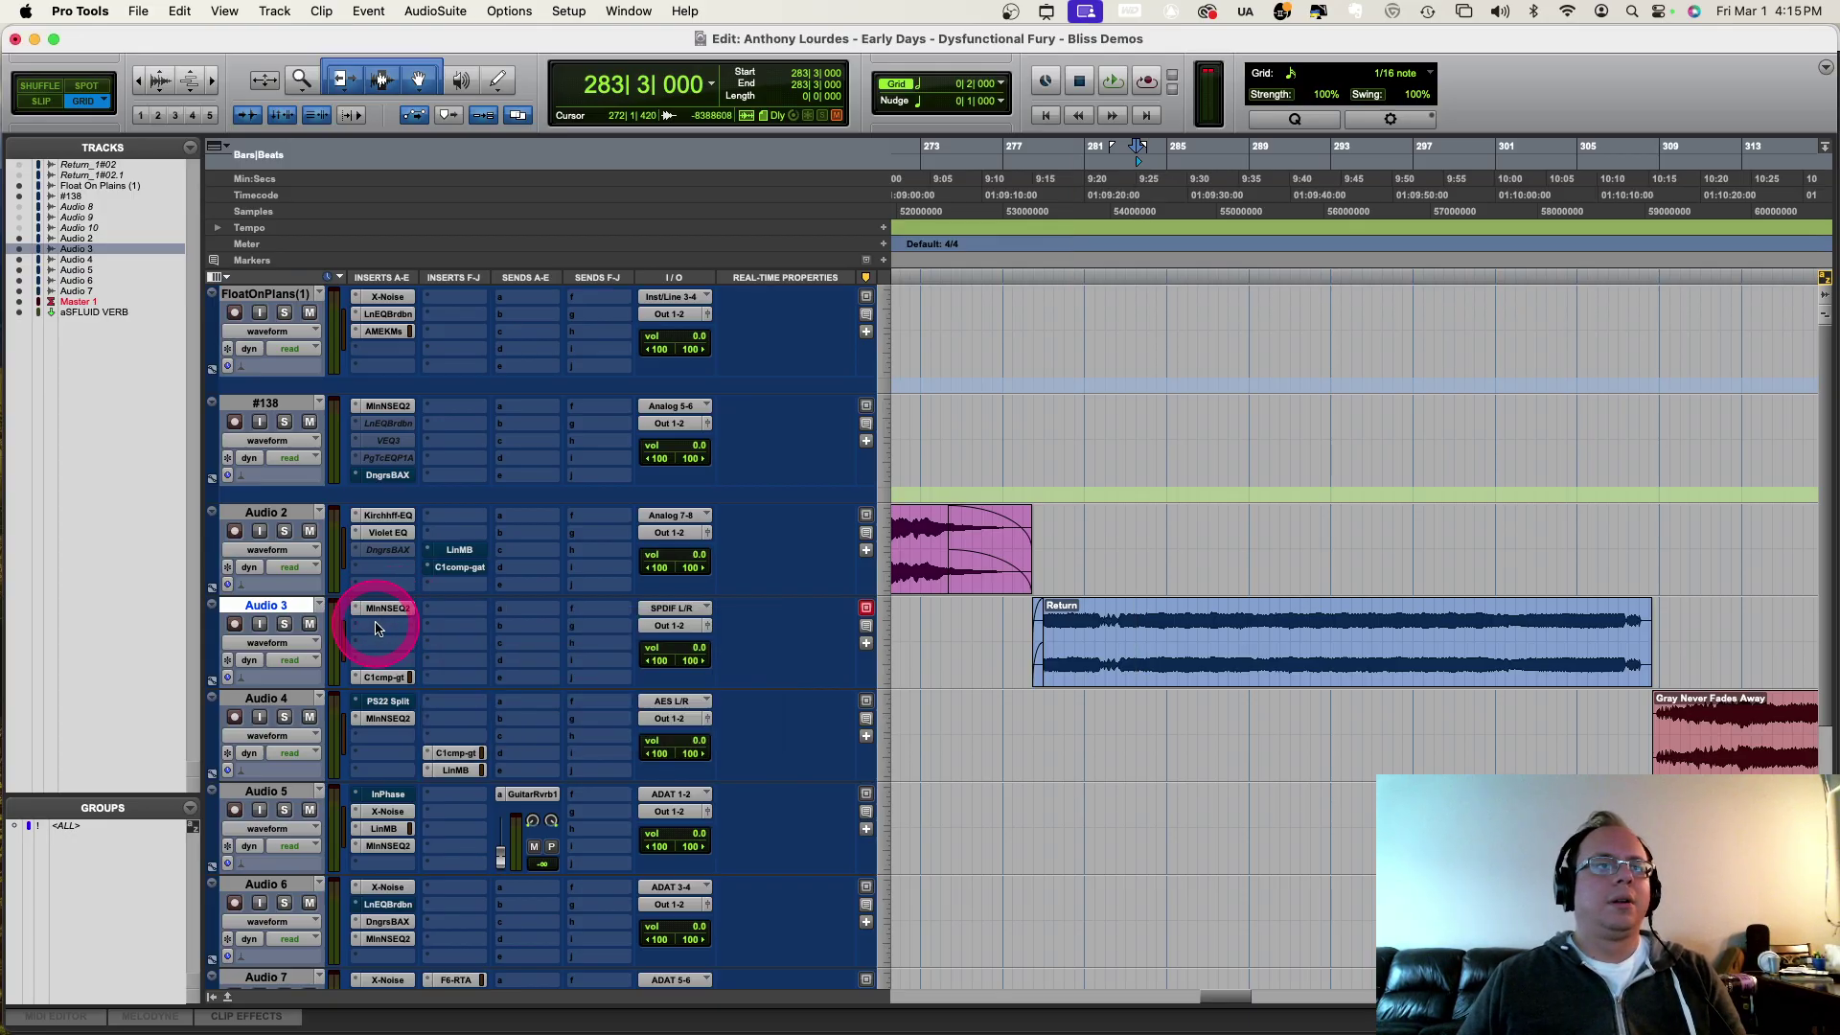
Step: Browse the multichannel plug-ins by manufacturer for Audio 3's second insert without choosing one, and place the cursor at bar 277, beat 3
click(376, 629)
mouse_move(470, 626)
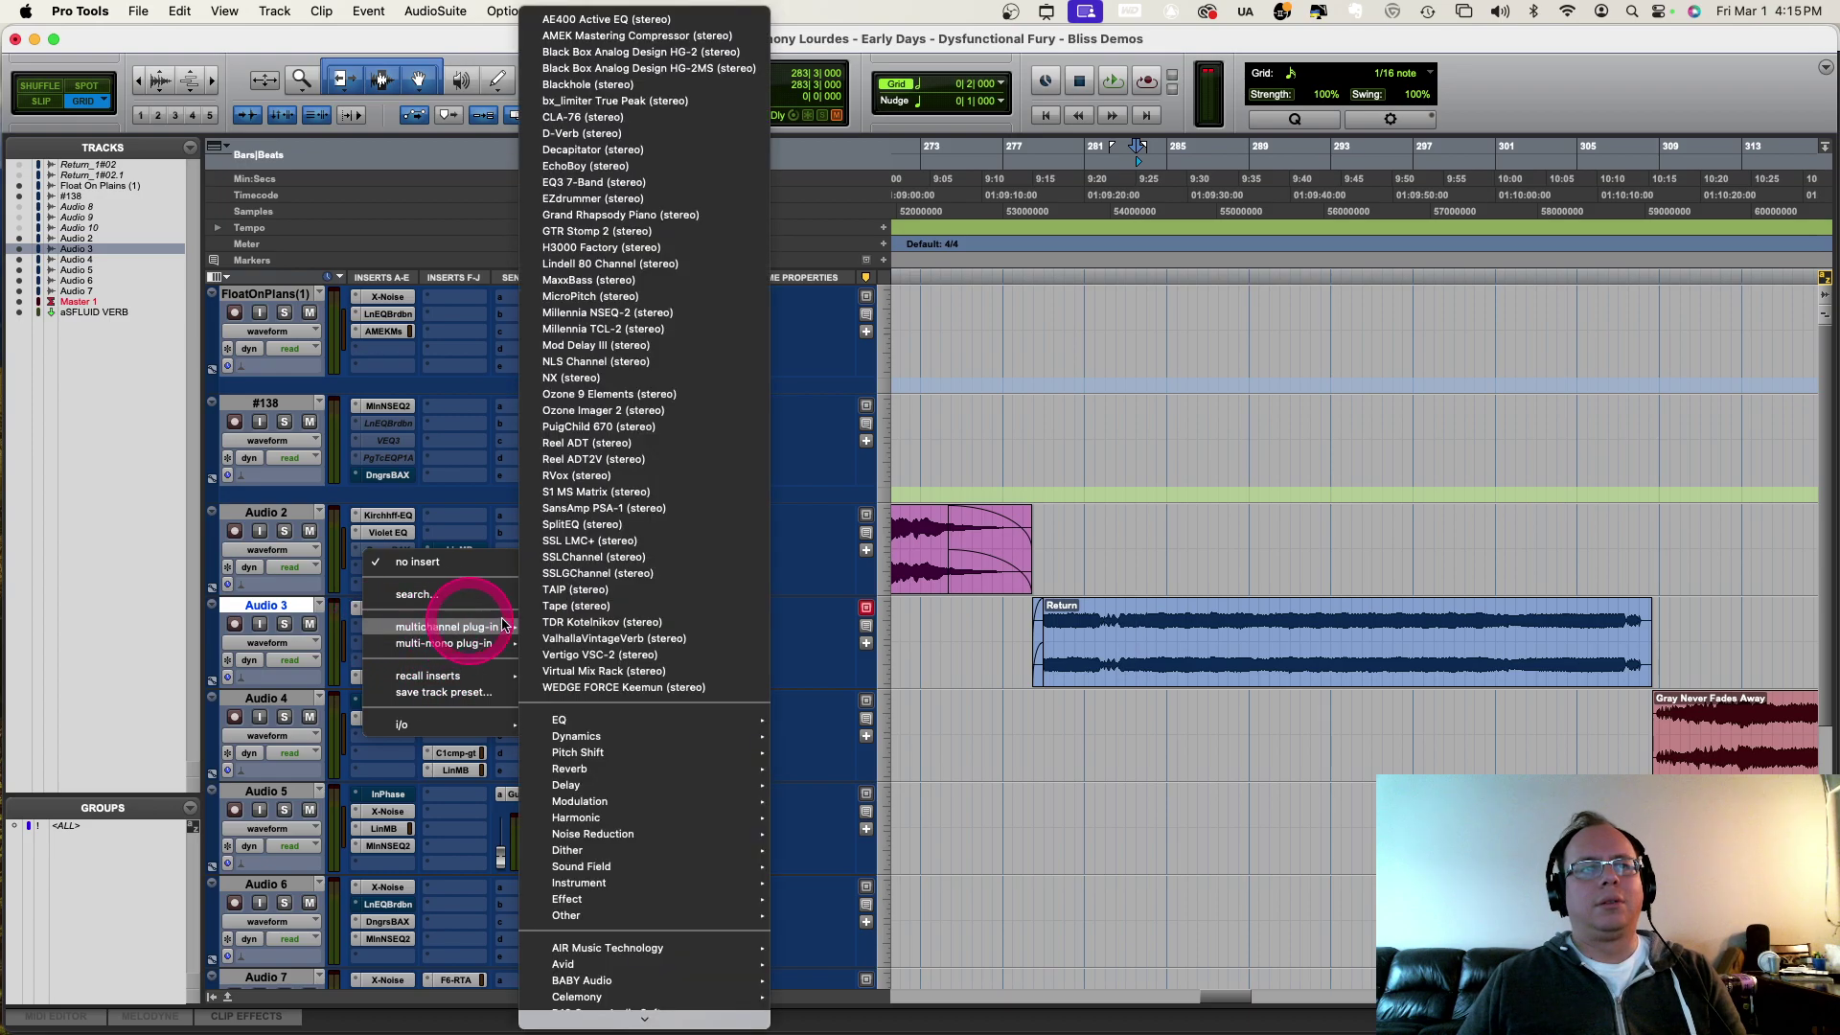
scroll(608, 805, down, 10)
mouse_move(621, 812)
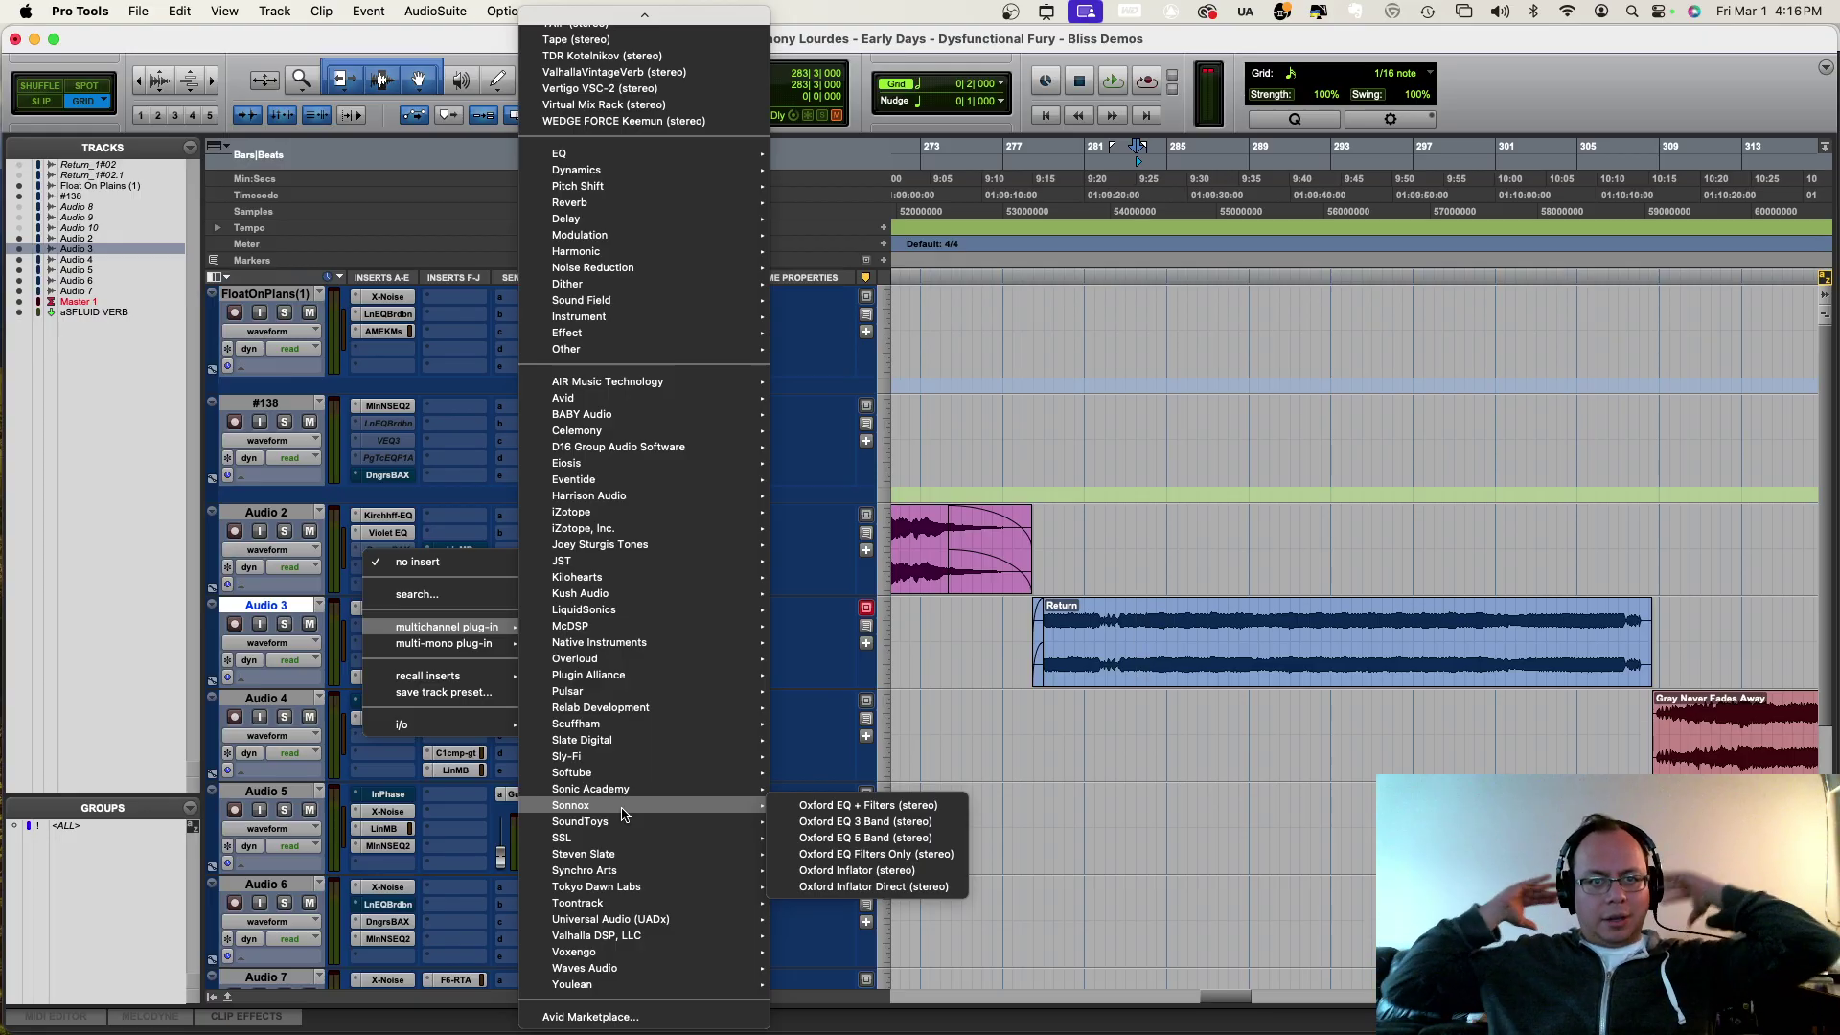
drag(624, 813, 904, 544)
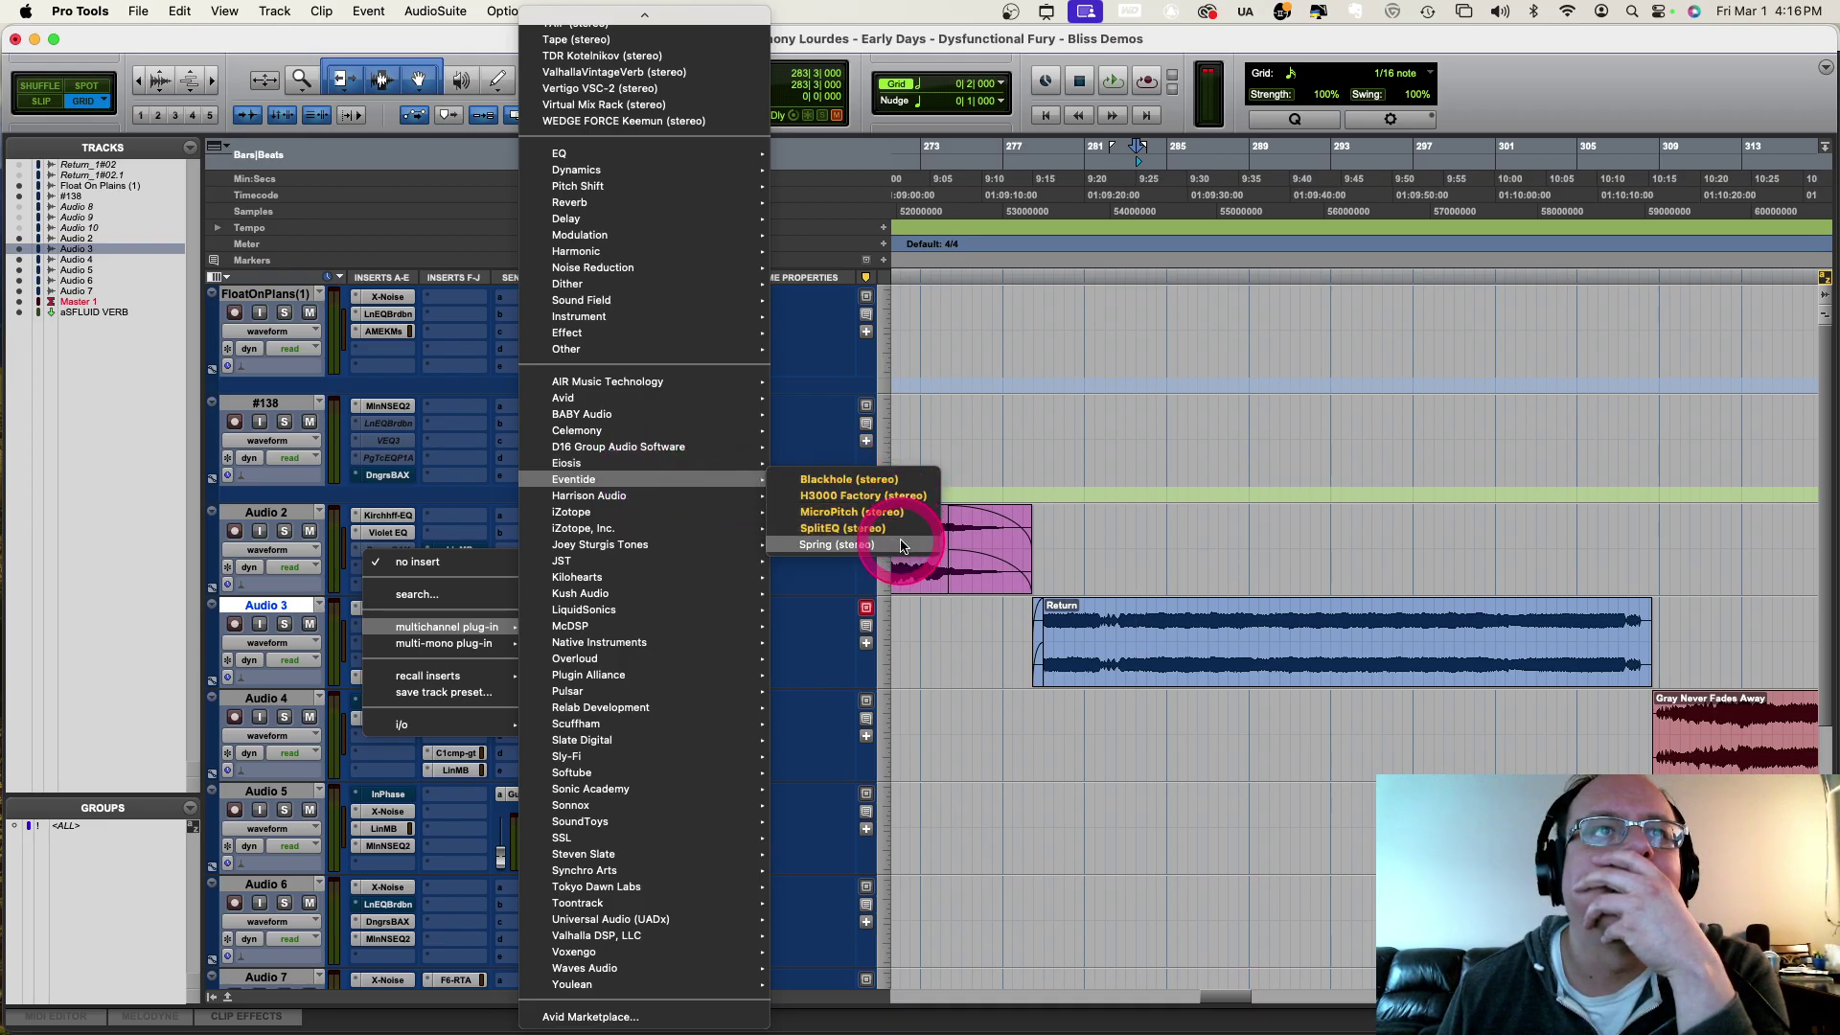
drag(901, 545, 901, 545)
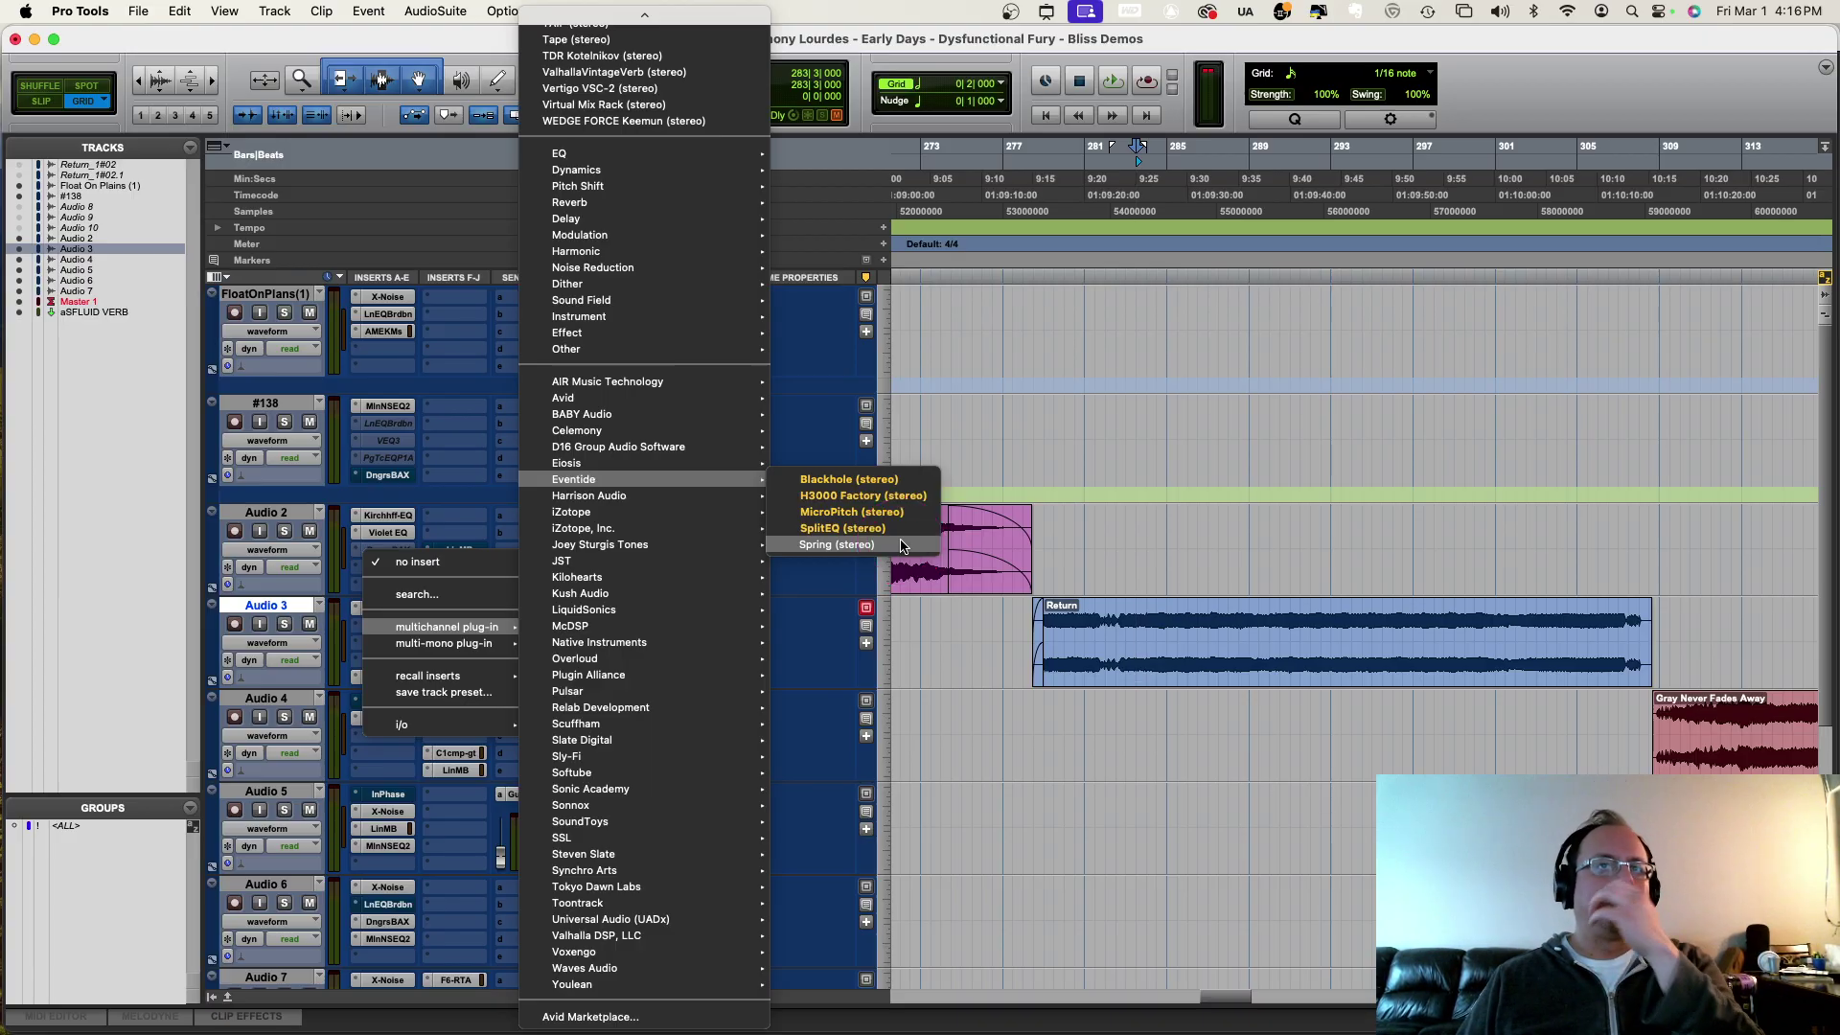
click(1011, 637)
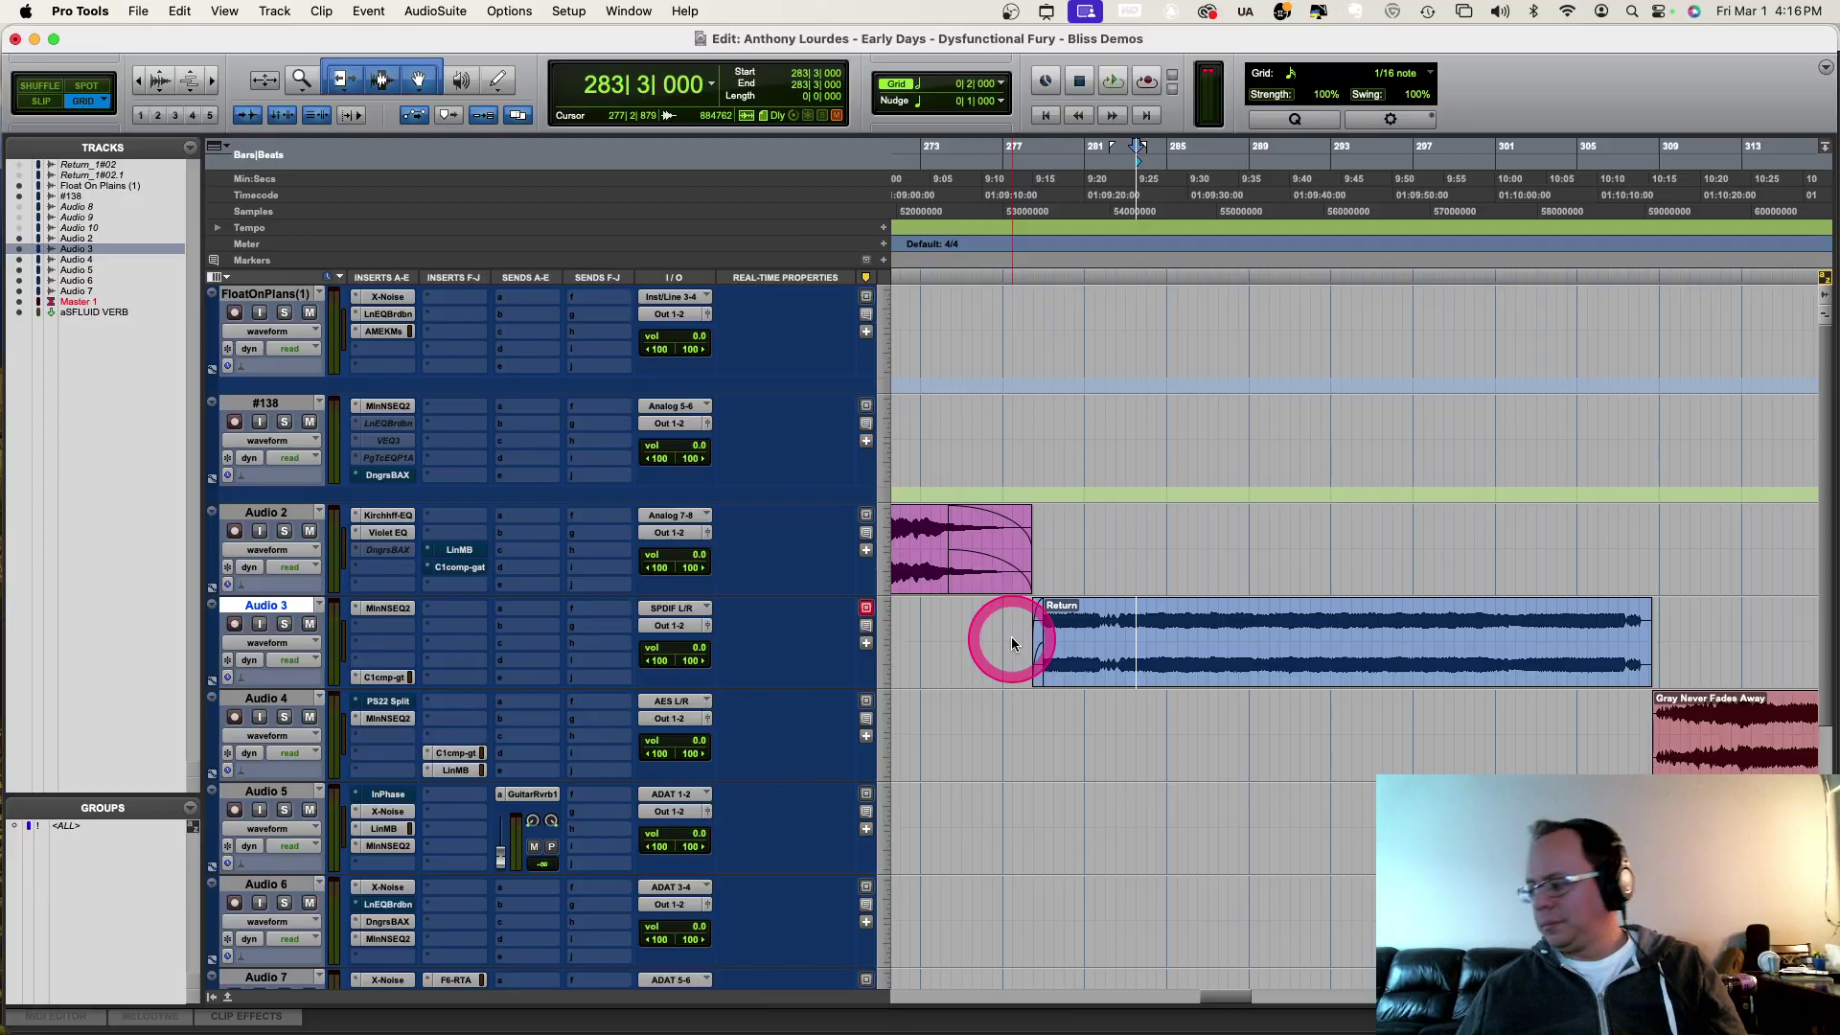
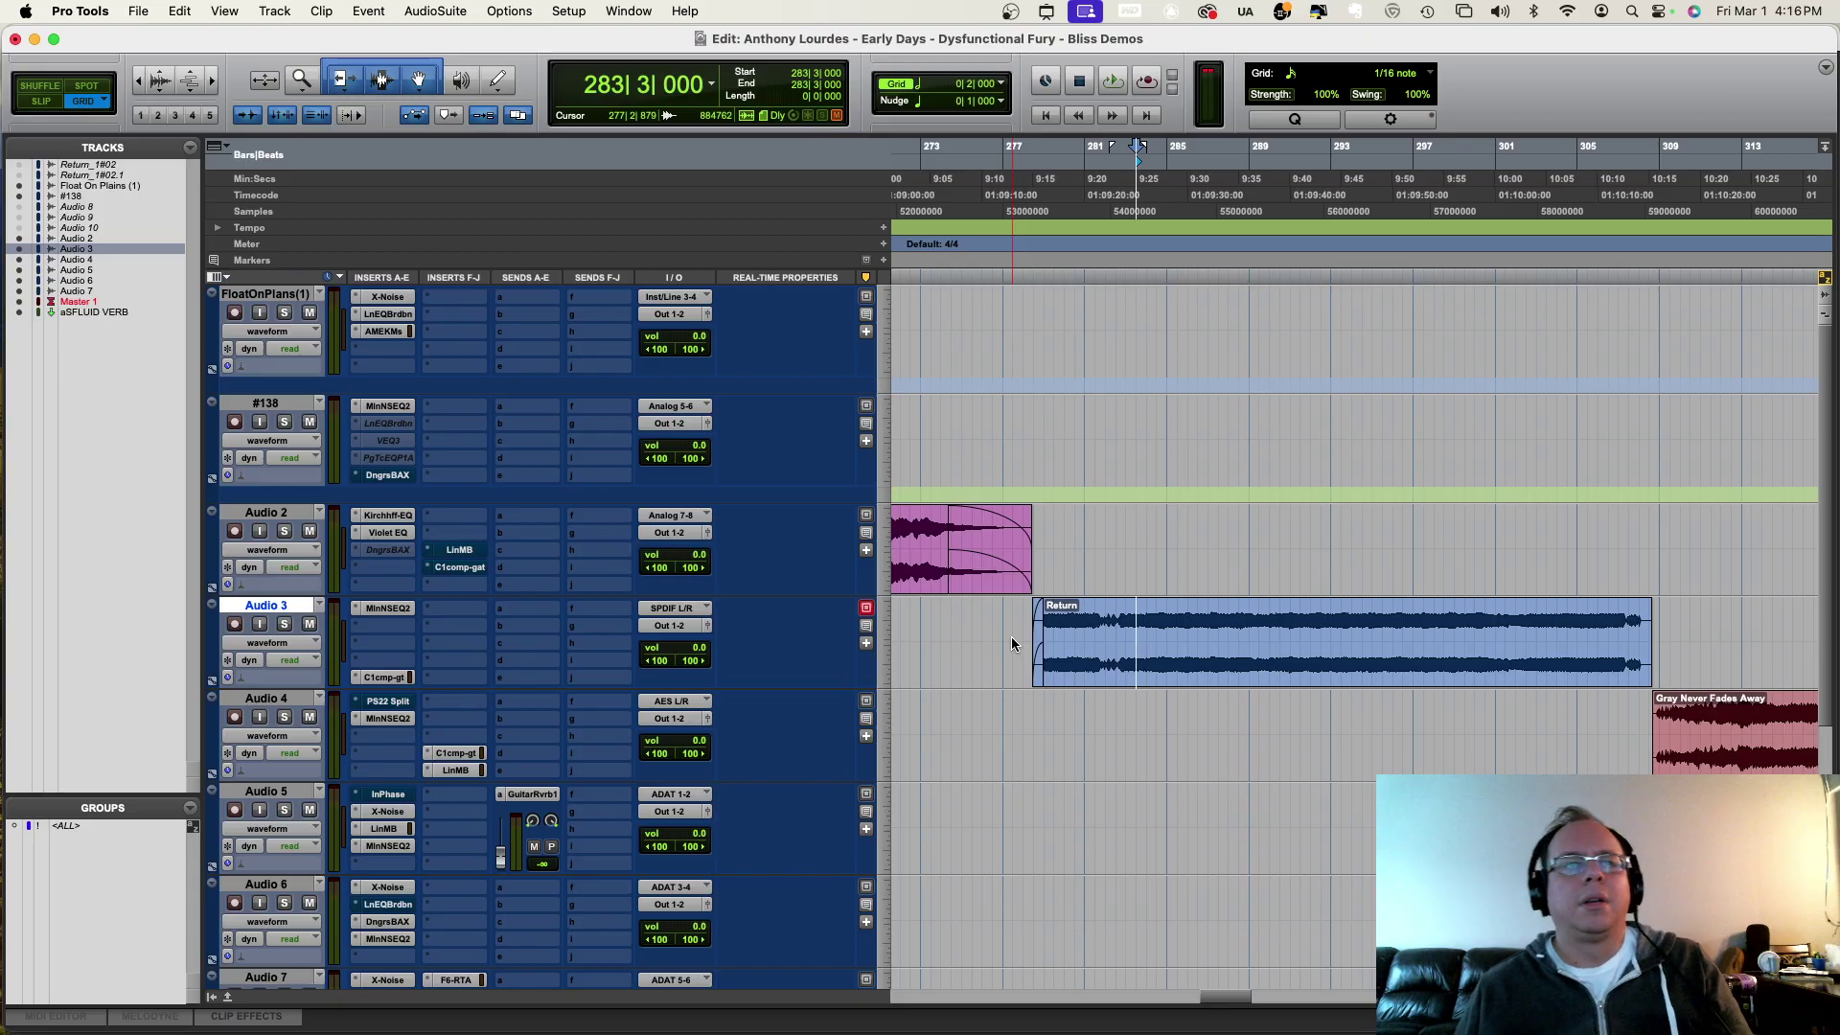
click(1012, 638)
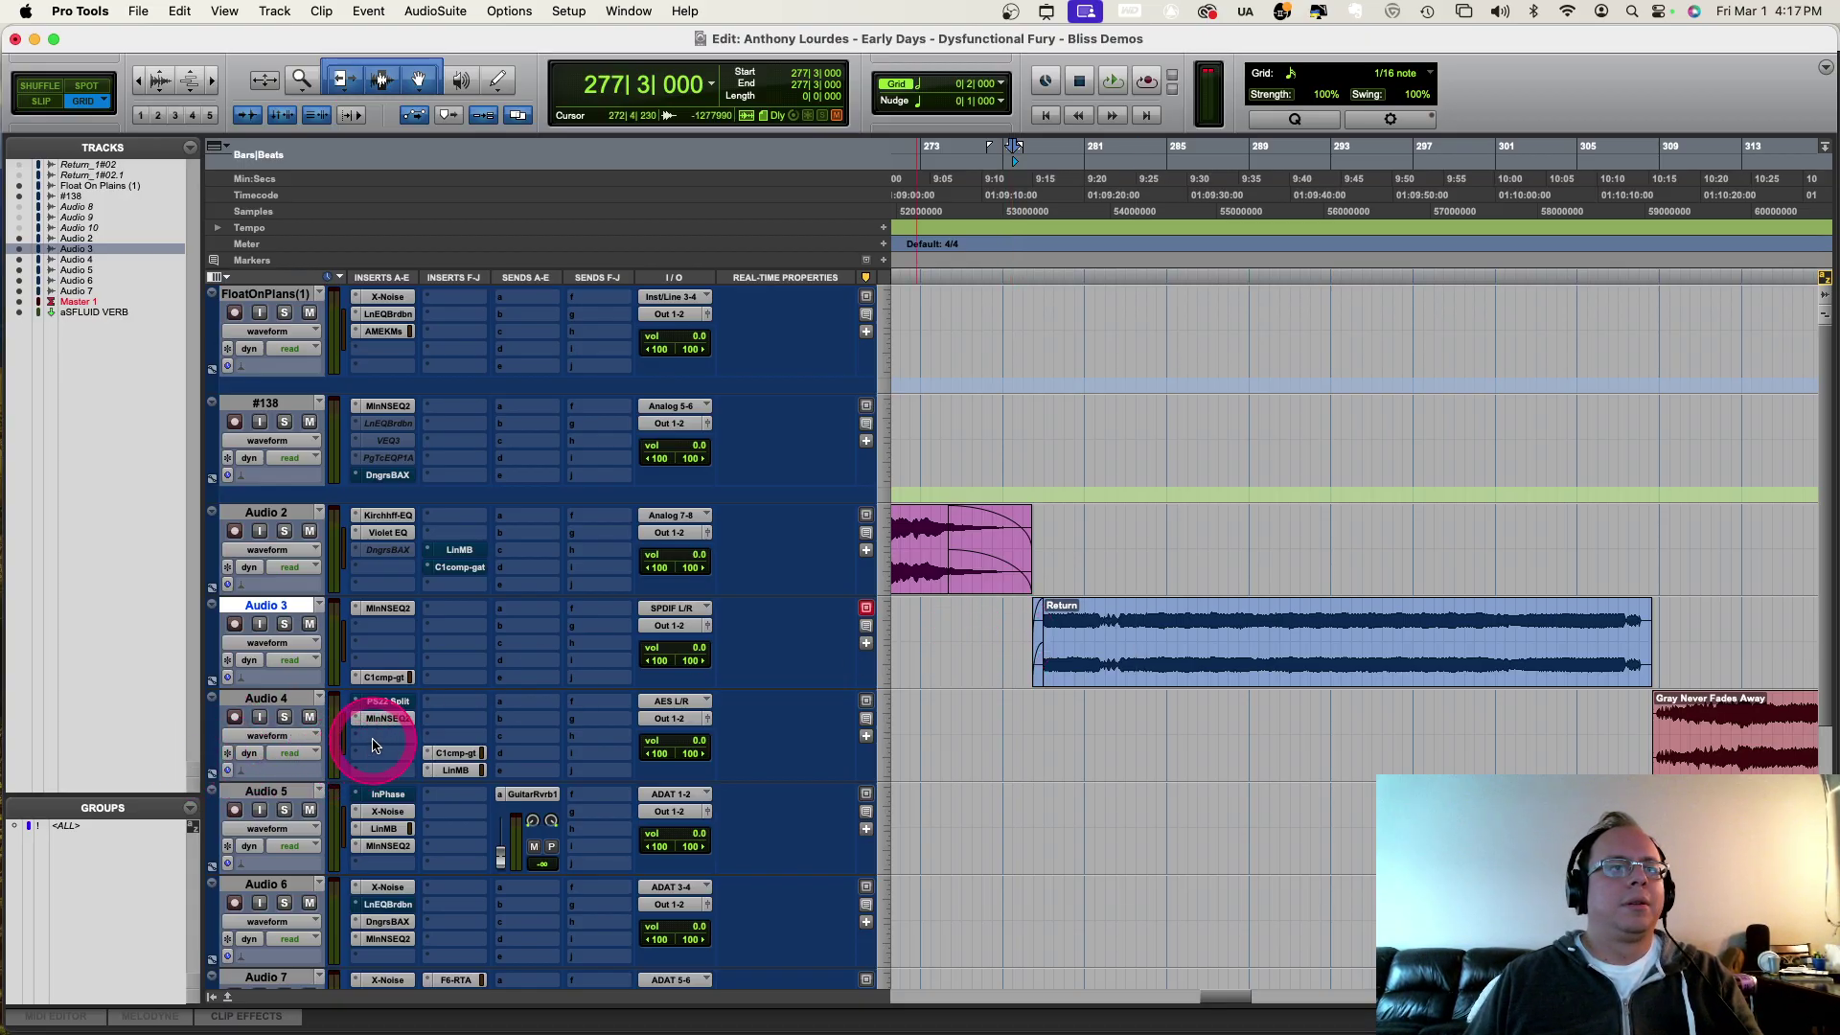
Step: Place the playback cursor at bar 286 in the Return clip to audition the song from there
key(space)
click(1188, 627)
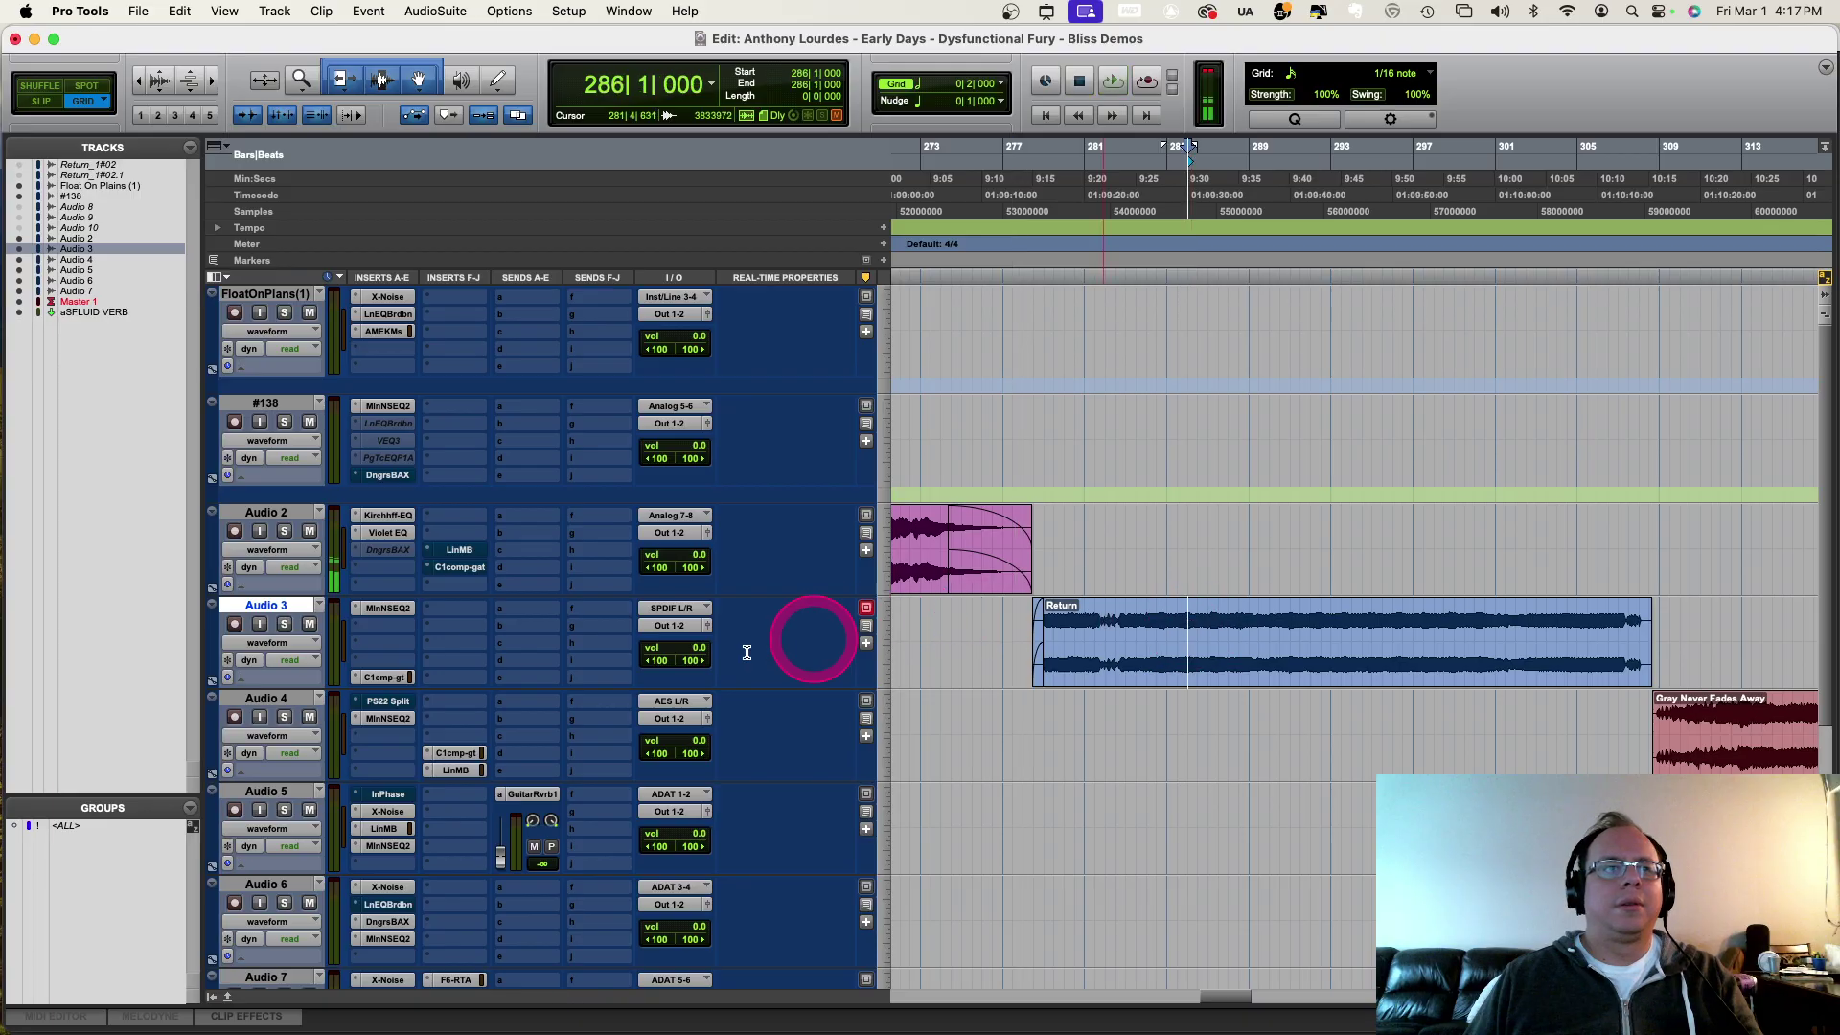
key(space)
Step: Search the plug-ins for "2160", "spr" and "room" for Audio 3's second insert slot, and clear the search without choosing one
click(375, 631)
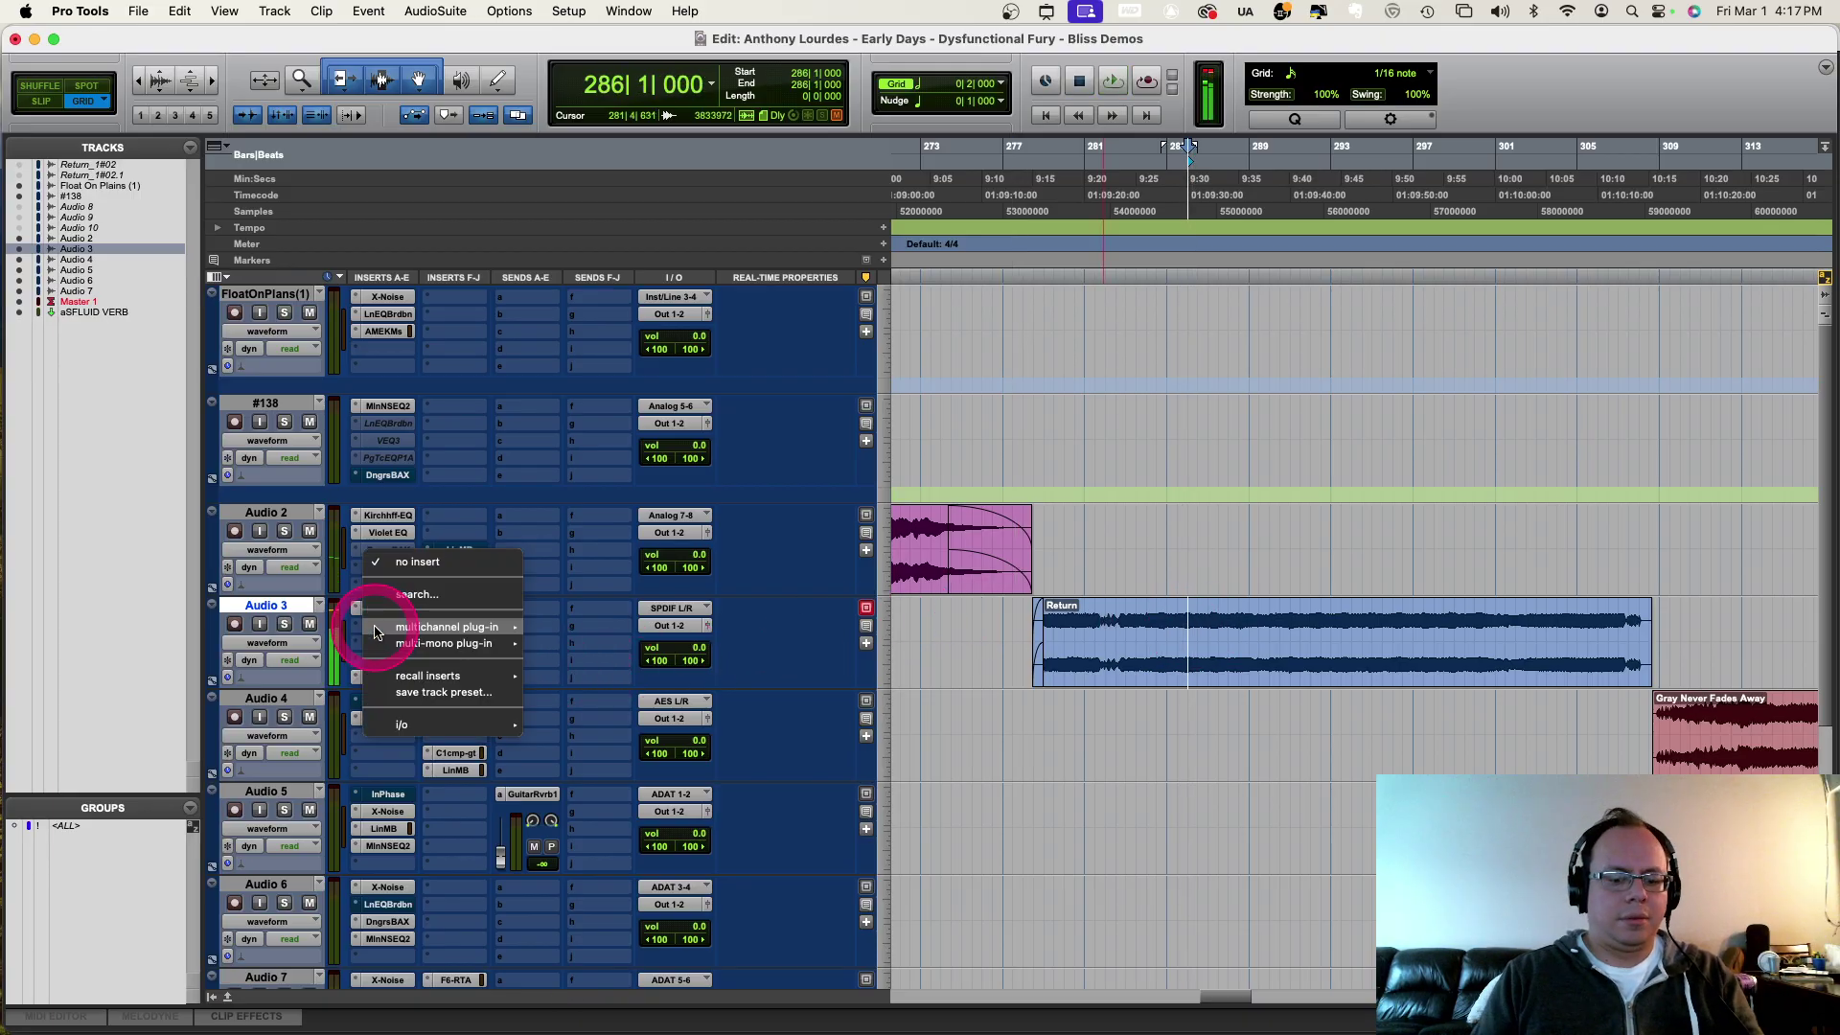
key(space)
click(375, 632)
text(2160)
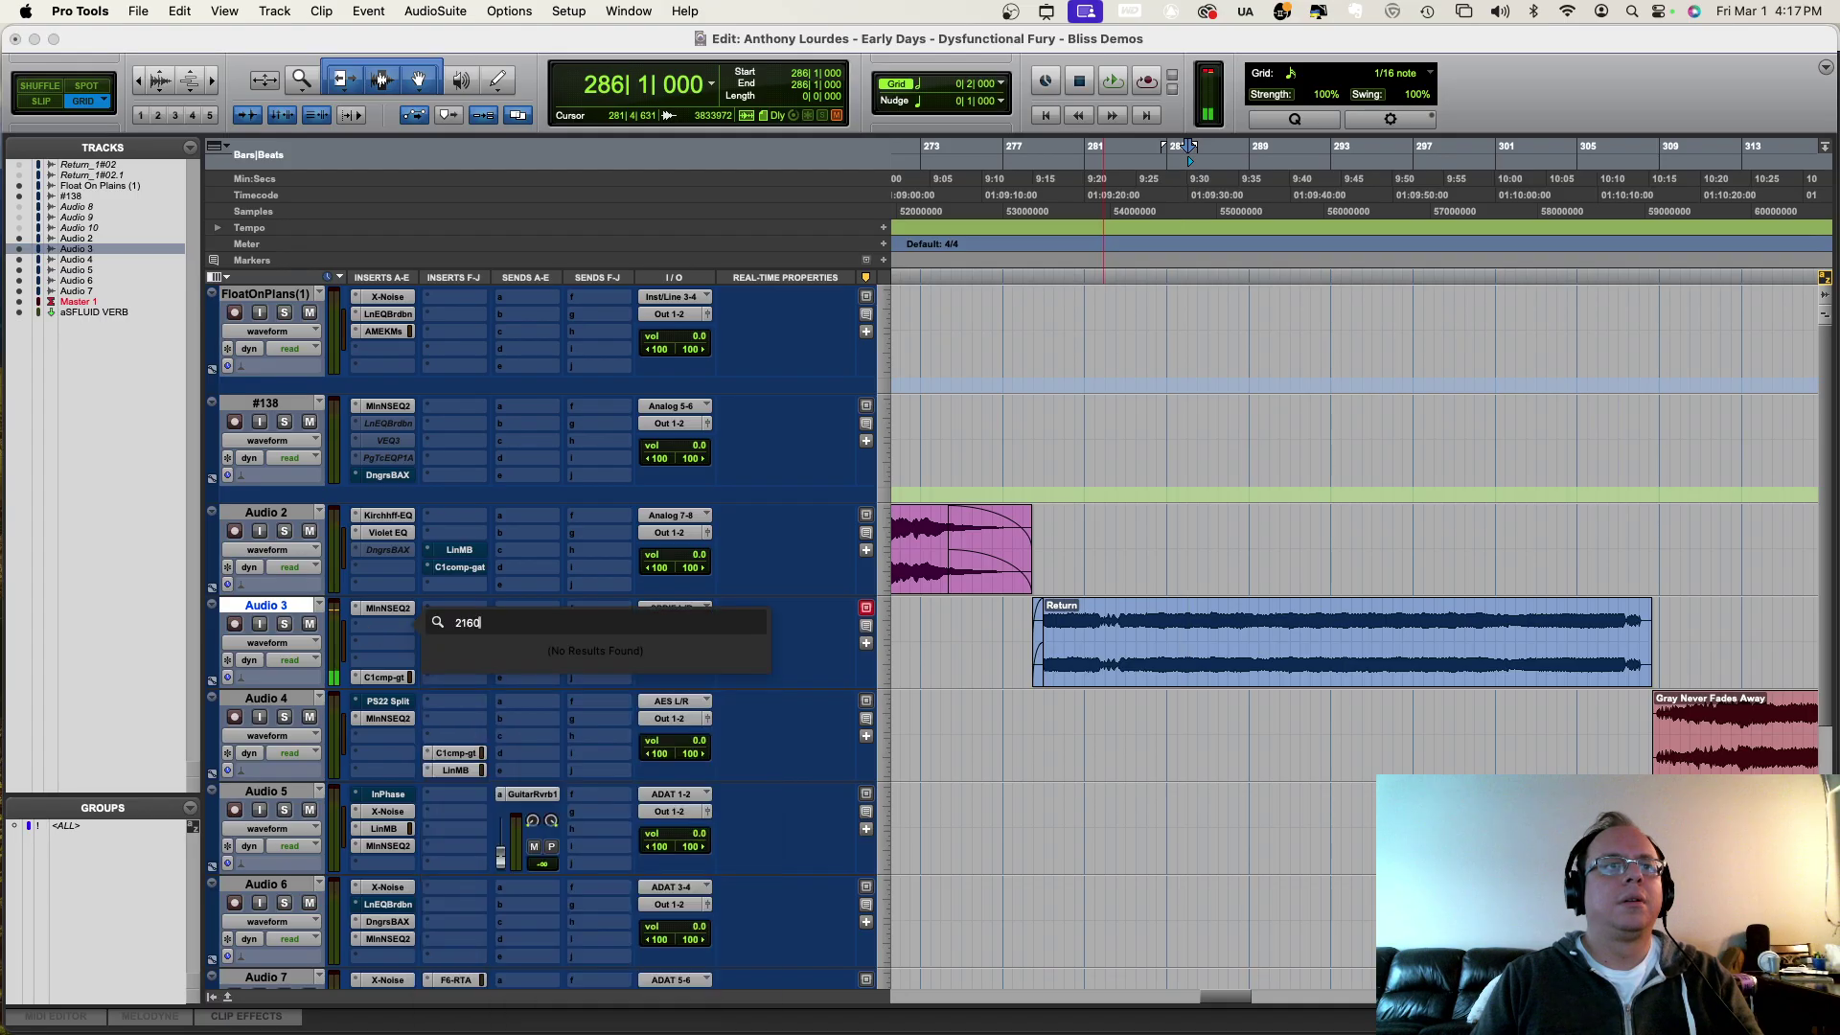
text(0-1)
key(BackSpace)
key(BackSpace)
key(BackSpace)
text(spr)
key(BackSpace)
key(BackSpace)
key(BackSpace)
text(room)
key(Escape)
key(Escape)
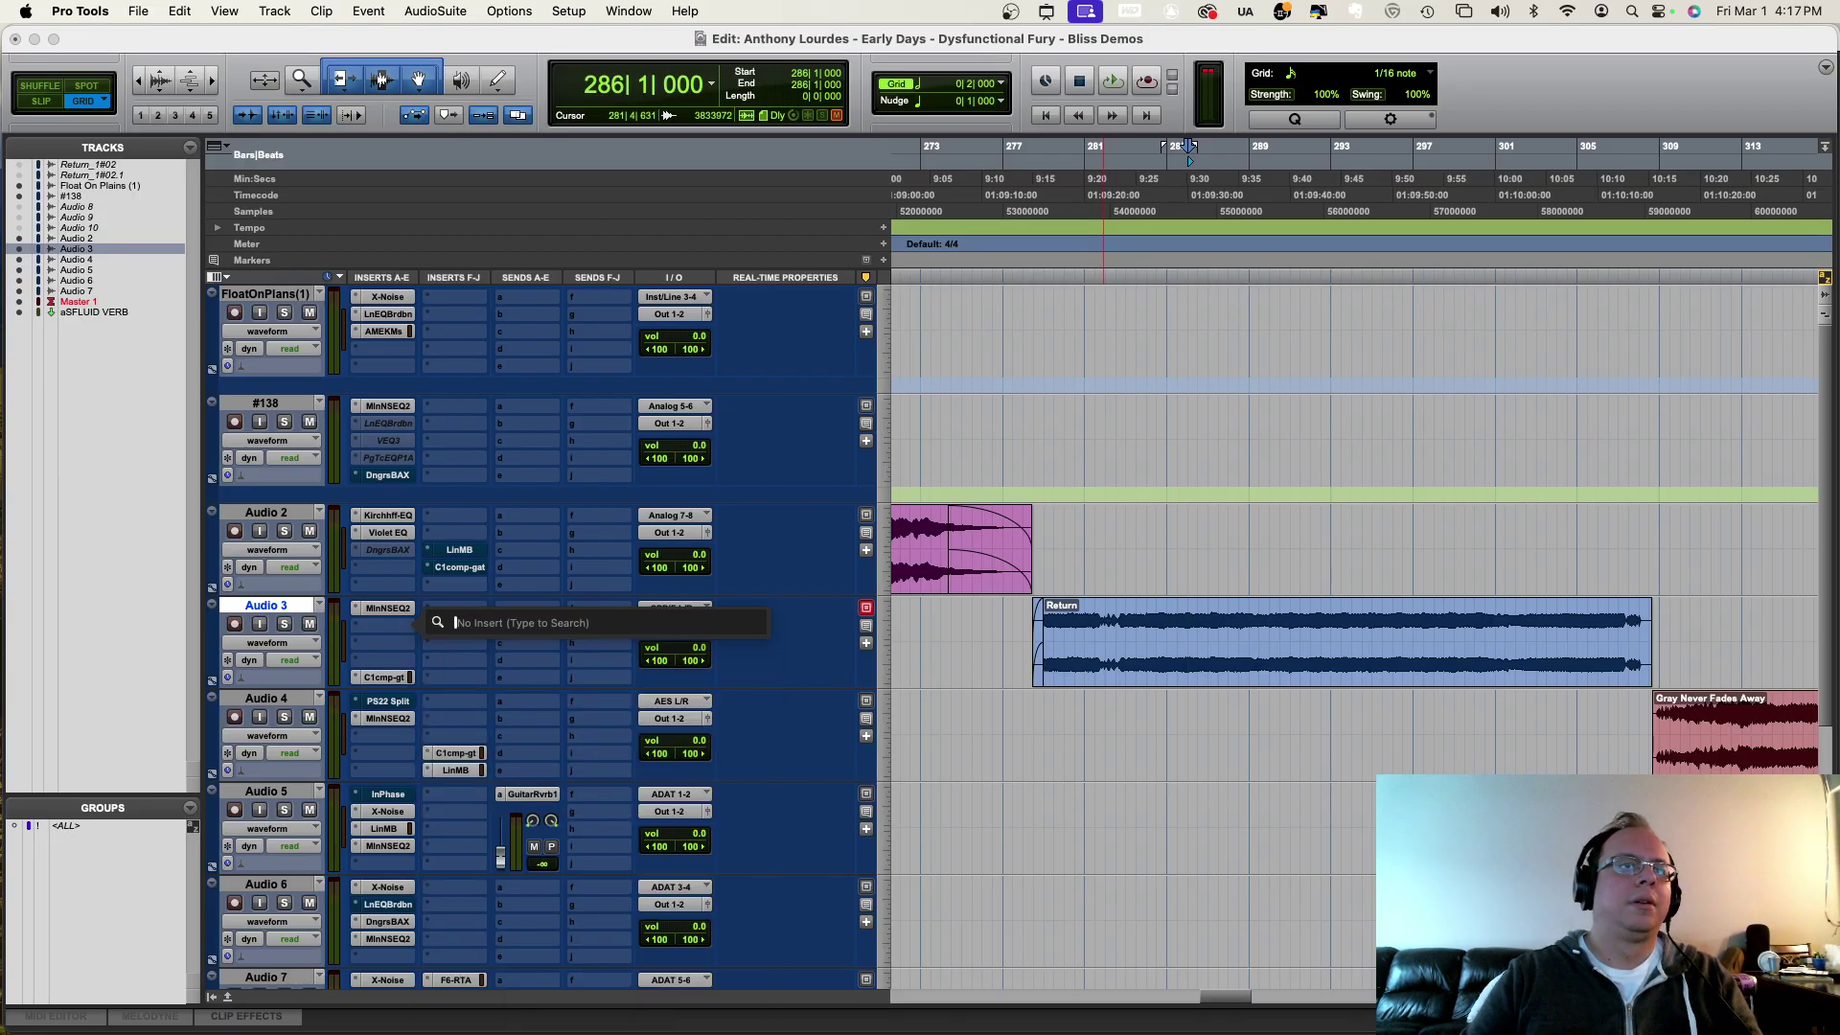
Step: With Return playing, search the plug-ins for "binaur" and "360" for Audio 3's second insert slot, and leave without choosing one
key(space)
drag(266, 658, 398, 630)
click(398, 630)
text(bin)
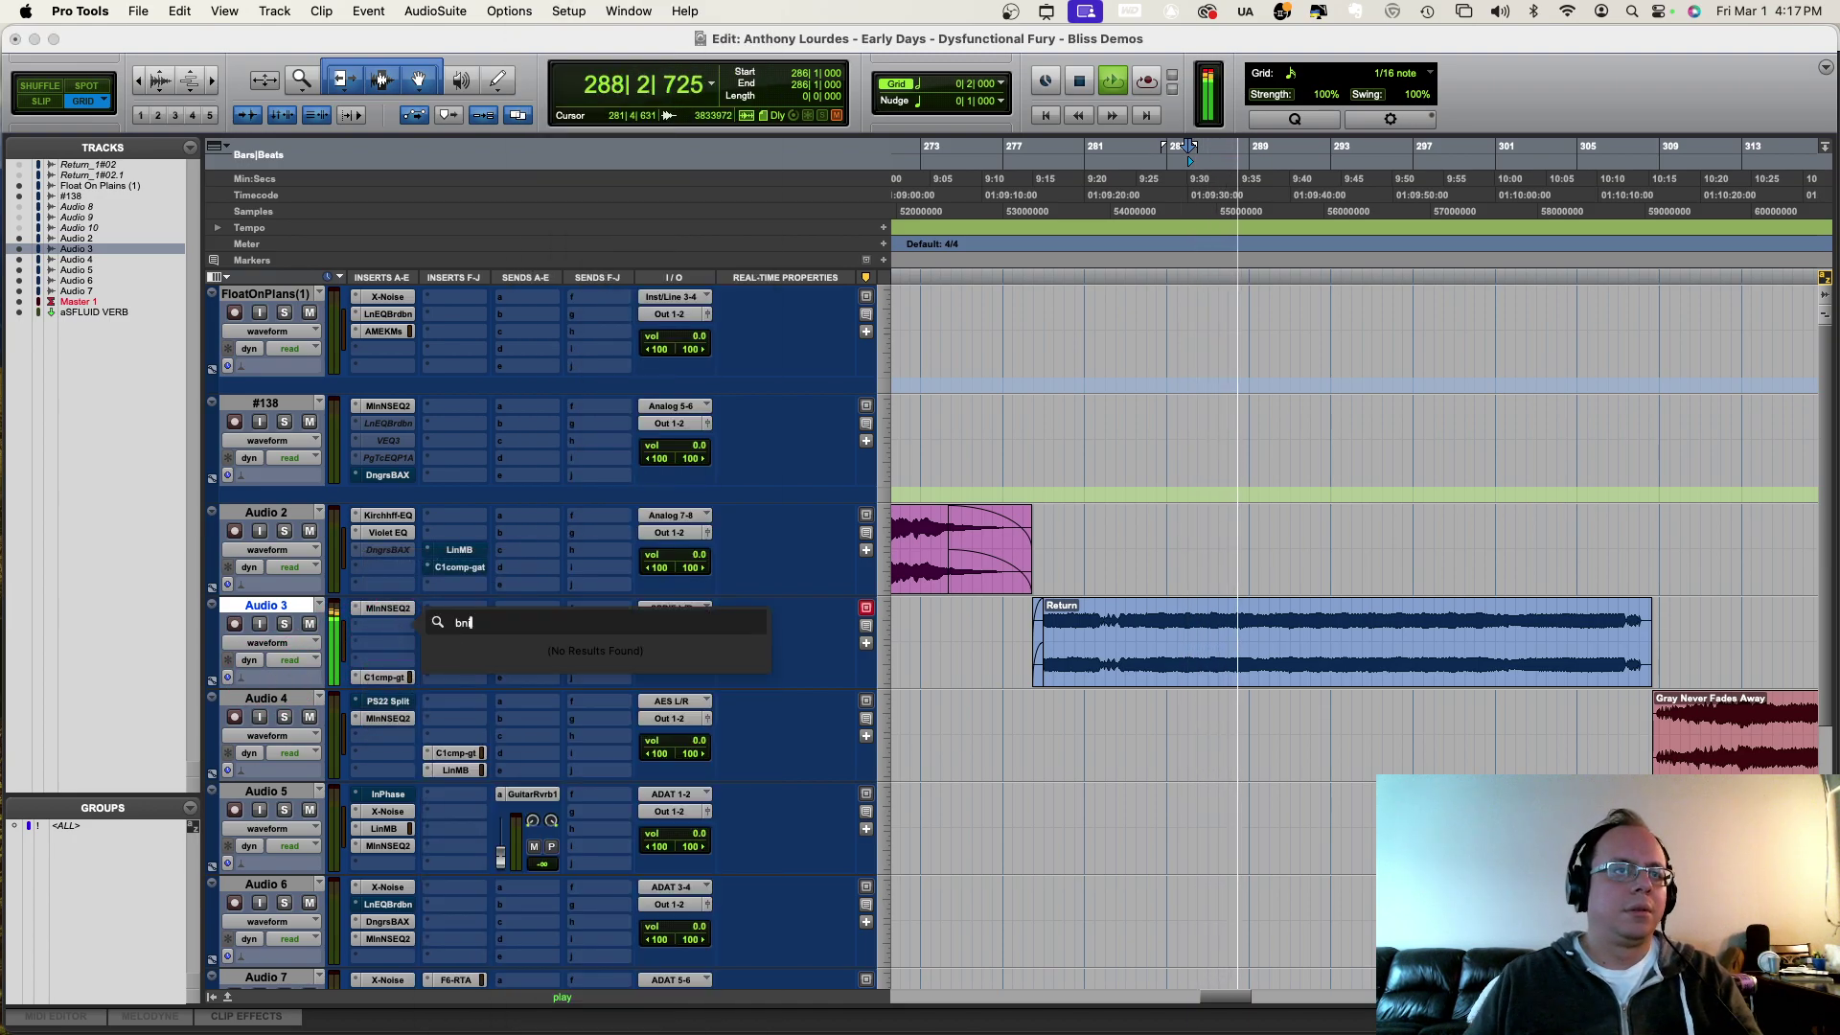
text(aur)
key(BackSpace)
key(BackSpace)
key(BackSpace)
key(BackSpace)
key(BackSpace)
key(BackSpace)
text(360)
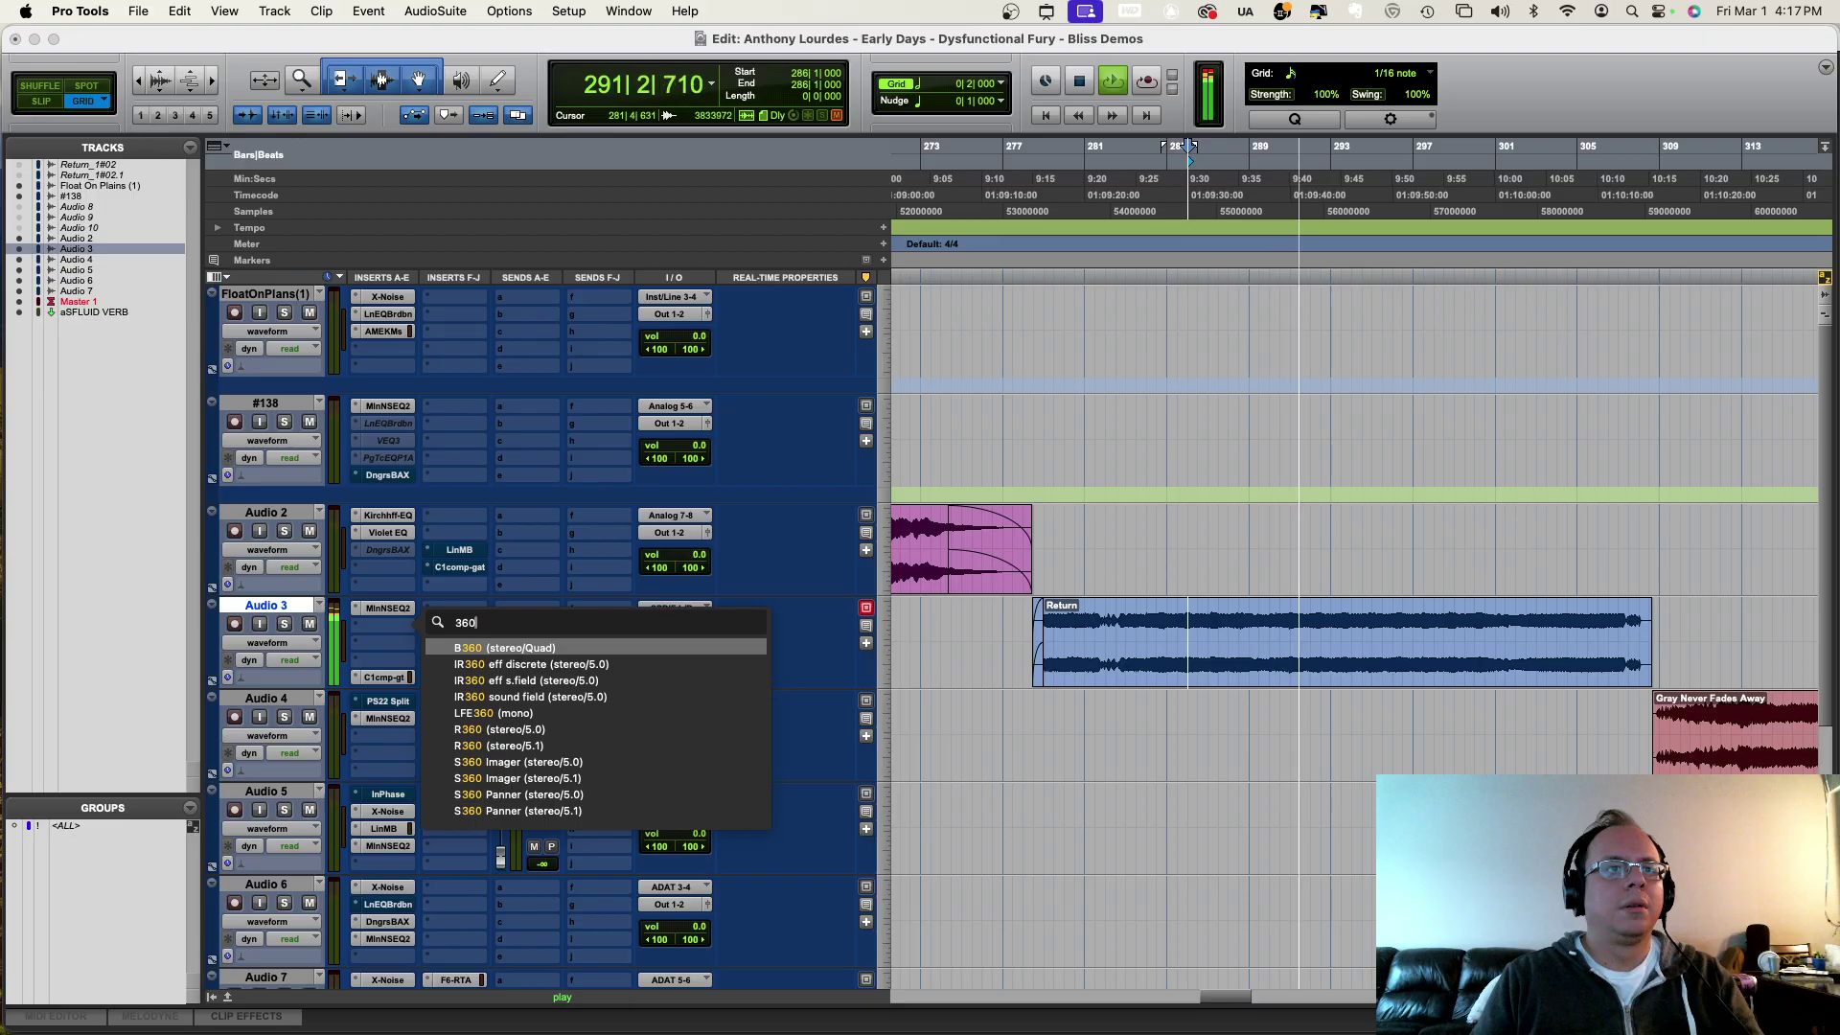
key(super+a)
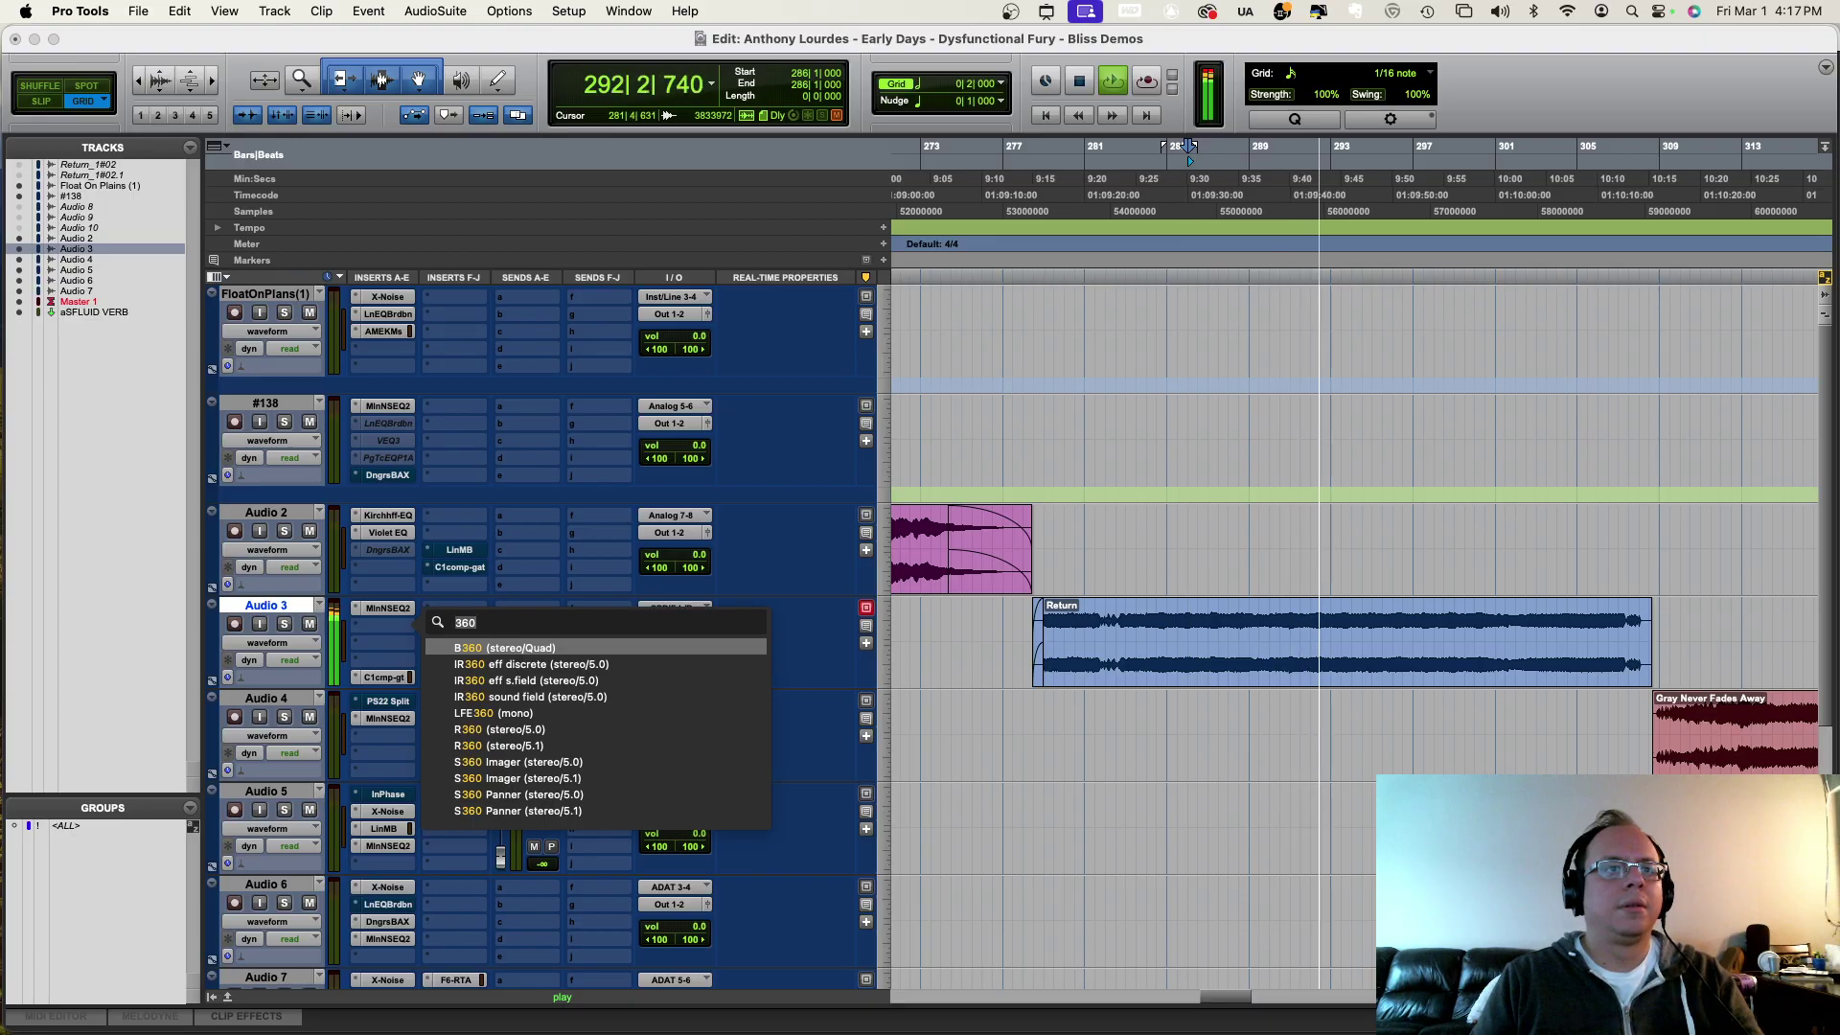
key(BackSpace)
key(Escape)
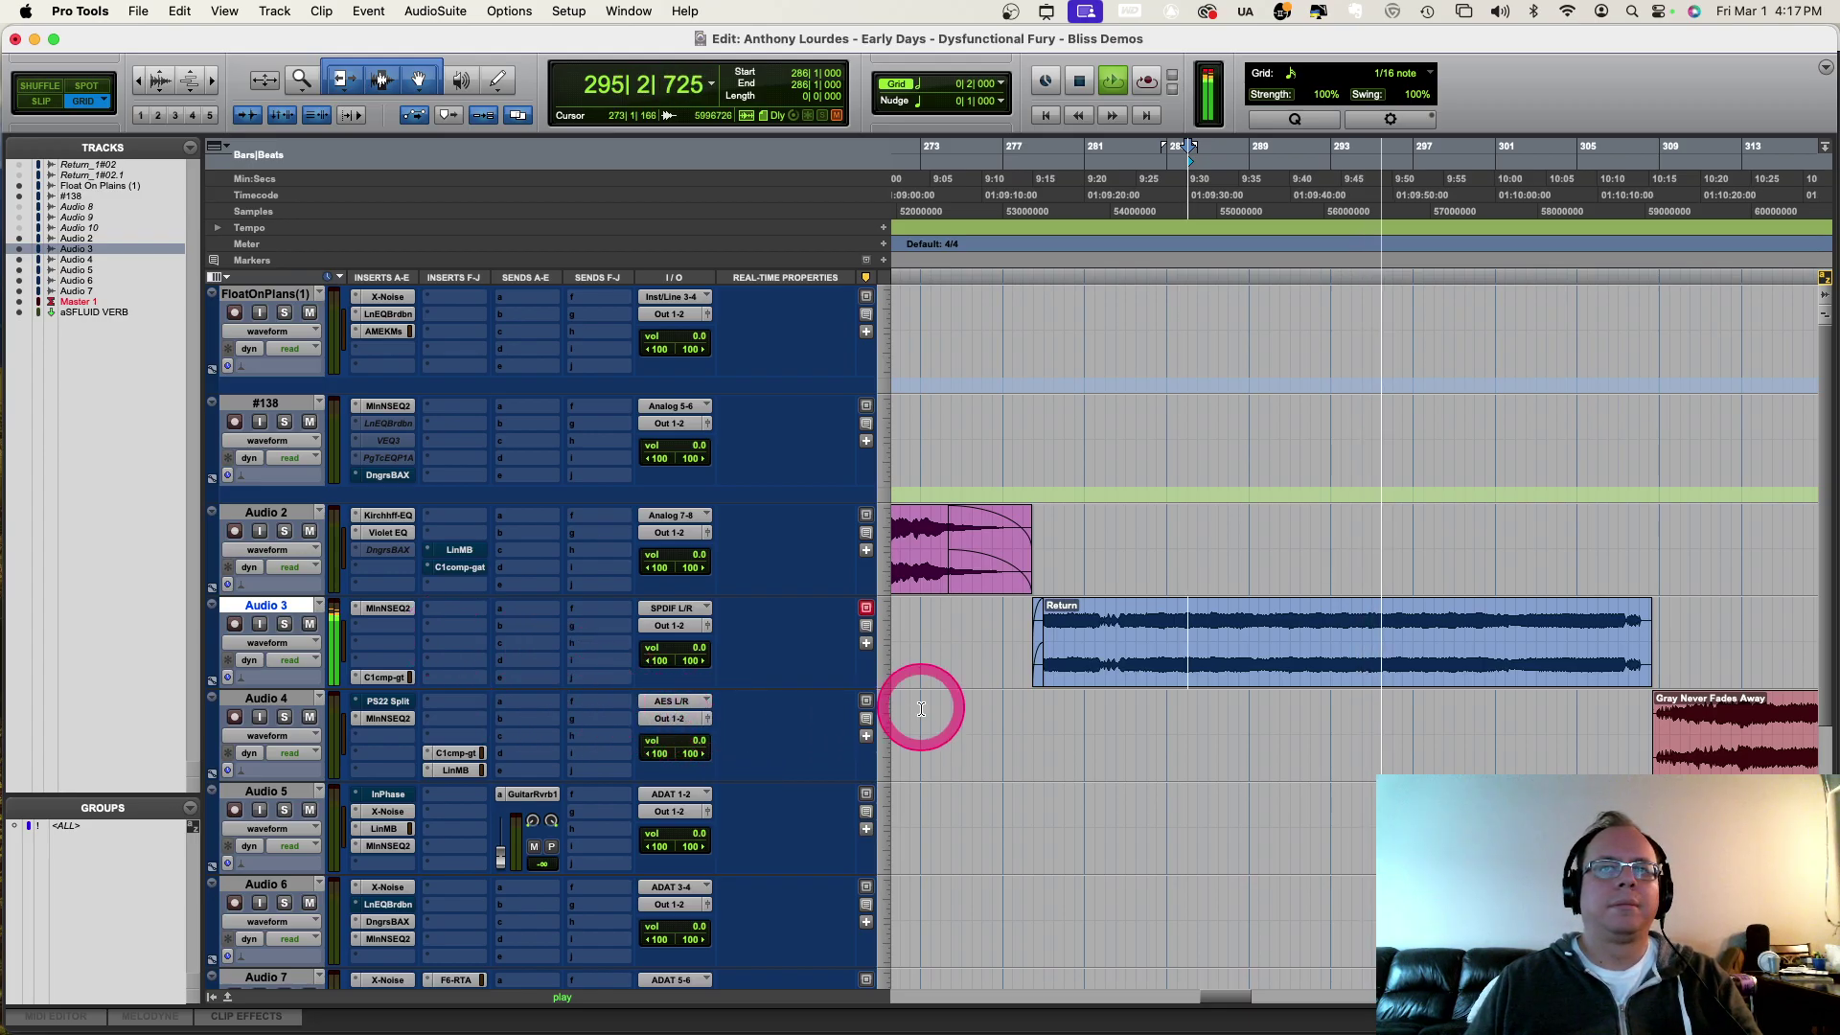
Step: Reopen Audio 3's NSEQ-2, slightly adjust the gain of channel 1's third band while Return plays, and stop playback
click(388, 608)
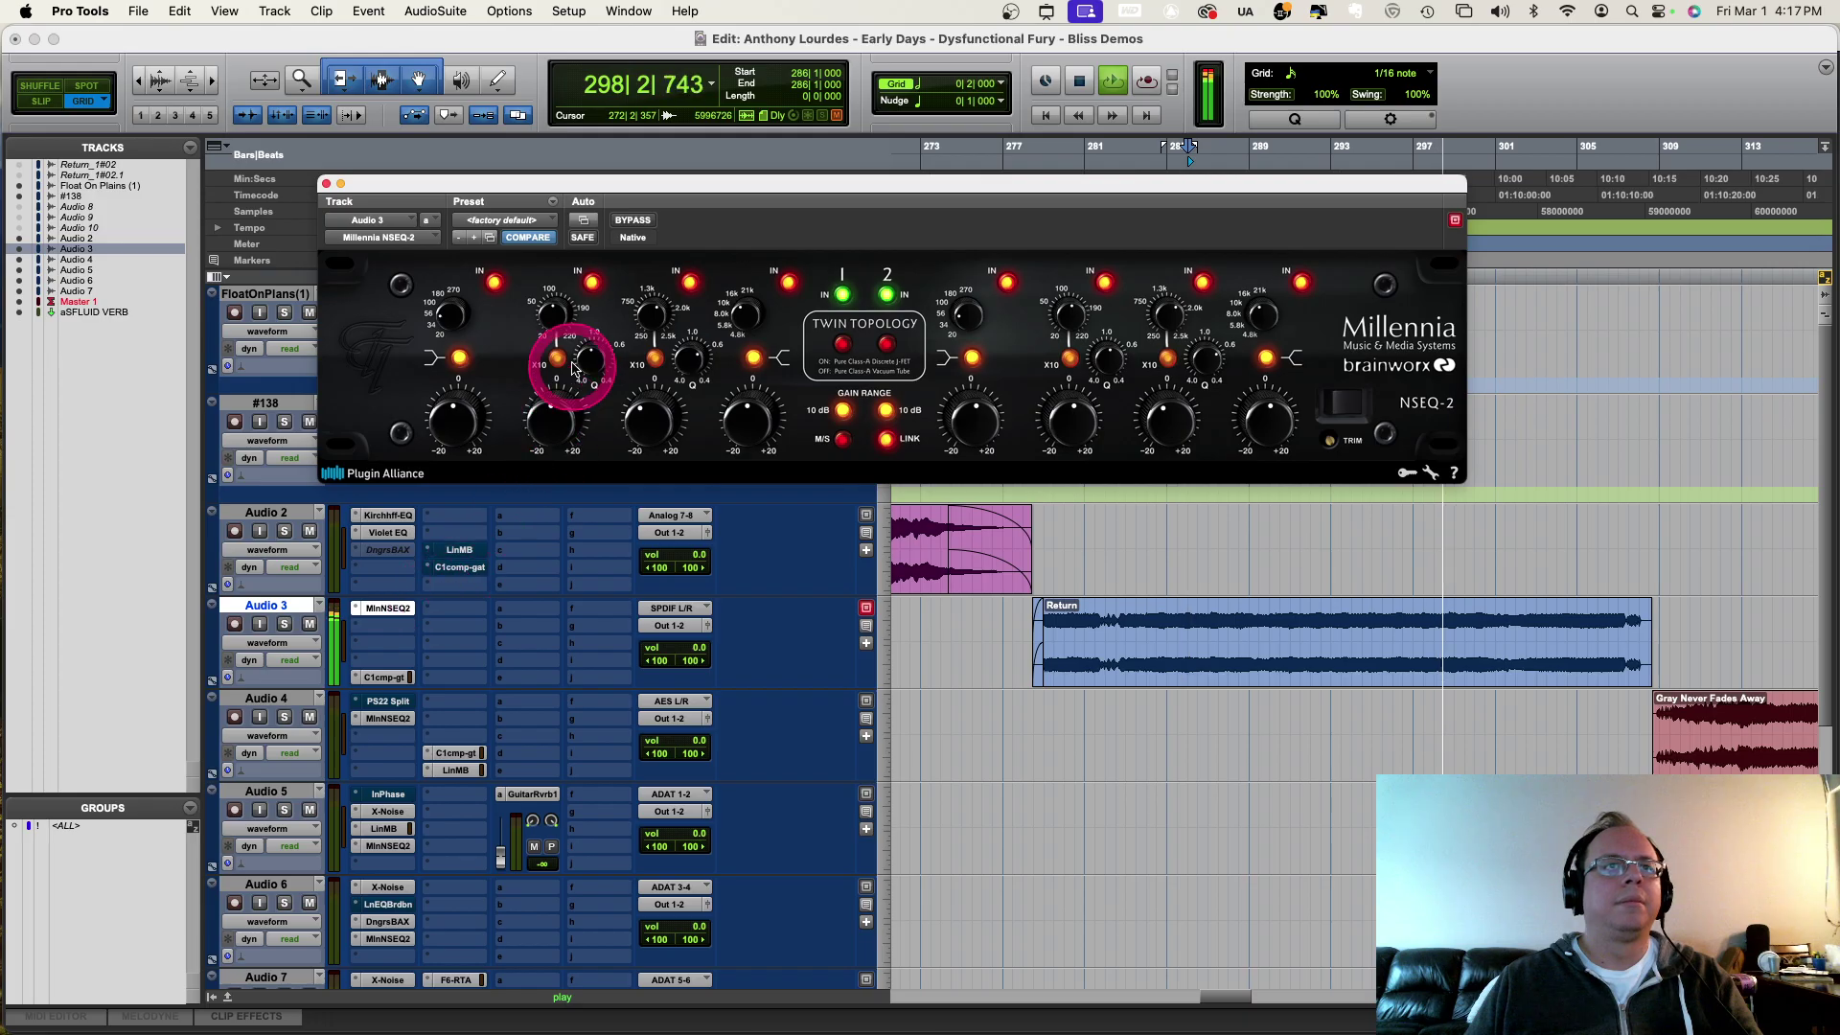
drag(640, 429, 637, 436)
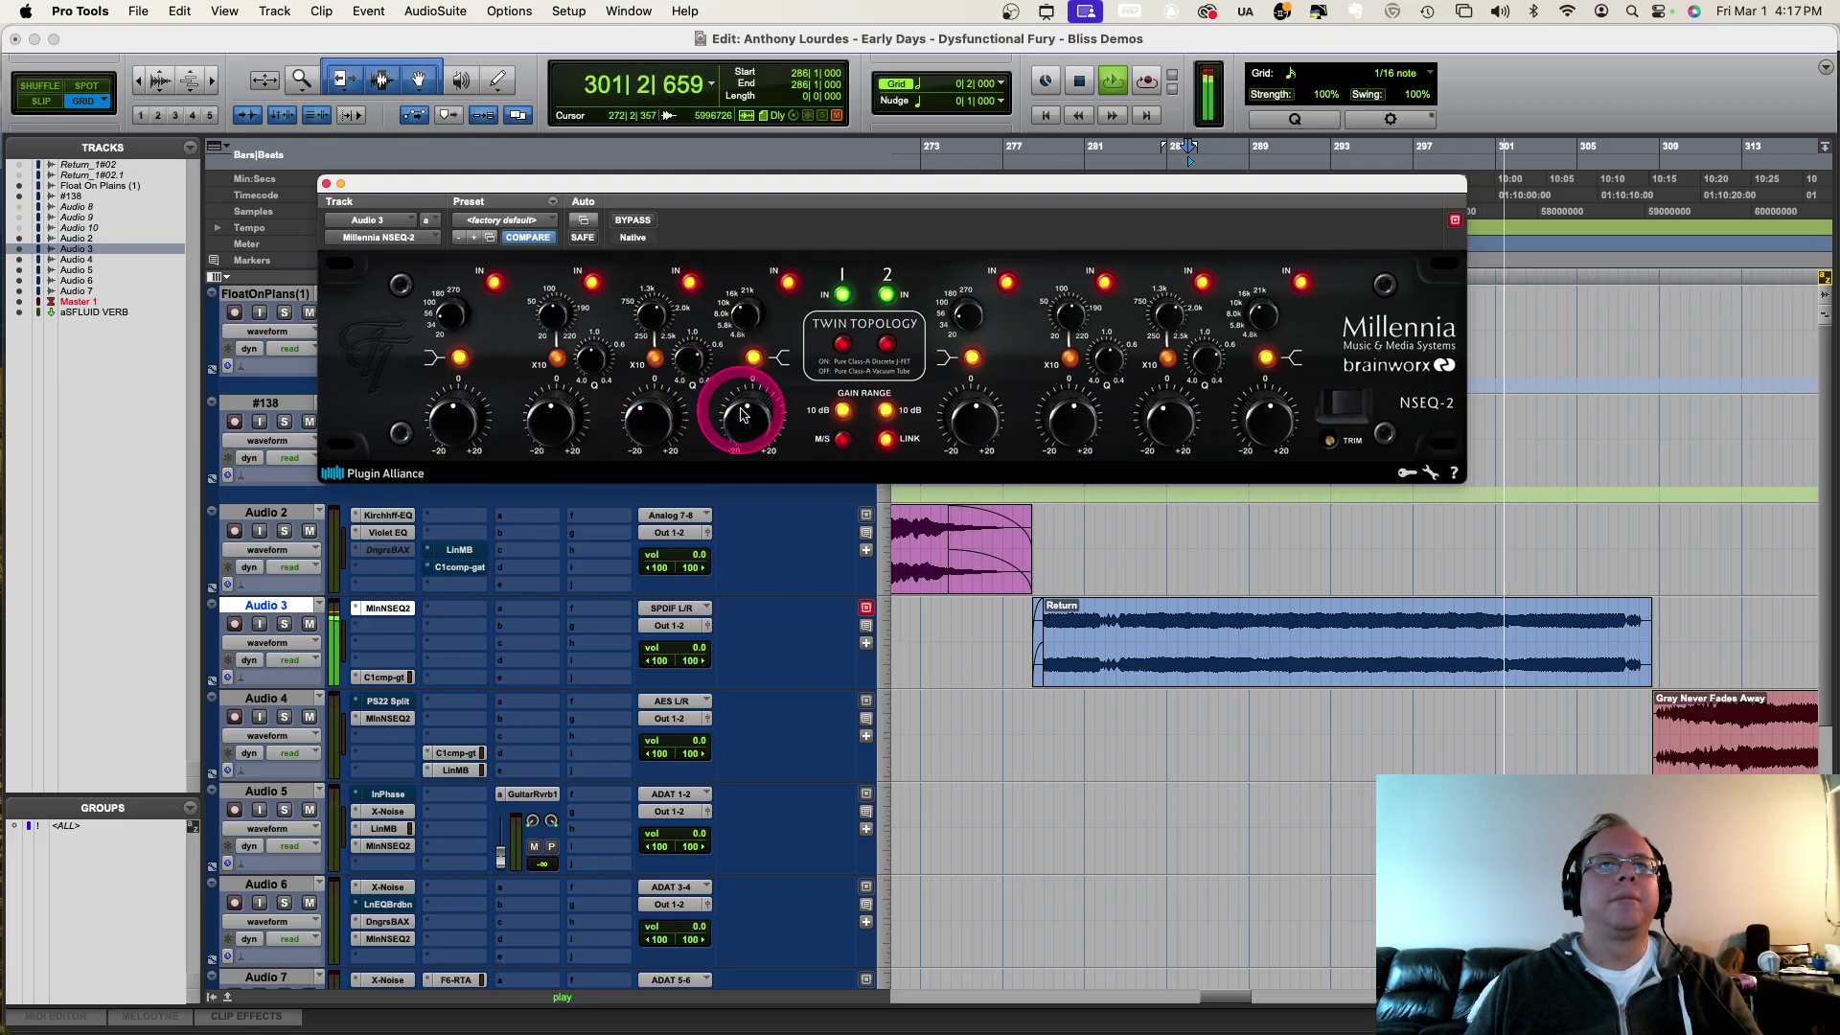
key(space)
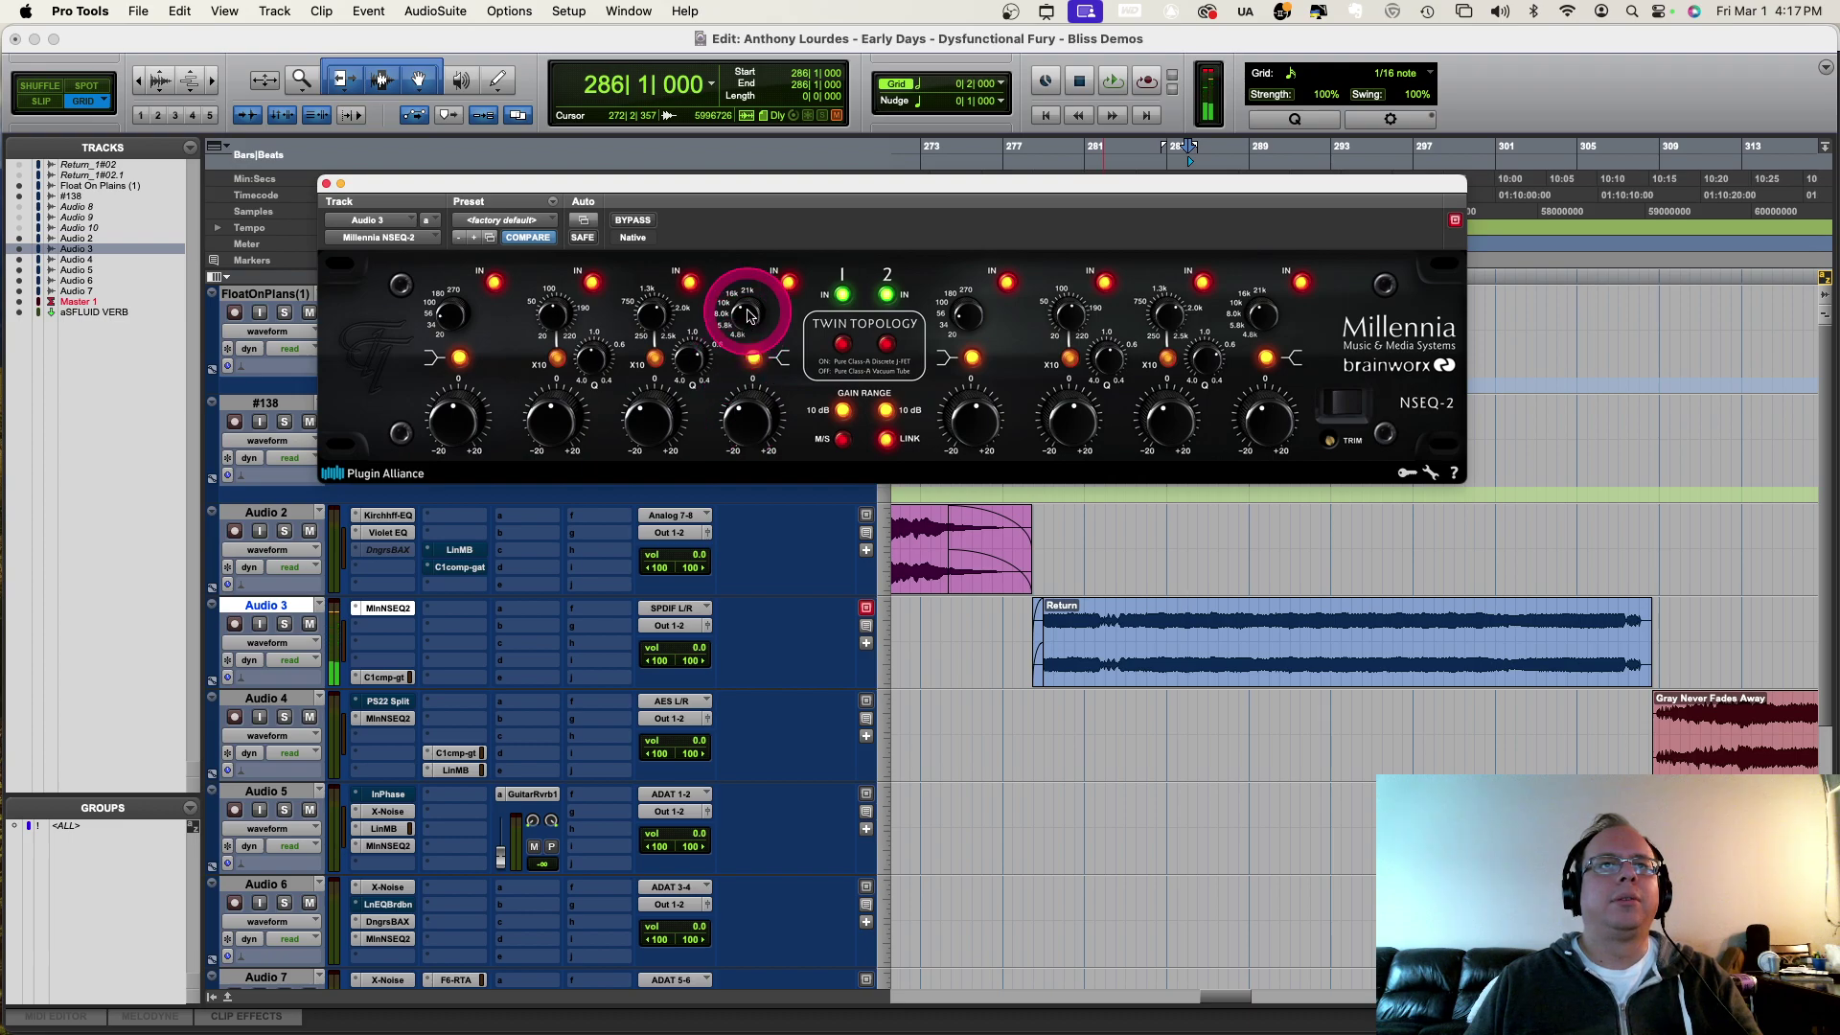
Step: Replay Return and fine-tune the NSEQ-2's high-band gain, comparing the sound with that band switched in and out
key(space)
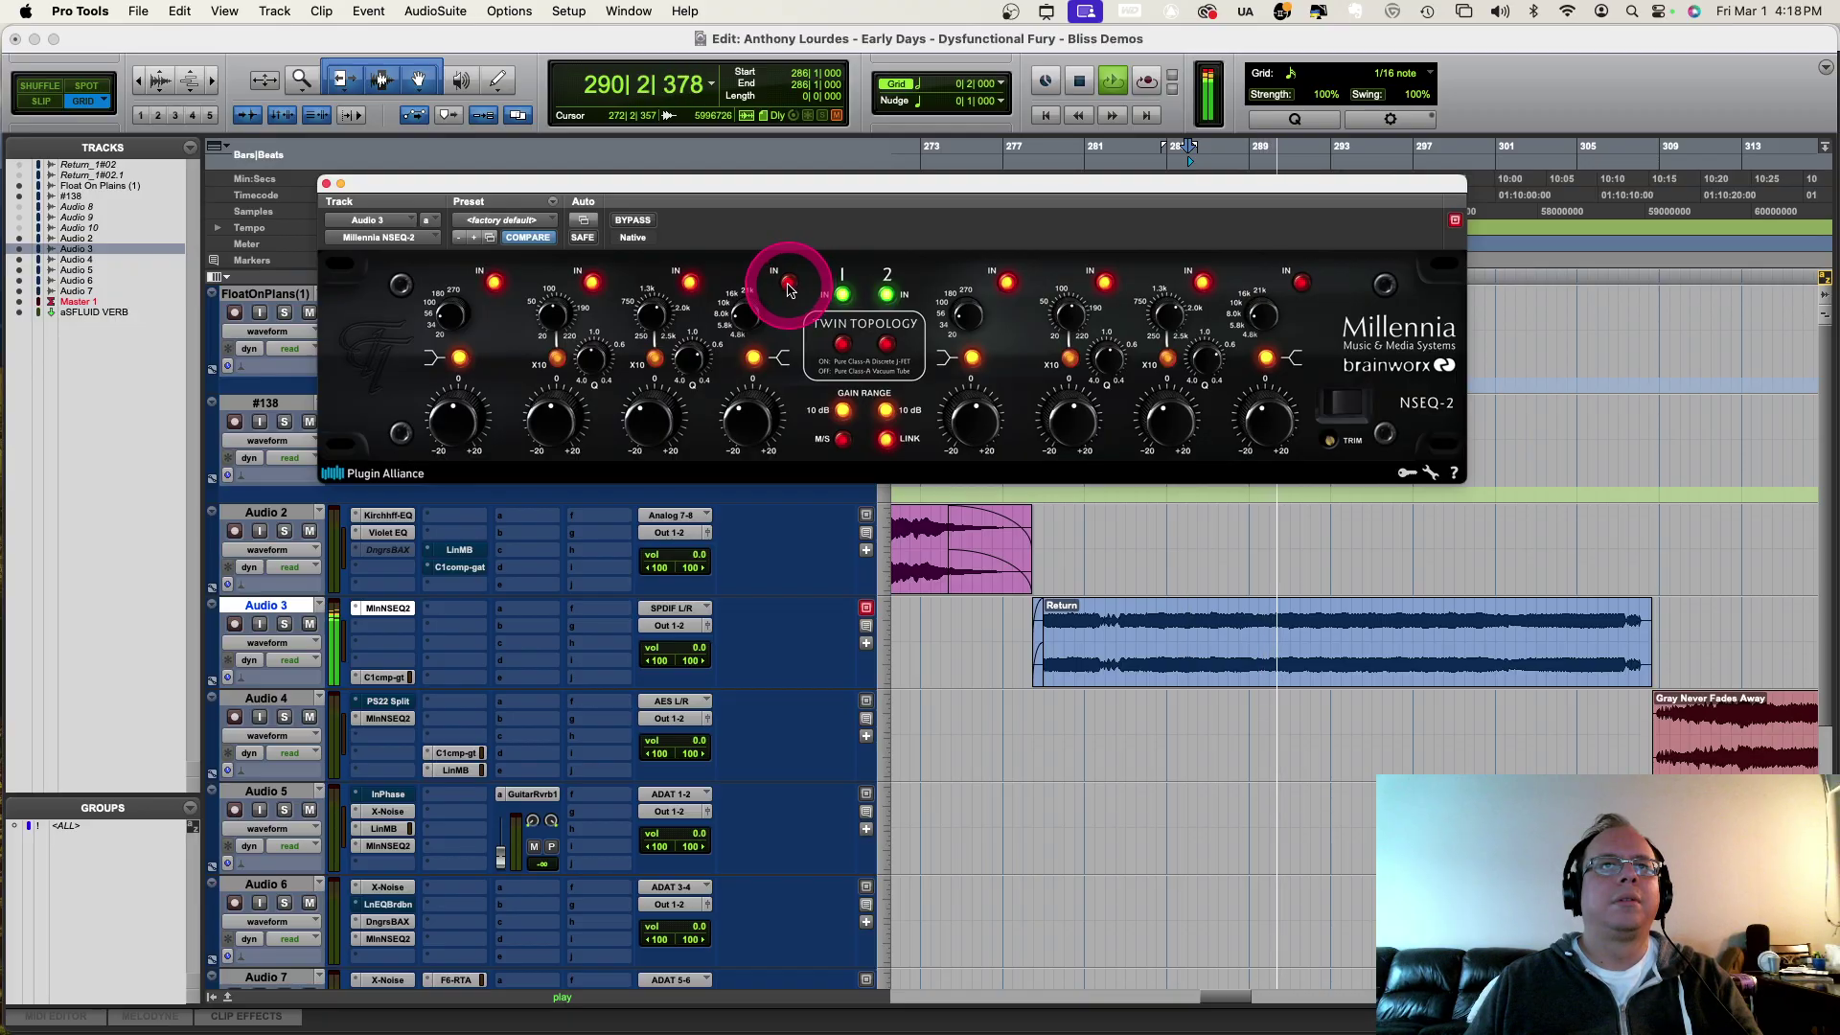
drag(779, 395, 748, 423)
click(782, 282)
click(786, 292)
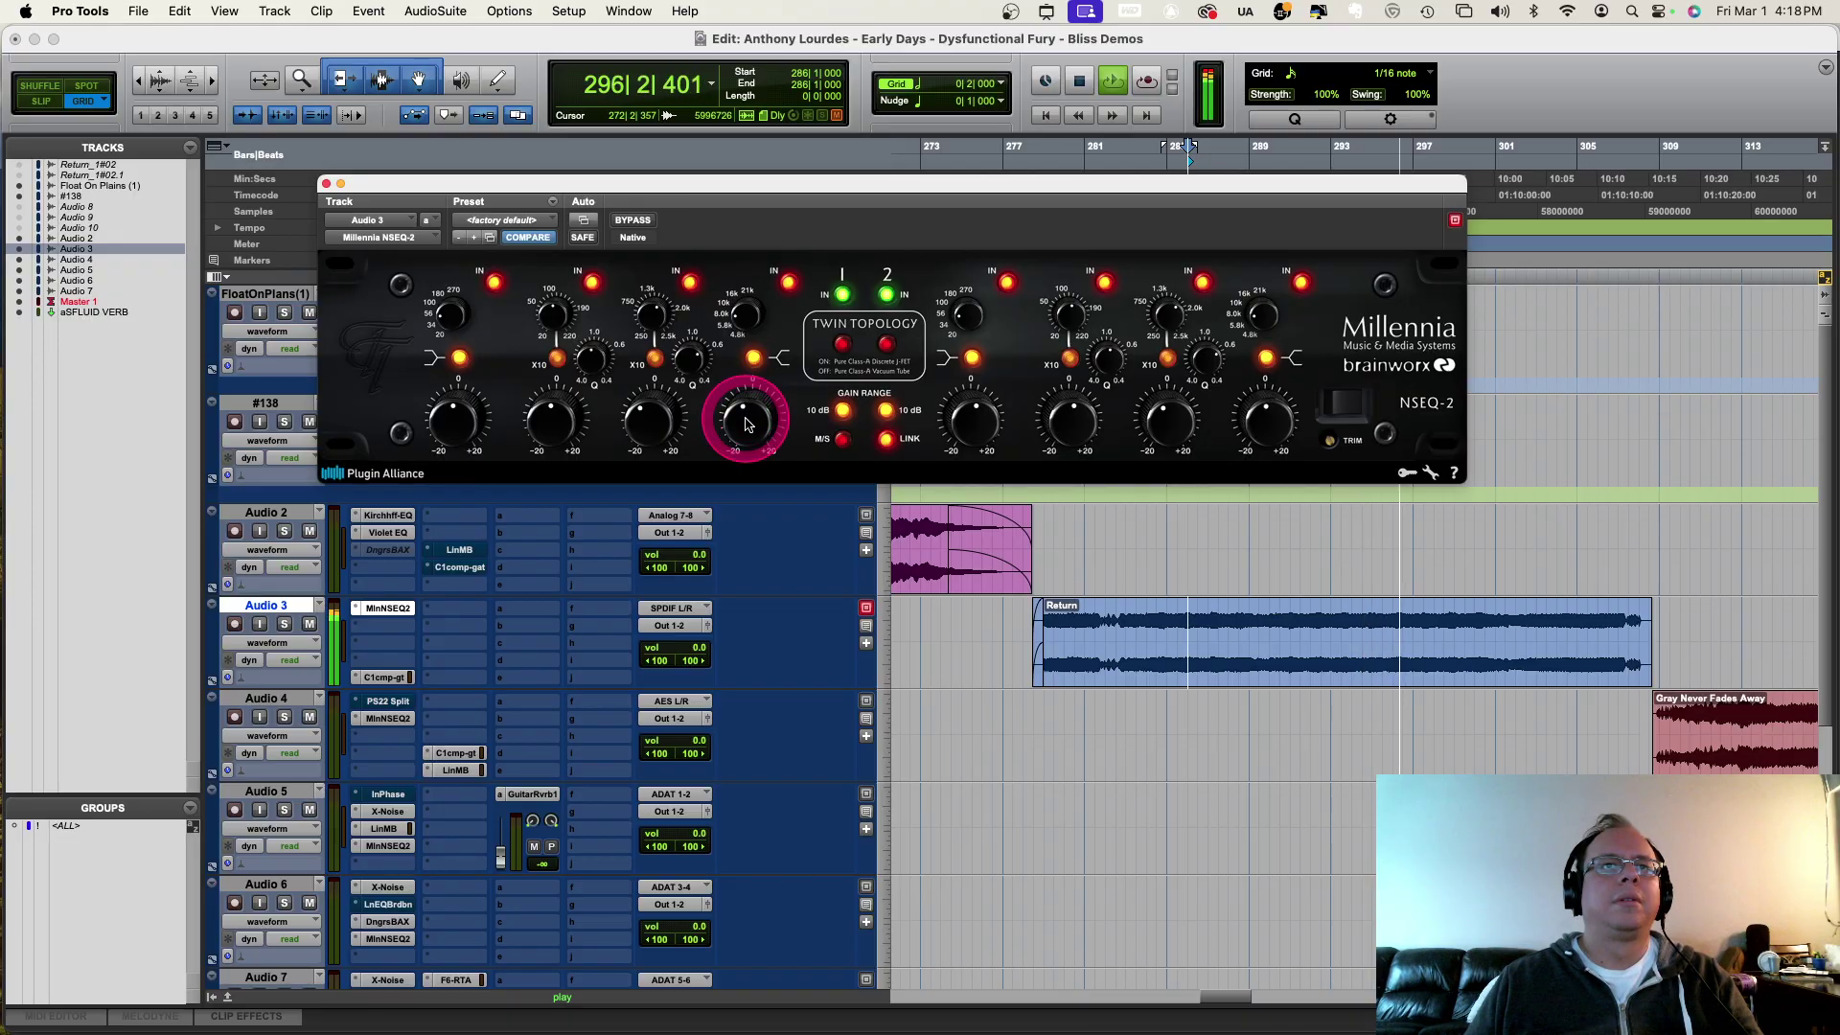
click(788, 282)
drag(747, 422, 741, 436)
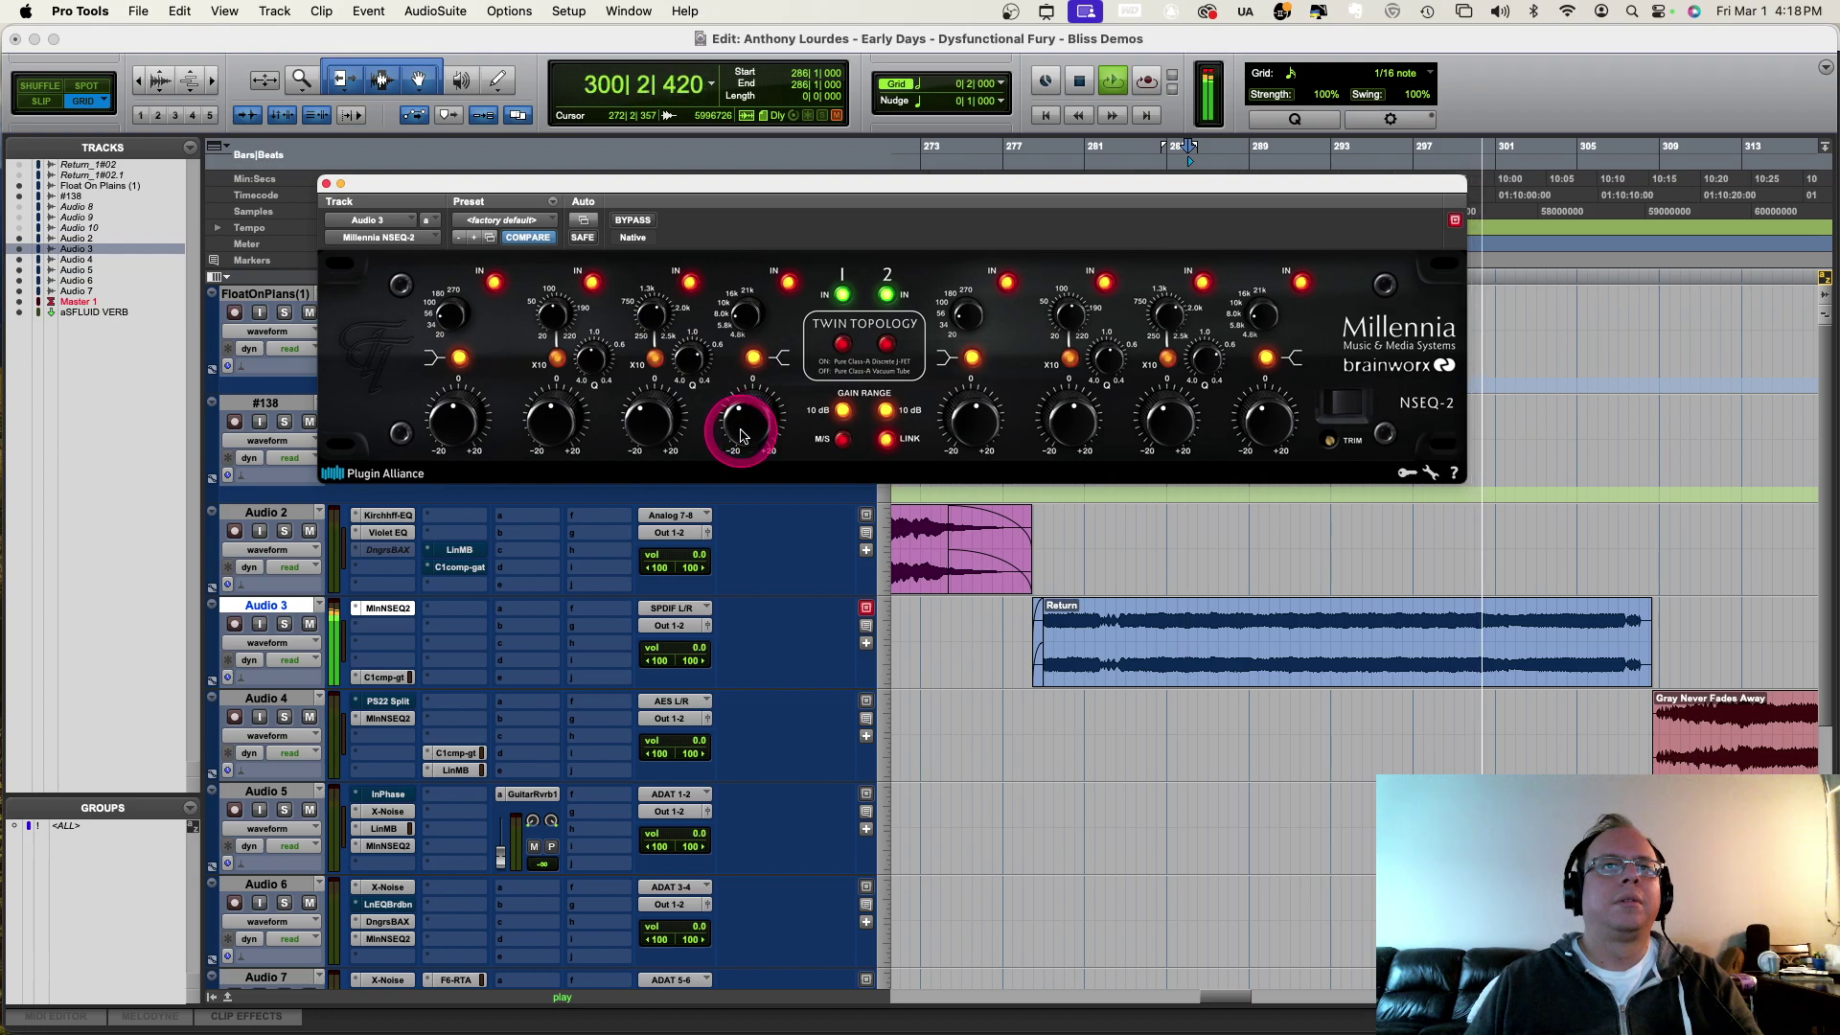
click(789, 281)
key(space)
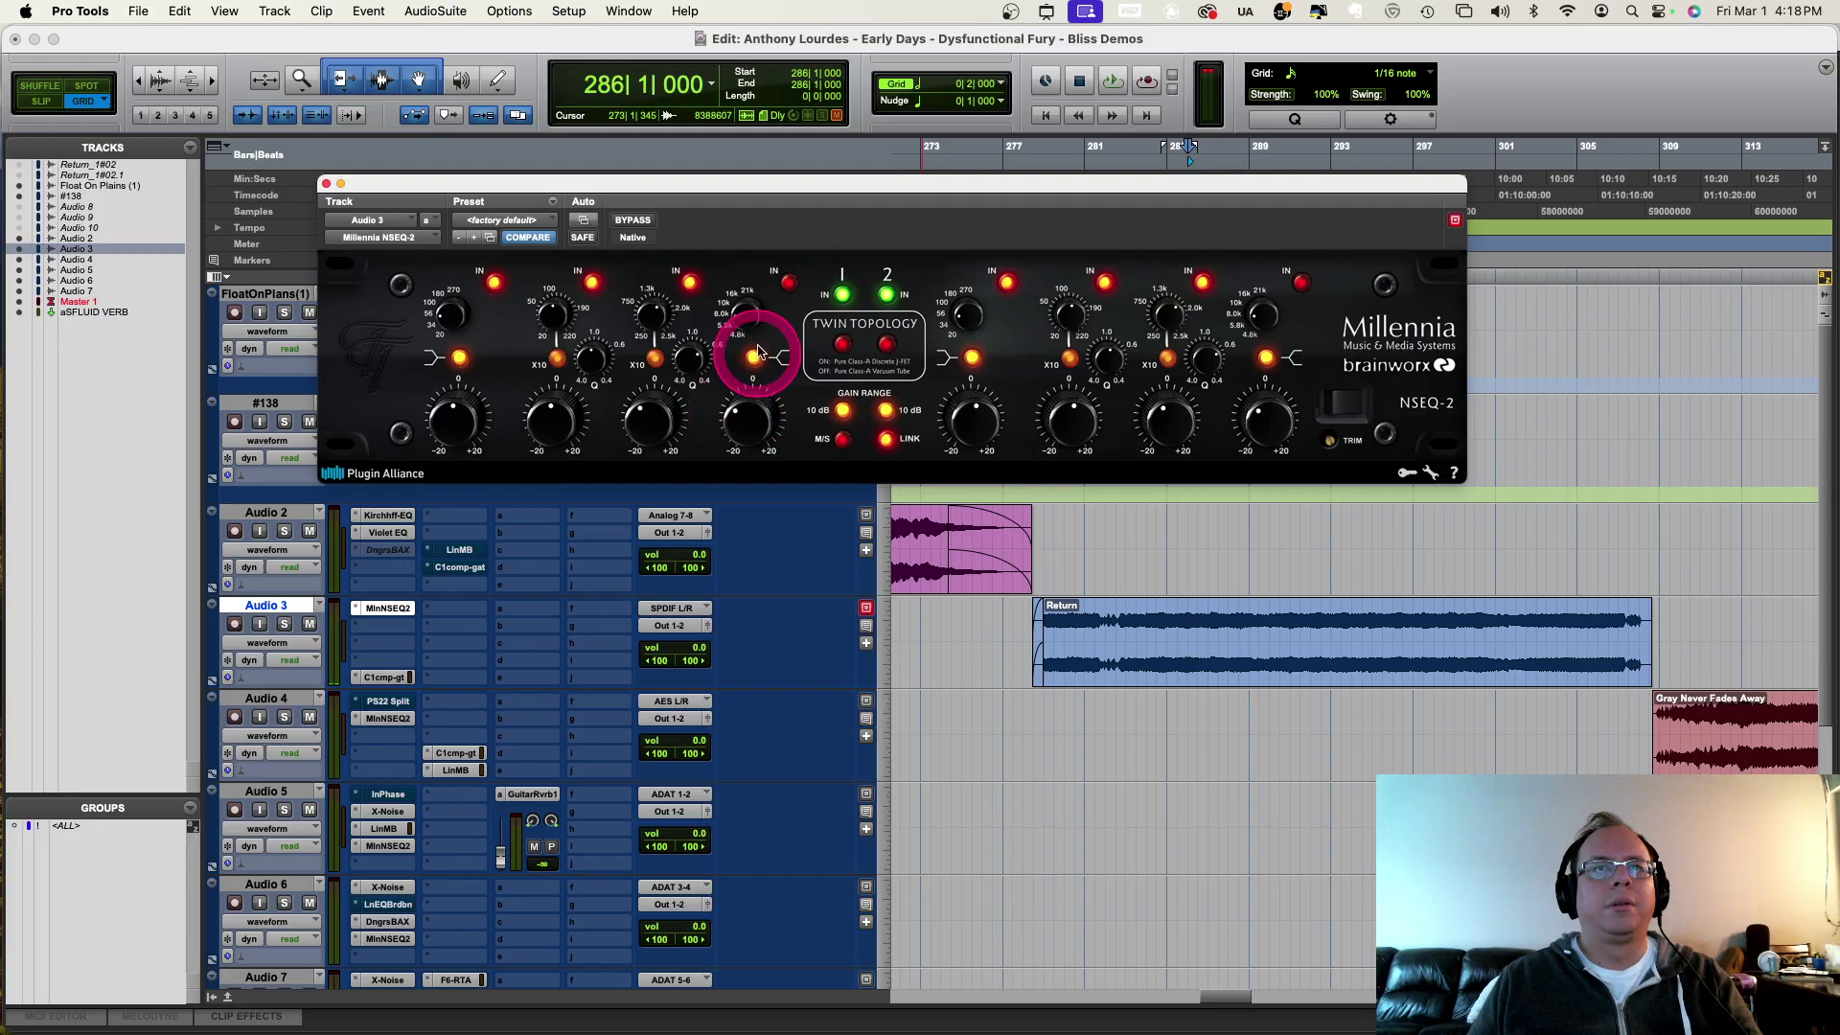
Step: Replay Return with the NSEQ-2's high band switched in, try its shape switch, and slightly adjust its frequency
key(space)
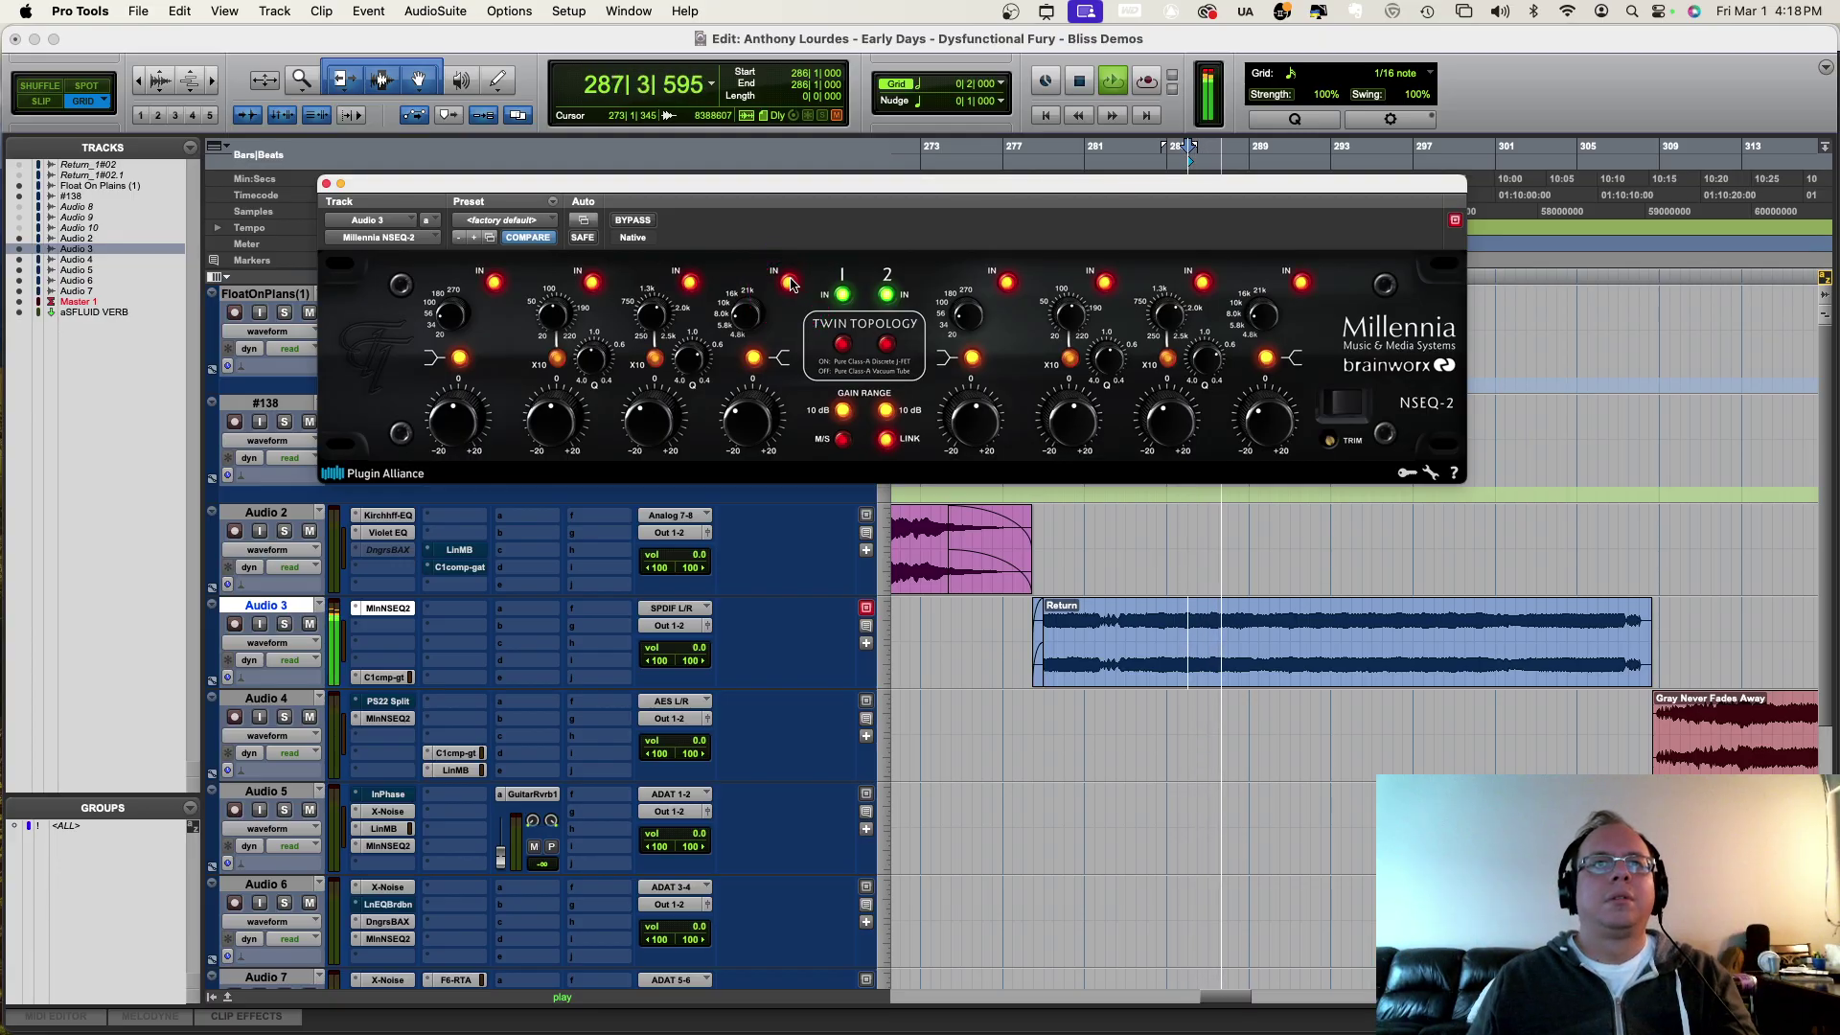
click(760, 364)
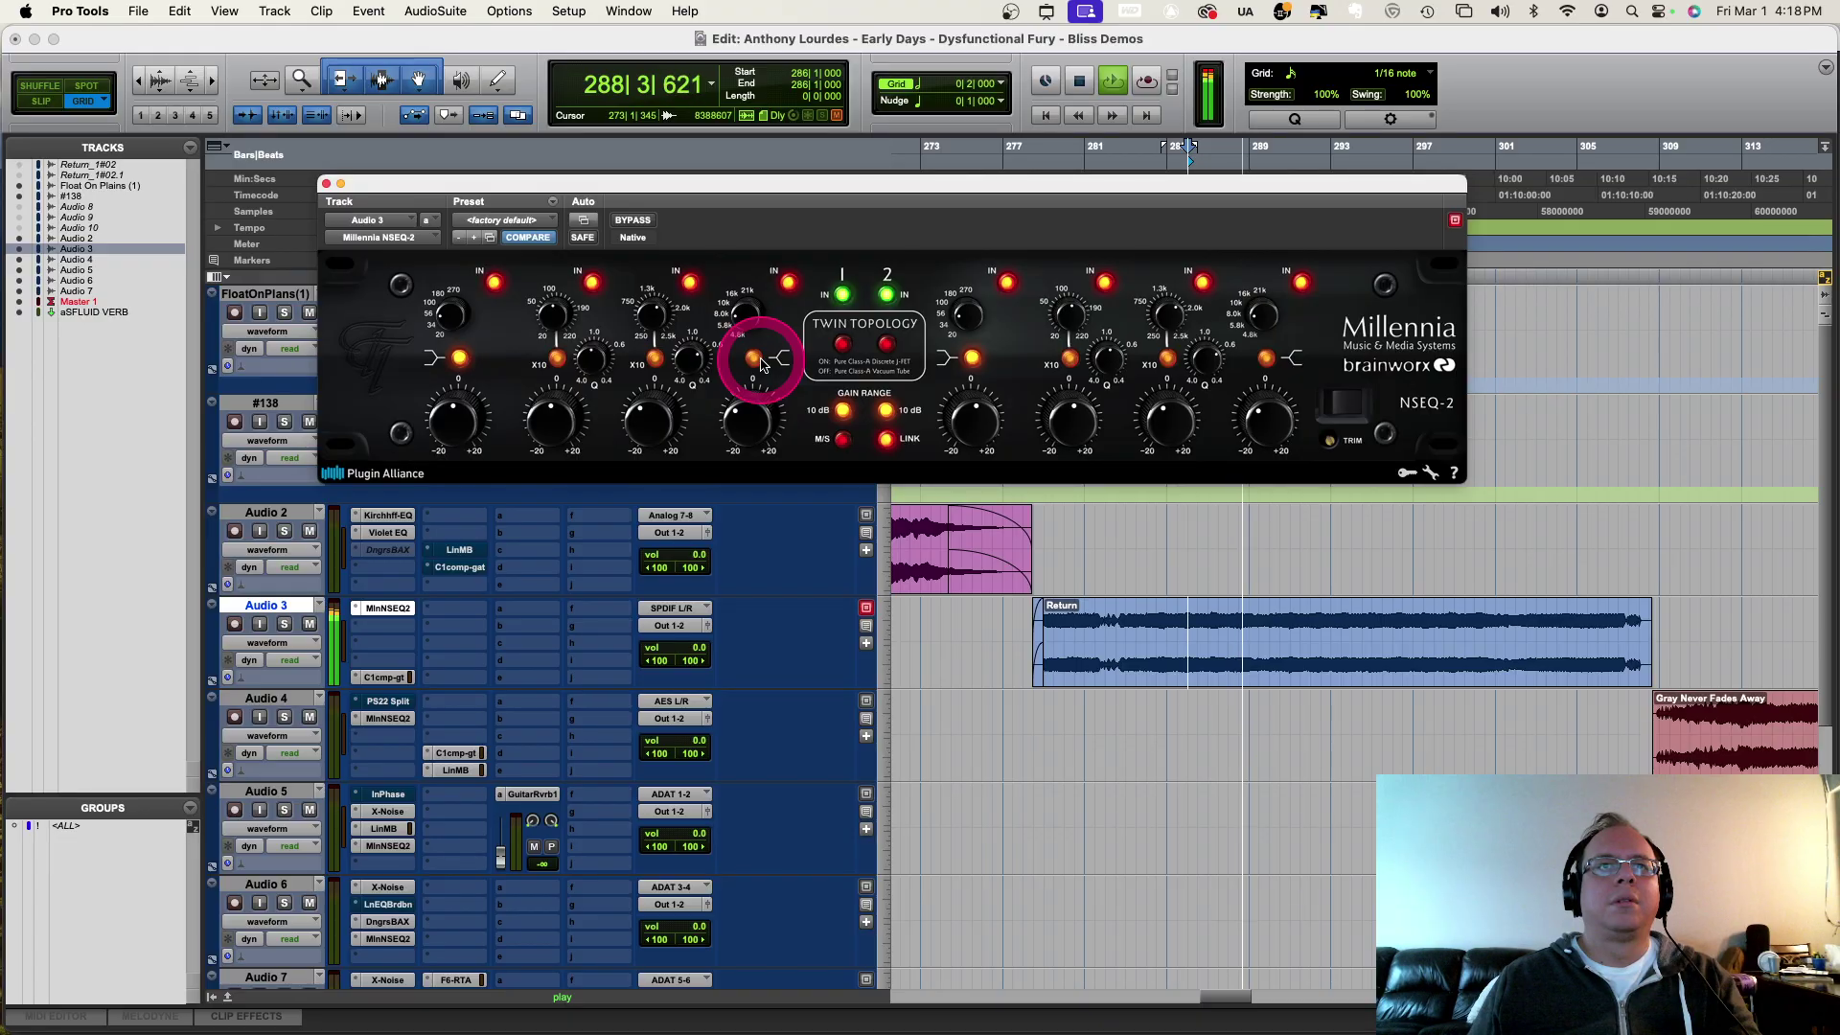
click(747, 314)
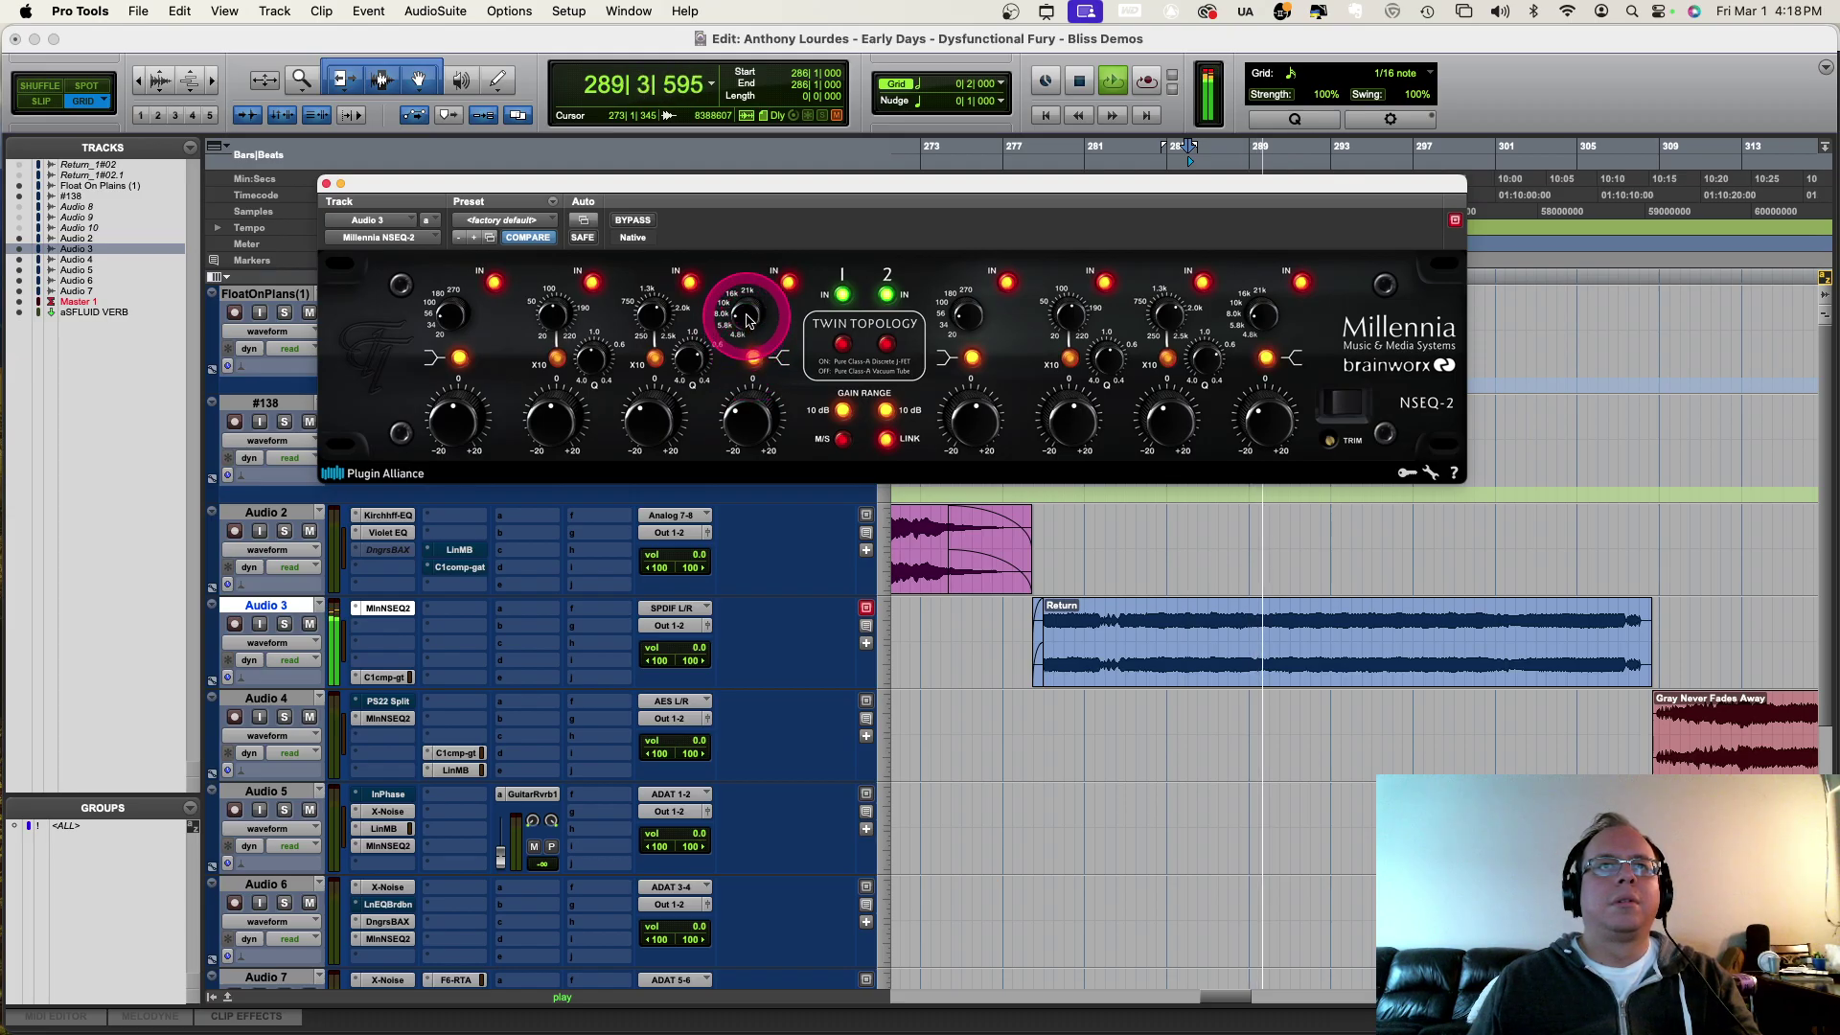
mouse_move(749, 309)
mouse_down()
mouse_move(746, 265)
mouse_move(745, 308)
mouse_up()
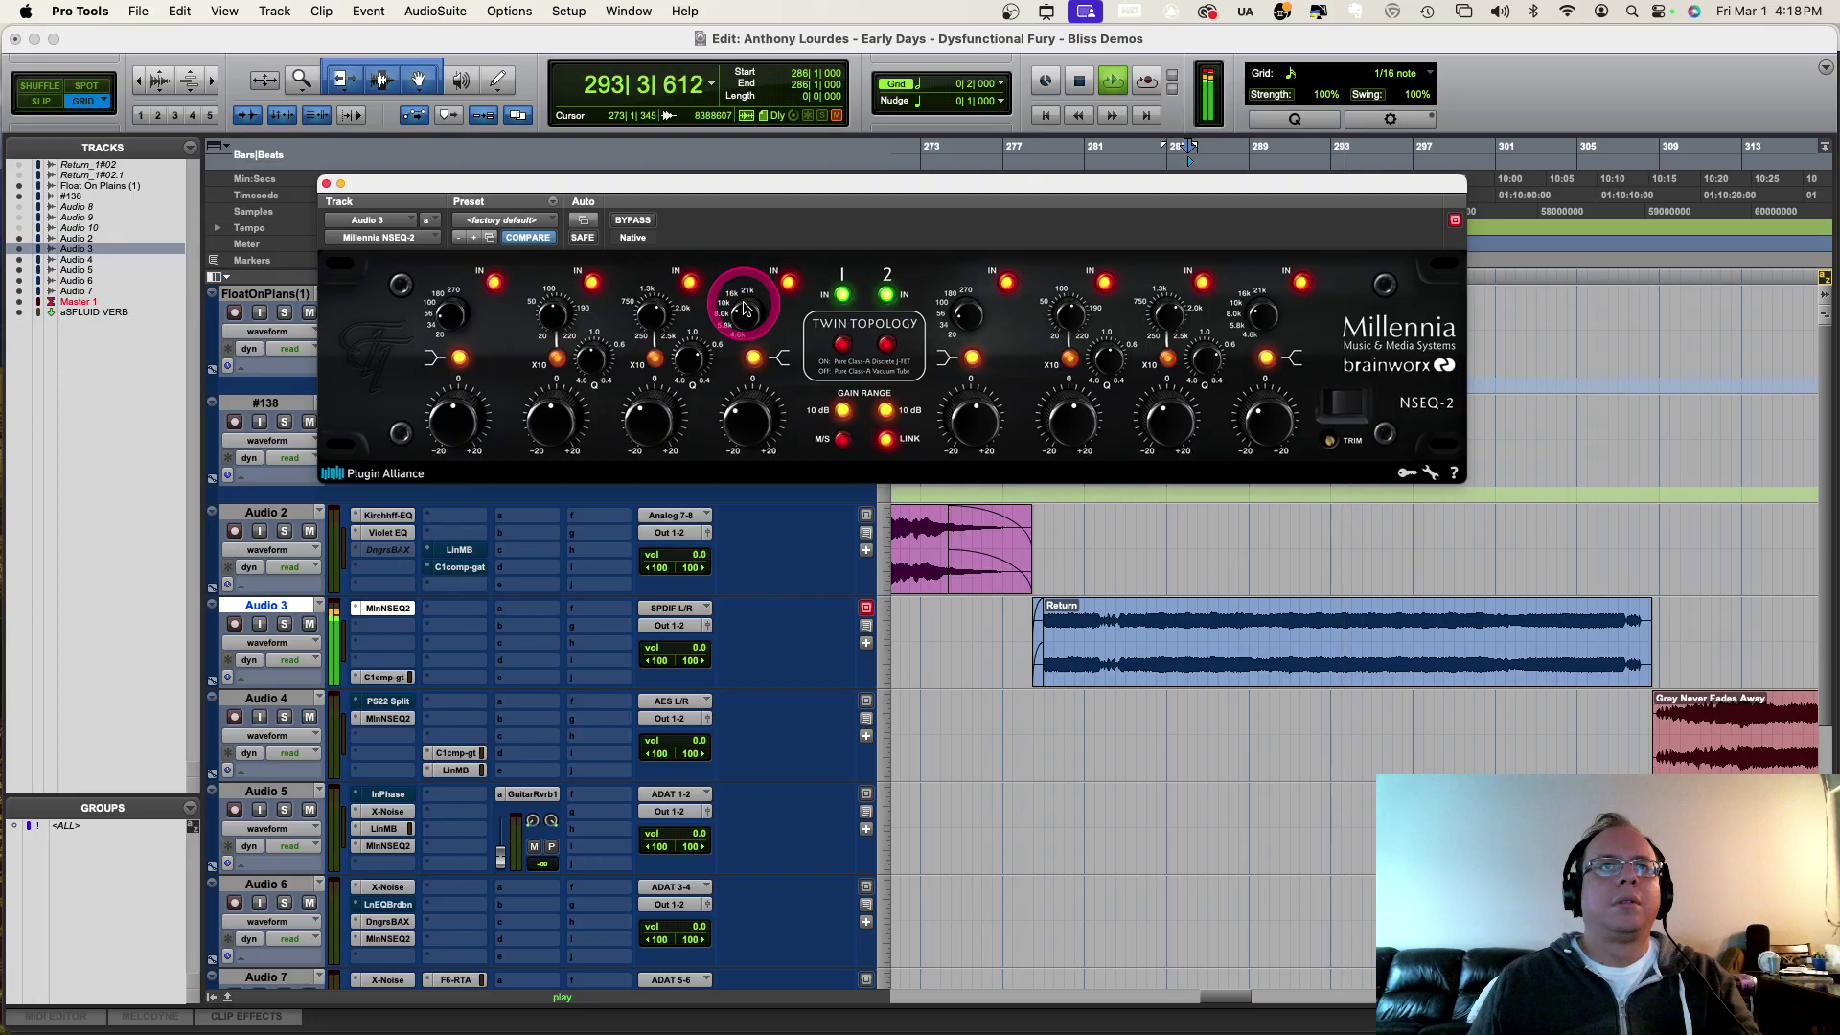
key(space)
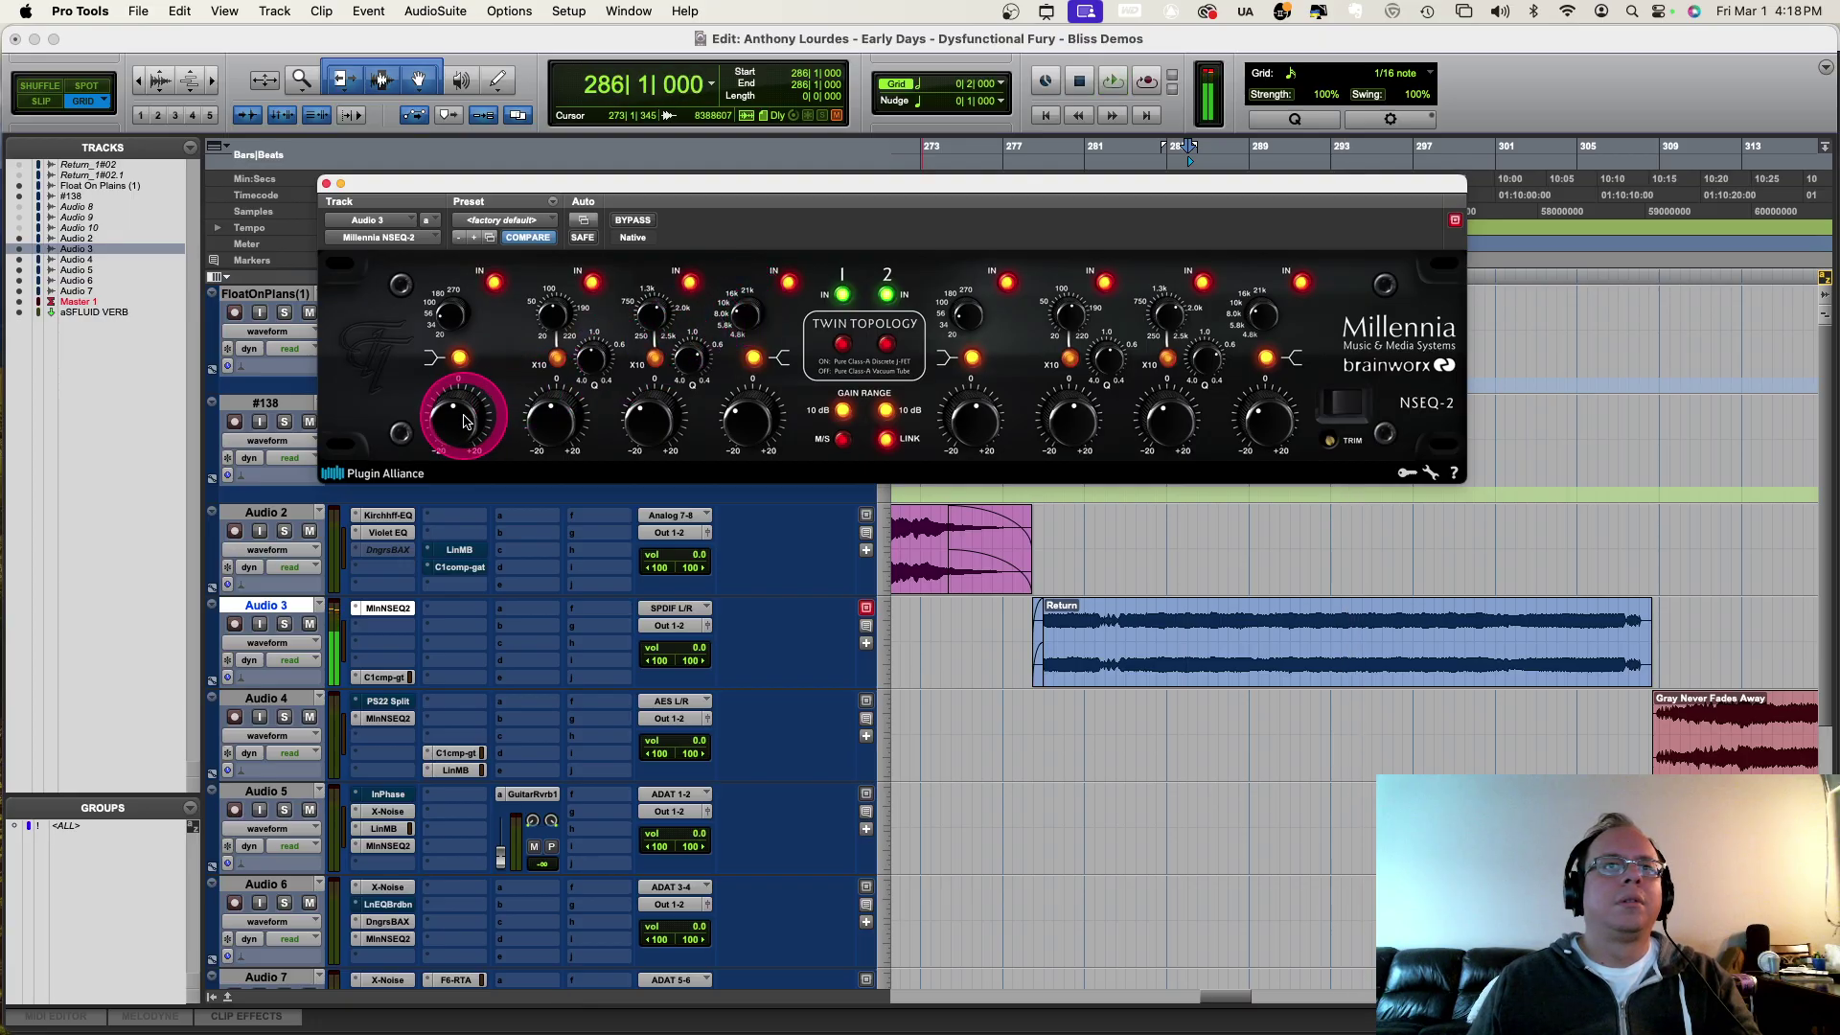
Step: Replay Return to compare it with the NSEQ-2 bypassed and active, leave it active, stop playback, and close the plug-in
key(space)
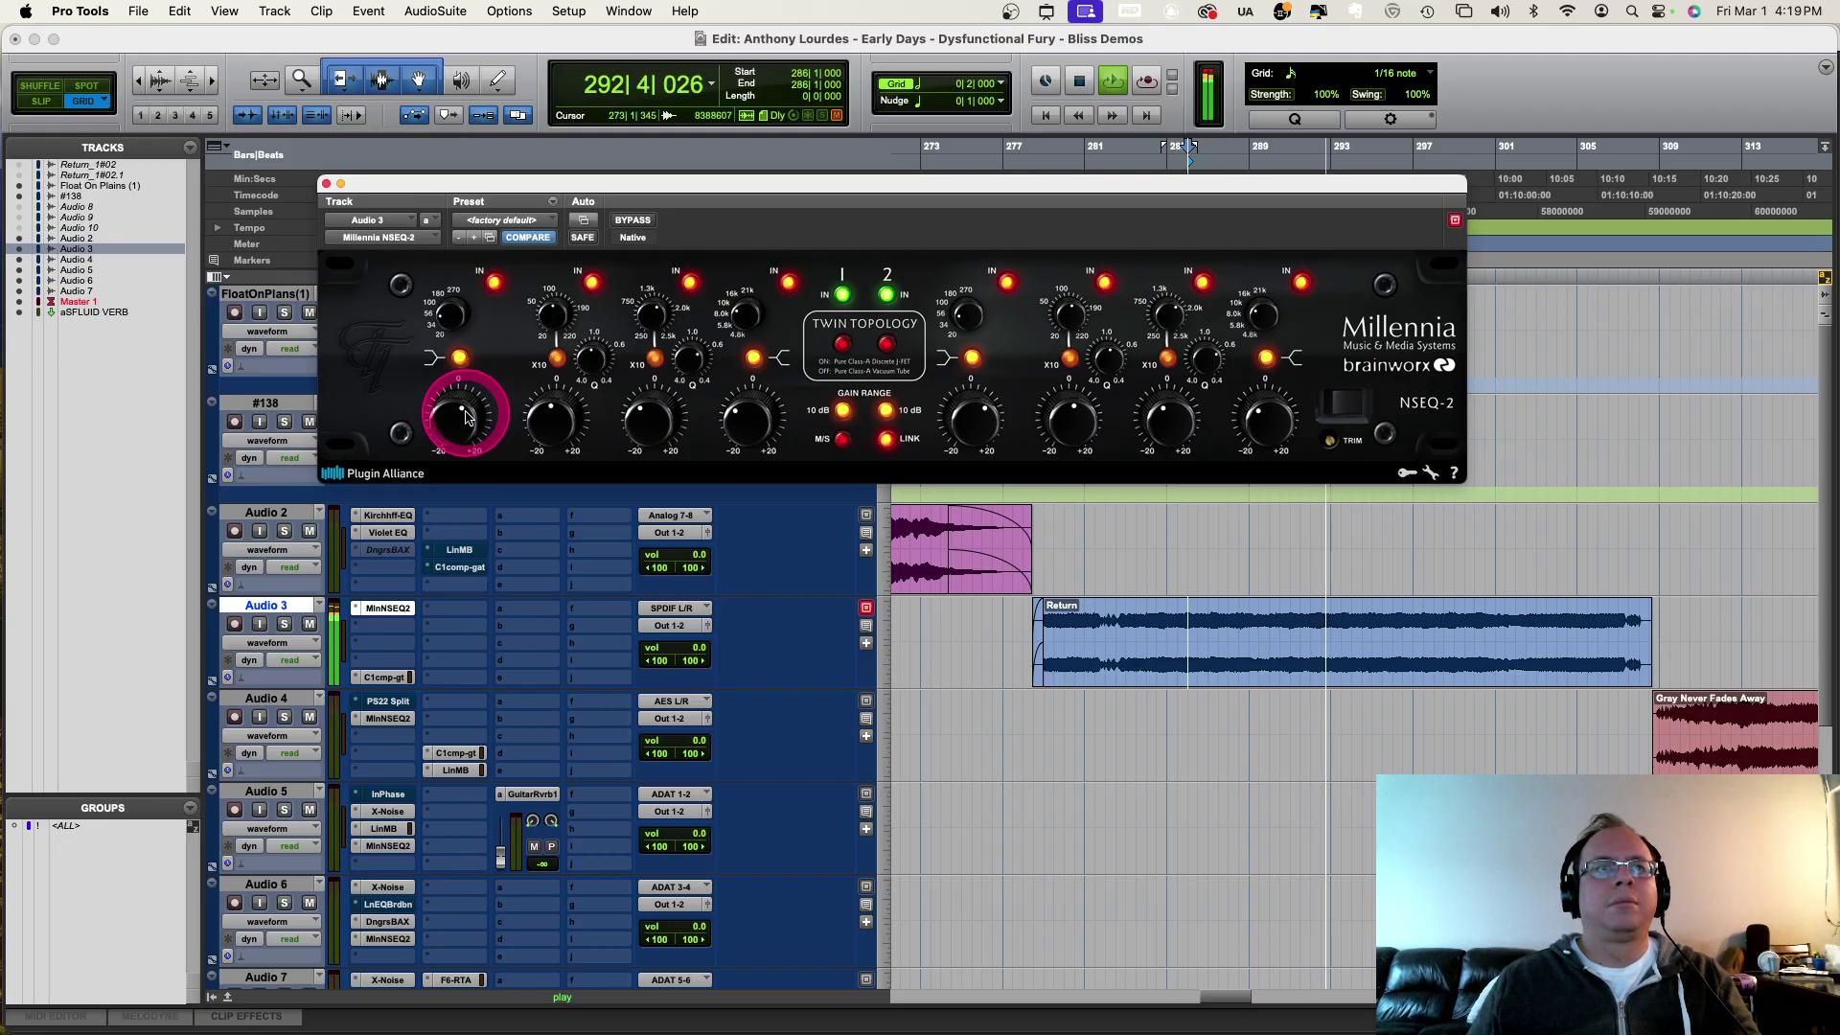
click(416, 303)
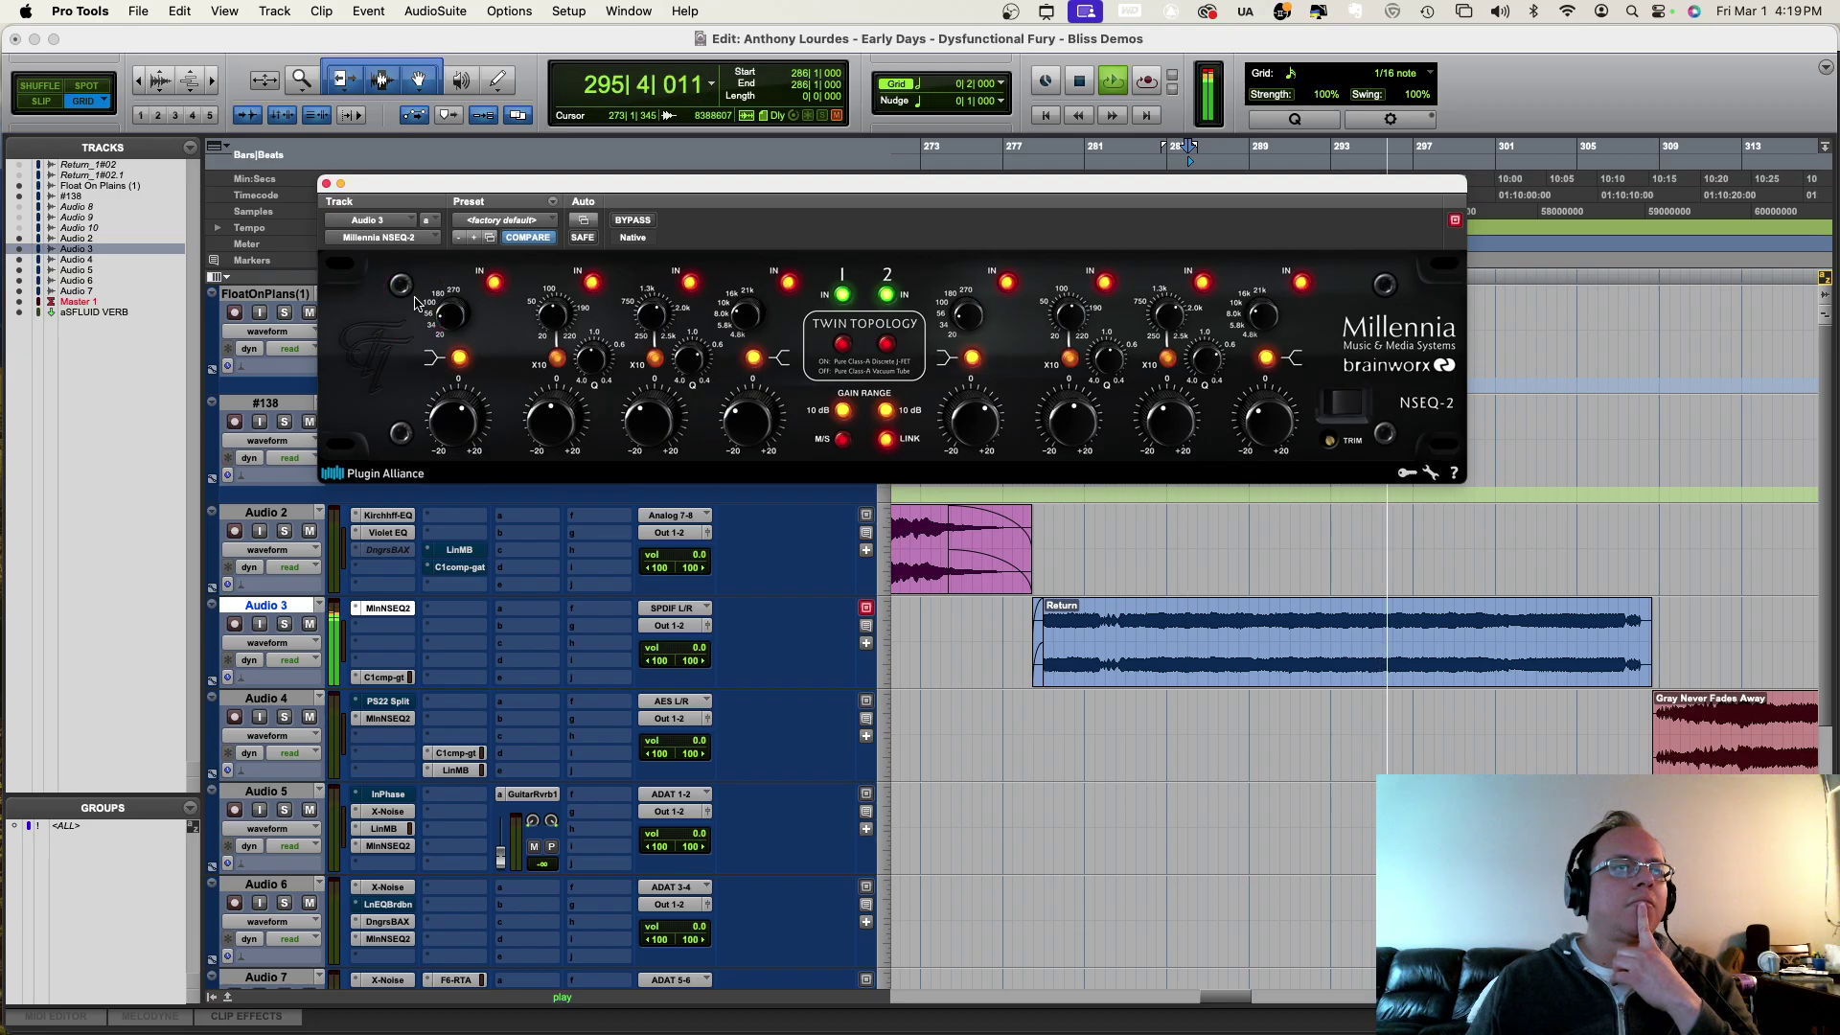
click(628, 221)
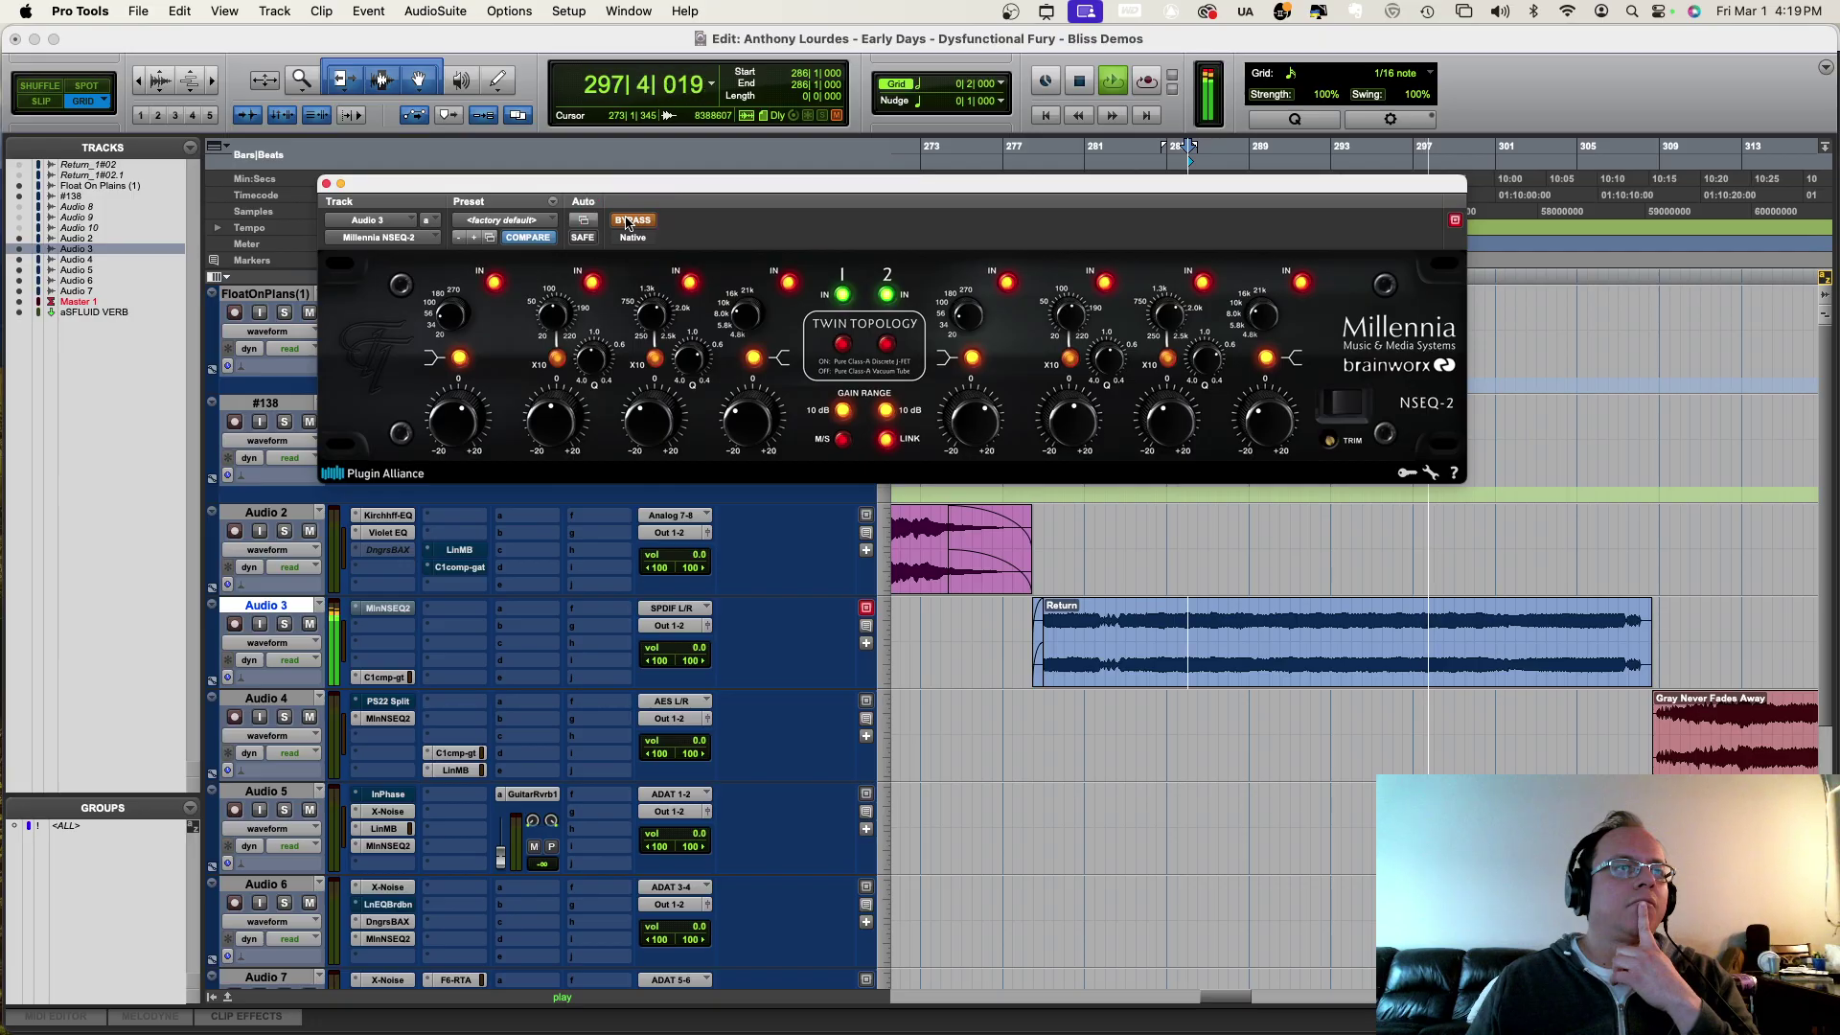
drag(532, 295, 520, 347)
key(space)
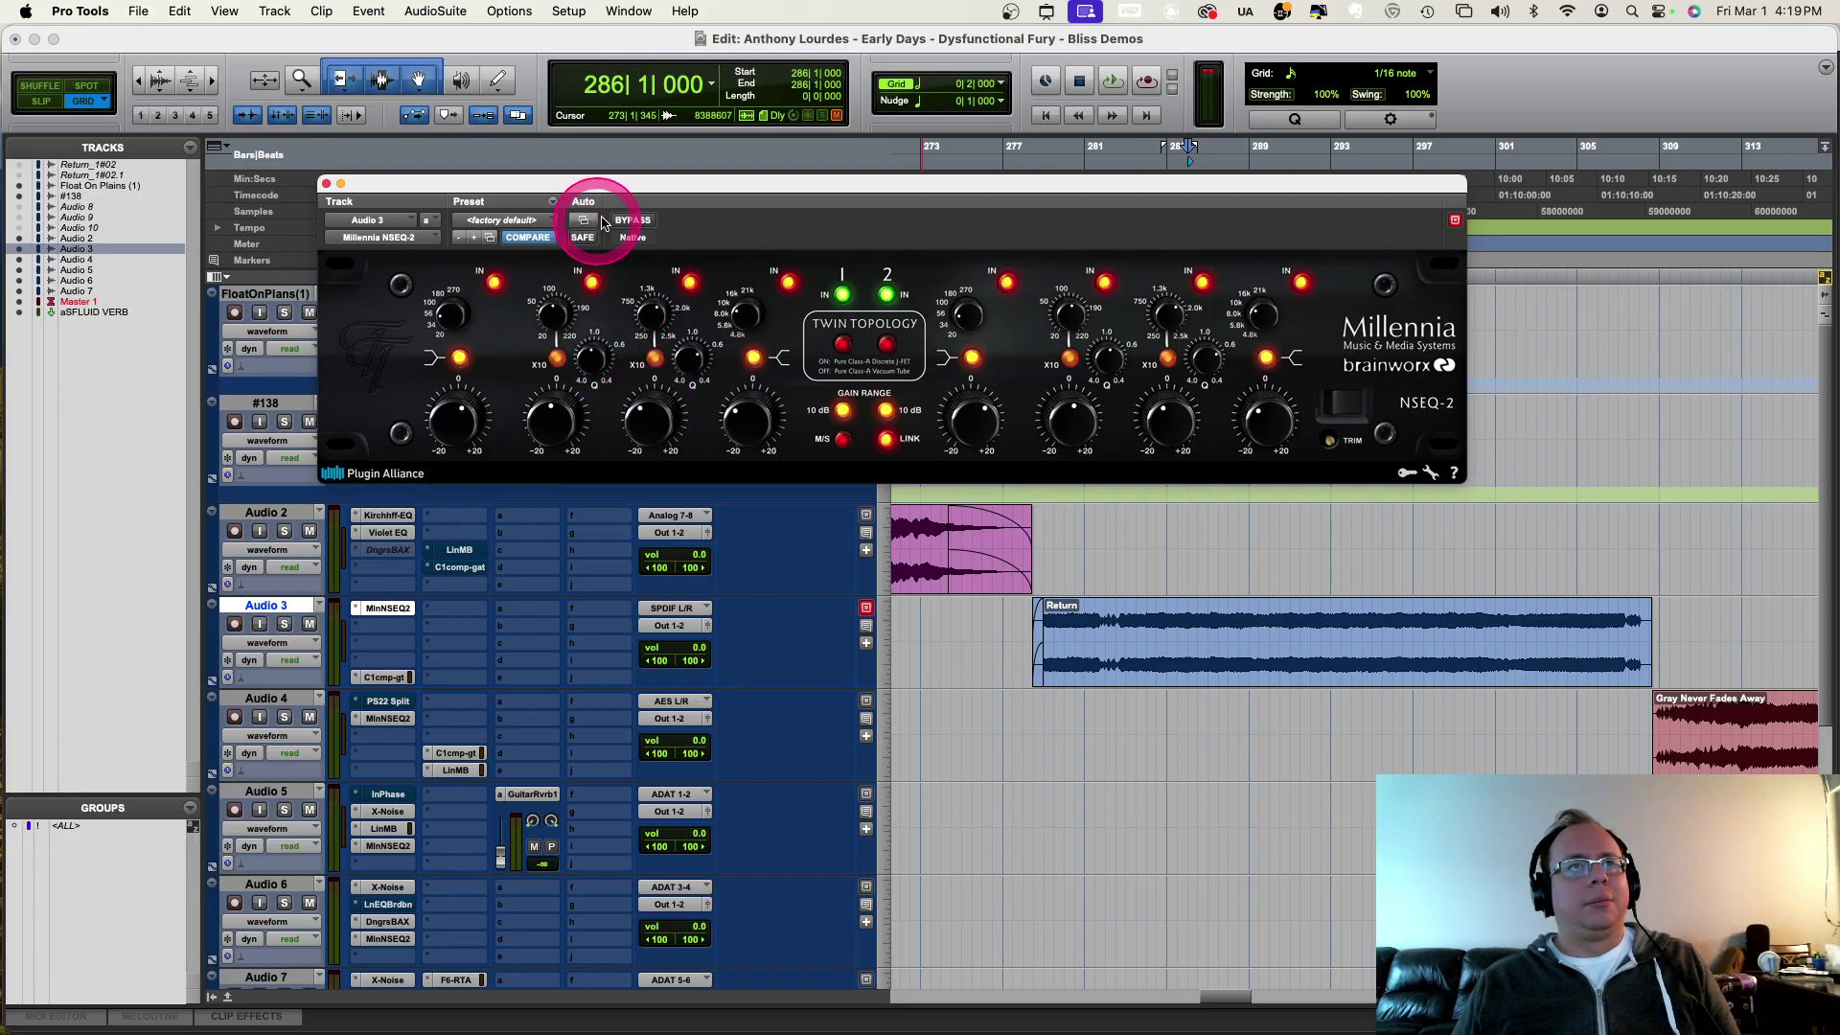
click(326, 184)
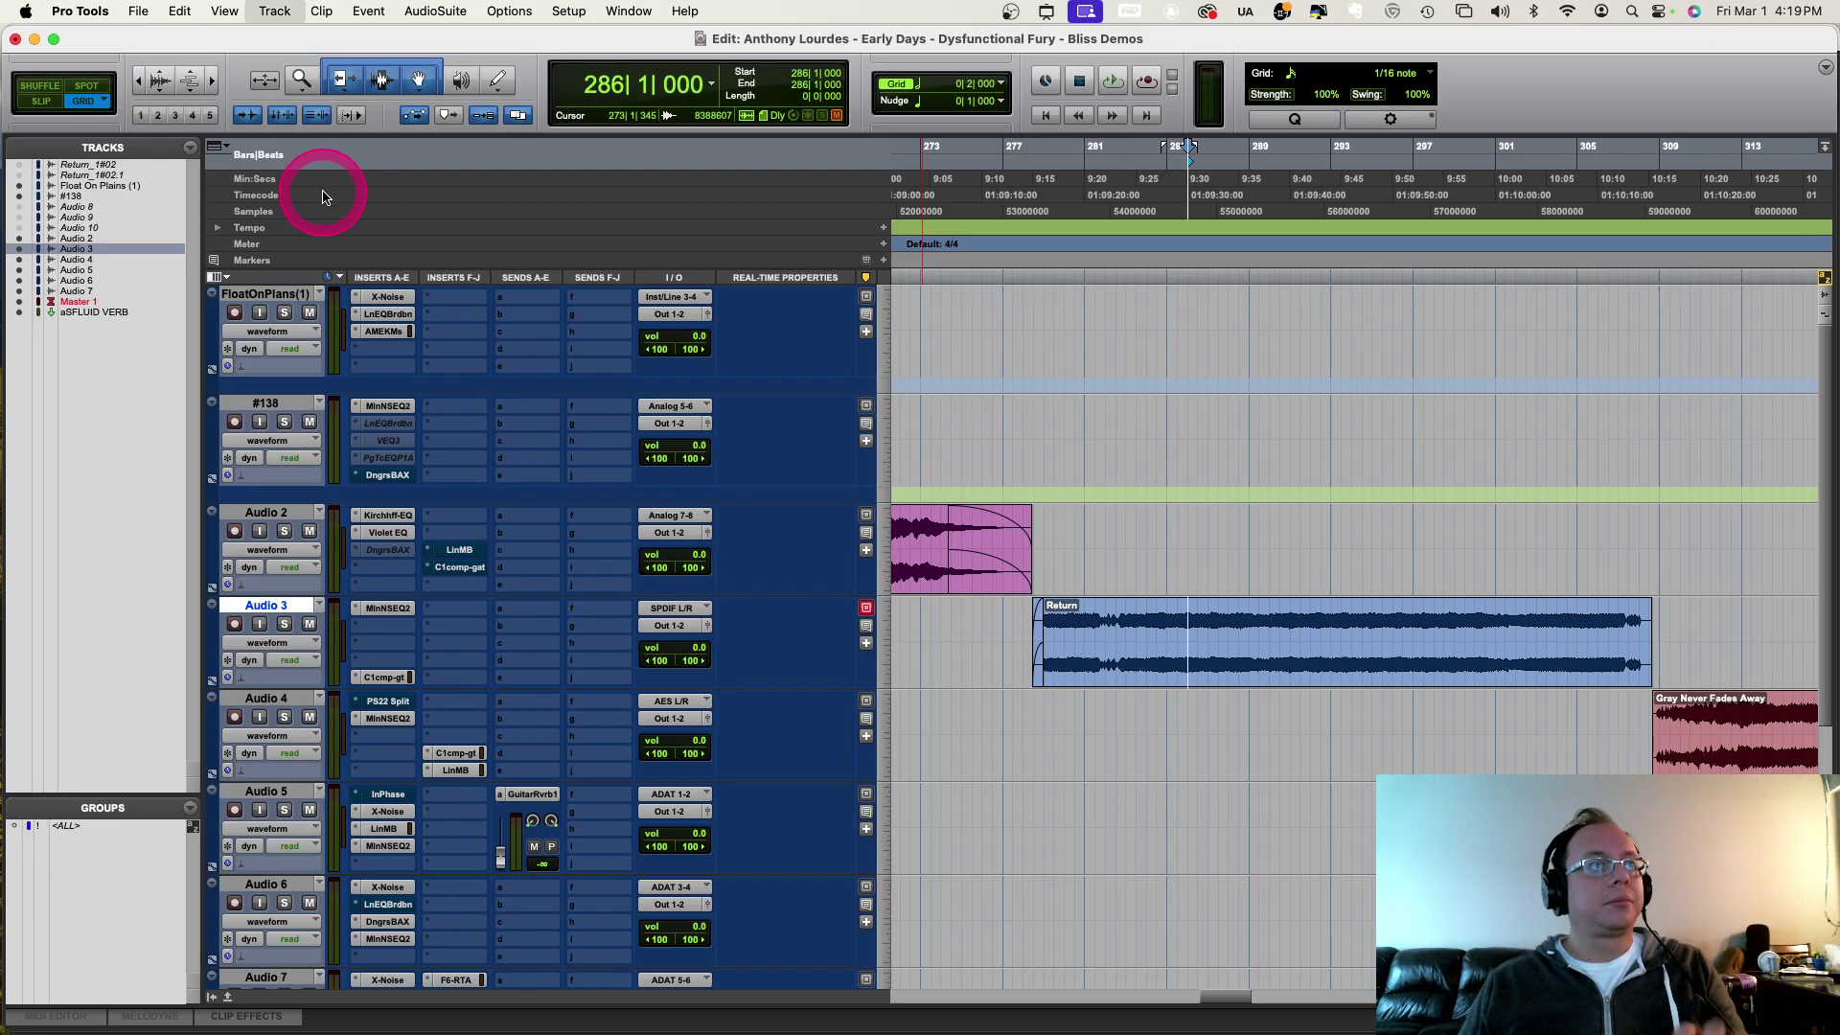
Step: Audition Gray Never Fades Away on Audio 4 from its start near bar 308, with the whole album in view
click(1185, 721)
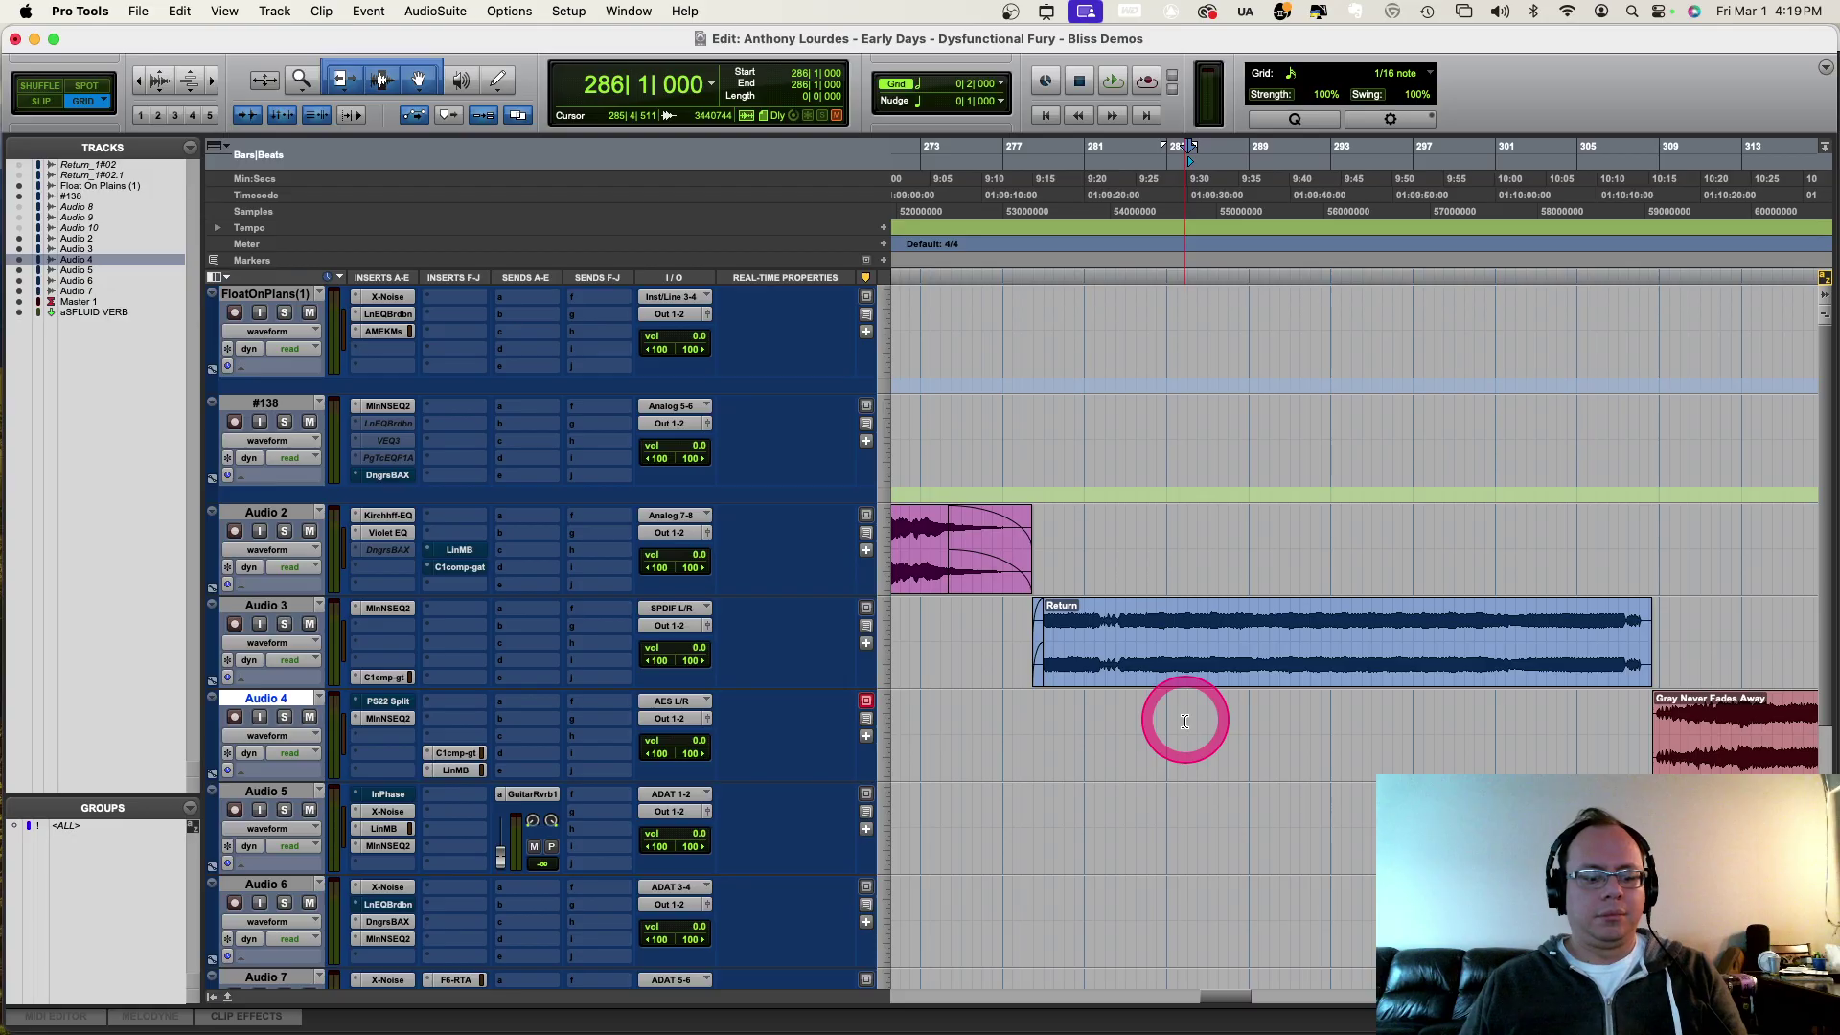
key(space)
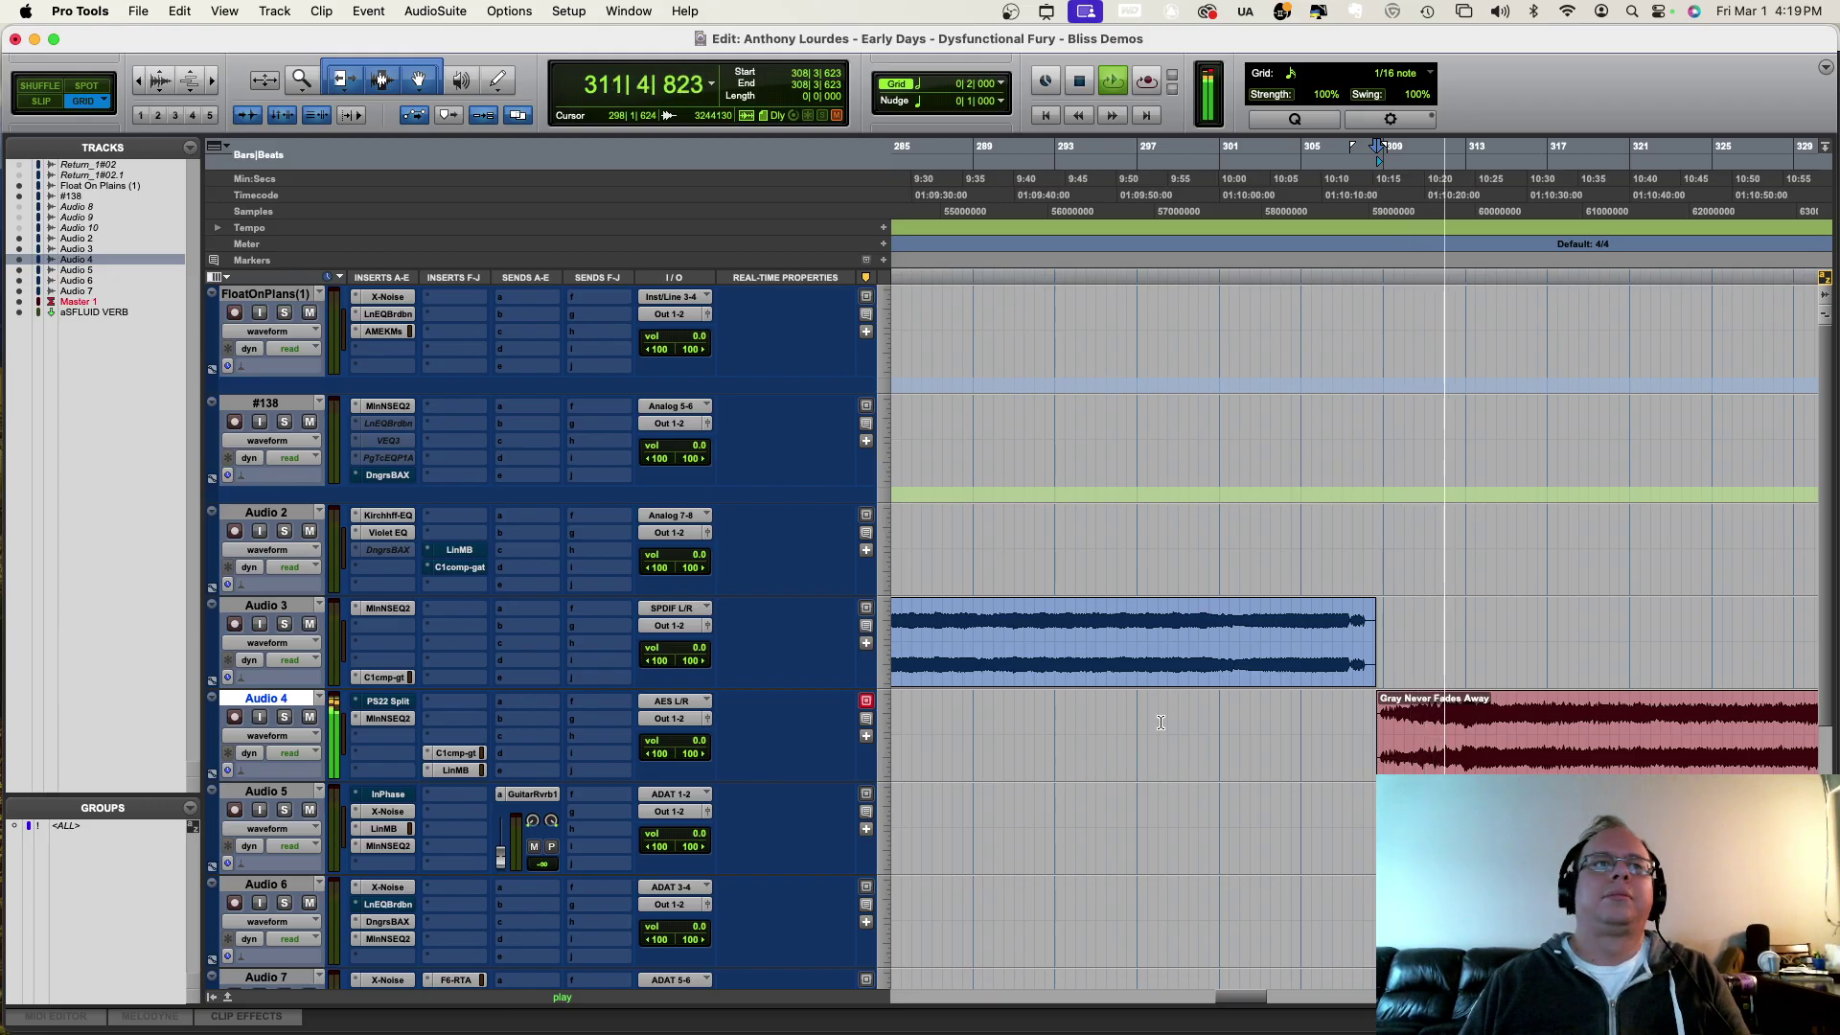
click(1509, 757)
key(super+bracketleft)
drag(1510, 767, 1363, 746)
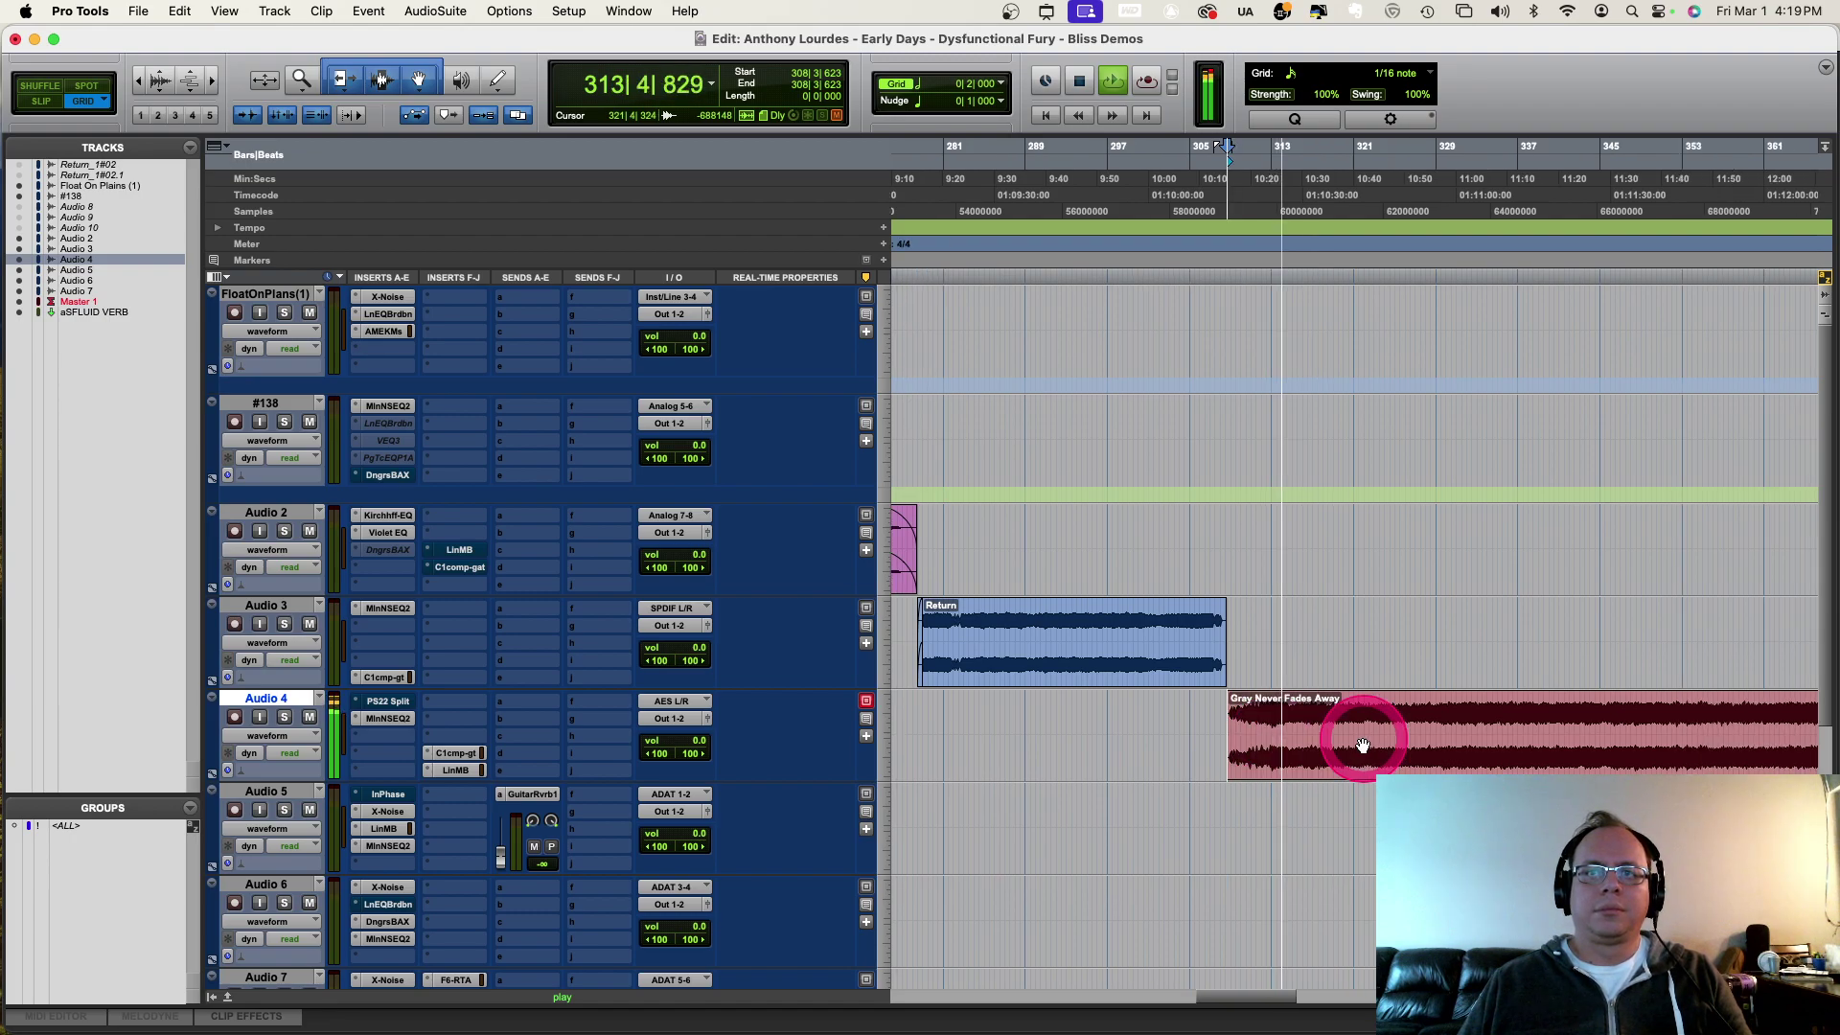
key(super+bracketleft)
key(super+bracketleft)
scroll(1363, 745, left, 2)
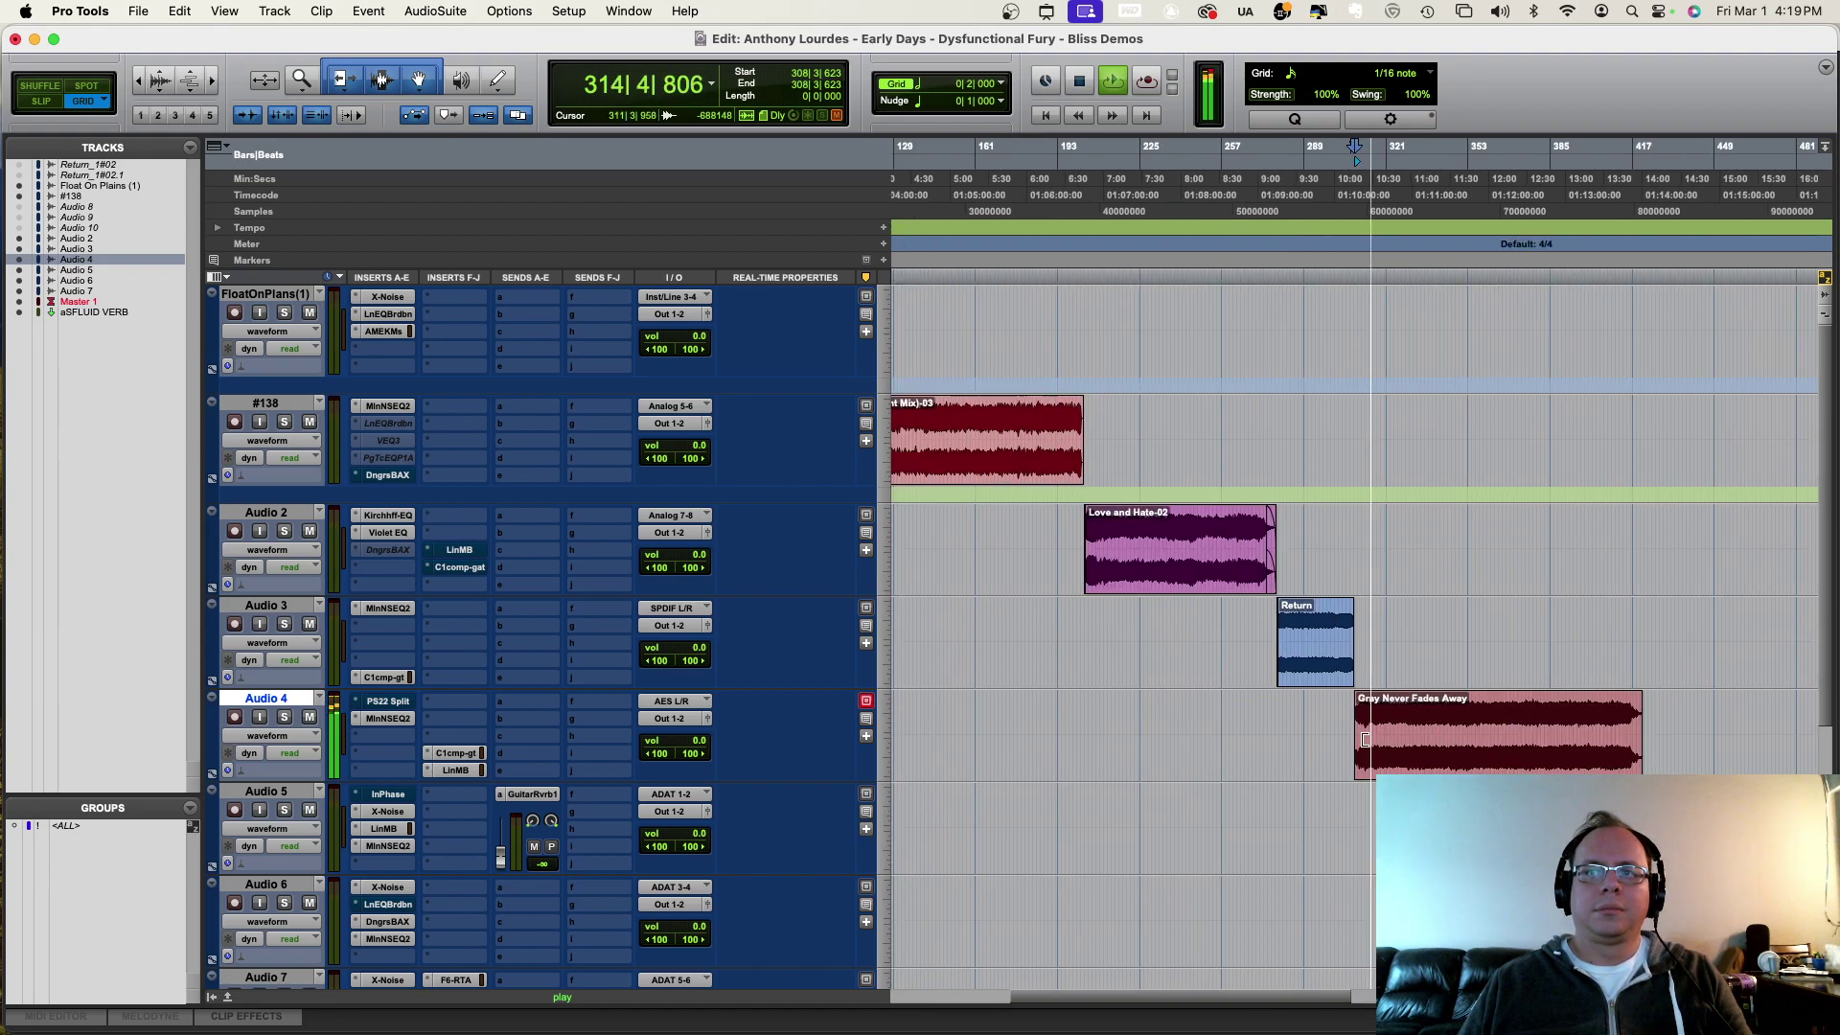
key(super+bracketright)
scroll(1428, 736, right, 2)
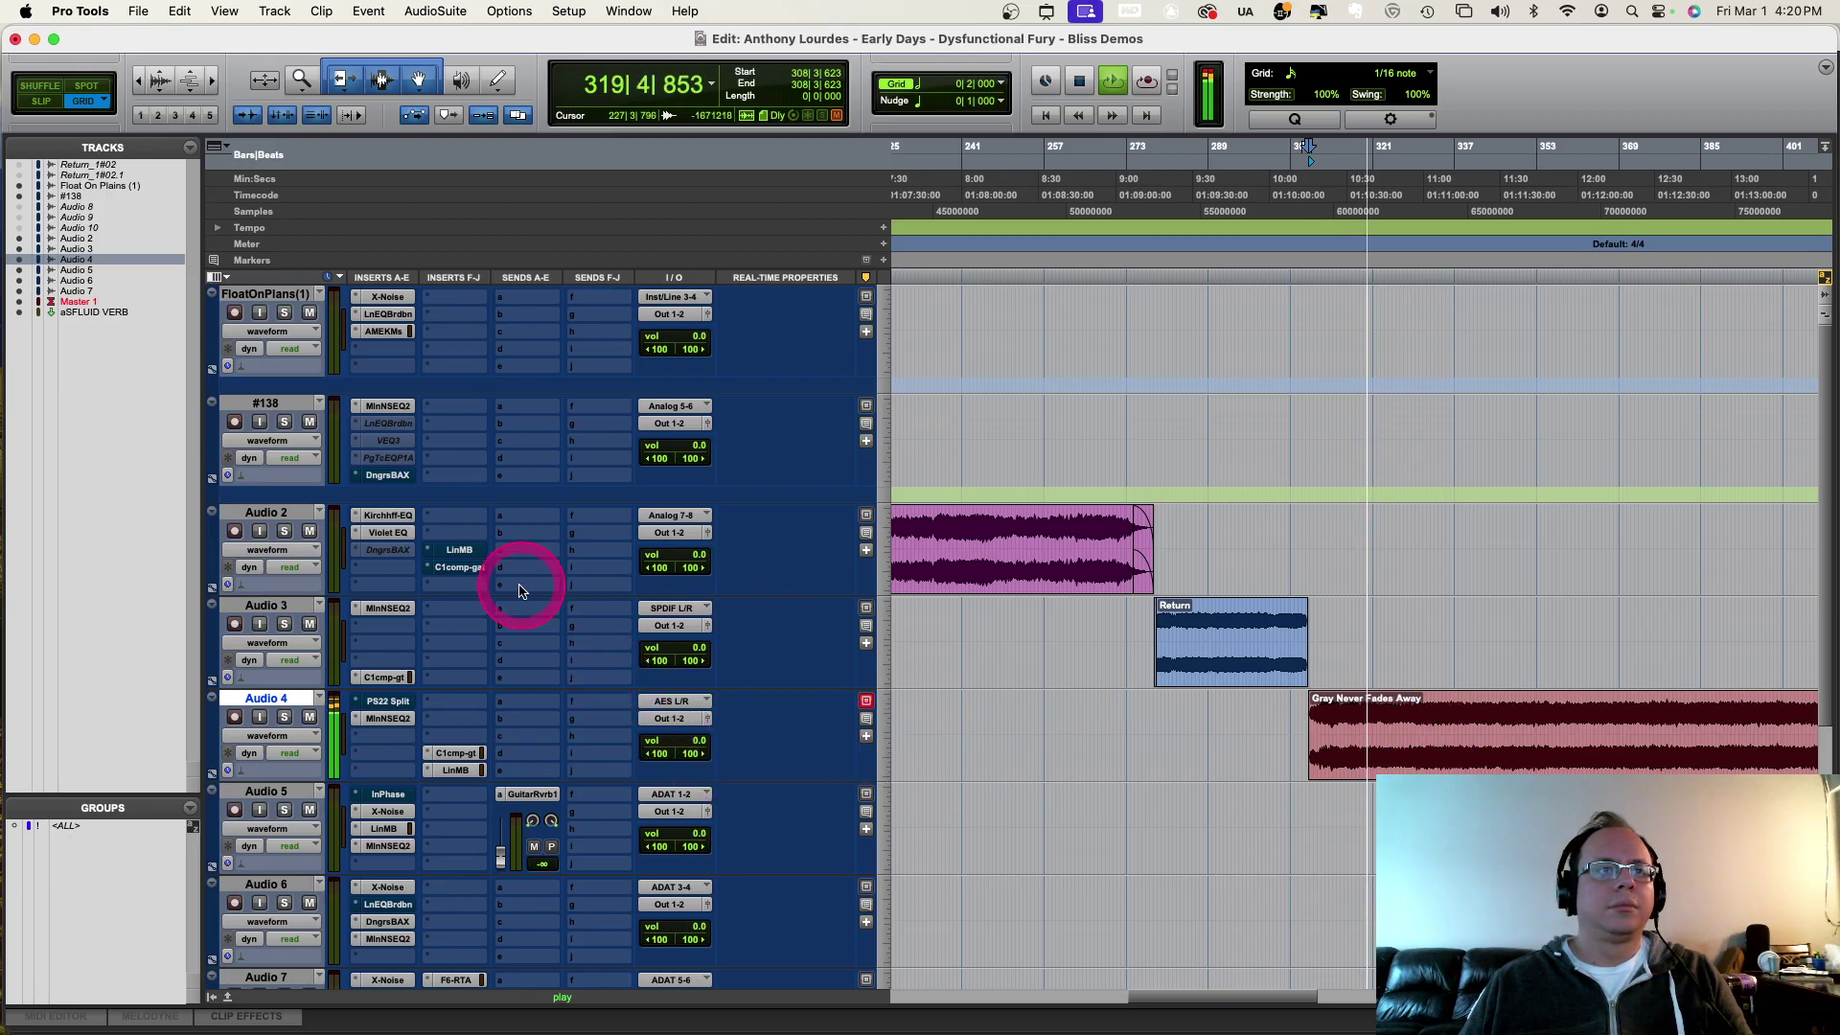
key(super+bracketleft)
key(super+bracketleft)
key(space)
key(space)
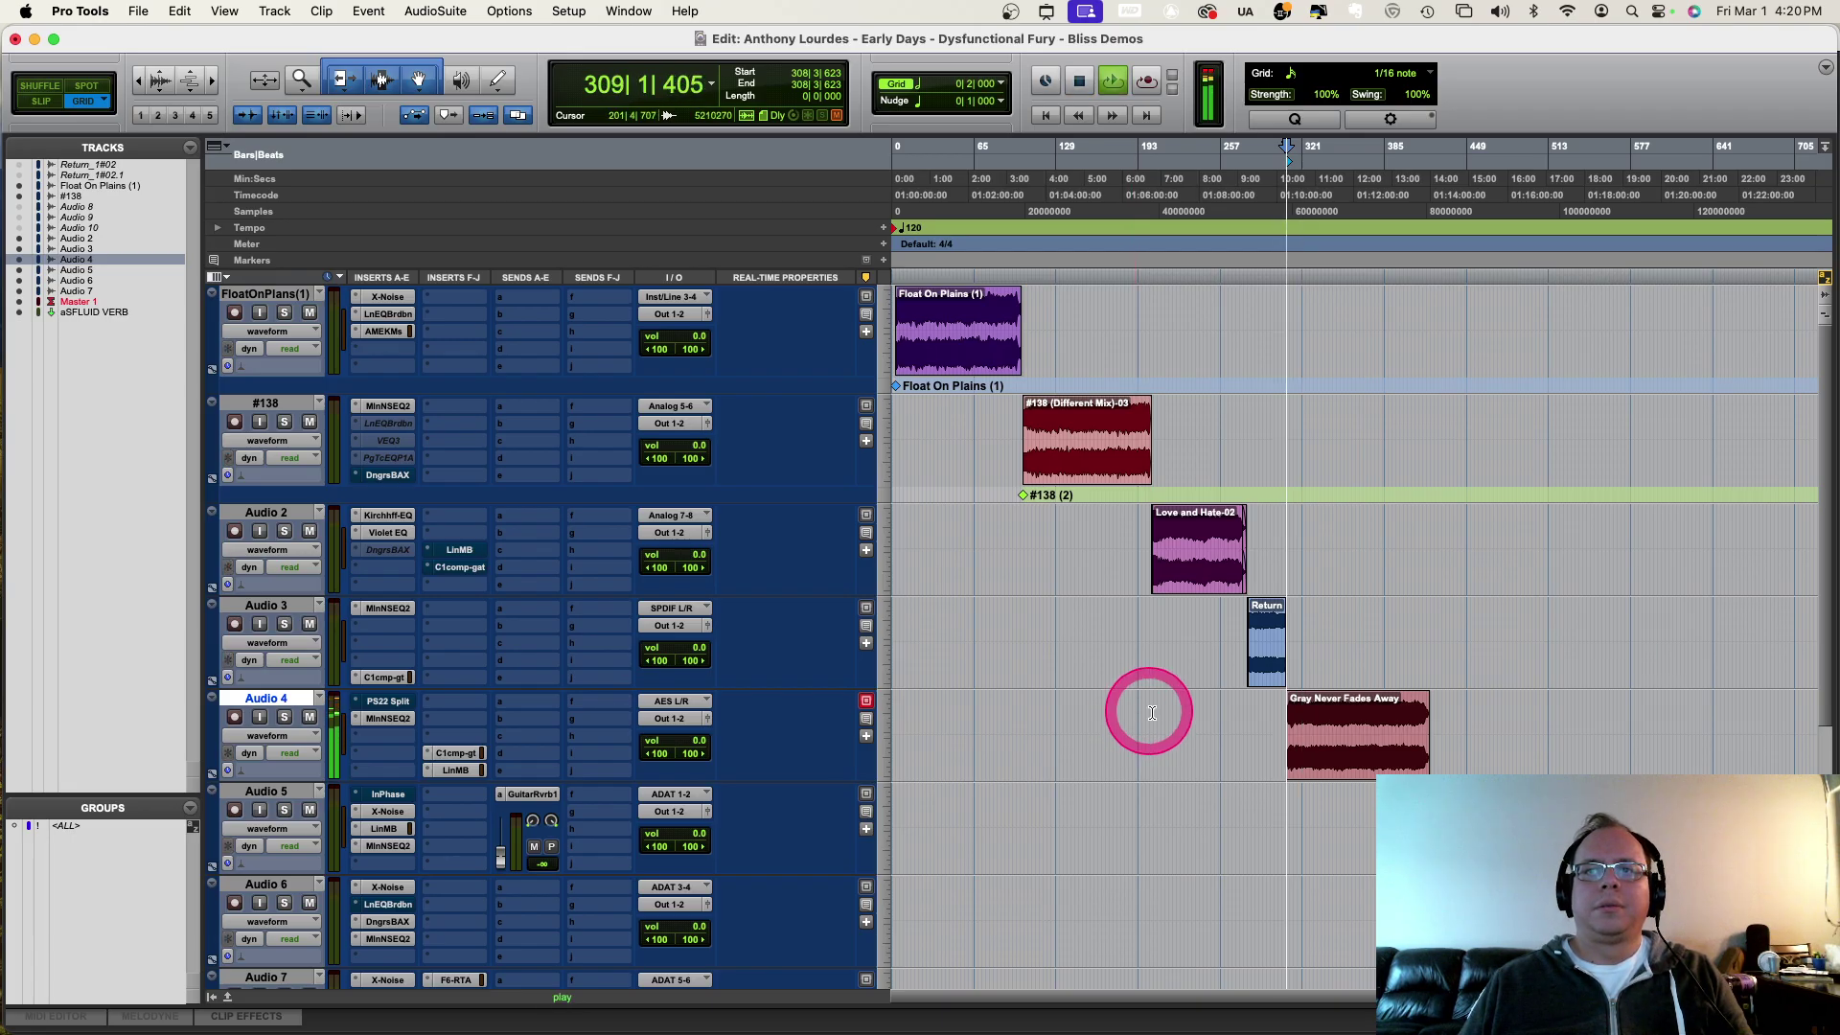
Step: Compare the songs by playing Love and Hate-02 from bar 218, #138 from bar 121, Return from bar 282, and Float On Plains from bar 26
key(space)
click(1170, 631)
key(space)
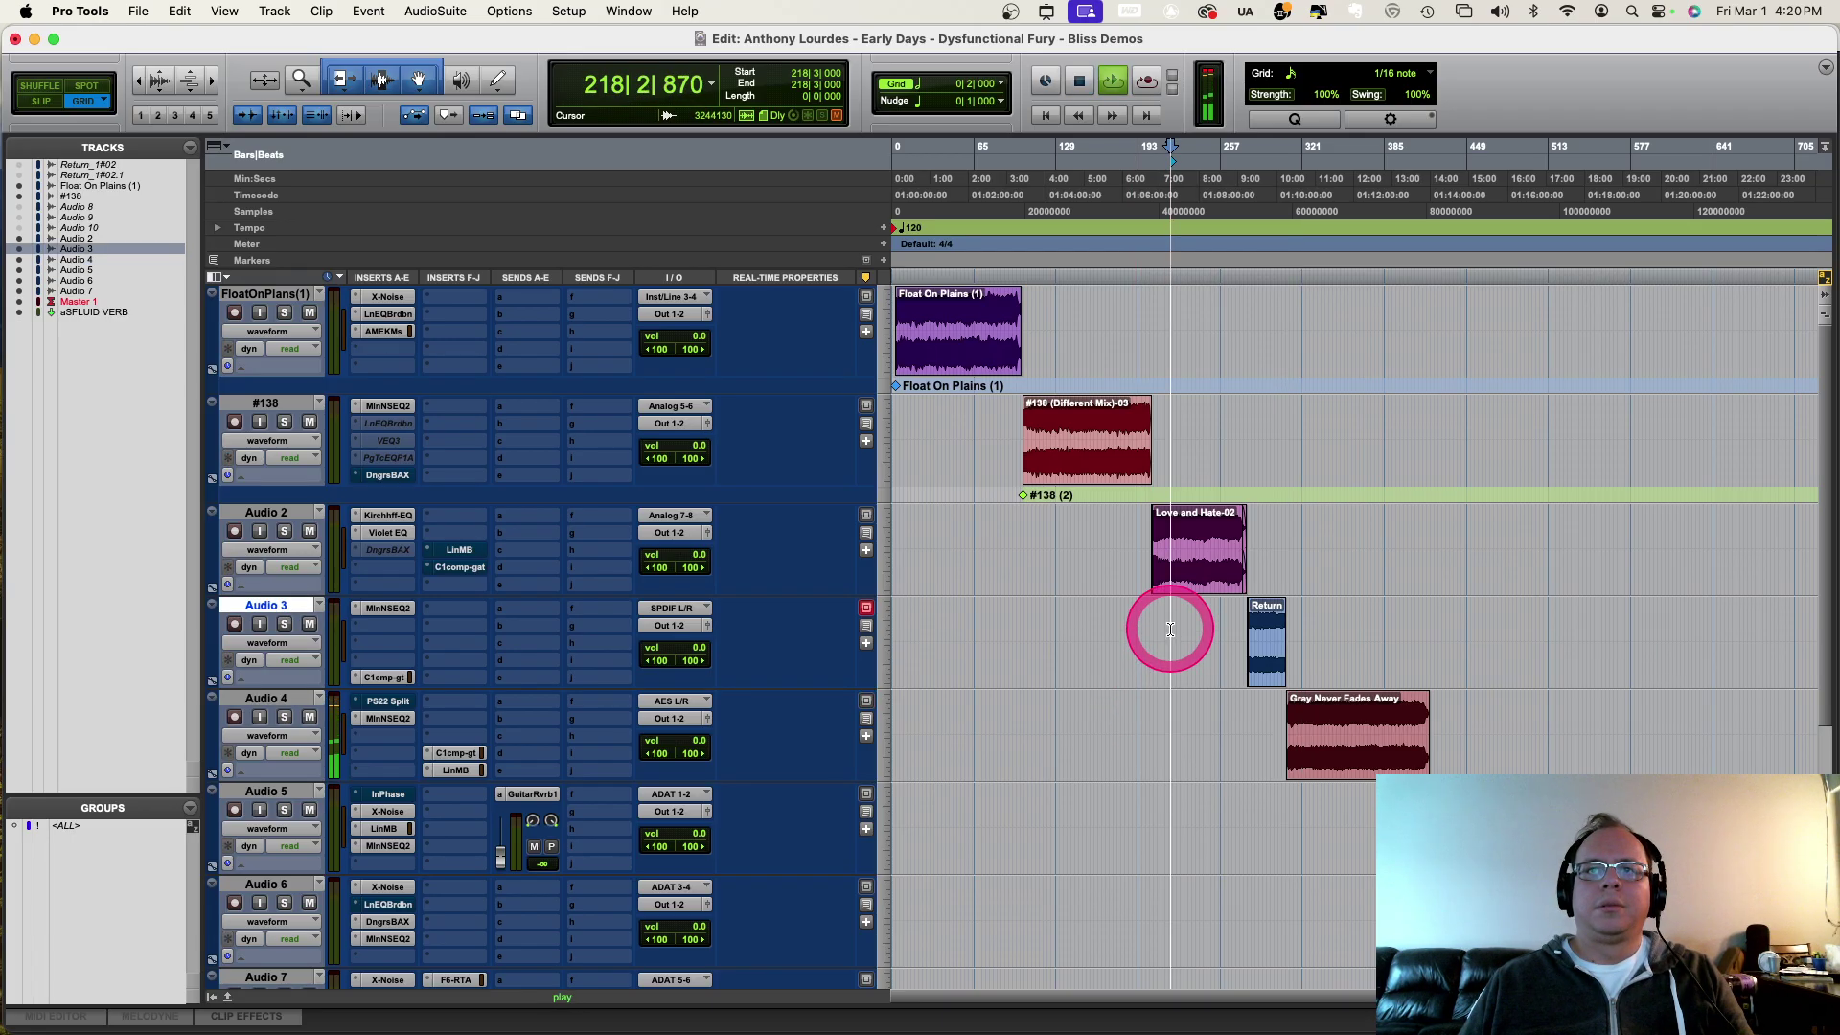
key(space)
click(1045, 534)
key(space)
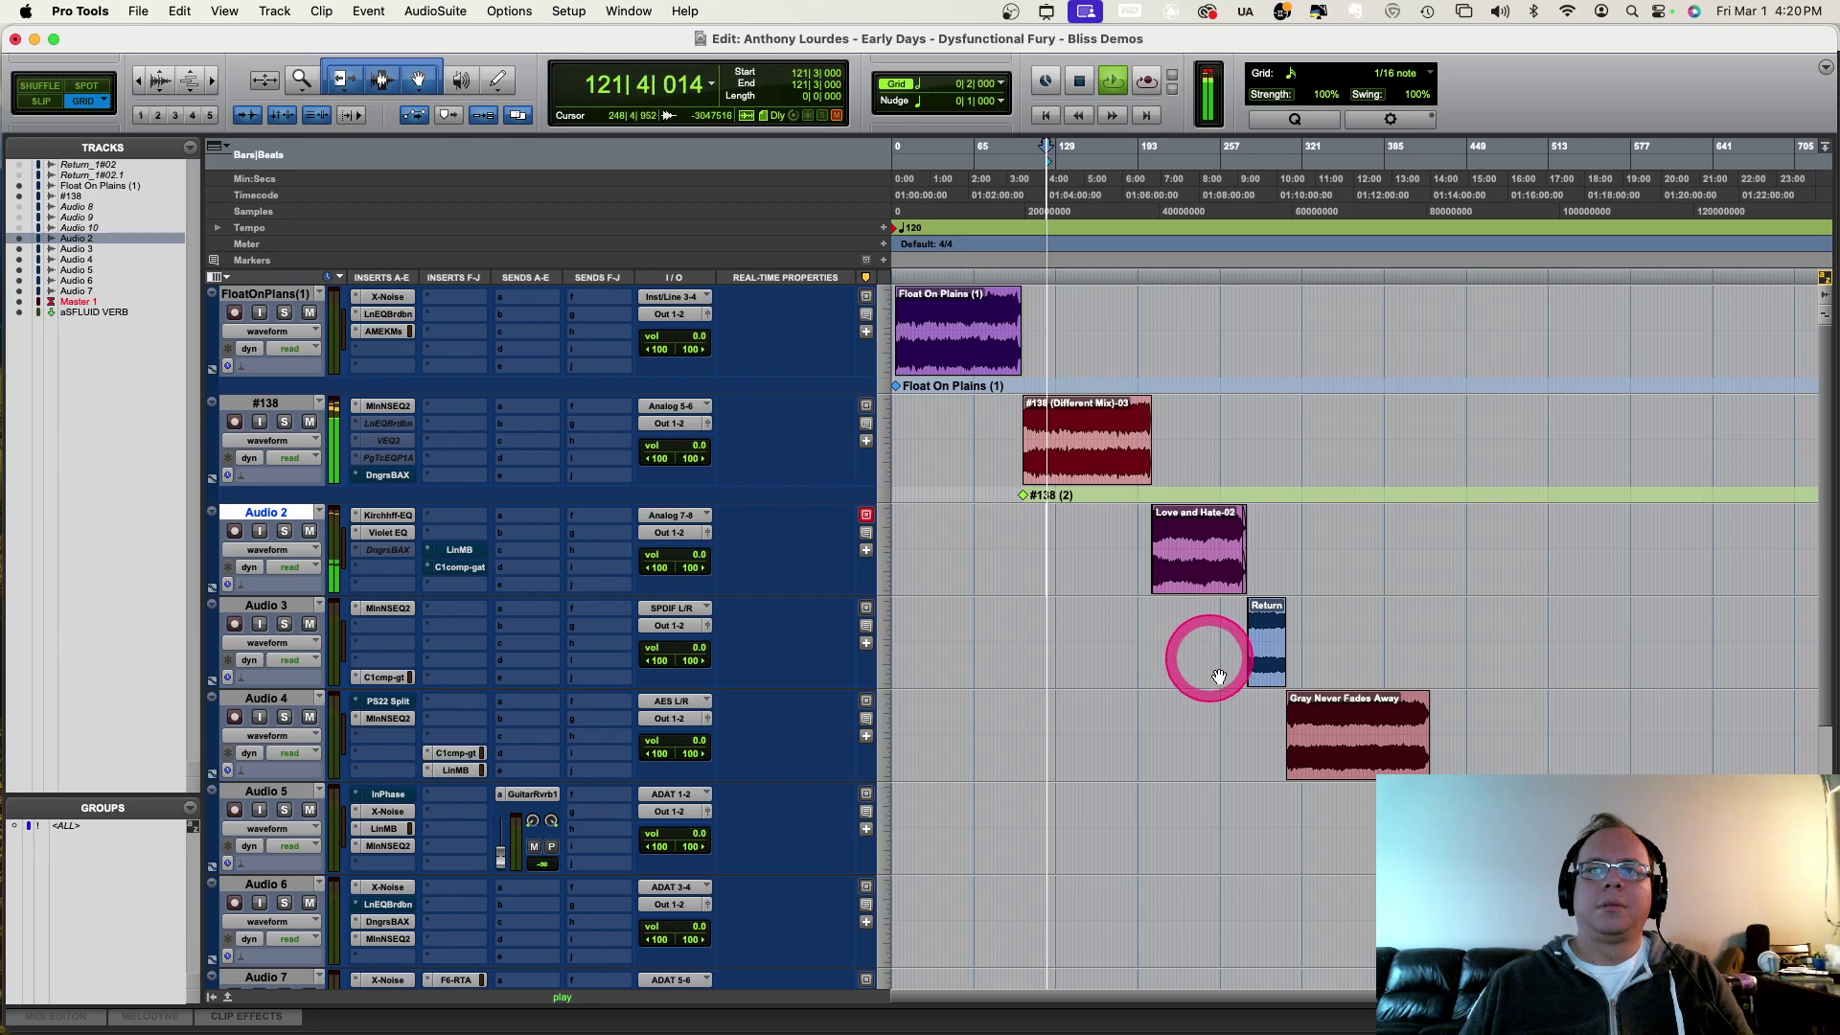
click(1252, 725)
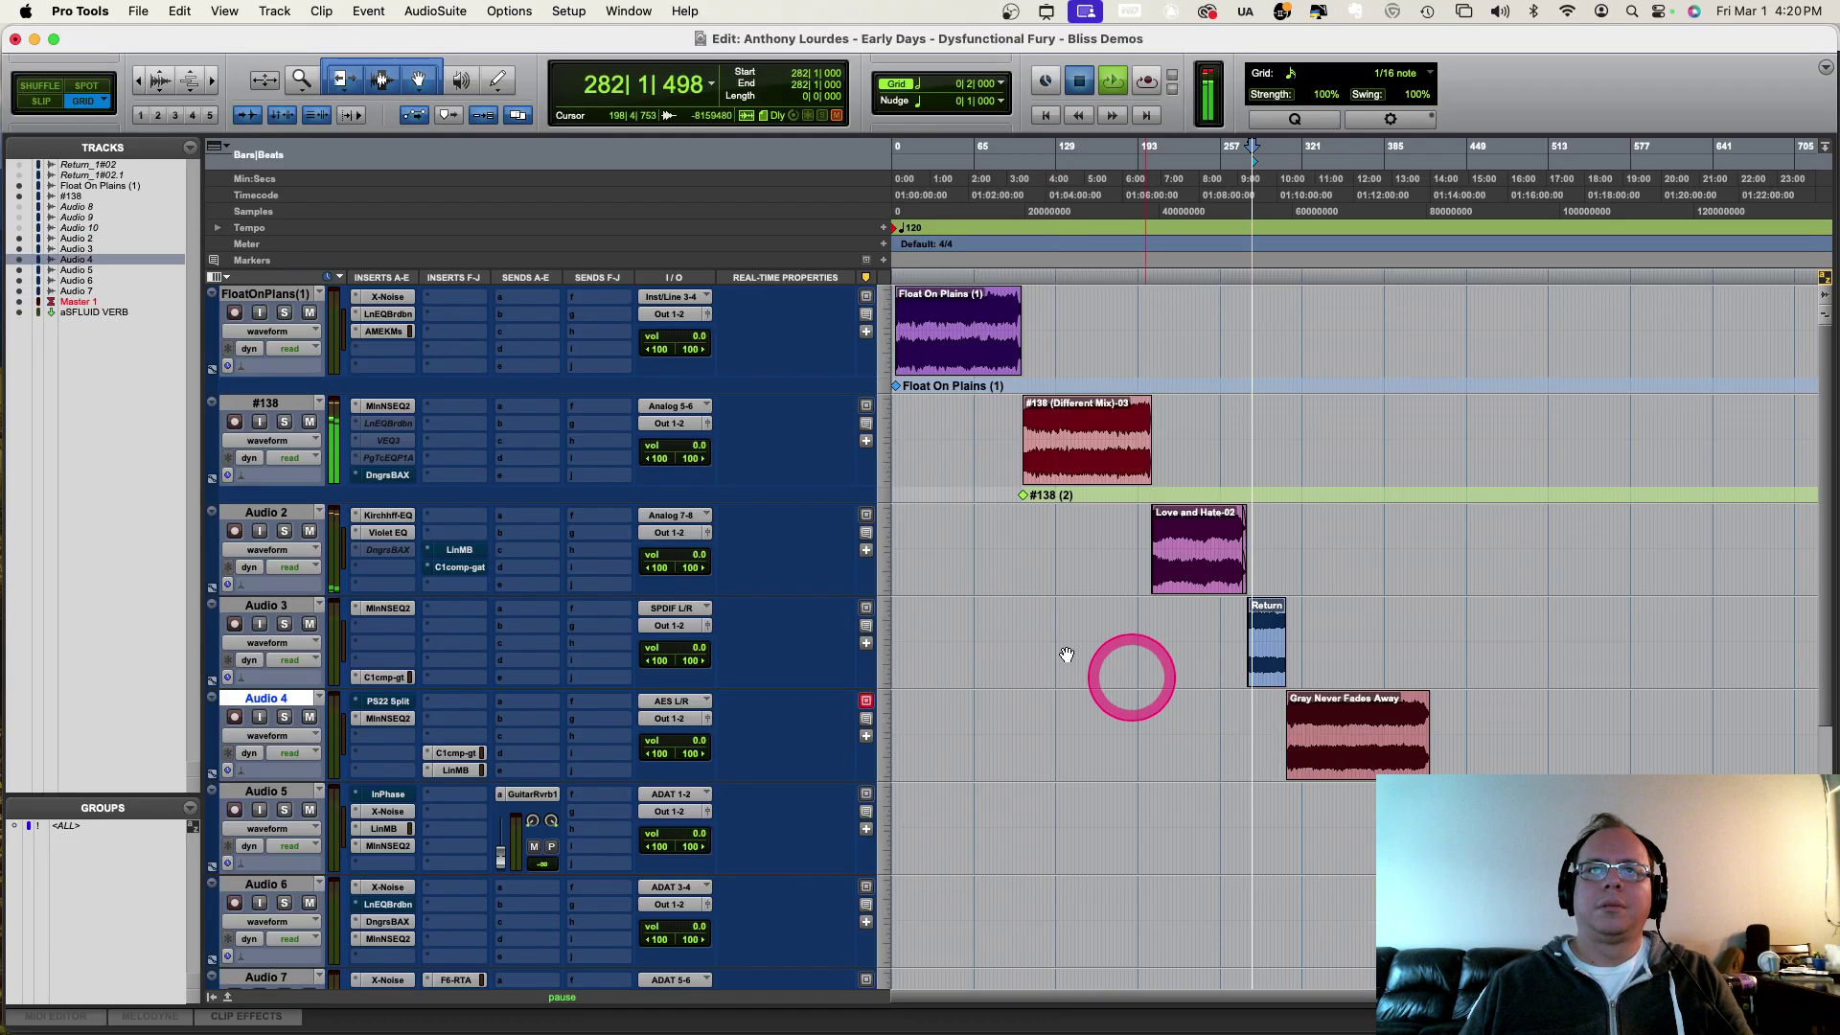
click(926, 527)
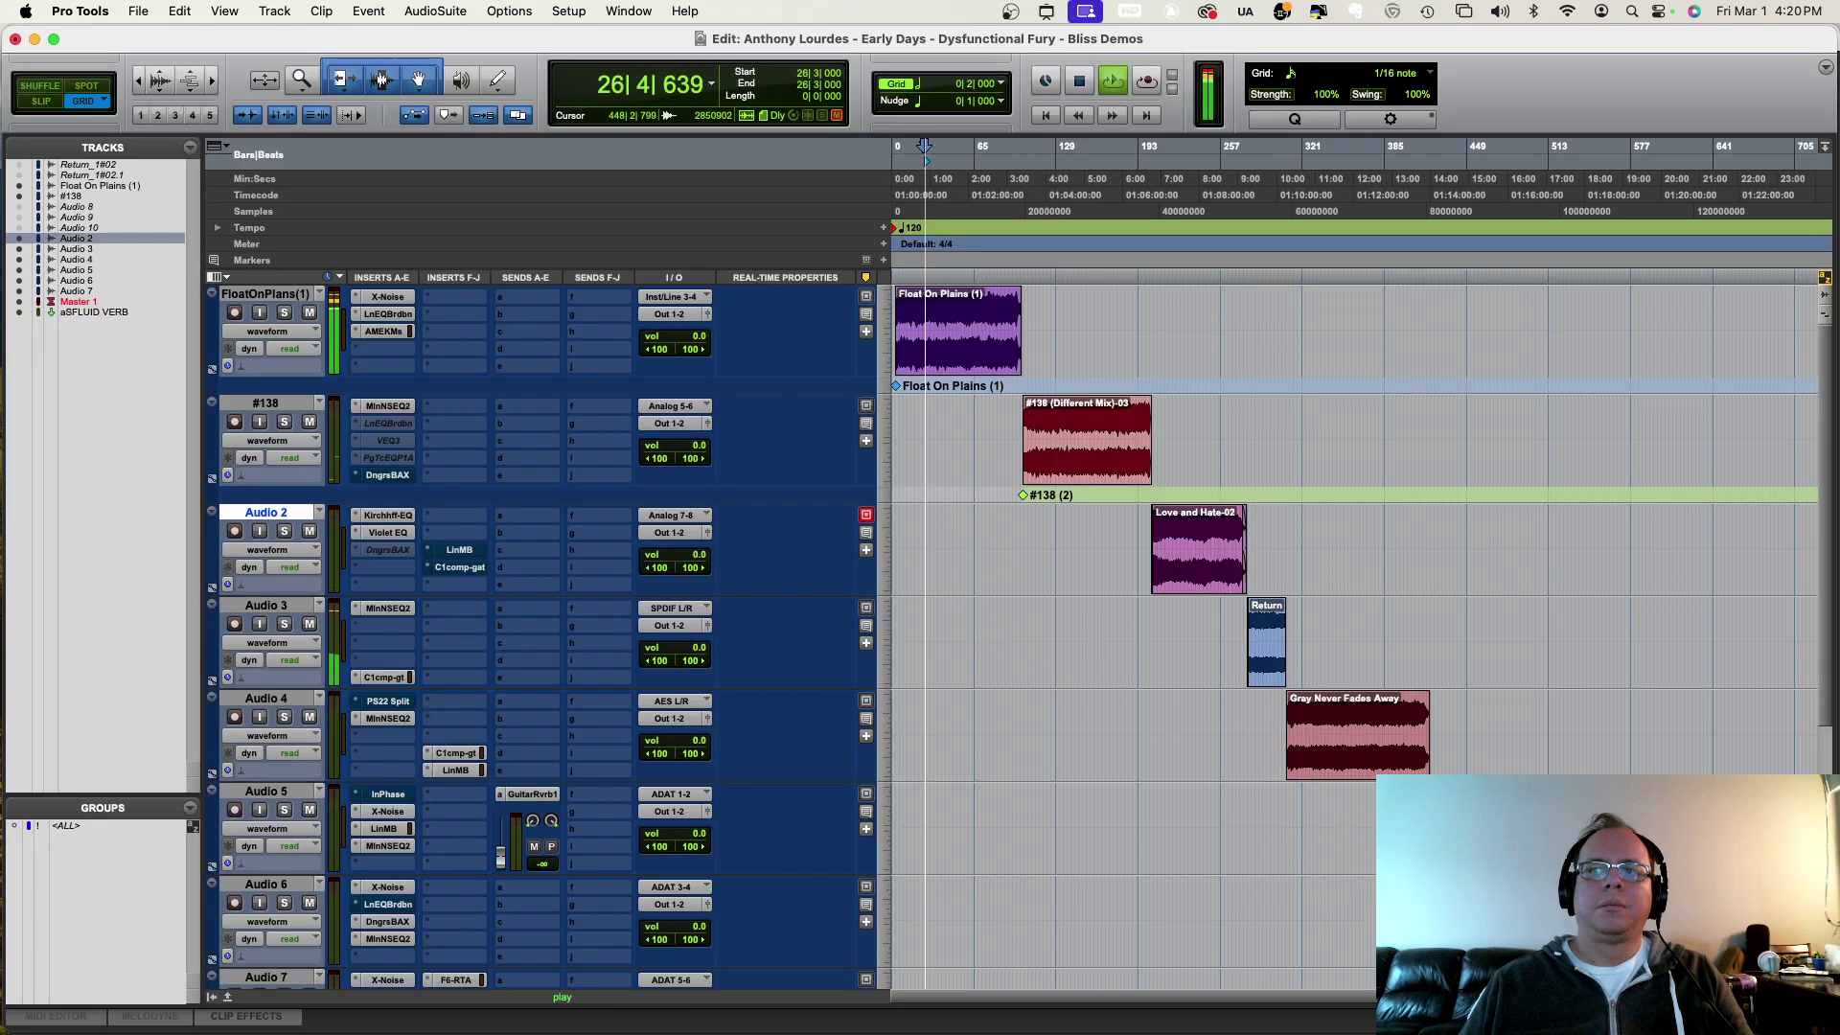
Step: Compare Seminal Fluid from bars 448 and 474 with the Audio 6 song from bar 548 and the Audio 7 song from bar 629
click(1467, 920)
scroll(1466, 920, down, 1)
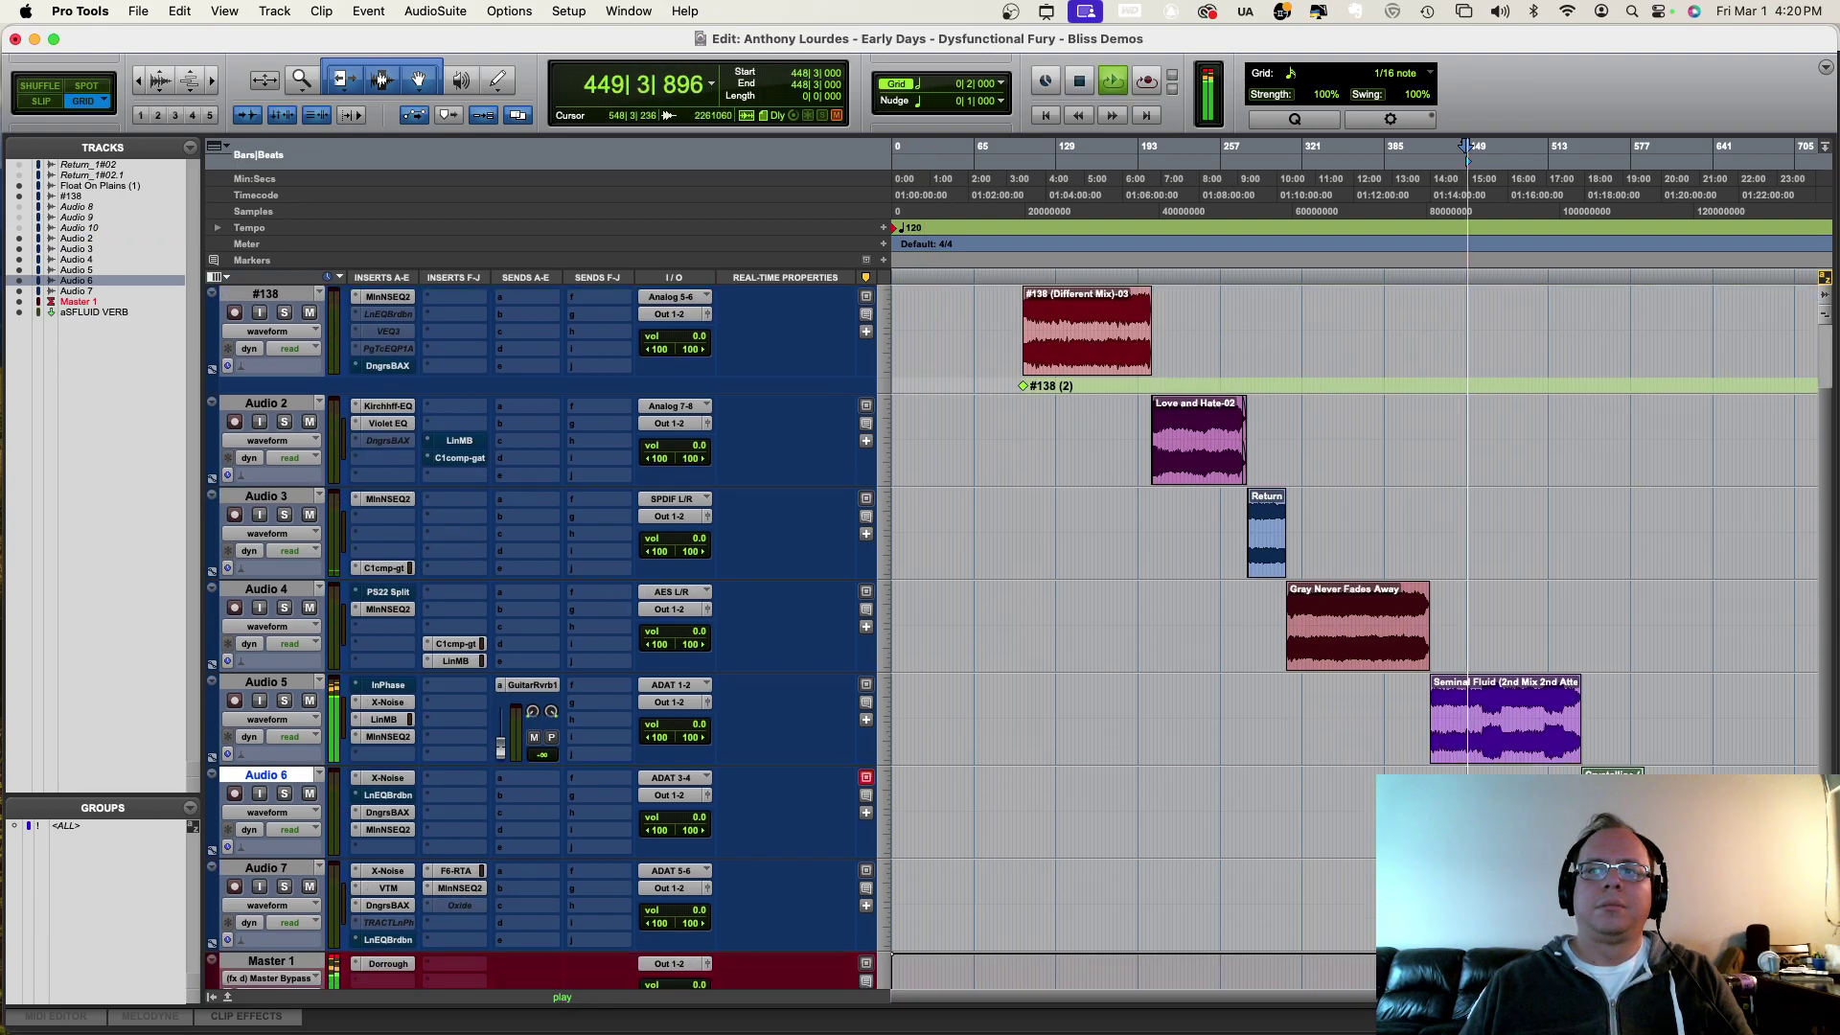
click(1594, 905)
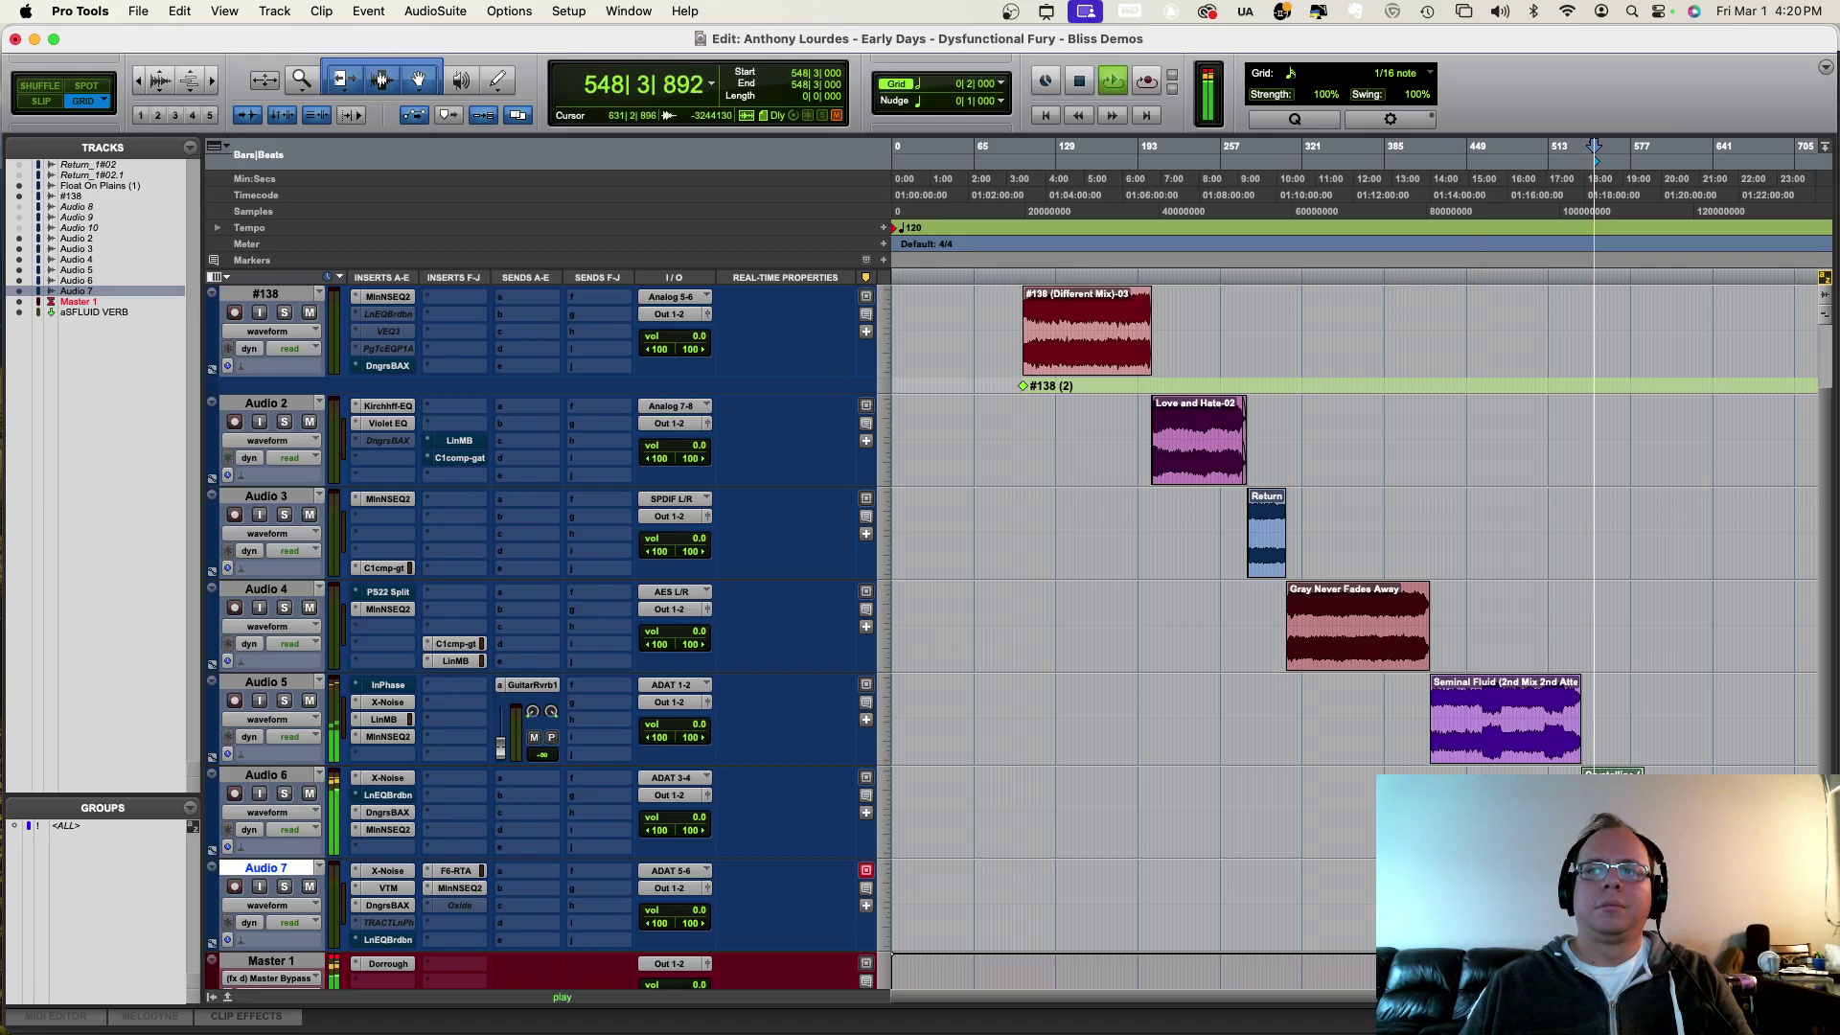
click(1697, 795)
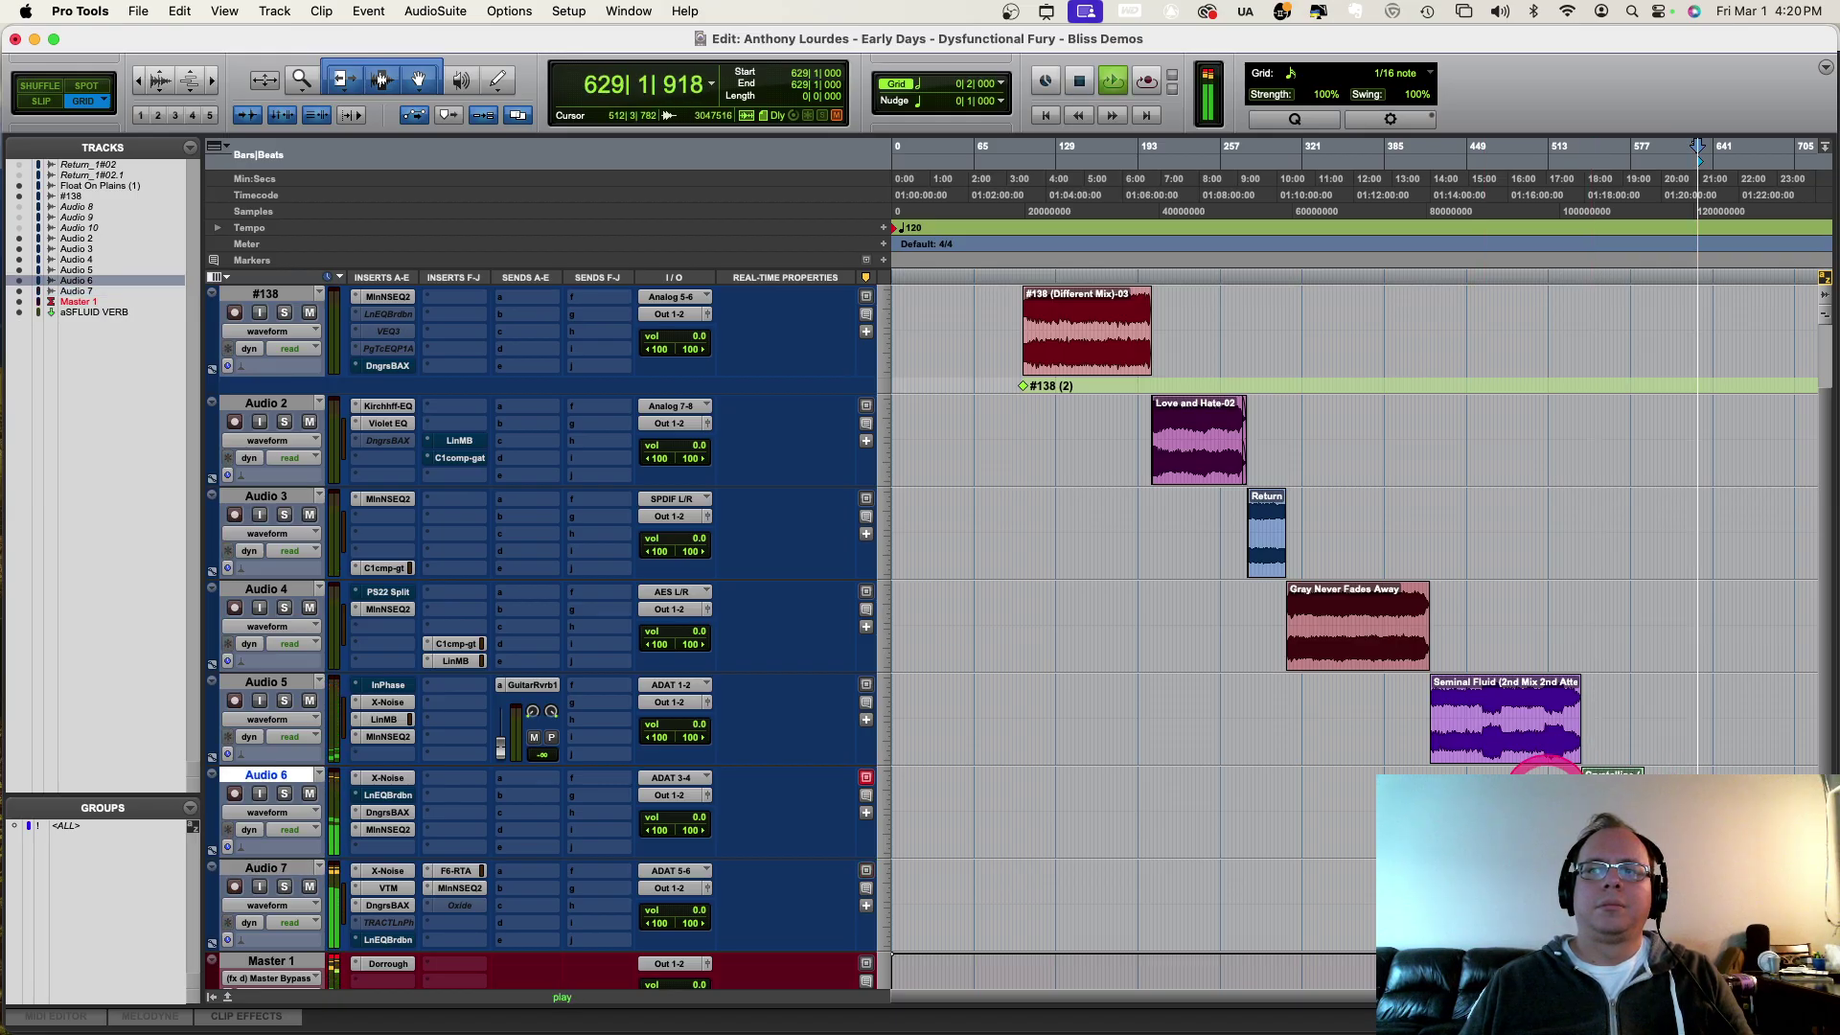
click(1500, 776)
key(space)
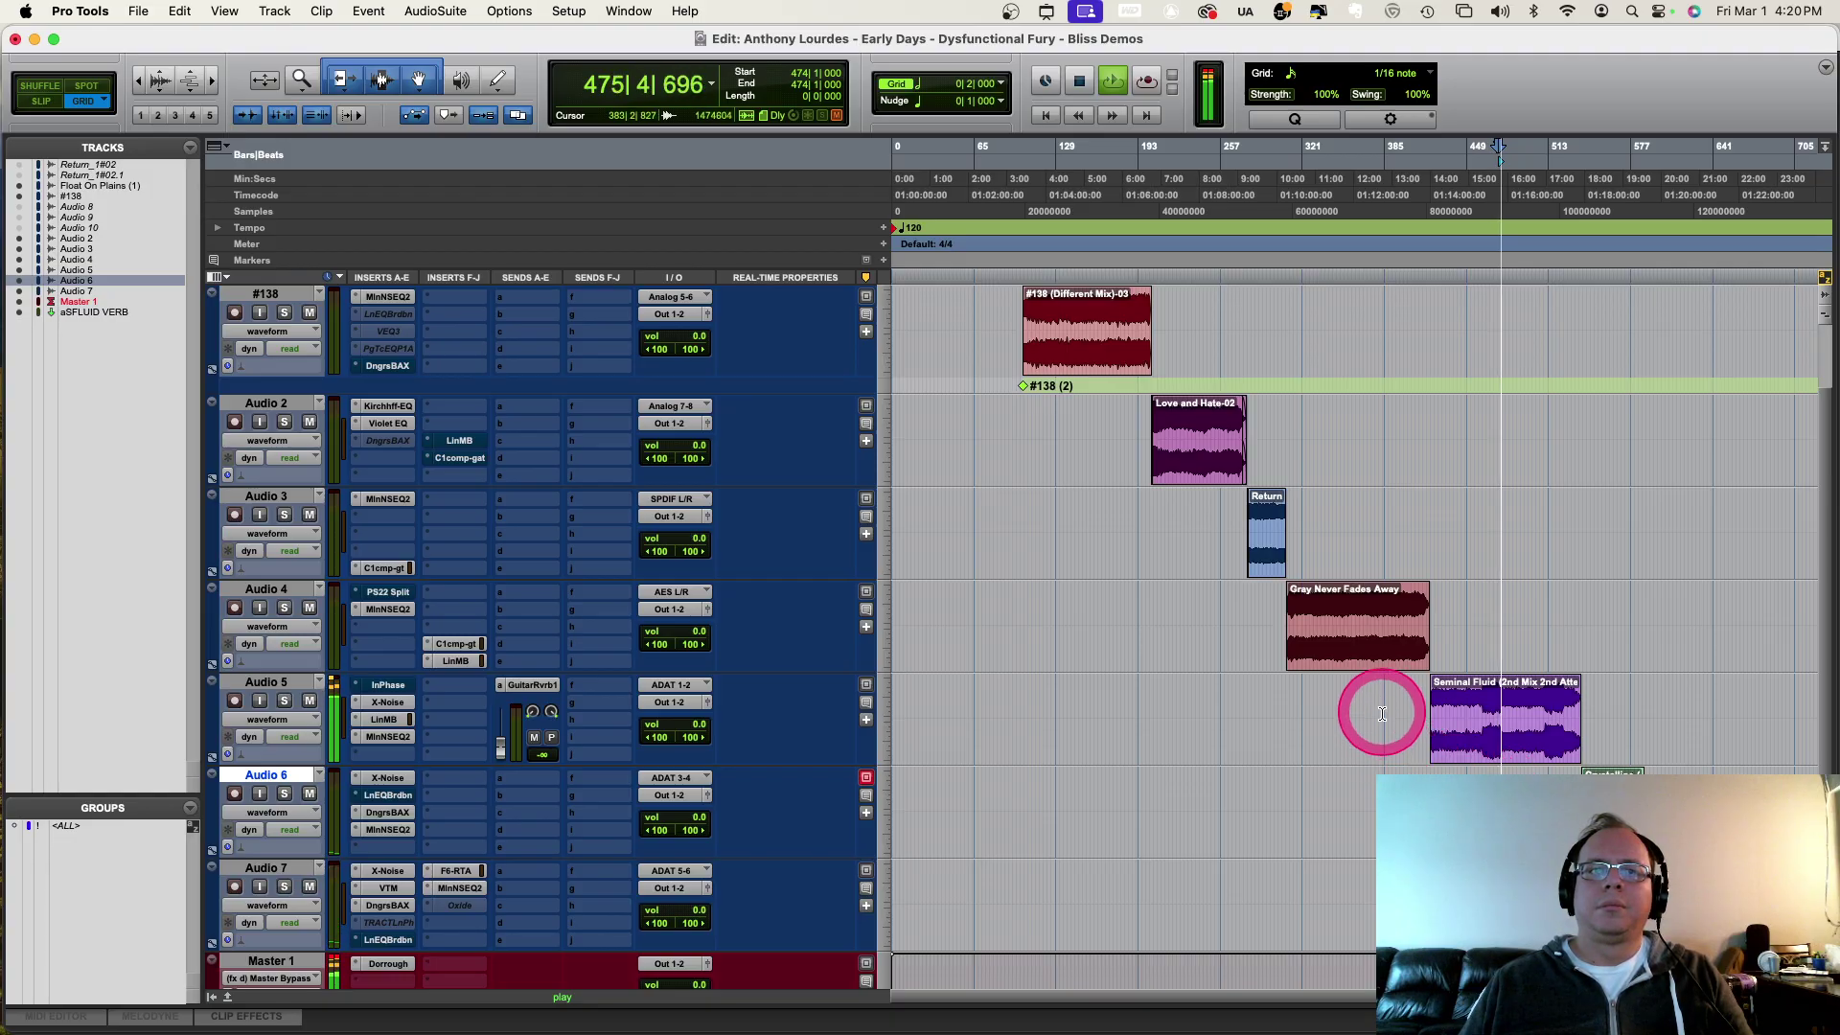
key(space)
Step: Play Gray Never Fades Away from bar 341 and Return from bar 294 to compare the two songs
click(1328, 709)
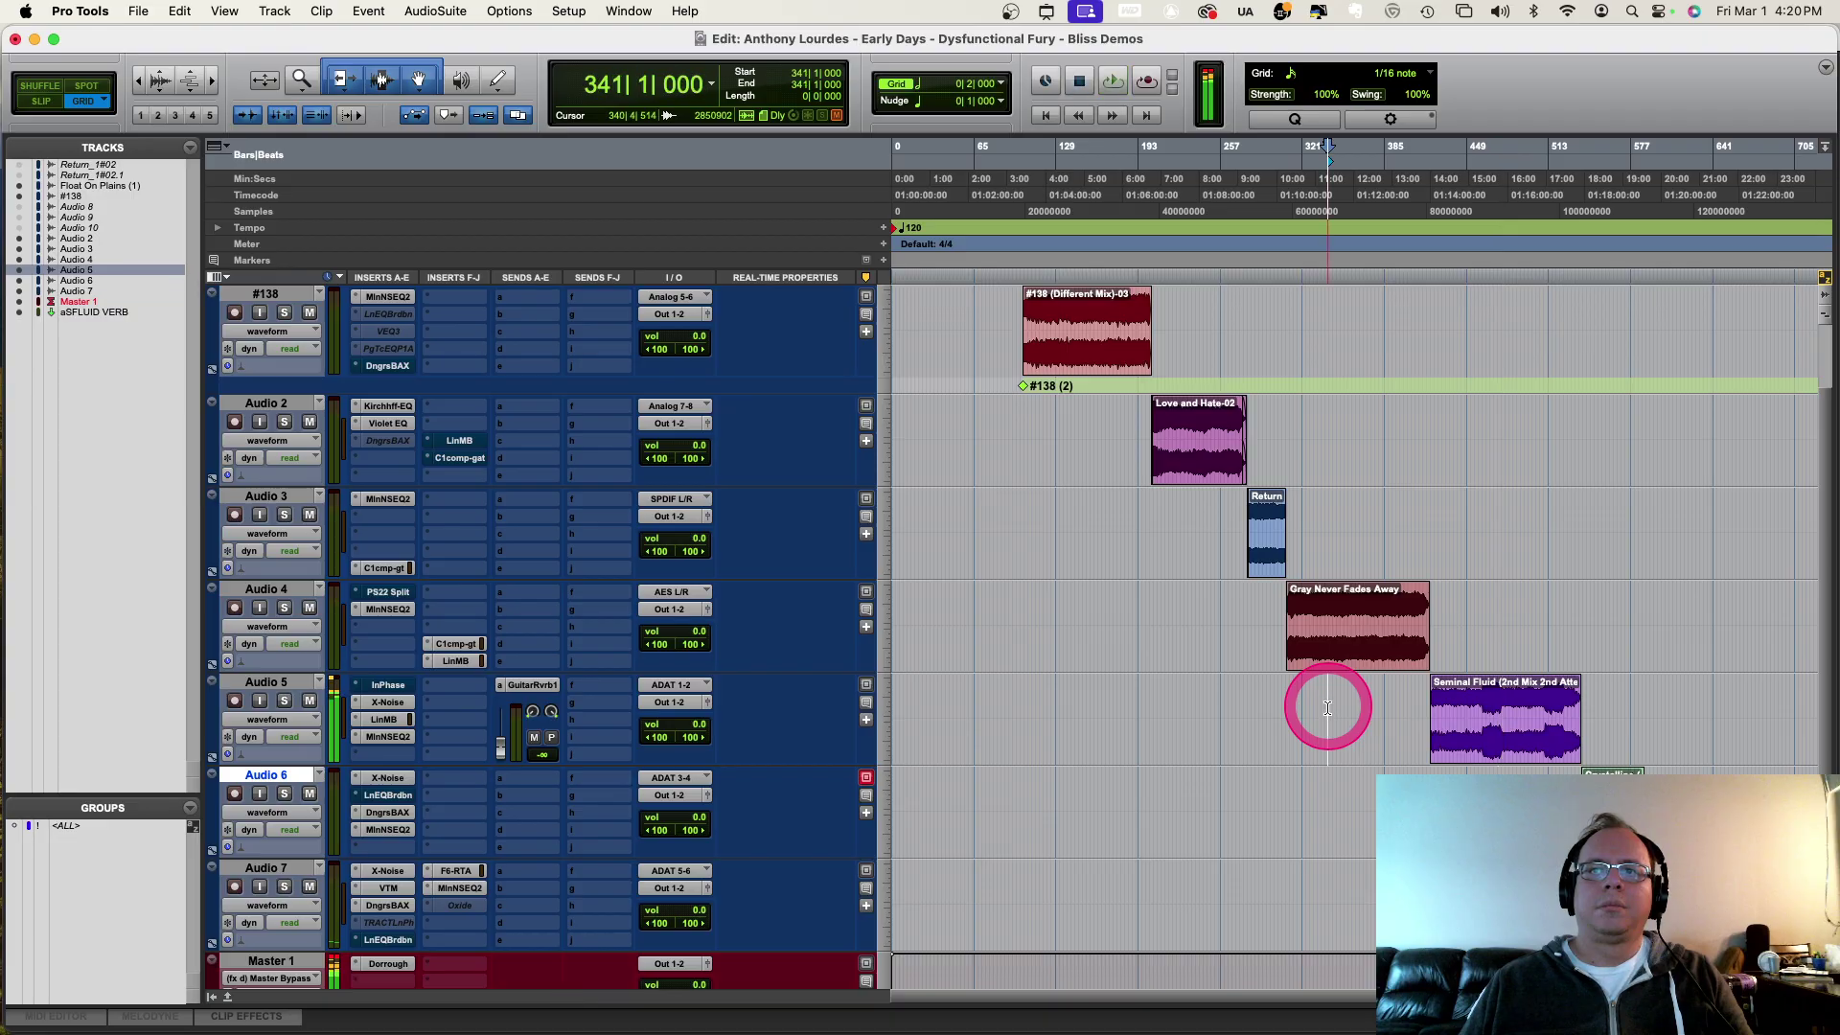
key(space)
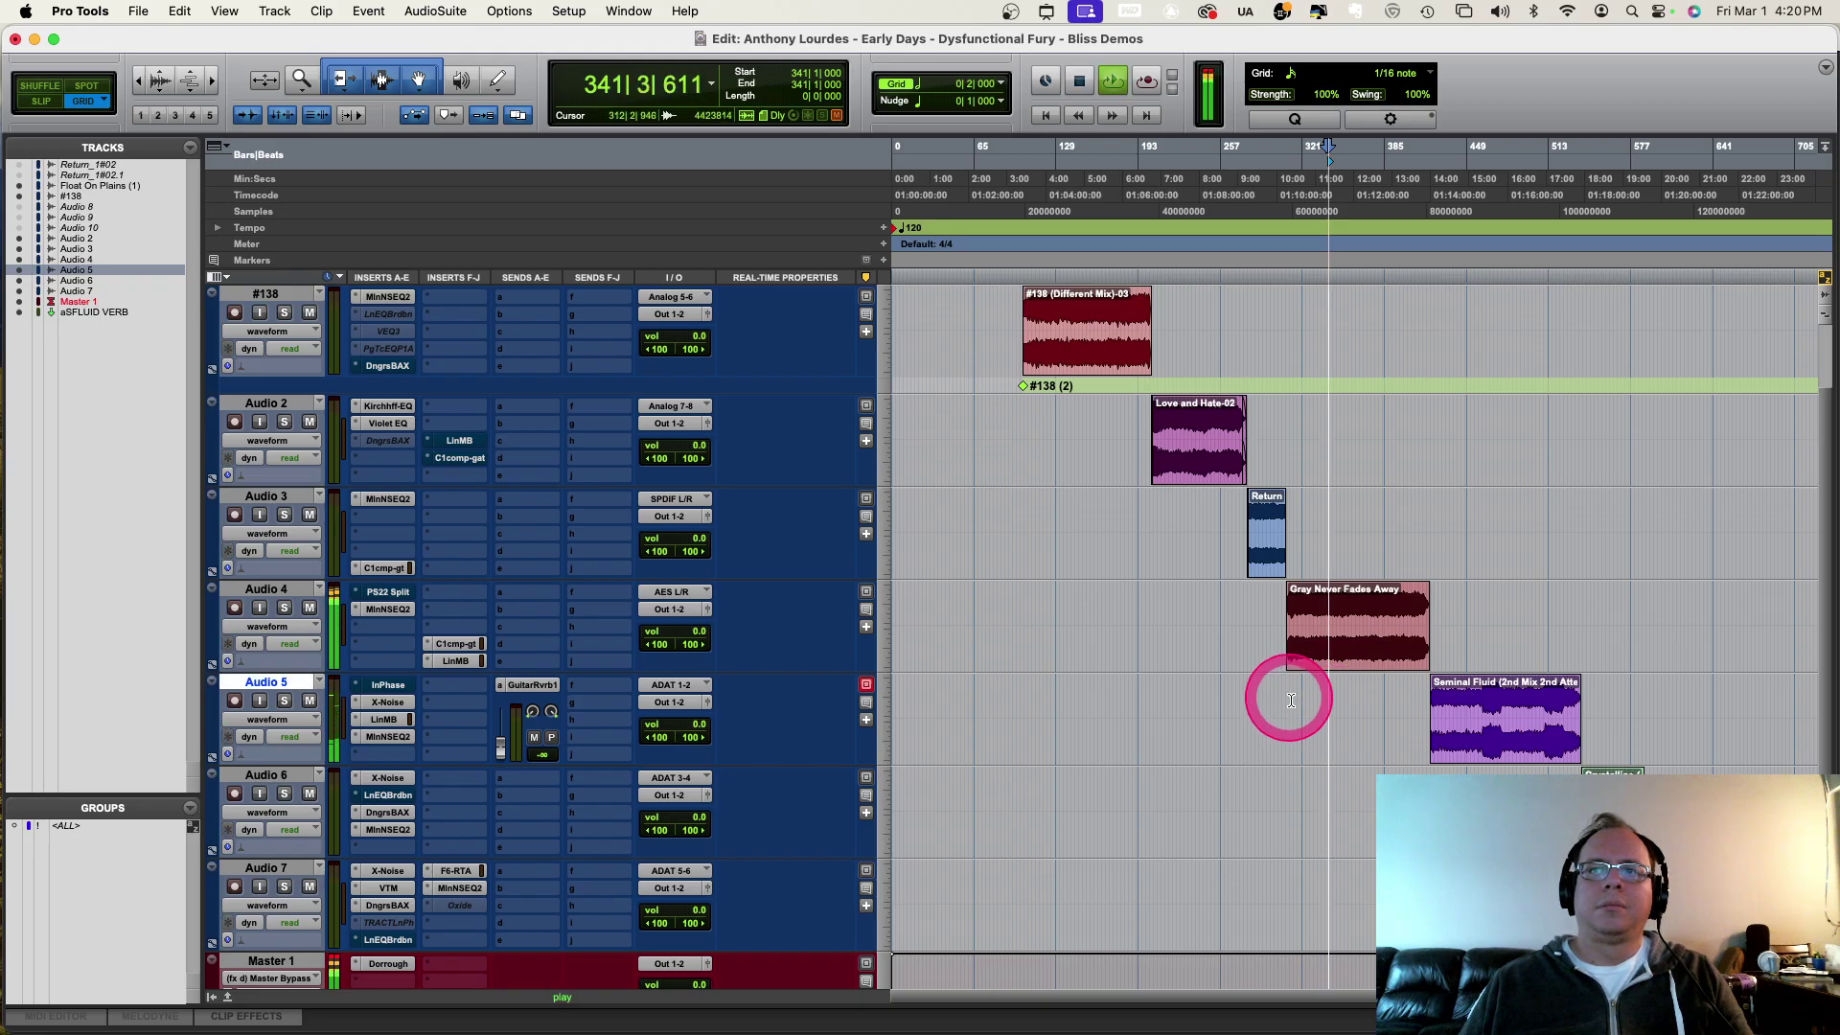
key(space)
click(1239, 611)
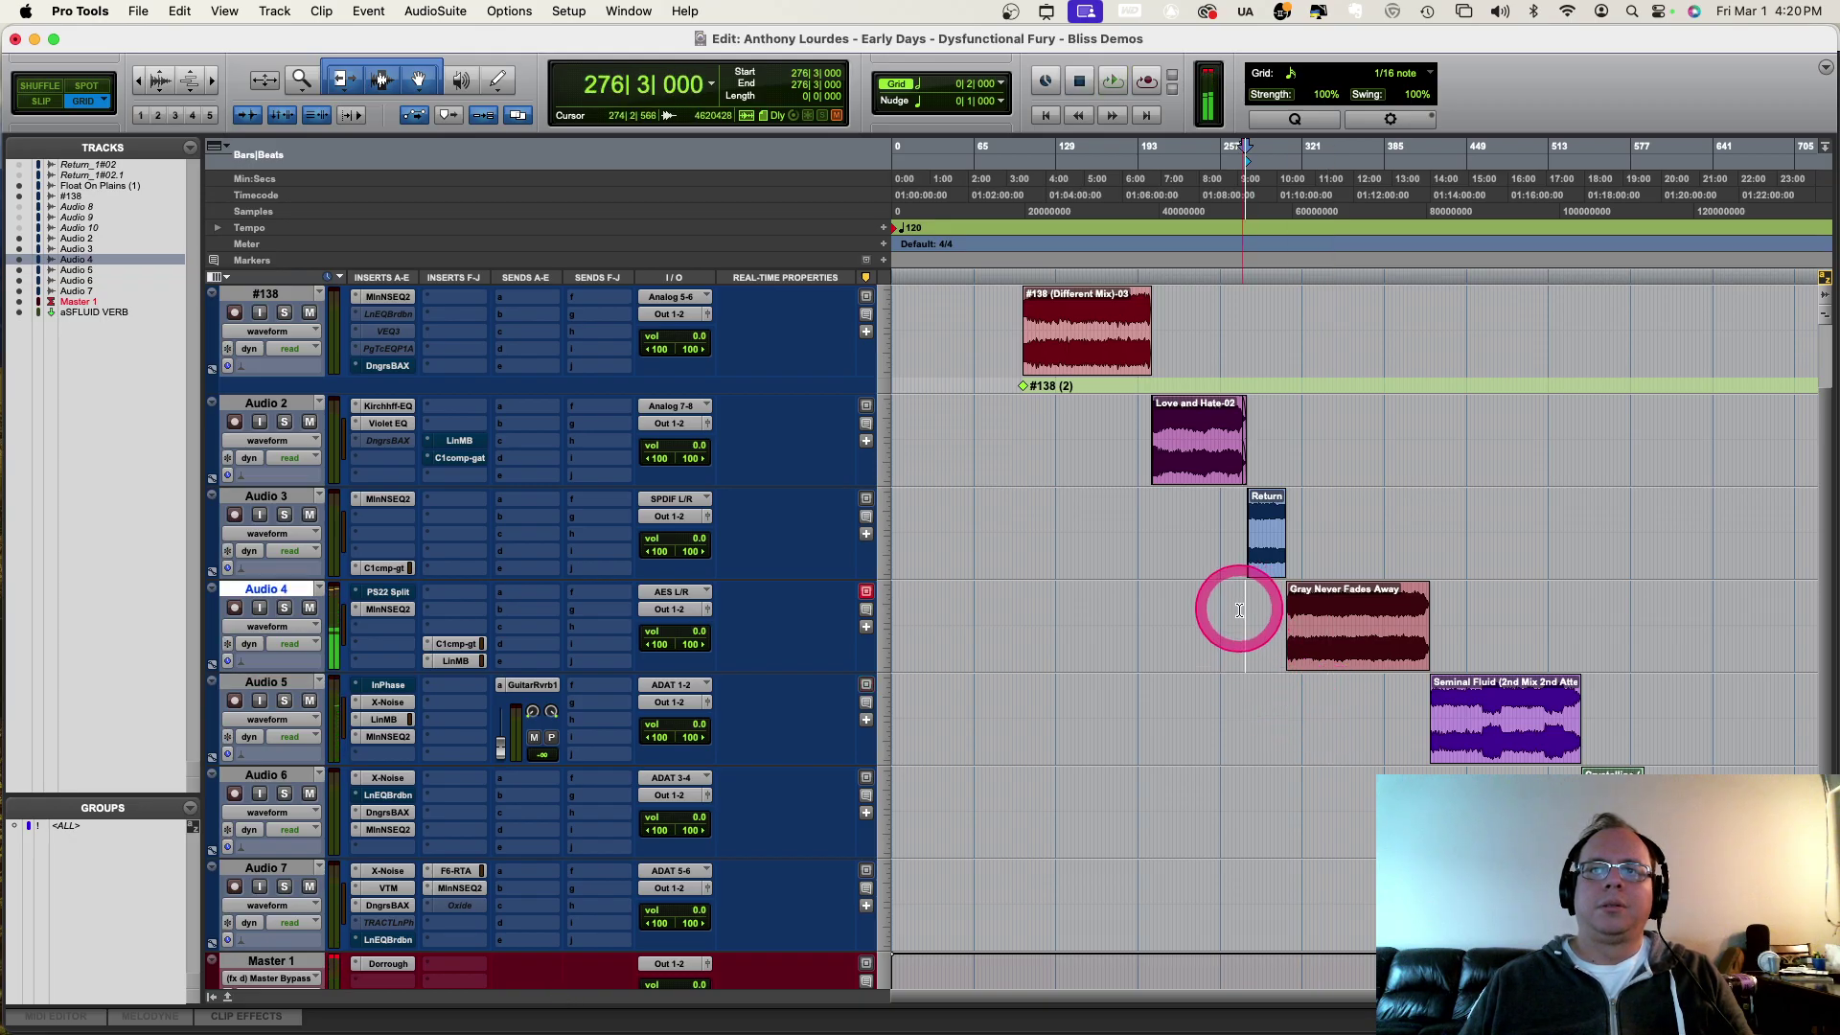
key(super+bracketright)
key(super+bracketright)
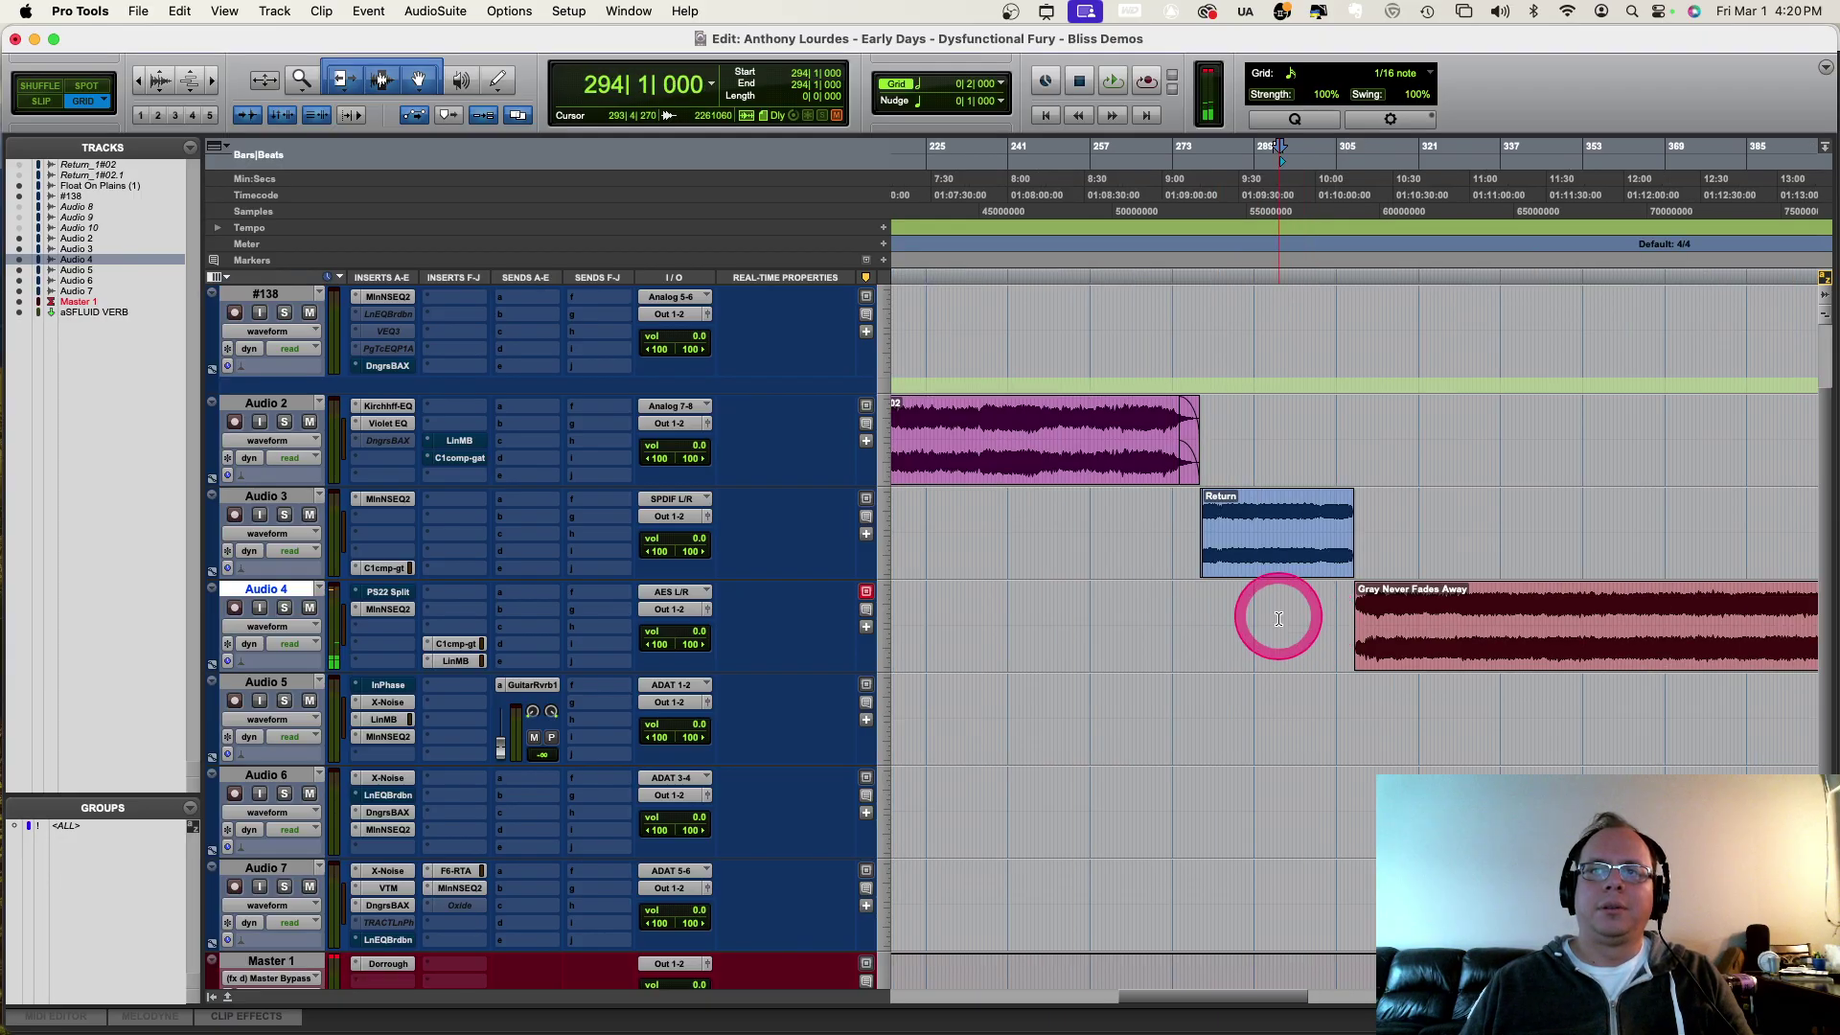
key(space)
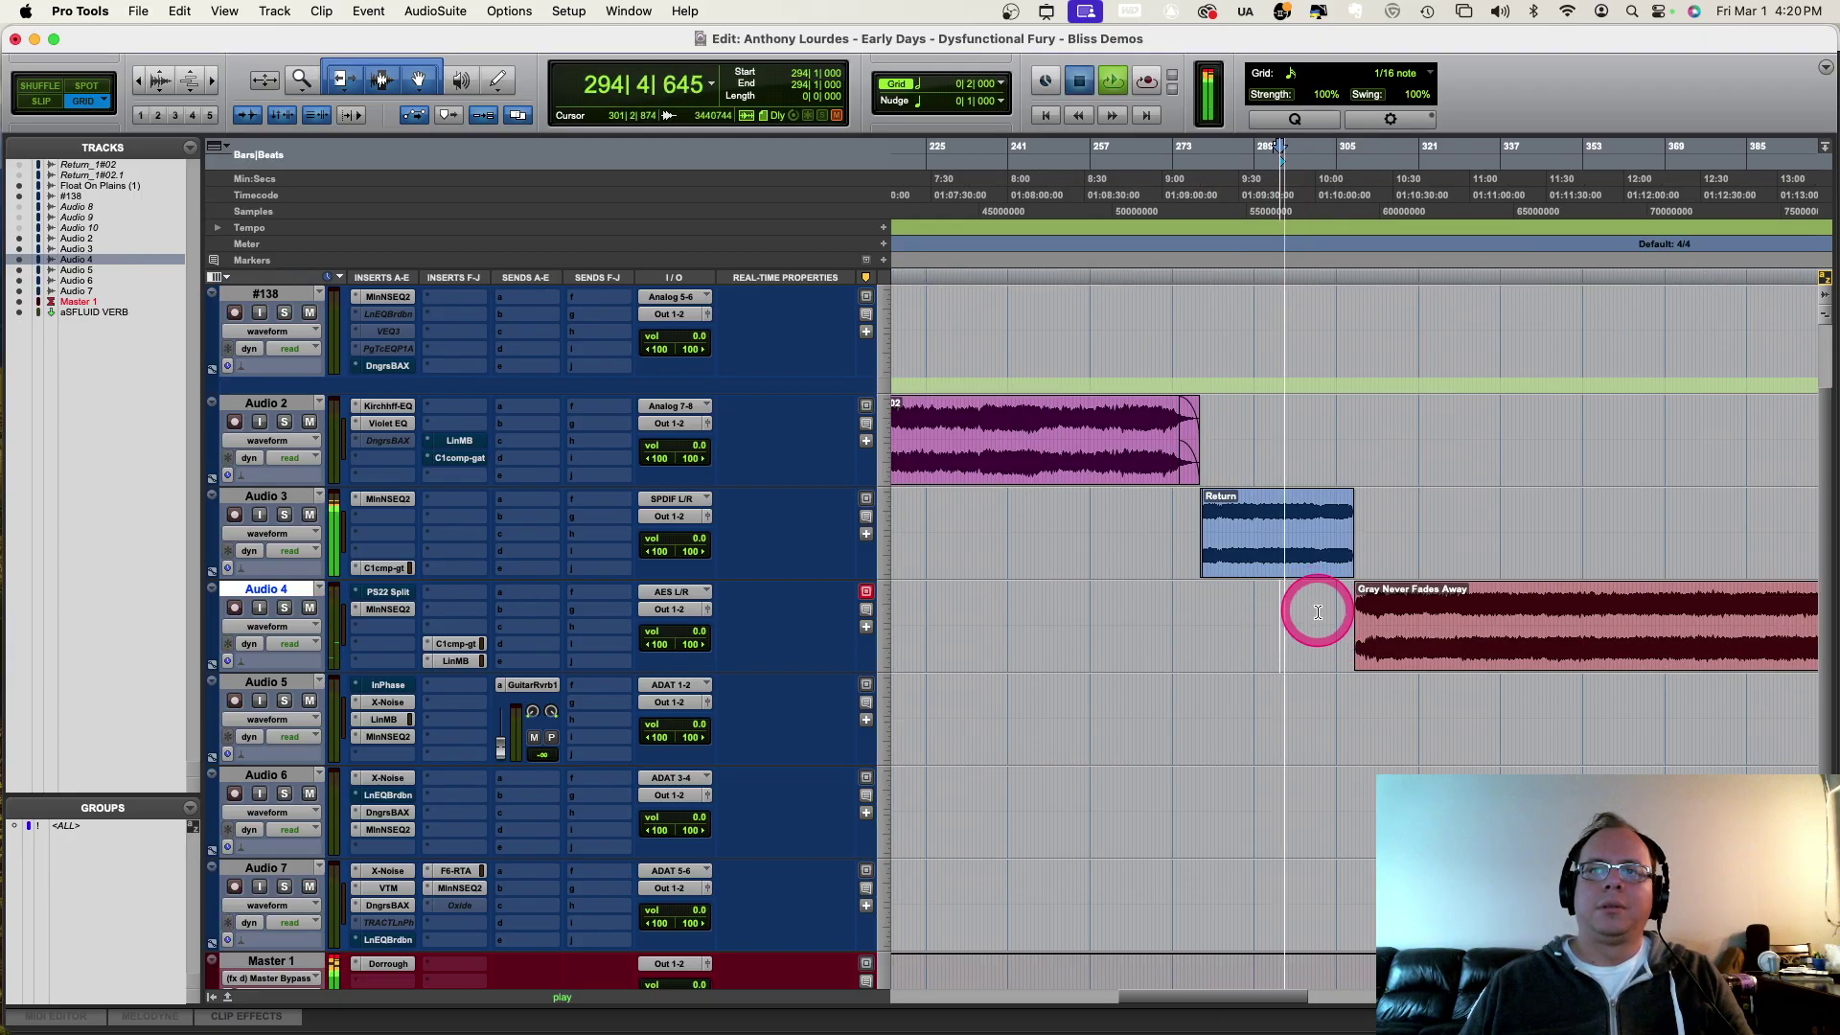
Step: Audition the early part of Gray Never Fades Away from bar 312 and from bar 321
click(1346, 623)
click(1372, 686)
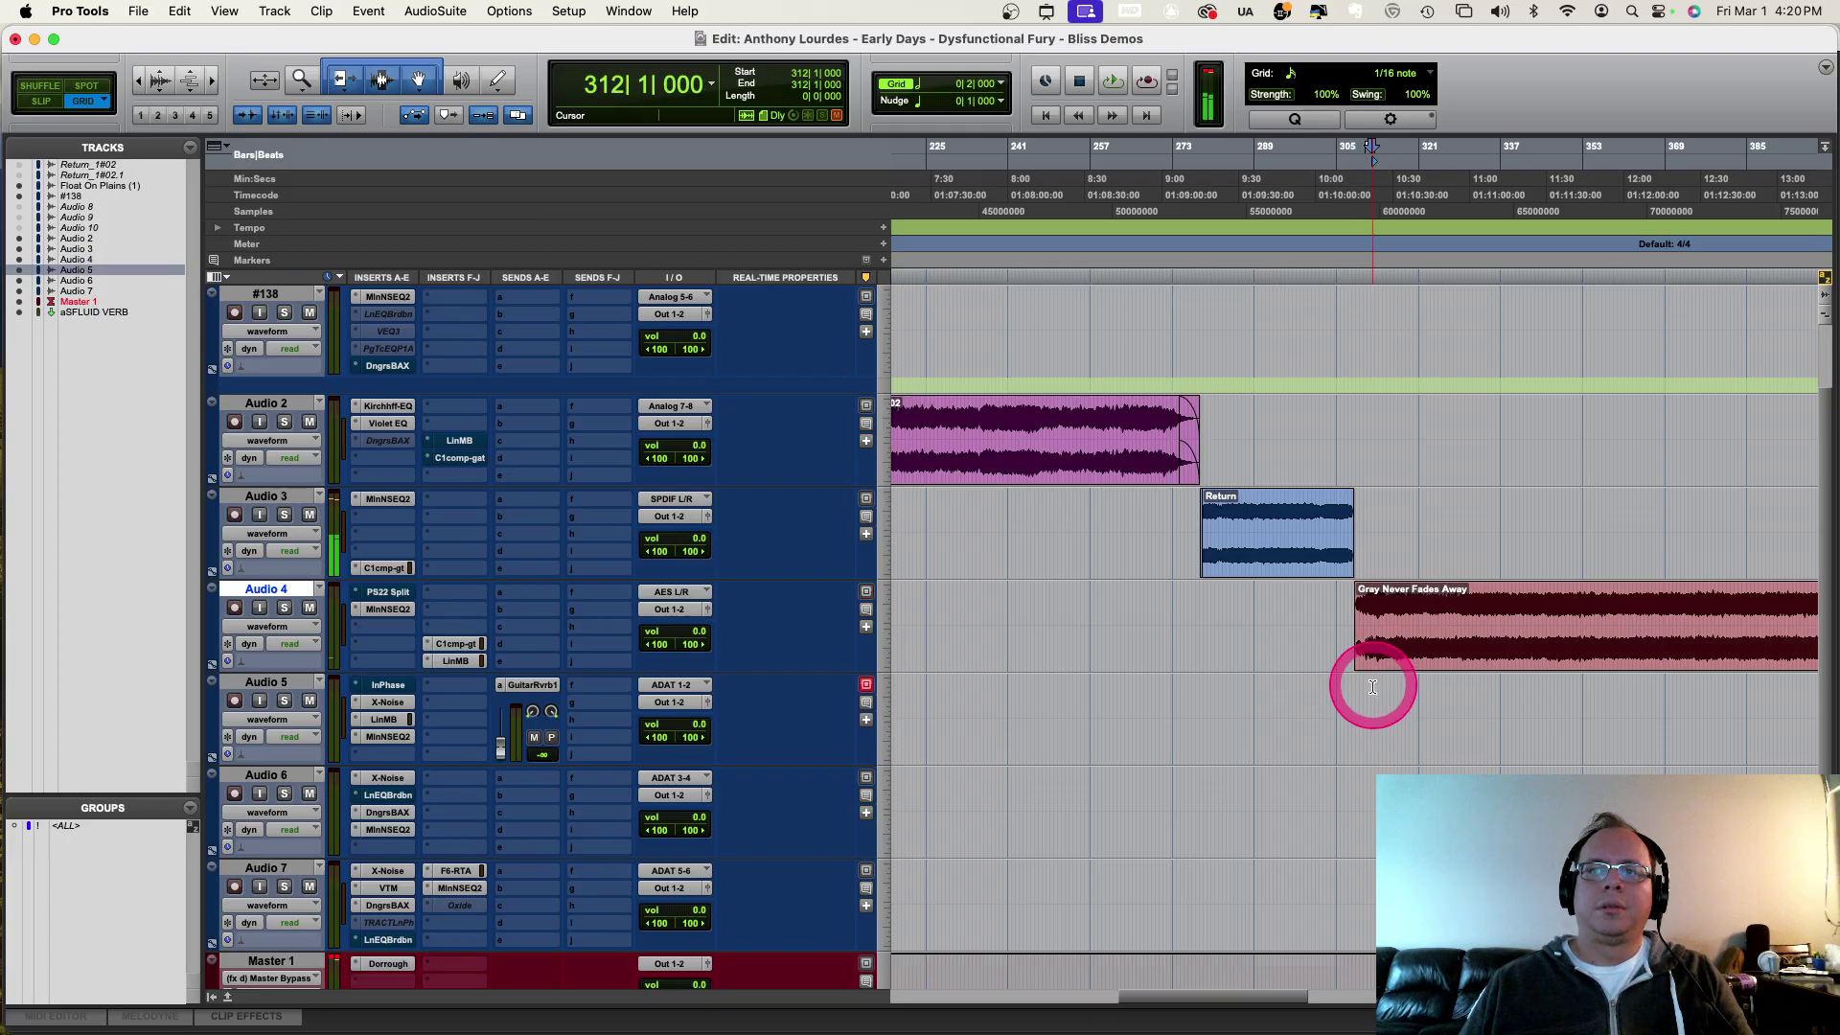
key(space)
click(1419, 697)
key(space)
scroll(1419, 698, right, 3)
Step: Open Audio 4's NSEQ-2 during playback and try the low band's shape switch and gain on channel 1
drag(789, 674, 383, 618)
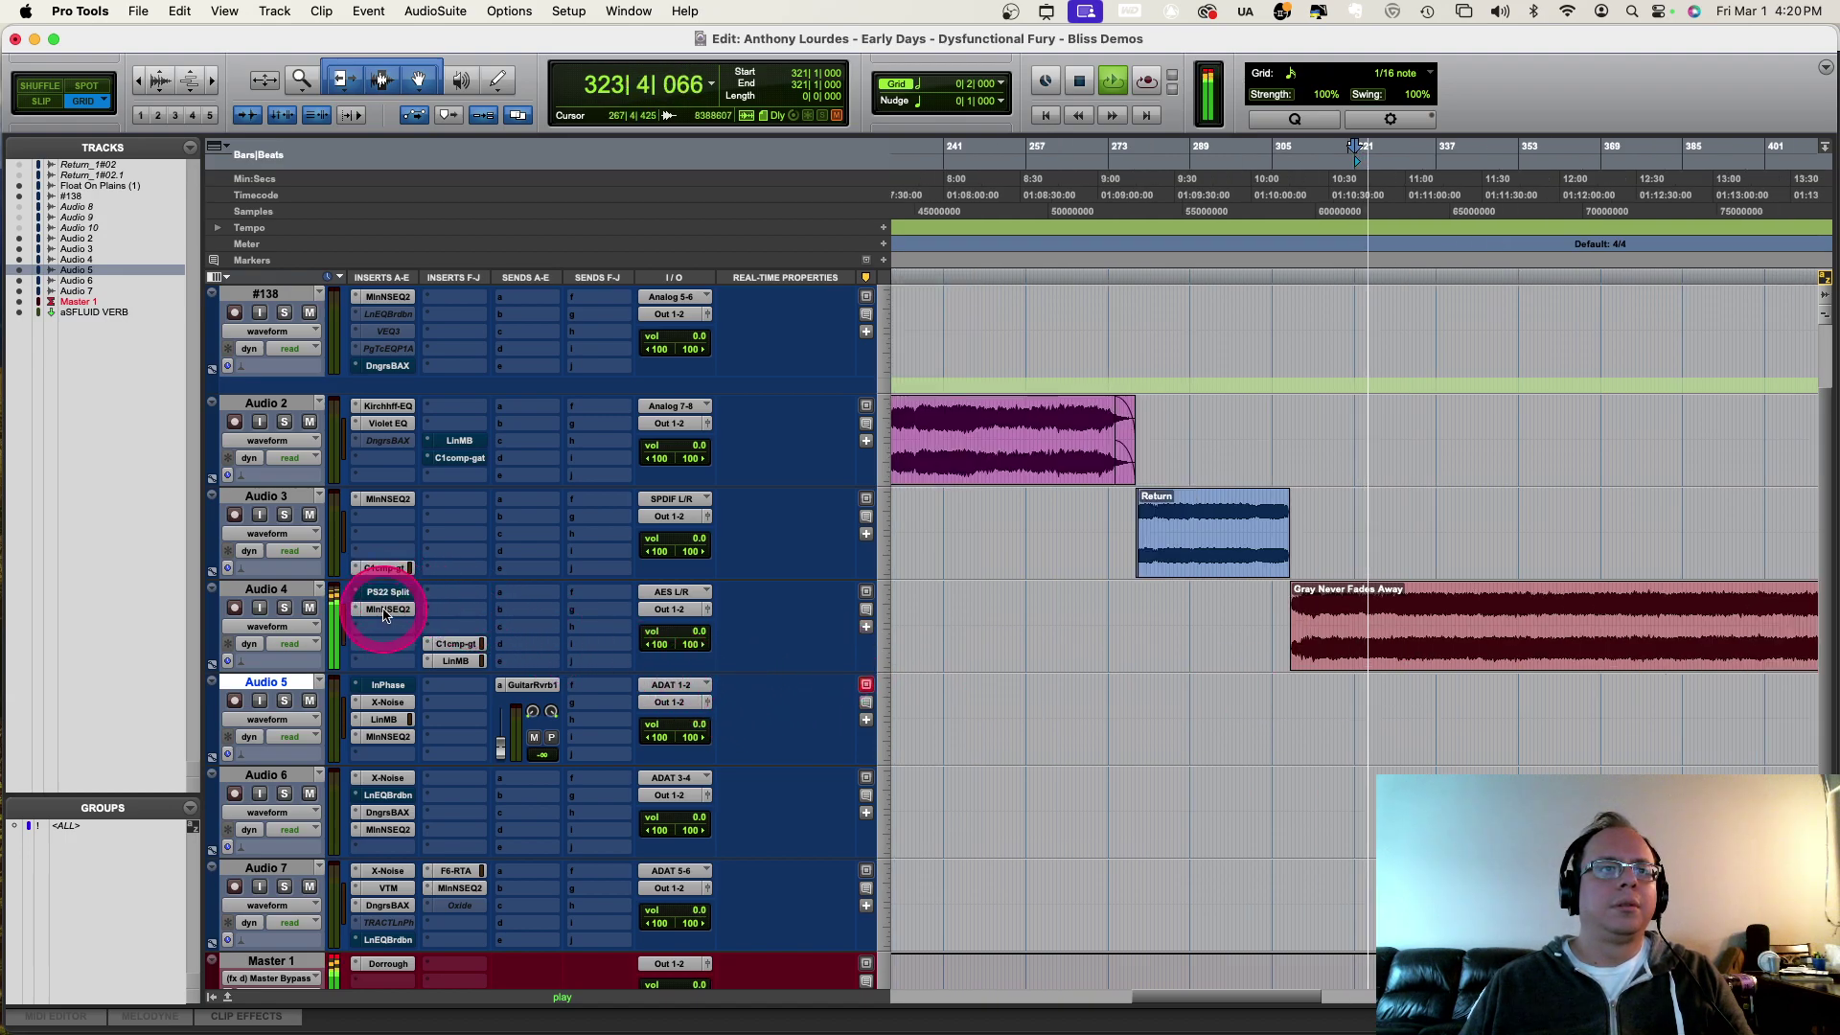
click(384, 610)
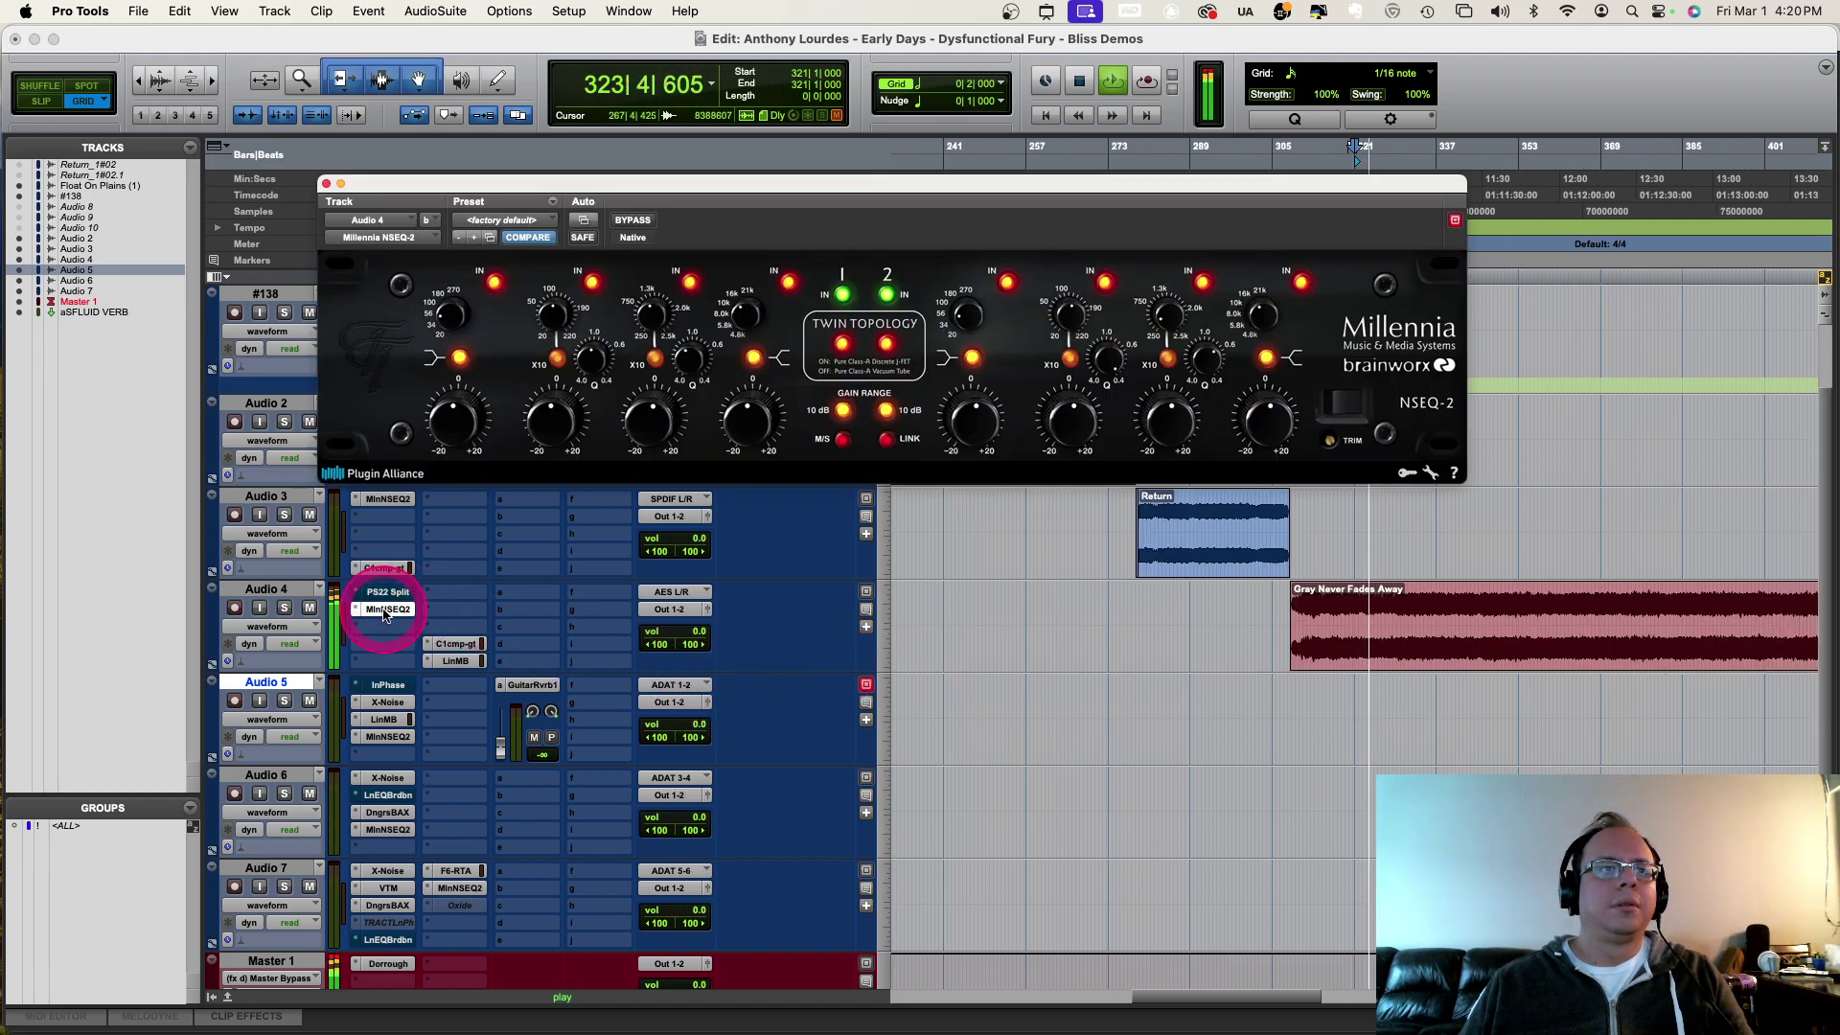
click(448, 433)
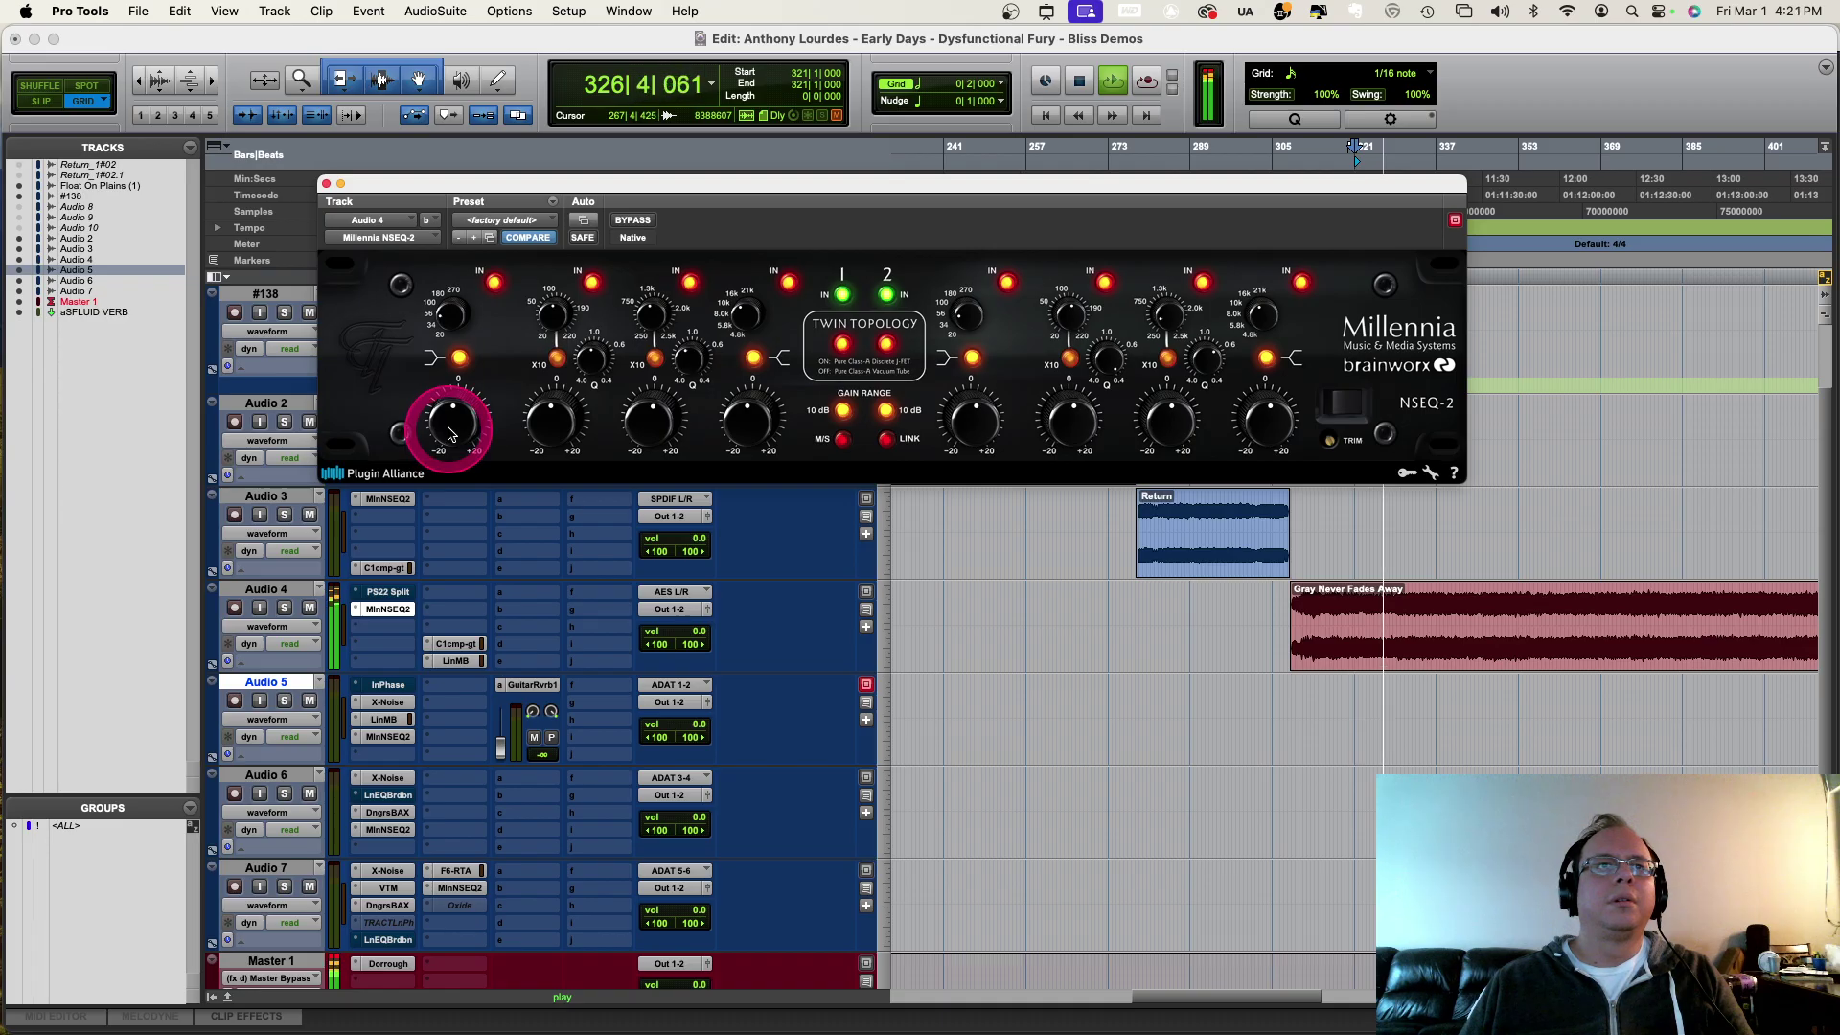
click(456, 343)
click(449, 424)
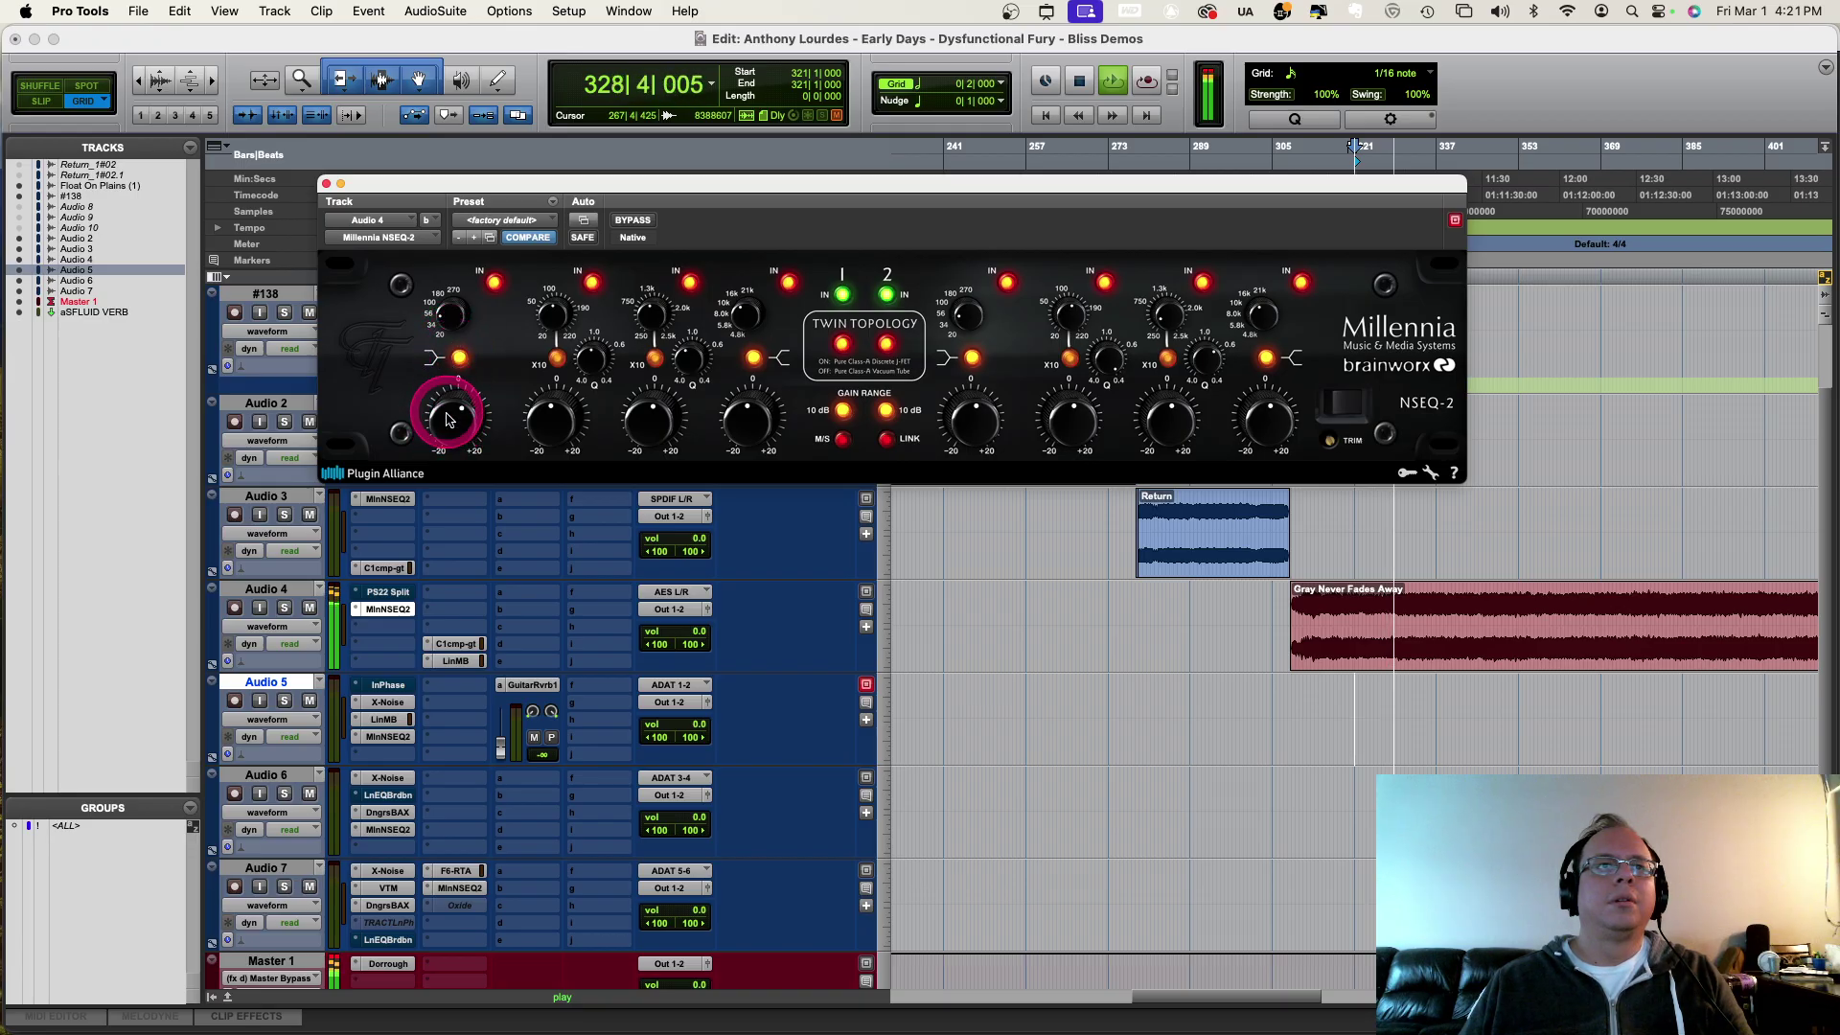
mouse_move(449, 428)
mouse_down()
mouse_move(992, 423)
mouse_move(459, 433)
mouse_up()
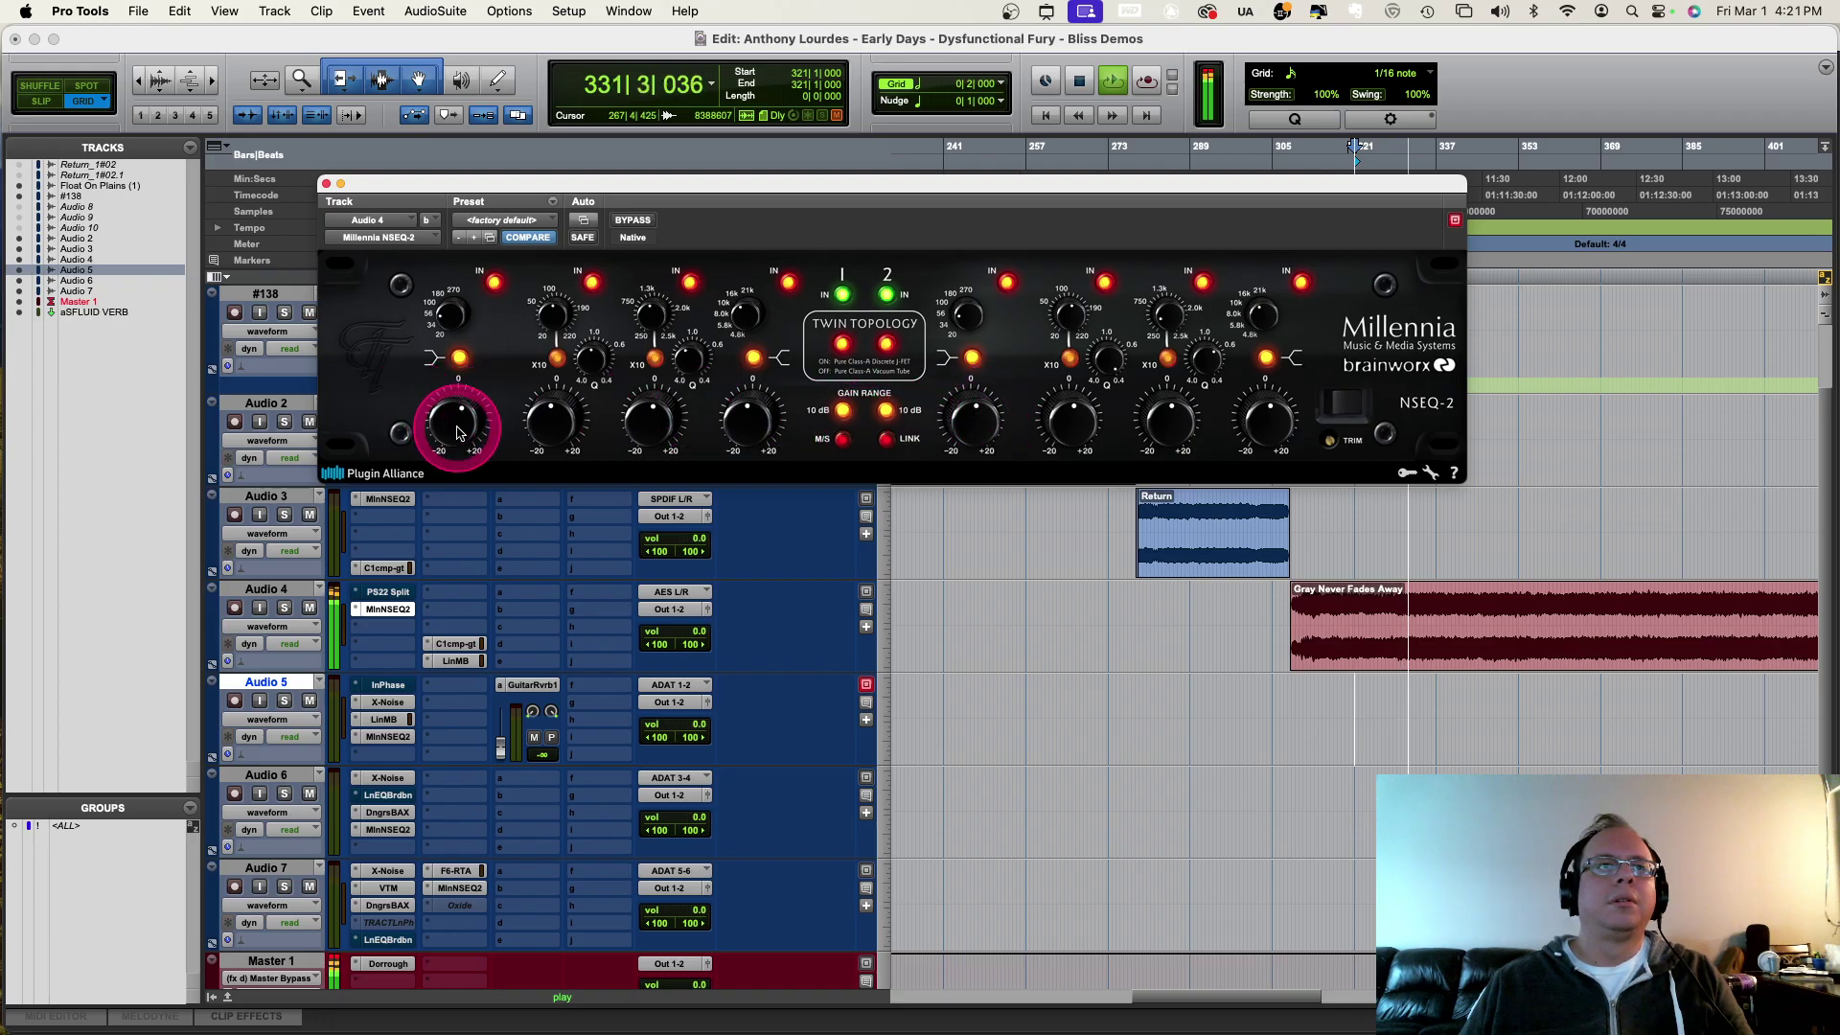
Step: Link the NSEQ-2's two channels, then change the low band's shape and boost its gain on both
click(460, 356)
click(970, 359)
click(968, 360)
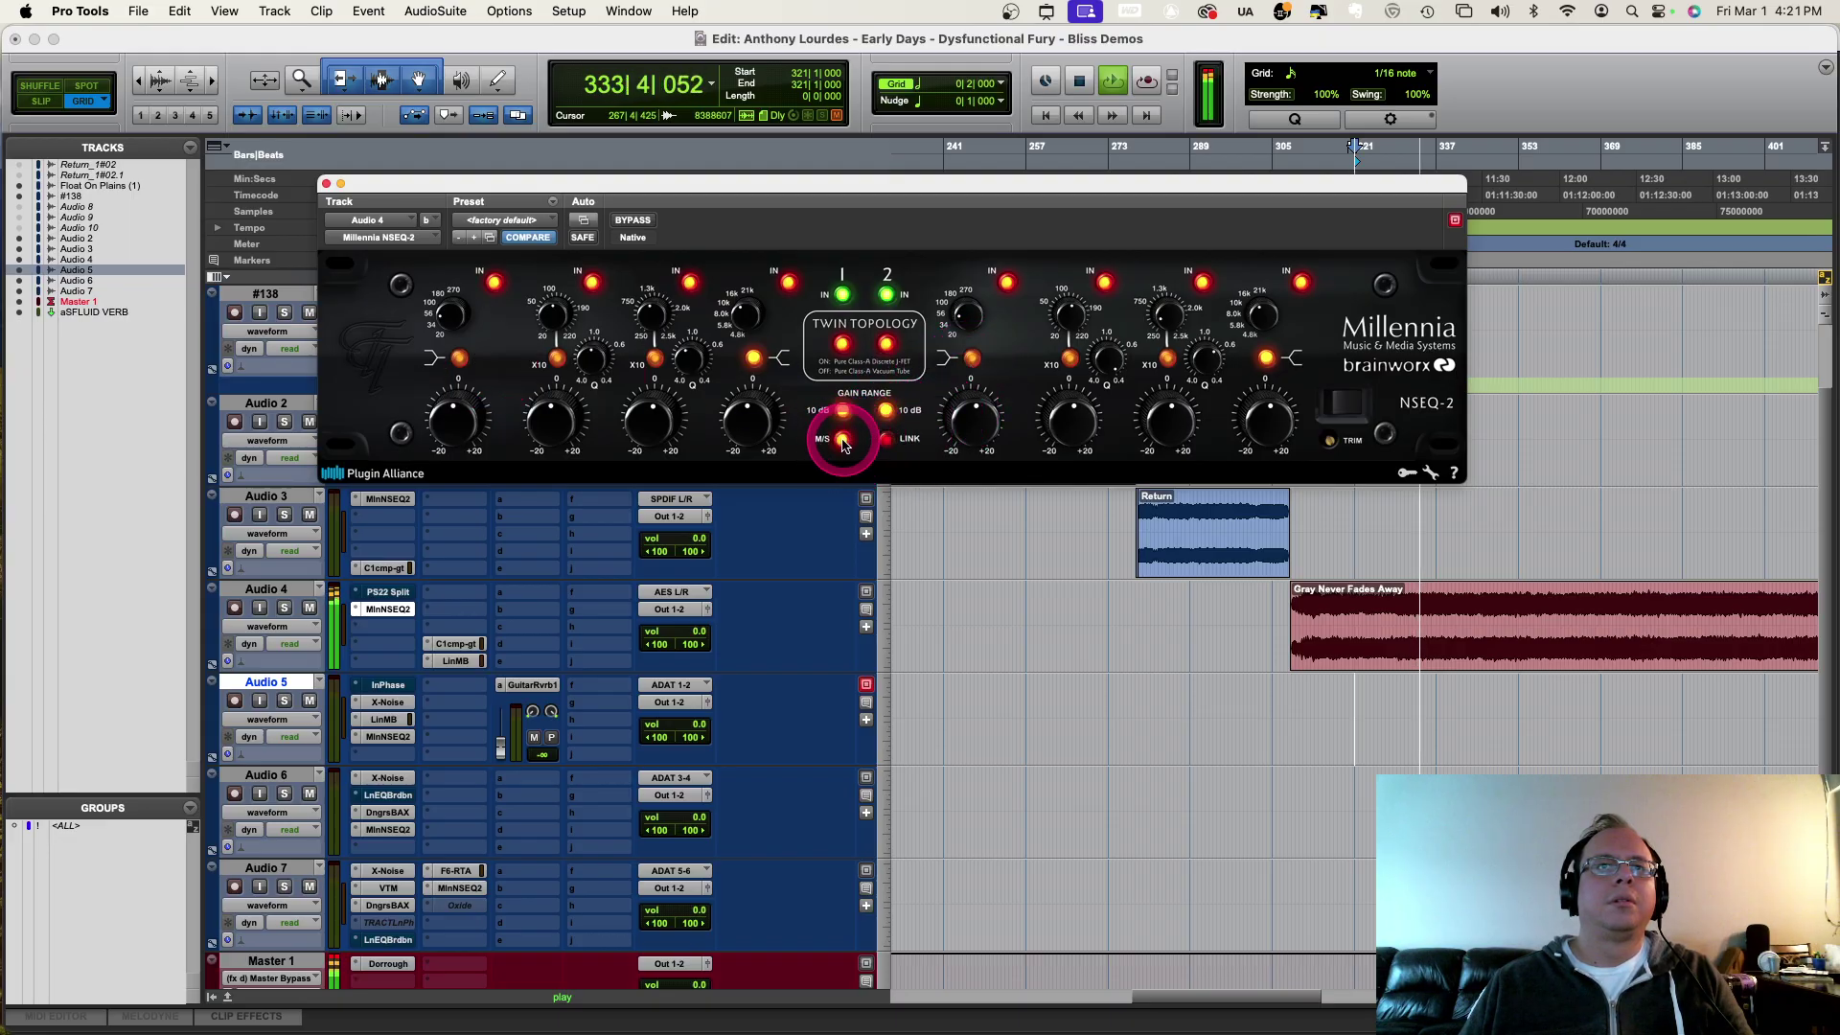
click(880, 437)
mouse_move(970, 426)
mouse_down()
mouse_move(968, 337)
mouse_move(983, 585)
mouse_move(944, 247)
mouse_move(974, 342)
mouse_move(970, 444)
mouse_move(970, 425)
mouse_up()
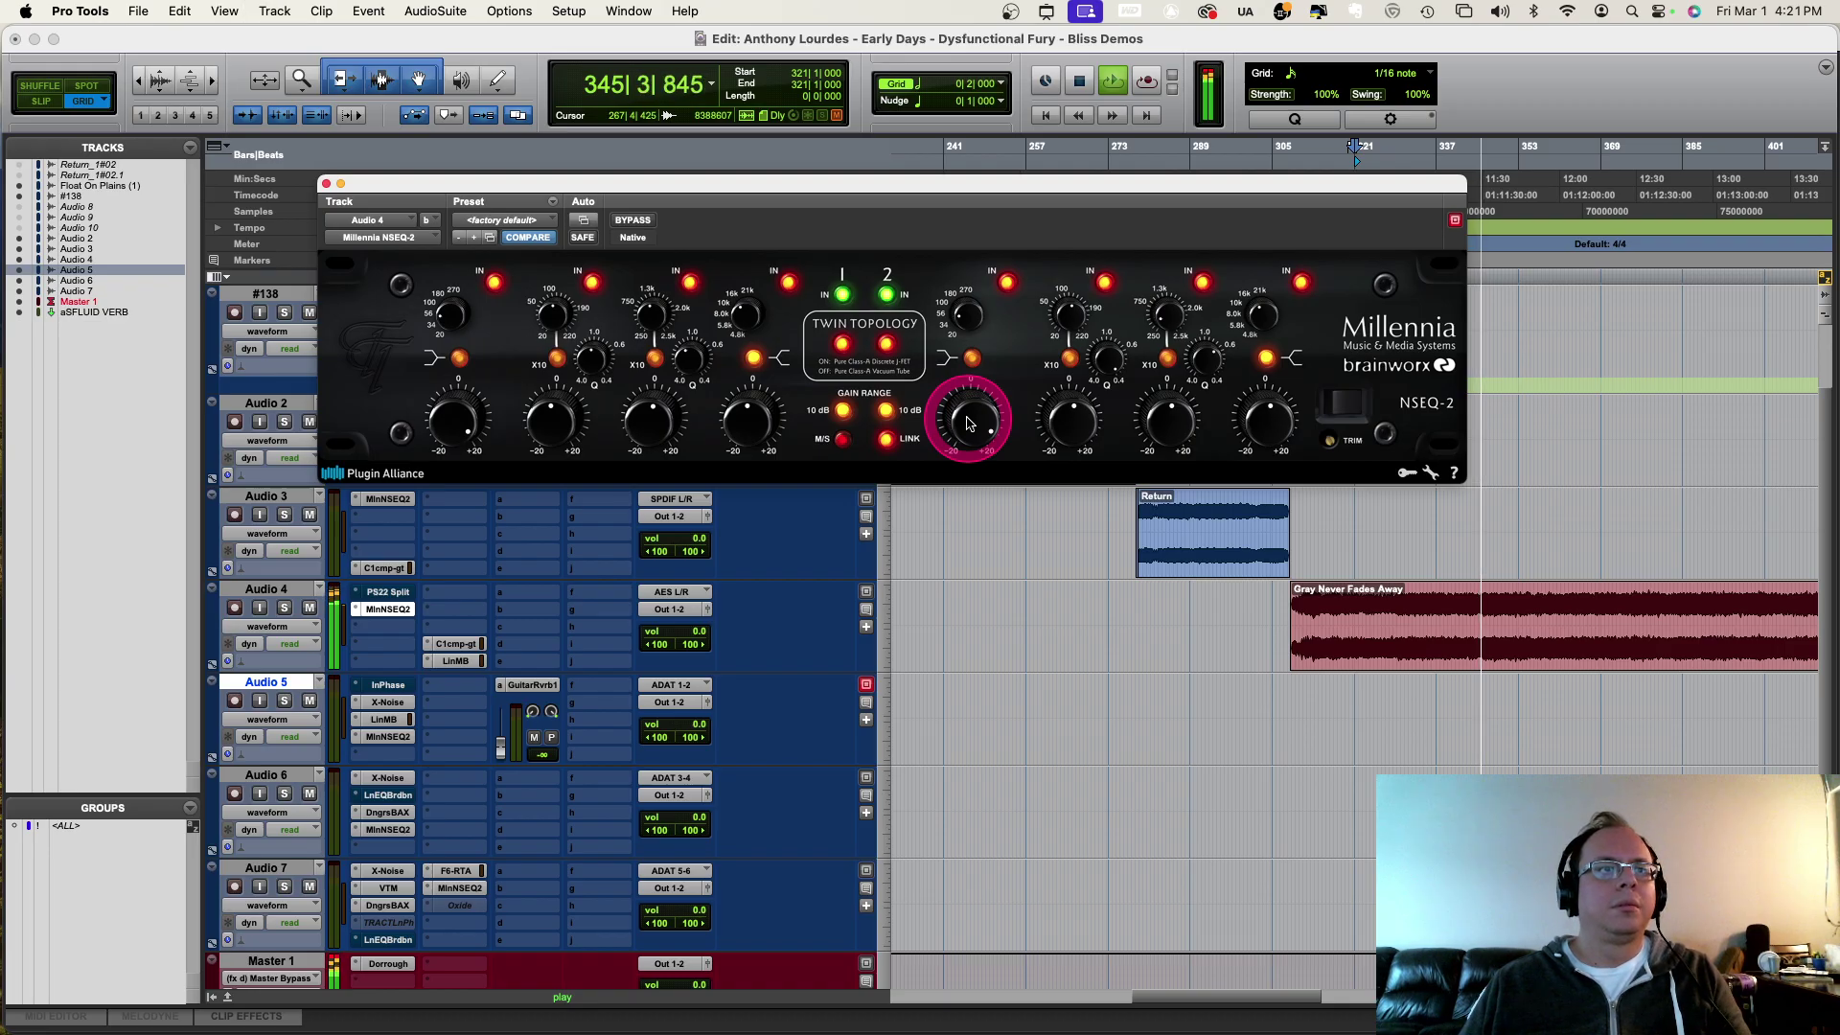
drag(968, 424, 968, 424)
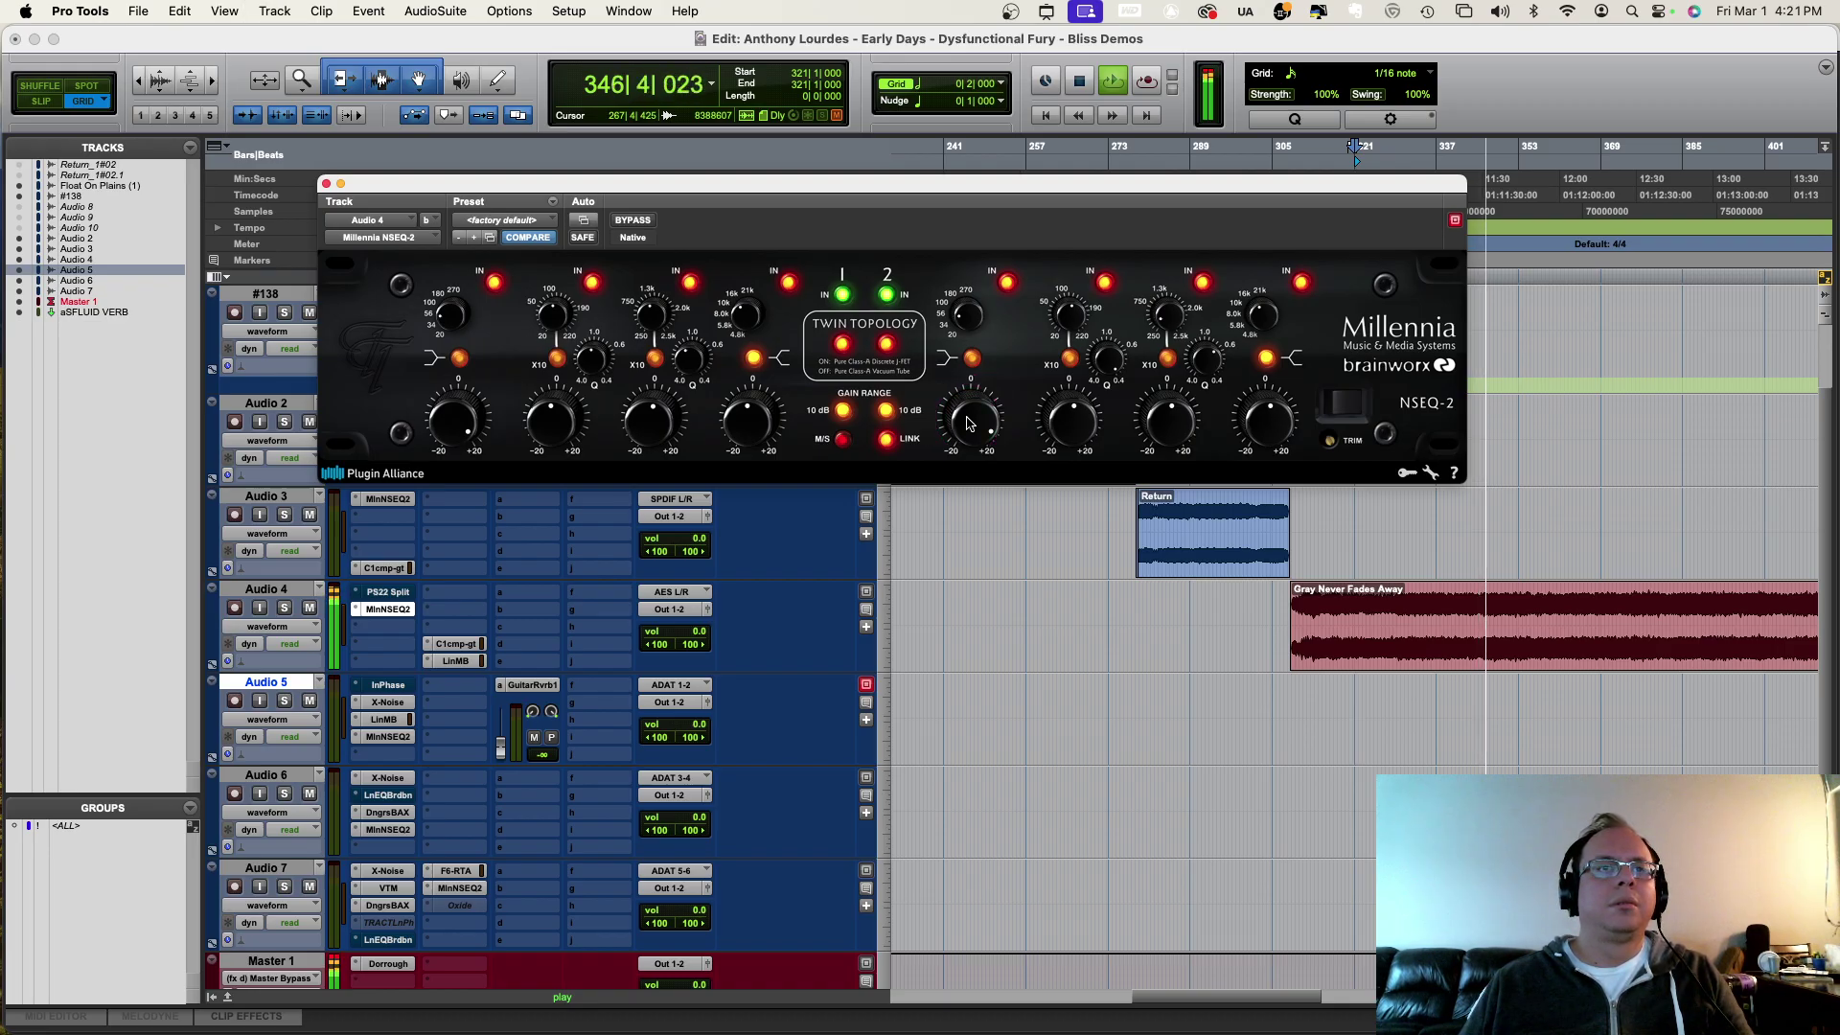
Step: Switch the low band's shape back and readjust its gain while comparing the band switched in and out
drag(959, 354, 1005, 287)
drag(973, 391, 1003, 287)
click(1005, 285)
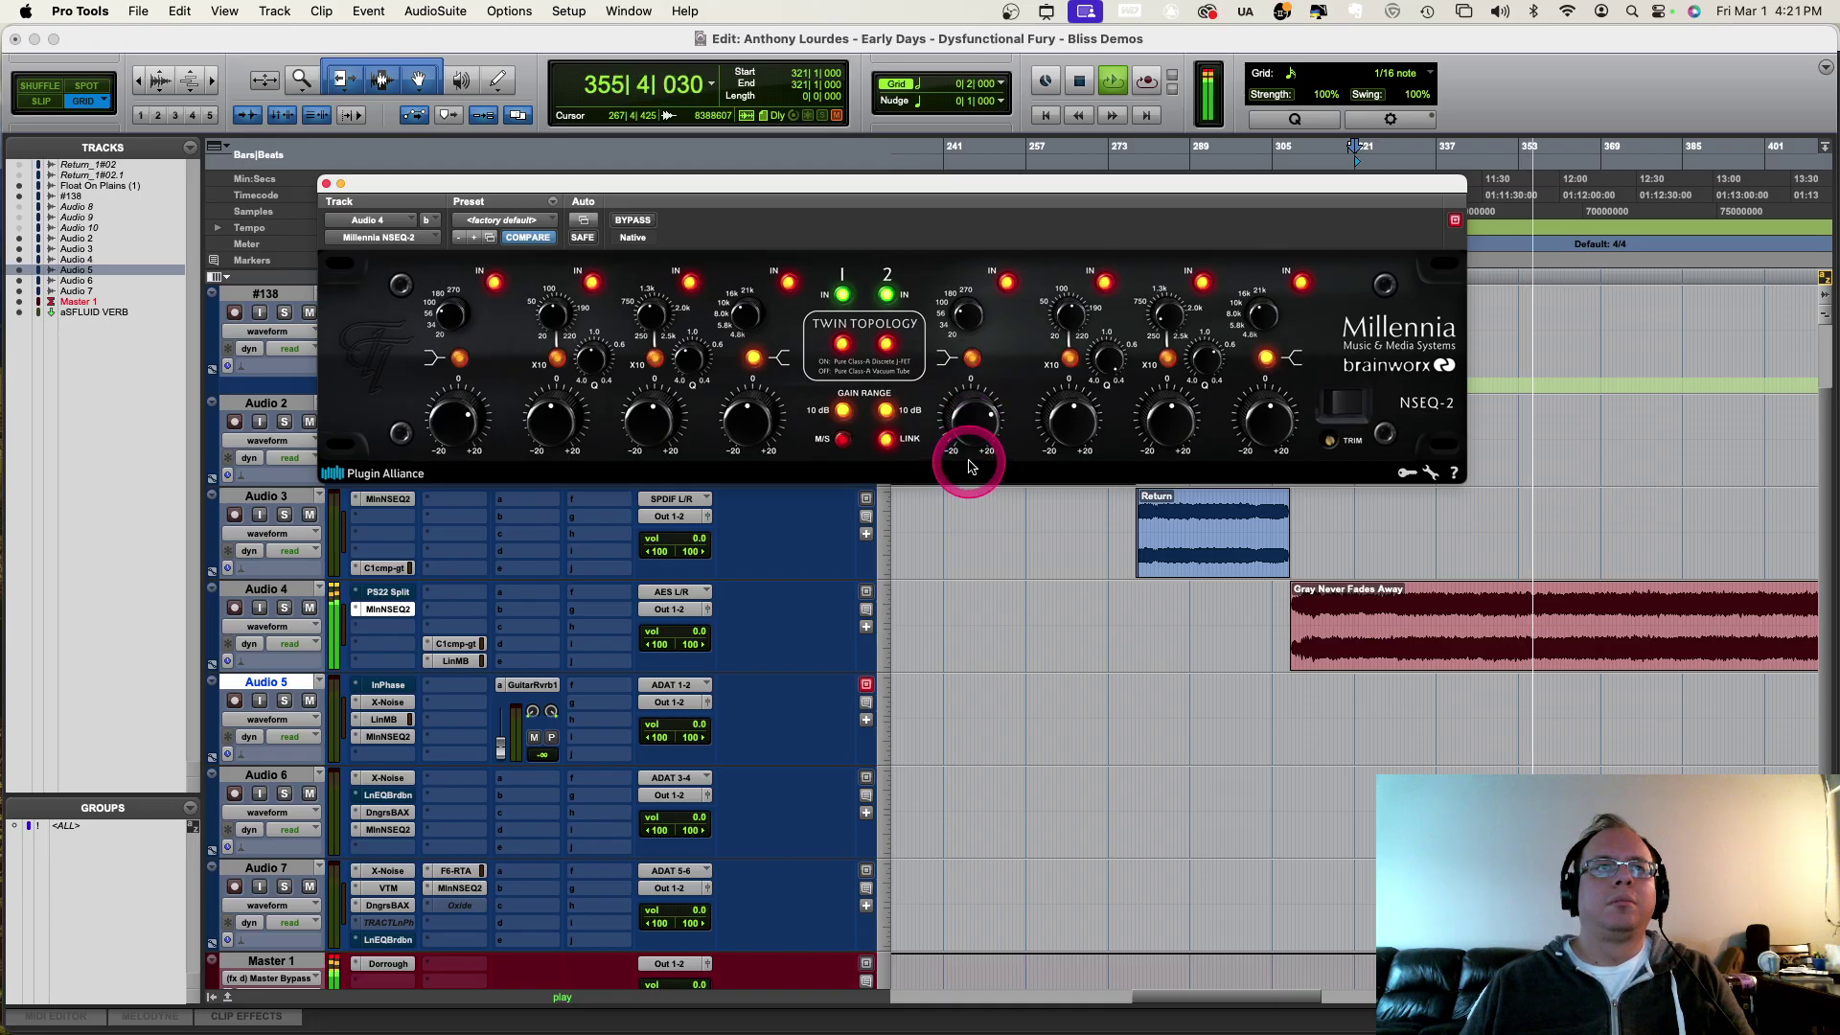
click(995, 288)
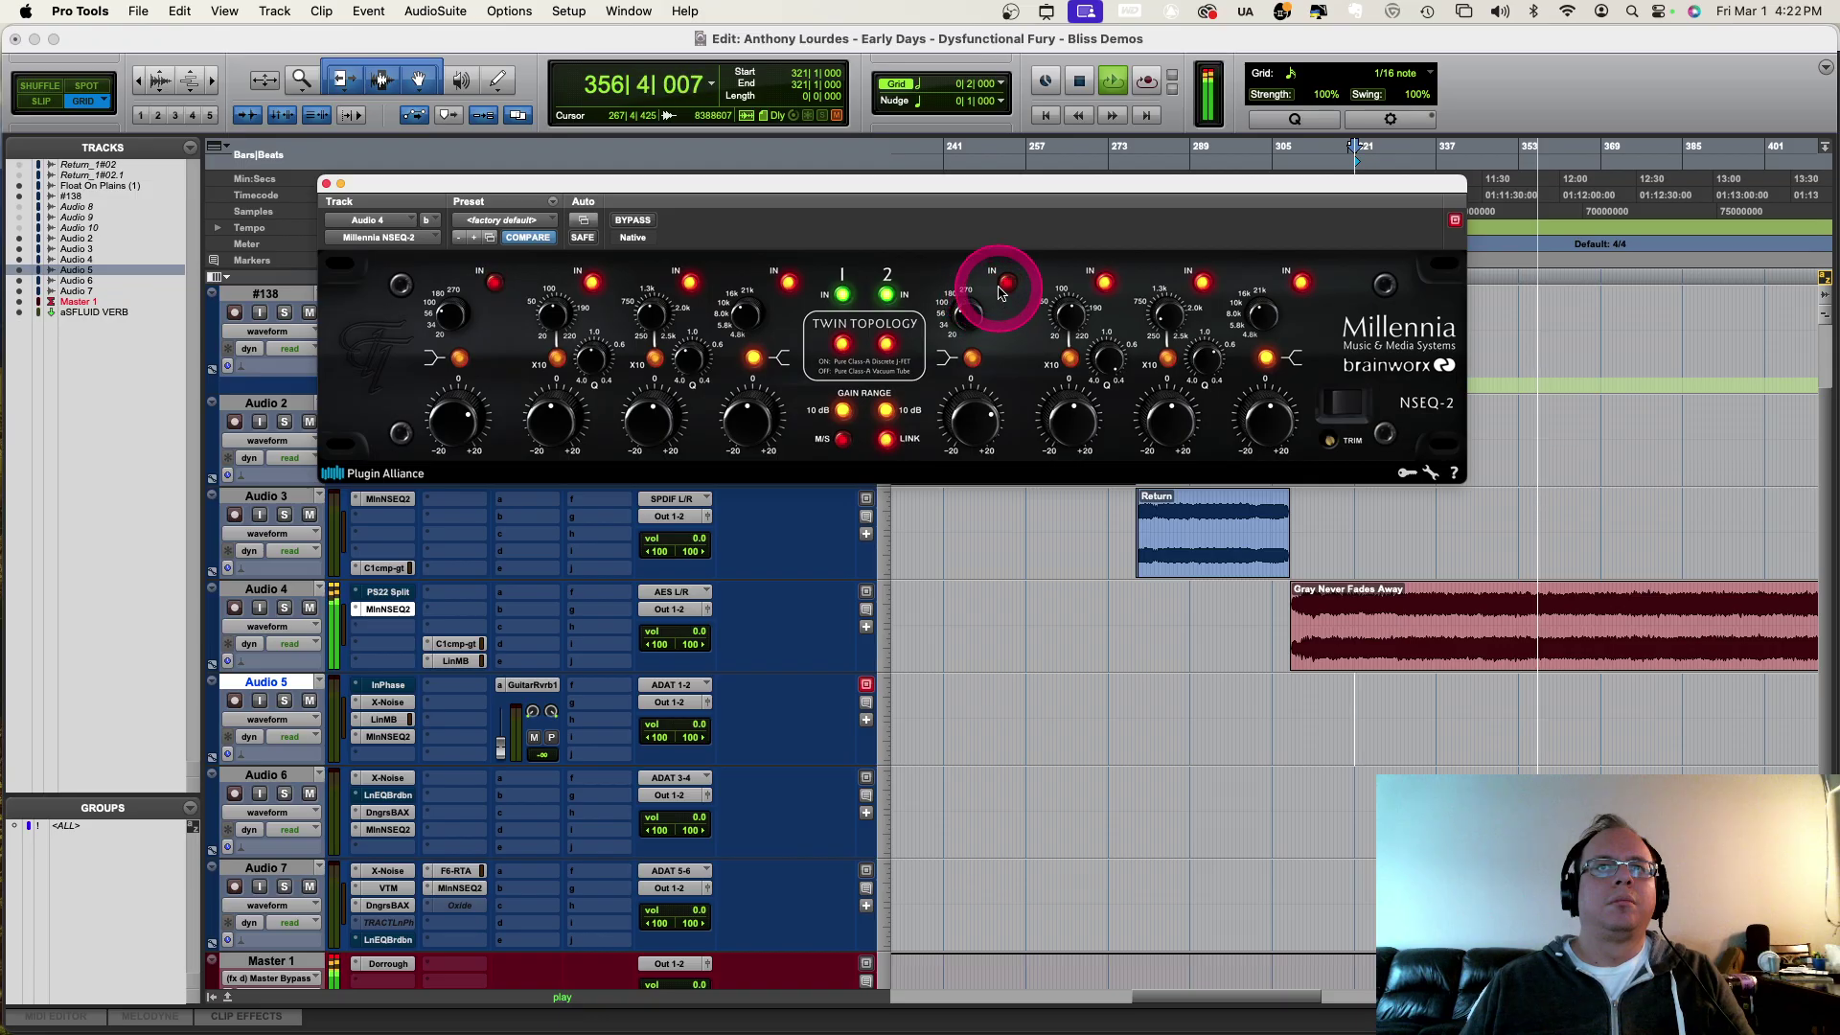
click(996, 288)
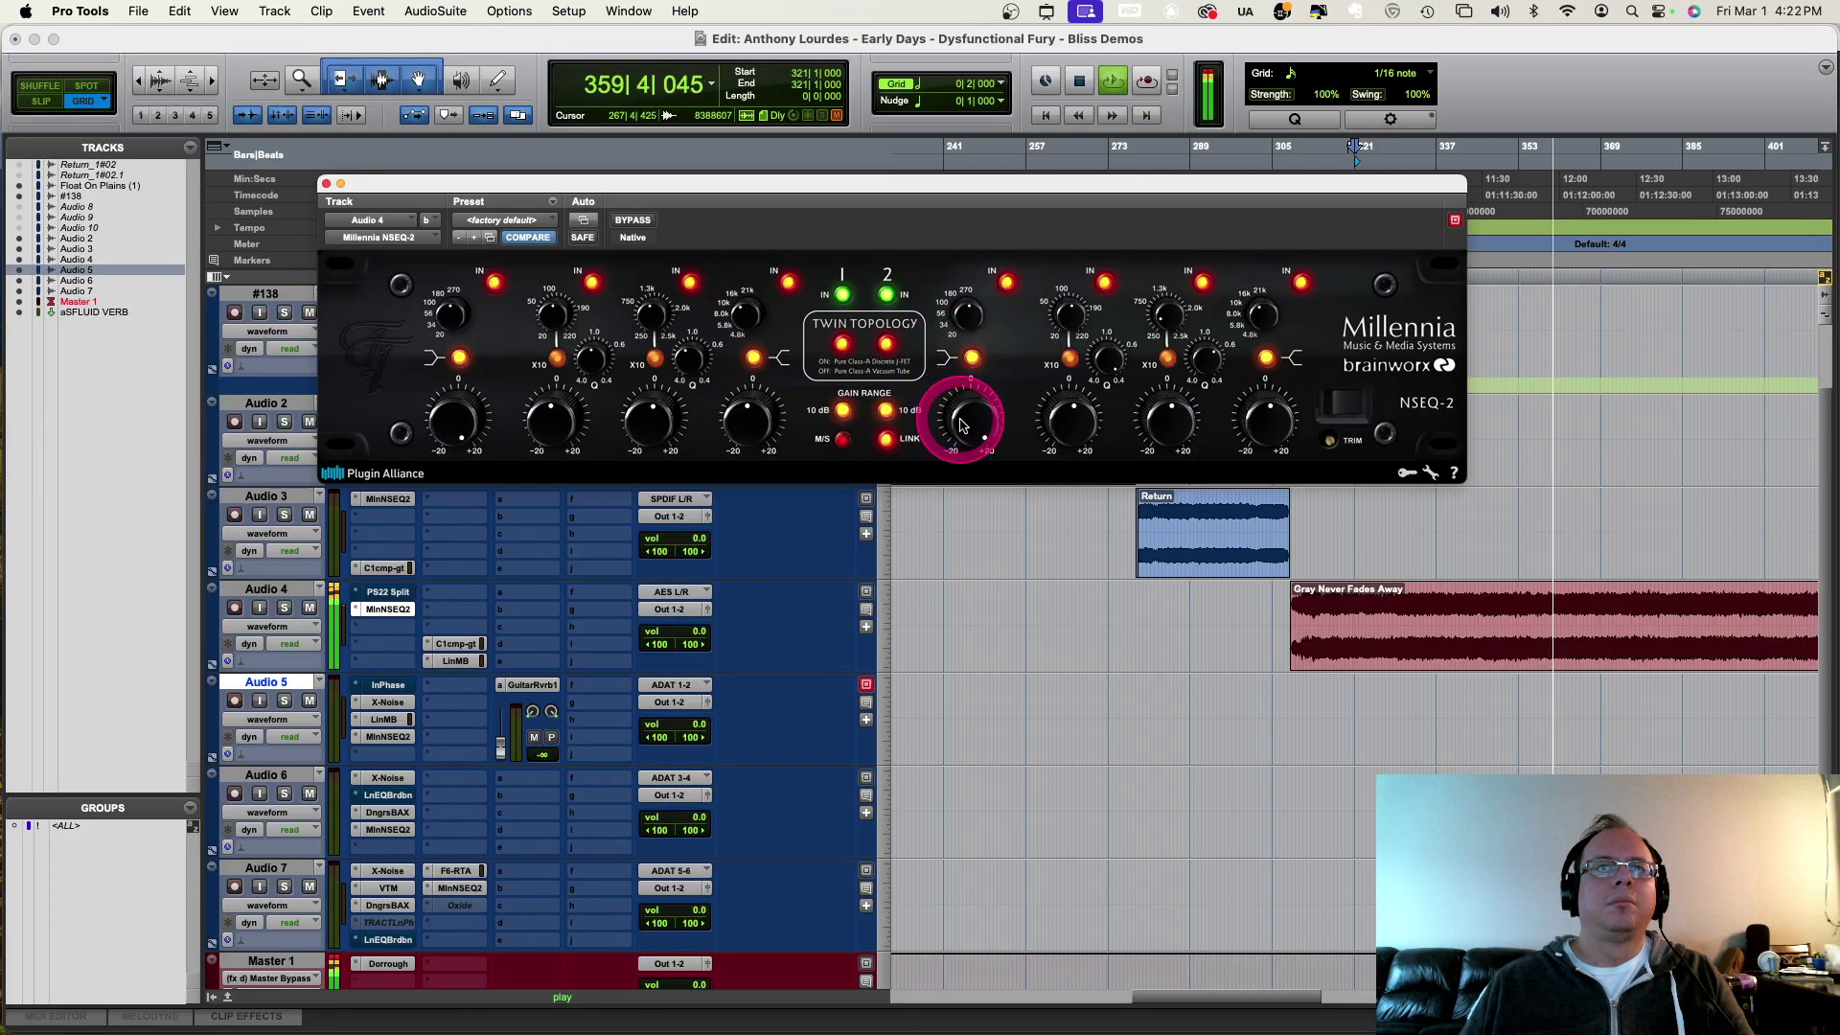
drag(966, 430, 966, 467)
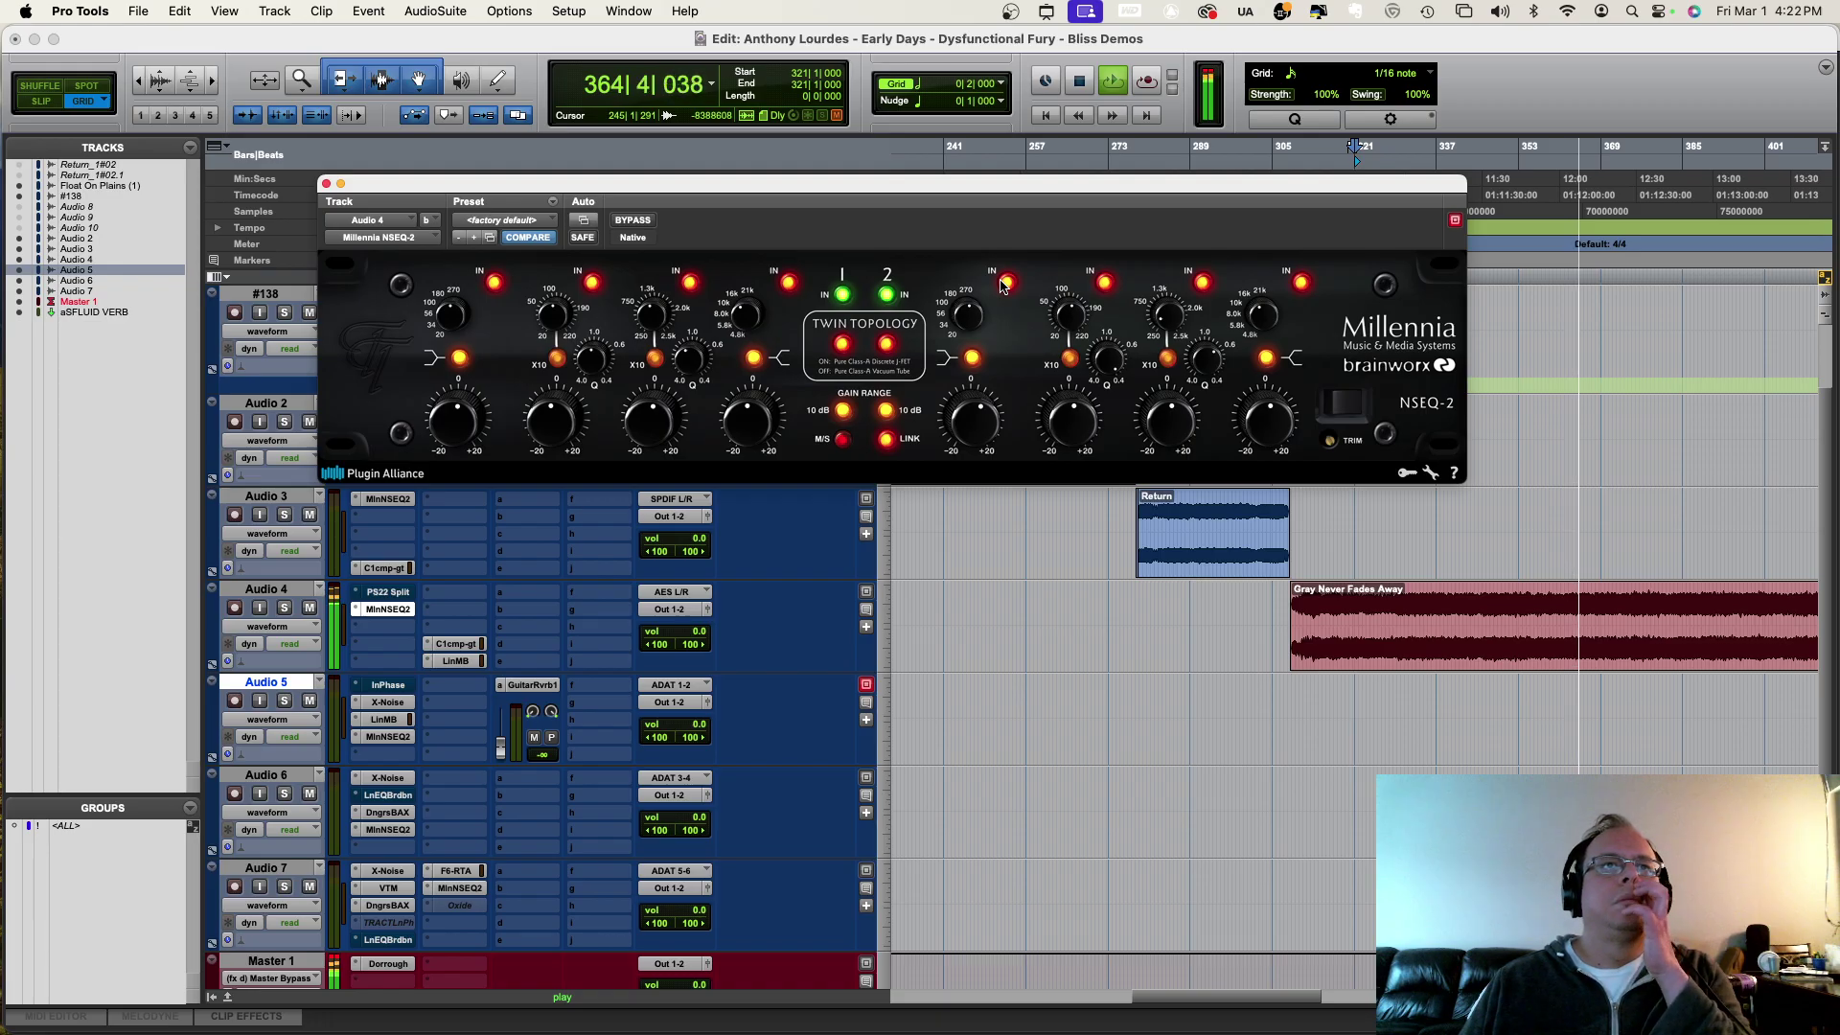
Step: Compare Gray Never Fades Away with the NSEQ-2's low band switched out and in, leaving it in
click(1064, 412)
click(965, 309)
click(1006, 287)
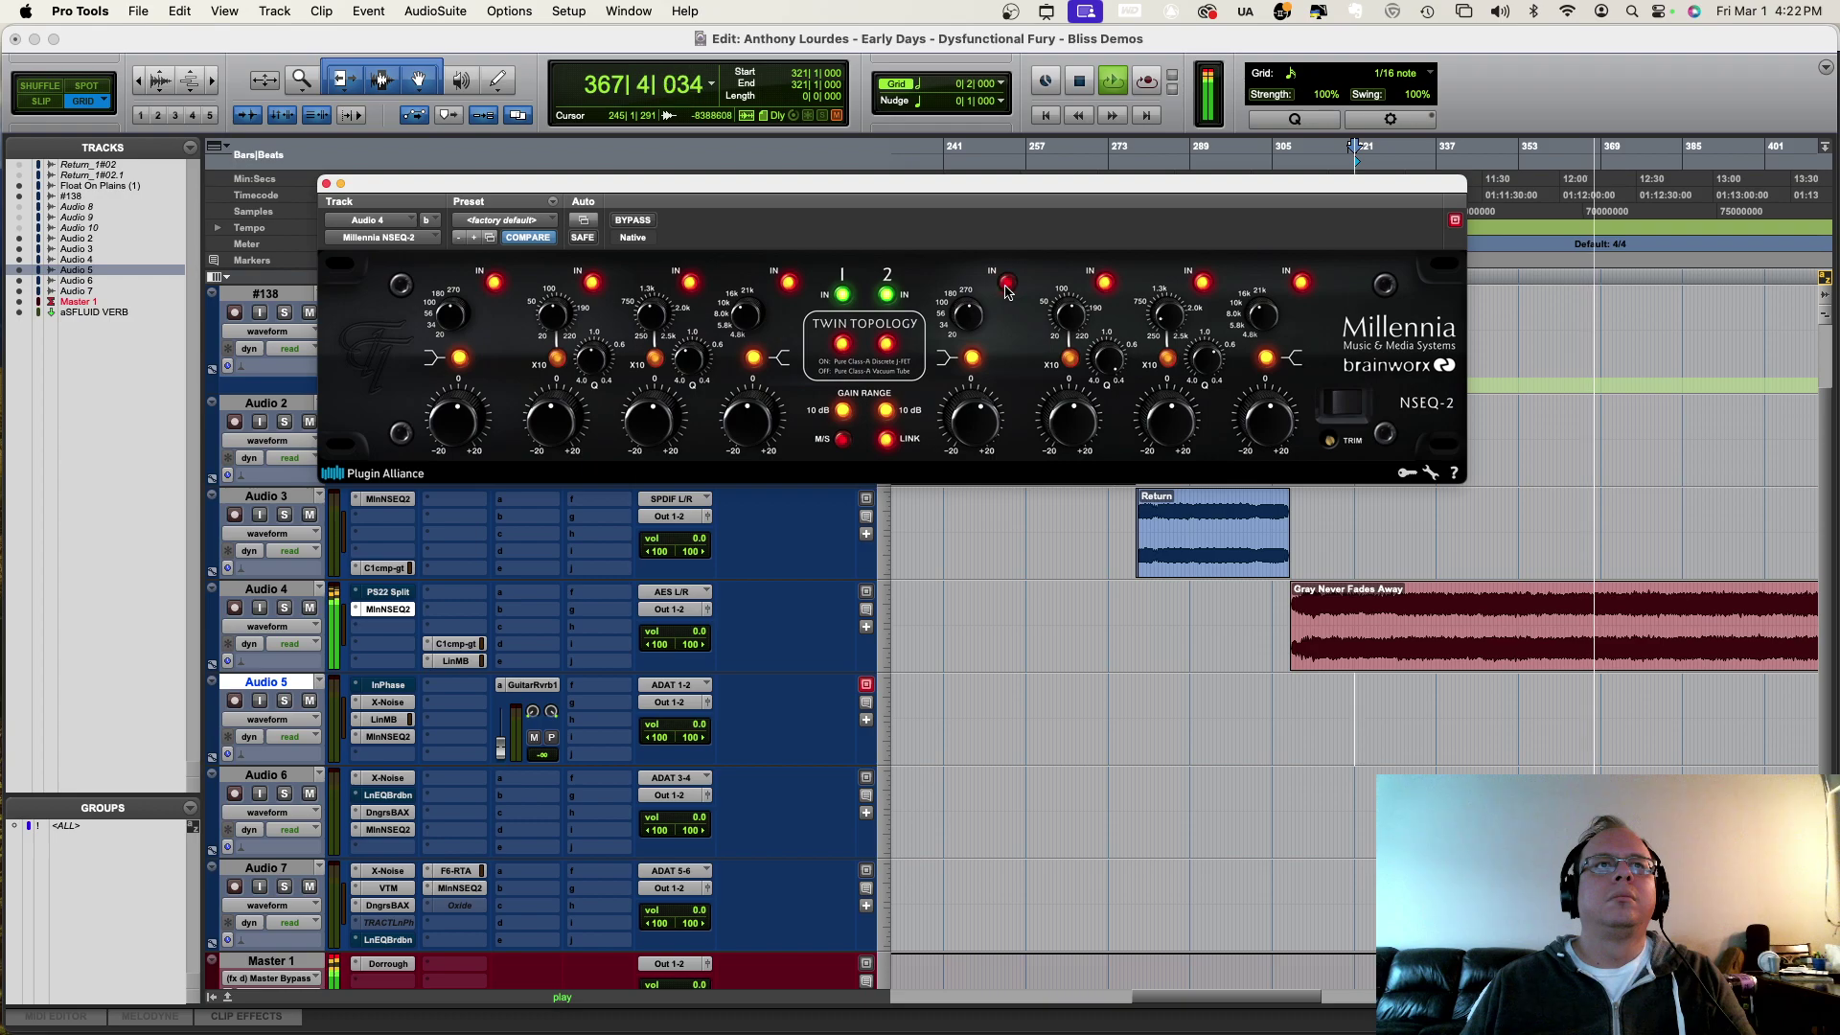
mouse_move(1094, 274)
mouse_down()
mouse_move(1088, 320)
mouse_move(1070, 321)
mouse_move(1080, 295)
mouse_move(1109, 360)
mouse_move(1080, 234)
mouse_move(1103, 295)
mouse_up()
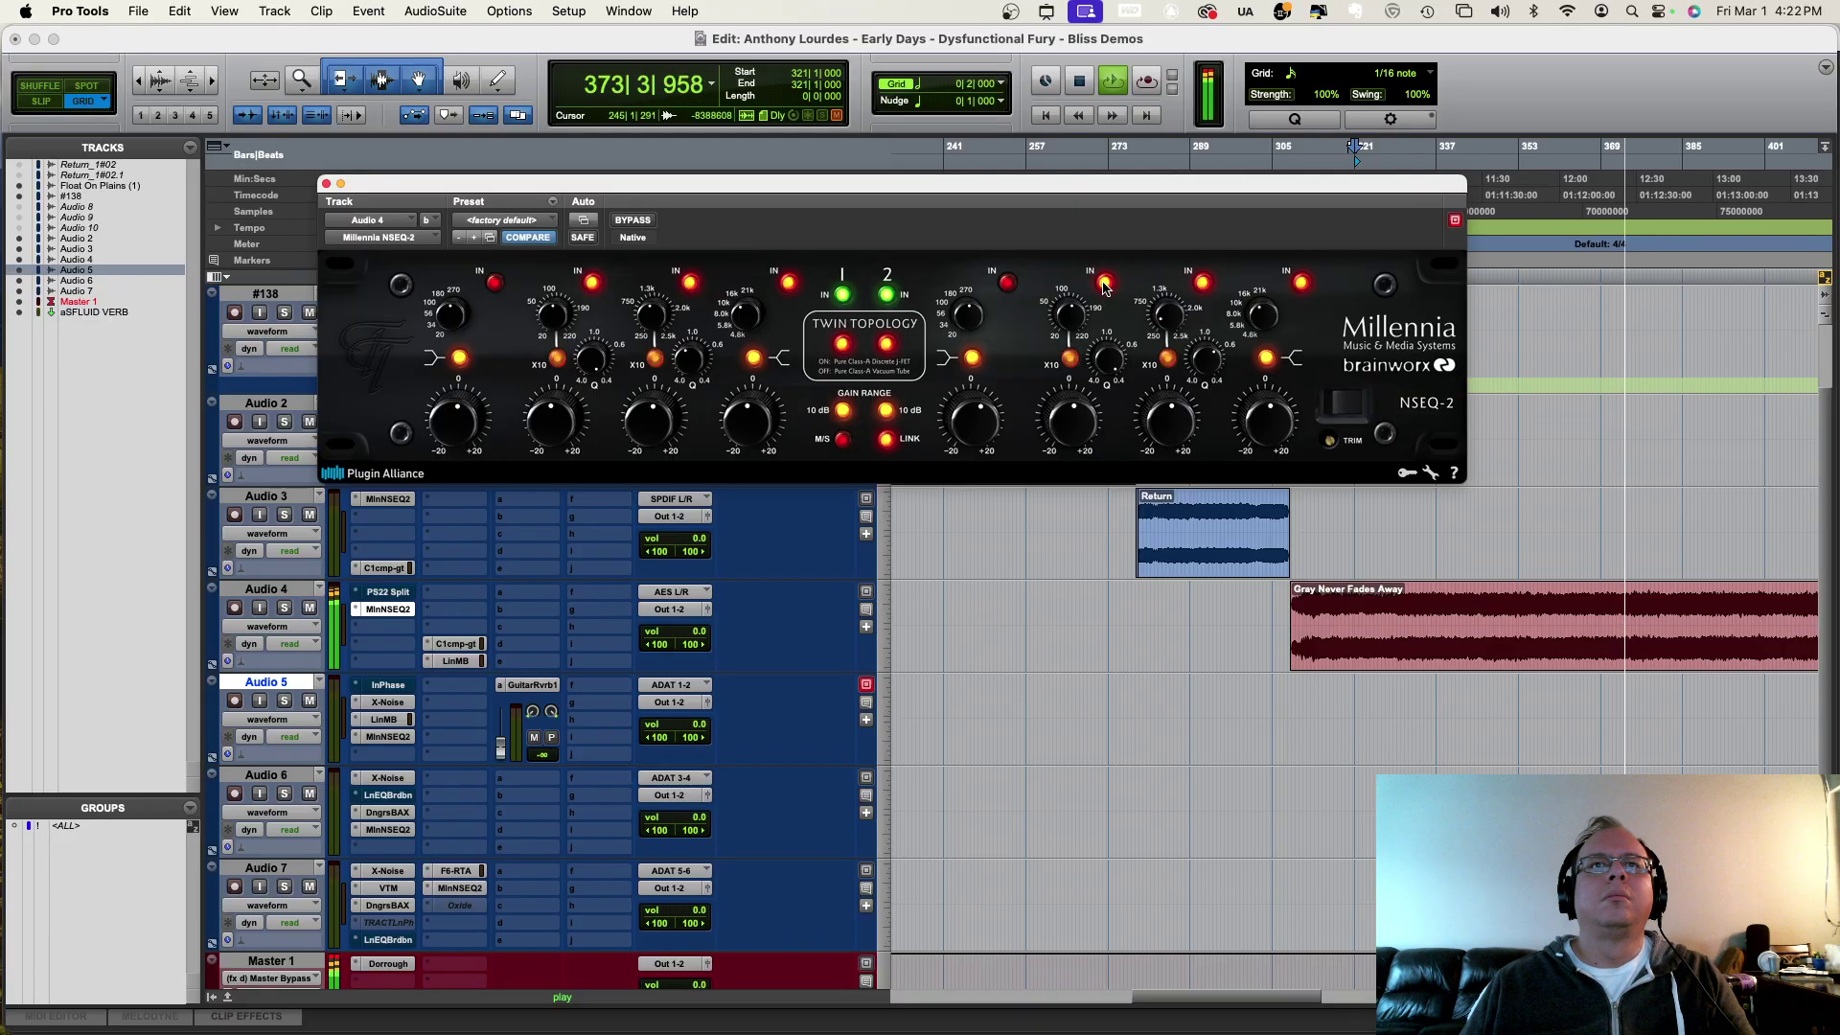
click(1104, 286)
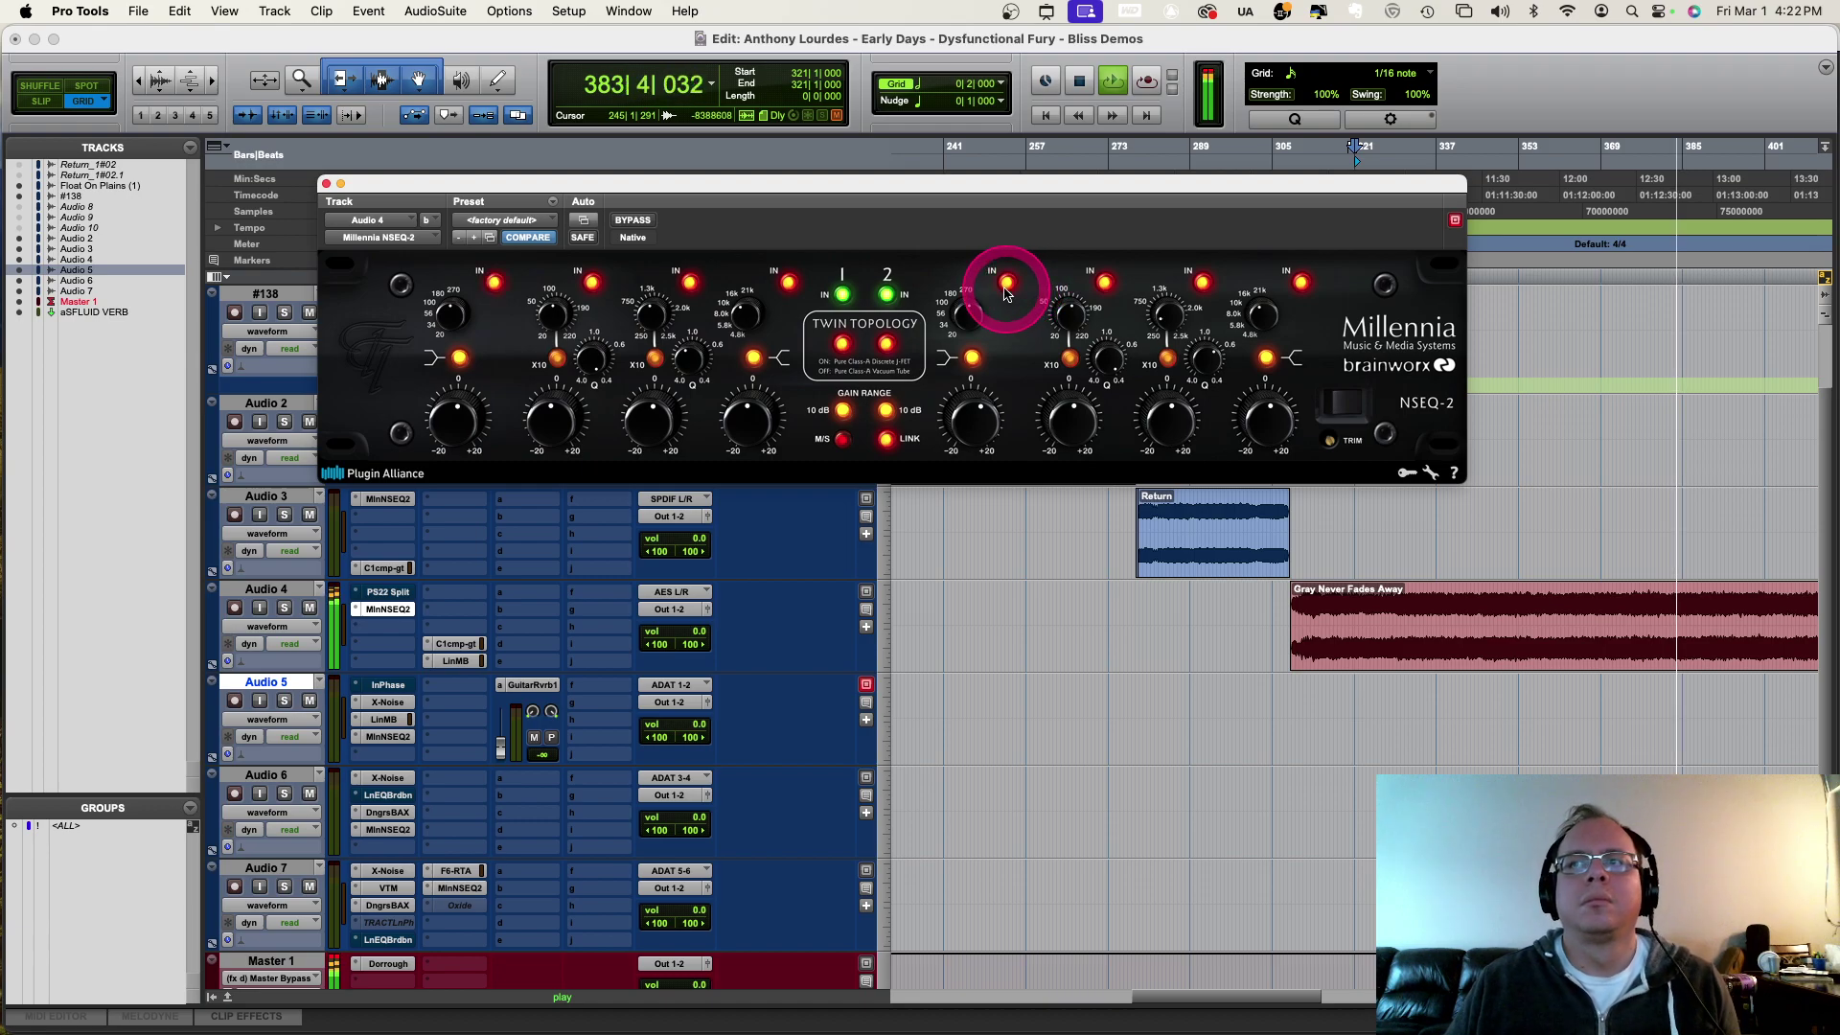
Step: Replay Gray Never Fades Away from about bar 319 and compare it with the NSEQ-2 bypassed and active
key(space)
key(1)
key(space)
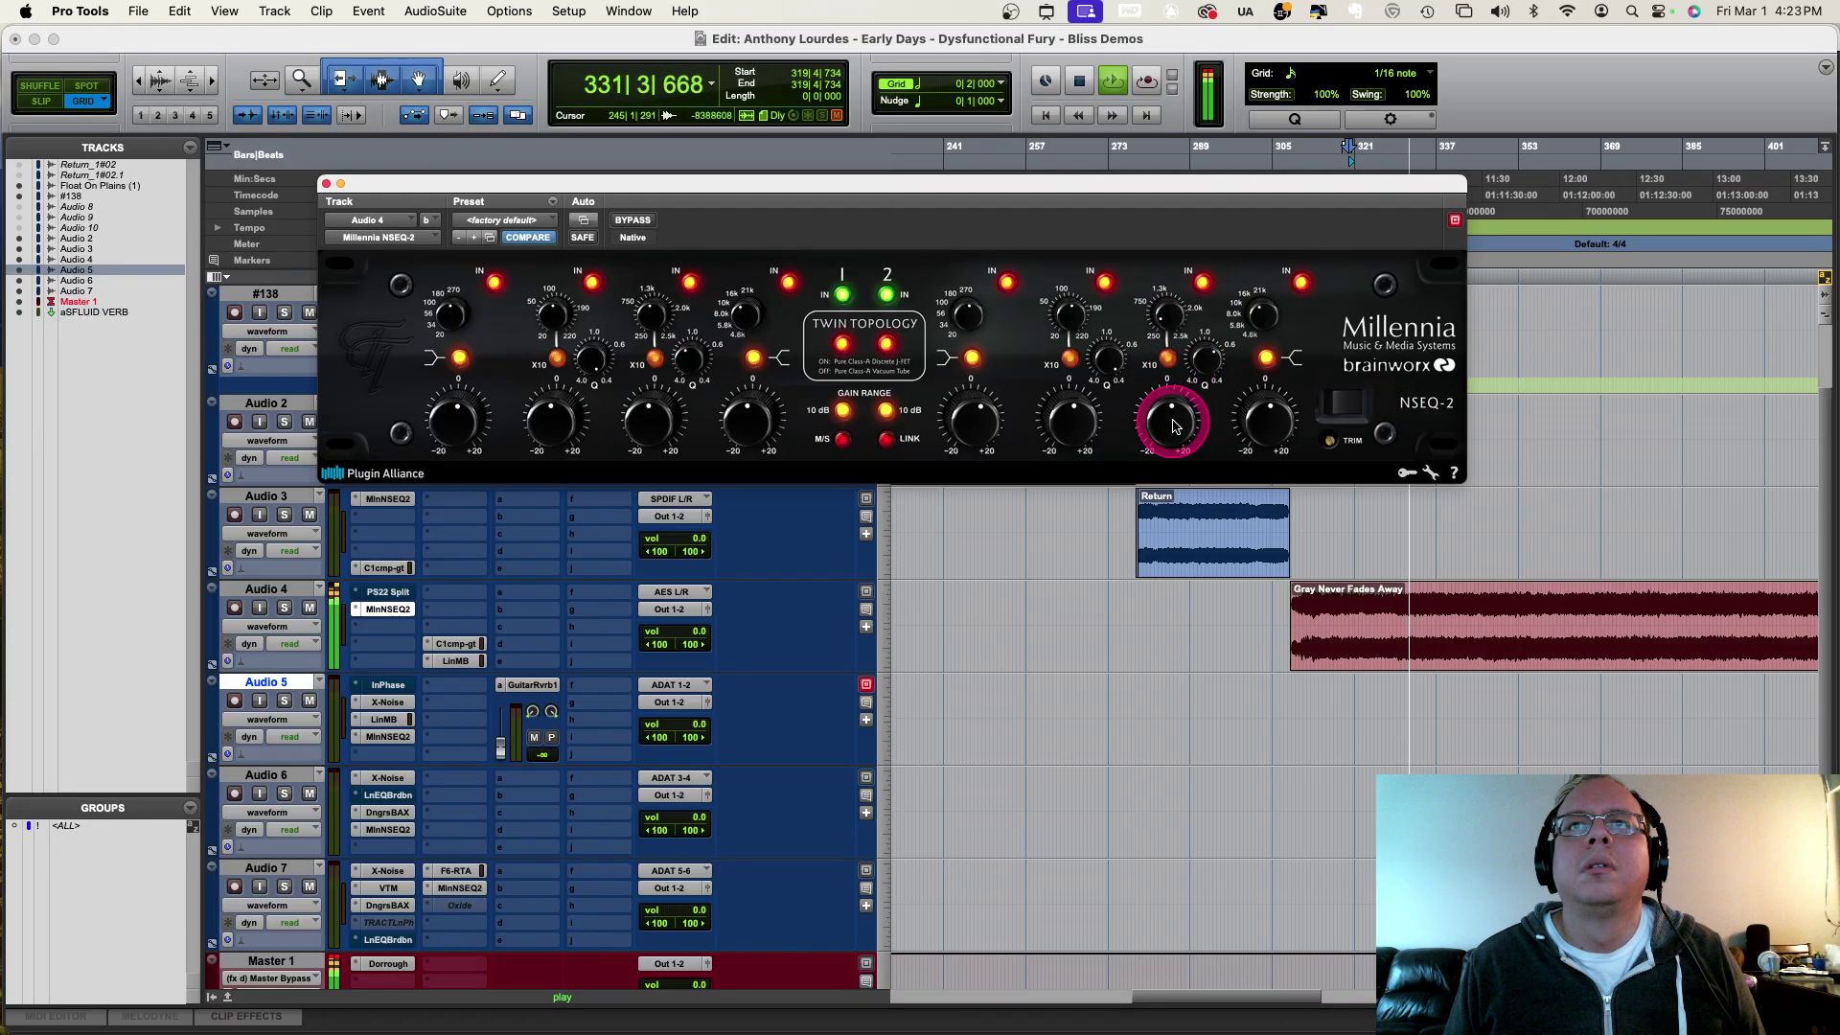
click(648, 228)
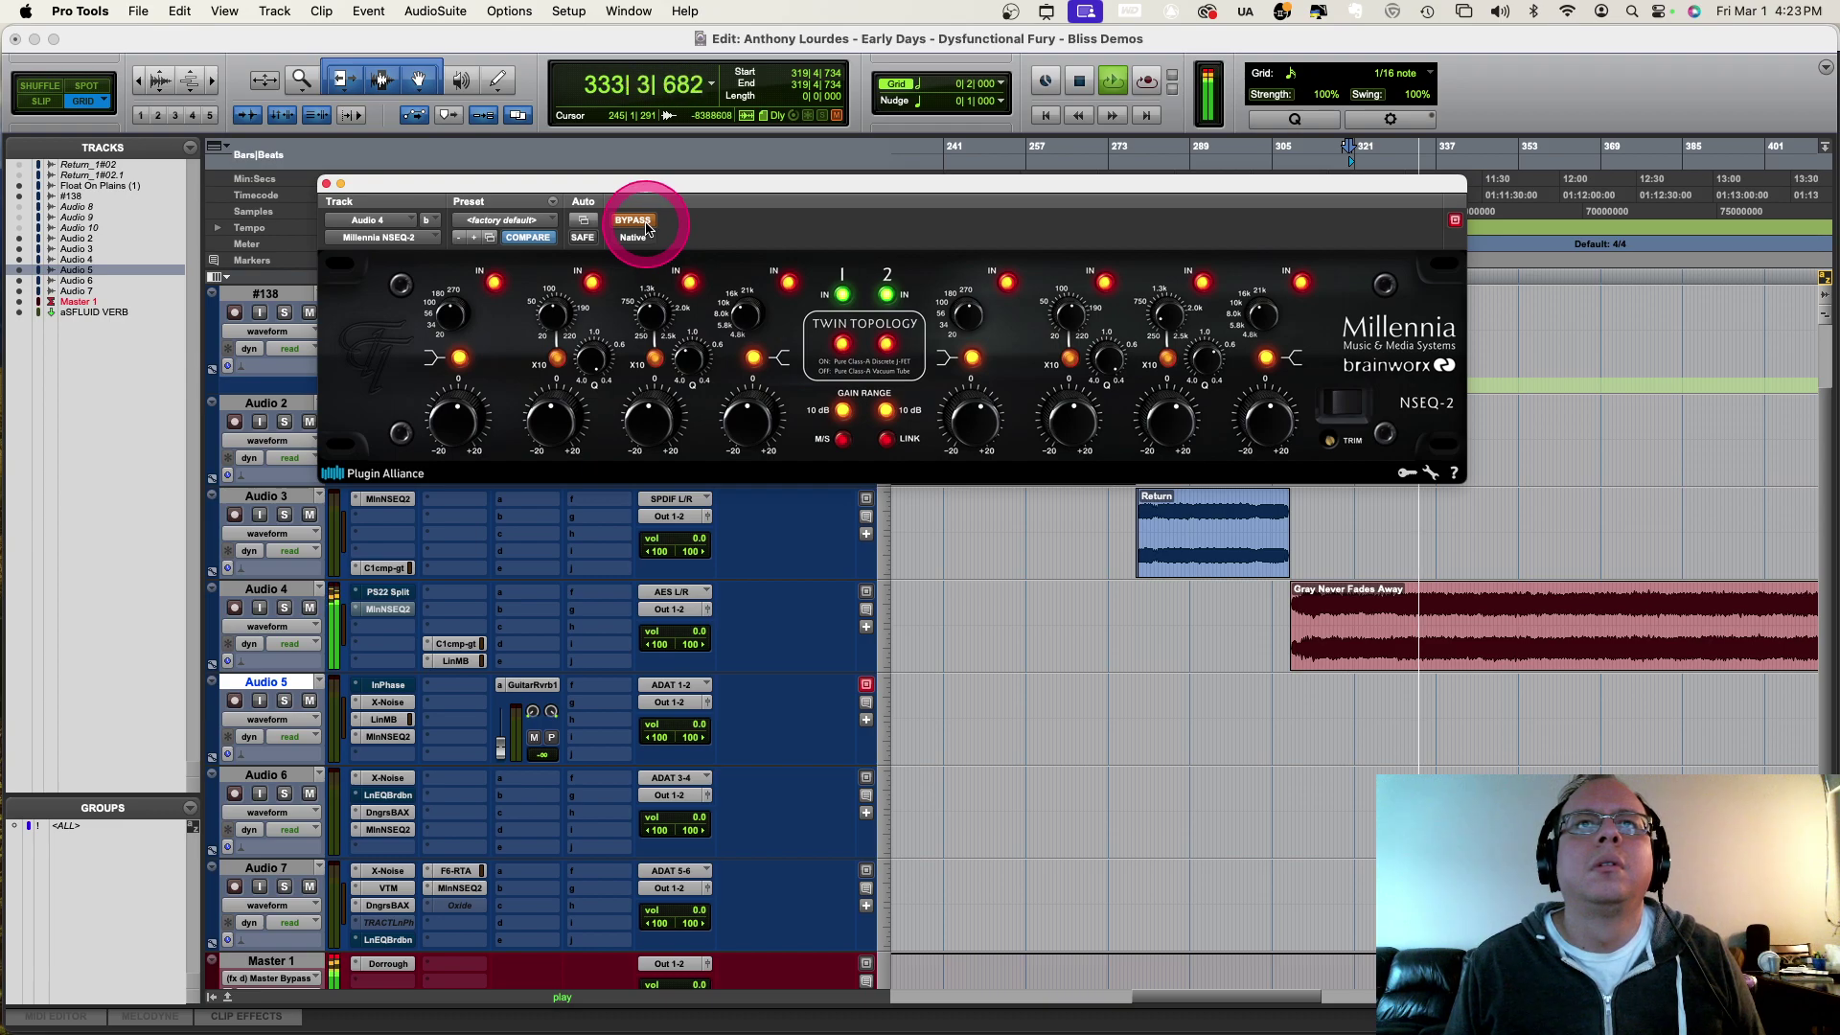
click(647, 228)
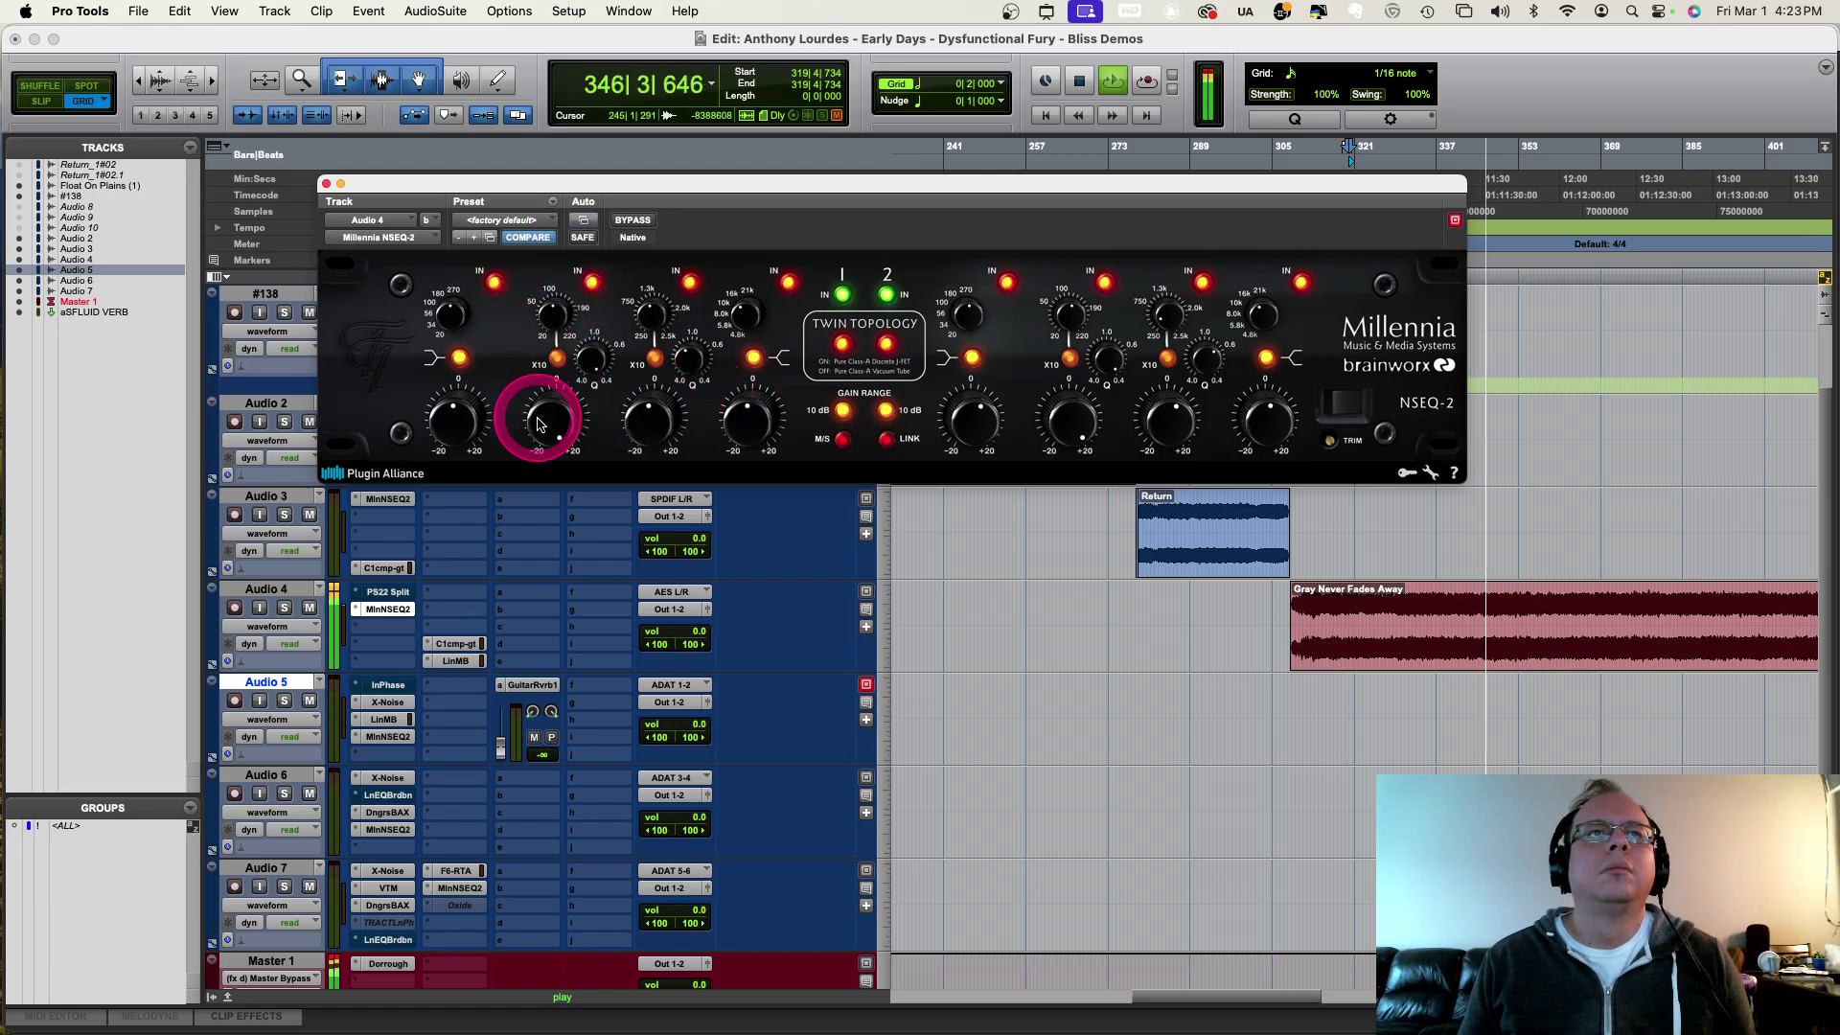
Step: Adjust the gain of the NSEQ-2's second band with the channels linked while the song plays
click(886, 439)
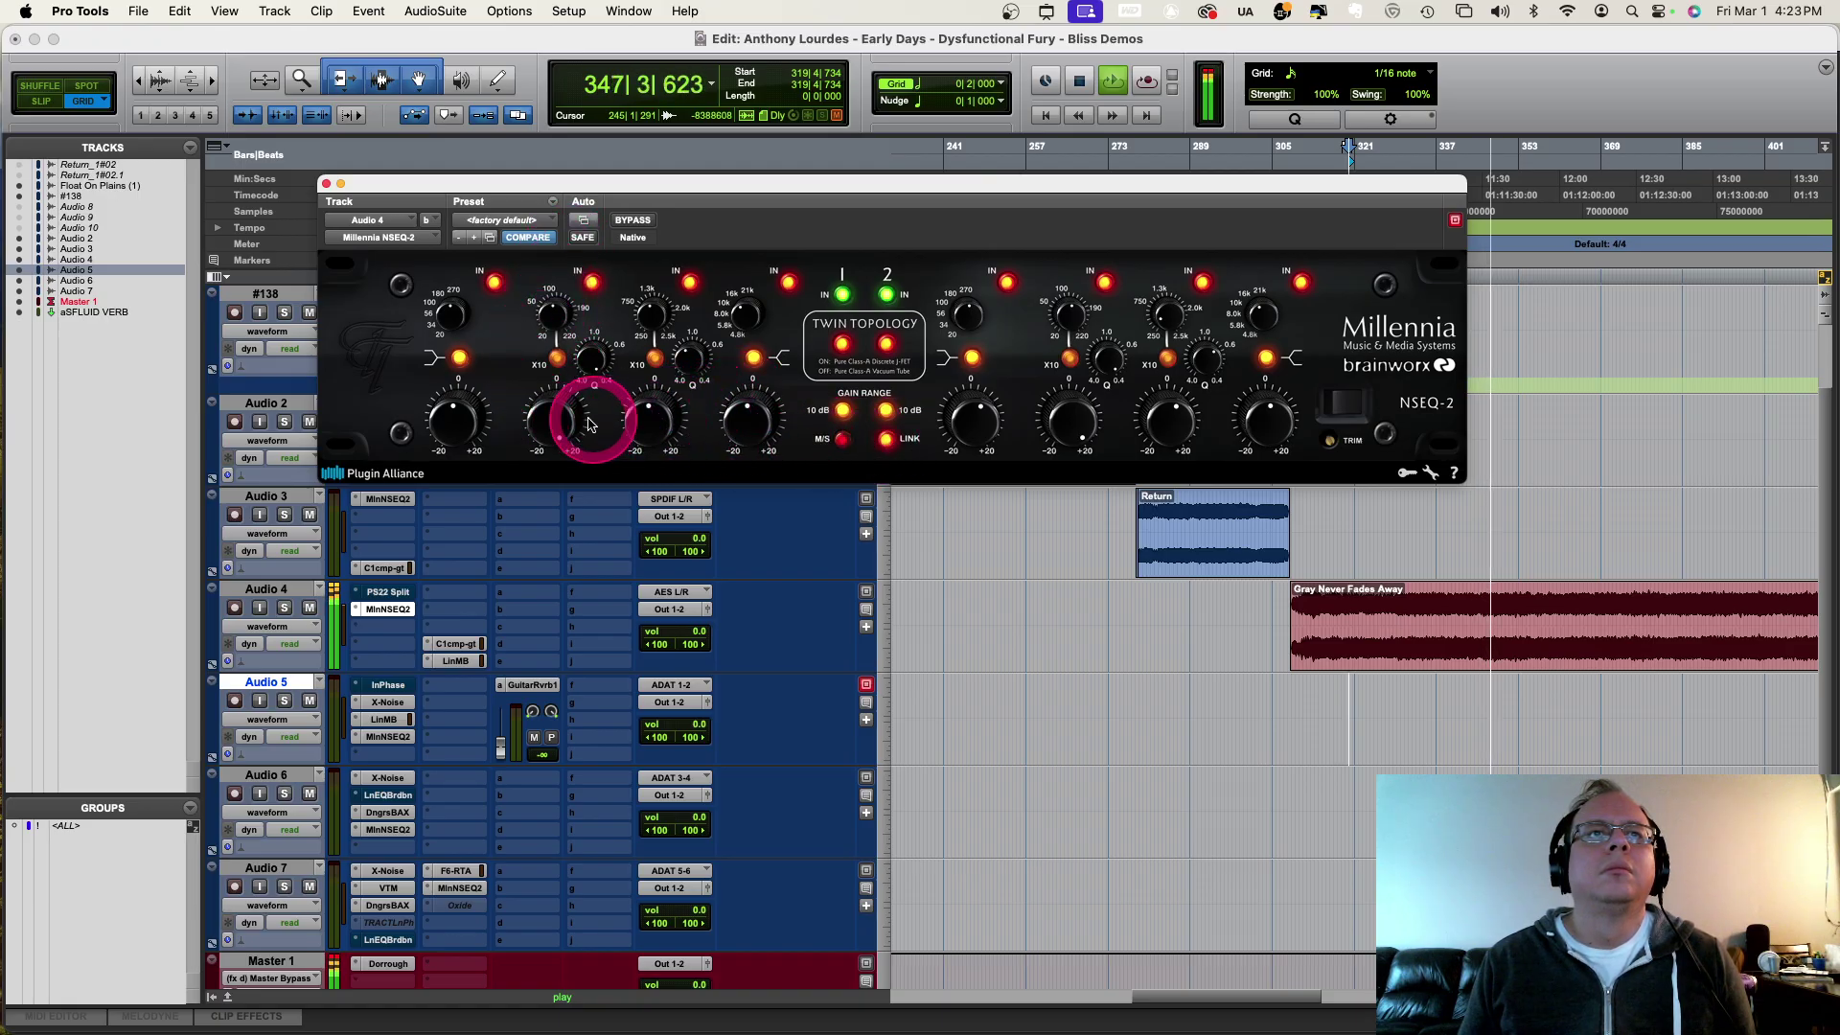
drag(549, 426, 554, 465)
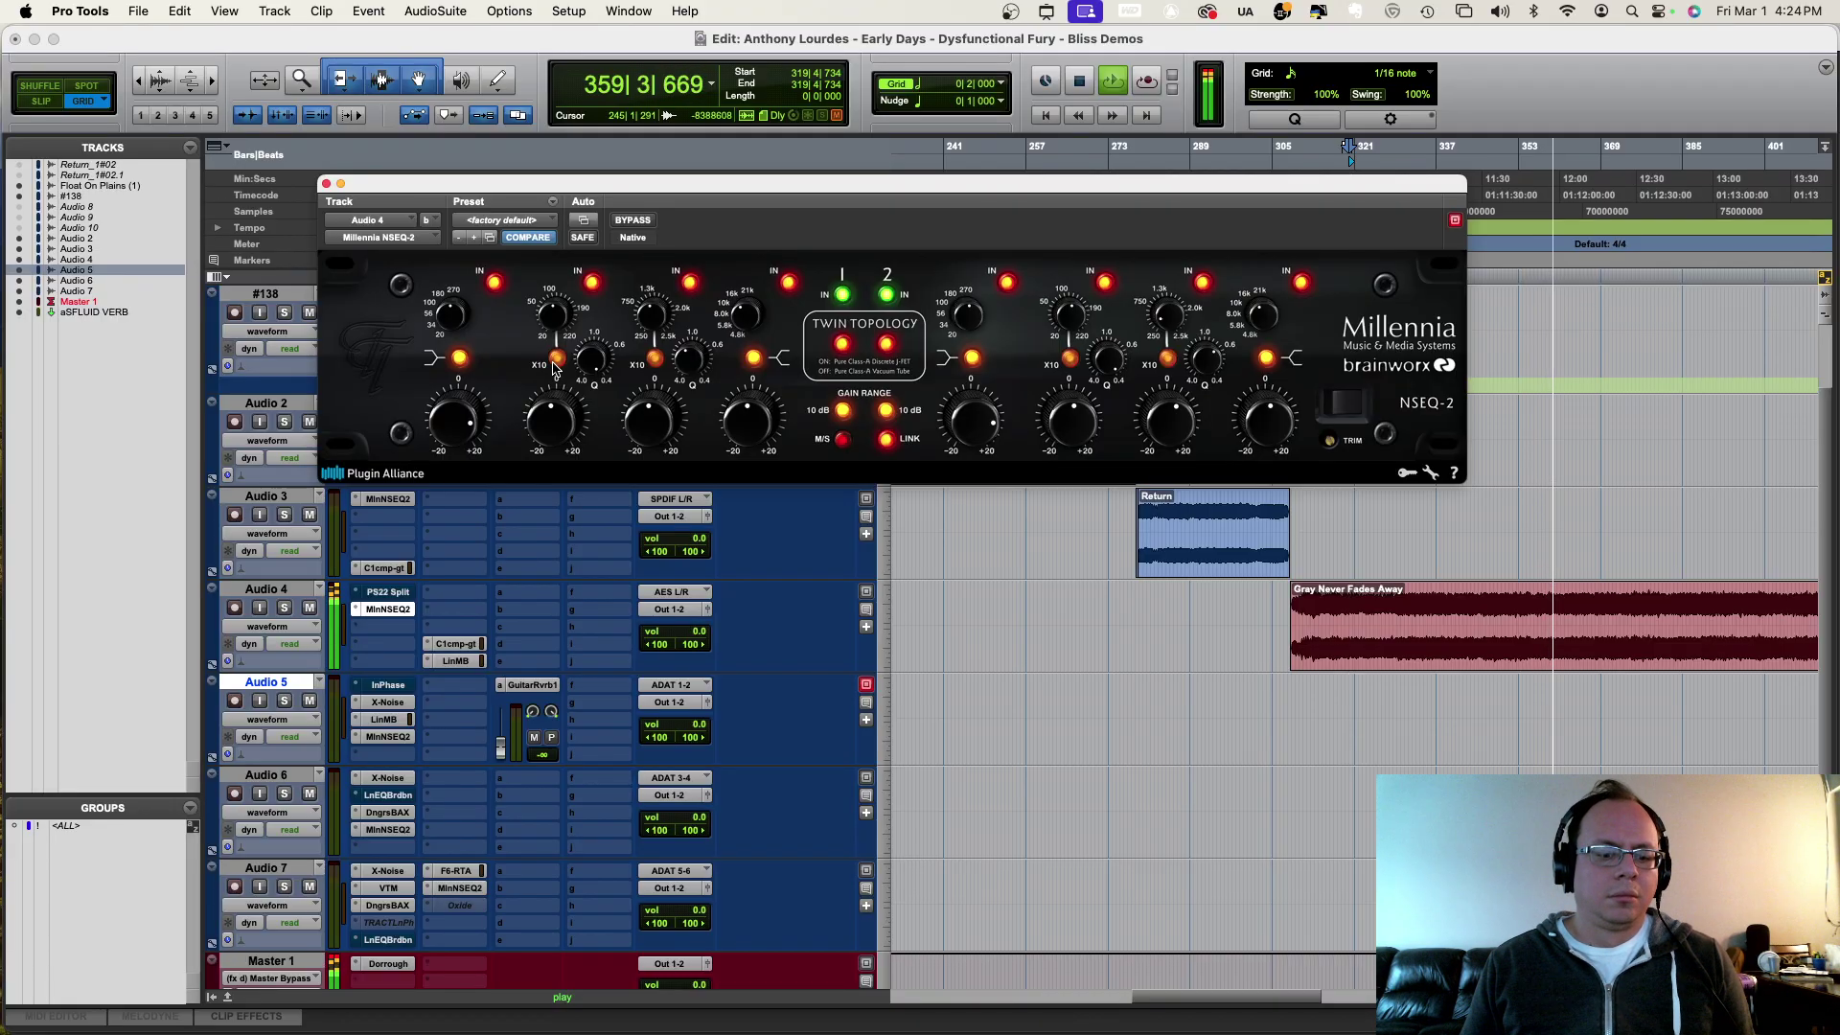
click(747, 451)
click(968, 594)
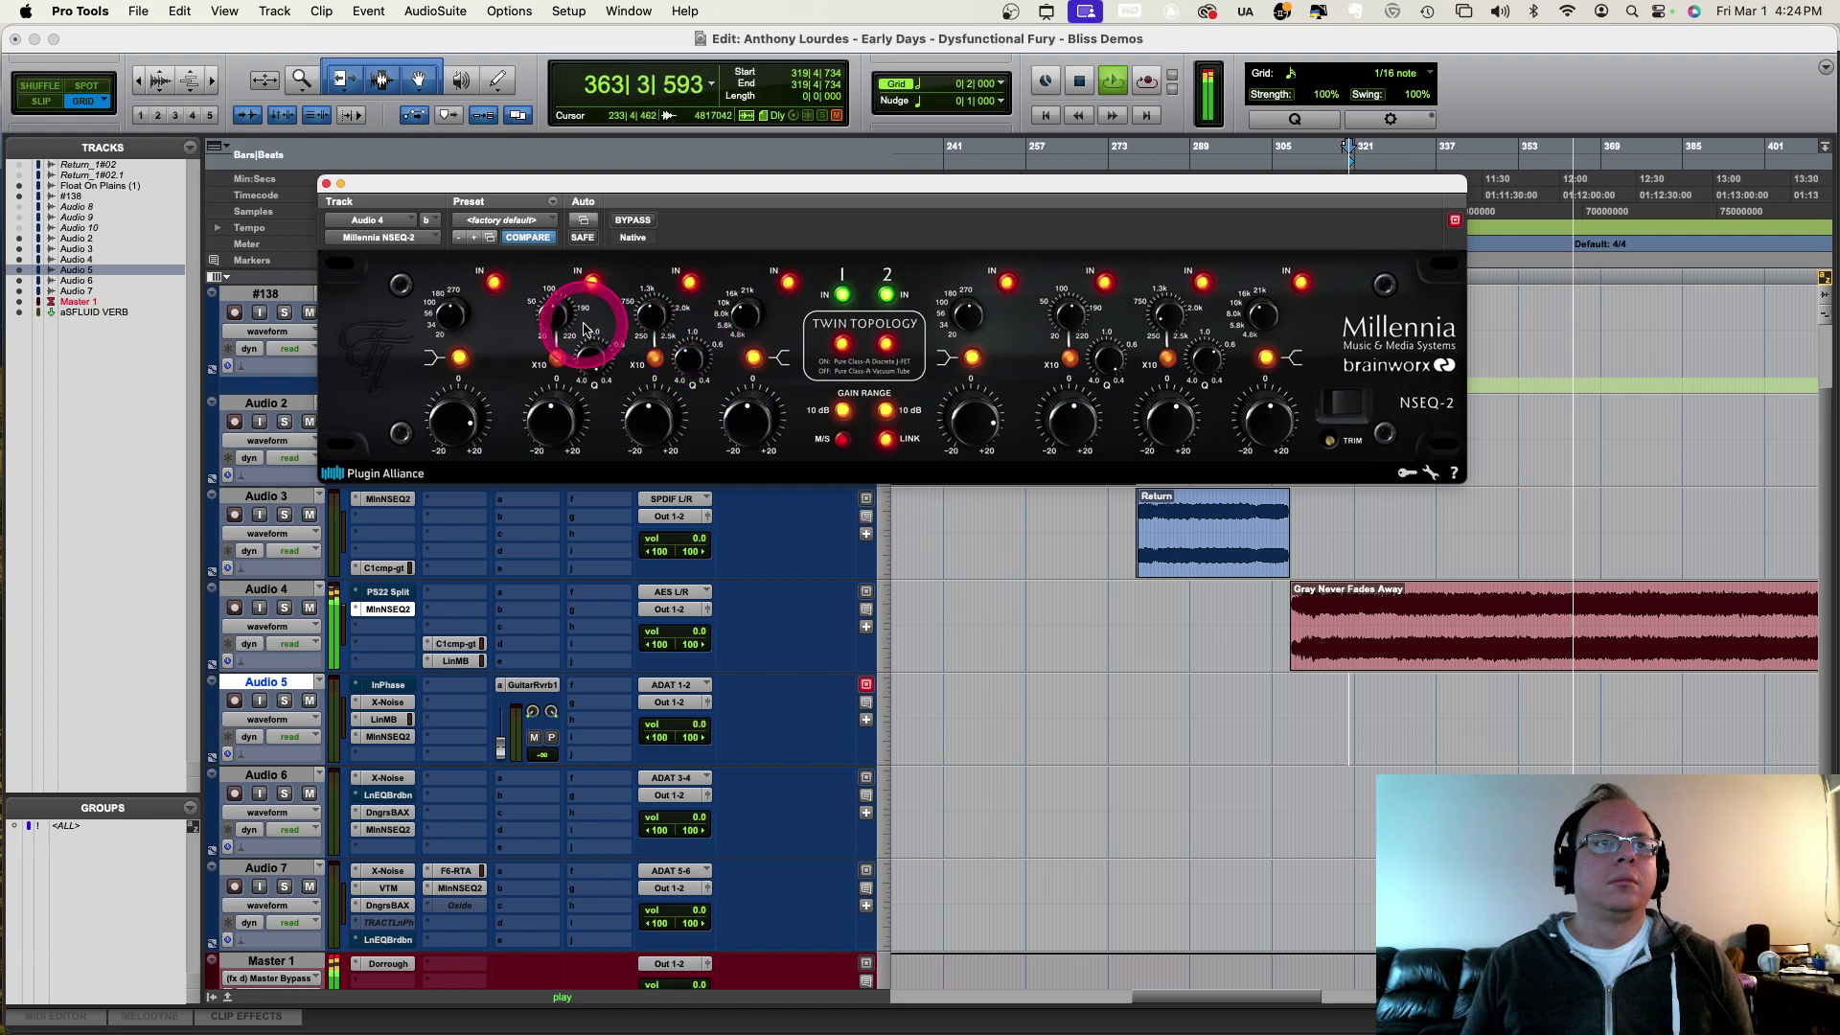
Step: Toggle the NSEQ-2's bypass repeatedly to judge the equalized sound, leaving the plug-in active
click(632, 222)
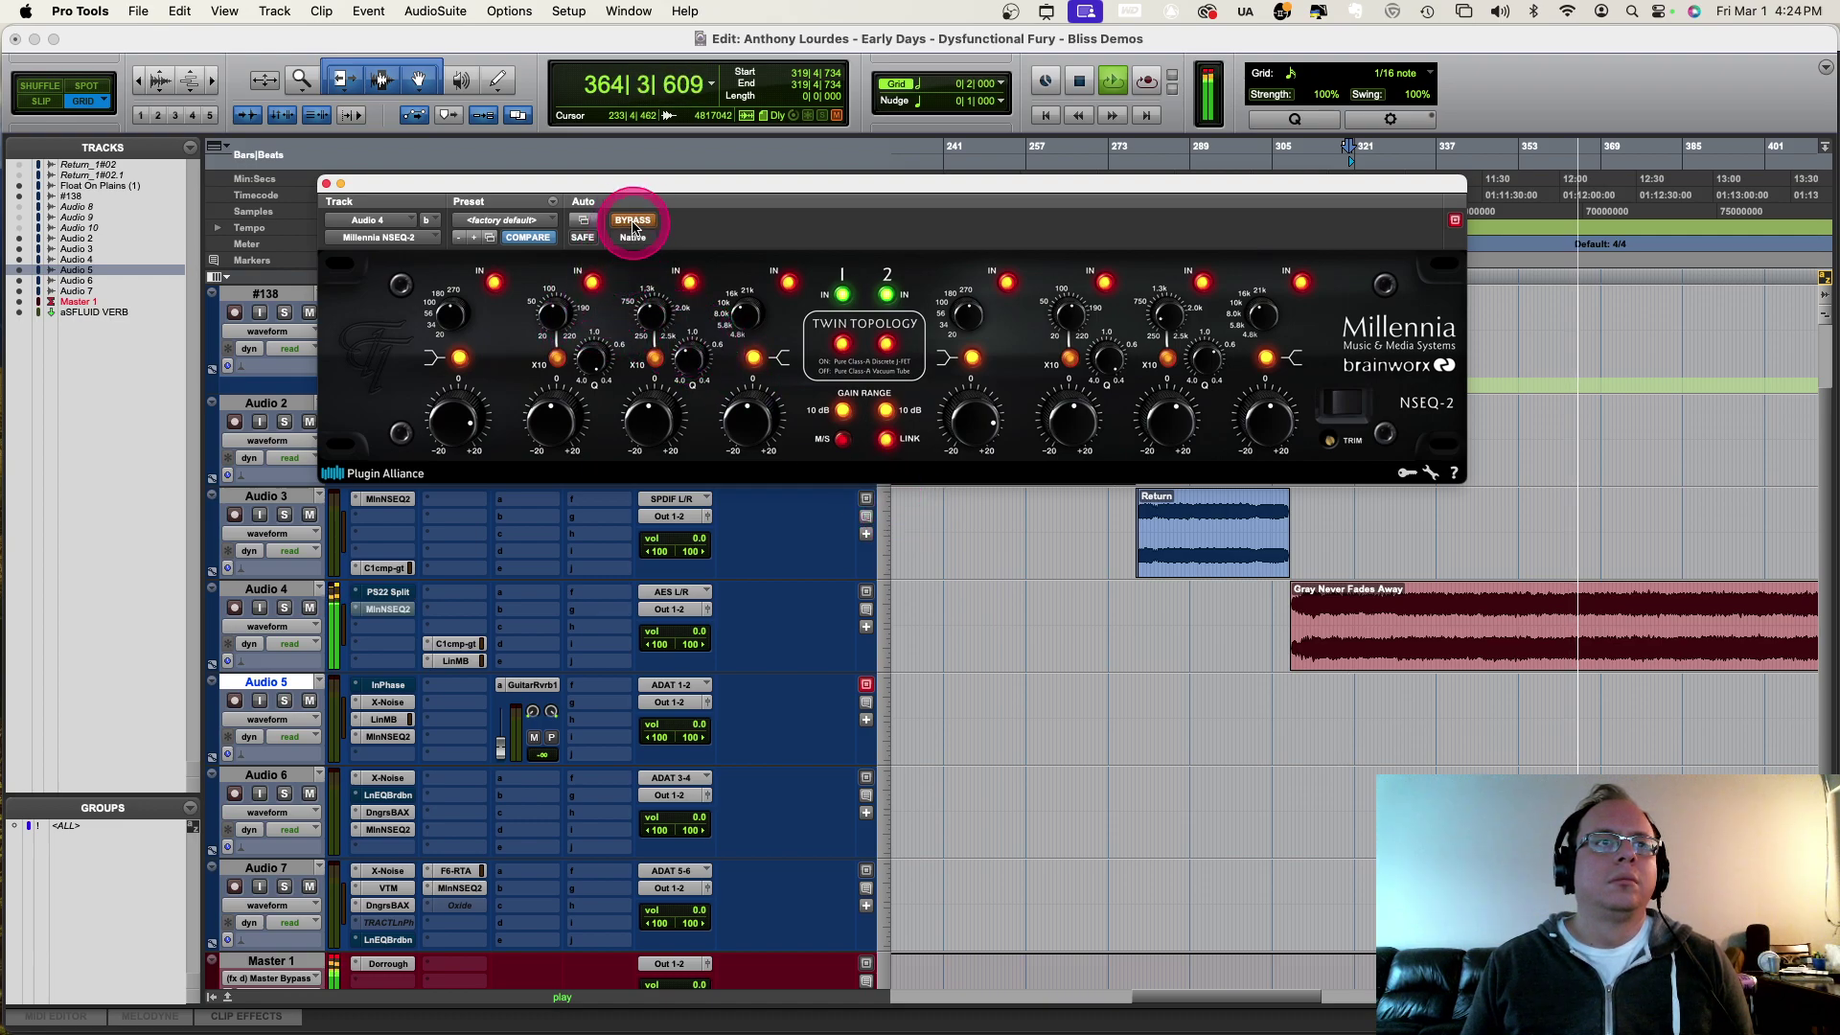
click(633, 222)
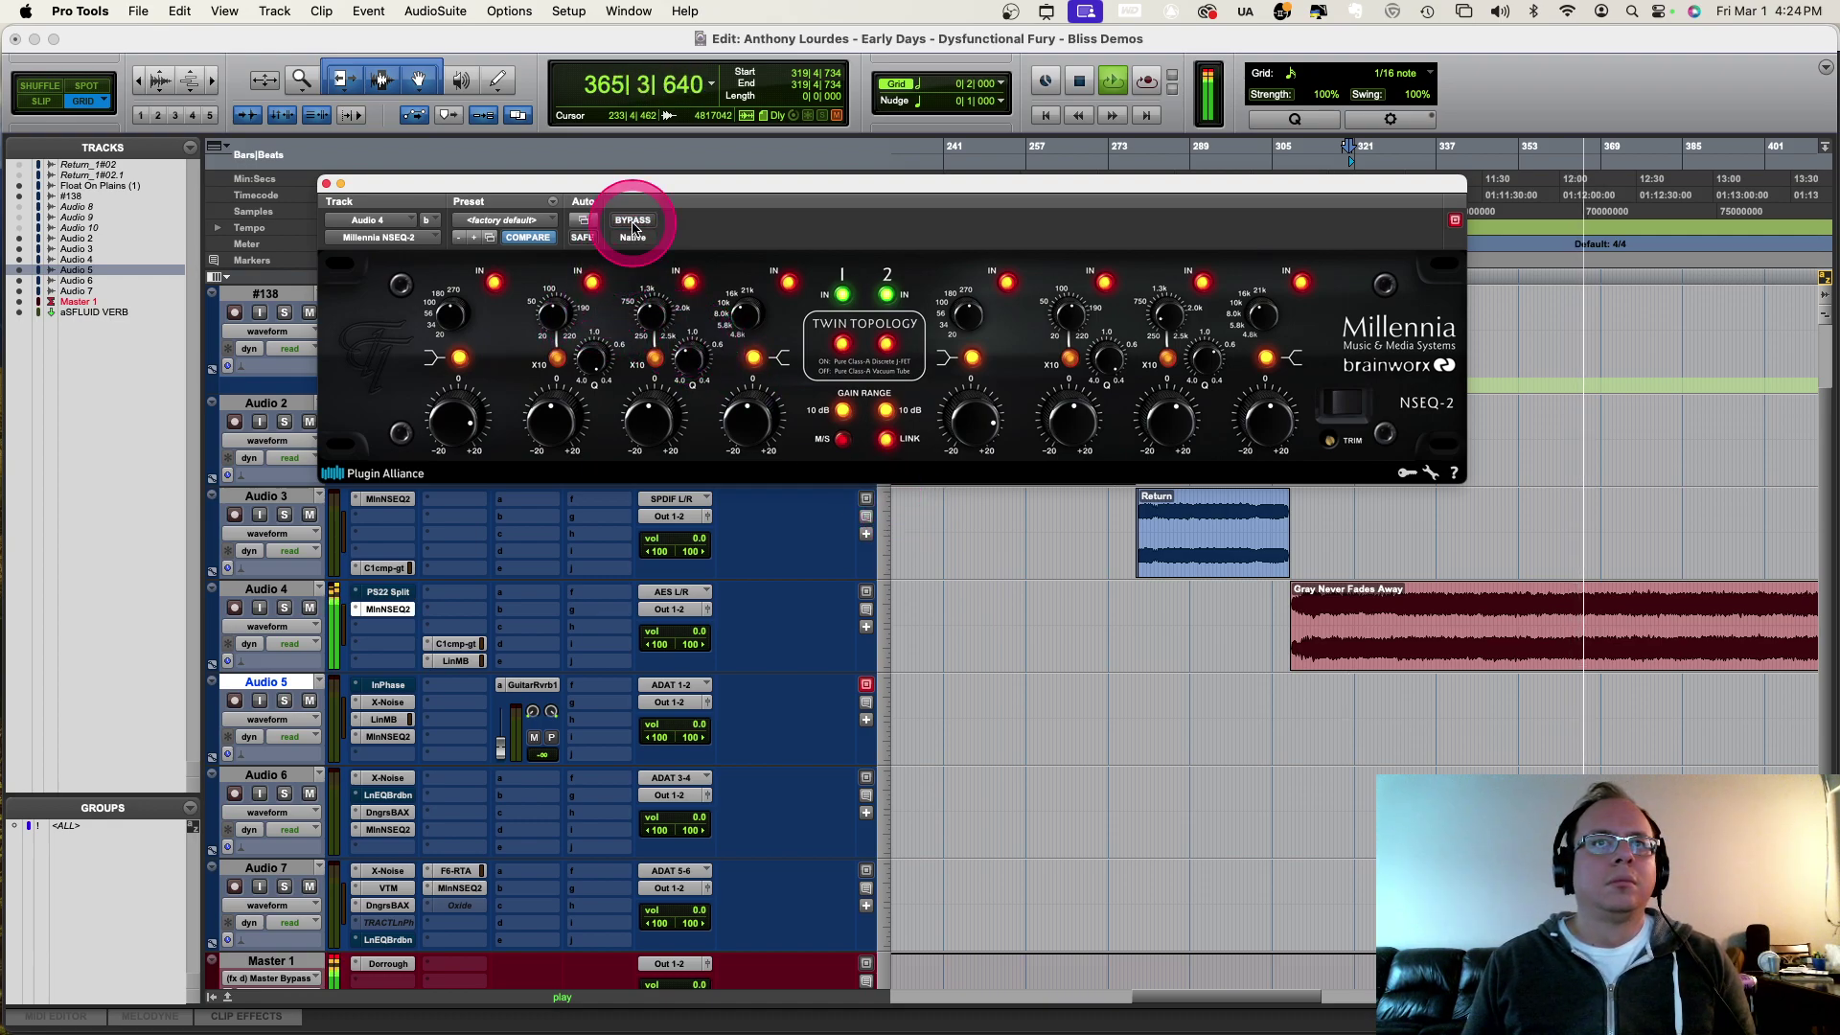
click(633, 222)
click(633, 222)
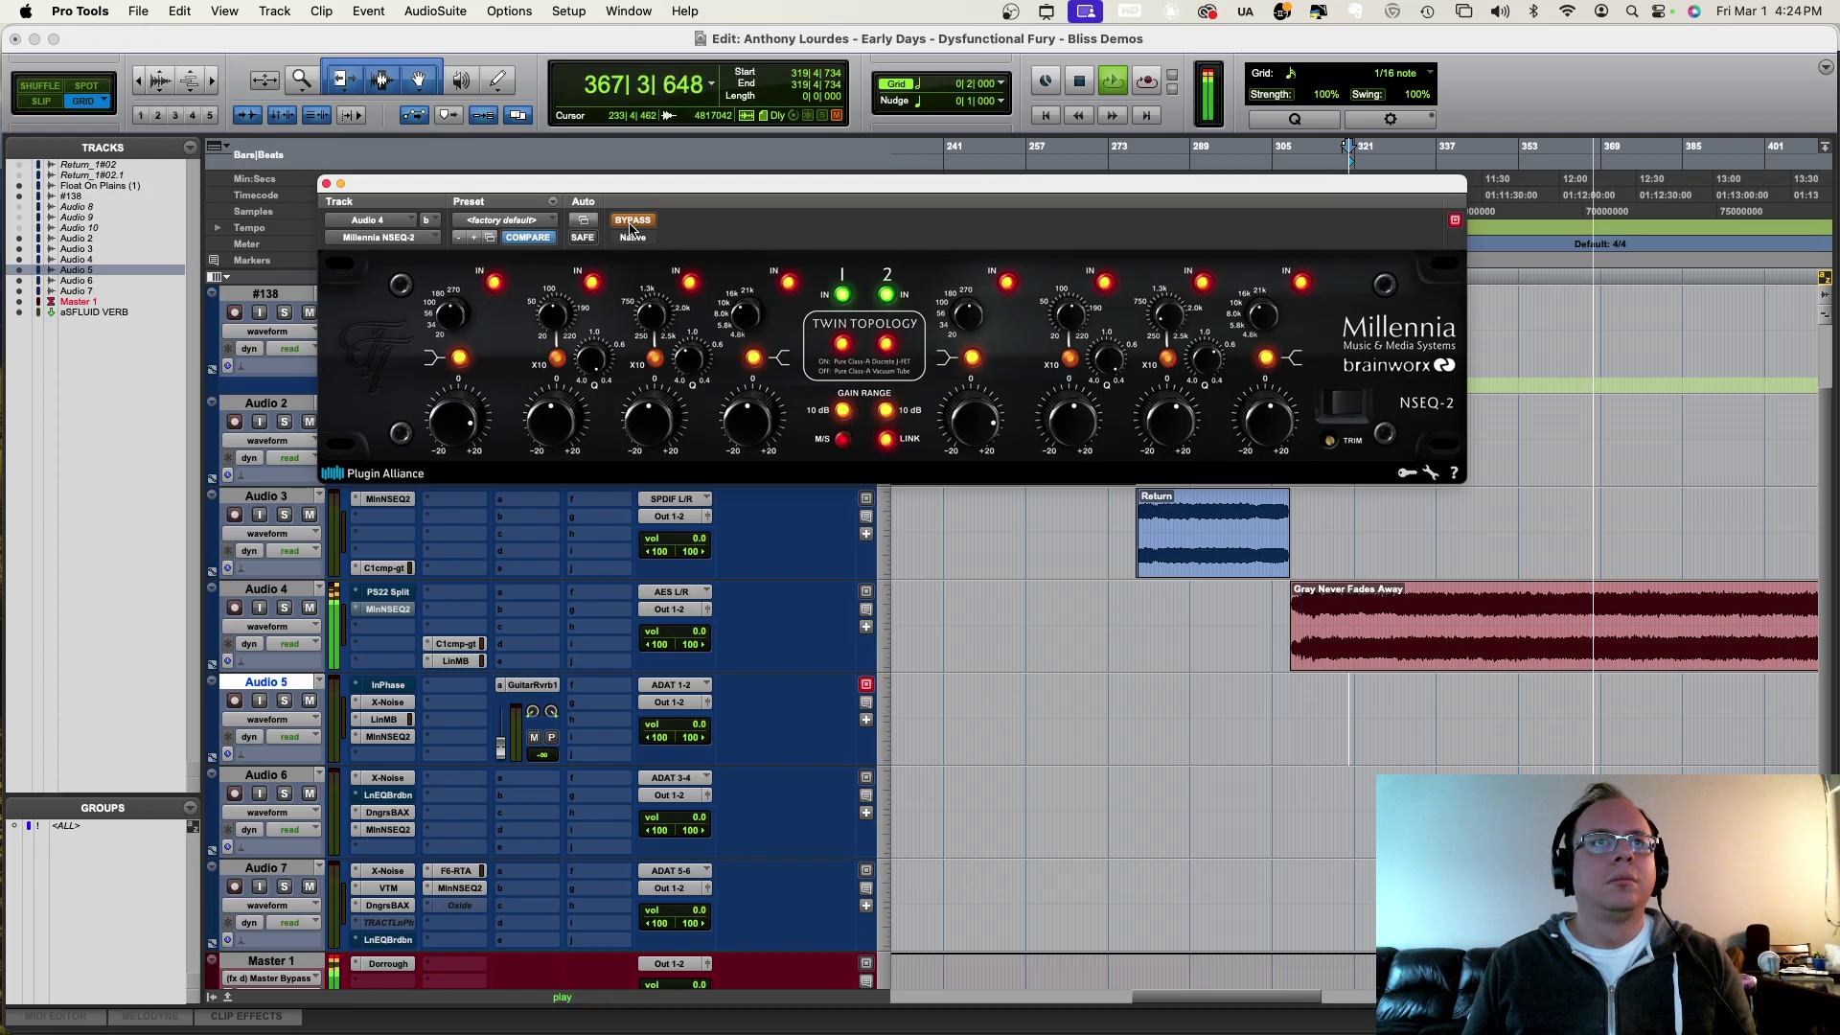
click(632, 222)
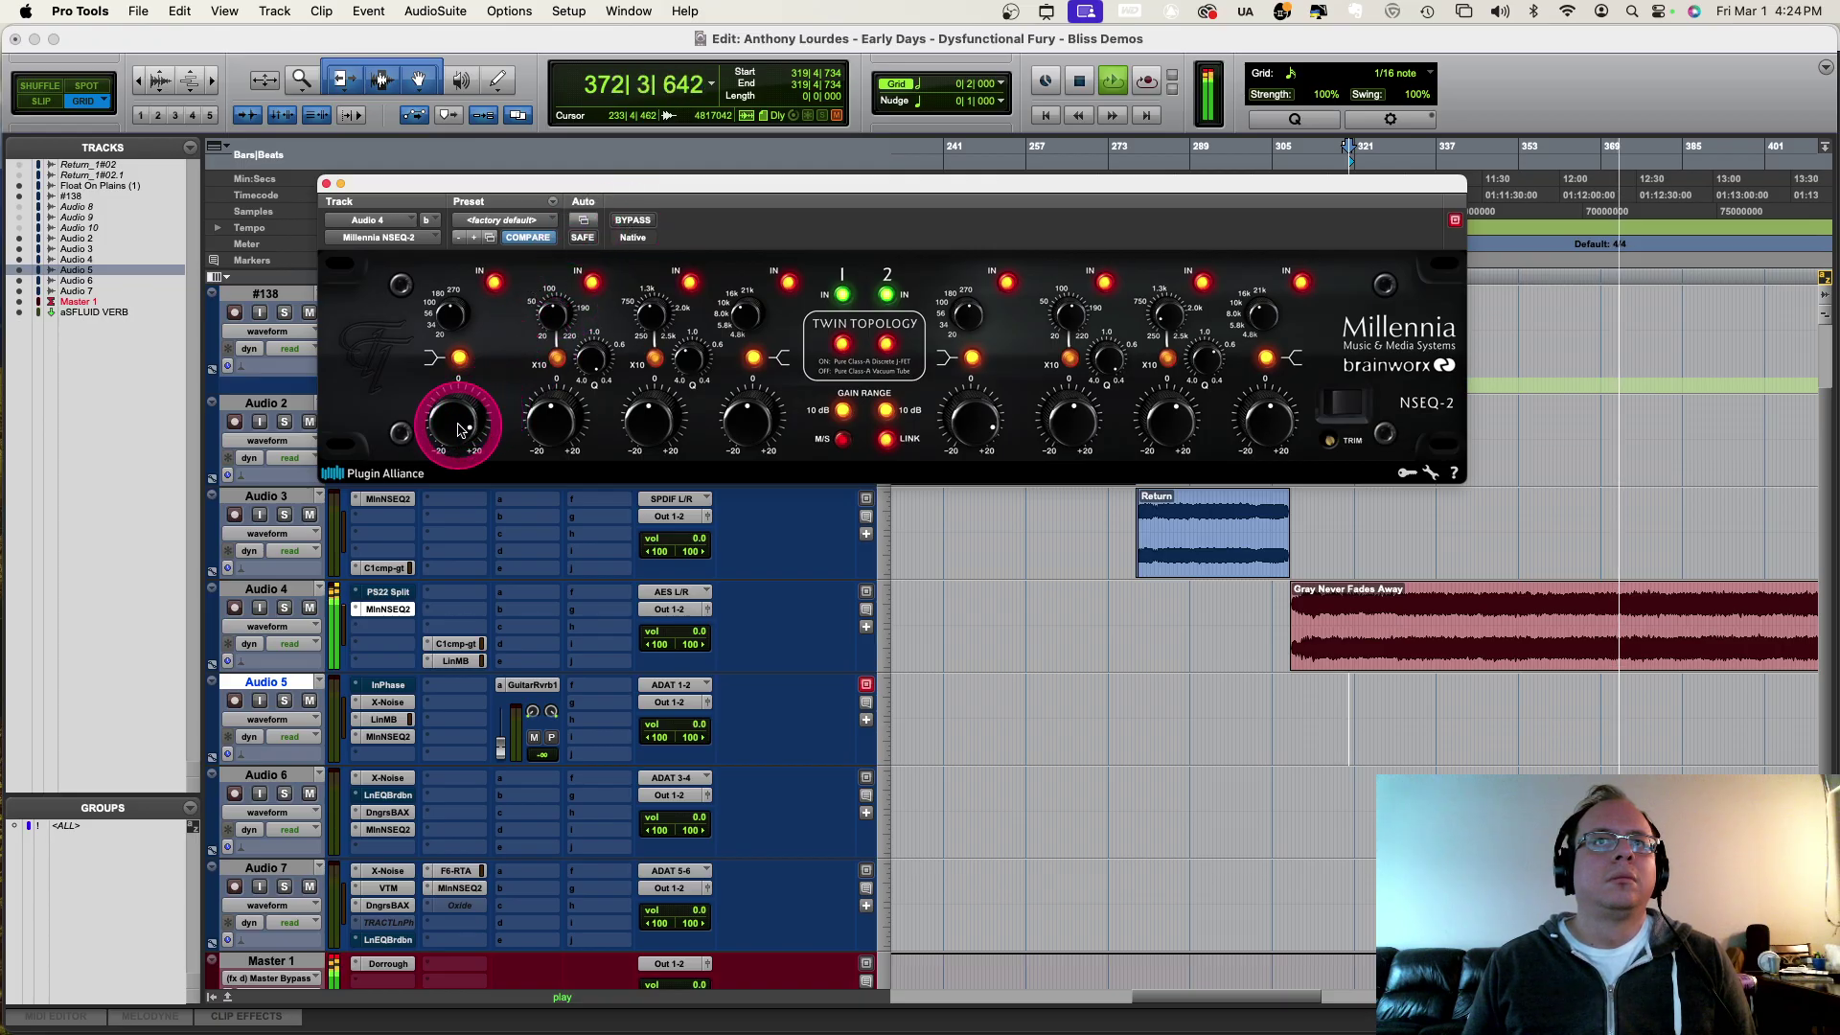
Step: Compare the song with the NSEQ-2 bypassed and active, and review the C1 comp-gate and LinMB settings on Audio 4
click(635, 221)
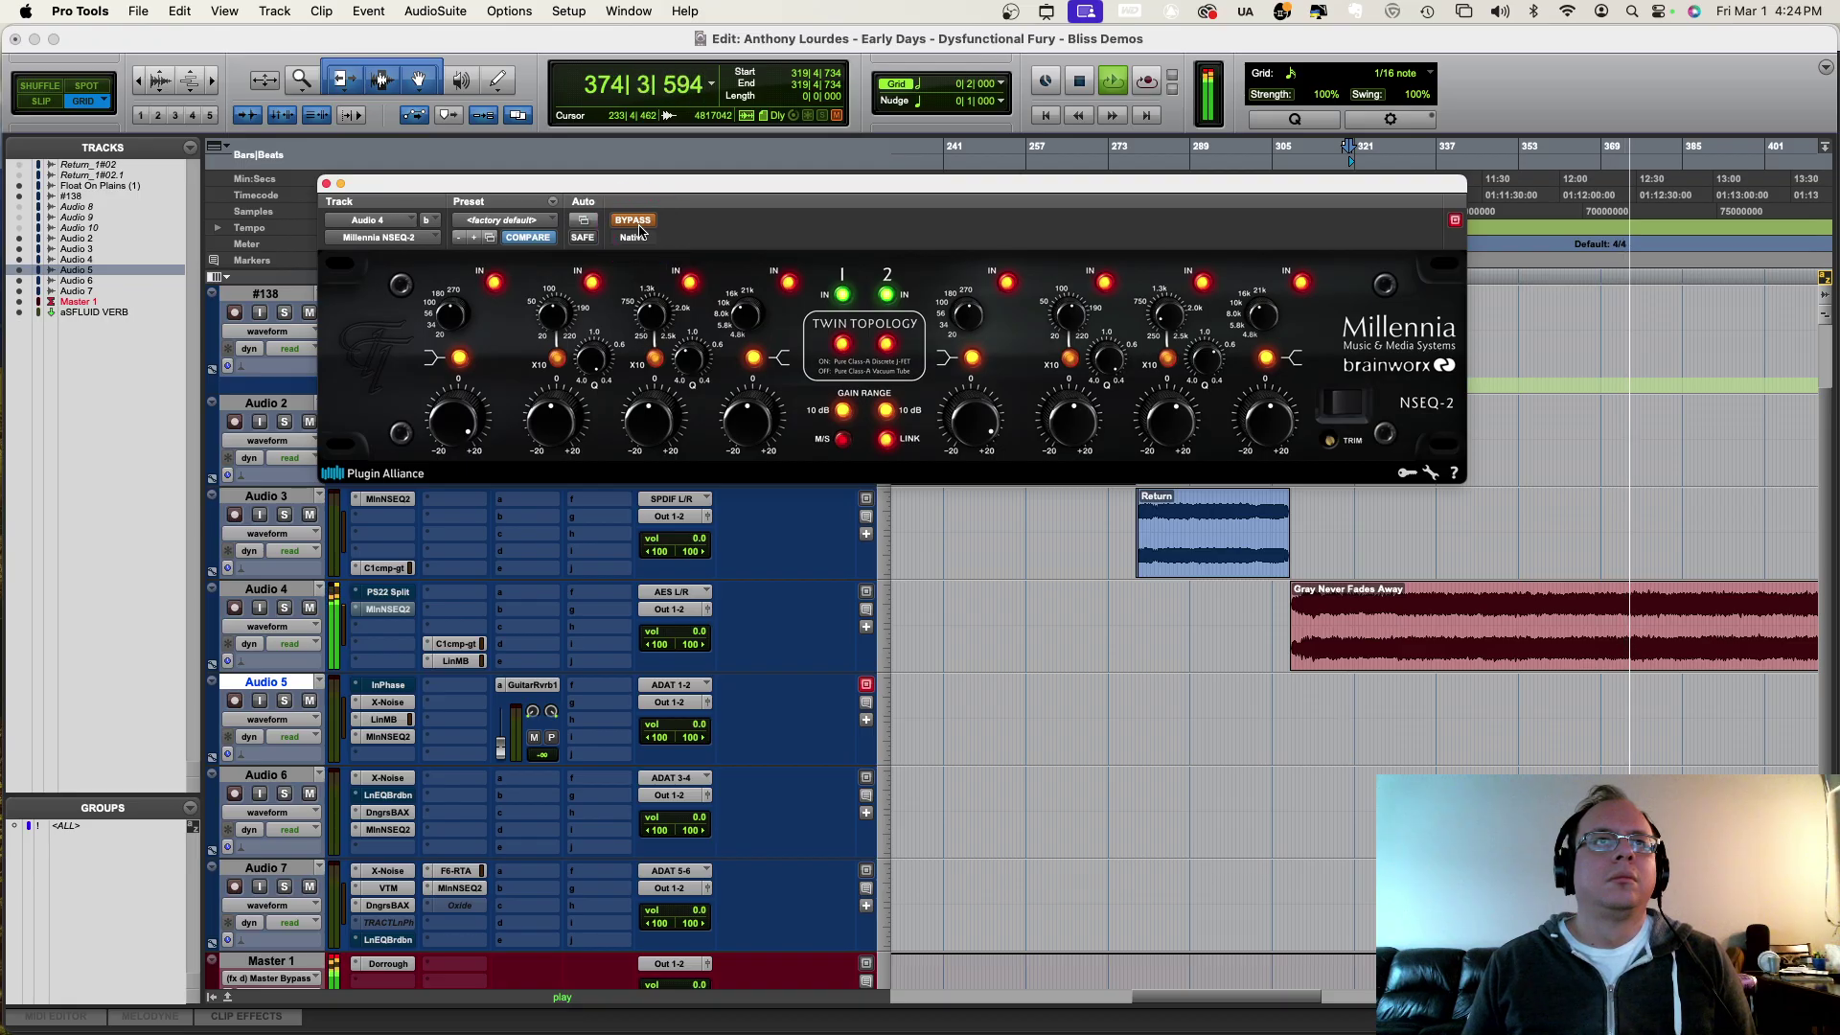
click(632, 220)
click(479, 644)
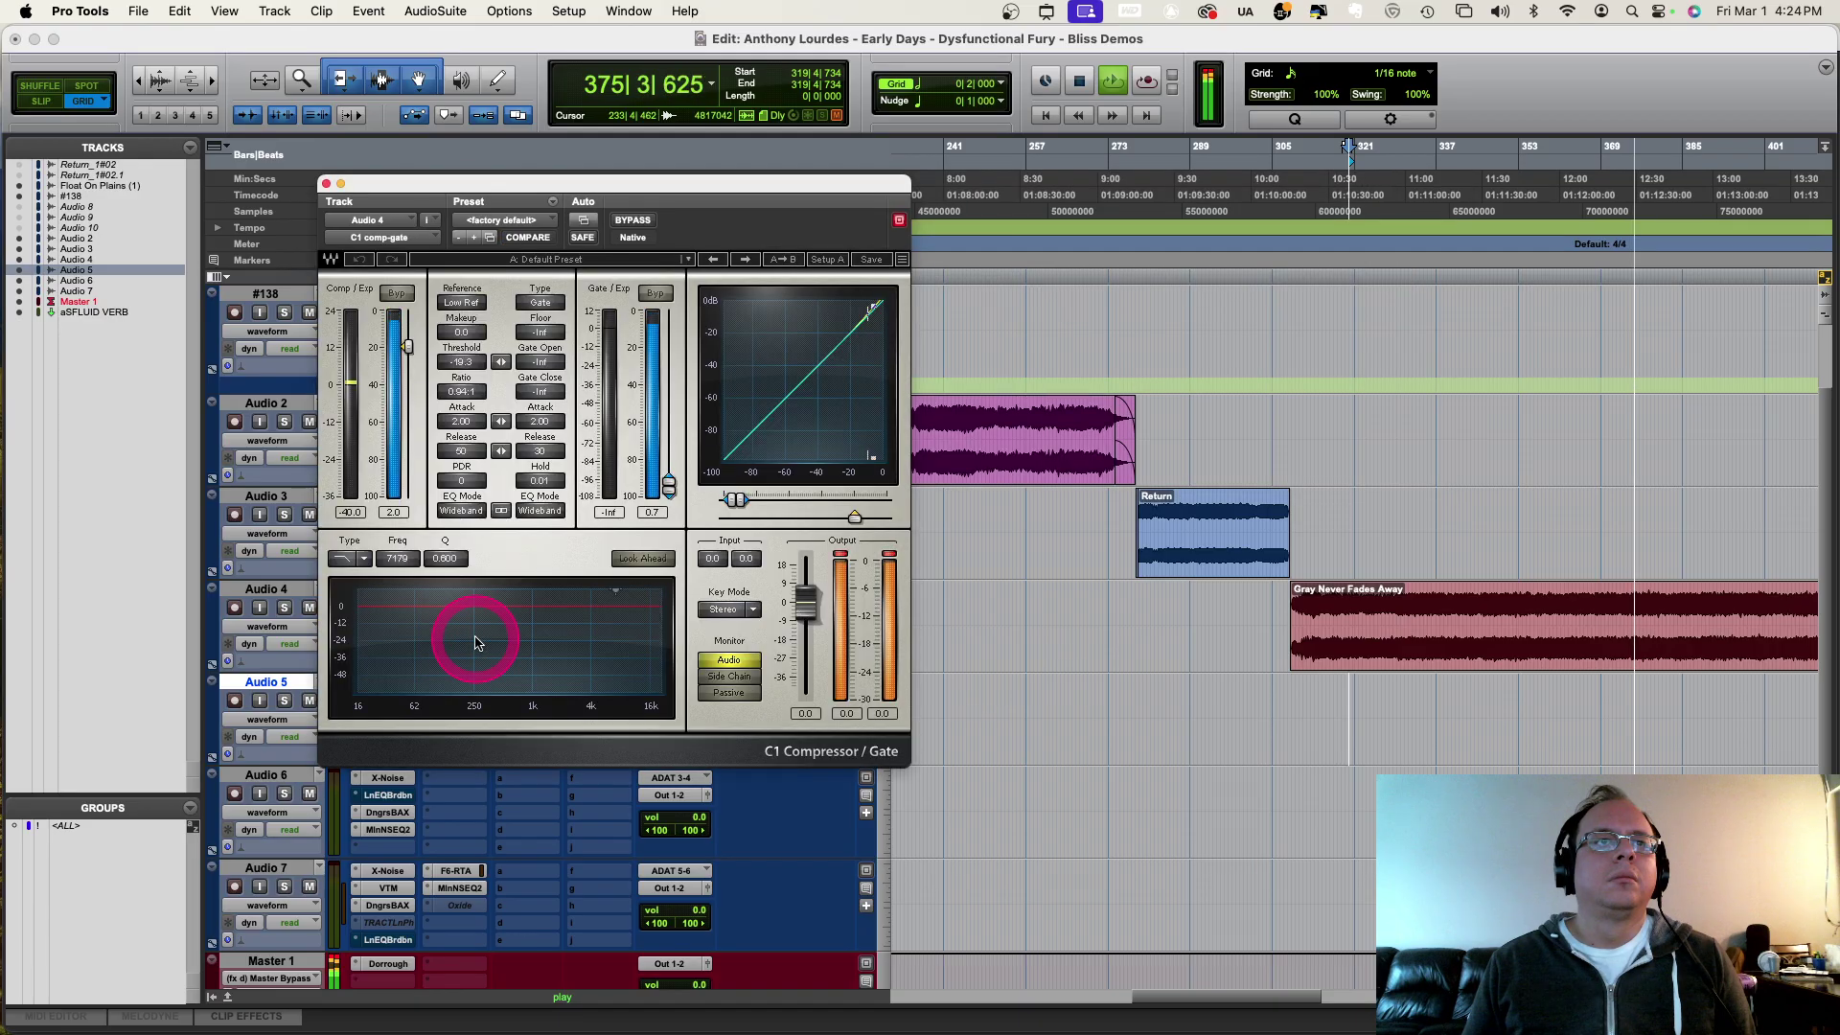
drag(529, 173, 901, 193)
click(529, 627)
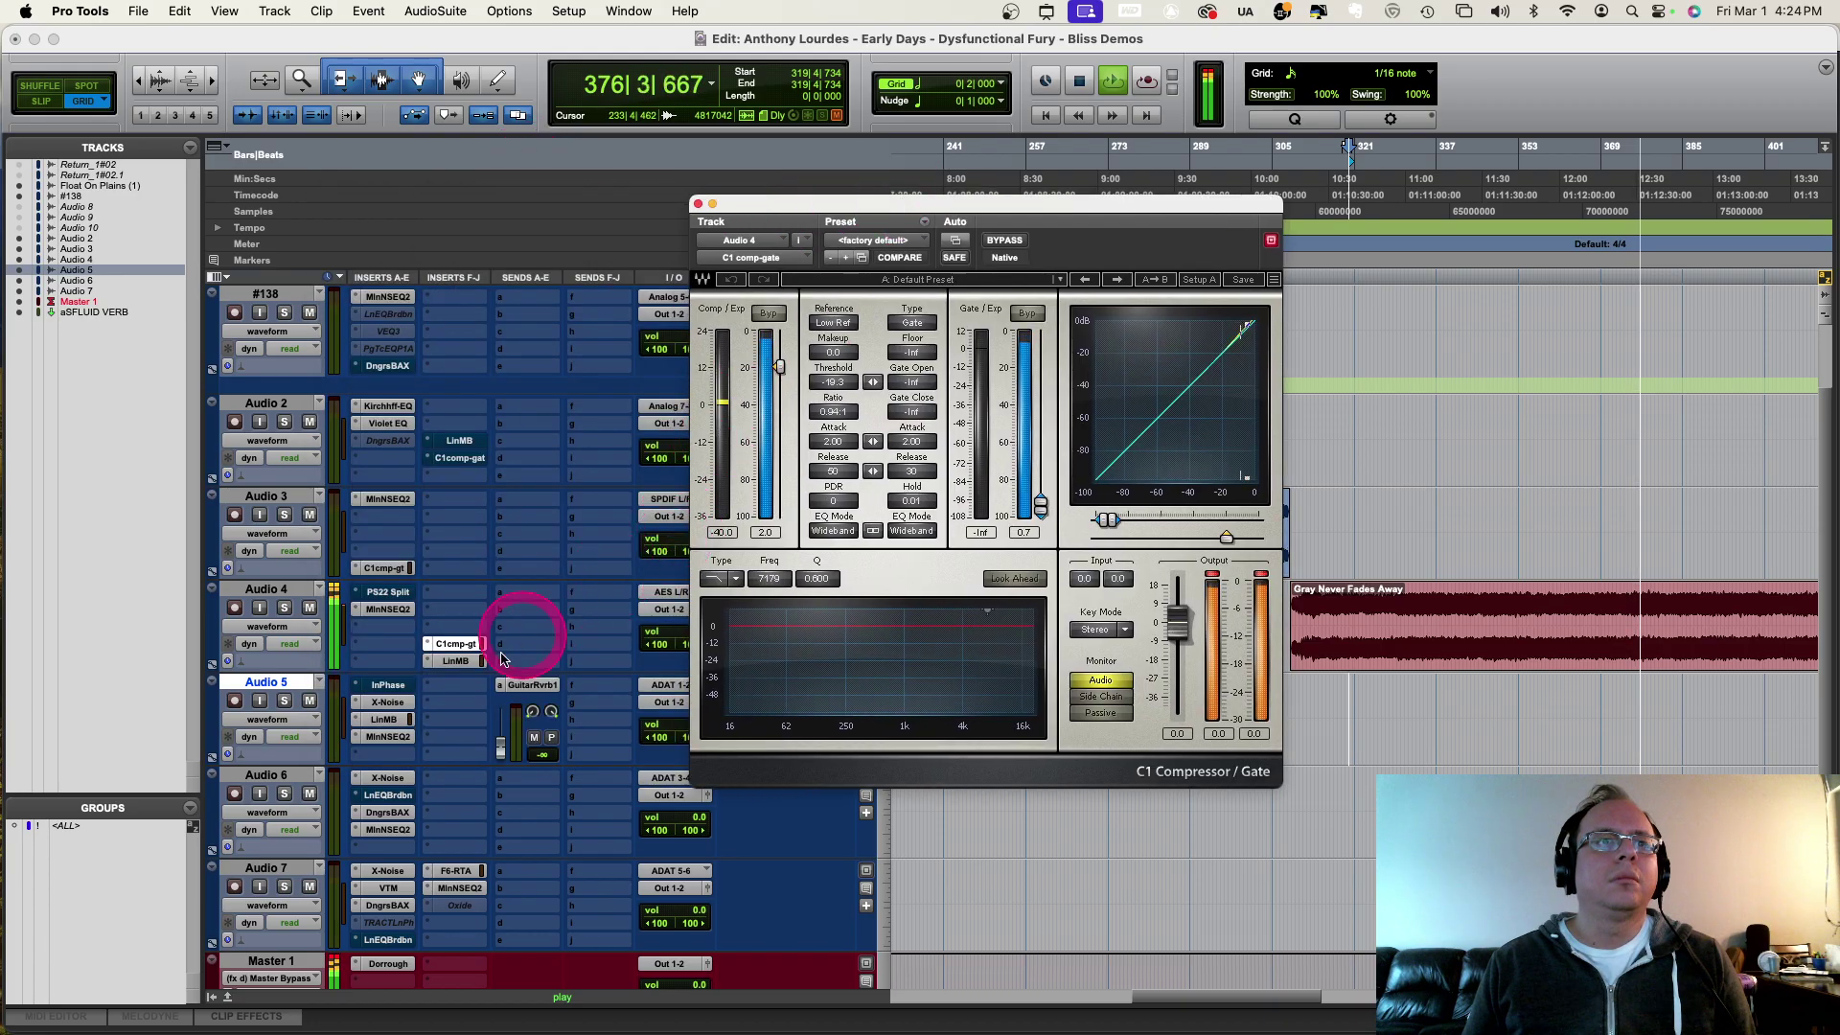
click(456, 662)
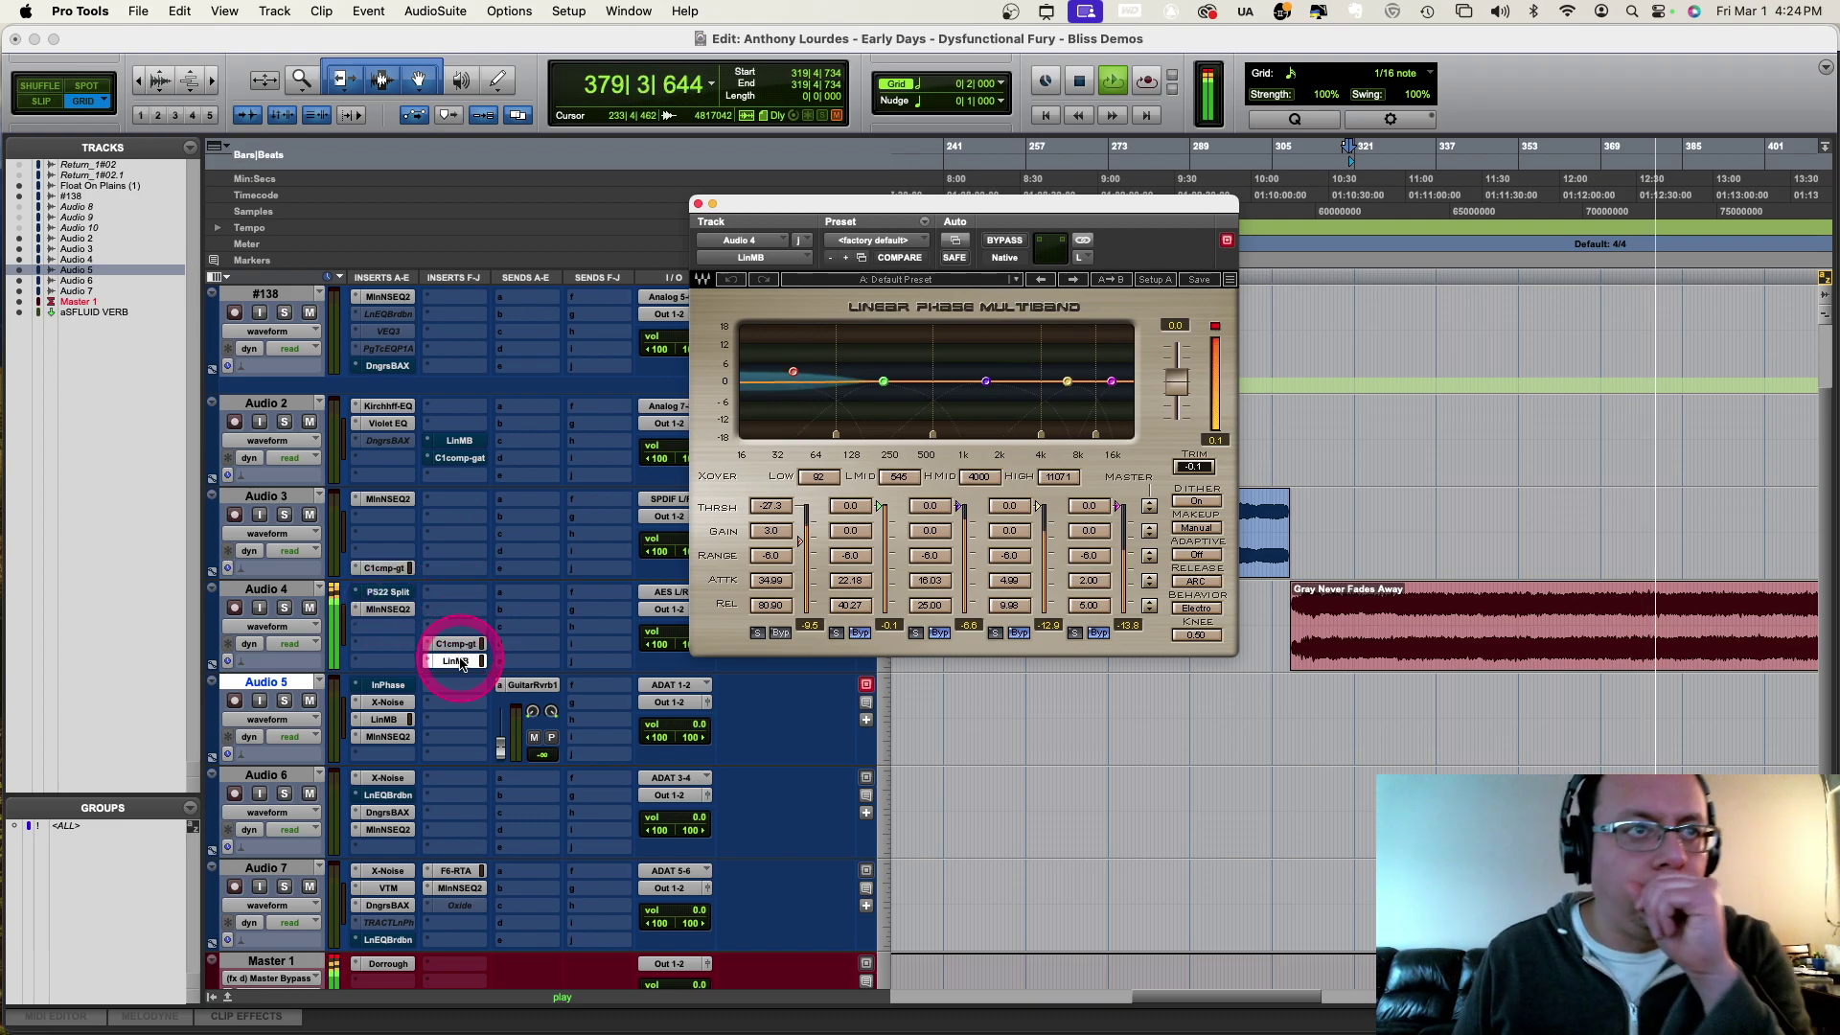
click(397, 611)
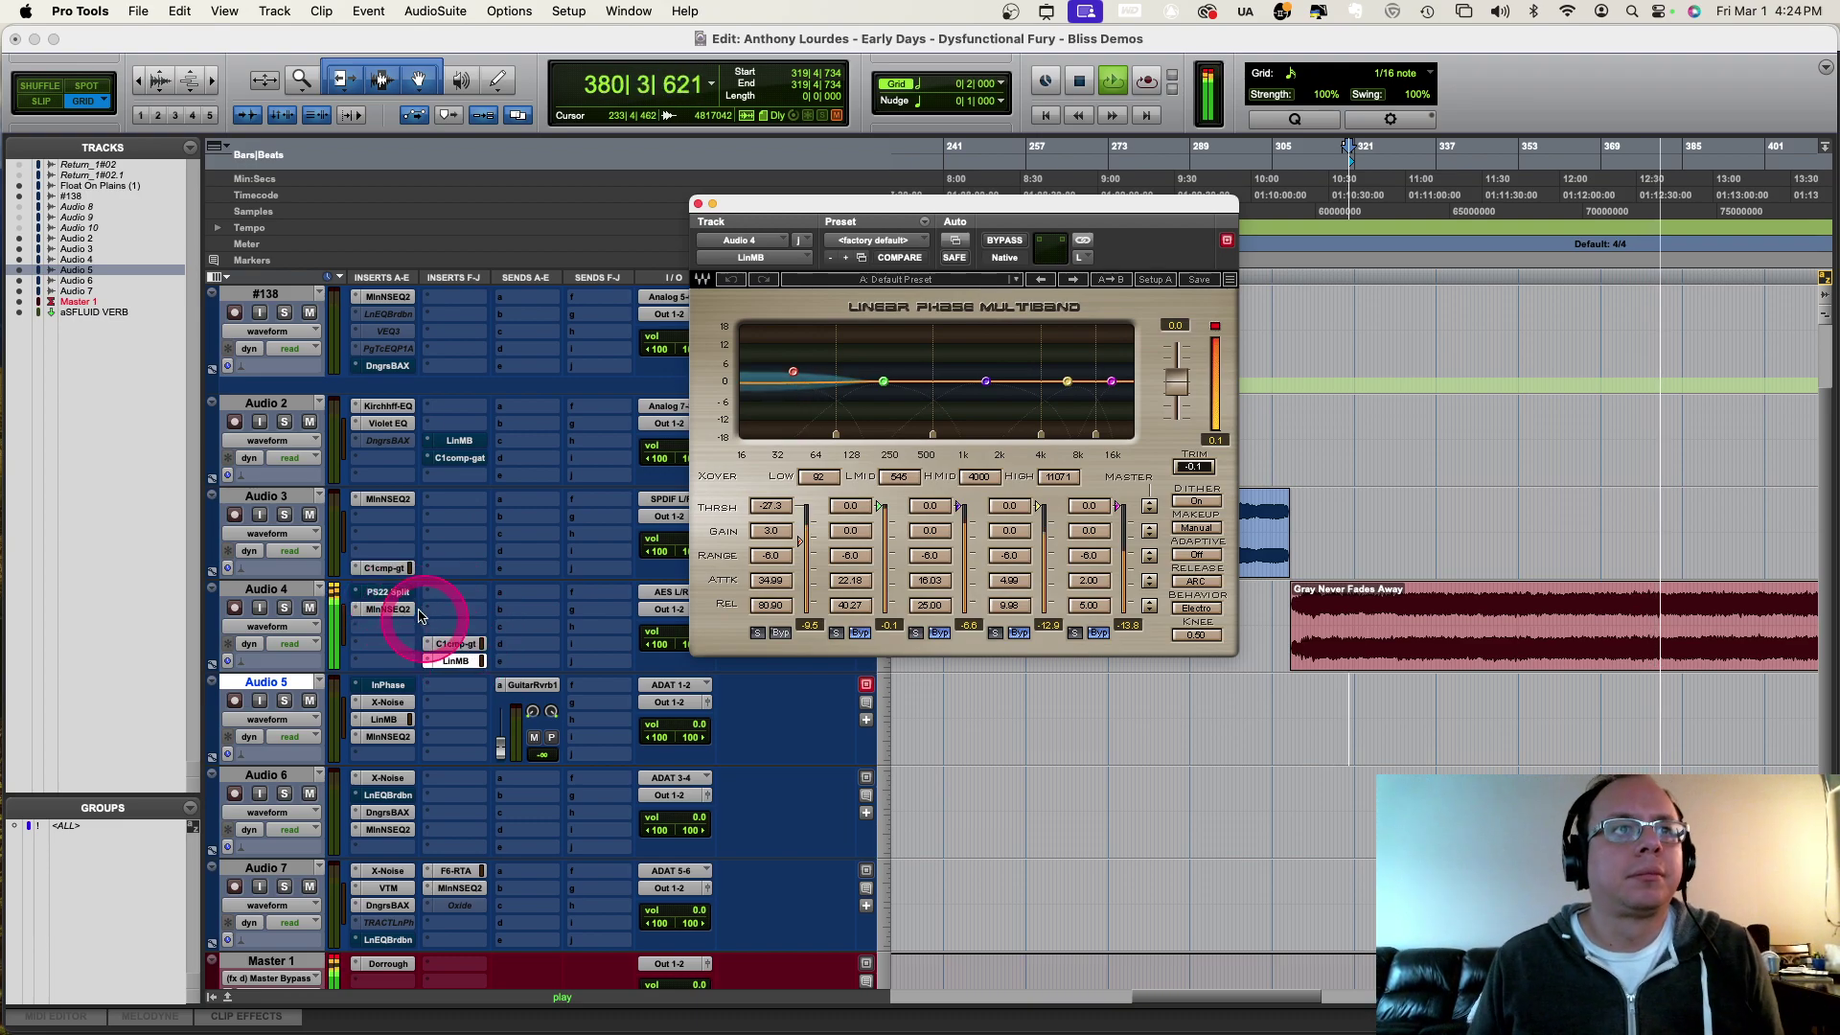
click(826, 443)
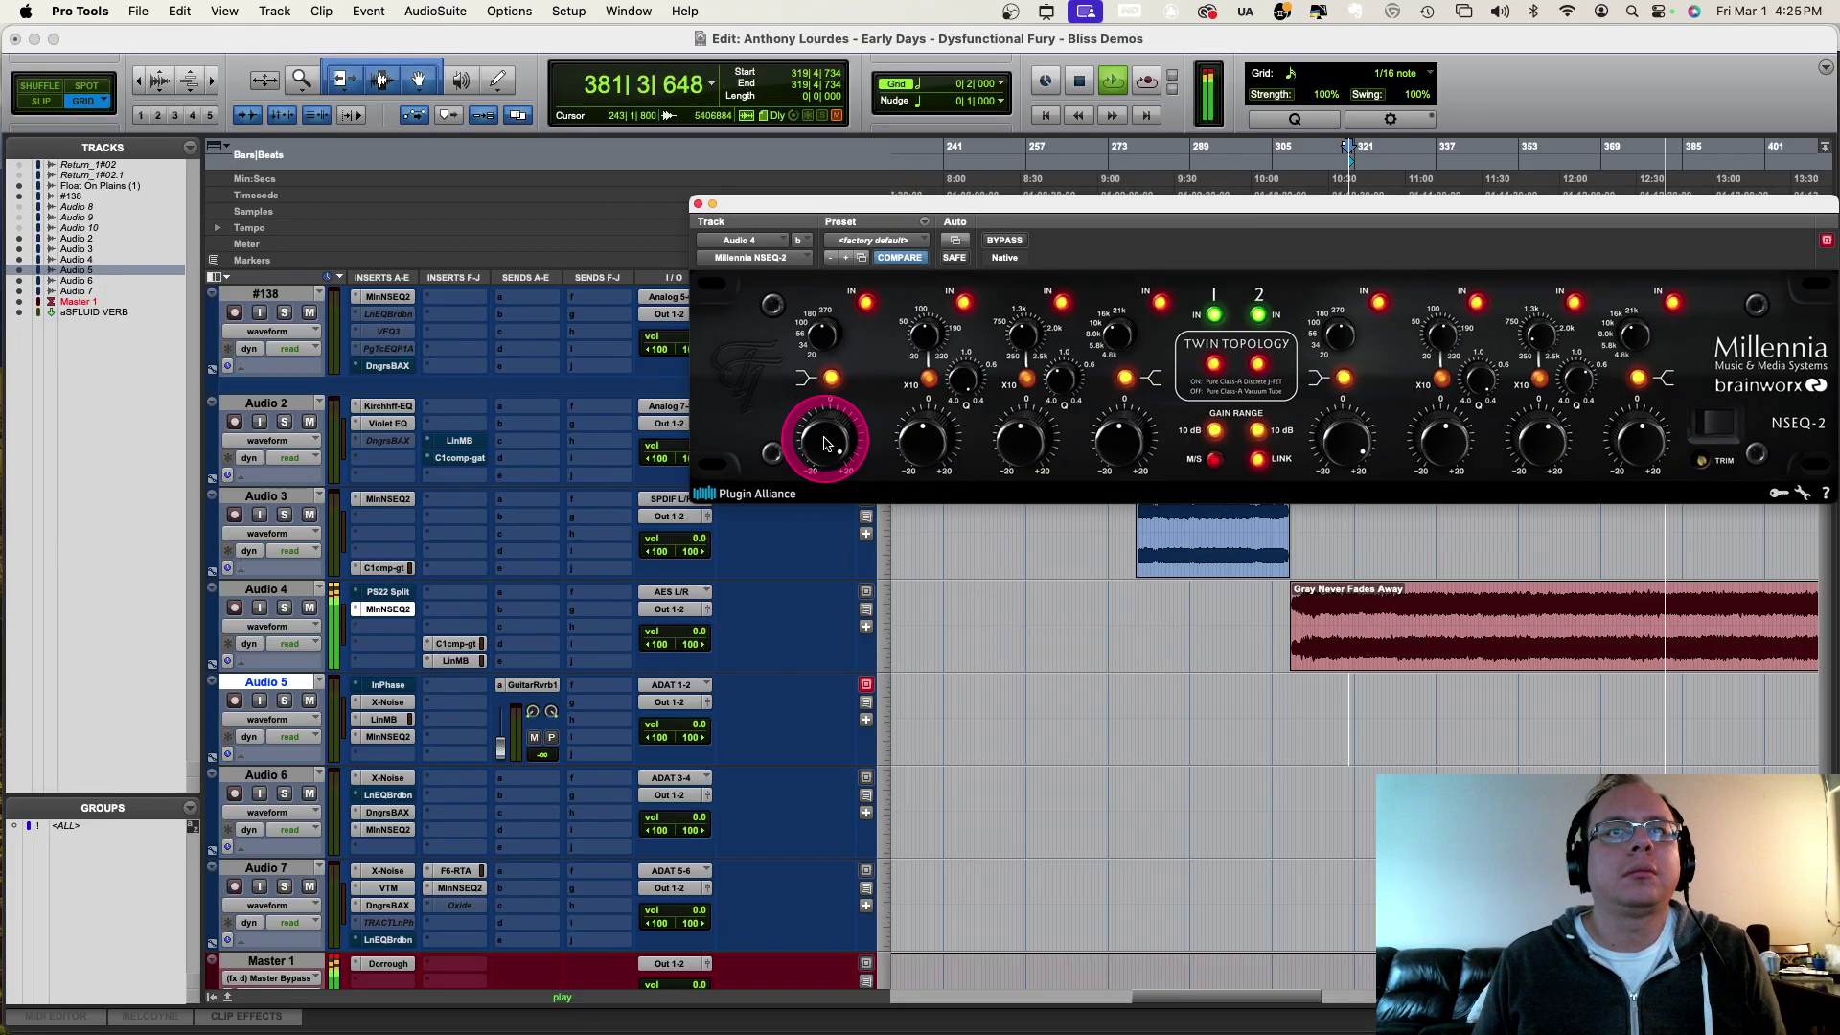
click(697, 204)
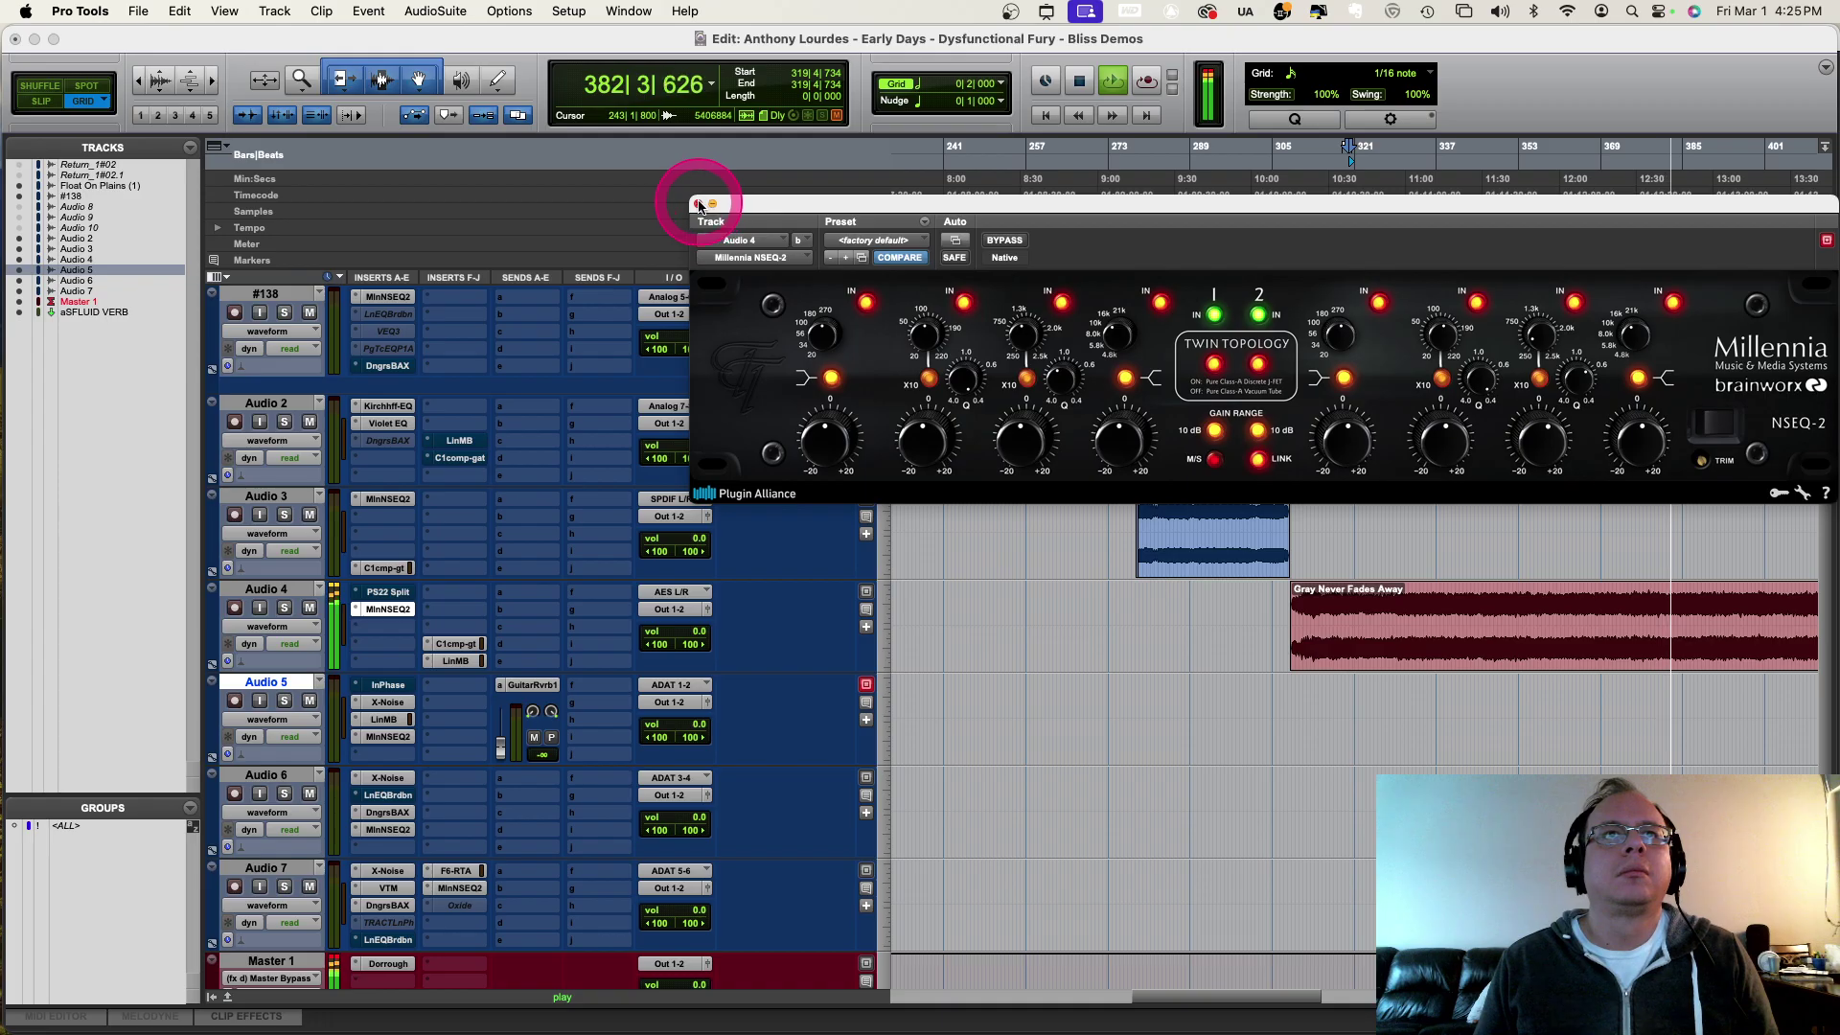
Step: Replay Gray Never Fades Away from about bar 319 and compare it with Audio 4's LinMB bypassed and active
click(479, 625)
click(460, 662)
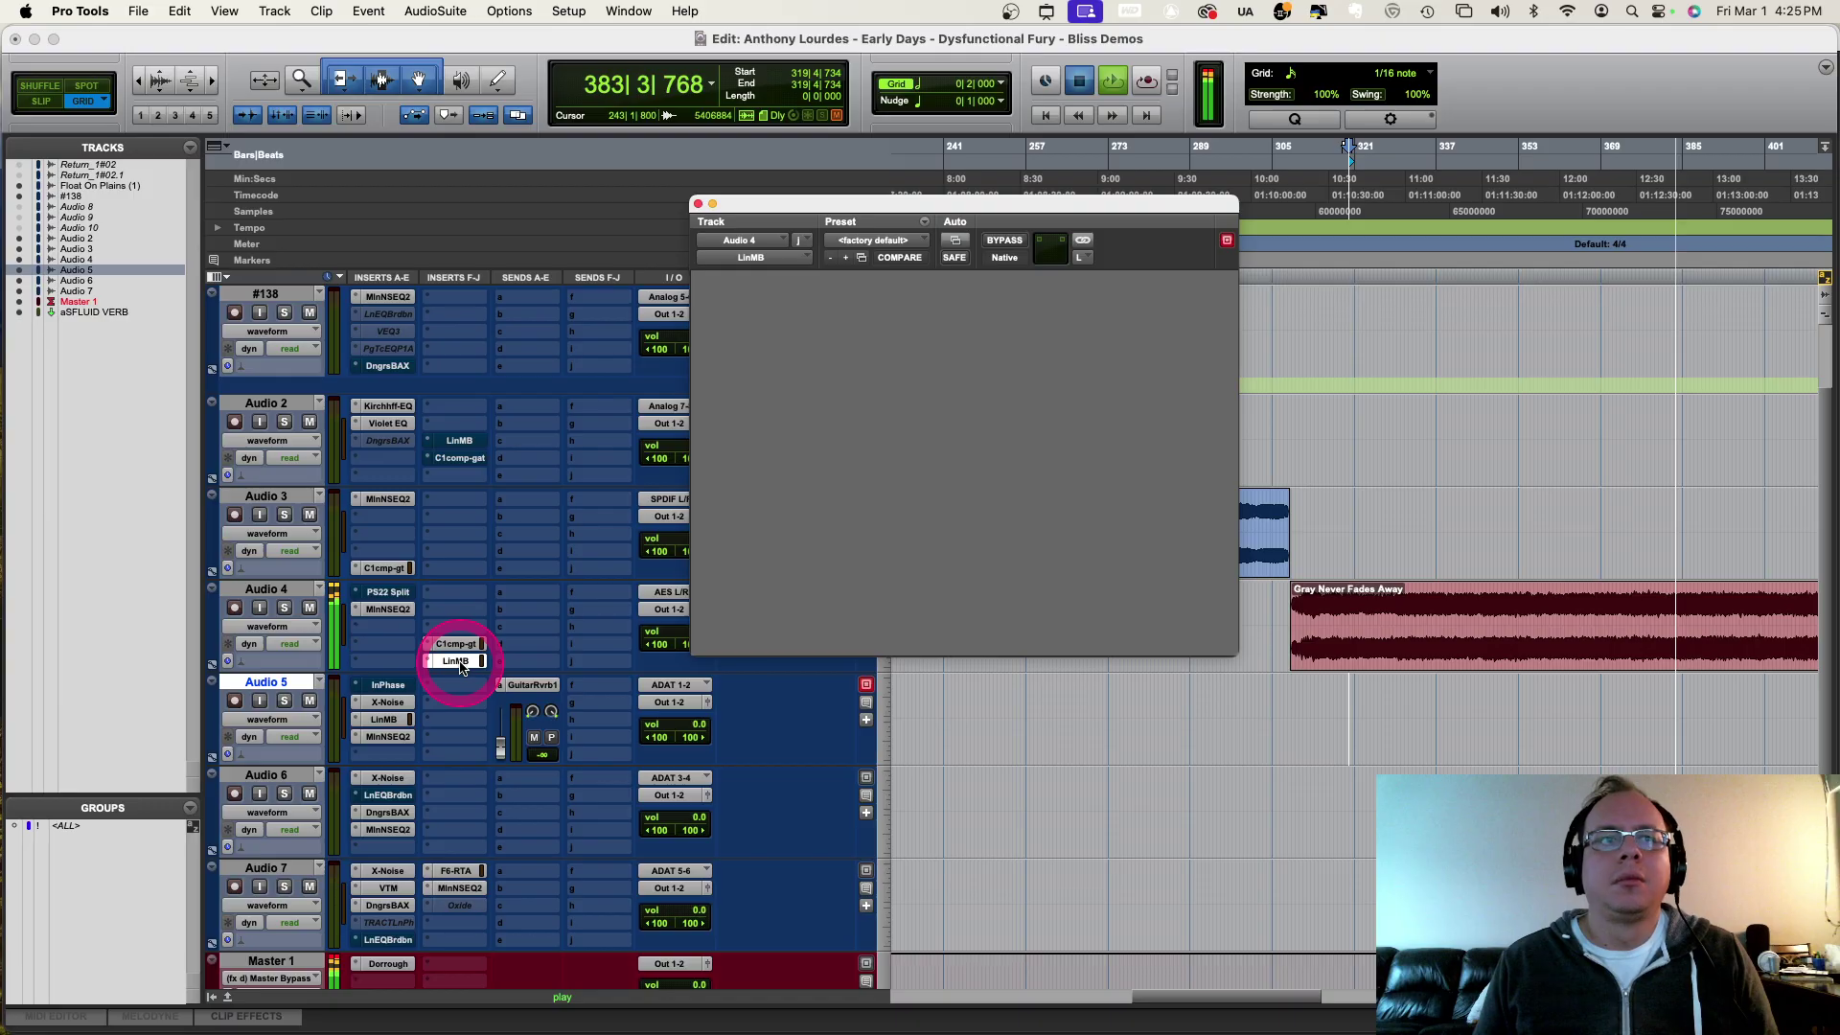
key(space)
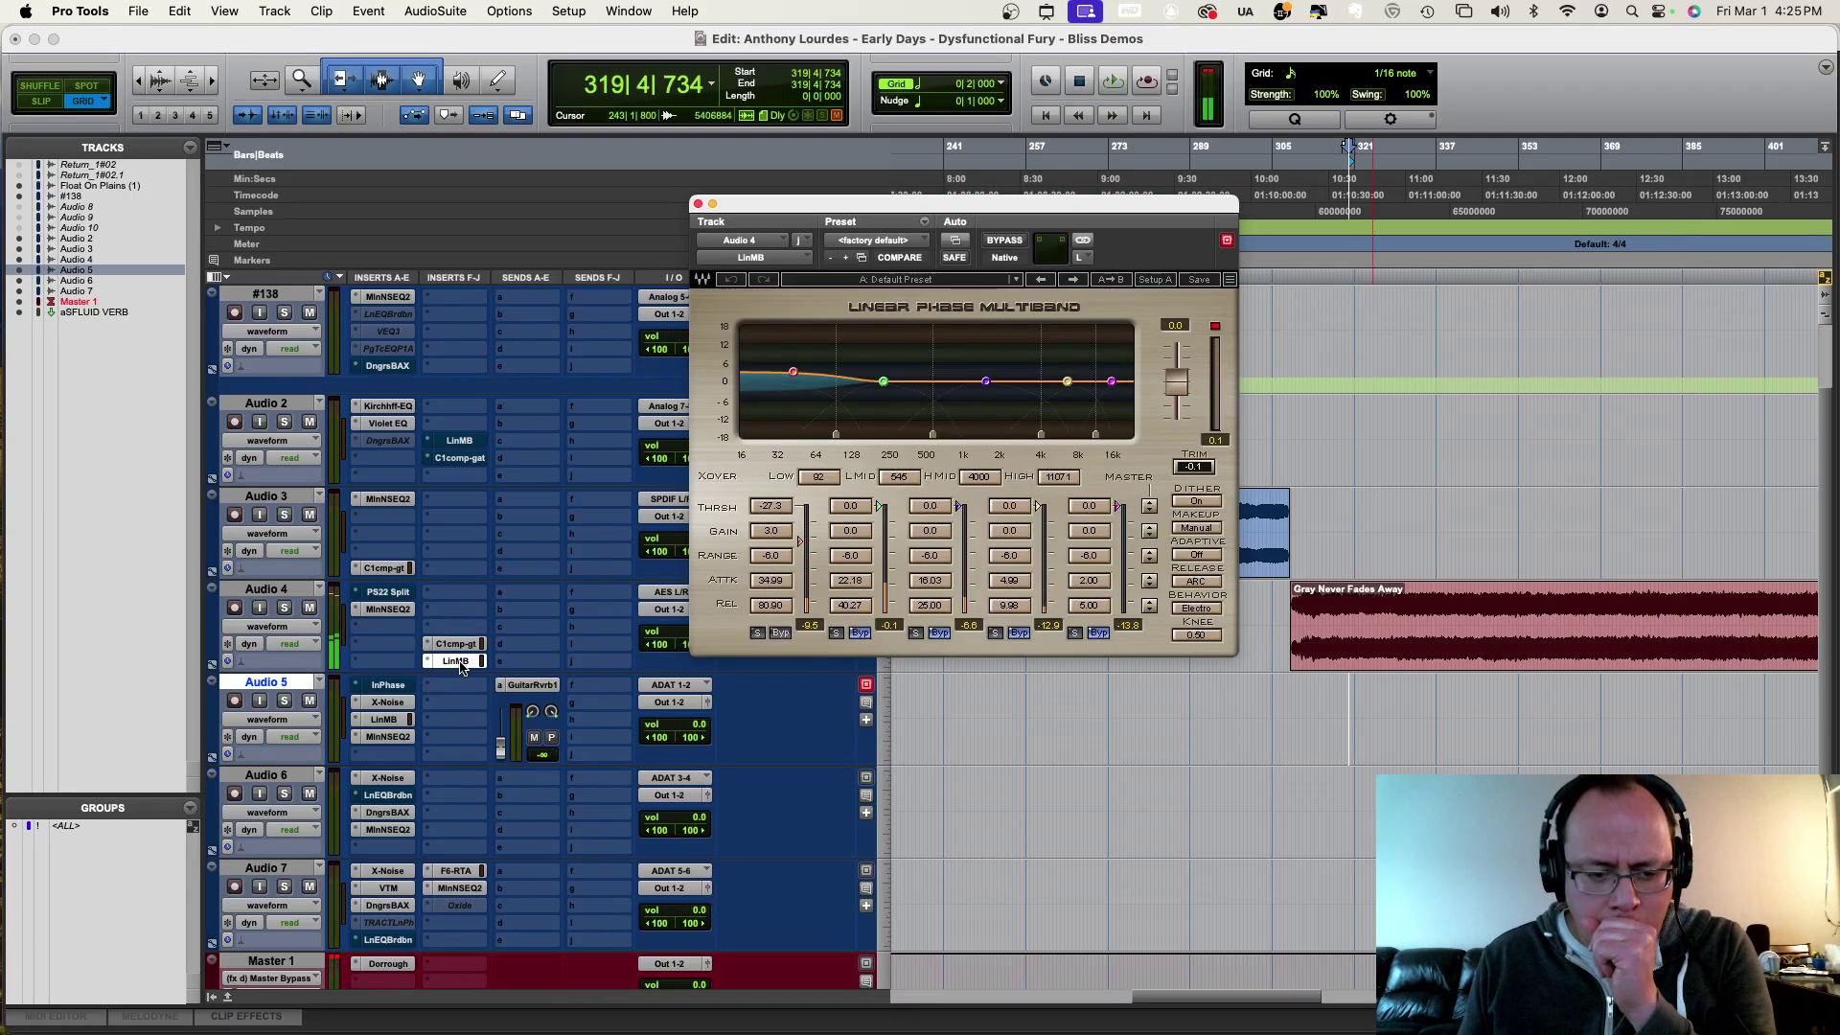
key(space)
click(739, 593)
click(852, 399)
click(1021, 246)
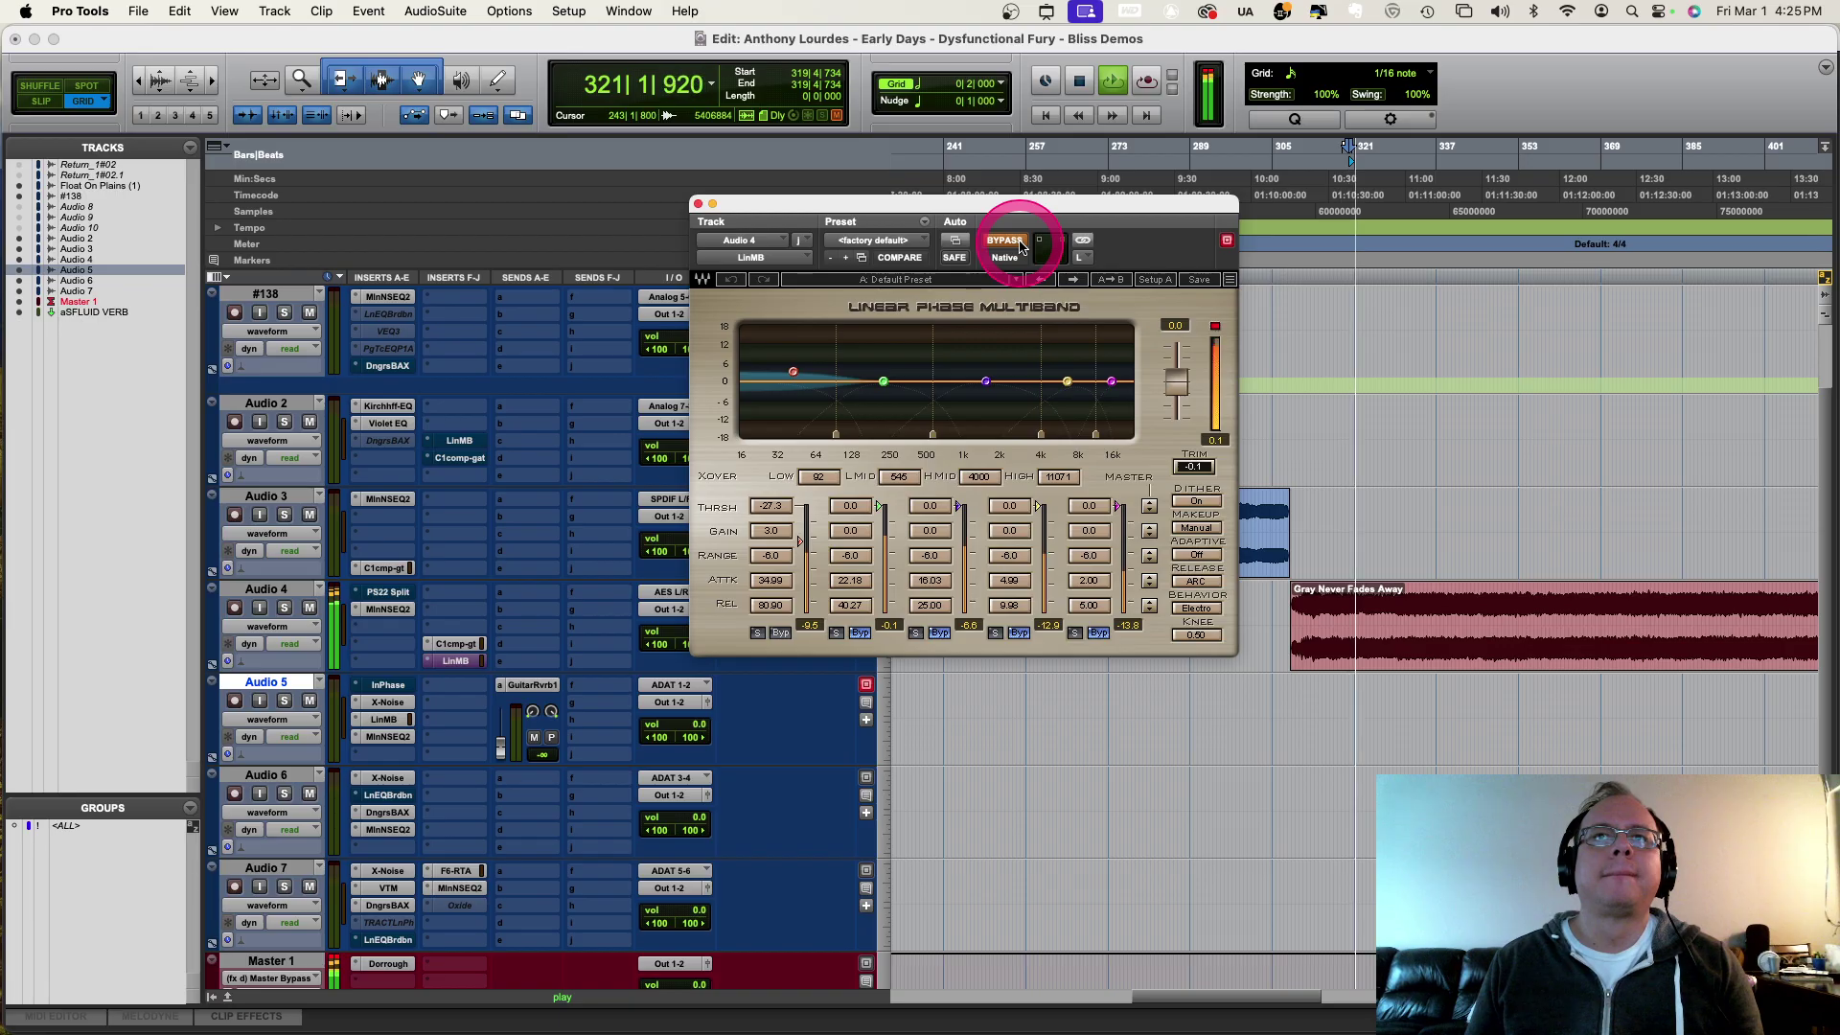
click(1010, 244)
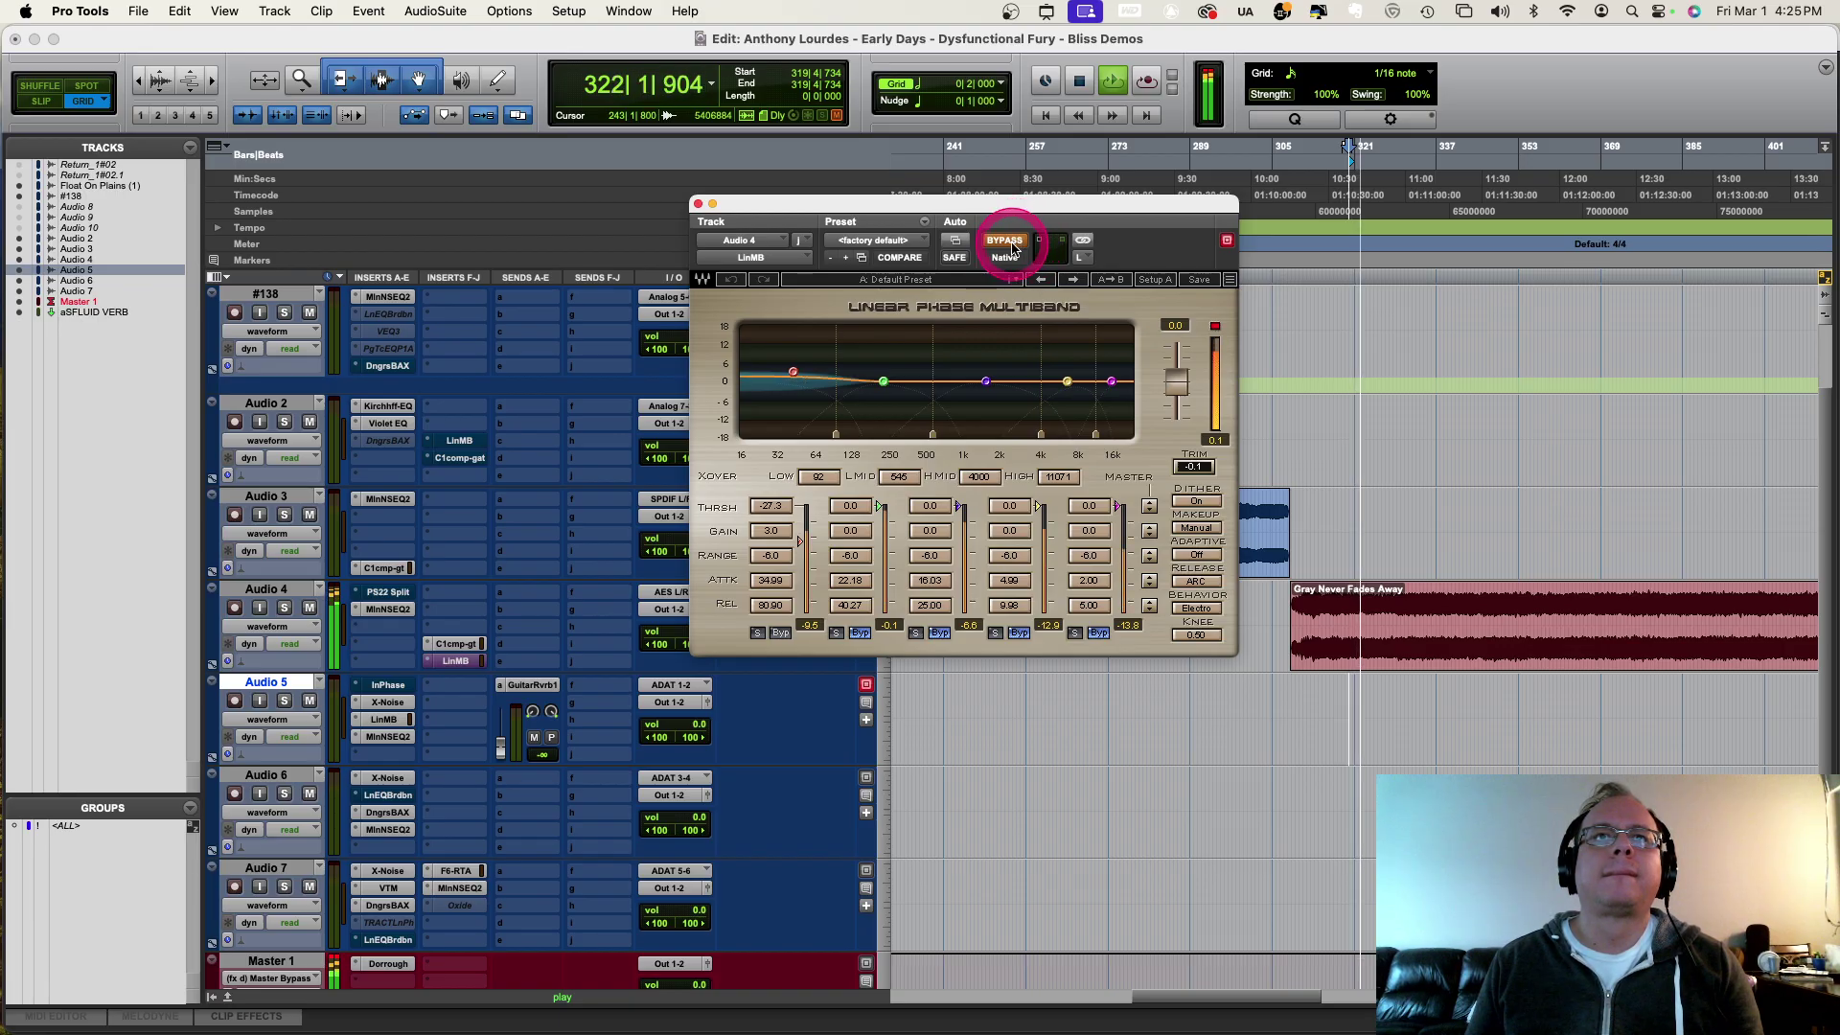
Step: View the LinMB's right-channel settings and return to its left channel
click(1080, 257)
click(1080, 279)
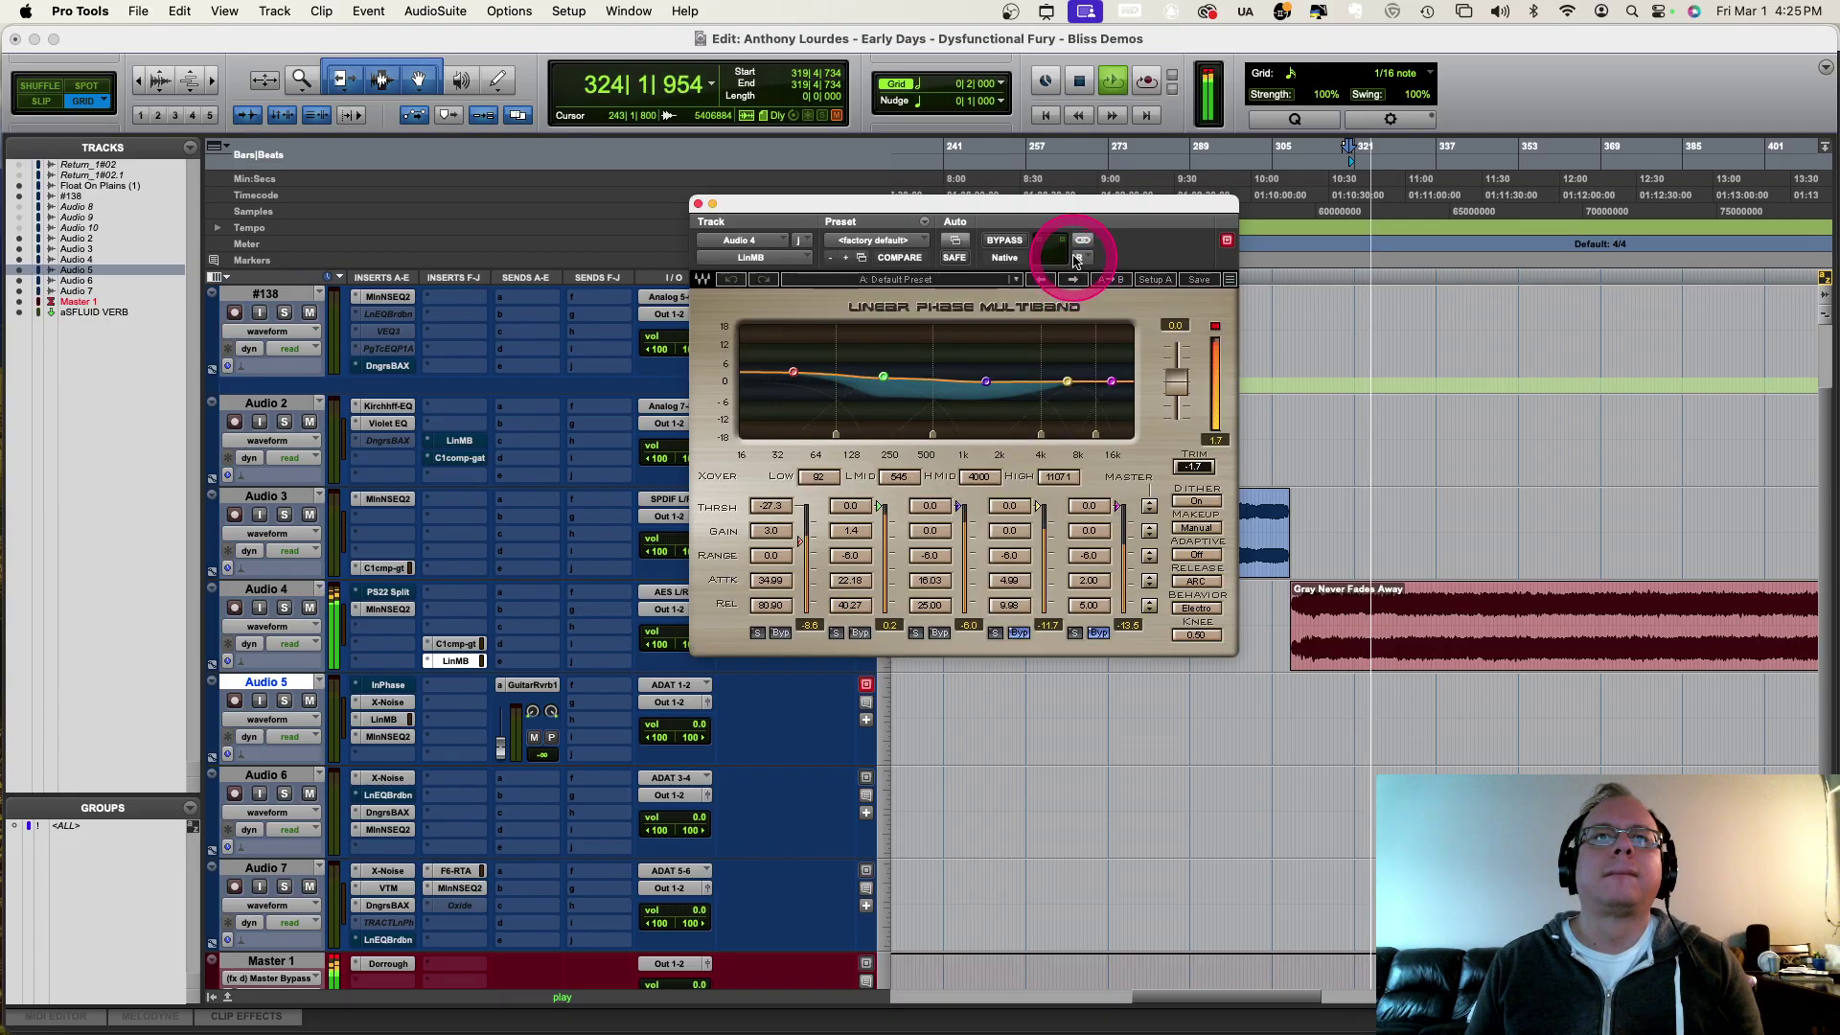
click(1084, 243)
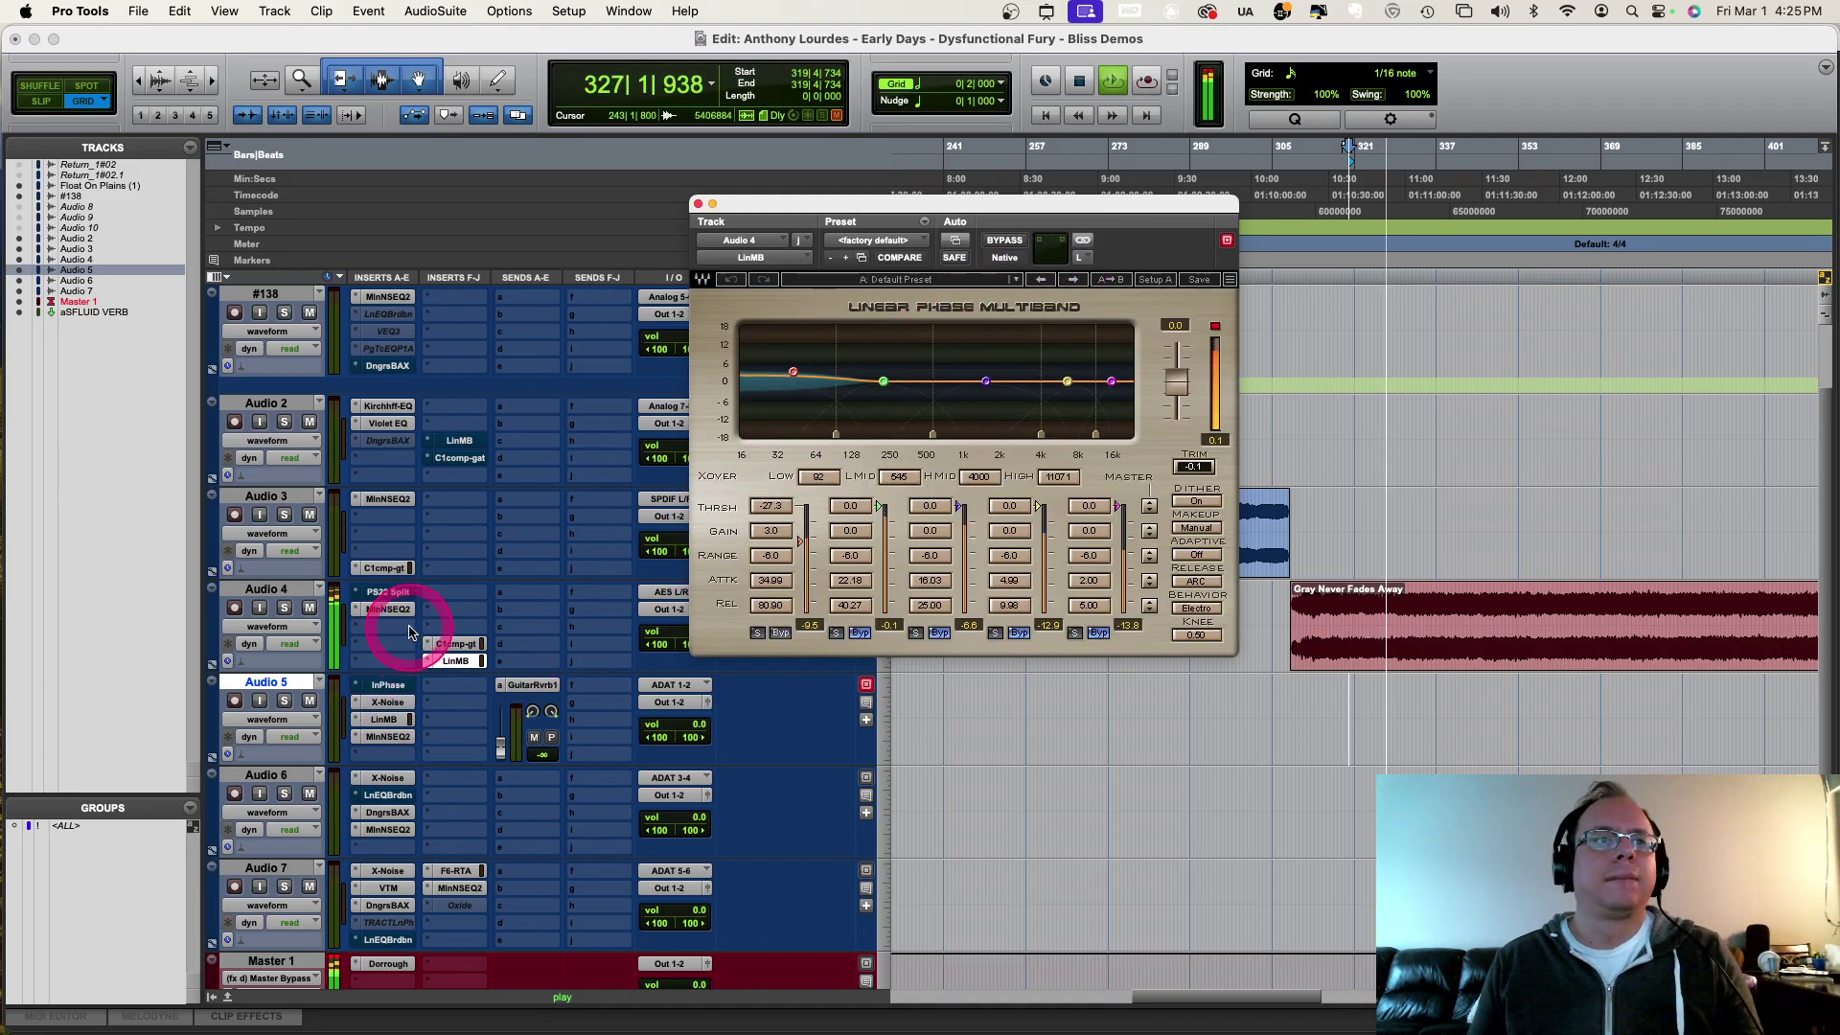
Step: Reorder Audio 4's inserts so the C1 comp-gate and LinMB sit on C and D with the NSEQ-2 on H, and replay the song
key(space)
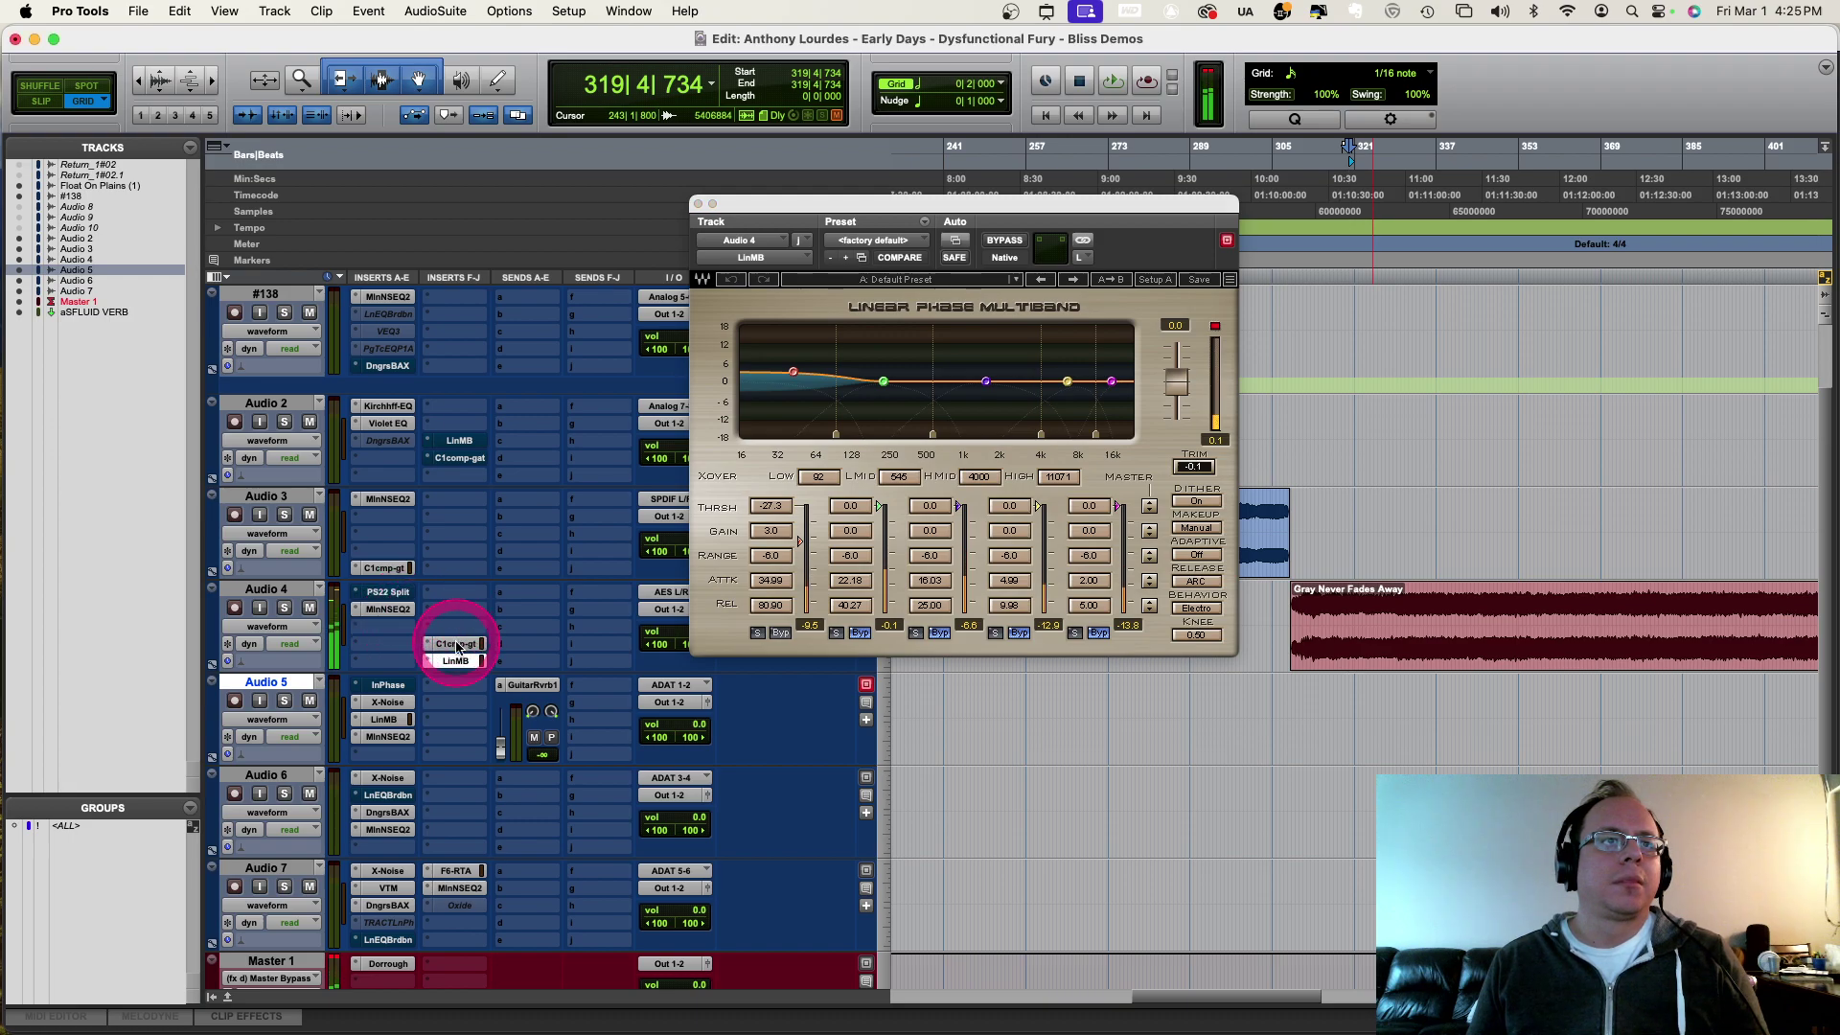
drag(458, 647, 381, 647)
key(space)
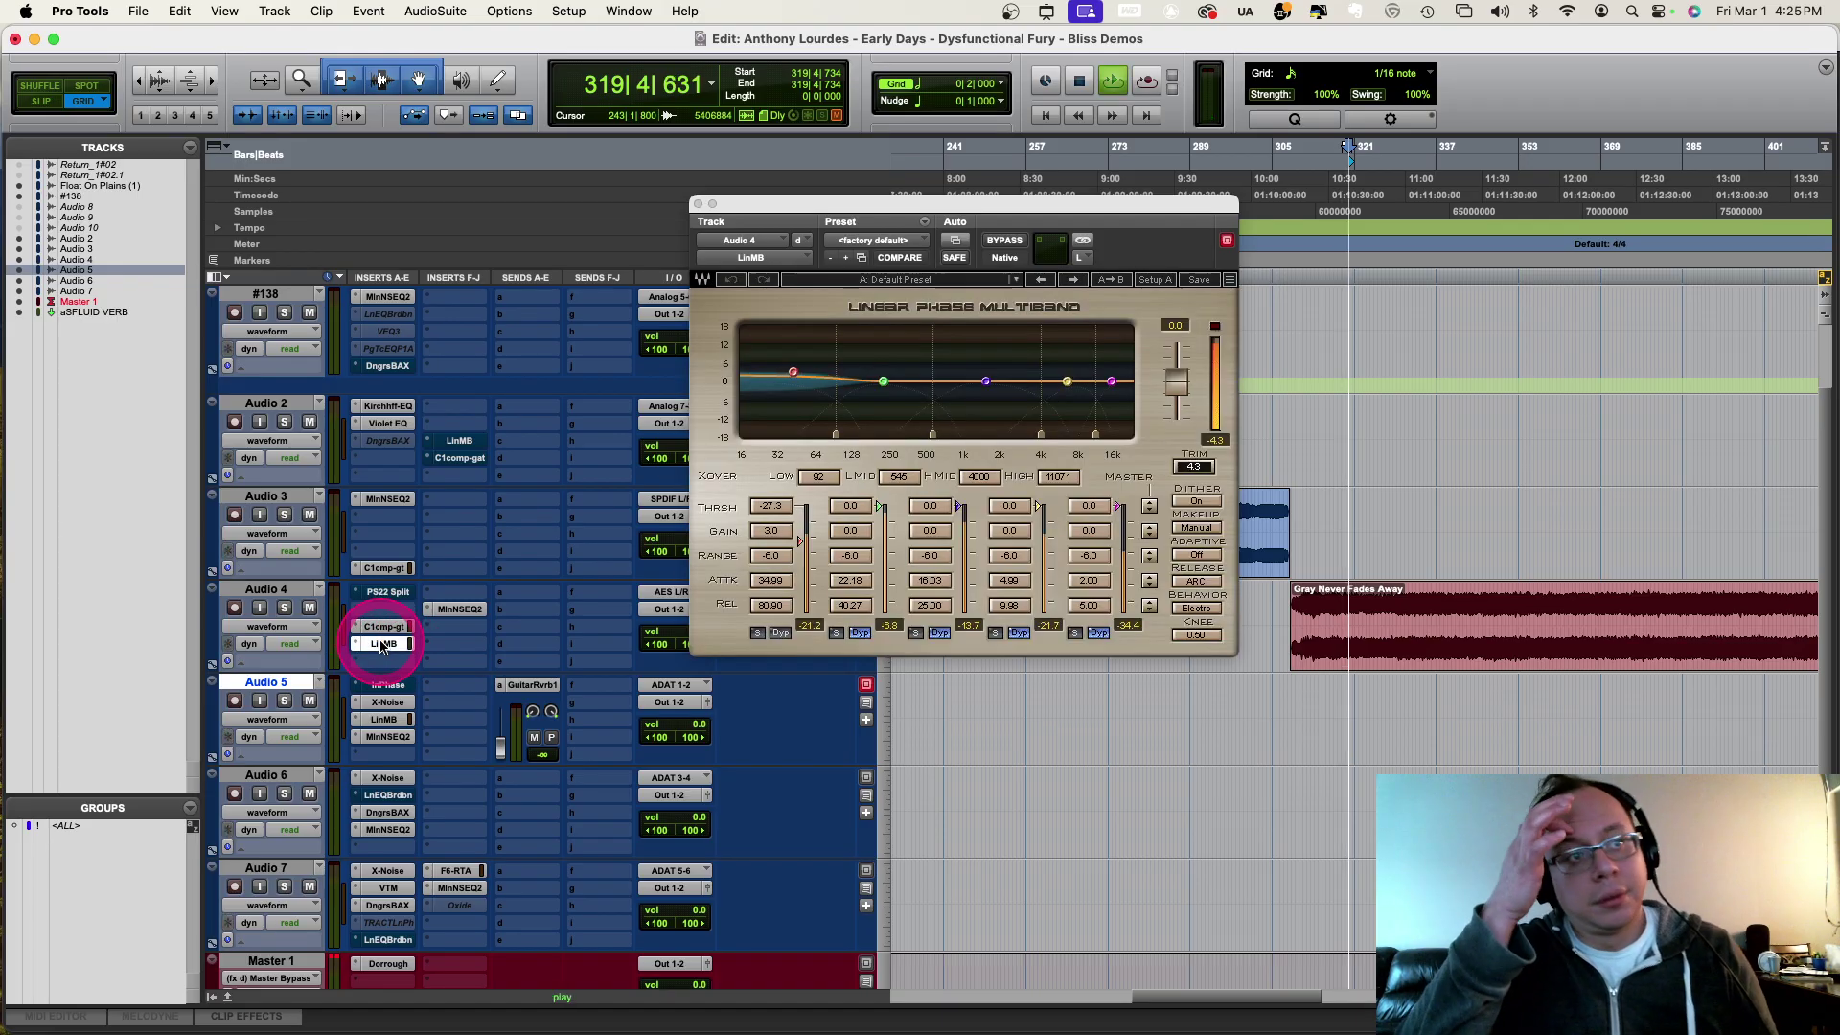
drag(459, 610, 439, 635)
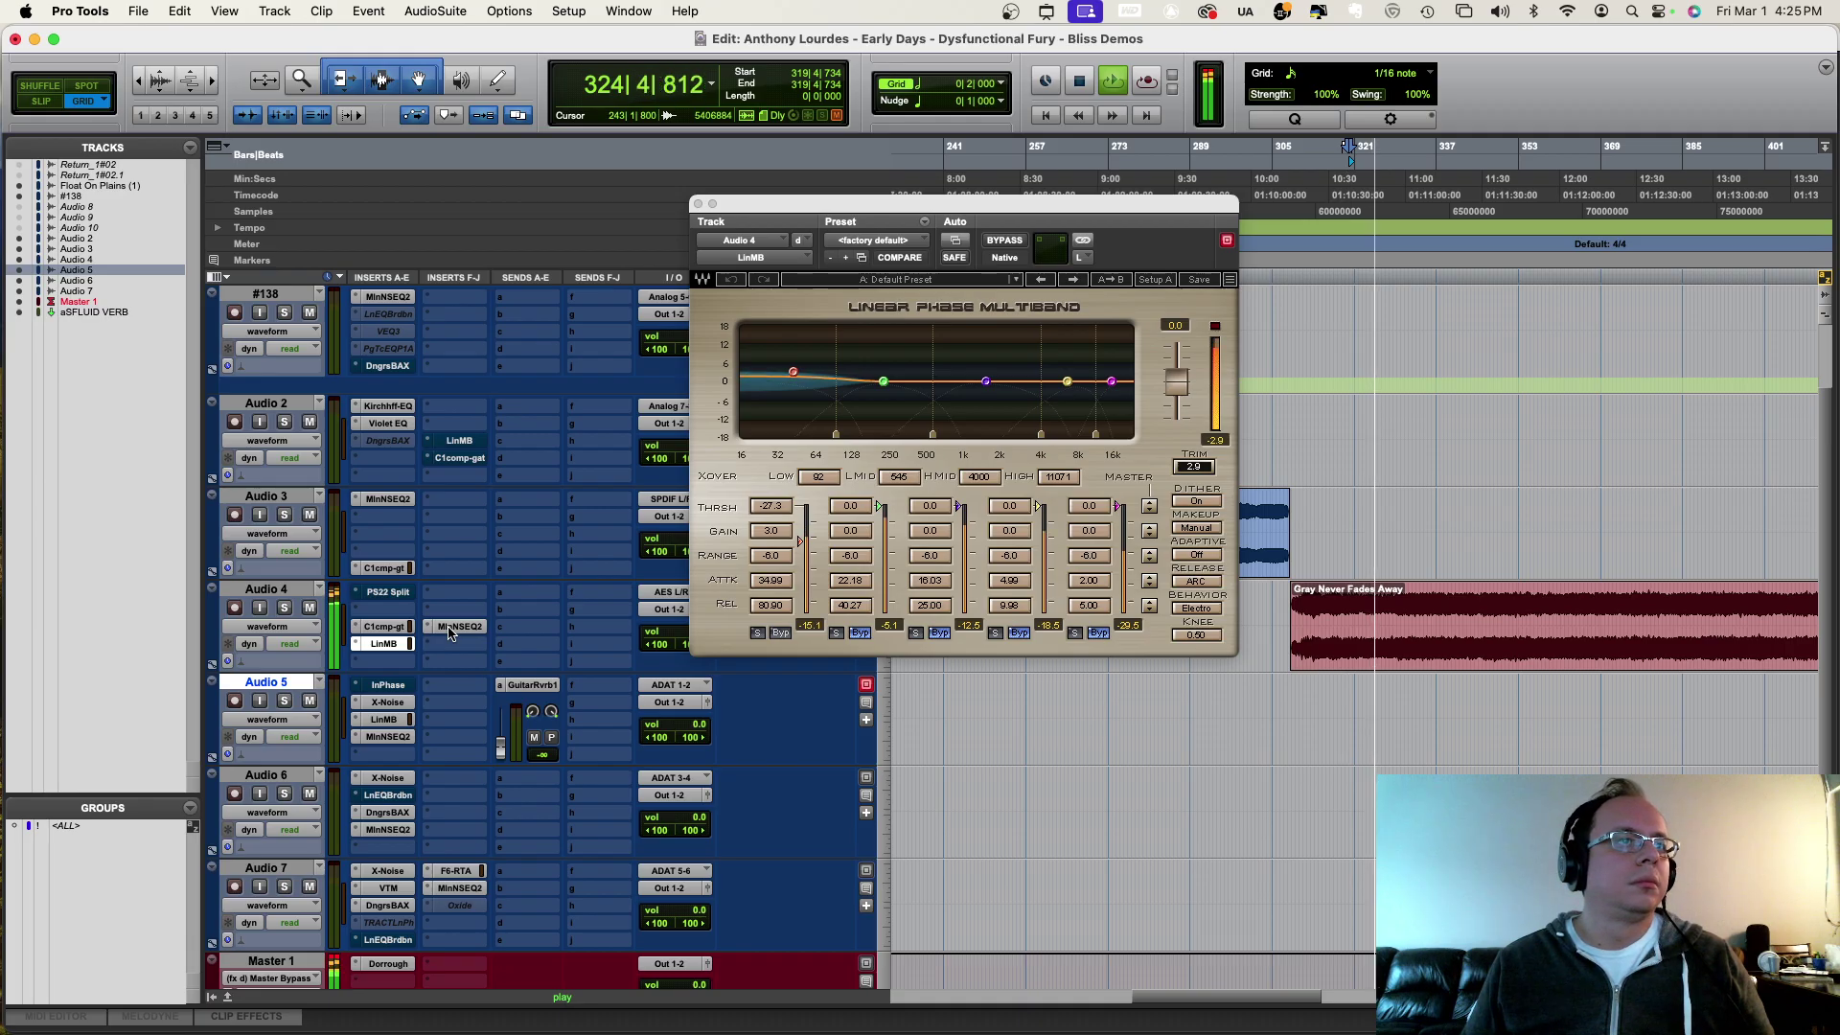
scroll(449, 632, down, 5)
click(403, 754)
drag(402, 754, 648, 728)
scroll(642, 730, up, 4)
scroll(648, 728, up, 5)
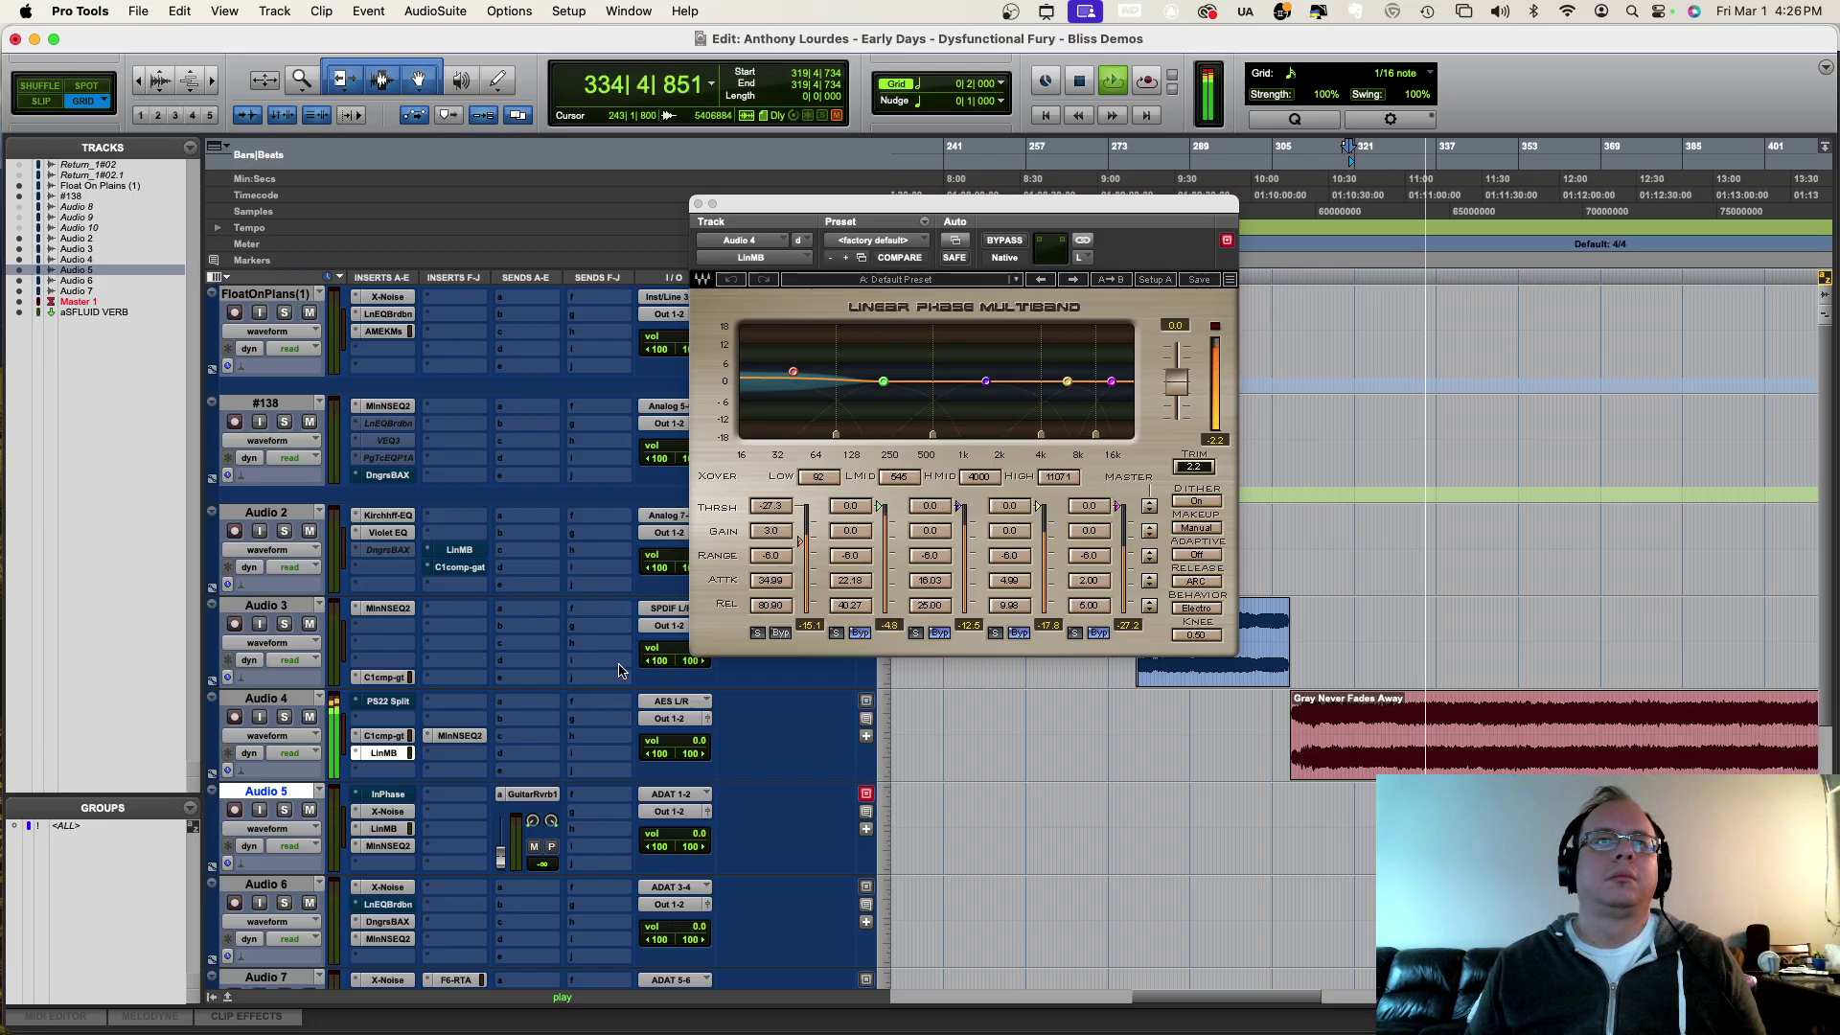
Step: Bypass the NSEQ-2 on Audio 4 and toggle the LinMB's bypass while the song plays, leaving it bypassed
scroll(444, 723, down, 3)
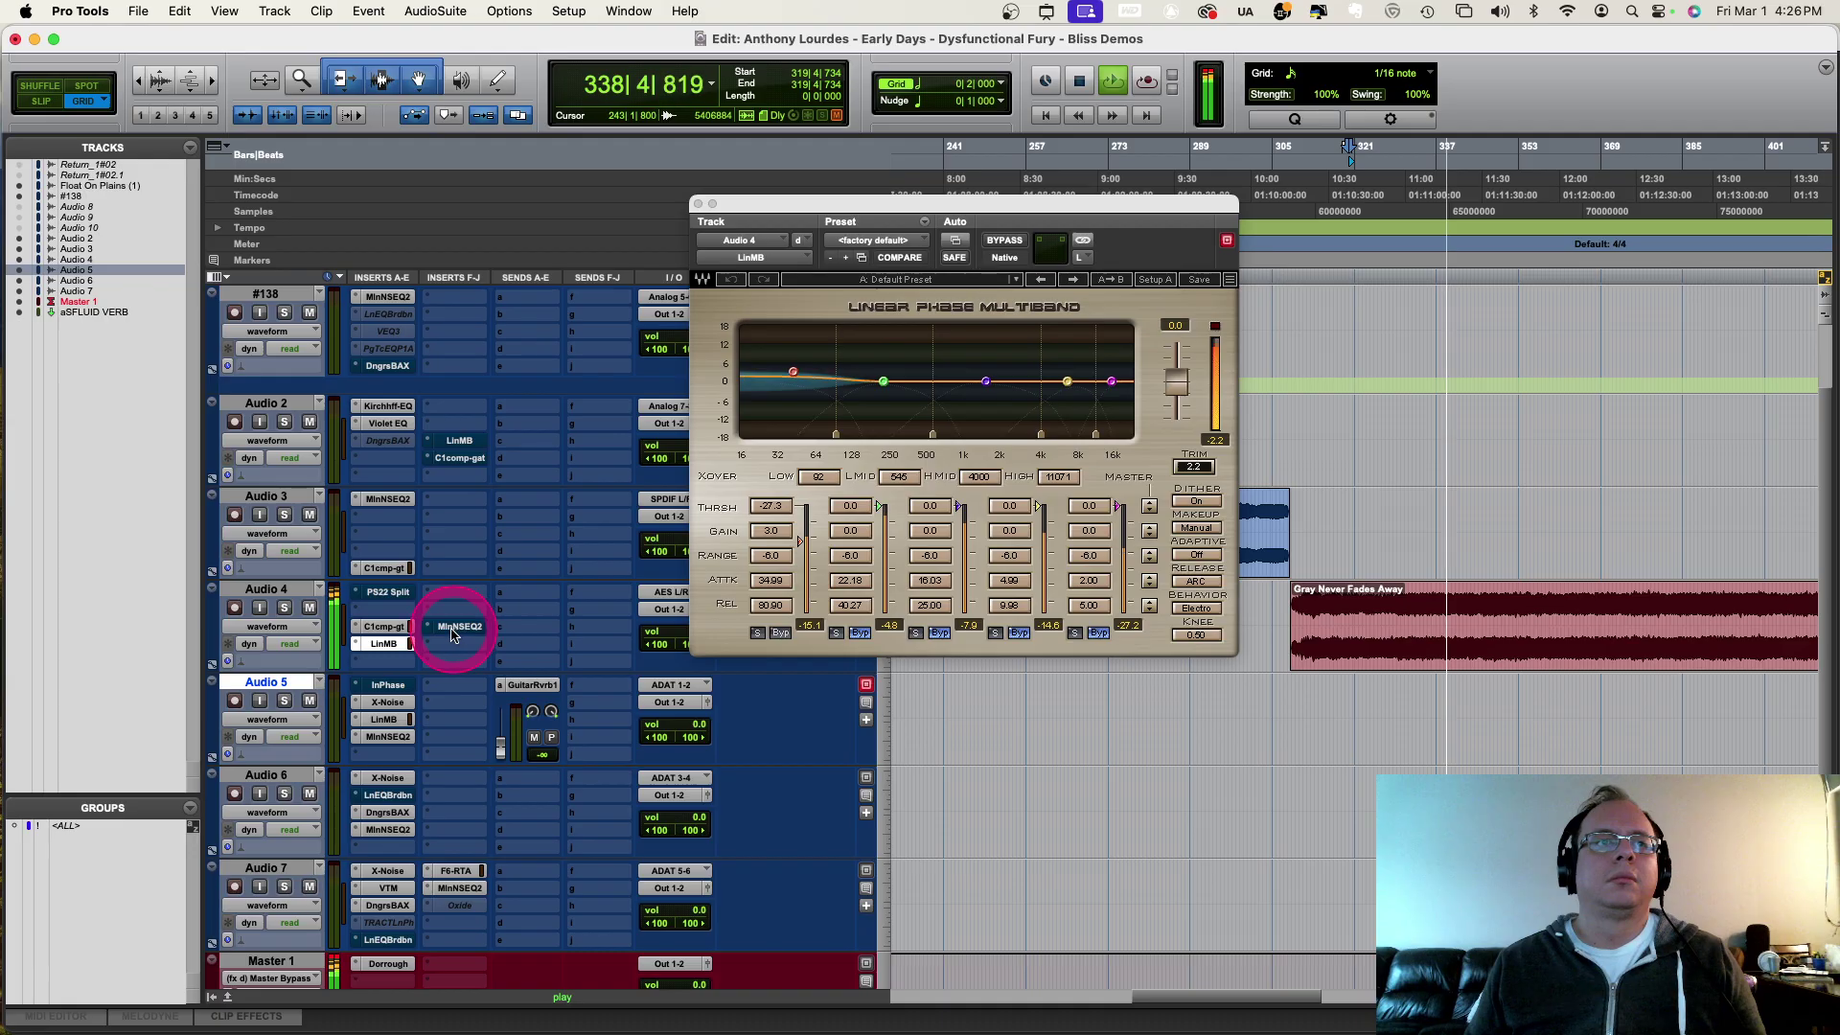
super+click(393, 642)
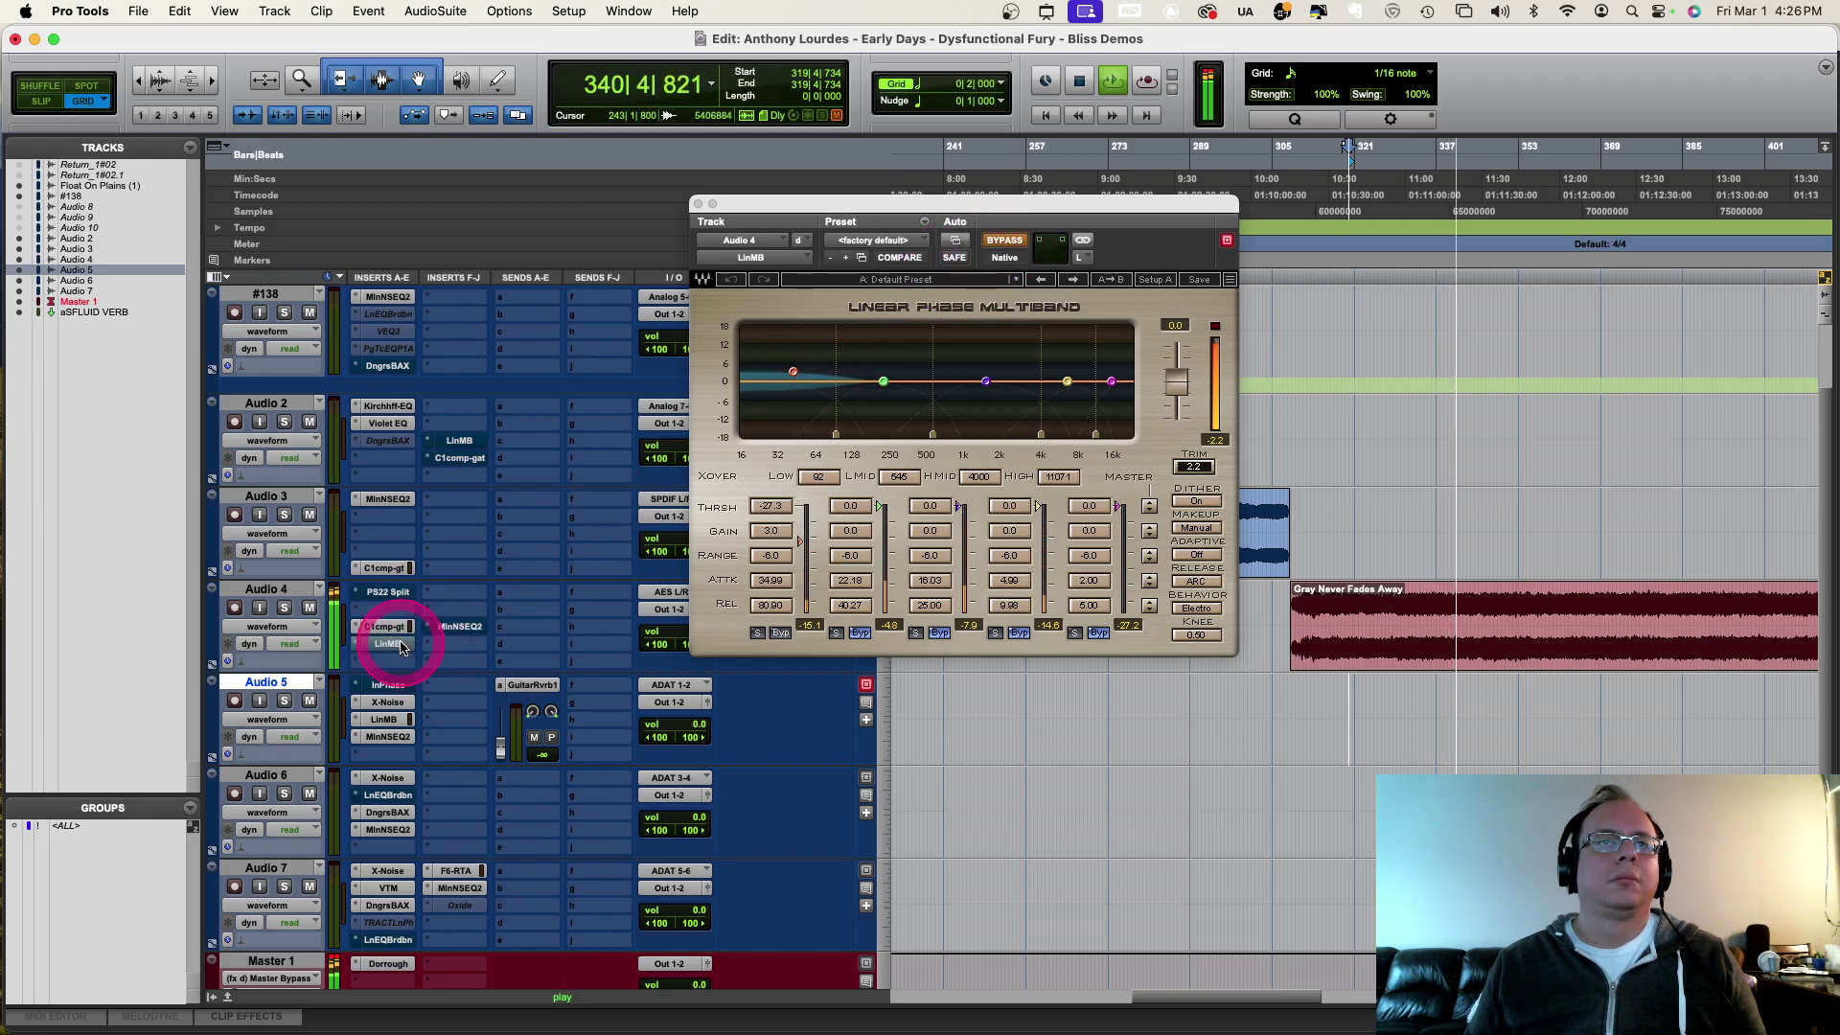
super+click(401, 648)
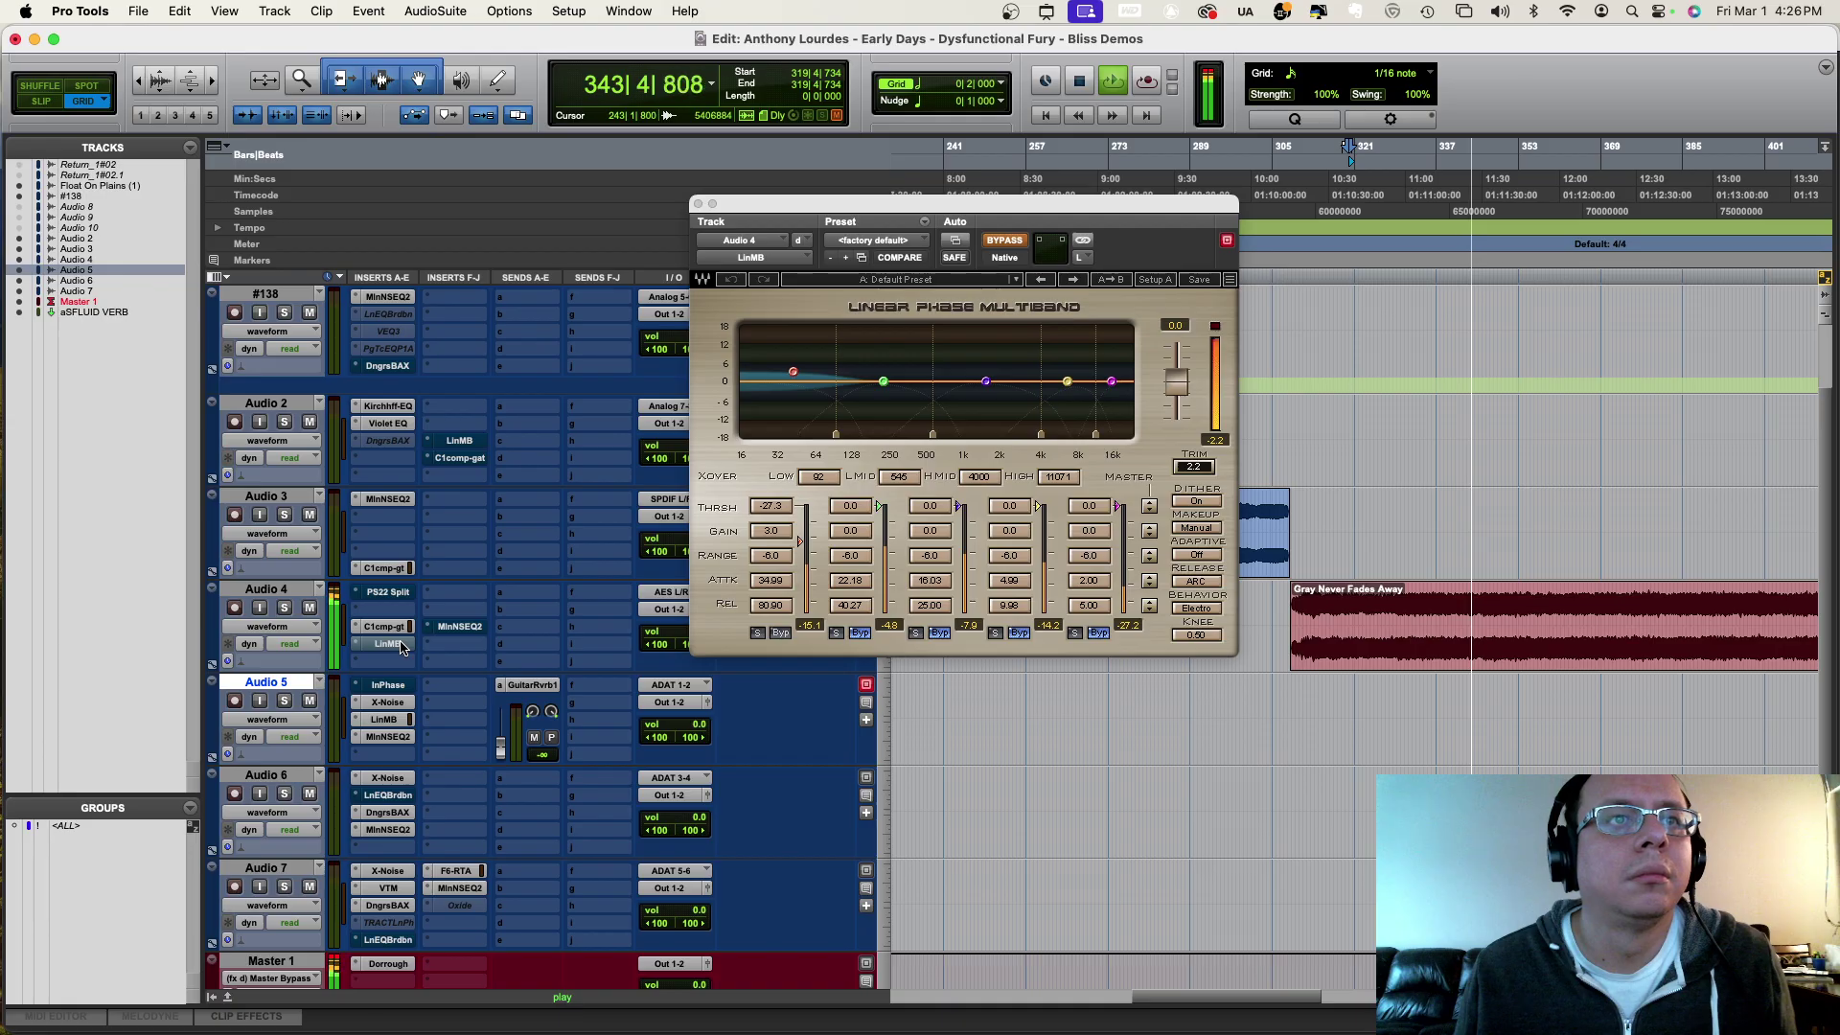
Step: Duplicate Audio 4's LinMB to insert E and open the copy in its own window beside the original
drag(399, 649, 388, 661)
click(387, 660)
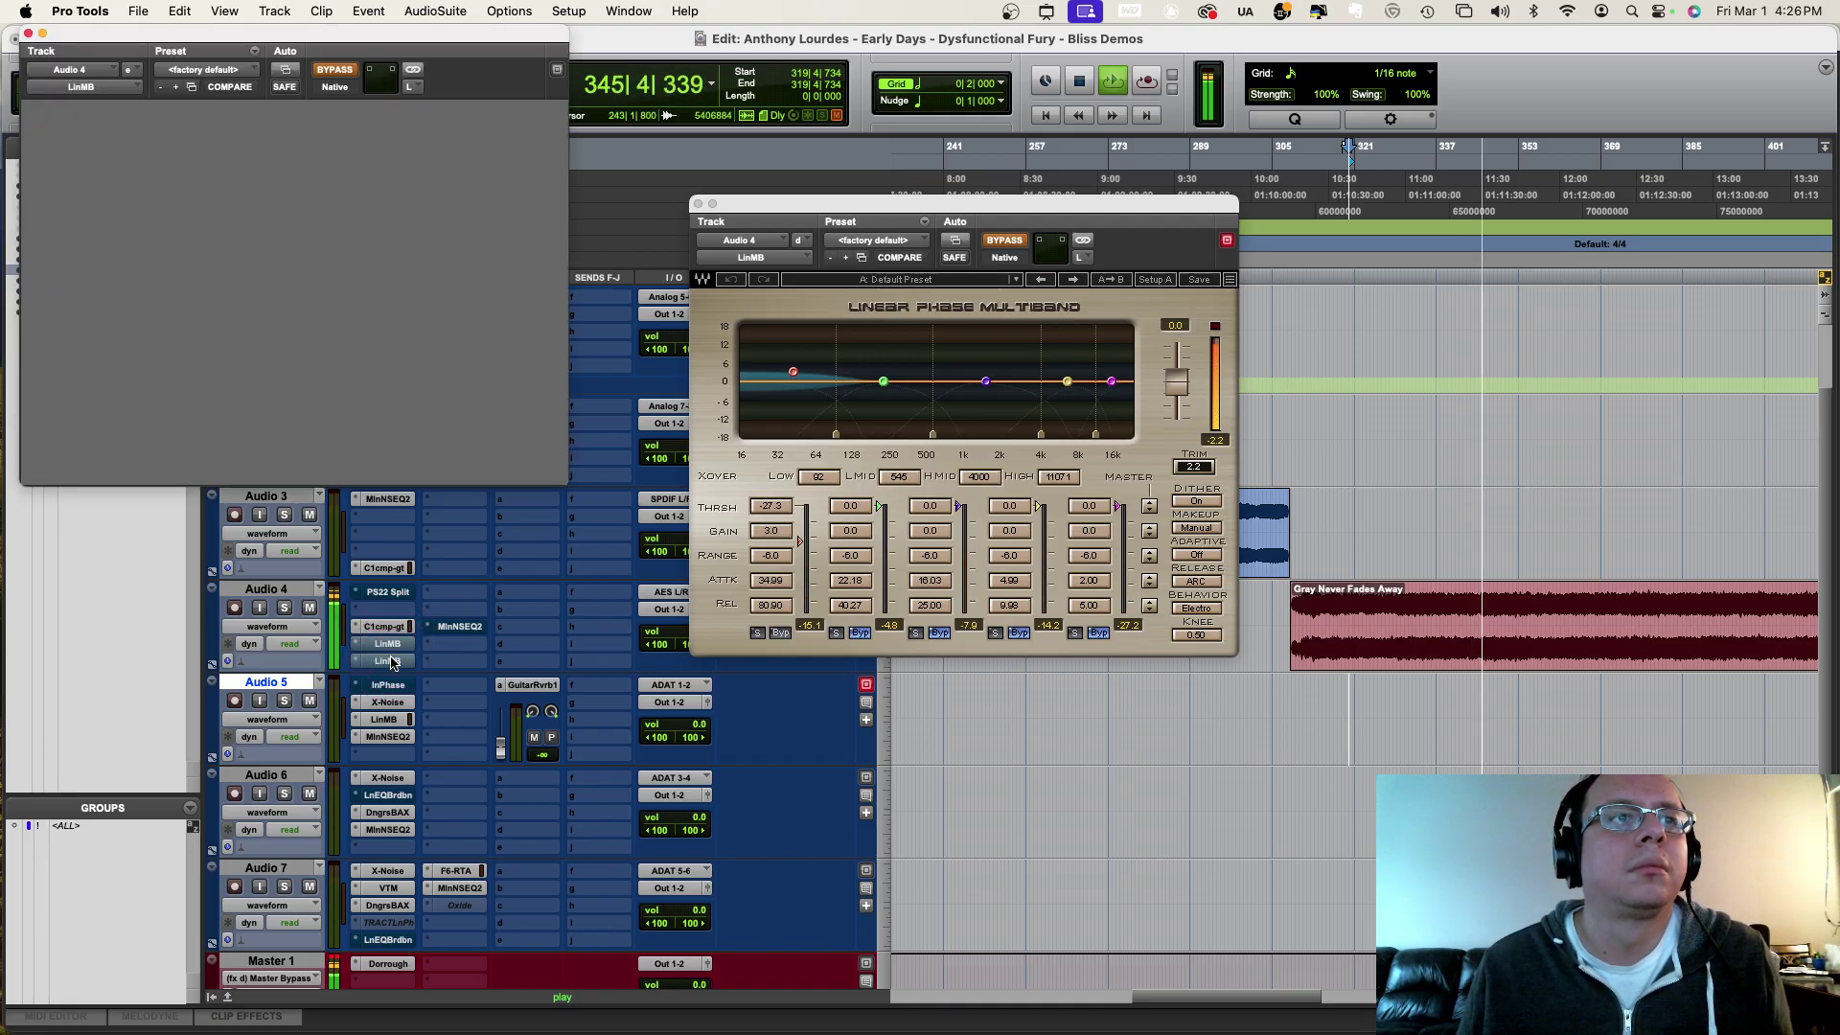
drag(353, 53, 1567, 213)
drag(1167, 206, 1004, 199)
Step: Close the plug-in windows and reopen both of Audio 4's LinMB instances apart from each other, from inserts D and E
click(1368, 292)
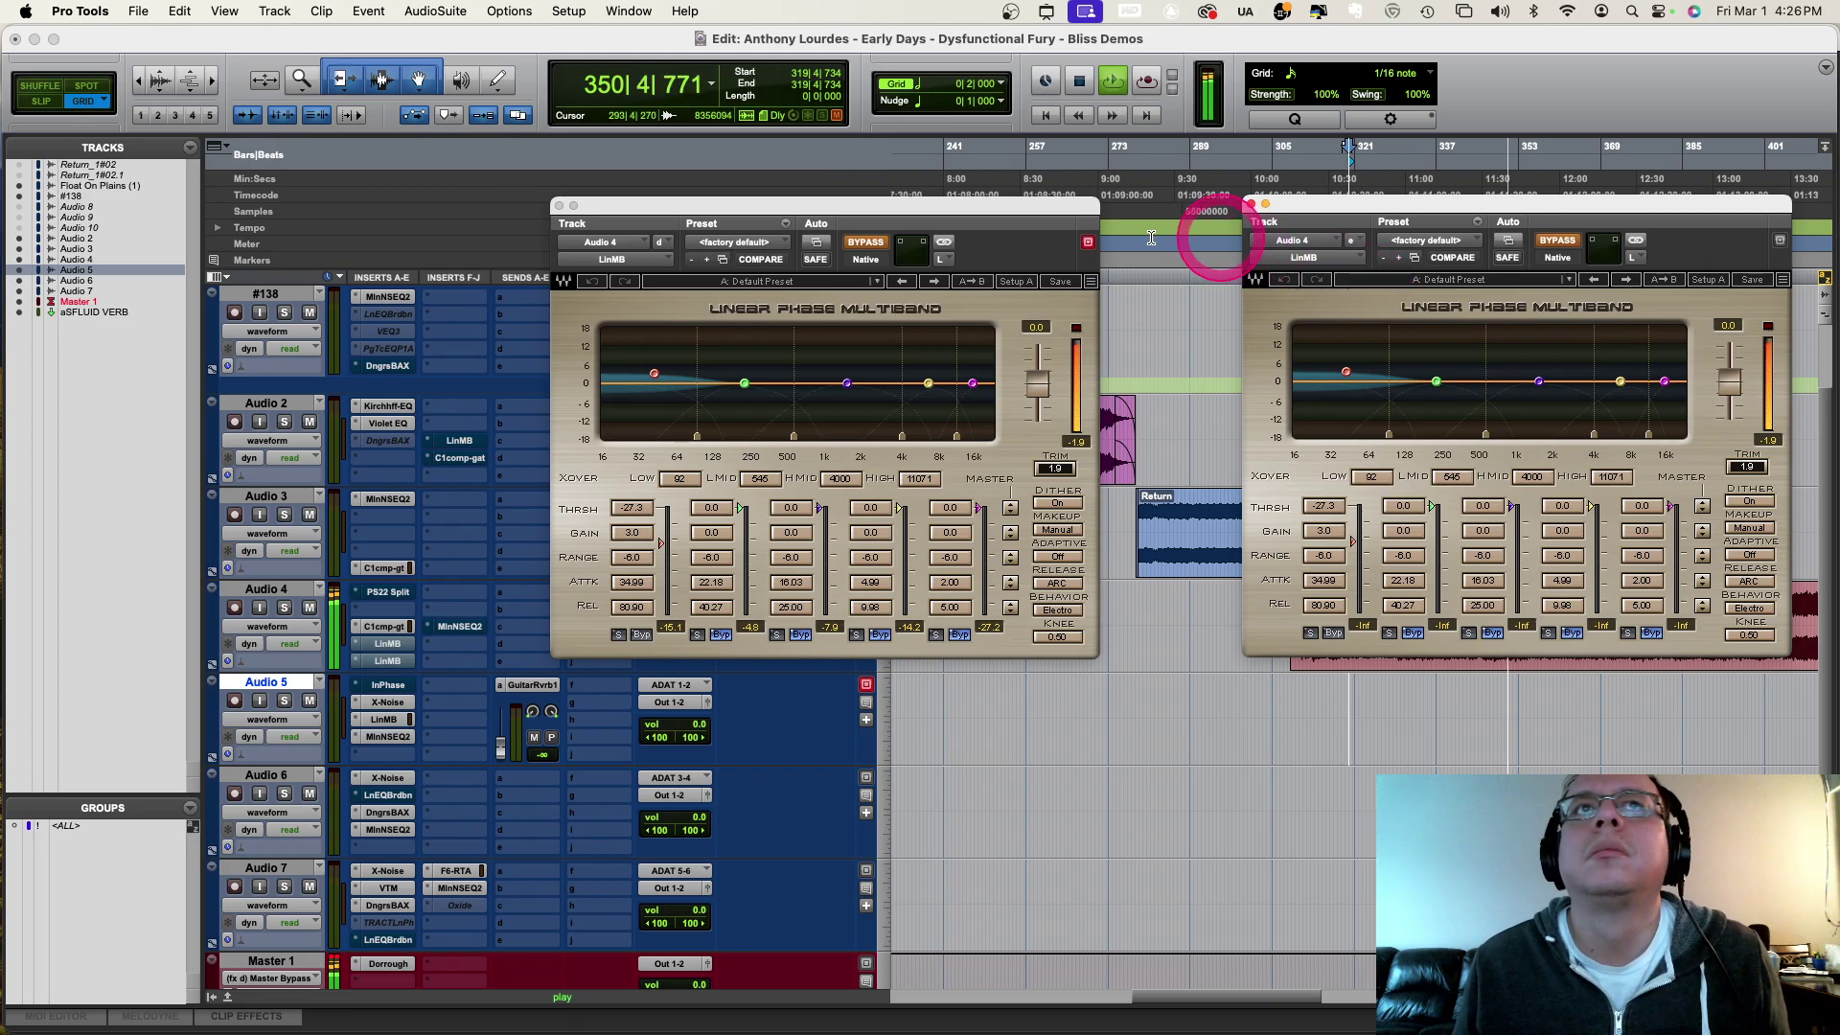
alt+click(560, 206)
click(388, 644)
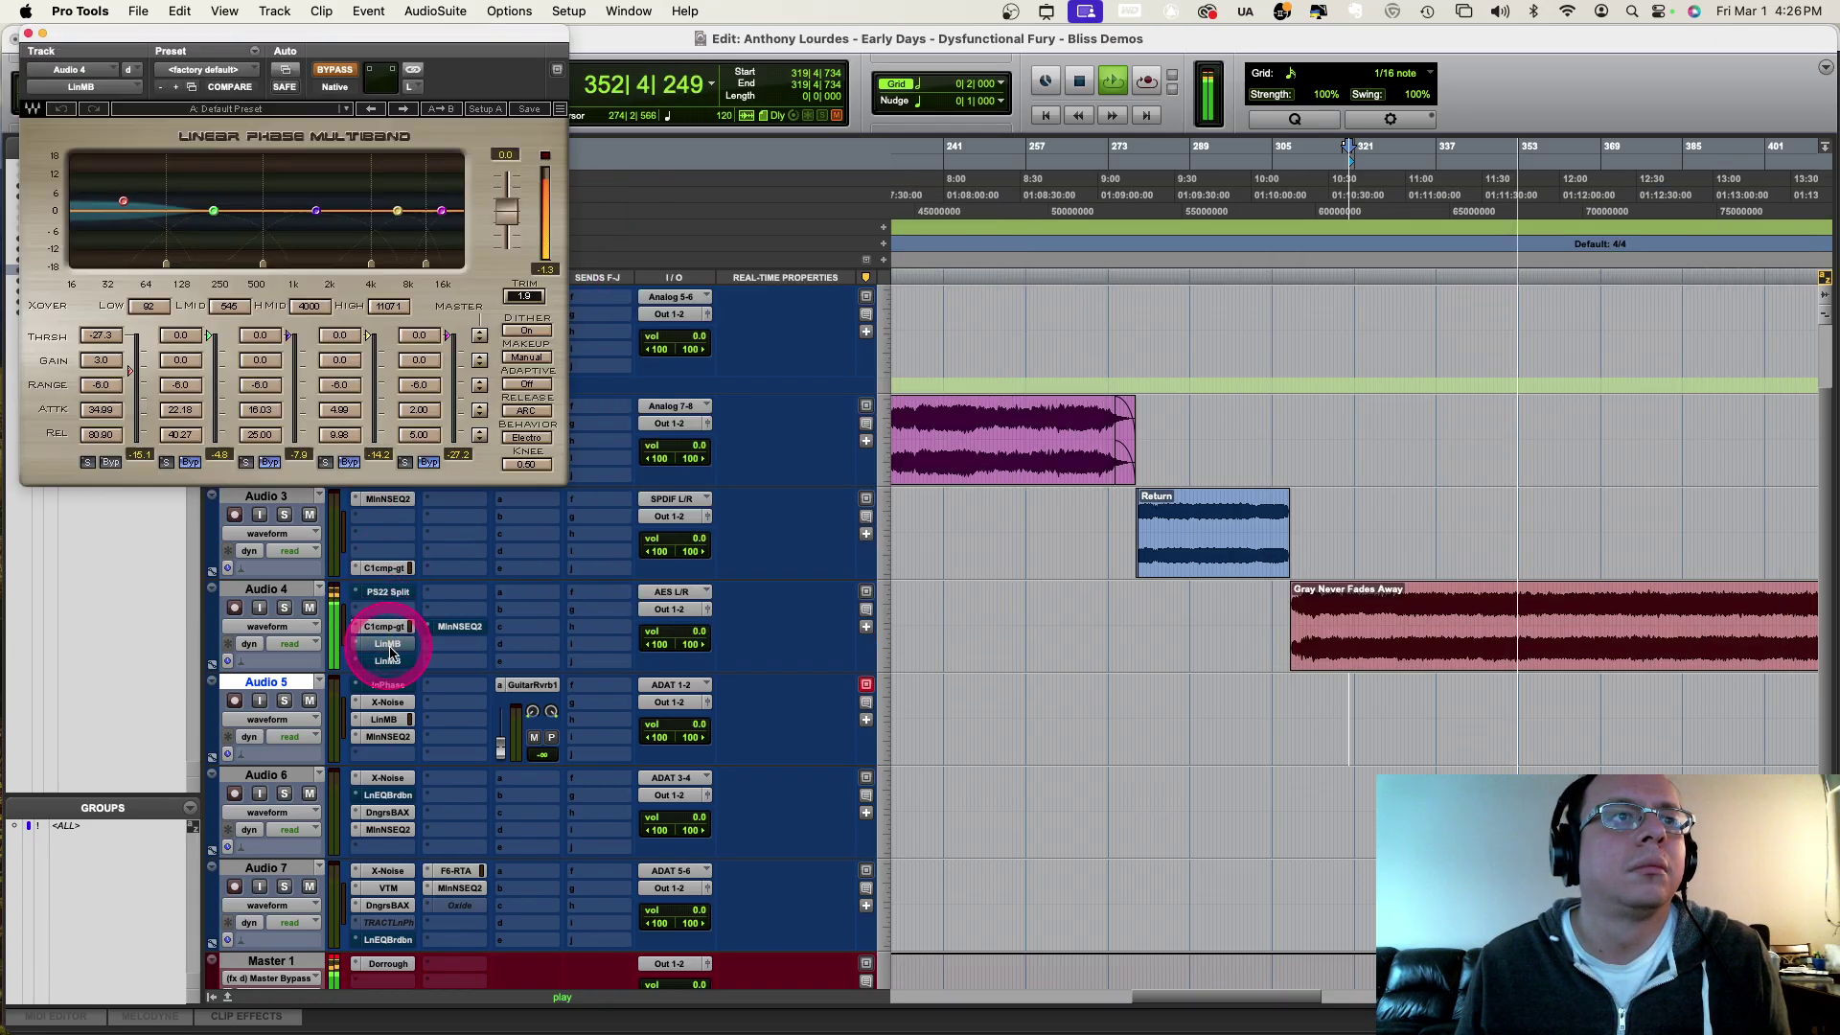
click(388, 660)
drag(355, 32, 1435, 39)
Step: Copy the left-channel settings of the LinMB on insert D and paste them into the right channel of the one on insert E
click(1482, 84)
click(1500, 119)
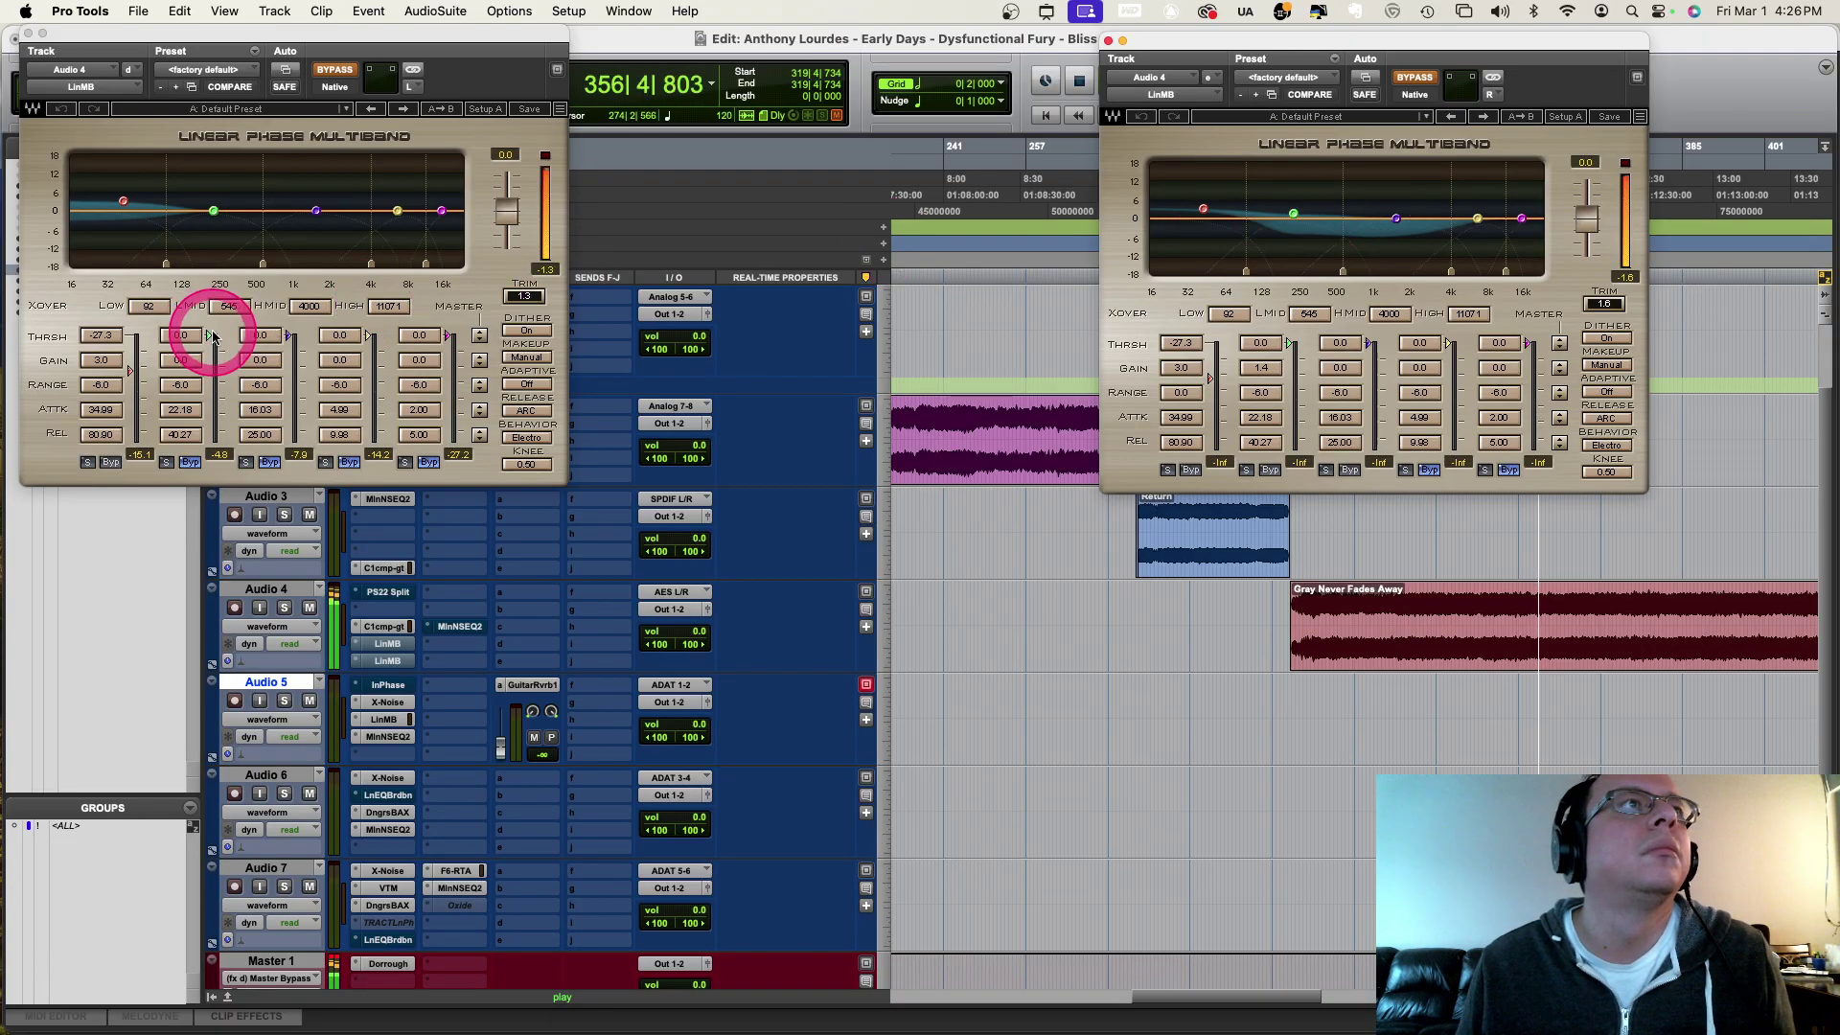
click(1187, 345)
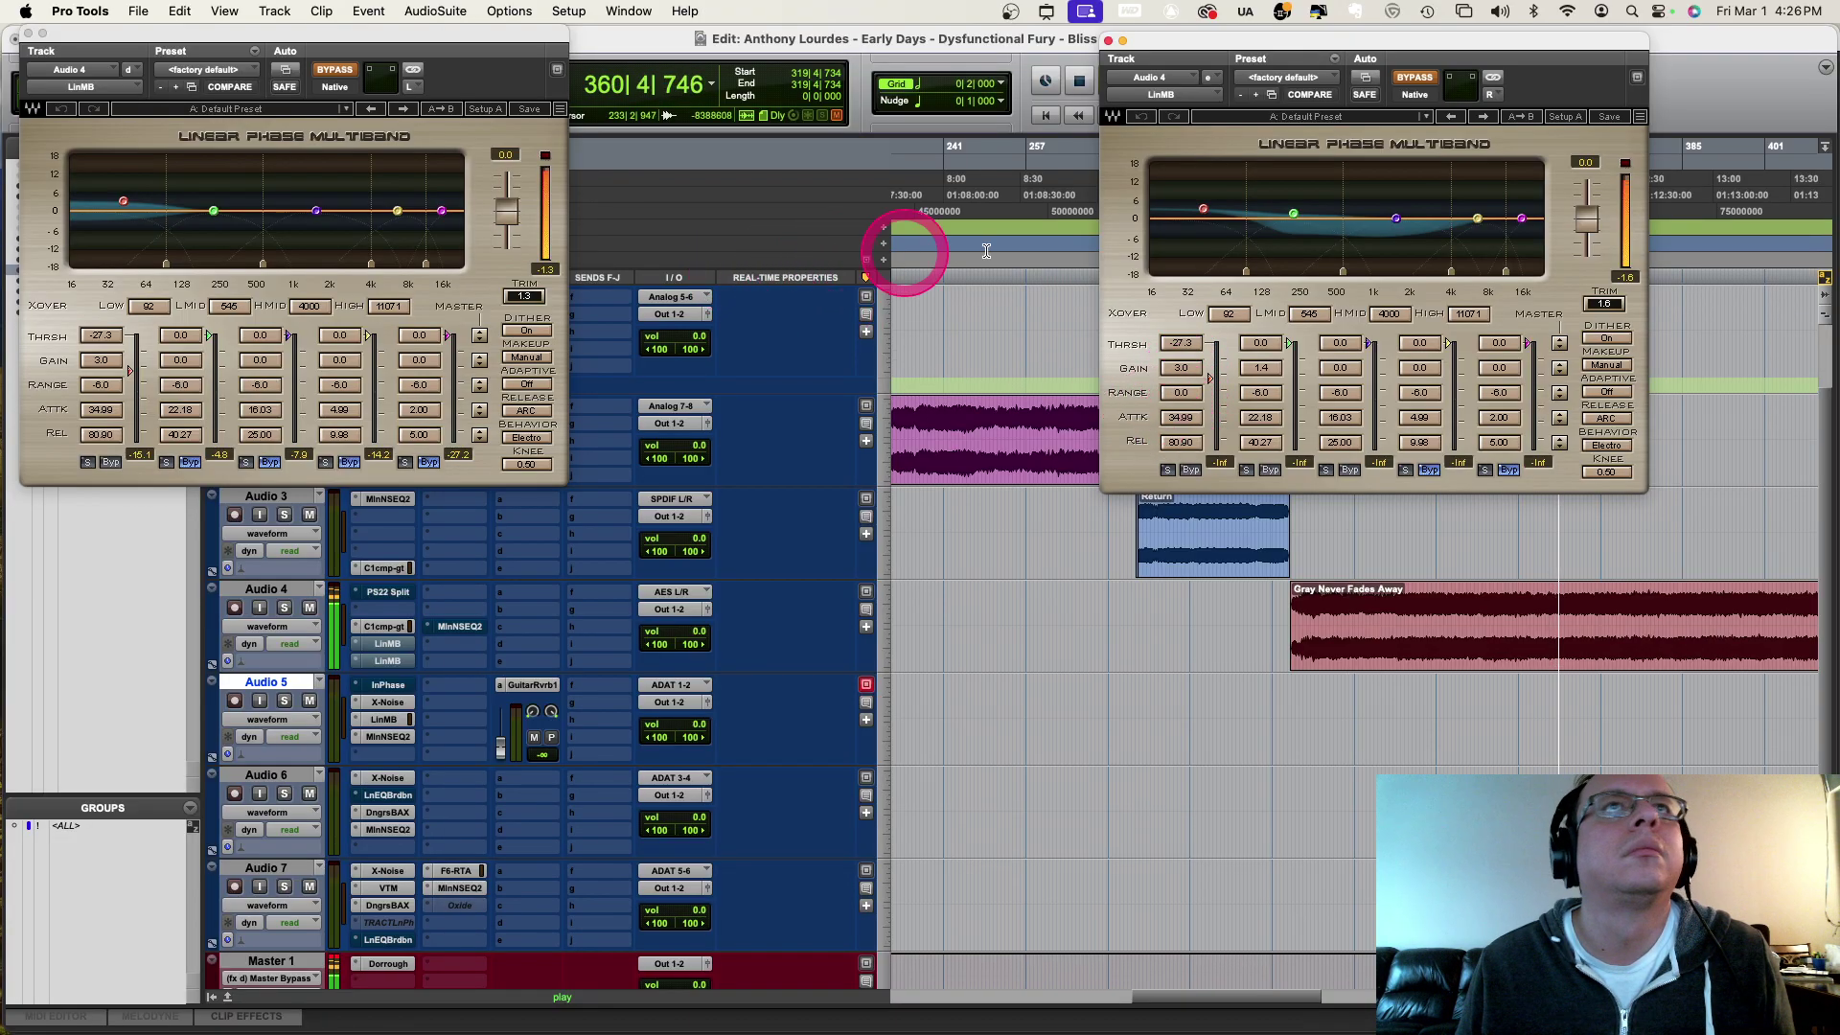
click(255, 52)
click(294, 97)
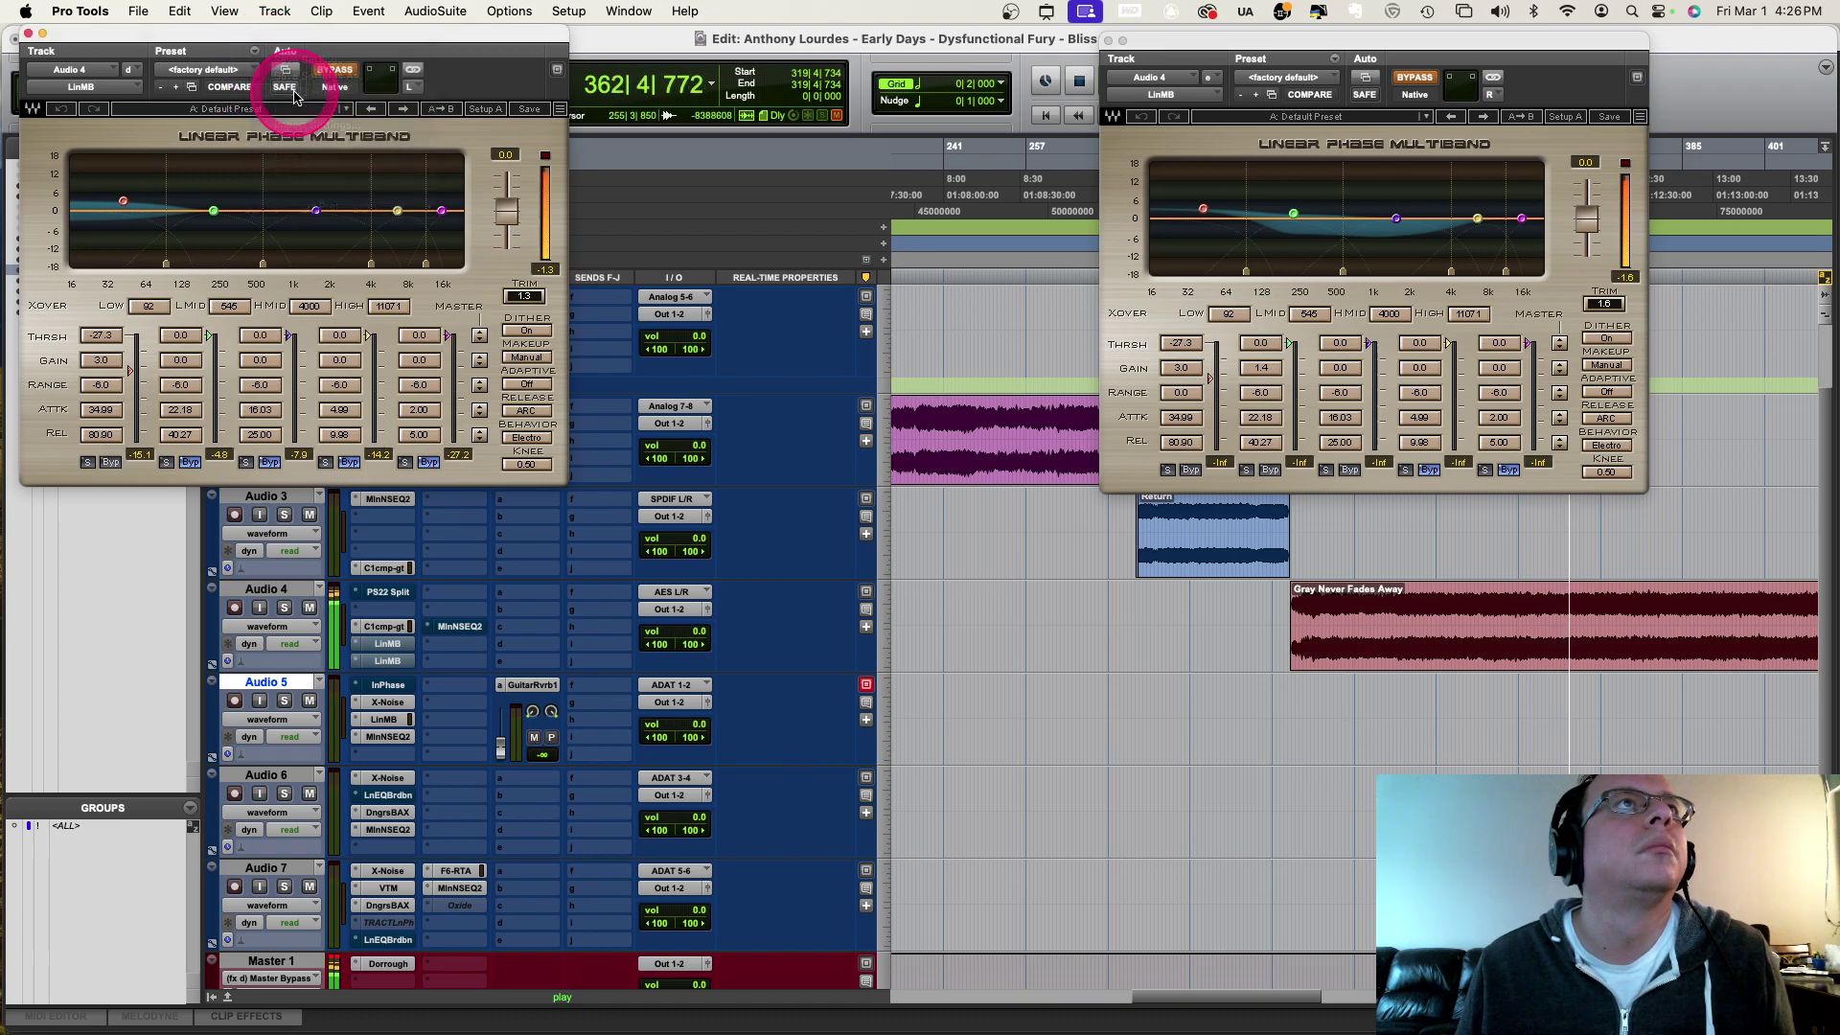
click(1336, 60)
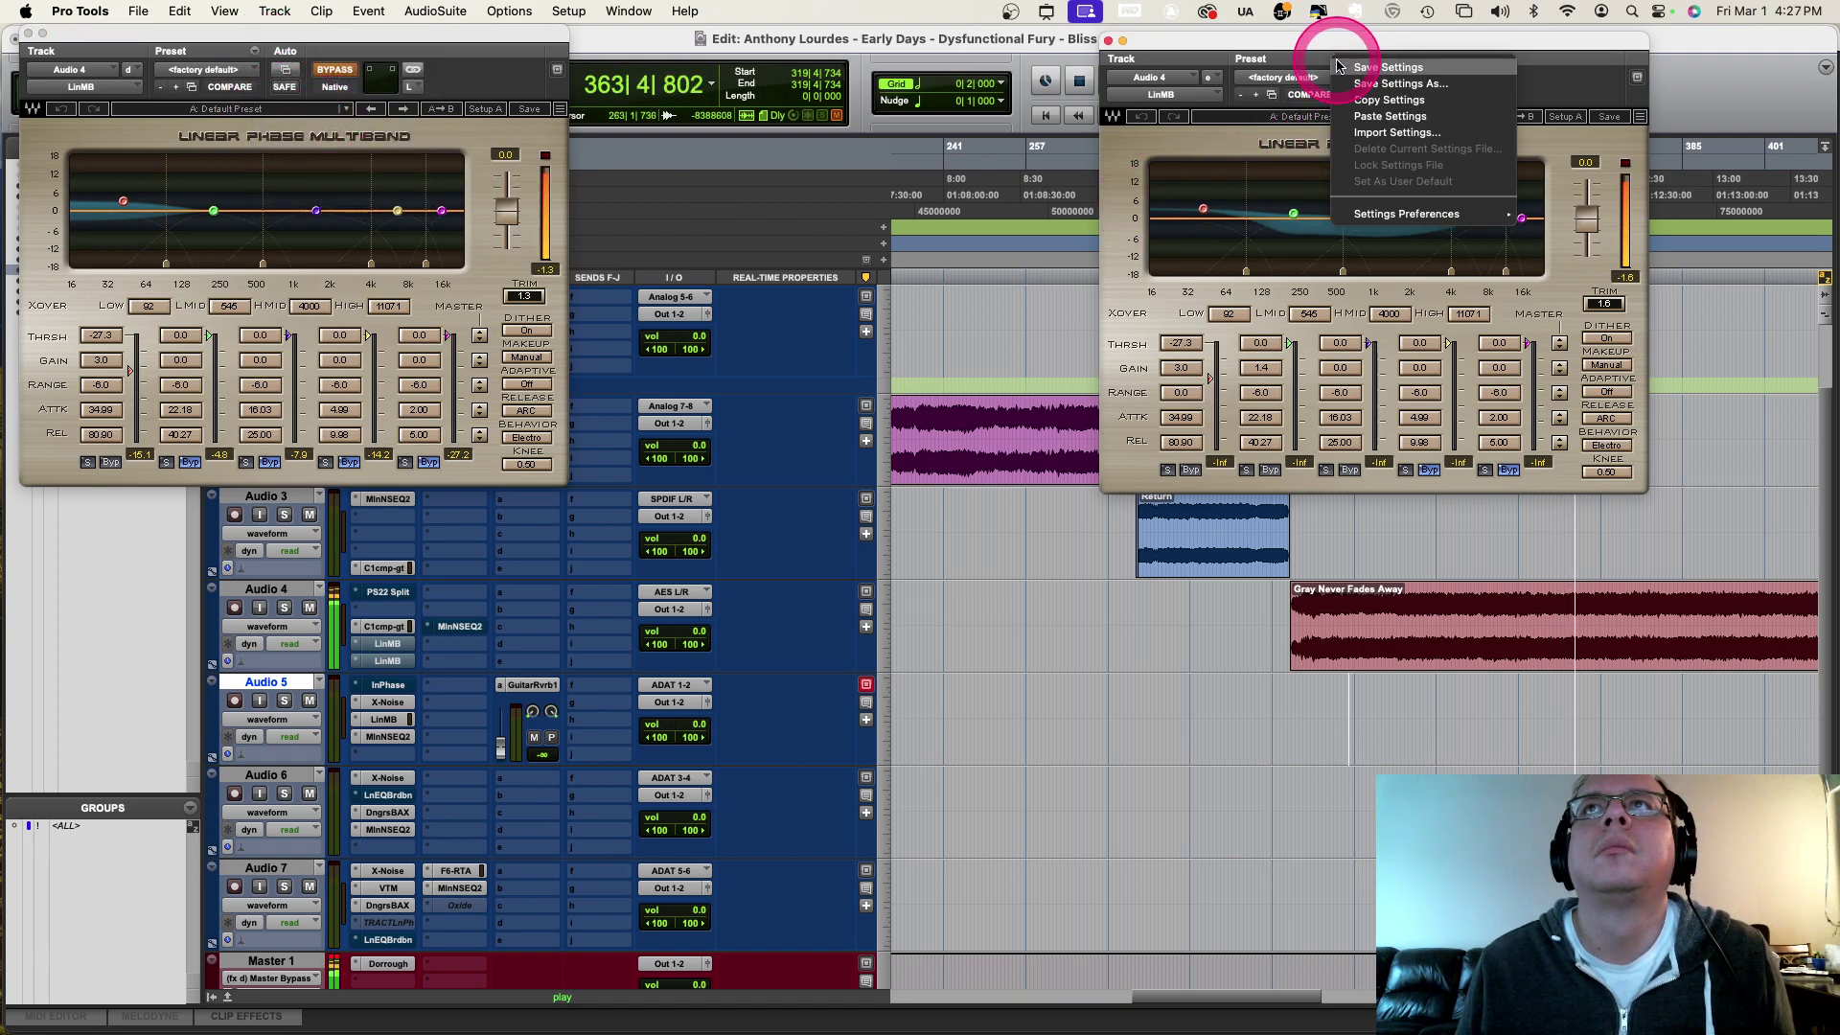
click(1363, 117)
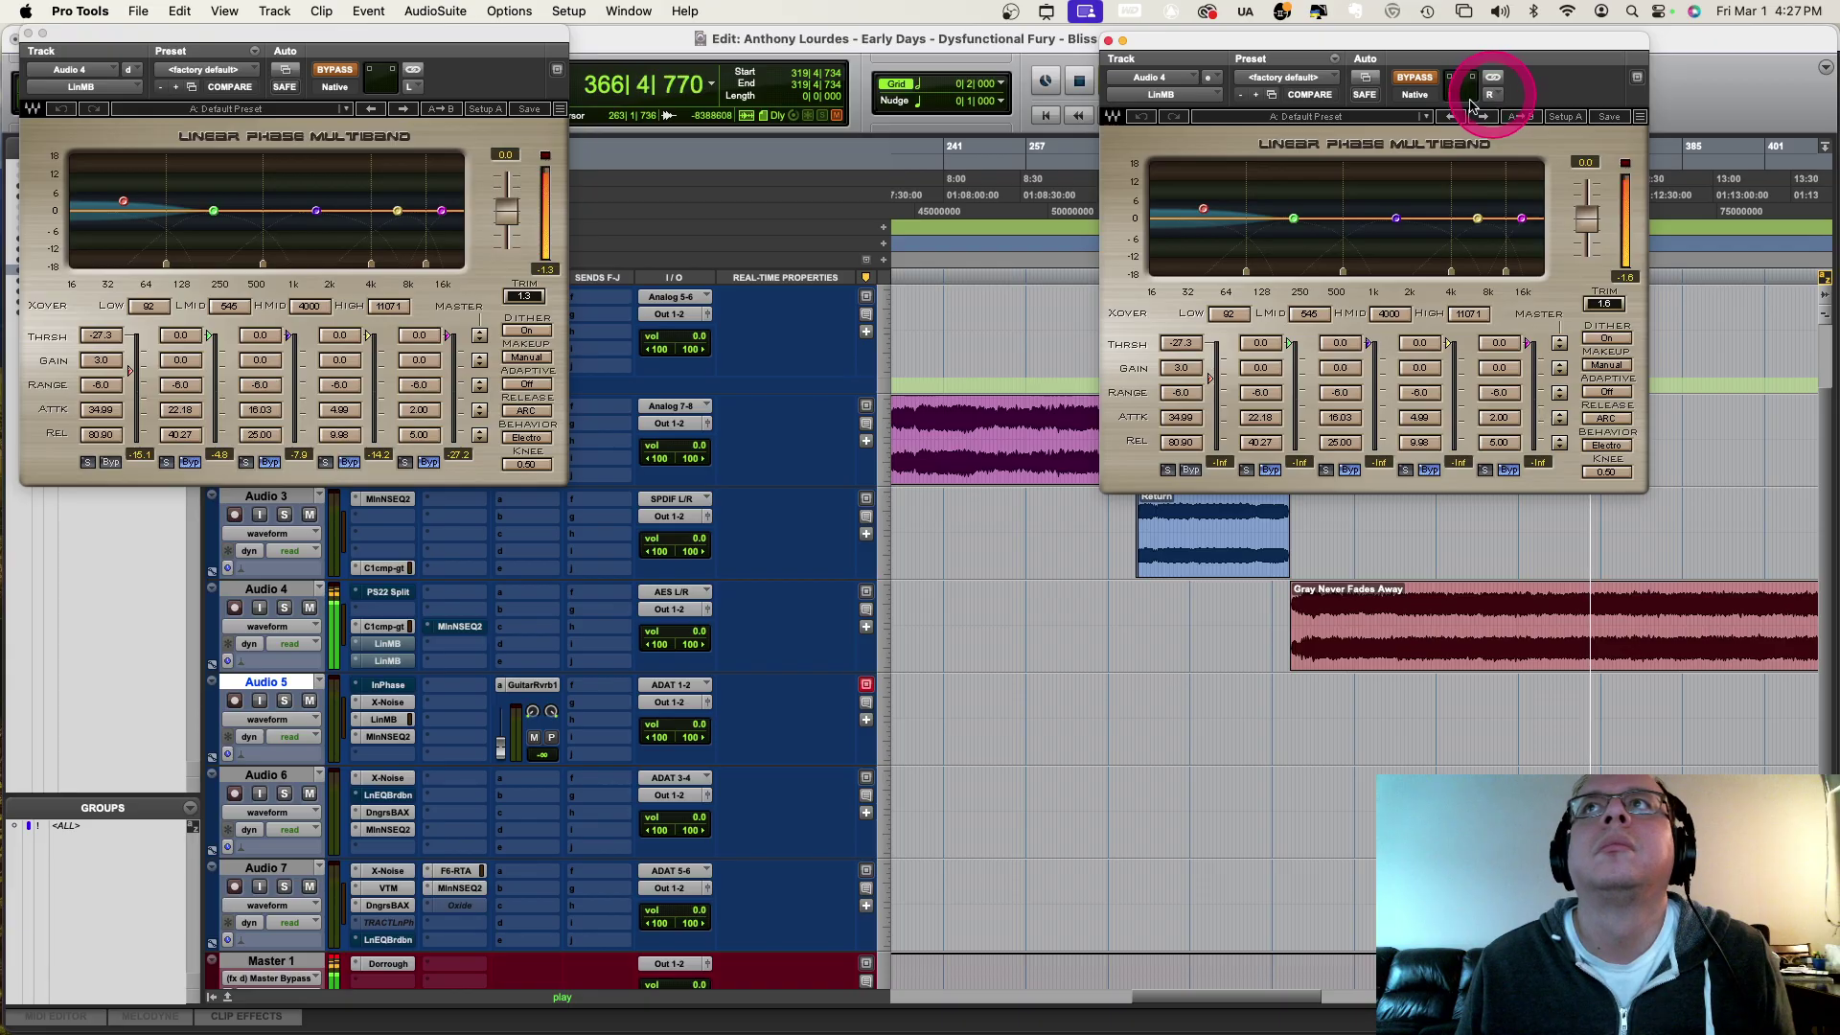
Step: Copy the right-channel settings of the LinMB on insert D and paste them into the left channel of the one on insert E
click(410, 86)
click(419, 109)
click(256, 60)
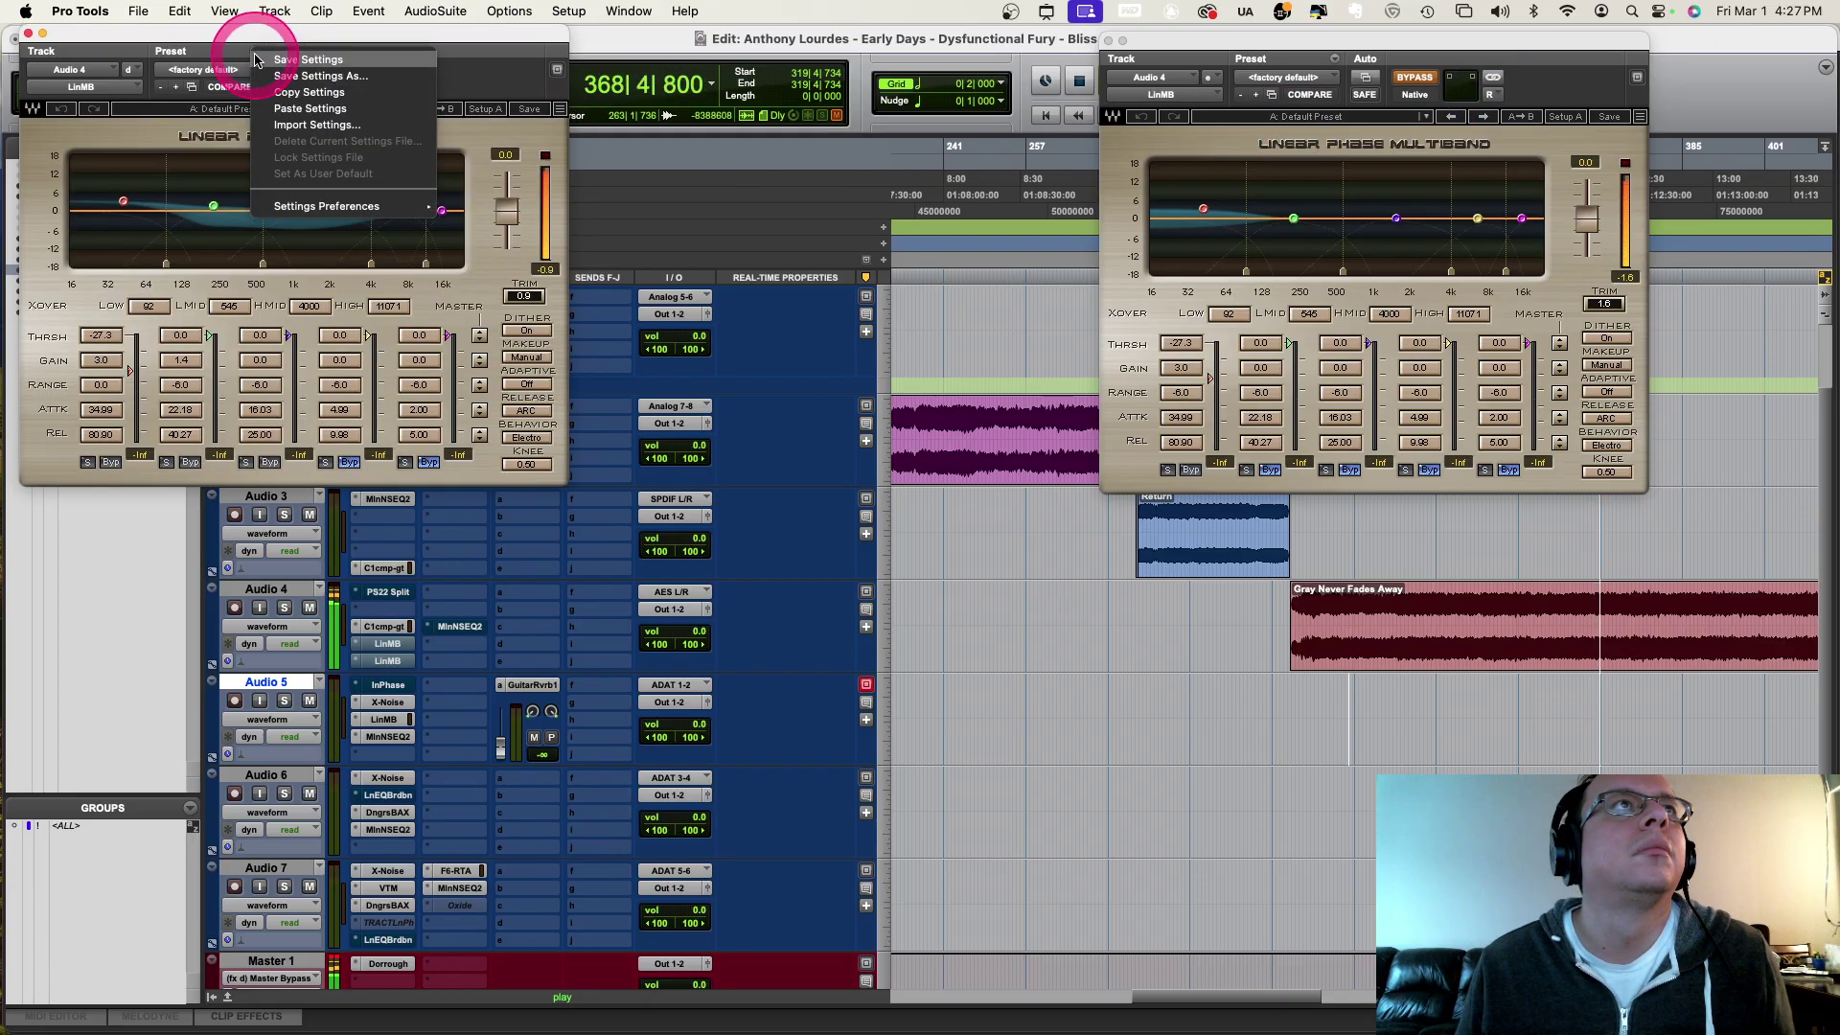
click(283, 92)
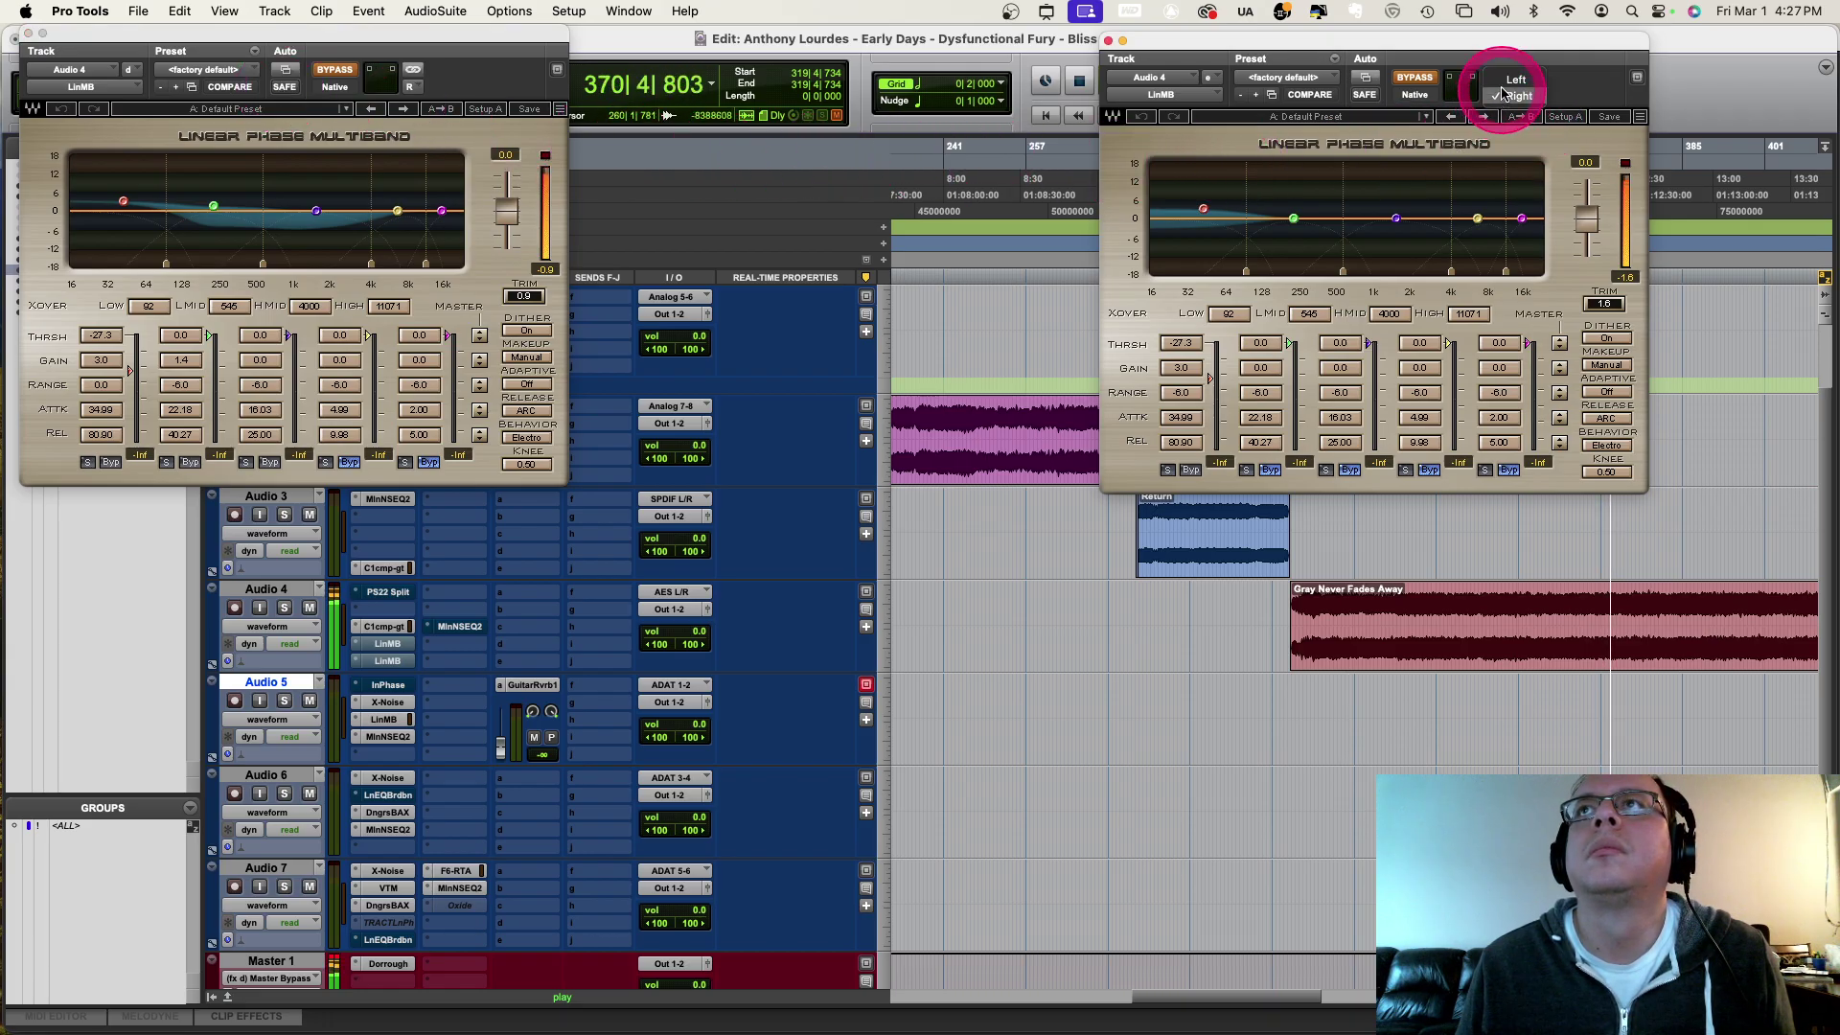
click(1491, 92)
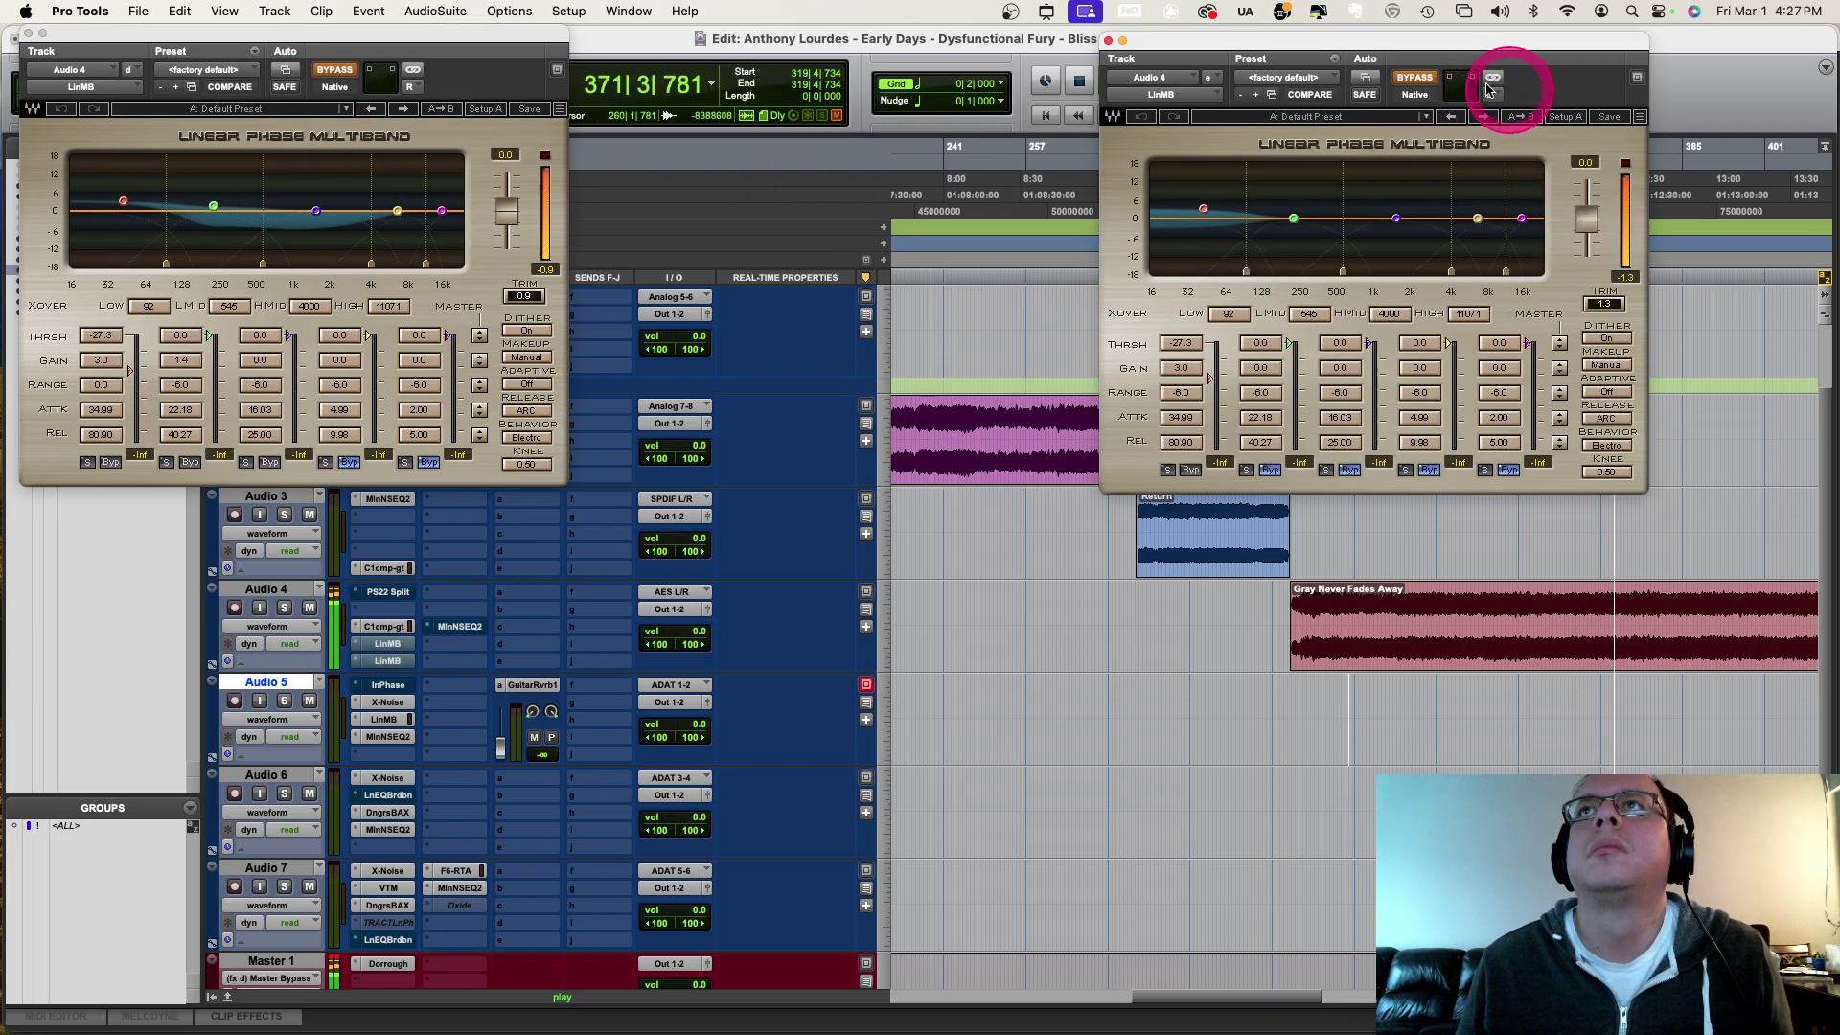
click(1333, 59)
click(1363, 118)
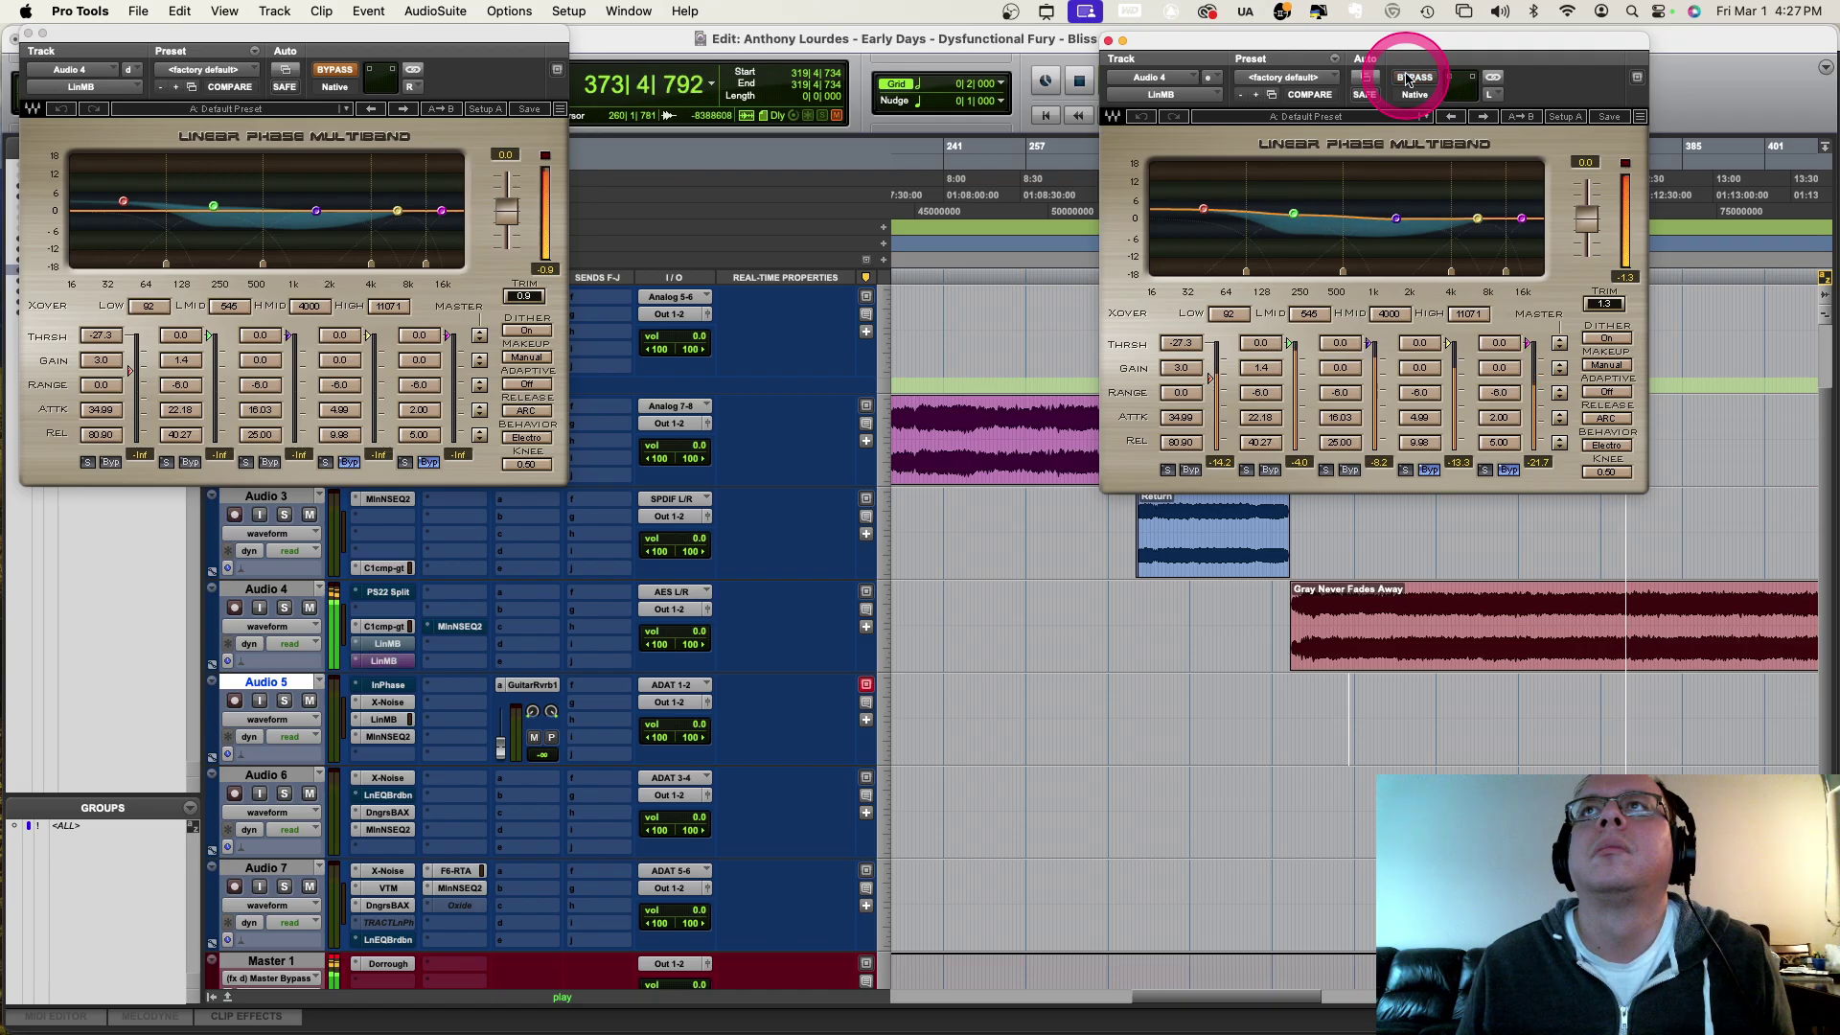
Step: Take both channels of the insert E LinMB out of bypass, check its left and right settings, and close its window
click(1203, 208)
click(936, 398)
click(1491, 76)
click(1458, 76)
click(1488, 96)
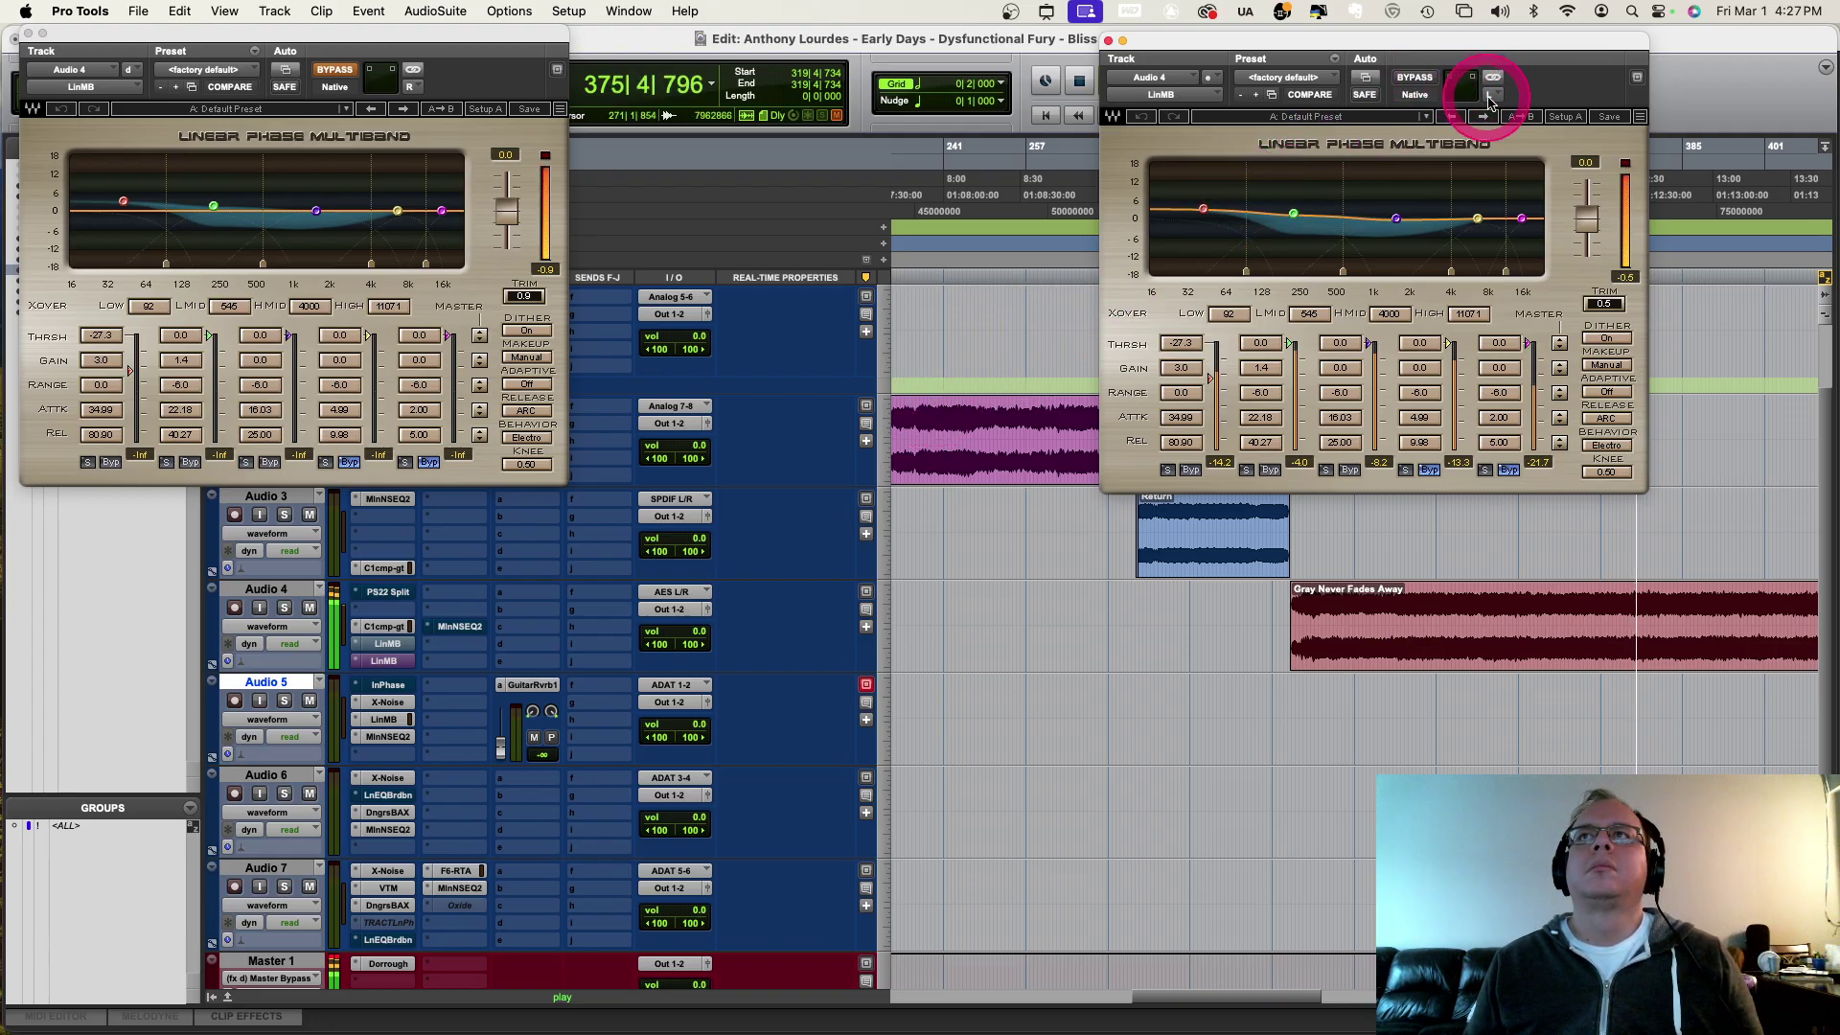
click(1452, 84)
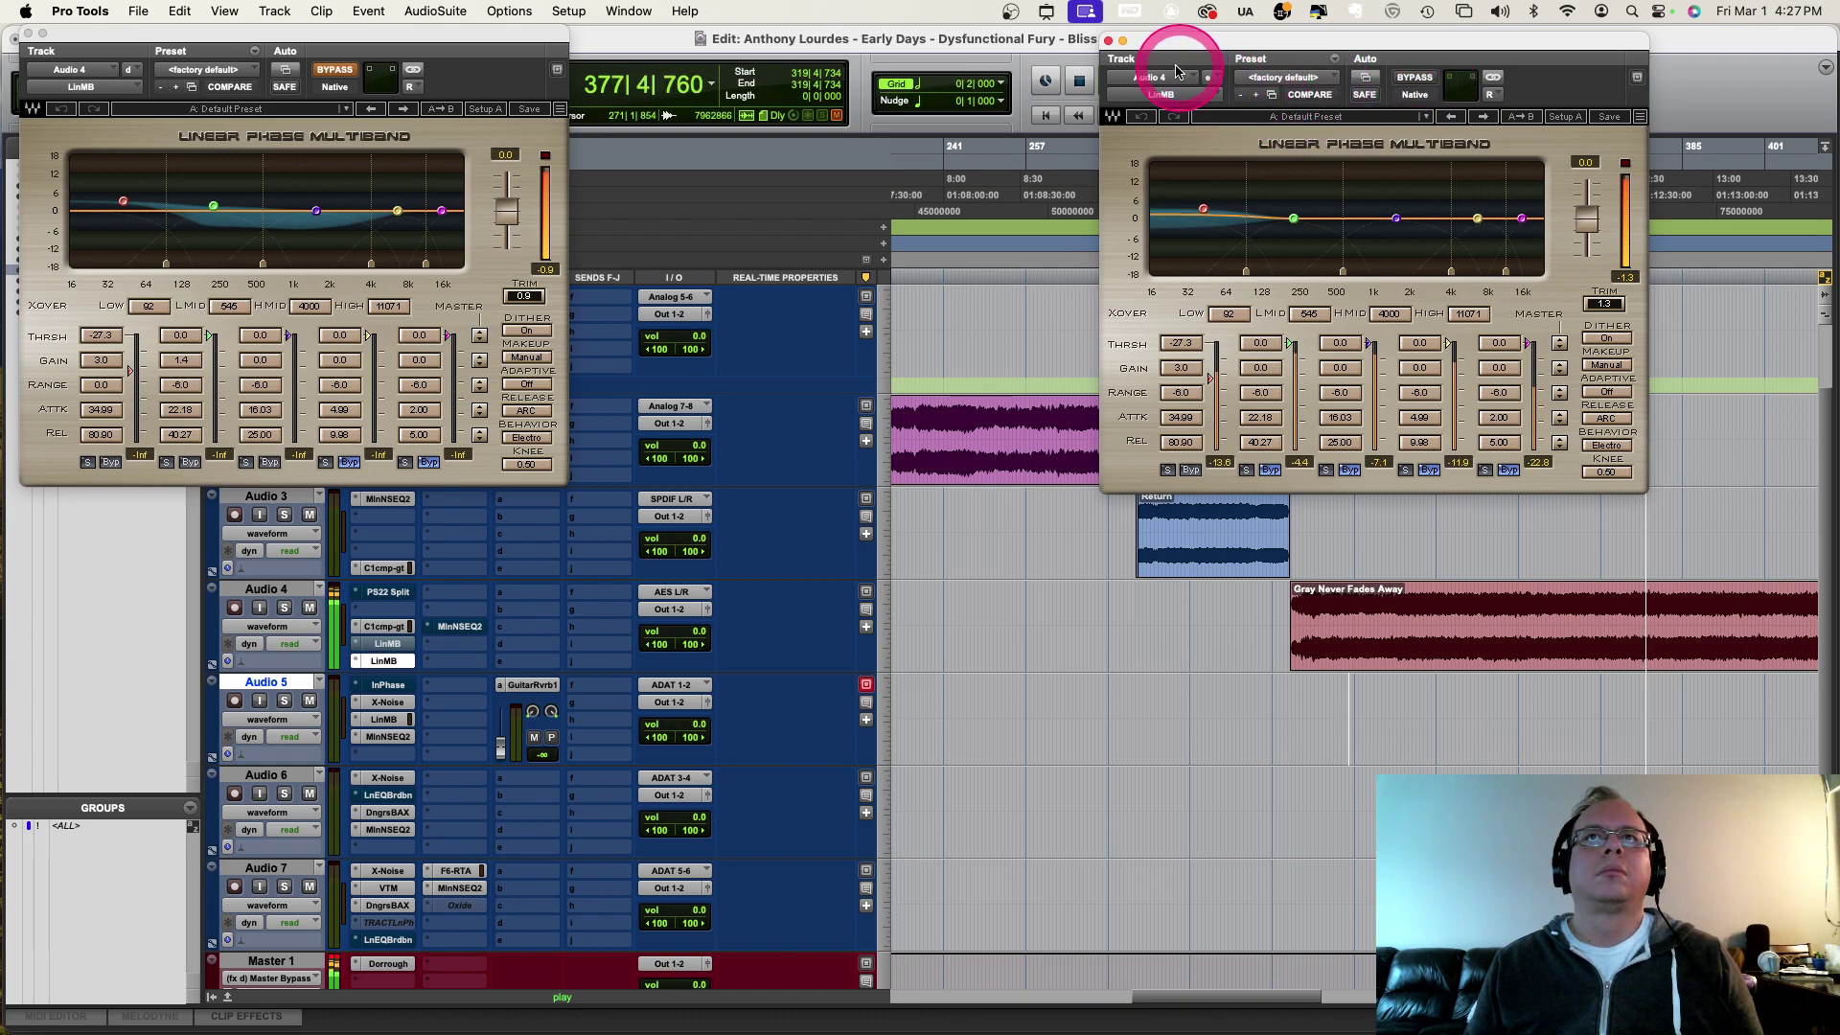
click(1108, 41)
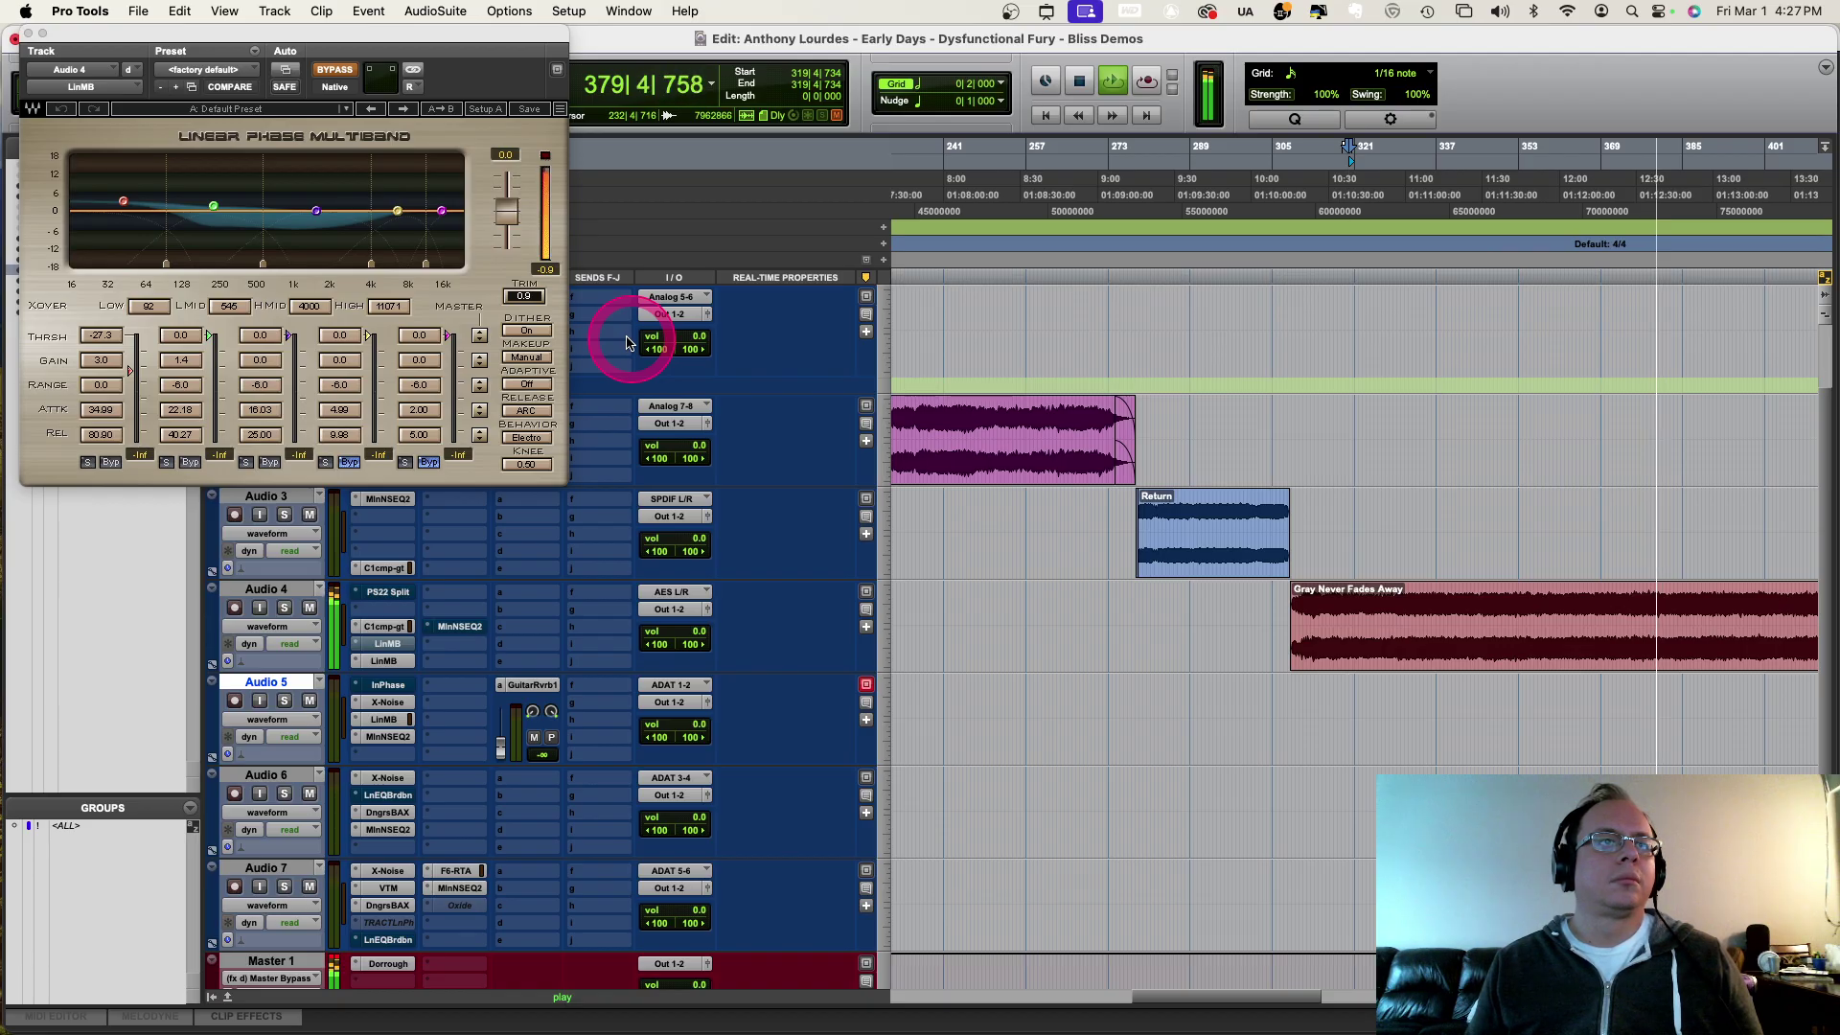
Step: Compare Audio 4's two LinMB instances during playback by alternating bypass between inserts D and E, leaving the one on insert D active
click(380, 646)
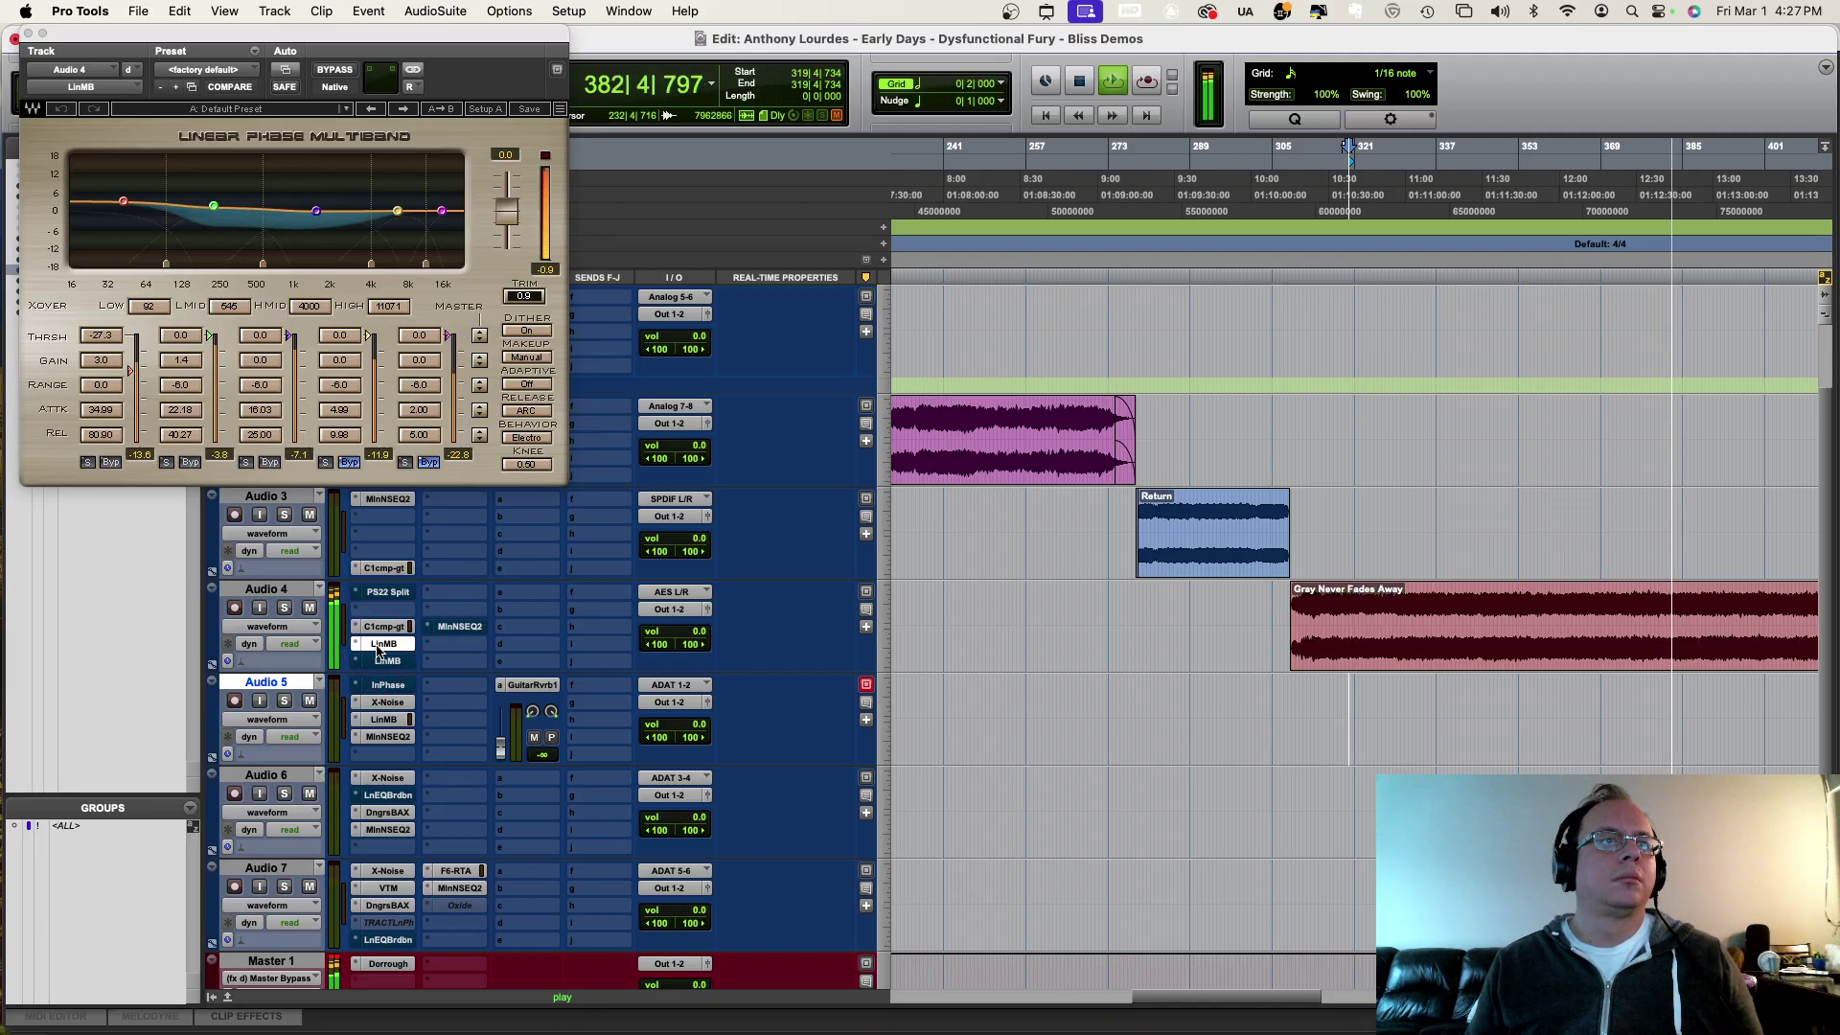
click(387, 662)
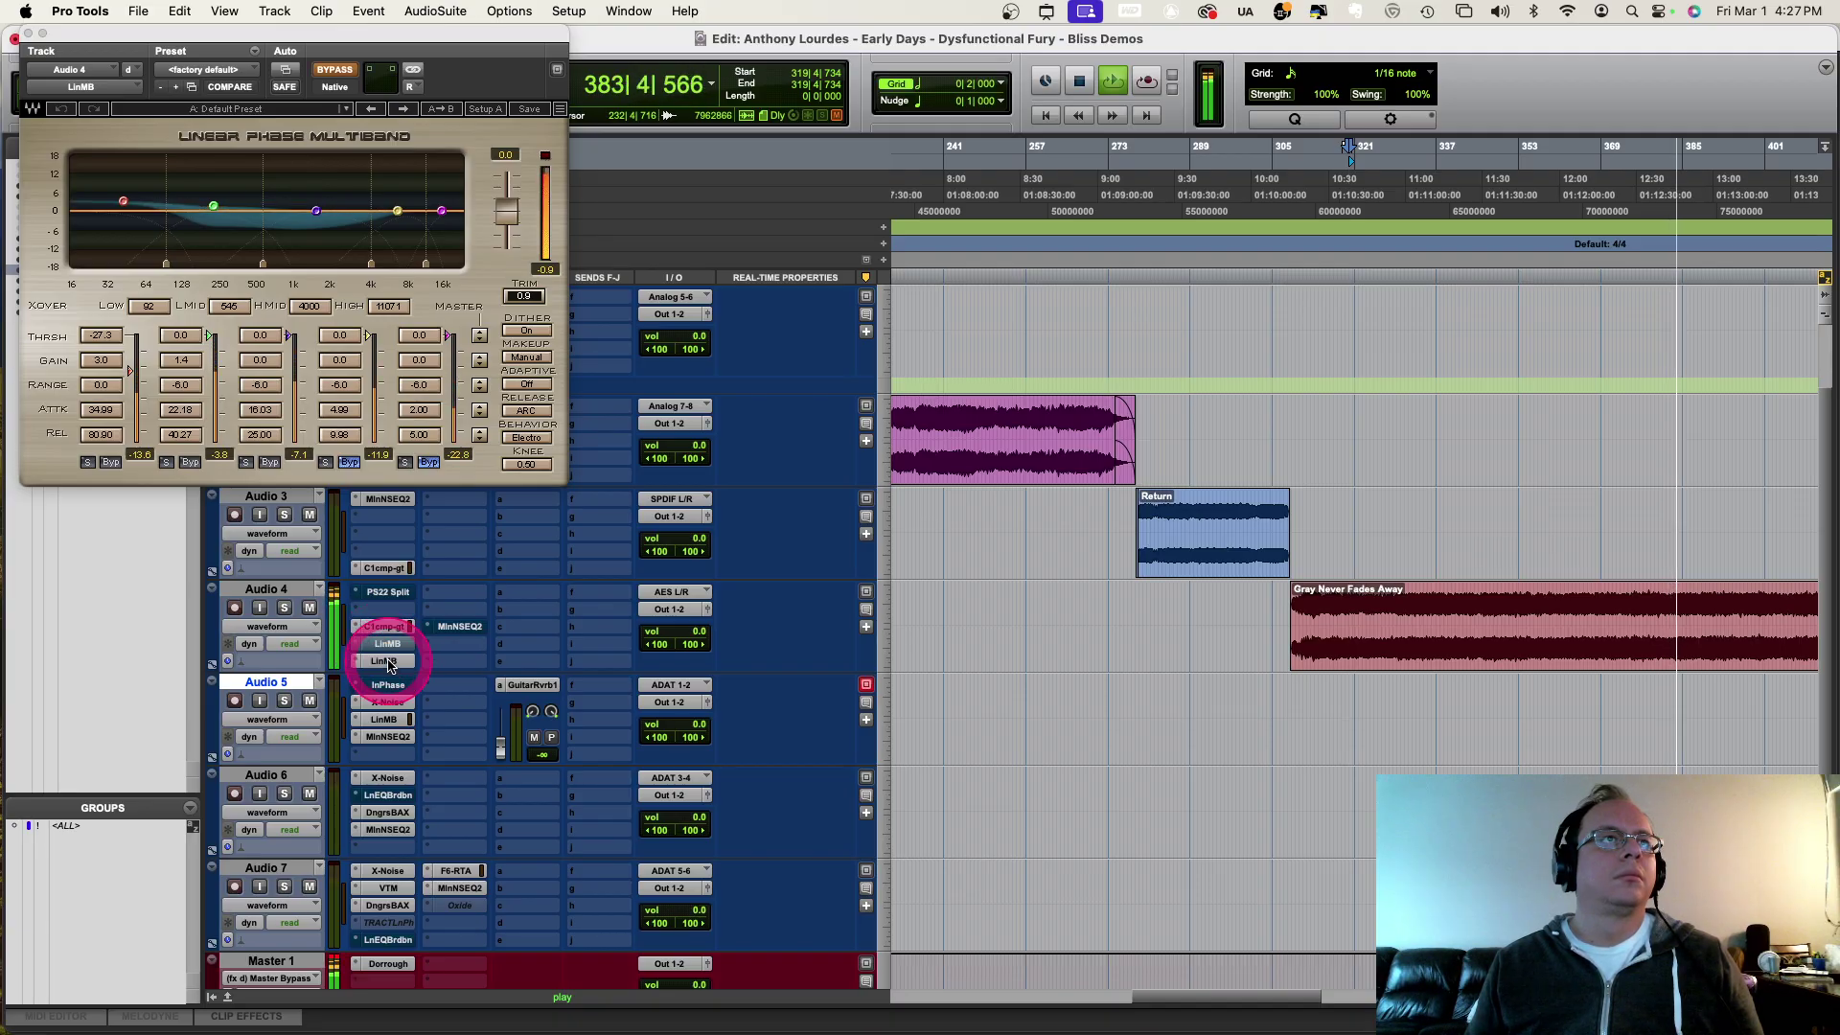
click(388, 648)
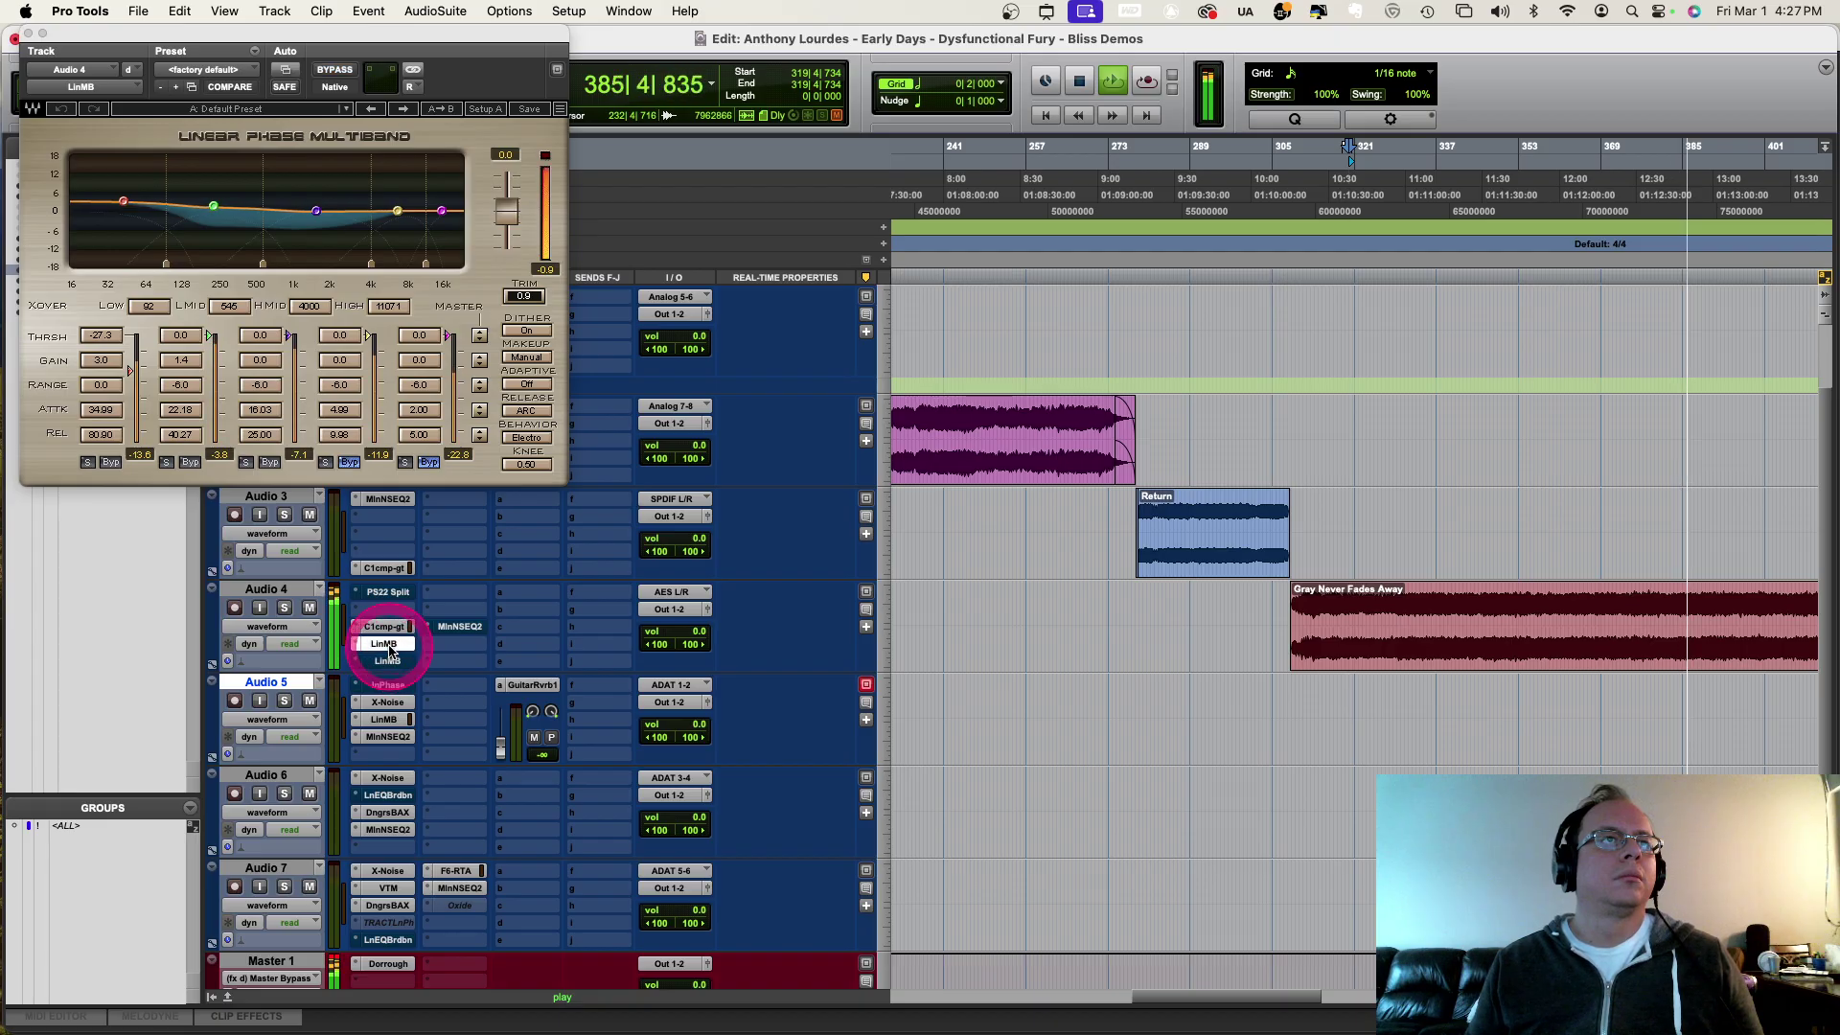
Step: Reposition the insert D LinMB window away from the track inserts and check its left- and right-channel settings
drag(407, 35, 1011, 10)
click(1066, 73)
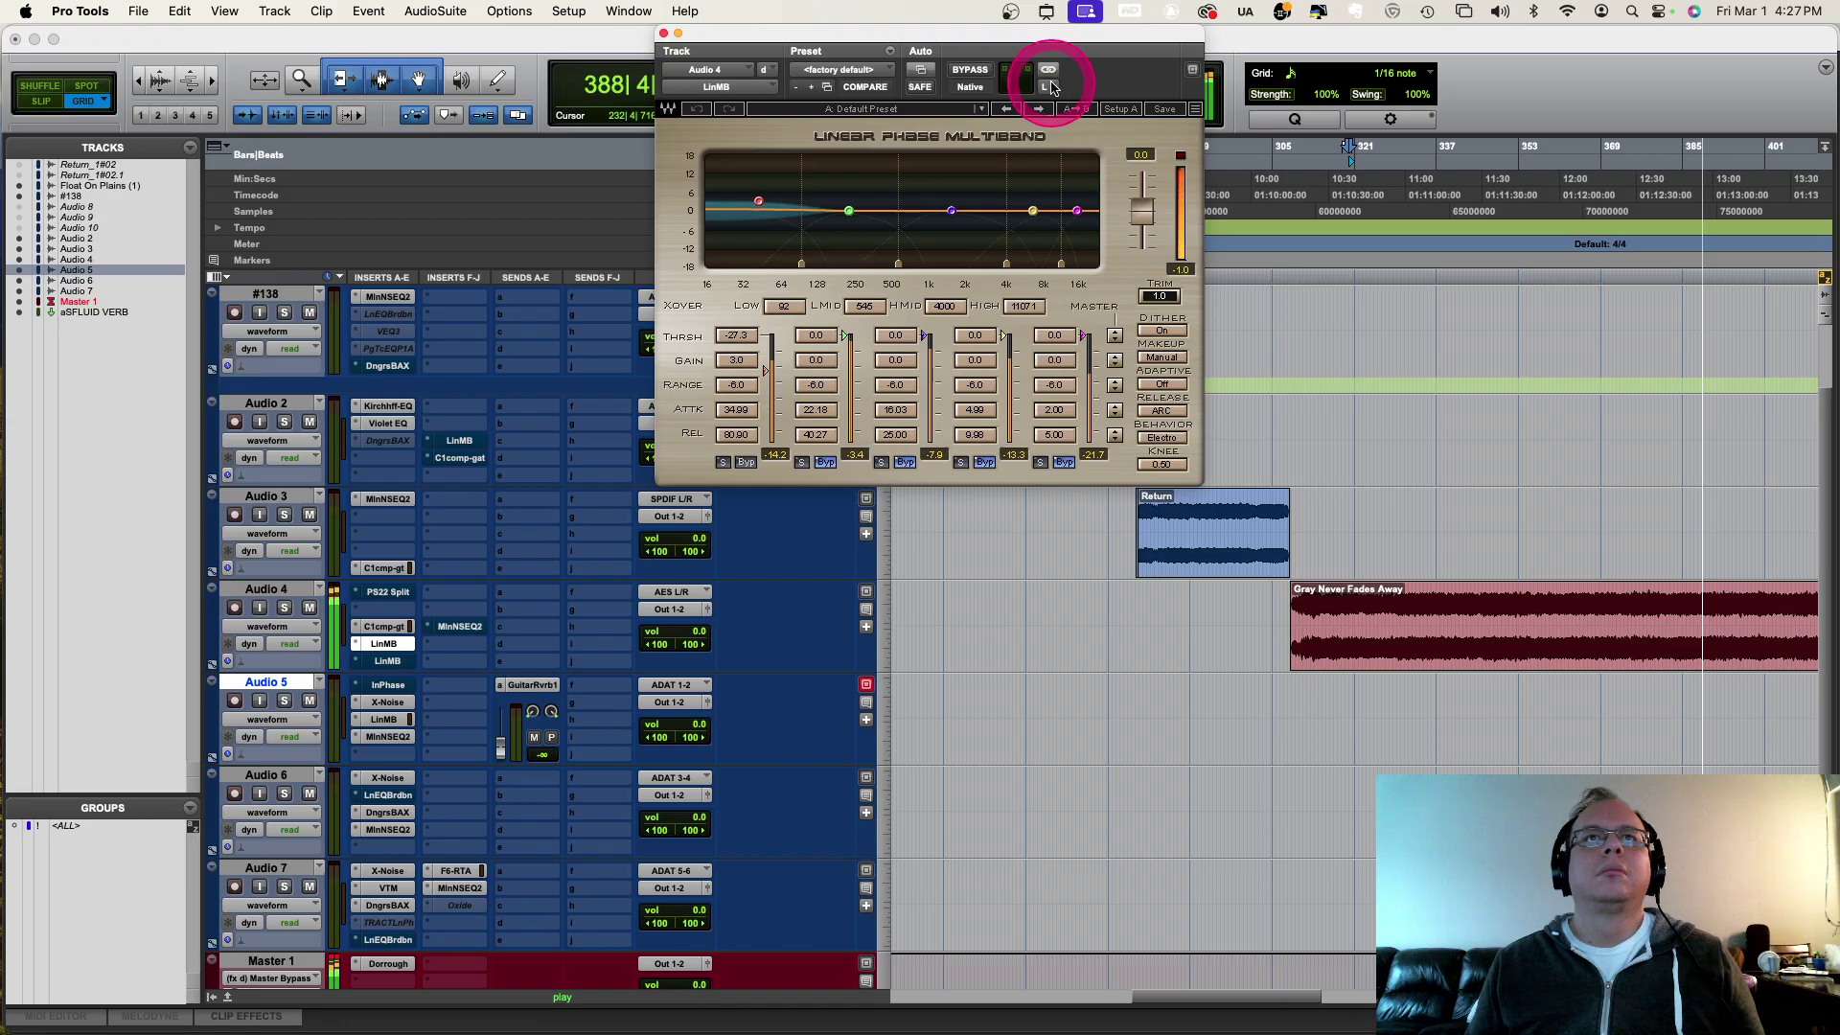
click(1048, 88)
click(1054, 103)
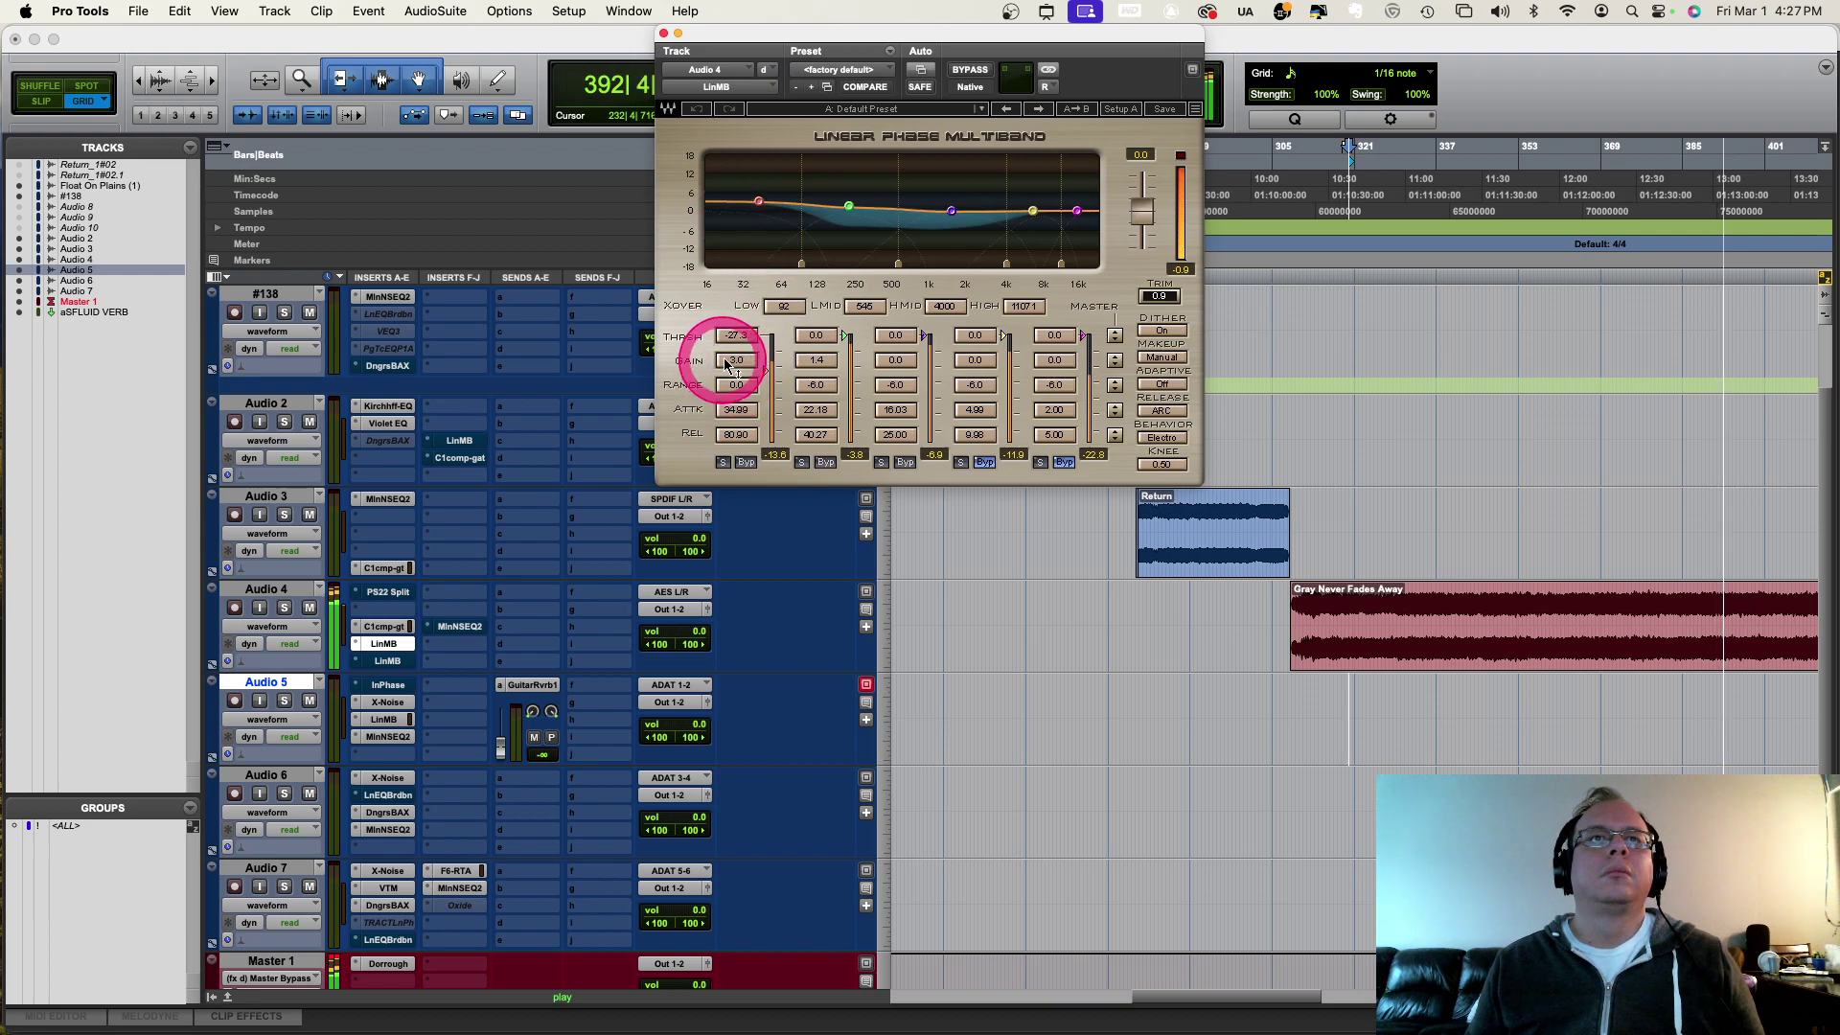
Step: Try a much higher low-band gain on the insert D LinMB, undo the change, and close its window
mouse_move(732, 364)
mouse_down()
mouse_move(731, 279)
mouse_move(732, 370)
mouse_up()
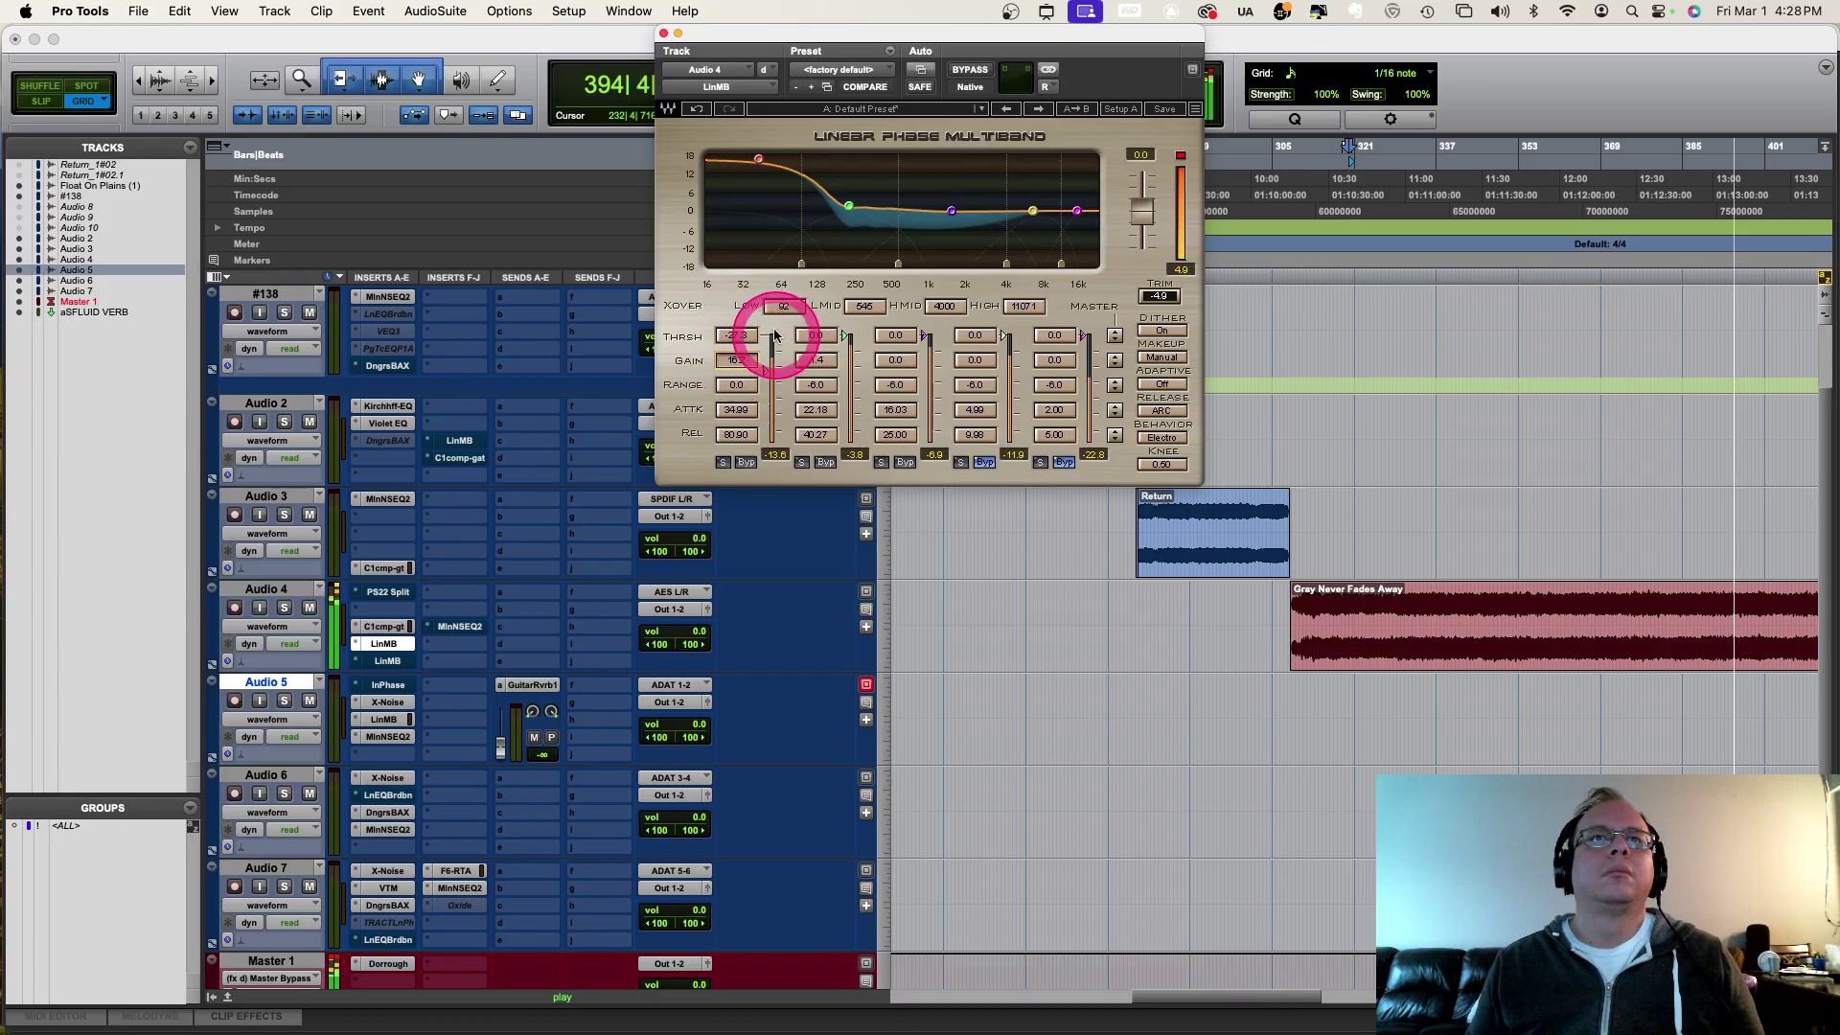
click(696, 112)
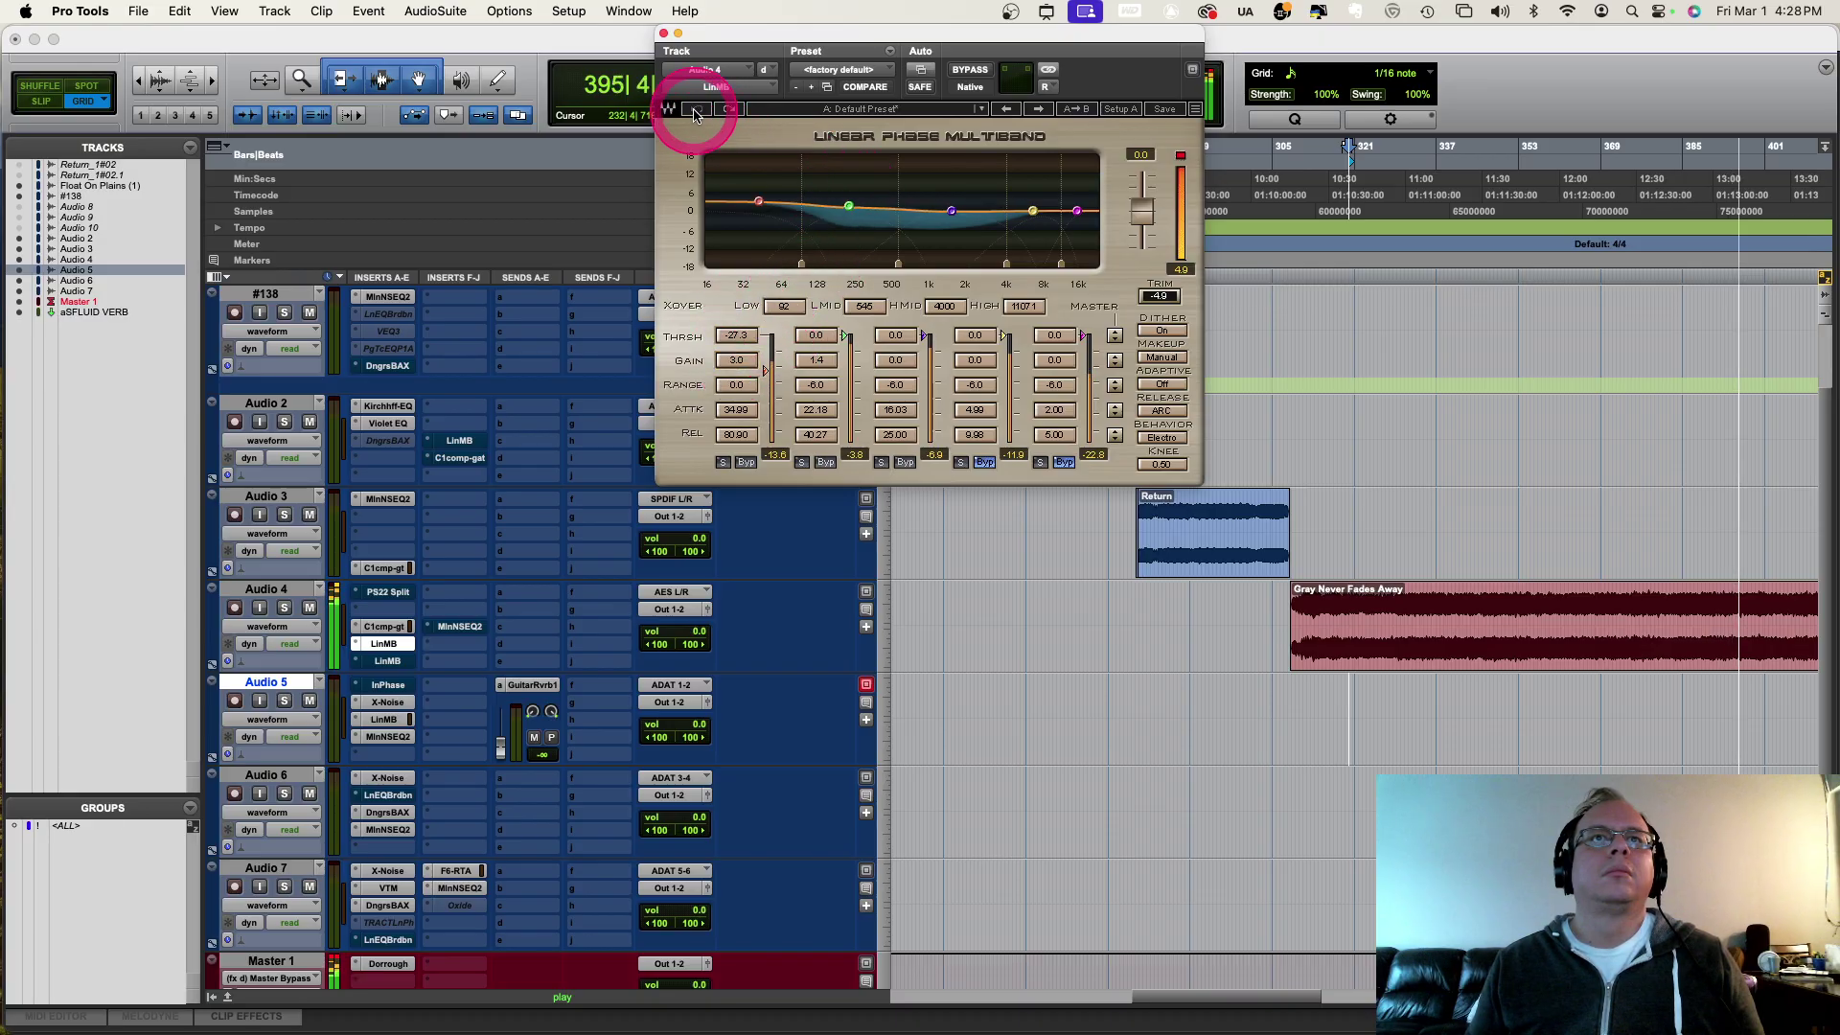
click(663, 33)
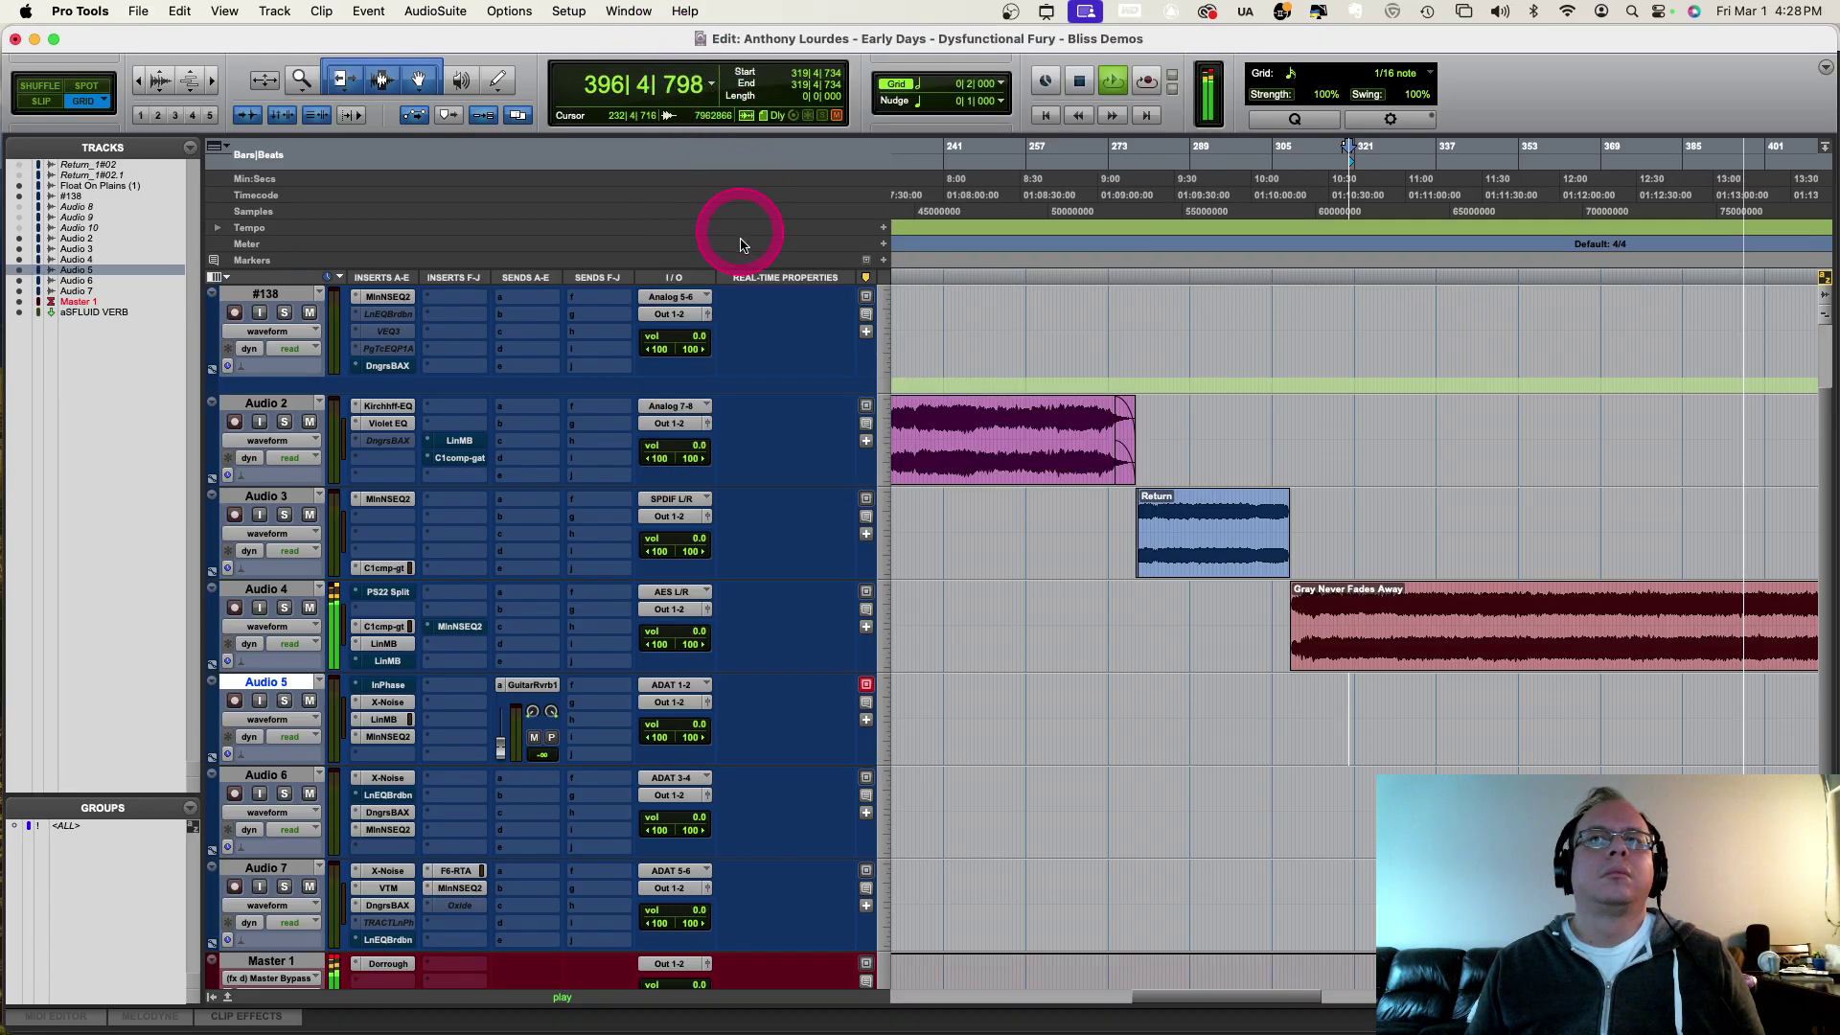
Step: Replay Gray Never Fades Away from its start marker, compare the insert E LinMB against insert D, then stop playback and close the plug-in window
key(space)
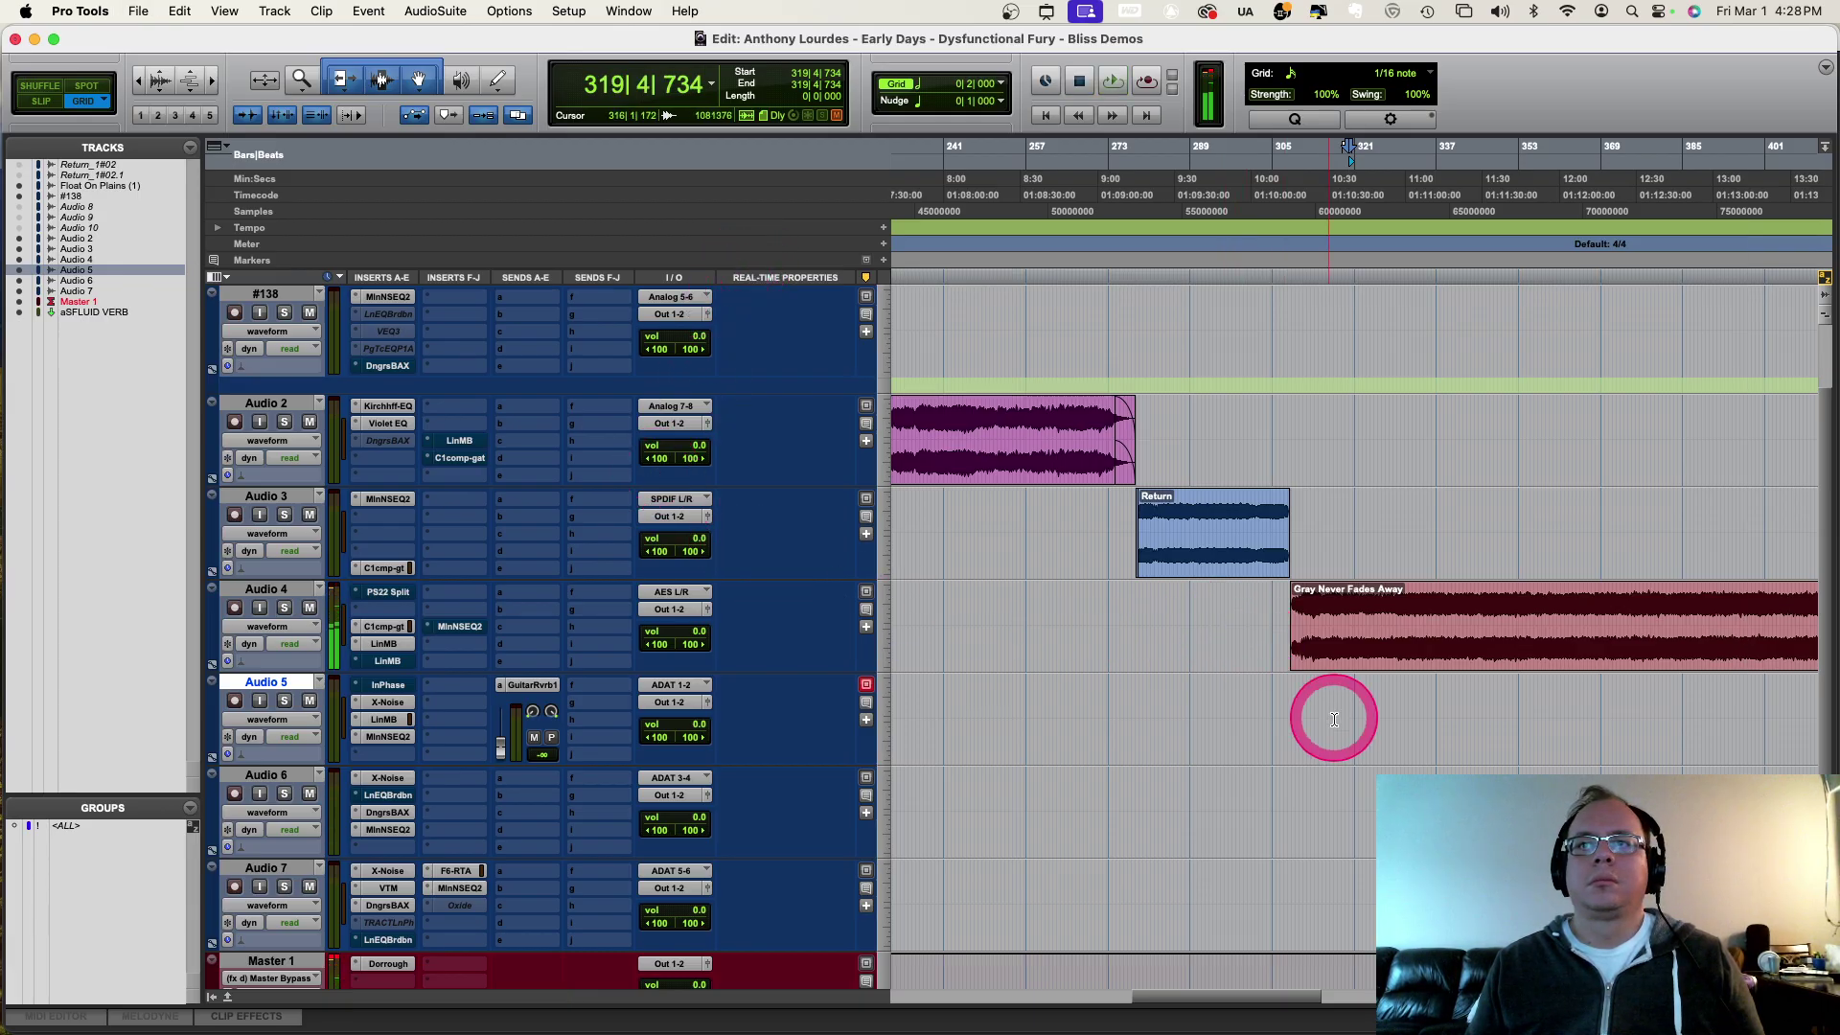
key(space)
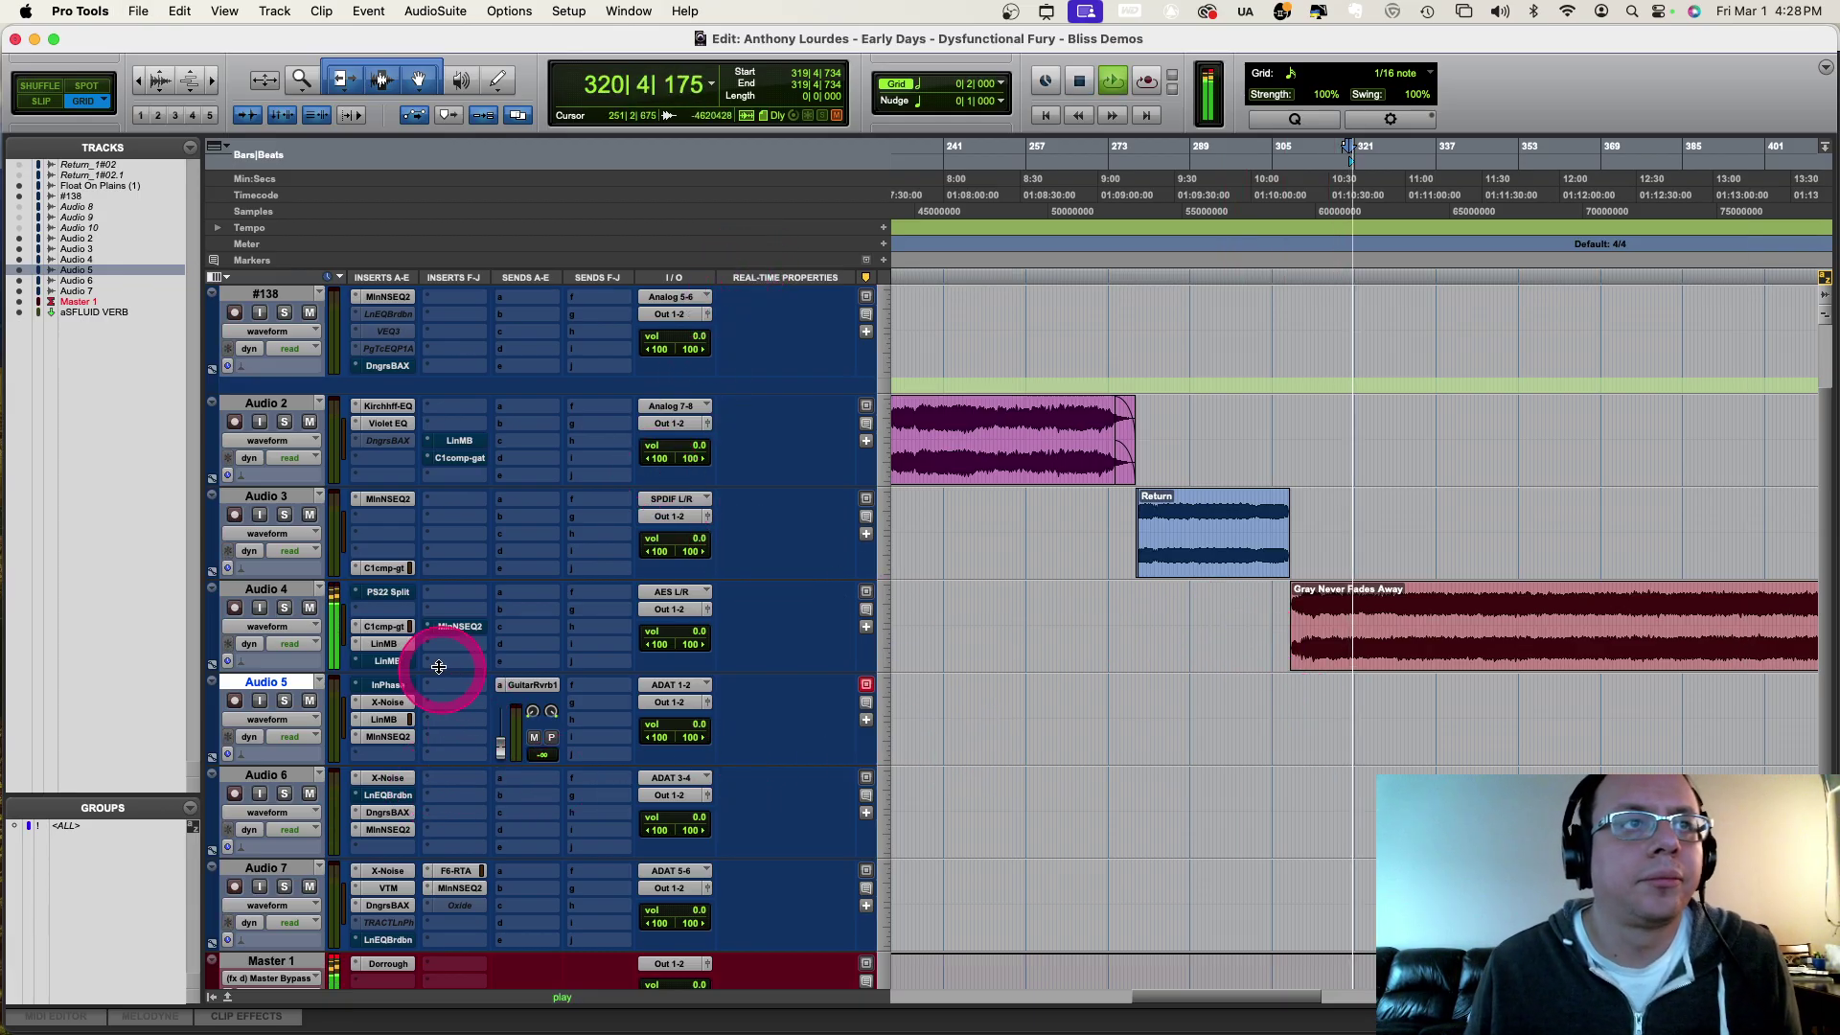
click(386, 661)
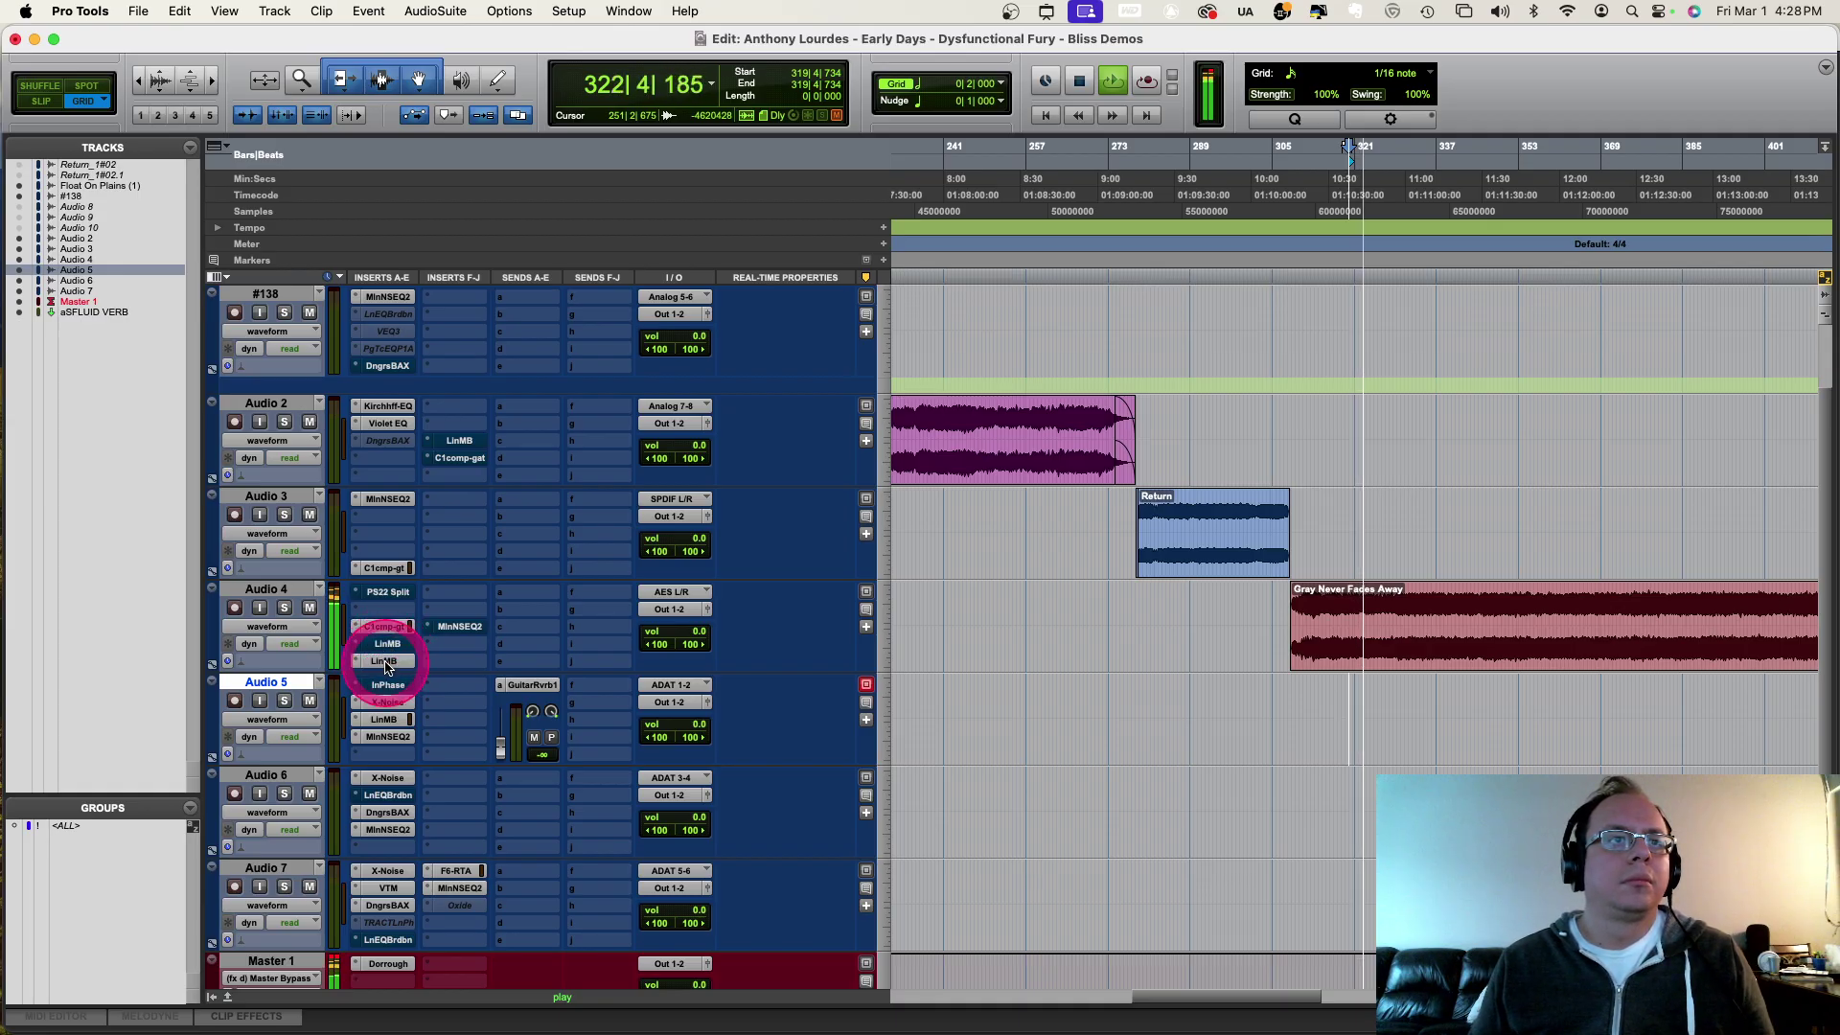
click(386, 647)
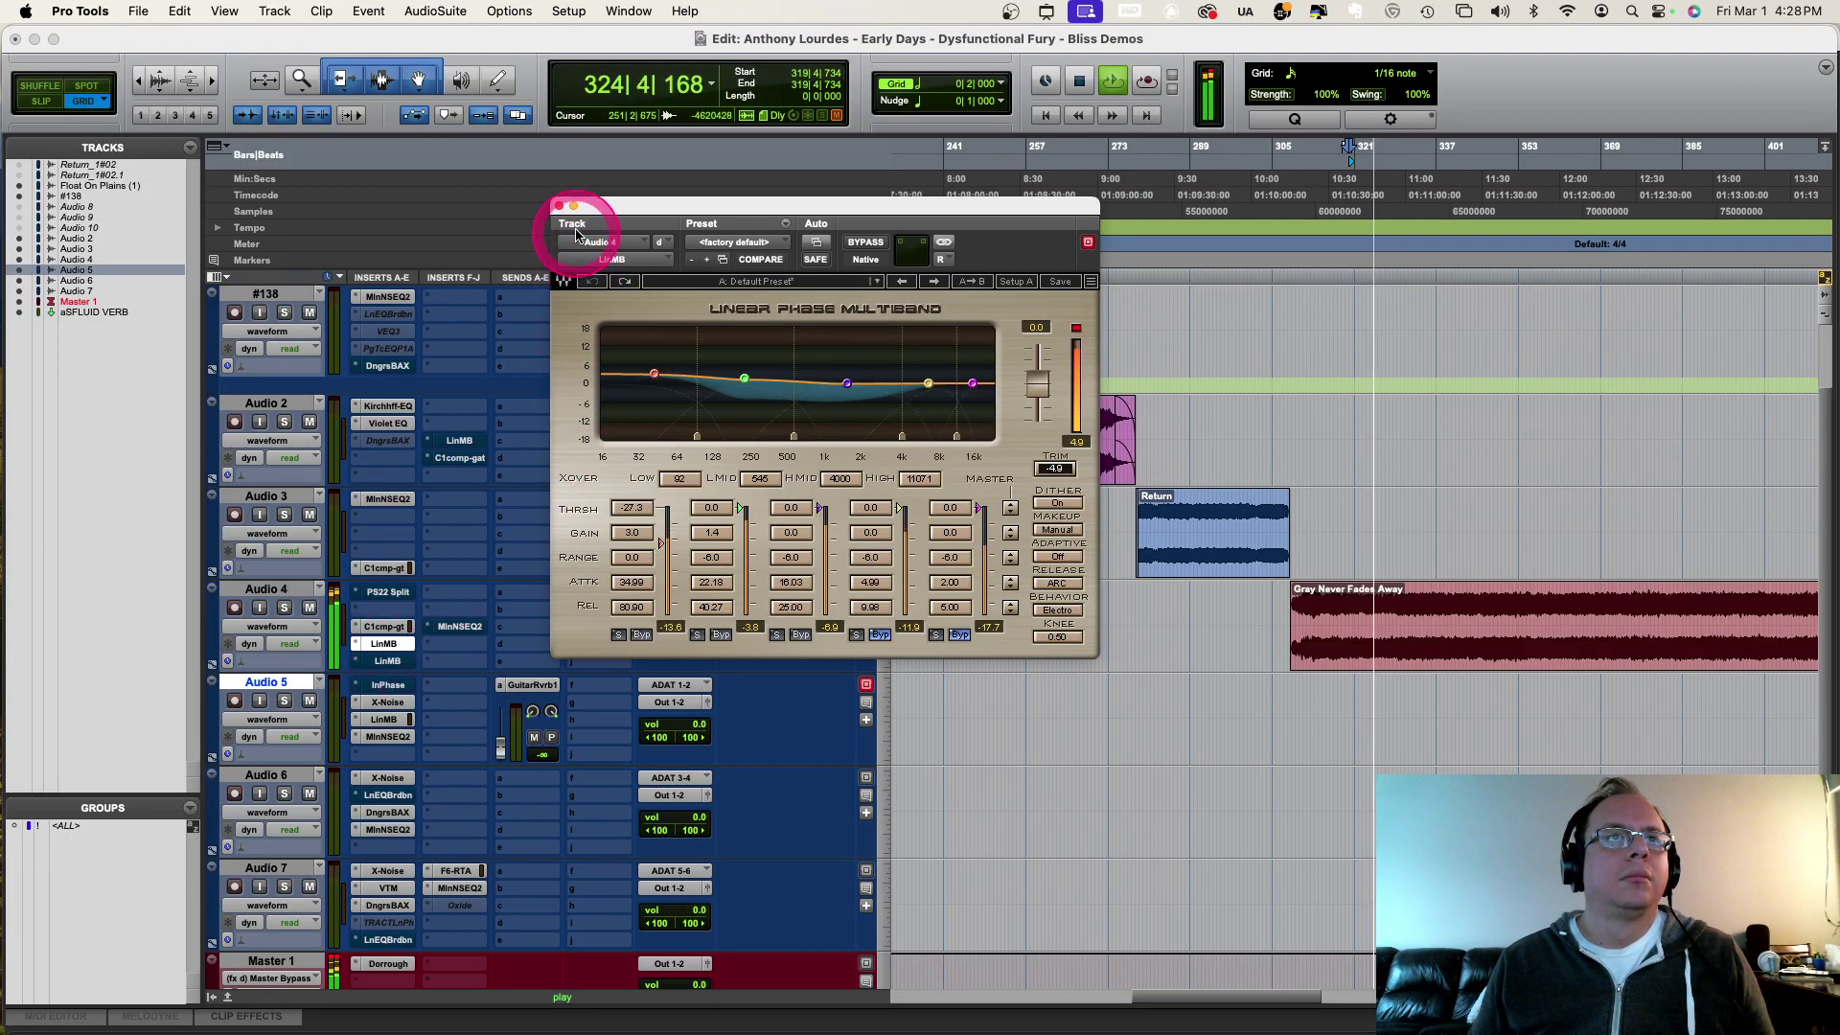
key(space)
click(558, 206)
Step: Reorder Audio 4's plug-ins so the C1comp-gt sits on insert B and the active LinMB on insert C
click(752, 702)
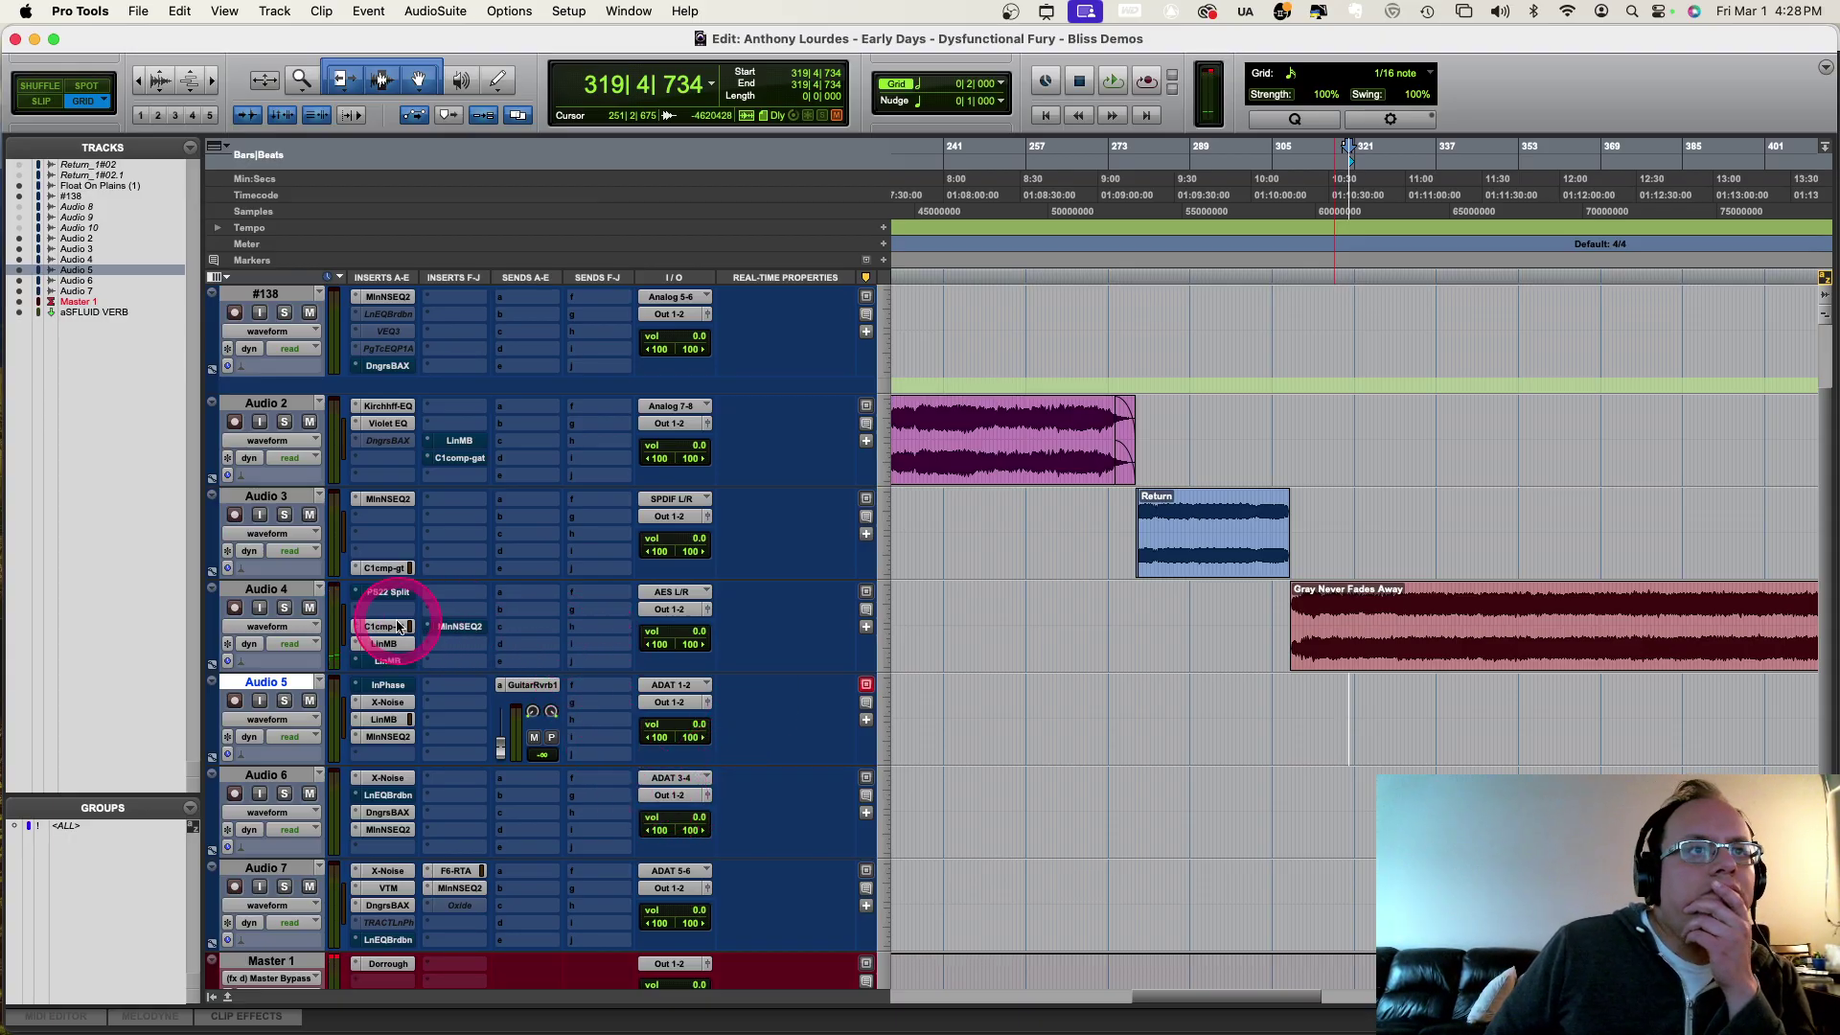
drag(392, 630, 387, 633)
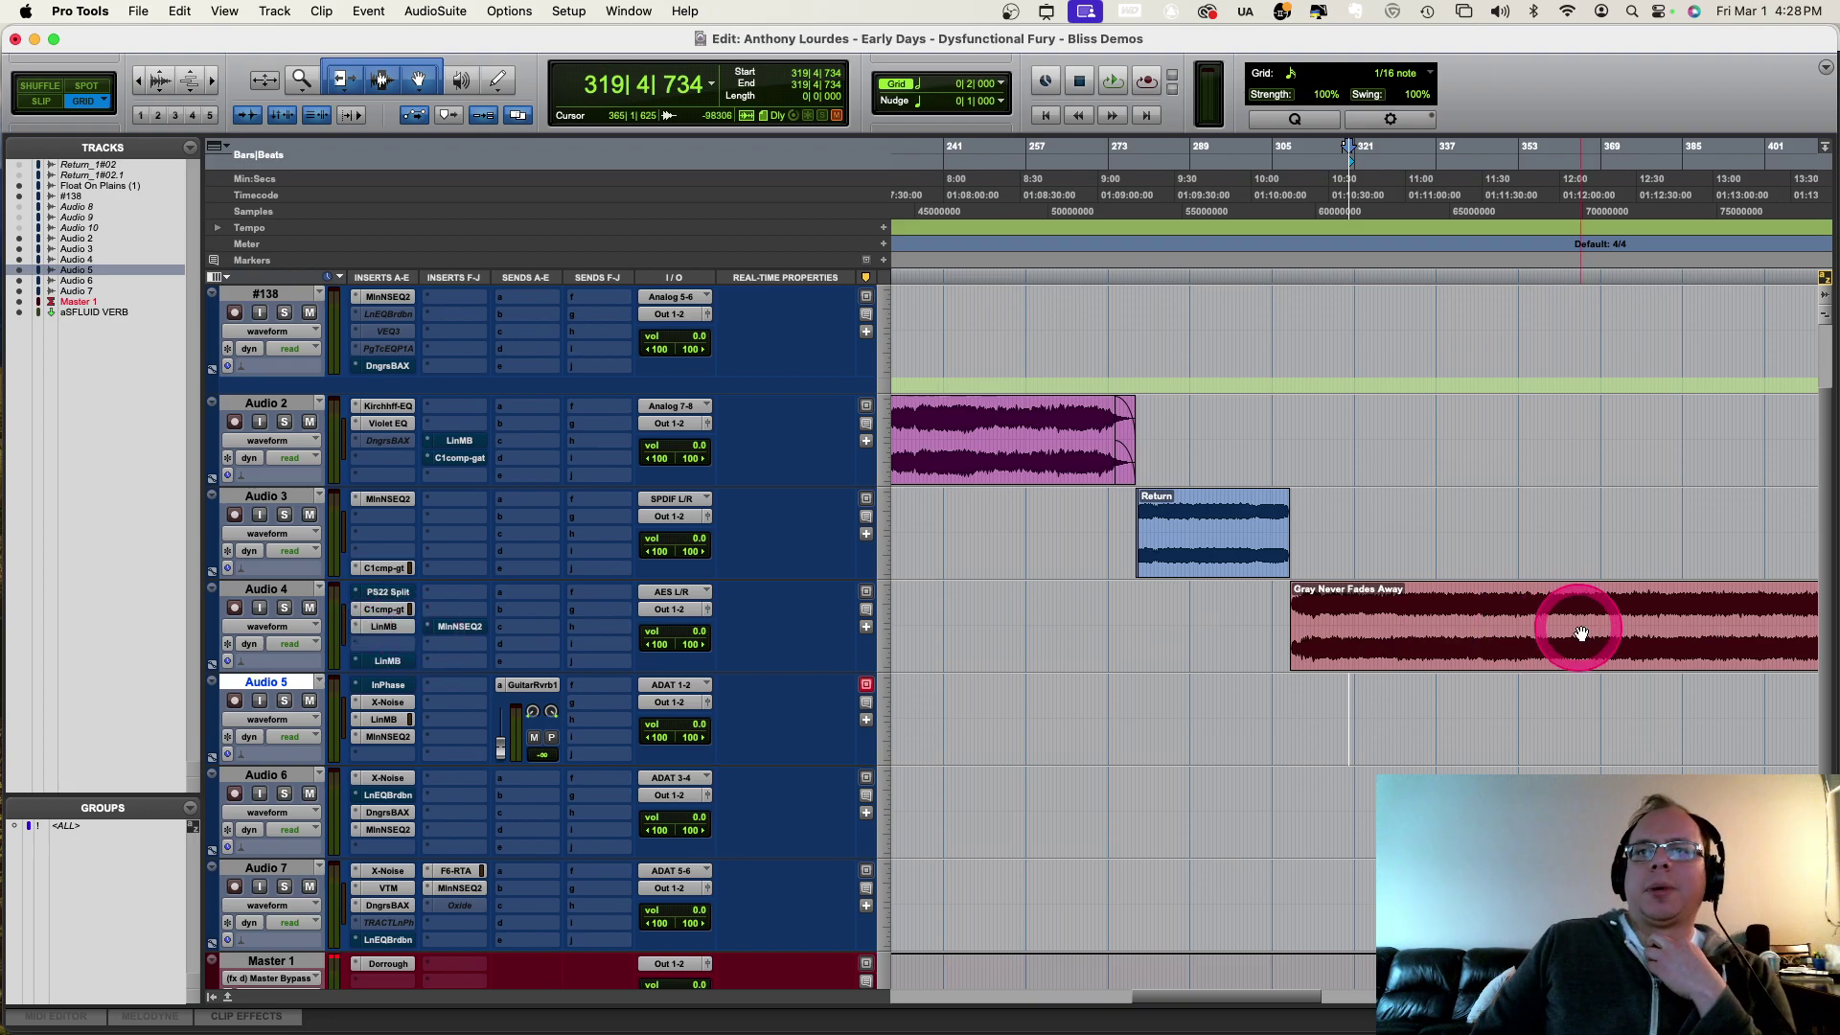